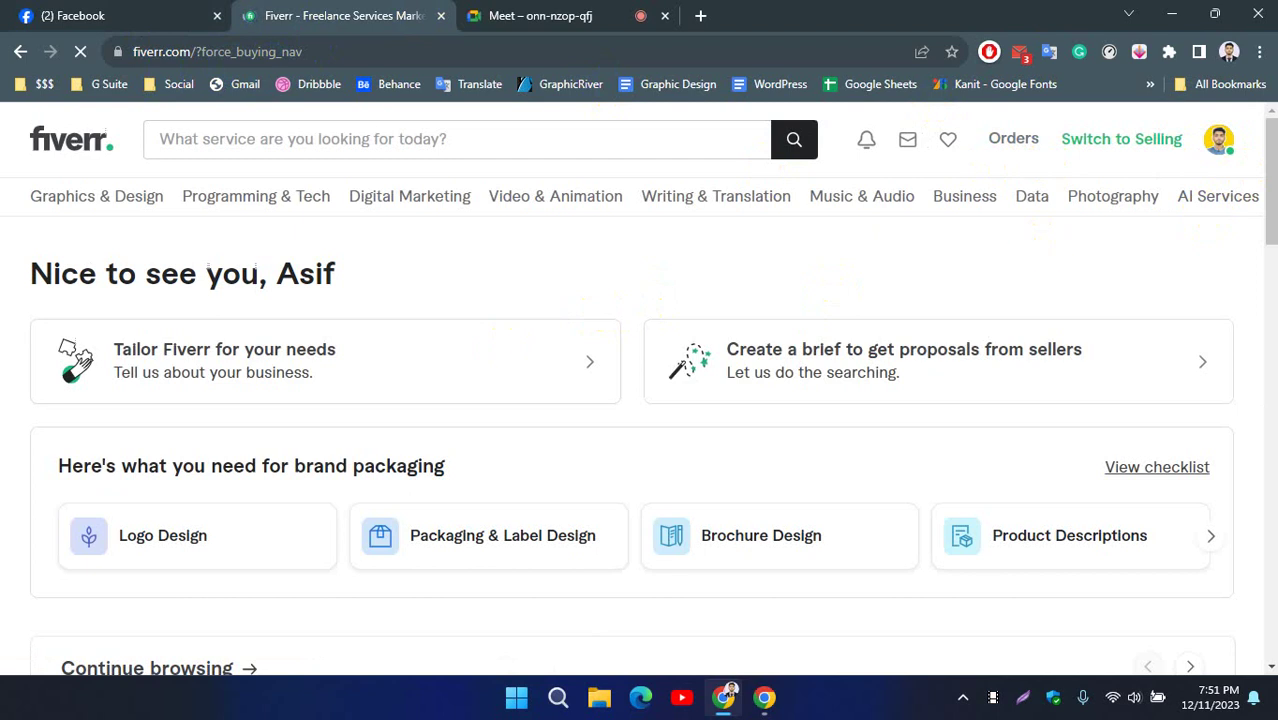
Look over the Fiverr buyer home page and its recommended gigs, and switch the account to selling mode.
scroll(479, 400, down, 7)
scroll(3, 461, up, 8)
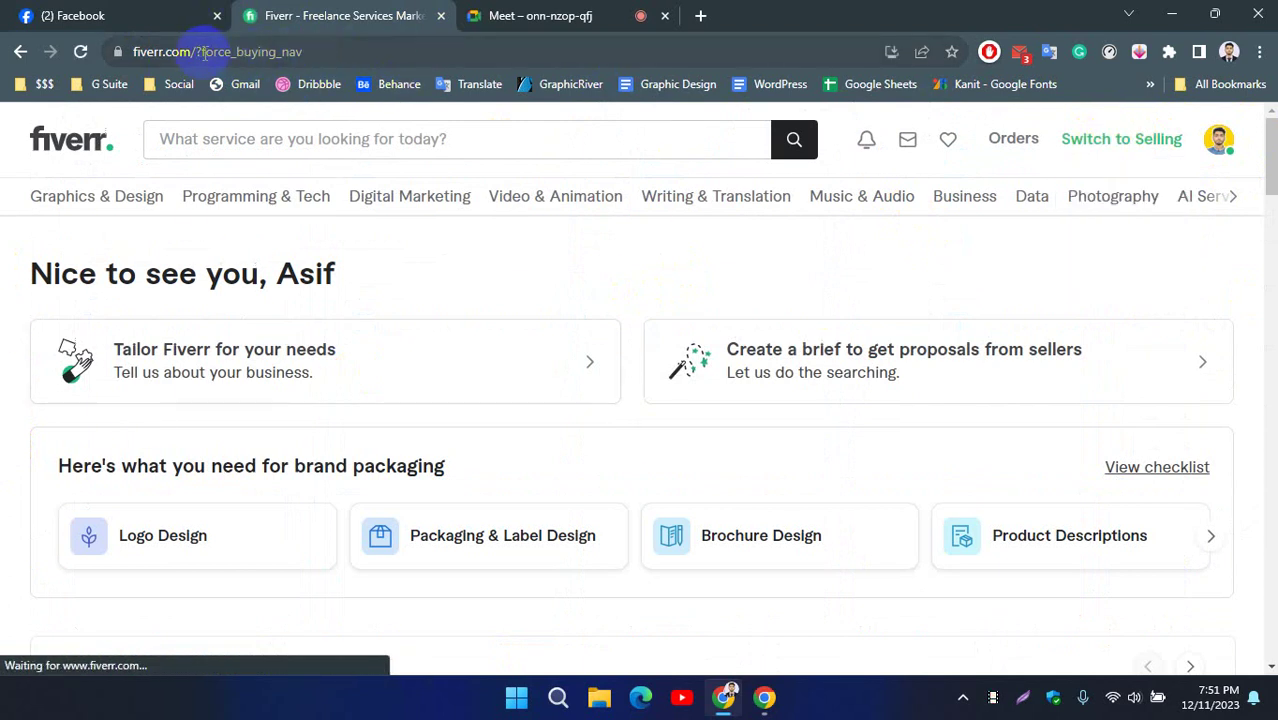
drag(199, 51, 257, 62)
click(460, 284)
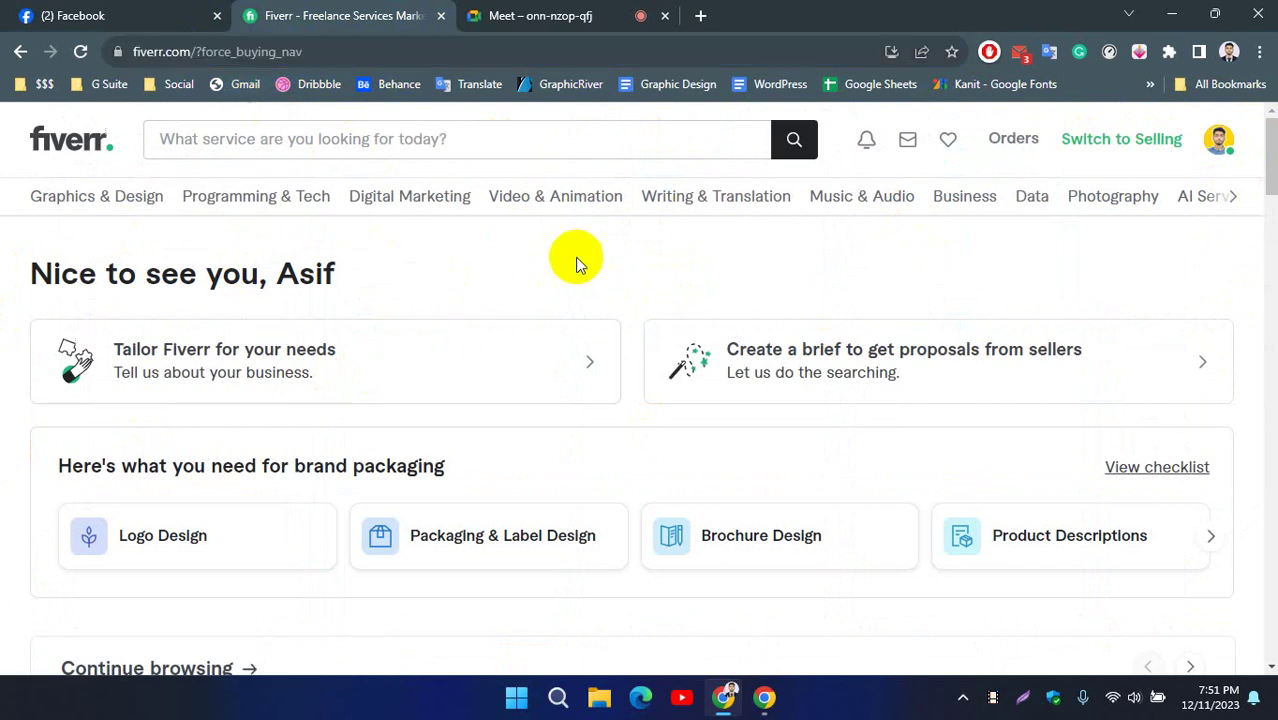
scroll(1093, 425, down, 15)
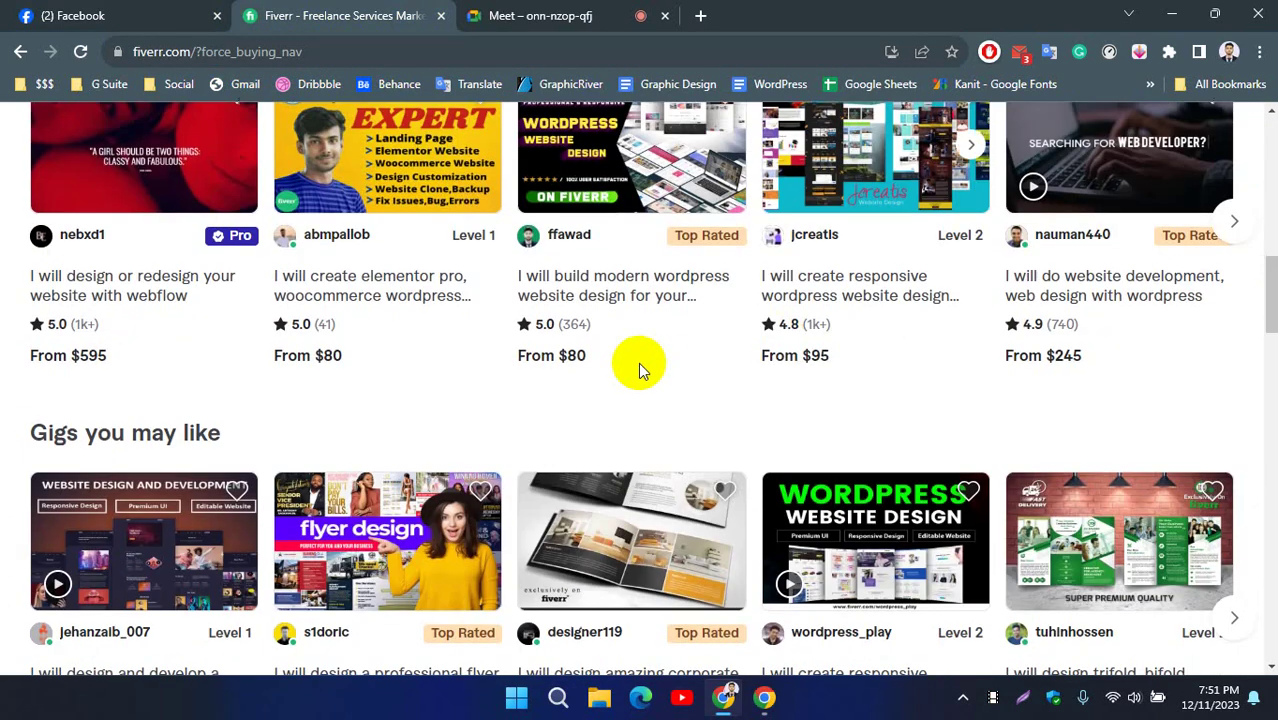
scroll(830, 380, up, 15)
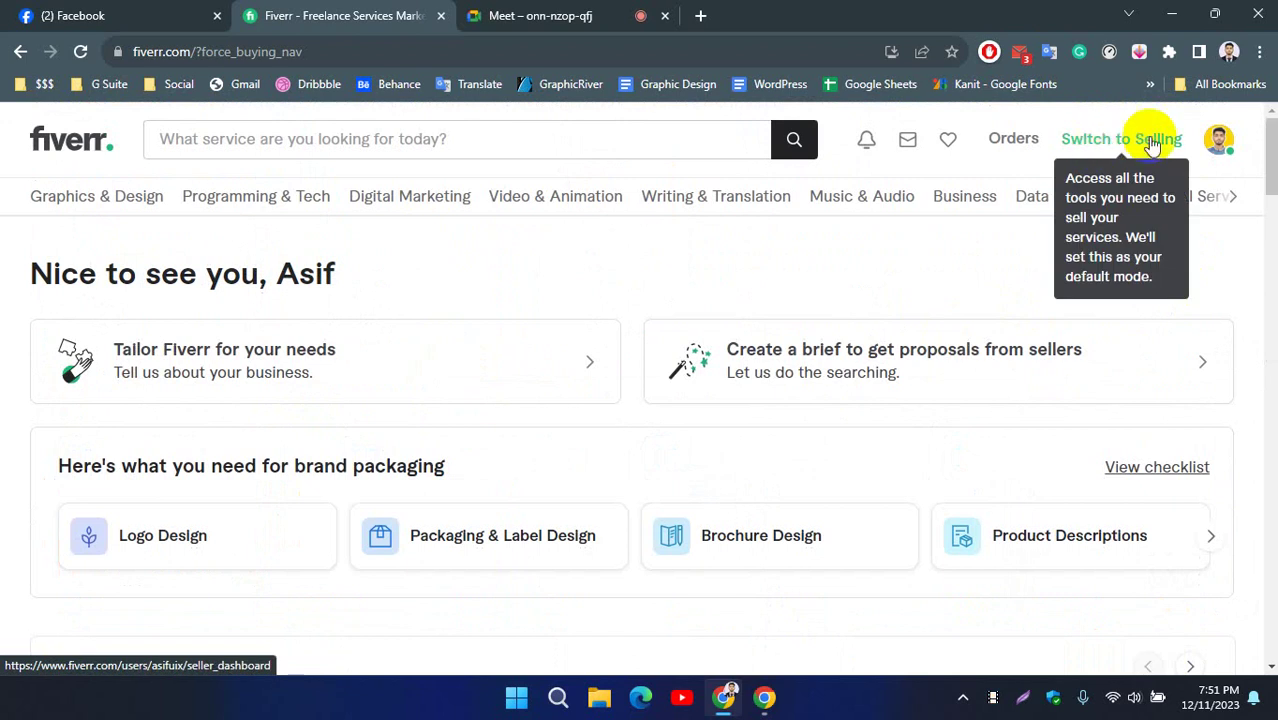
click(1105, 148)
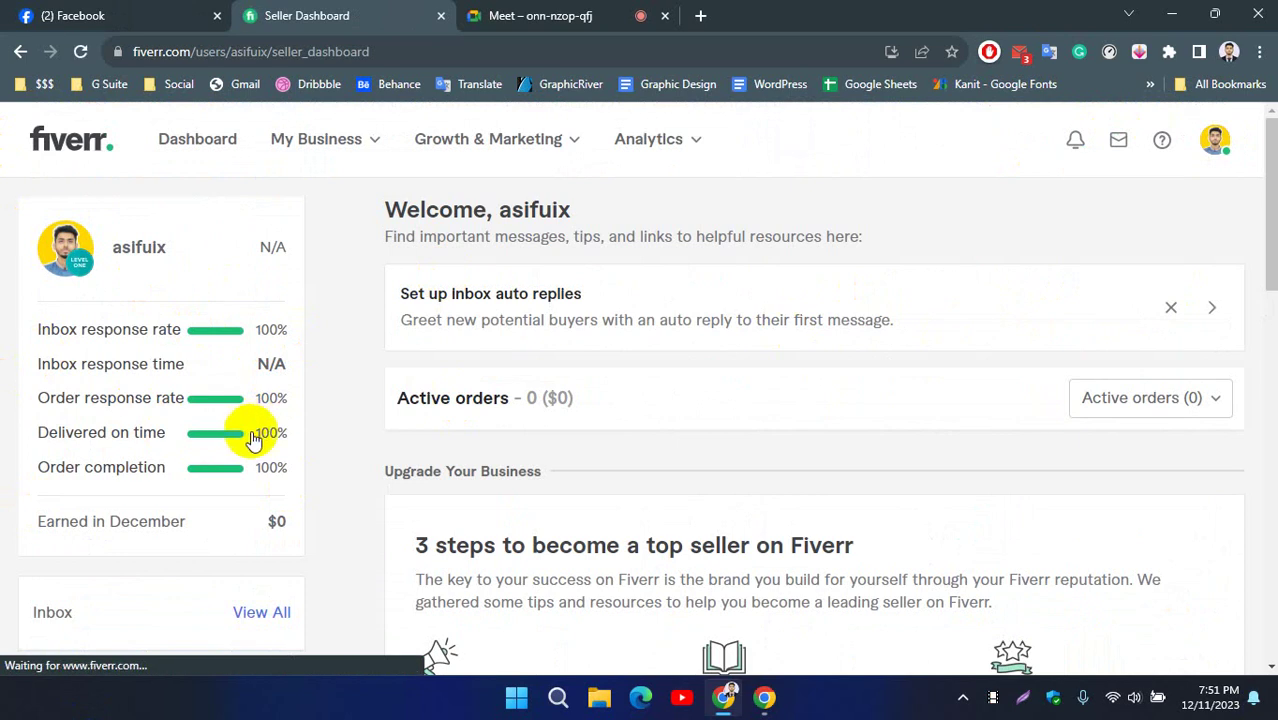
Open the bookmarked Graphic Design course document in a new tab and look through its module list.
click(705, 15)
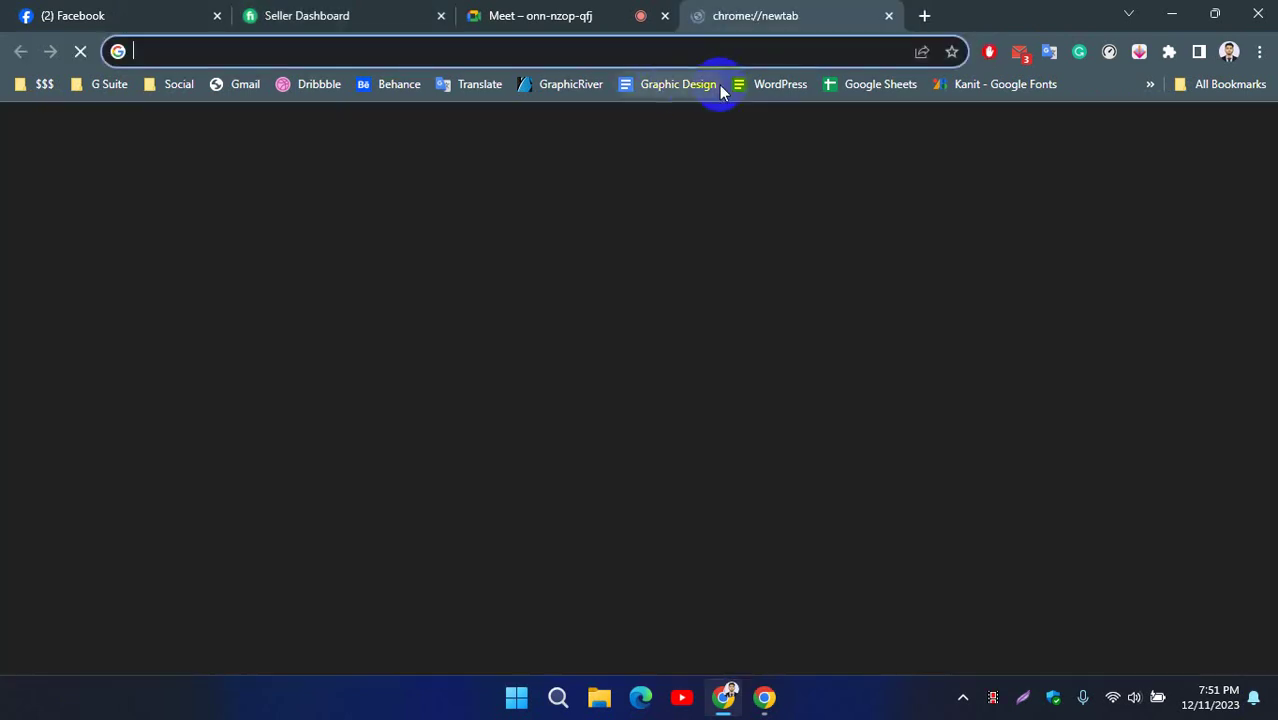
click(668, 86)
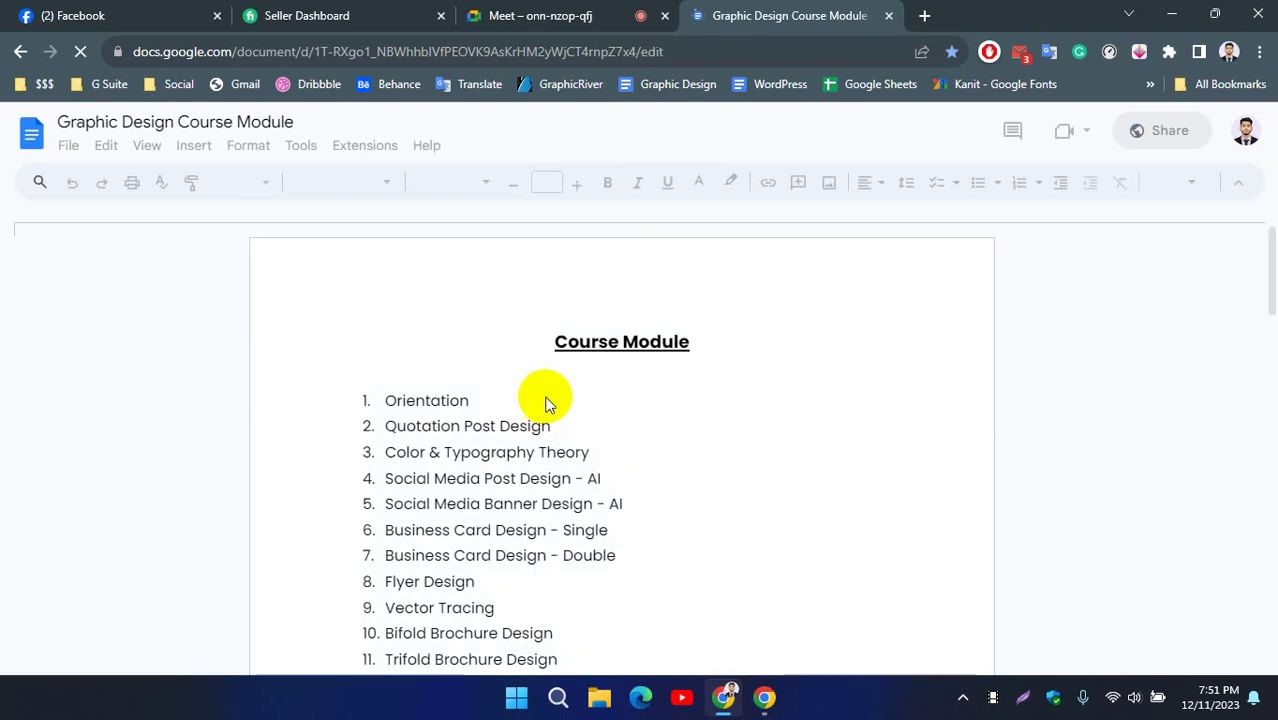
scroll(543, 400, down, 8)
scroll(470, 440, down, 3)
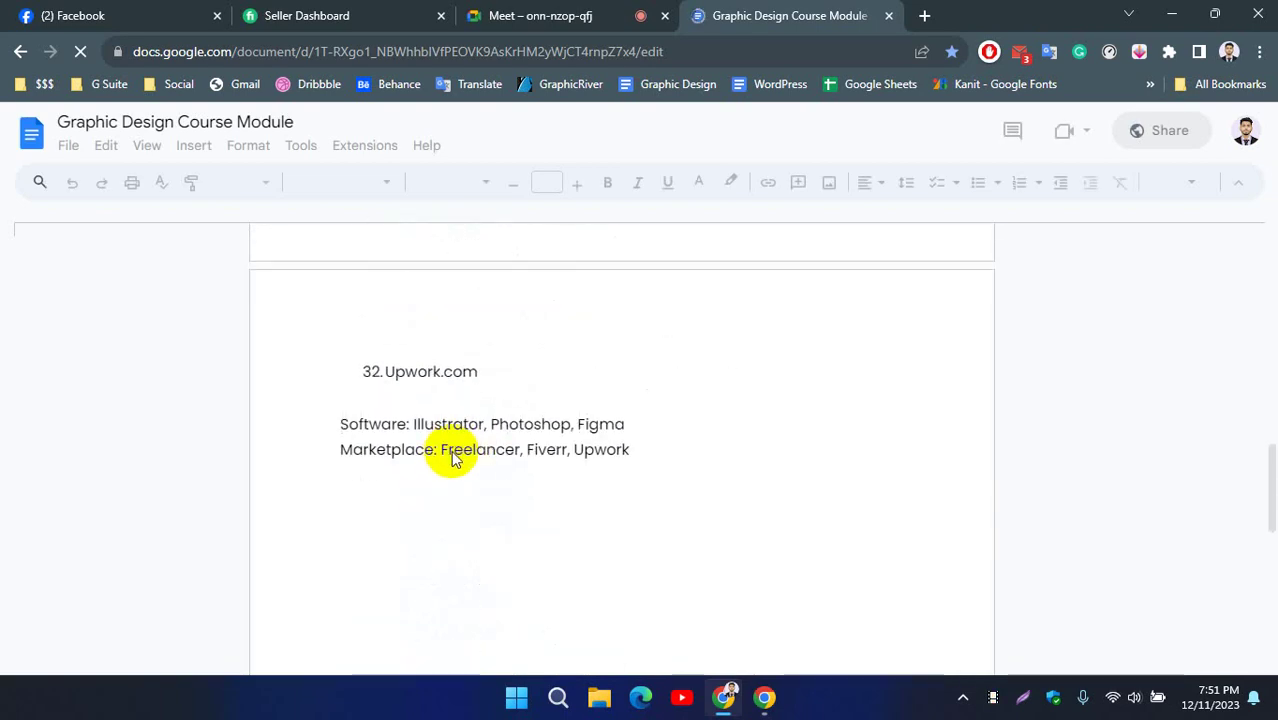
scroll(471, 440, up, 3)
scroll(470, 443, up, 2)
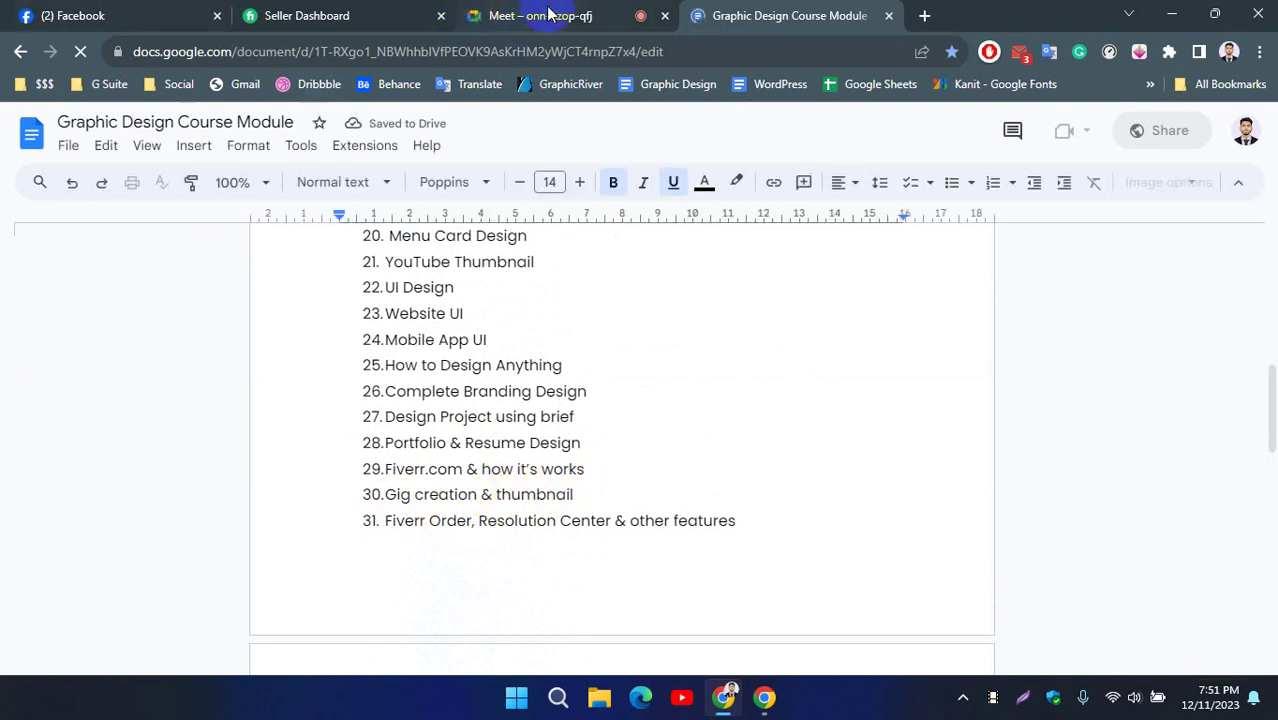
Examine the course module's Fiverr lessons on gig creation, orders, the Resolution Center and other features.
click(528, 494)
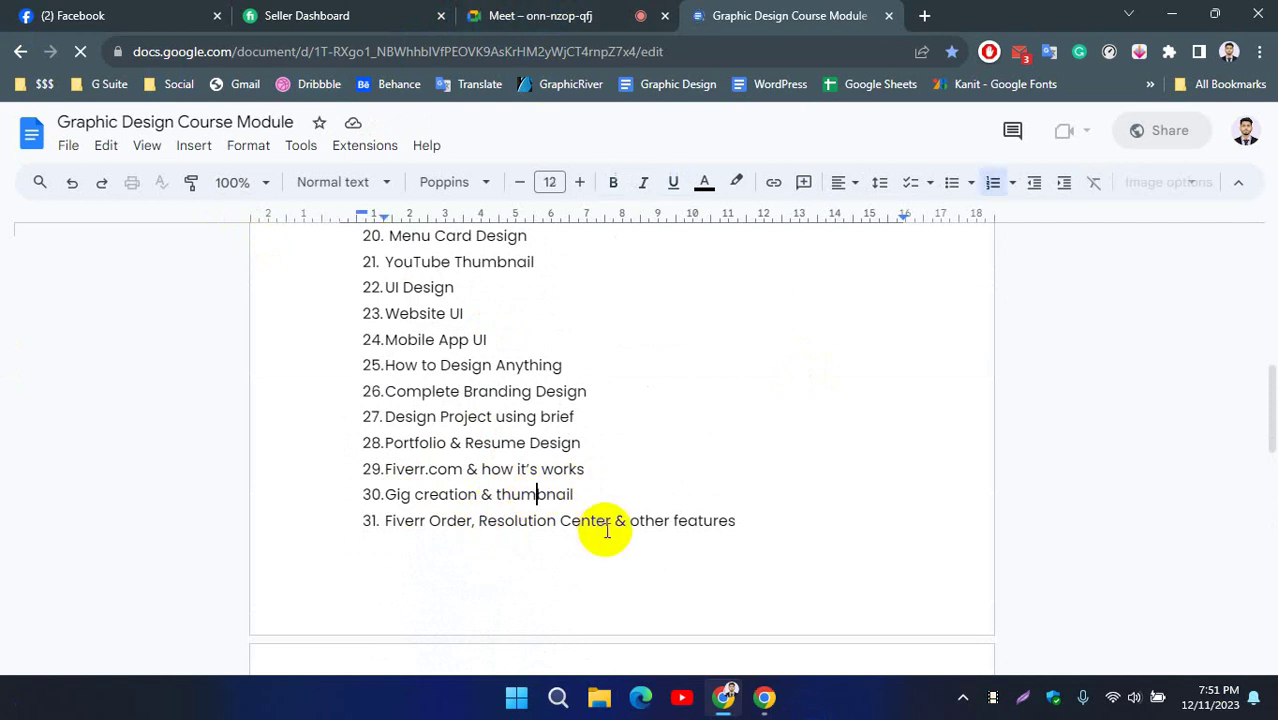
click(605, 522)
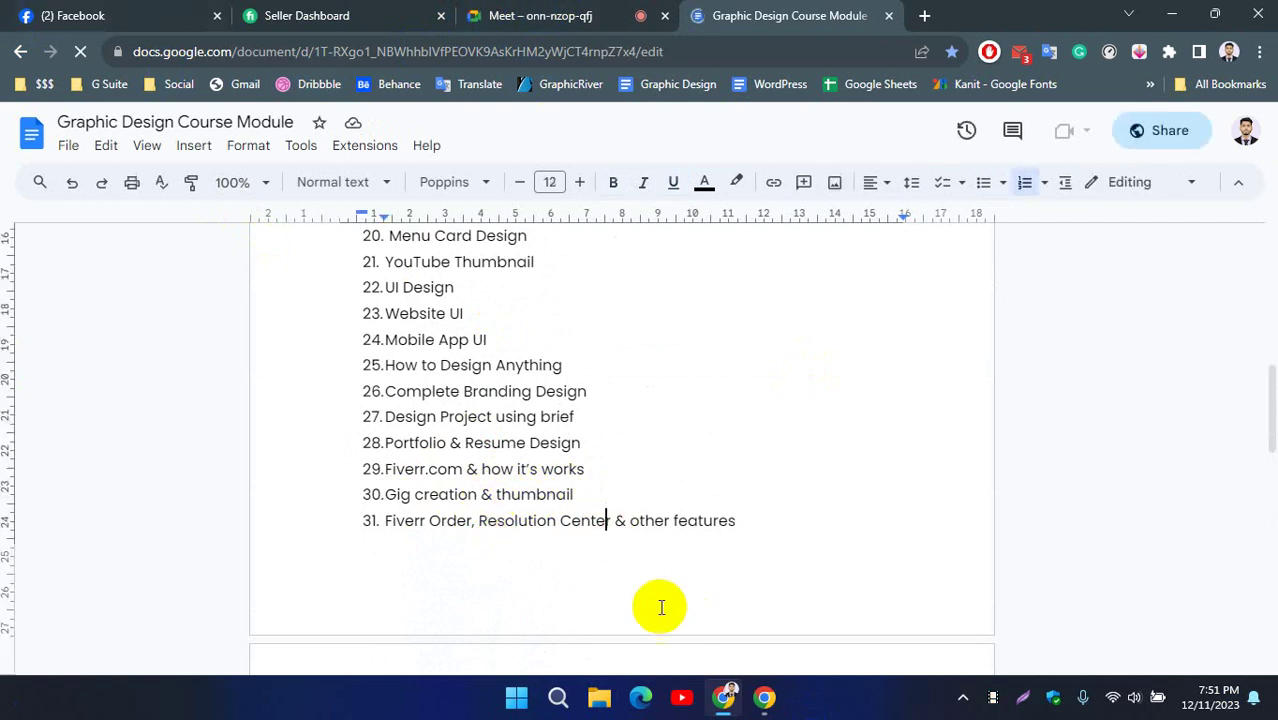
click(536, 521)
click(428, 520)
click(610, 520)
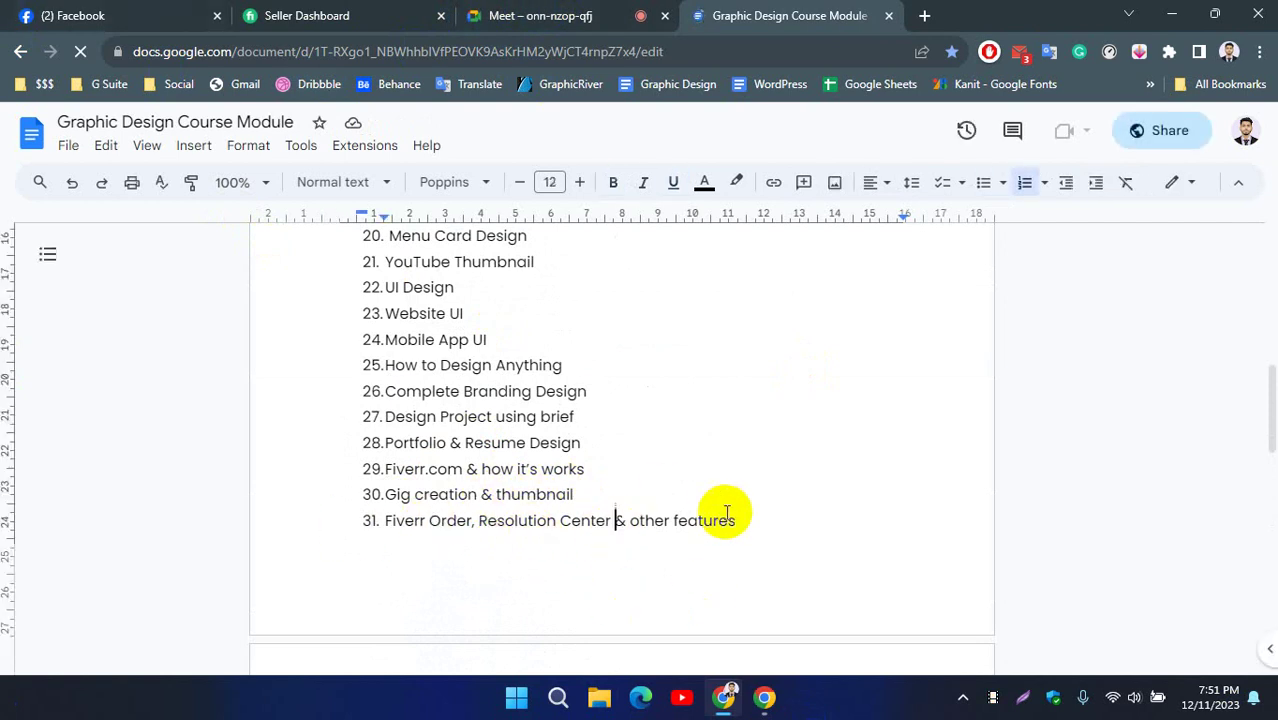
click(728, 519)
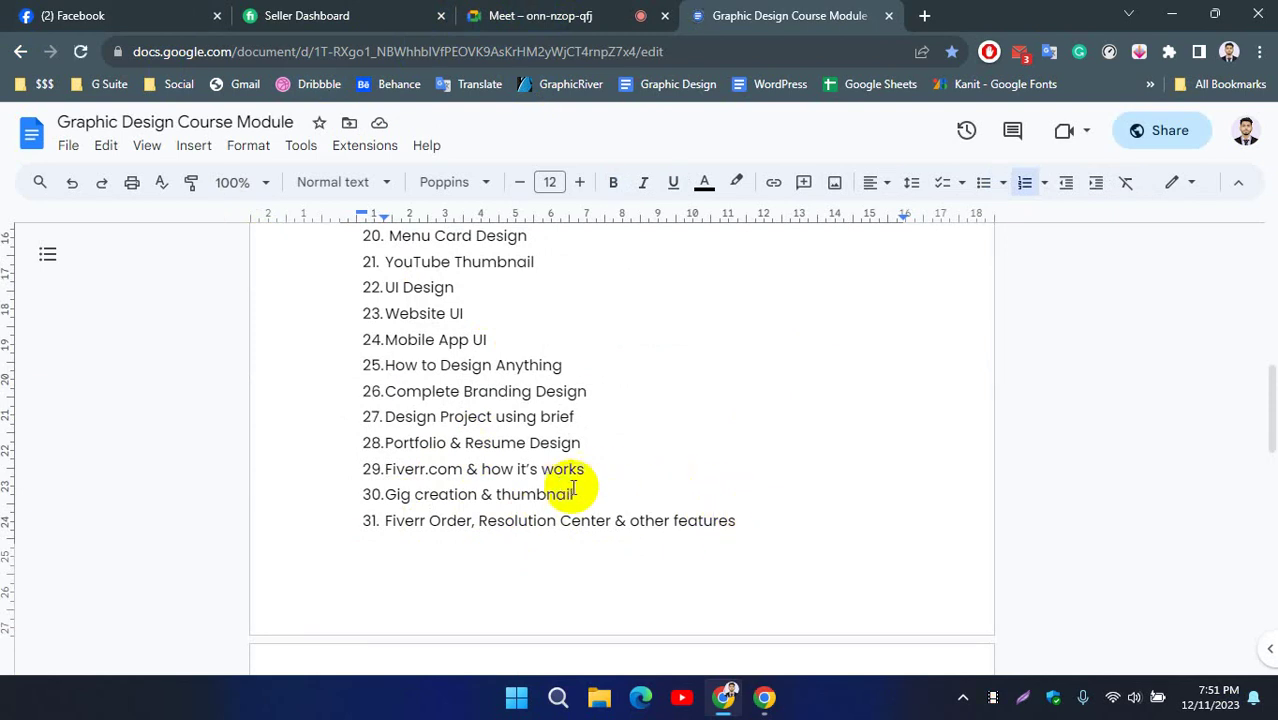
scroll(700, 465, down, 1)
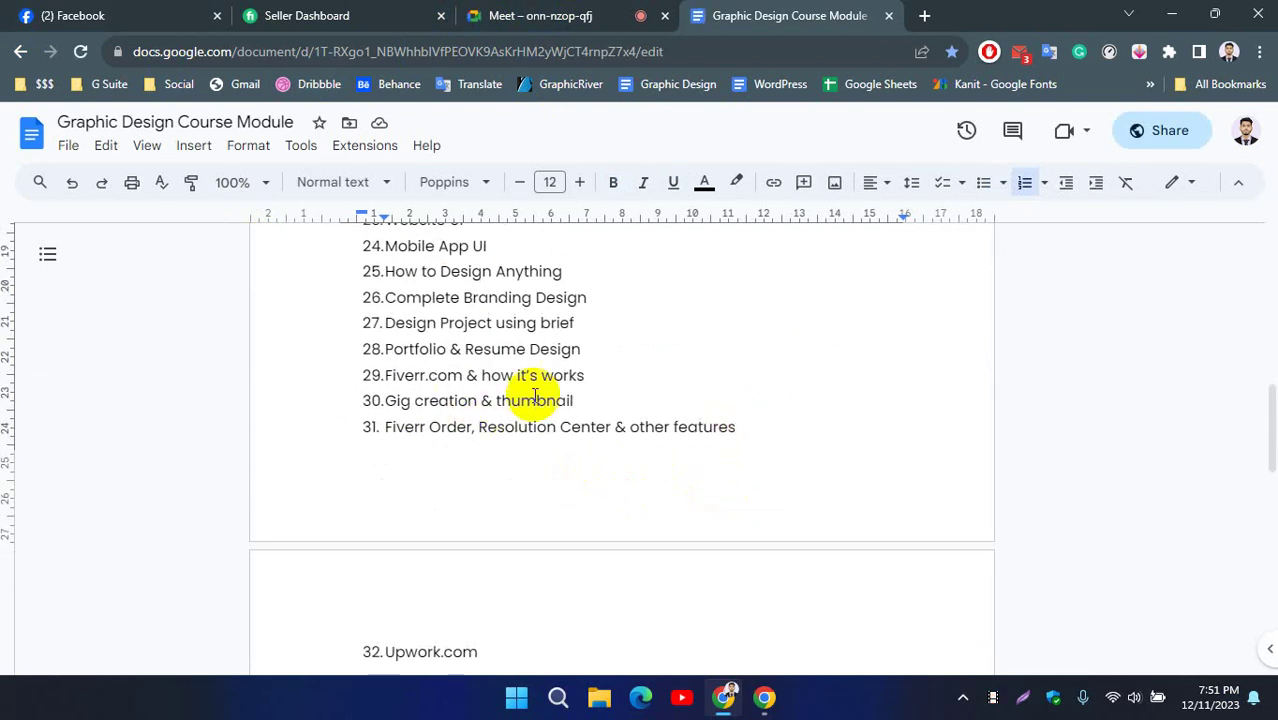
Check the Google Meet call briefly, and return to the Fiverr Seller Dashboard to look it over.
click(505, 10)
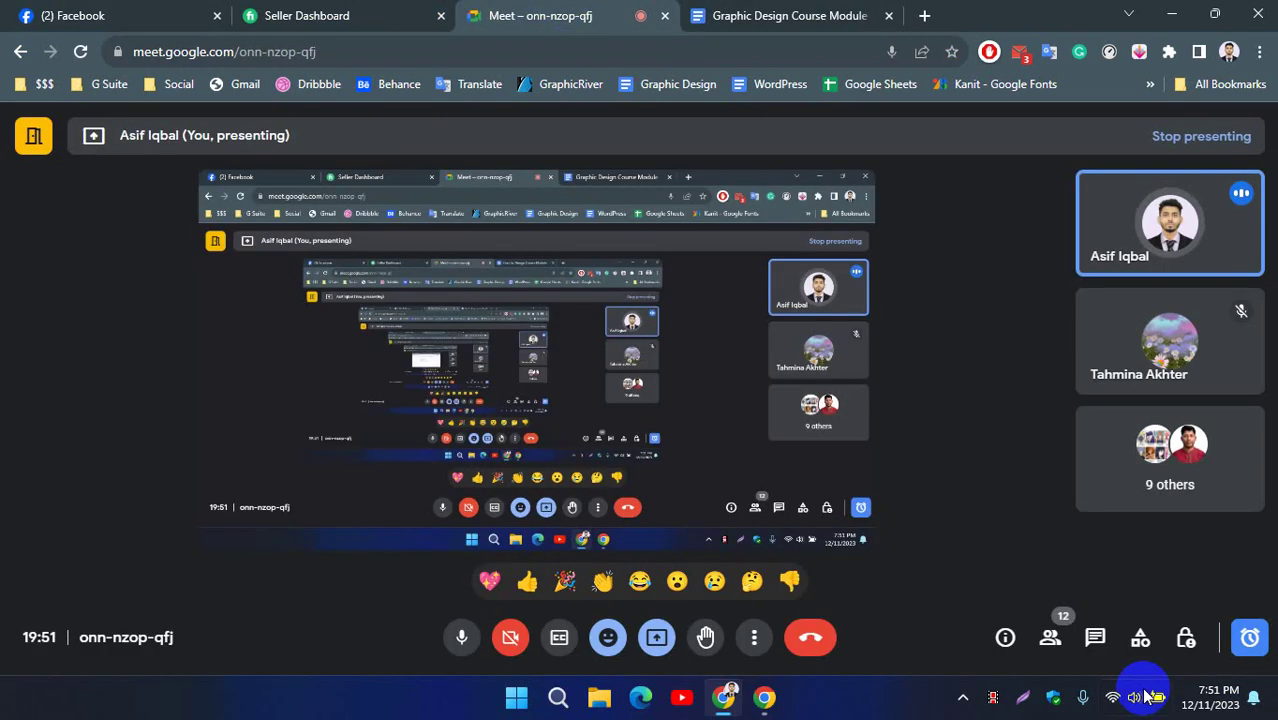
click(329, 12)
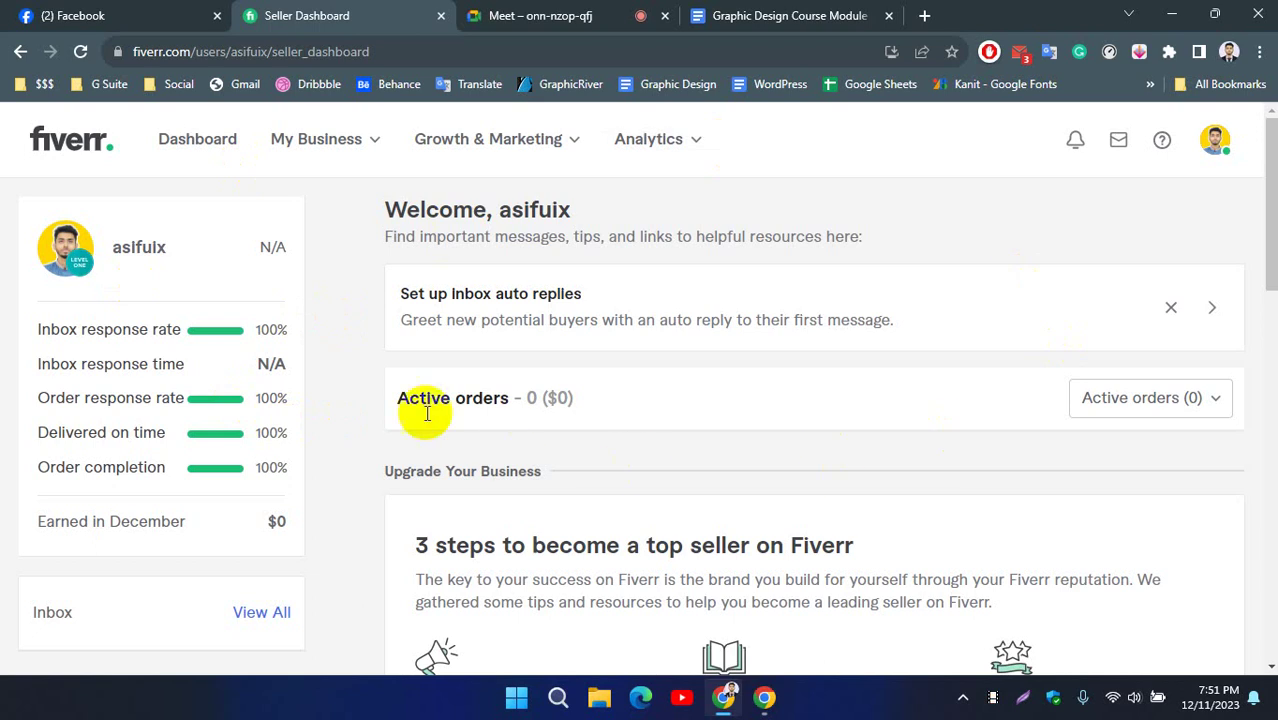
scroll(340, 400, down, 2)
scroll(335, 407, up, 2)
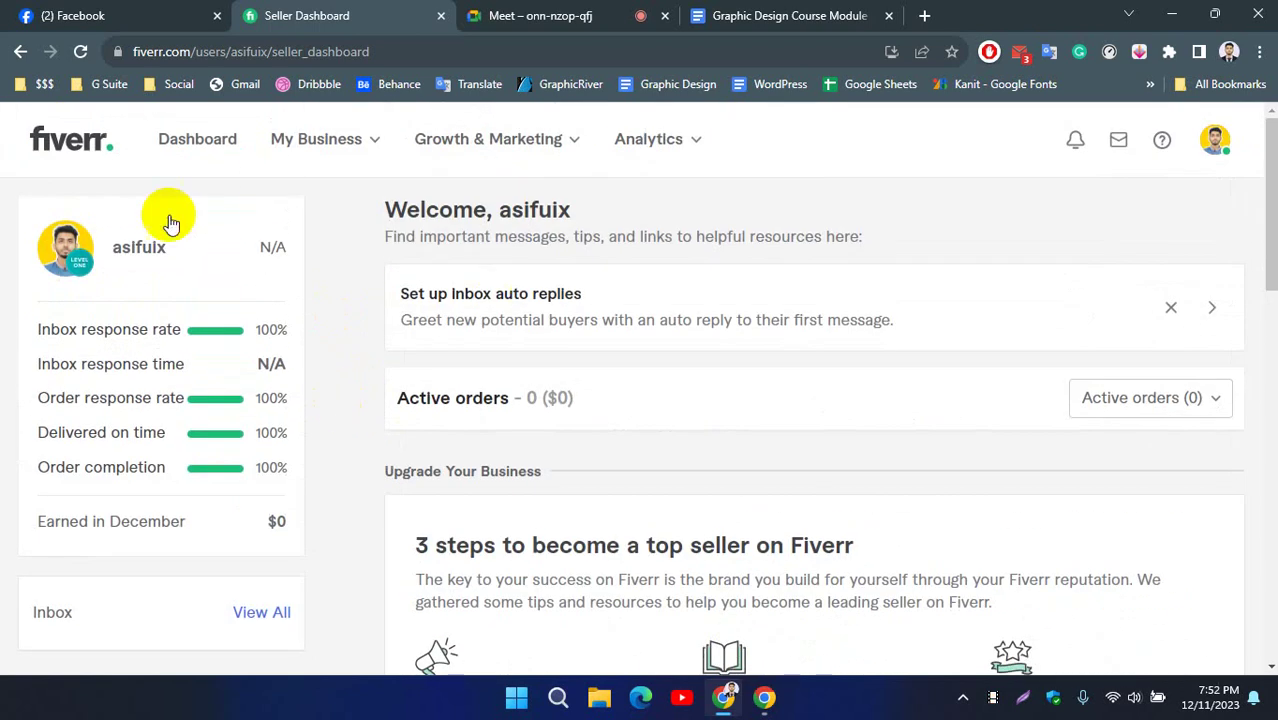
Read the explanations of the seller metrics, from inbox response rate and time to order response rate and order completion.
mouse_move(62, 336)
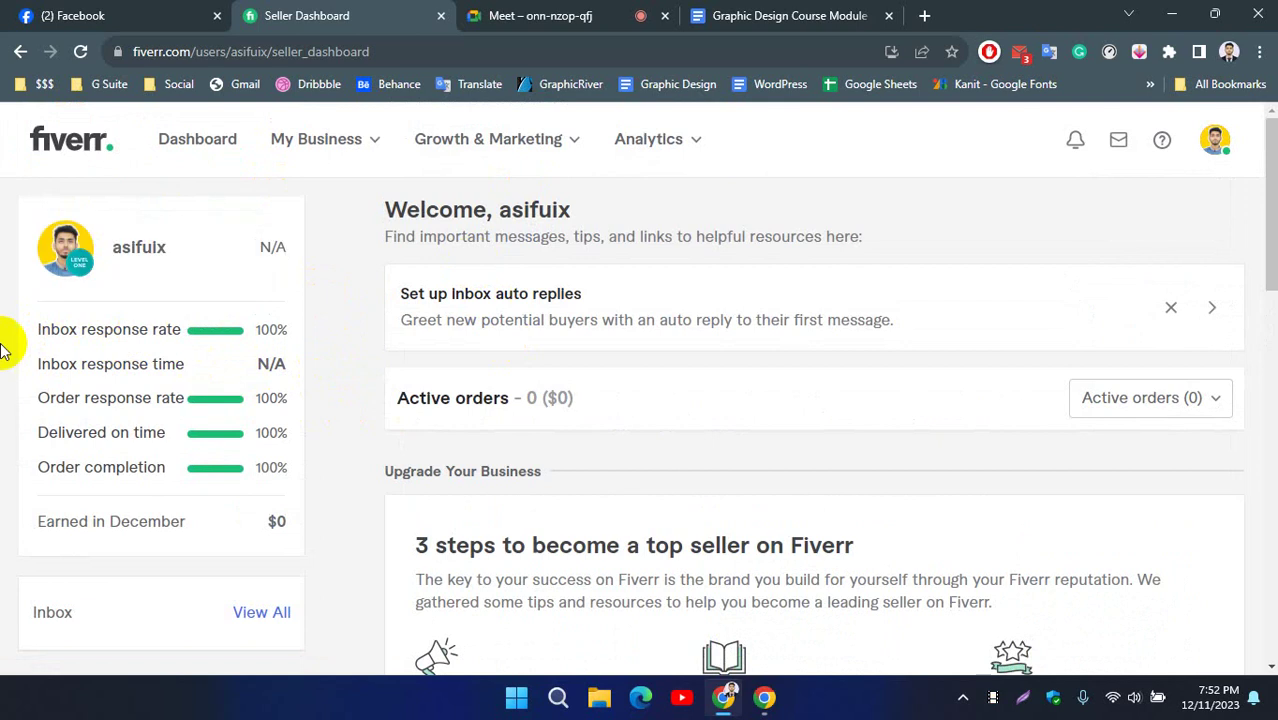
mouse_move(110, 336)
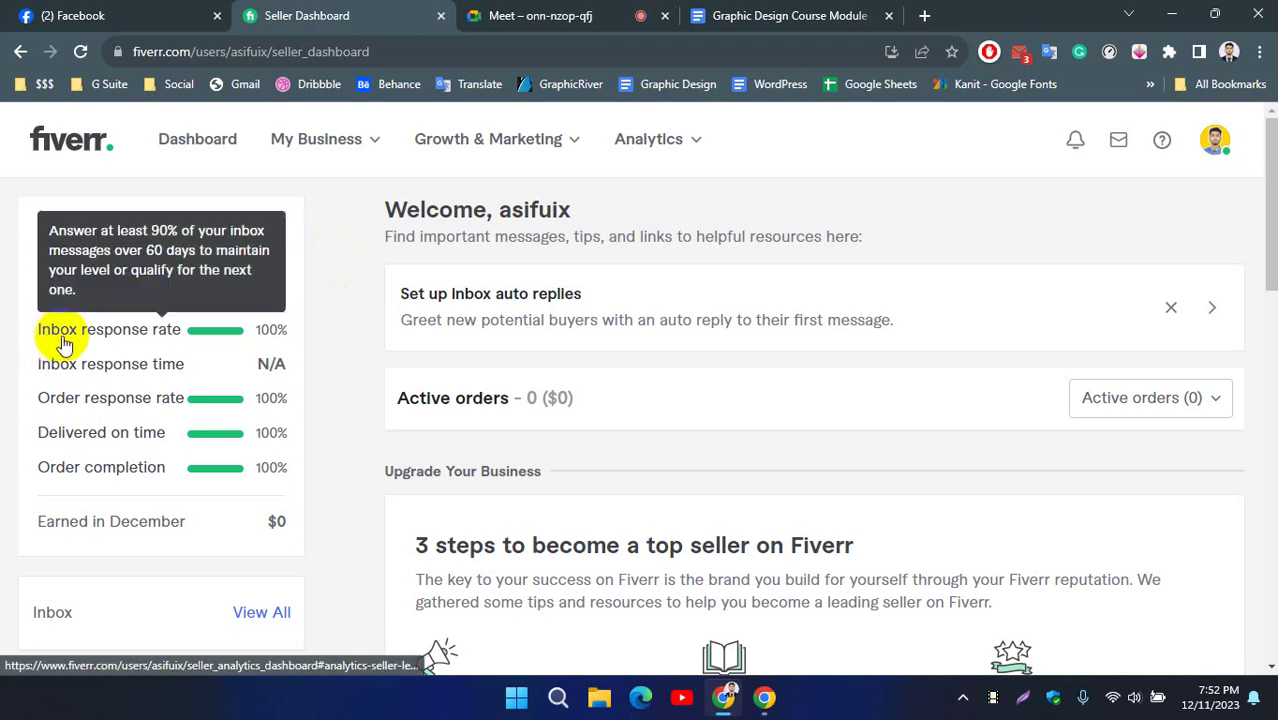
mouse_move(188, 338)
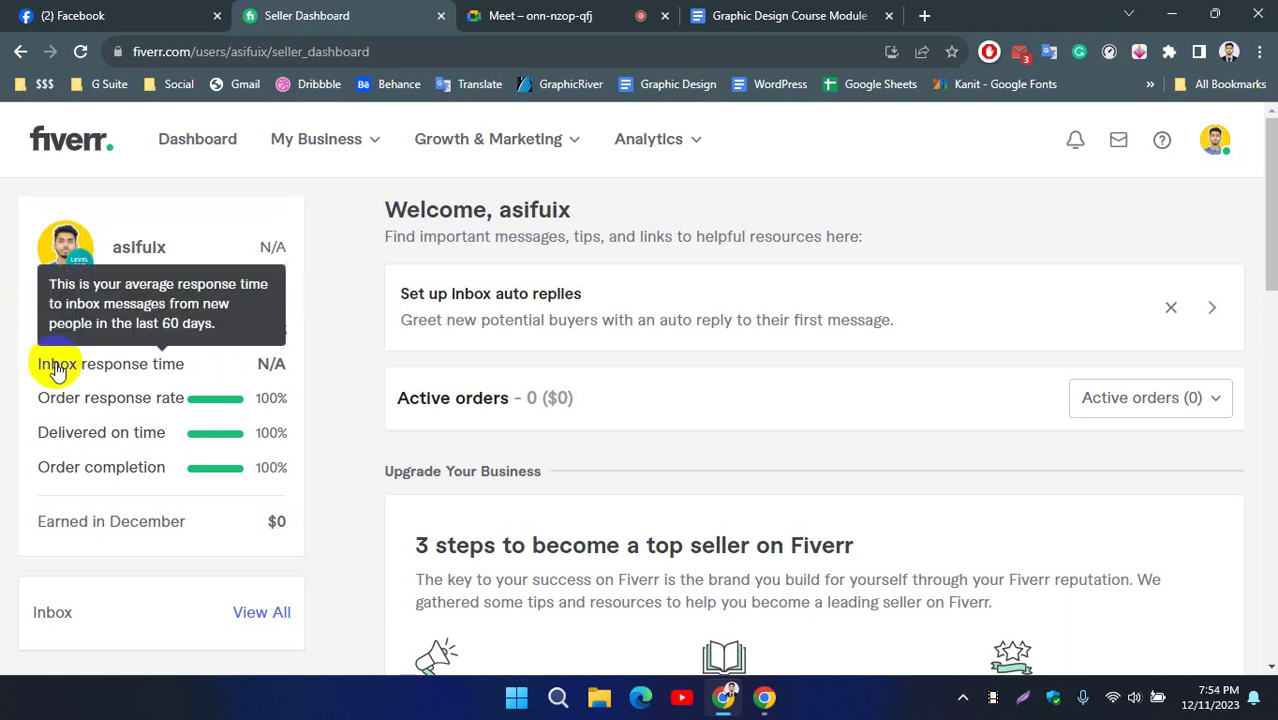
mouse_move(128, 362)
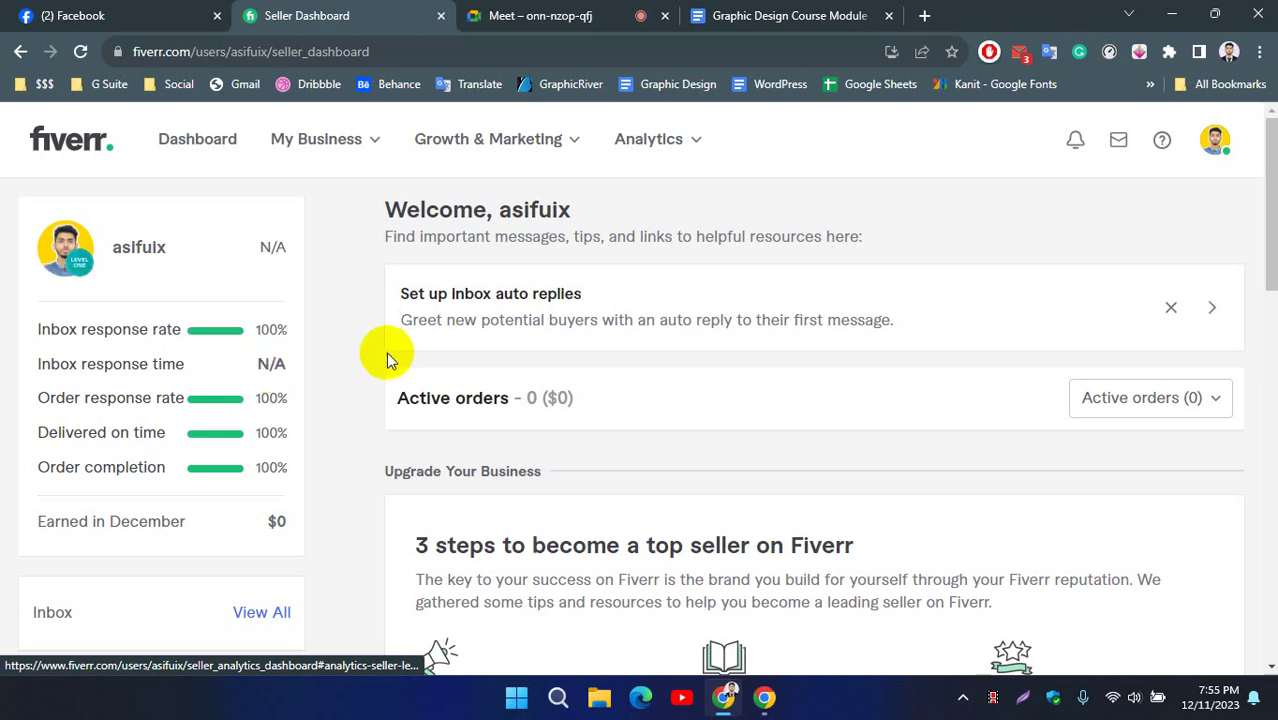
mouse_move(113, 404)
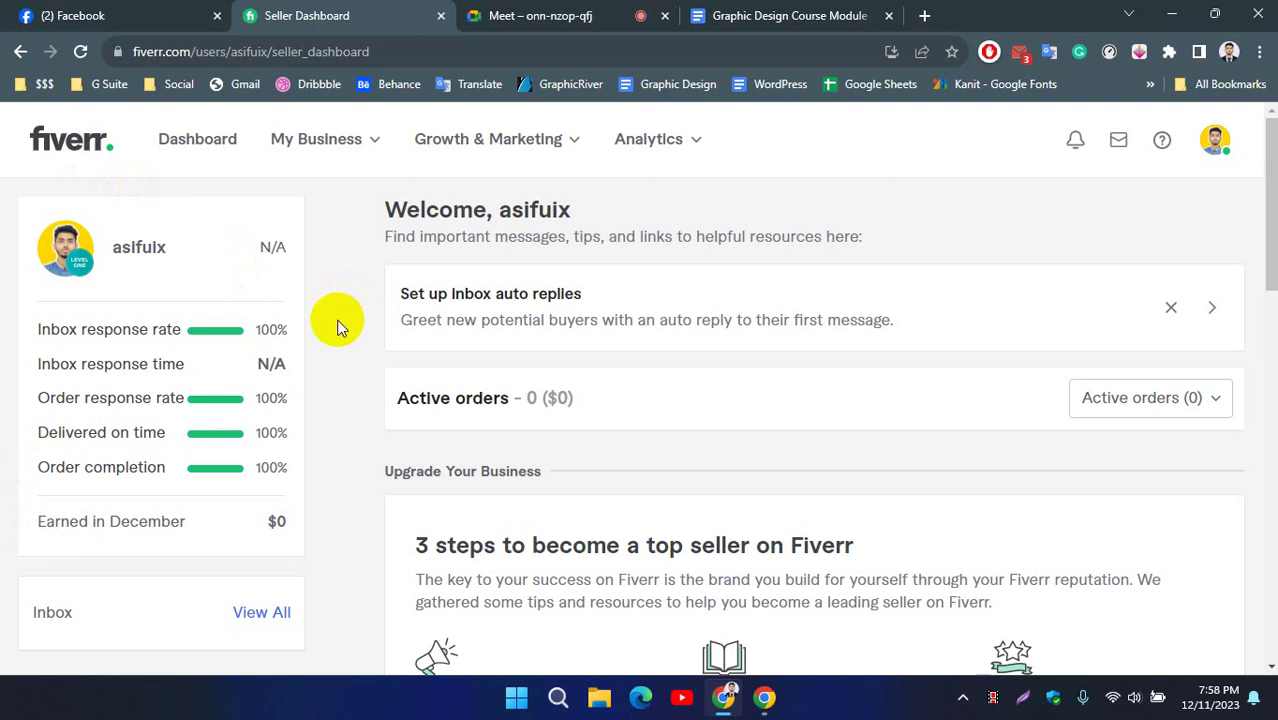
mouse_move(130, 478)
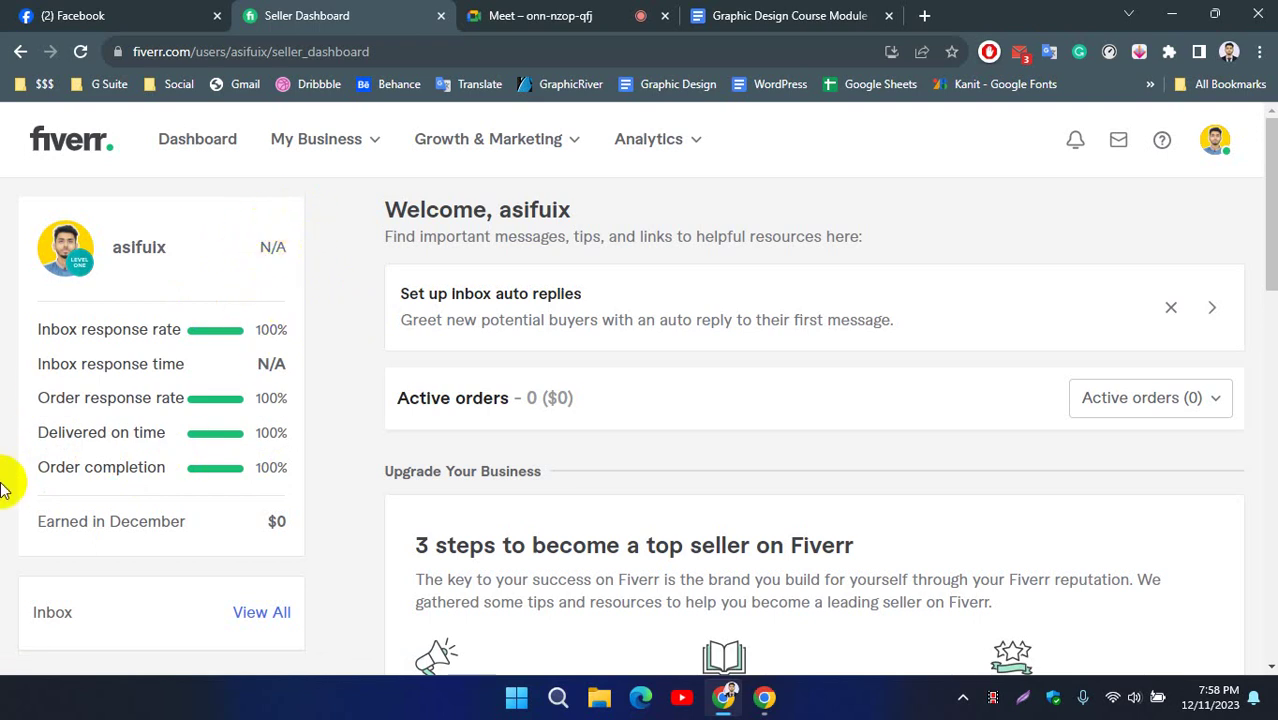
Highlight the N/A rating beside the seller's username on the profile card, and clear the selection.
drag(257, 247, 322, 272)
click(322, 272)
double_click(272, 248)
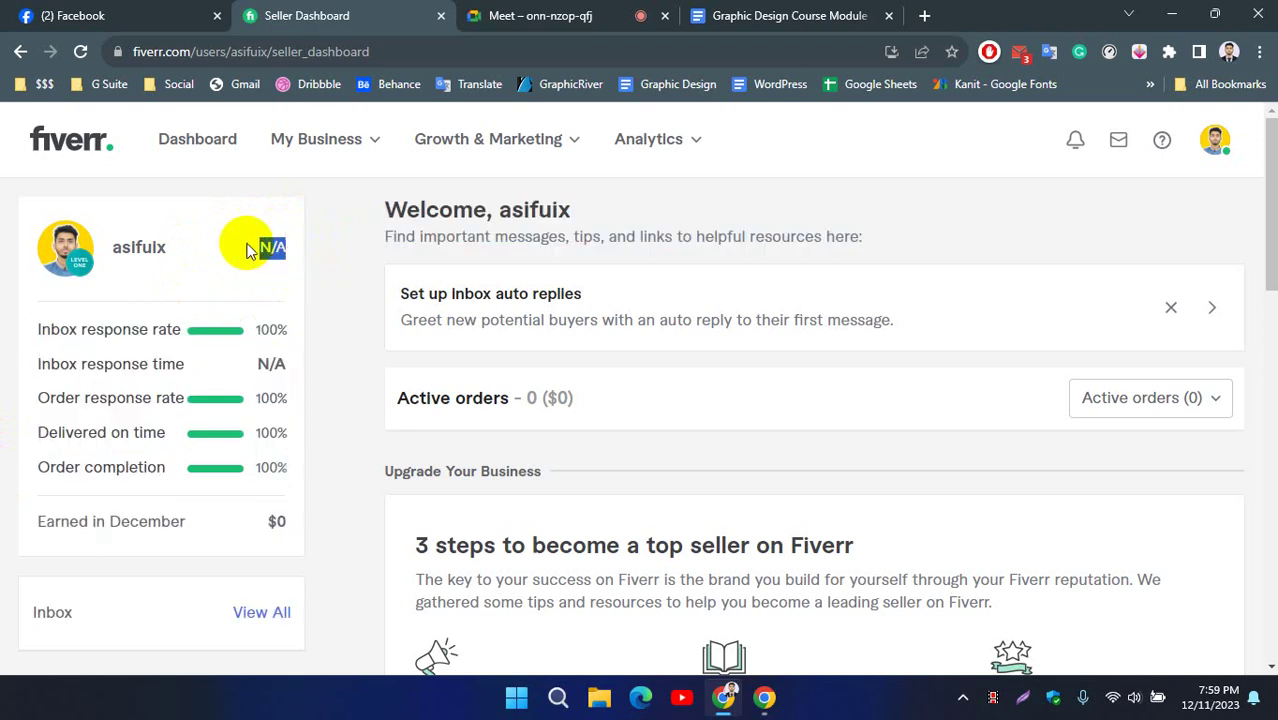
click(286, 260)
click(326, 249)
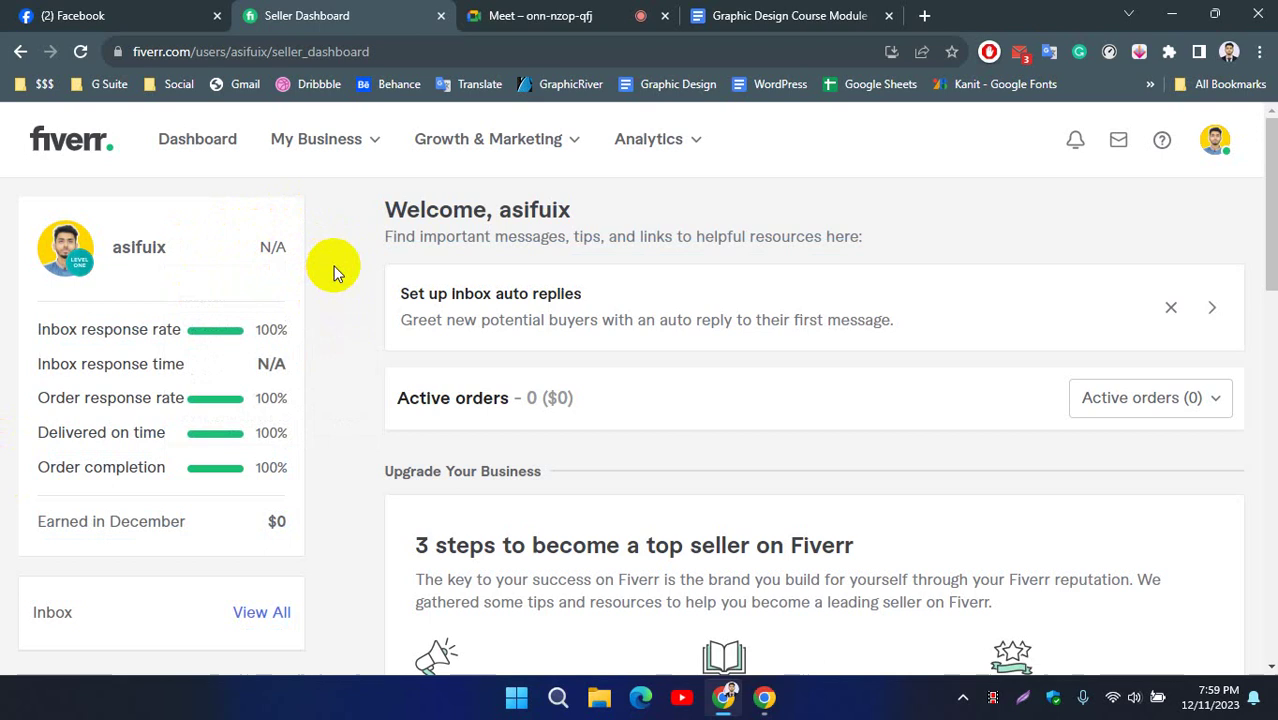
drag(260, 246, 300, 251)
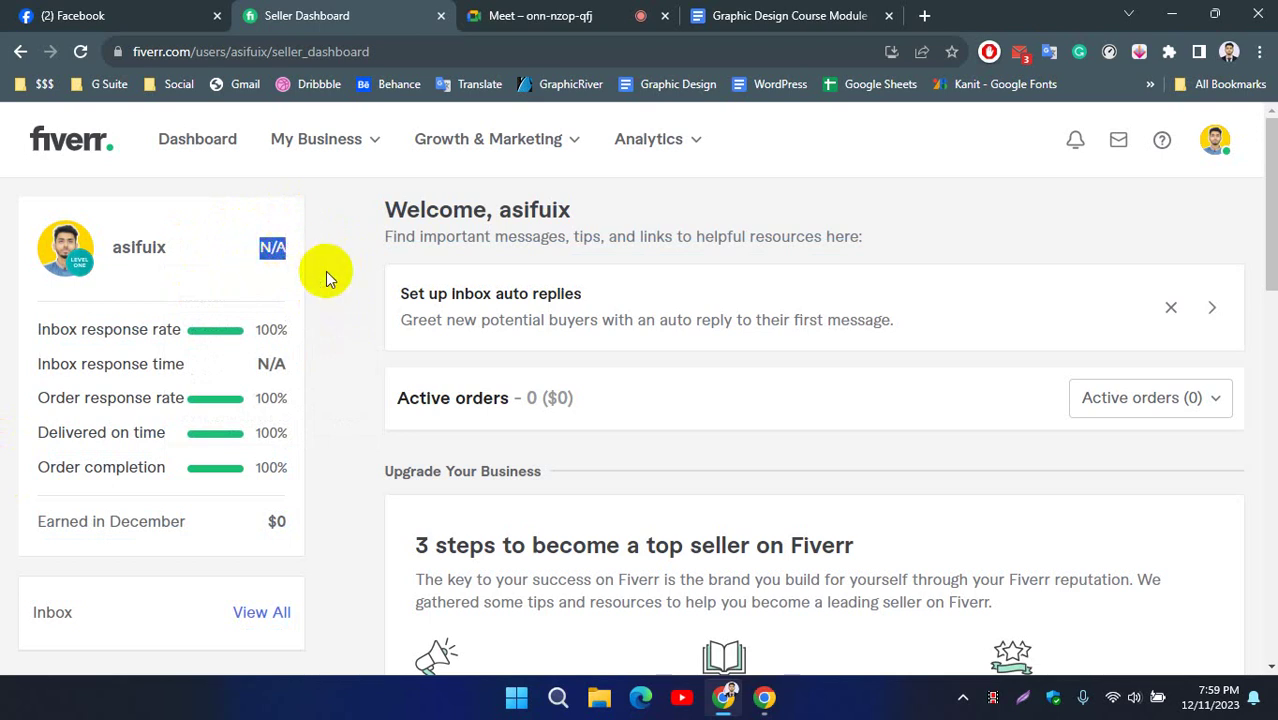
click(283, 268)
drag(262, 248, 290, 249)
click(352, 296)
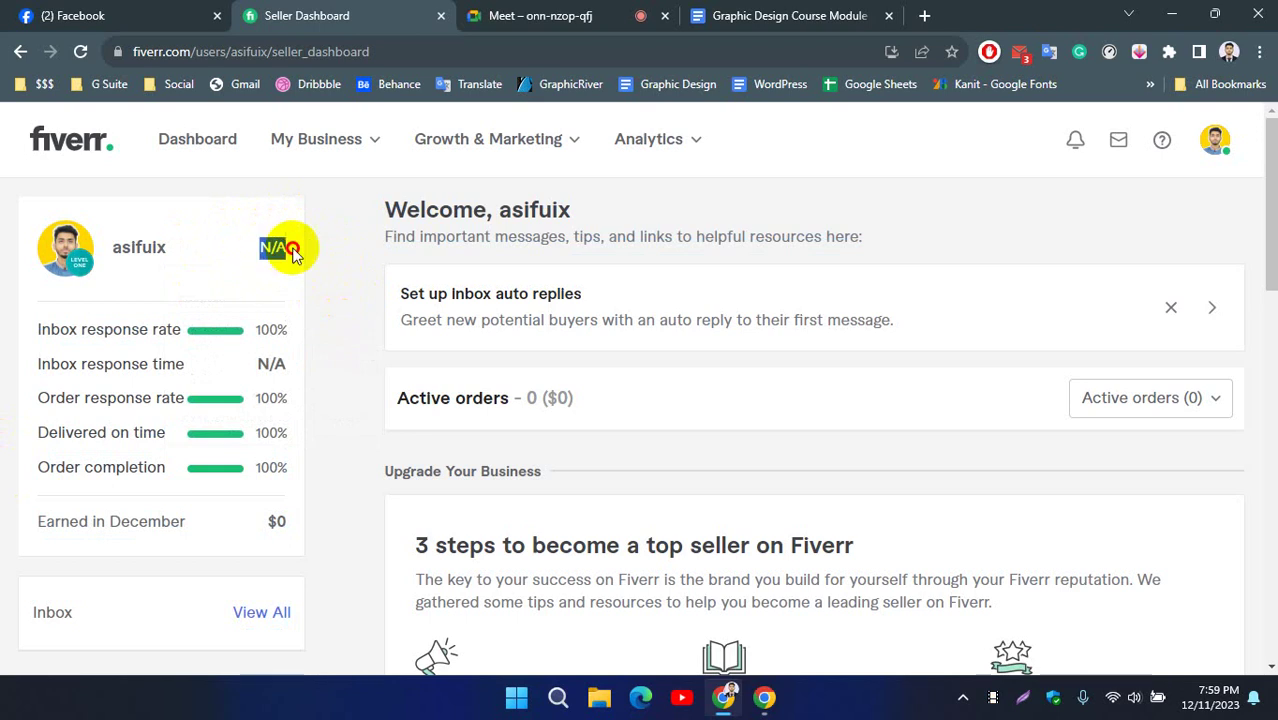
click(336, 284)
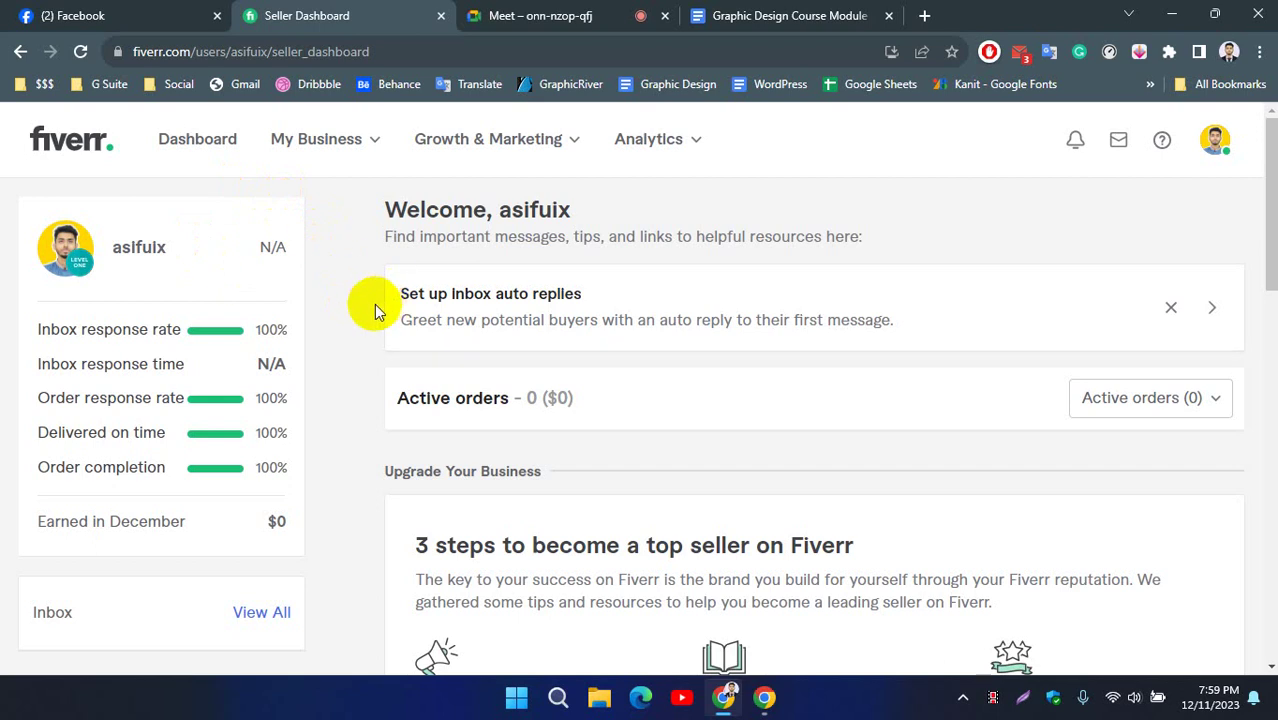
Read the explanation of the Earned in December entry, and locate the Inbox section and the Messages shortcut.
scroll(360, 312, down, 1)
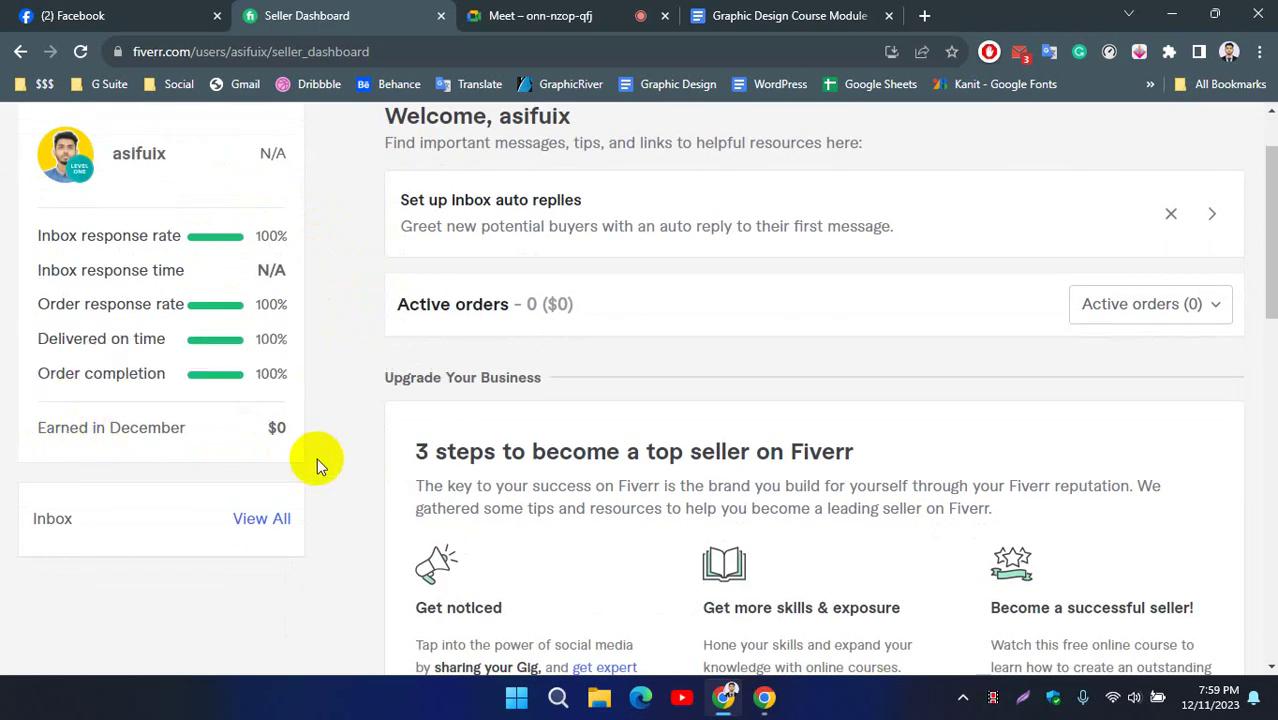
scroll(330, 453, up, 1)
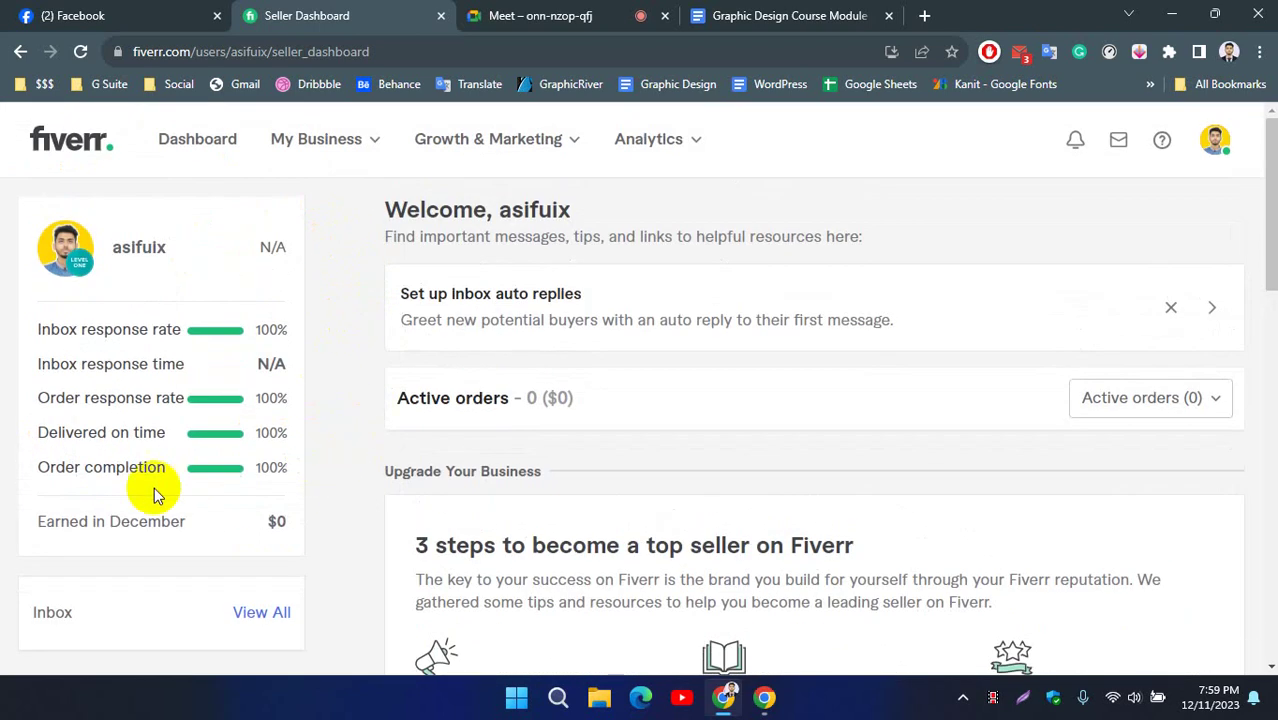
mouse_move(93, 537)
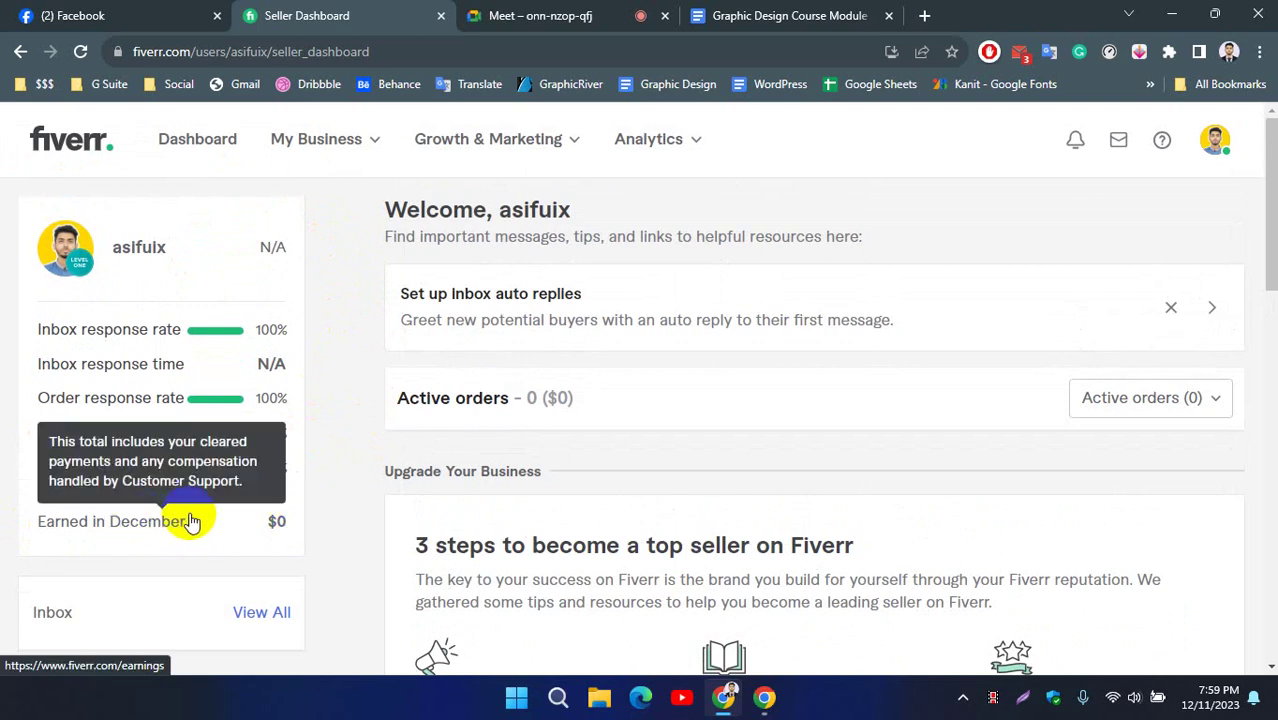
scroll(376, 481, down, 3)
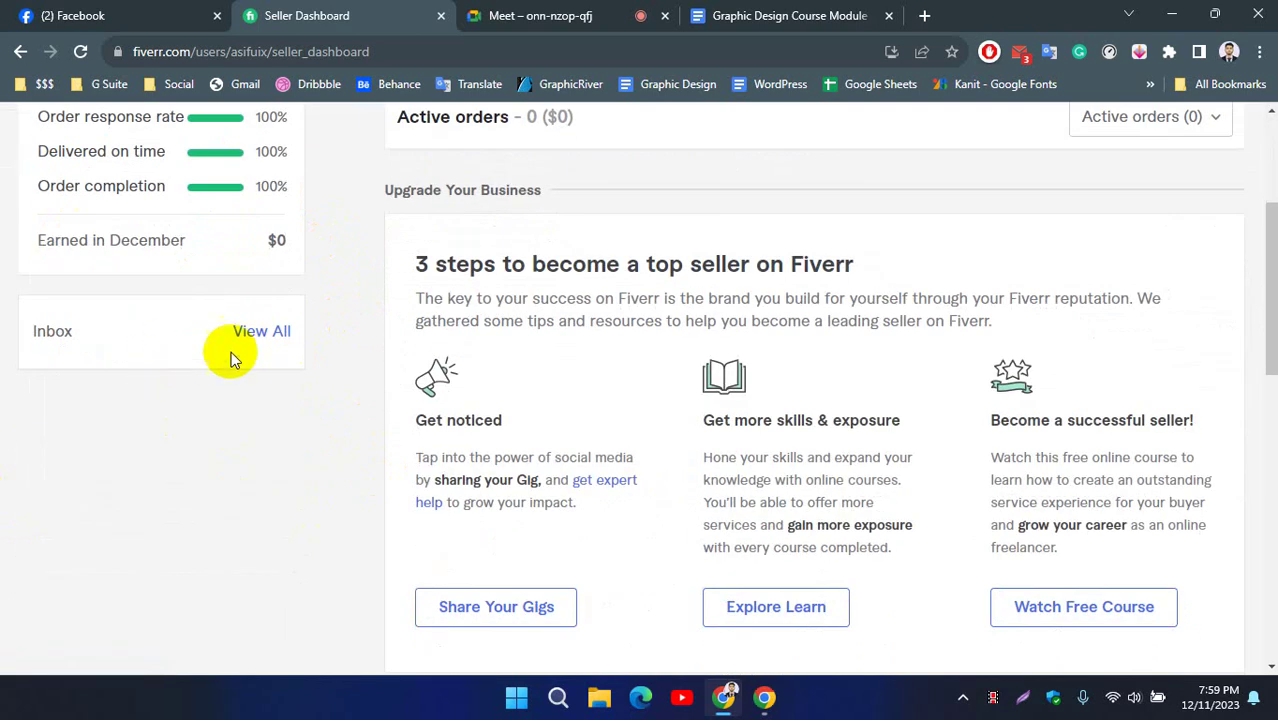
scroll(300, 390, up, 3)
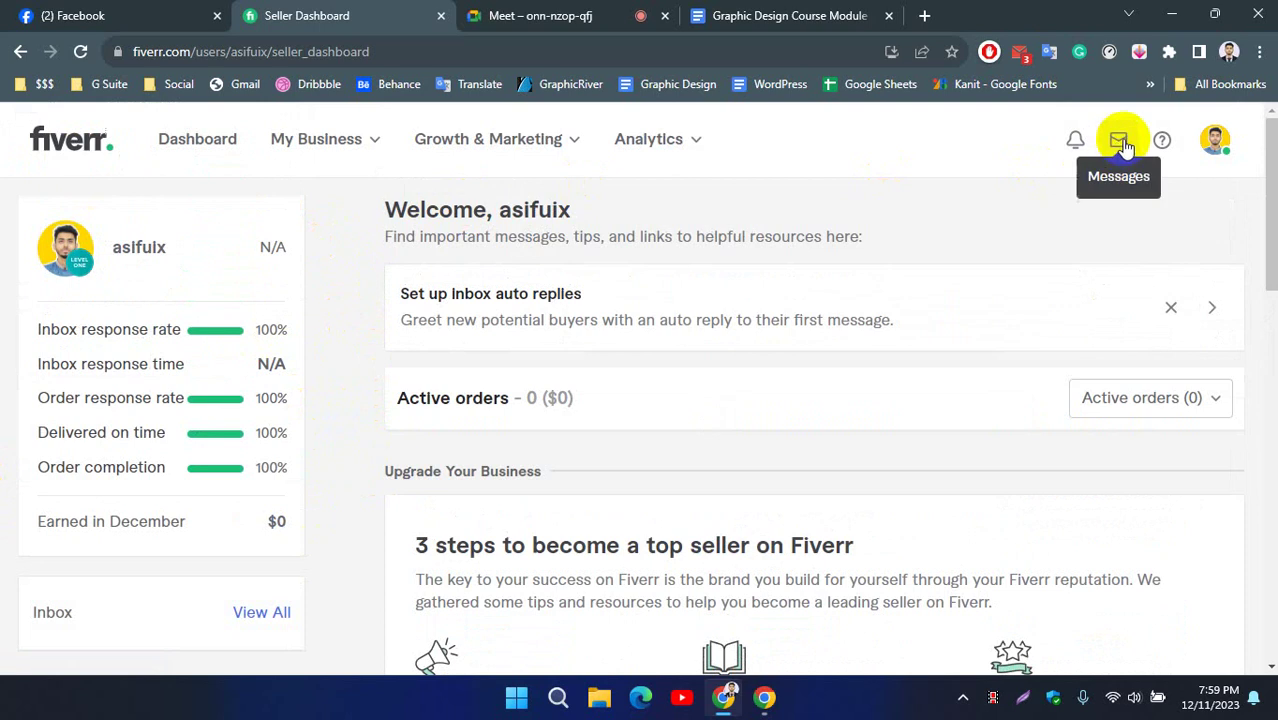
Look through the rest of the Seller Dashboard, from the Inbox section to the footer links.
scroll(177, 499, down, 2)
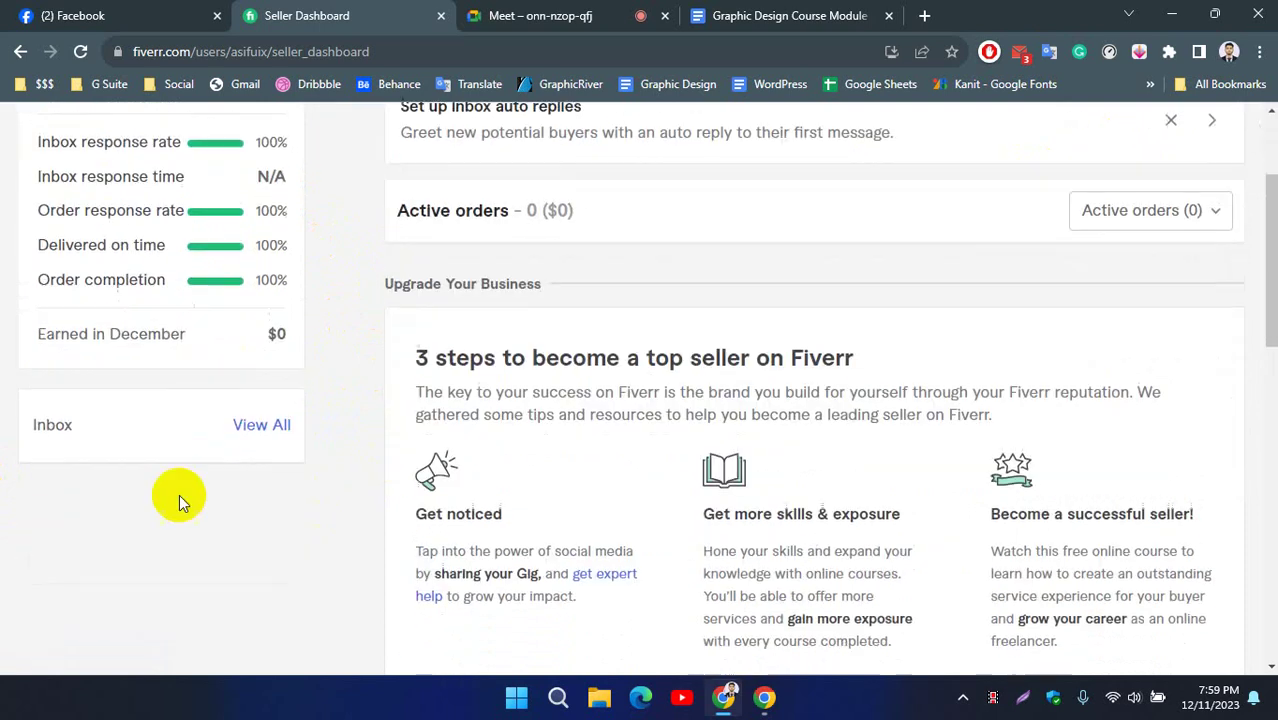
scroll(120, 465, down, 1)
scroll(120, 553, down, 6)
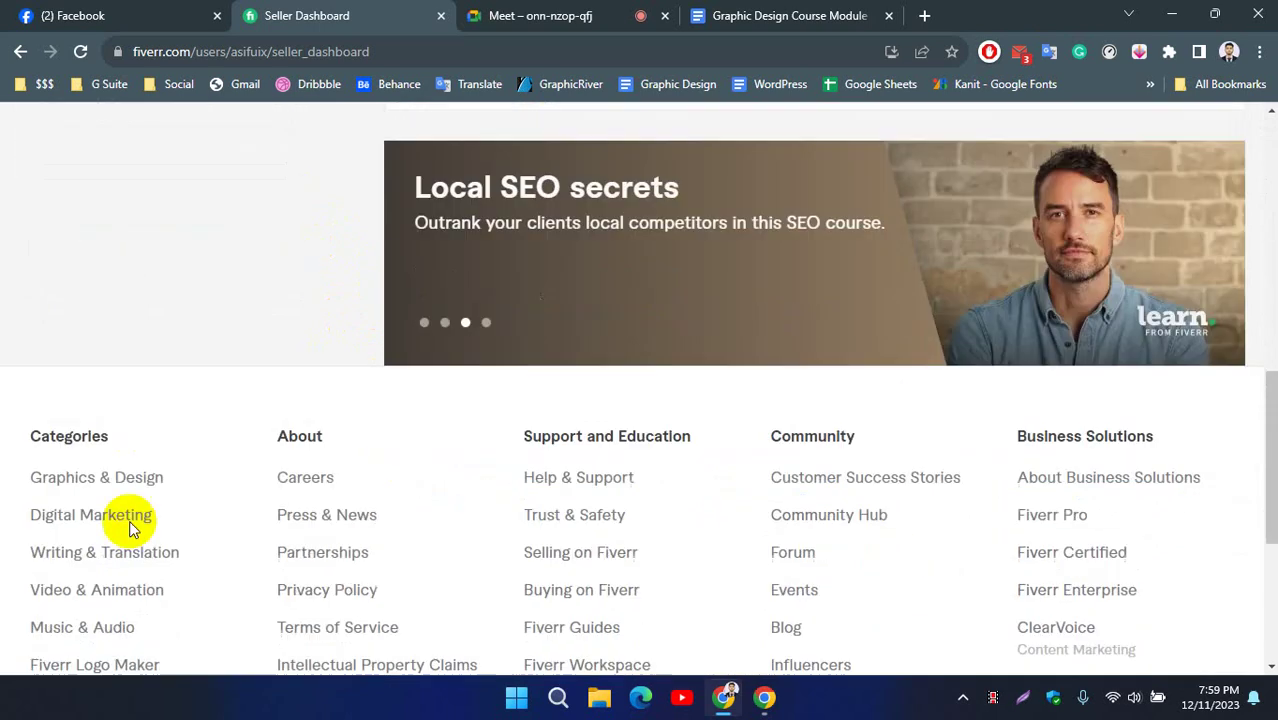
View the inbox preview and the full Inbox page, and return to the Seller Dashboard.
scroll(191, 442, up, 9)
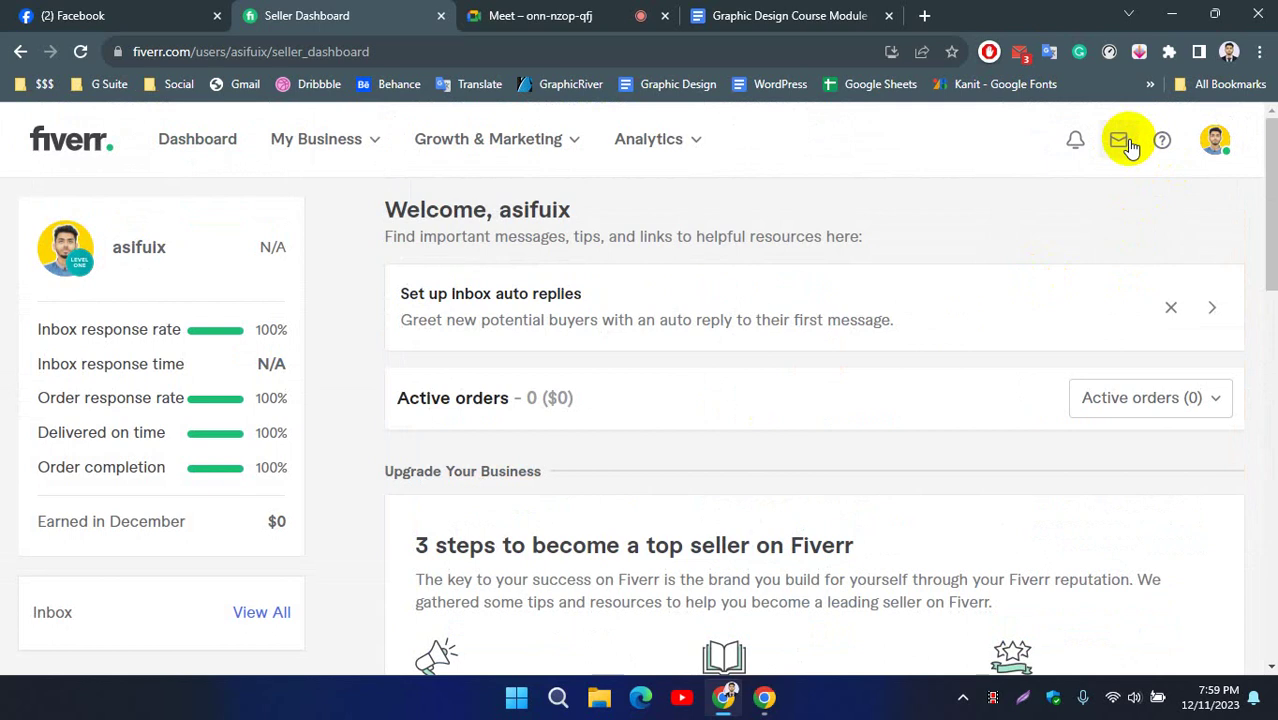
click(1120, 141)
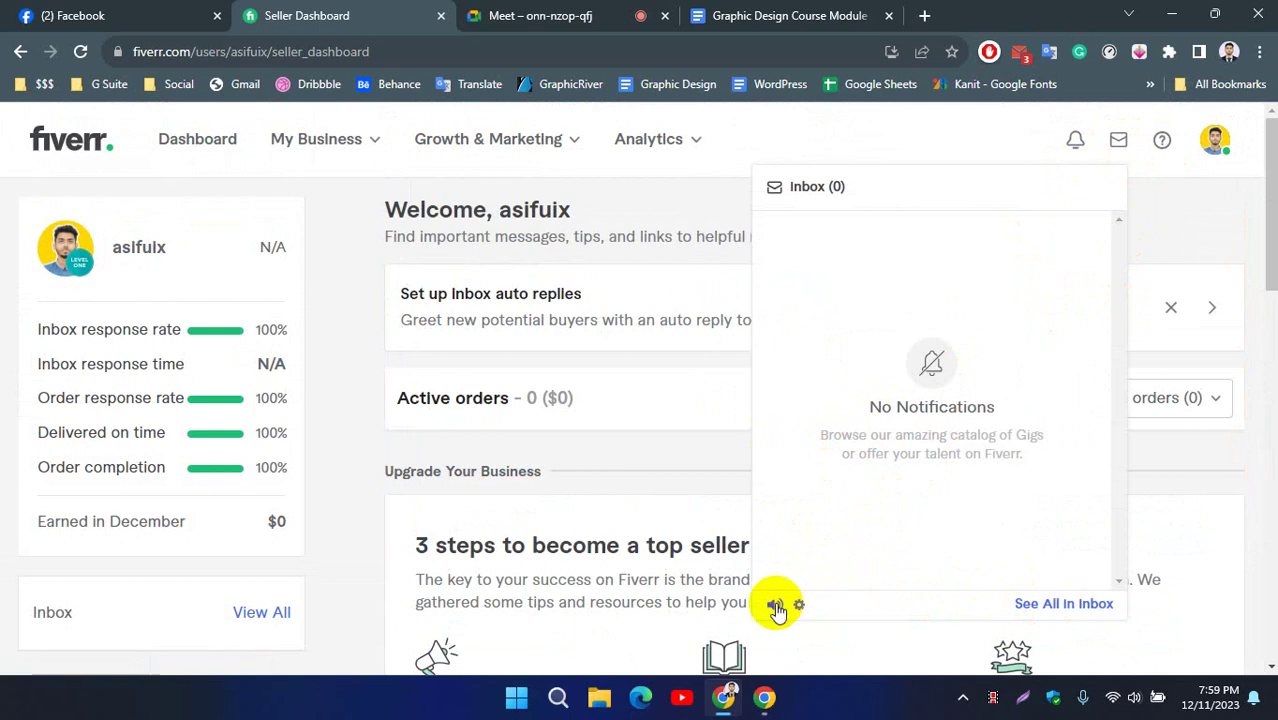
click(1092, 606)
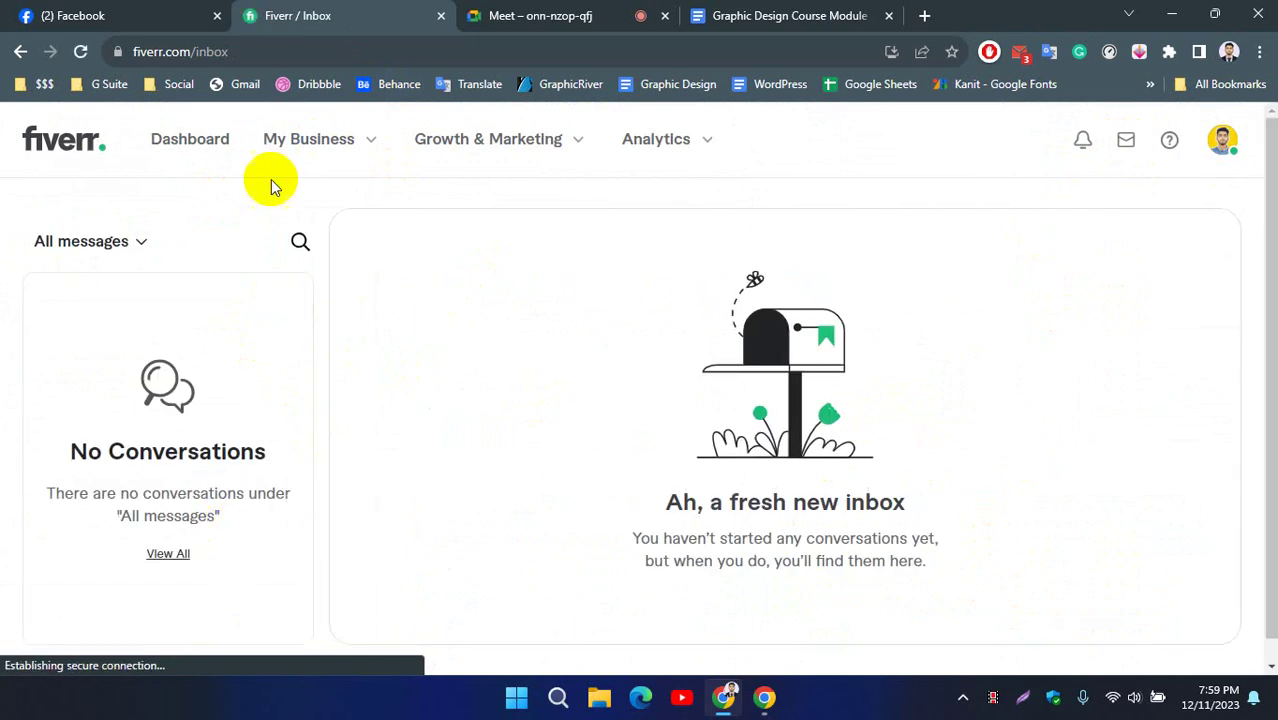
click(20, 51)
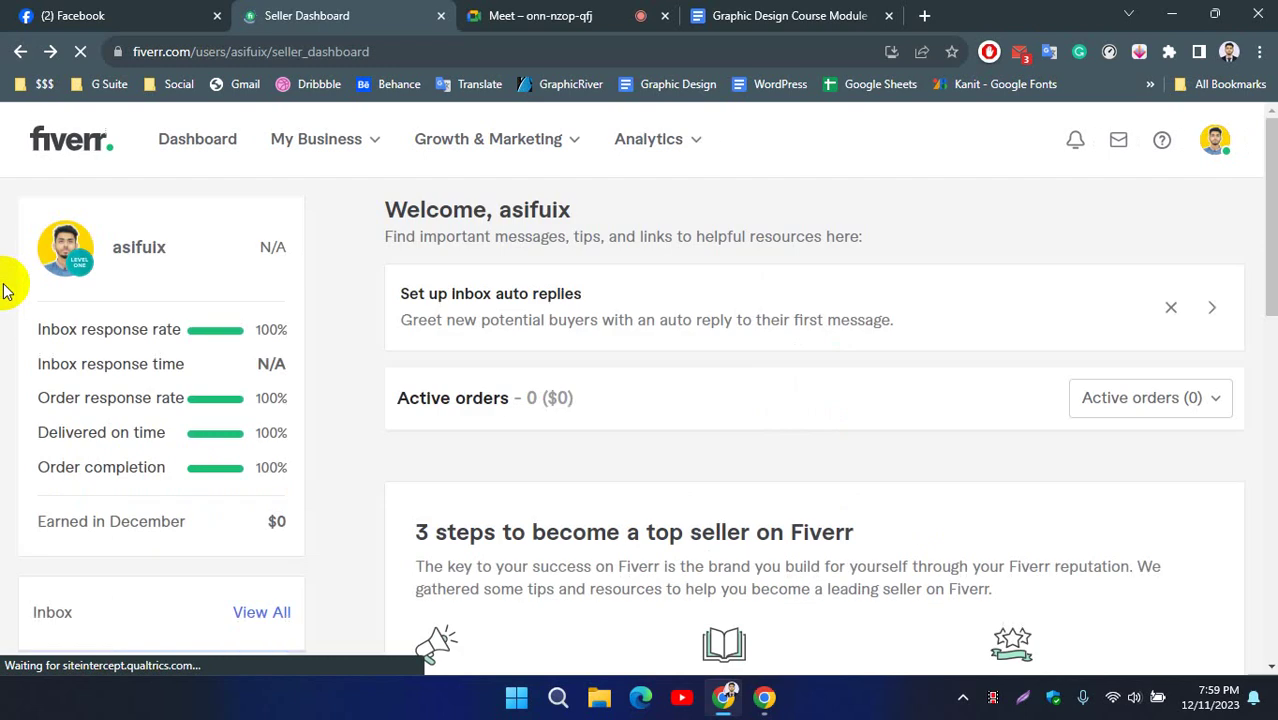
Open the Manage Orders page and go through the Active, Late, Delivered and Completed order lists.
click(368, 145)
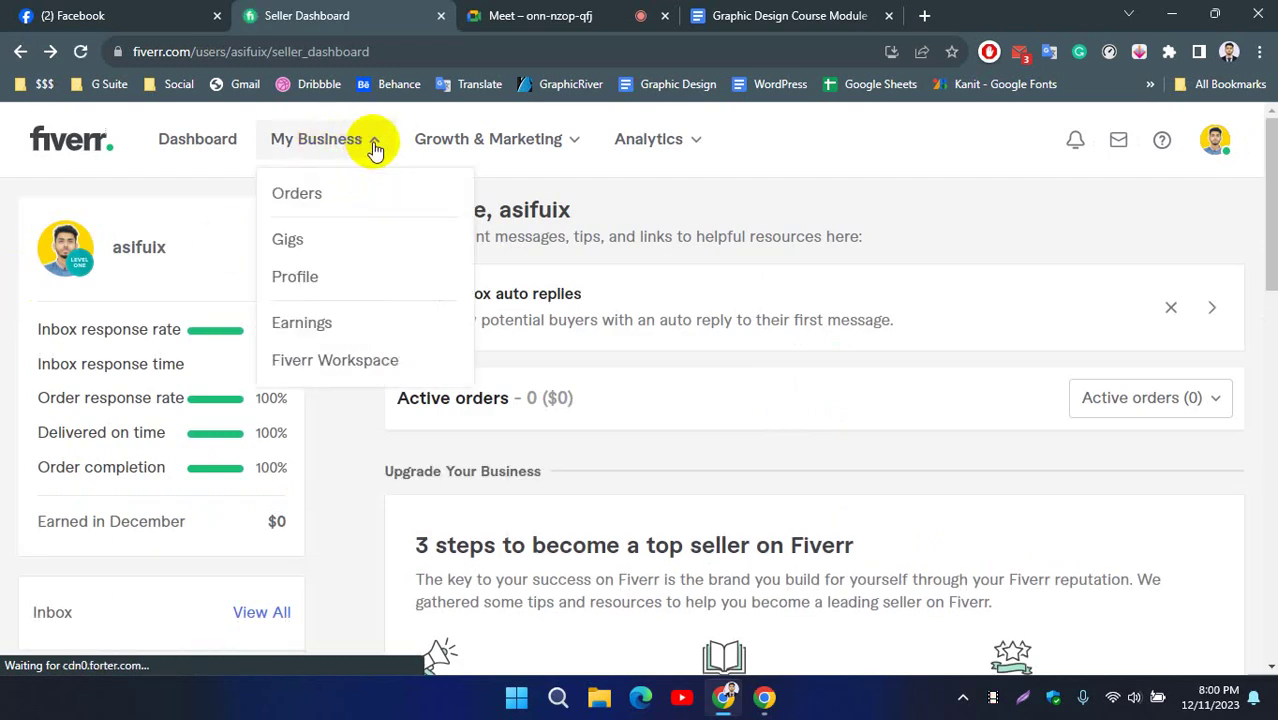
click(300, 200)
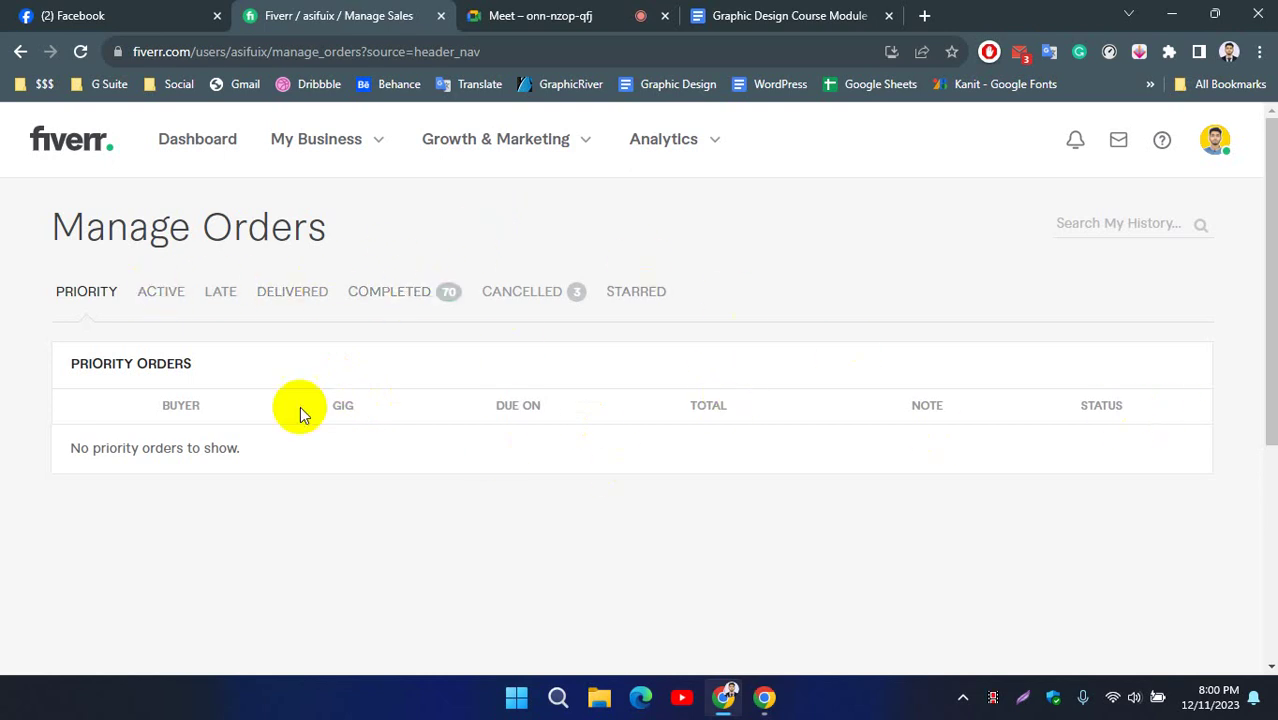
click(167, 298)
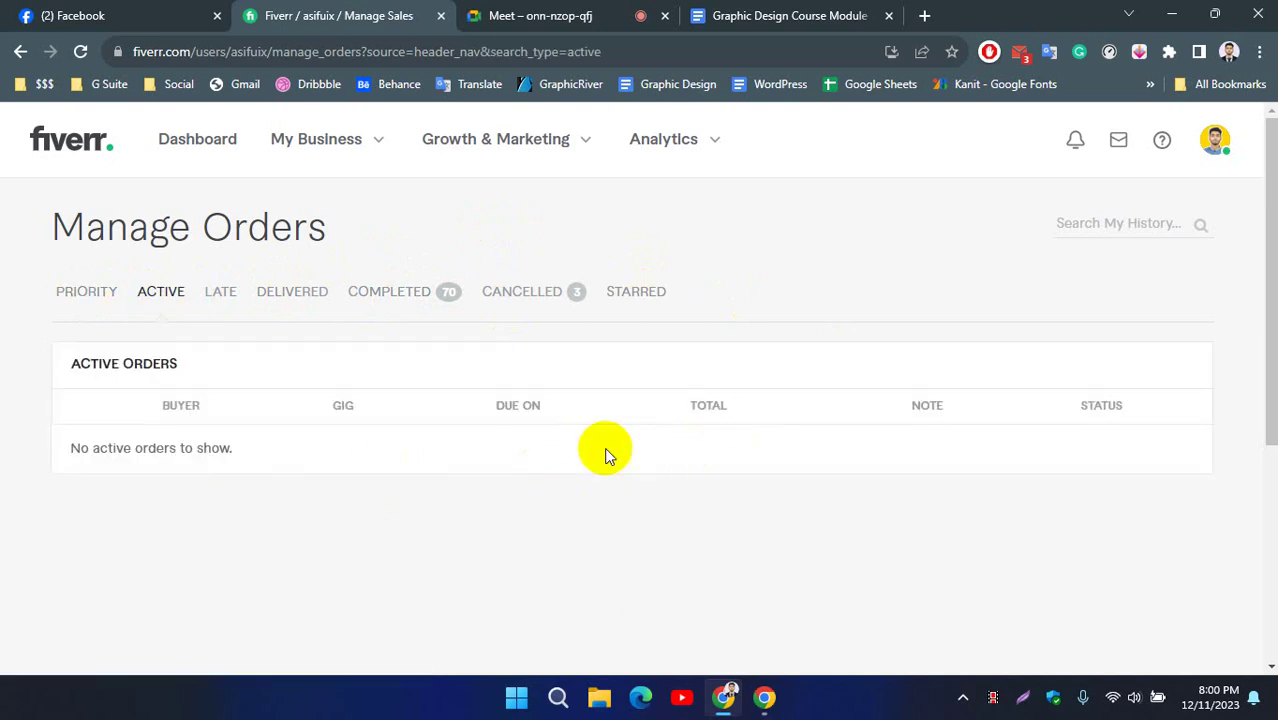
click(224, 292)
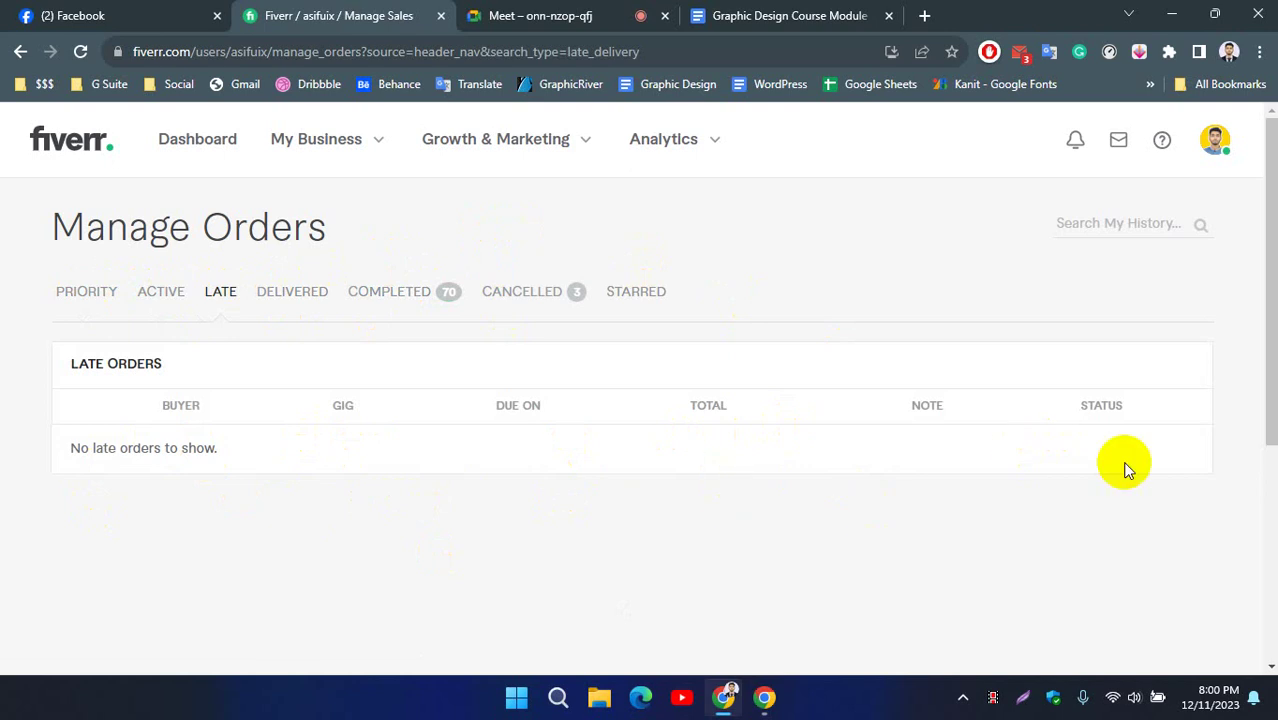
click(292, 310)
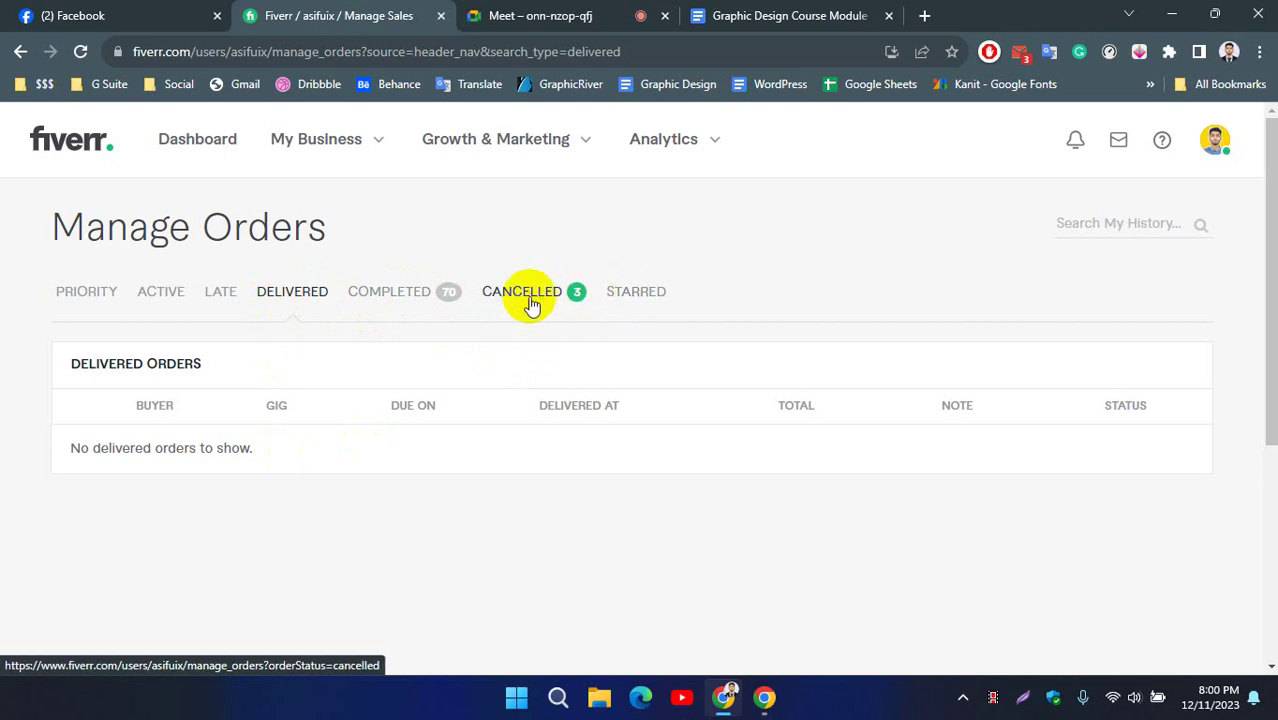
click(383, 303)
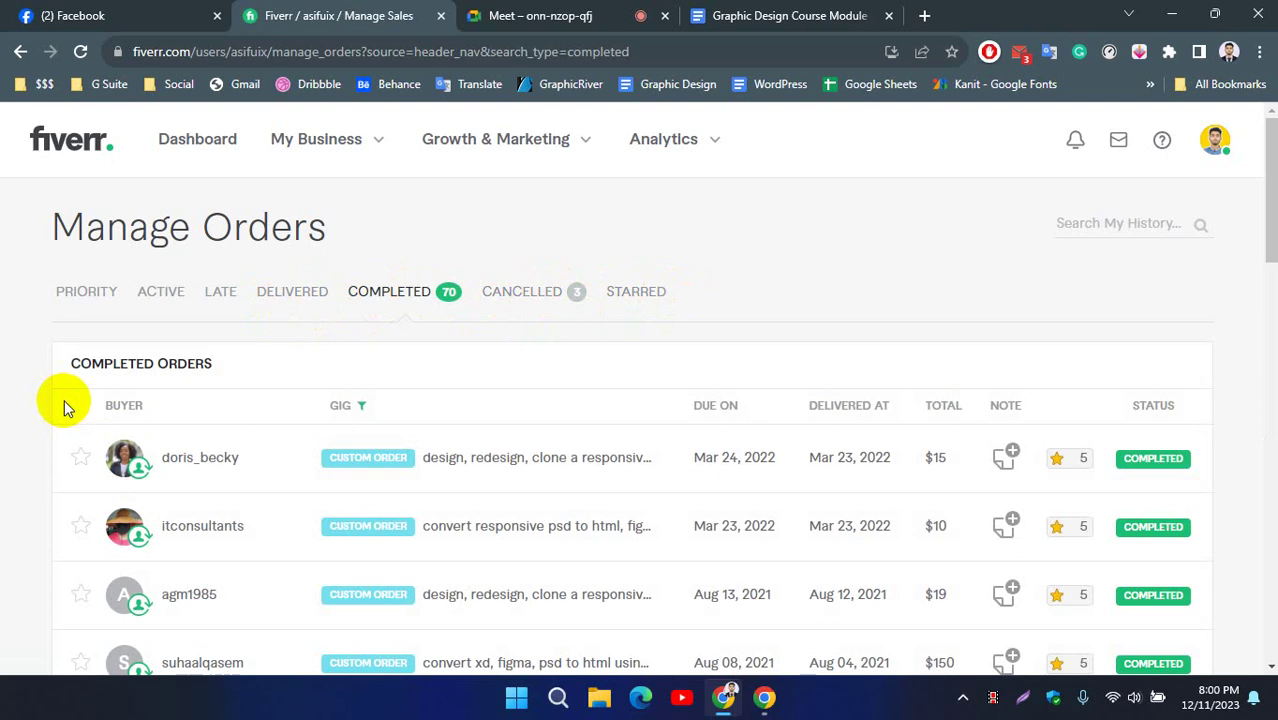
Open the $150 completed order in a separate tab, and view the note box of the first completed order without adding a note.
right_click(503, 663)
click(582, 427)
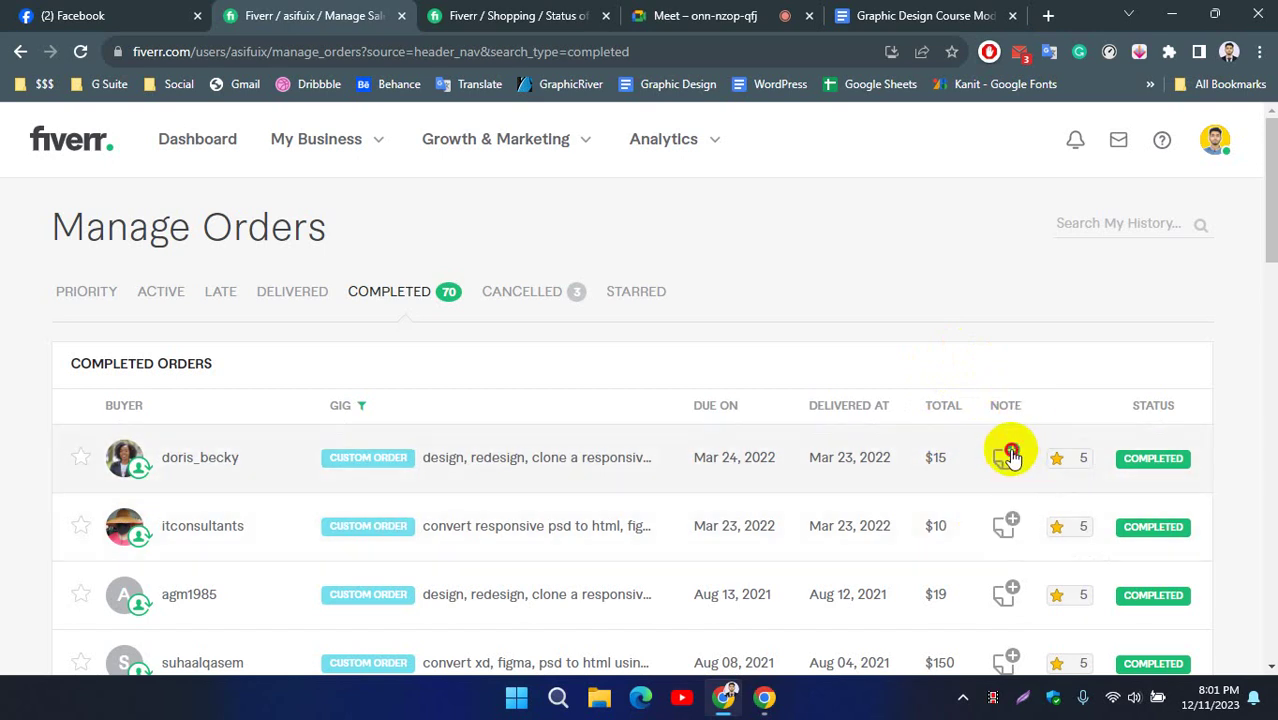
click(1008, 455)
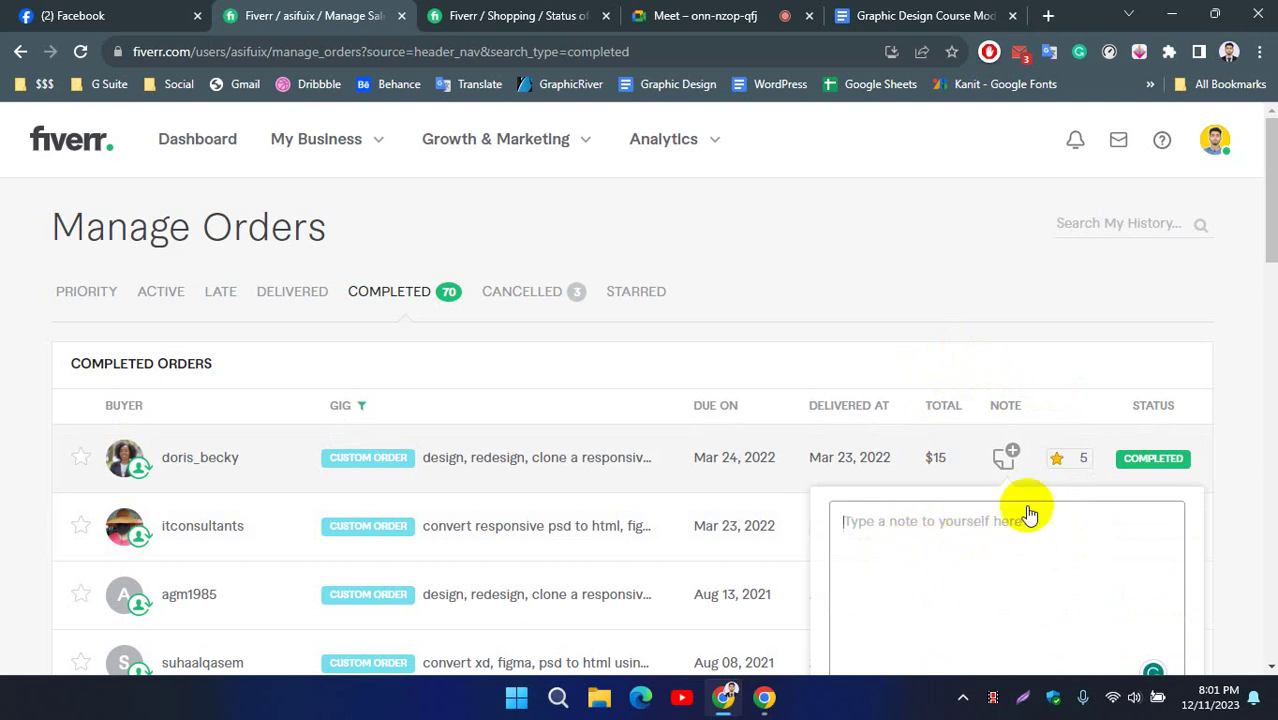
click(995, 342)
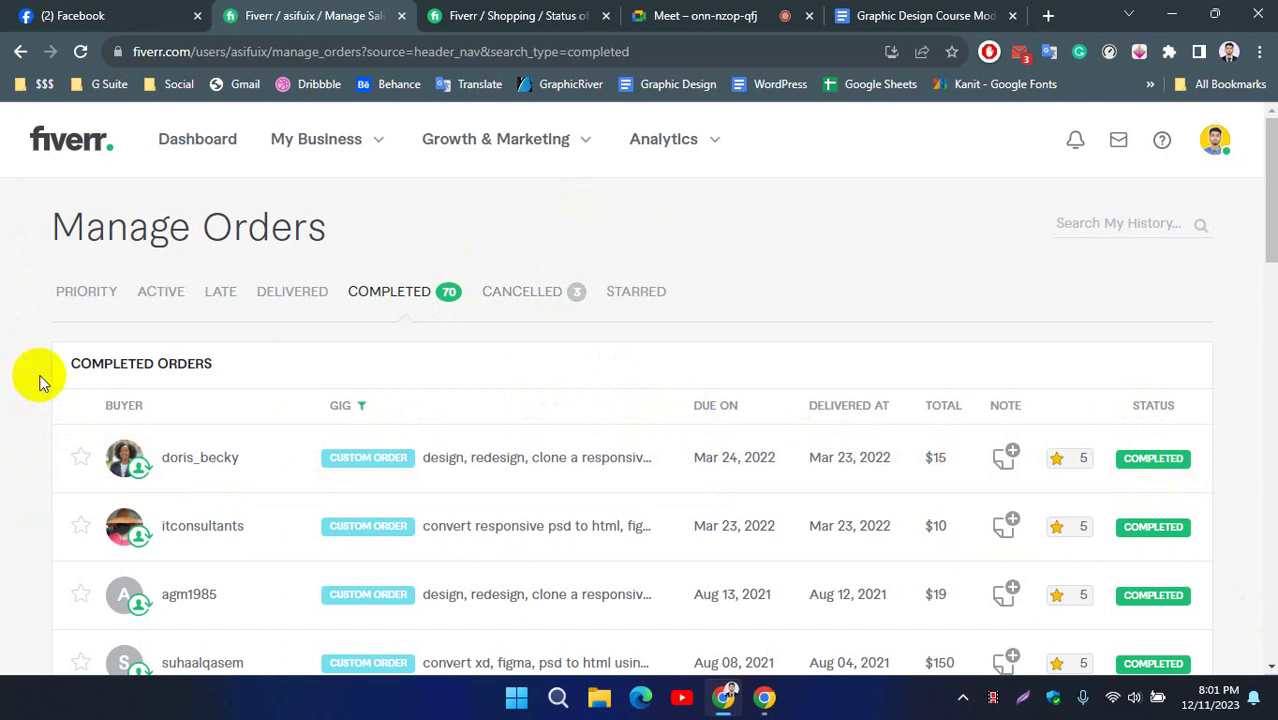
Switch to the opened order's page, dismiss the Stock Media introduction, and examine the earnings message and Order Details.
click(520, 12)
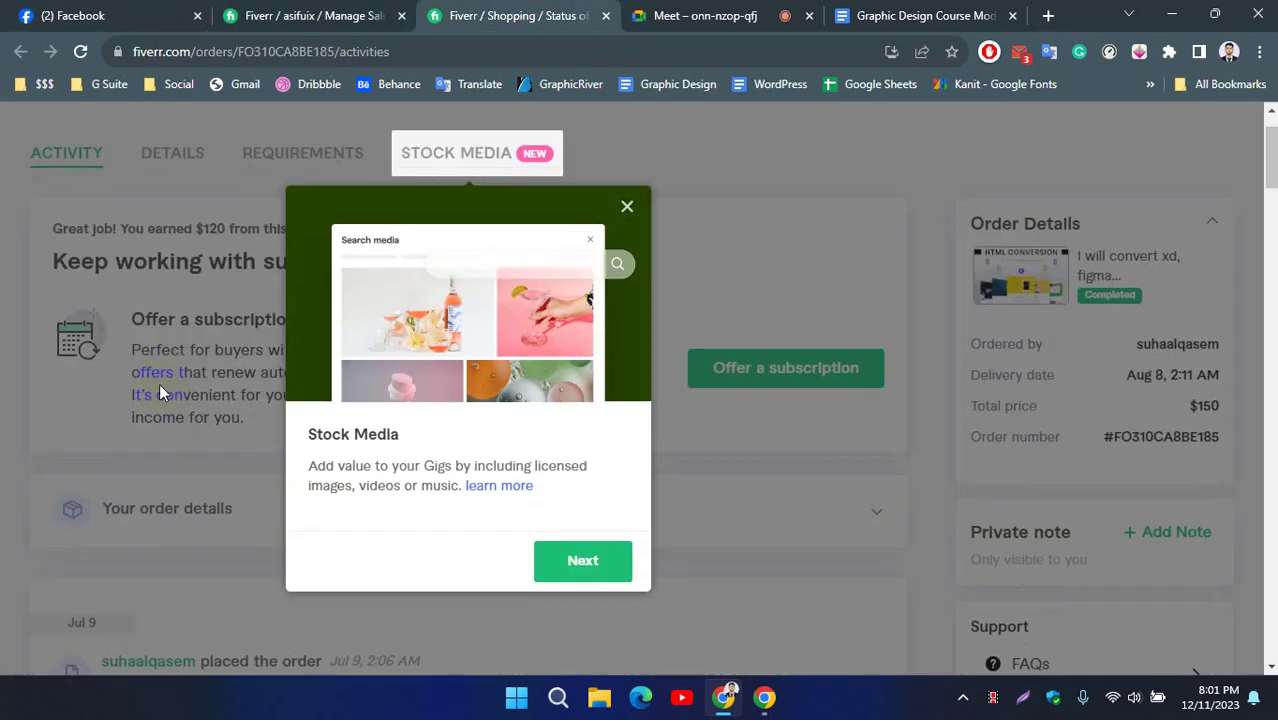
click(628, 208)
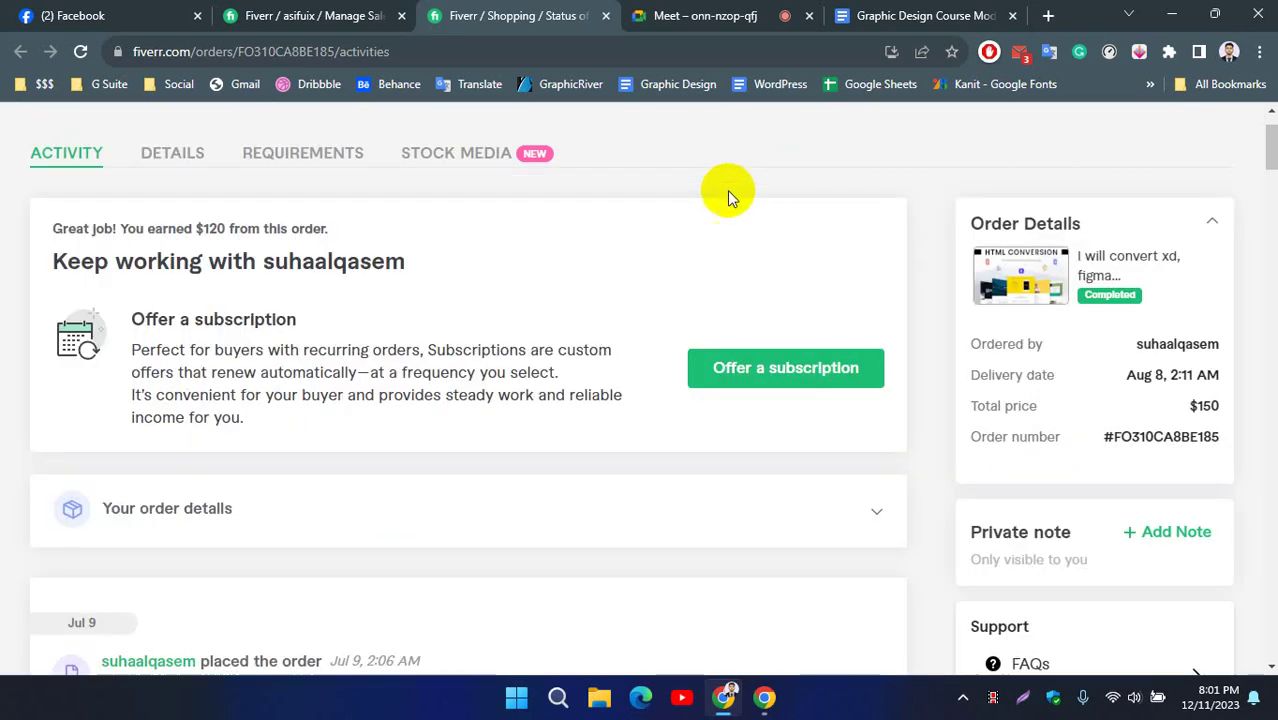
scroll(10, 400, up, 1)
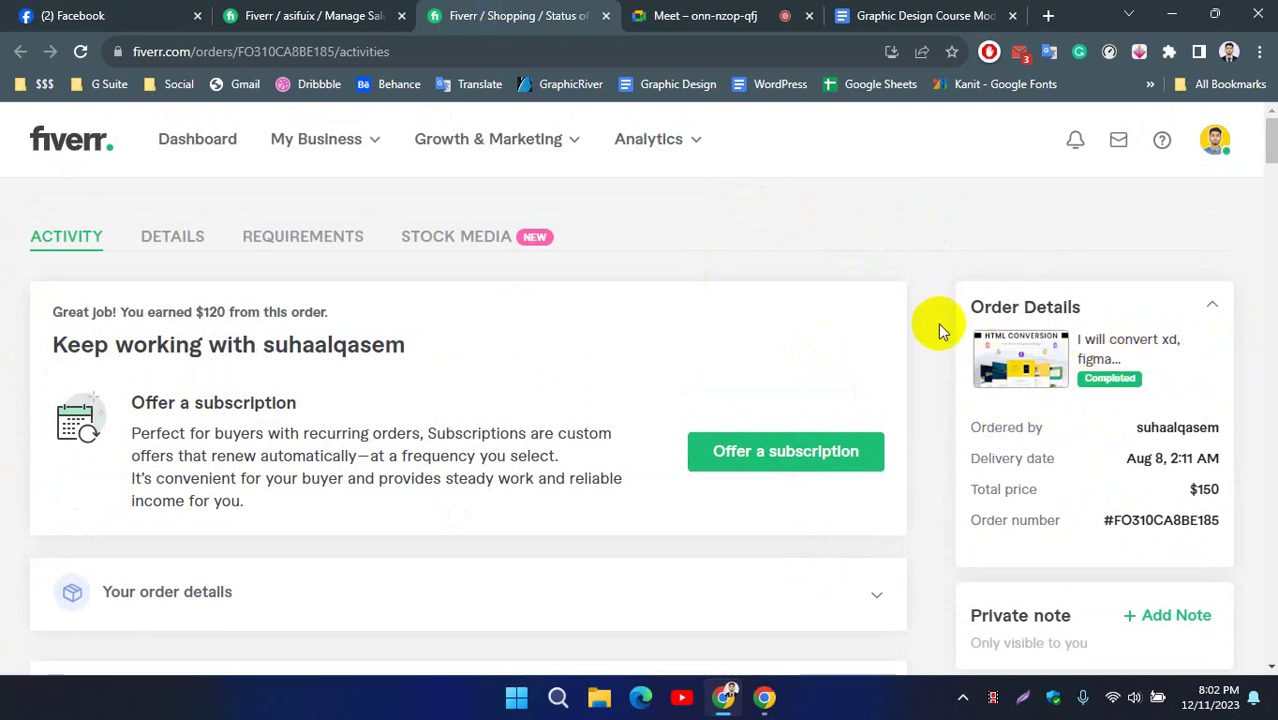
scroll(928, 322, down, 1)
scroll(928, 325, up, 1)
scroll(920, 365, down, 3)
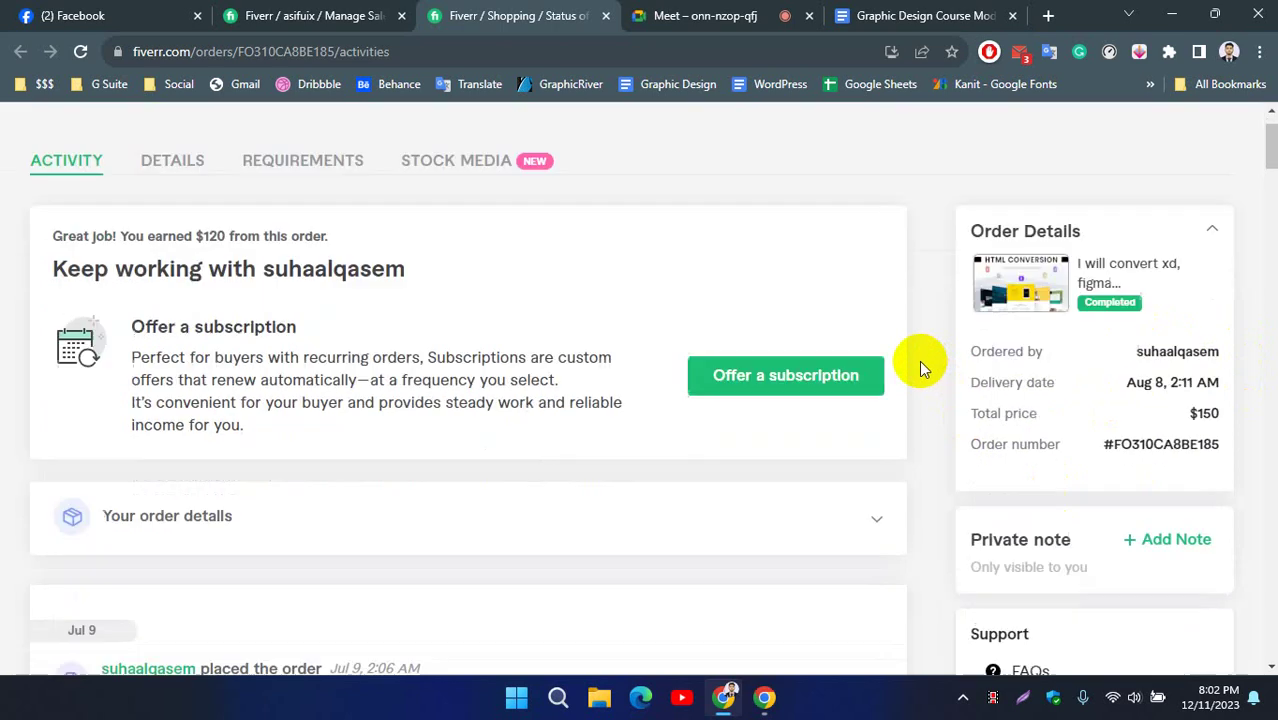
scroll(415, 388, up, 3)
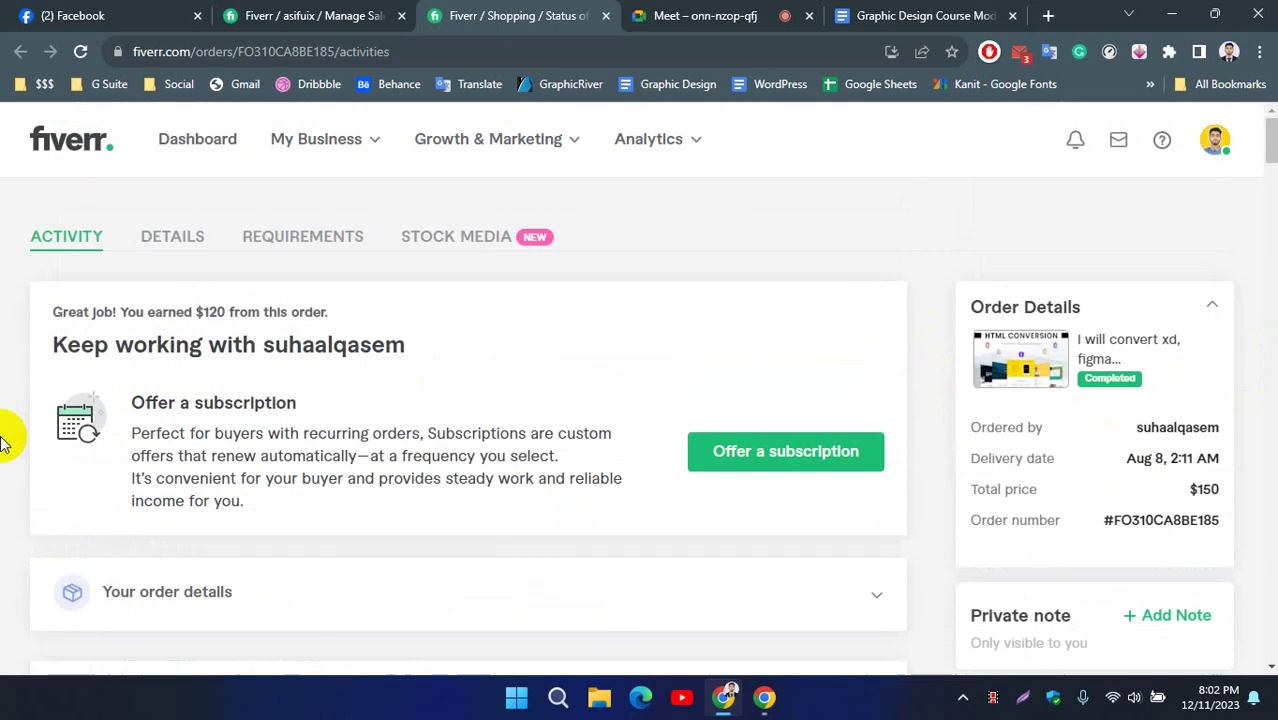
Look through the order's activity timeline, from its placement through the deliveries, messages and attachments to the reviews.
scroll(33, 378, down, 3)
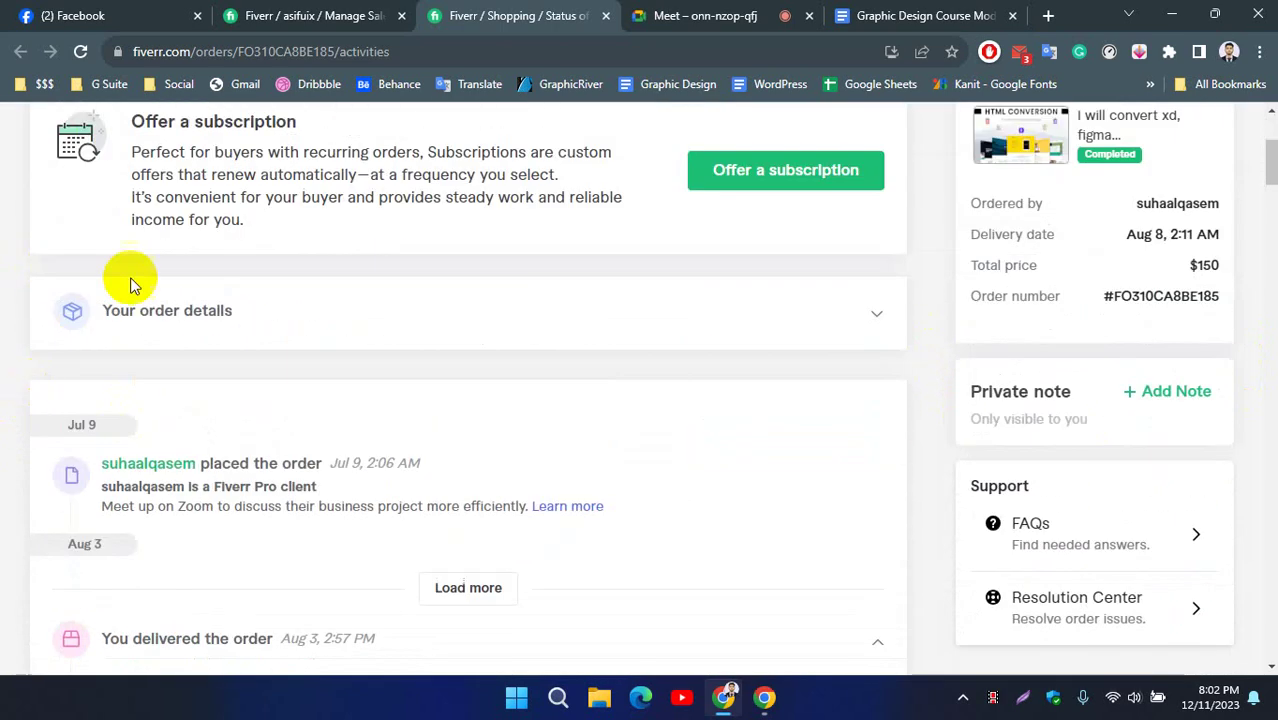
scroll(86, 414, down, 2)
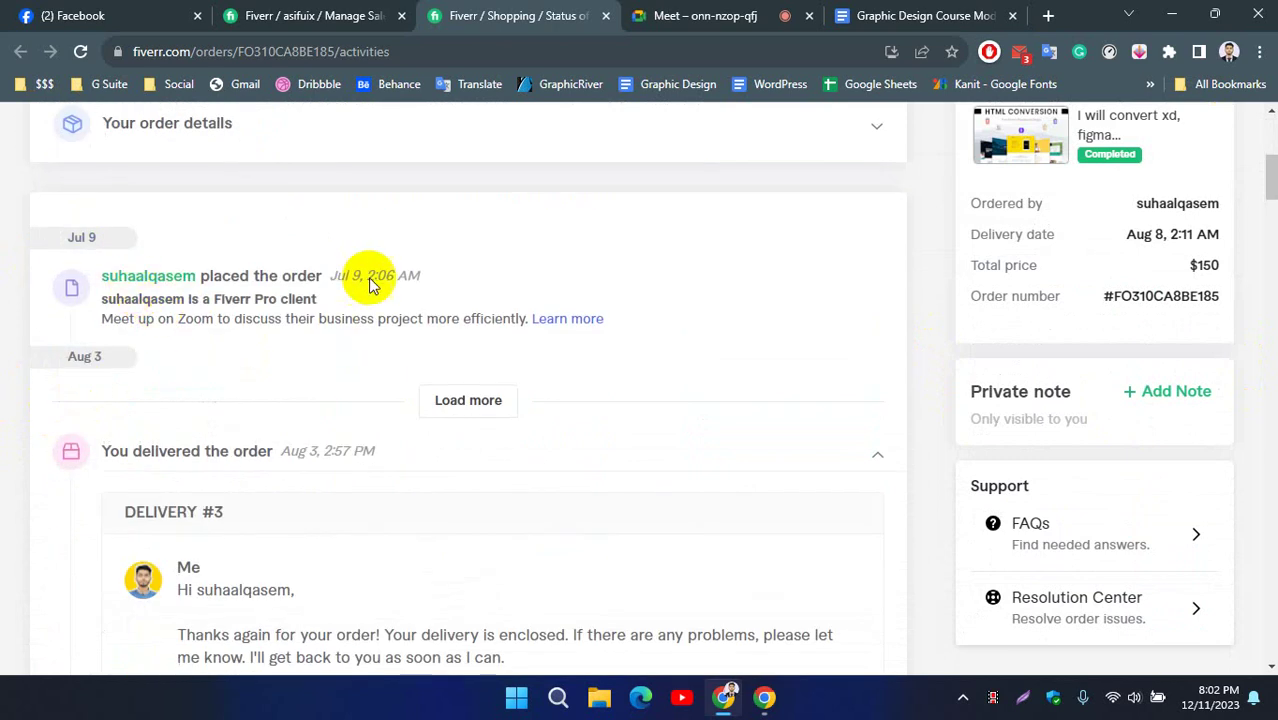
scroll(273, 396, down, 1)
scroll(273, 396, down, 7)
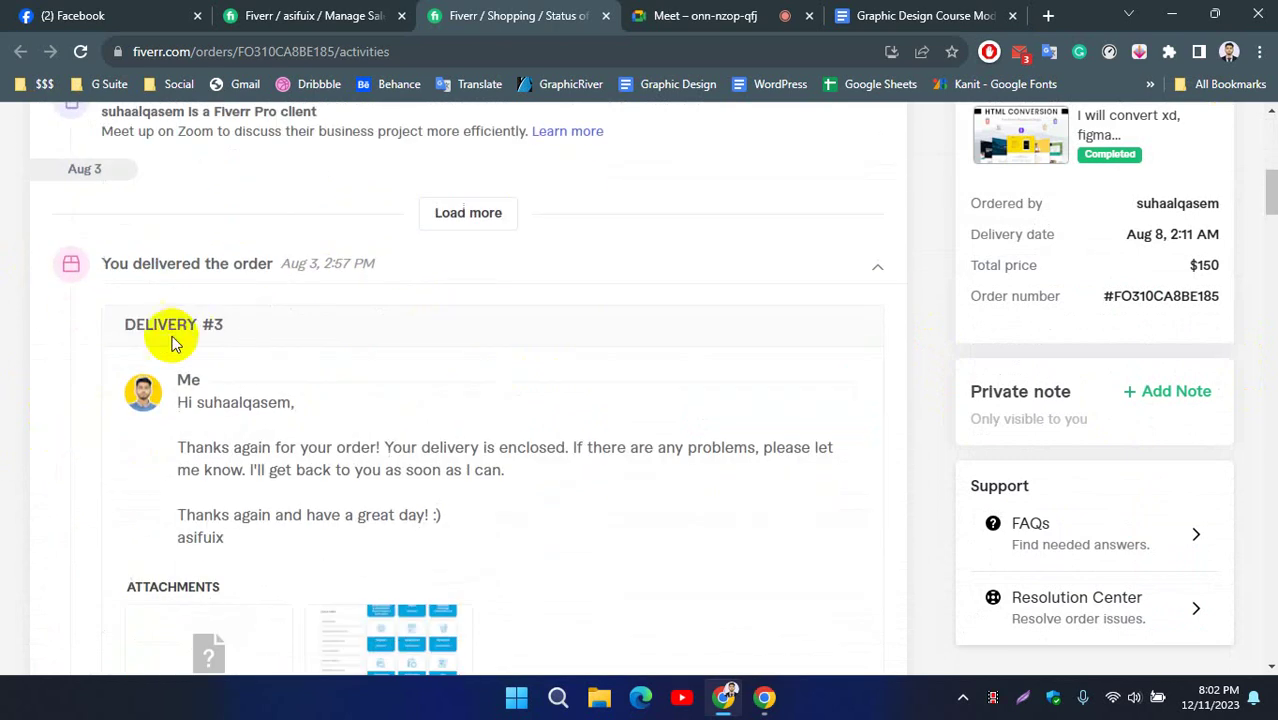
scroll(184, 337, down, 7)
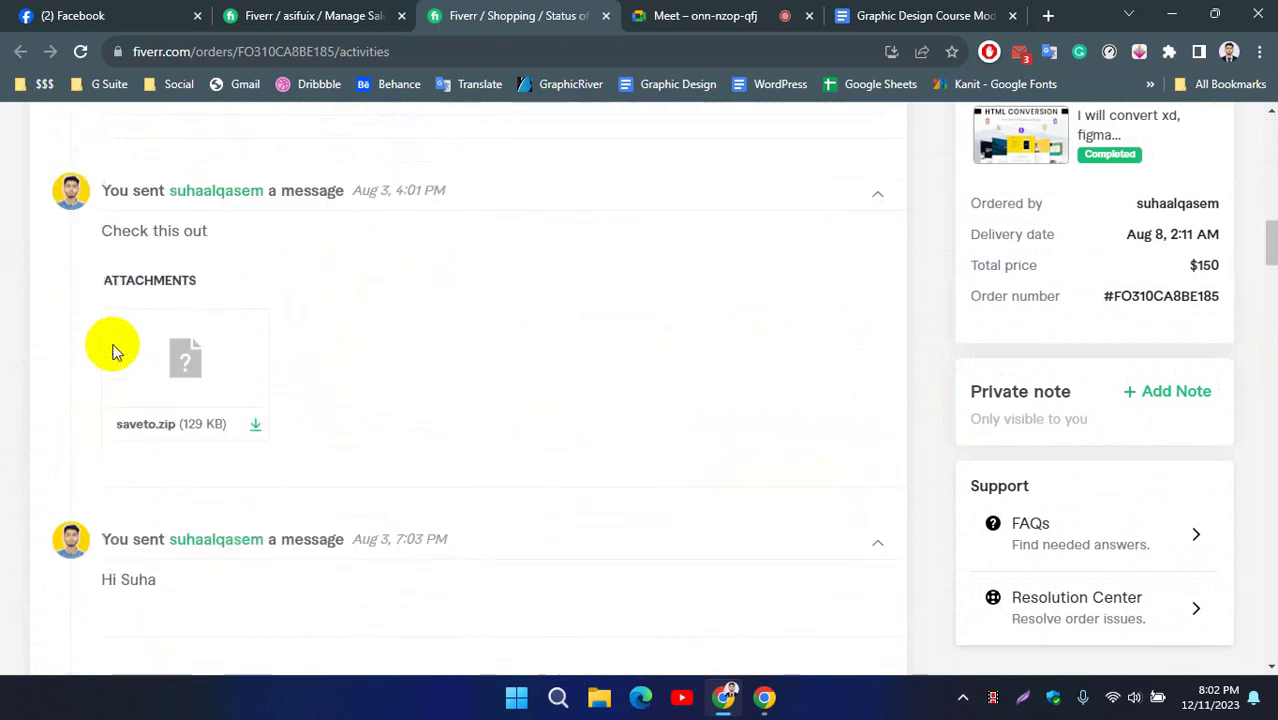
scroll(467, 321, down, 10)
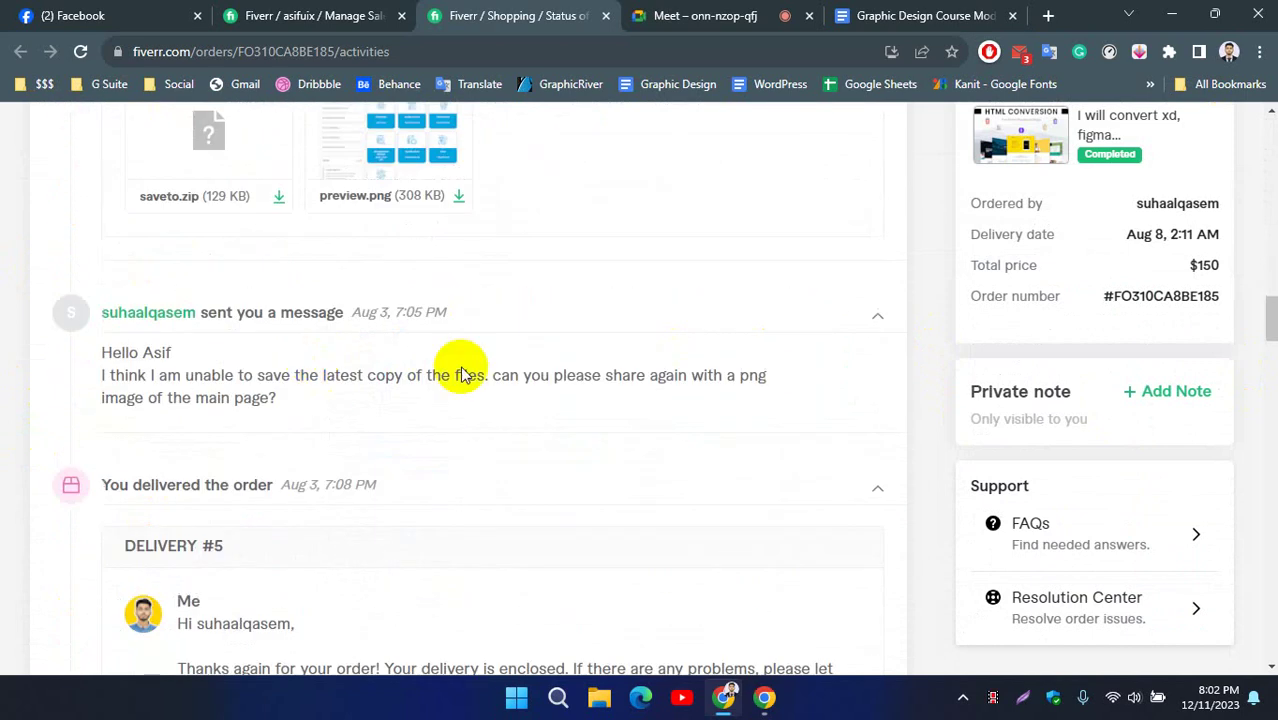
scroll(280, 352, down, 12)
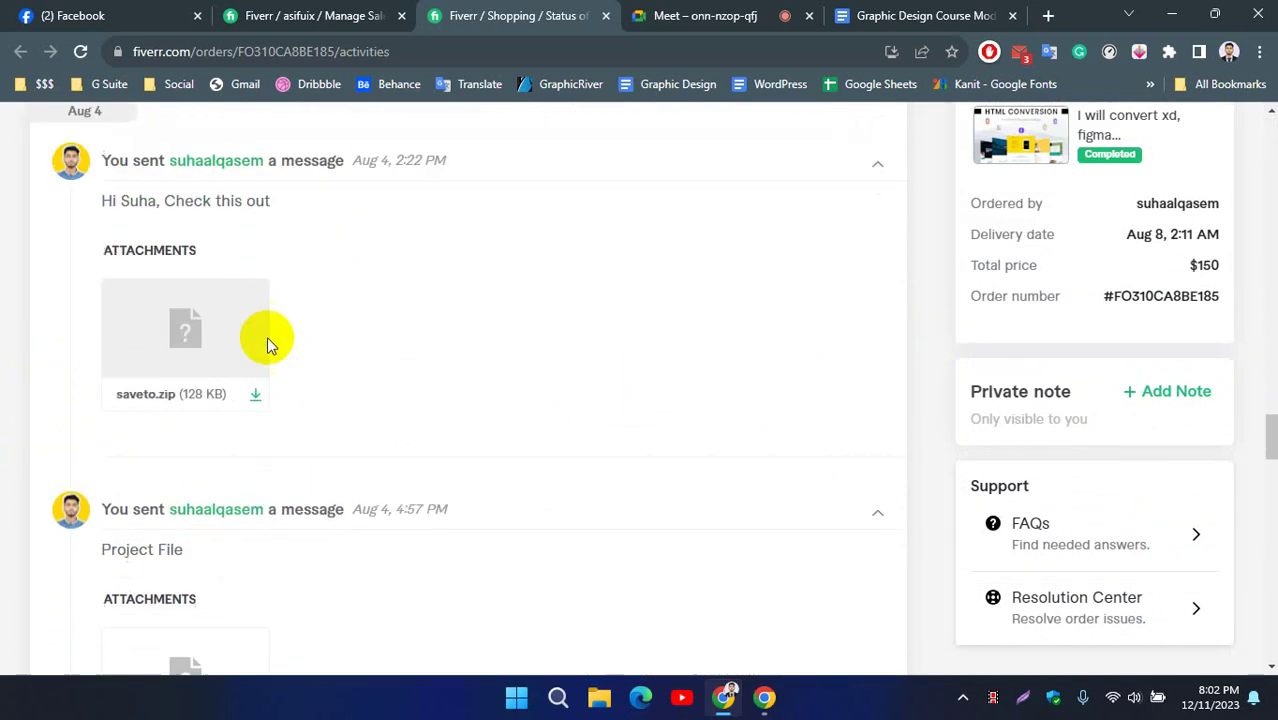
scroll(452, 320, down, 5)
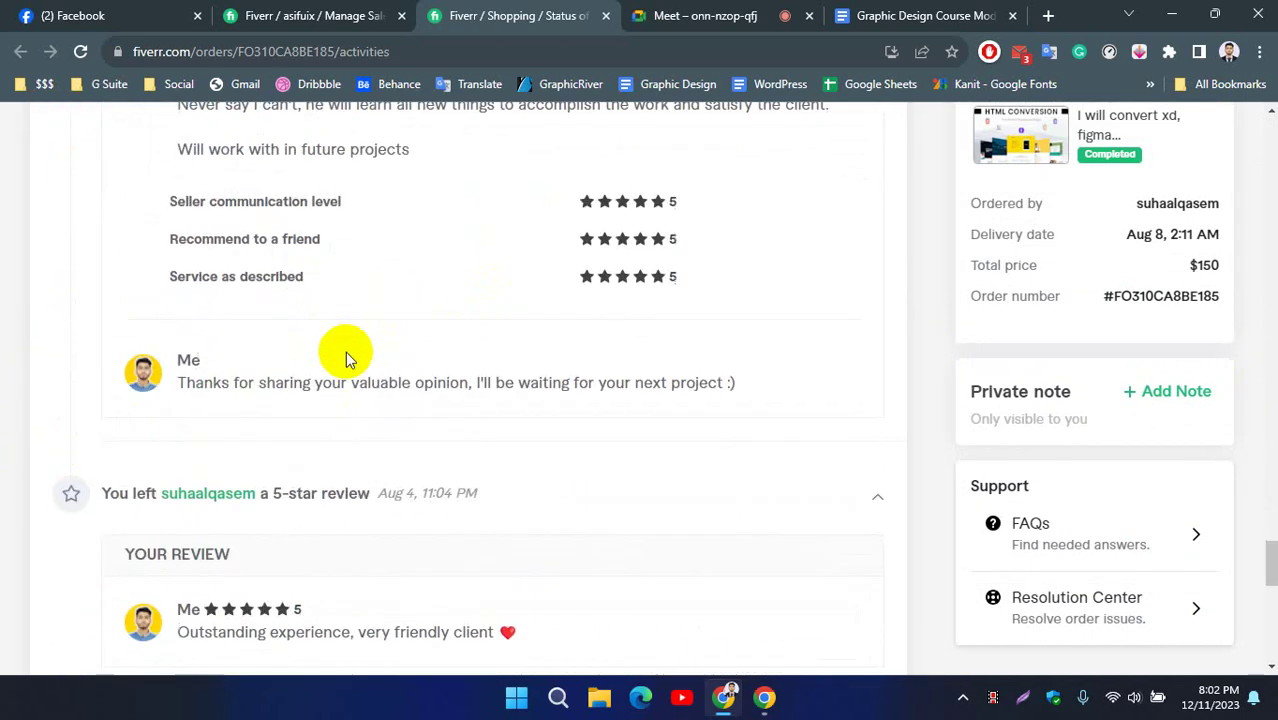
scroll(395, 343, down, 5)
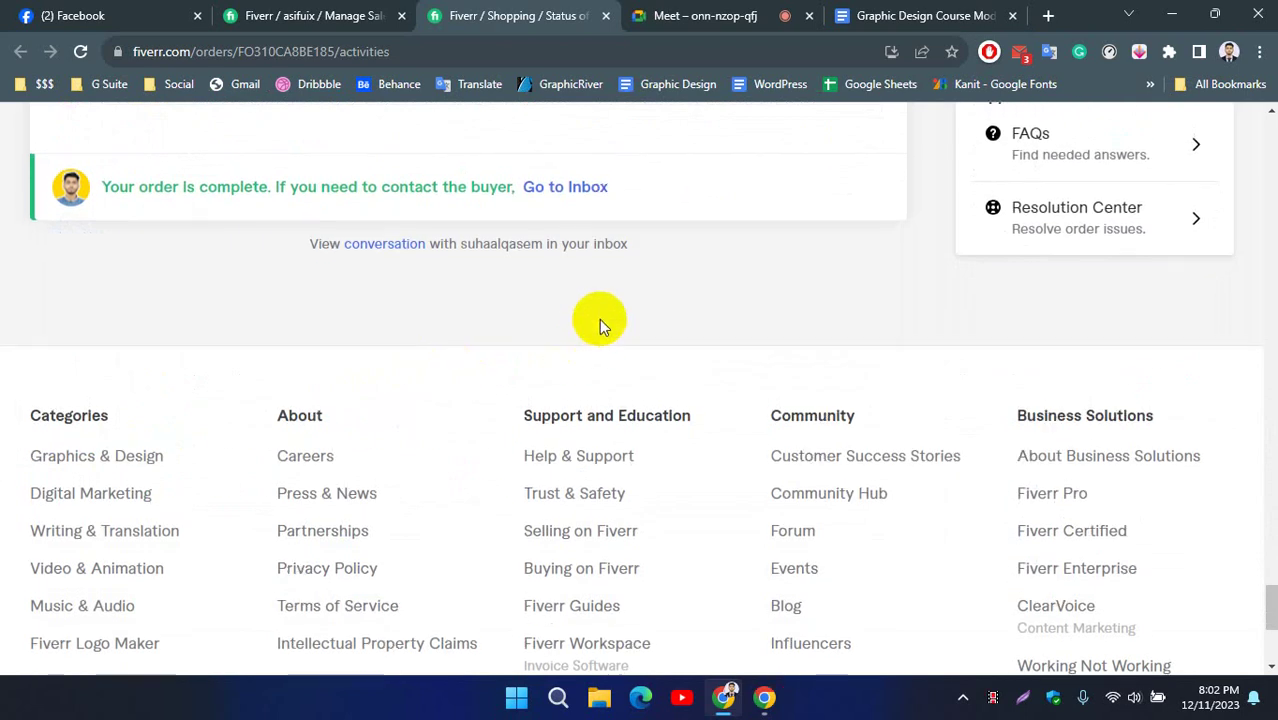
Open the inbox conversation with the buyer from the completed order, and dismiss the introduction to direct replies.
scroll(124, 372, up, 2)
click(578, 370)
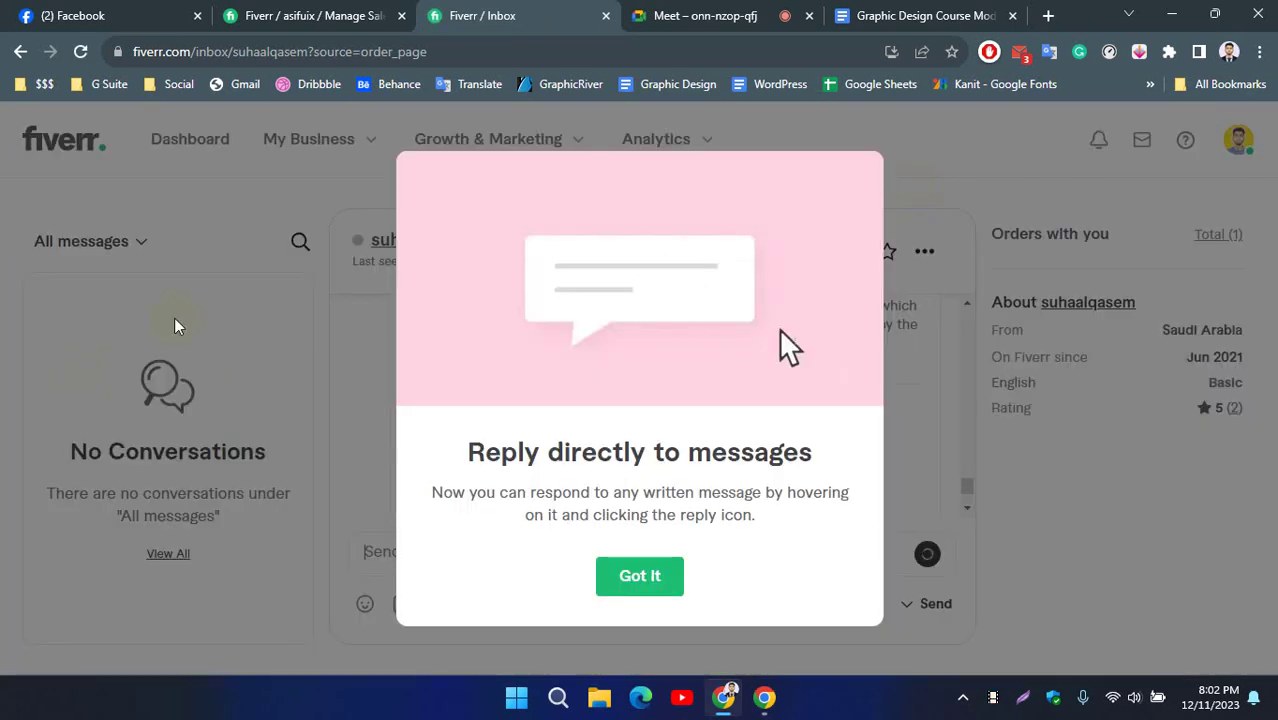
click(672, 588)
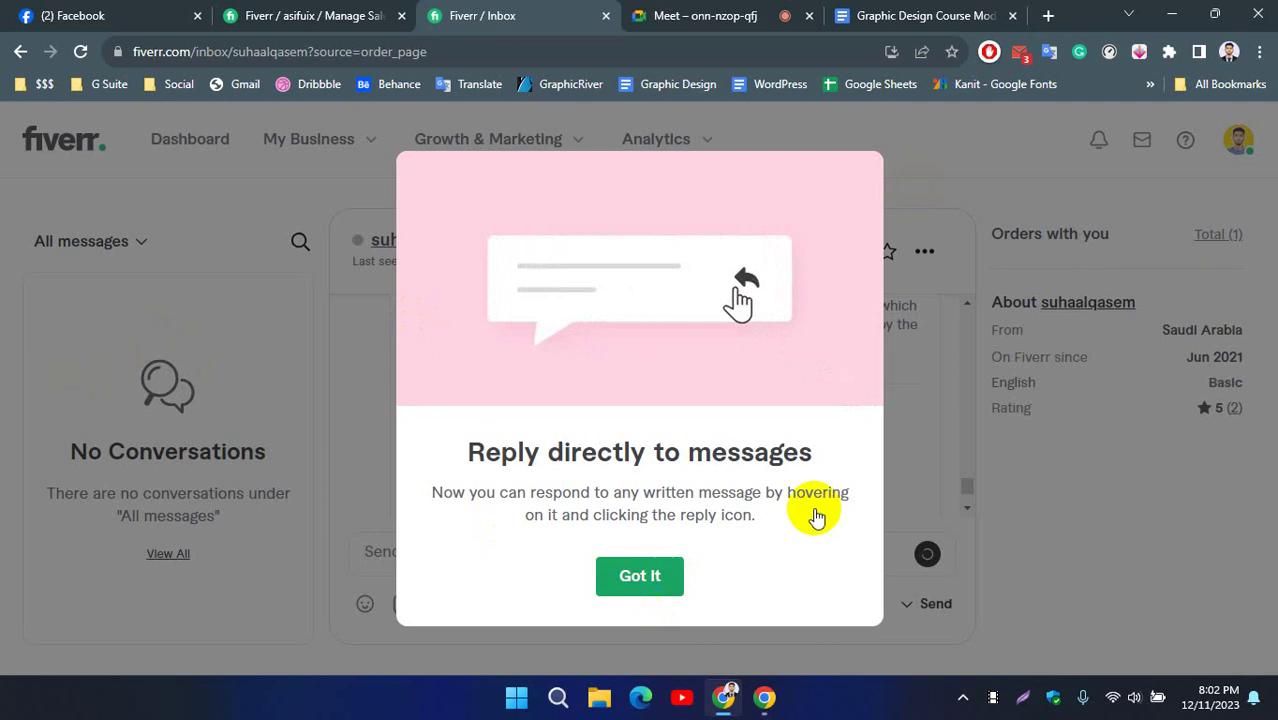
Look back through the buyer conversation to the early July 8, 2021 messages about the project's risks.
scroll(736, 392, up, 10)
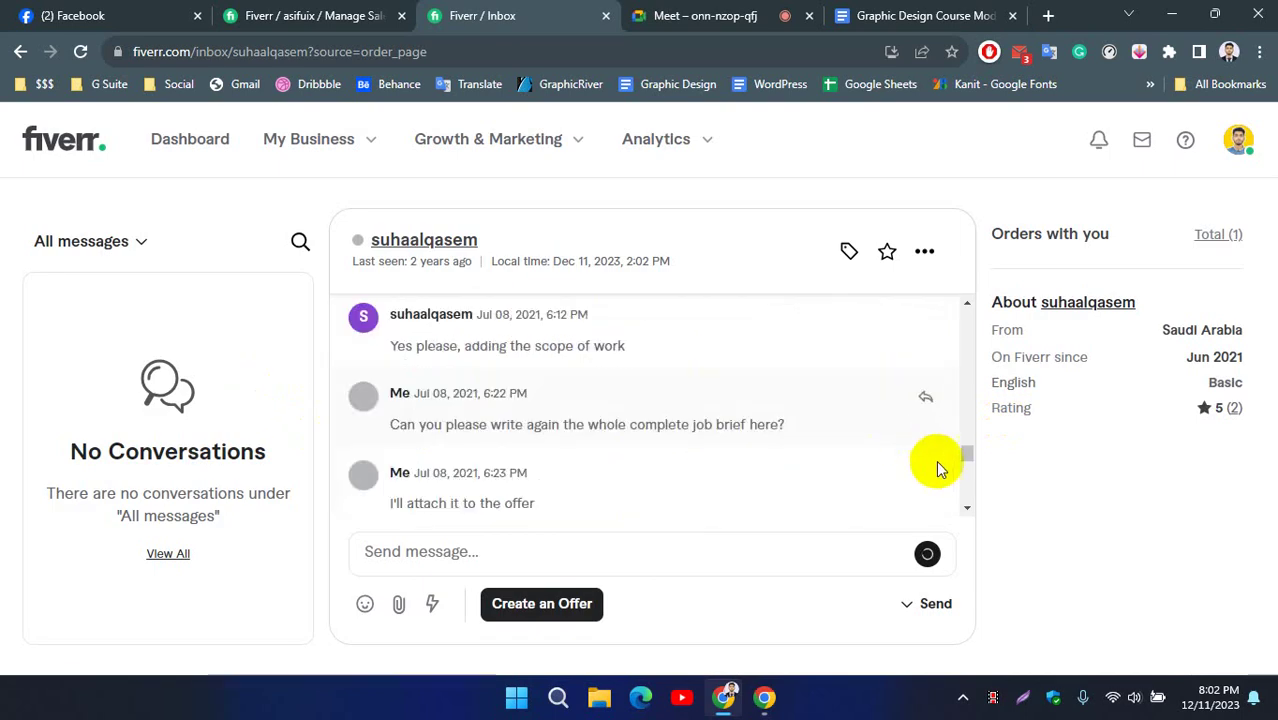
click(969, 427)
drag(969, 427, 970, 302)
scroll(838, 380, up, 1)
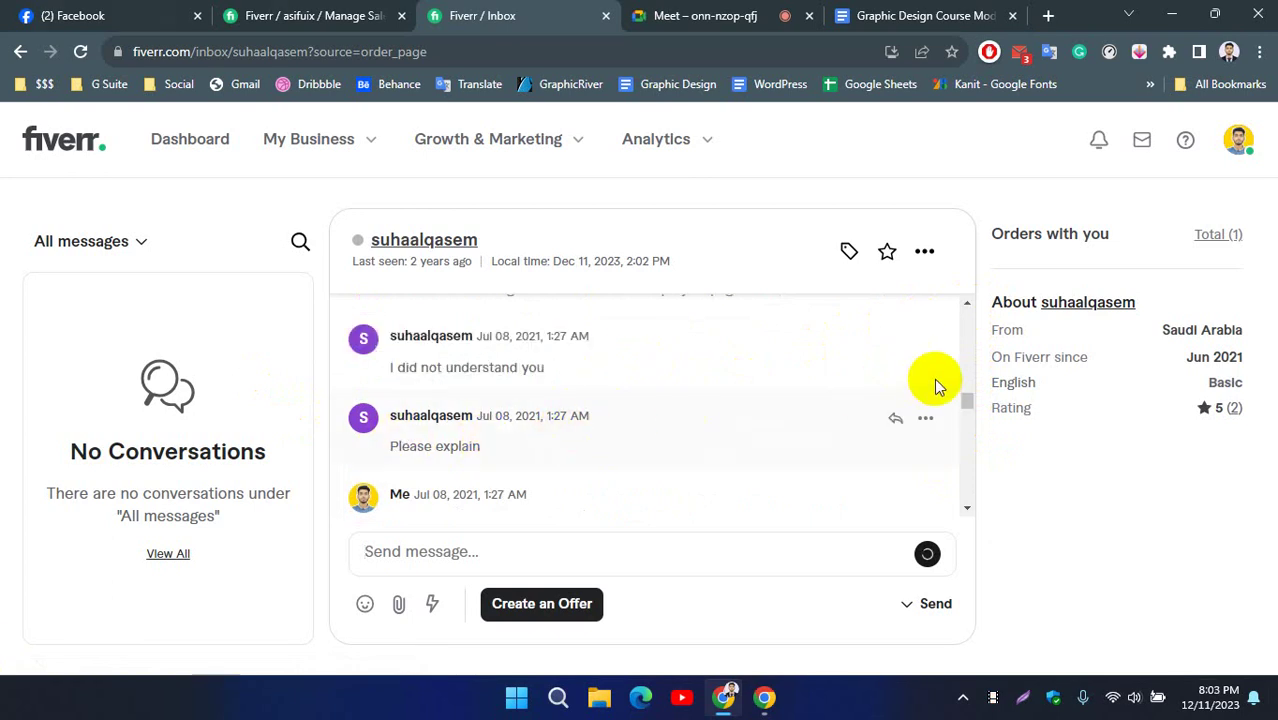
scroll(934, 378, down, 5)
scroll(585, 351, up, 4)
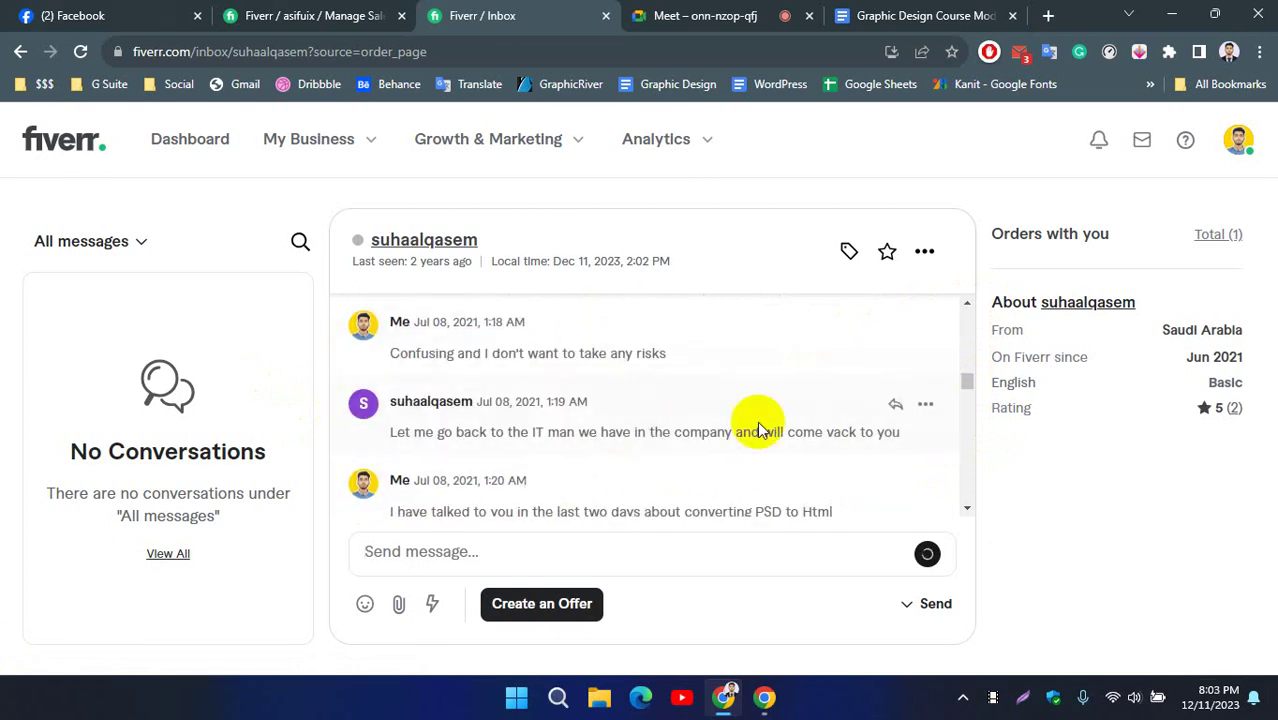
Read the conversation forward from the PSD to HTML discussion through the sample test to the request to make an offer.
scroll(600, 455, down, 3)
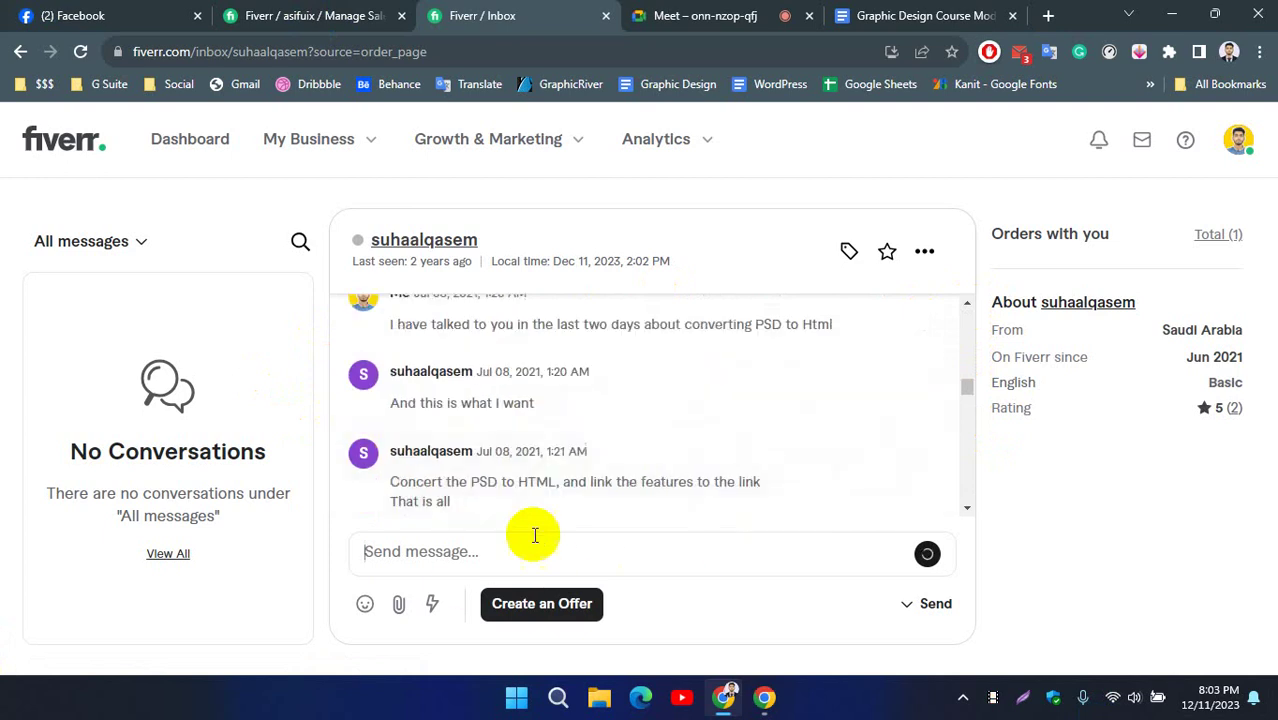
scroll(528, 456, down, 2)
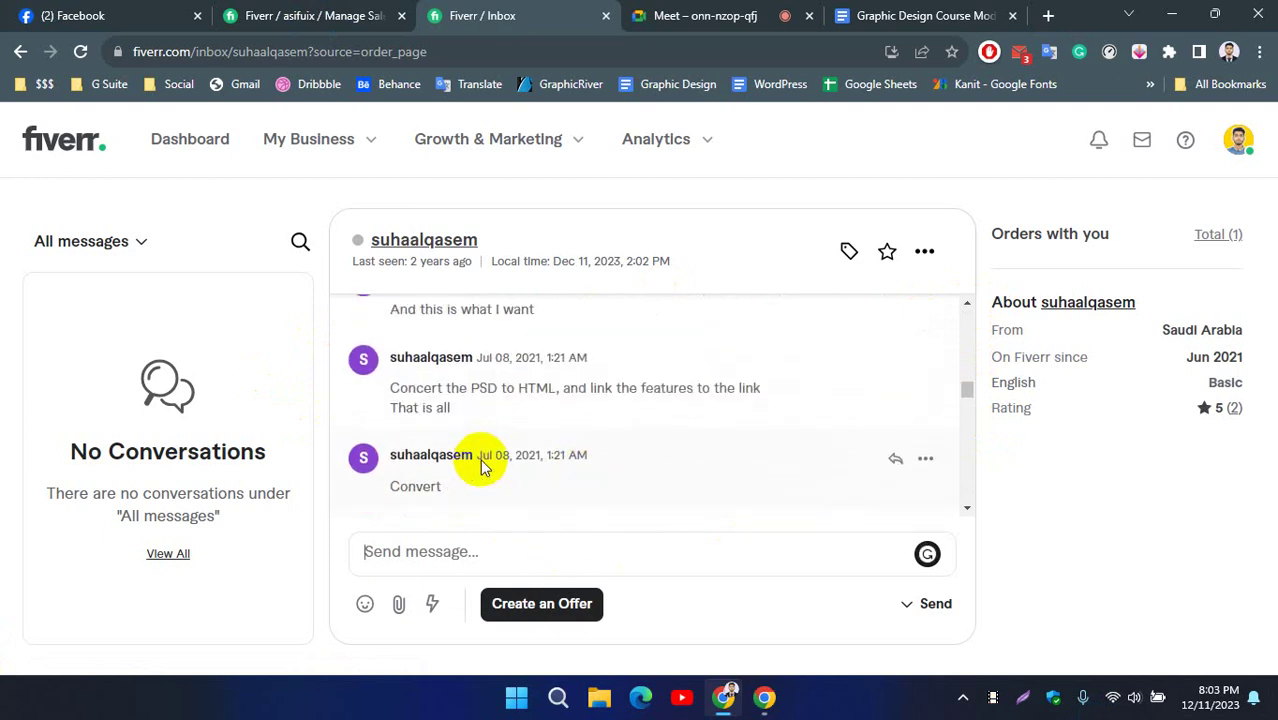
scroll(570, 456, down, 6)
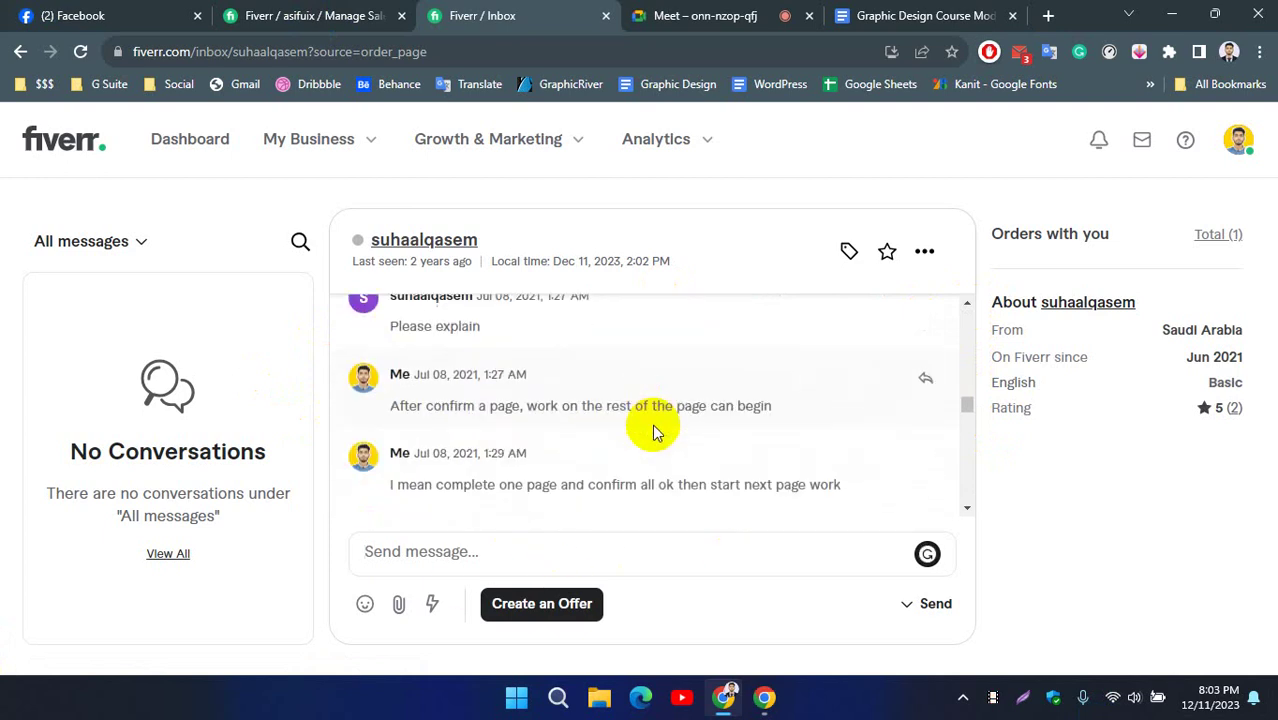
scroll(648, 430, down, 4)
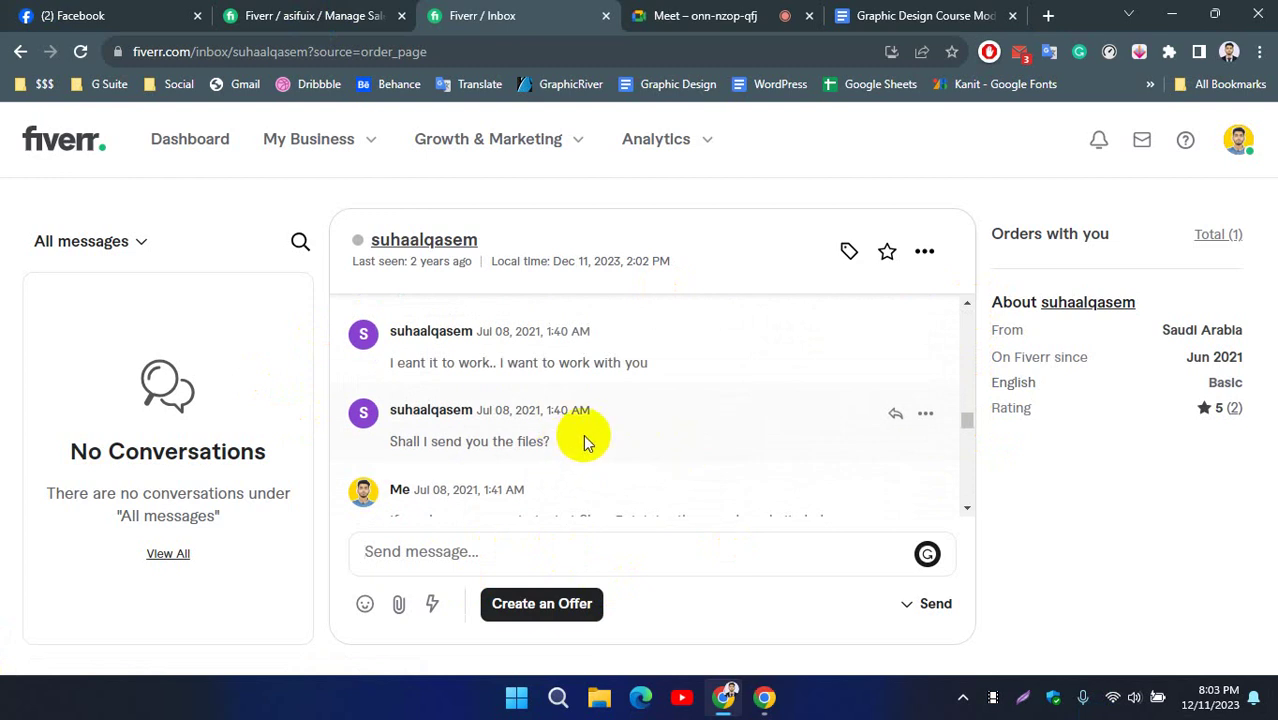
scroll(580, 458, down, 2)
scroll(603, 423, down, 3)
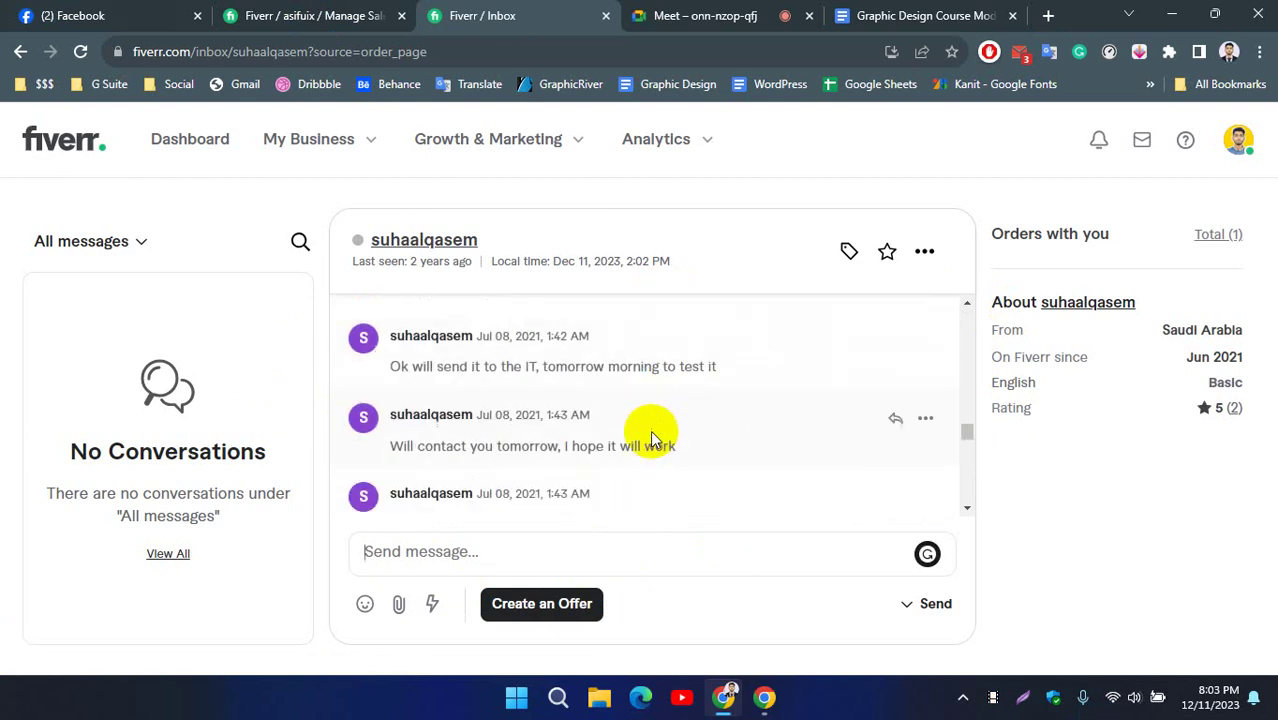
scroll(645, 428, down, 3)
scroll(578, 423, down, 3)
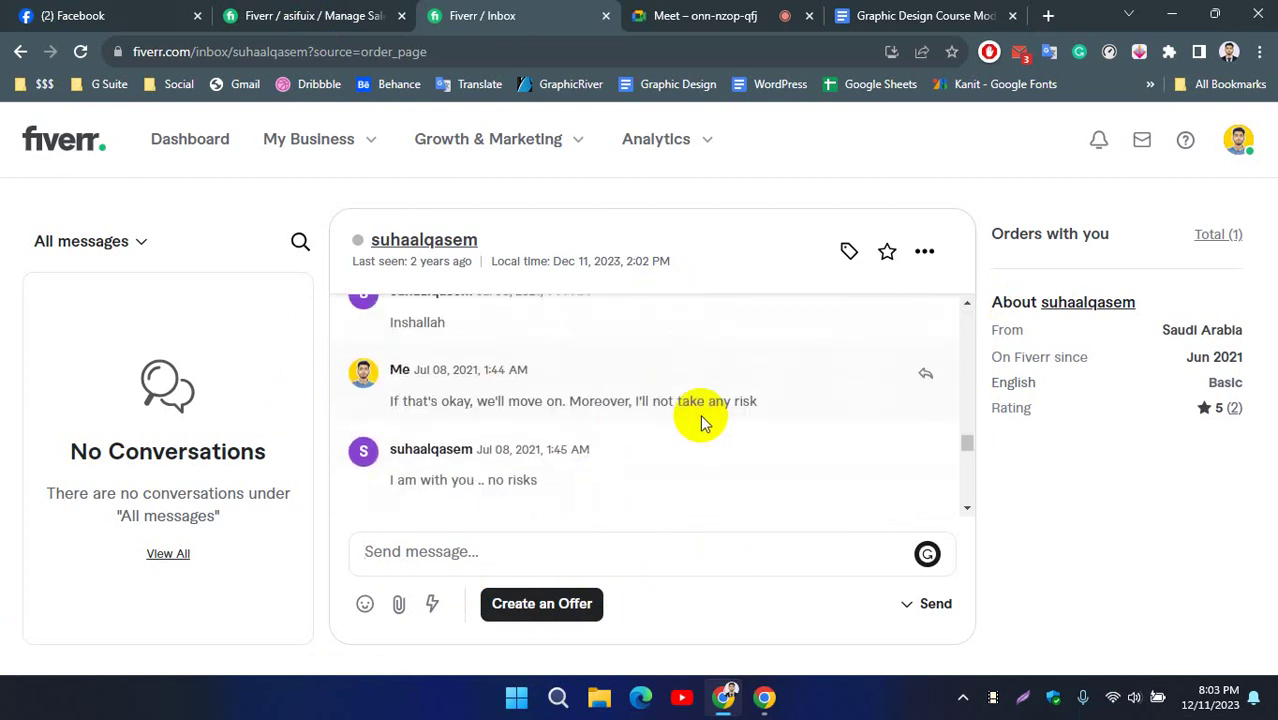
scroll(599, 434, down, 2)
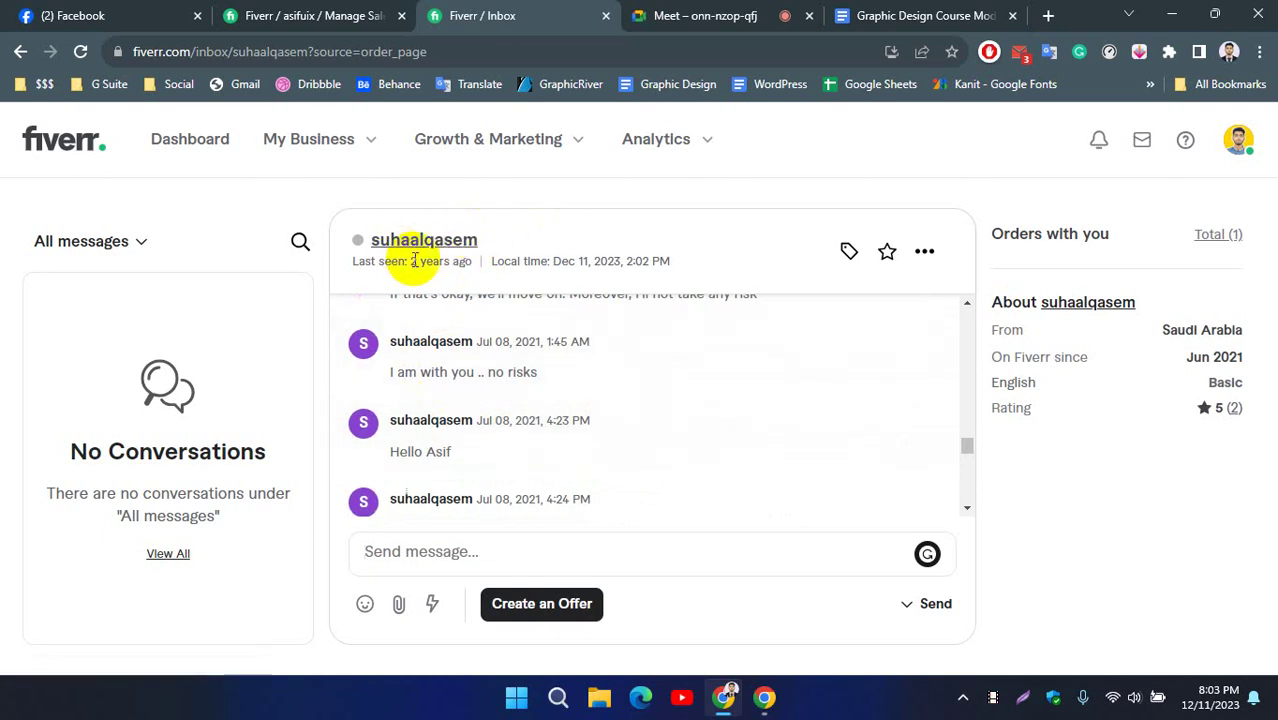
scroll(633, 418, down, 2)
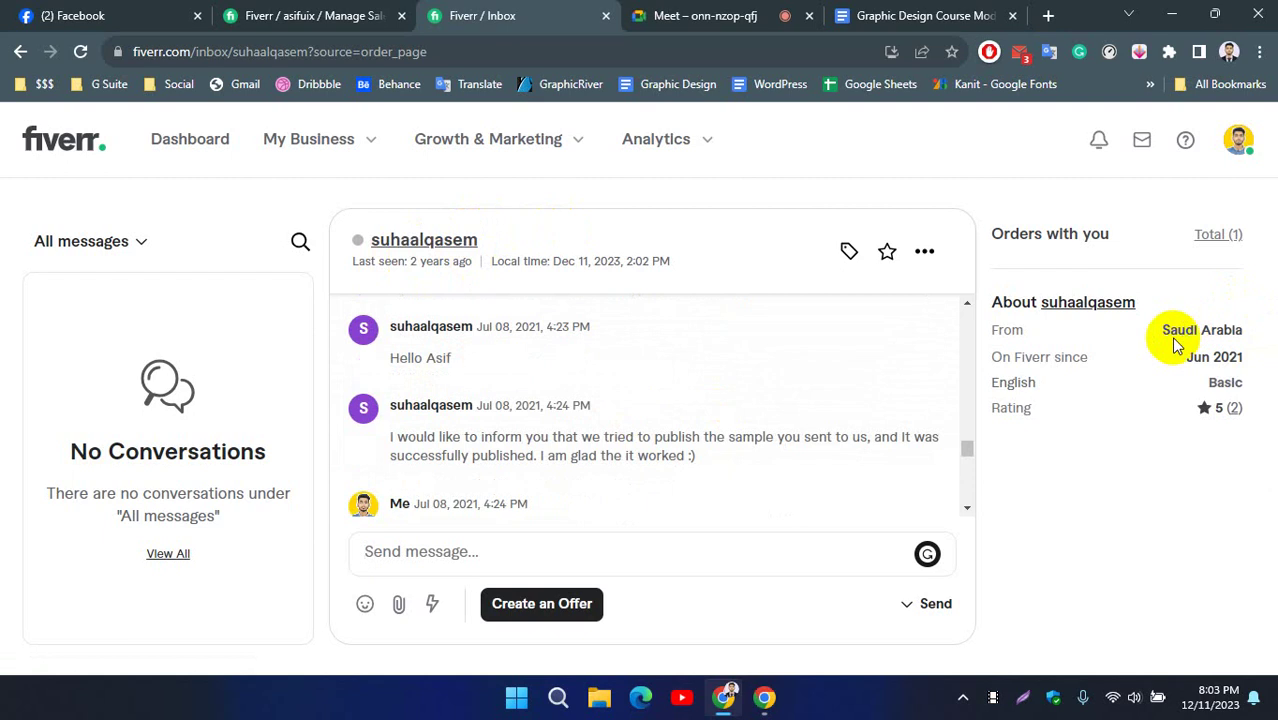
scroll(599, 395, down, 4)
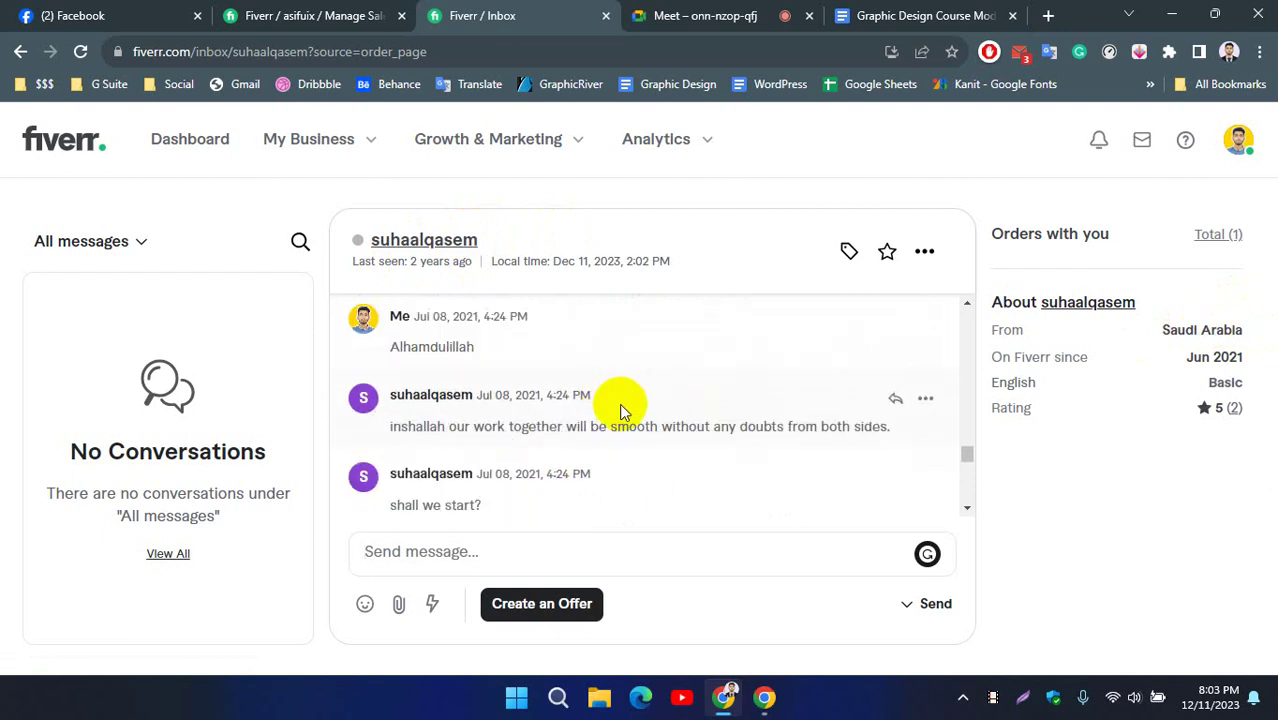
scroll(520, 420, down, 3)
scroll(540, 415, down, 3)
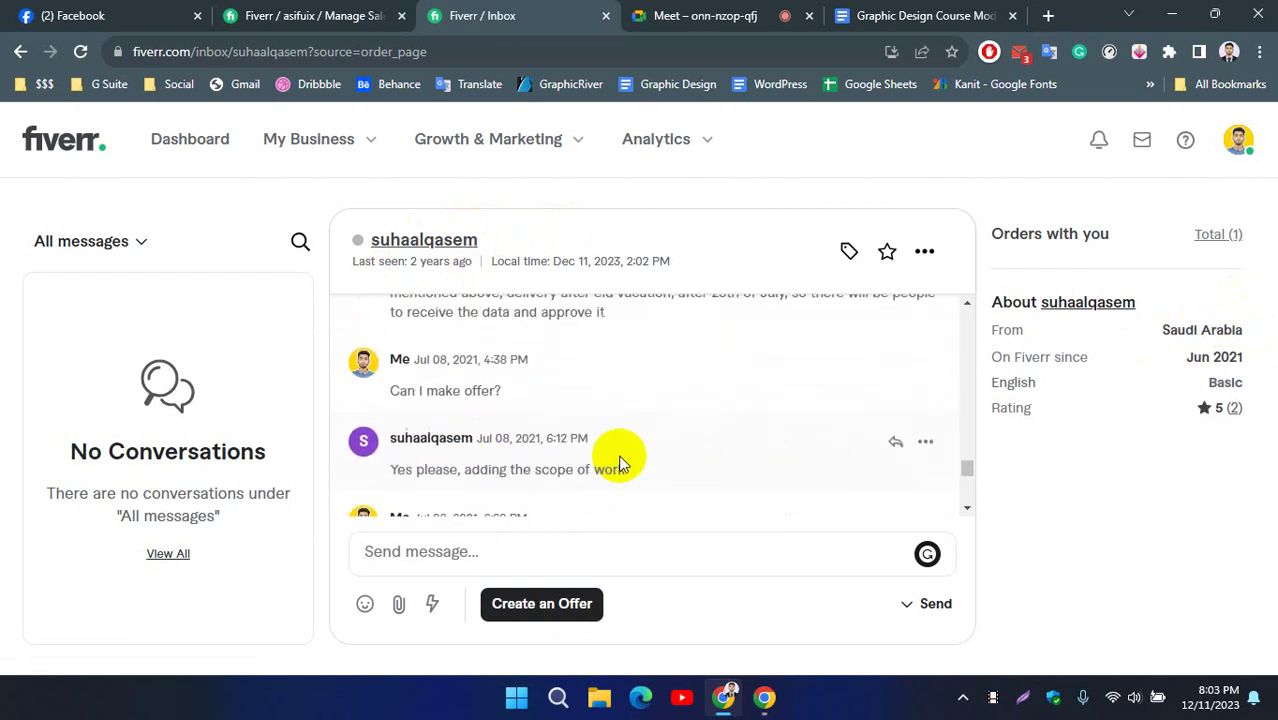
scroll(625, 371, down, 1)
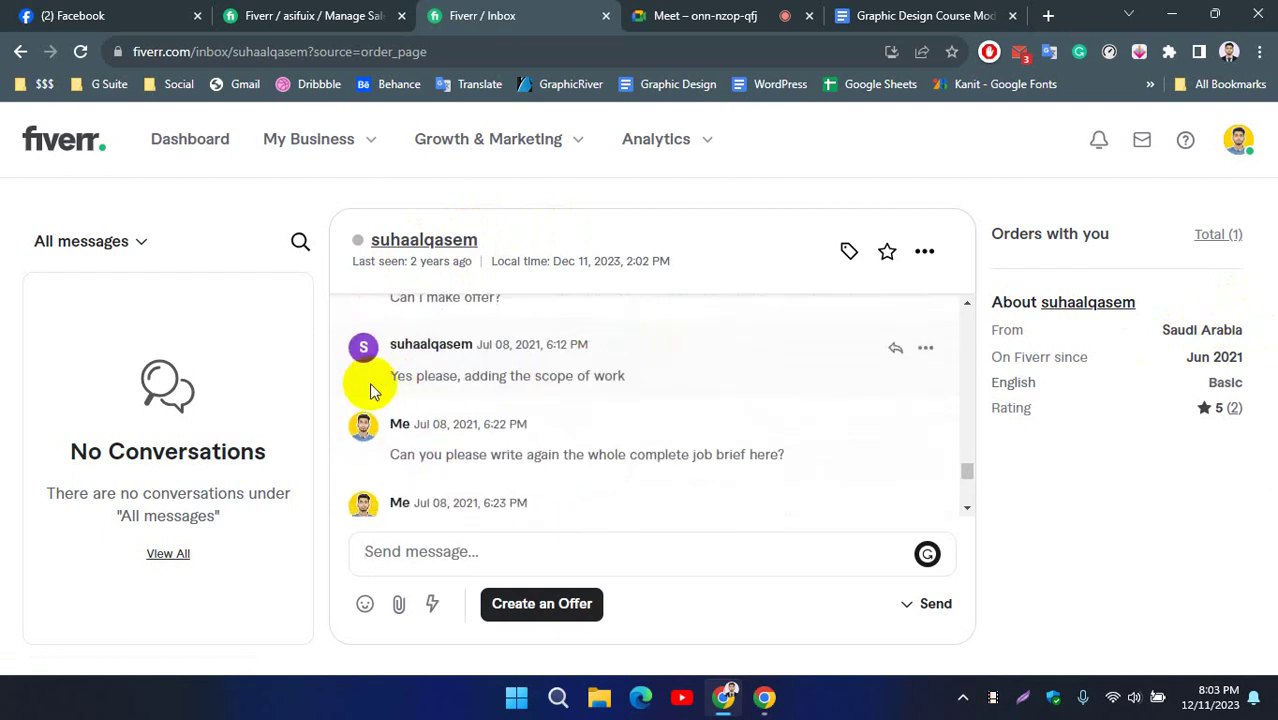
Examine the buyer's job brief and the $150 custom offer, including its listed revisions, delivery time and included features.
scroll(630, 440, down, 3)
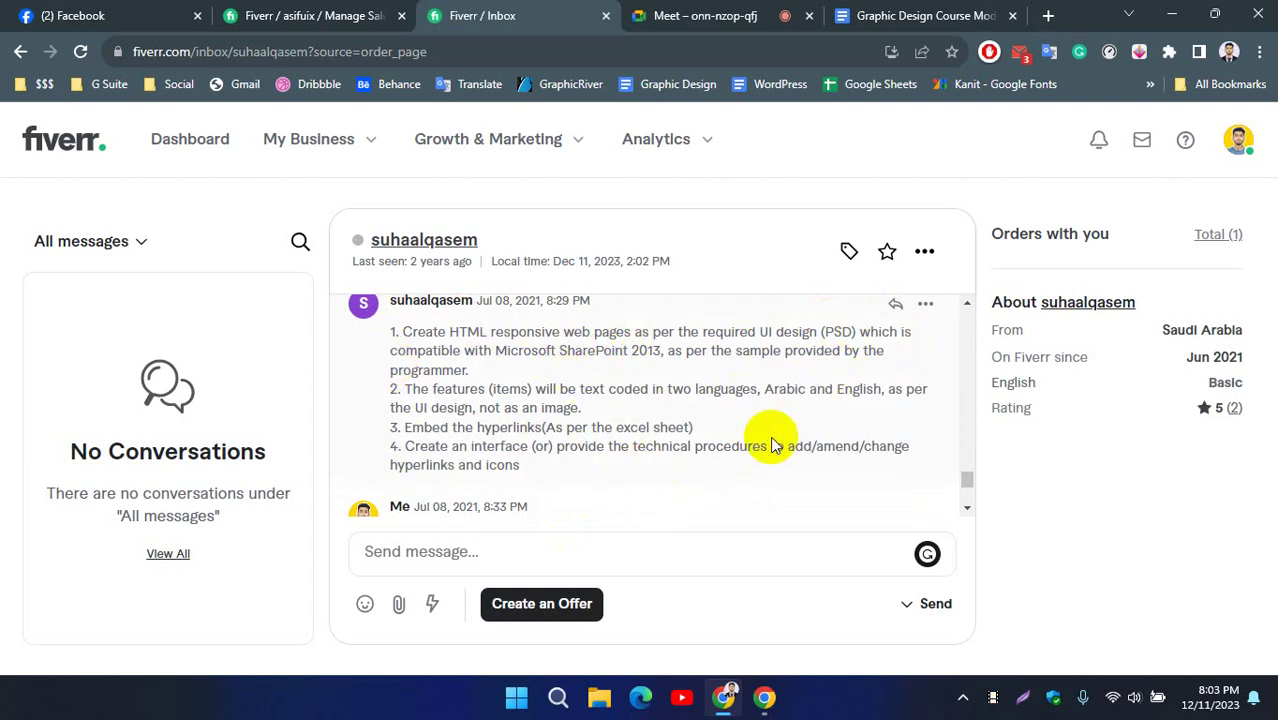
scroll(625, 420, down, 2)
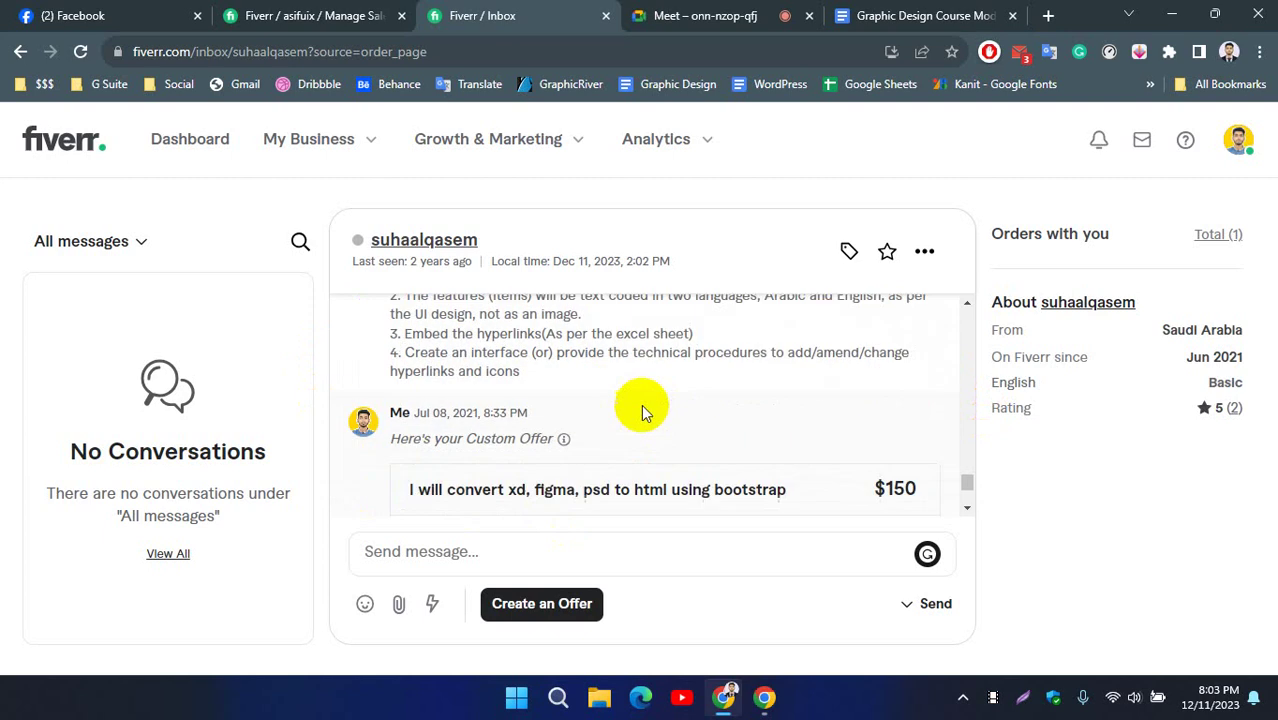
scroll(693, 408, down, 1)
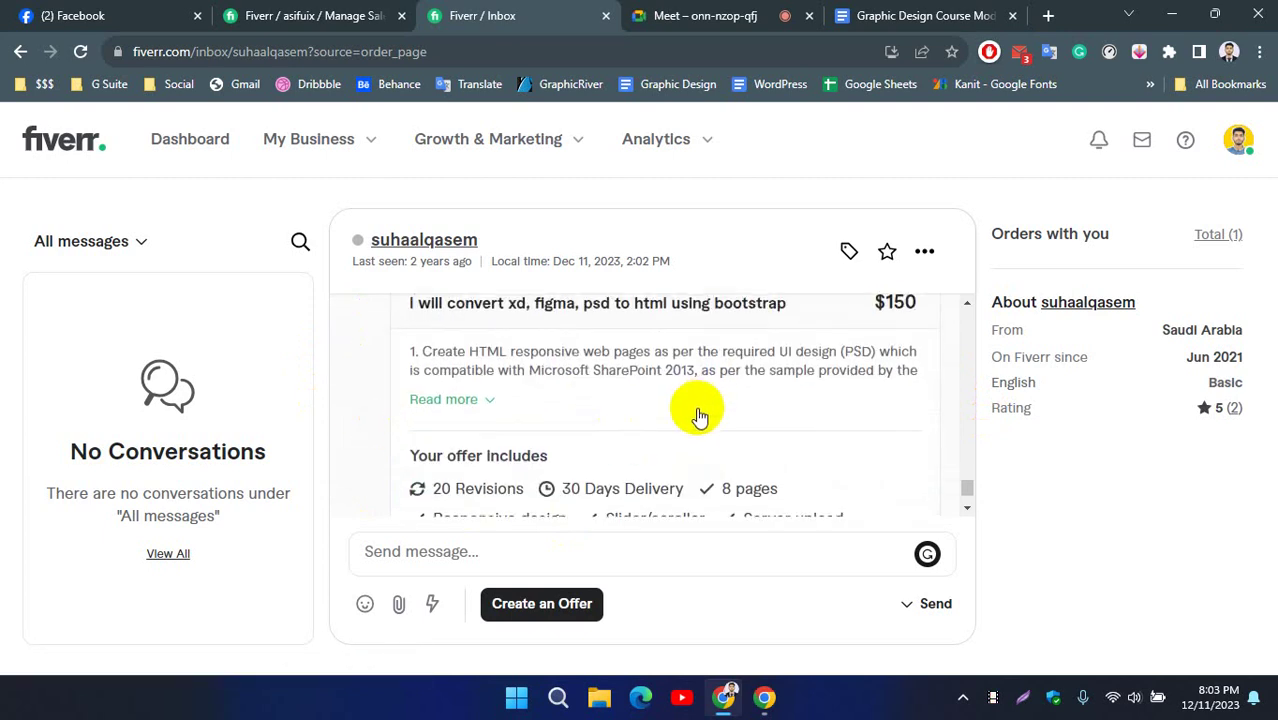
scroll(693, 408, up, 1)
scroll(699, 416, down, 1)
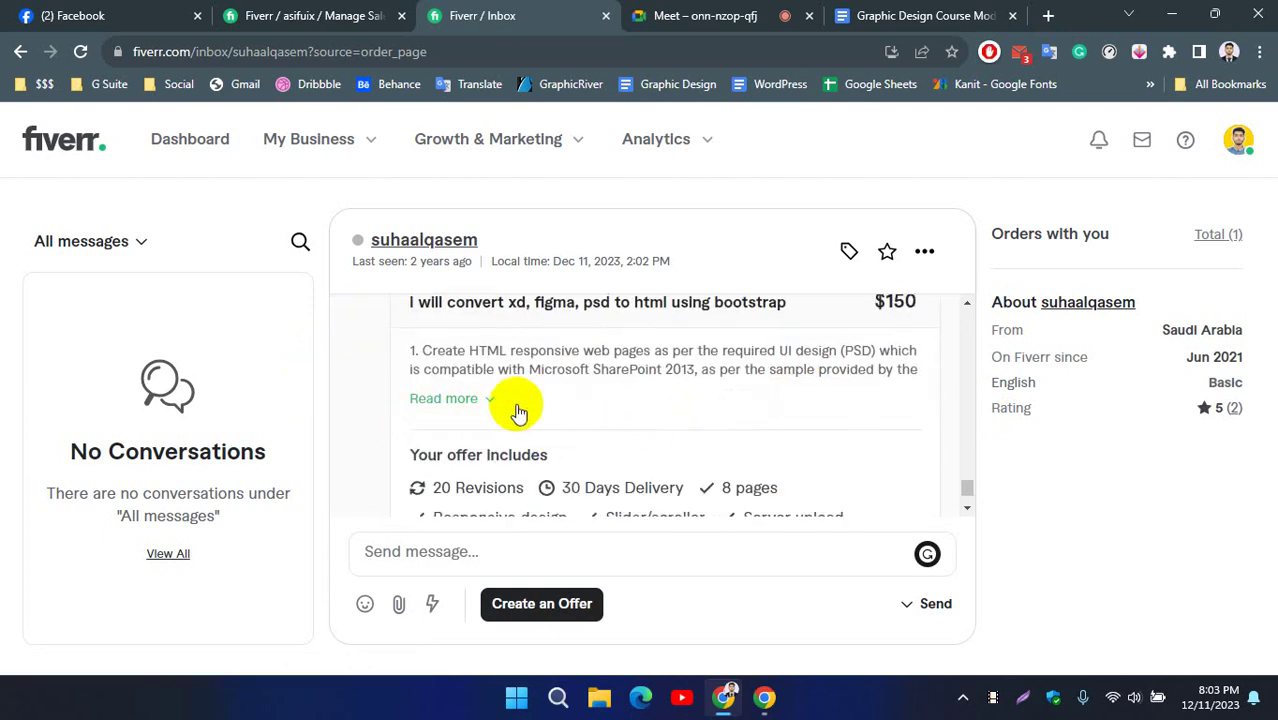
scroll(600, 405, down, 1)
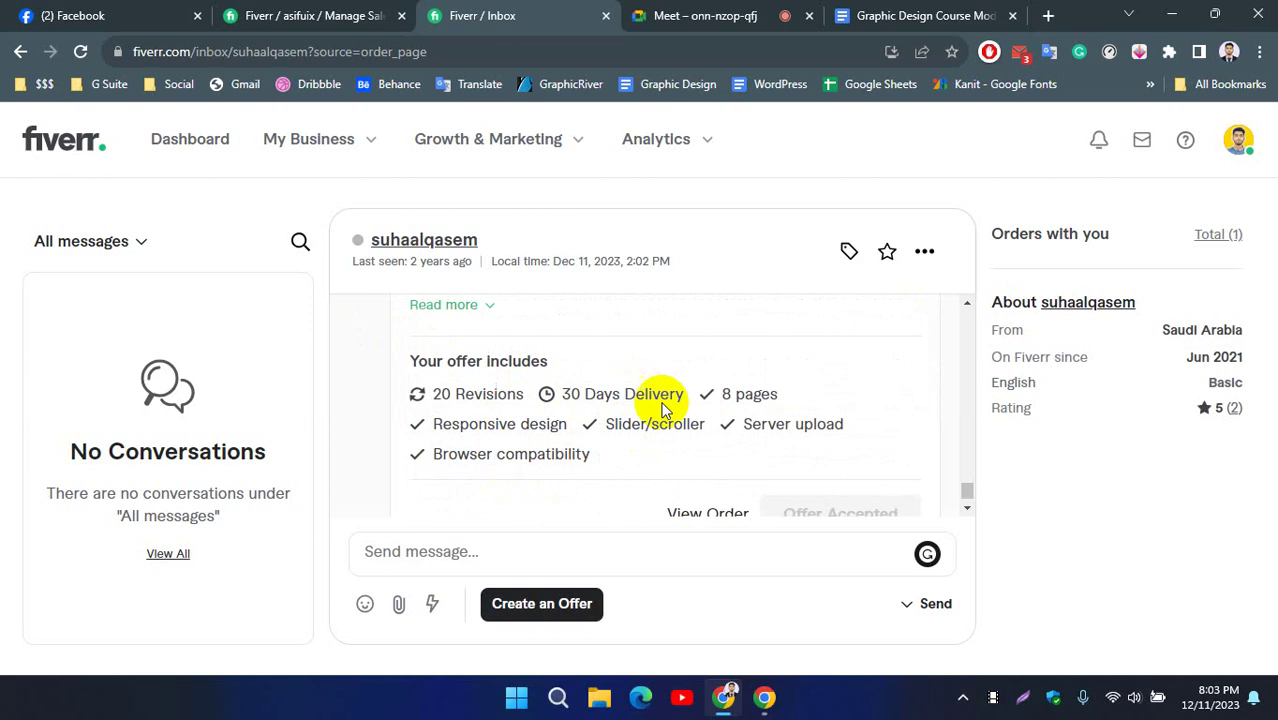
scroll(600, 460, down, 1)
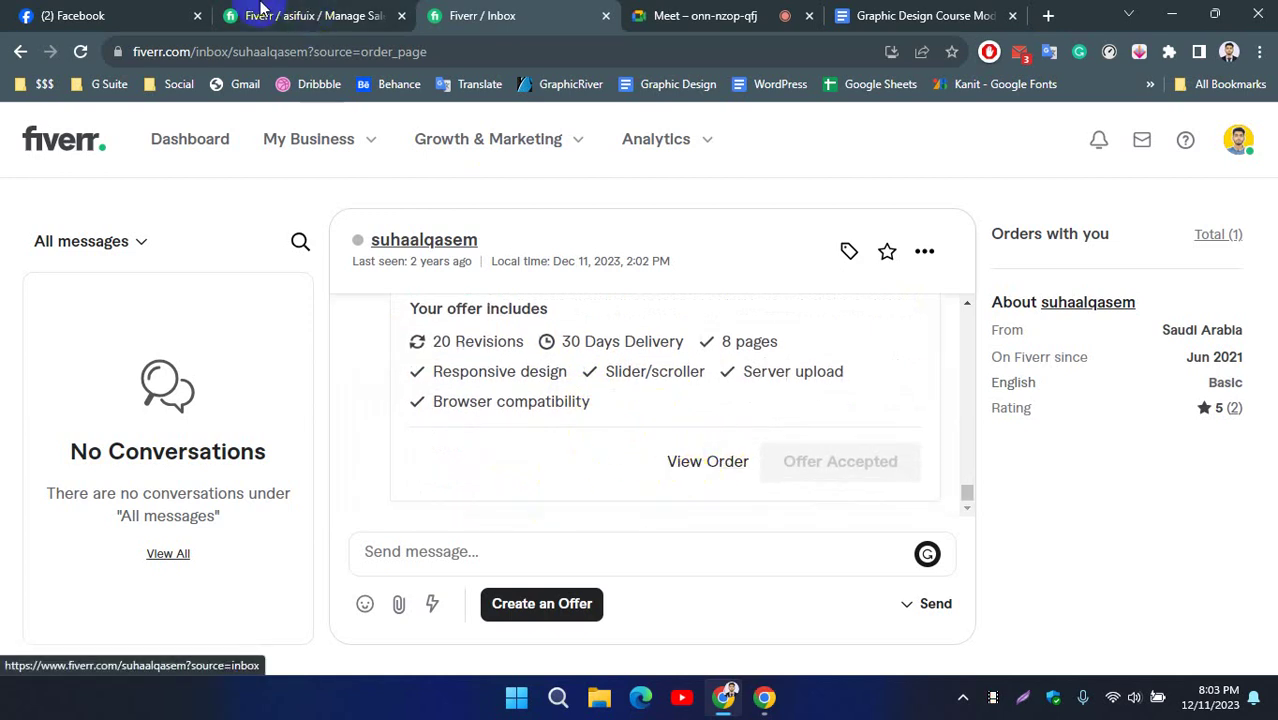
click(440, 552)
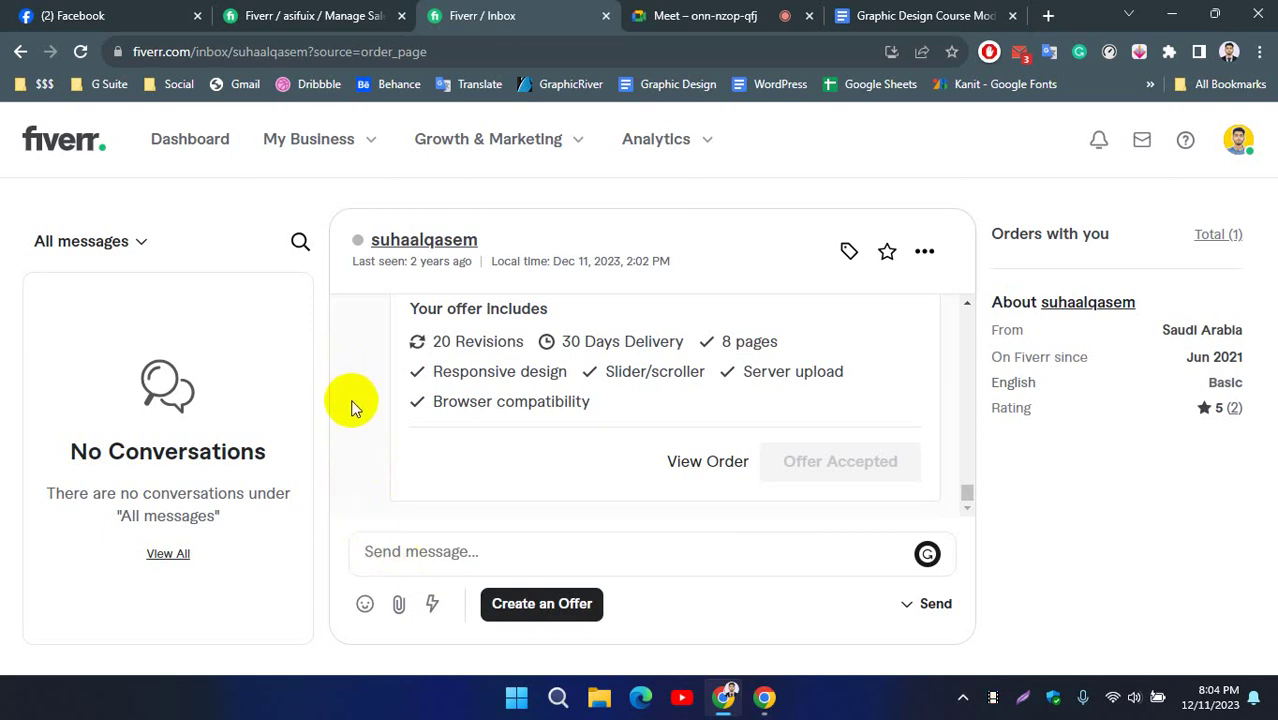
scroll(352, 418, up, 3)
scroll(352, 418, down, 3)
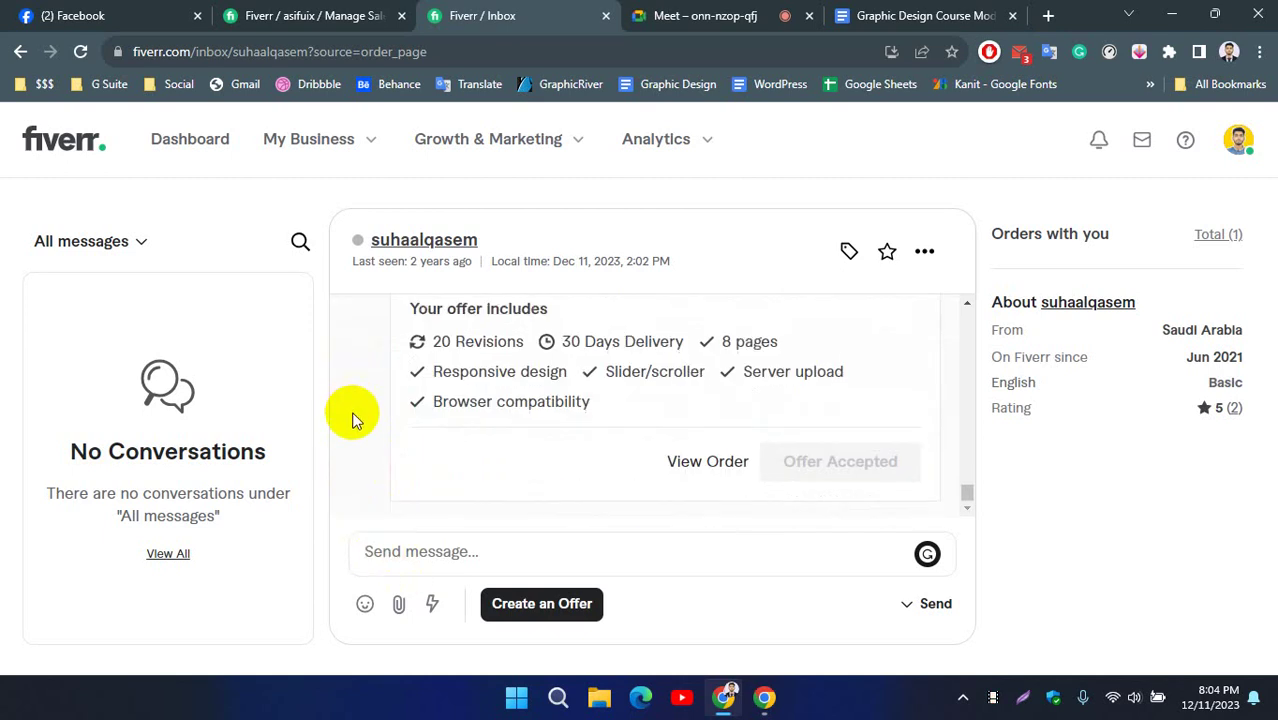
scroll(352, 418, up, 3)
scroll(352, 419, down, 5)
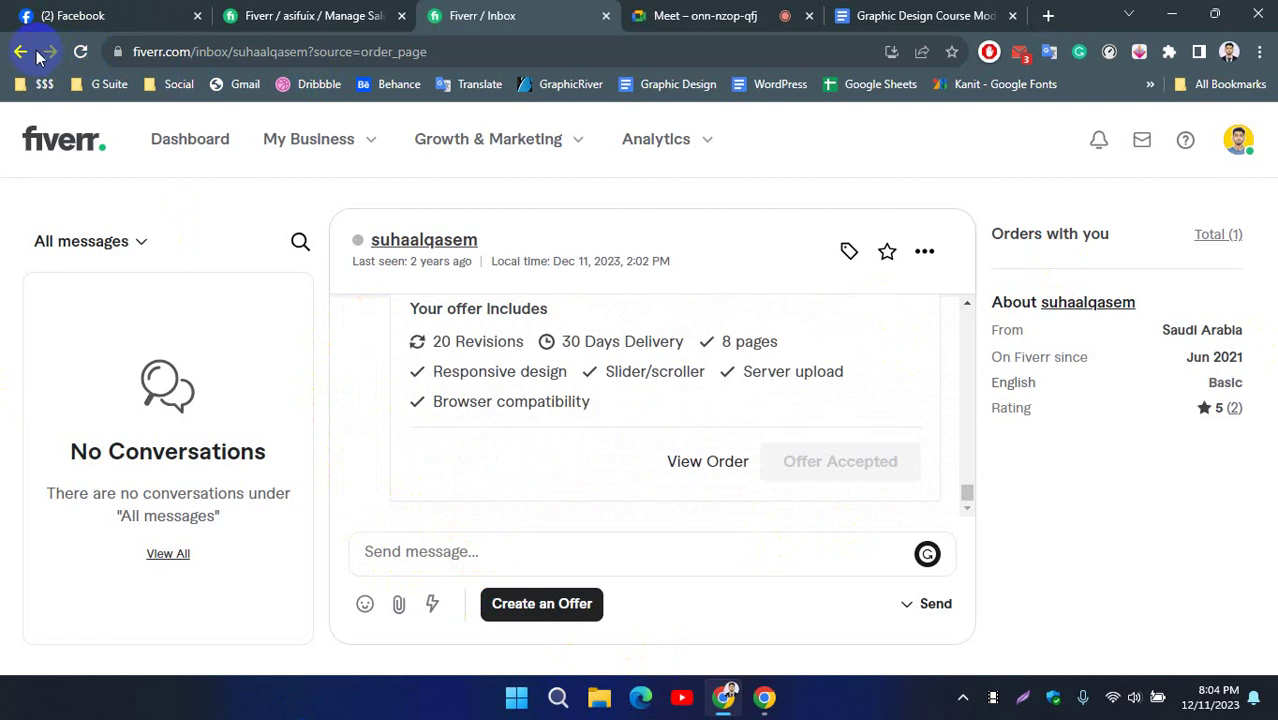
Return to the completed order's page and review its activity timeline from the reviews back to the order placement.
click(80, 51)
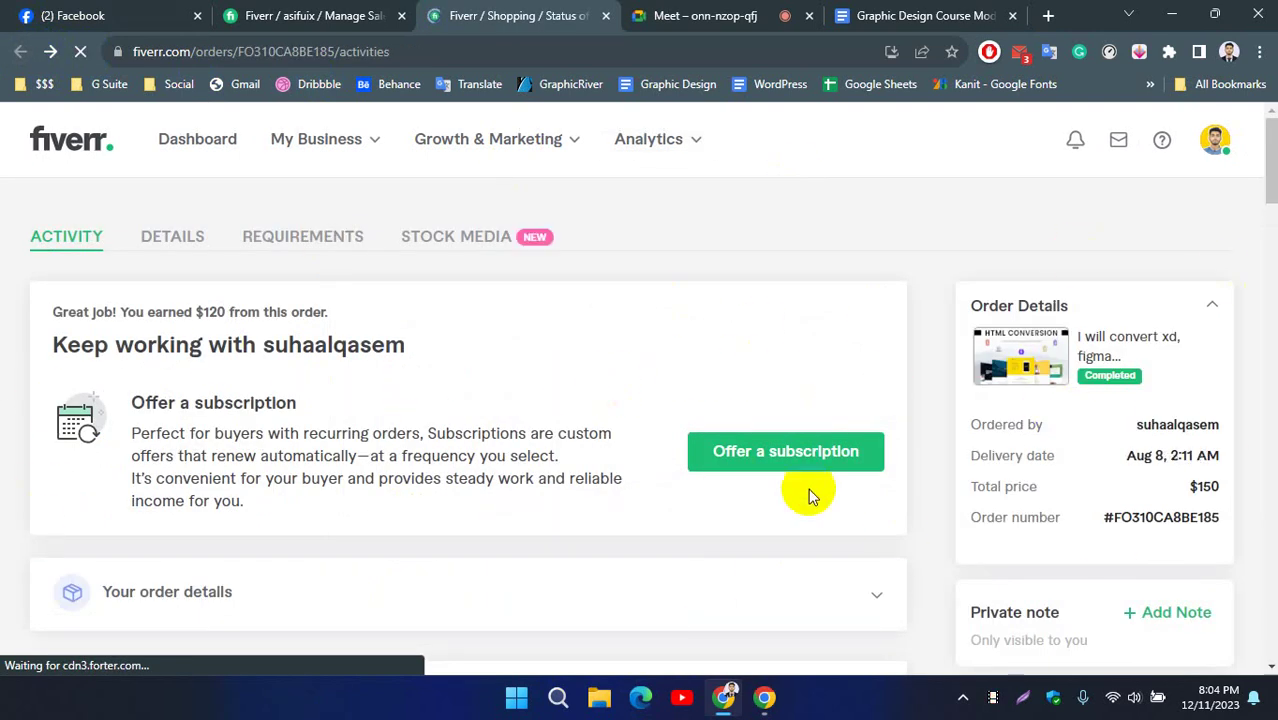
scroll(480, 362, down, 10)
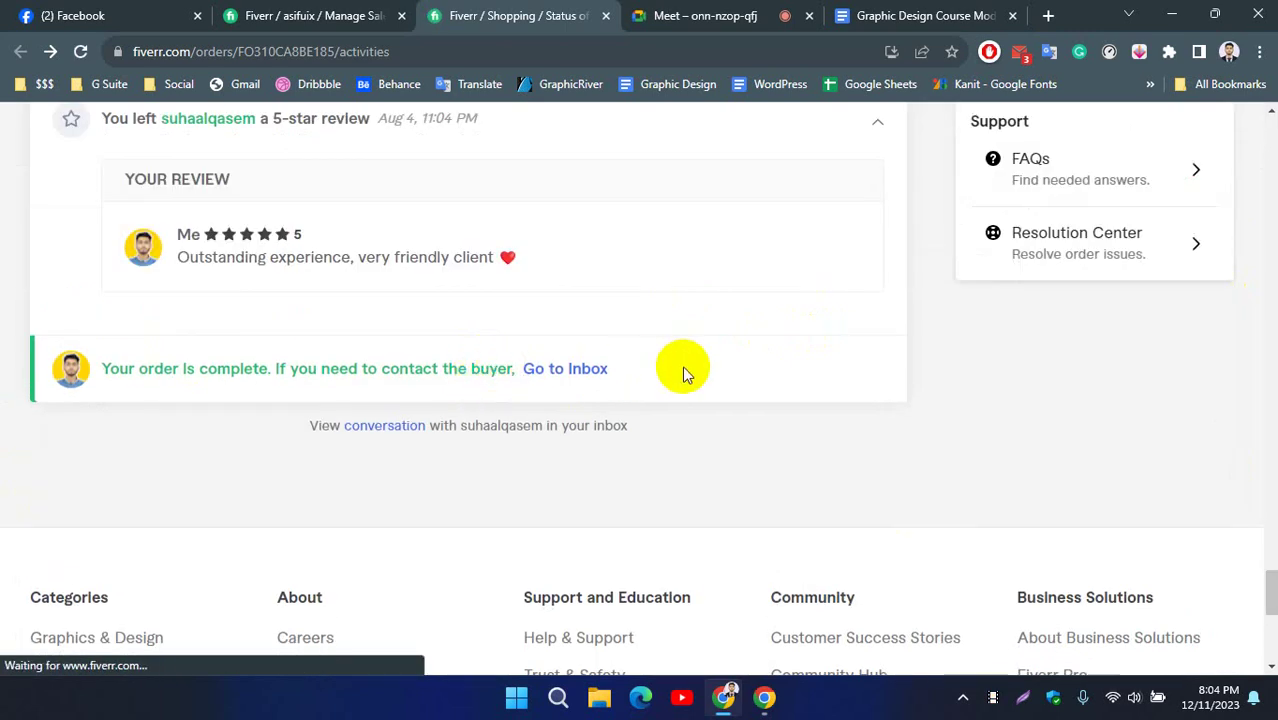
scroll(682, 368, up, 5)
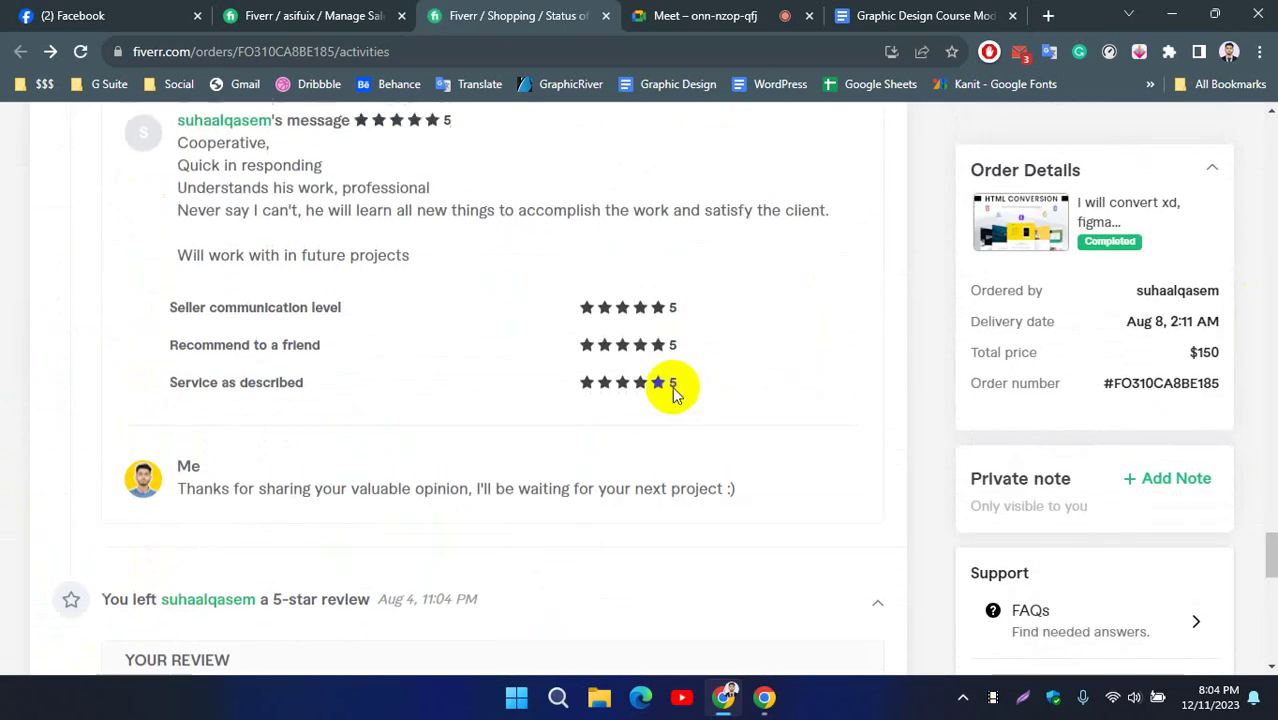
scroll(674, 392, up, 10)
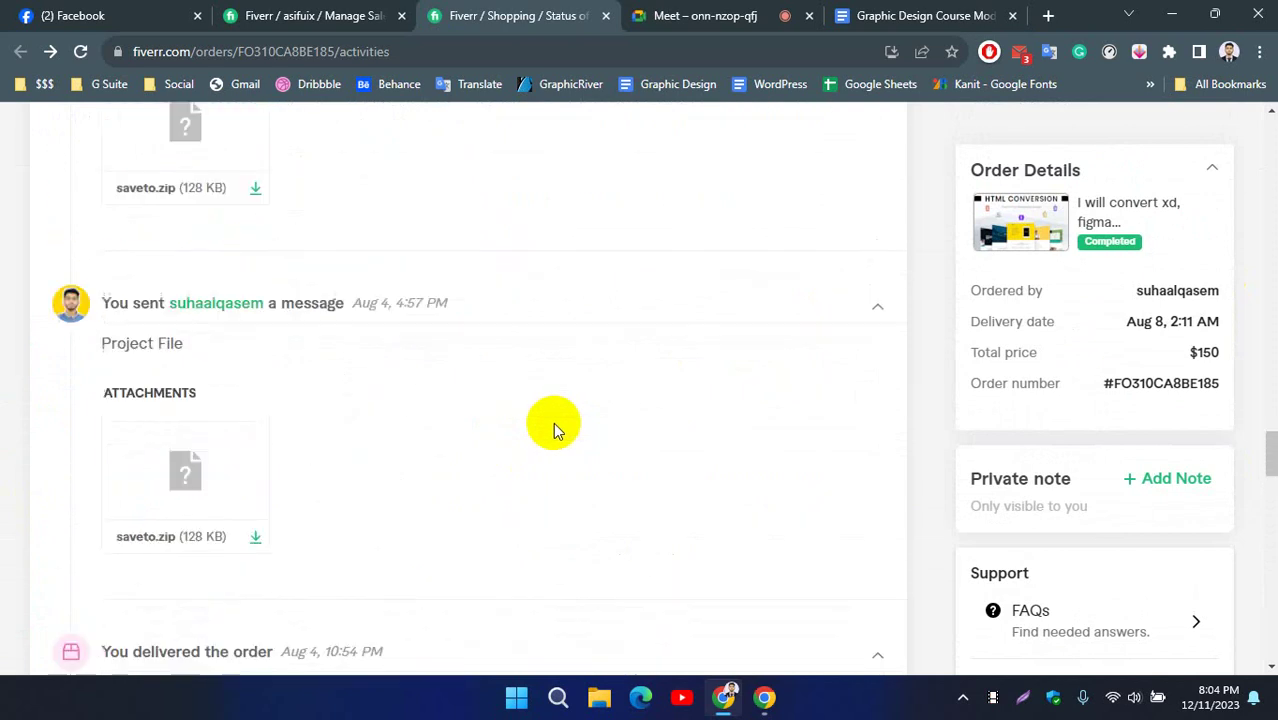
scroll(557, 431, up, 10)
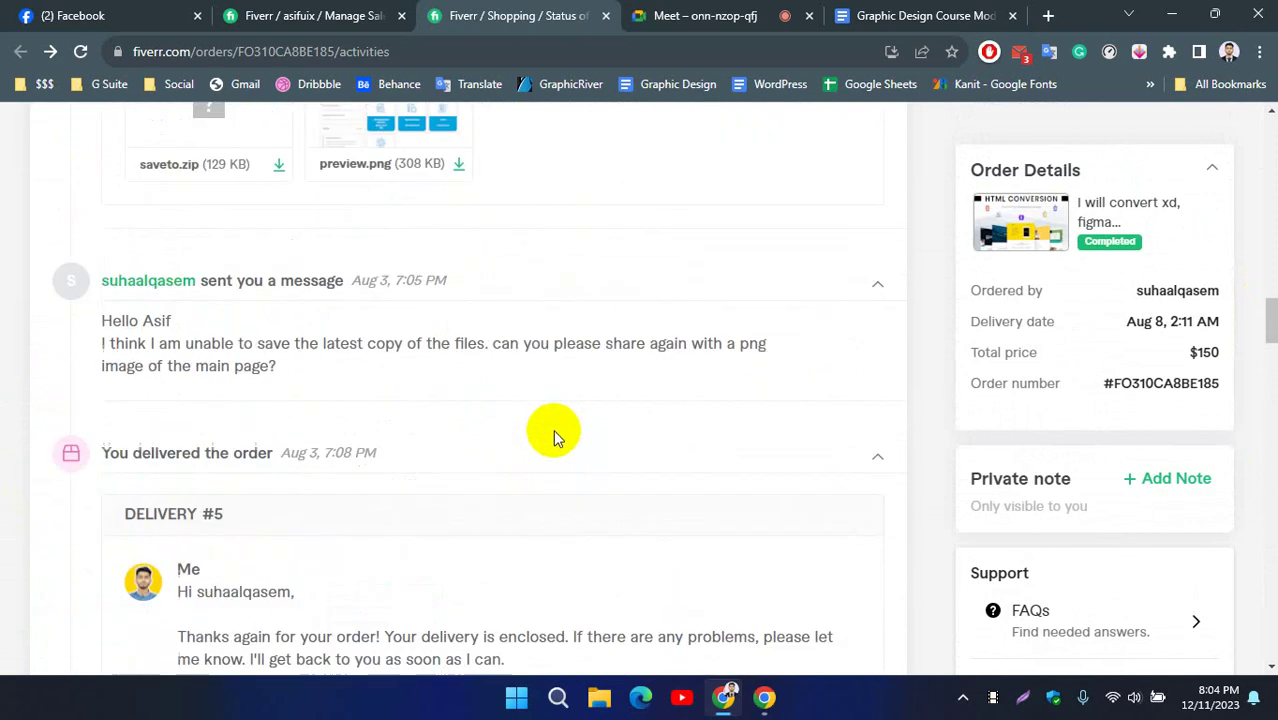
scroll(557, 437, up, 10)
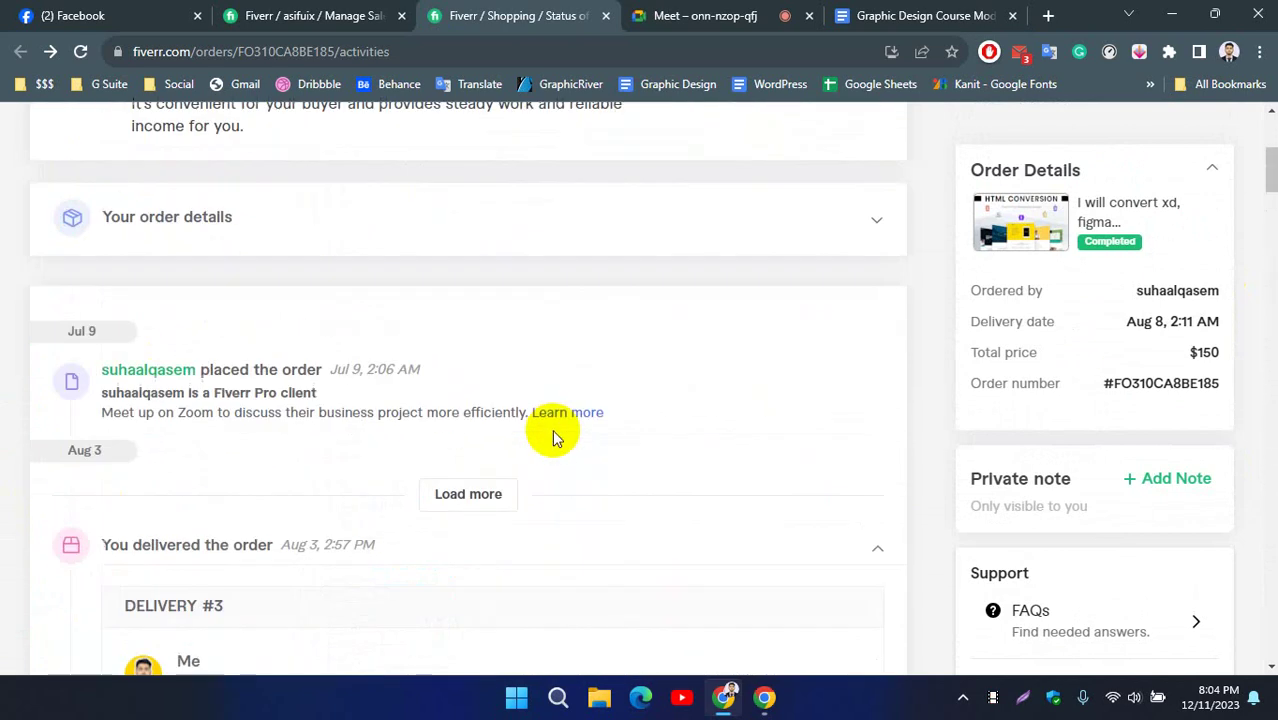
scroll(557, 437, up, 5)
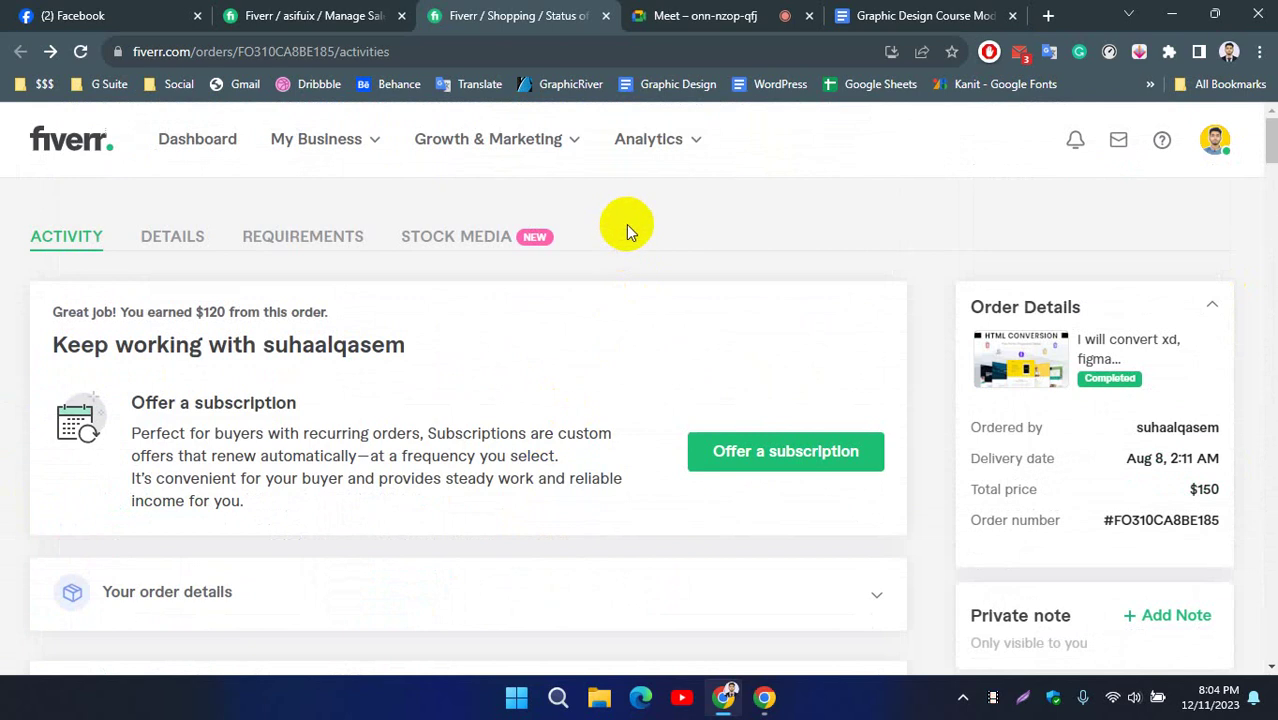
Open the order's Details view and point out the total price by selecting its text.
click(172, 236)
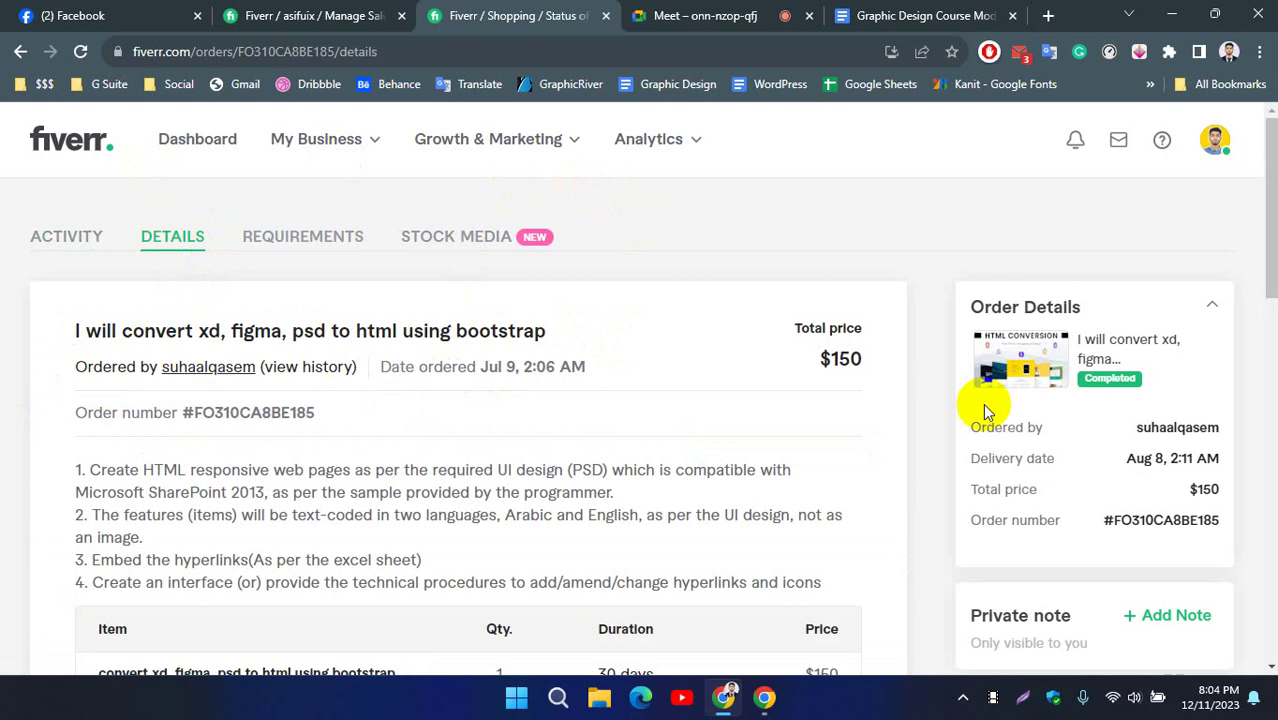
double_click(840, 358)
mouse_move(846, 358)
mouse_down()
mouse_move(866, 364)
mouse_move(825, 360)
mouse_move(868, 370)
mouse_move(836, 362)
mouse_up()
click(826, 366)
click(793, 376)
click(826, 358)
click(830, 364)
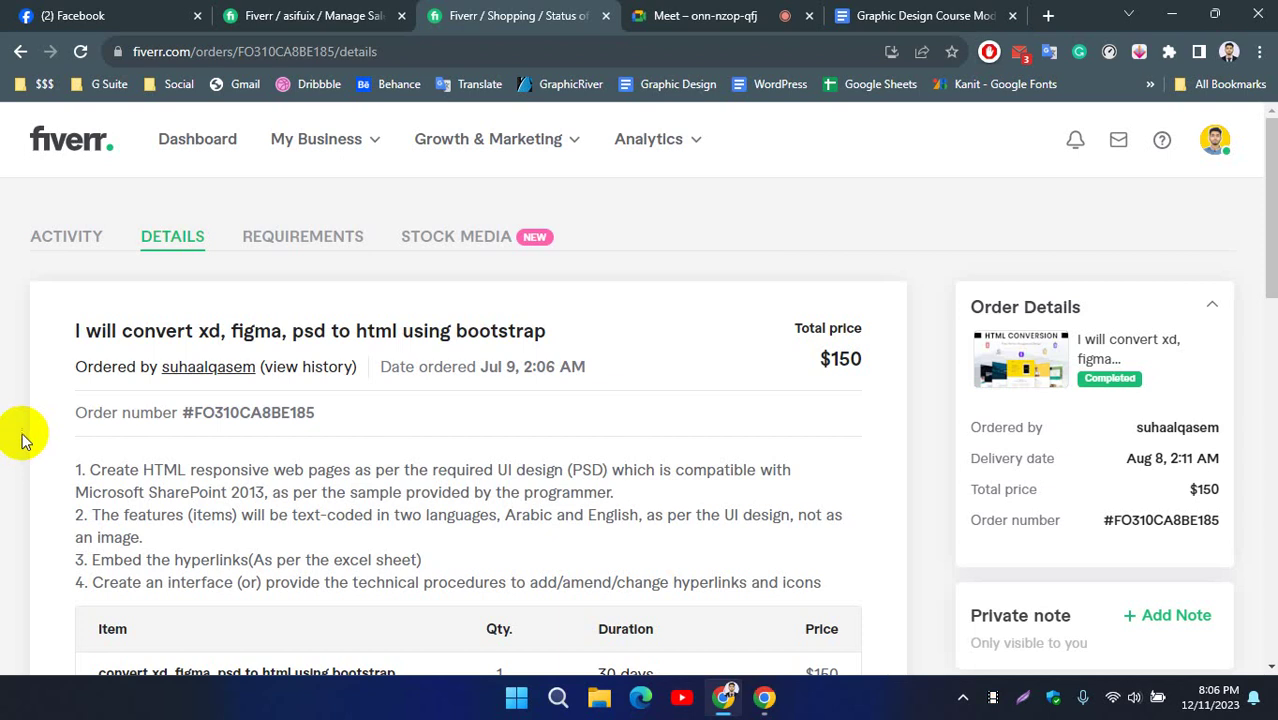
Look over the order's scope description and item table, and highlight part of the first two scope points.
scroll(72, 441, down, 1)
scroll(72, 441, down, 2)
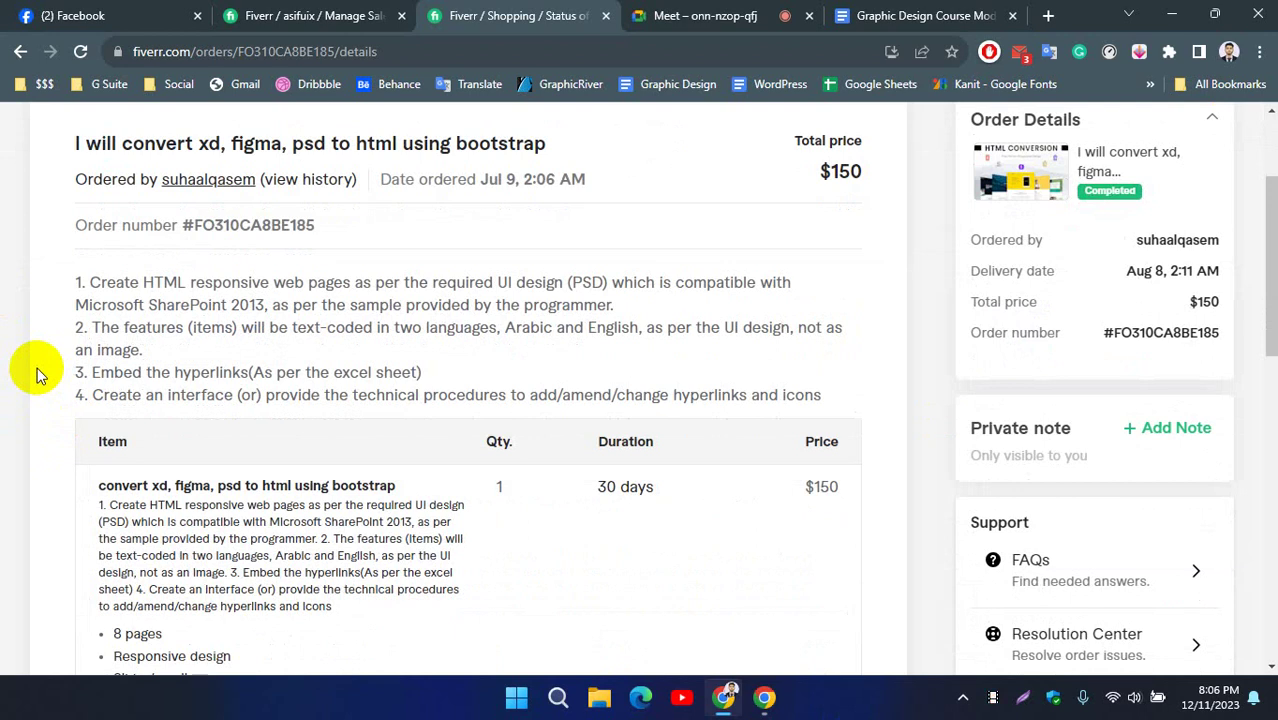
scroll(37, 367, up, 2)
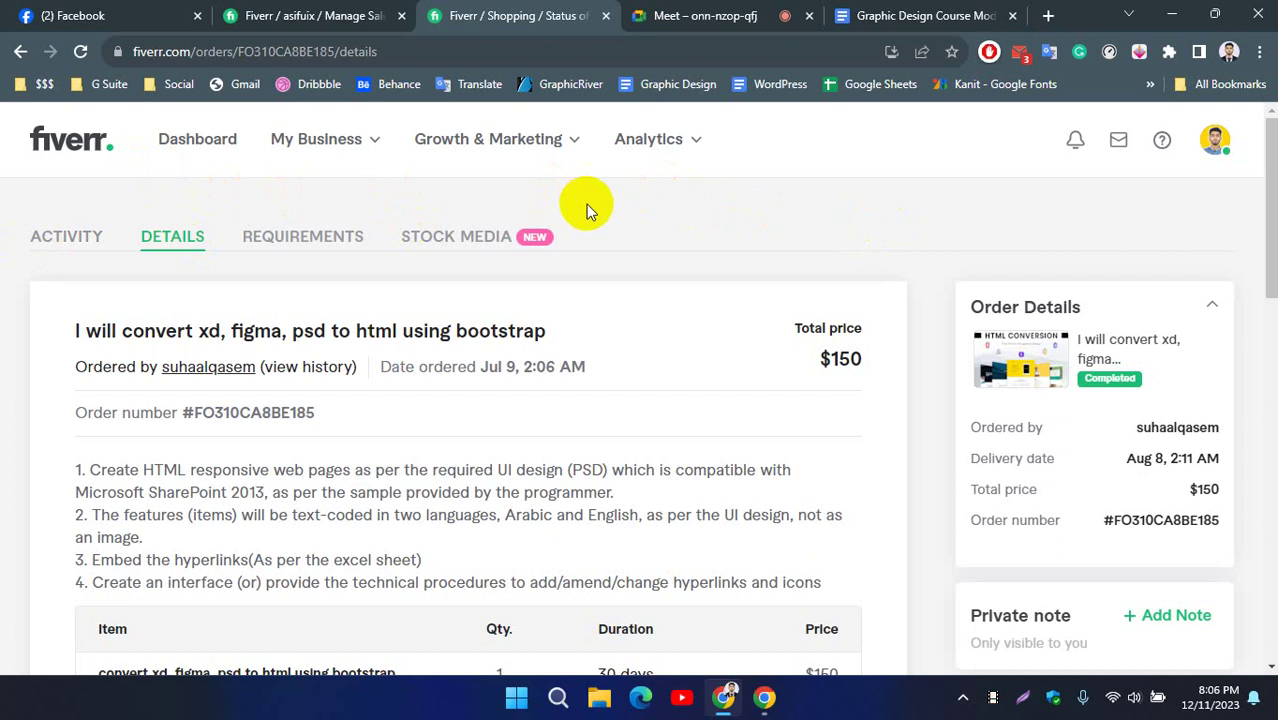
drag(338, 493, 487, 514)
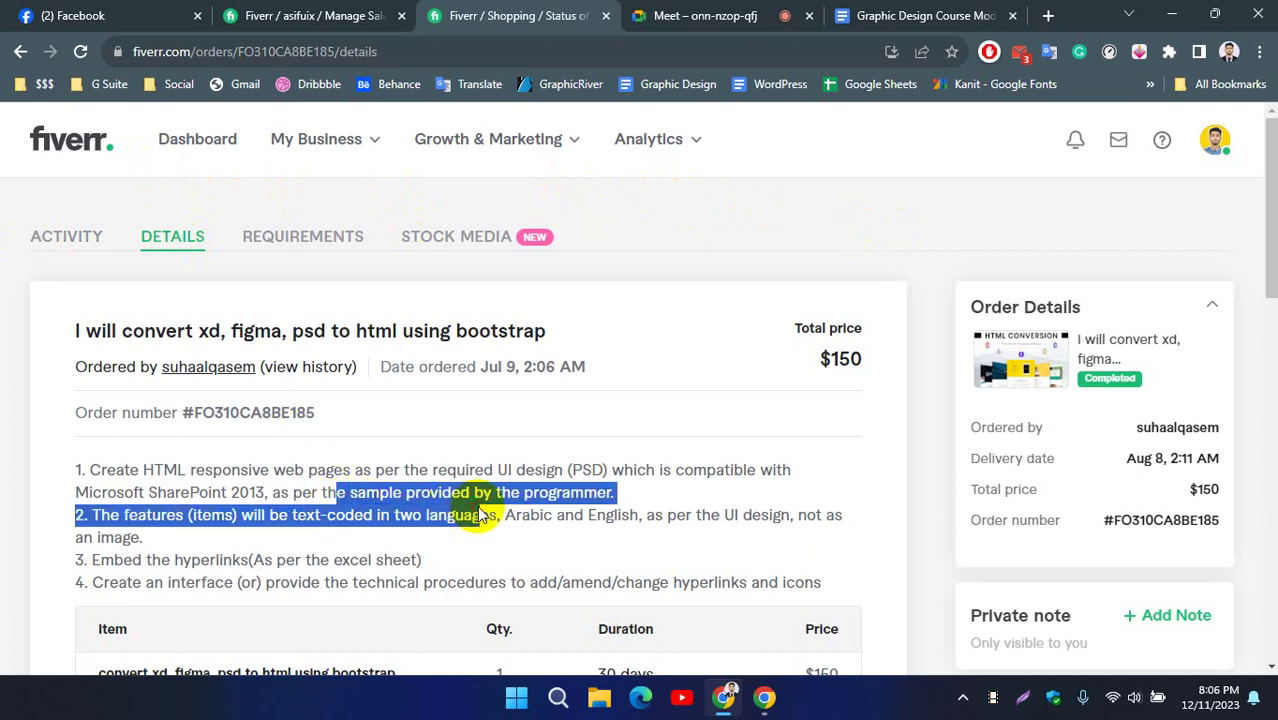
Clear the highlighted scope text, view the item table down to its total, and switch to the Google Meet call.
click(370, 520)
scroll(382, 556, down, 5)
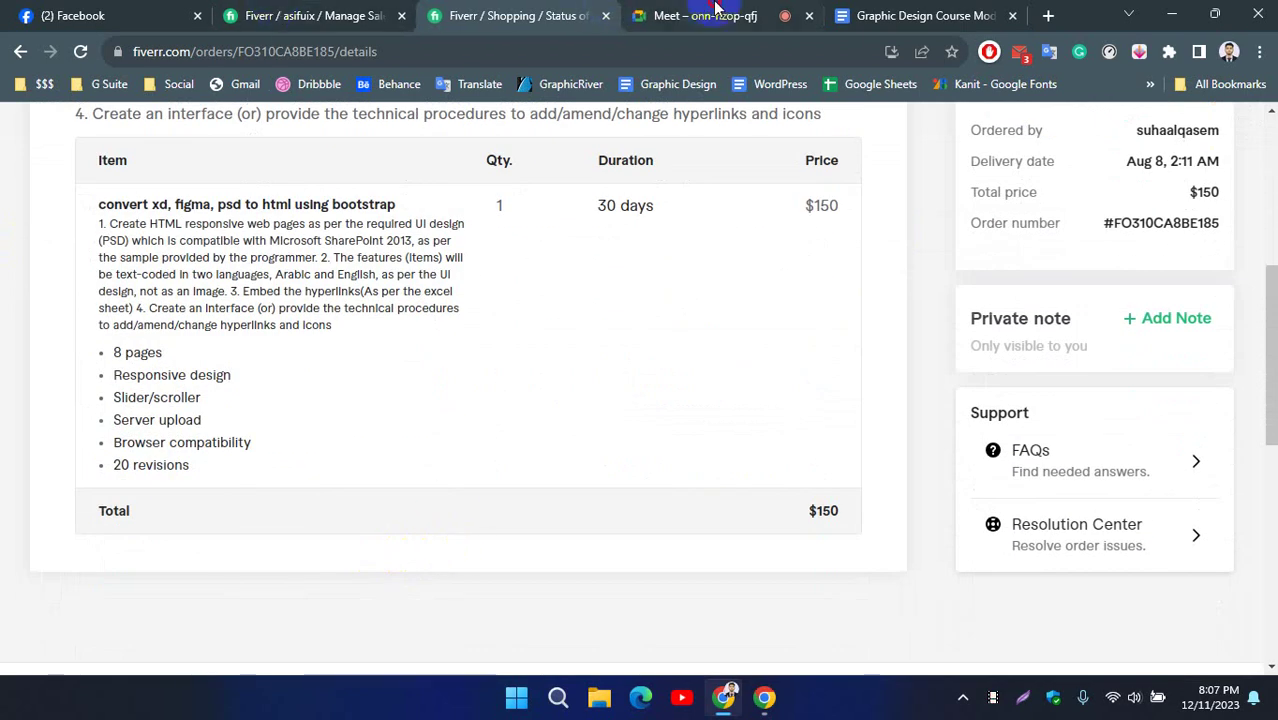
click(668, 15)
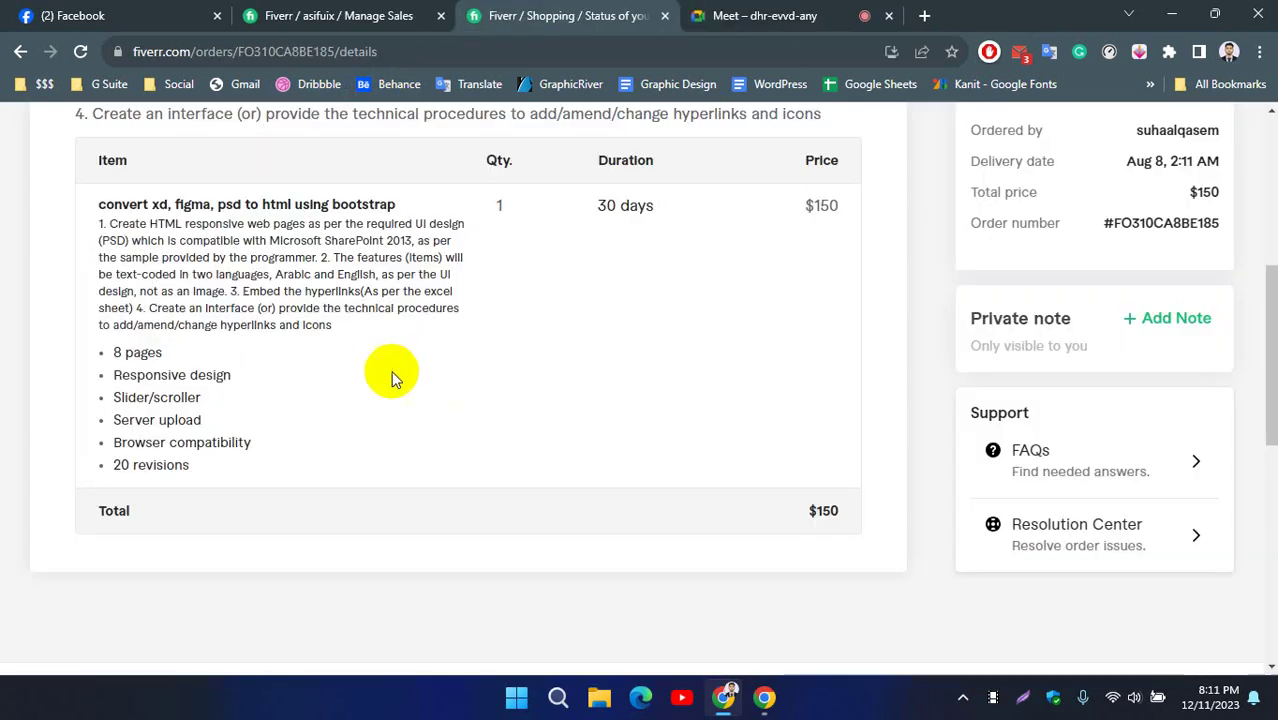
Review the order's Details view, covering the title, order date, scope points, item table and included features.
scroll(390, 374, up, 2)
scroll(389, 378, up, 2)
scroll(436, 358, down, 1)
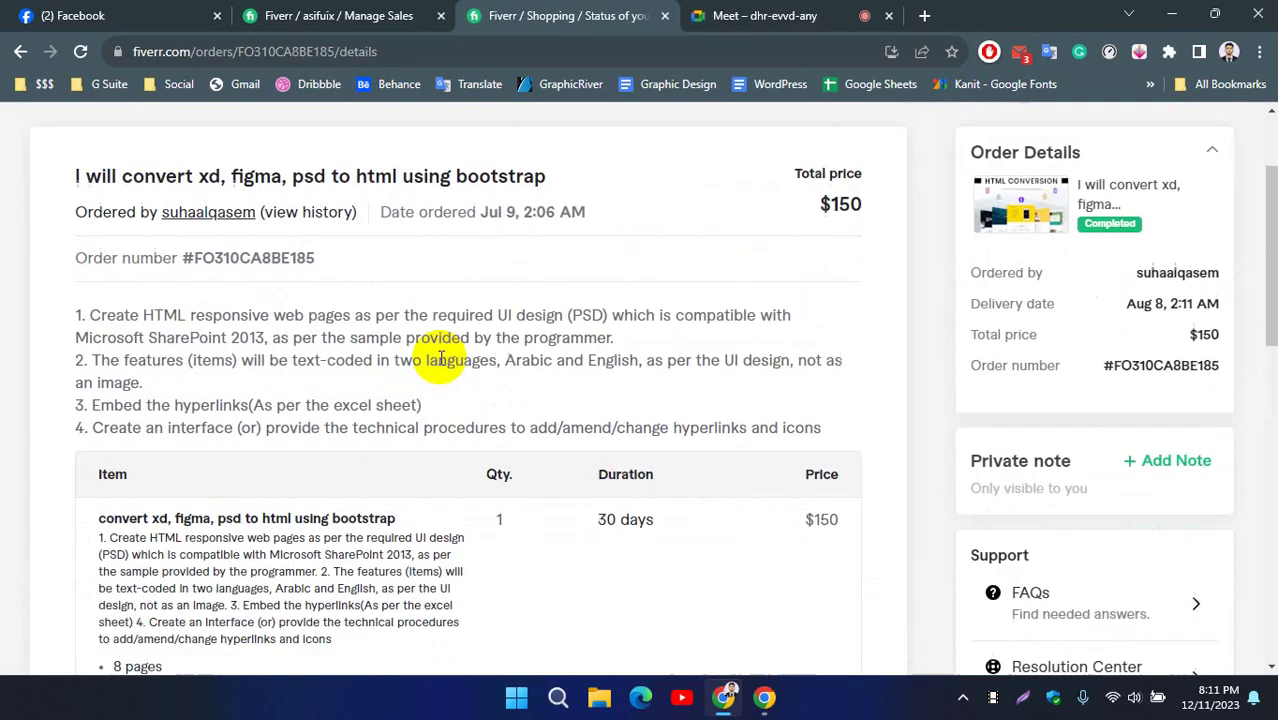
scroll(541, 453, up, 1)
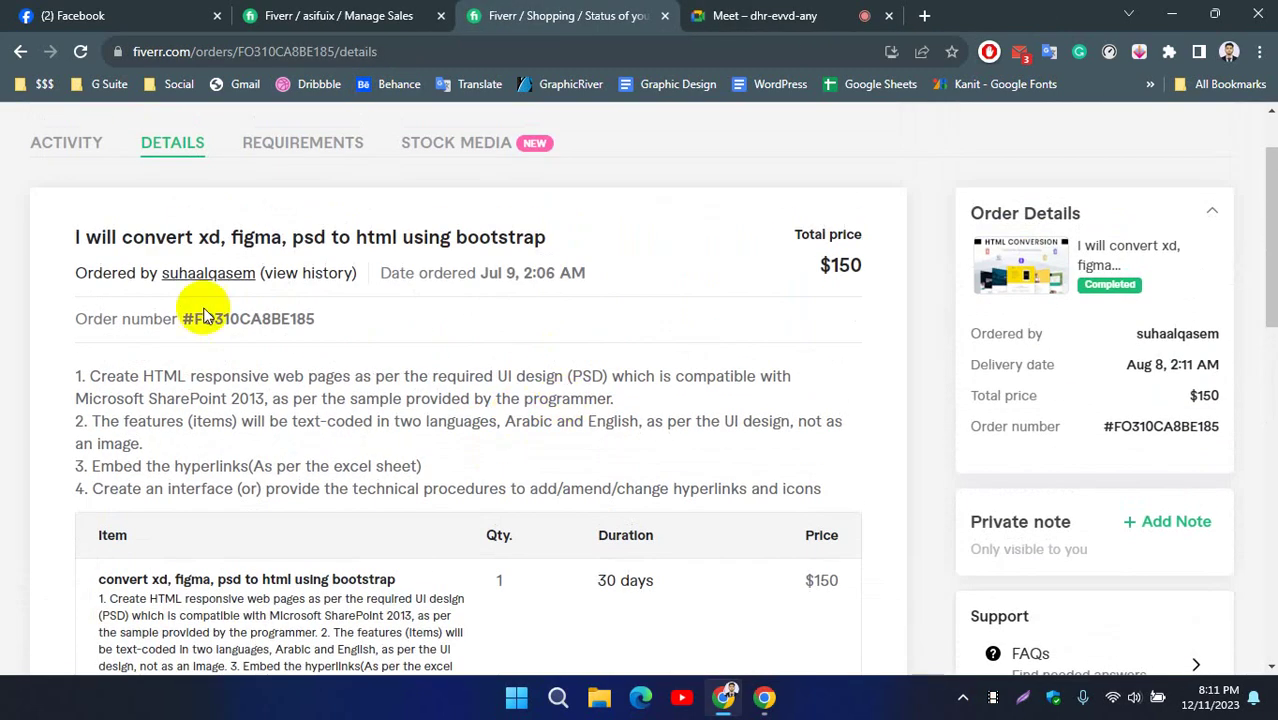
scroll(659, 289, down, 5)
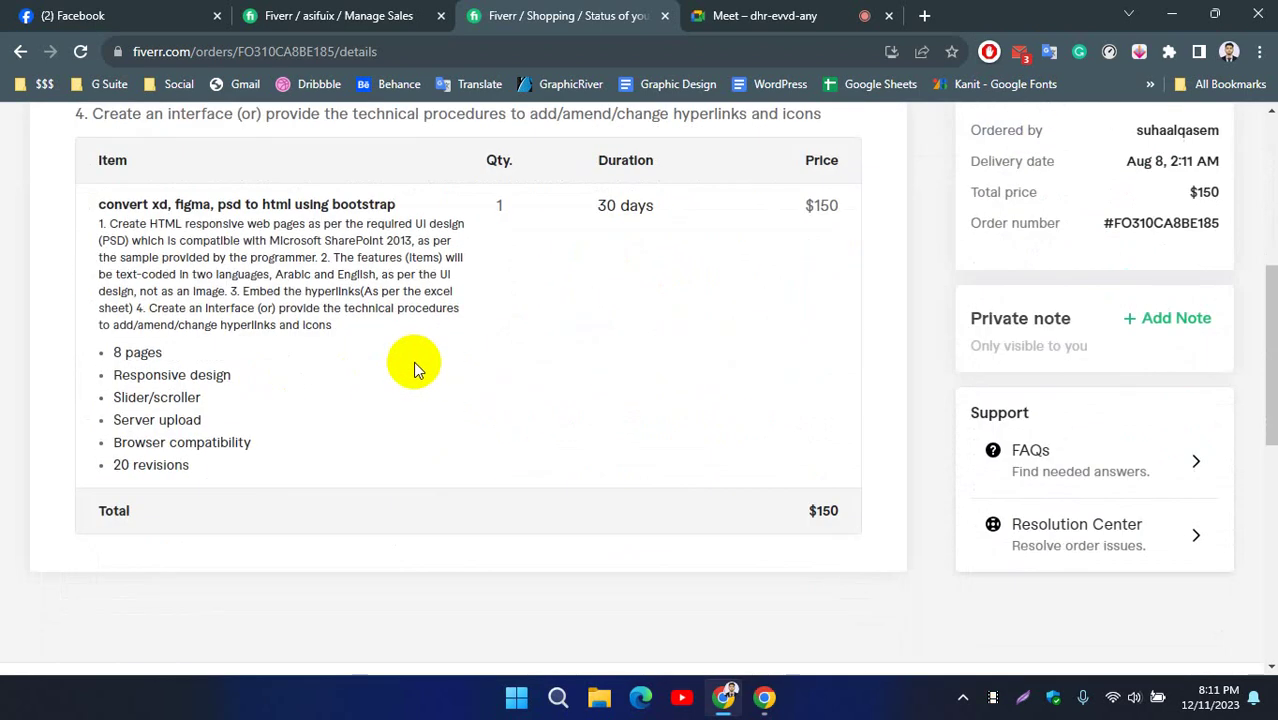
scroll(413, 367, up, 5)
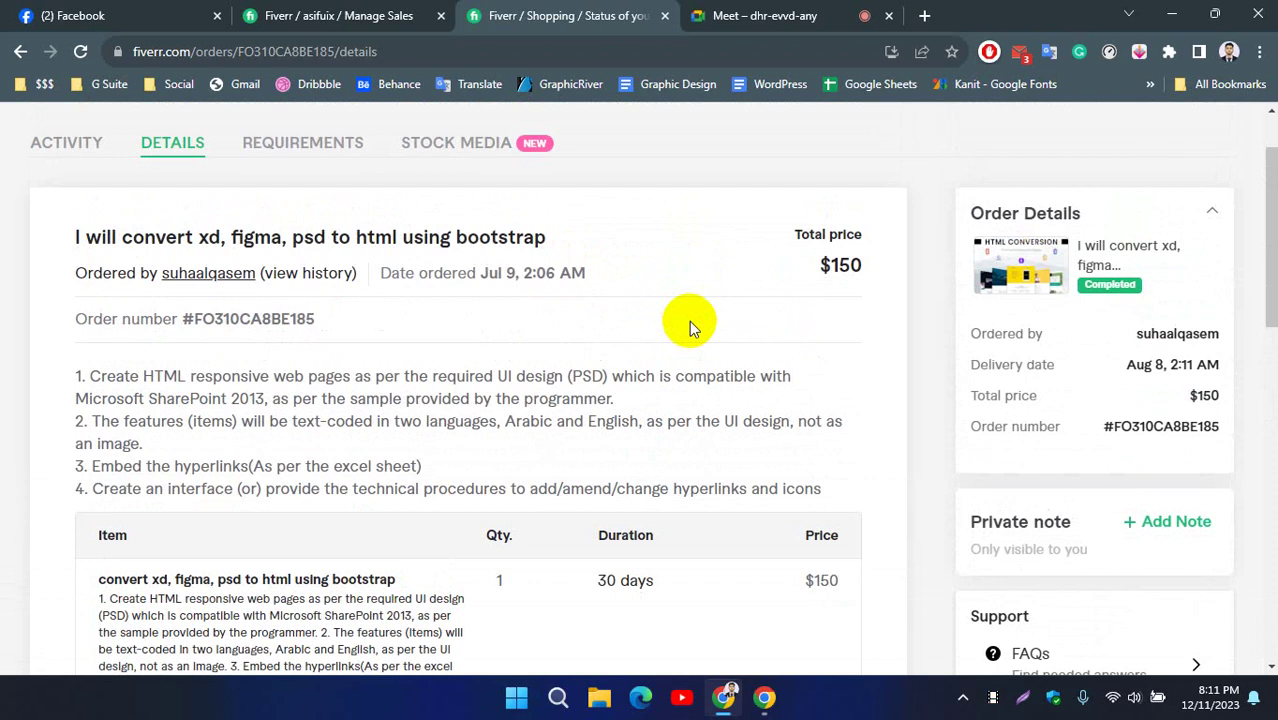
scroll(765, 420, down, 2)
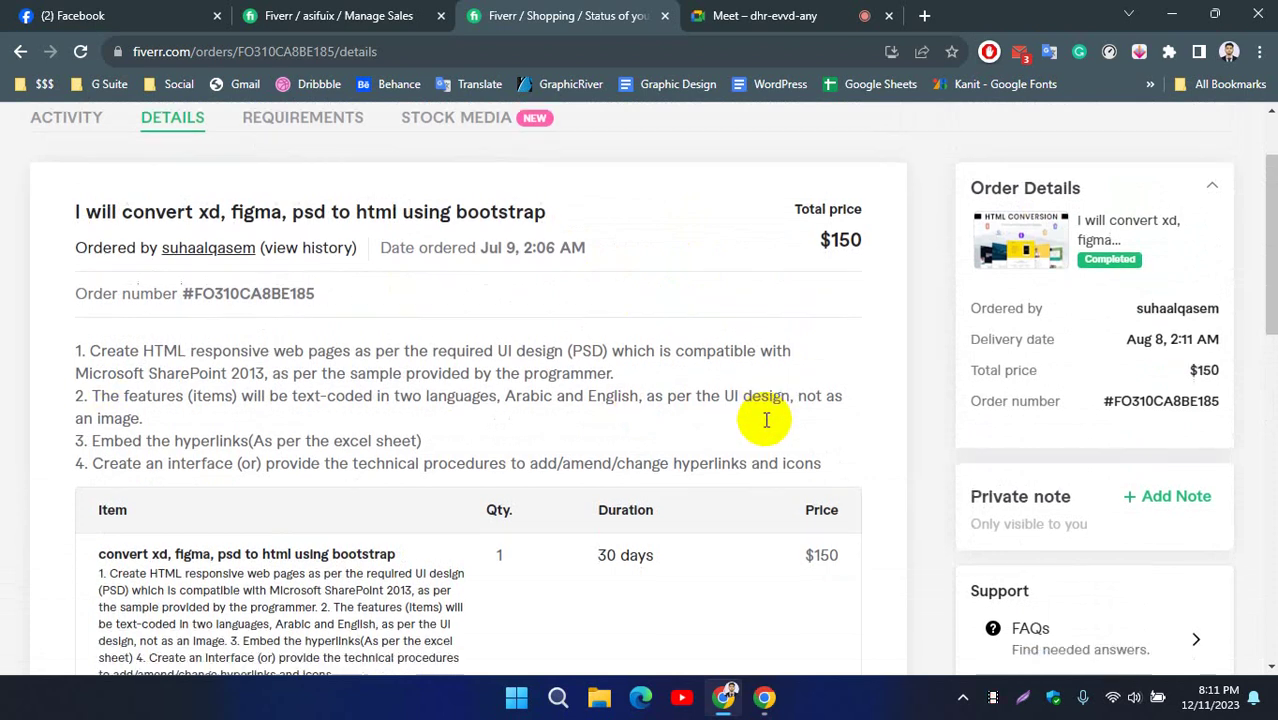
scroll(607, 280, down, 4)
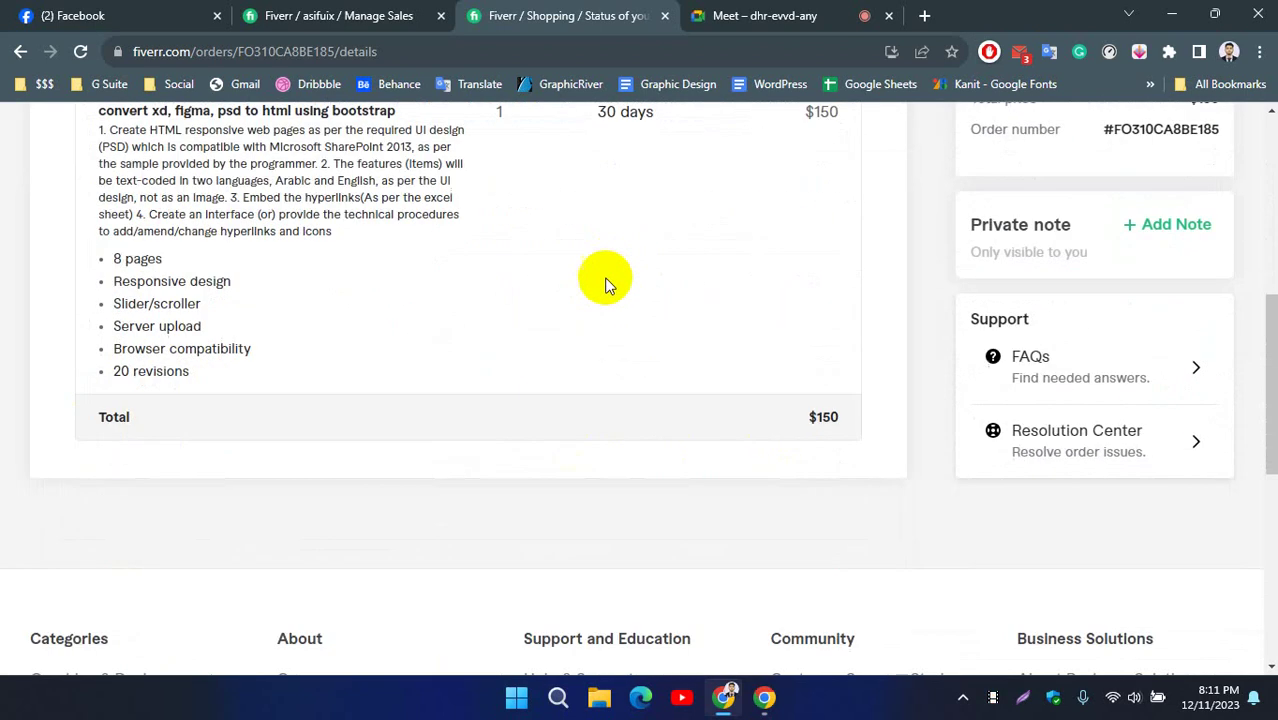
scroll(605, 288, up, 3)
scroll(605, 288, up, 2)
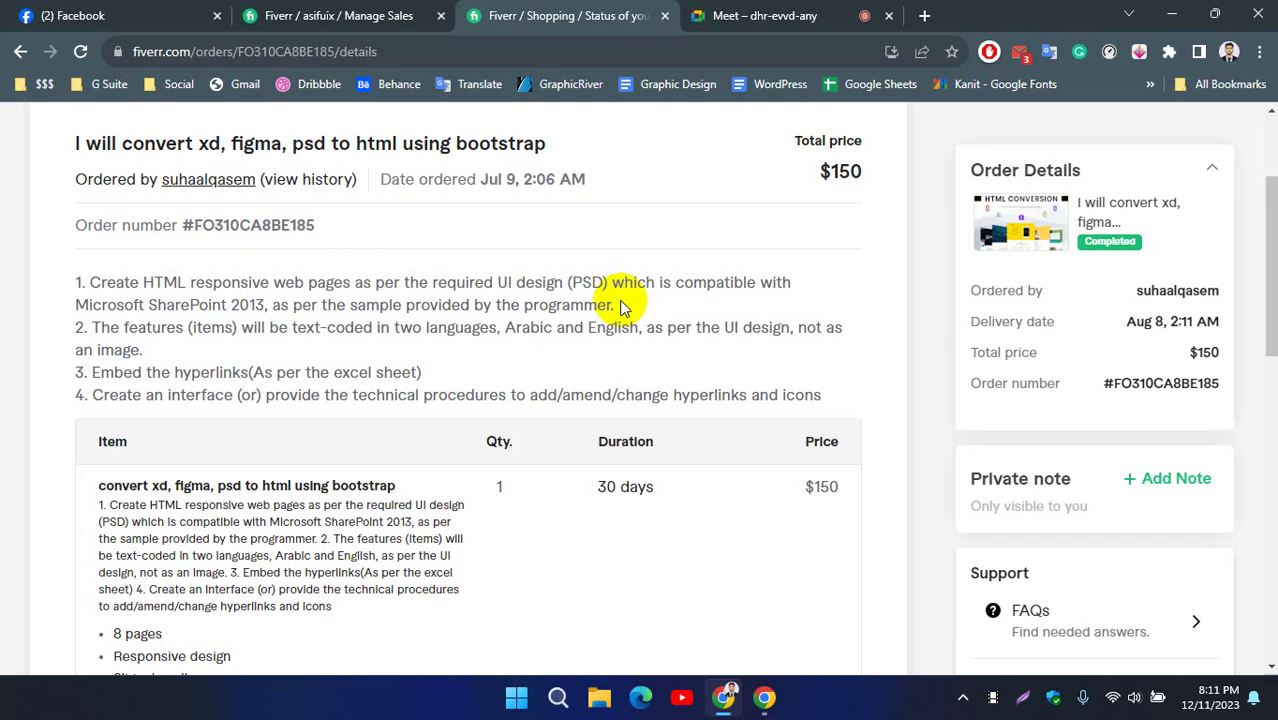
Point out the order's total price beside the order title by repeatedly selecting its amount, leaving the text unselected at the end.
drag(826, 168, 877, 190)
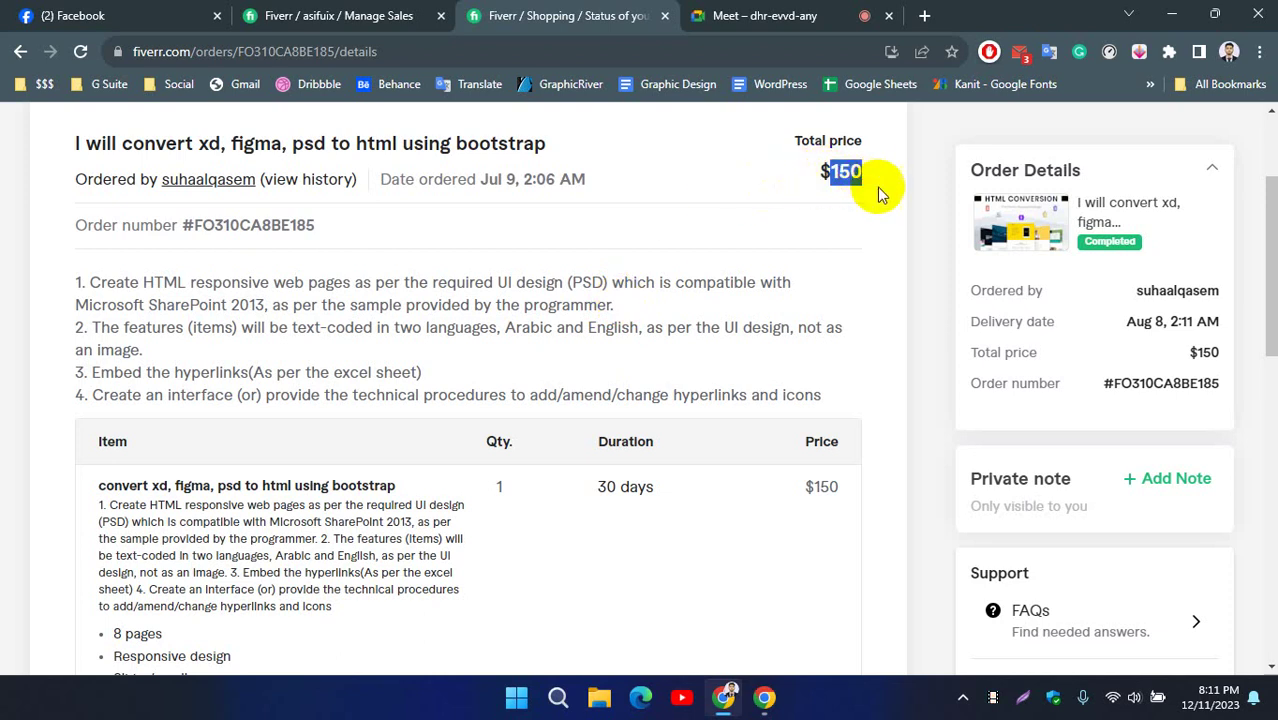
click(879, 189)
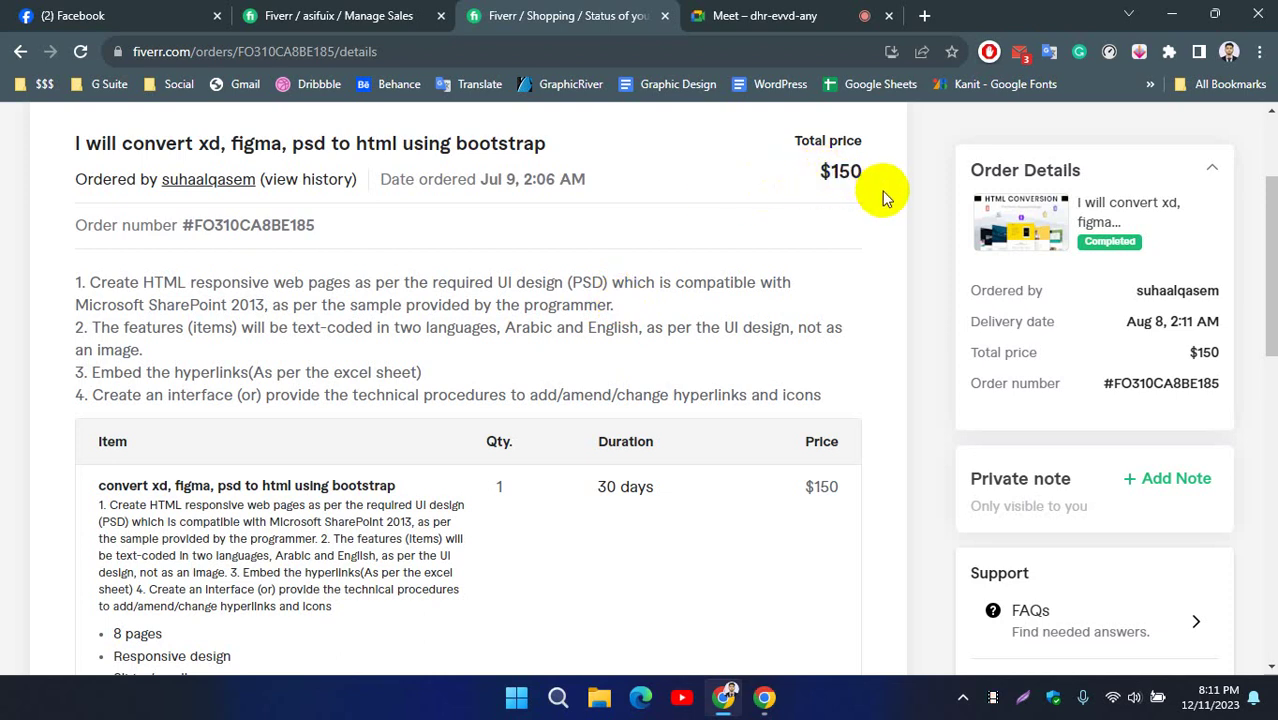
drag(819, 172, 862, 190)
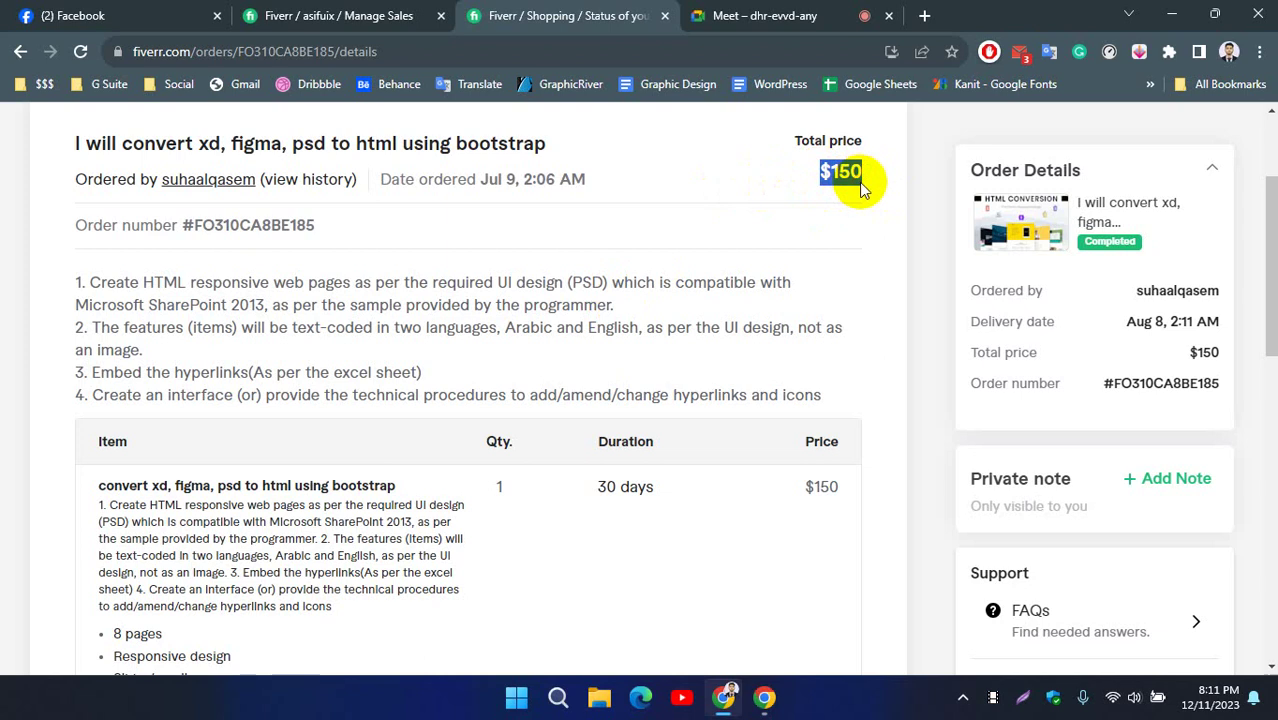
click(822, 177)
click(886, 208)
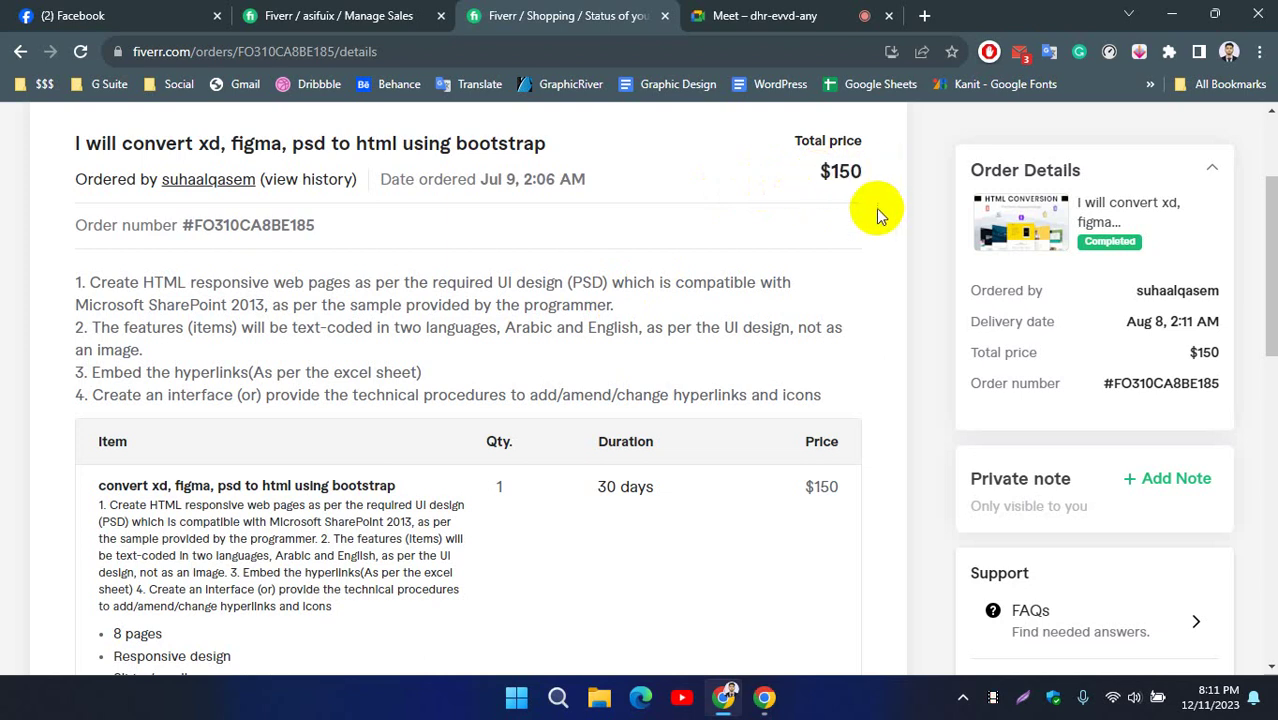
drag(824, 172, 890, 208)
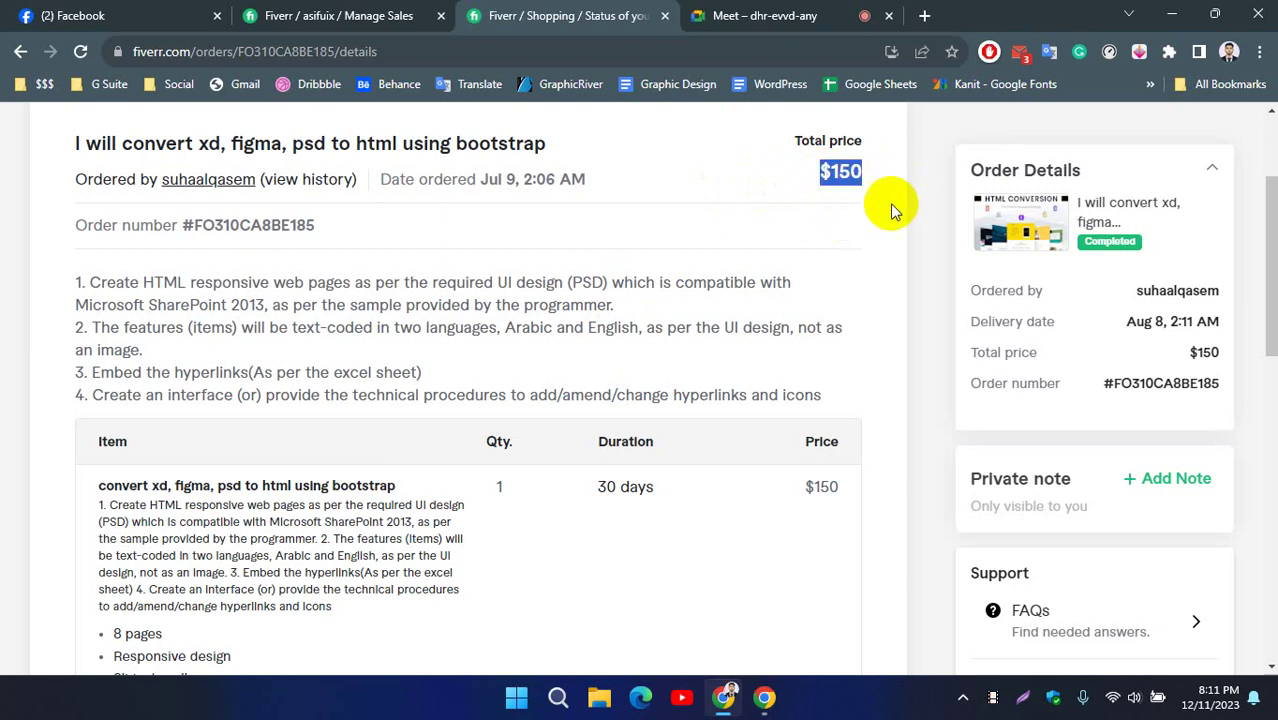
click(890, 208)
drag(820, 175, 872, 178)
click(876, 191)
click(868, 180)
click(876, 182)
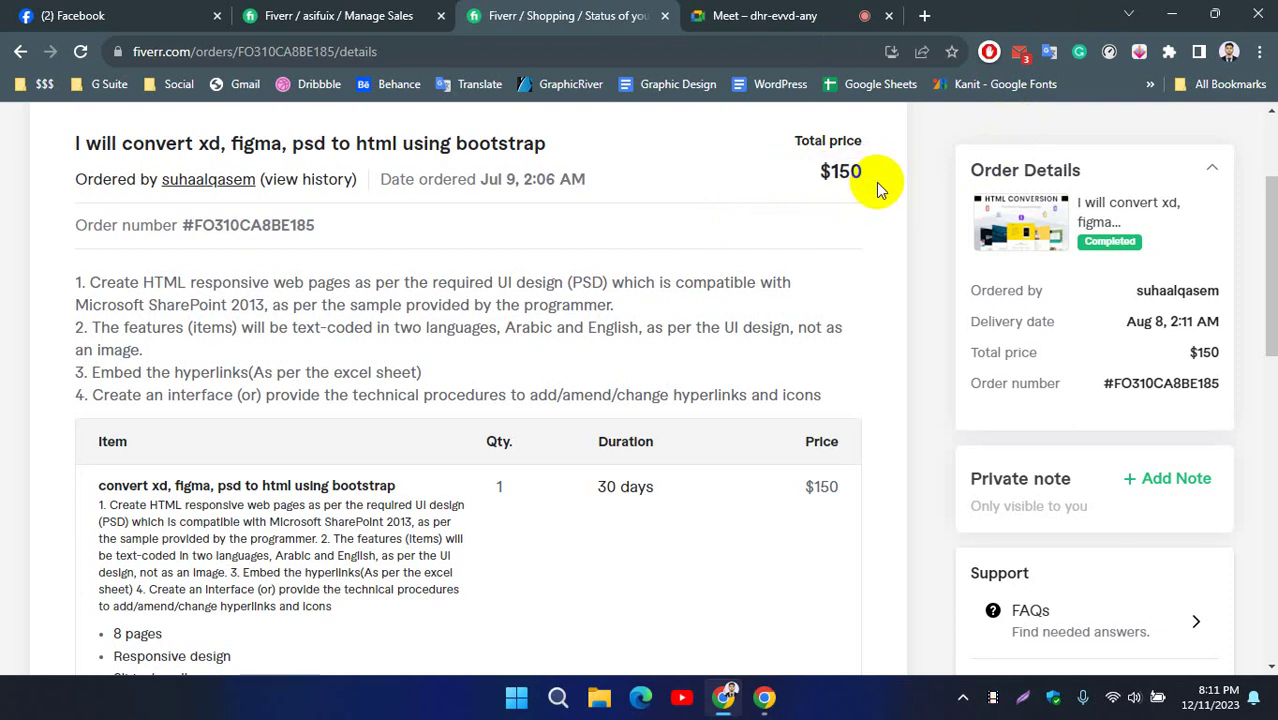
drag(824, 172, 878, 176)
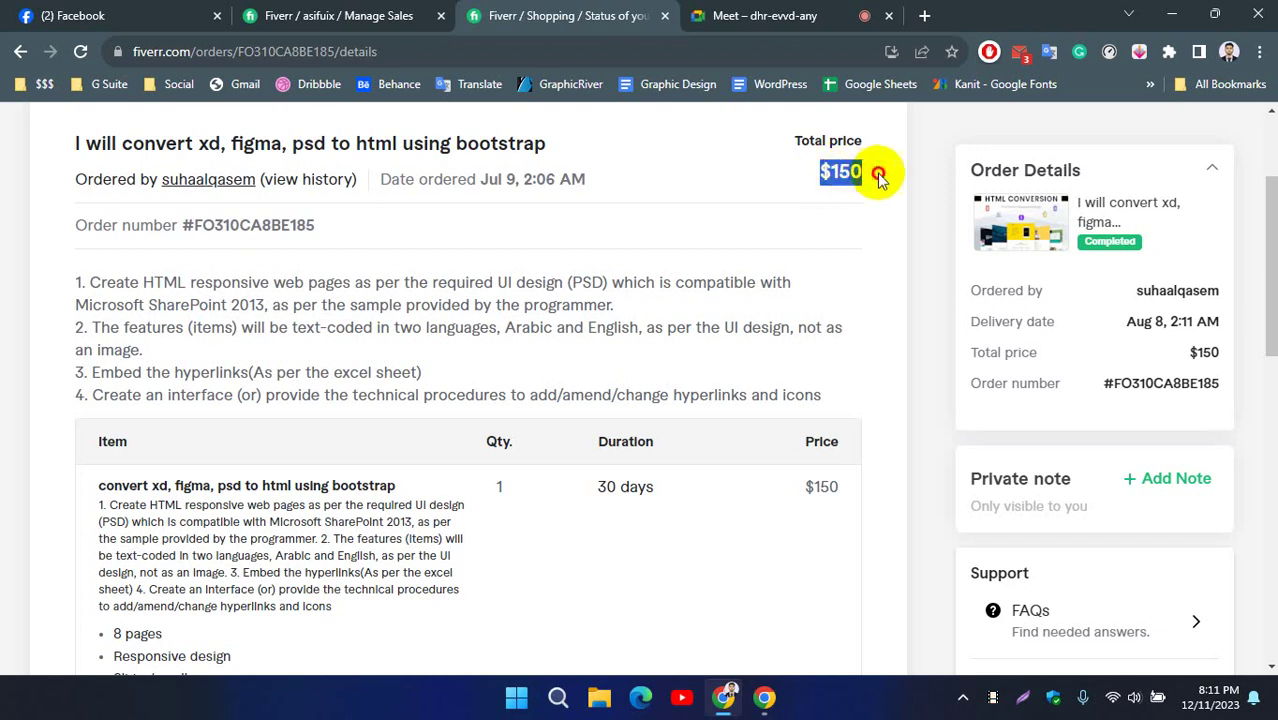
click(885, 197)
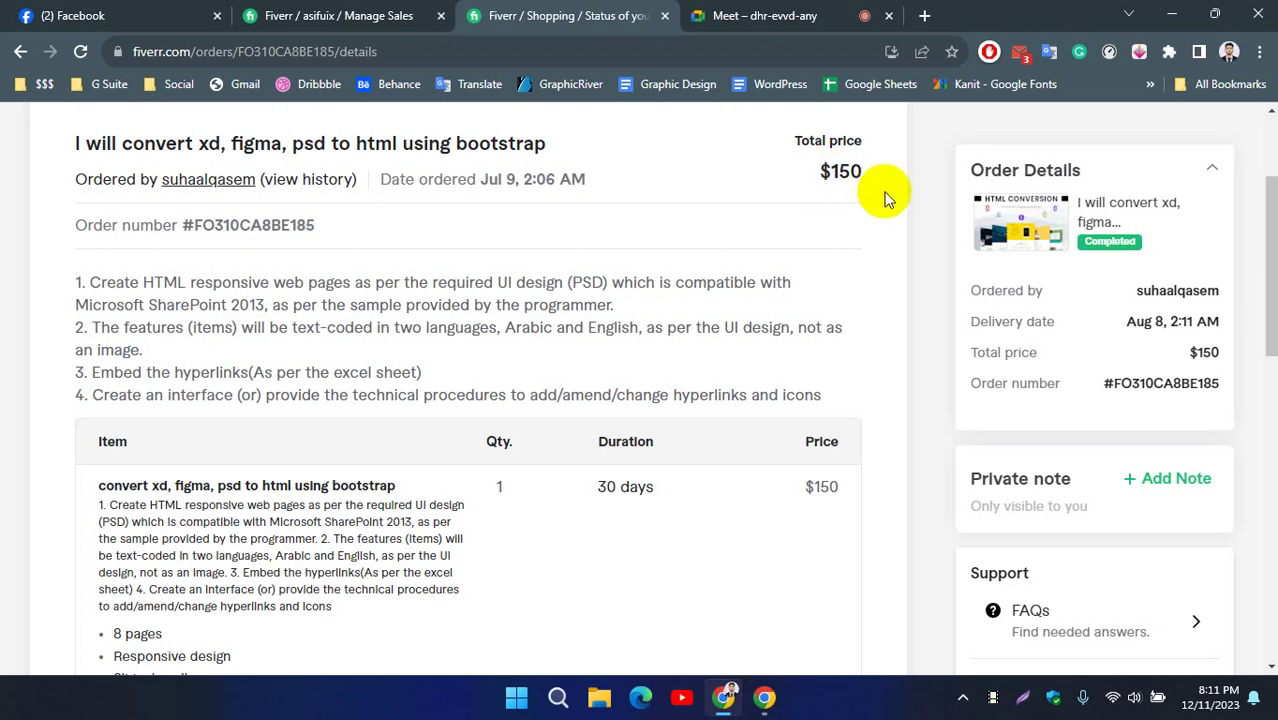
Examine the order header, the four scope points and the item table with its listed features.
scroll(876, 197, up, 2)
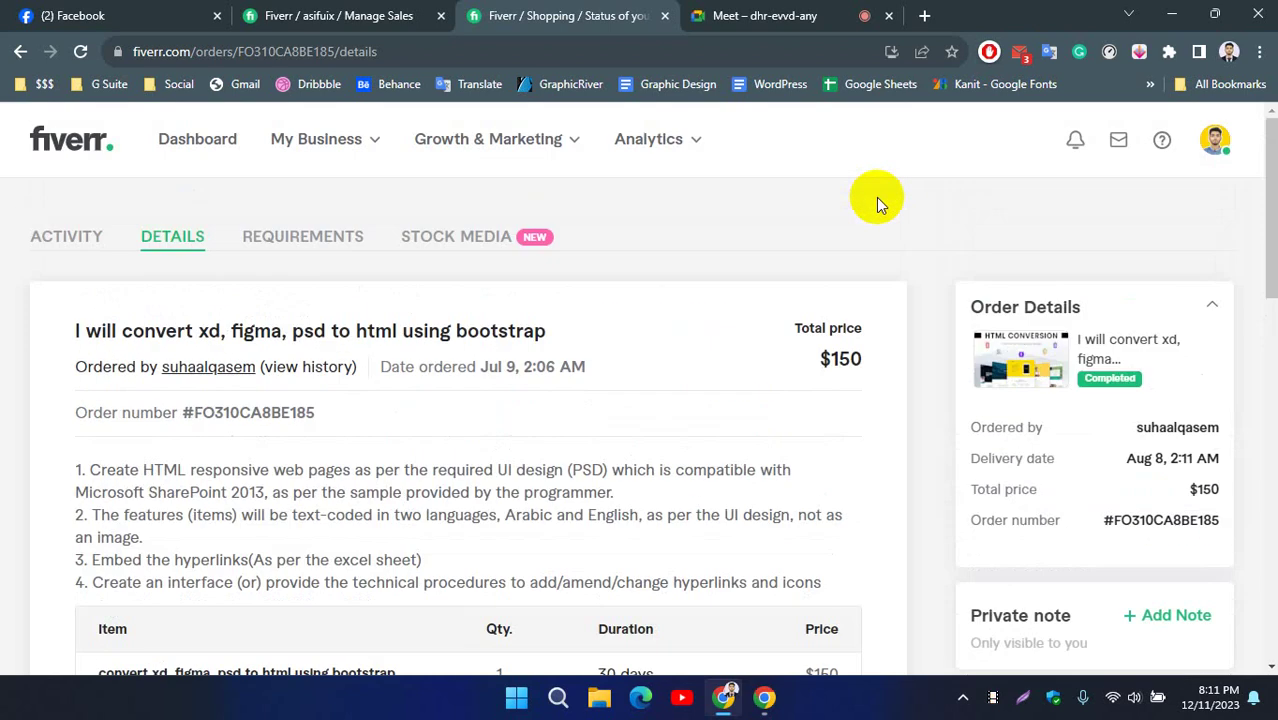
scroll(907, 295, down, 1)
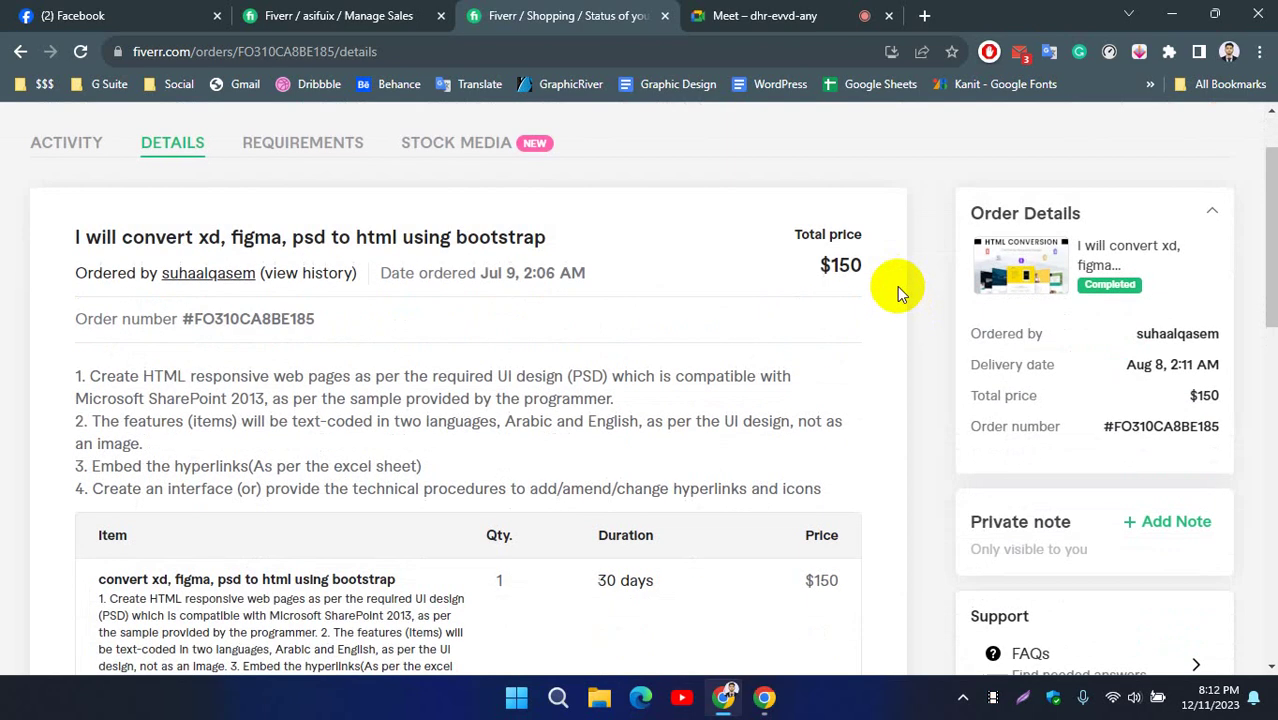
scroll(898, 288, up, 1)
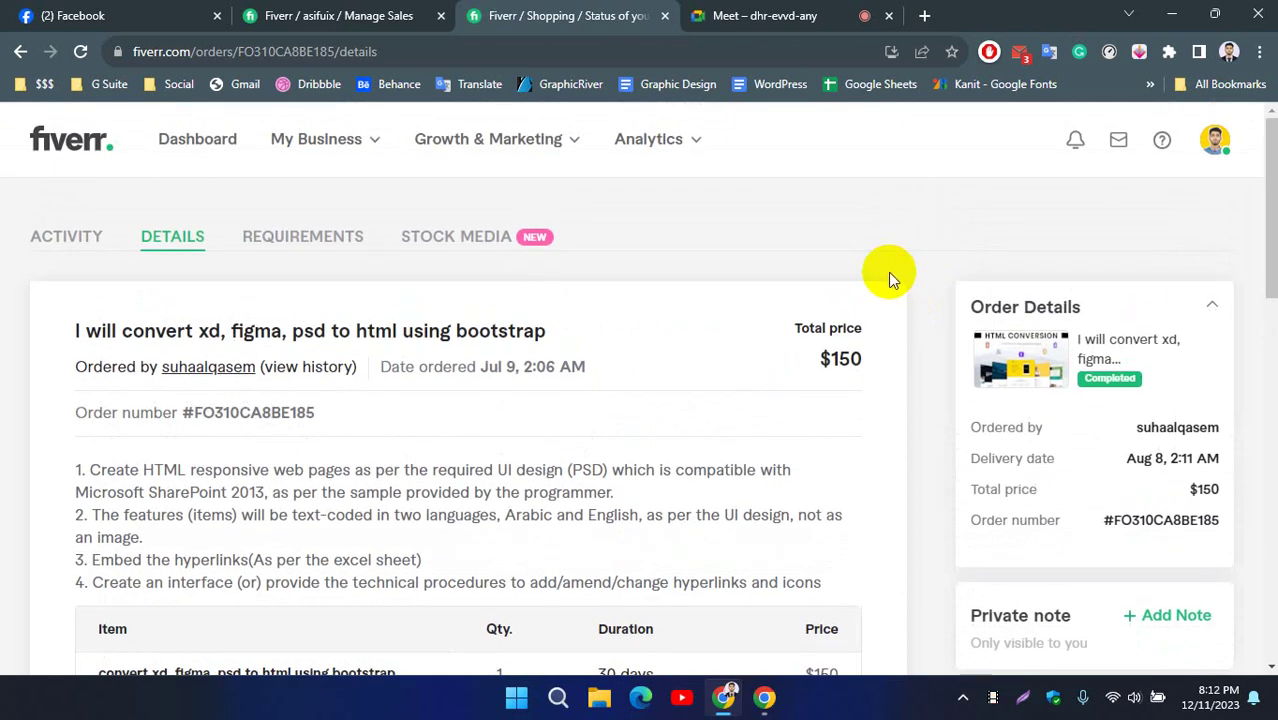
scroll(884, 306, down, 2)
scroll(880, 299, up, 2)
scroll(880, 297, down, 2)
scroll(880, 297, up, 2)
scroll(643, 357, down, 1)
scroll(641, 352, down, 6)
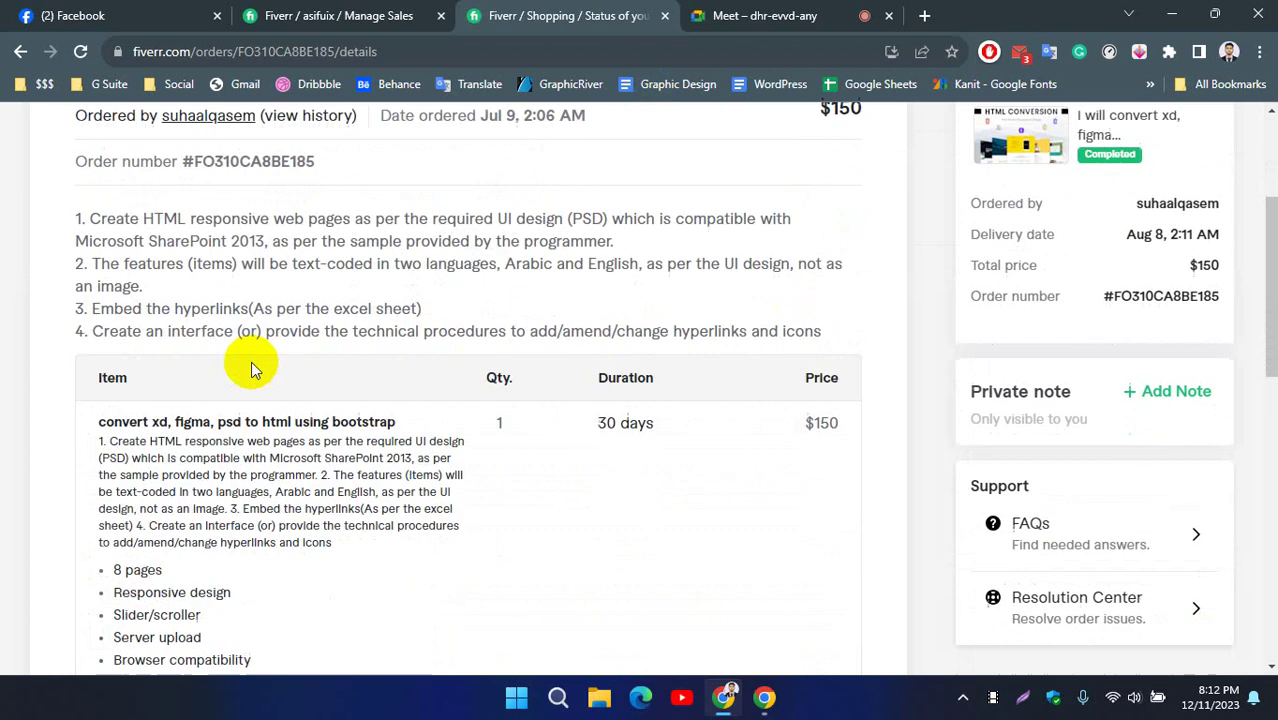
scroll(362, 365, up, 4)
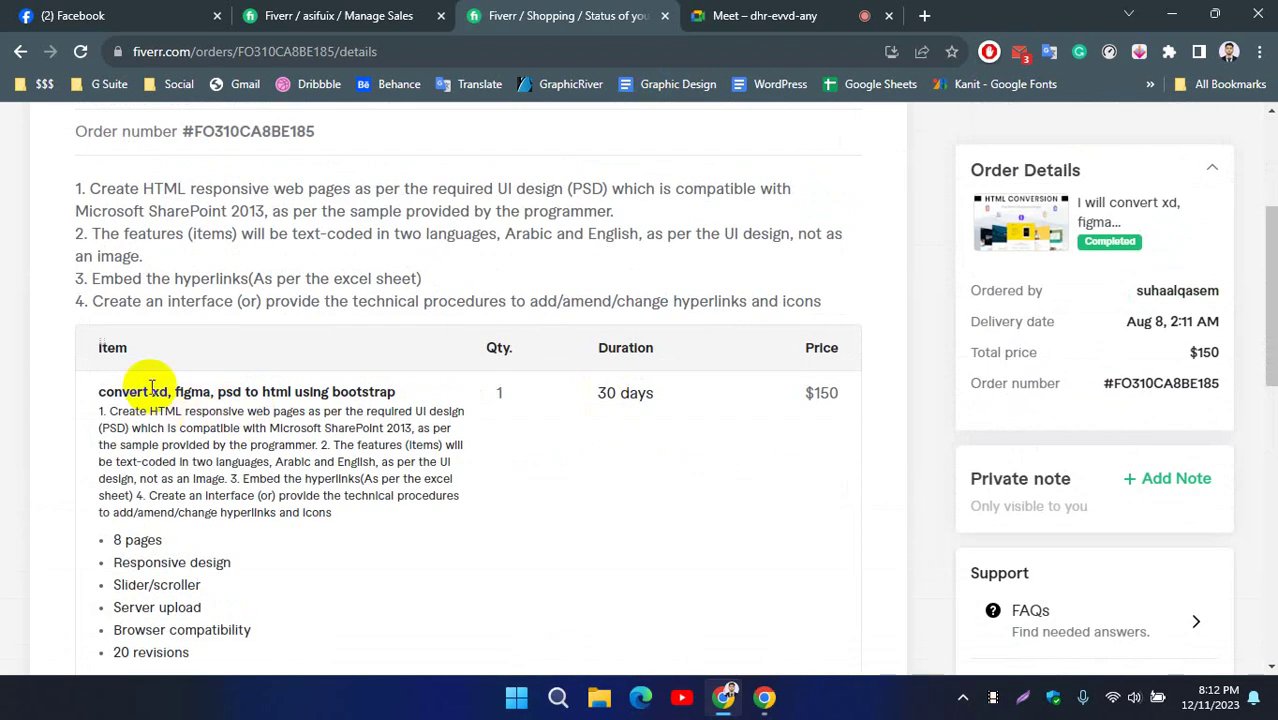
scroll(114, 391, down, 1)
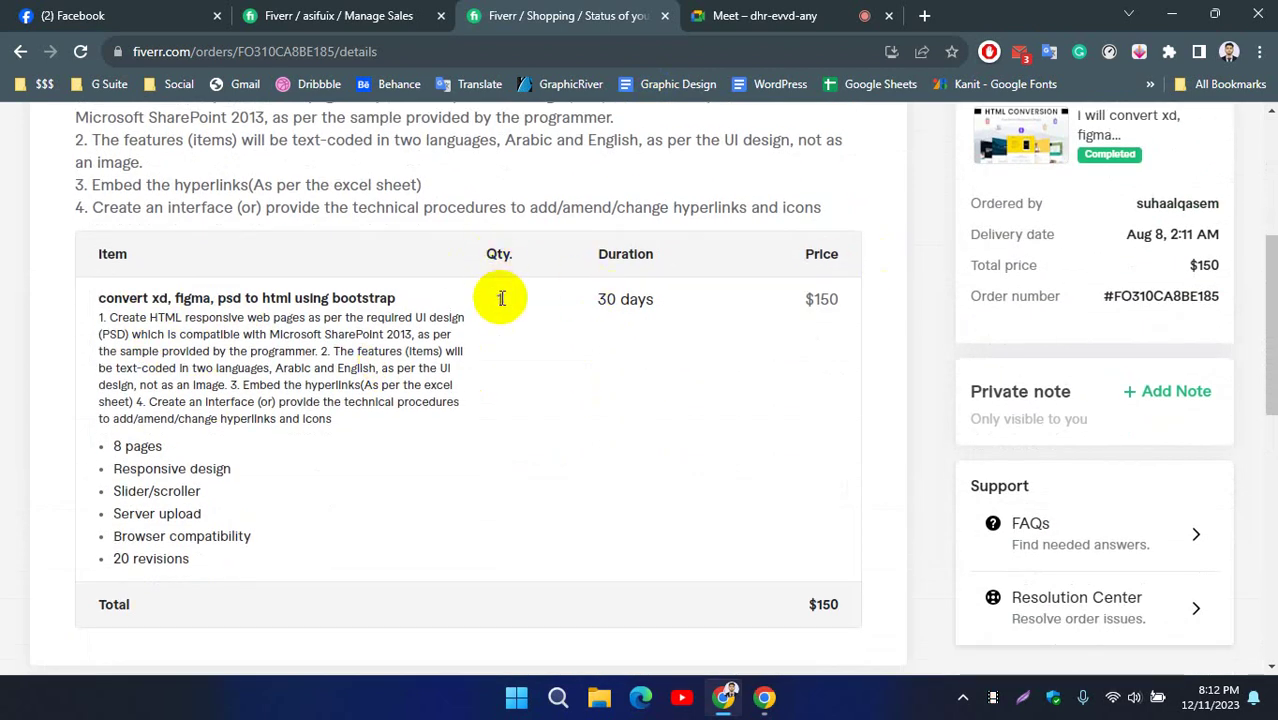
Point out the item's duration and price in the order's item table by selecting each value.
drag(494, 298, 683, 307)
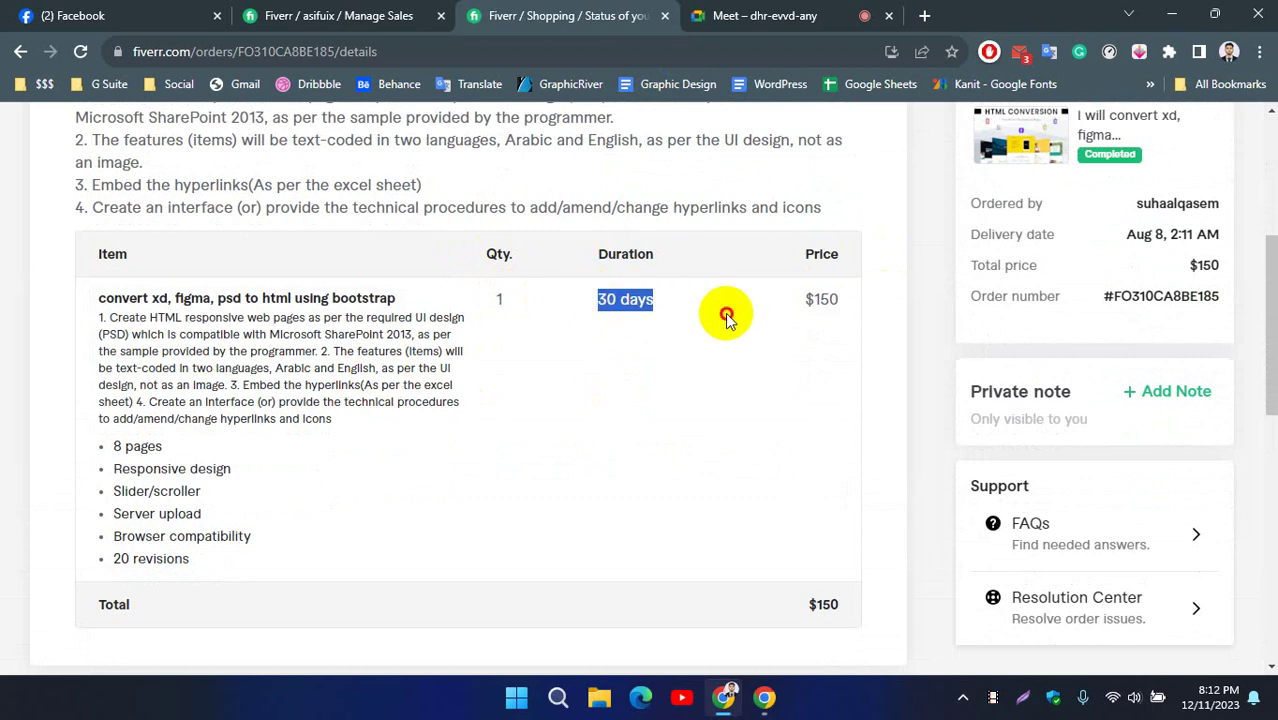
click(813, 298)
drag(592, 300, 662, 307)
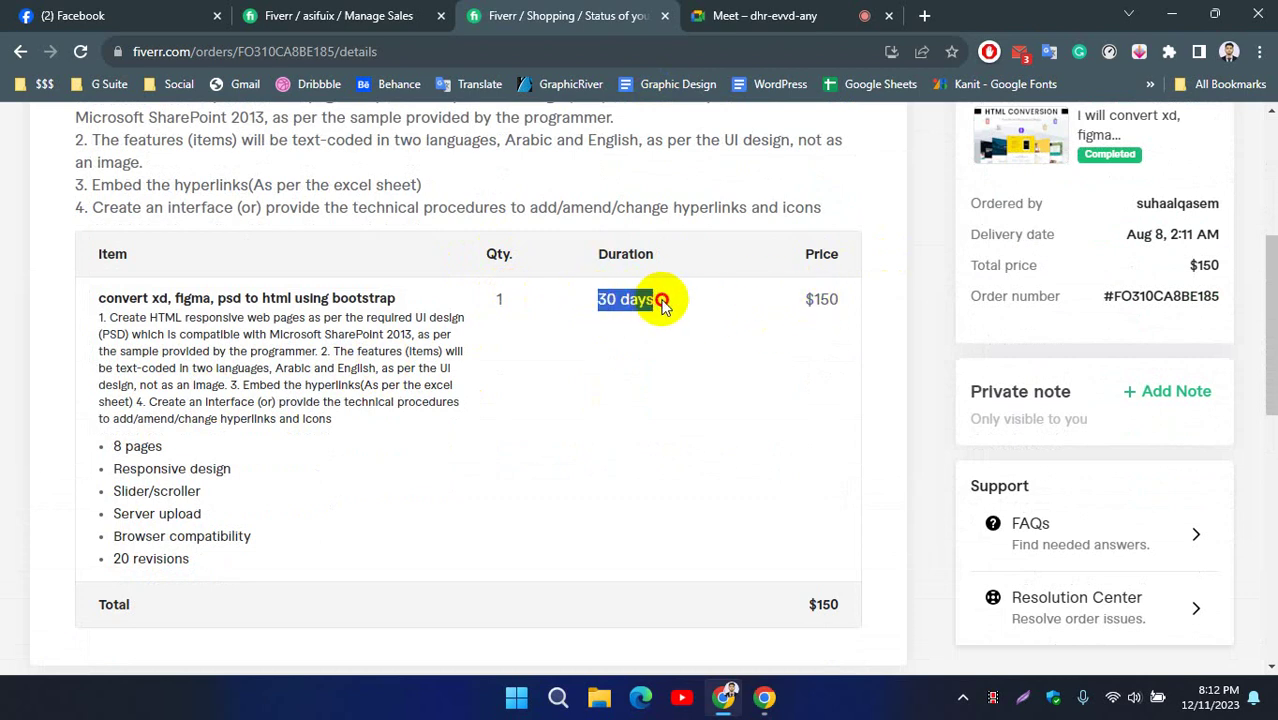
click(298, 310)
drag(806, 300, 850, 300)
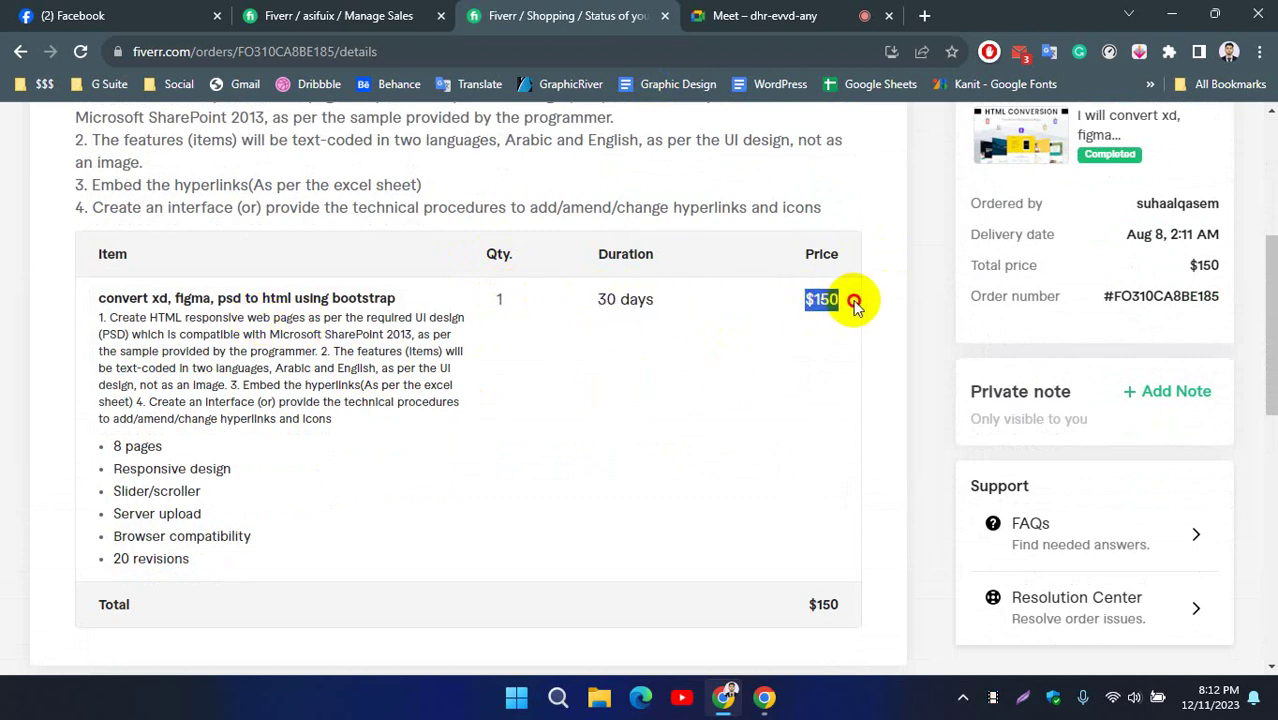
click(757, 401)
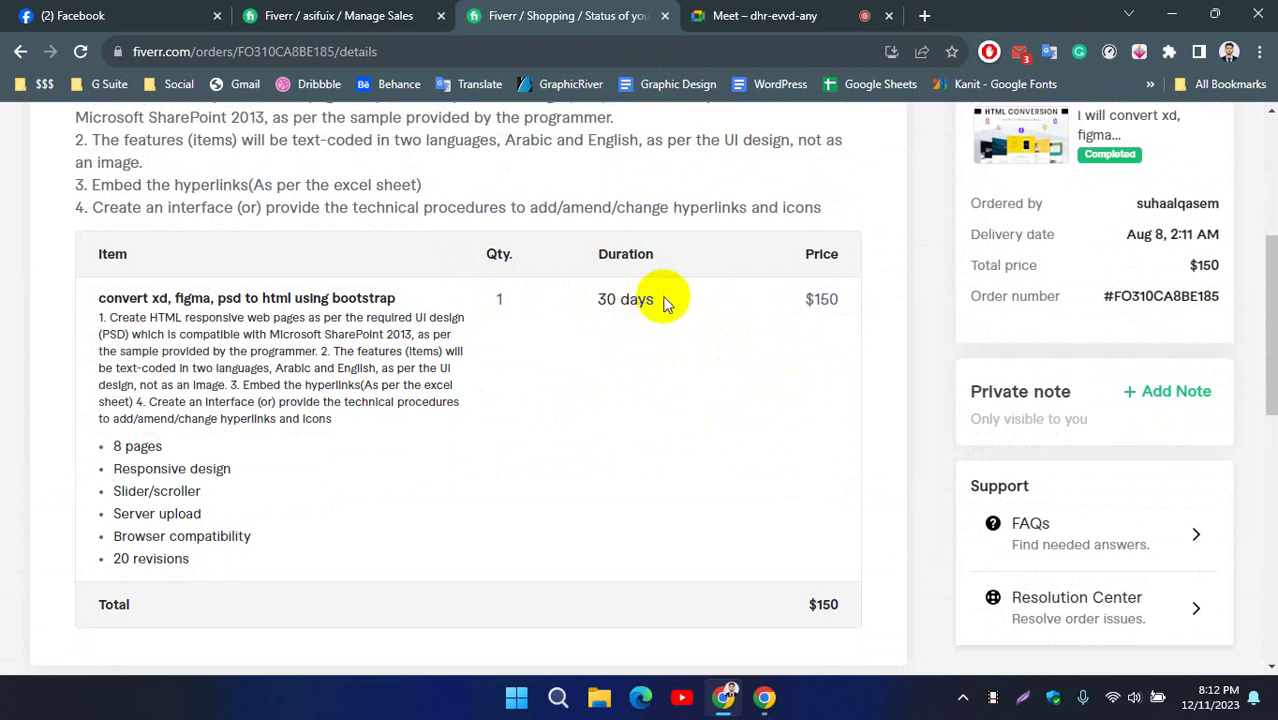
Emphasize the delivery duration in the item table by repeatedly selecting its text, ending with nothing selected.
drag(662, 300, 595, 303)
click(599, 379)
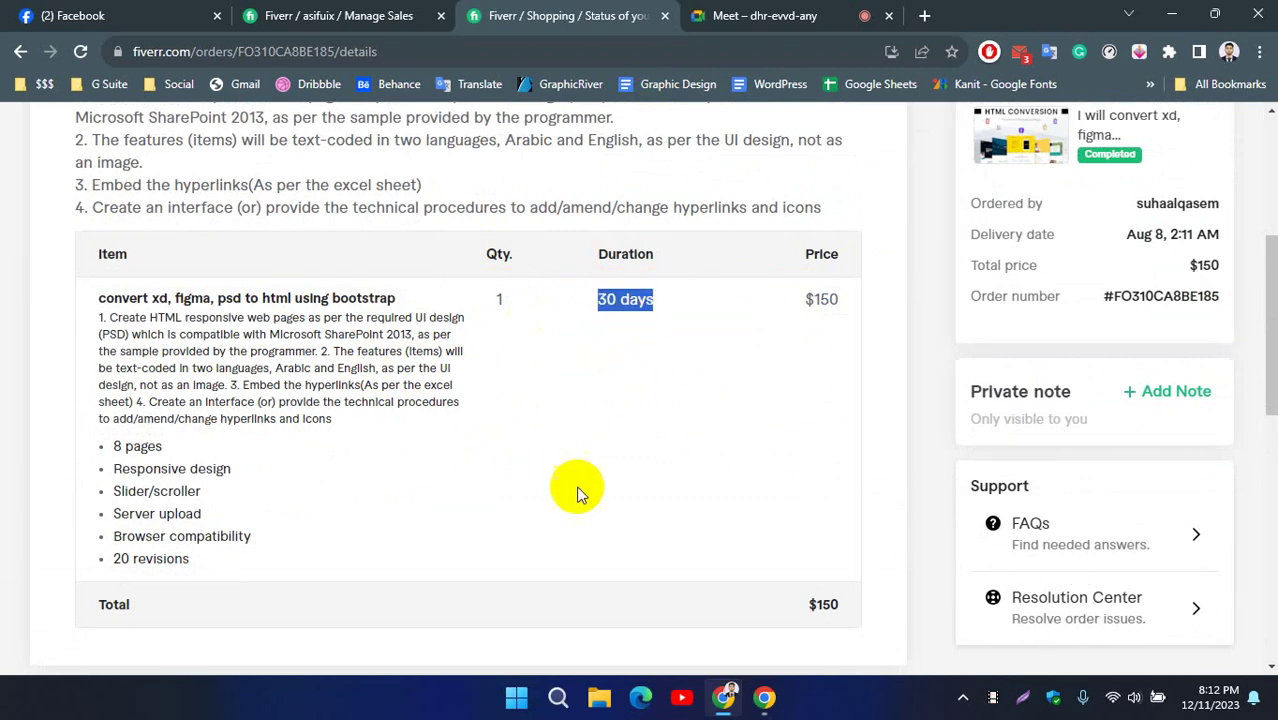
click(580, 490)
scroll(620, 380, down, 1)
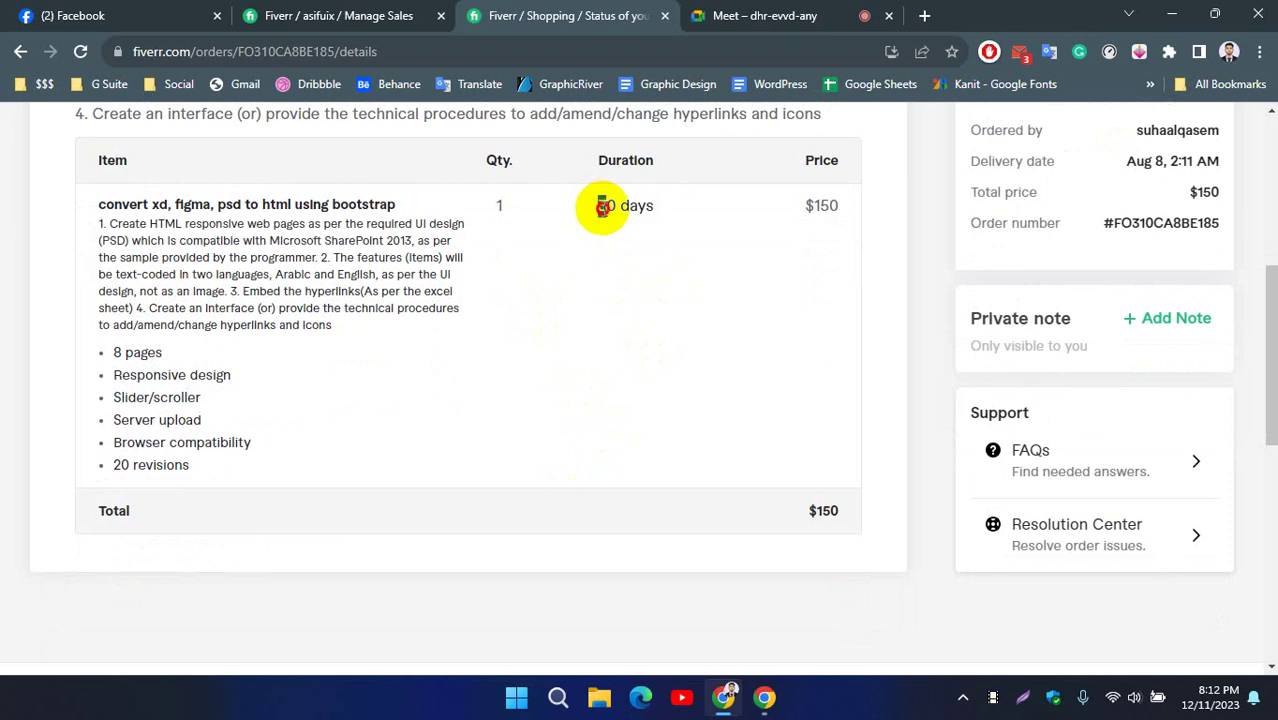
drag(600, 207, 676, 228)
click(614, 236)
drag(595, 205, 690, 228)
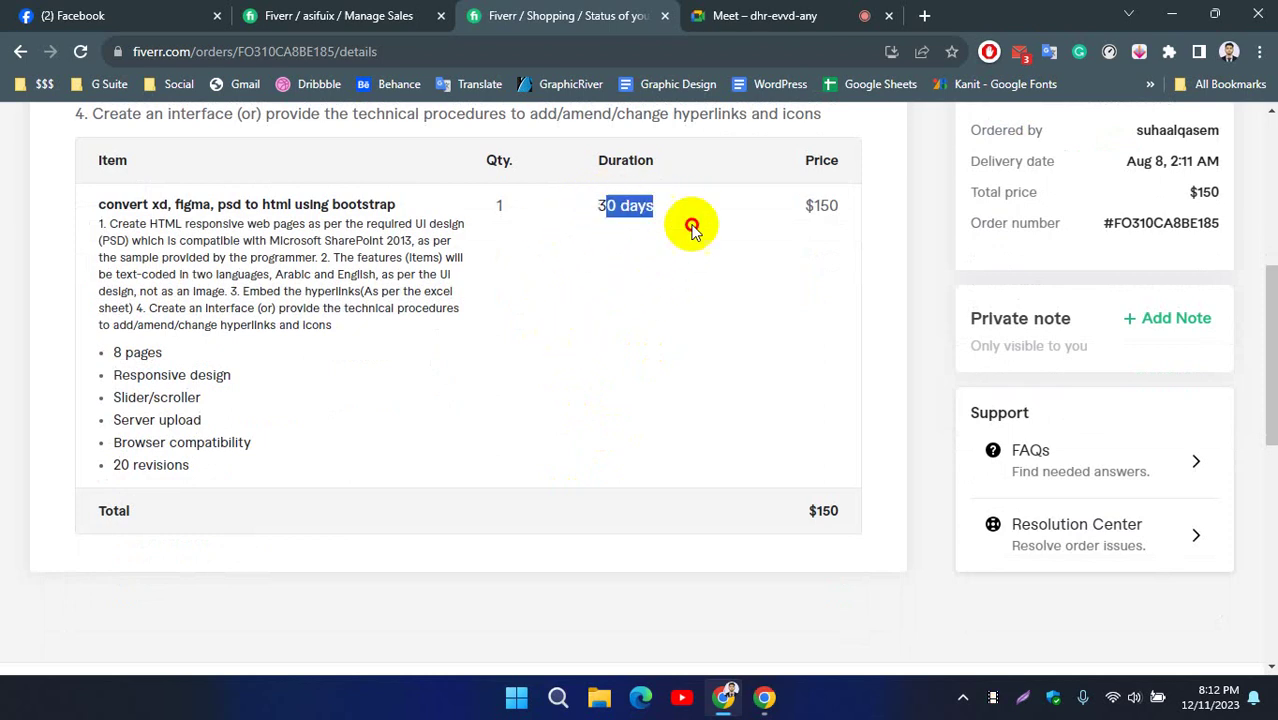
click(621, 311)
scroll(678, 320, up, 2)
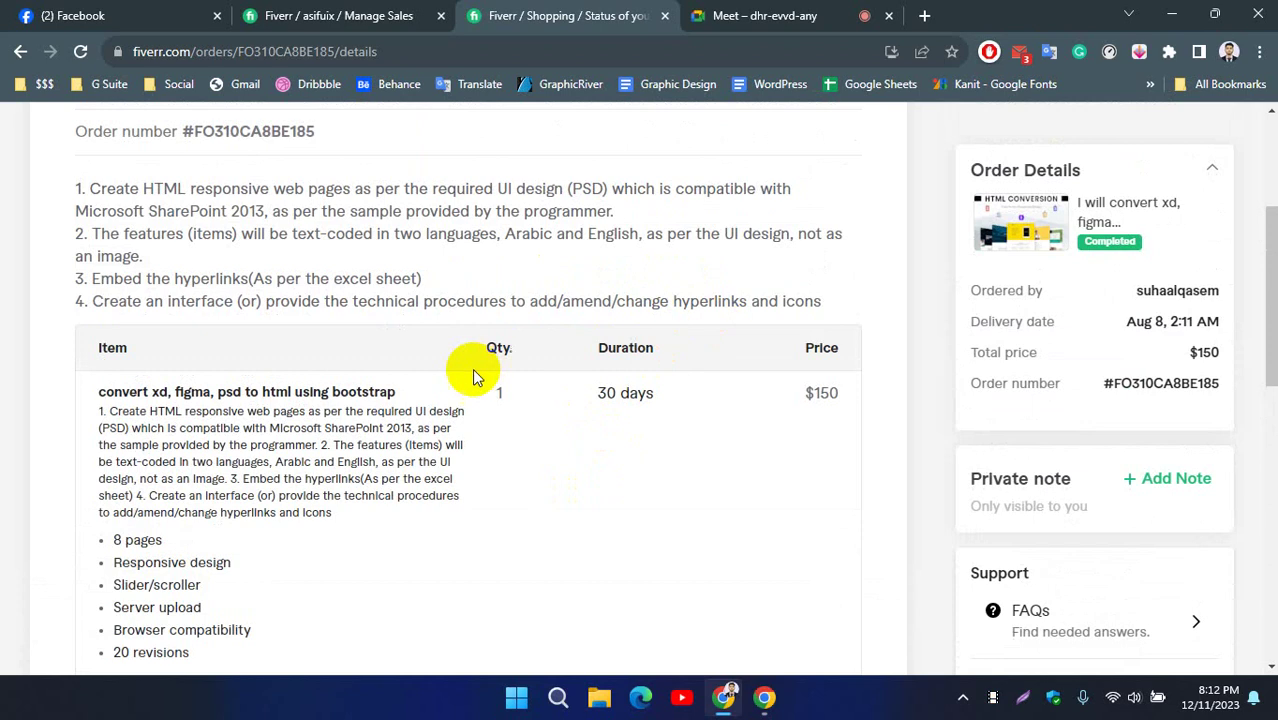
drag(598, 393, 673, 394)
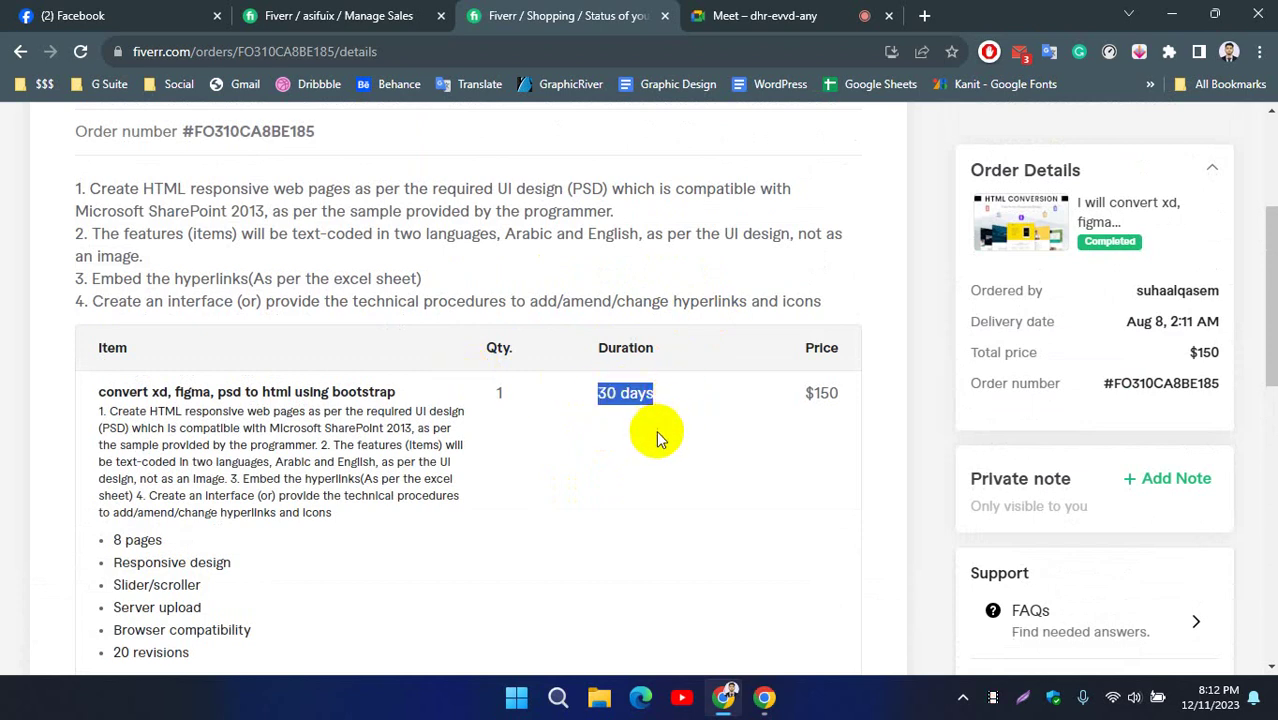
click(658, 432)
Look over the order's Details page once more, from the order title down to the item table's total.
scroll(690, 380, down, 1)
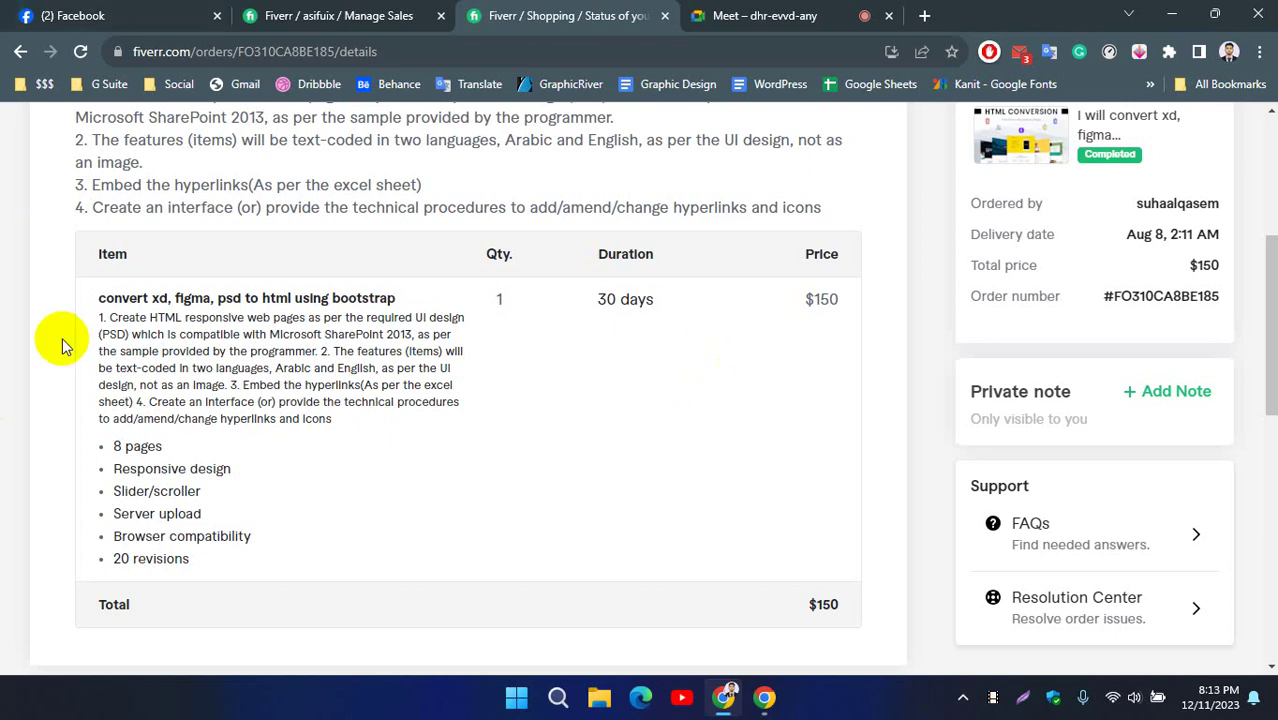
scroll(50, 340, up, 3)
scroll(41, 352, up, 1)
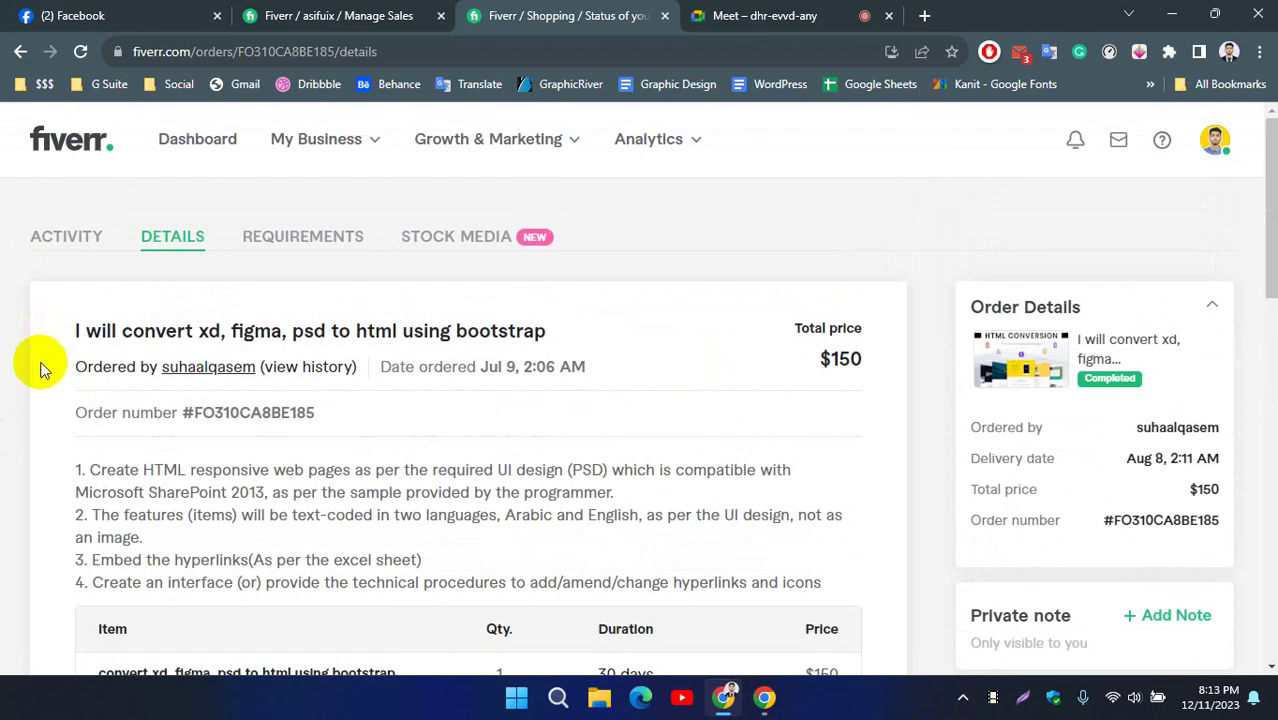
scroll(725, 343, down, 5)
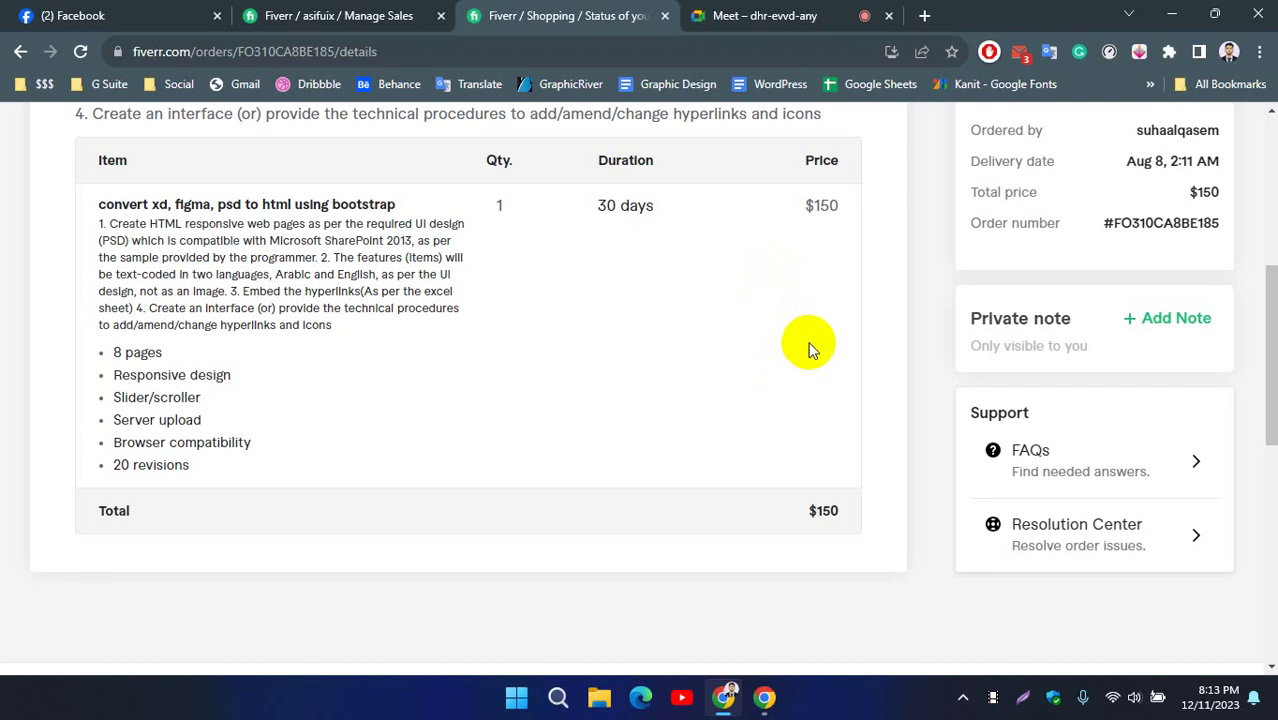
Open the order's Requirements page and skim the seller's questions and the buyer's submitted answers.
scroll(808, 343, up, 2)
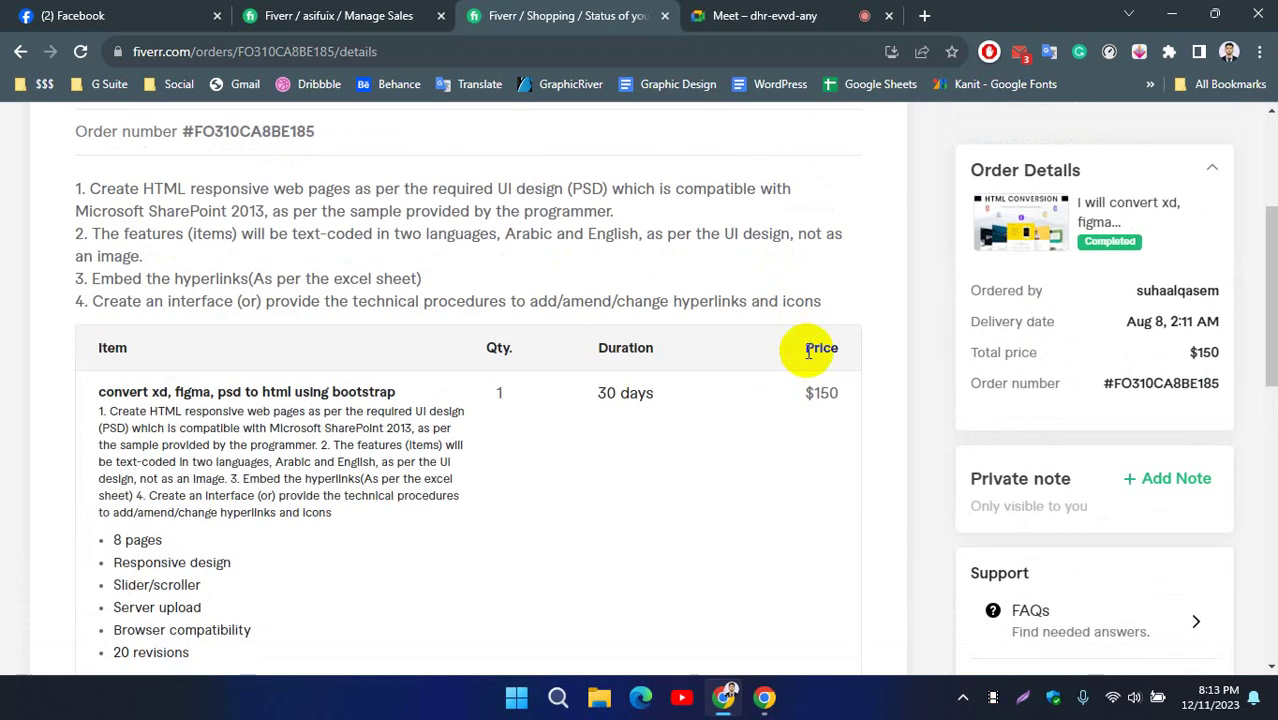
scroll(808, 343, up, 3)
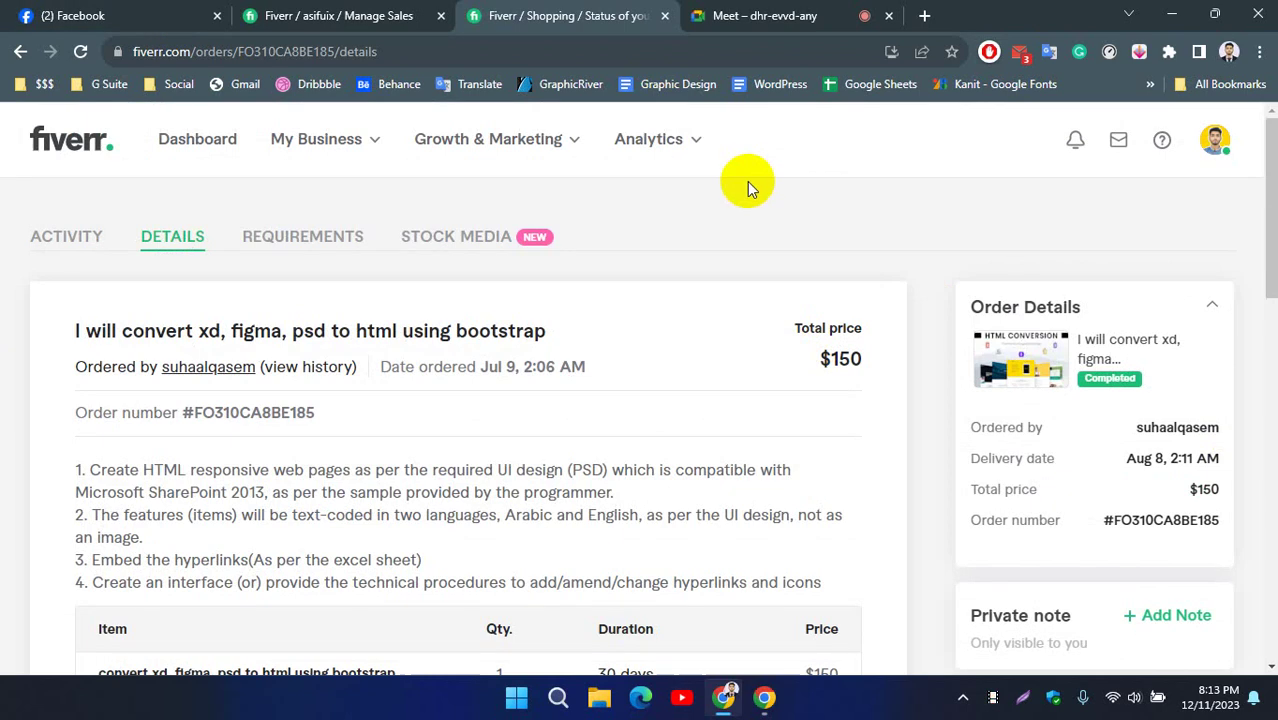
click(332, 242)
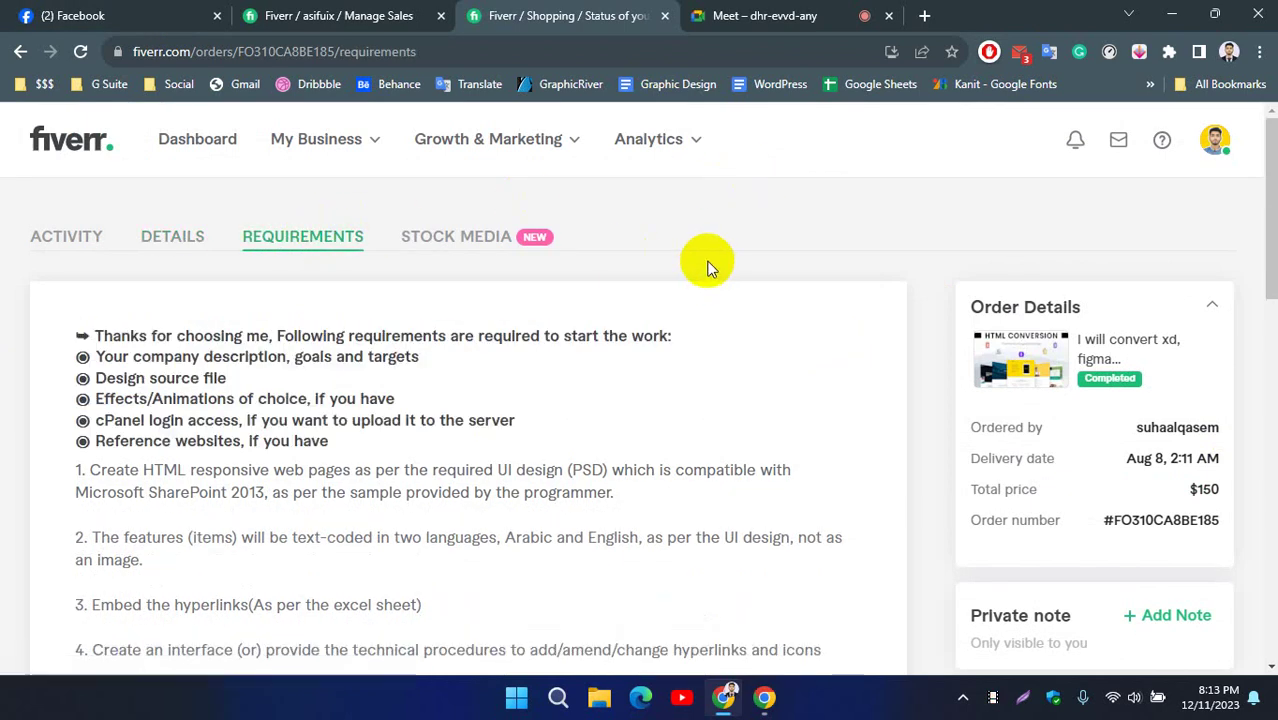
scroll(500, 460, down, 2)
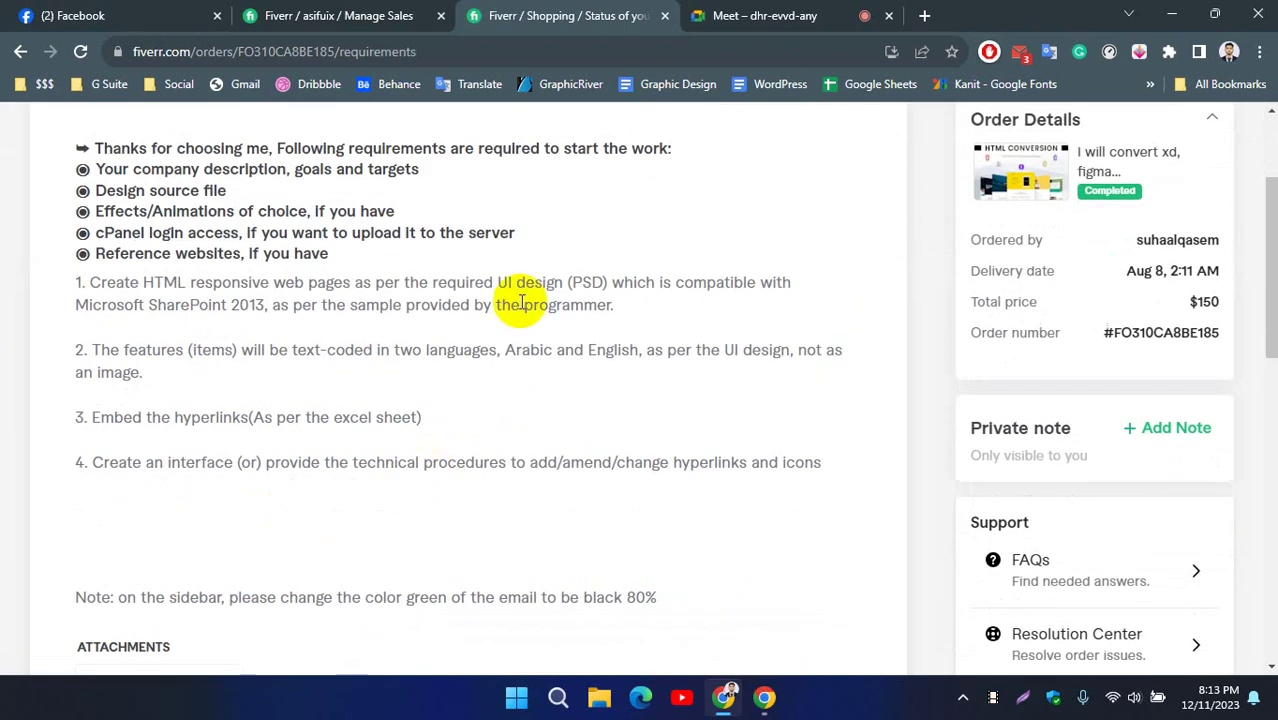
scroll(294, 456, down, 2)
scroll(294, 456, up, 4)
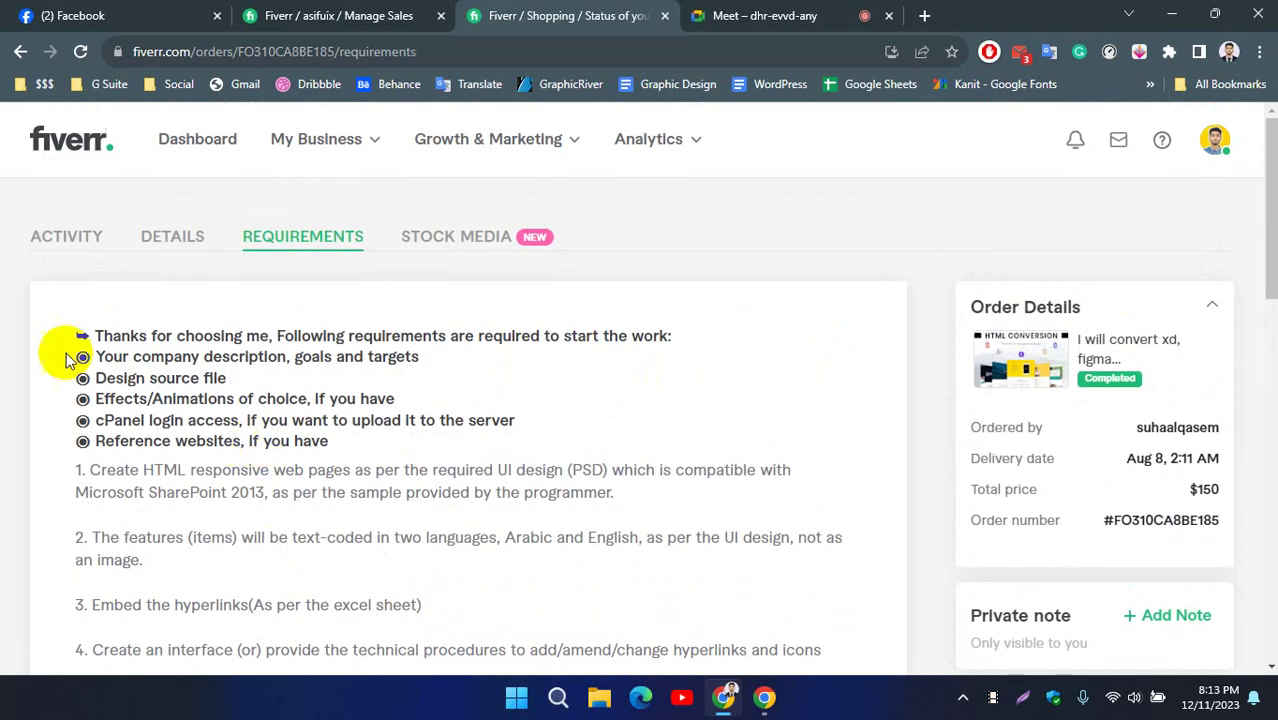
Point out the full list of requirements needed to start the work by selecting its text twice, leaving nothing selected.
drag(77, 331, 419, 419)
click(345, 450)
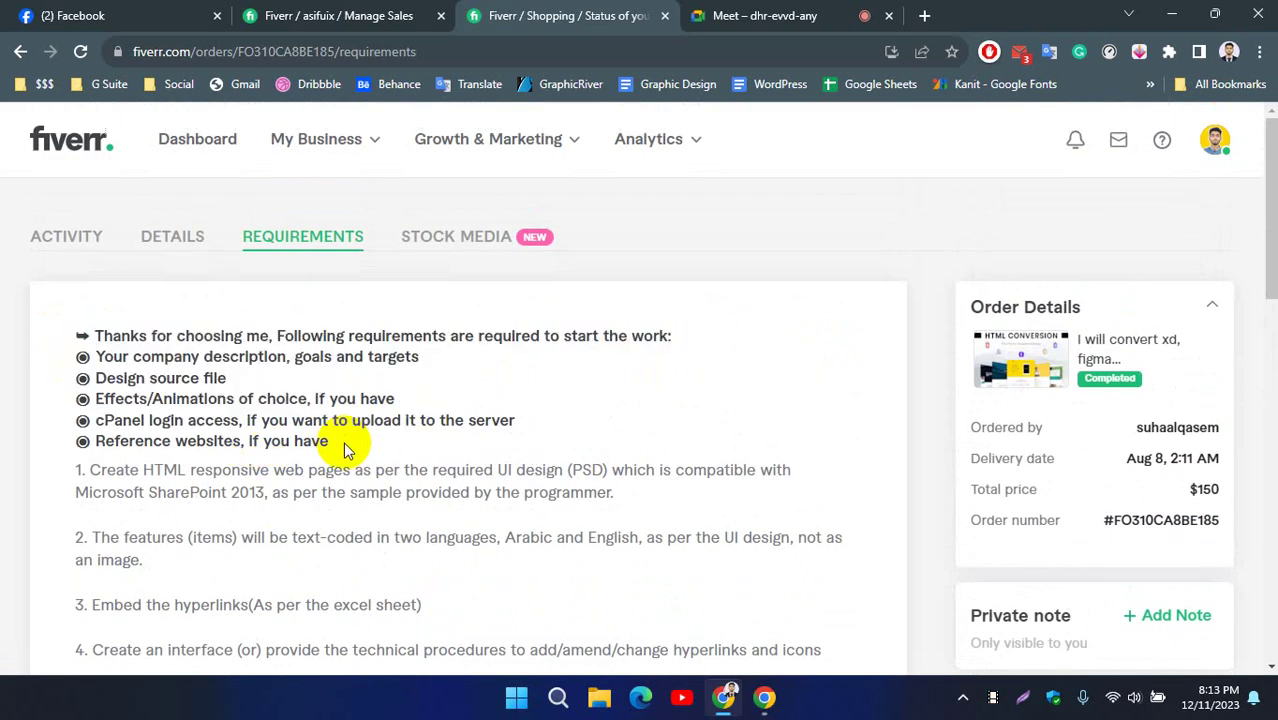
drag(345, 450, 80, 331)
click(160, 331)
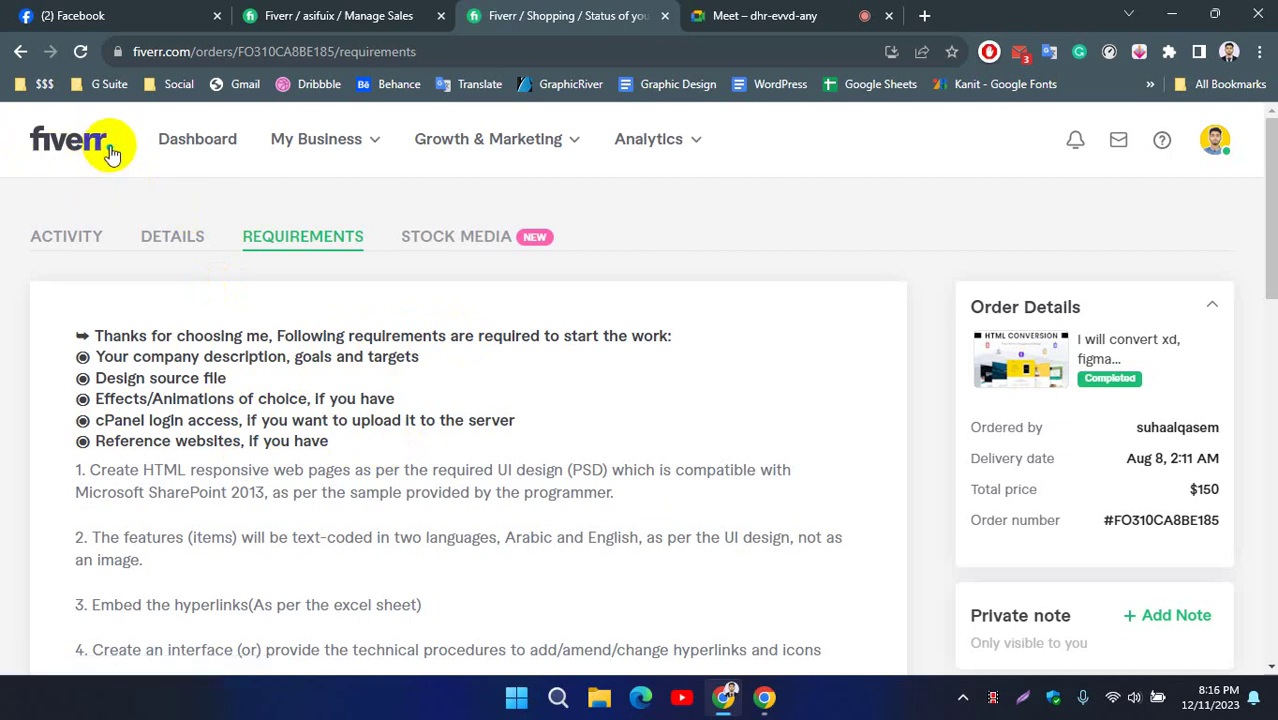
Look through the rest of the Requirements page, past the attachments to the footer links, and return to its beginning.
scroll(948, 412, down, 3)
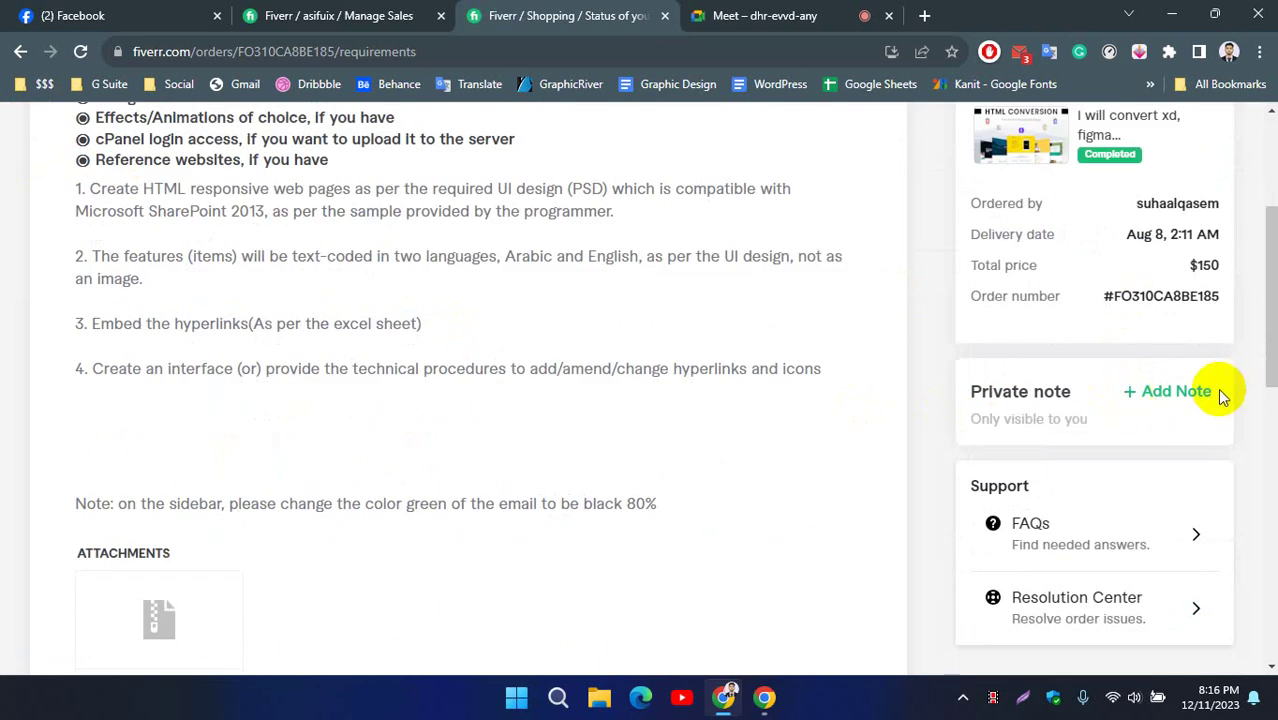
scroll(445, 475, down, 5)
scroll(445, 475, down, 4)
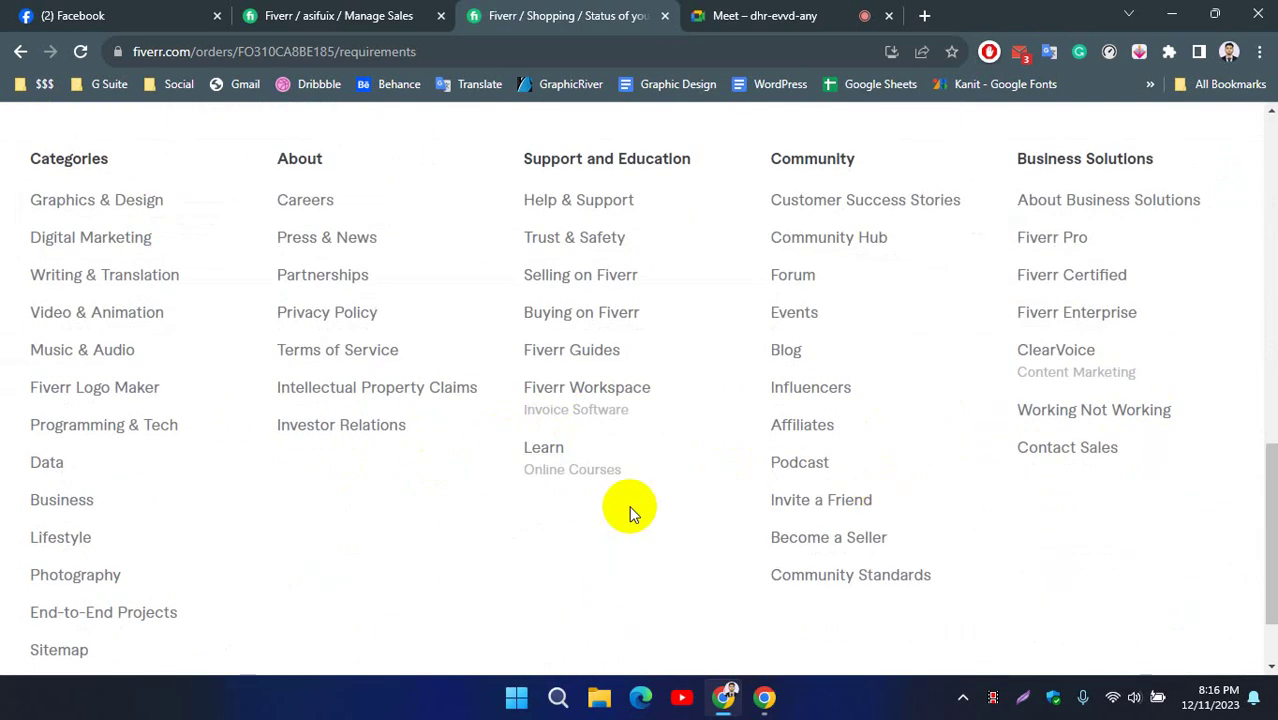
scroll(600, 537, up, 15)
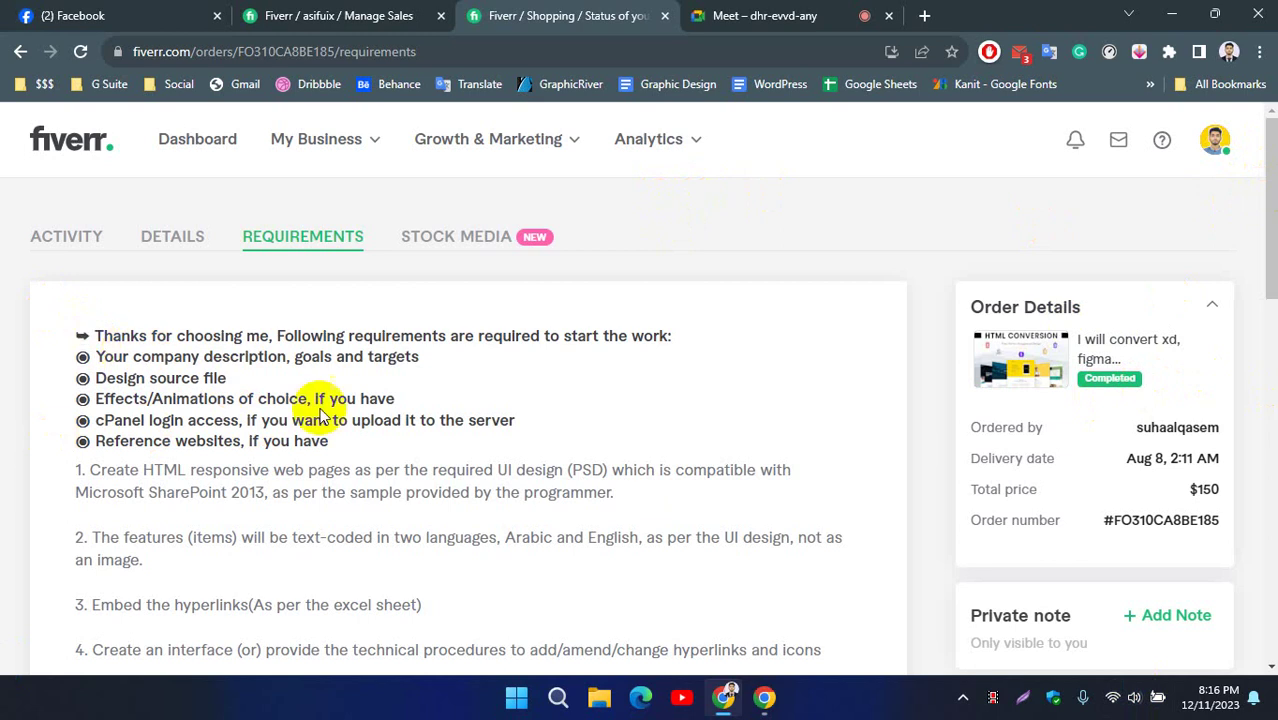
Emphasize the introductory line thanking the buyer and asking for the requirements by repeatedly selecting it, ending with nothing selected.
drag(326, 441, 686, 340)
click(41, 355)
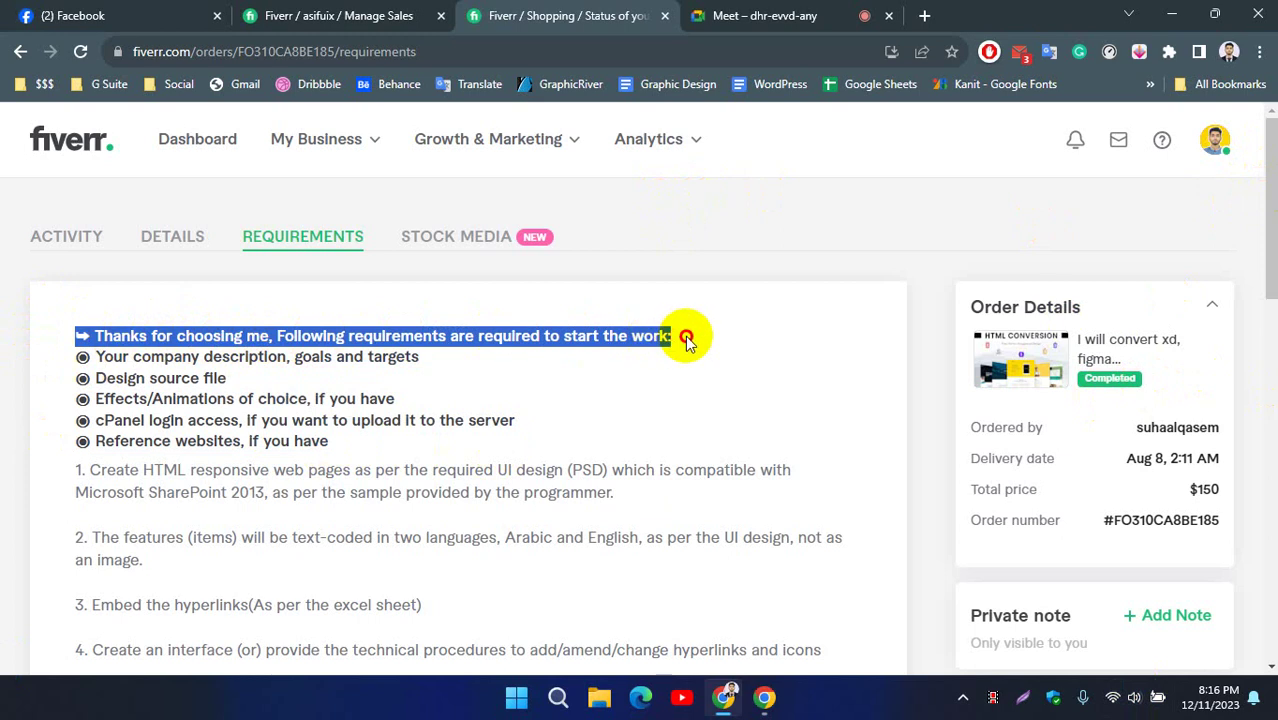
click(505, 301)
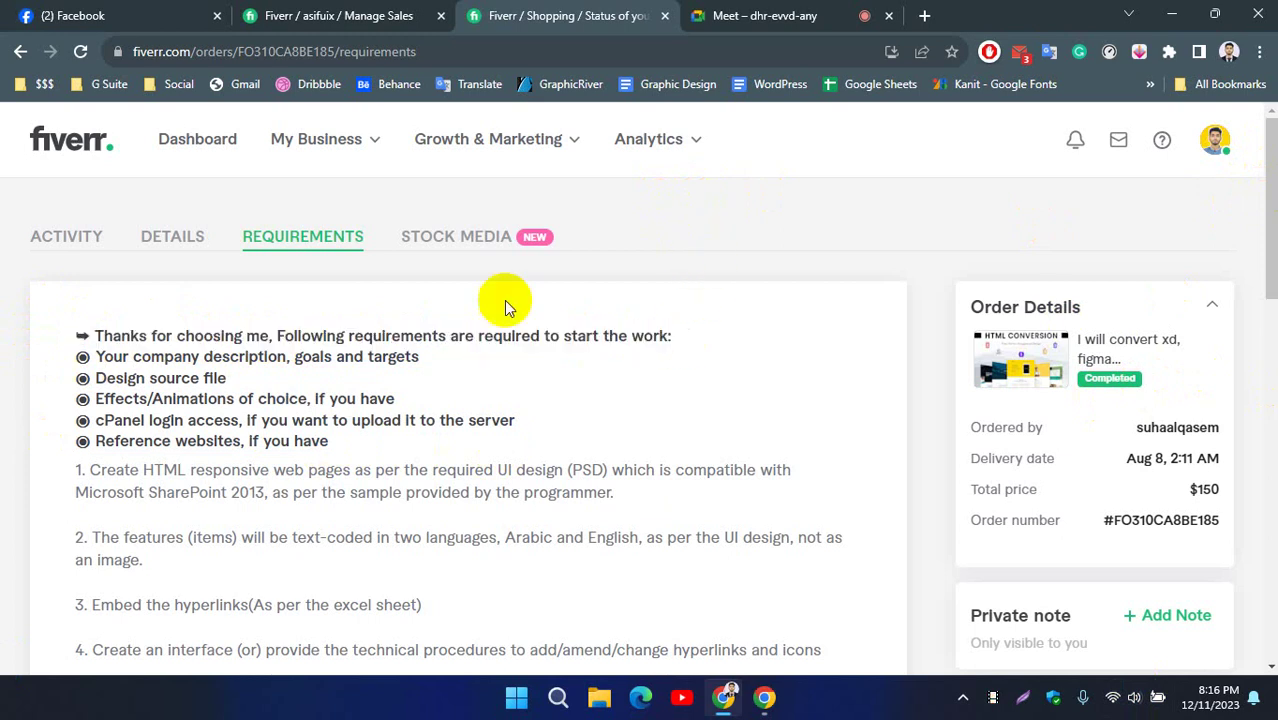
drag(99, 333, 242, 335)
click(106, 335)
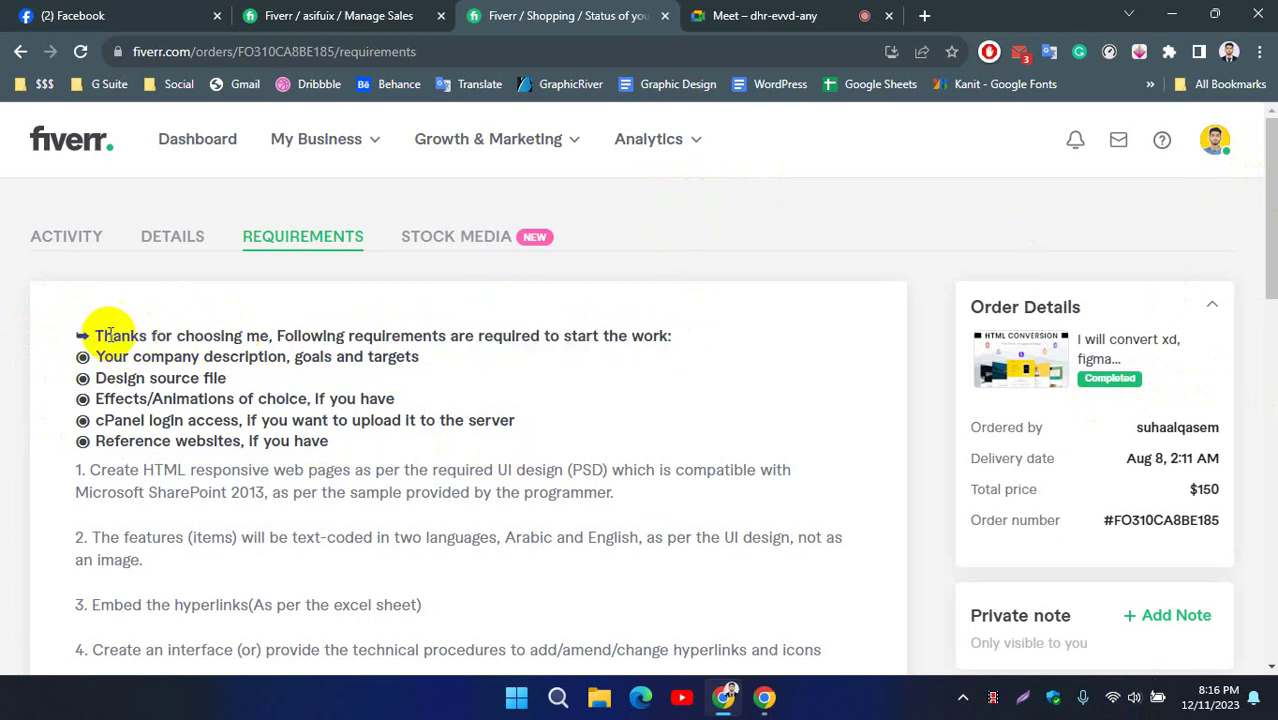
drag(80, 335, 708, 330)
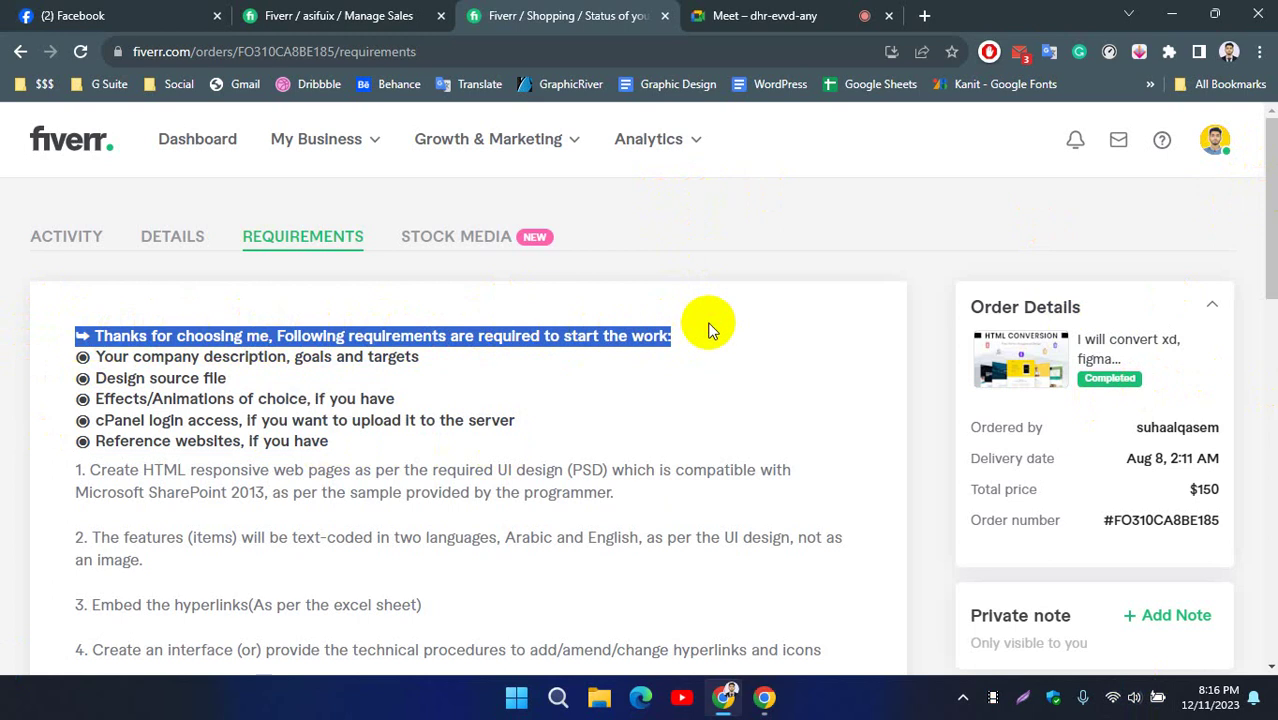
click(748, 242)
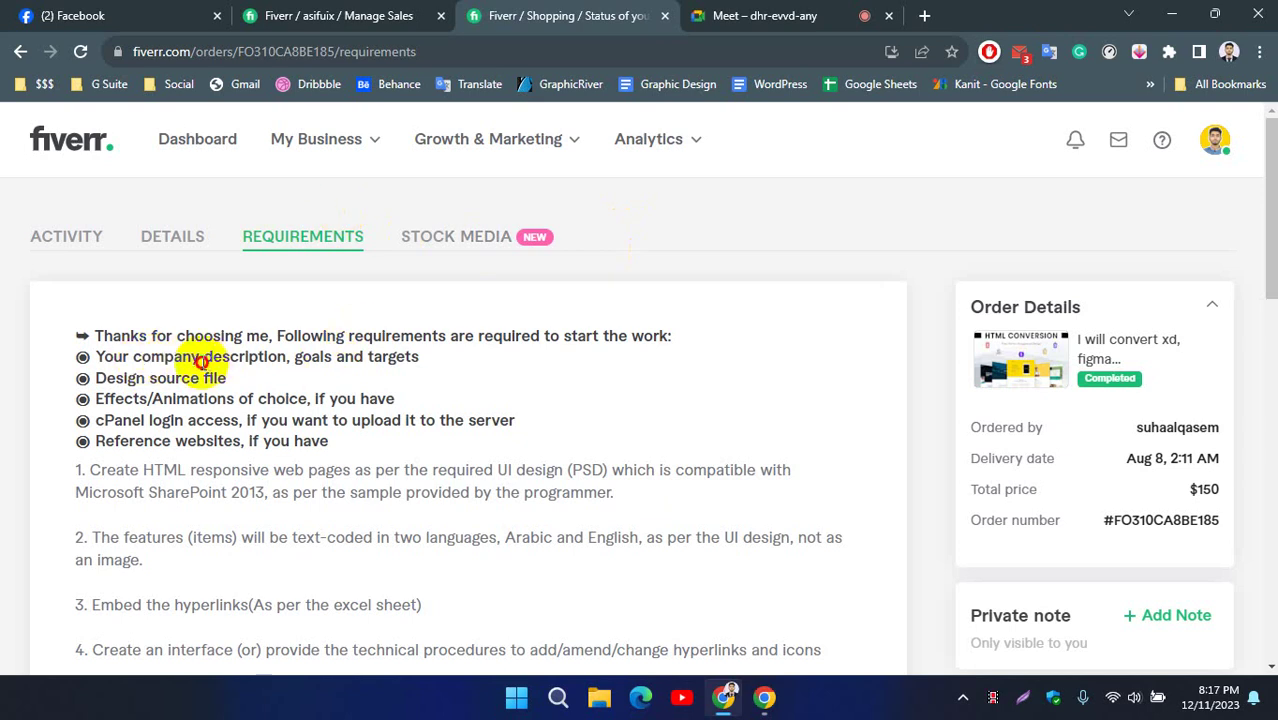
Highlight the words "description", "goals" and "targets" in the company requirement one after another.
drag(203, 360, 285, 358)
click(243, 362)
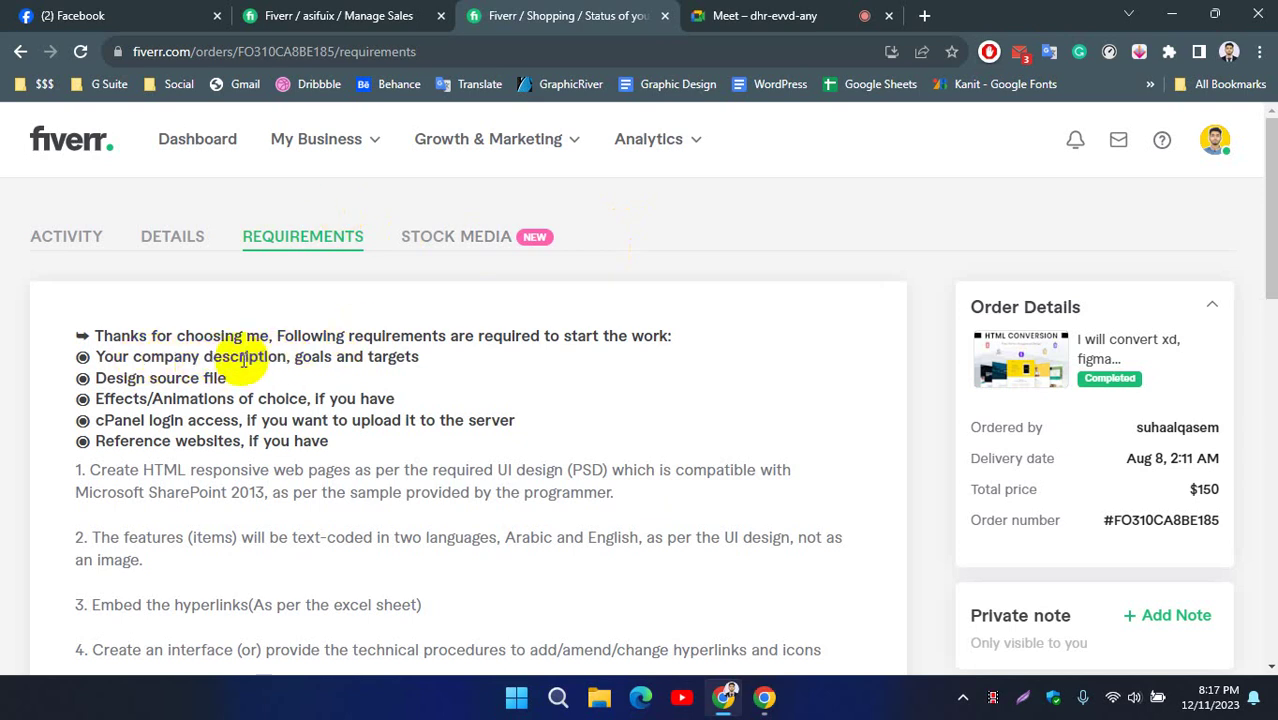
drag(208, 357, 285, 357)
click(260, 338)
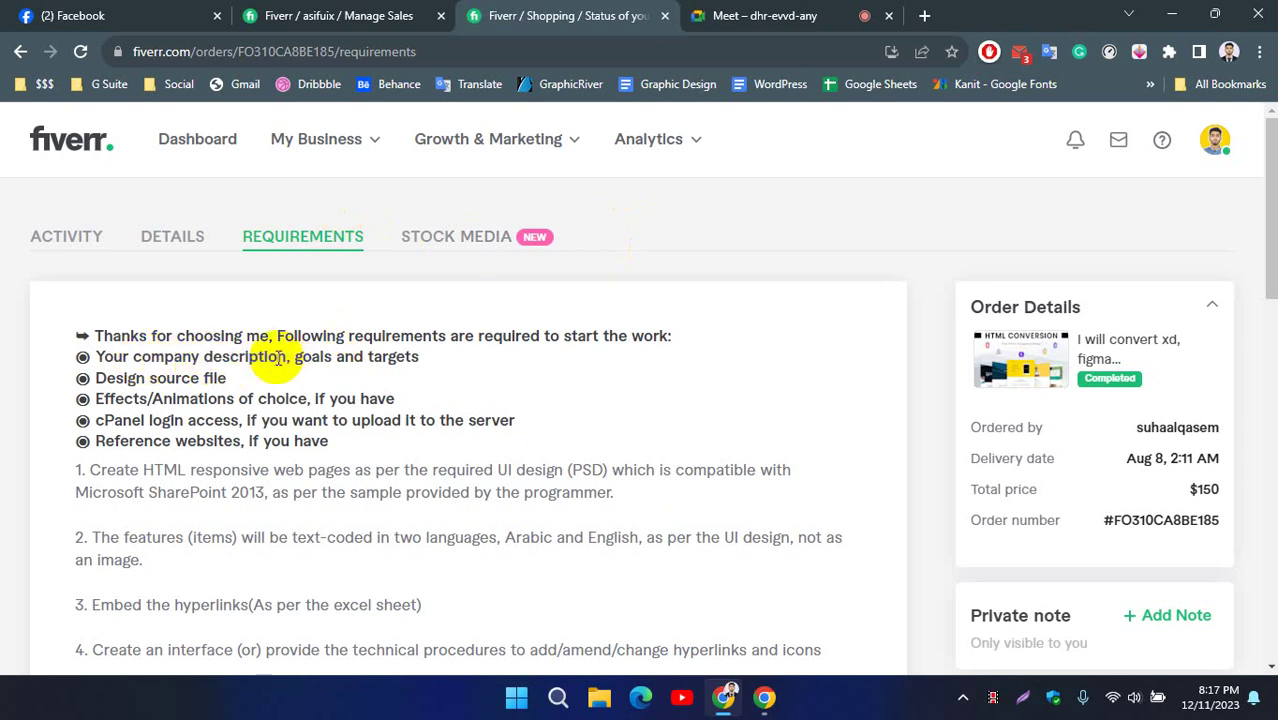
drag(208, 357, 337, 356)
click(283, 345)
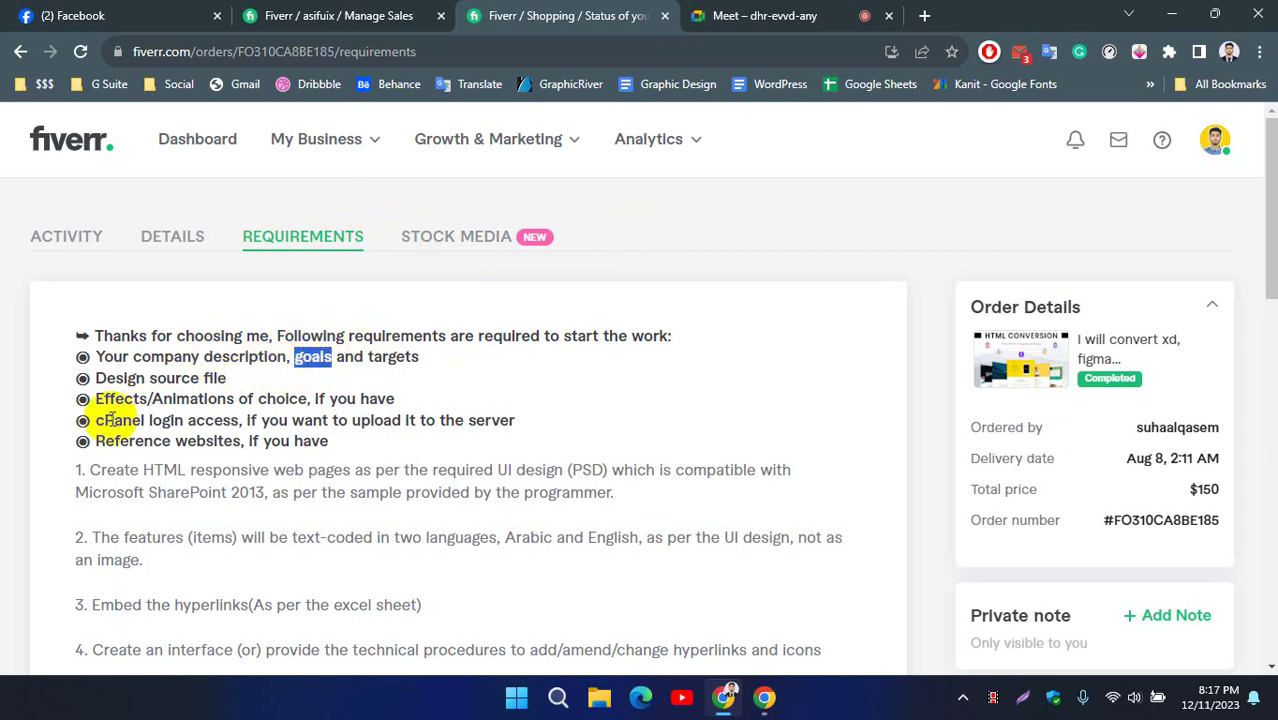
click(296, 424)
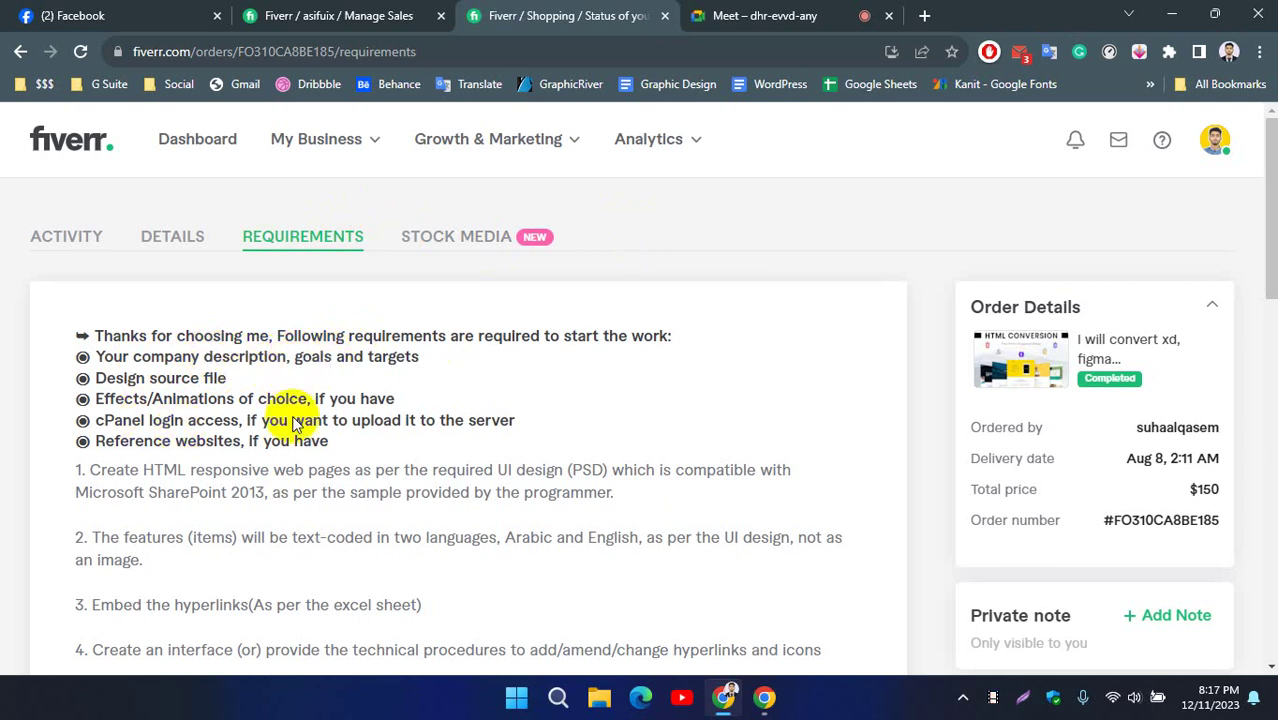
drag(368, 356, 422, 358)
click(385, 350)
click(365, 357)
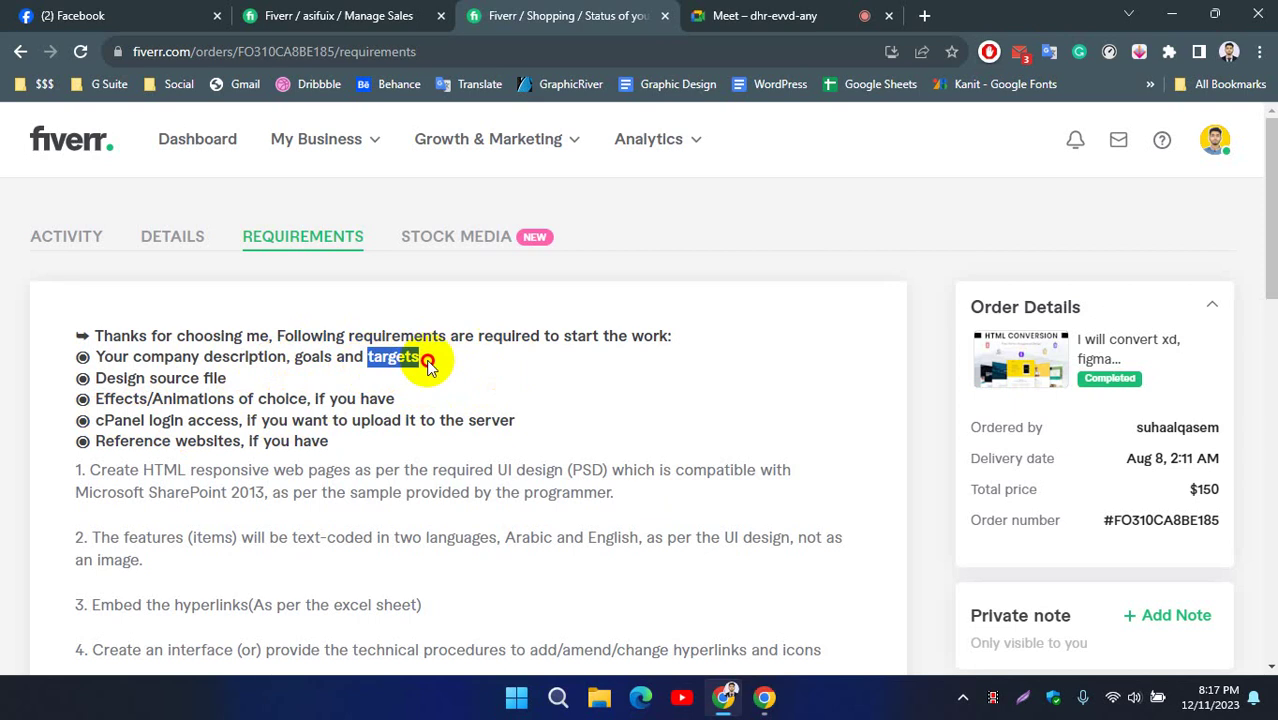
Point out the "Design source file" requirement by selecting it, and skim the buyer's answers below the list.
click(234, 374)
drag(99, 380, 240, 376)
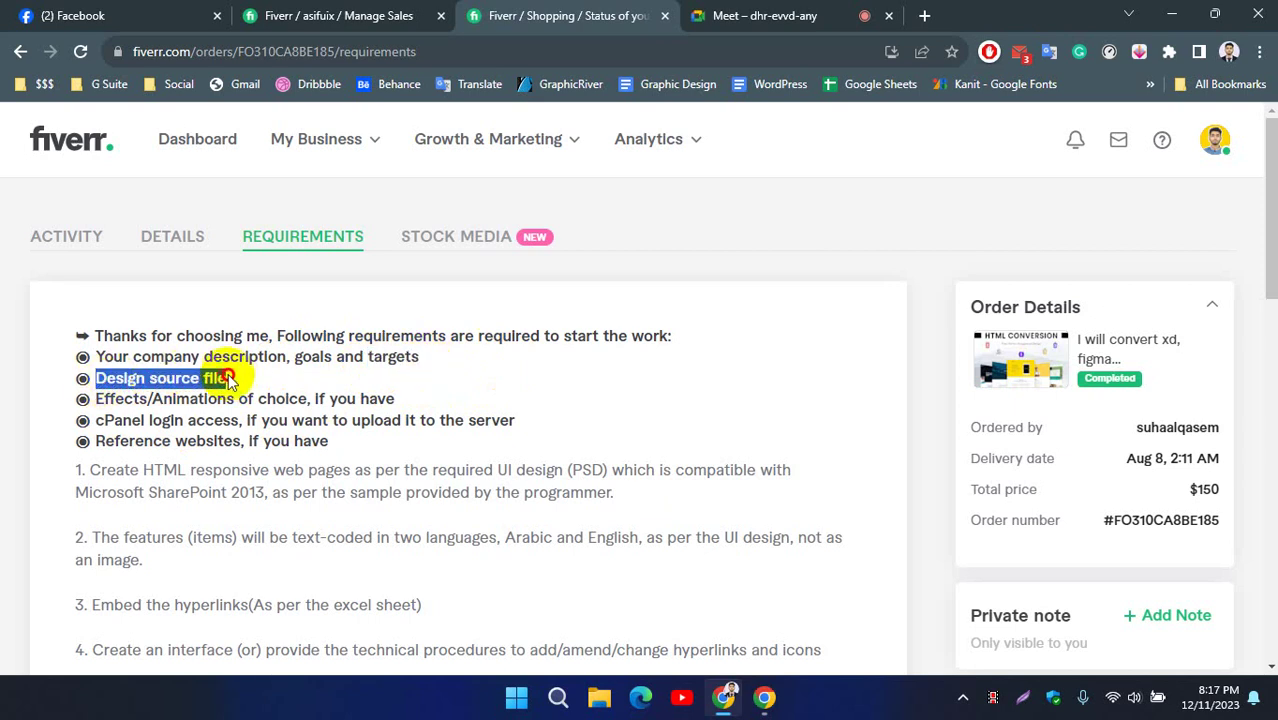
click(220, 376)
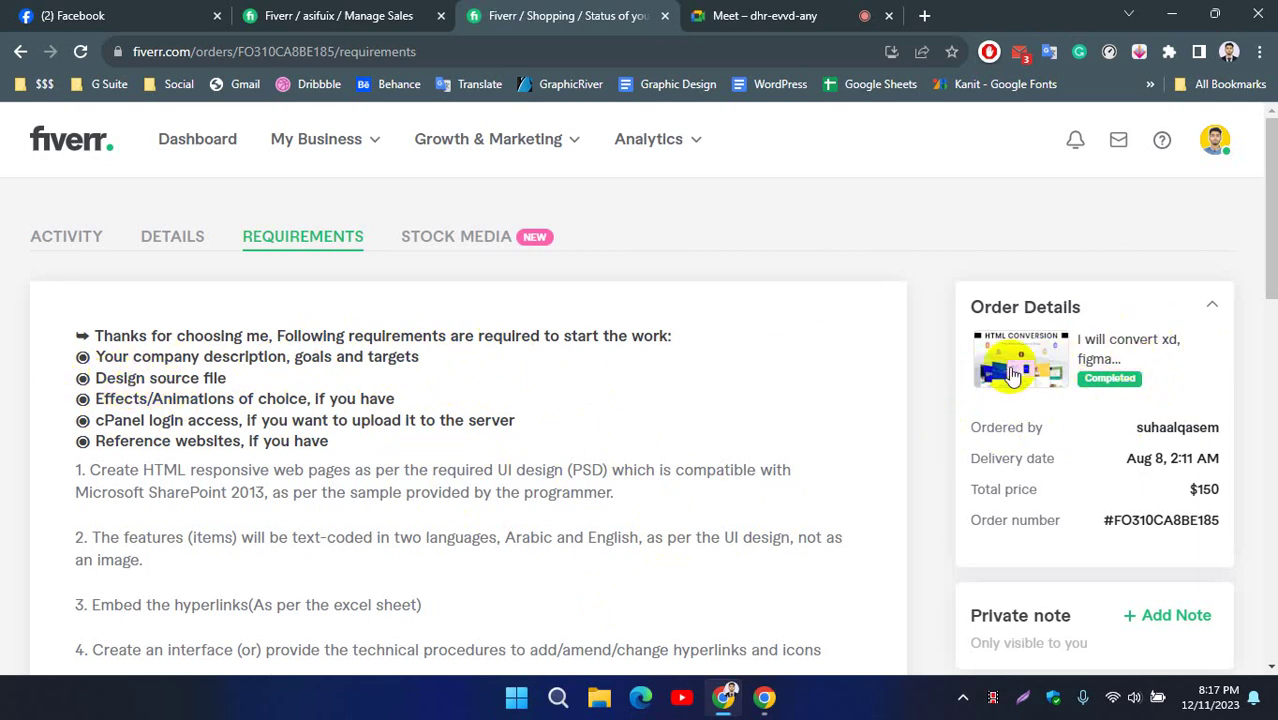
drag(95, 380, 237, 379)
click(241, 380)
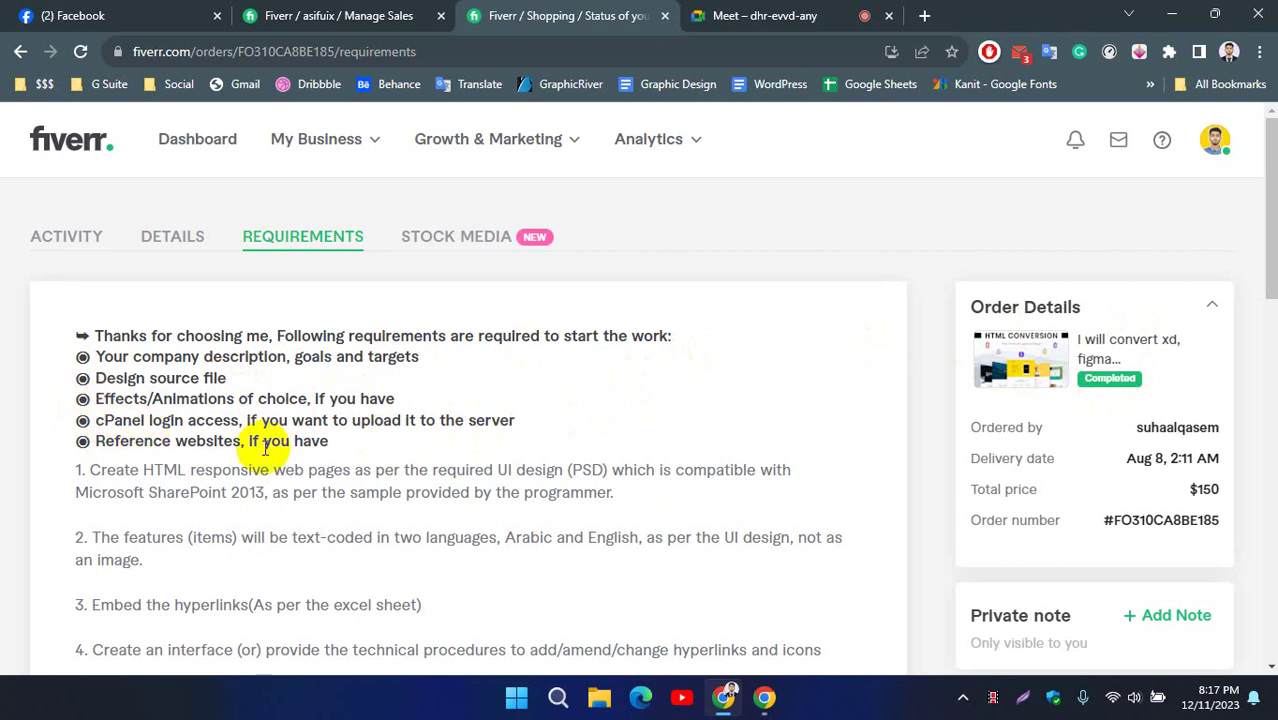
scroll(265, 425, down, 1)
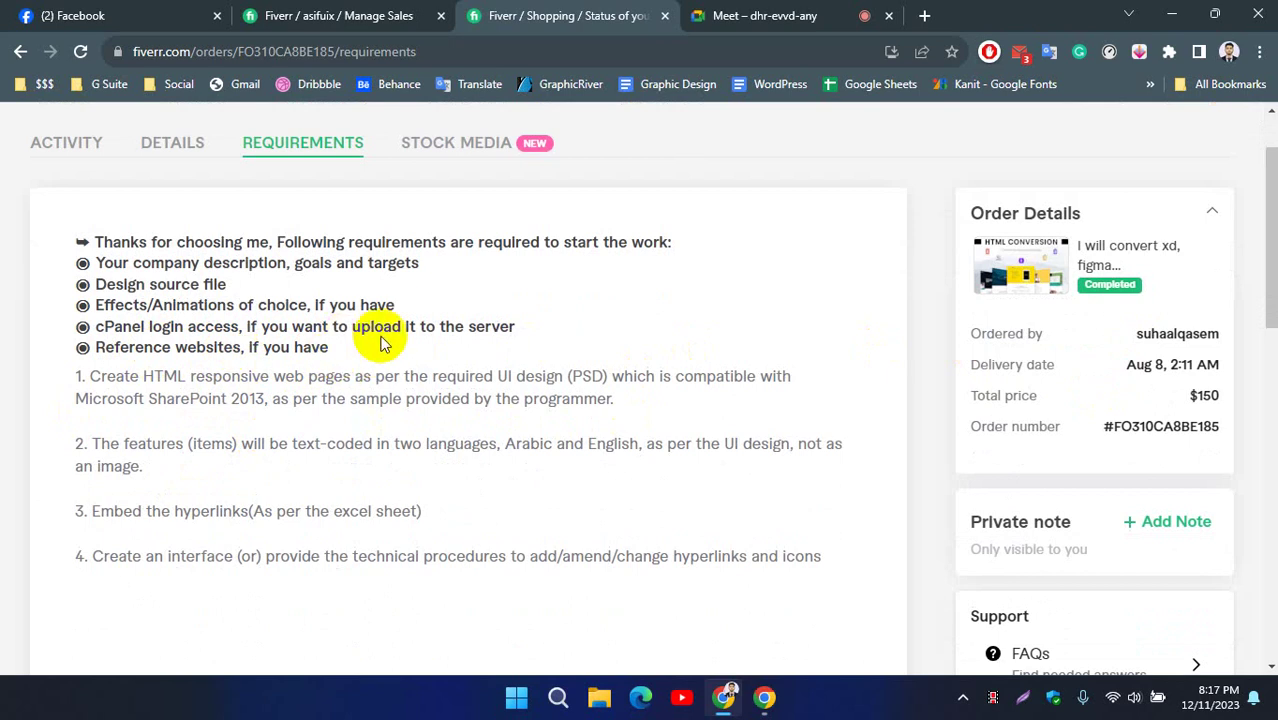
scroll(314, 371, down, 3)
scroll(271, 391, up, 4)
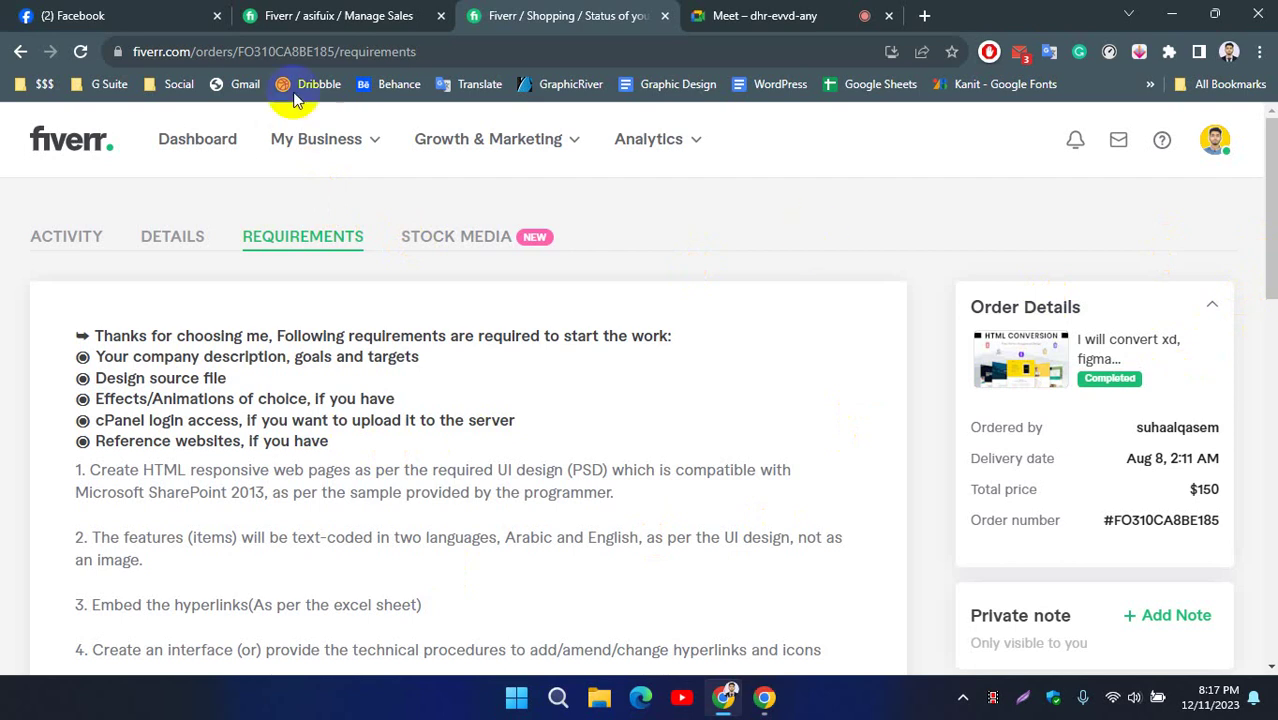
From the completed orders, open the $15 order due Mar 24, 2022 in a new browser tab and close the previous order's tab.
click(306, 25)
scroll(479, 365, down, 1)
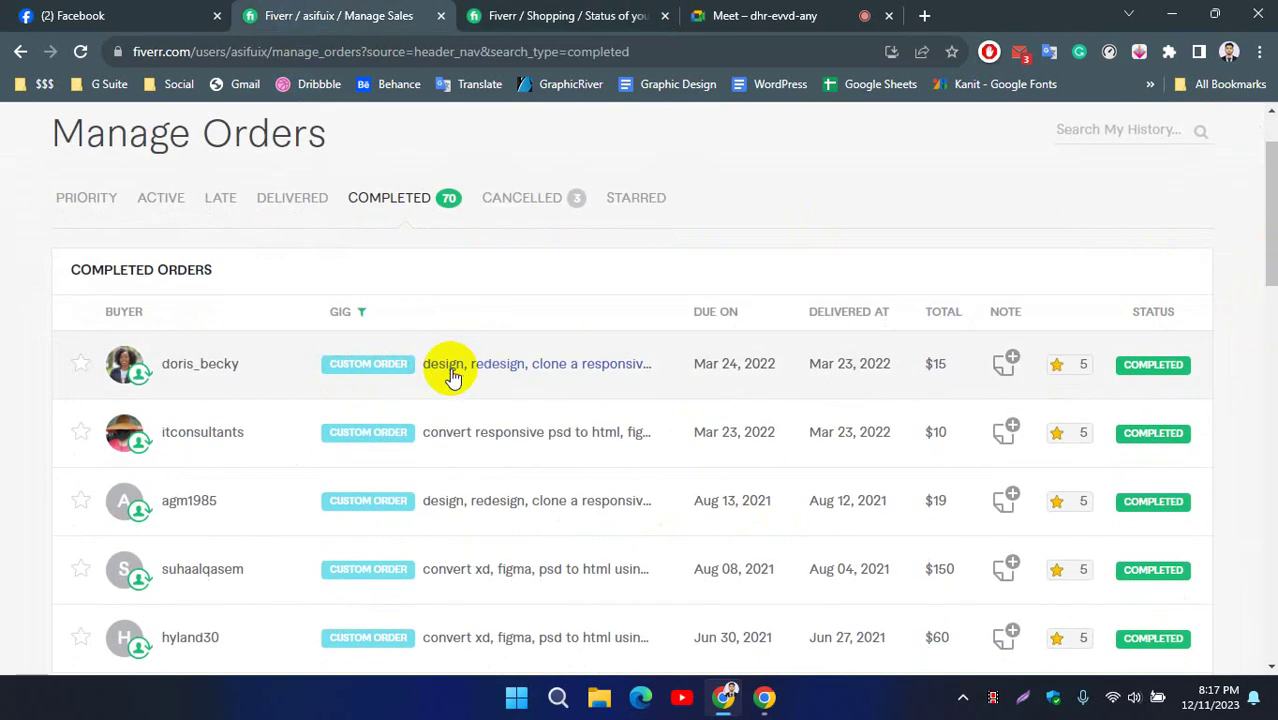
right_click(507, 368)
click(560, 381)
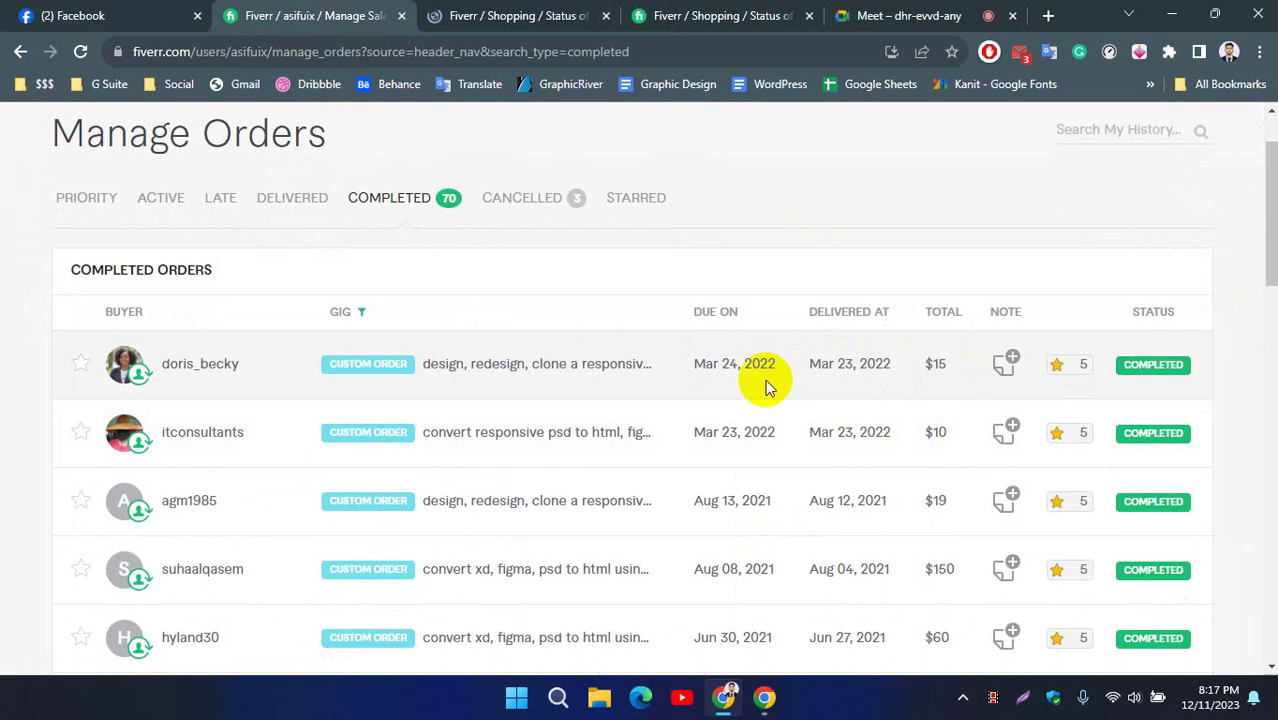
click(530, 15)
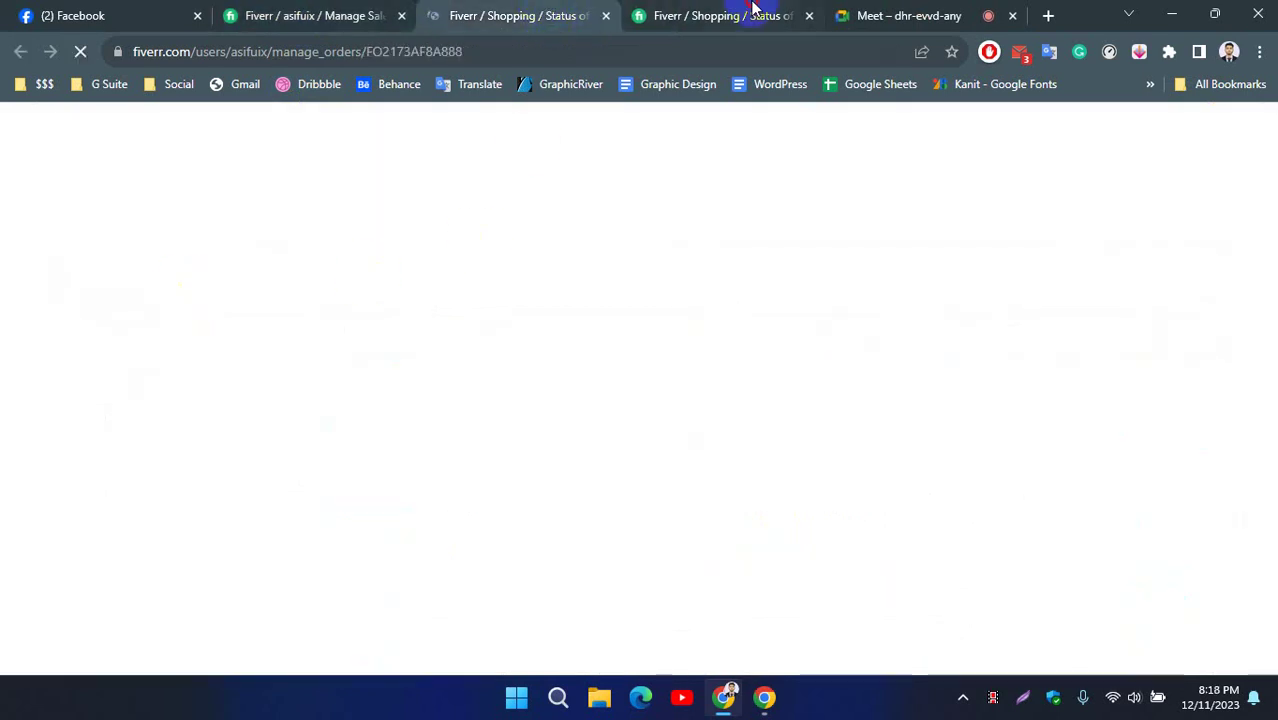
click(750, 15)
click(810, 16)
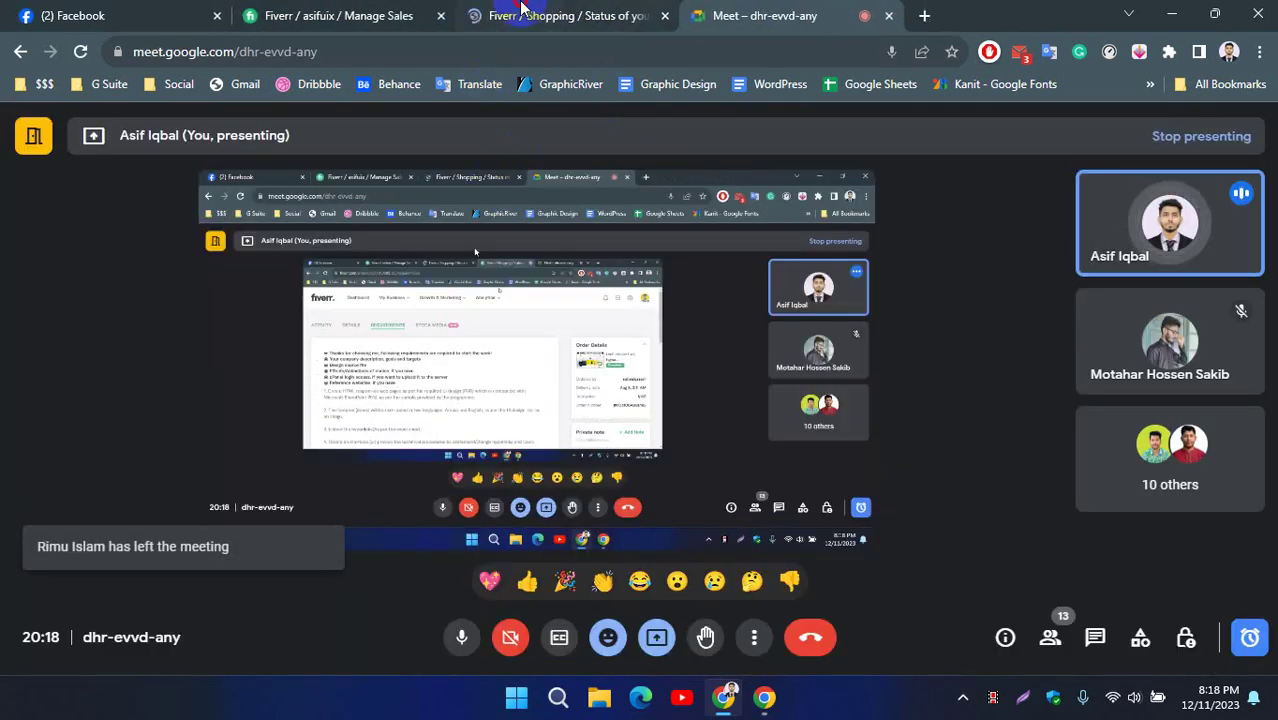
click(565, 15)
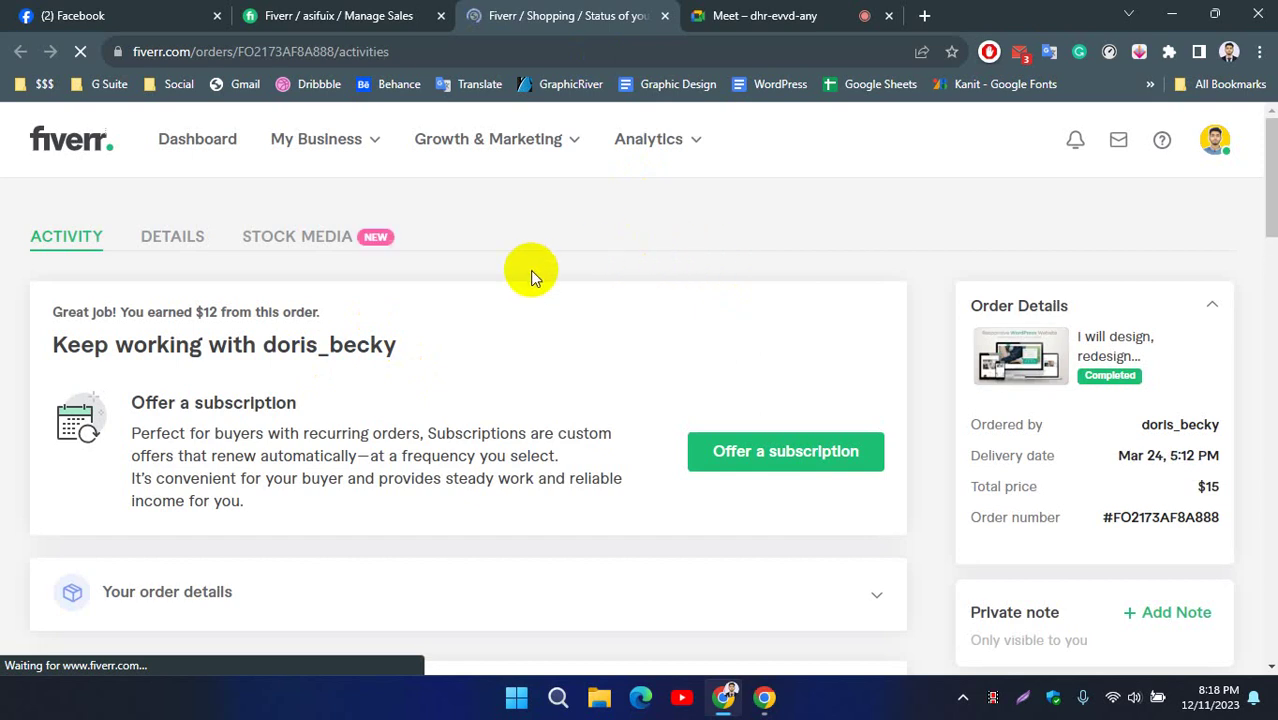
Look over the $15 order's activity timeline, from placement and start to the seller's message and delivery.
scroll(376, 345, down, 5)
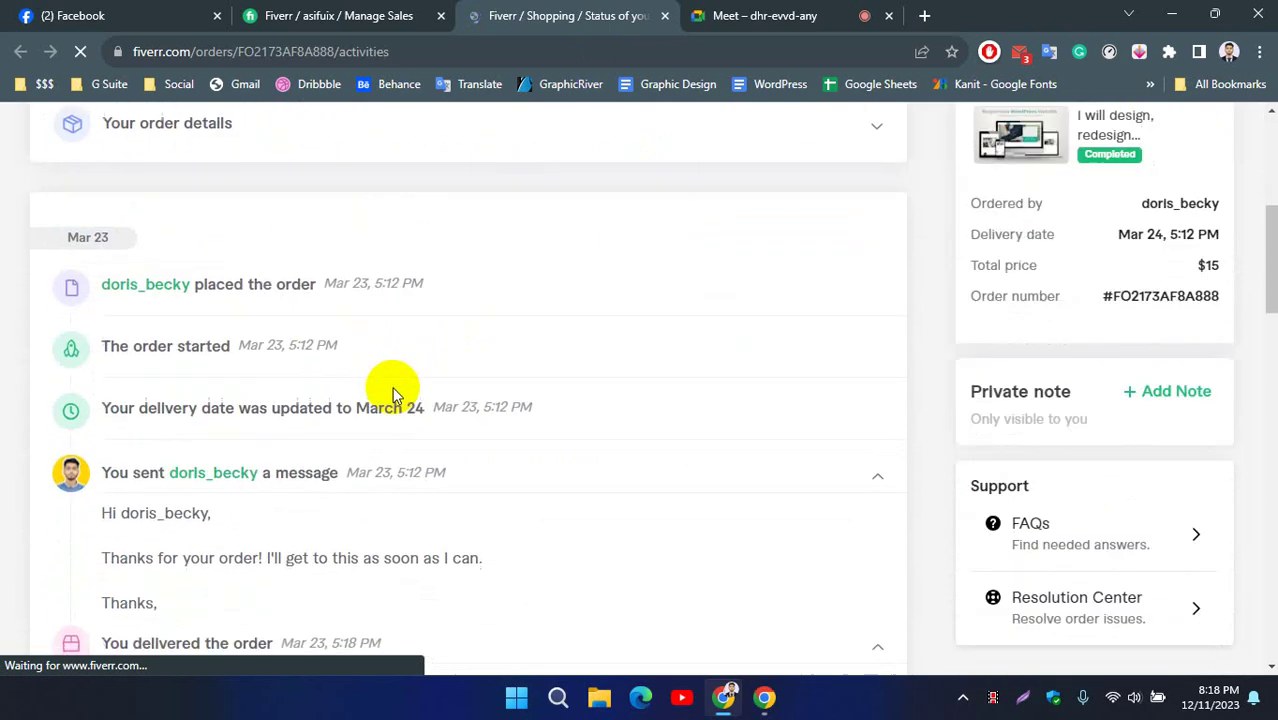
scroll(43, 479, down, 2)
scroll(194, 442, up, 6)
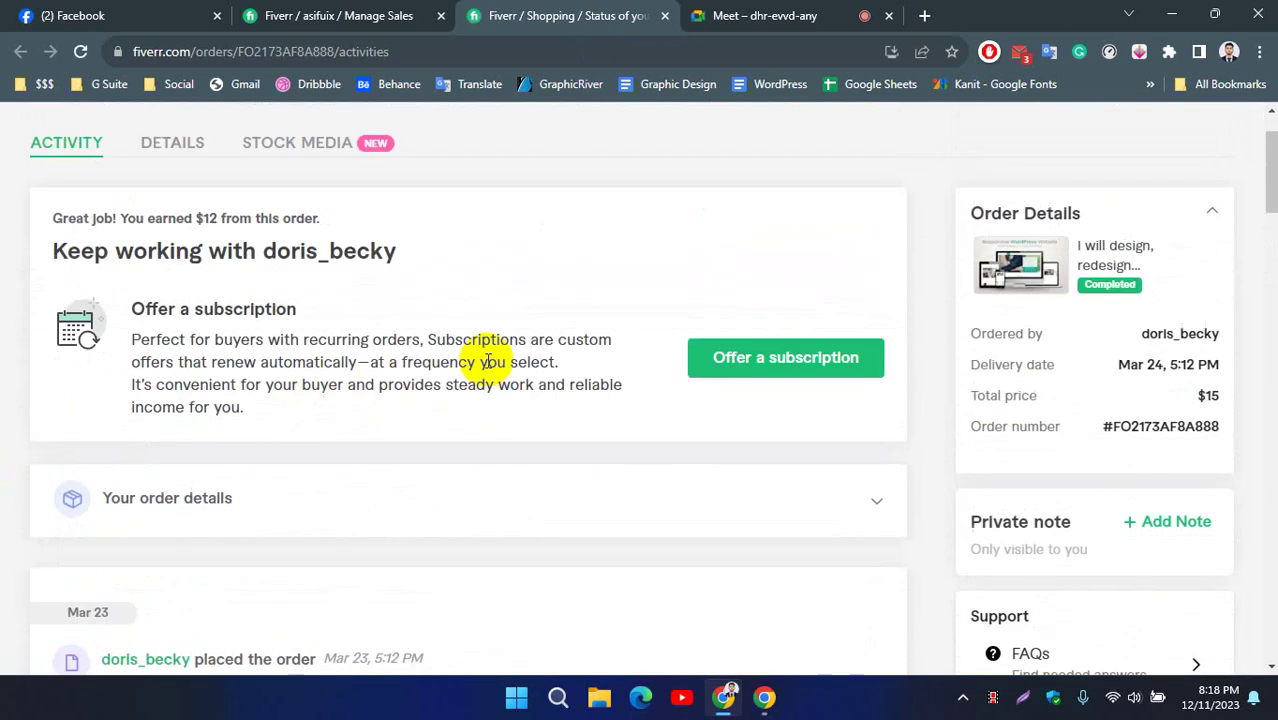
scroll(430, 345, up, 1)
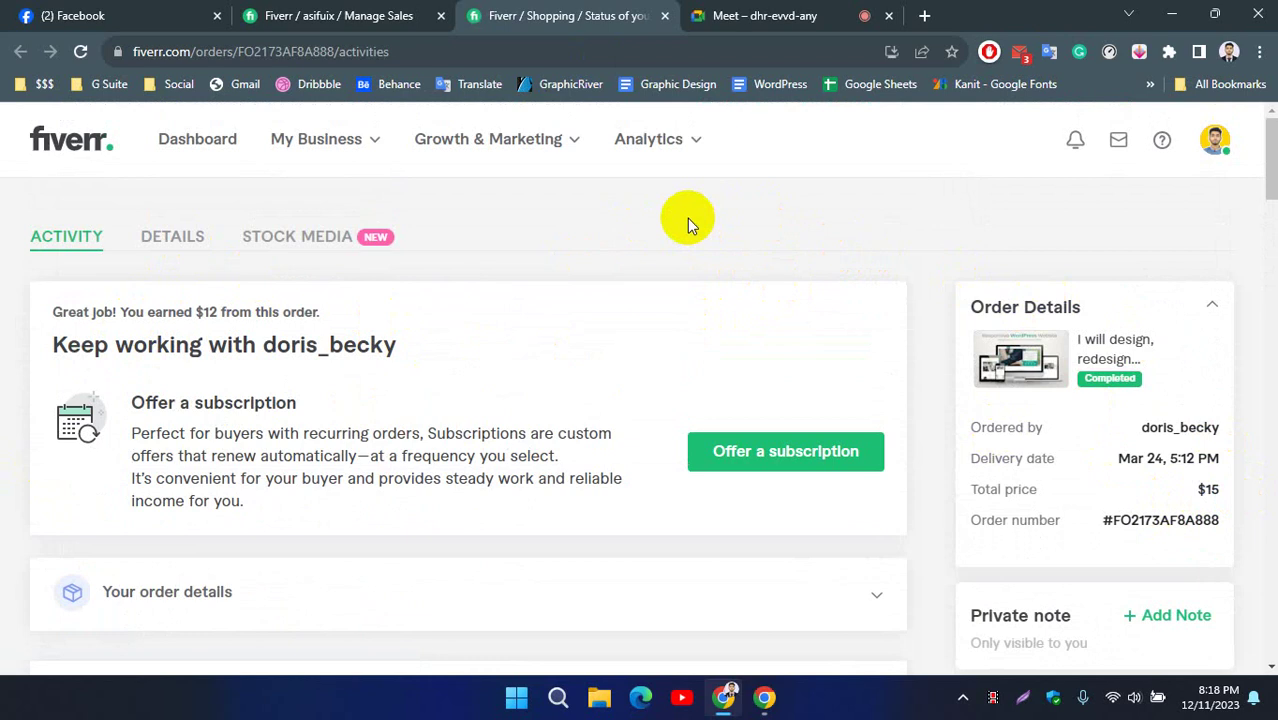
Switch to the Google Meet call to check it and return to the Fiverr order's Activity page.
key(ctrl+Tab)
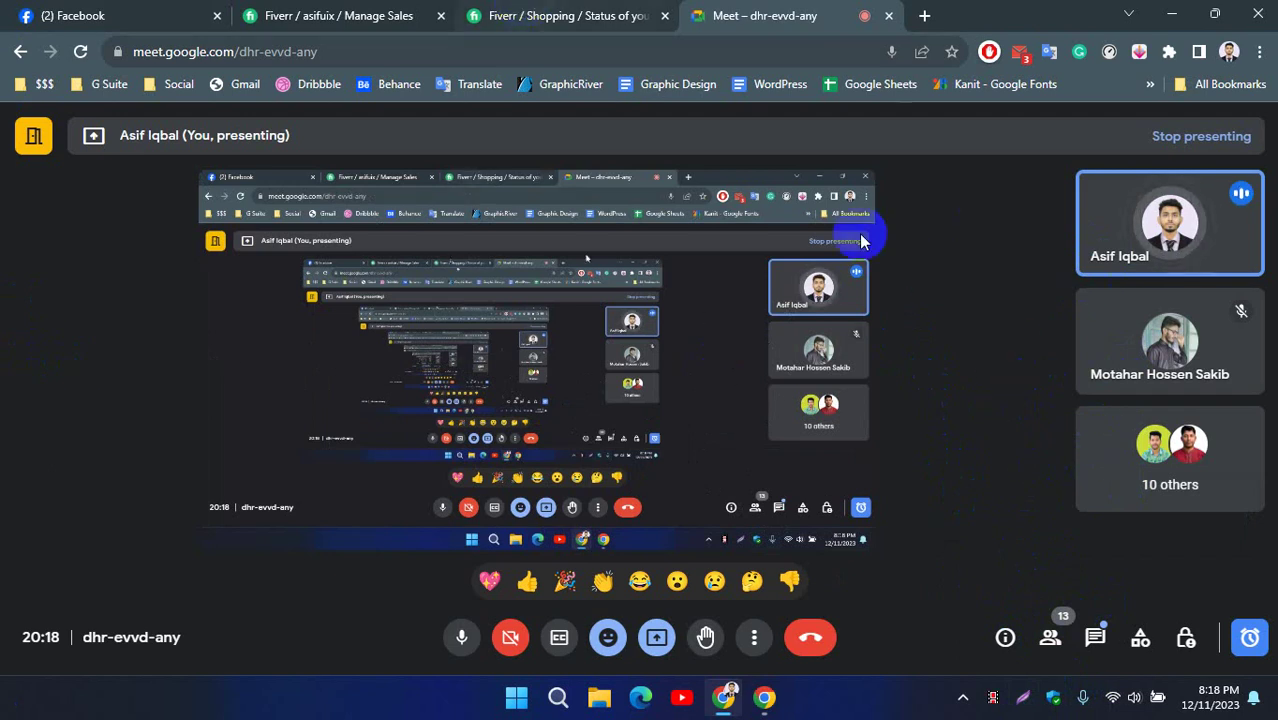
click(530, 15)
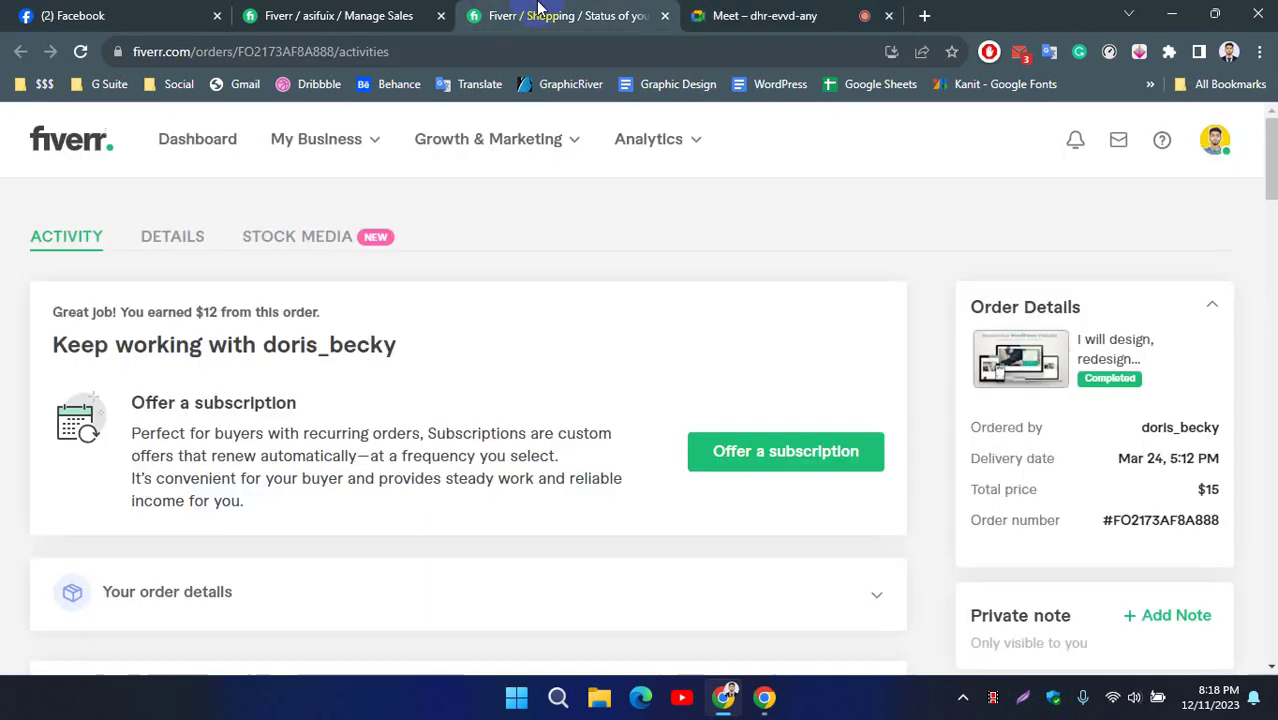
Check the Google Meet call twice, returning to the Fiverr order's Activity page each time.
click(745, 15)
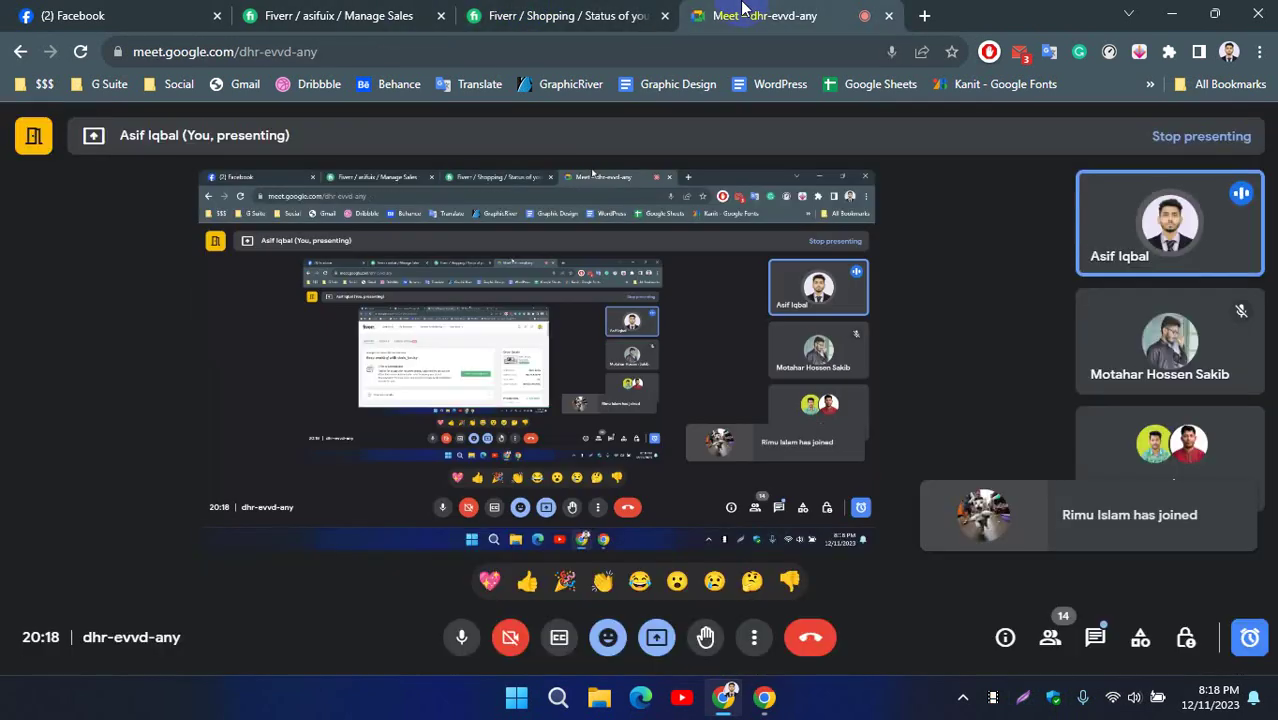
click(645, 14)
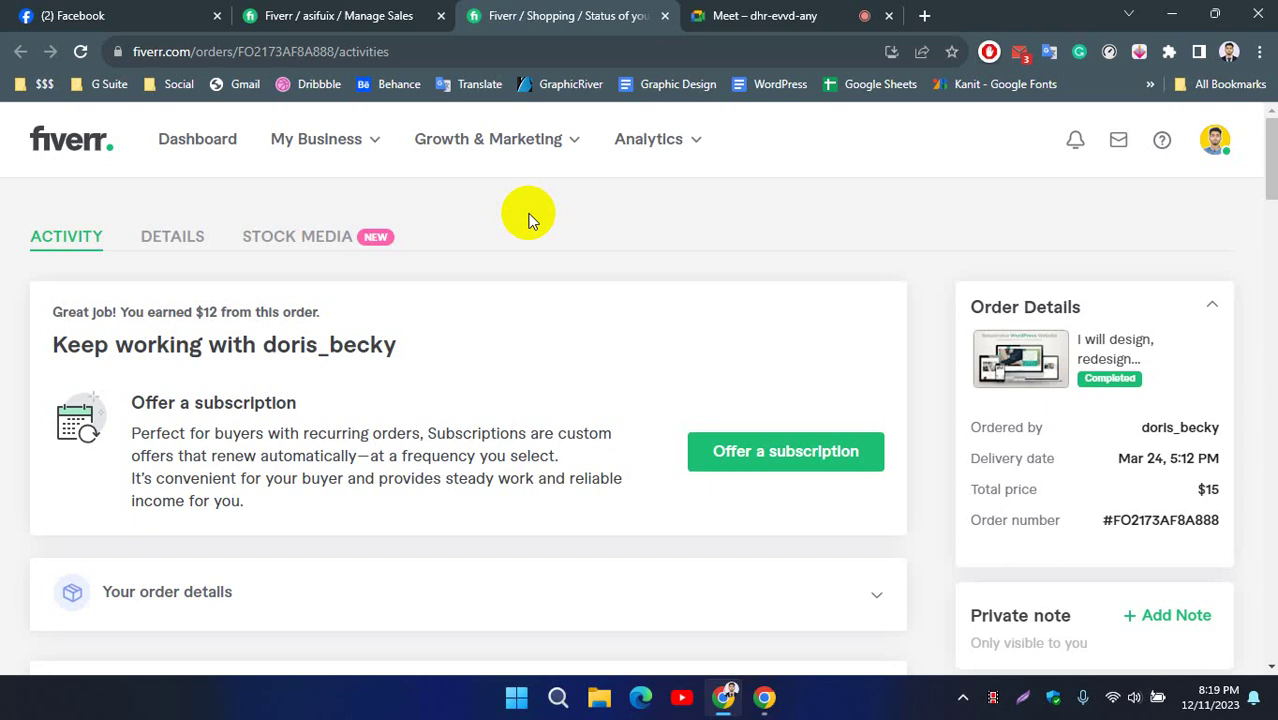
click(783, 14)
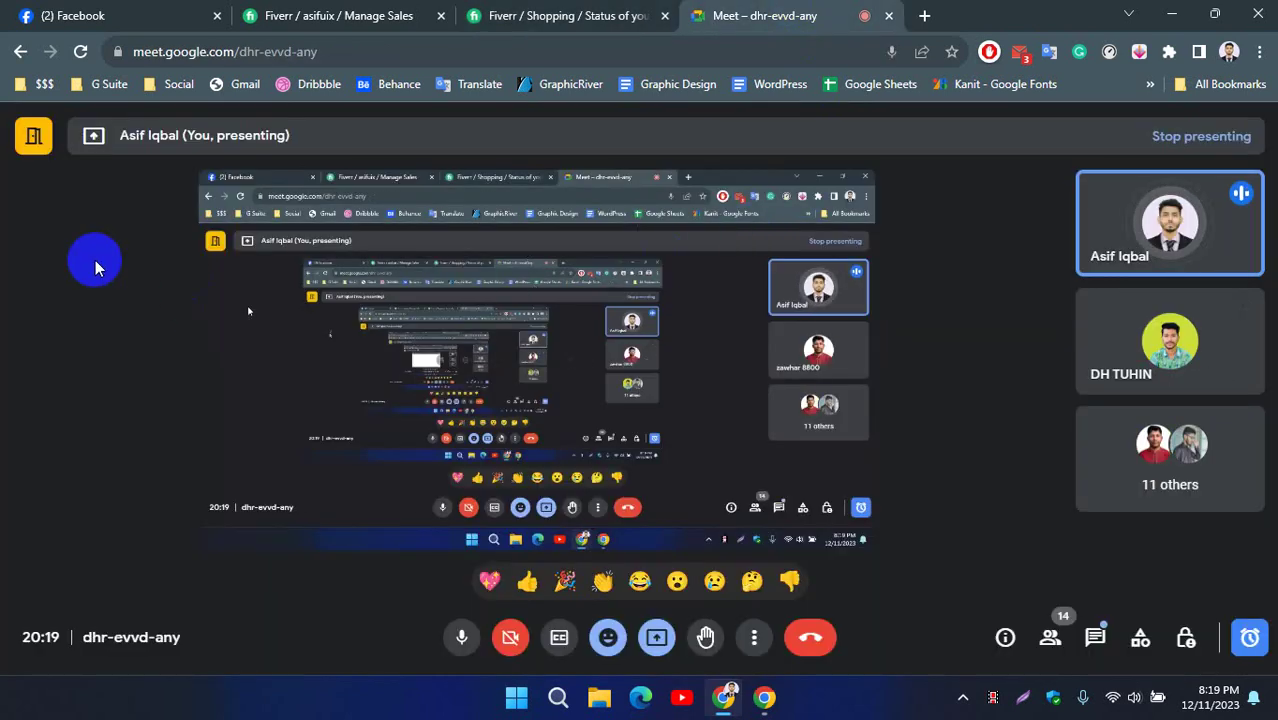
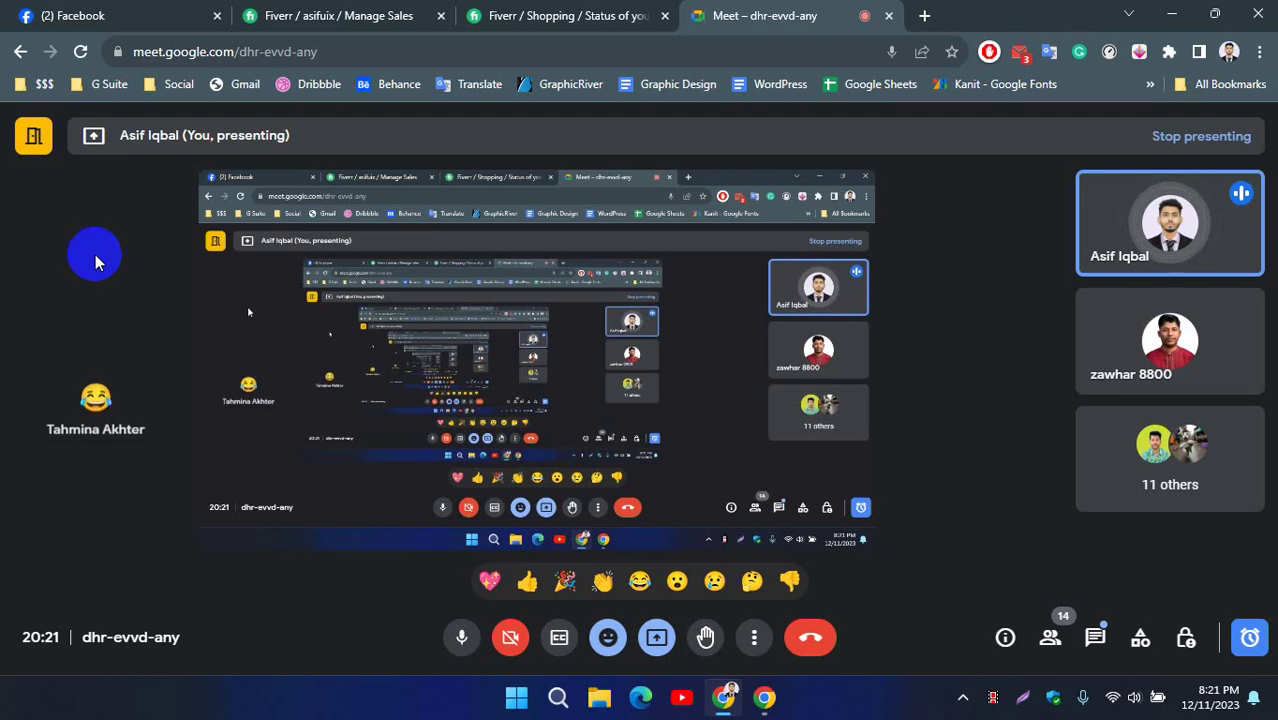
click(520, 16)
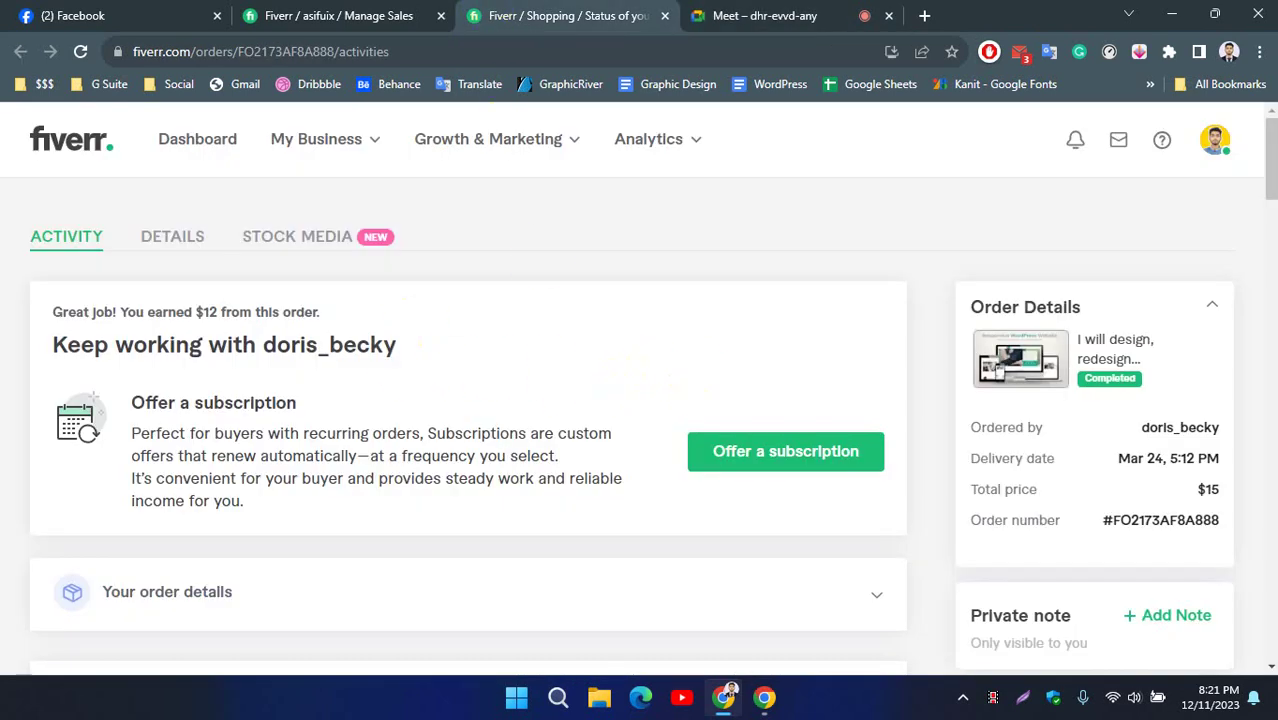
Point out the seller's $12 earnings against the $15 total price by selecting the amounts on the order page.
double_click(205, 312)
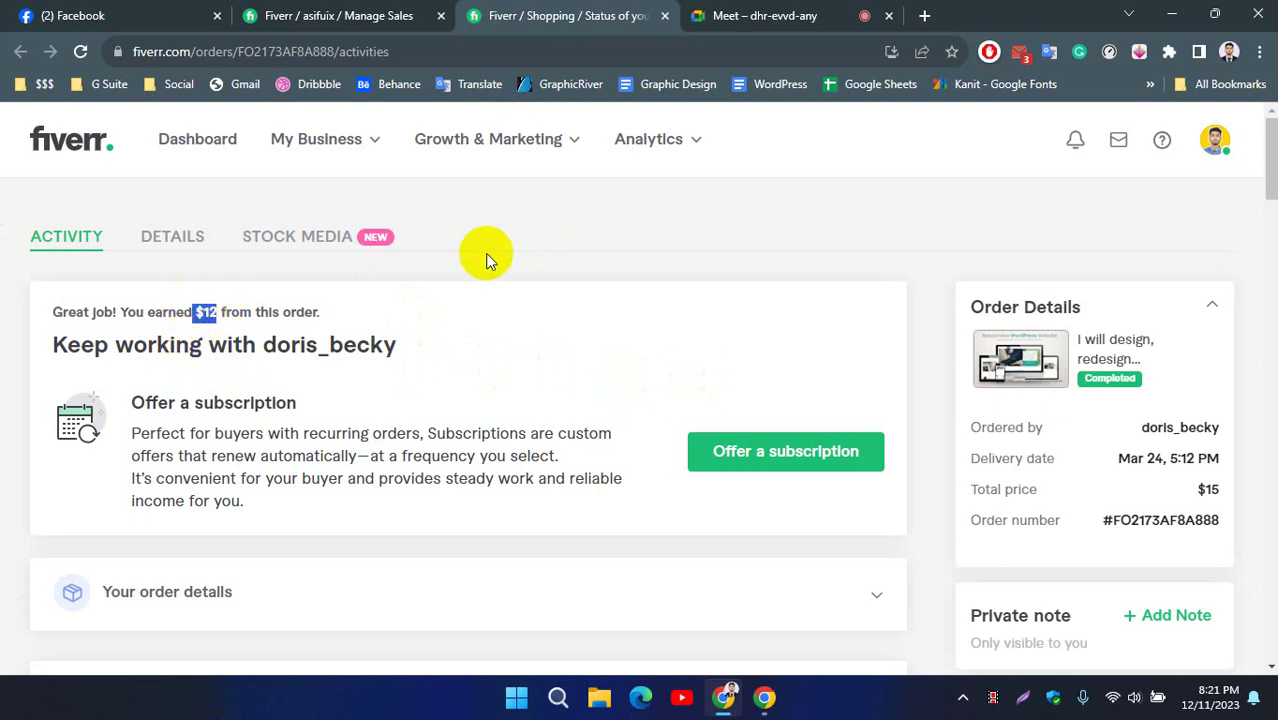
click(394, 285)
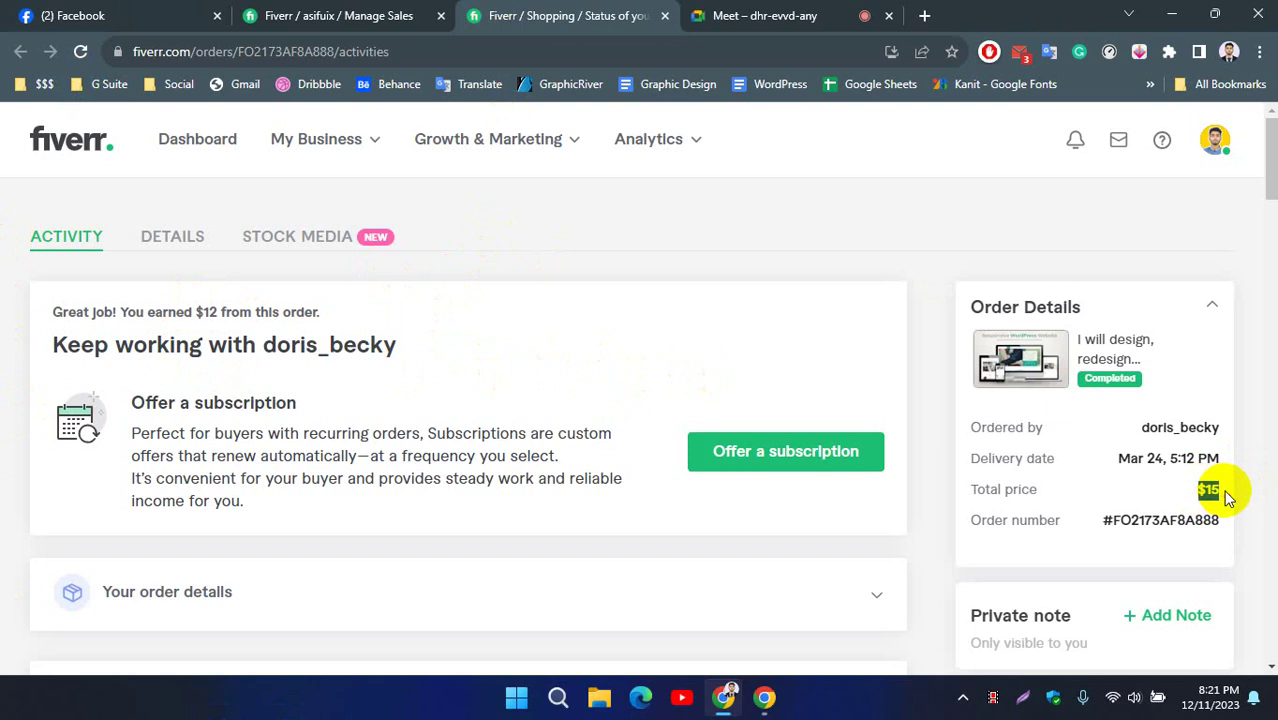
double_click(207, 313)
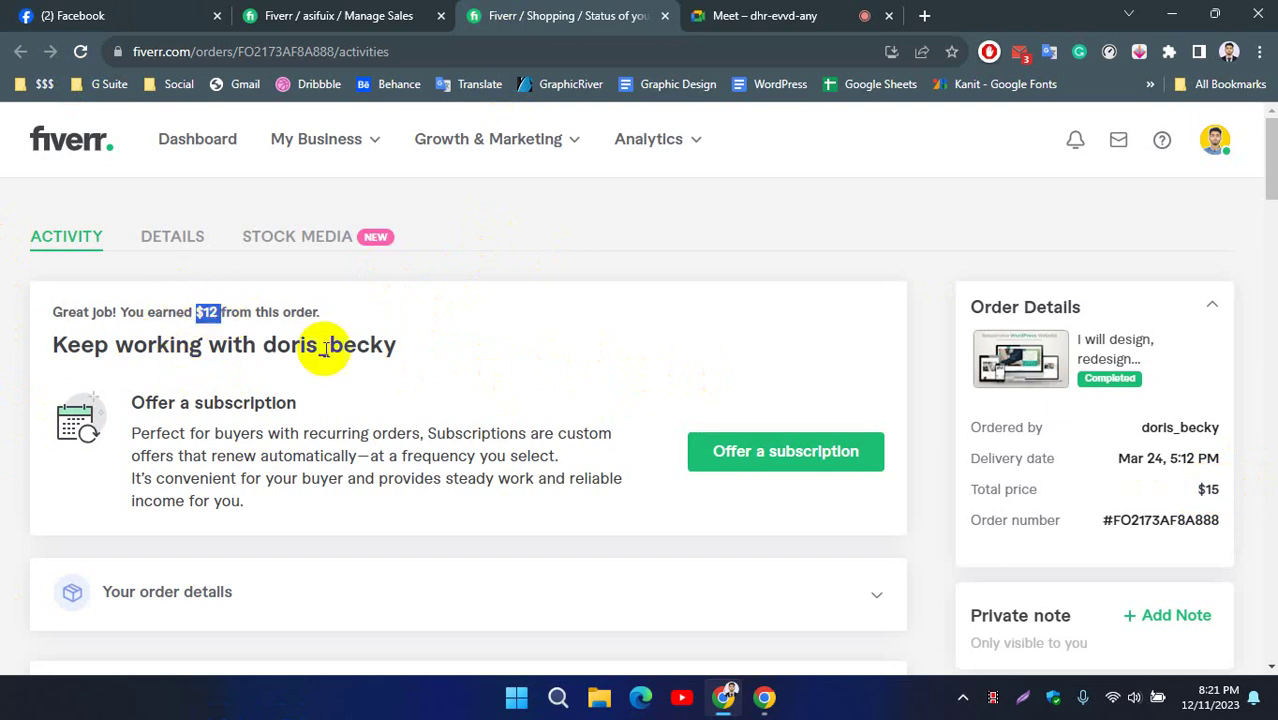
click(375, 275)
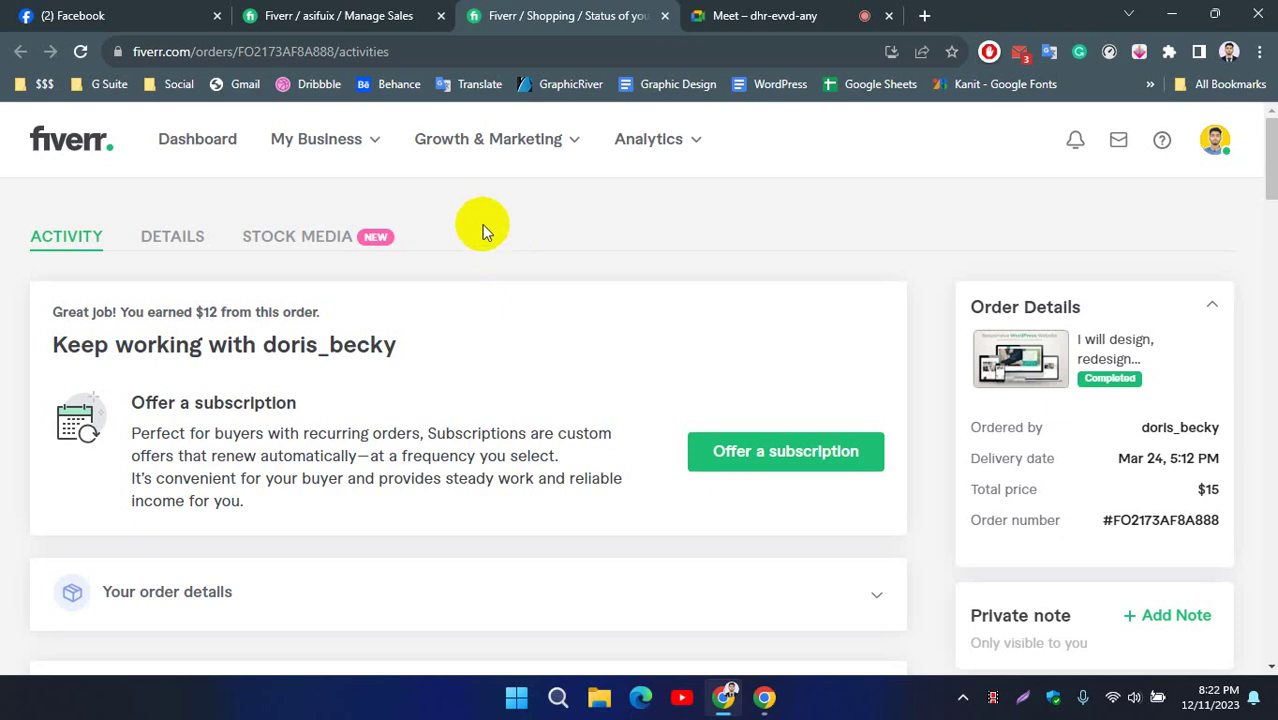
Switch to the Google Meet call for a brief check and come back to the Fiverr order.
click(805, 16)
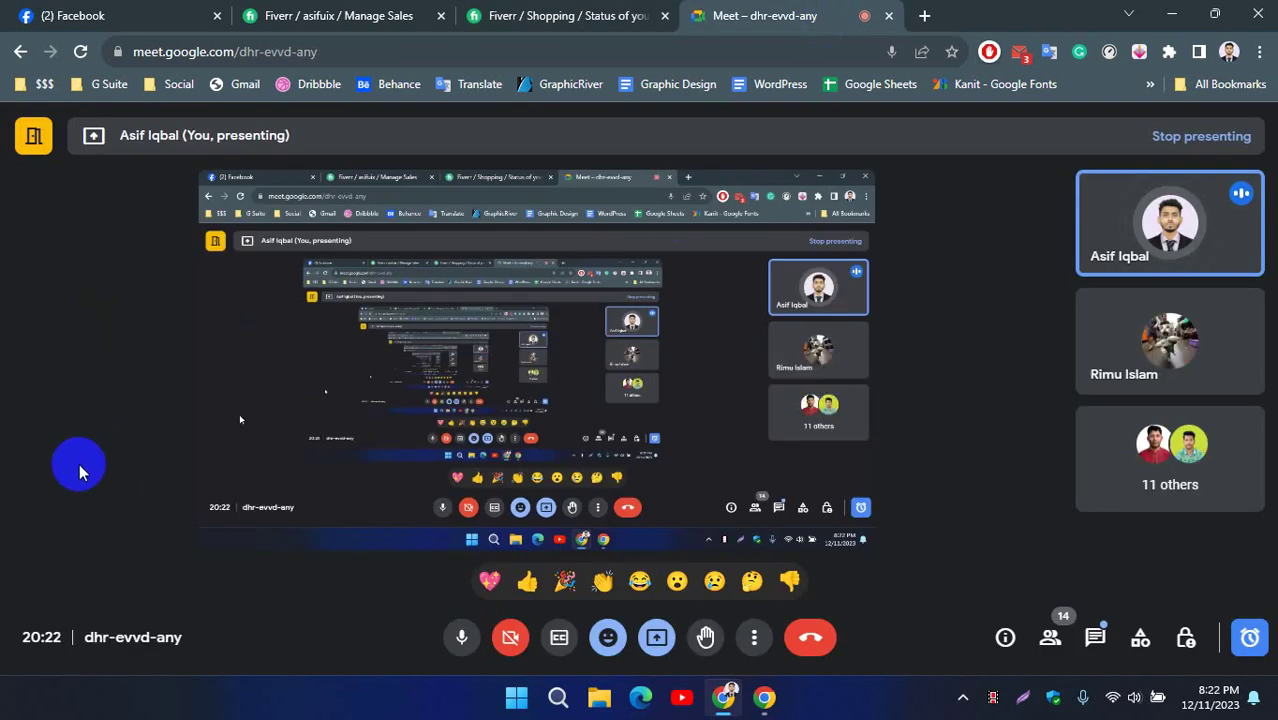
click(500, 15)
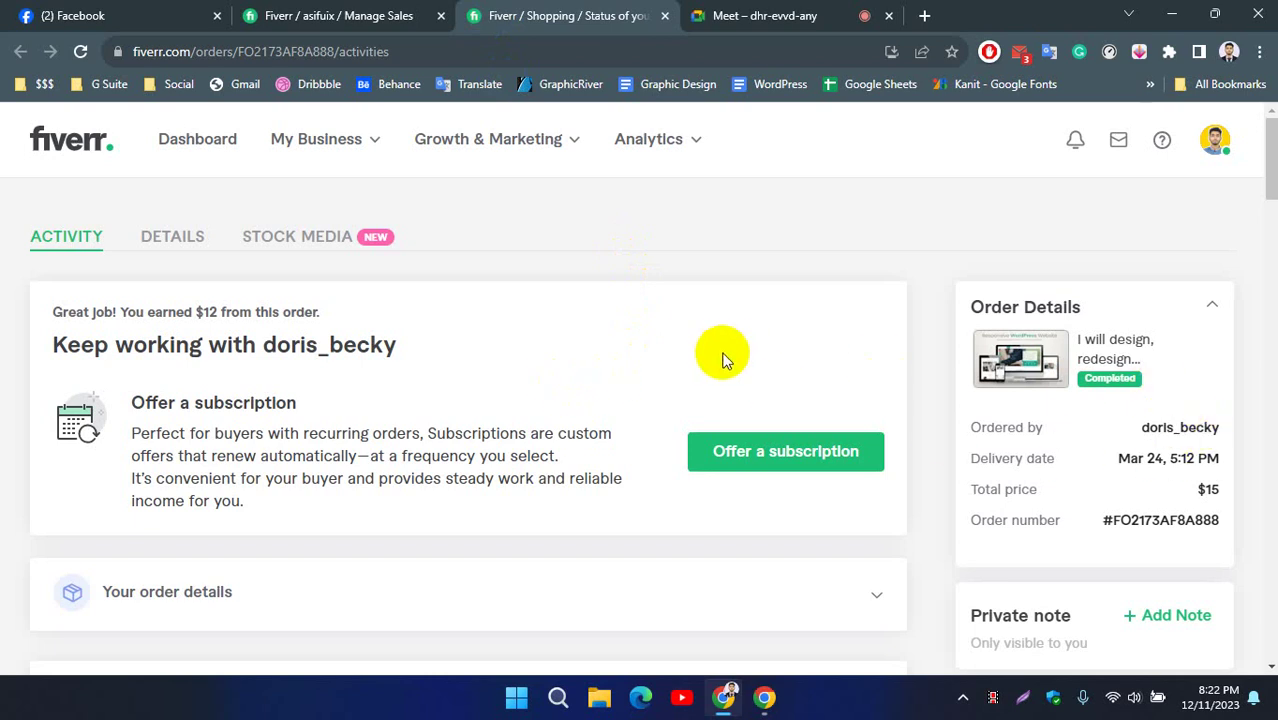
click(664, 230)
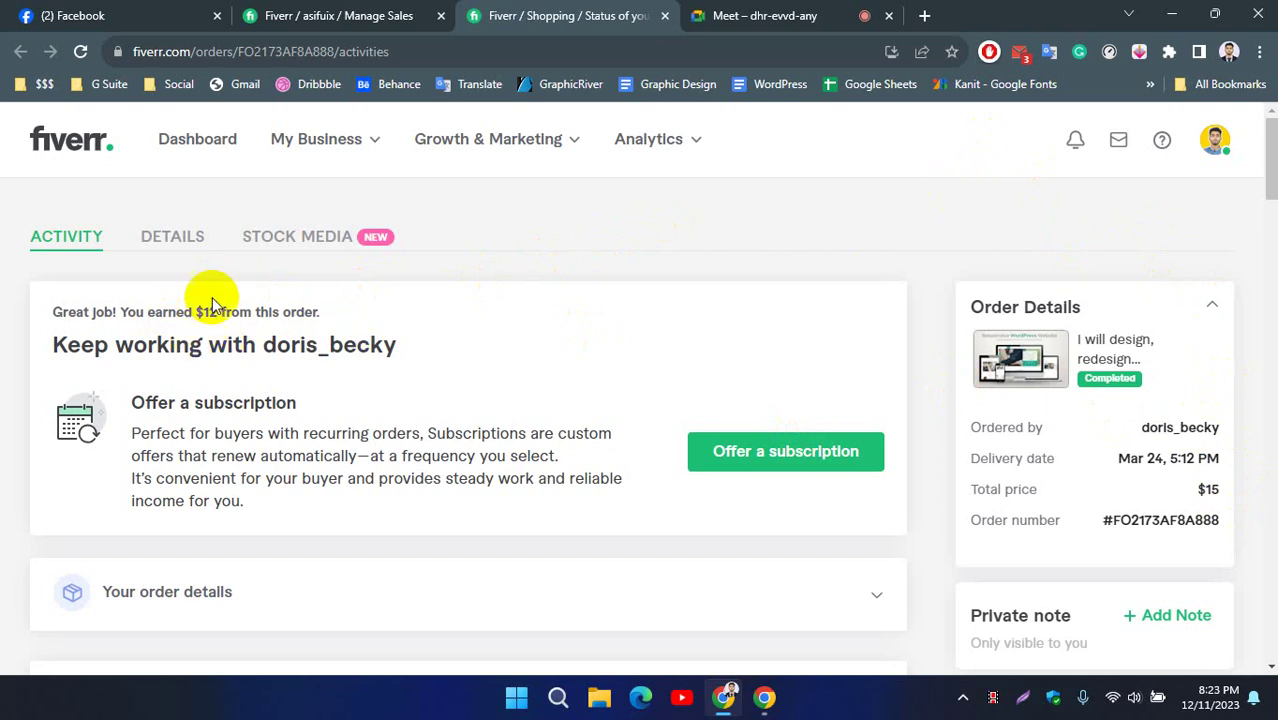
Highlight the $15 total price in the order details again and clear the selection.
drag(1190, 490, 1228, 491)
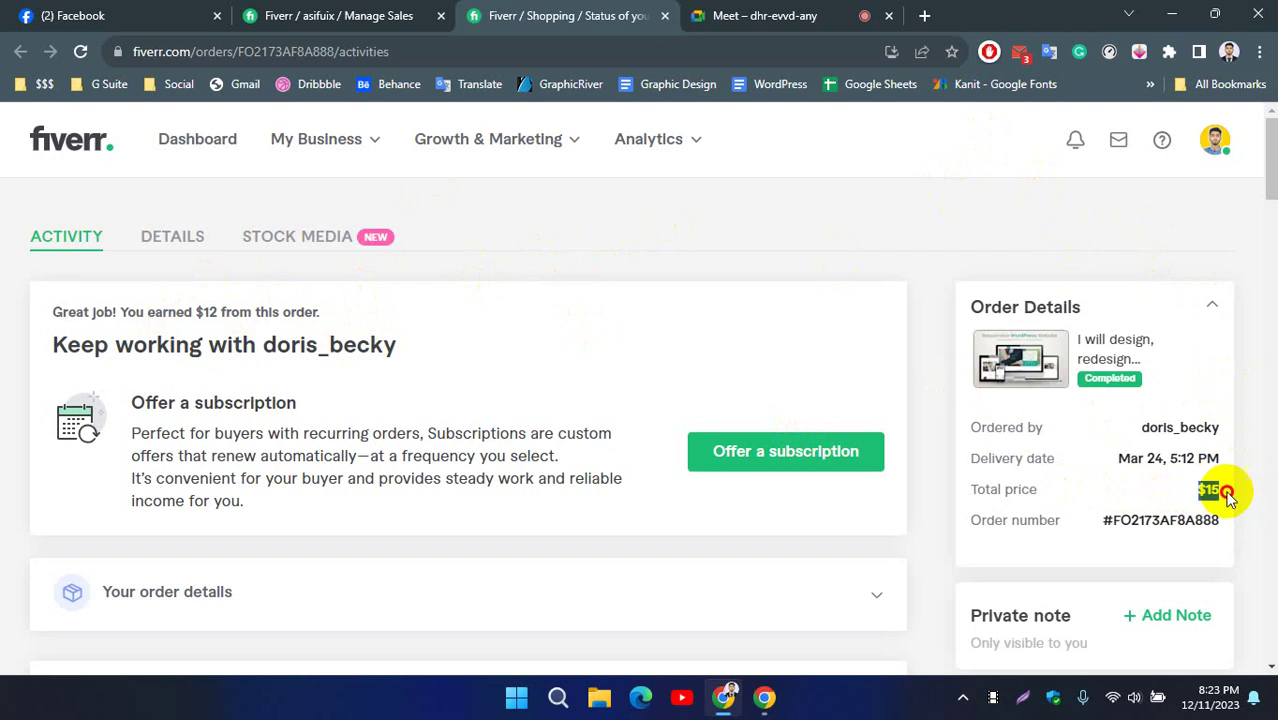
click(968, 205)
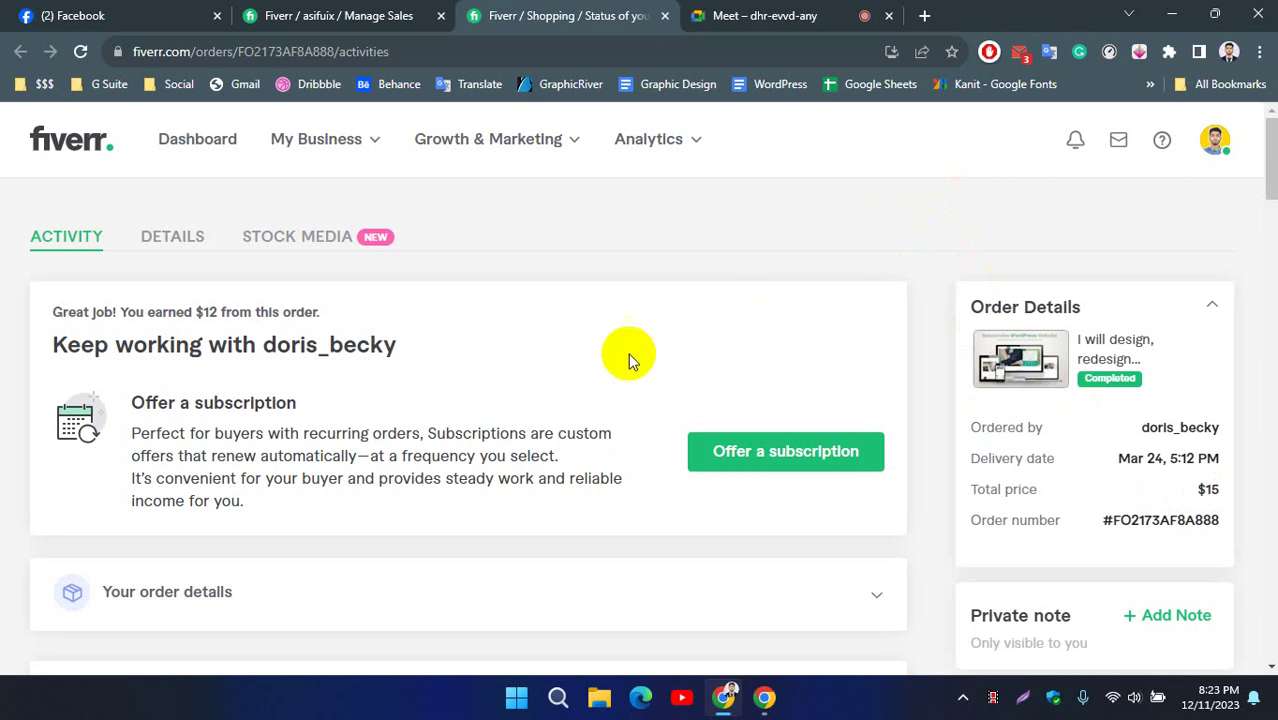
scroll(335, 432, down, 1)
scroll(421, 416, up, 1)
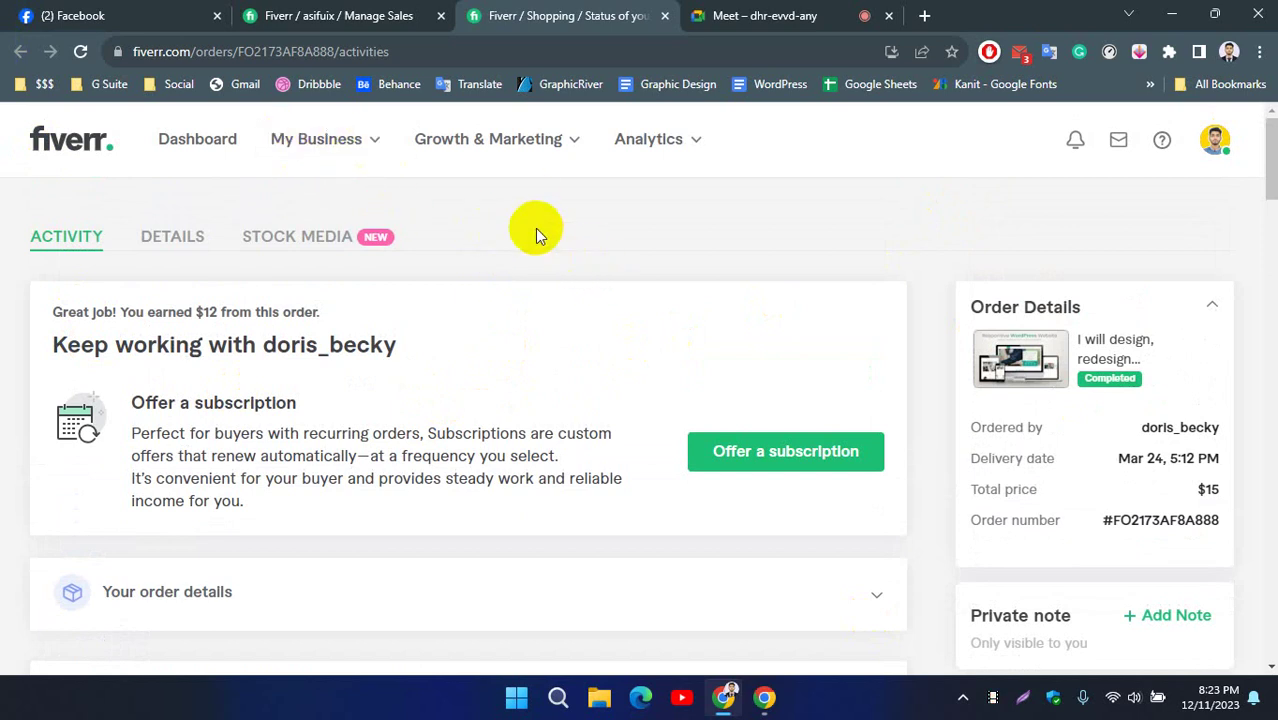
Look in on the Google Meet call again and return to the Fiverr order's Activity page.
click(765, 15)
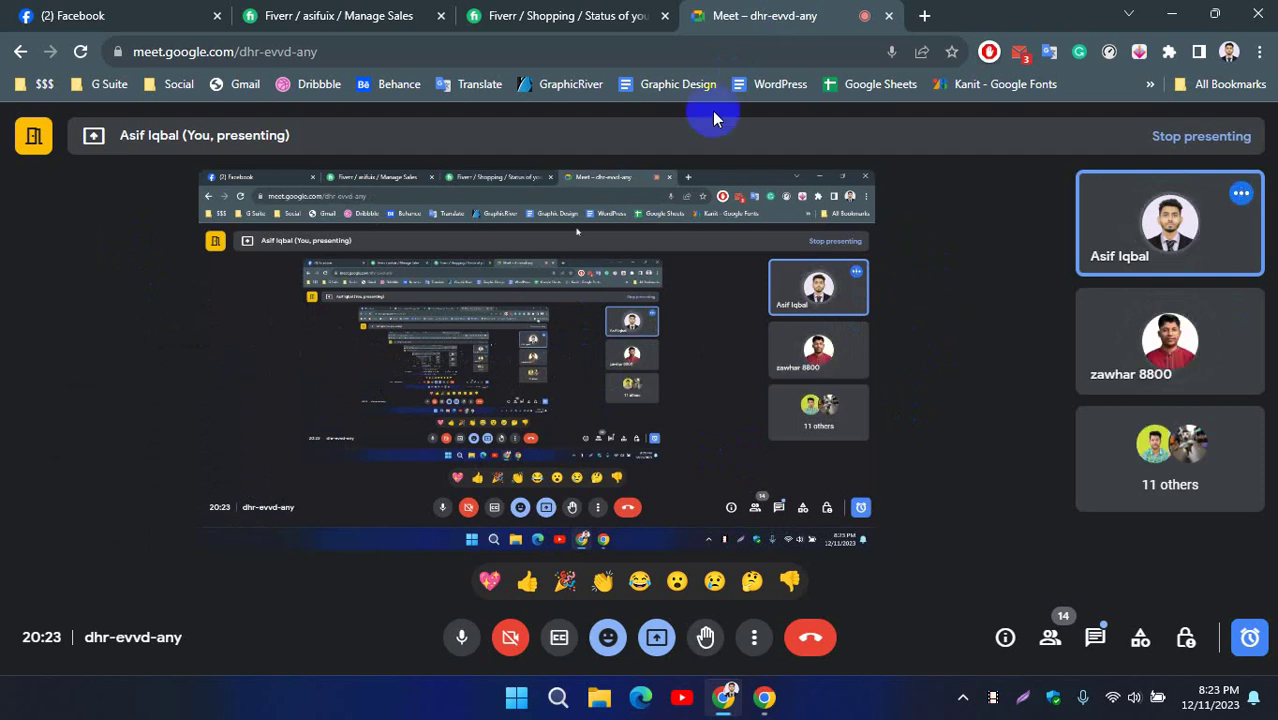
click(575, 16)
click(775, 15)
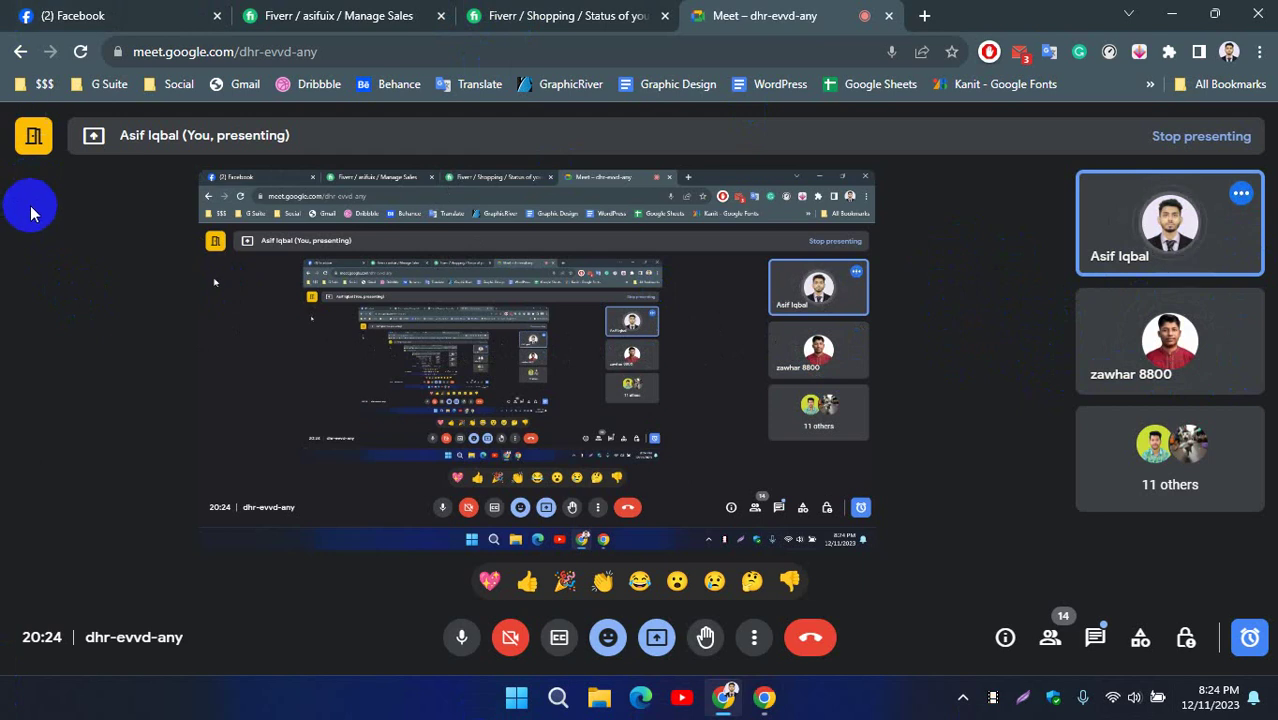
click(502, 10)
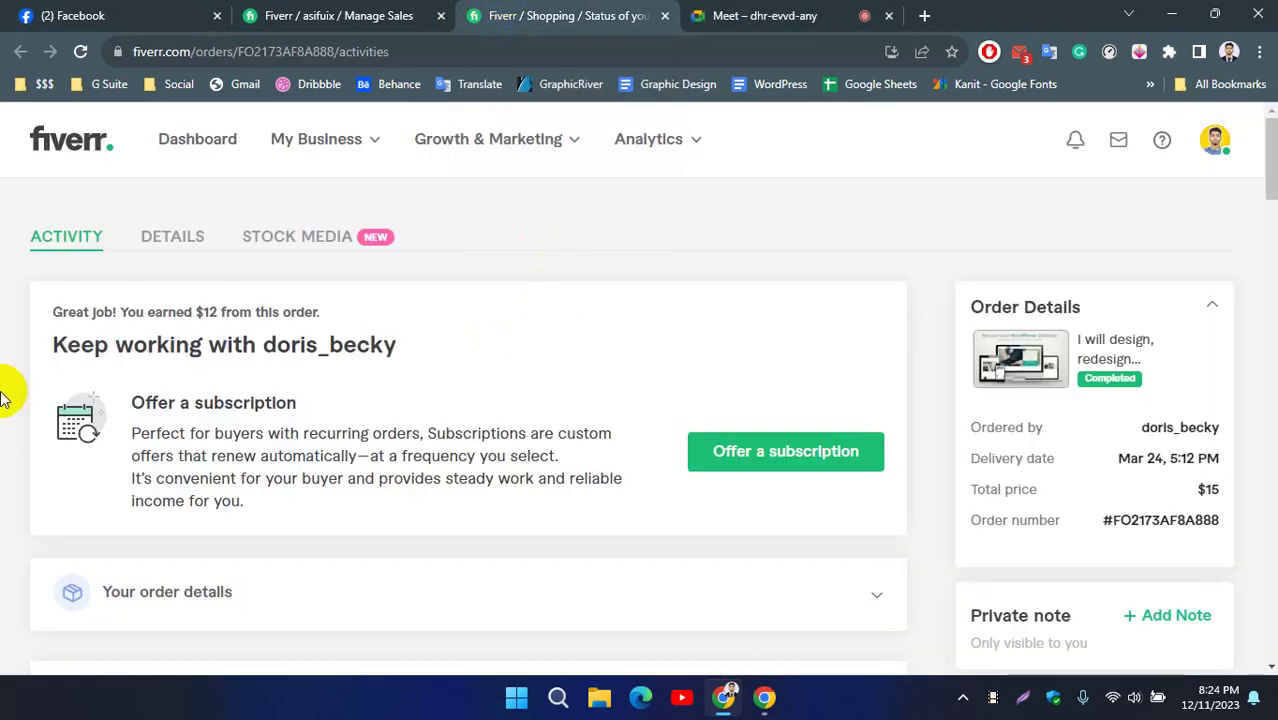
Skim the order's activity from the subscription offer to the order placement and the seller's first message.
scroll(5, 390, down, 4)
scroll(380, 372, up, 4)
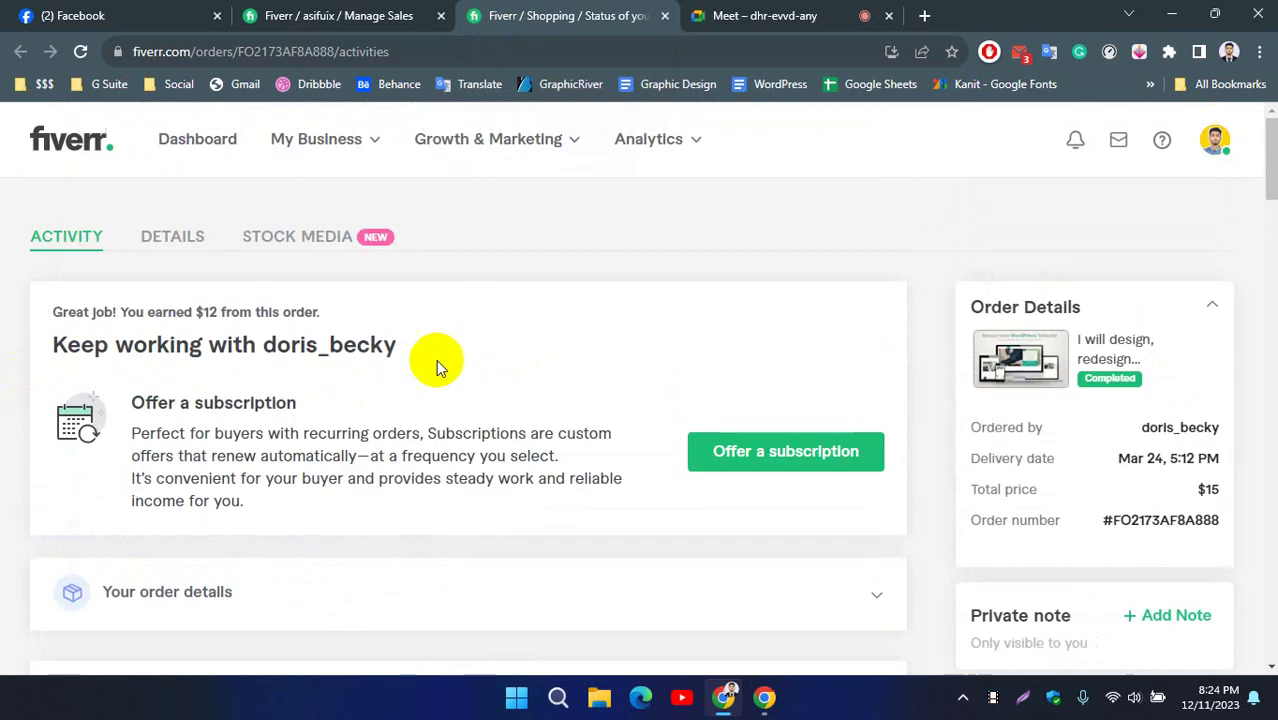
scroll(1000, 290, down, 1)
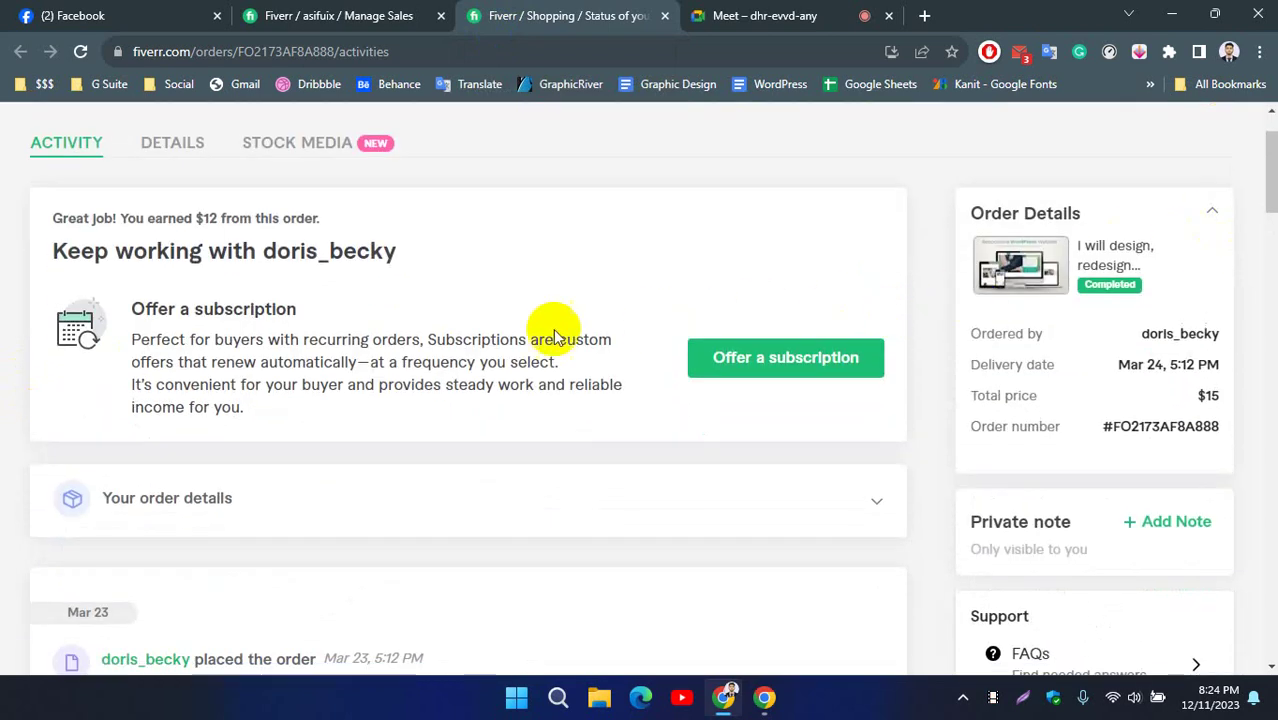
scroll(500, 280, down, 4)
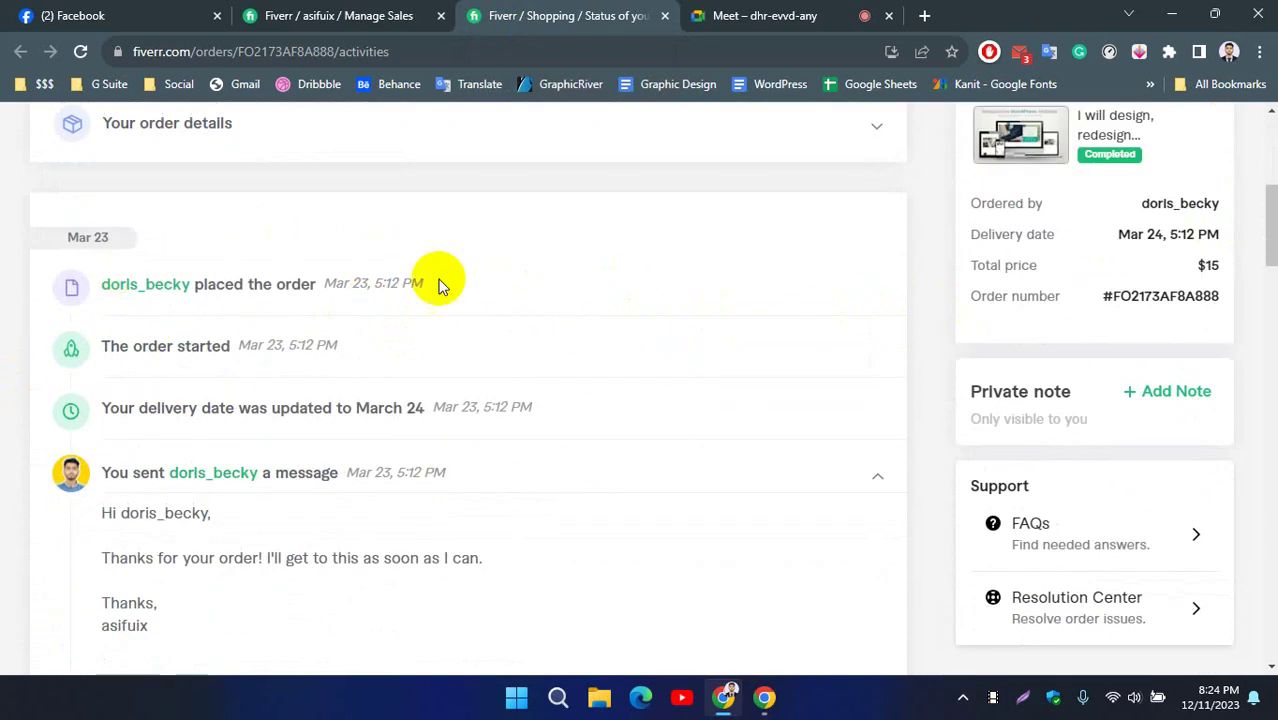
scroll(300, 320, up, 4)
Open the order's Details page and look over the custom offer's included items, quantity, duration and price.
click(165, 146)
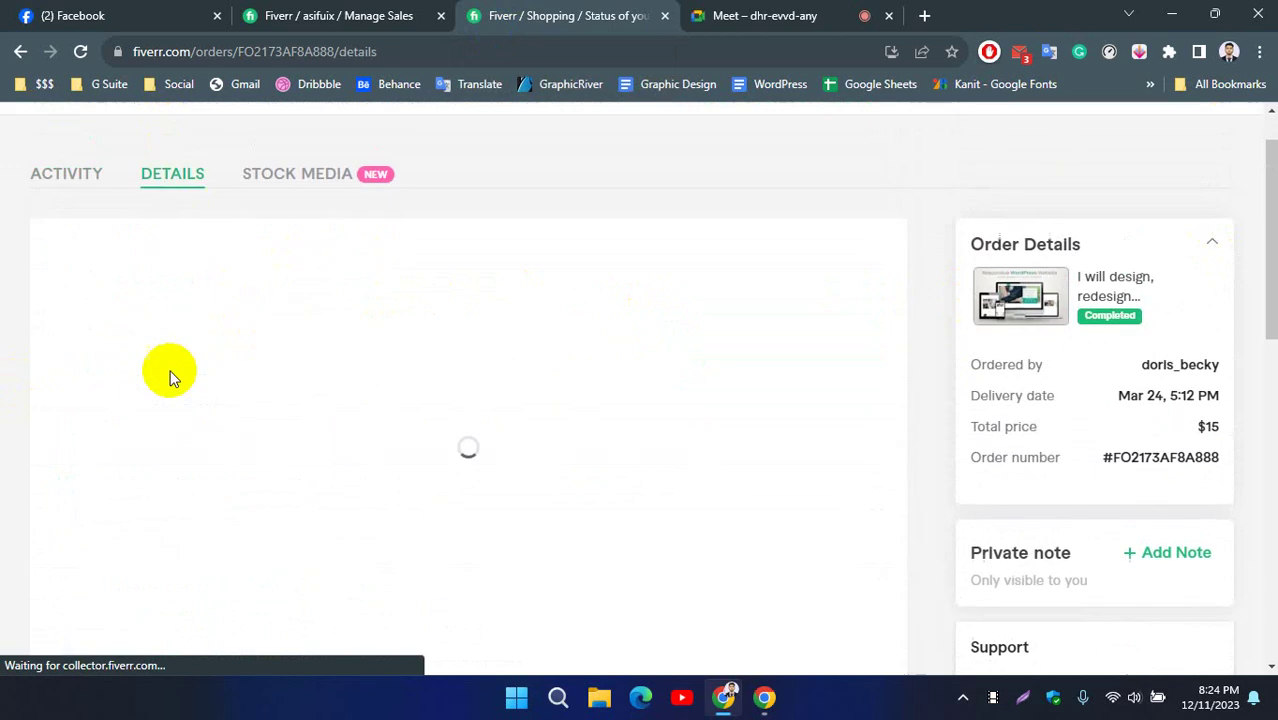
scroll(14, 392, down, 2)
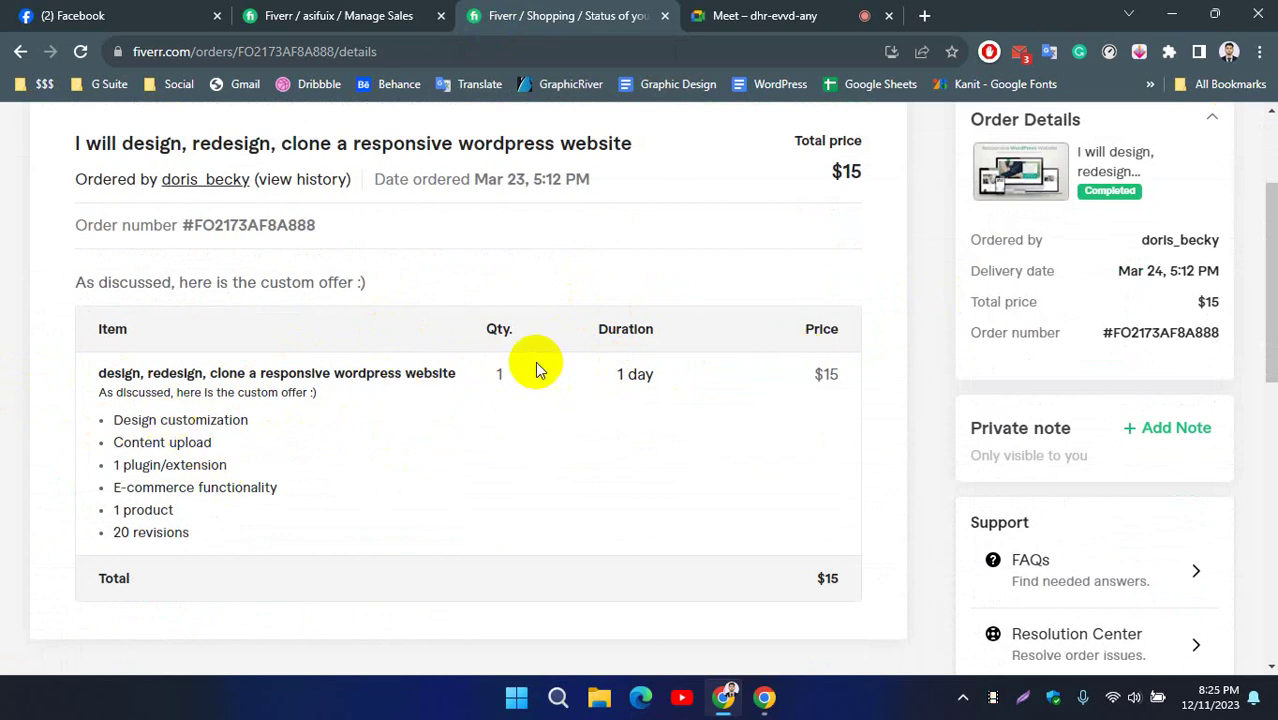
scroll(540, 330, up, 1)
scroll(55, 305, down, 1)
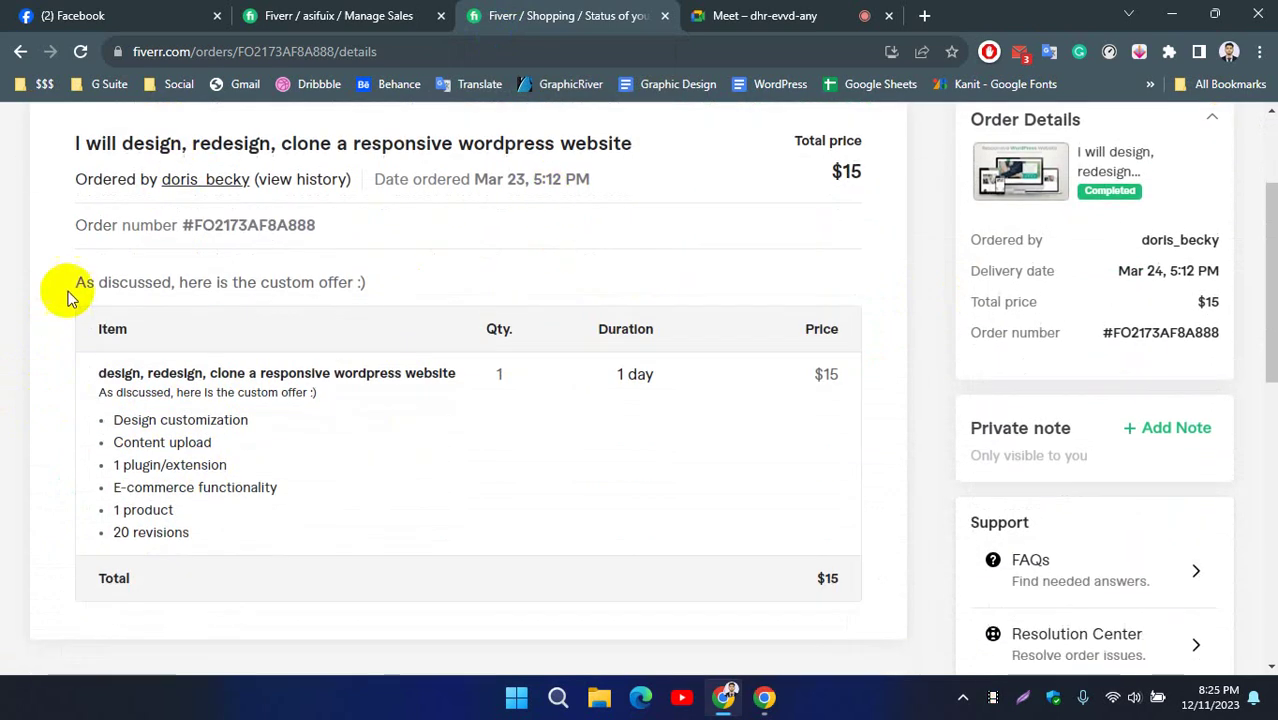
scroll(75, 290, down, 1)
scroll(290, 300, down, 4)
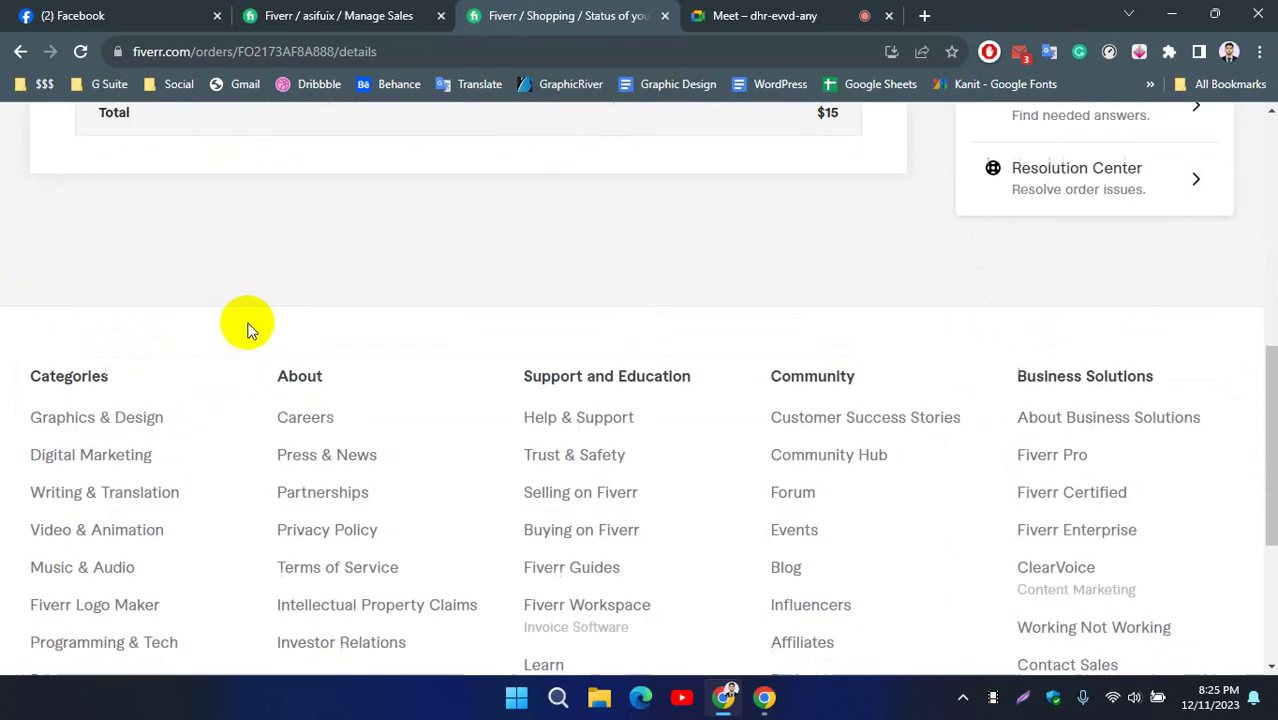
scroll(248, 327, down, 1)
scroll(37, 314, up, 5)
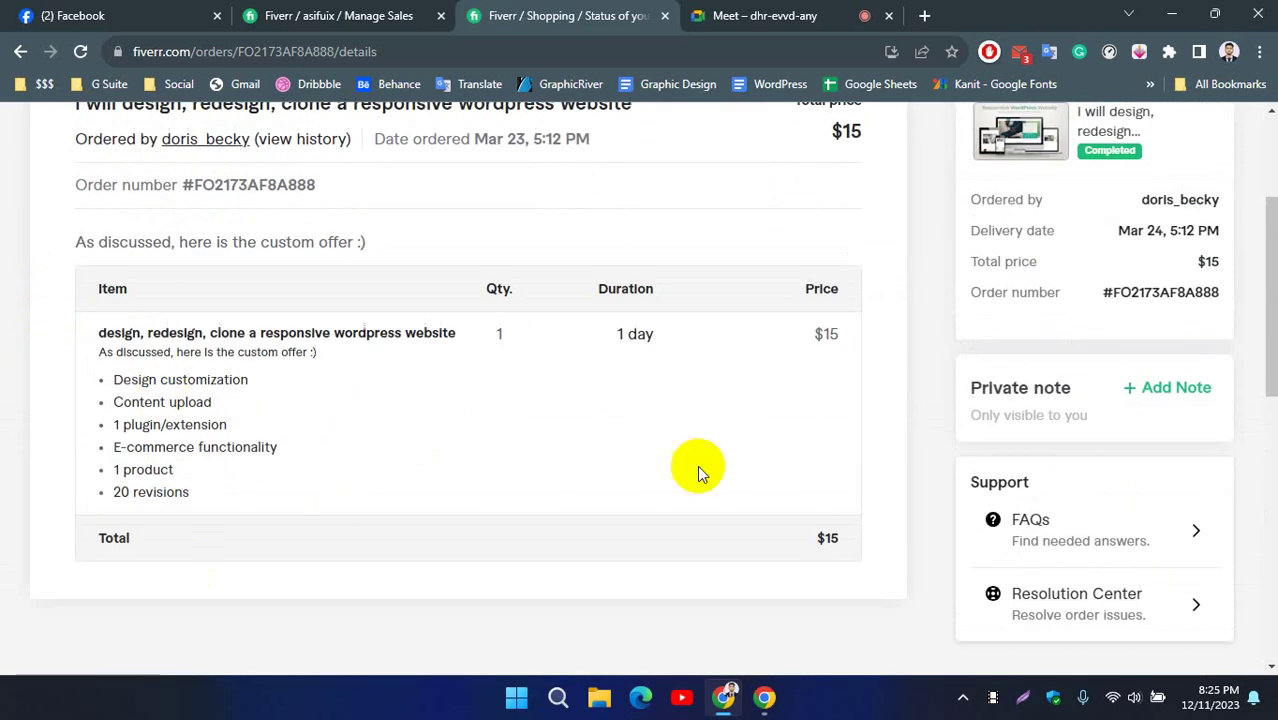
scroll(722, 342, up, 2)
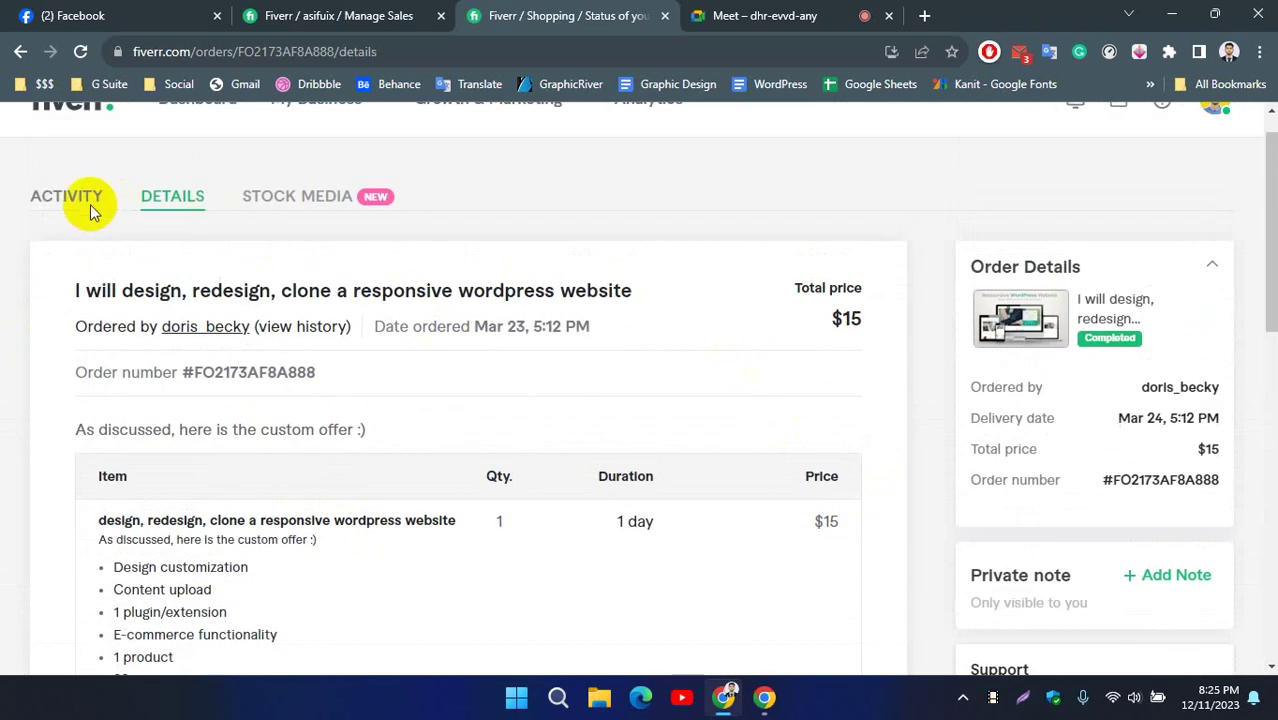
Return to the order's Activity page and follow the timeline to the delivery message and its attachment.
click(40, 195)
scroll(24, 347, down, 2)
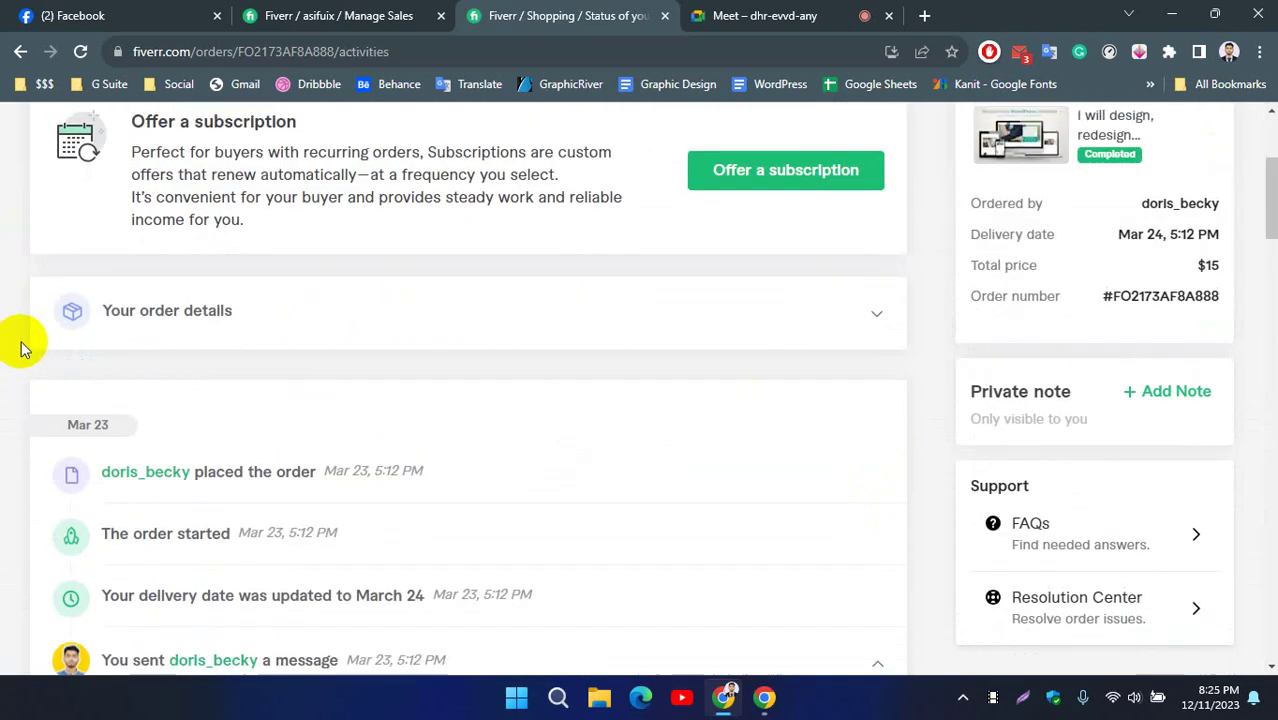
scroll(24, 347, down, 2)
scroll(86, 263, down, 5)
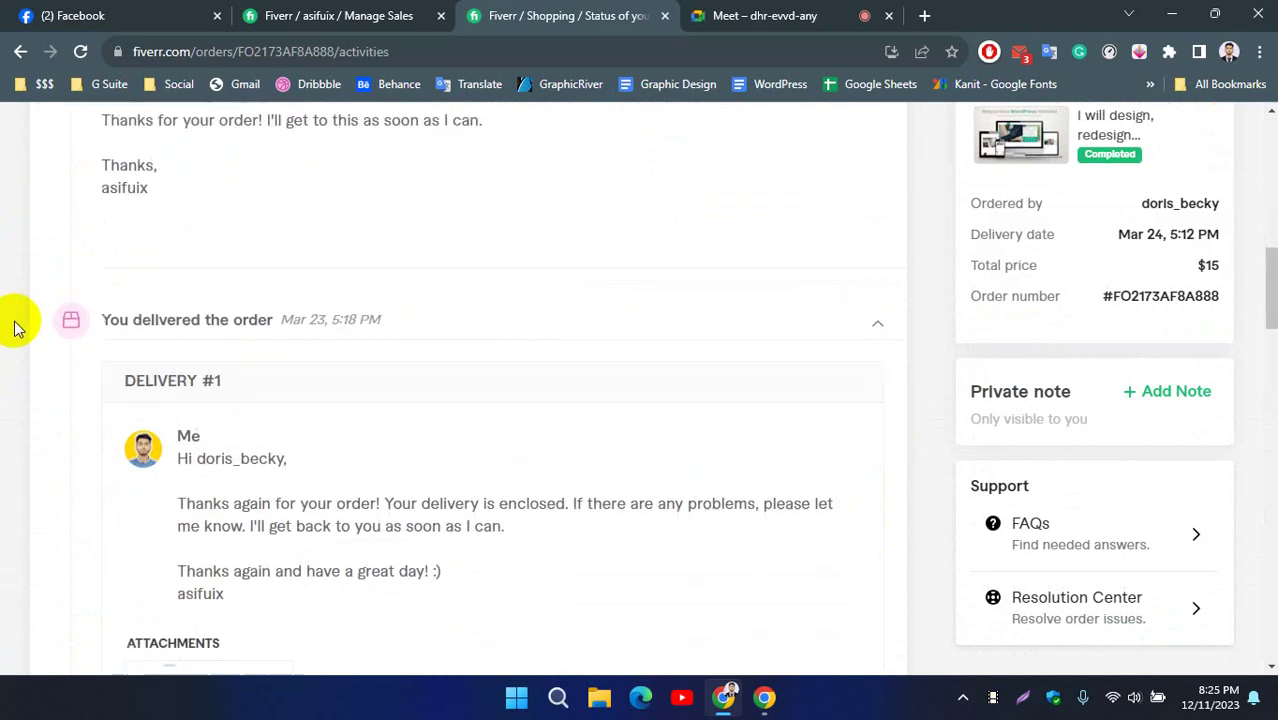
scroll(15, 328, down, 1)
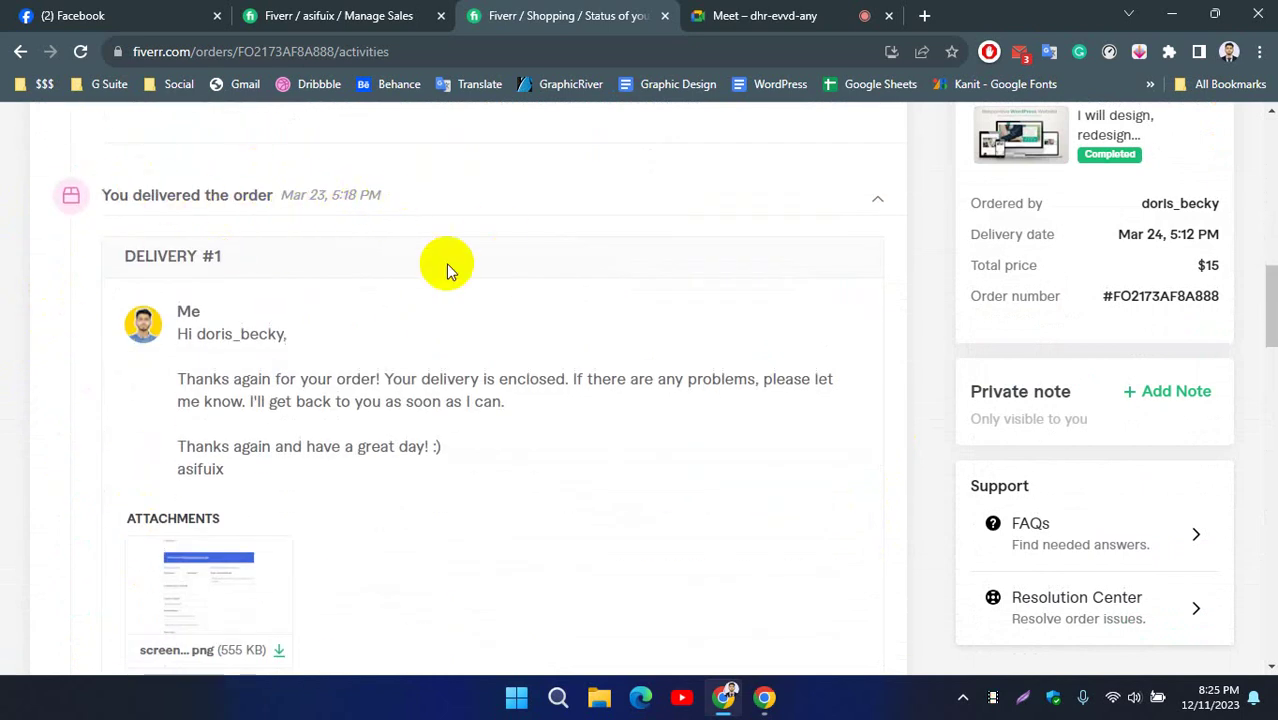
scroll(237, 342, down, 2)
scroll(94, 377, down, 1)
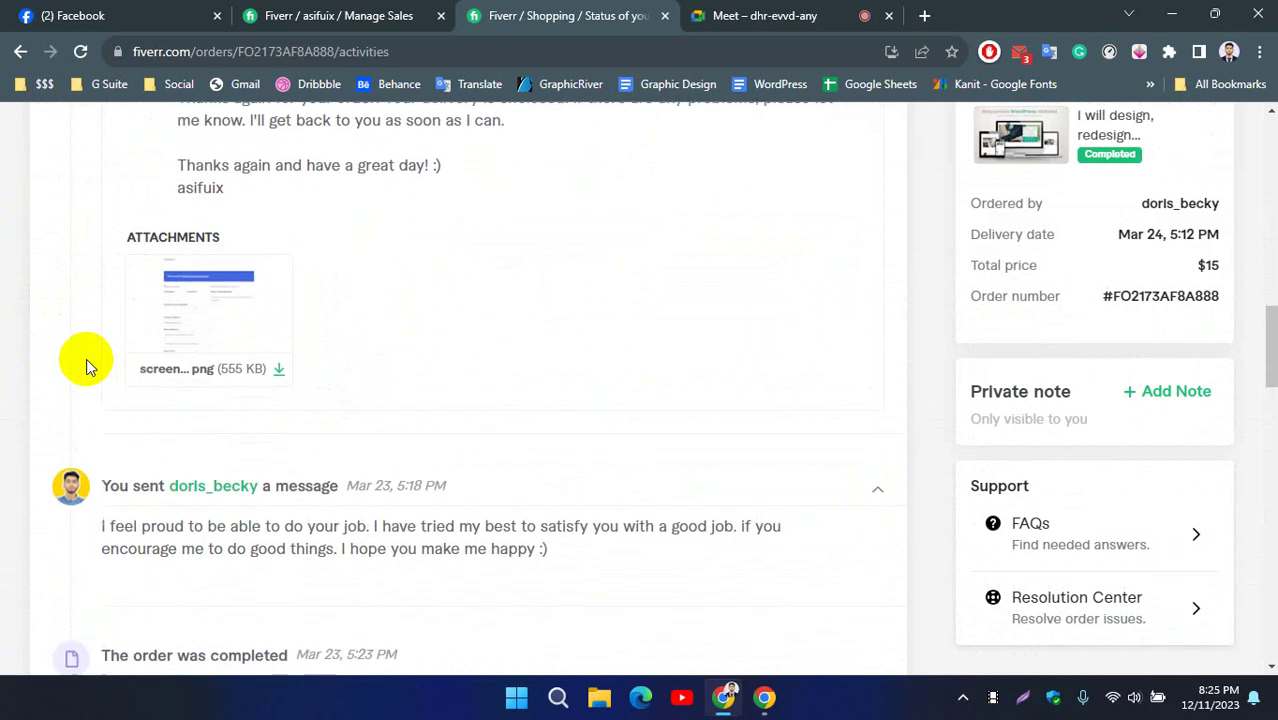
Preview the delivered checkout page screen capture attached to Delivery #1 and close the preview.
click(206, 298)
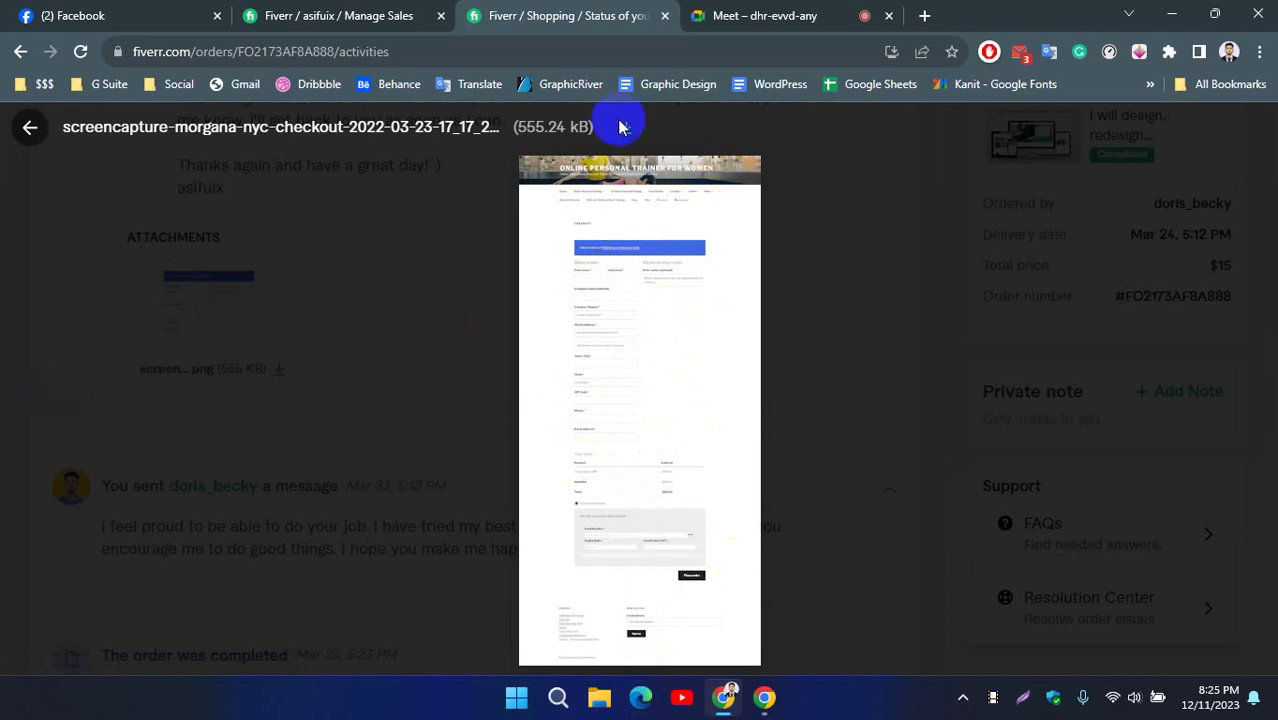
click(870, 258)
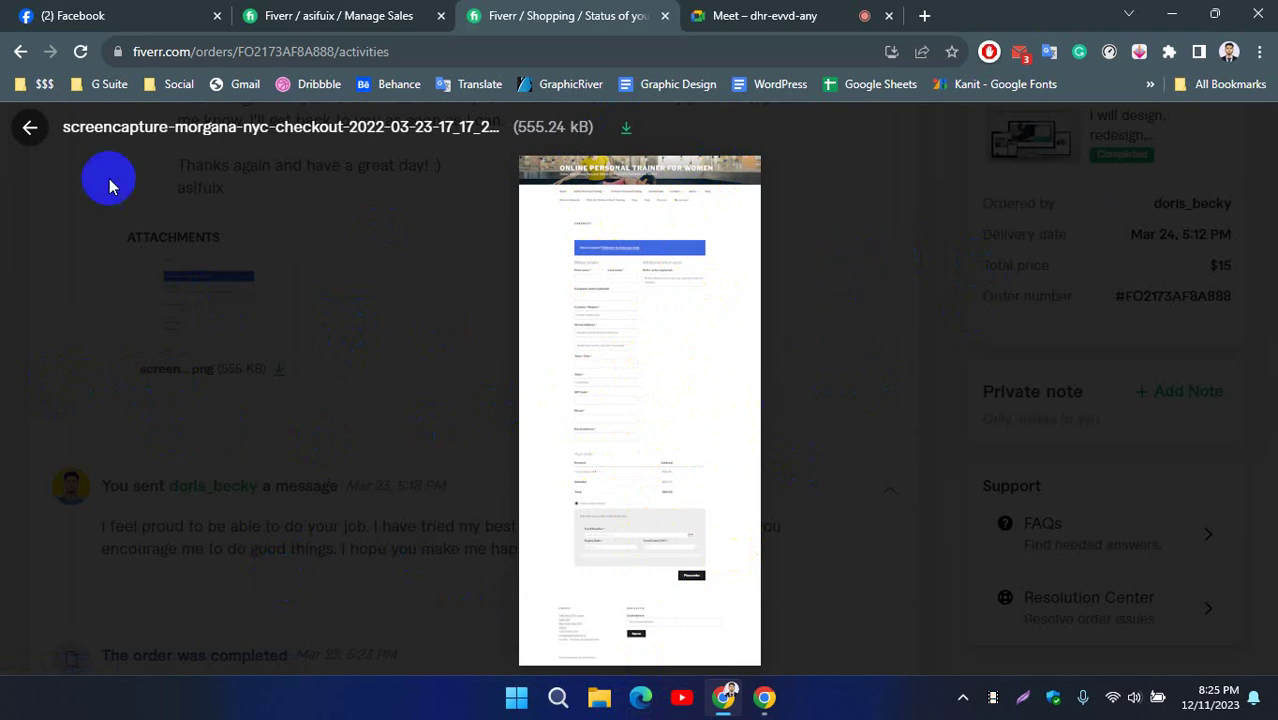
click(30, 128)
Examine the order's completion entry and the buyer's review with its category ratings.
scroll(28, 330, down, 4)
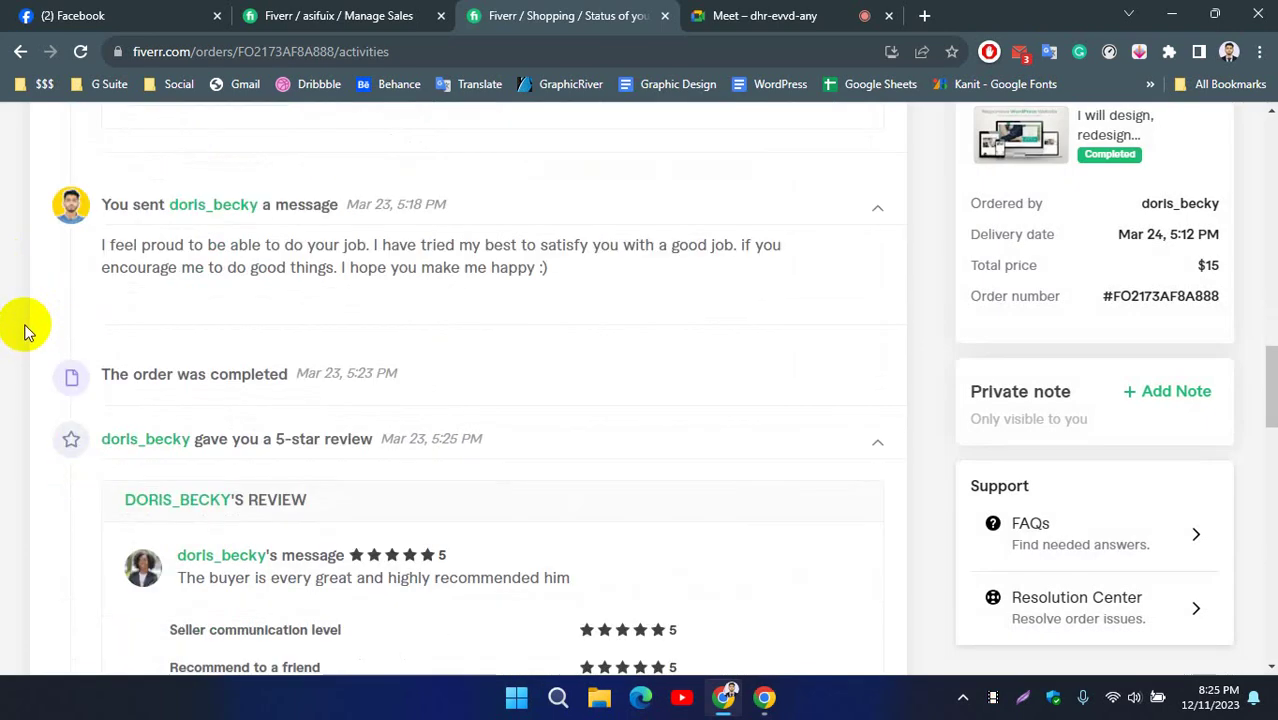
scroll(28, 330, down, 2)
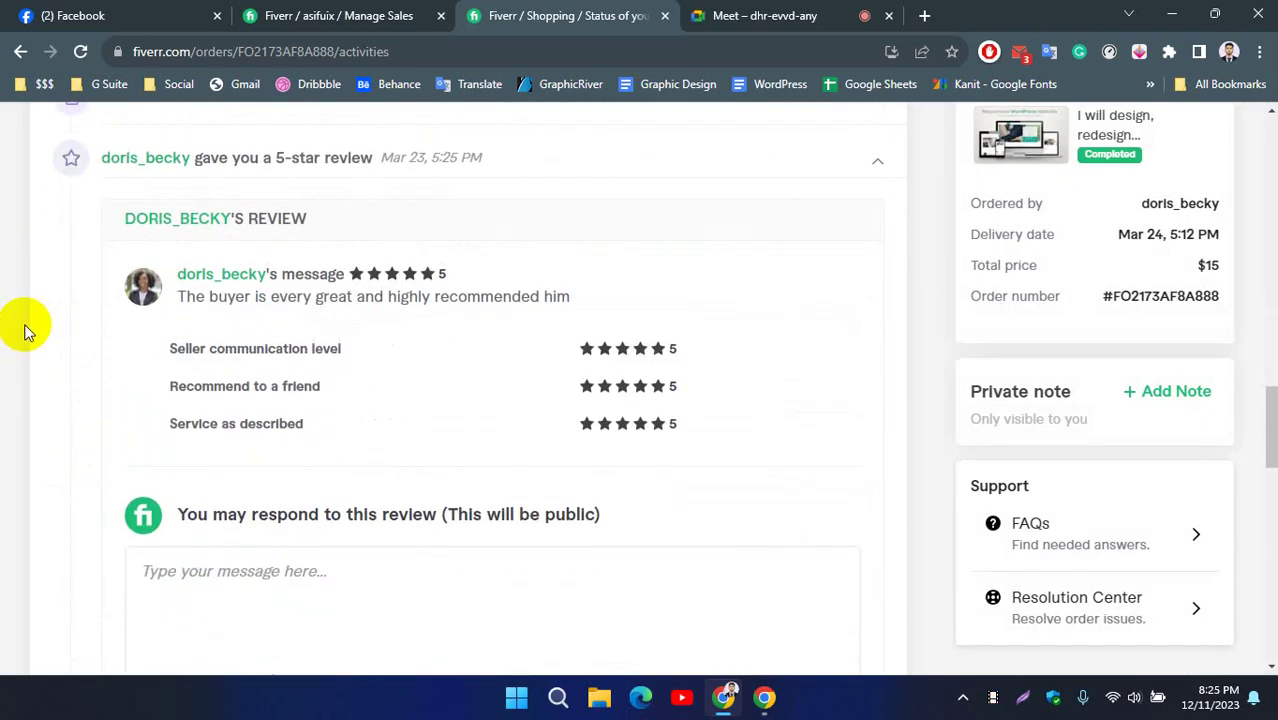
Read the follow-up message sent to the buyer right after Delivery #1 in the order's activity timeline.
scroll(30, 320, up, 4)
scroll(32, 316, up, 2)
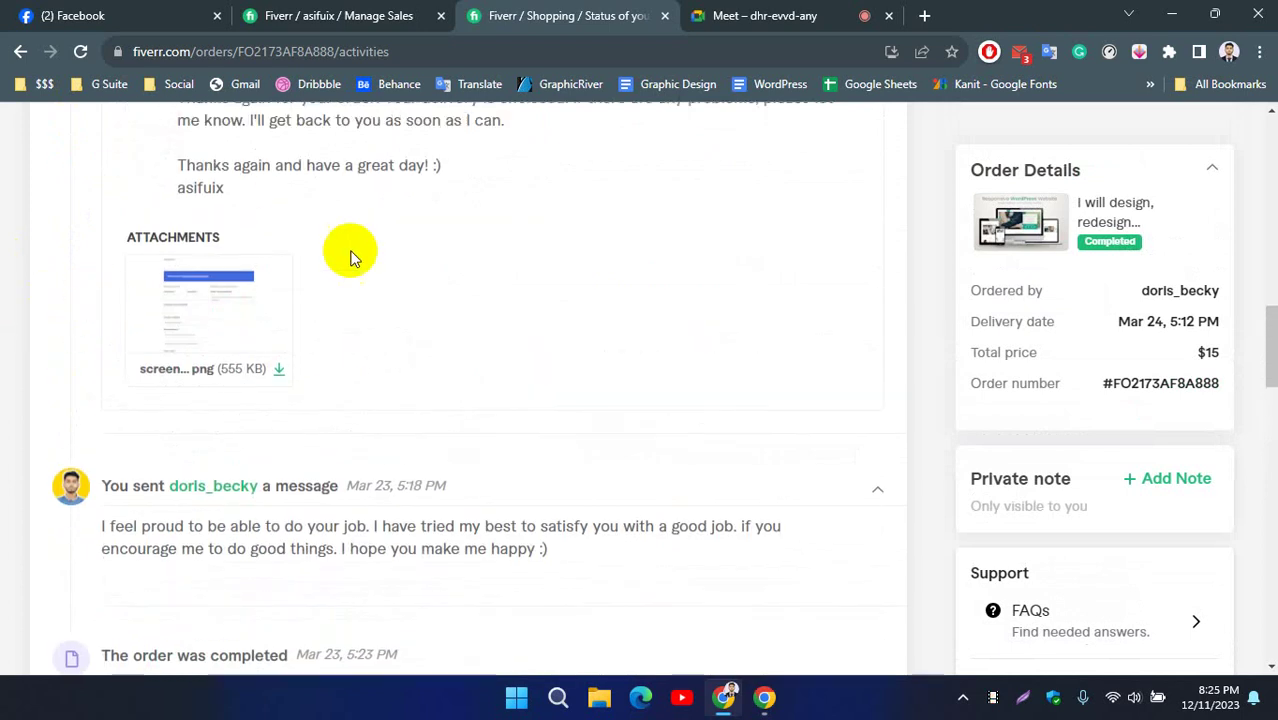
scroll(348, 251, down, 1)
scroll(58, 420, down, 1)
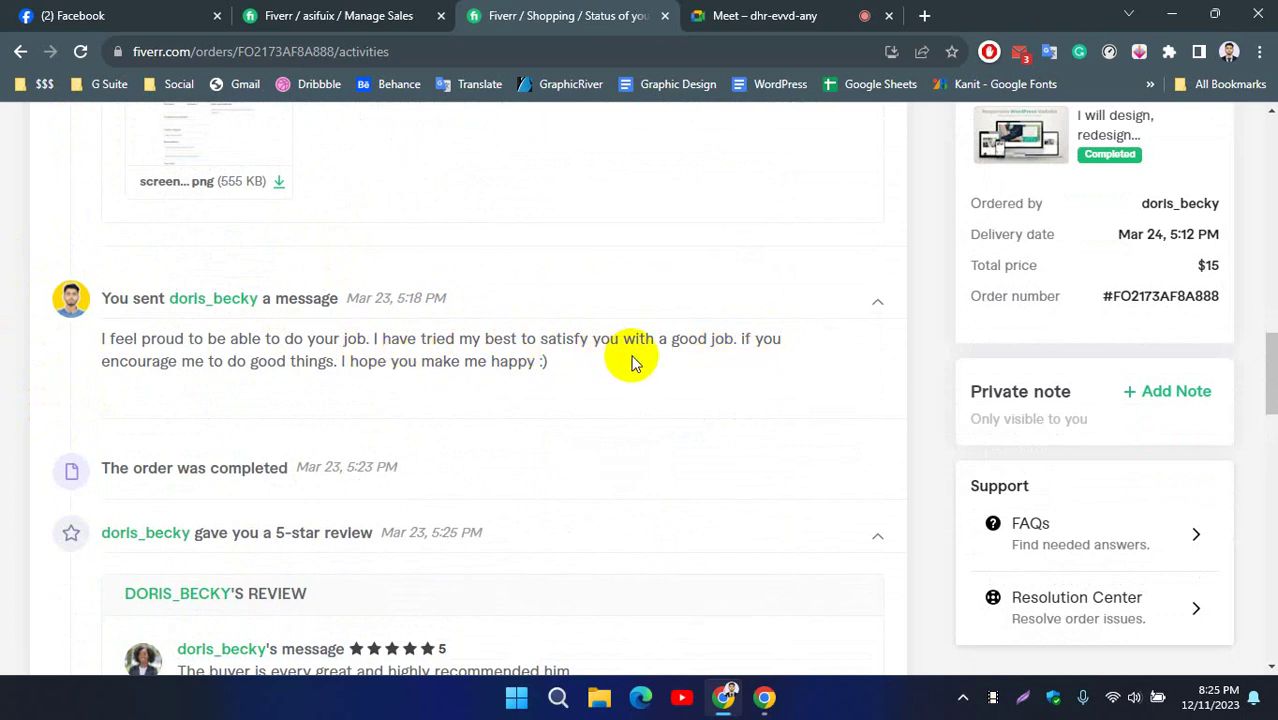
drag(250, 361, 334, 361)
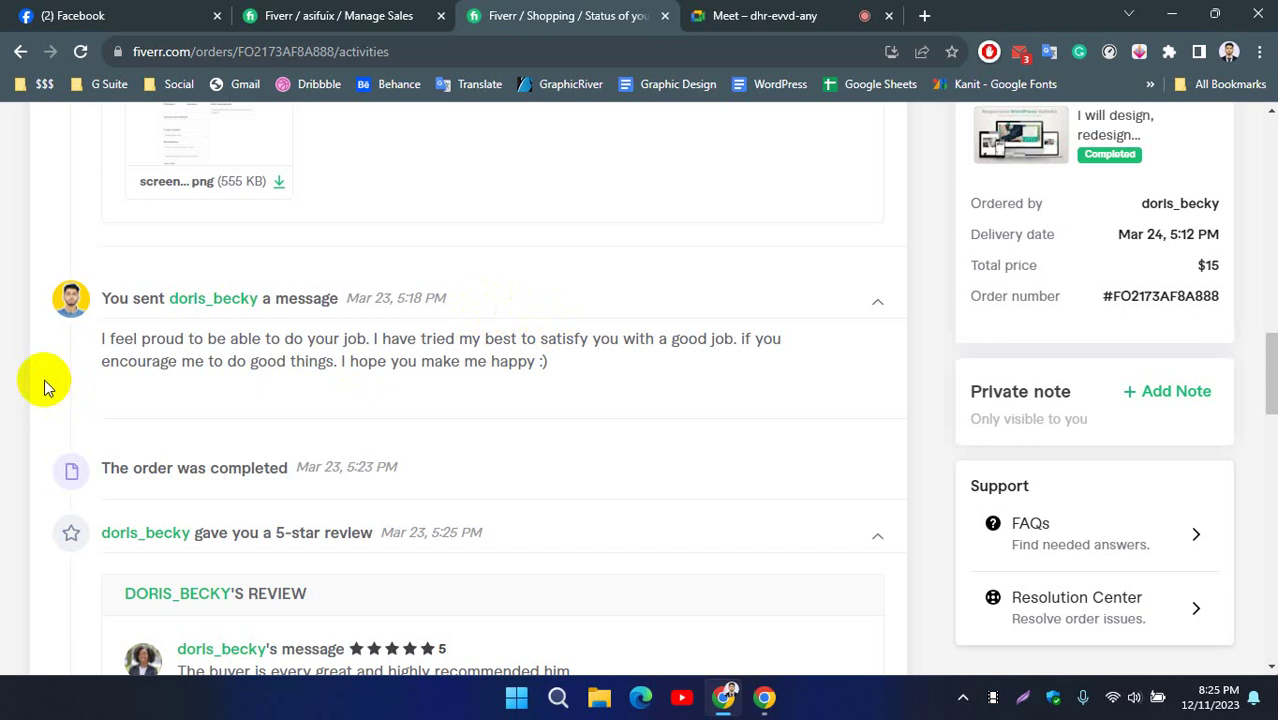
scroll(241, 415, down, 2)
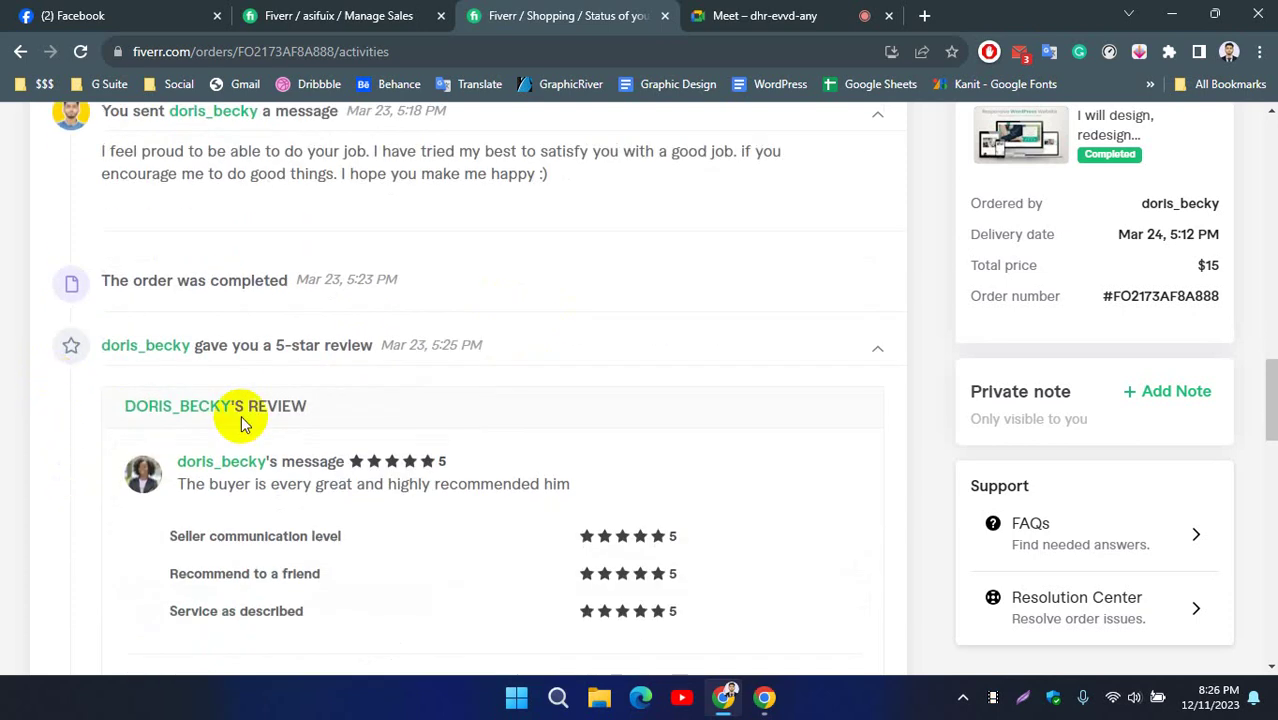
scroll(87, 436, up, 2)
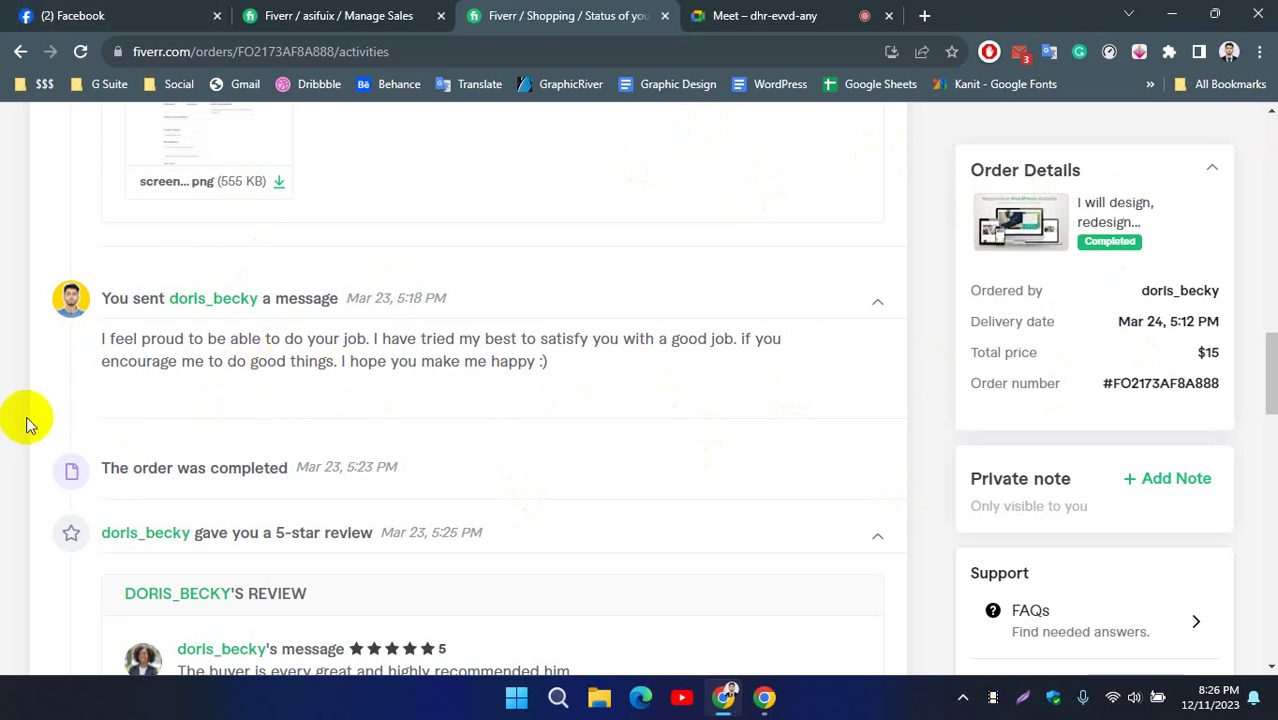
Compare the Delivery #1 message with the follow-up message and the order completion entry below it.
scroll(288, 350, up, 4)
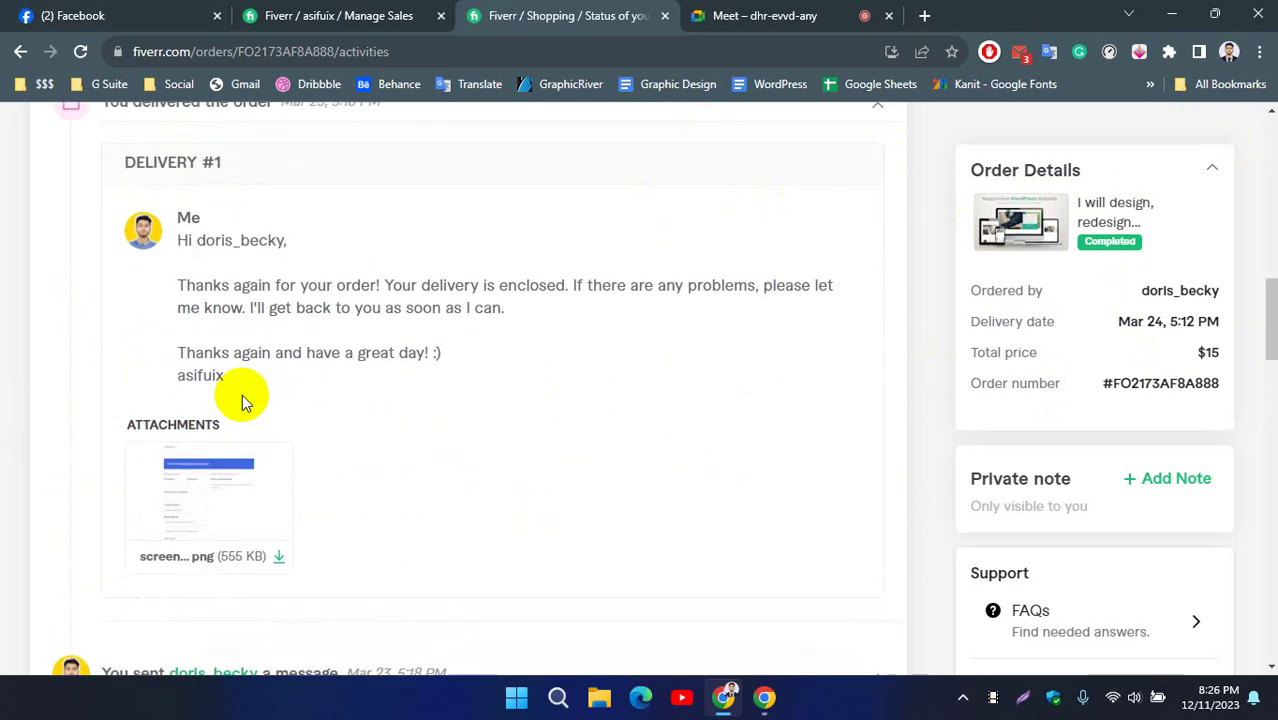
scroll(150, 445, up, 3)
scroll(222, 420, down, 7)
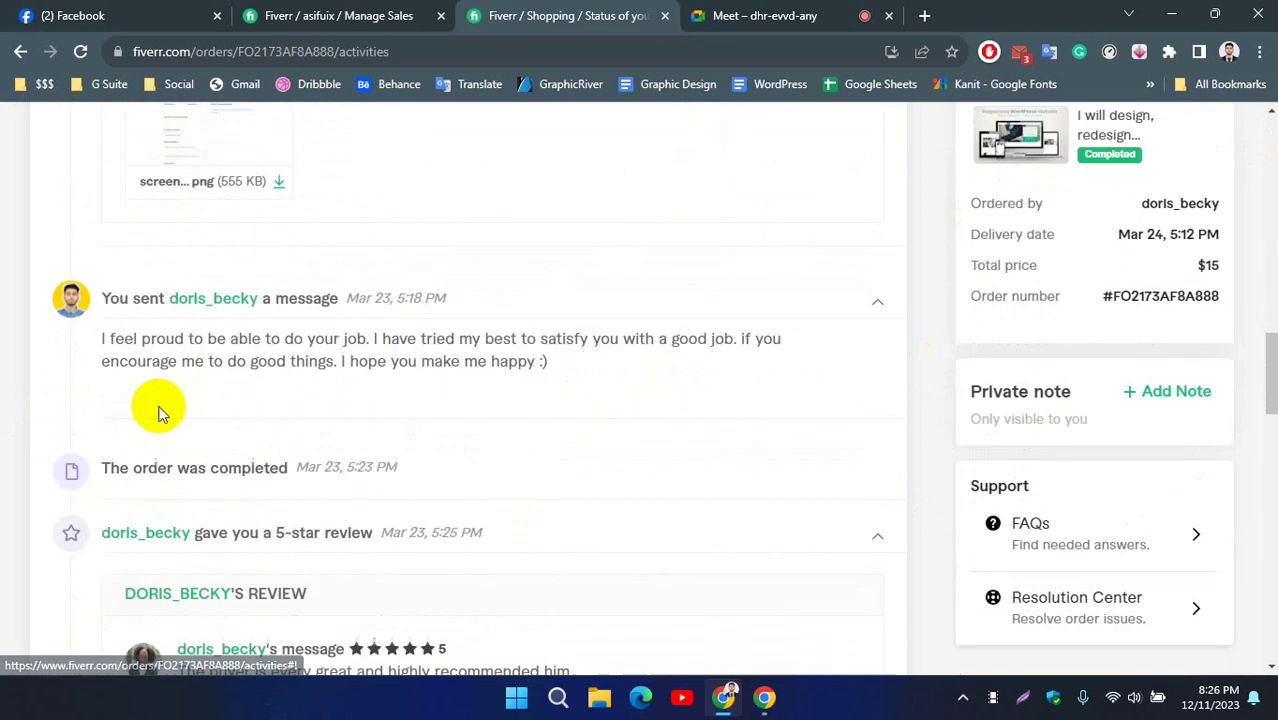
scroll(157, 448, down, 1)
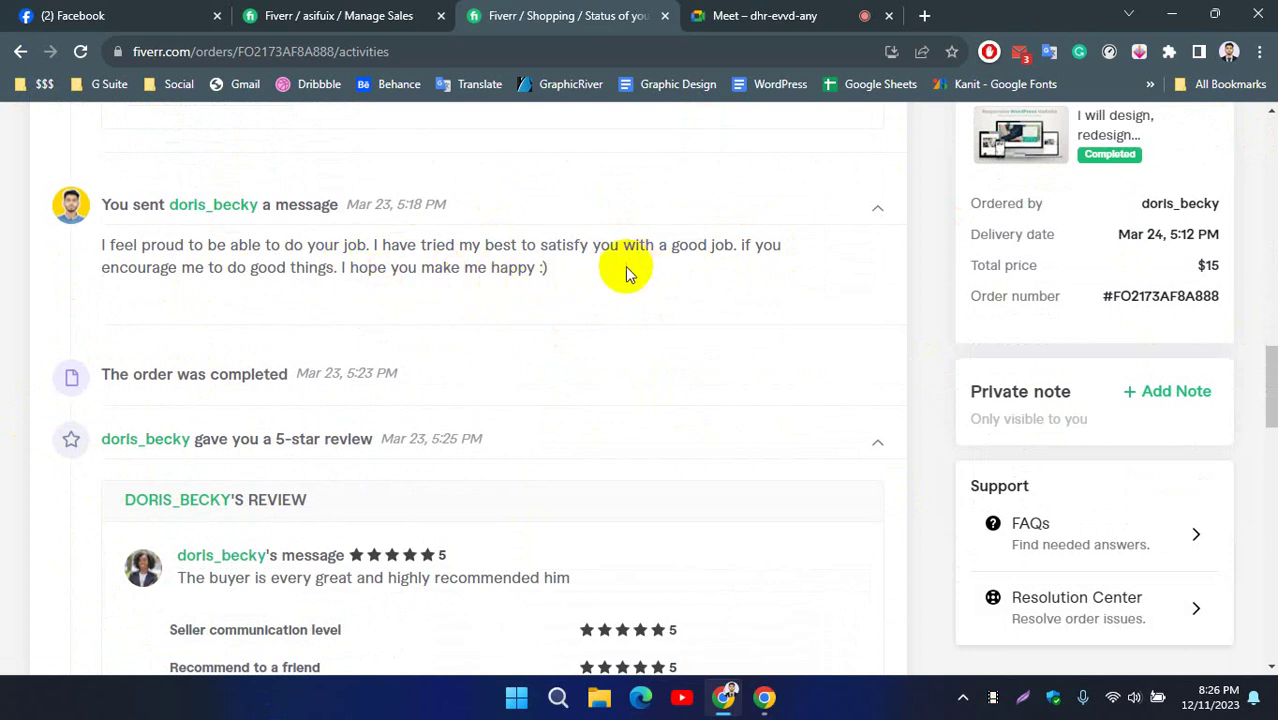
scroll(620, 270, down, 1)
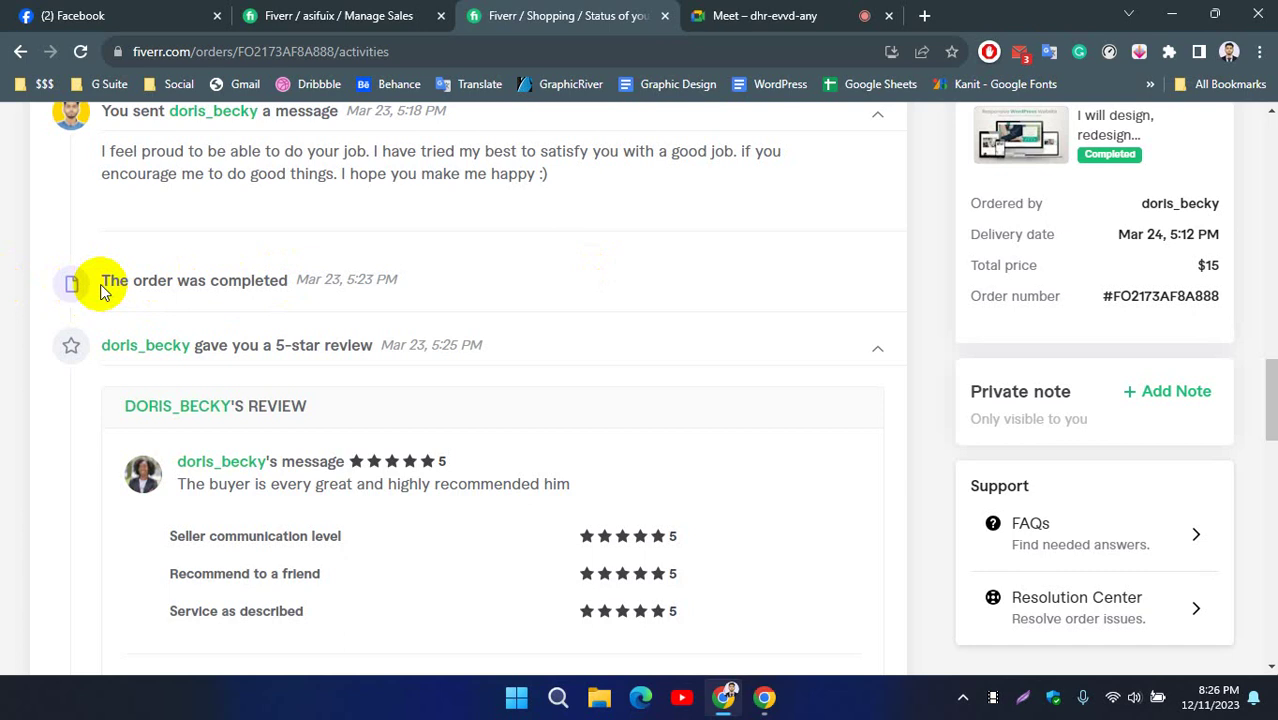
scroll(340, 270, up, 1)
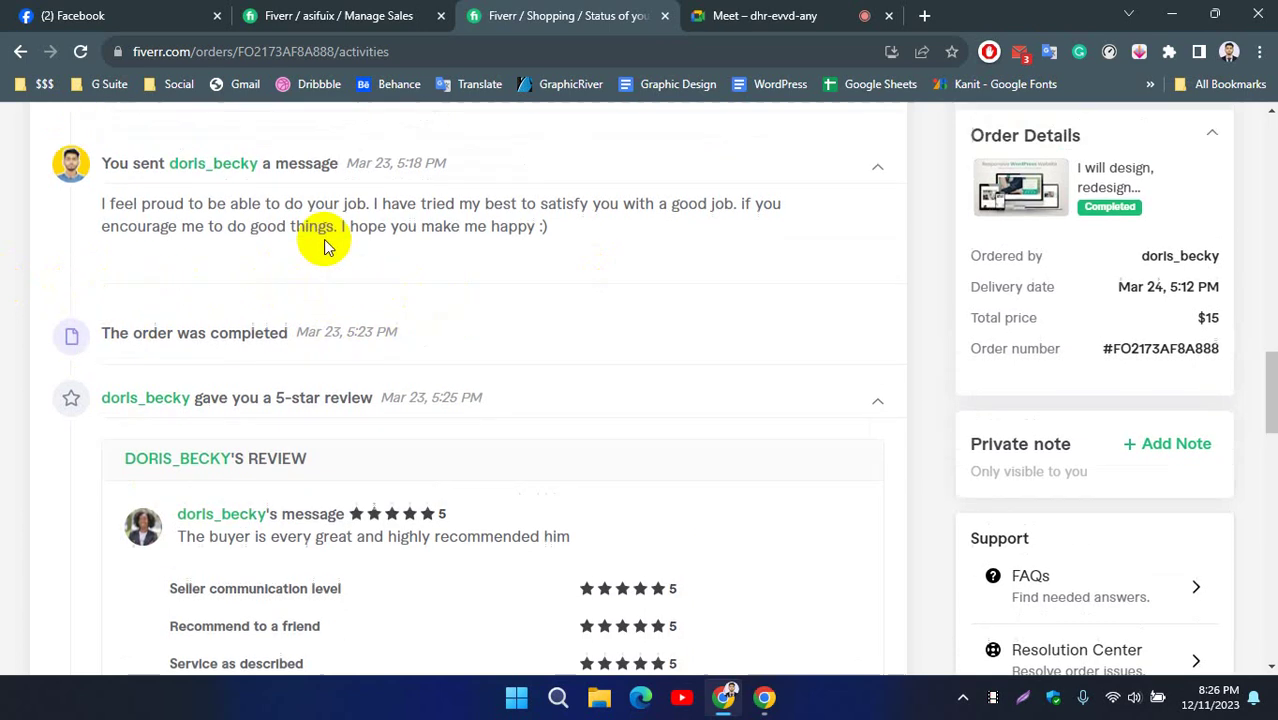
scroll(323, 247, up, 1)
scroll(362, 328, down, 2)
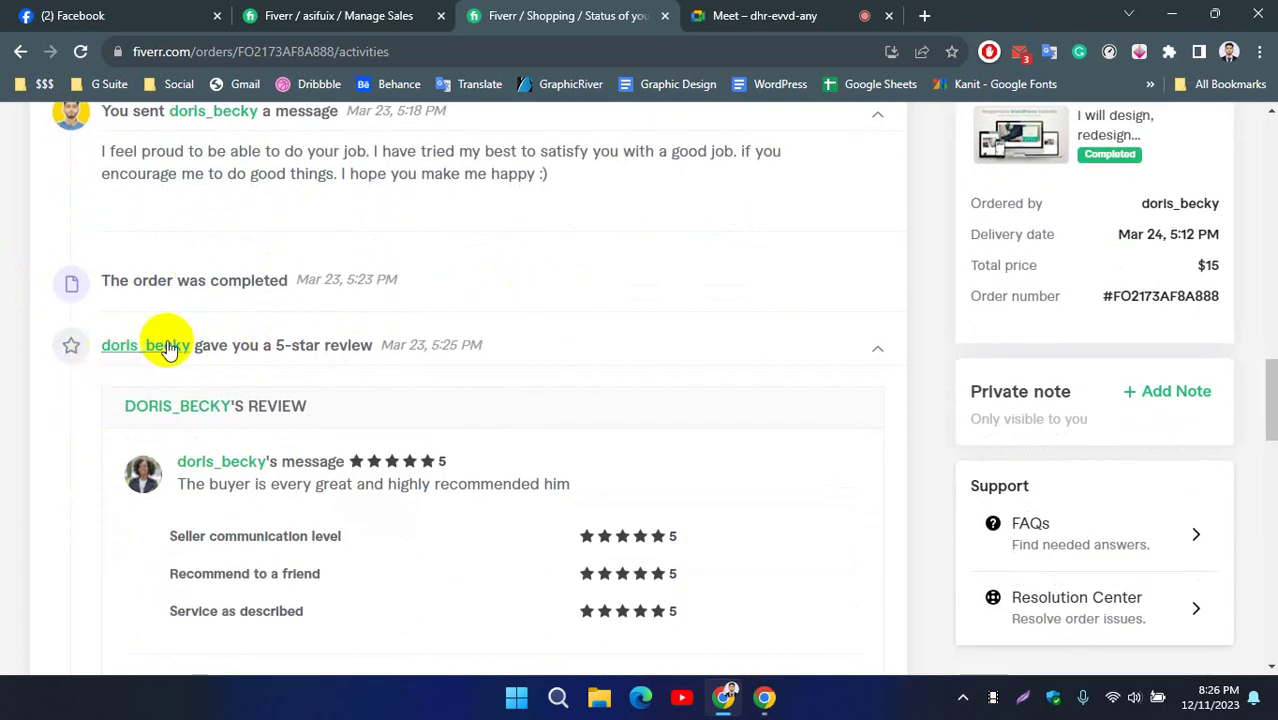
Look over the buyer's review and the field for responding to it publicly.
scroll(566, 302, down, 1)
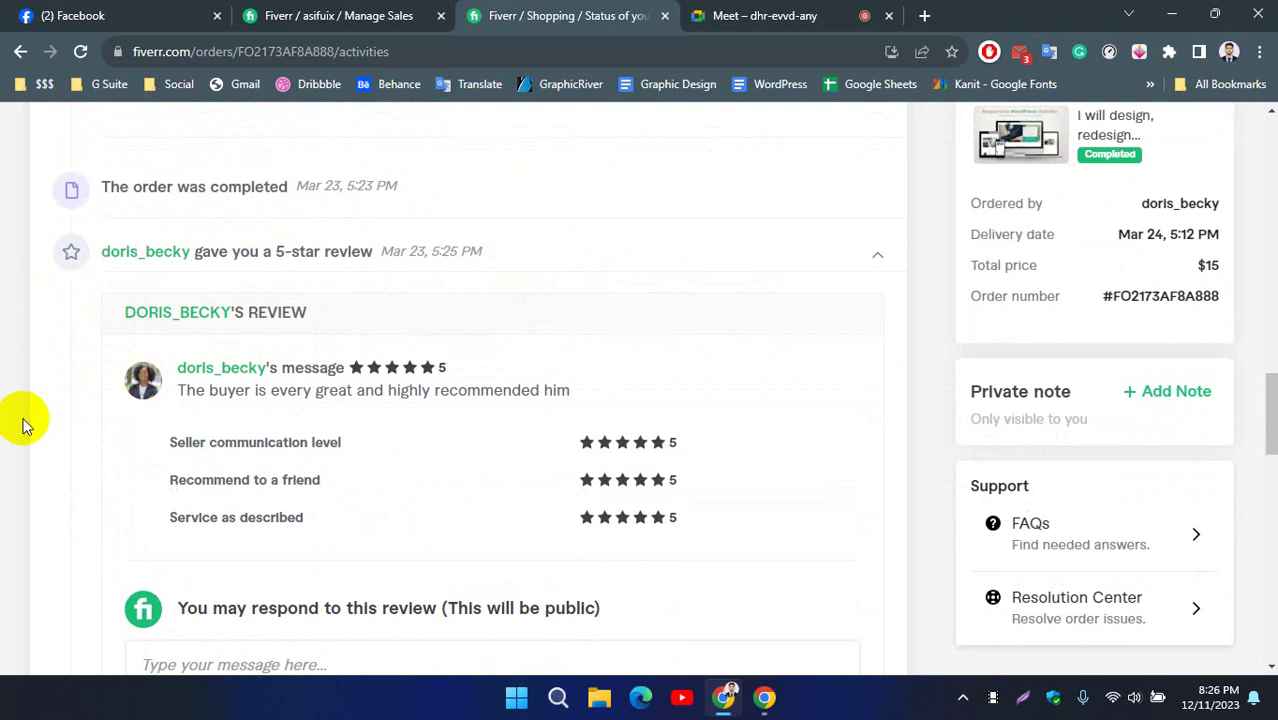
scroll(300, 340, down, 2)
scroll(150, 385, up, 1)
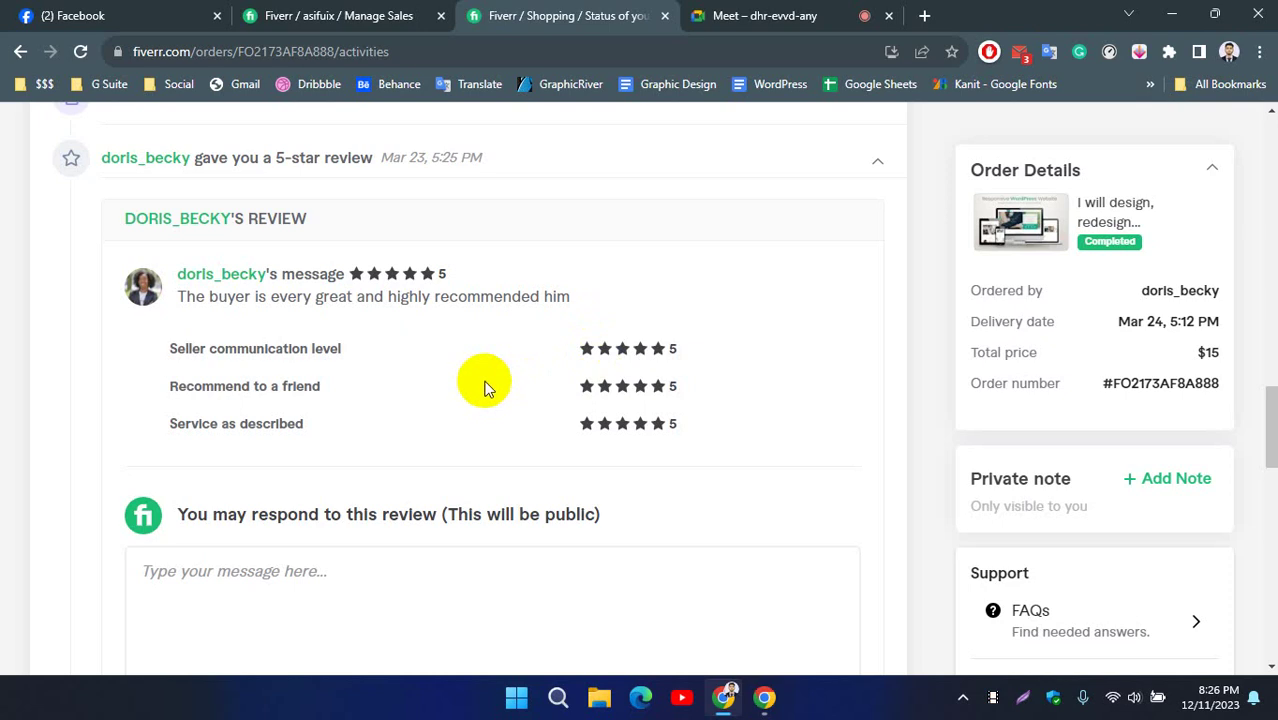
scroll(470, 352, down, 2)
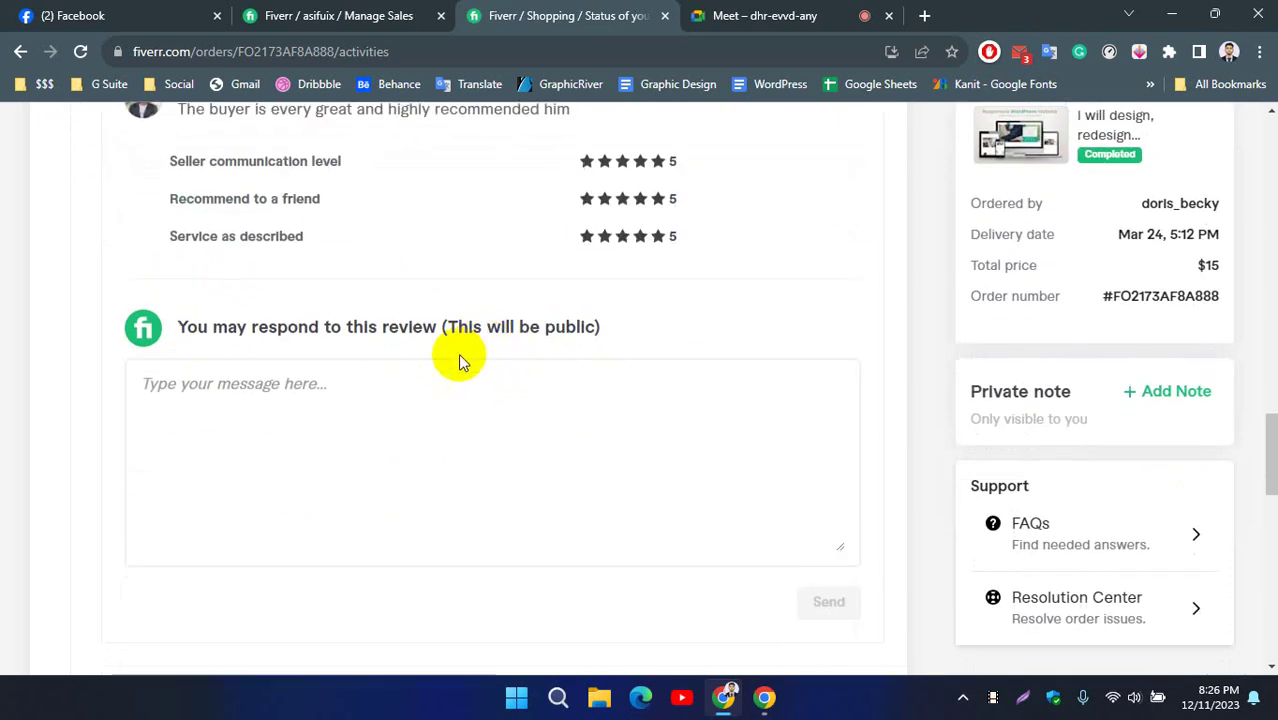
scroll(357, 348, up, 2)
scroll(137, 408, down, 4)
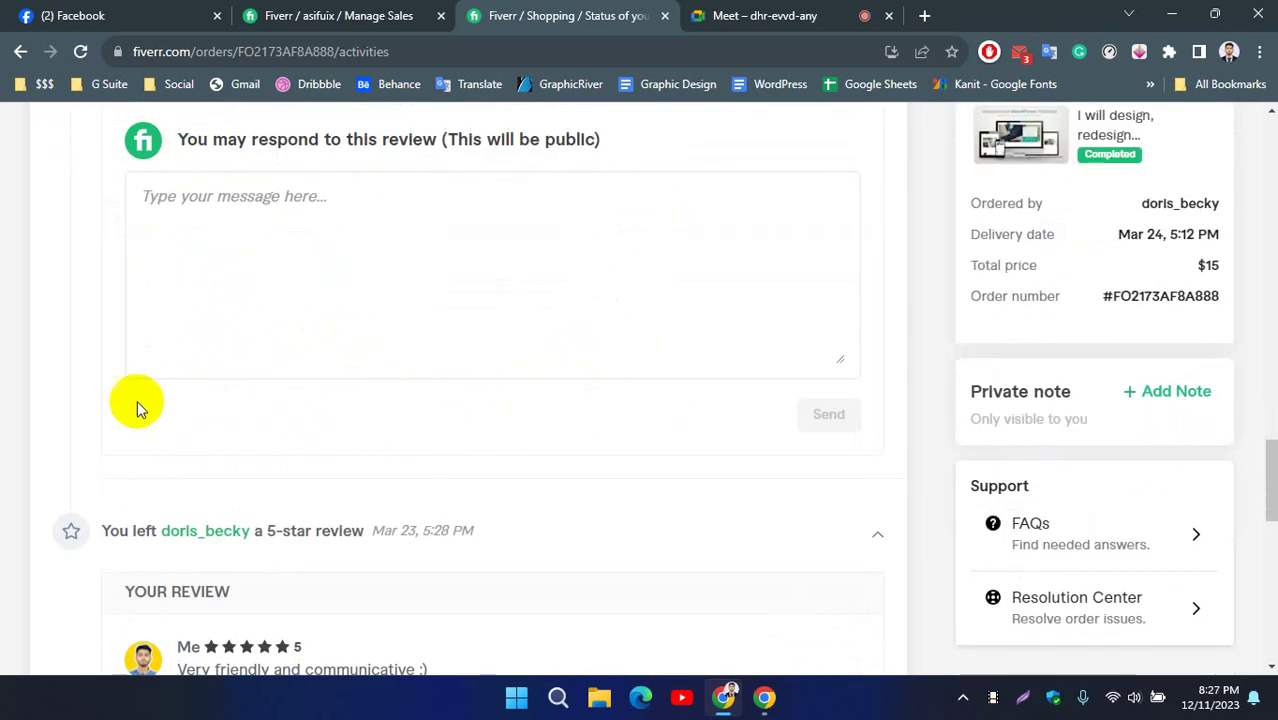
scroll(352, 373, up, 4)
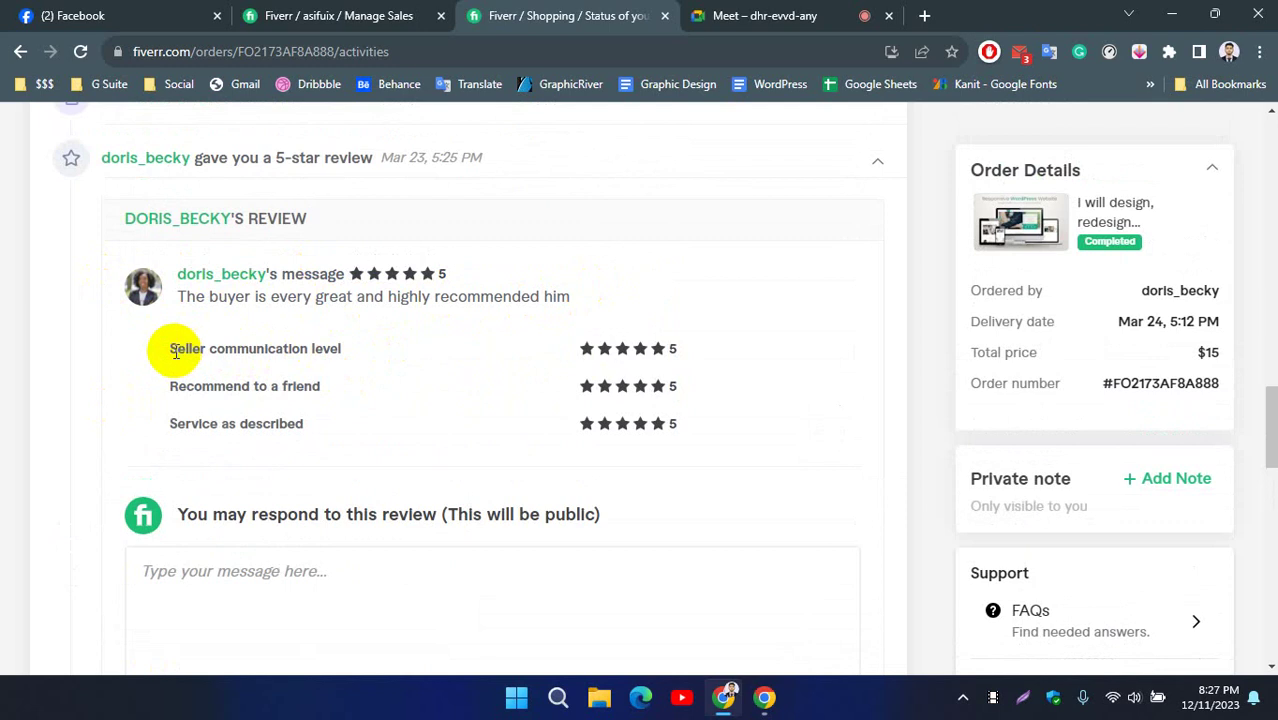
Go through the review's category ratings for Seller communication level, Recommend to a friend and Service as described.
drag(172, 350, 345, 352)
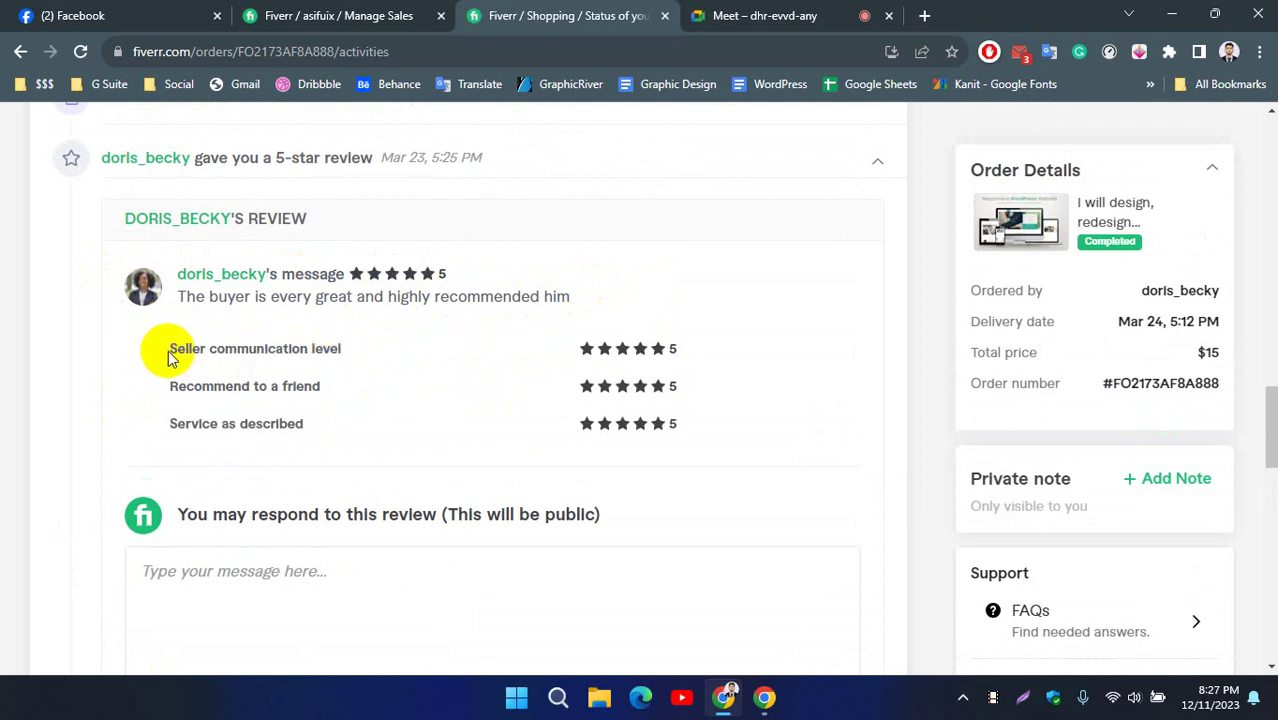
drag(170, 347, 330, 350)
click(585, 345)
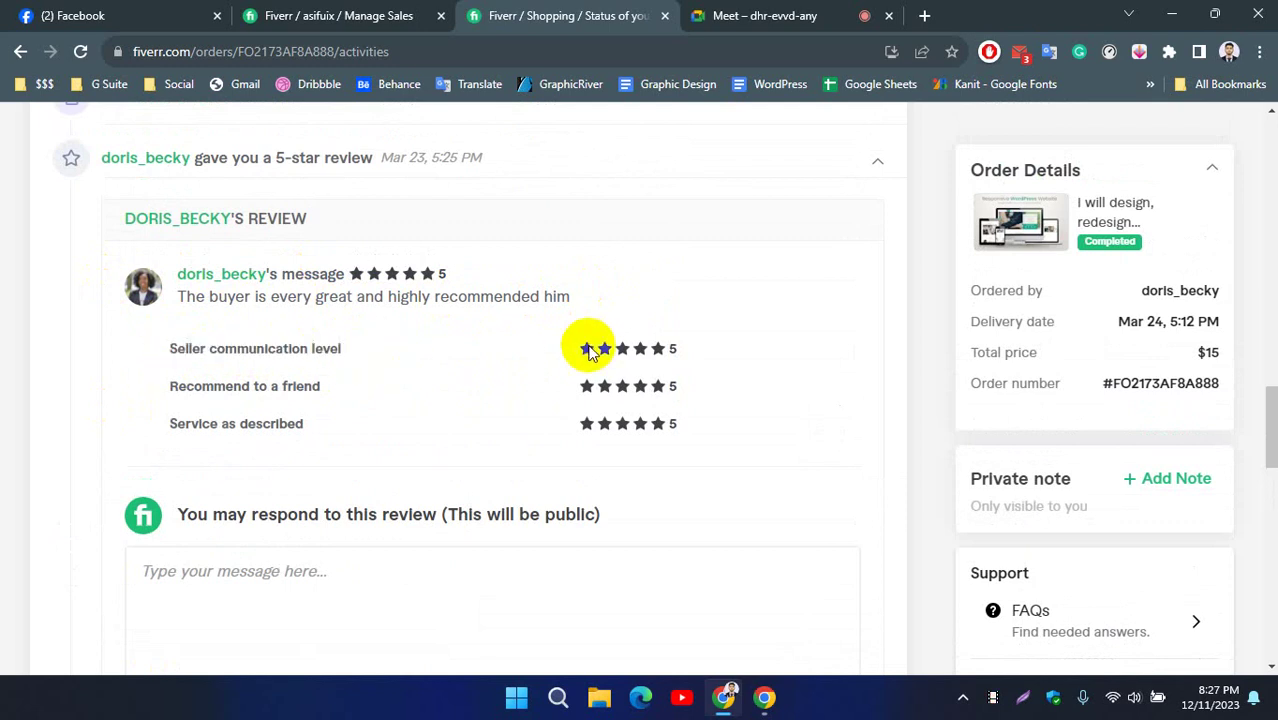
drag(613, 350, 647, 356)
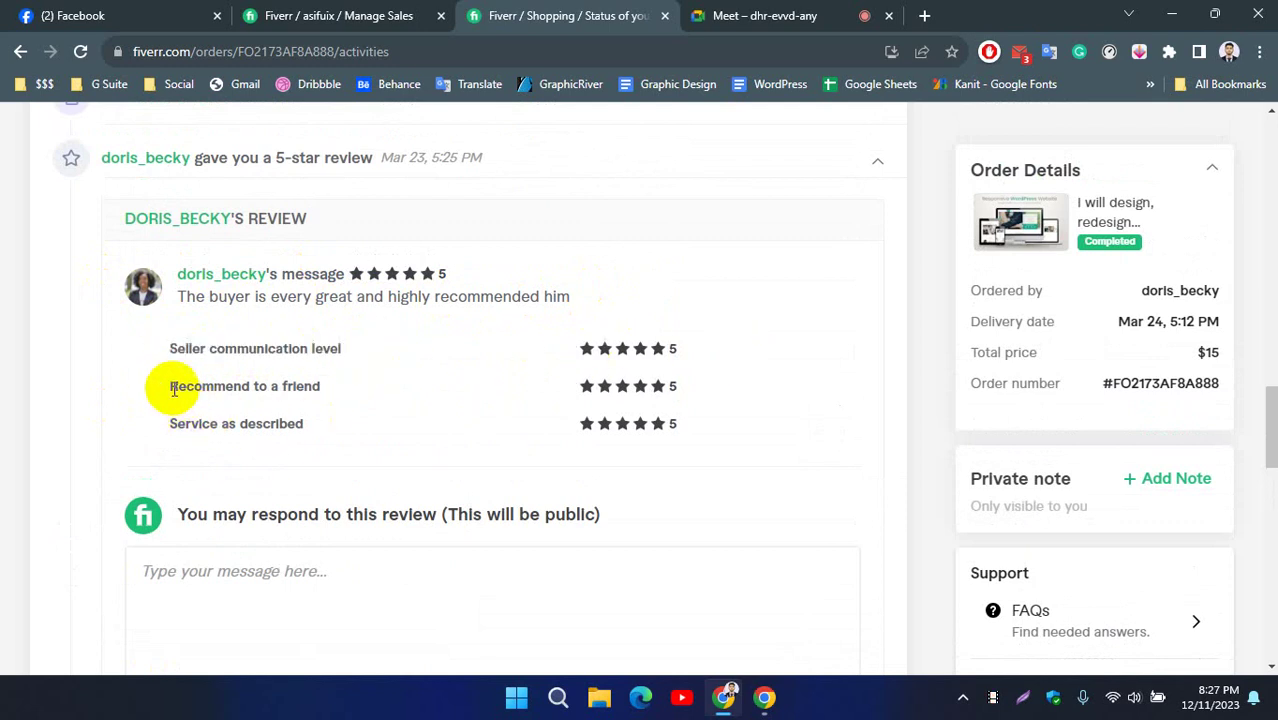
drag(173, 389, 303, 391)
click(95, 413)
click(624, 391)
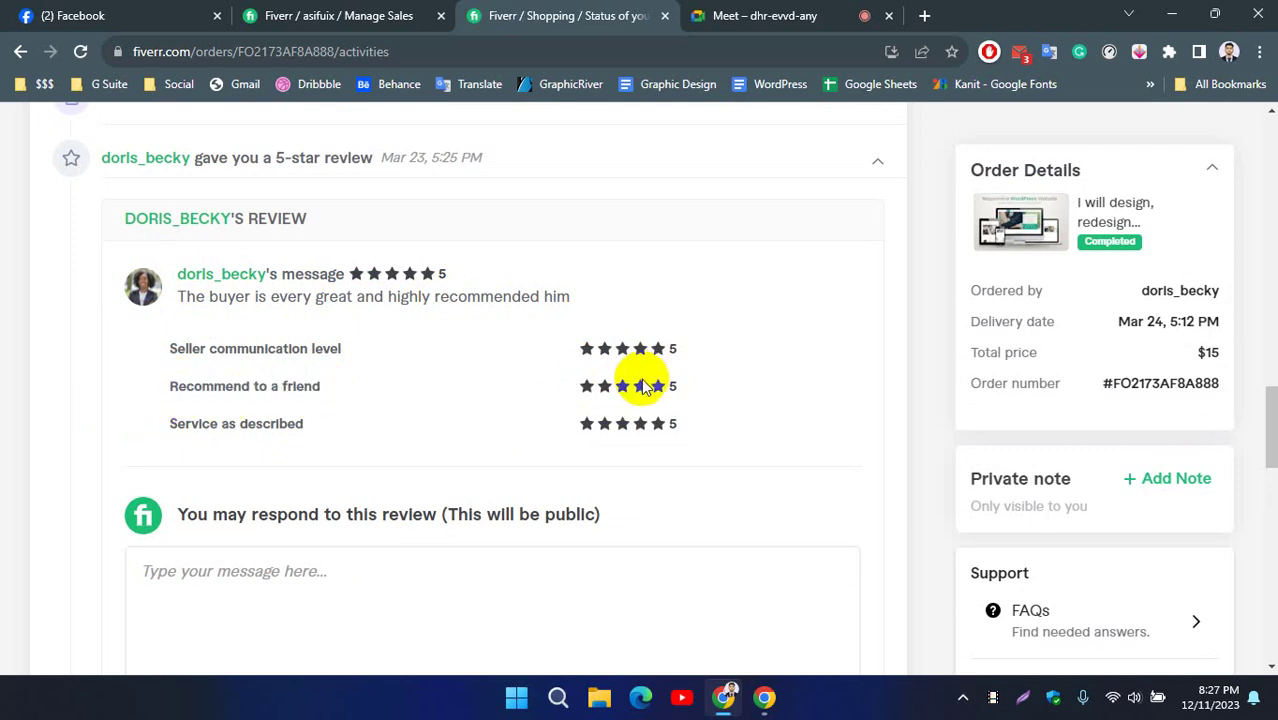
drag(170, 424, 267, 428)
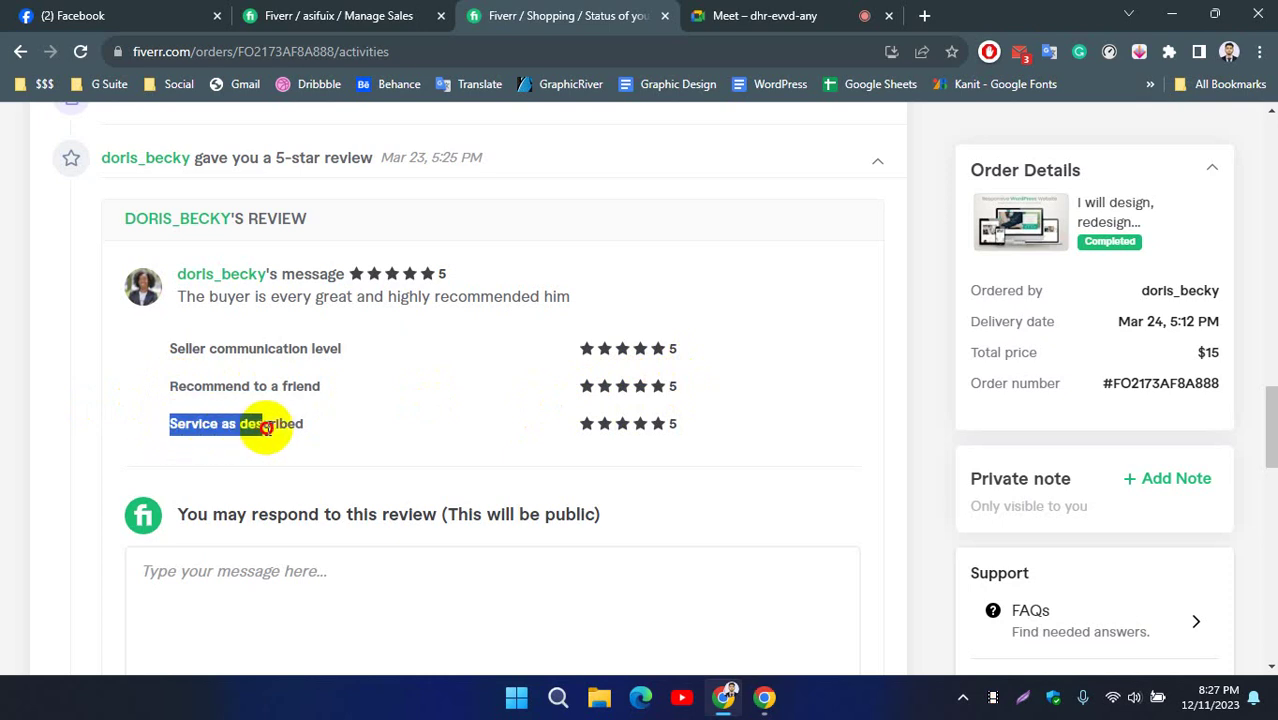
click(119, 438)
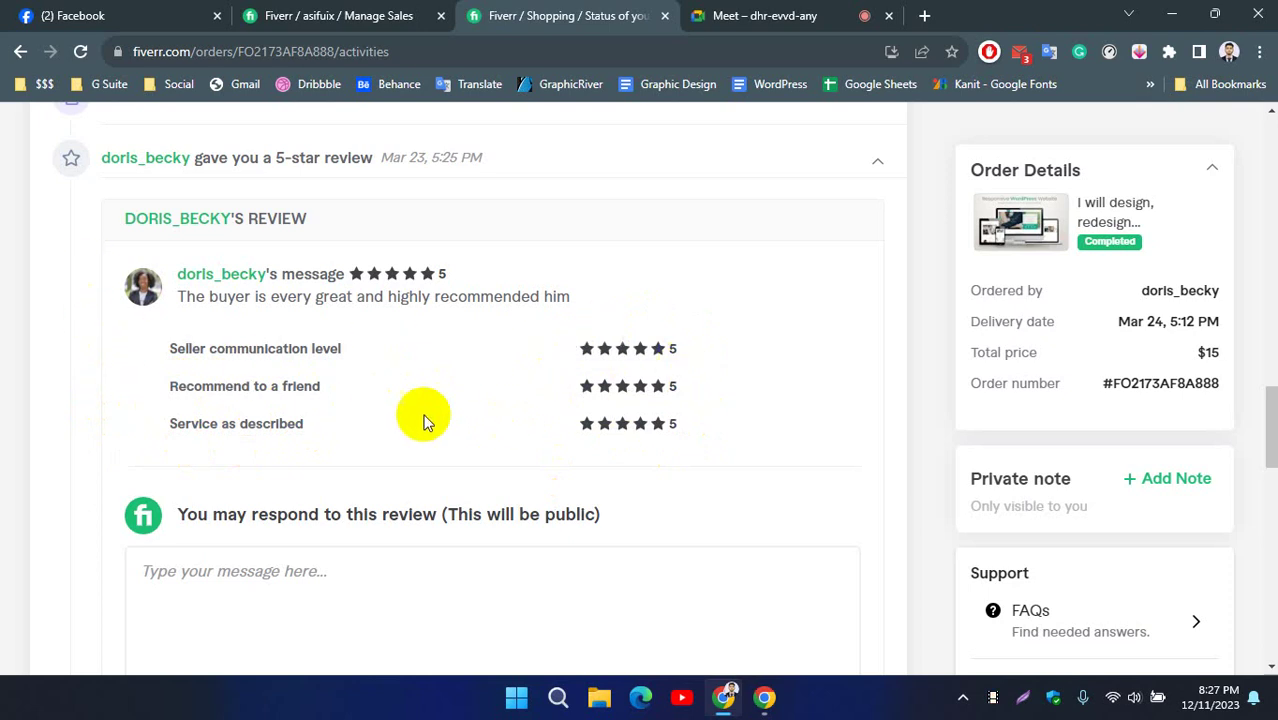
Follow the timeline from the buyer's review past the response field to the seller's own review of the buyer.
scroll(171, 294, up, 1)
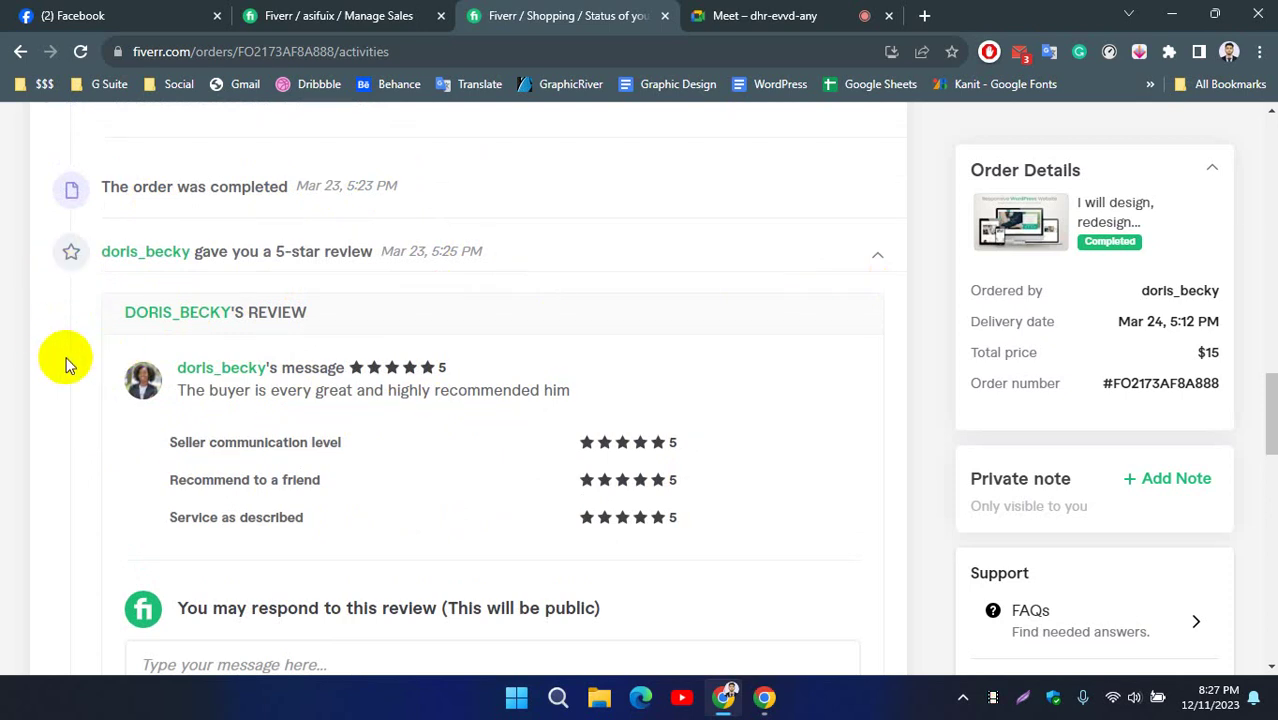
scroll(81, 342, down, 4)
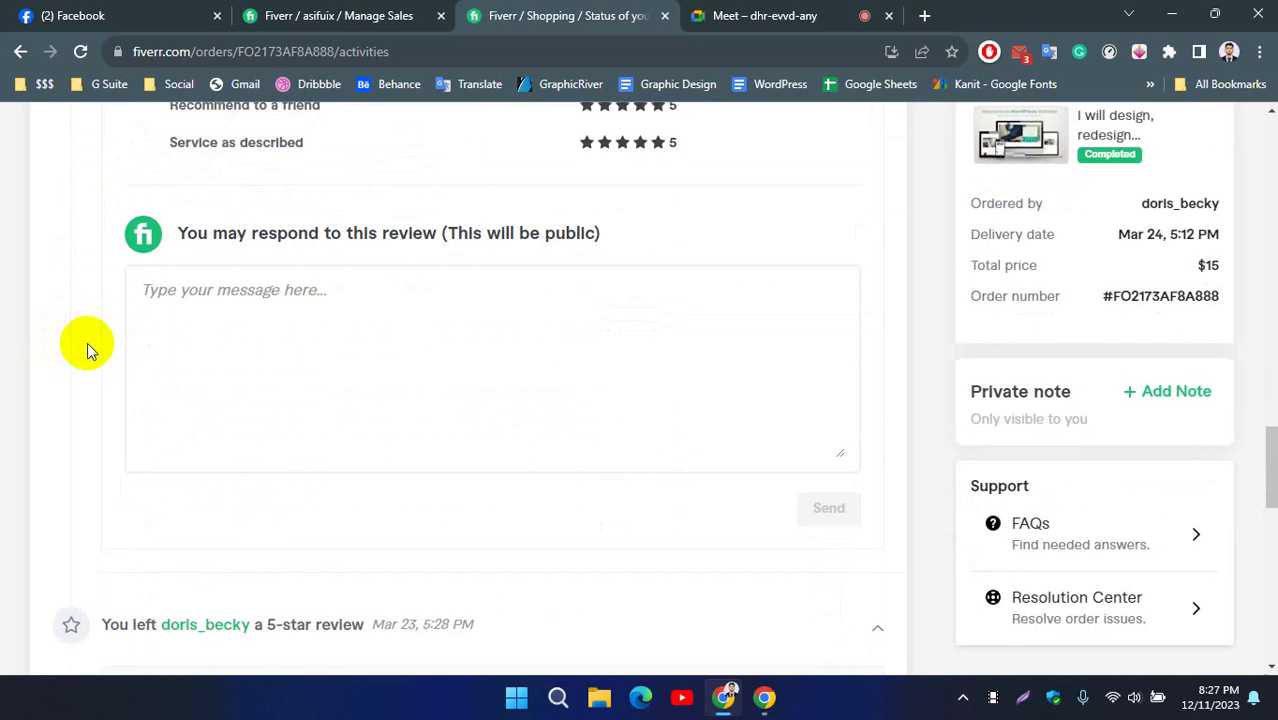
scroll(87, 346, down, 2)
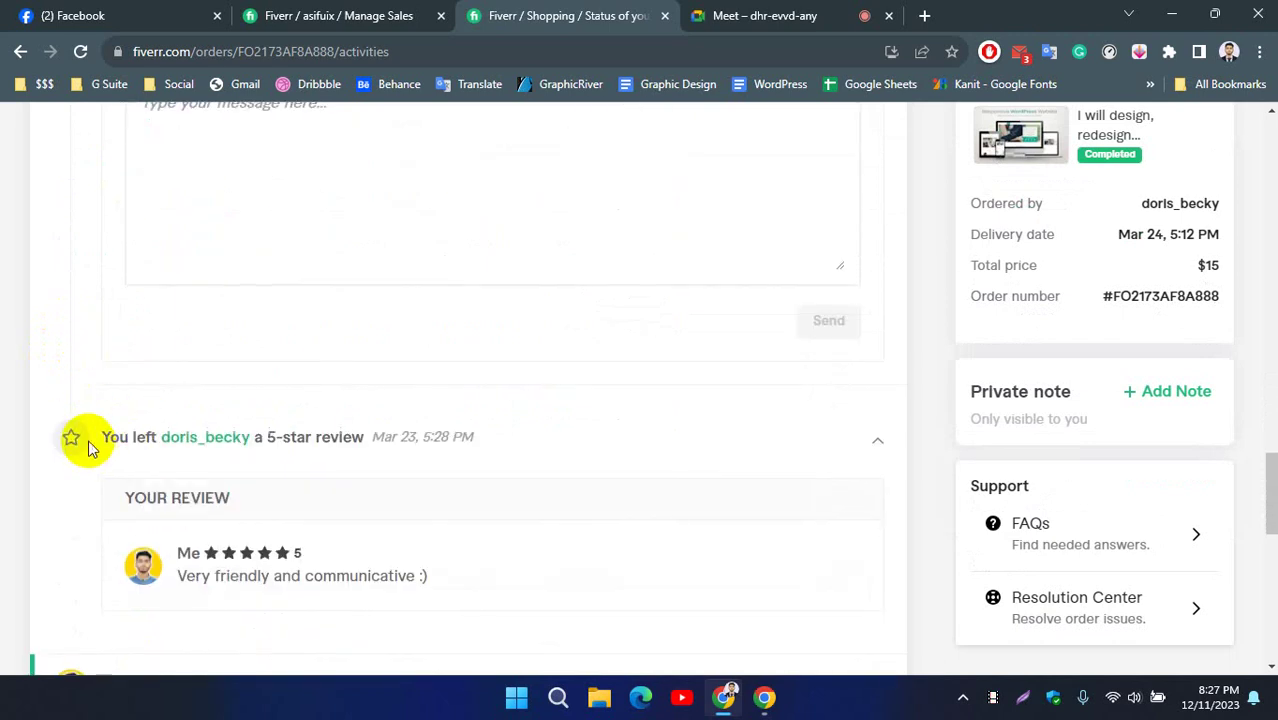
scroll(90, 415, down, 1)
scroll(92, 400, up, 3)
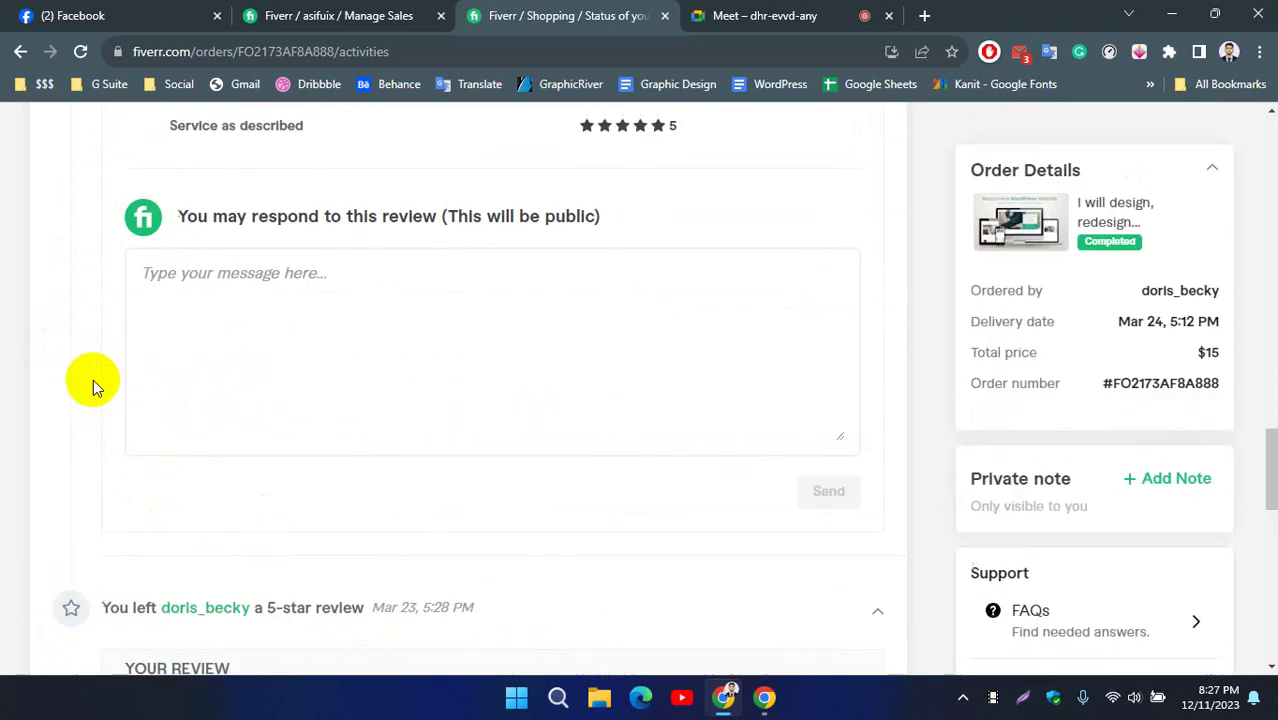
scroll(94, 380, up, 3)
scroll(94, 380, down, 5)
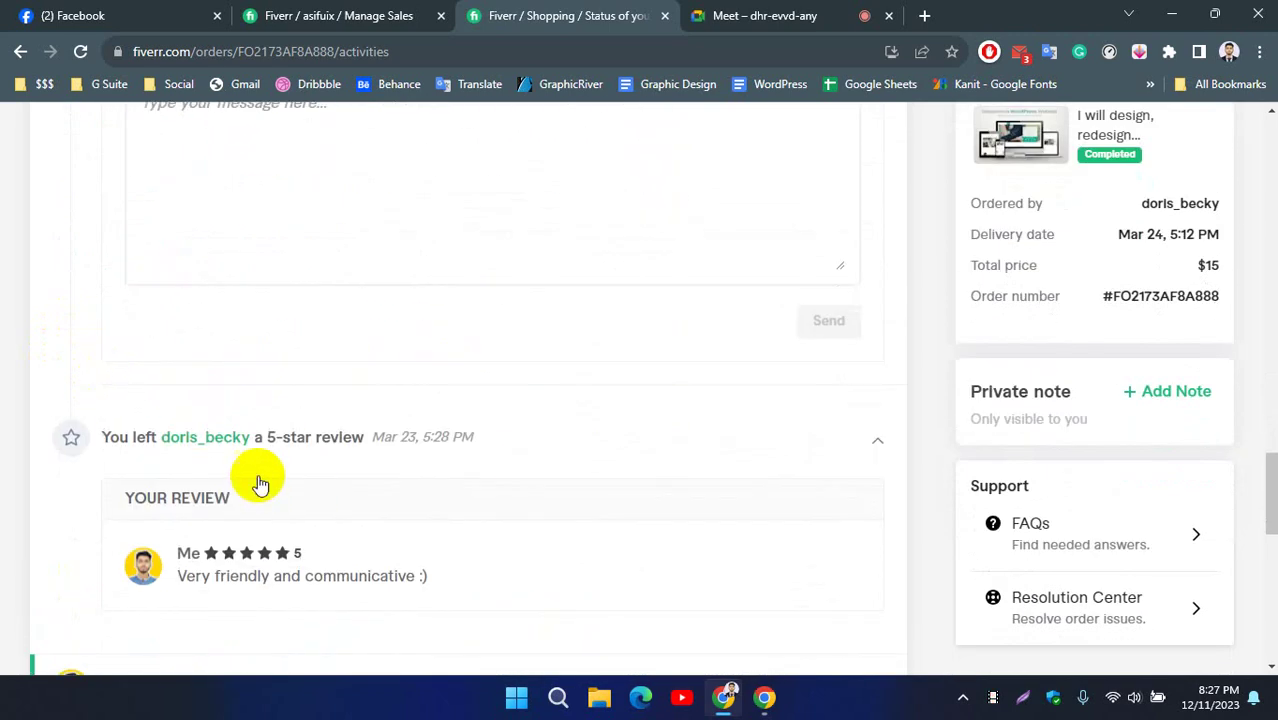
scroll(120, 392, up, 6)
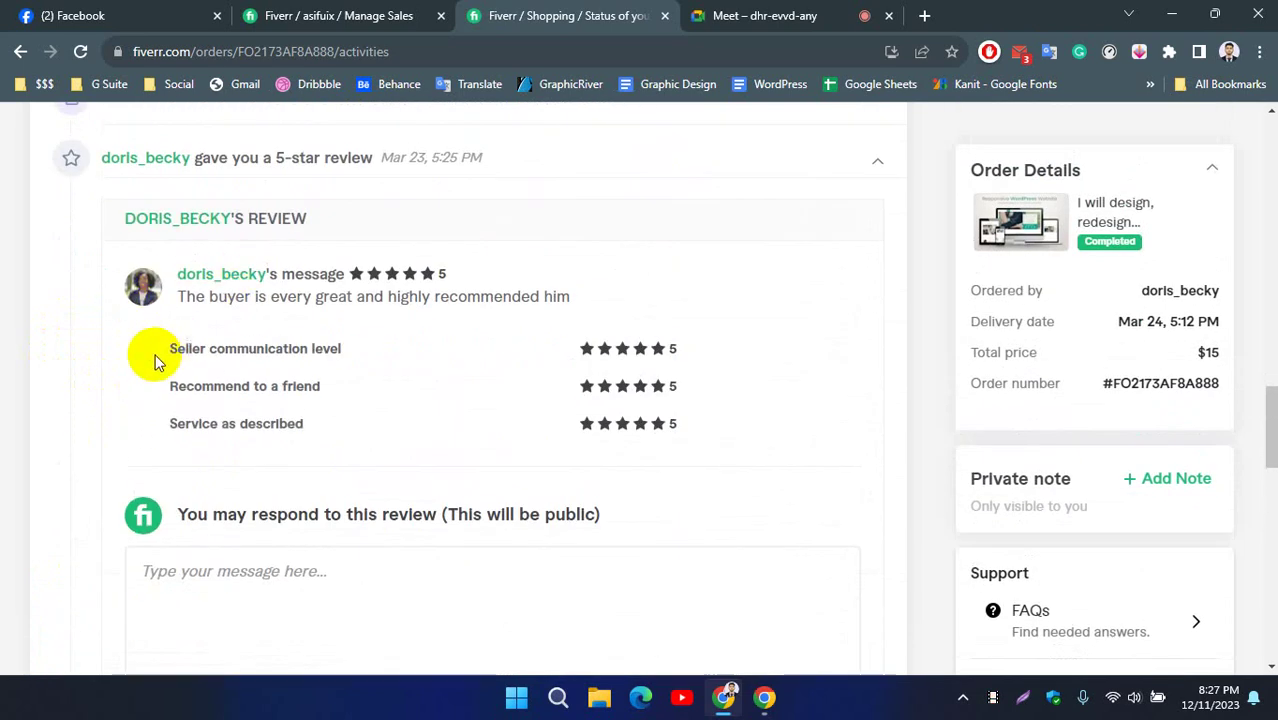
scroll(120, 356, down, 7)
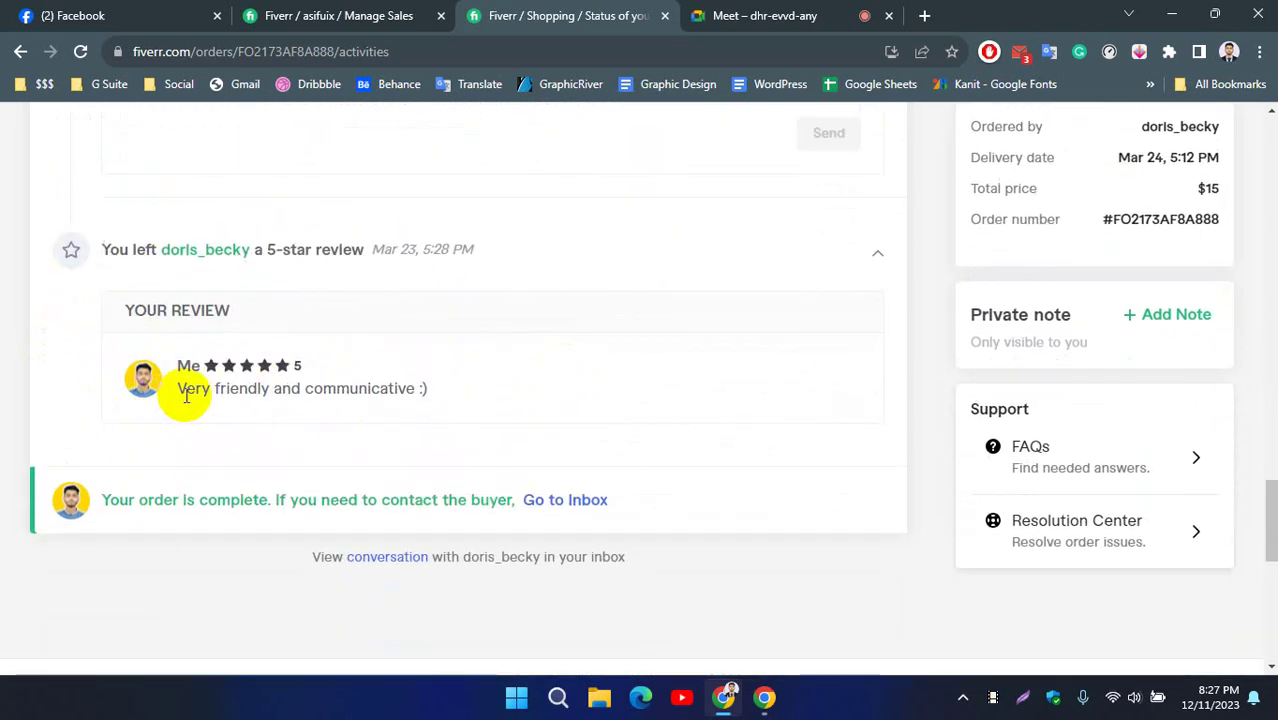
Highlight and read the comment in the seller's own review of the buyer.
drag(185, 395, 114, 428)
click(91, 425)
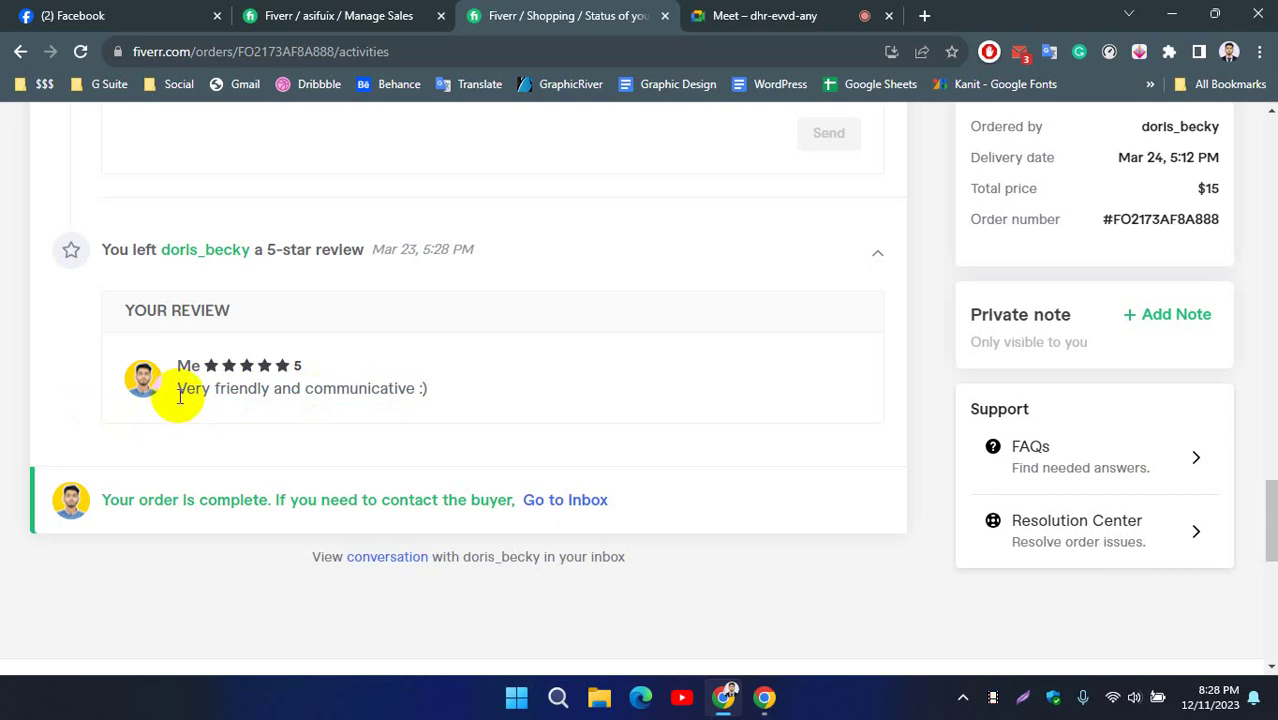
drag(172, 391, 435, 397)
click(444, 396)
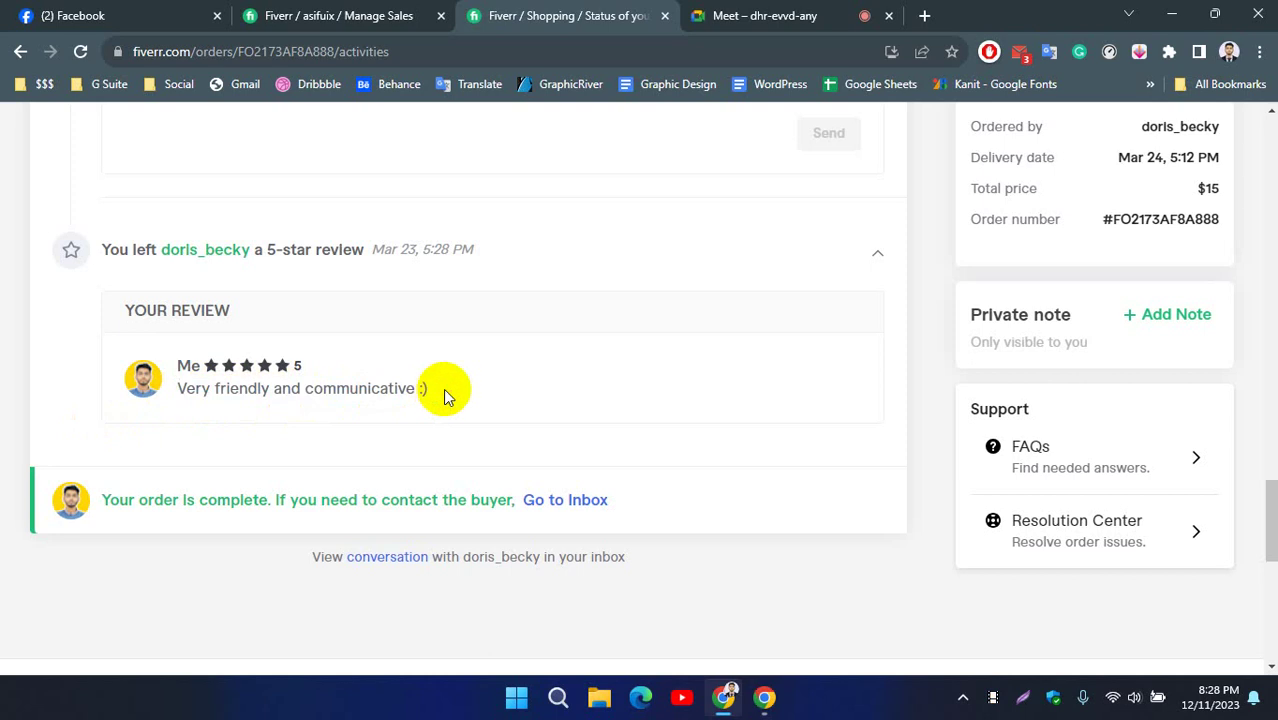
Revisit the follow-up message and buyer's review, and find the inbox link for contacting the buyer at the timeline's end.
scroll(357, 408, up, 8)
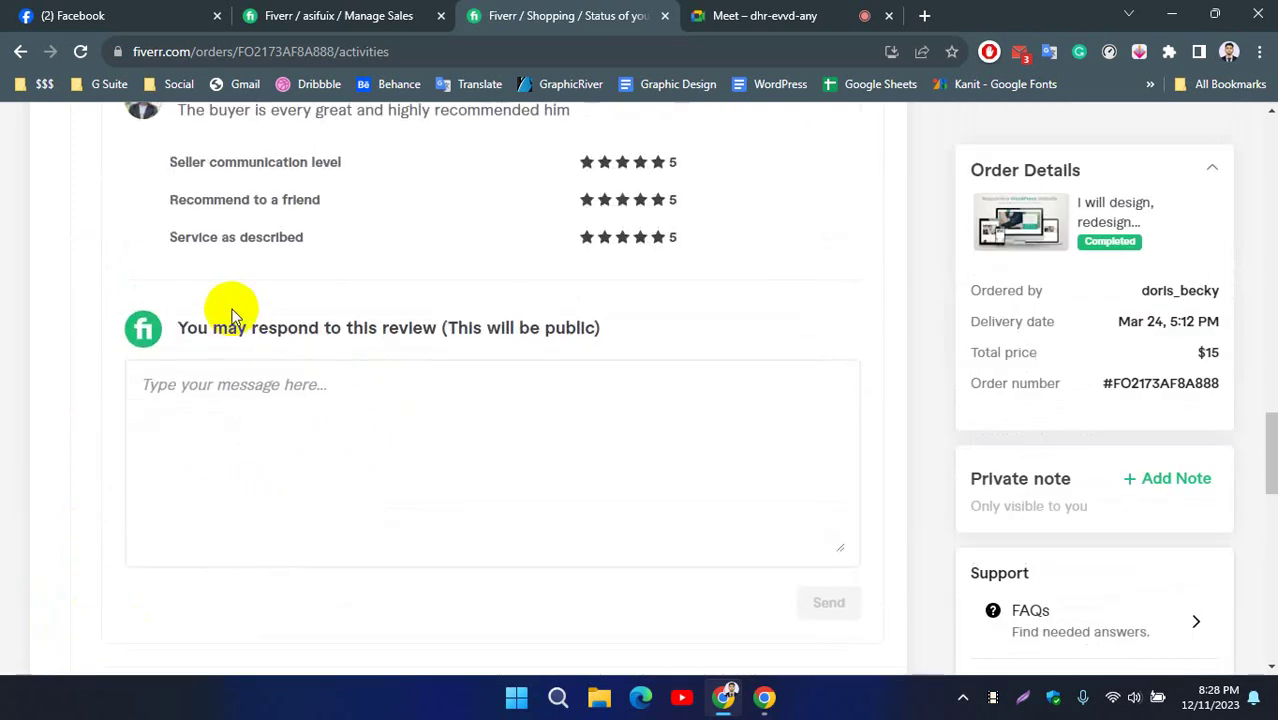
scroll(200, 350, up, 2)
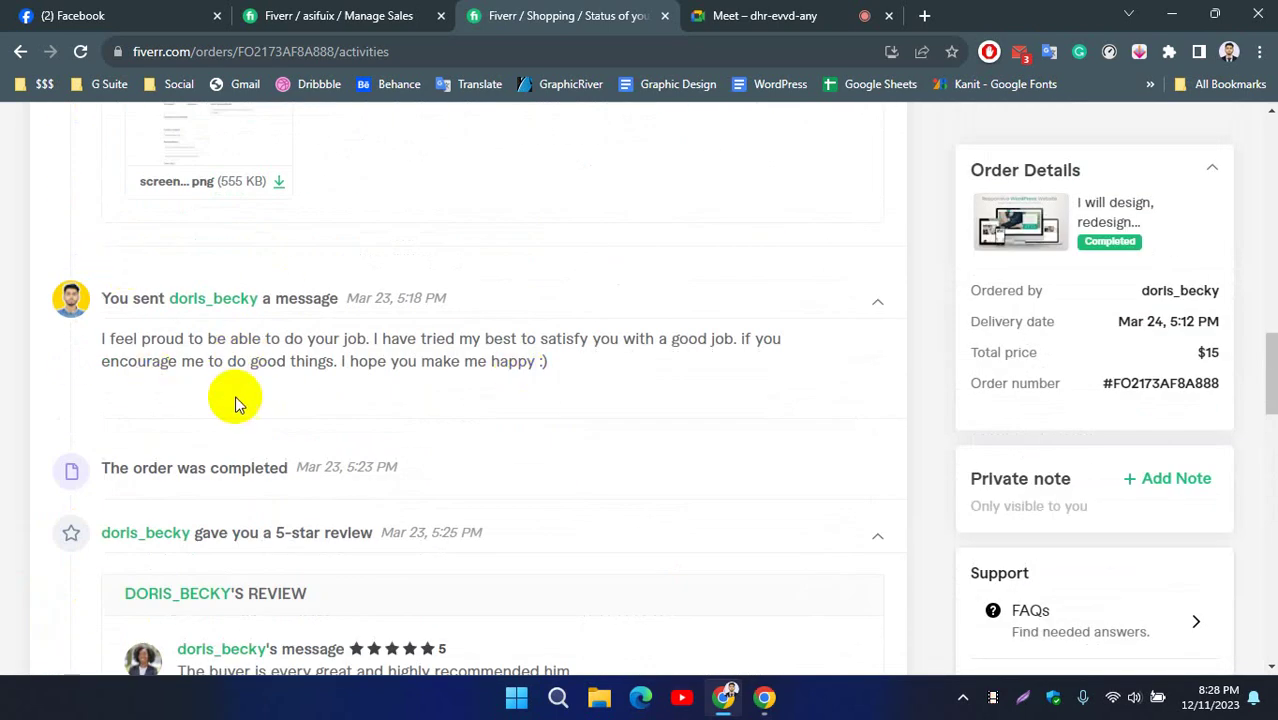
scroll(228, 394, down, 4)
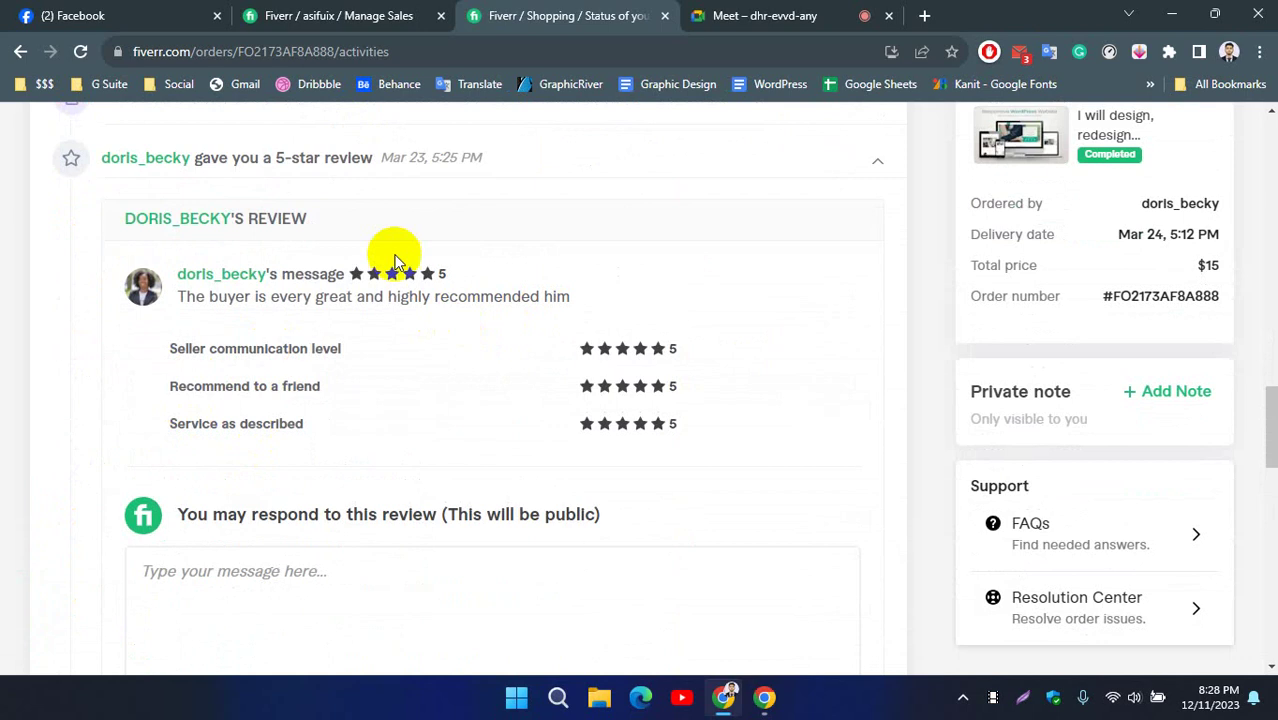
scroll(69, 434, down, 9)
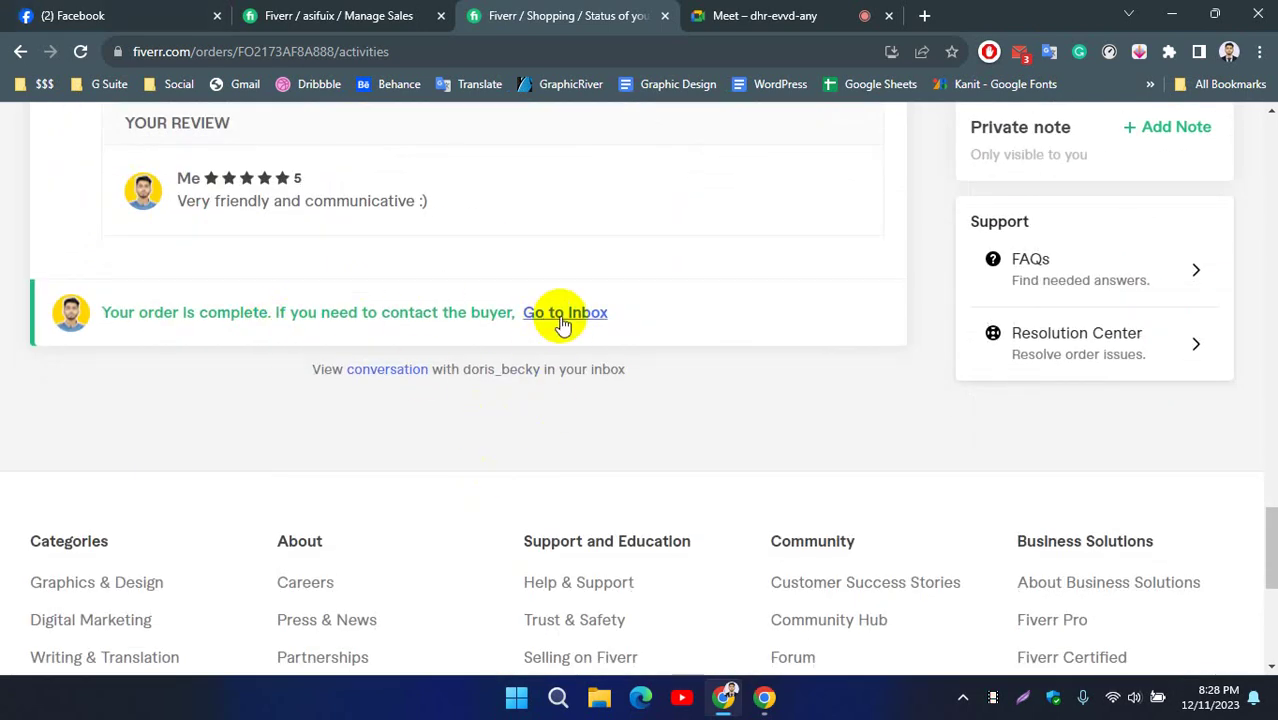
Return to the top of the completed order's page and look over its order details, private note and support options.
scroll(448, 380, up, 9)
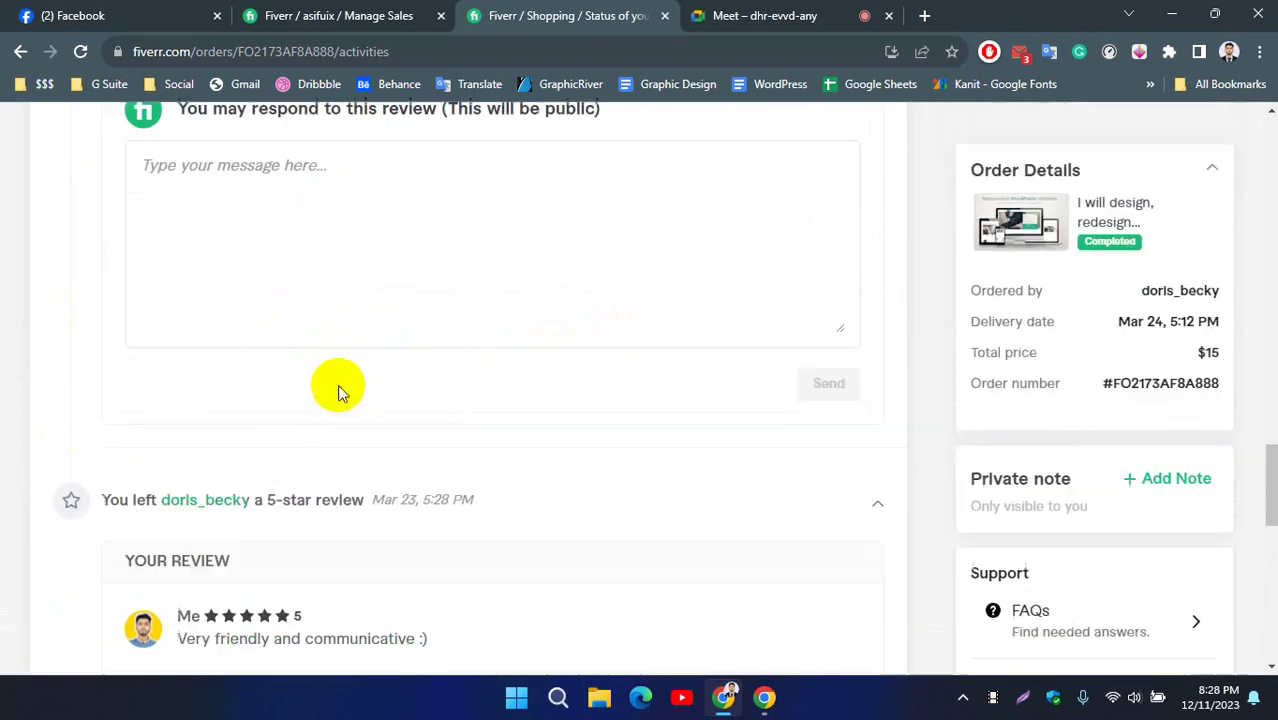
scroll(520, 376, up, 10)
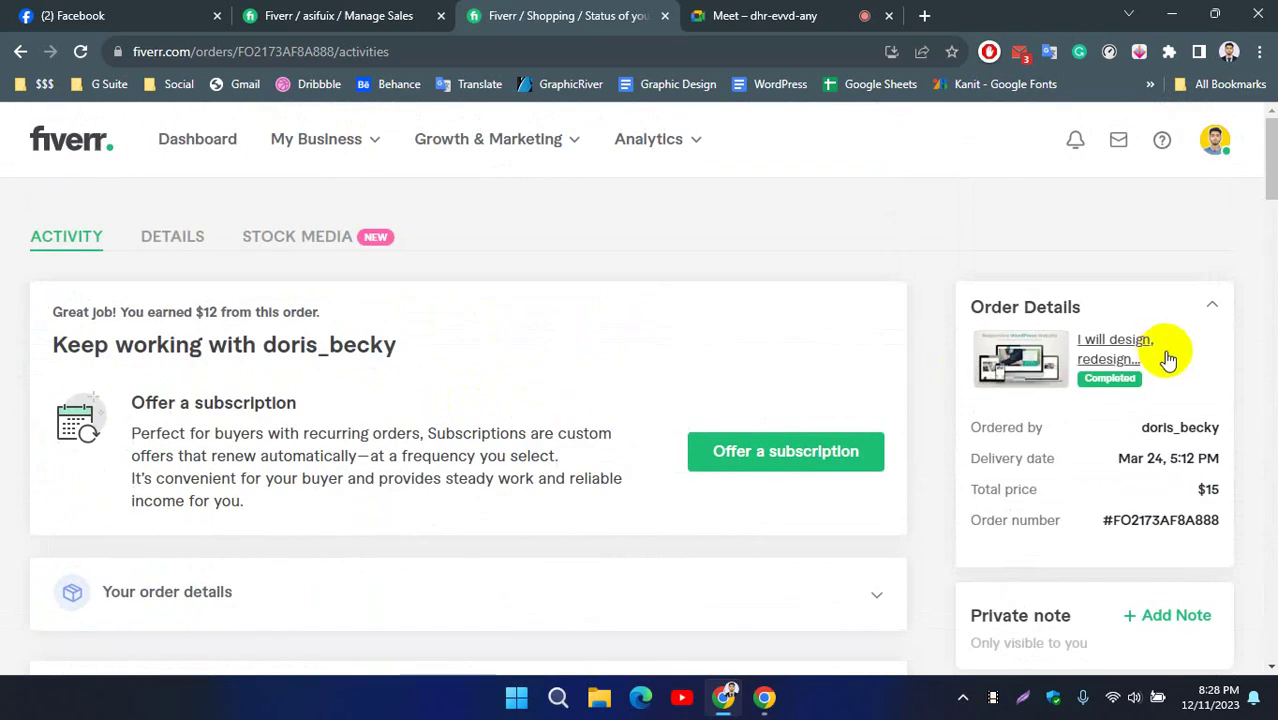
scroll(1268, 440, down, 6)
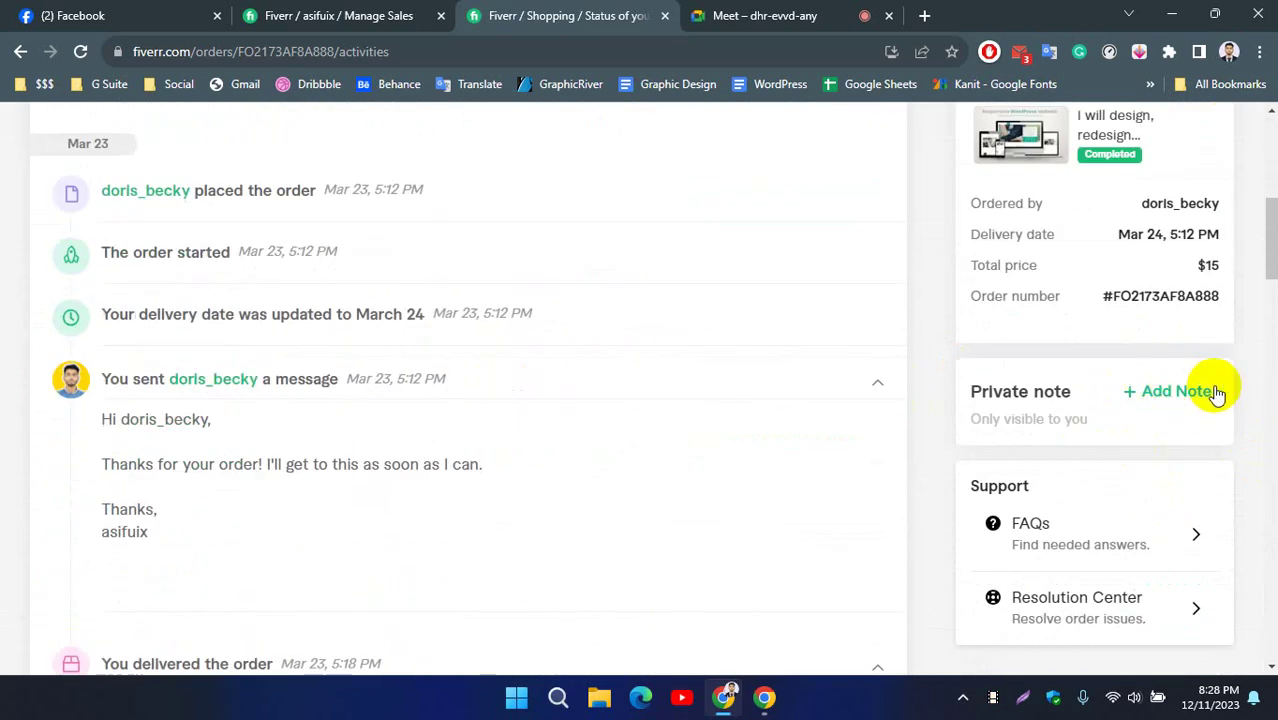
scroll(1078, 405, down, 4)
scroll(325, 418, up, 10)
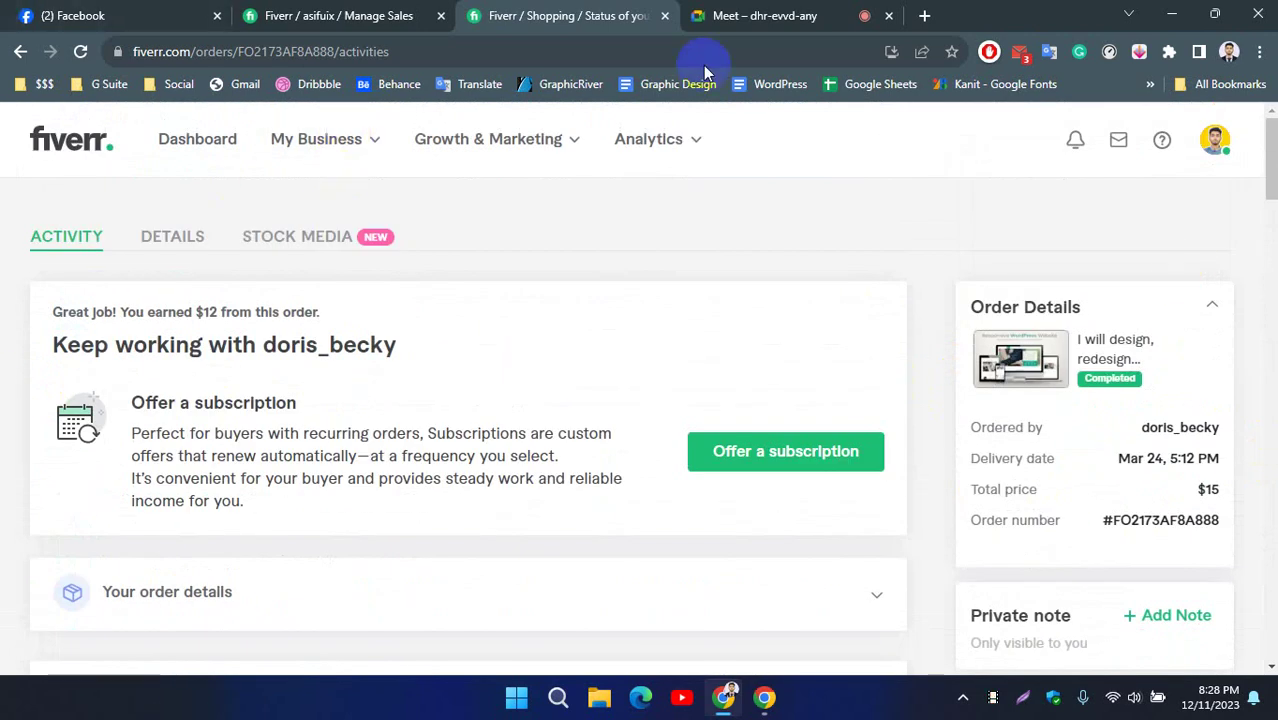
Search Google for "fiverr level system" in a new browser tab.
click(924, 15)
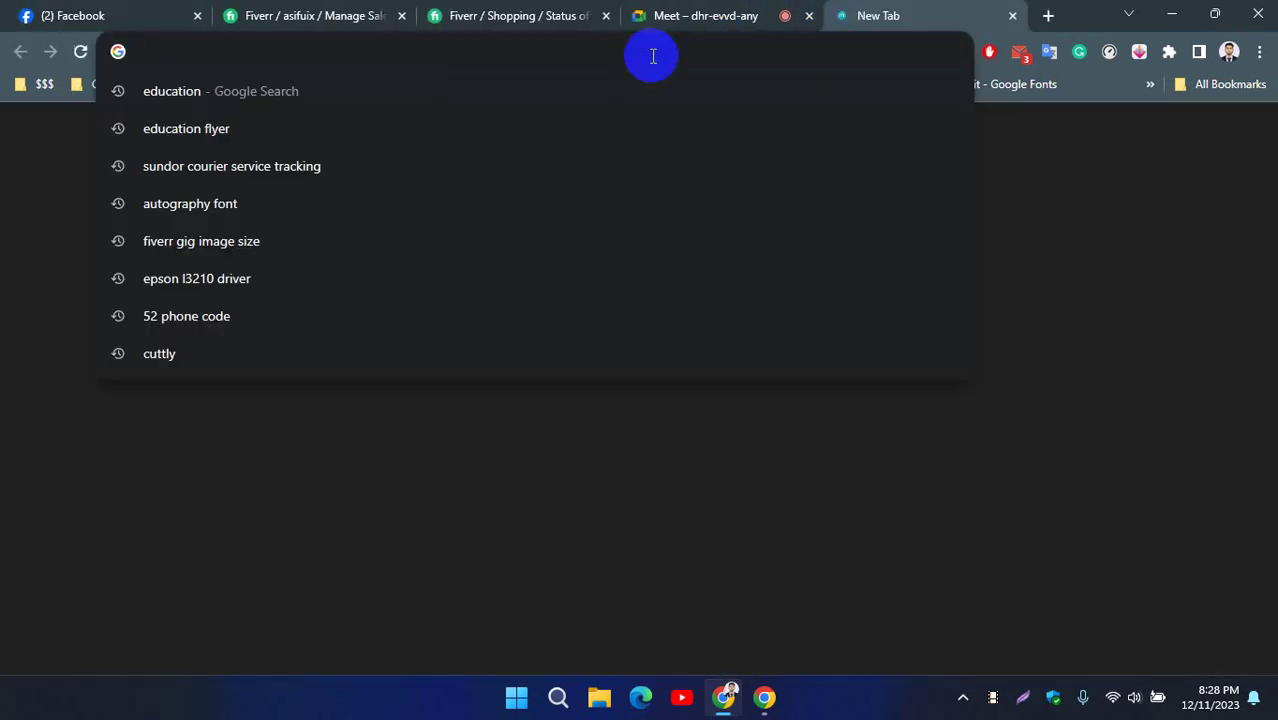
text(fiverr)
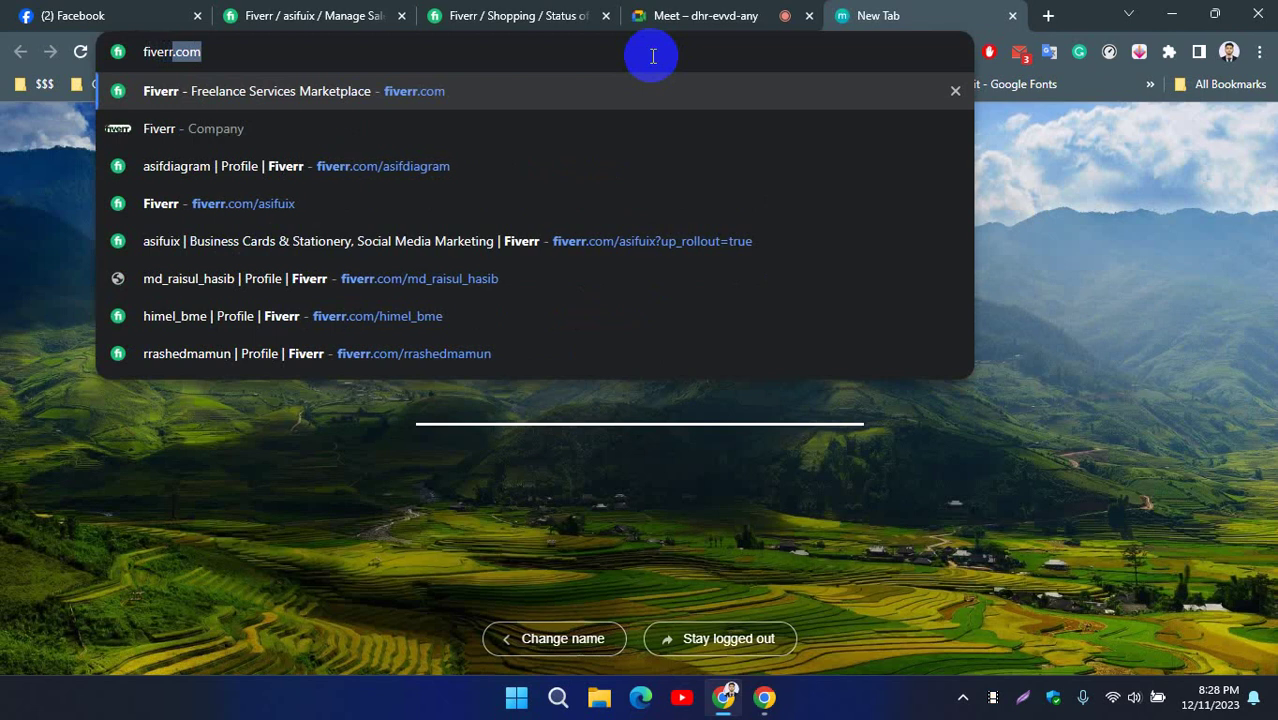
text( level)
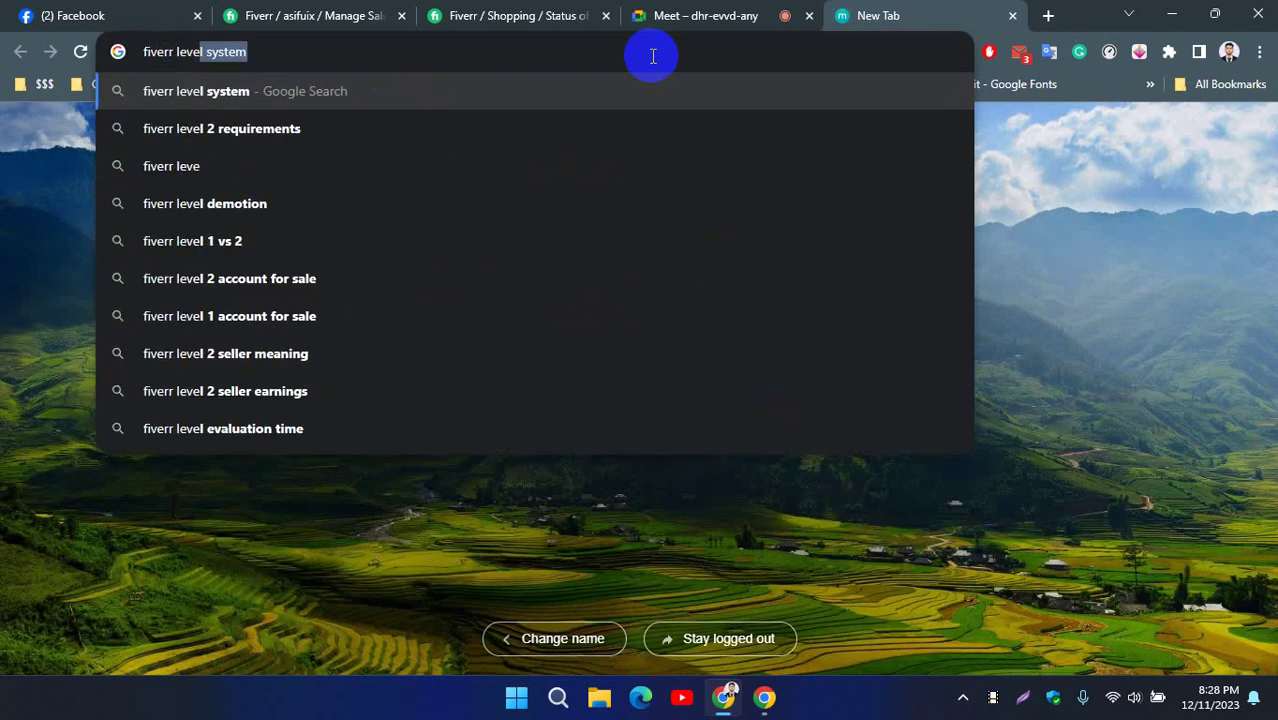
key(Return)
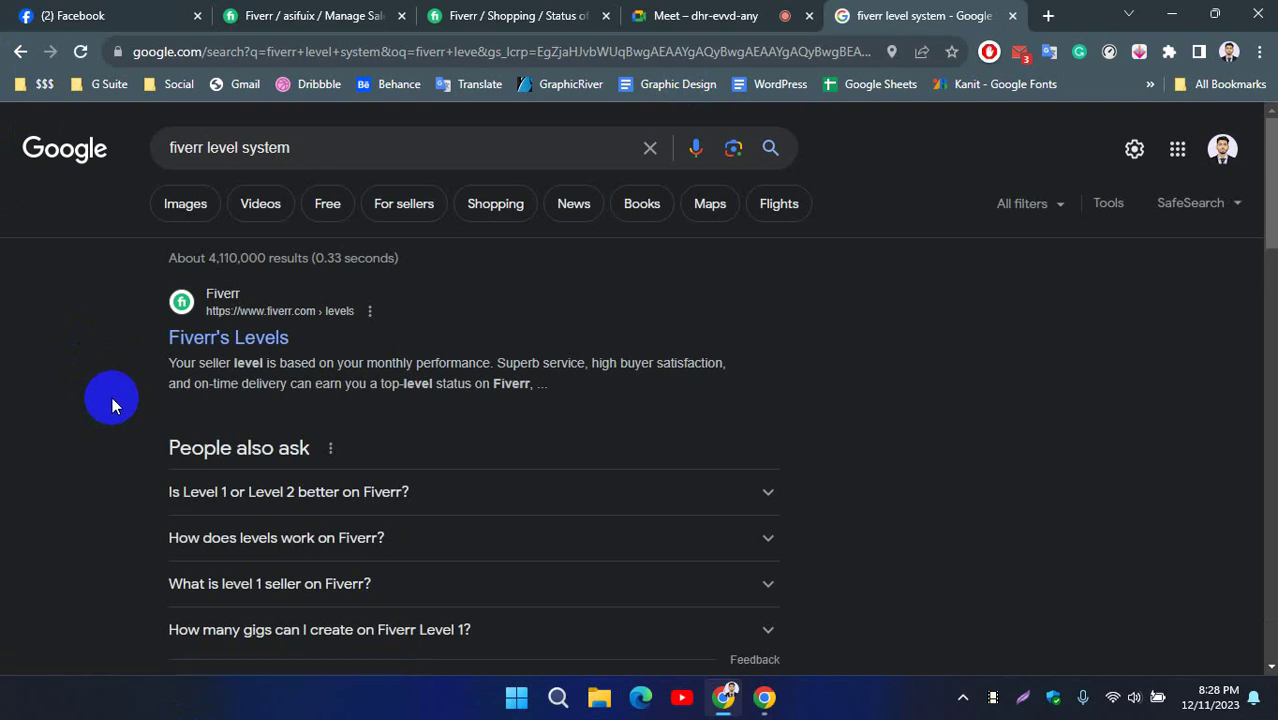
Switch to Google Meet to check the call's participants, and return to the Google search results.
click(710, 15)
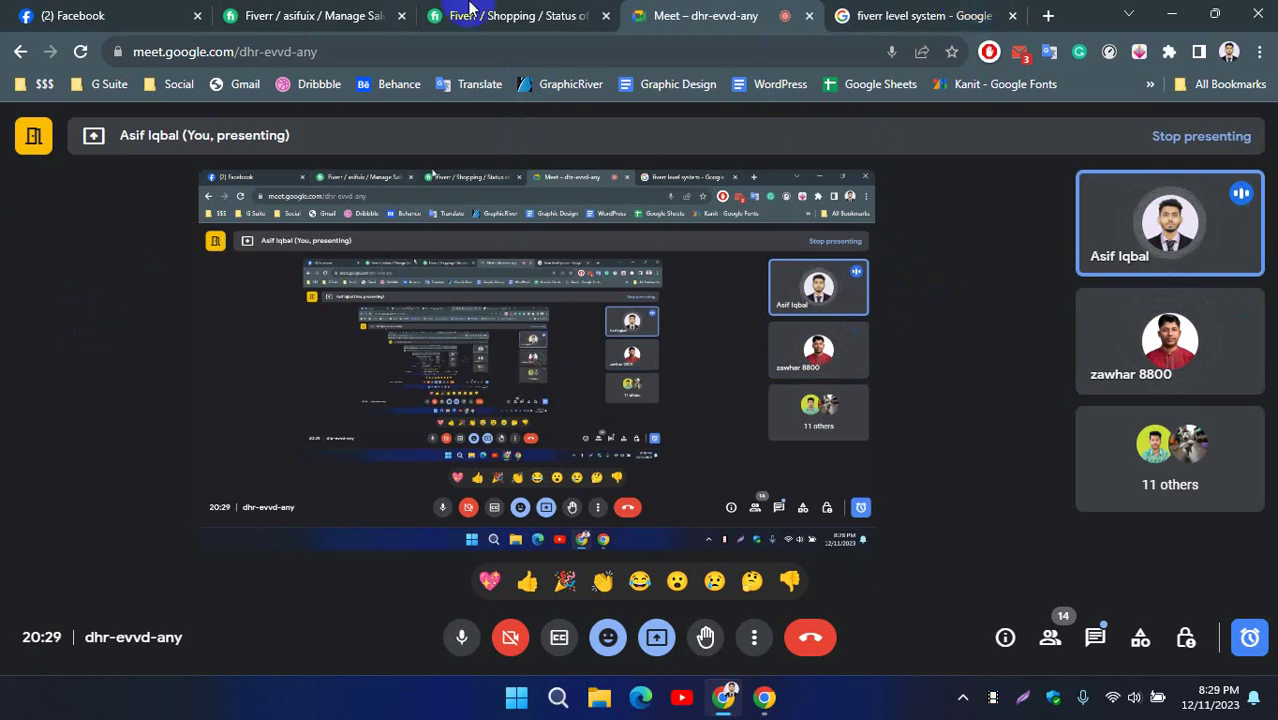
click(905, 15)
click(775, 14)
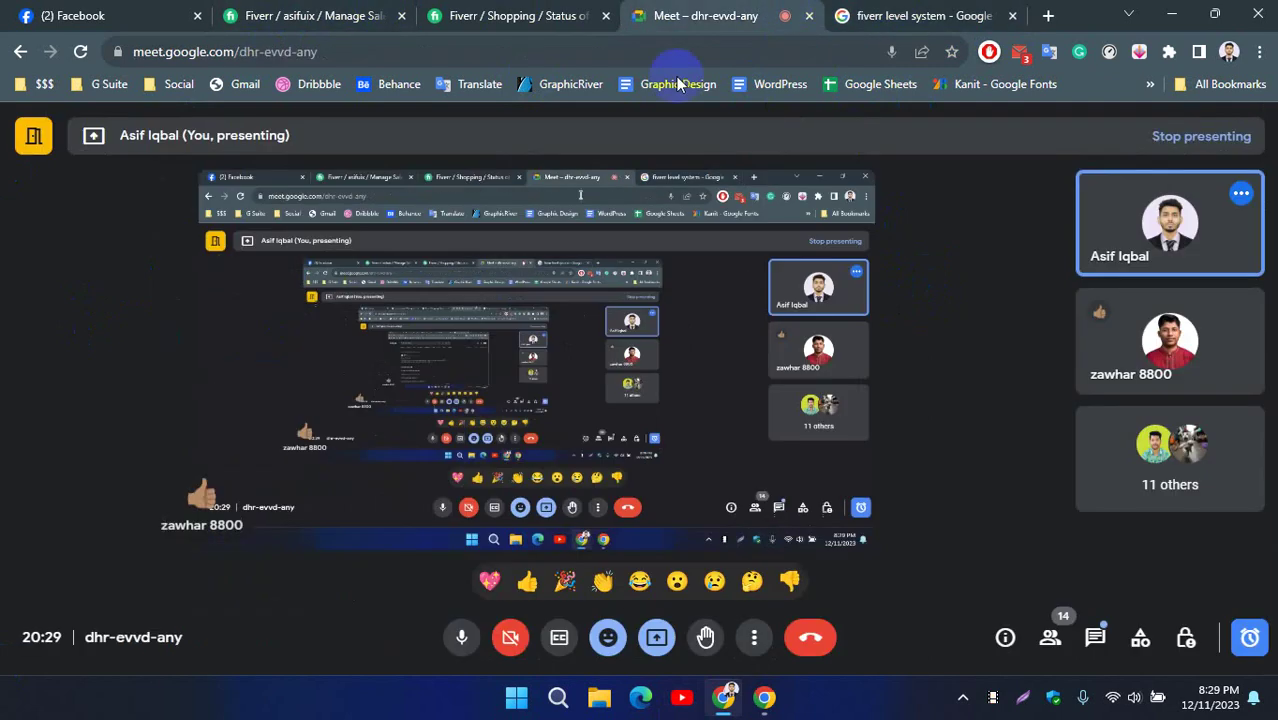
click(948, 12)
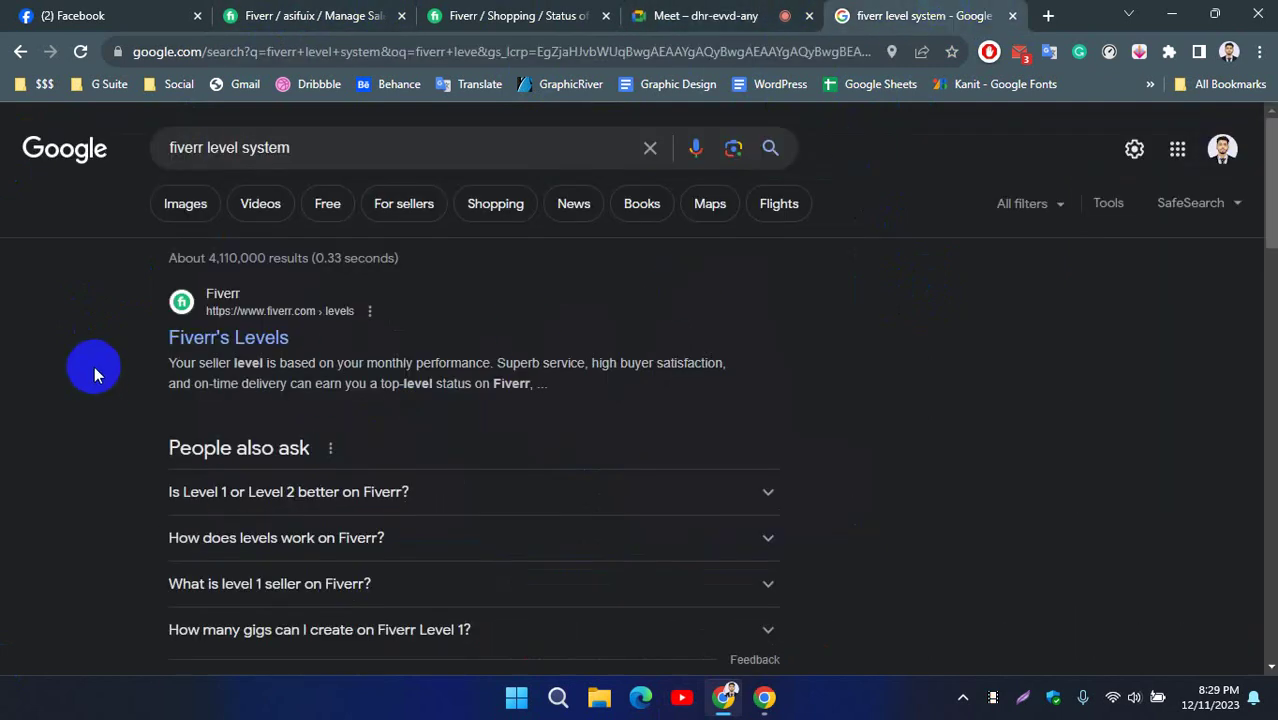
Open the "Fiverr's Levels" search result and highlight its "Seller levels at Fiverr" heading.
click(236, 339)
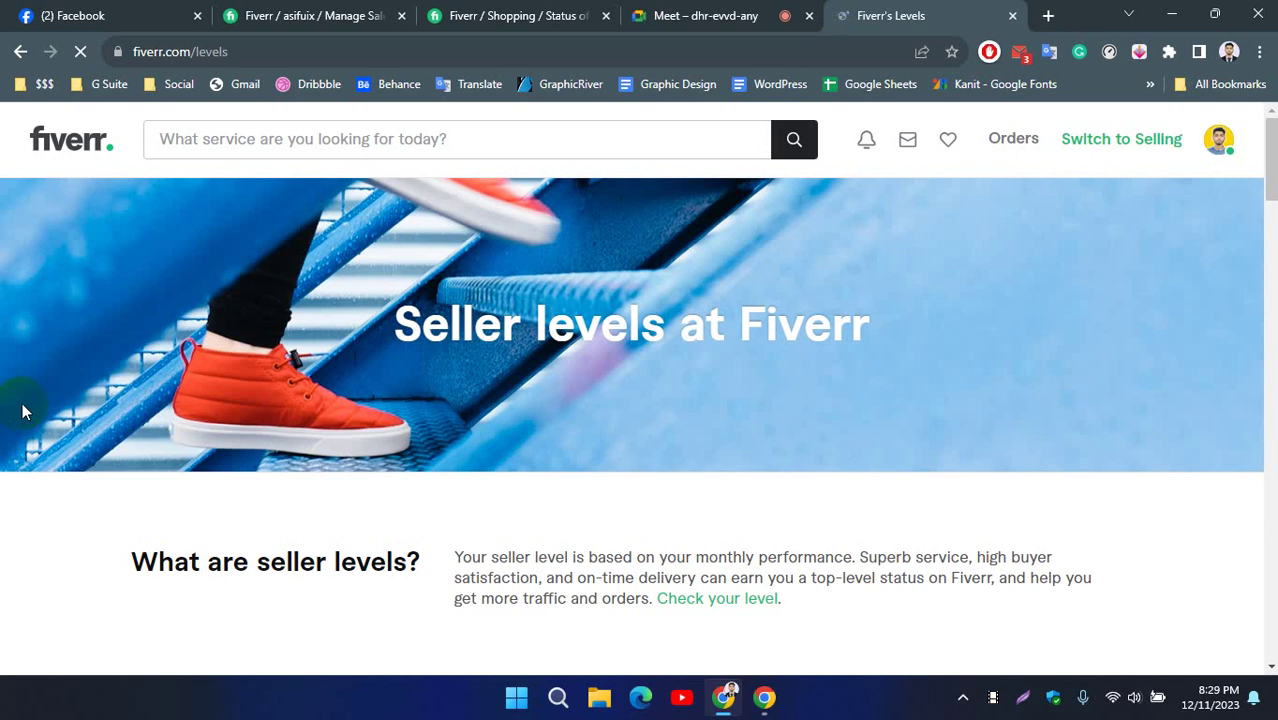
scroll(1008, 447, down, 4)
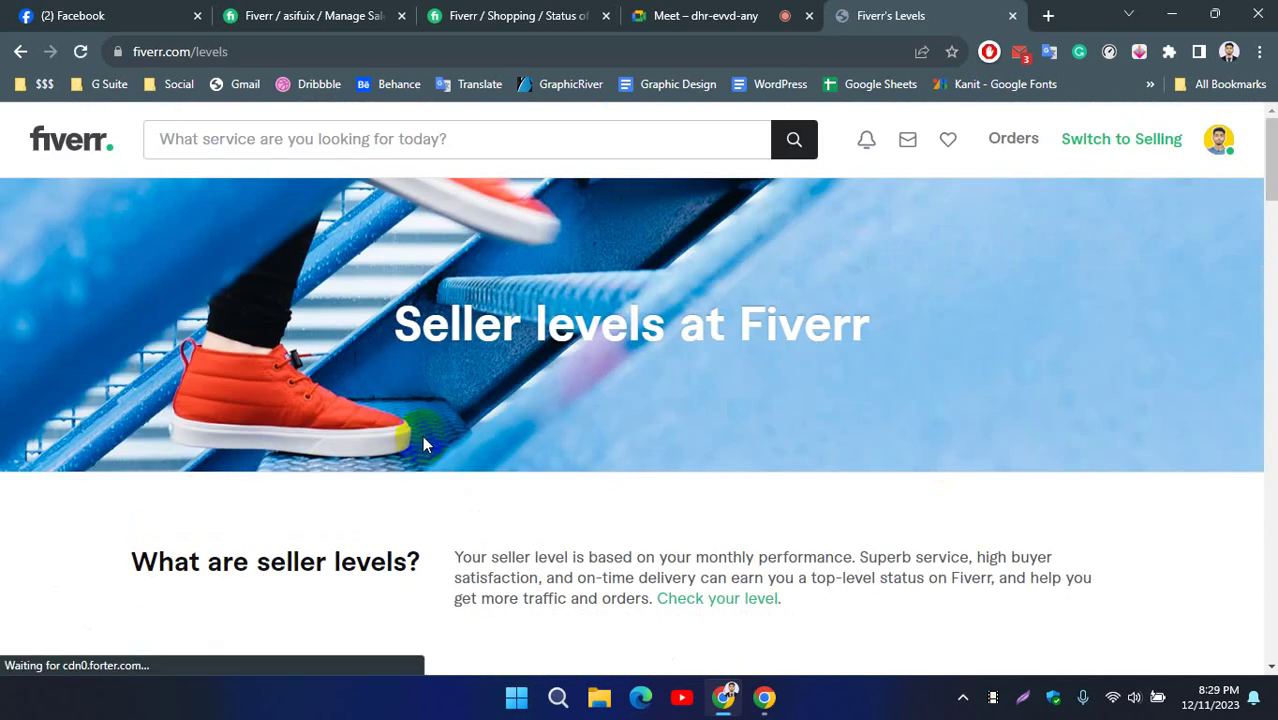
scroll(1207, 327, down, 2)
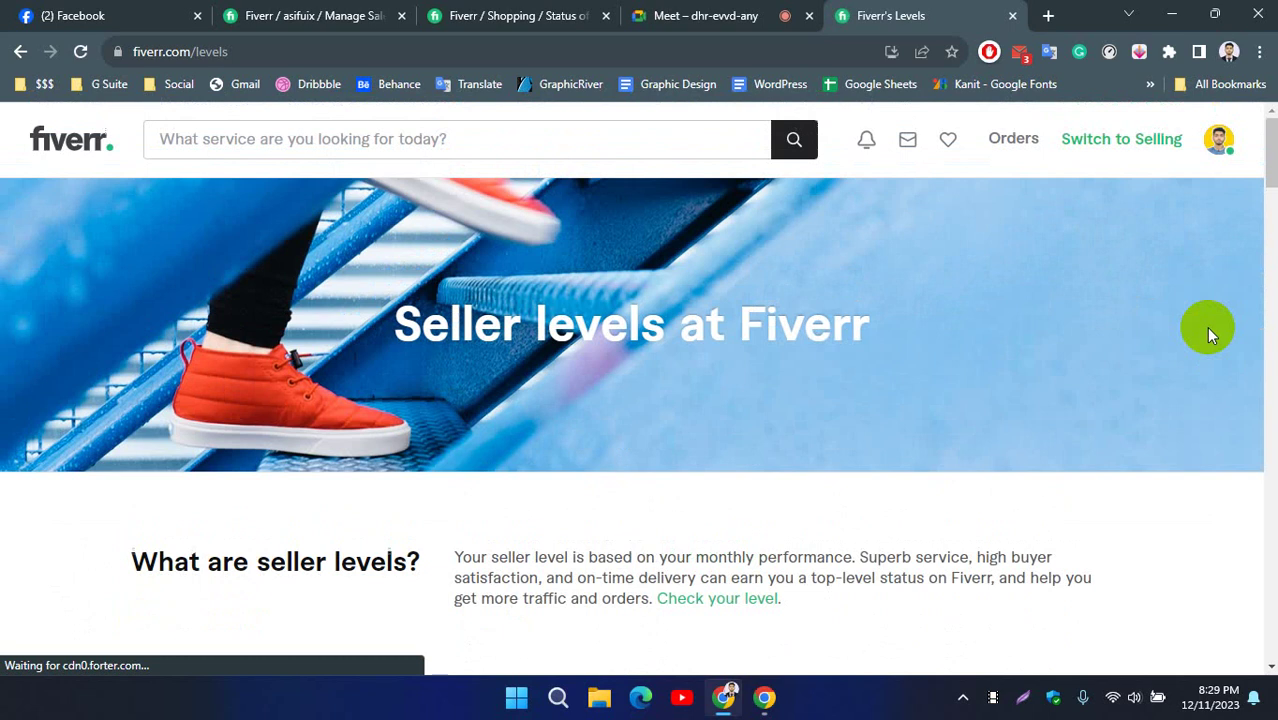
drag(405, 325, 884, 327)
click(884, 327)
Read the seller levels introduction and the overview of the New Seller level.
scroll(771, 326, down, 1)
scroll(271, 371, down, 4)
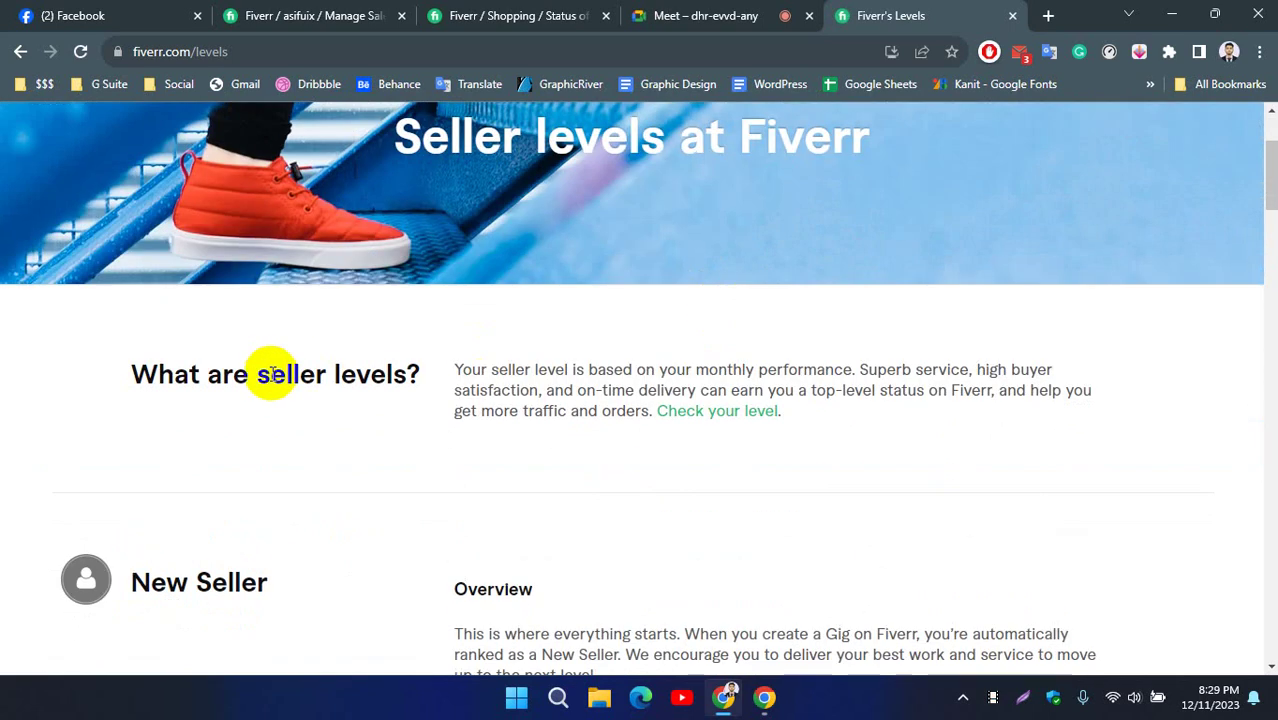
scroll(330, 299, down, 2)
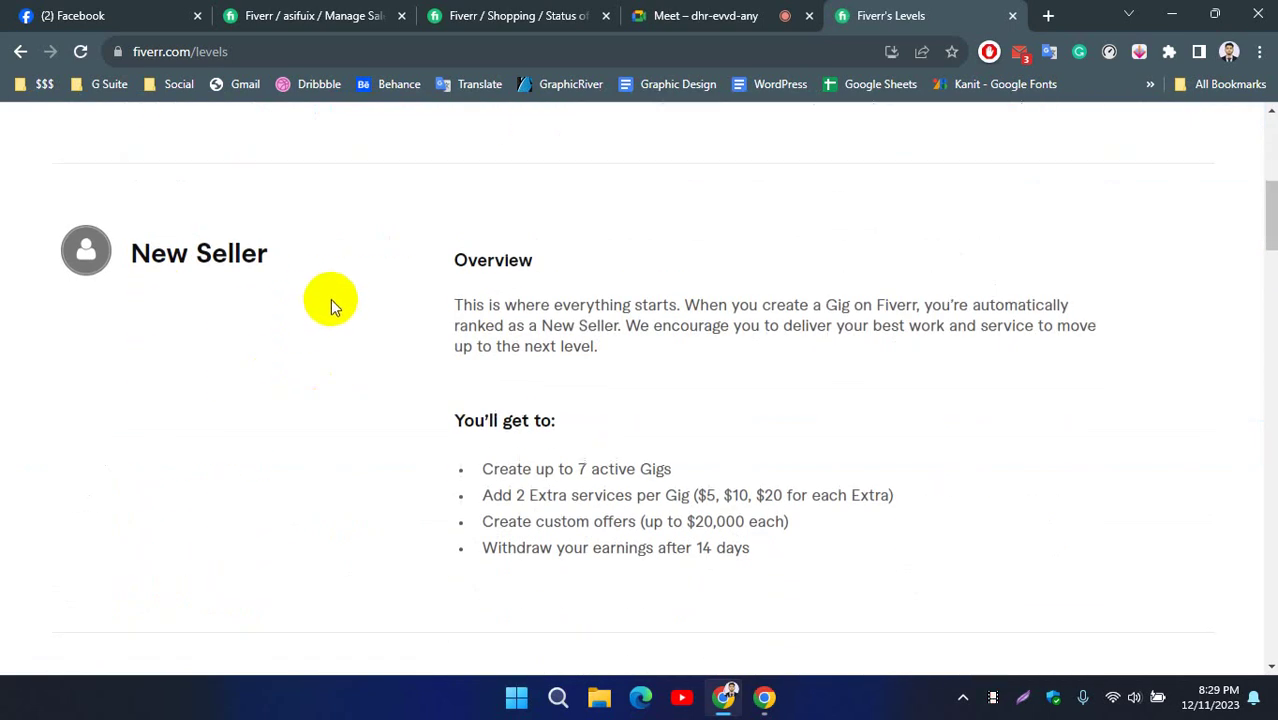
drag(454, 262, 588, 300)
click(588, 300)
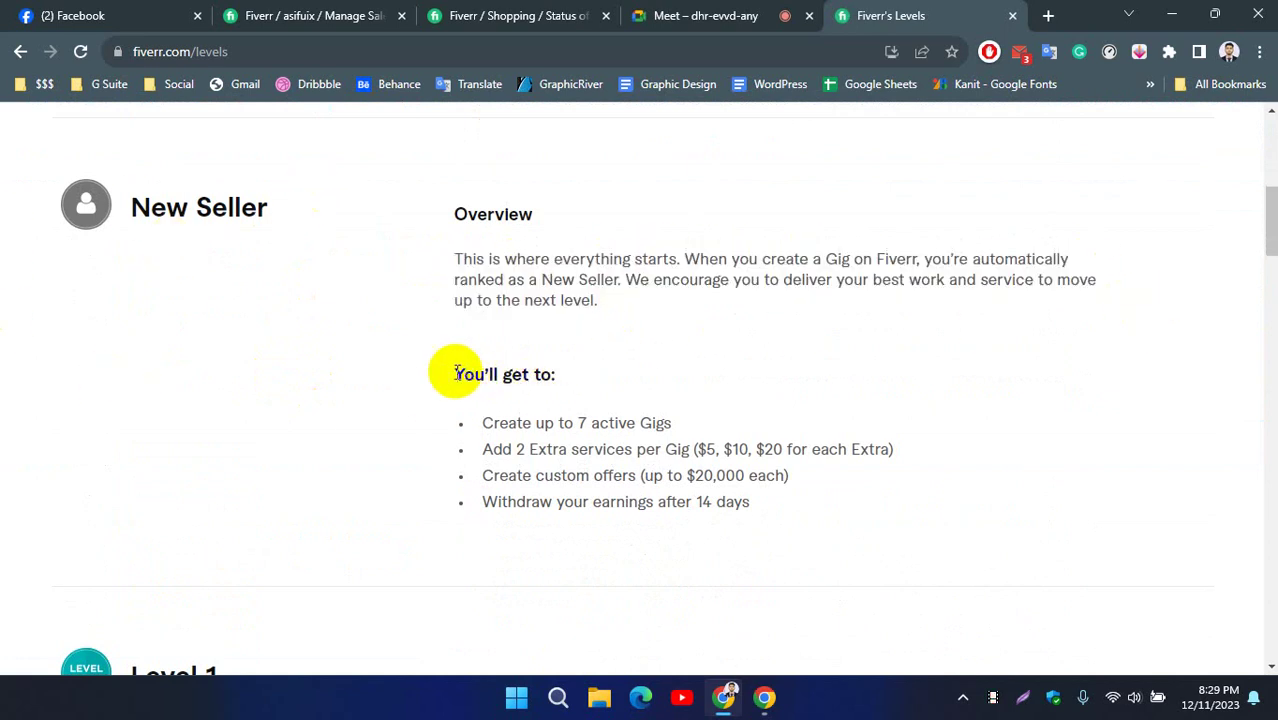
Highlight and read the New Seller benefit on creating up to 7 active Gigs.
scroll(595, 376, down, 1)
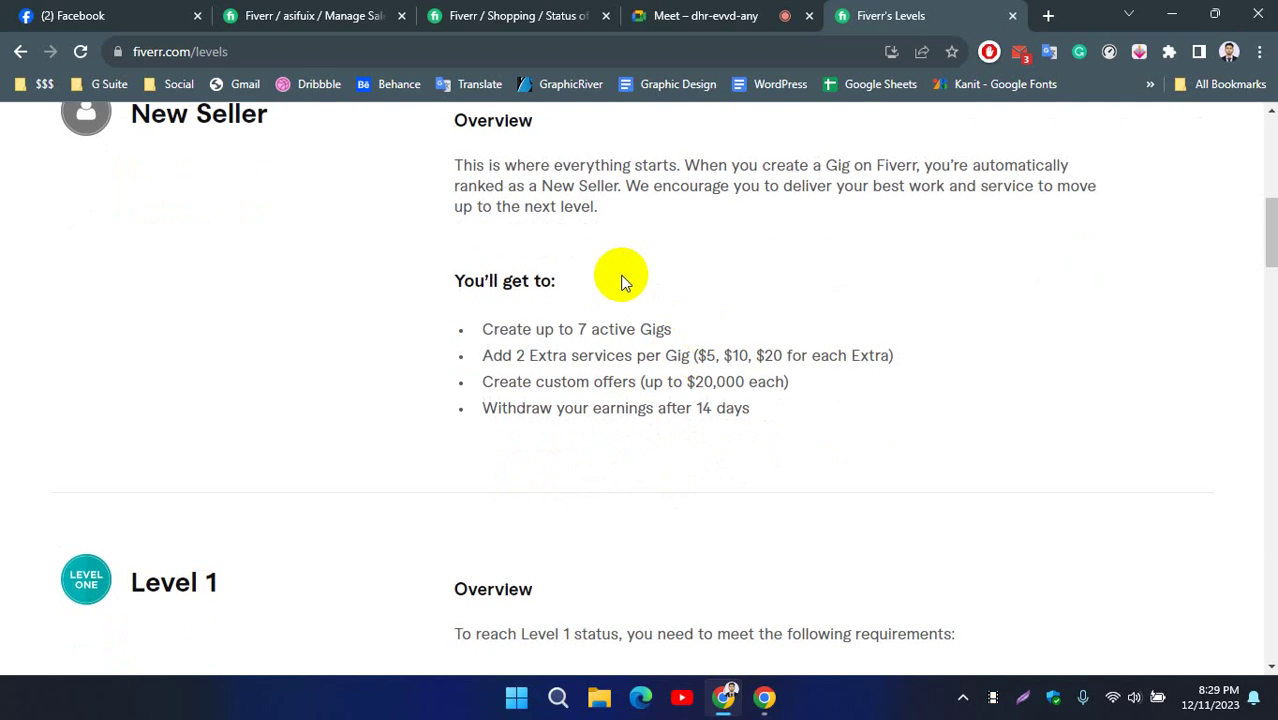
drag(482, 330, 690, 330)
click(665, 326)
click(456, 355)
click(686, 327)
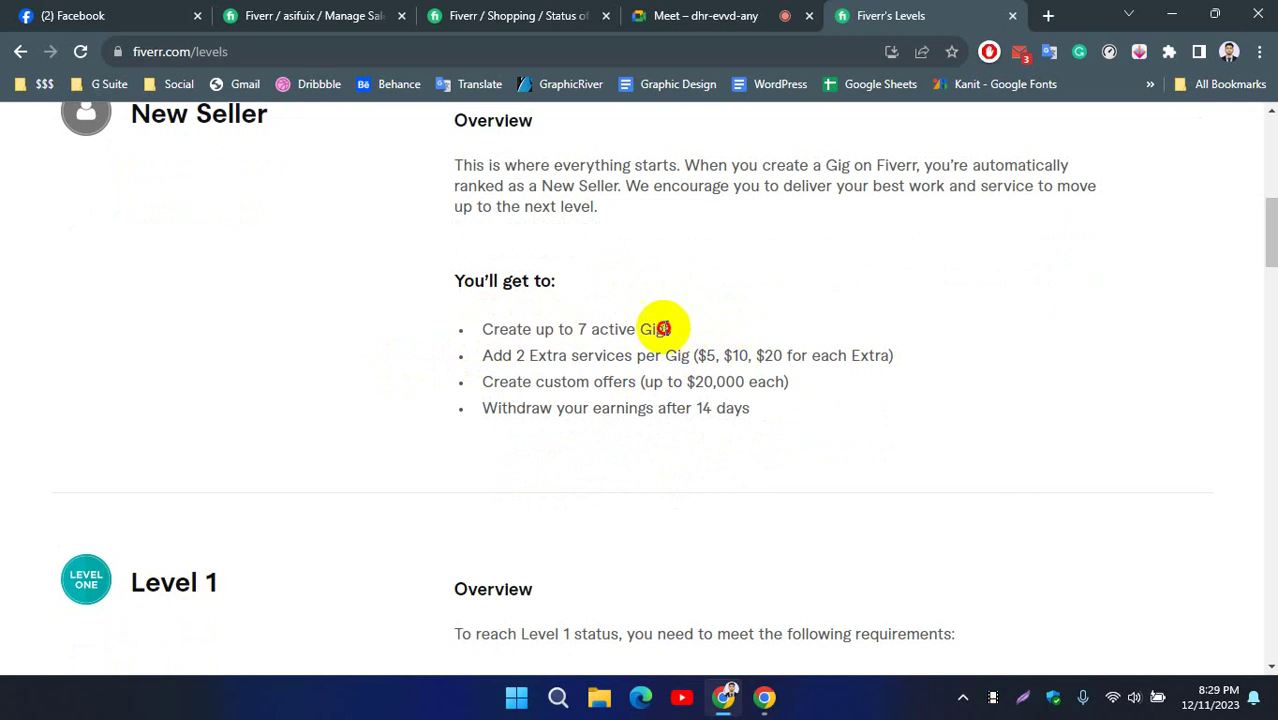
drag(484, 331, 725, 322)
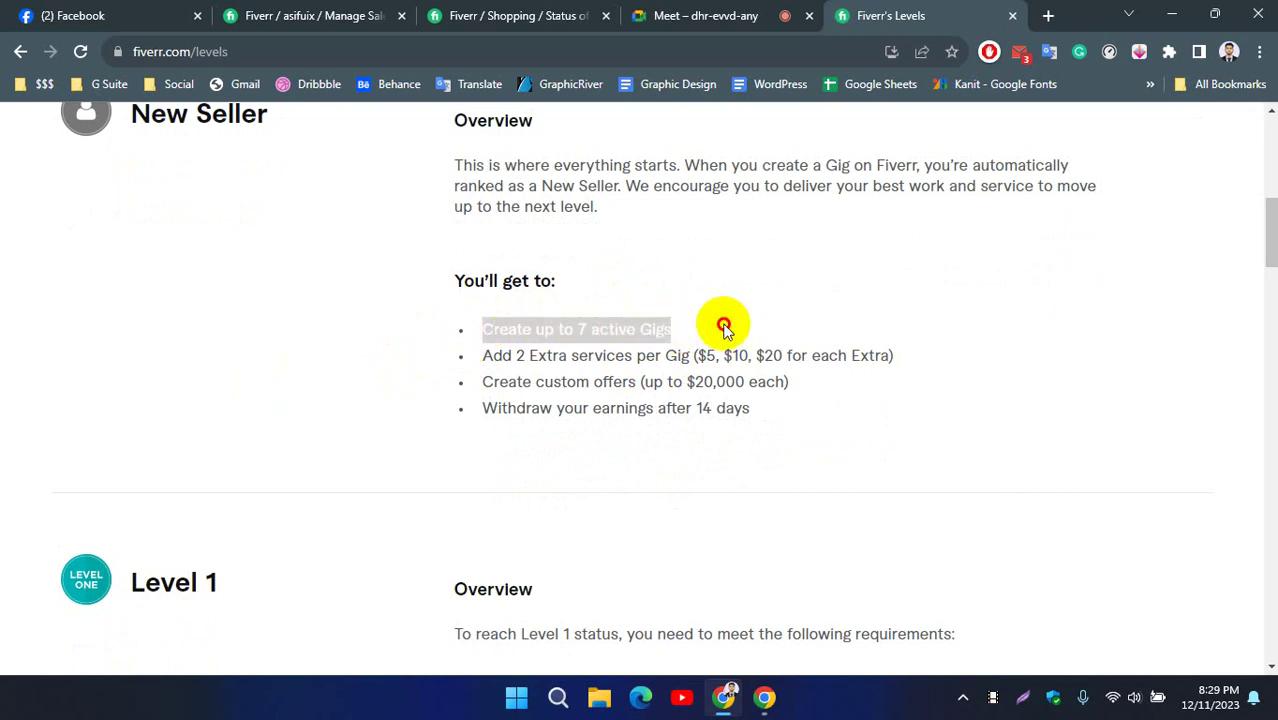
click(364, 336)
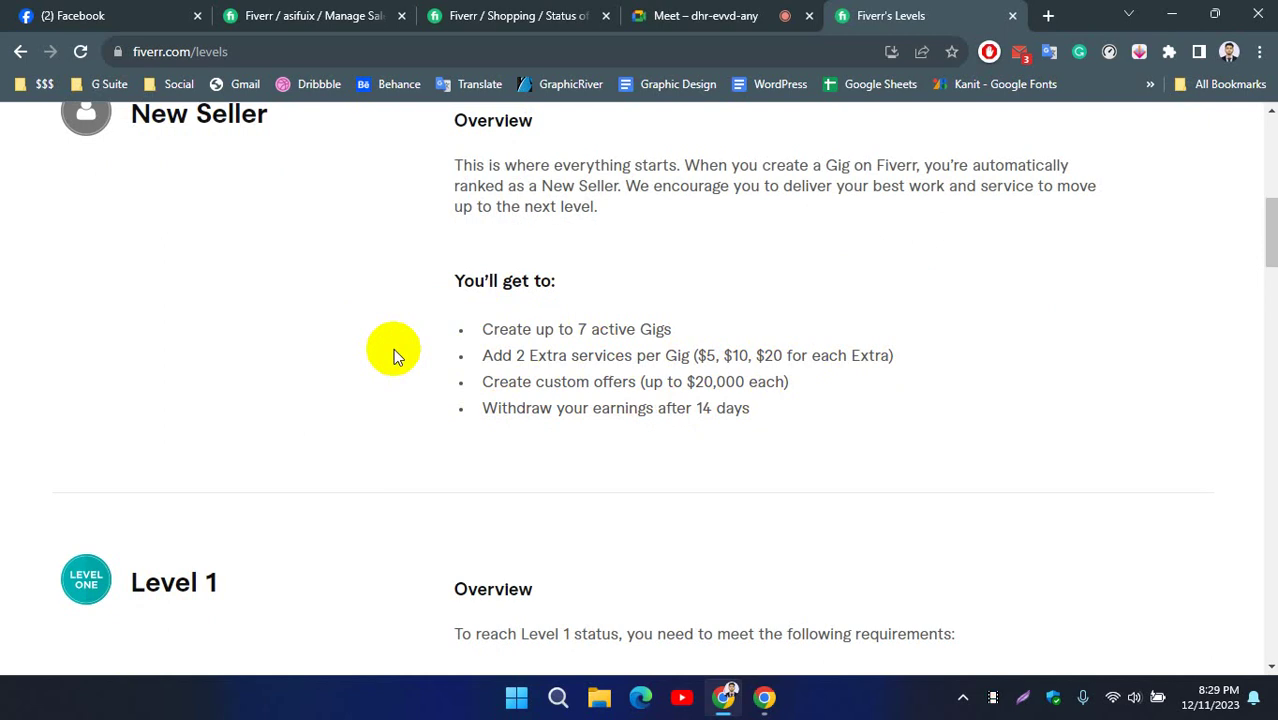
Highlight and read the New Seller benefit on withdrawing earnings after 14 days.
scroll(393, 348, down, 1)
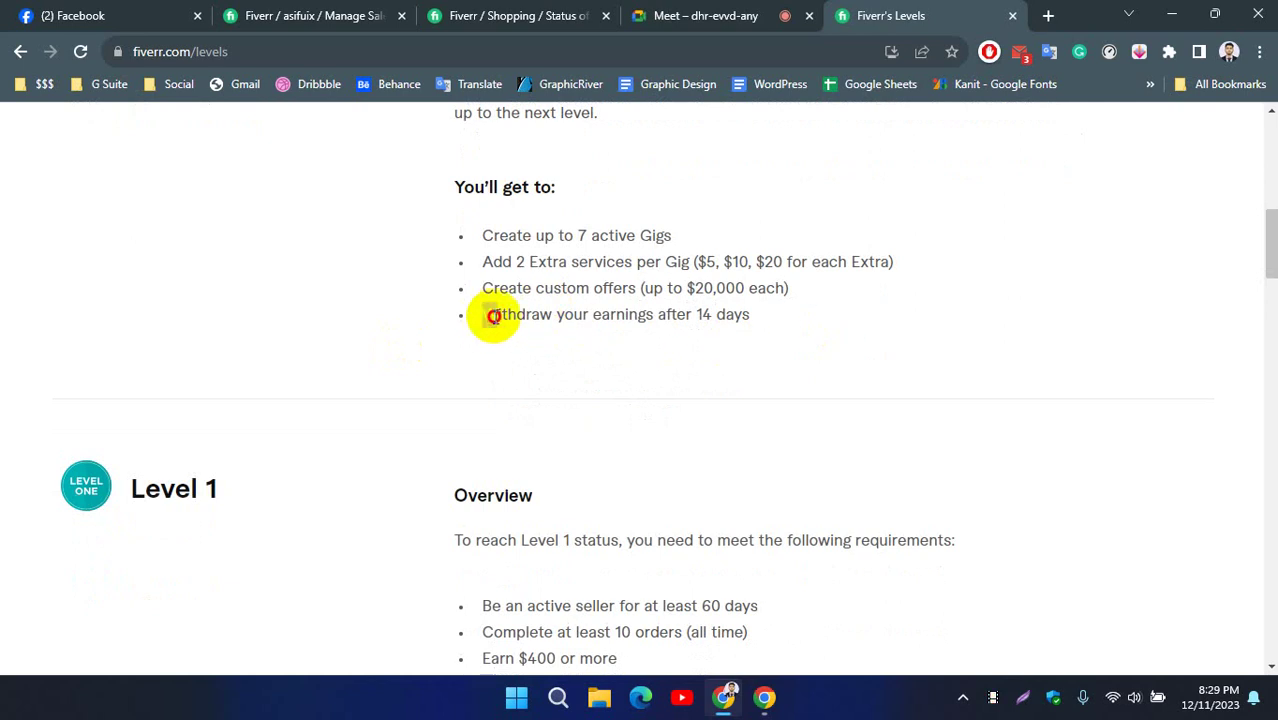
drag(493, 316, 805, 331)
click(442, 362)
click(539, 342)
Examine the Level 1 requirements list and compare it with the New Seller benefits.
scroll(540, 348, down, 2)
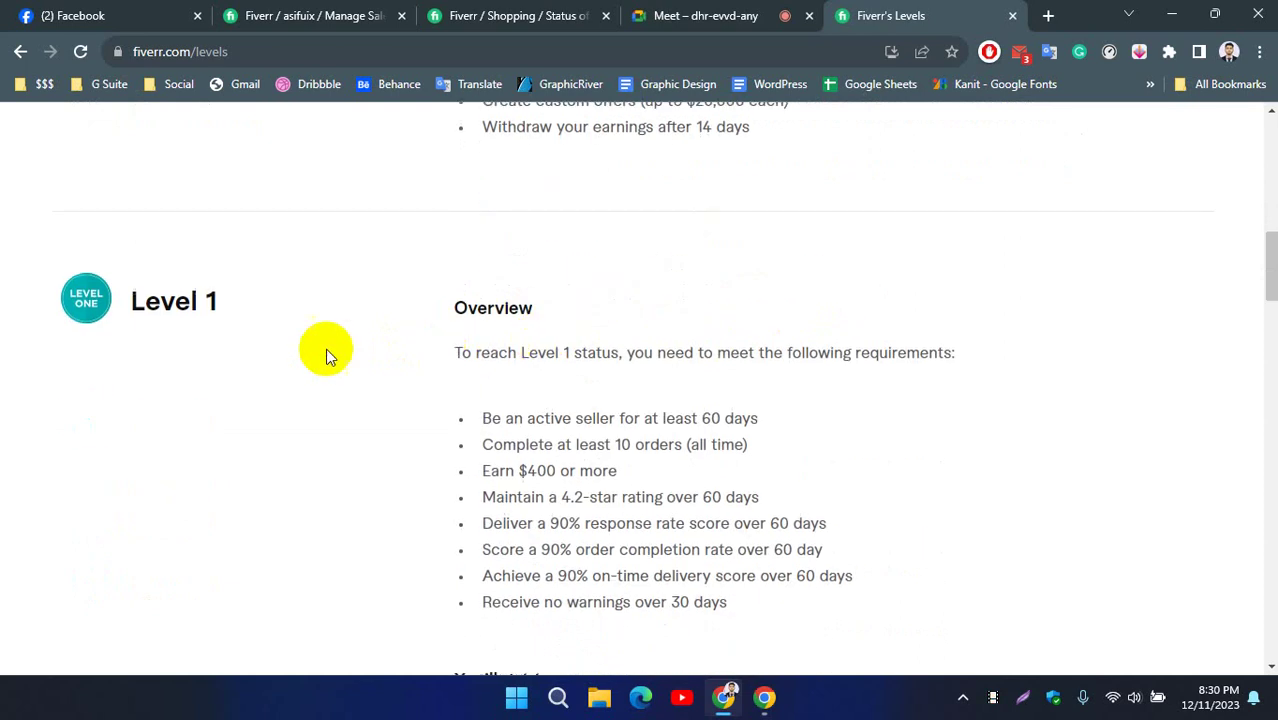
scroll(639, 322, down, 1)
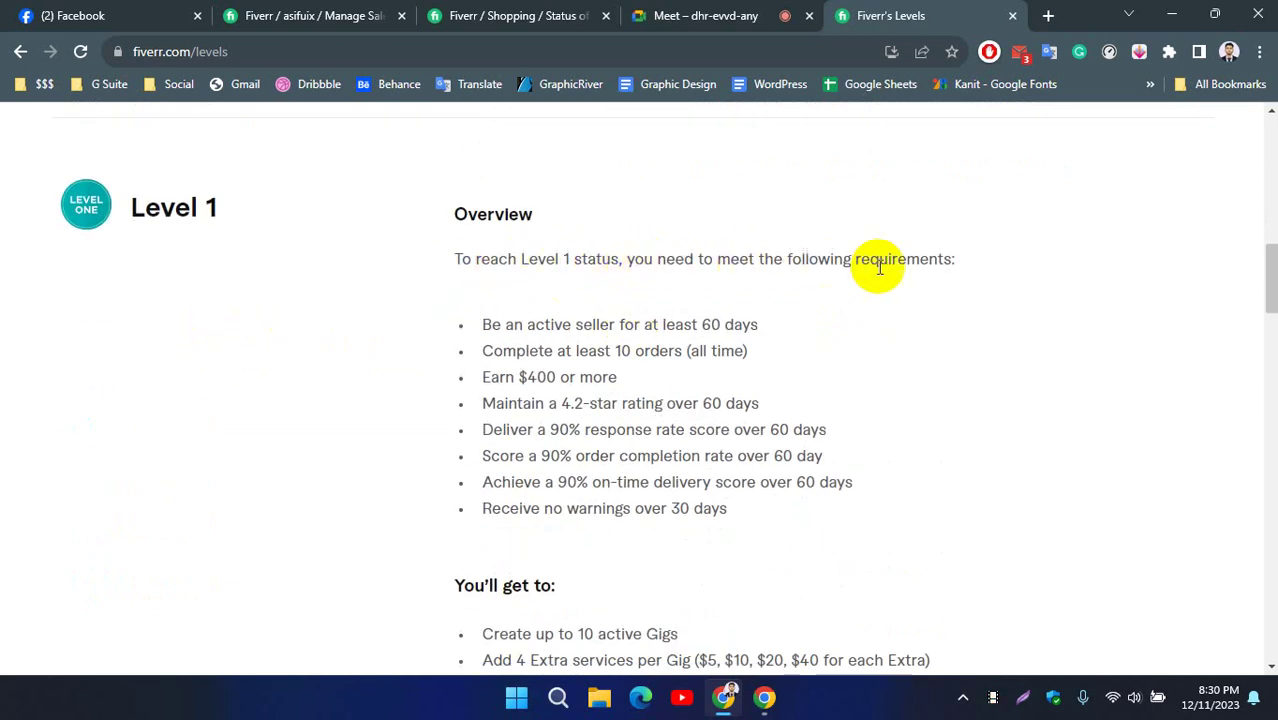
scroll(554, 323, up, 4)
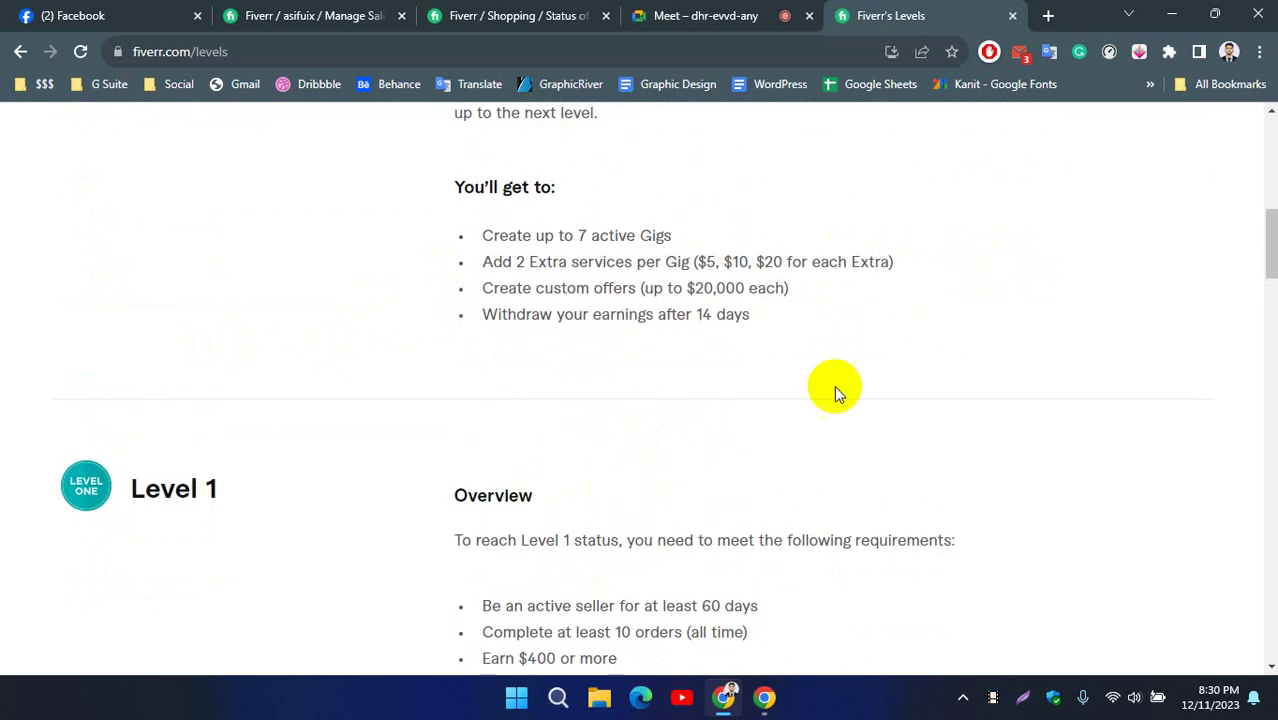
scroll(300, 360, up, 2)
scroll(334, 368, down, 6)
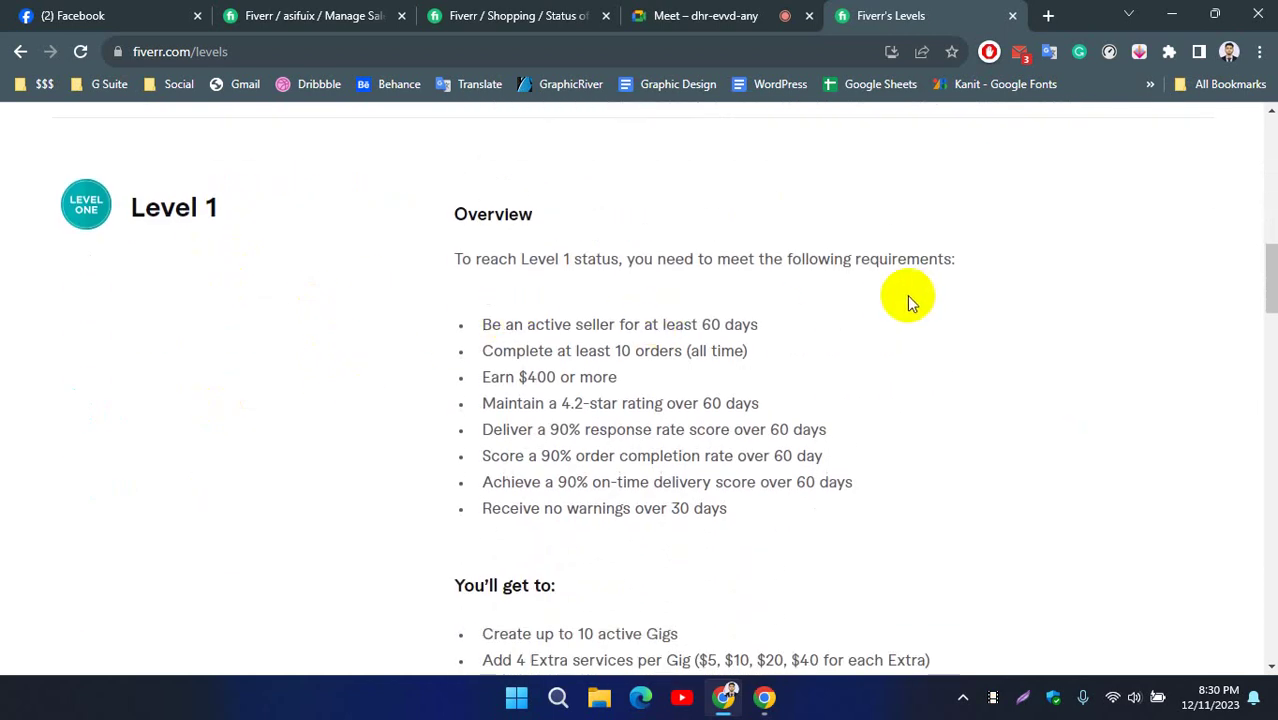
Highlight the Level 1 requirements for 60 days as an active seller and at least 10 completed orders.
drag(752, 324, 450, 345)
click(369, 356)
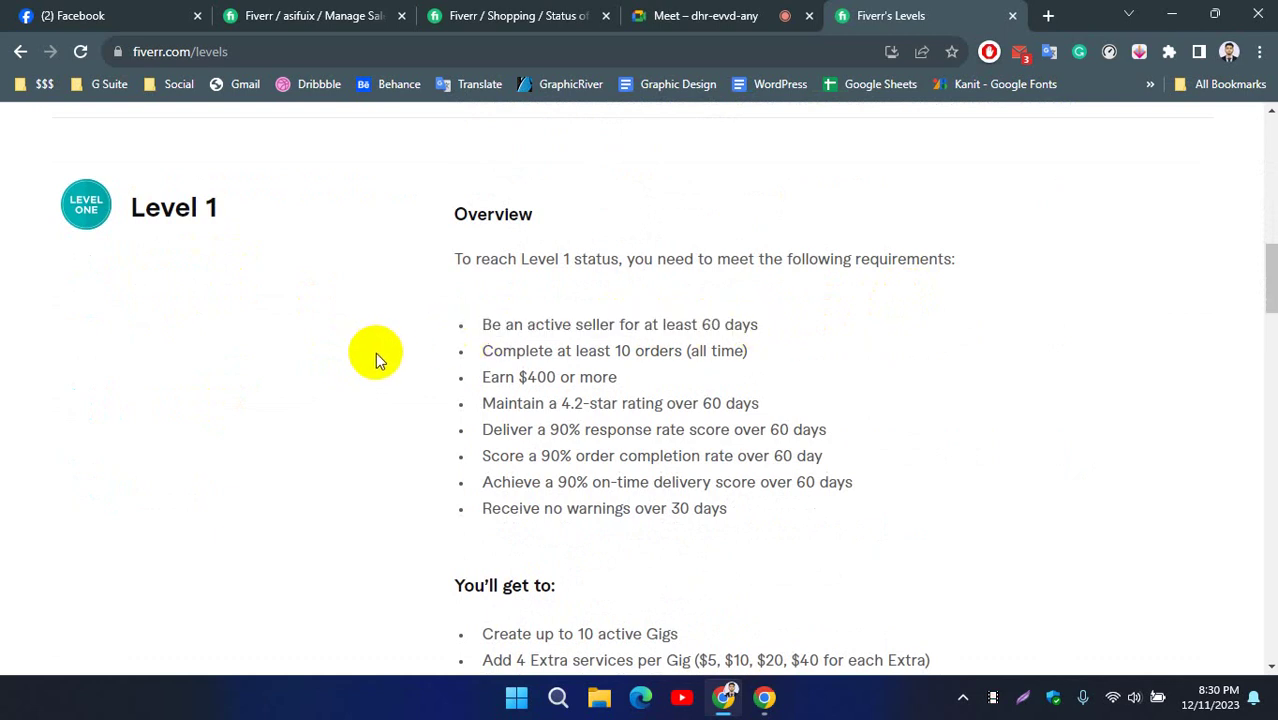
drag(492, 350, 847, 346)
click(820, 345)
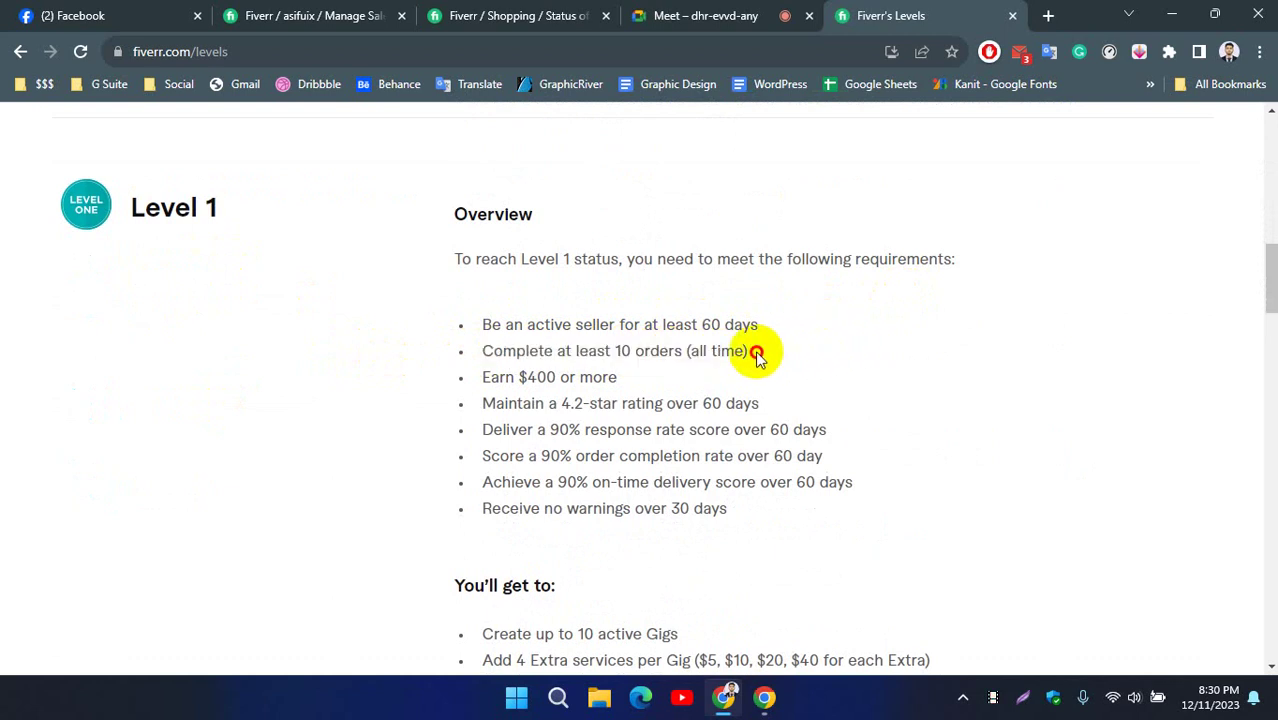
drag(750, 351, 471, 349)
click(369, 380)
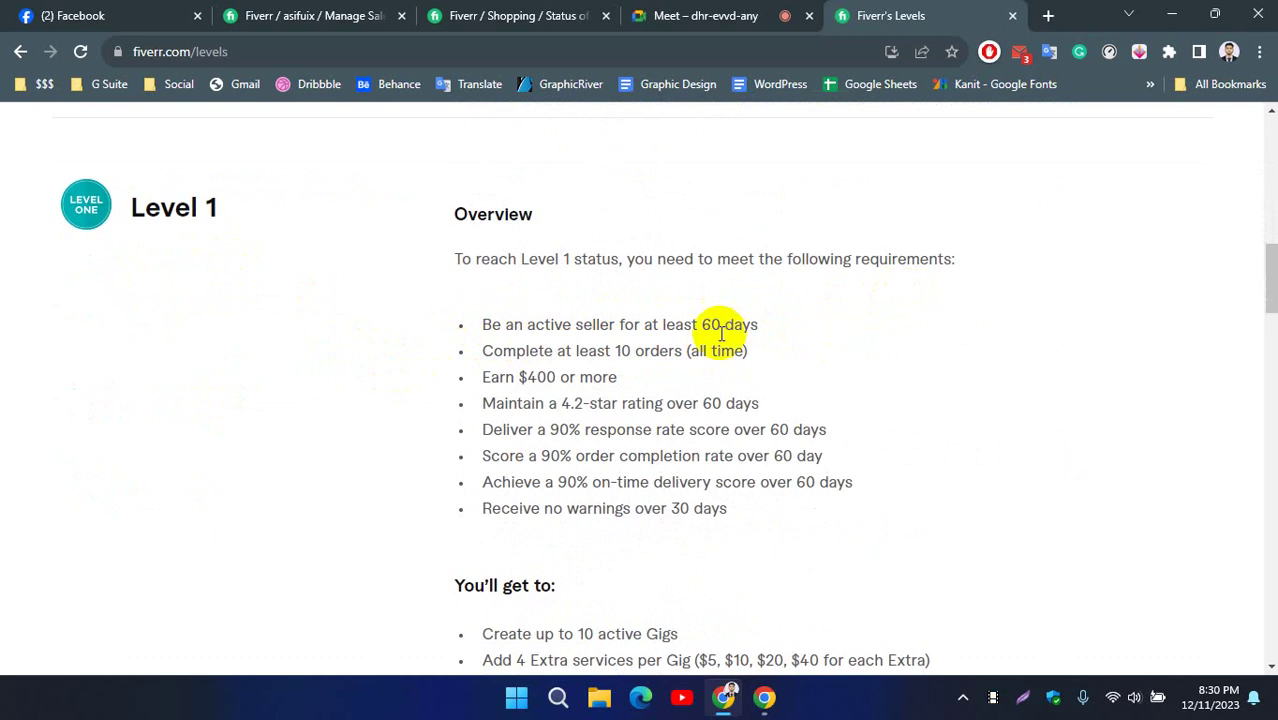
Go back over the Level 1 requirement to be an active seller for at least 60 days, highlighting its text.
drag(479, 325, 759, 328)
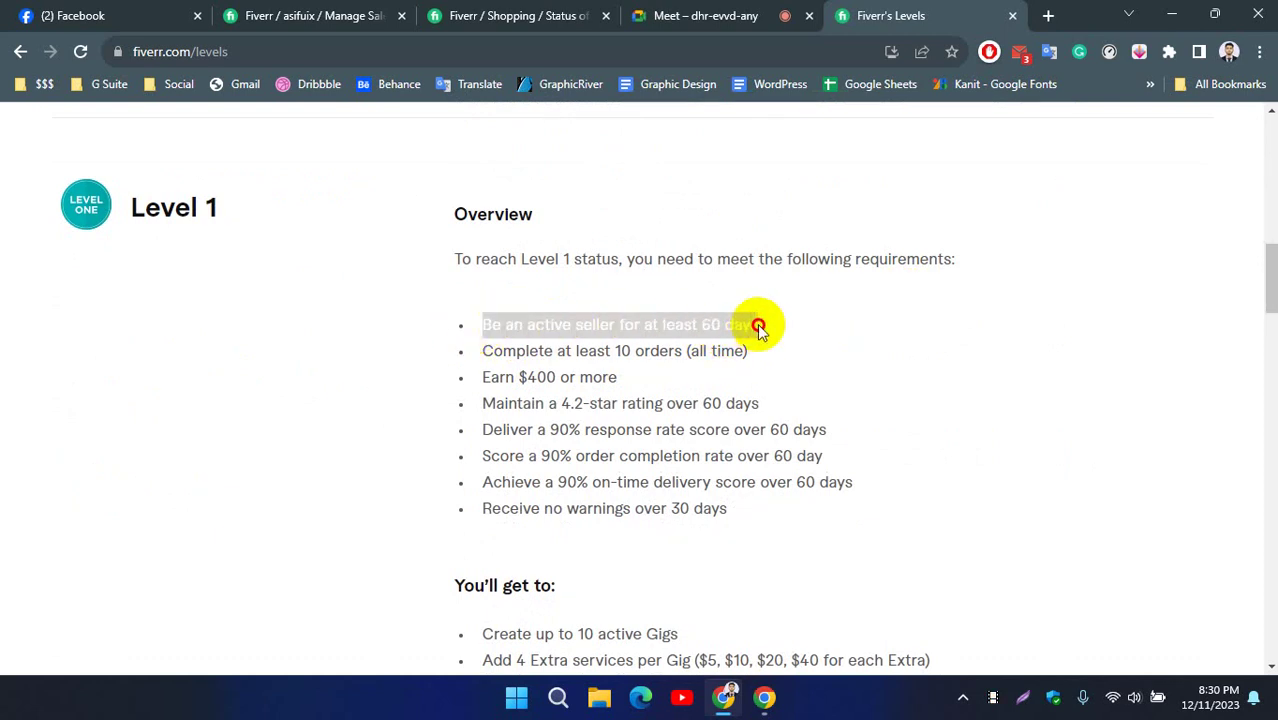
click(791, 327)
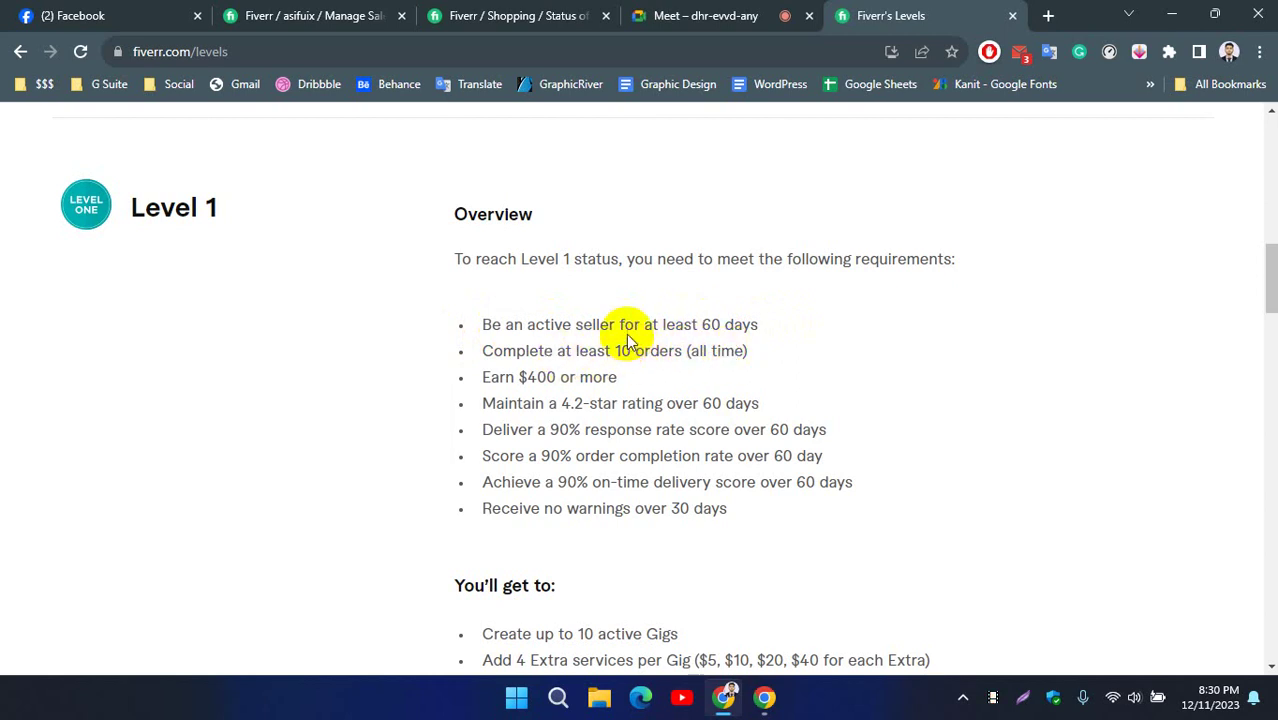
drag(787, 322, 710, 324)
click(705, 325)
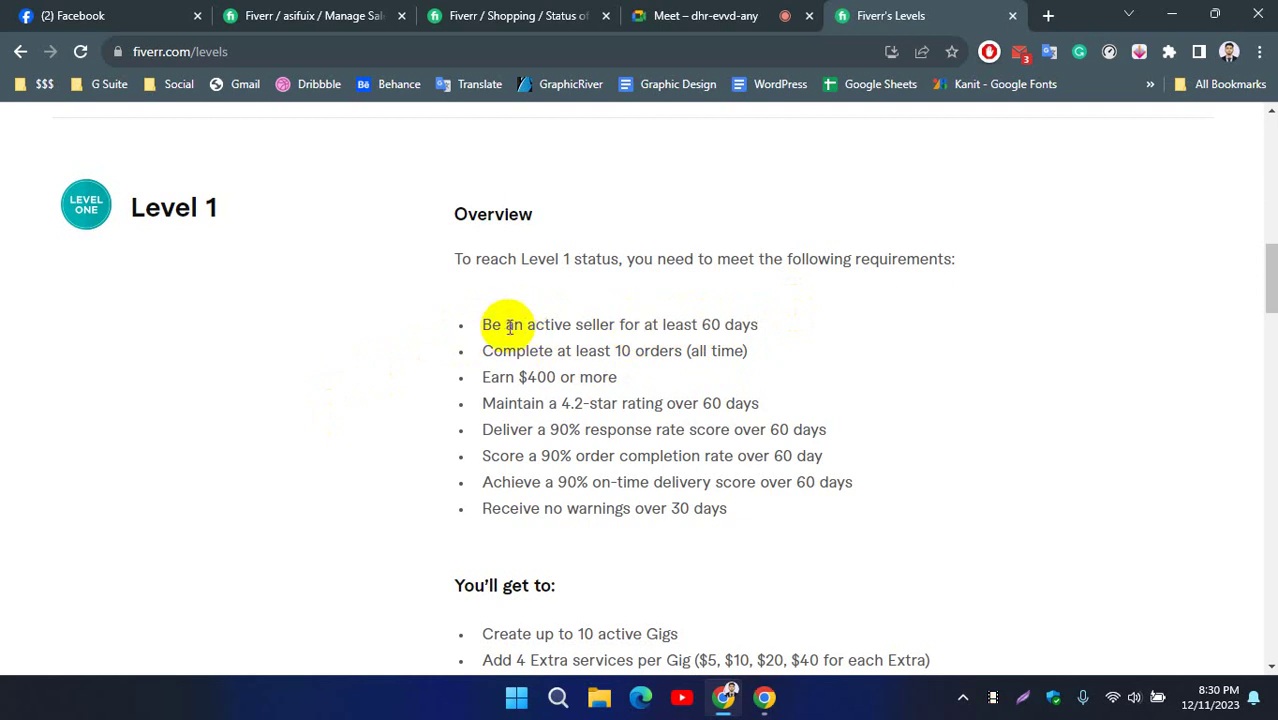
drag(484, 324, 762, 322)
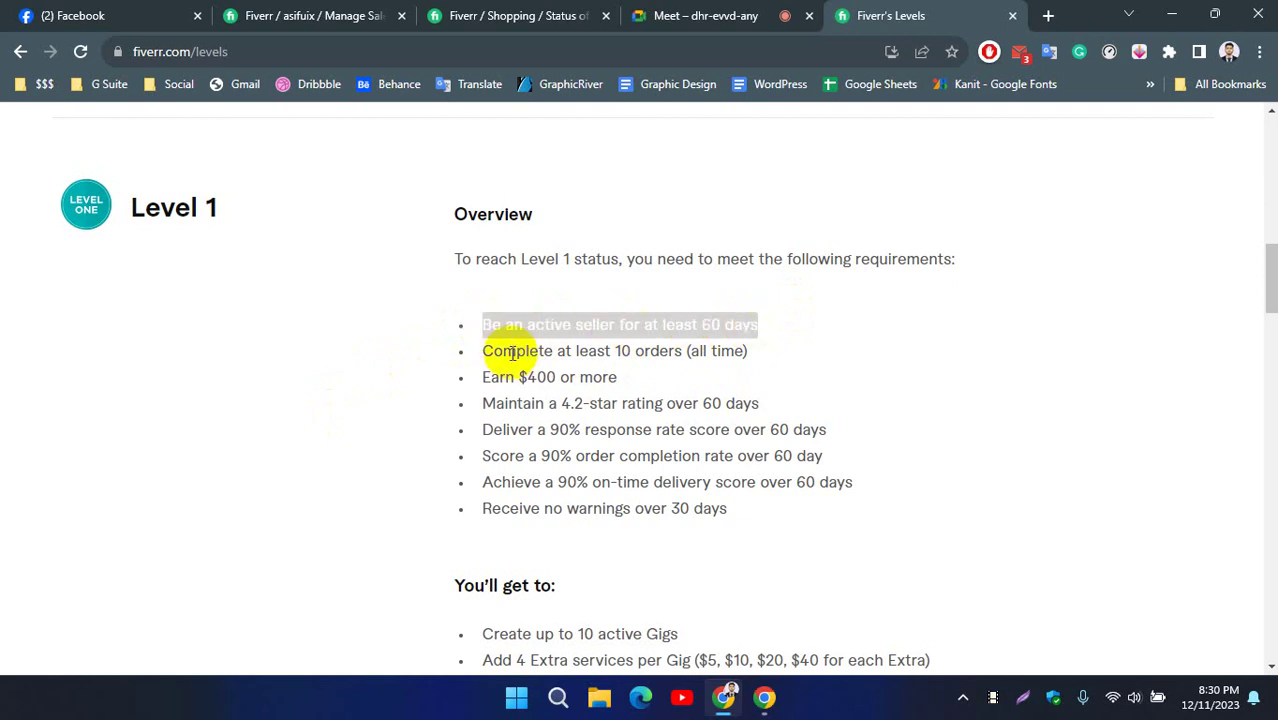
click(474, 356)
drag(490, 325, 773, 322)
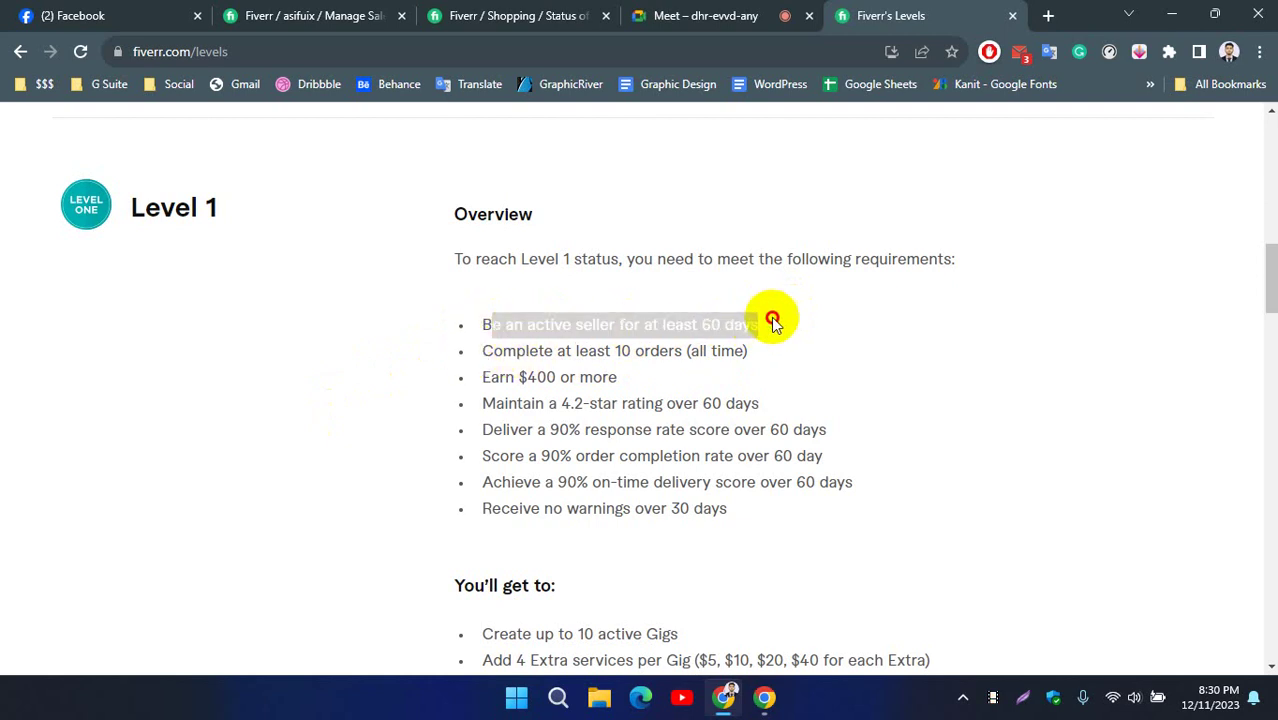
click(778, 325)
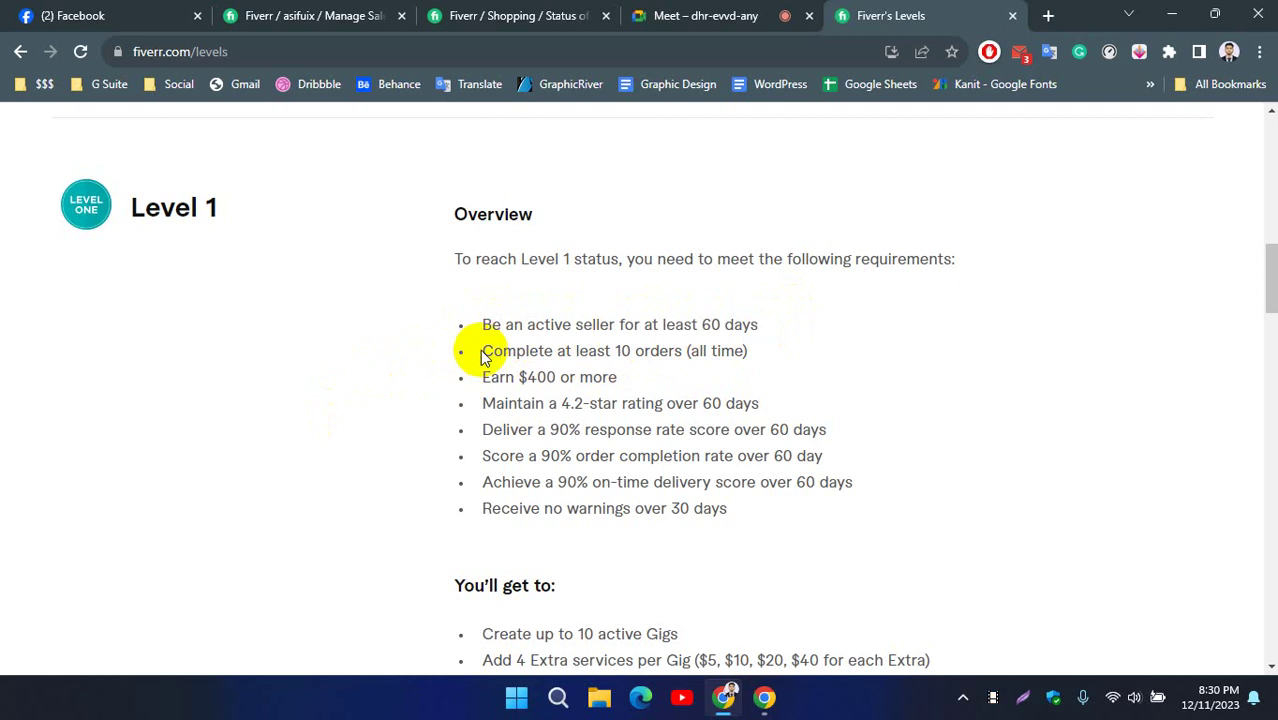
Examine the Level 1 requirements for completed orders, minimum earnings and star rating.
drag(484, 348, 743, 351)
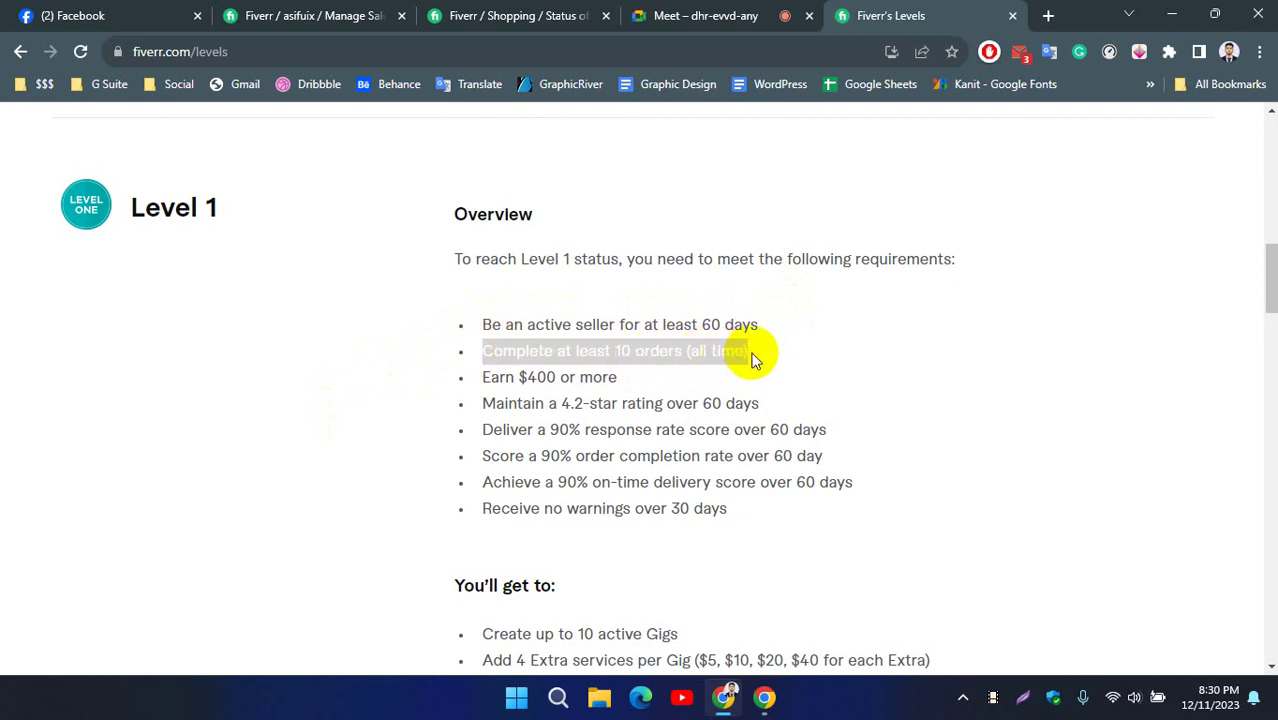
click(592, 352)
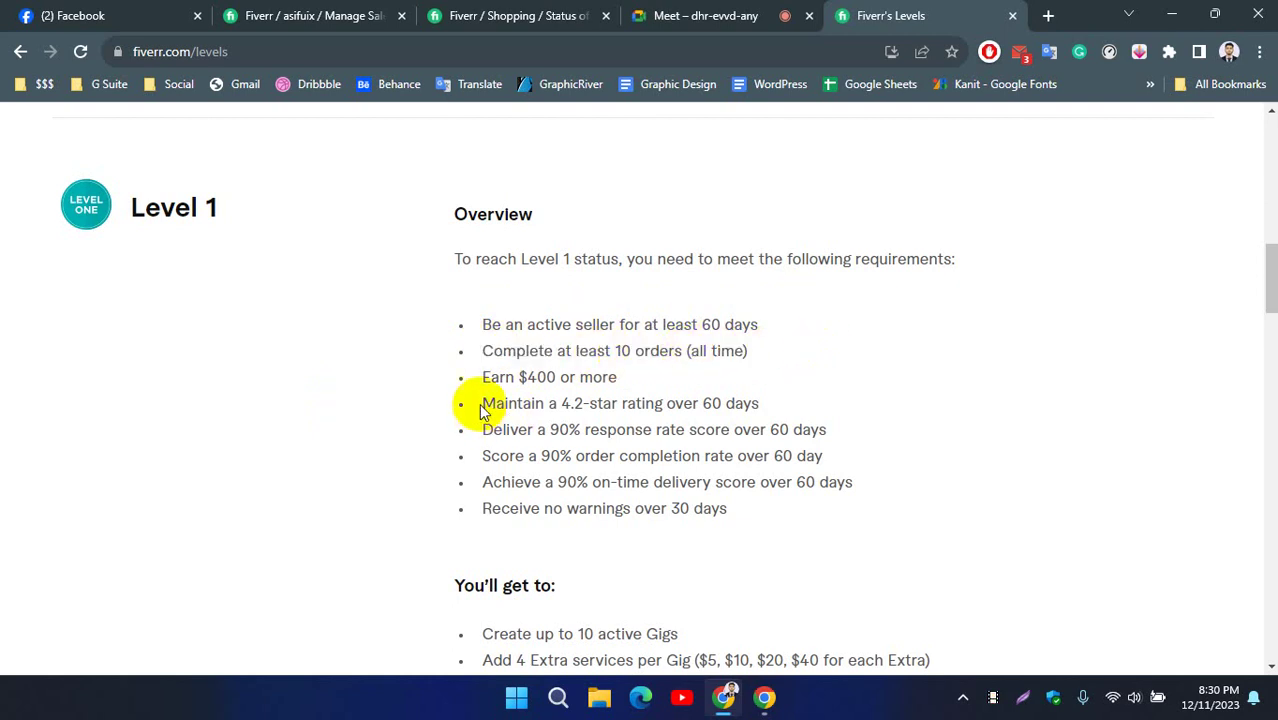
drag(484, 377, 628, 379)
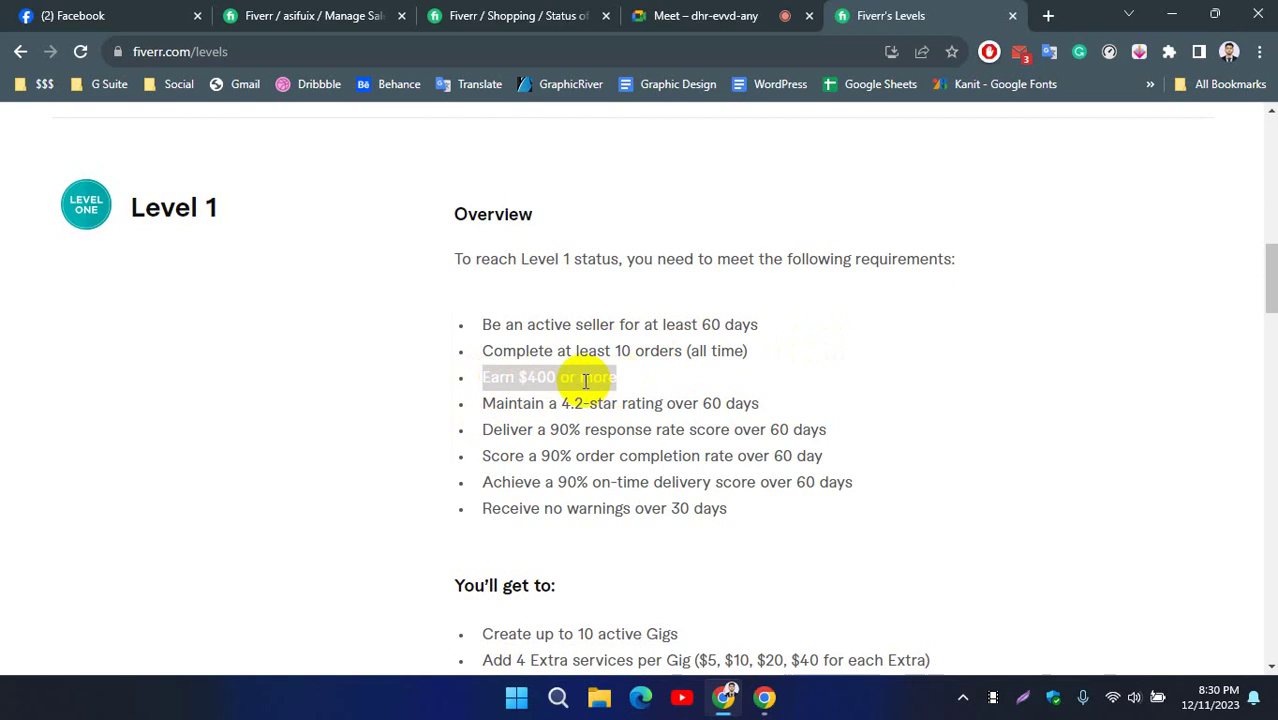
click(501, 377)
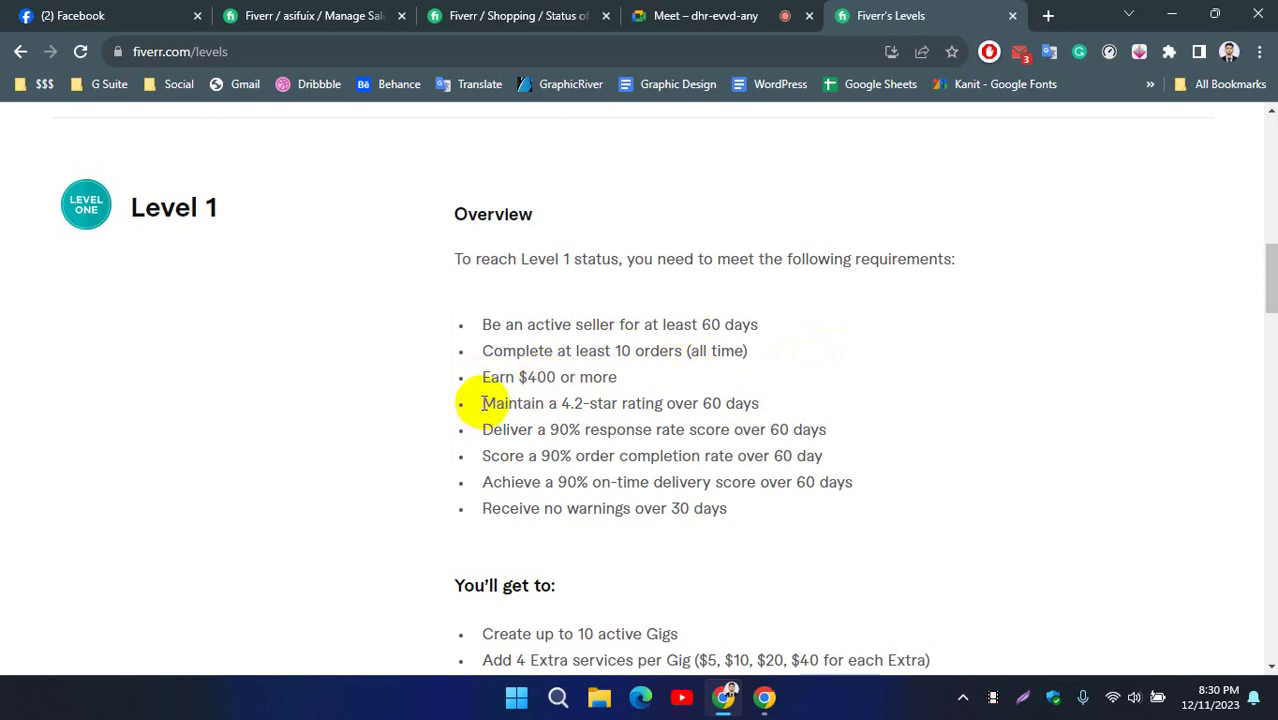
drag(484, 403, 855, 380)
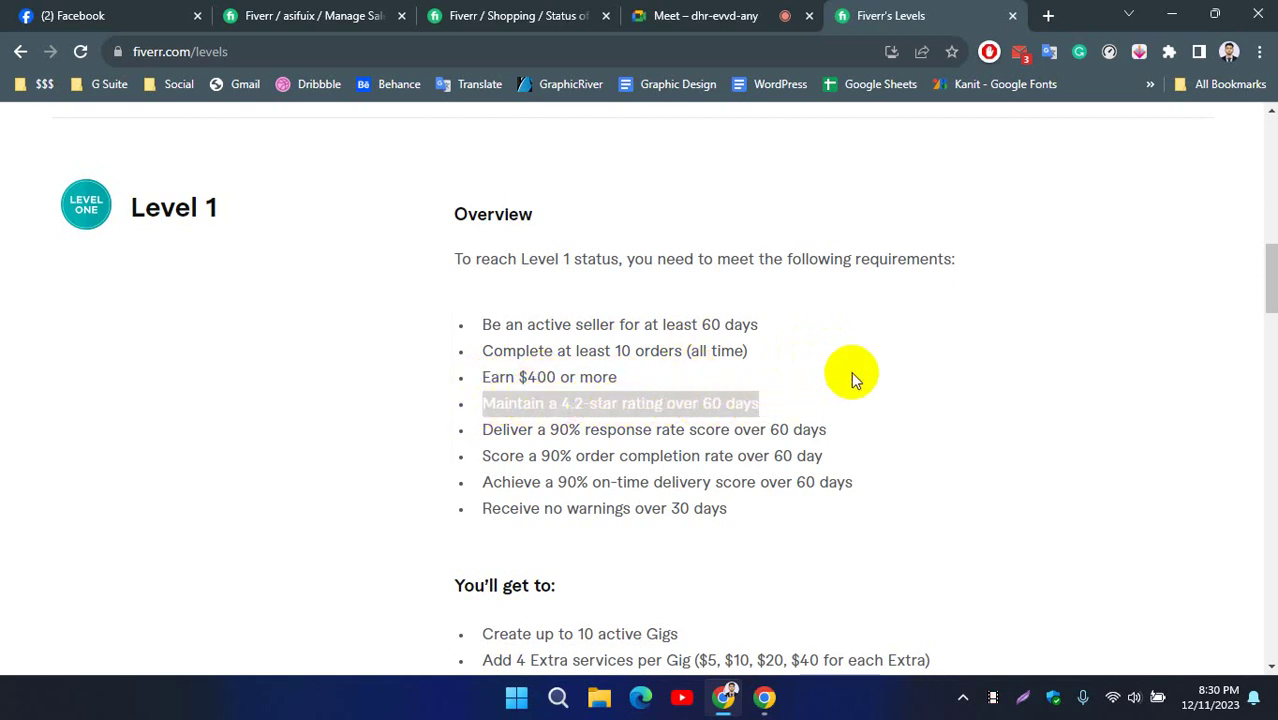
click(855, 380)
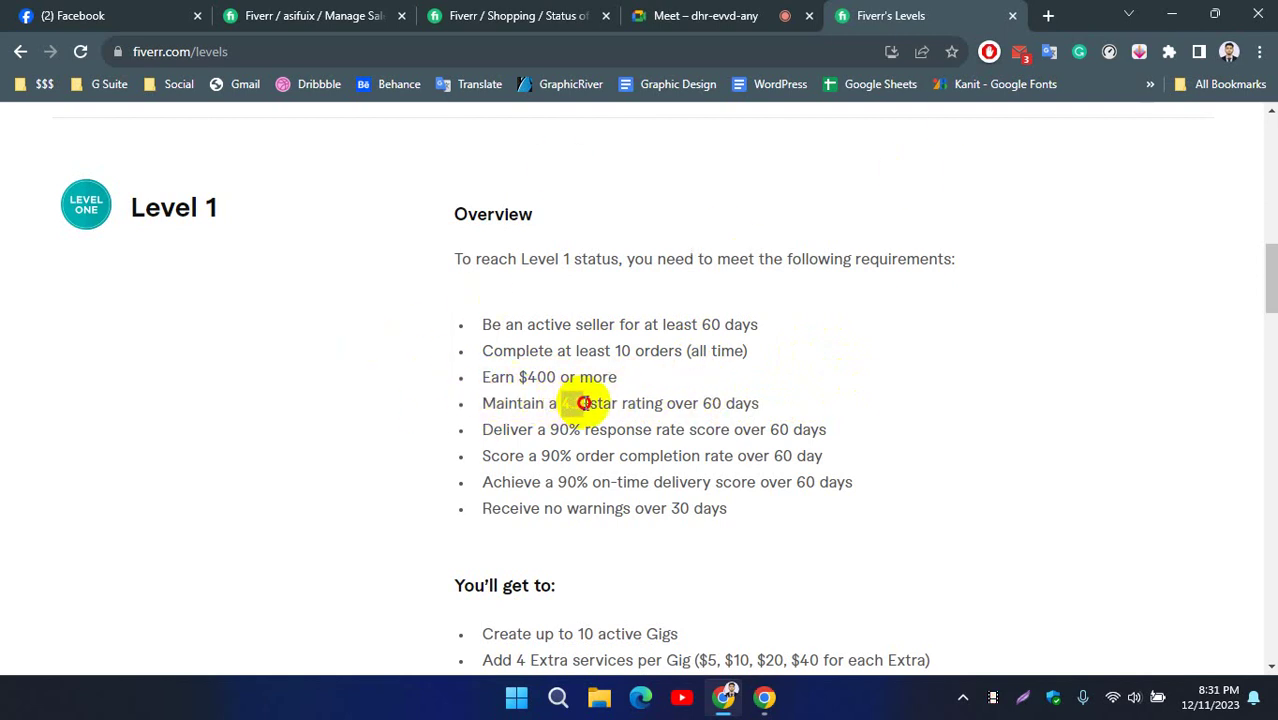
drag(584, 403, 785, 403)
click(805, 398)
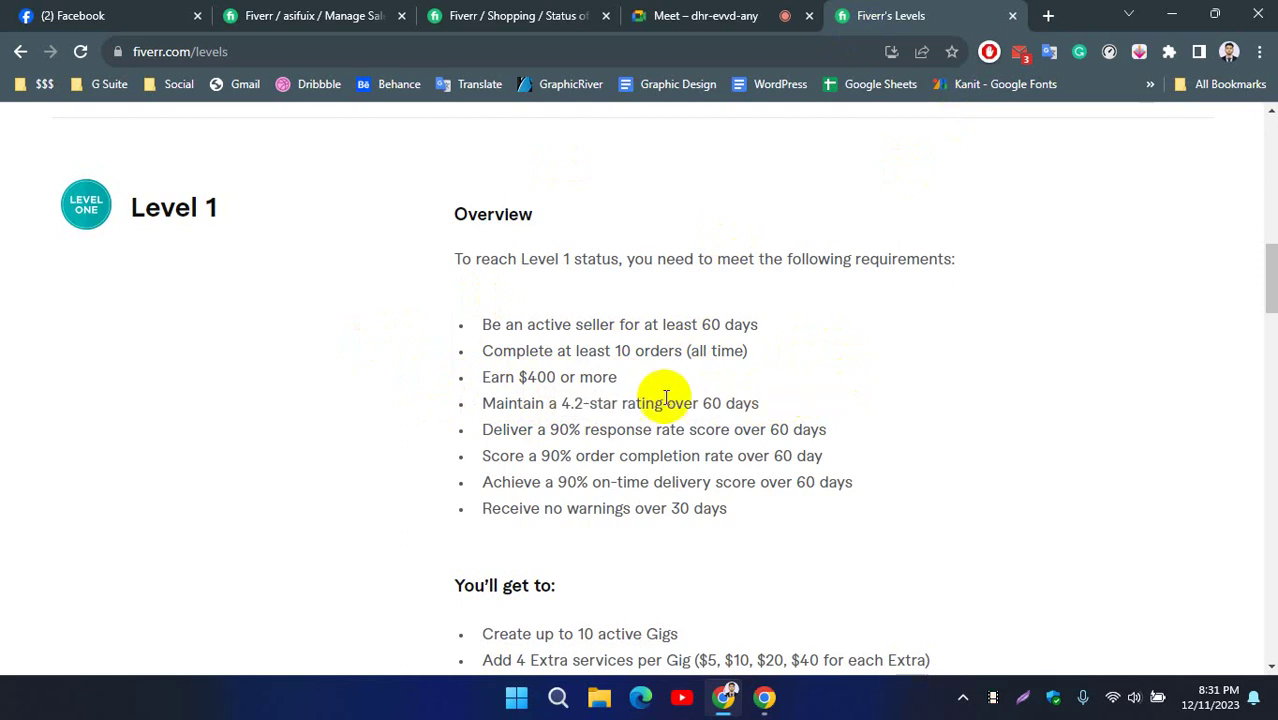
Examine the Level 1 requirements for response rate, order completion, on-time delivery and warnings.
scroll(560, 390, down, 1)
drag(485, 341, 578, 391)
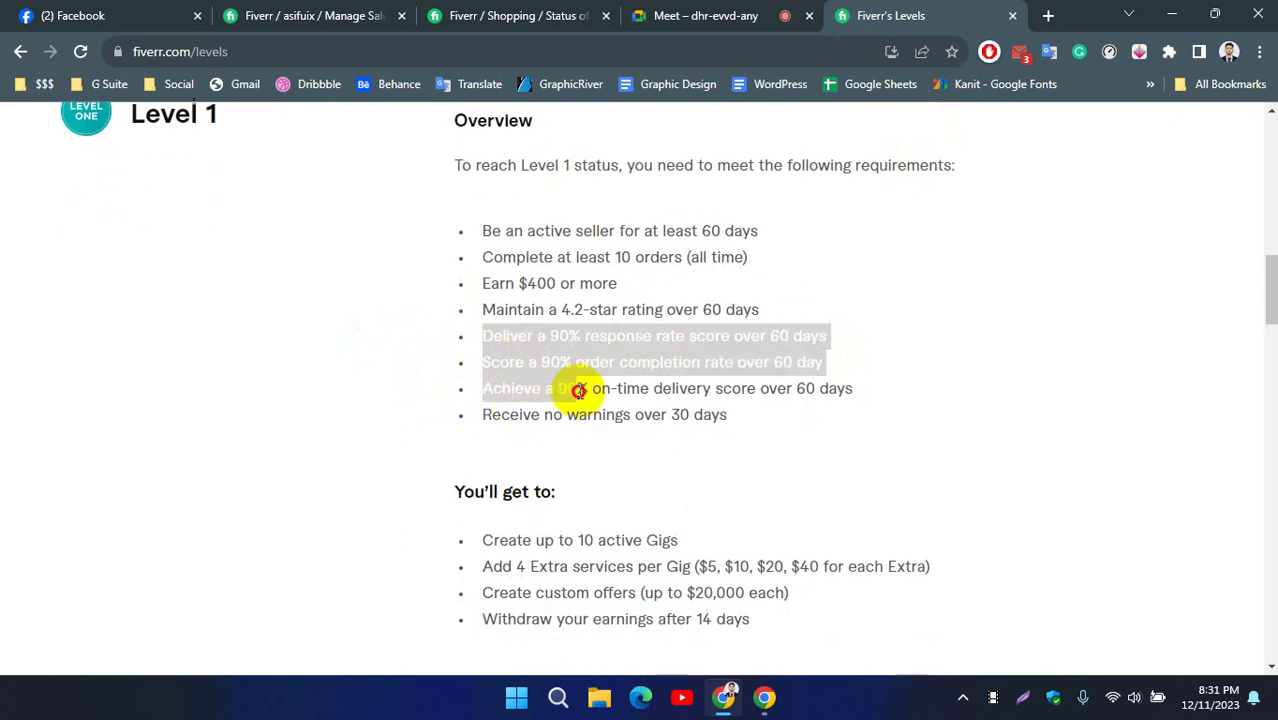
click(916, 380)
drag(491, 414, 711, 421)
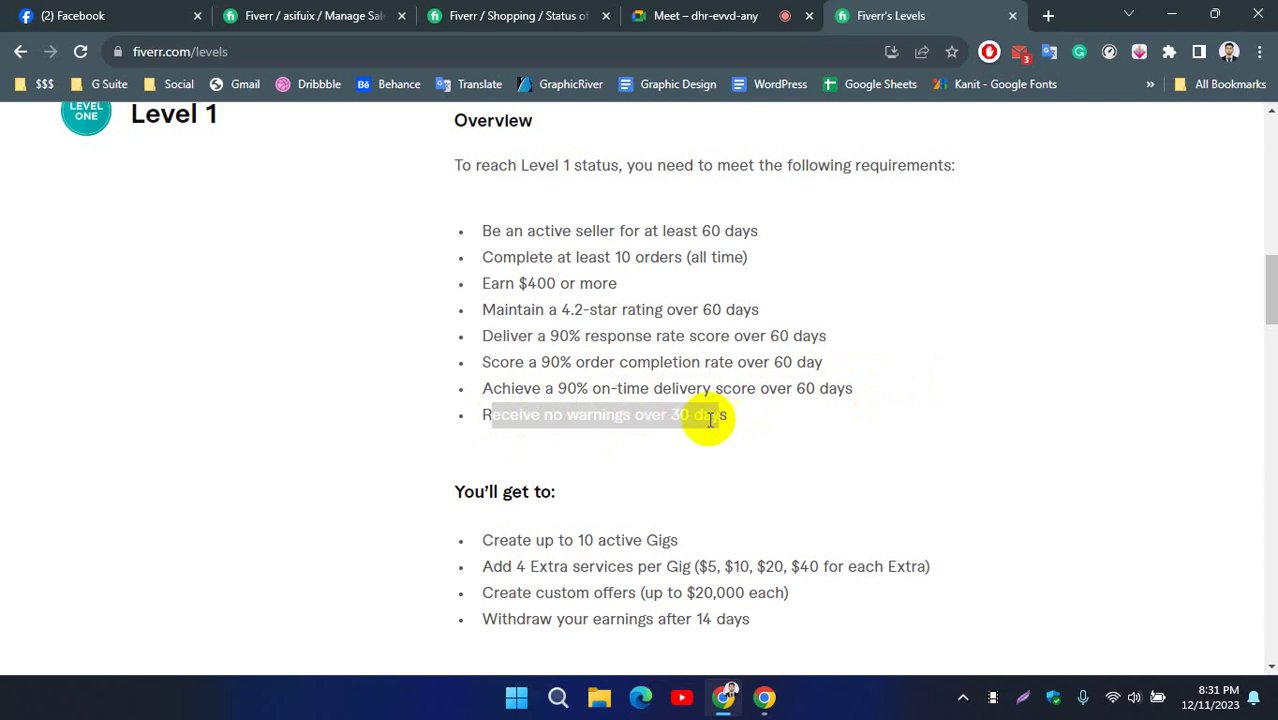
click(562, 434)
drag(465, 414, 738, 421)
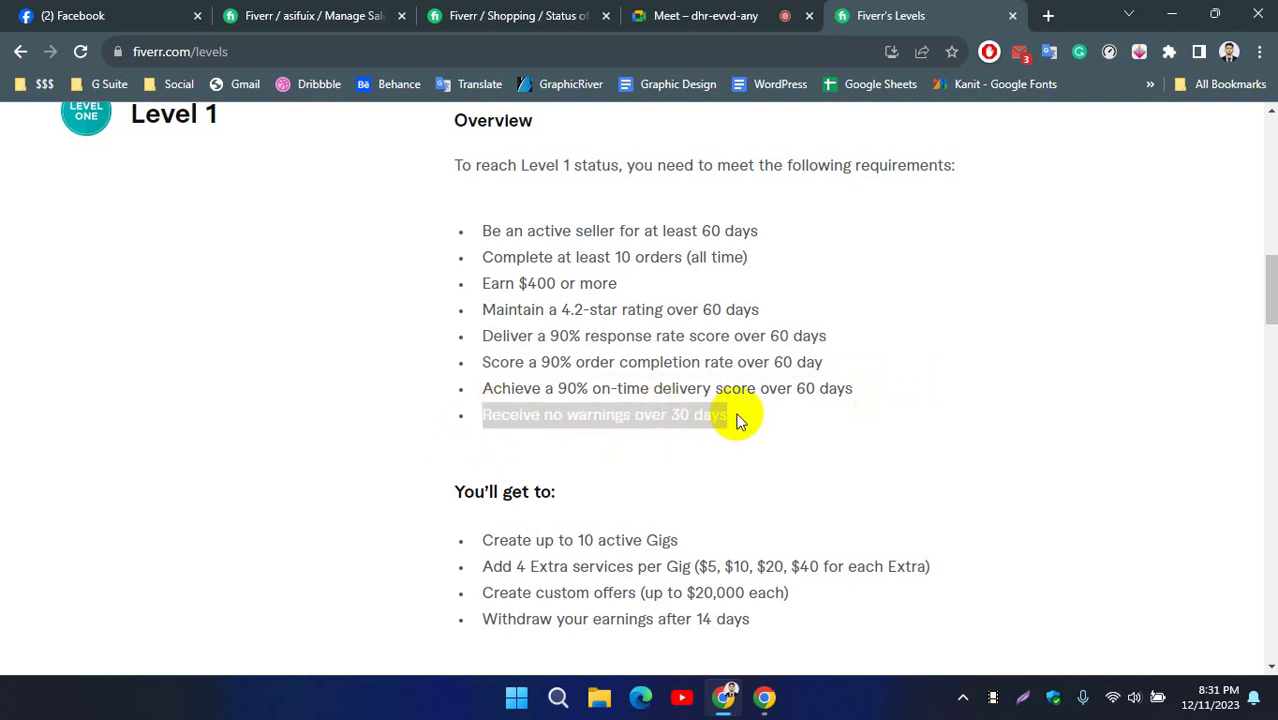
click(610, 416)
drag(483, 414, 740, 425)
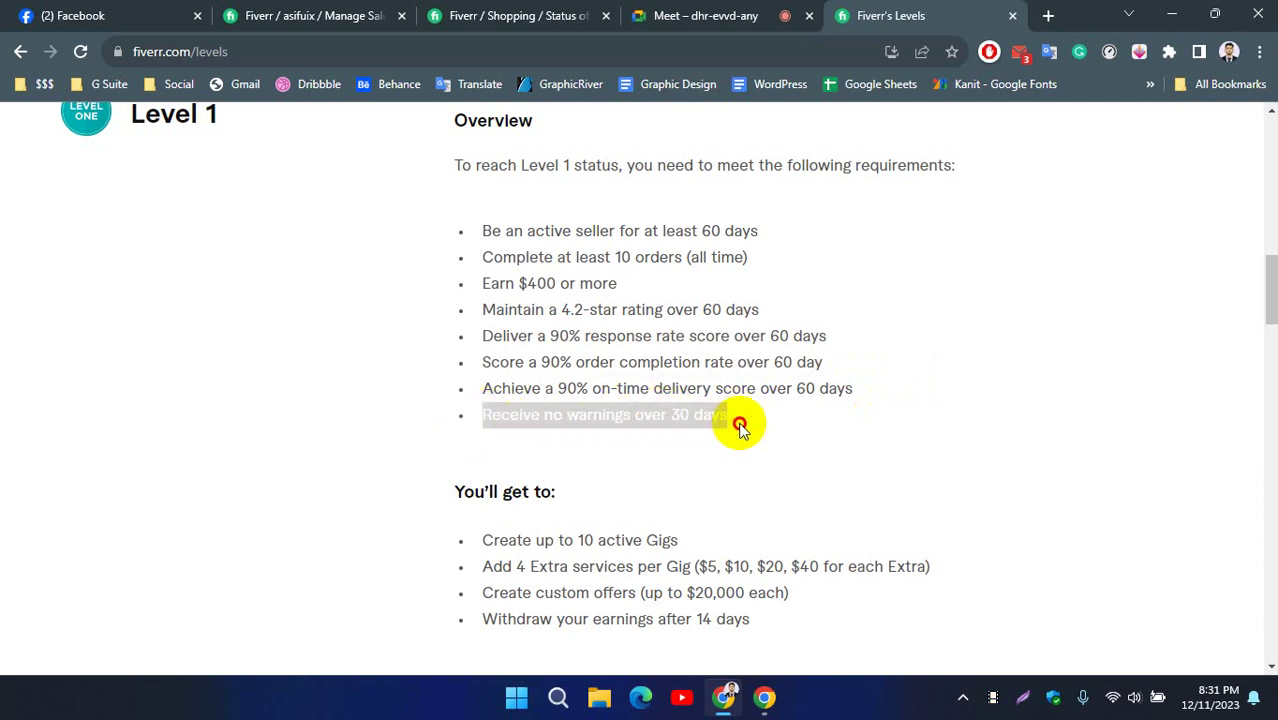
click(717, 414)
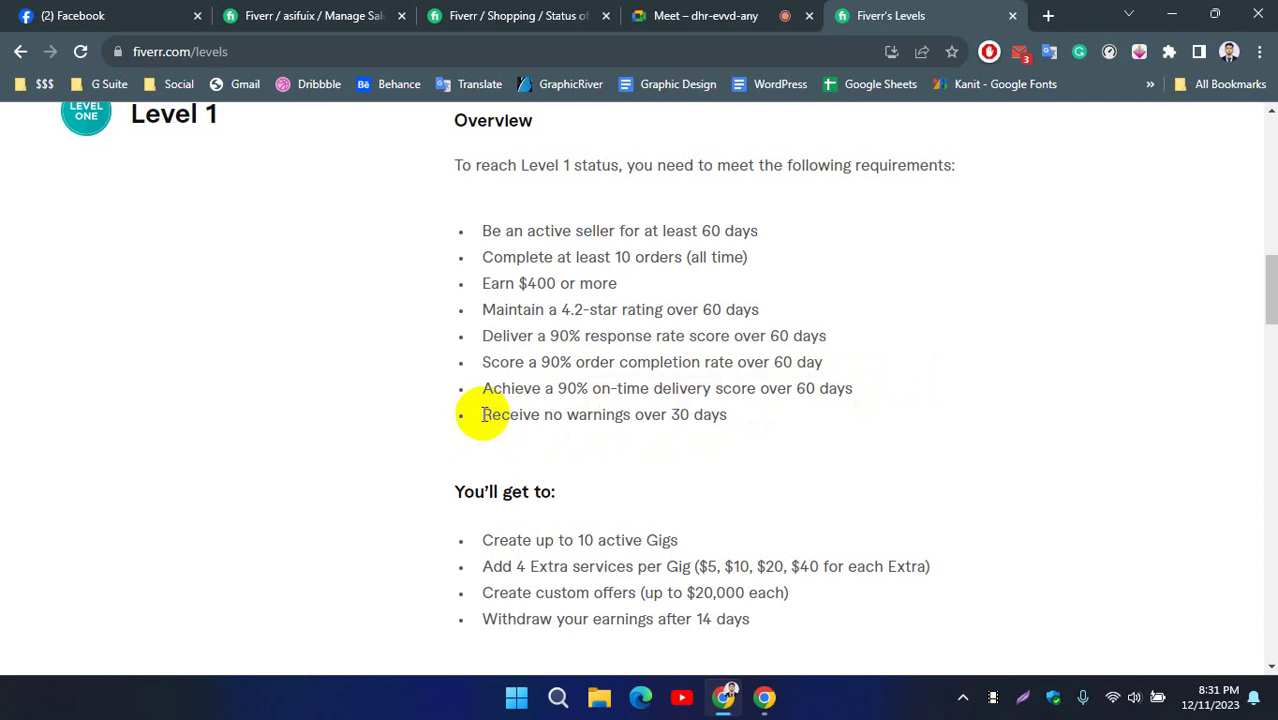
drag(483, 414, 756, 420)
click(757, 418)
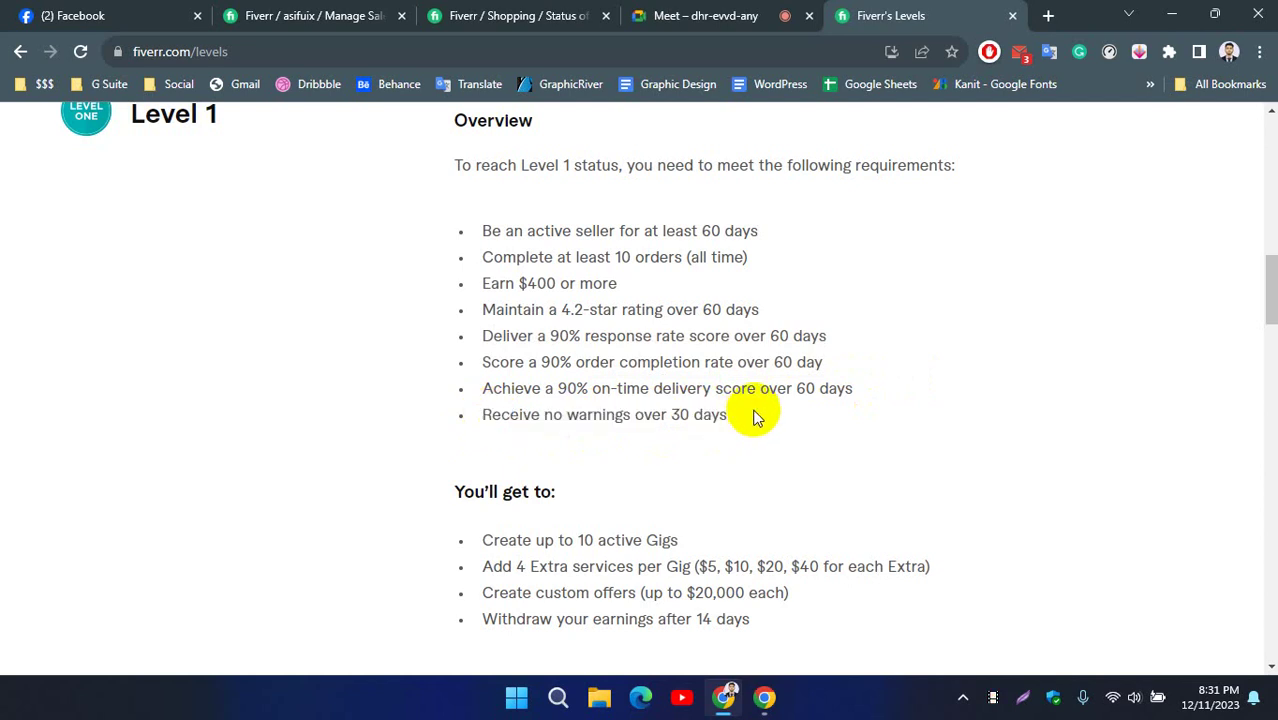
mouse_move(484, 417)
mouse_down()
mouse_move(736, 426)
mouse_move(505, 417)
mouse_up()
click(740, 423)
click(288, 470)
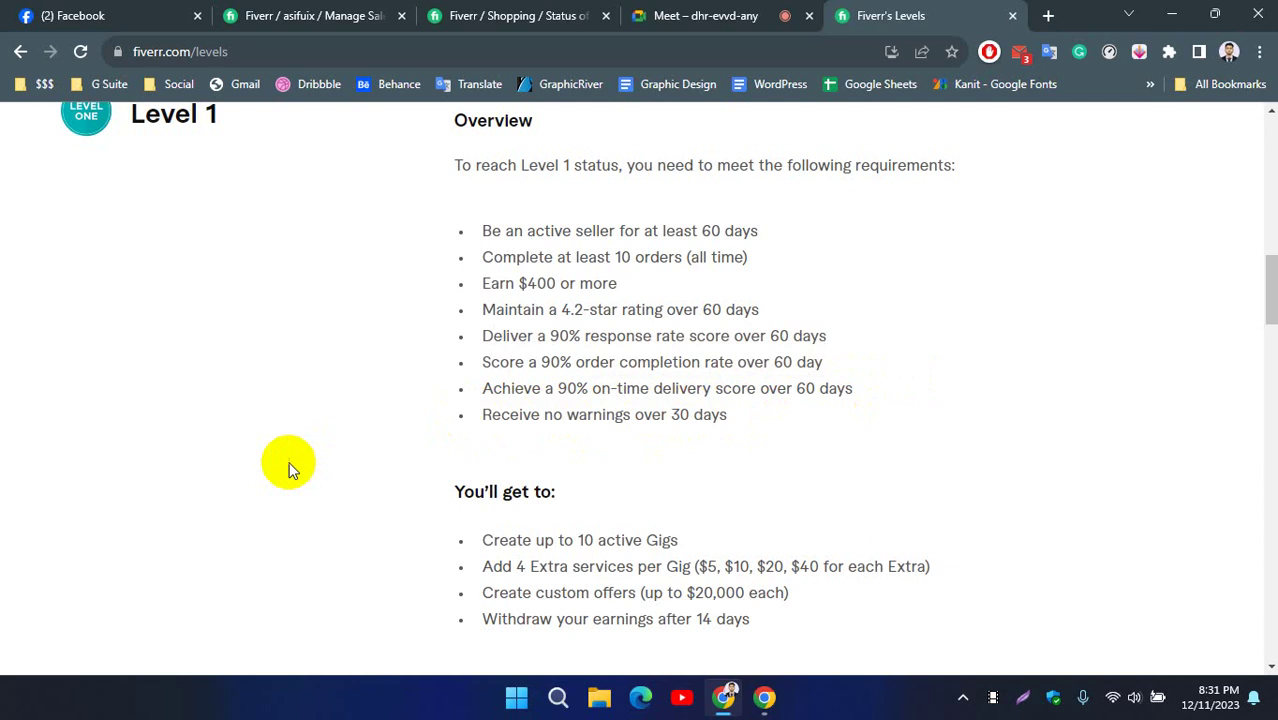
Review the Level 1 benefits list, focusing on the active Gig allowance and the earnings withdrawal period.
scroll(346, 414, down, 1)
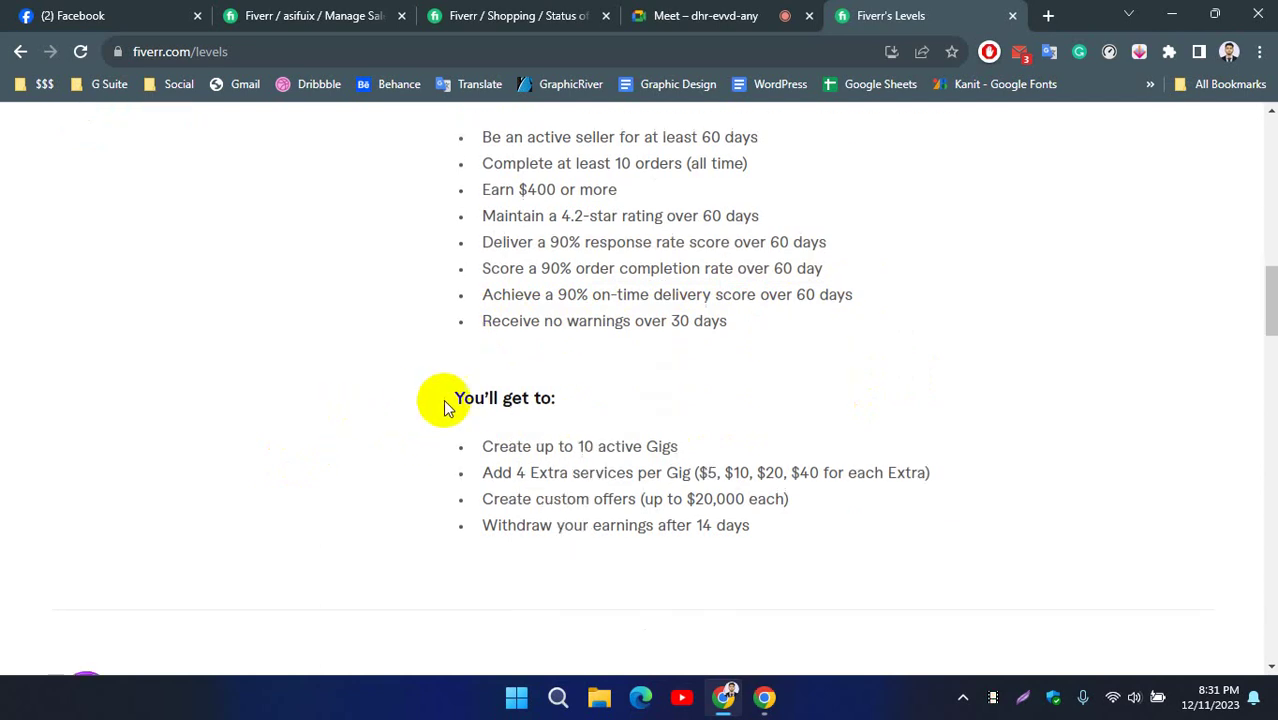
scroll(510, 451, up, 1)
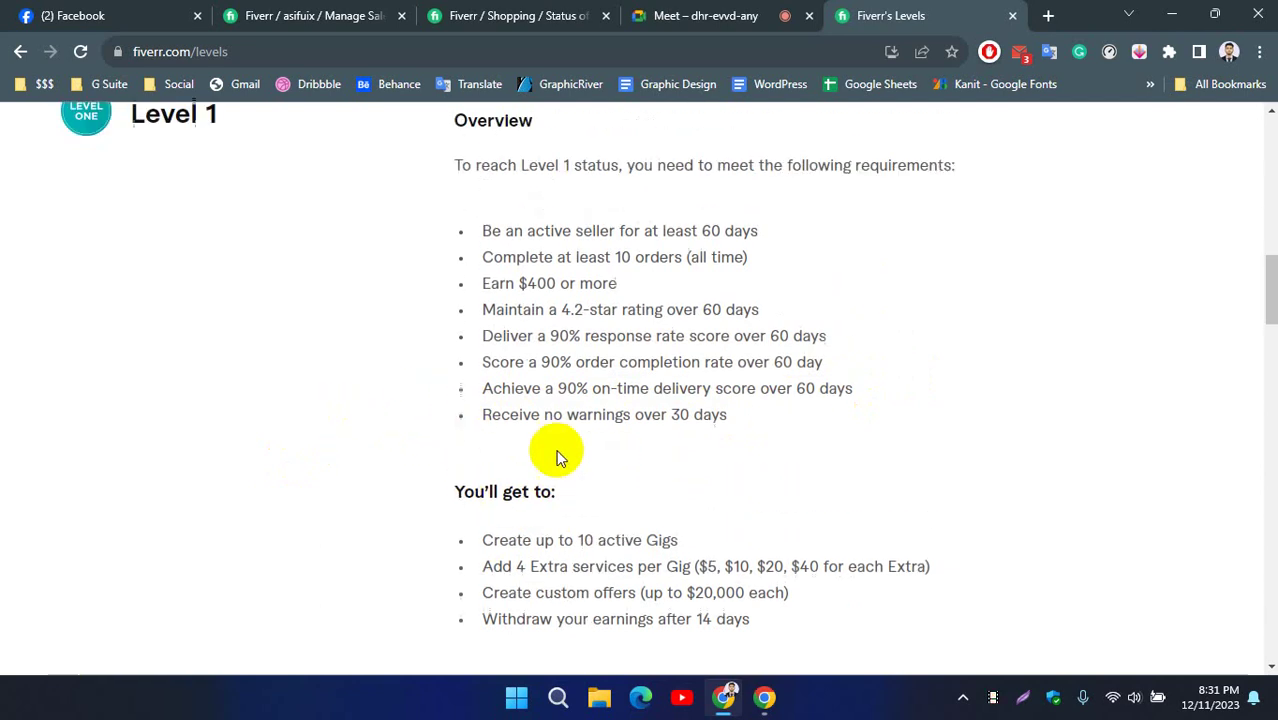
scroll(542, 471, down, 2)
scroll(650, 342, up, 4)
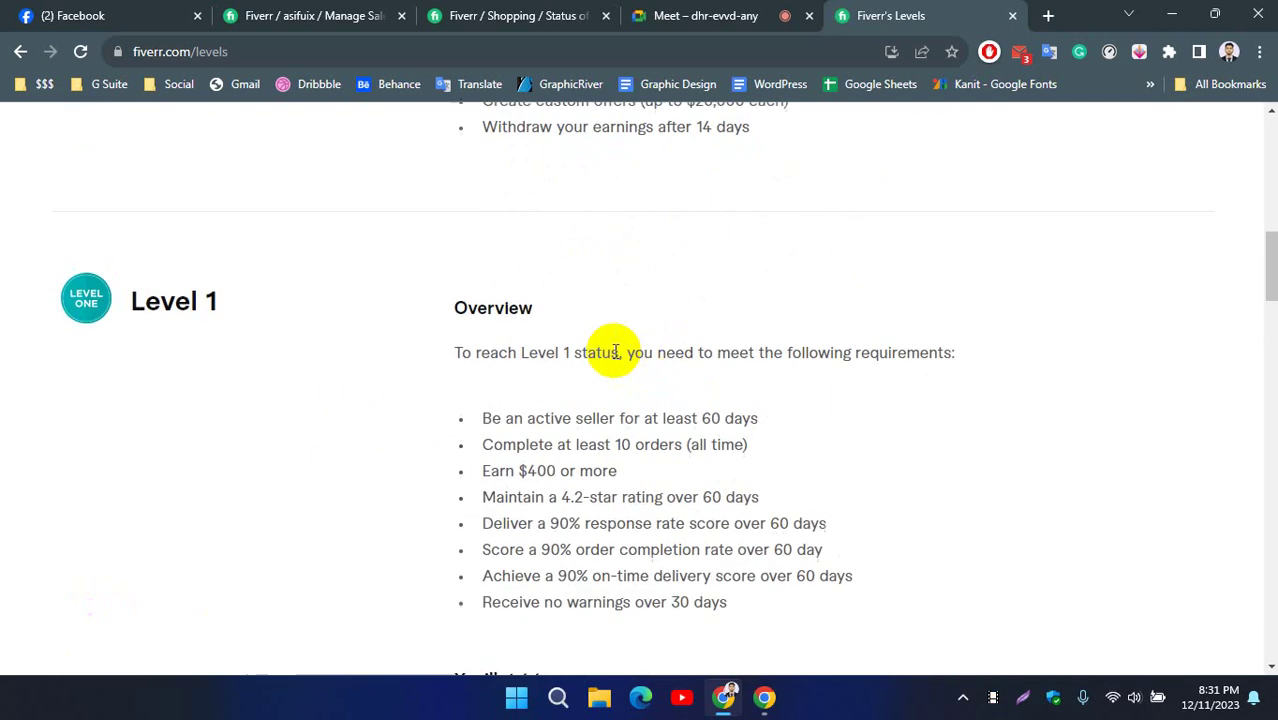
scroll(595, 295, up, 3)
scroll(600, 320, down, 7)
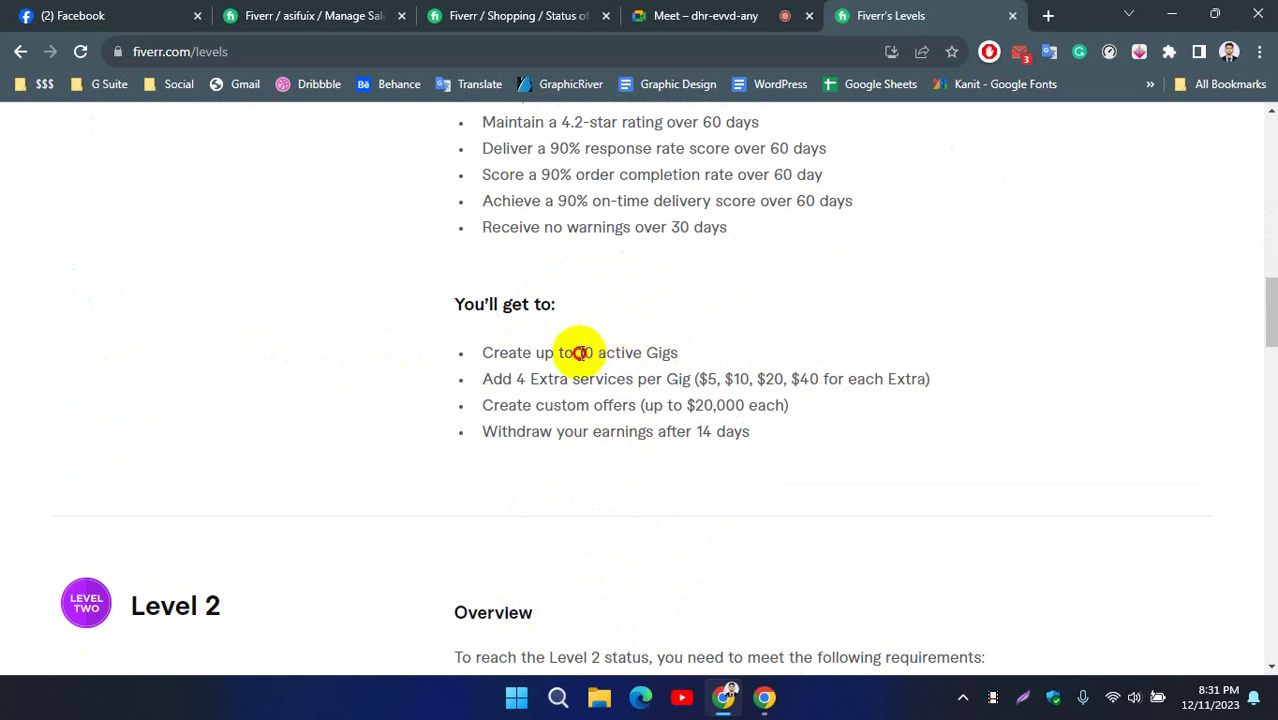
scroll(734, 329, down, 1)
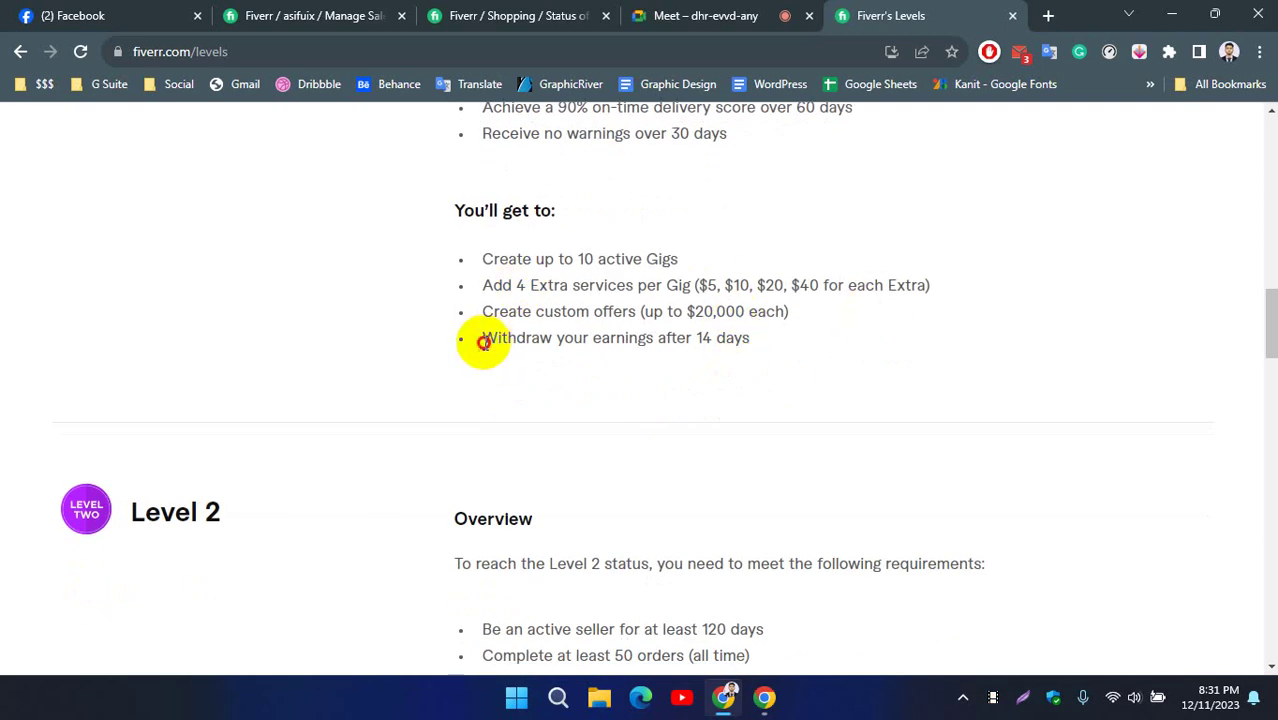
drag(483, 342, 756, 346)
click(559, 360)
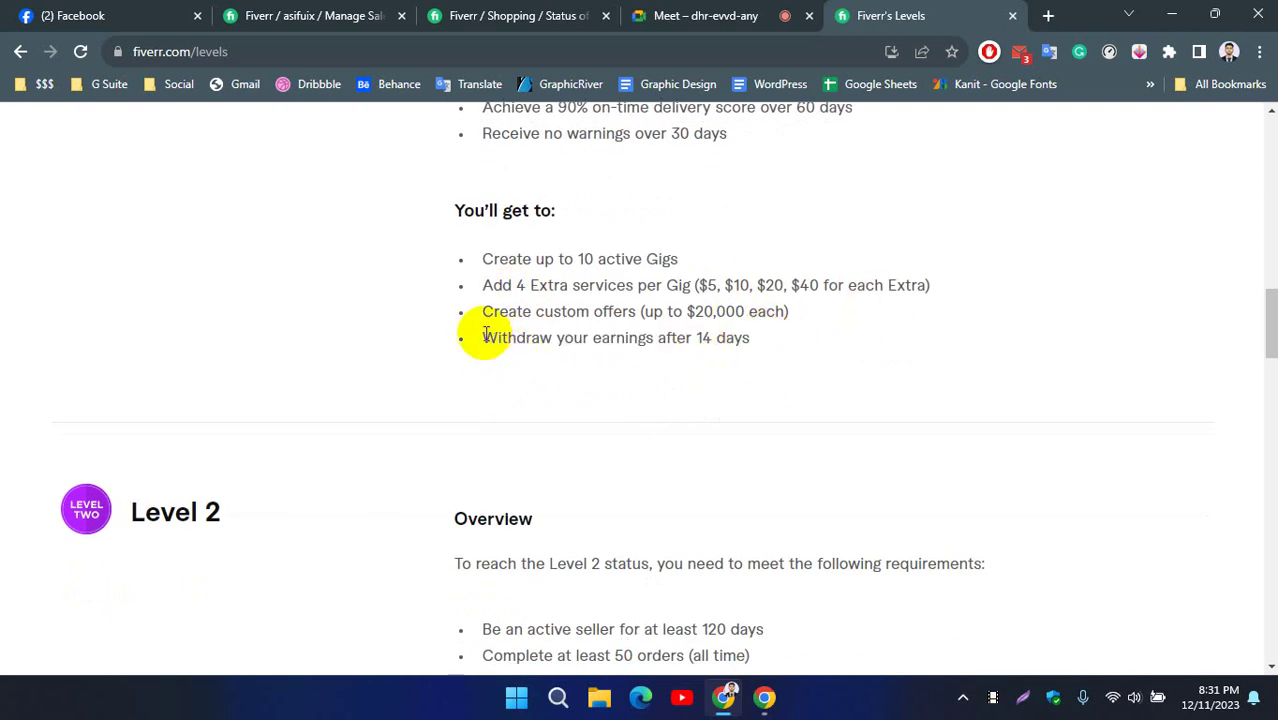
drag(485, 337, 807, 351)
click(622, 366)
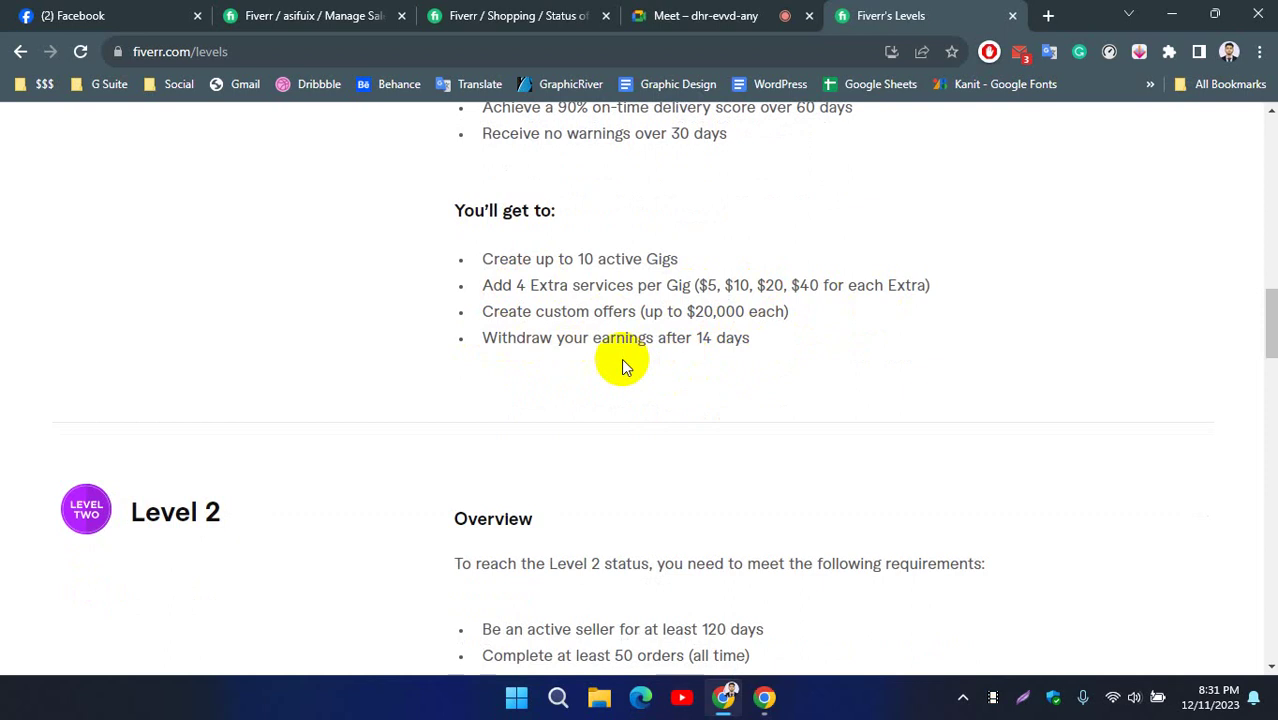
Examine the Level 2 requirements for active seller days, completed orders, minimum earnings and star rating.
scroll(362, 314, down, 3)
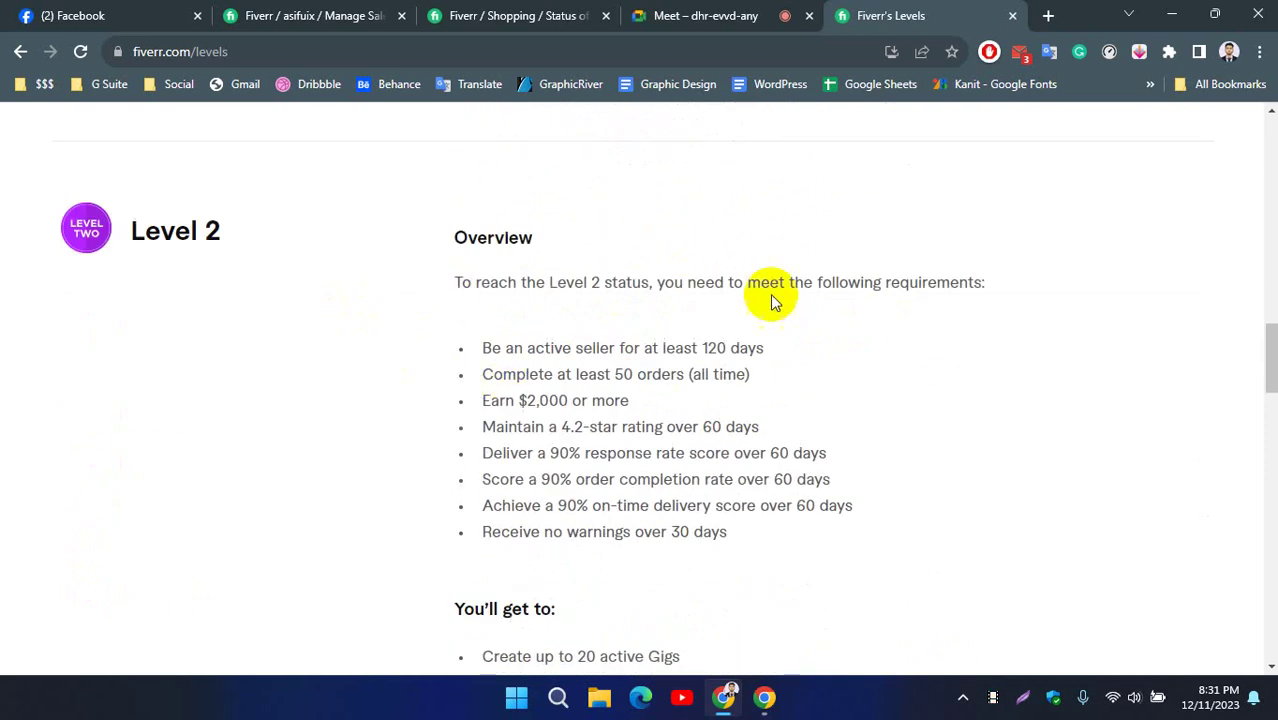
scroll(528, 348, down, 1)
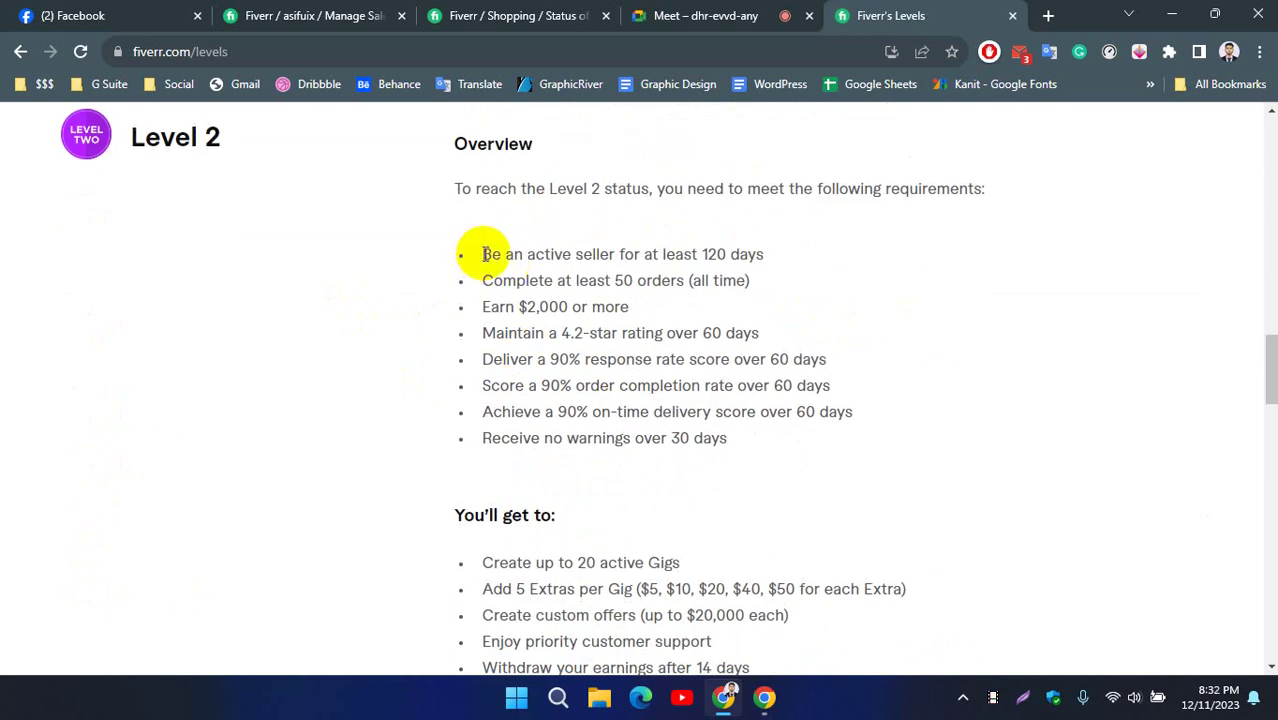
drag(484, 254, 742, 257)
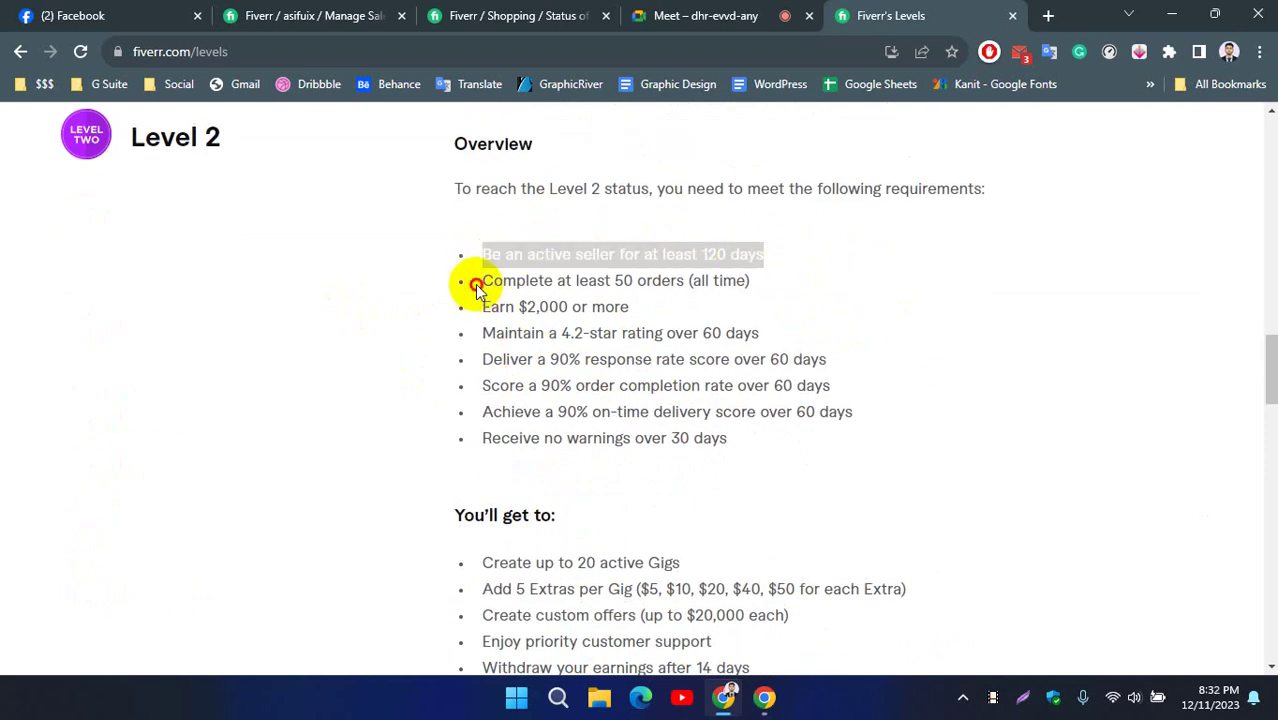
drag(476, 284, 847, 280)
click(836, 305)
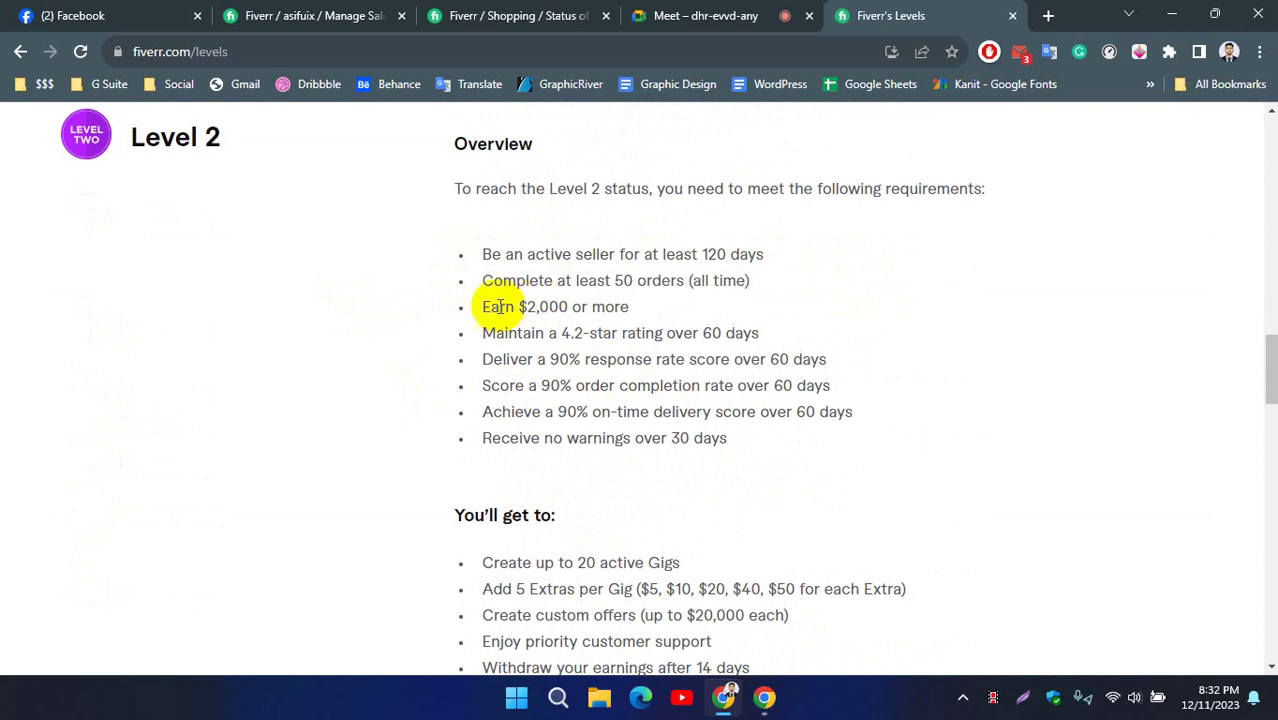
drag(484, 309, 876, 314)
click(878, 311)
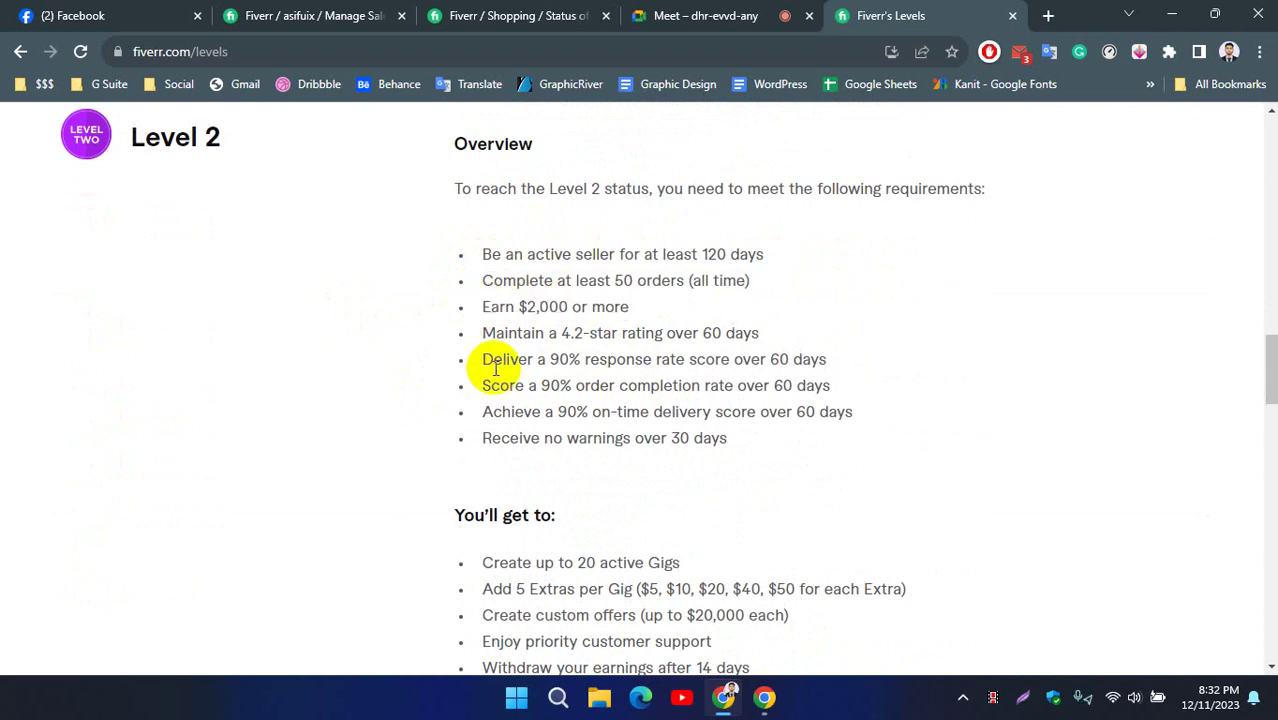
drag(495, 334, 862, 341)
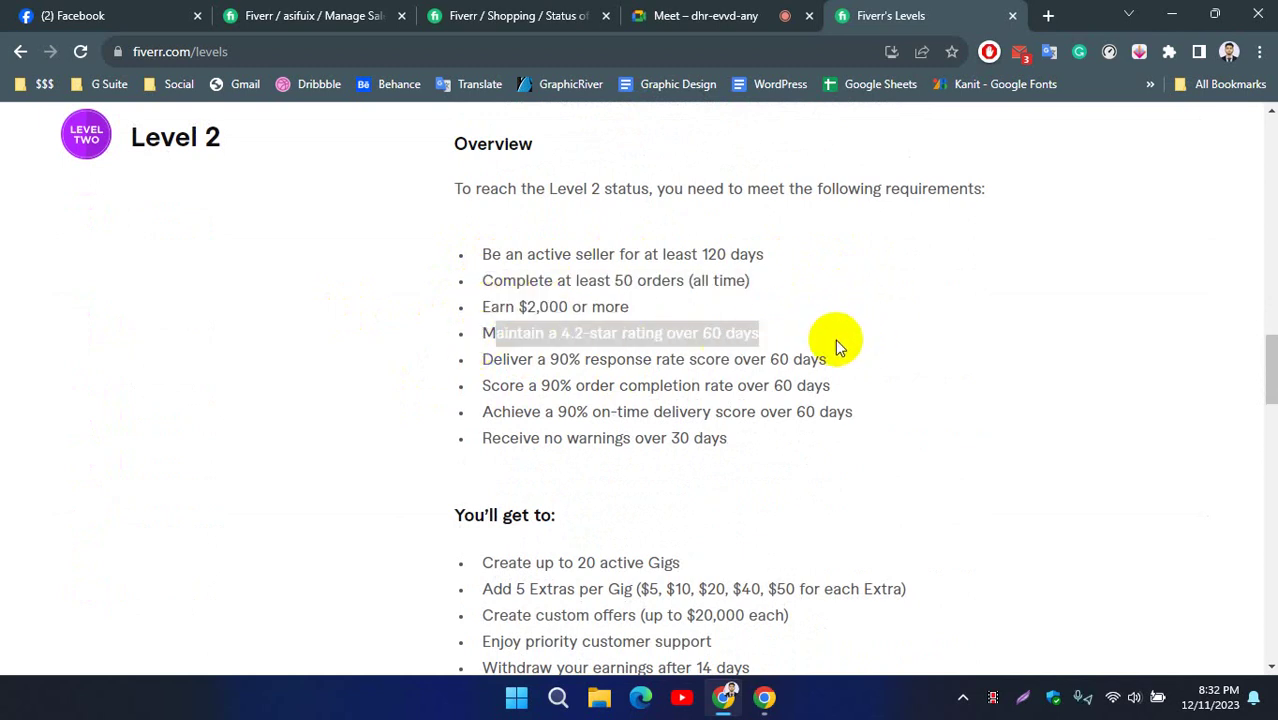
click(838, 346)
Examine the Top Rated Seller requirements for minimum earnings and order completion rate.
scroll(568, 352, down, 8)
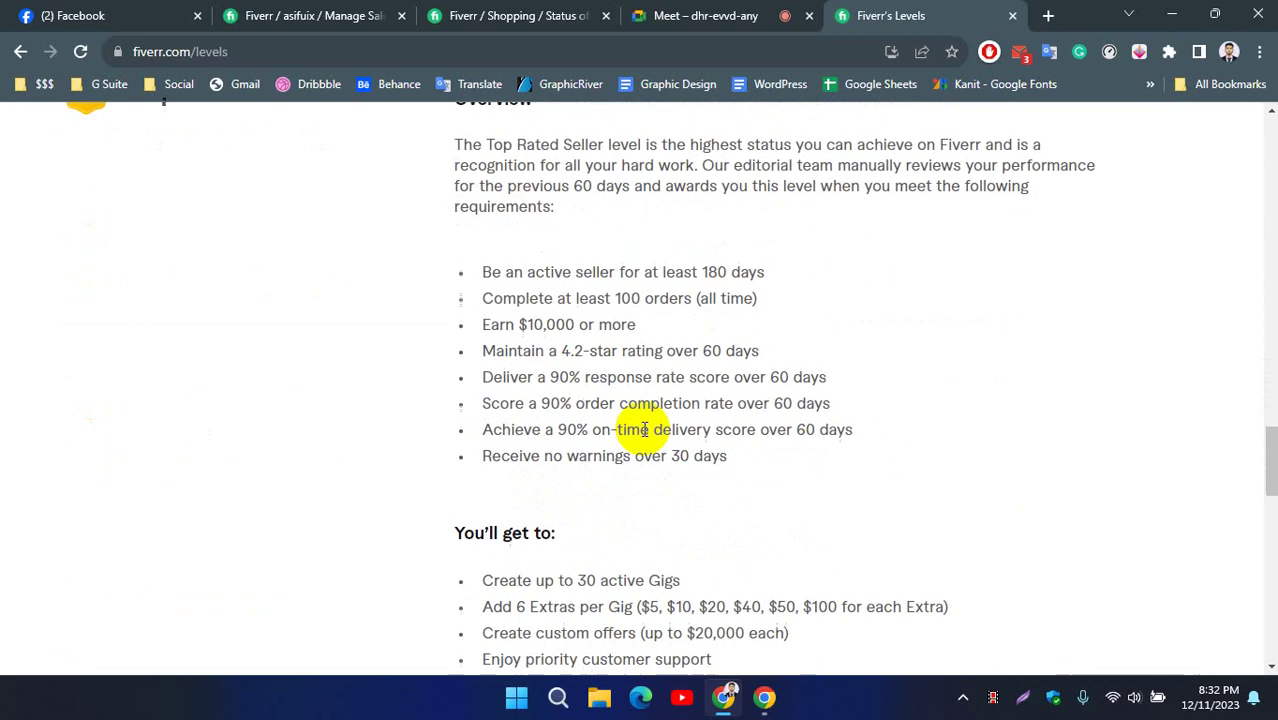
double_click(530, 324)
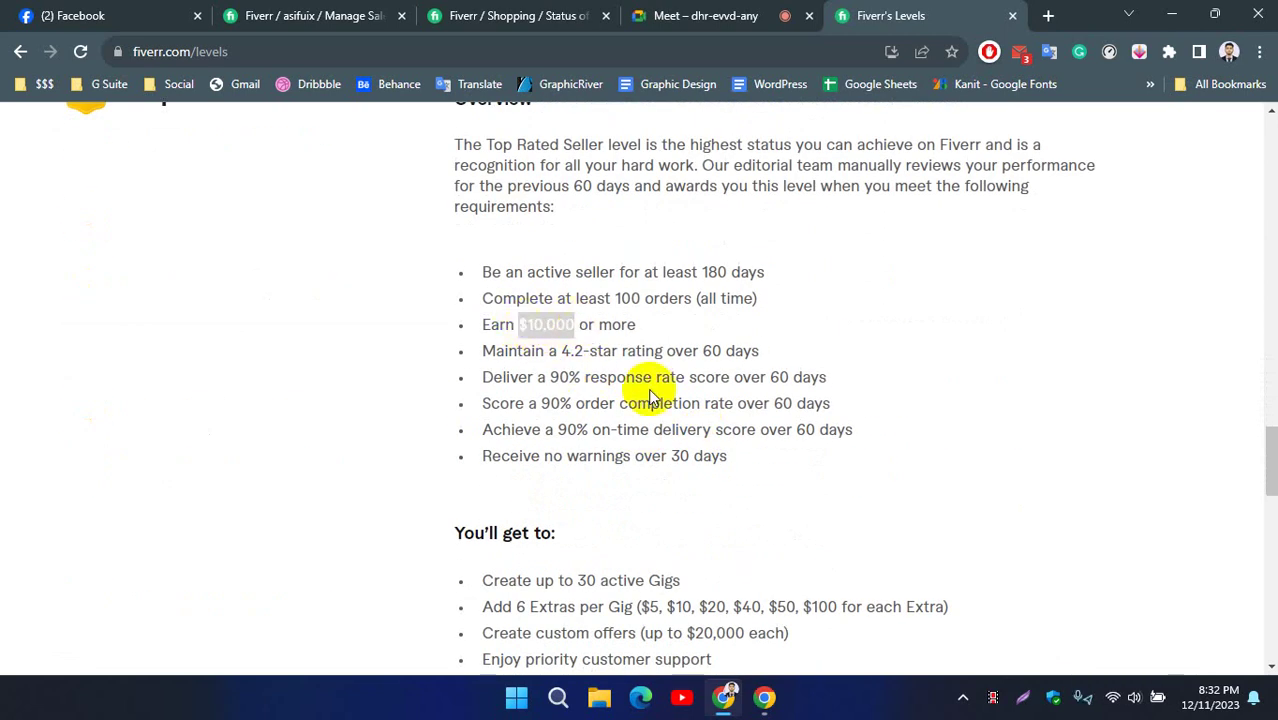
click(571, 417)
drag(484, 404, 782, 400)
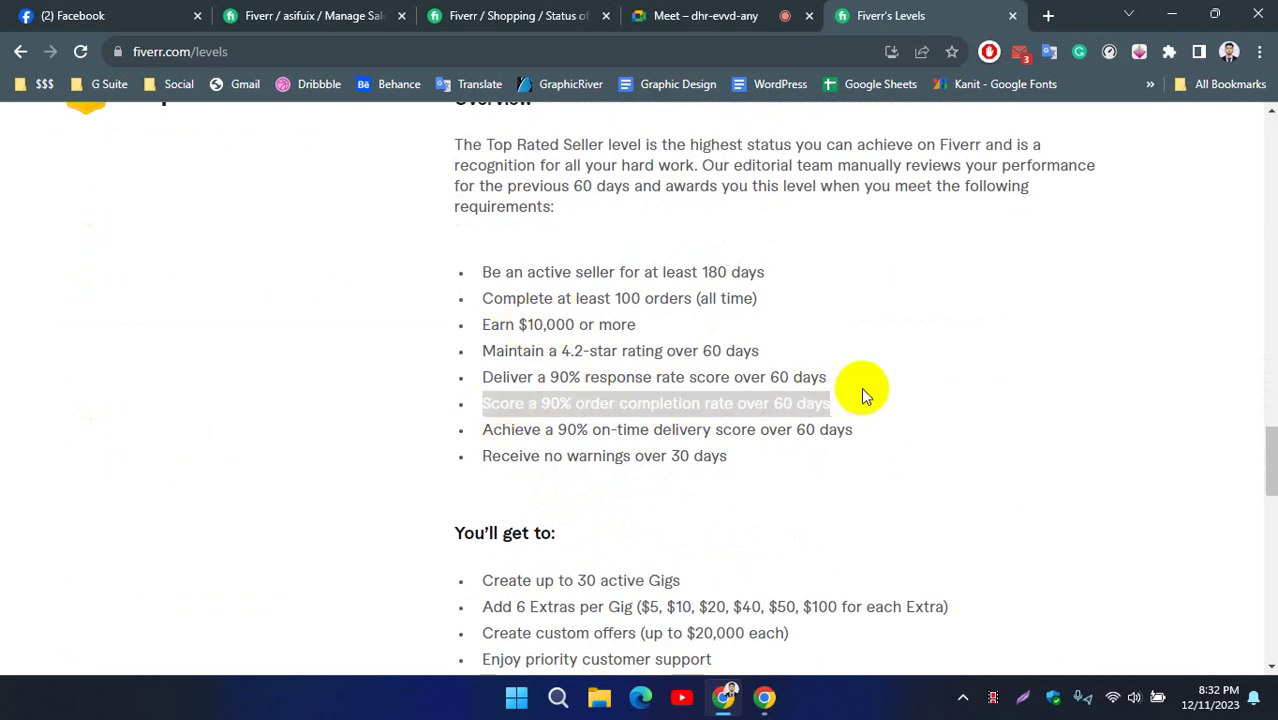
click(770, 420)
Look back over the New Seller, Level 1 and Level 2 sections to compare the seller levels.
scroll(579, 460, up, 7)
scroll(337, 458, up, 1)
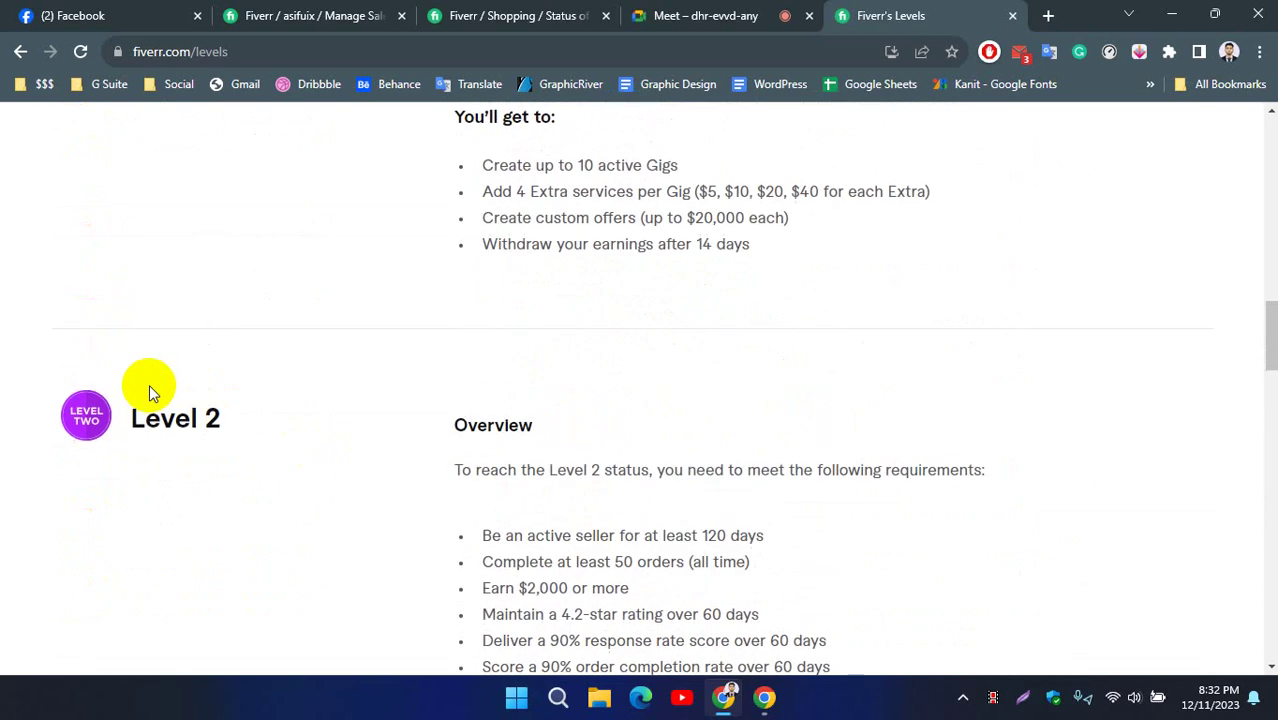
scroll(328, 555, up, 9)
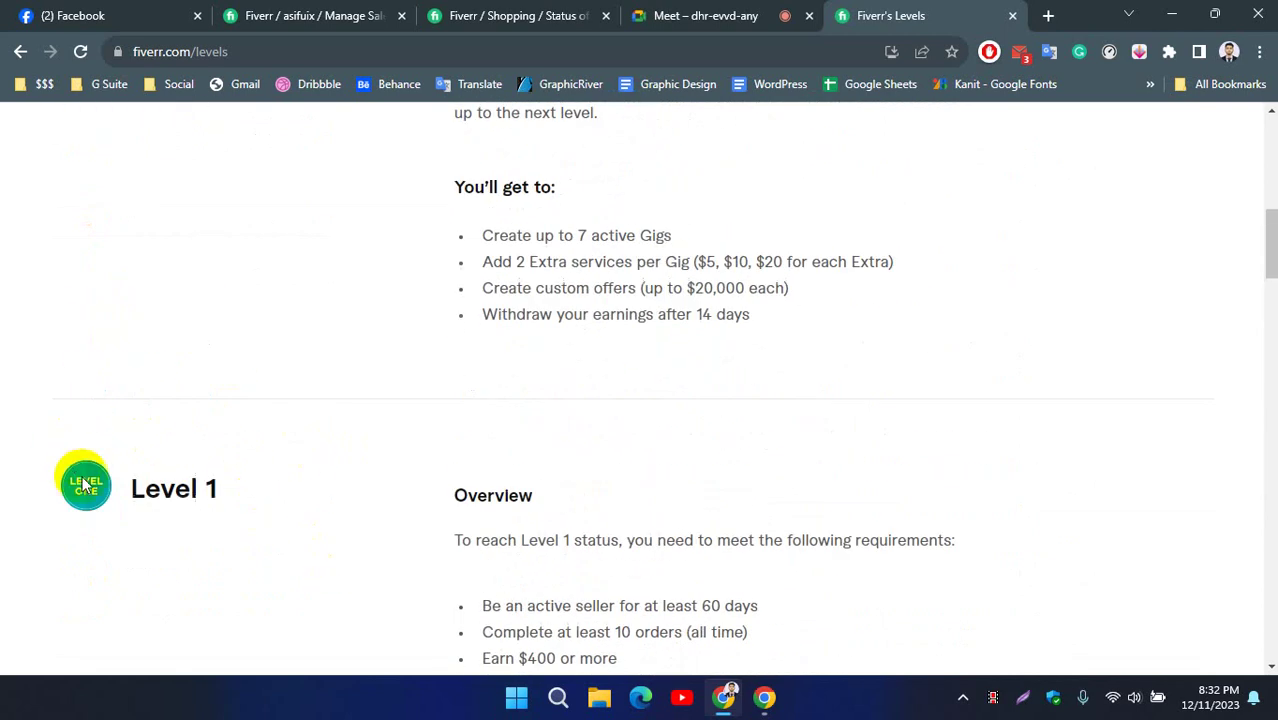
scroll(349, 480, up, 3)
scroll(114, 583, down, 4)
scroll(140, 417, up, 5)
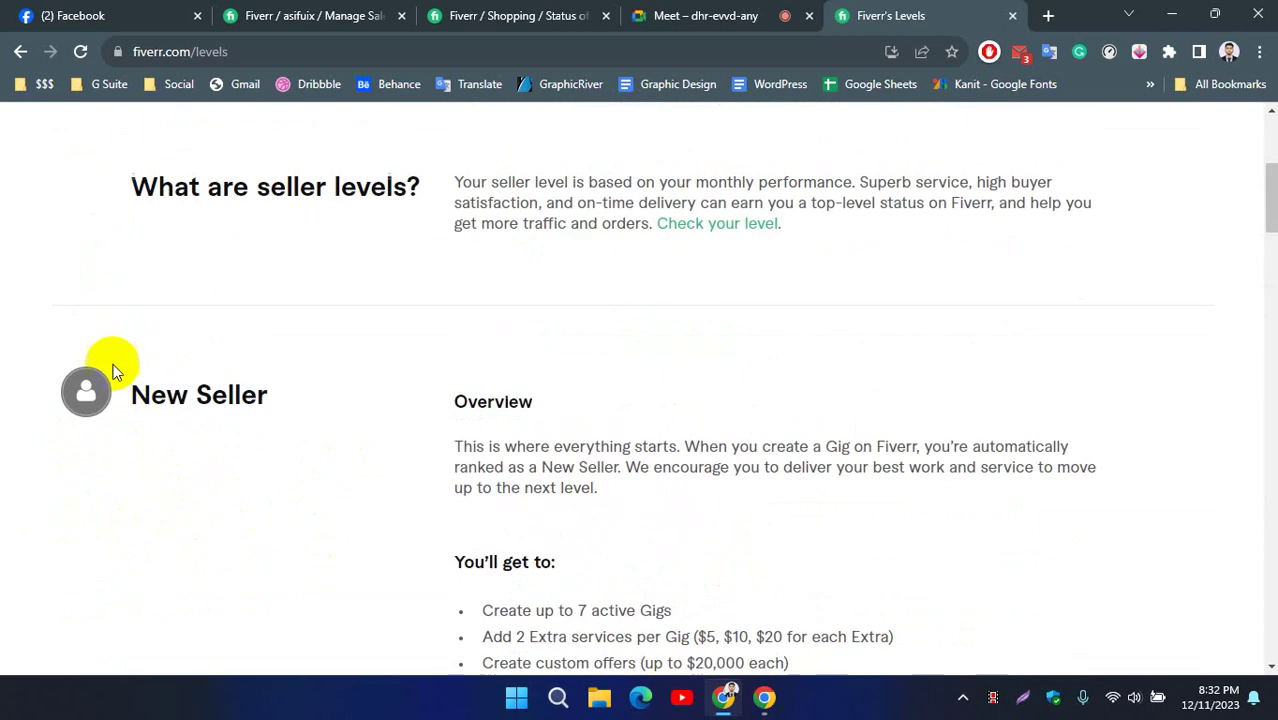
scroll(314, 345, down, 3)
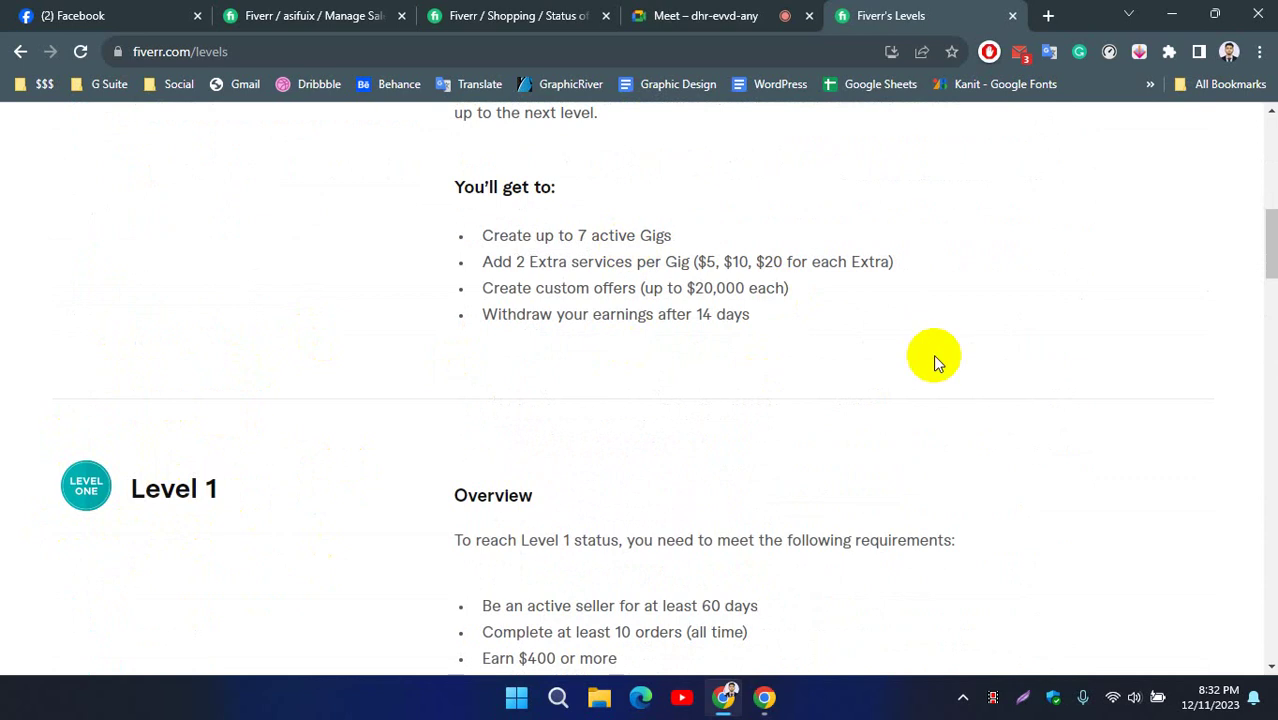
scroll(860, 390, up, 3)
scroll(548, 414, down, 11)
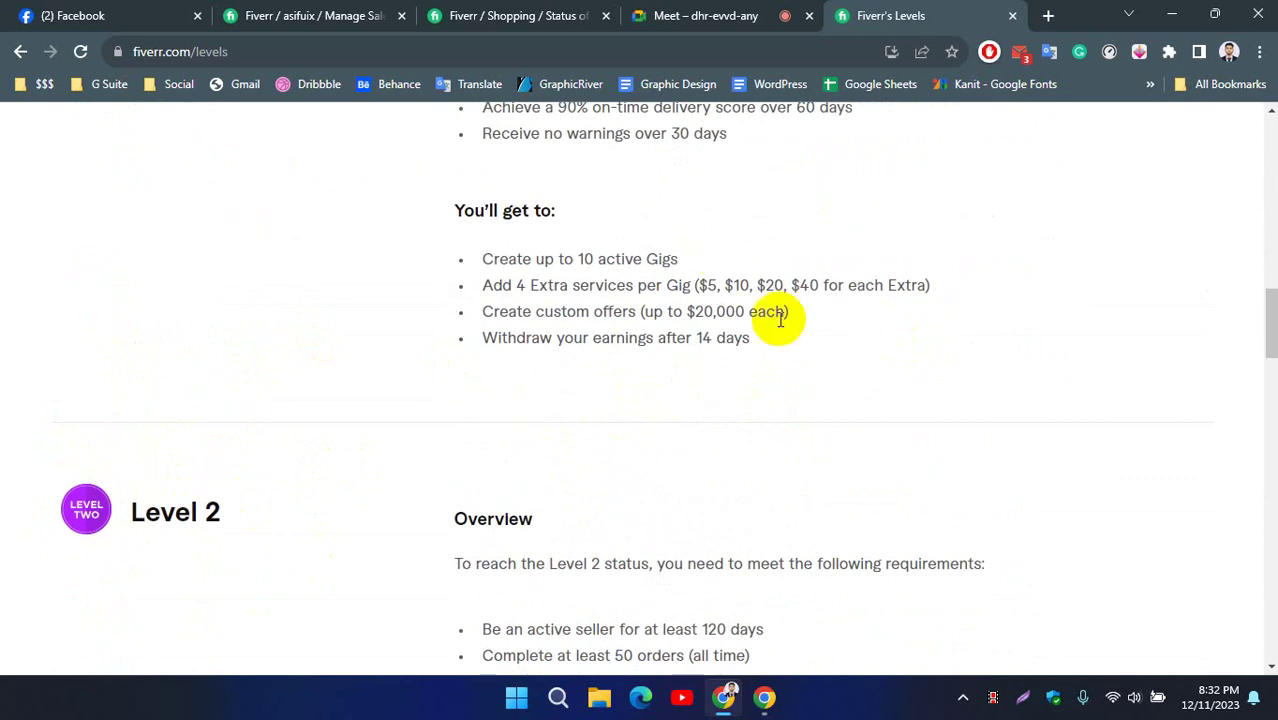
Look over the Top Rated Seller requirements and highlight the section's heading.
scroll(442, 479, down, 11)
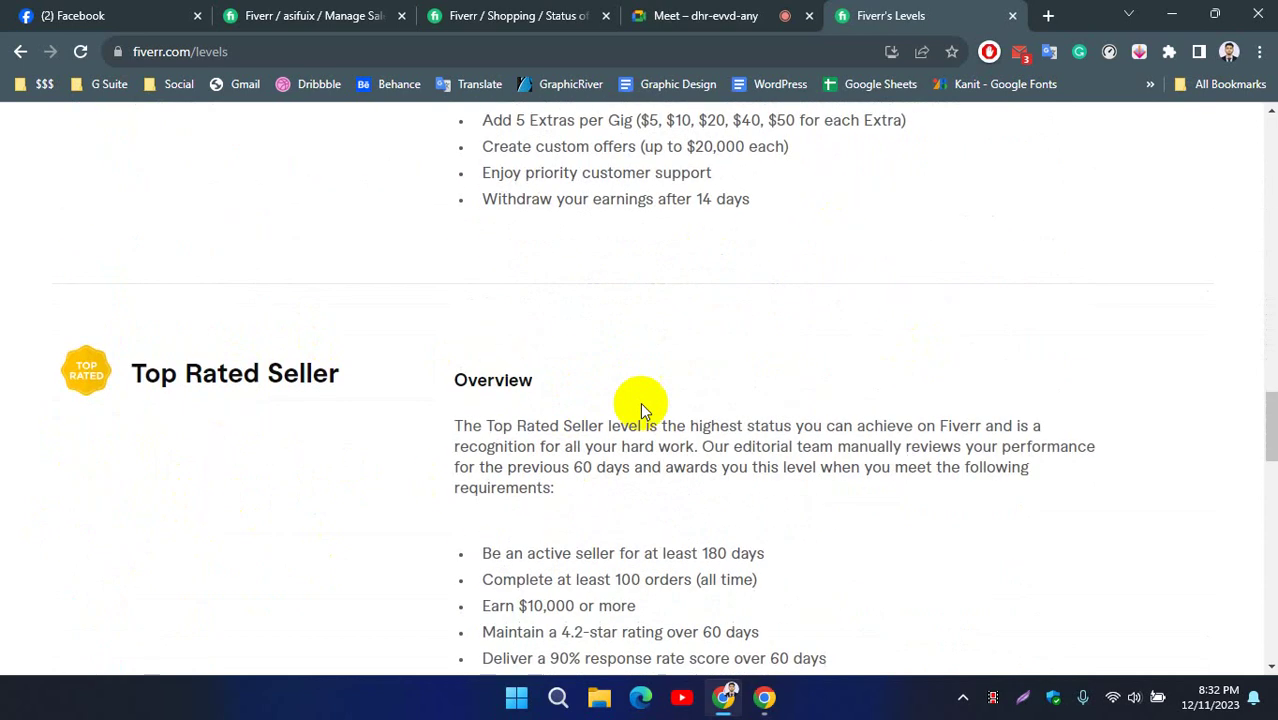
drag(128, 185, 348, 213)
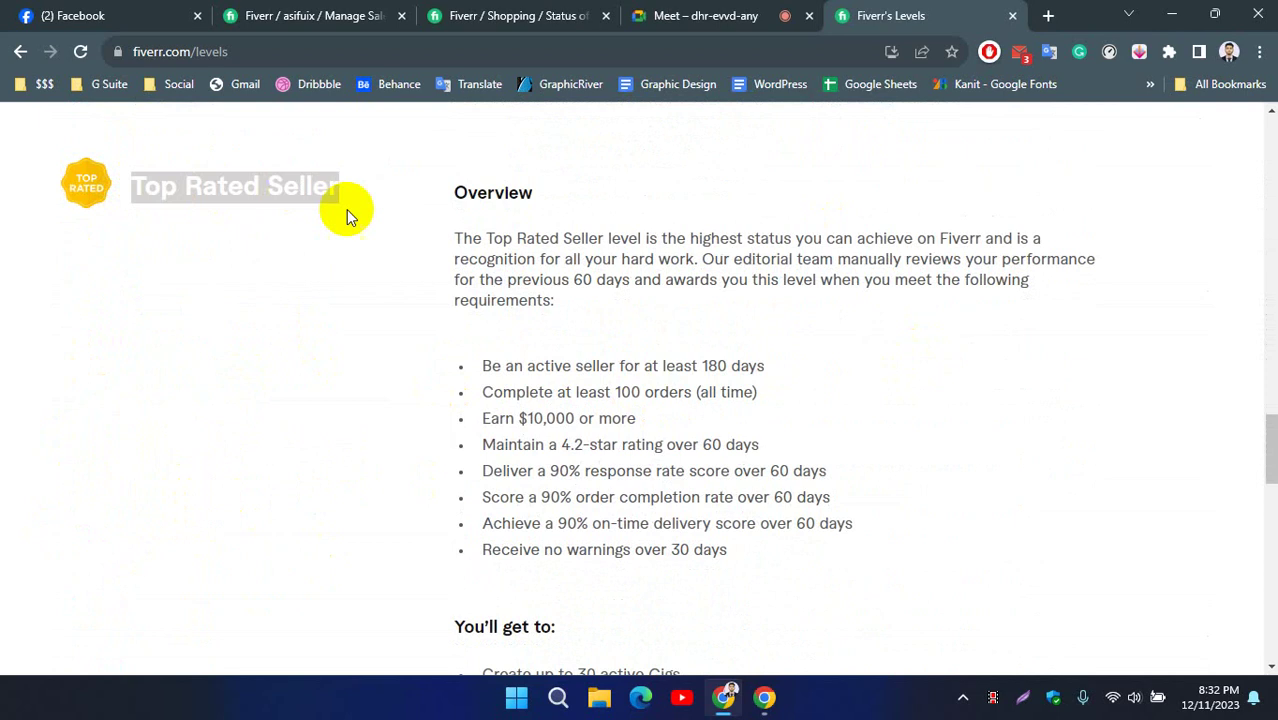
click(351, 486)
Compare the Level 1 requirements and benefits with the New Seller section above them.
scroll(351, 486, up, 20)
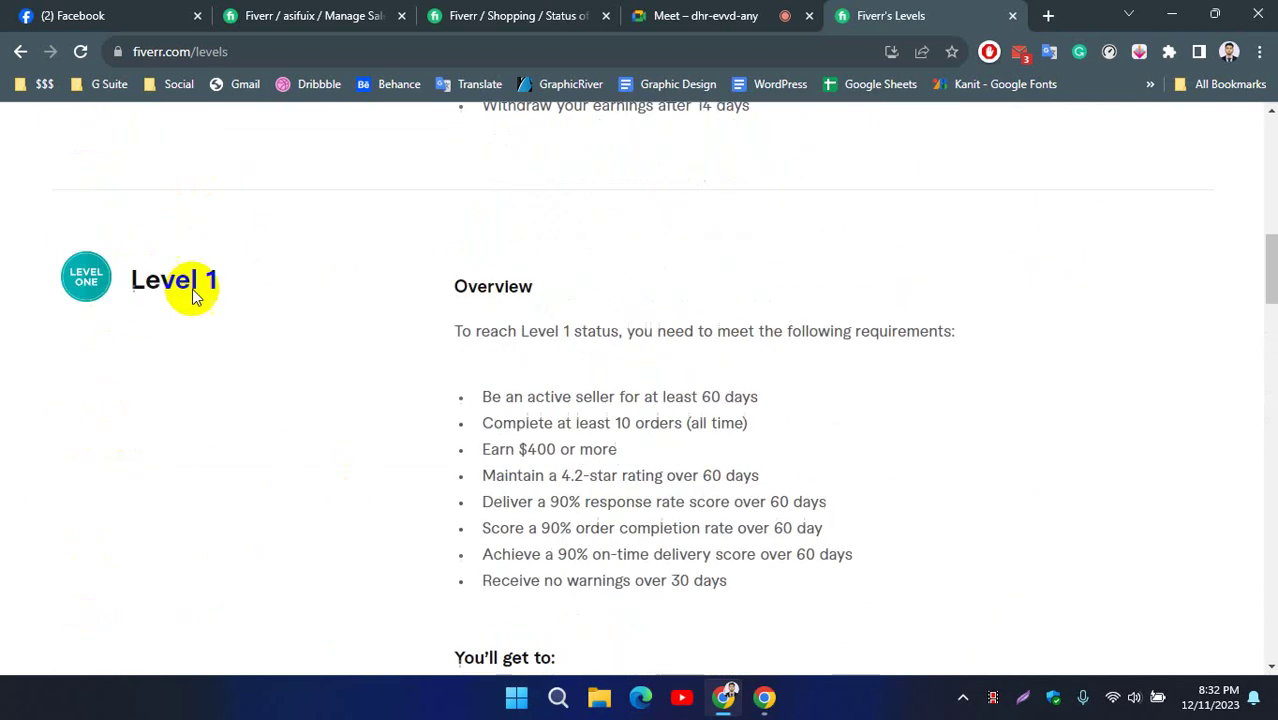
scroll(650, 399, down, 5)
scroll(747, 433, down, 3)
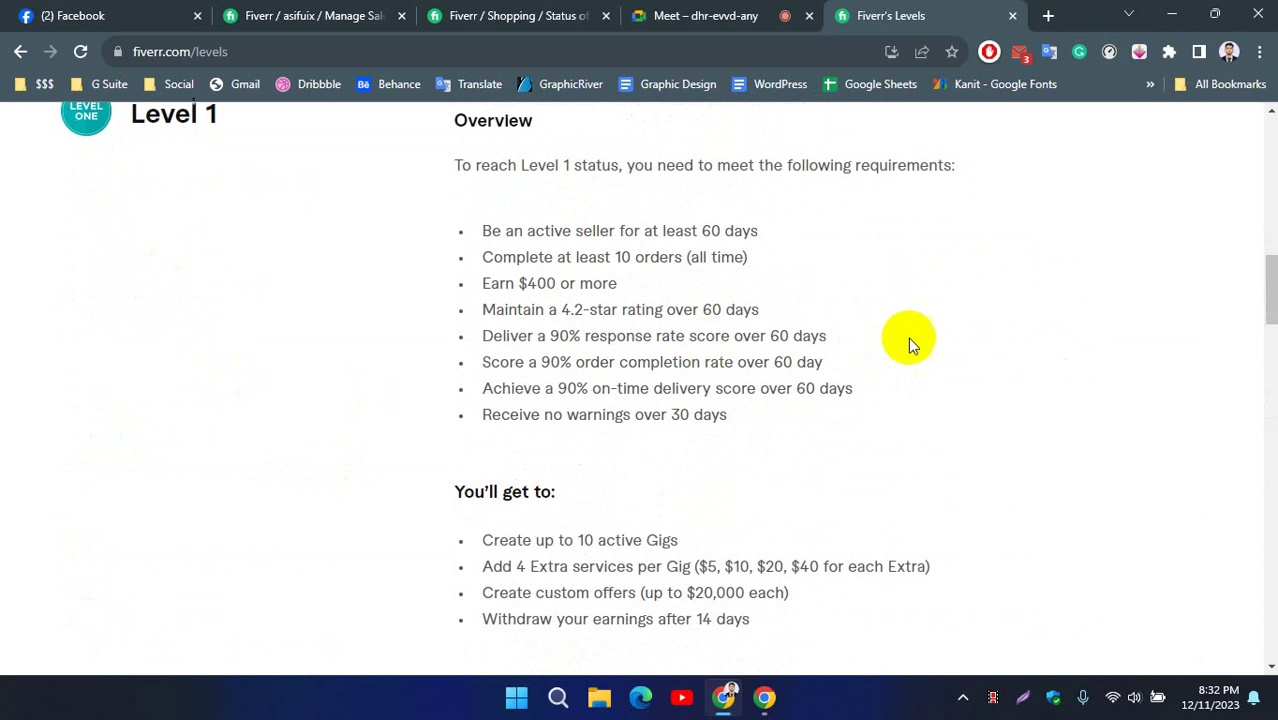
scroll(863, 309, down, 1)
scroll(421, 412, up, 4)
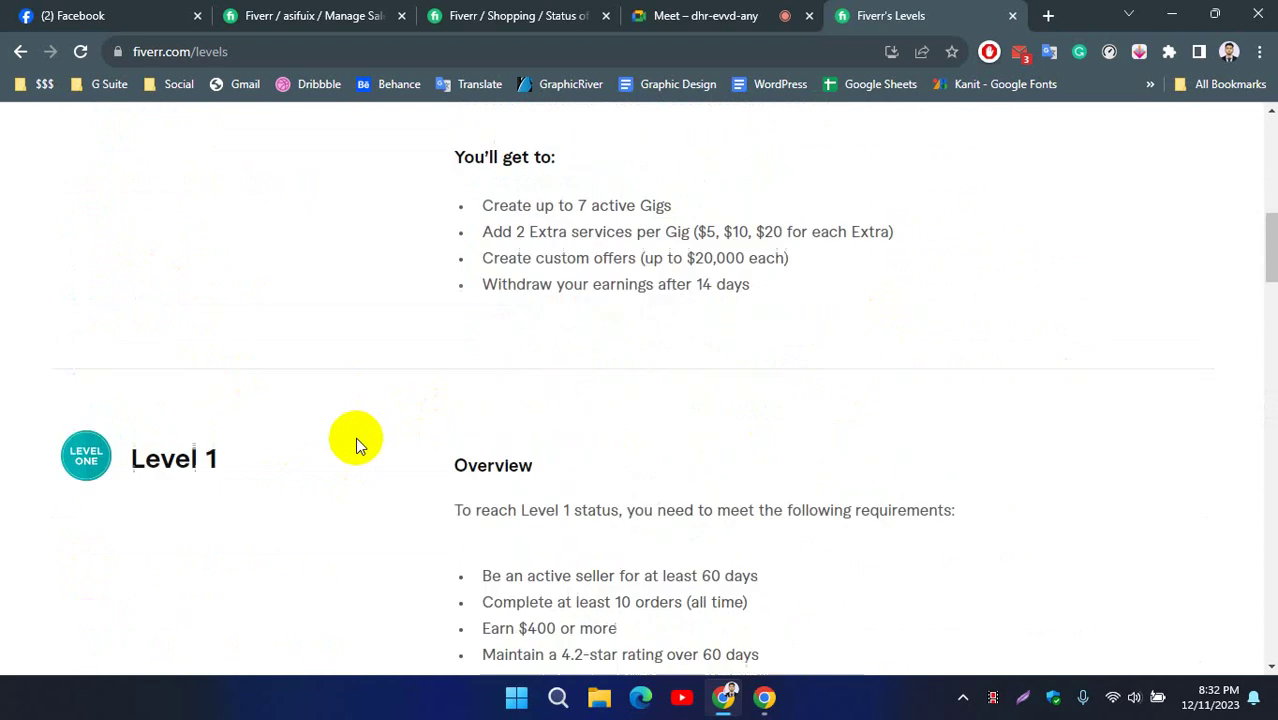
scroll(355, 442, up, 7)
scroll(211, 436, down, 6)
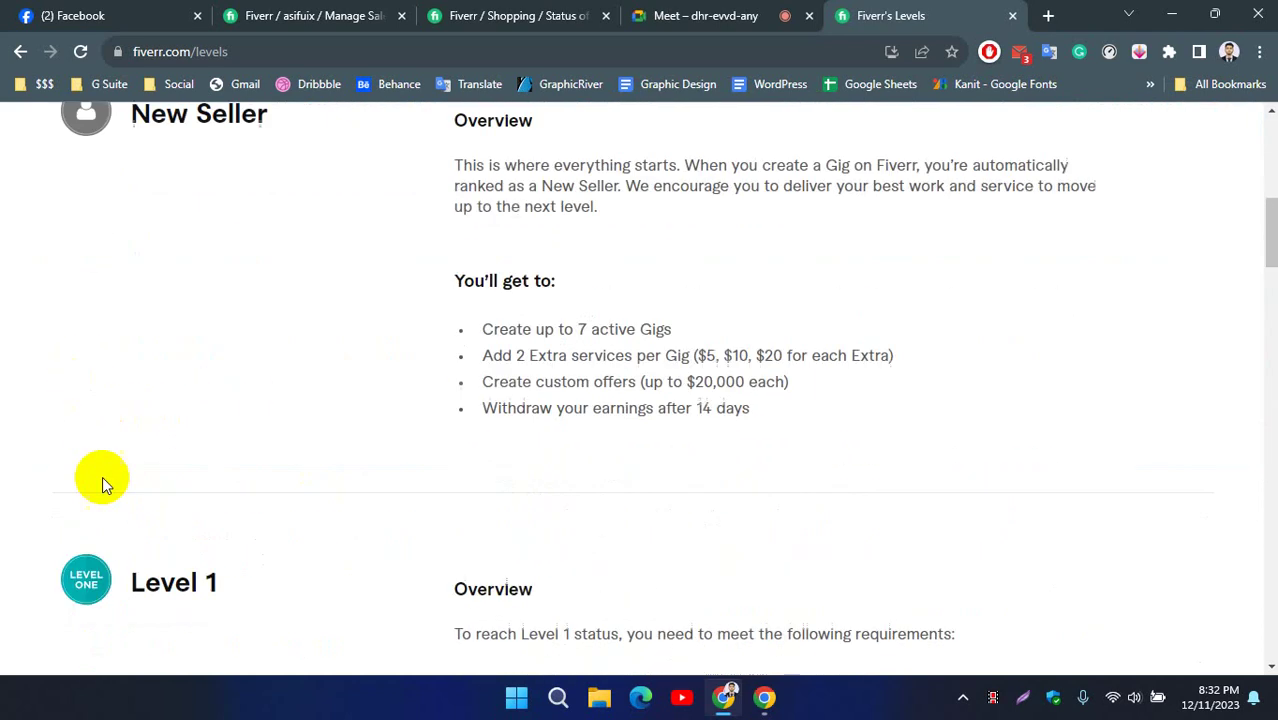
scroll(205, 434, down, 3)
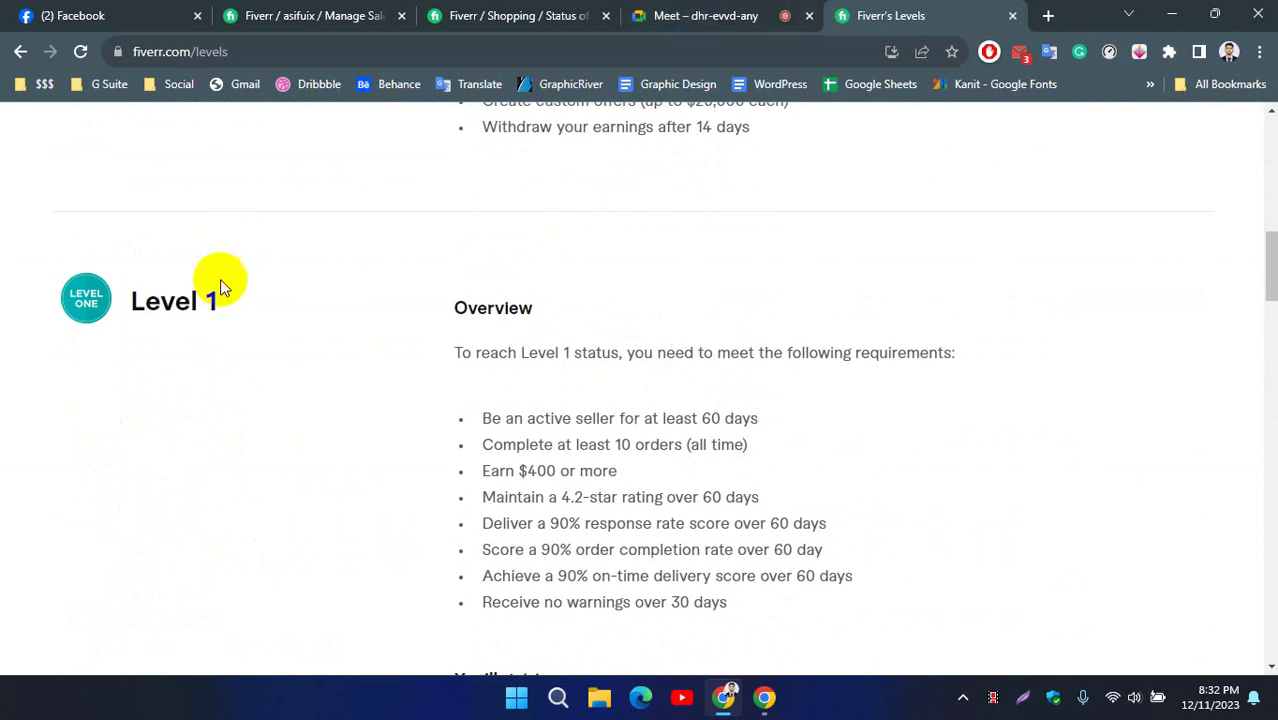
drag(114, 314, 48, 434)
click(243, 451)
click(226, 294)
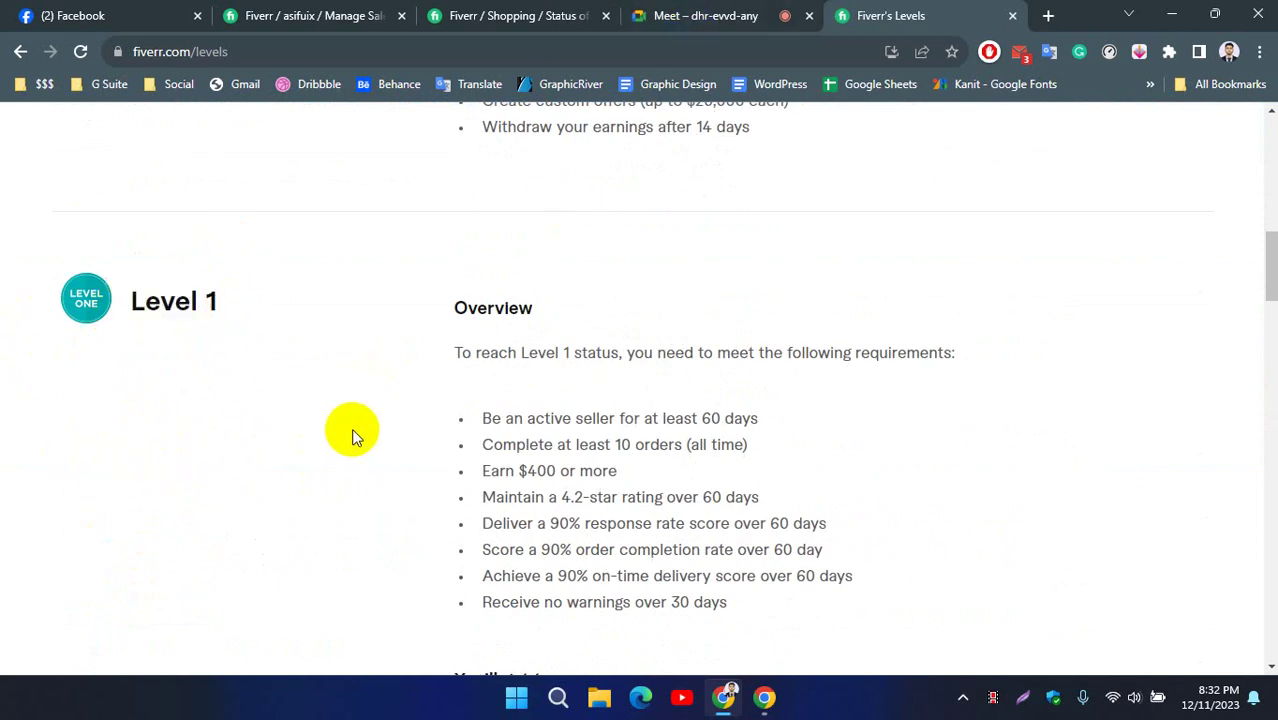
Glance at the start of the Level 2 section and return to the New Seller section, highlighting its heading.
scroll(352, 435, down, 5)
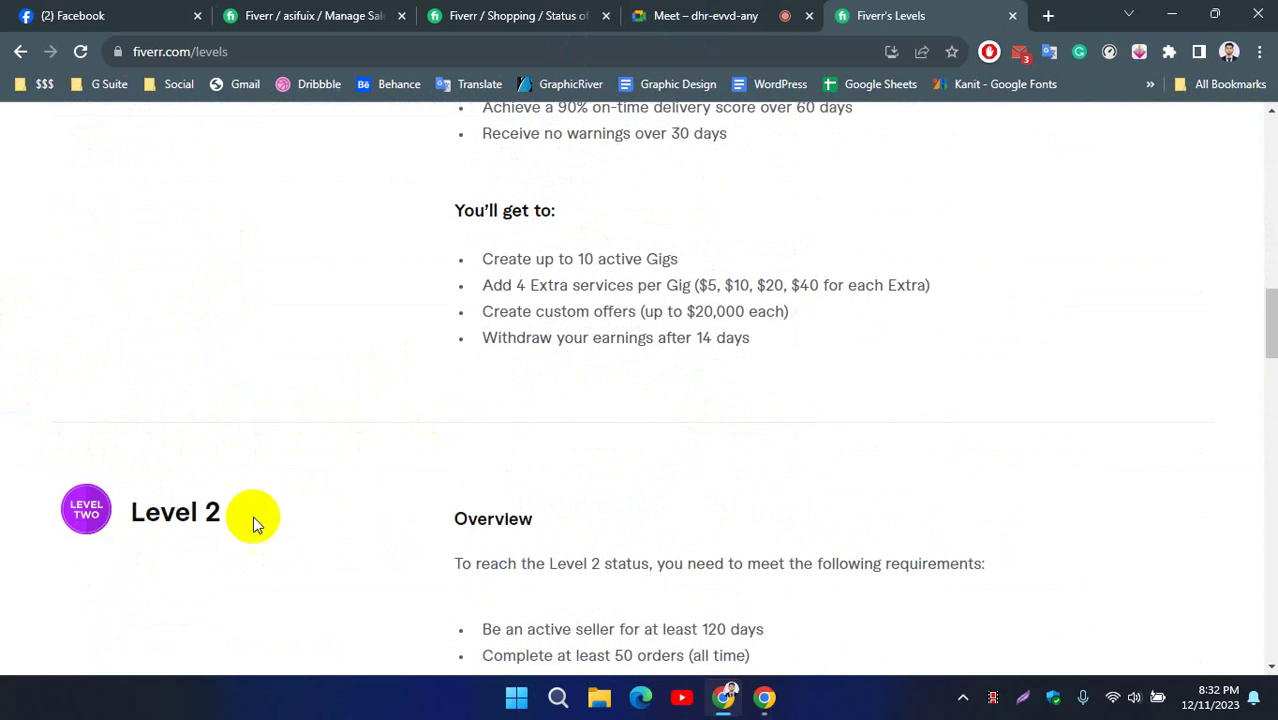
scroll(183, 518, down, 1)
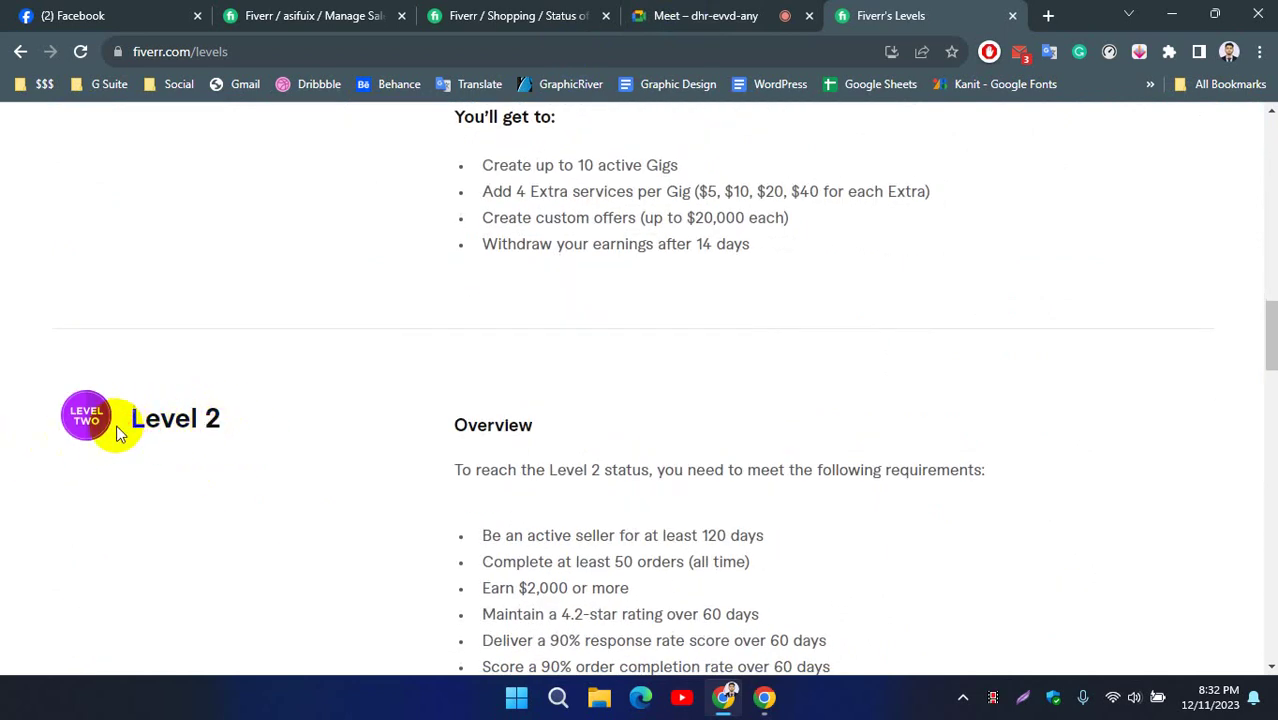
scroll(143, 500, up, 12)
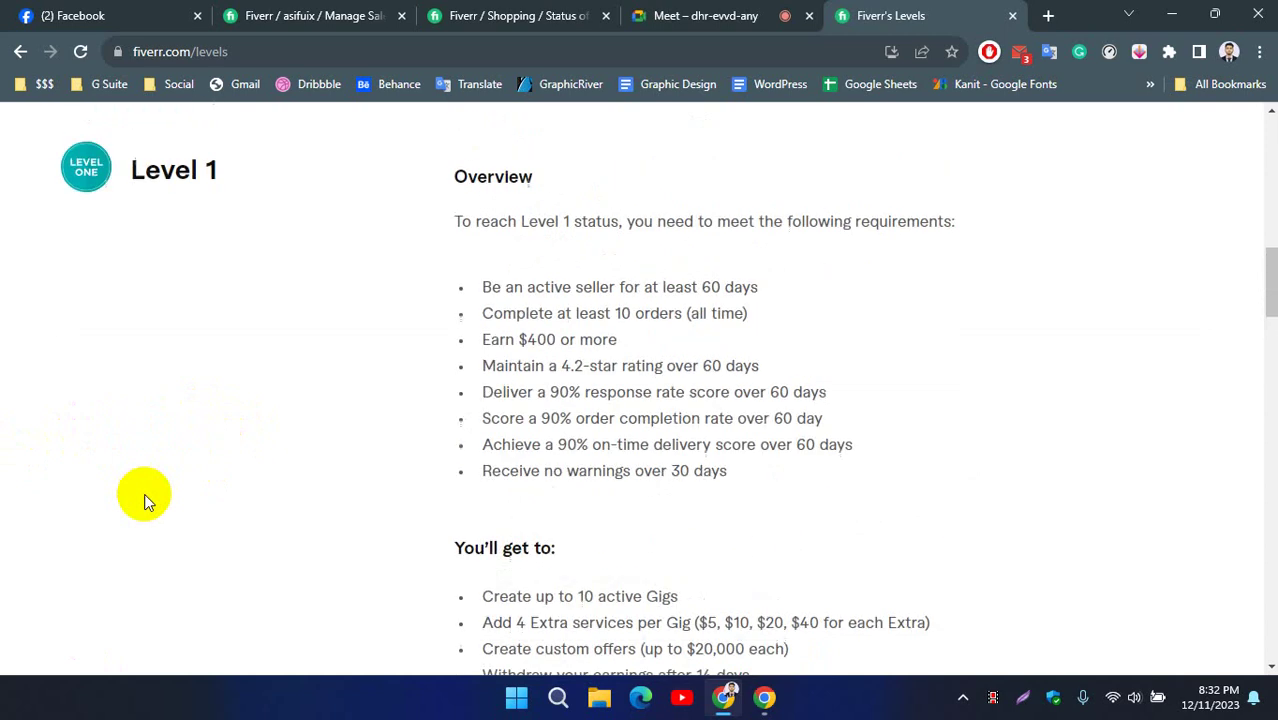
scroll(300, 433, down, 1)
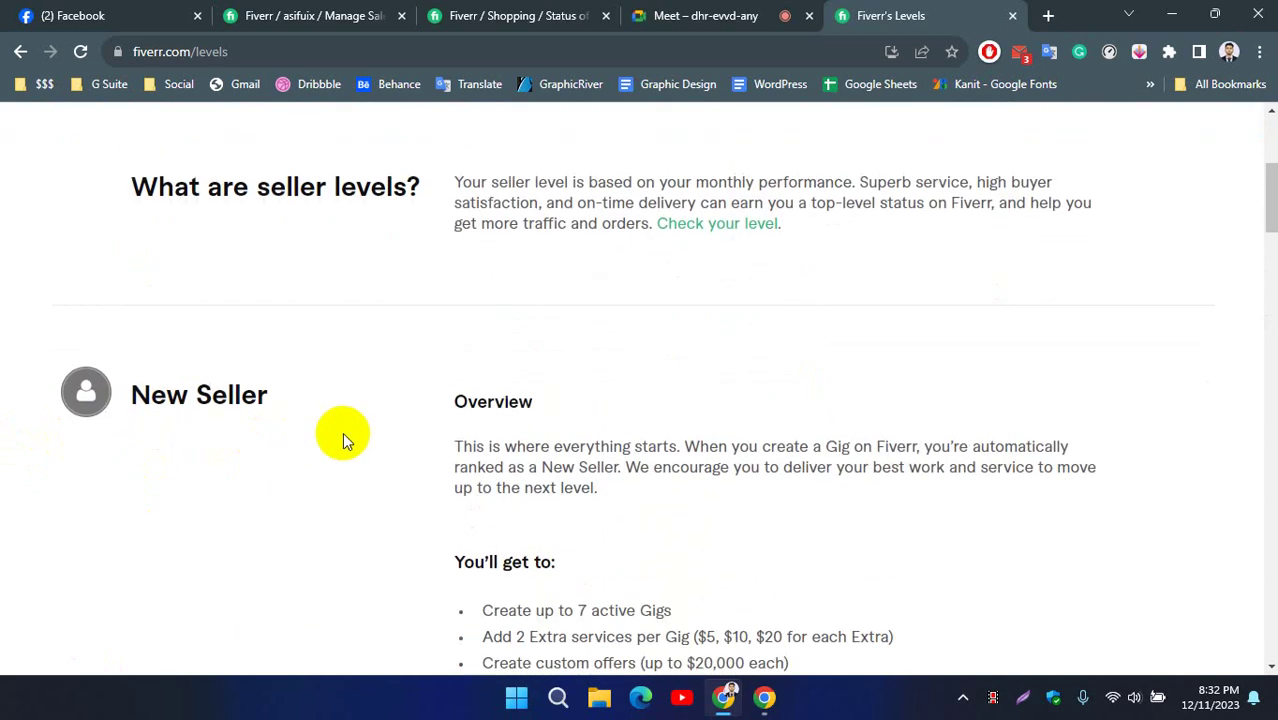
scroll(343, 432, down, 1)
scroll(344, 432, down, 1)
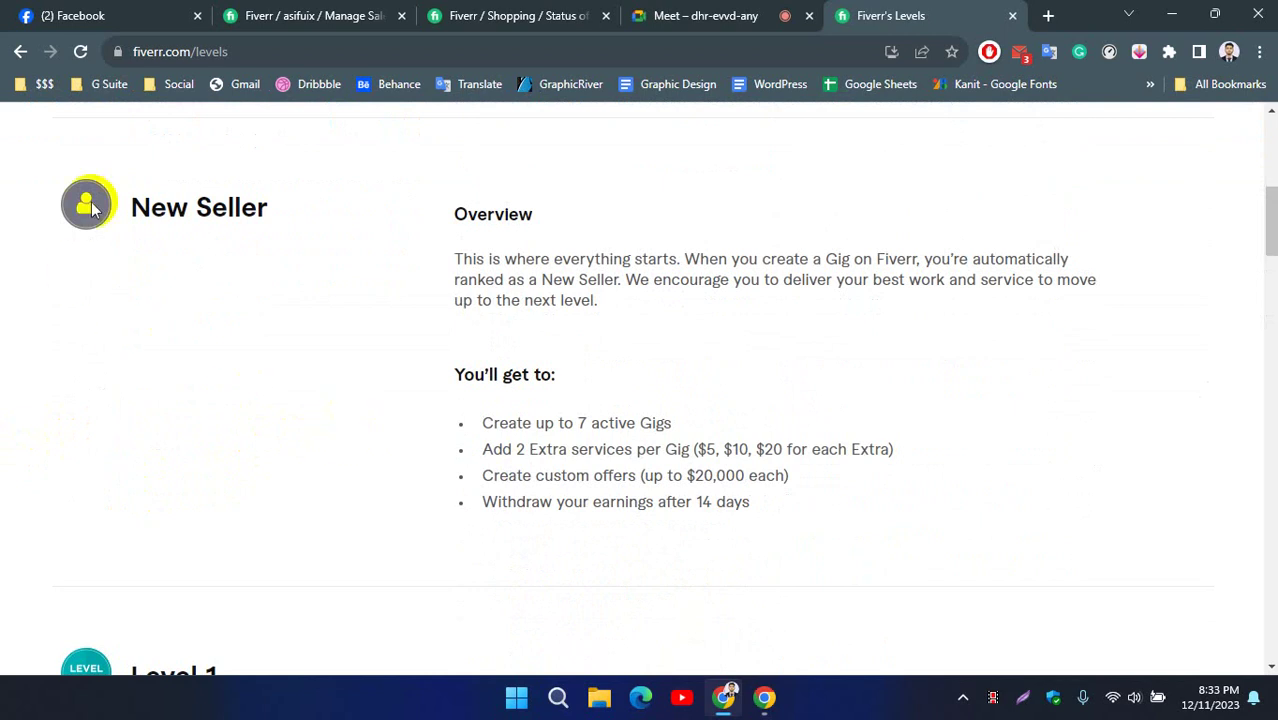
drag(139, 204, 320, 211)
click(200, 220)
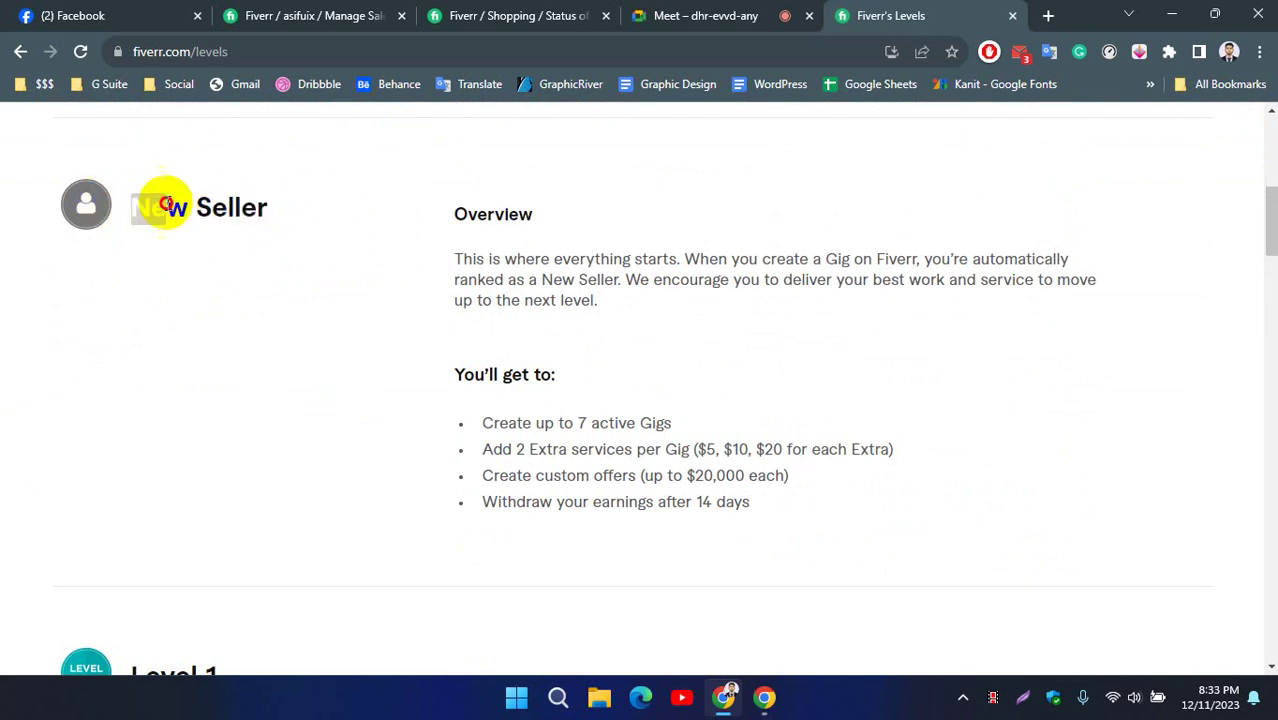
drag(135, 207, 303, 309)
click(303, 320)
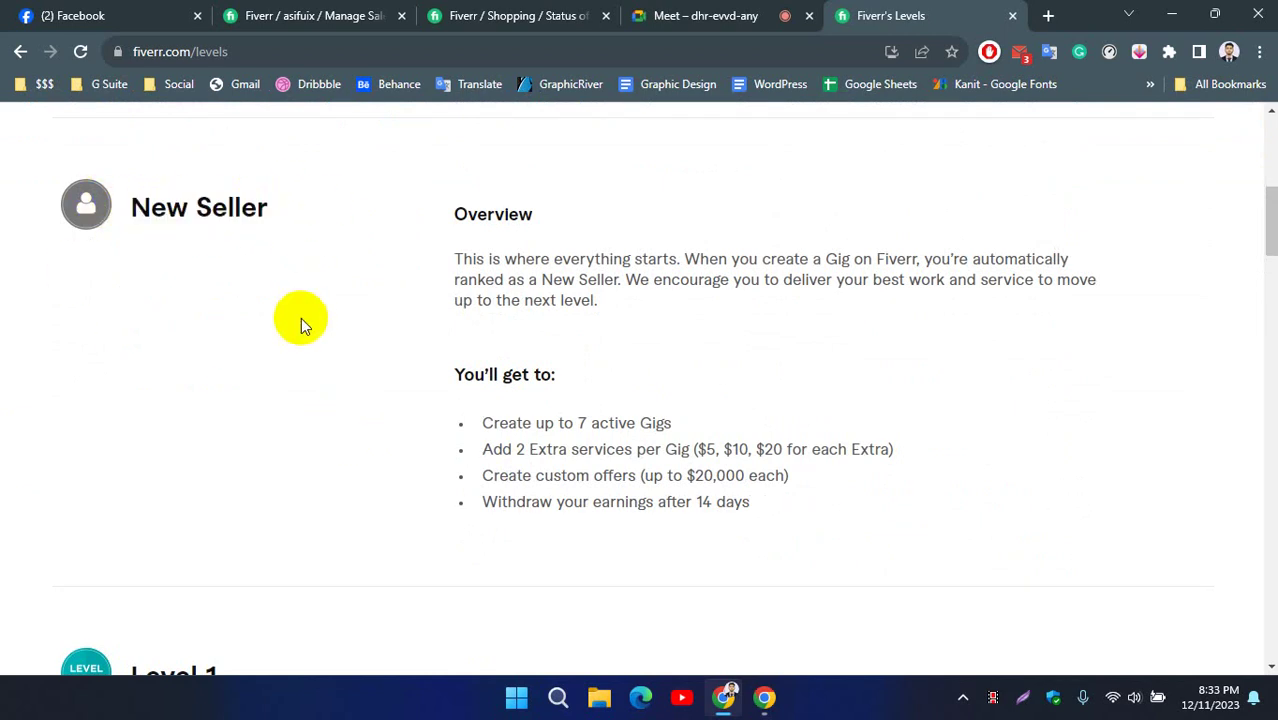
Single out the Level 1 section by highlighting its heading, checking its requirements alongside the New Seller benefits.
scroll(301, 318, down, 2)
drag(244, 482, 46, 521)
click(41, 533)
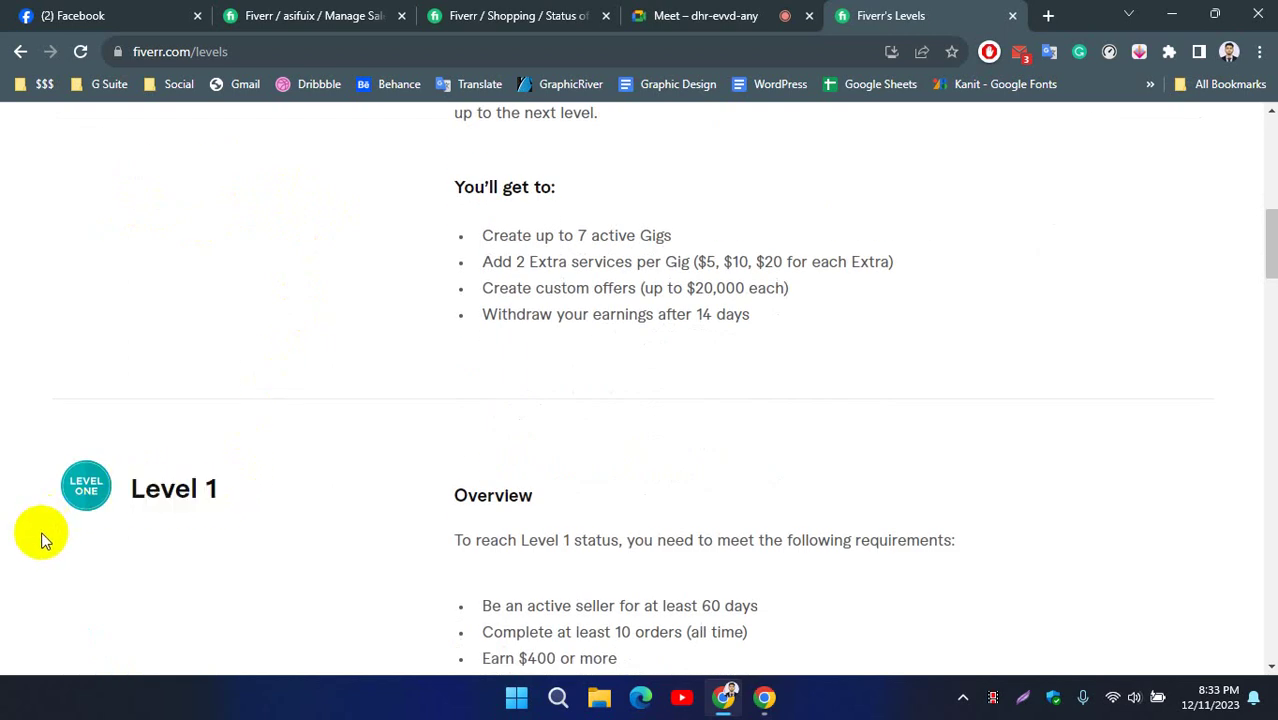
drag(216, 487, 128, 485)
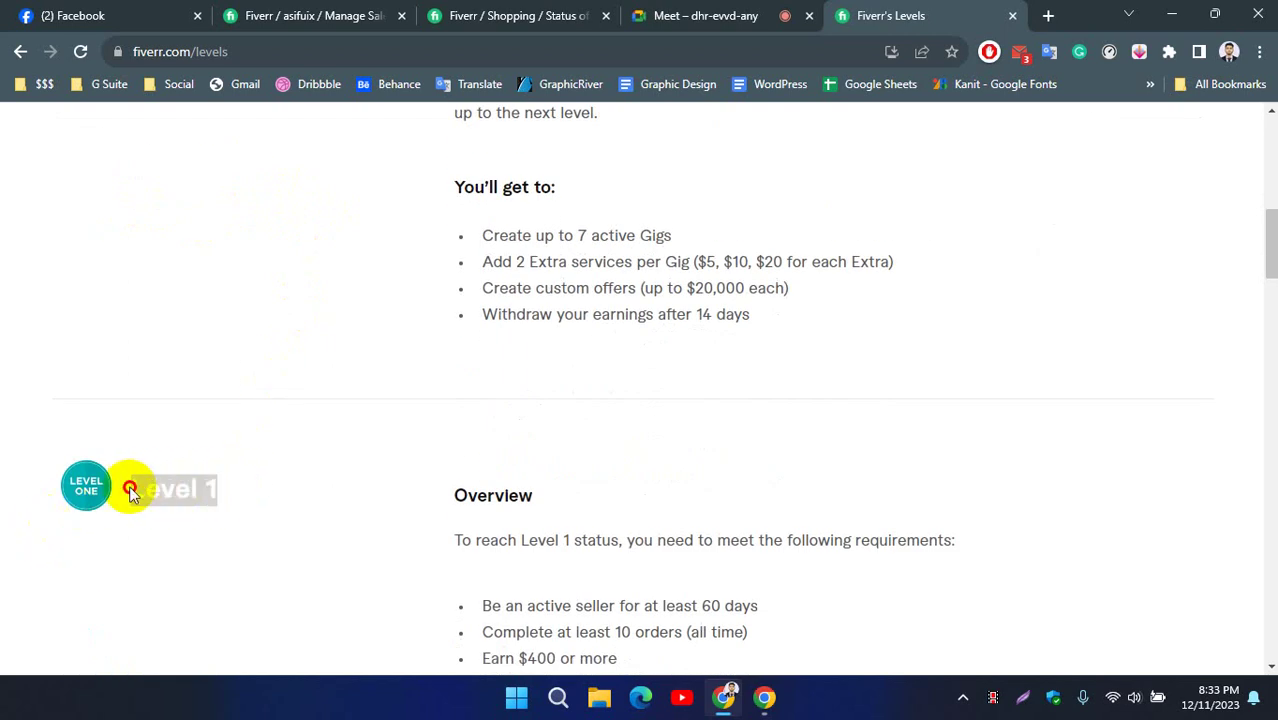
click(195, 498)
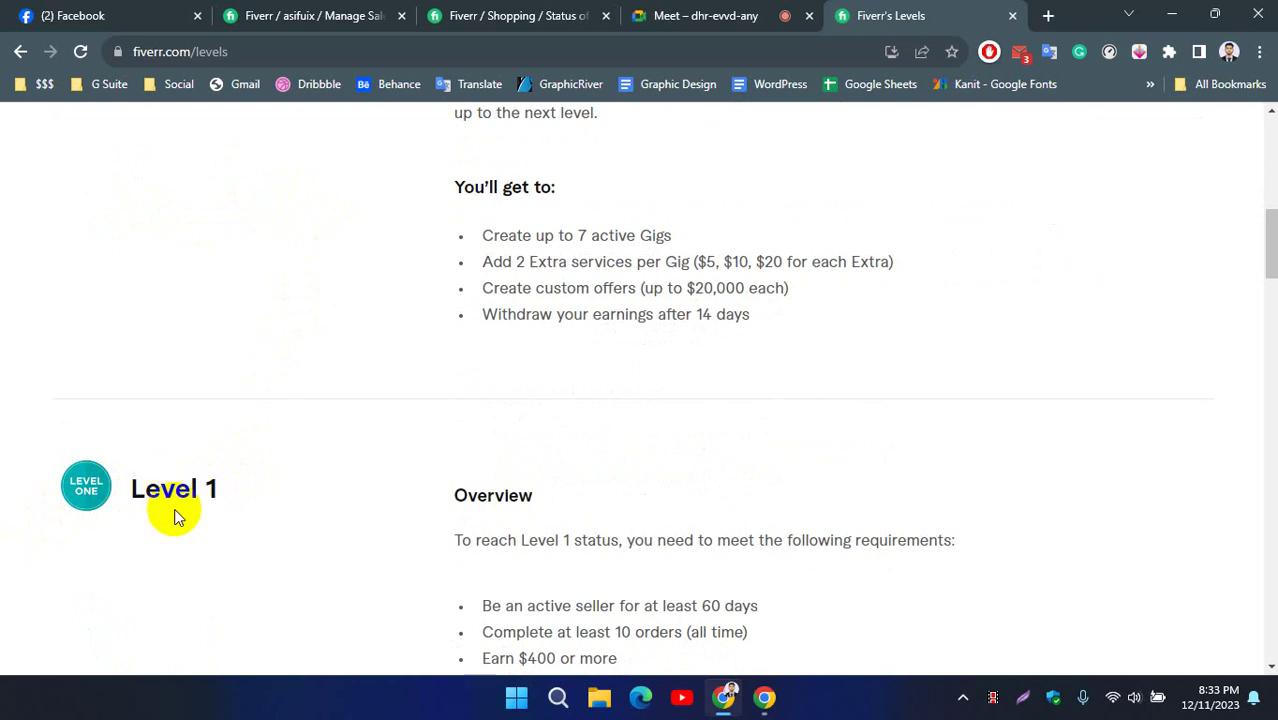
scroll(750, 499, down, 2)
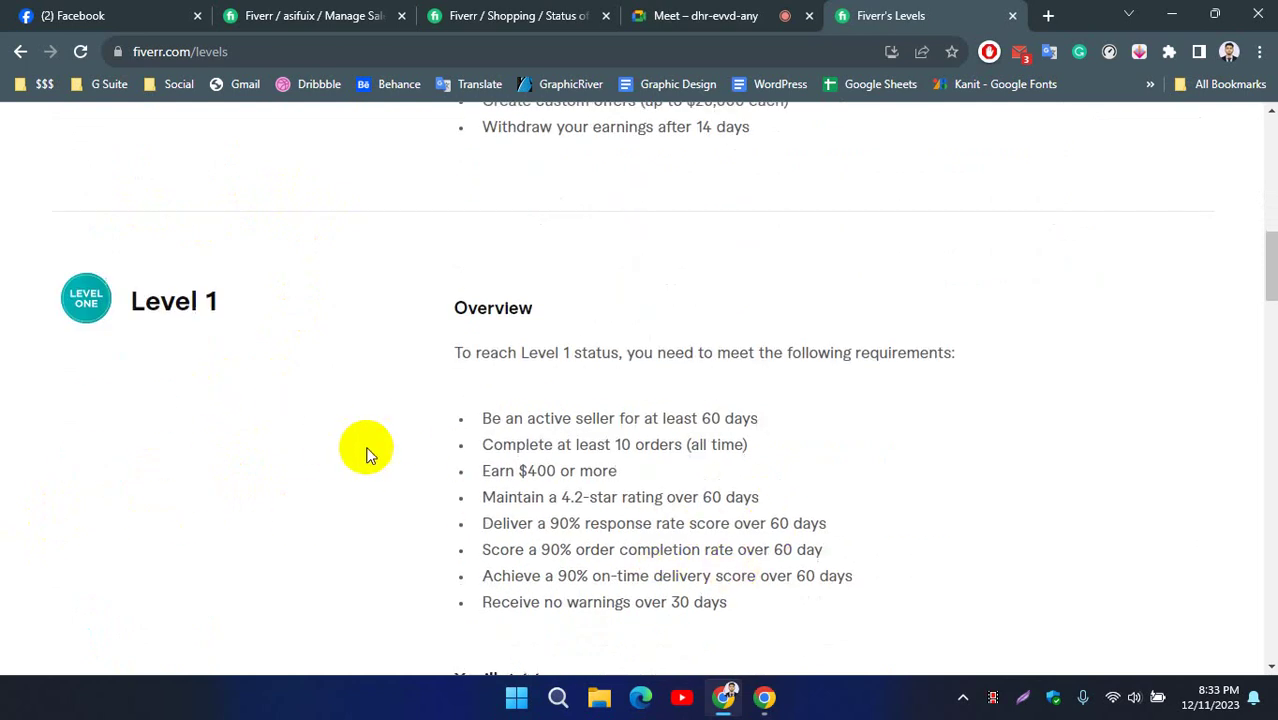
scroll(285, 417, up, 1)
drag(240, 413, 157, 434)
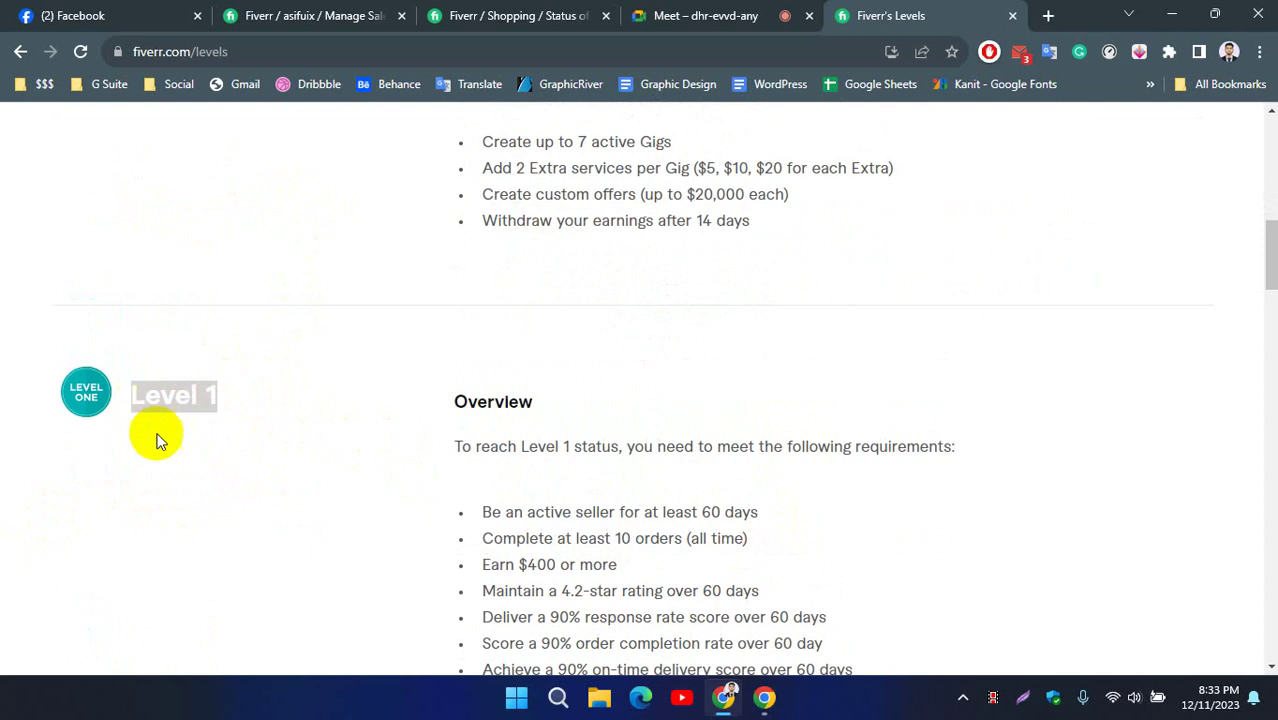
click(165, 451)
scroll(238, 498, up, 1)
drag(228, 494, 137, 485)
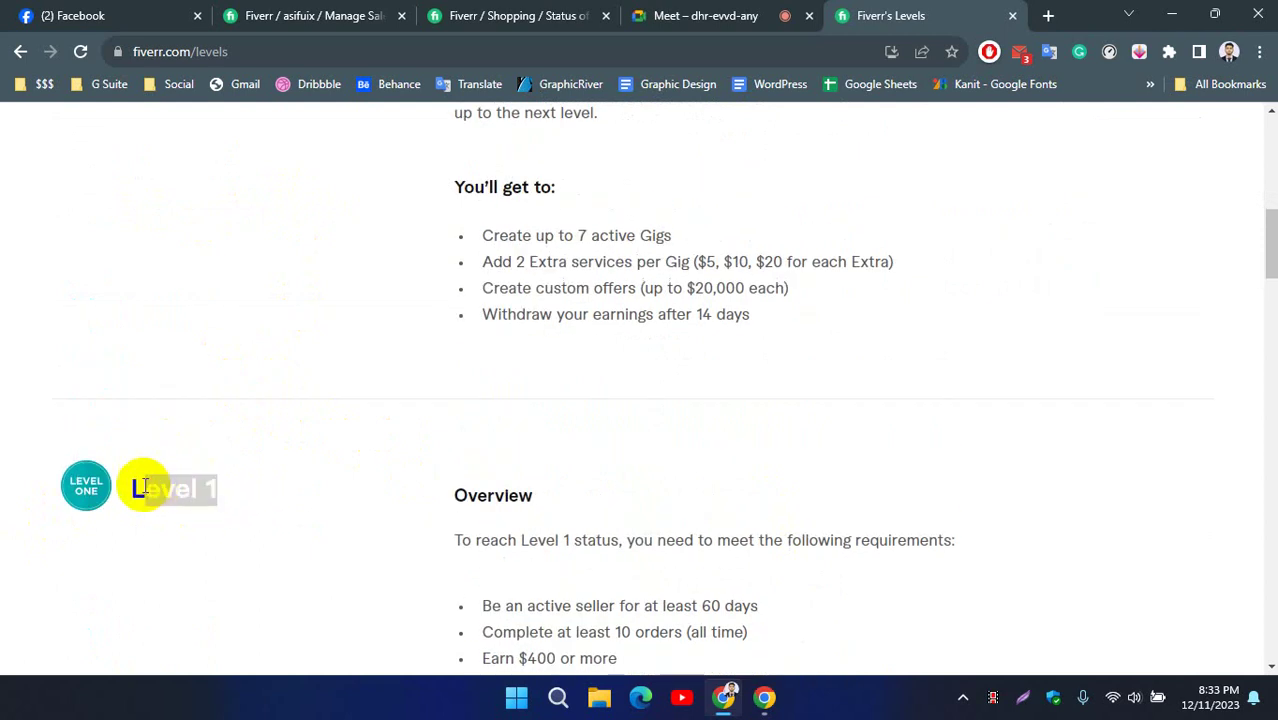
click(162, 533)
triple_click(175, 476)
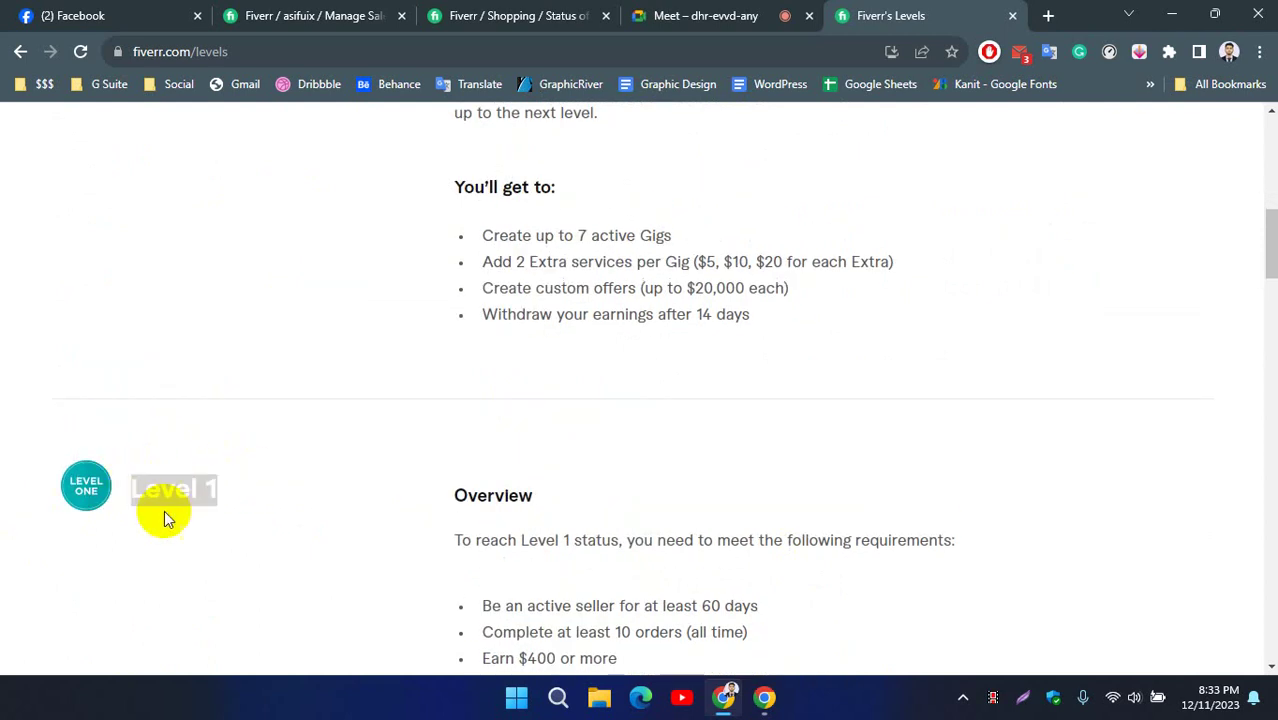
click(250, 555)
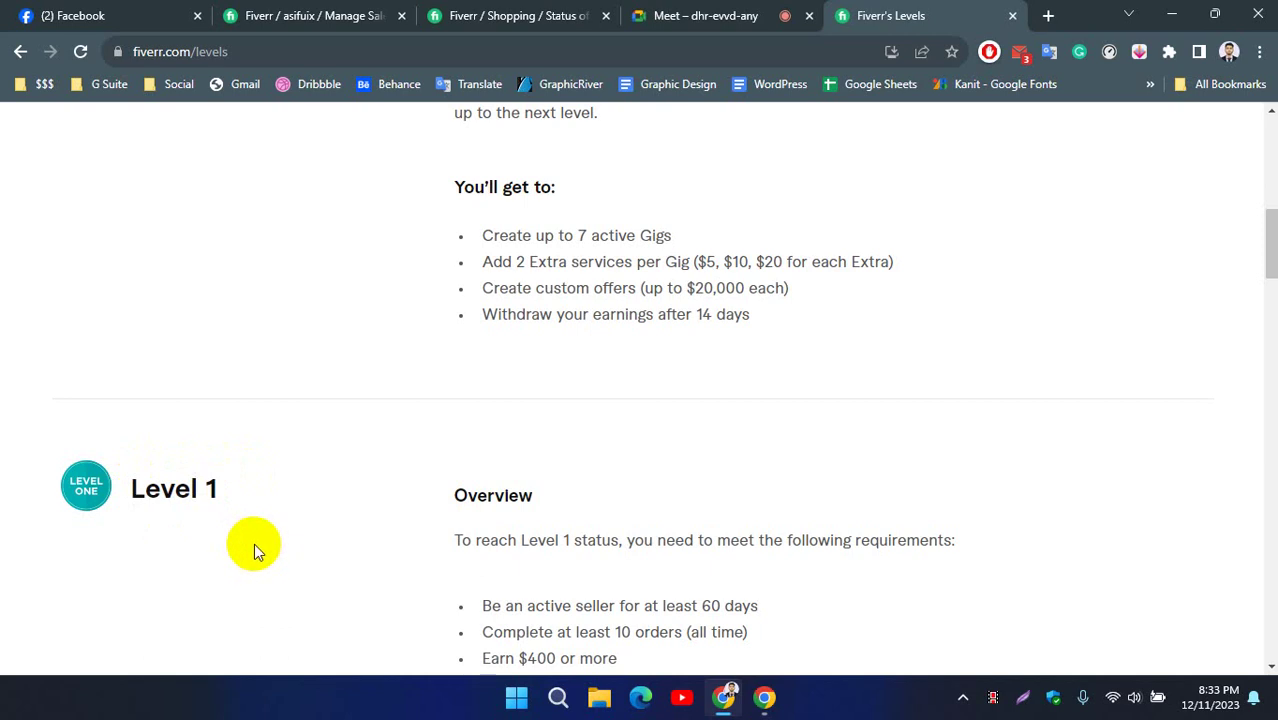
drag(208, 491, 277, 491)
click(168, 435)
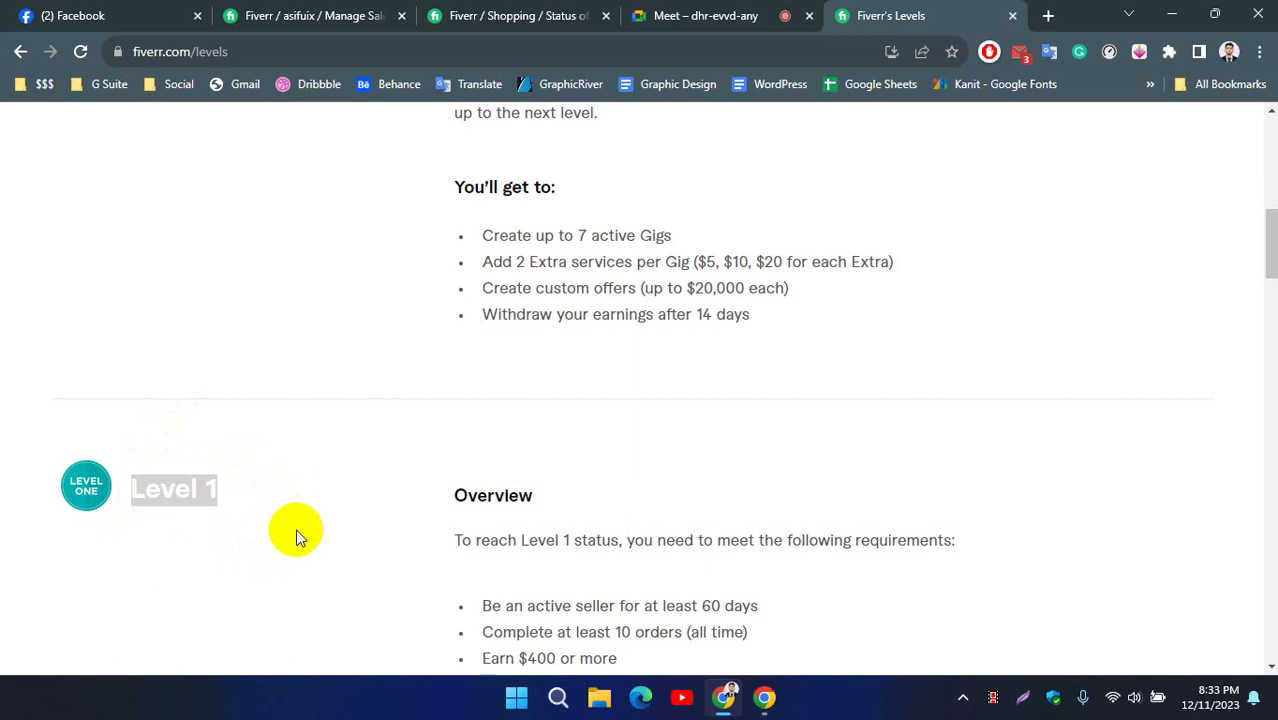
click(233, 505)
drag(230, 507, 157, 489)
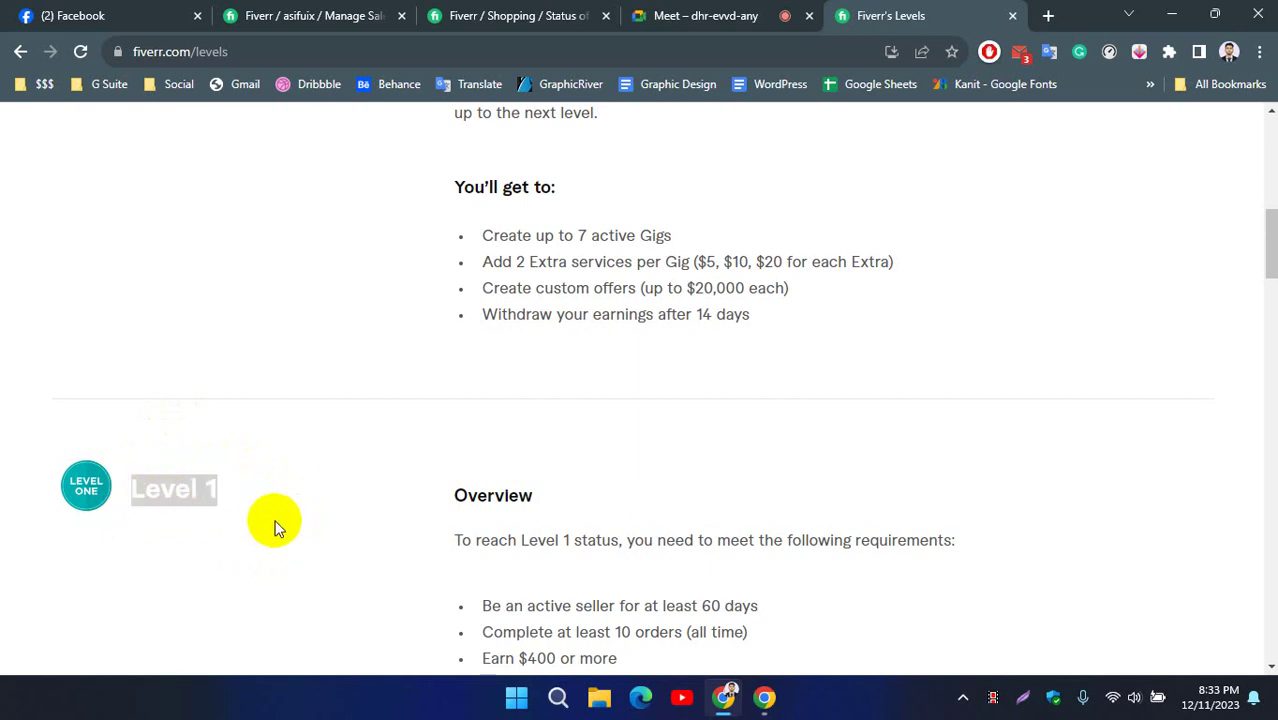
click(148, 520)
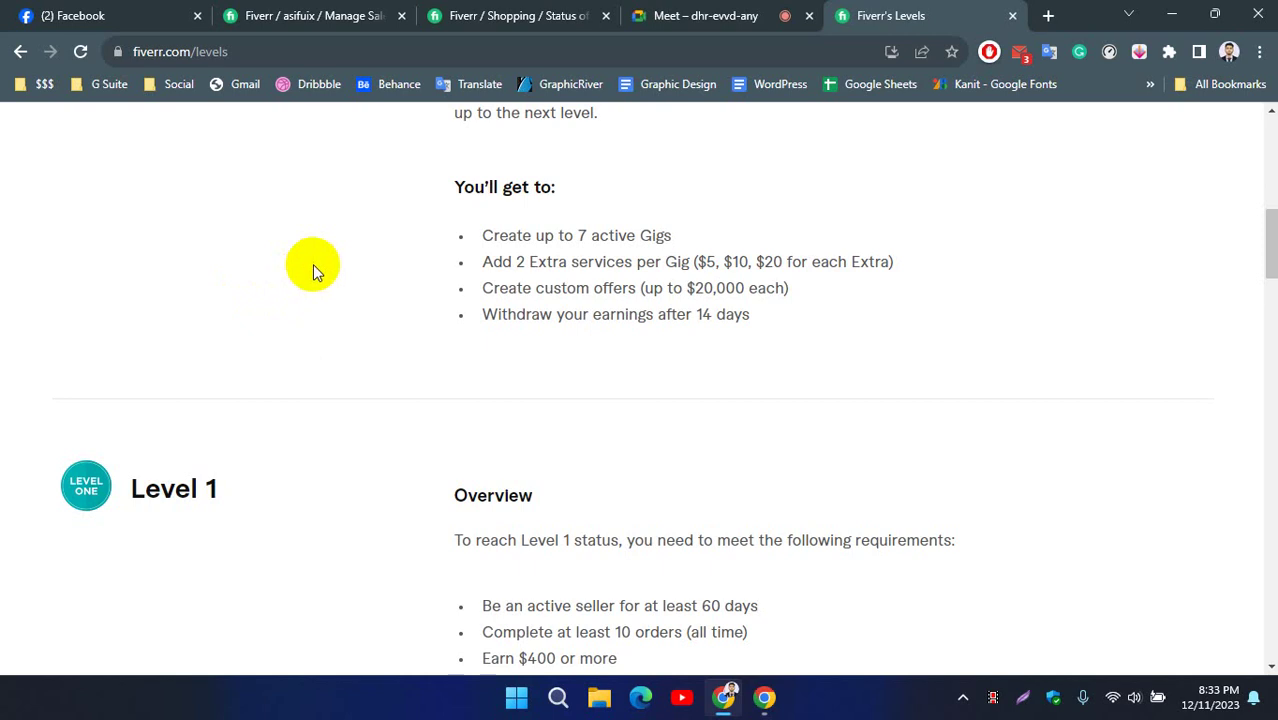
Go back to the introduction of seller levels and highlight the New Seller heading below it.
scroll(313, 264, up, 6)
scroll(222, 416, down, 3)
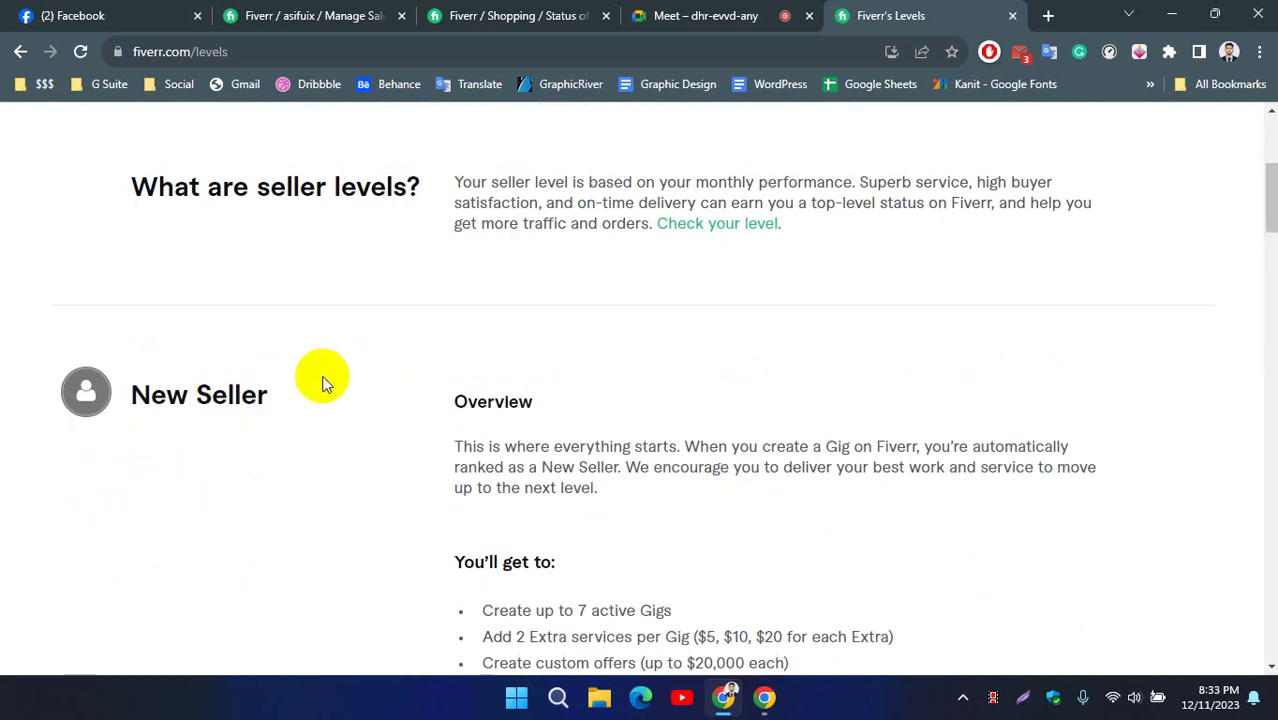
drag(309, 398, 147, 397)
click(296, 430)
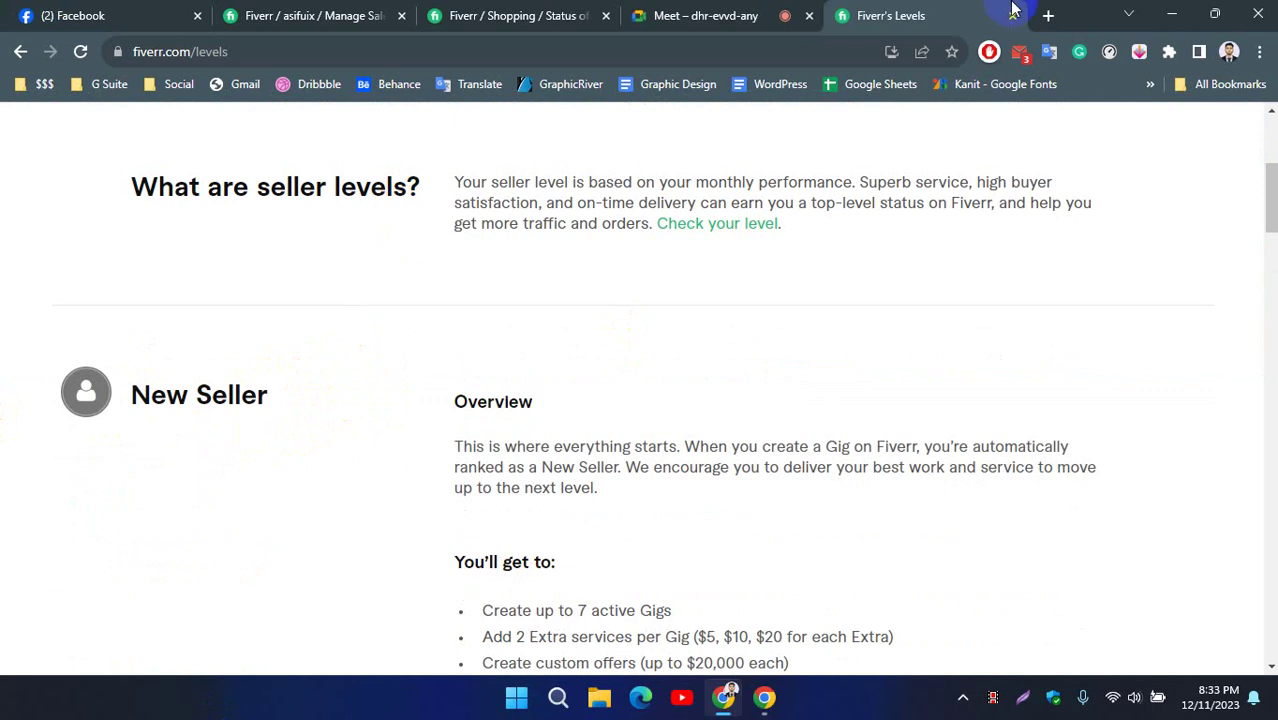
Close the seller levels page and look through the completed orders on the Manage Orders page.
key(ctrl+w)
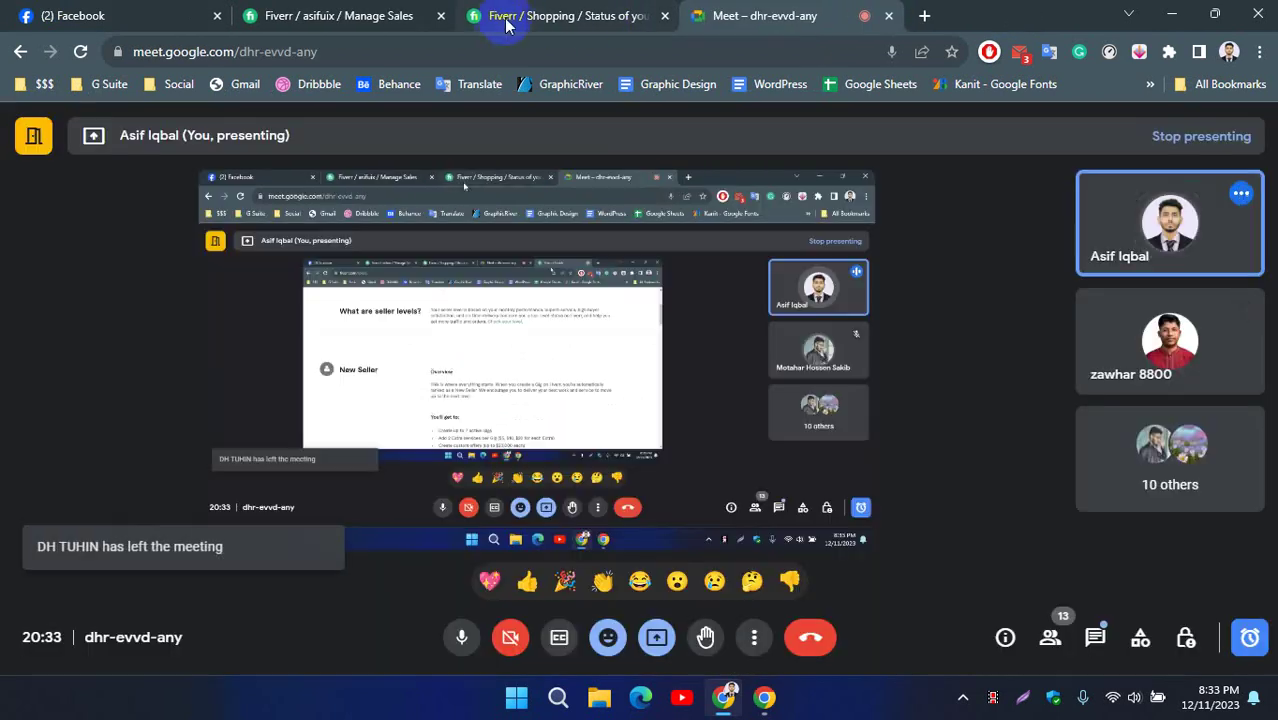
click(380, 15)
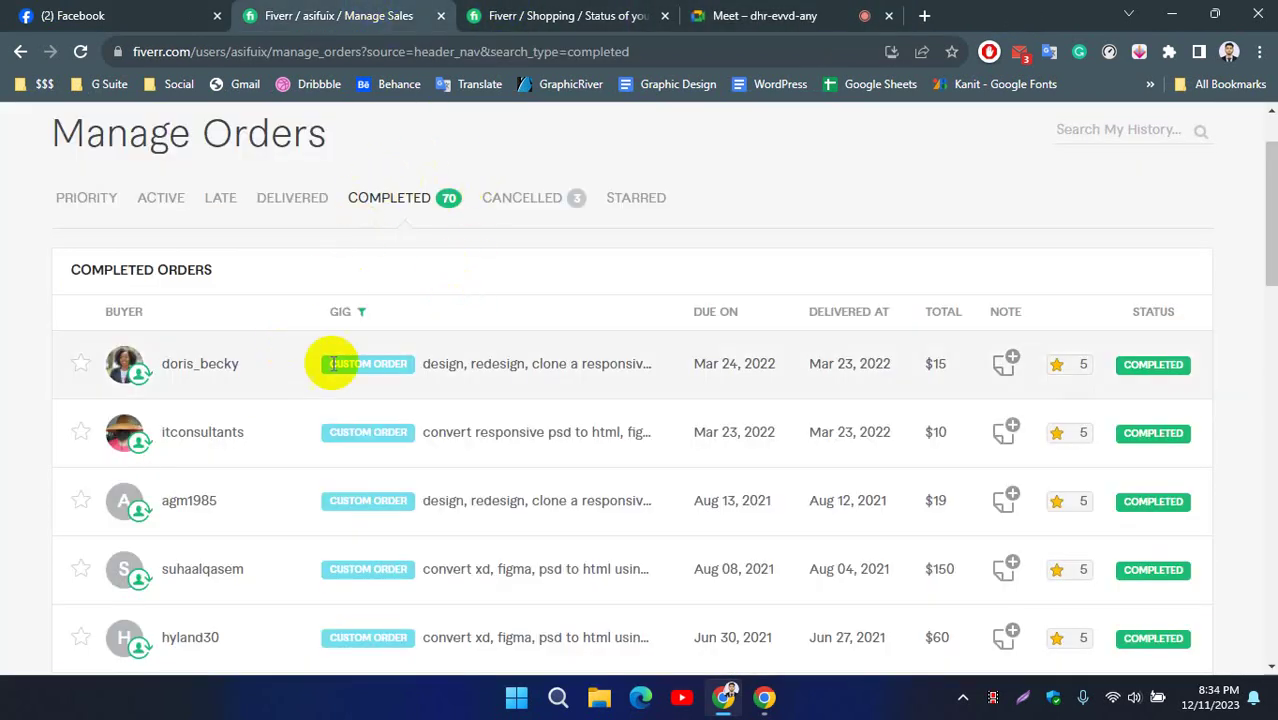
scroll(420, 380, down, 2)
scroll(500, 335, down, 2)
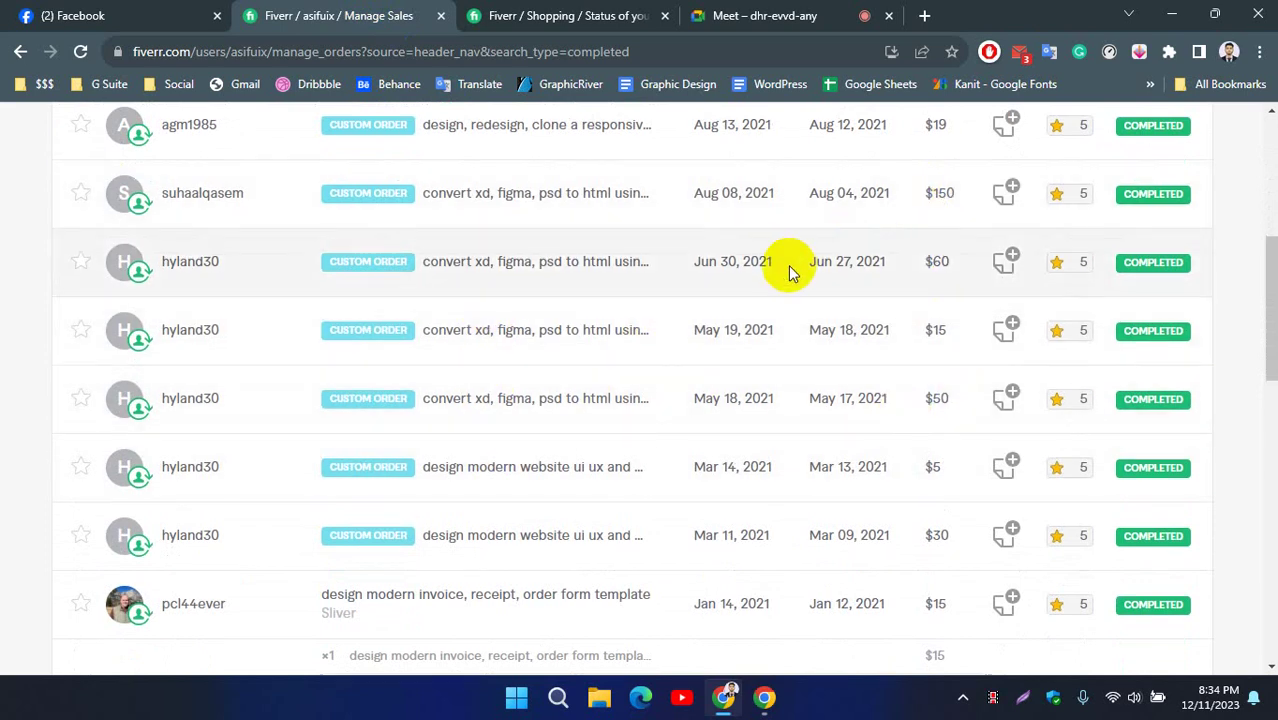
scroll(793, 265, down, 4)
scroll(700, 300, down, 2)
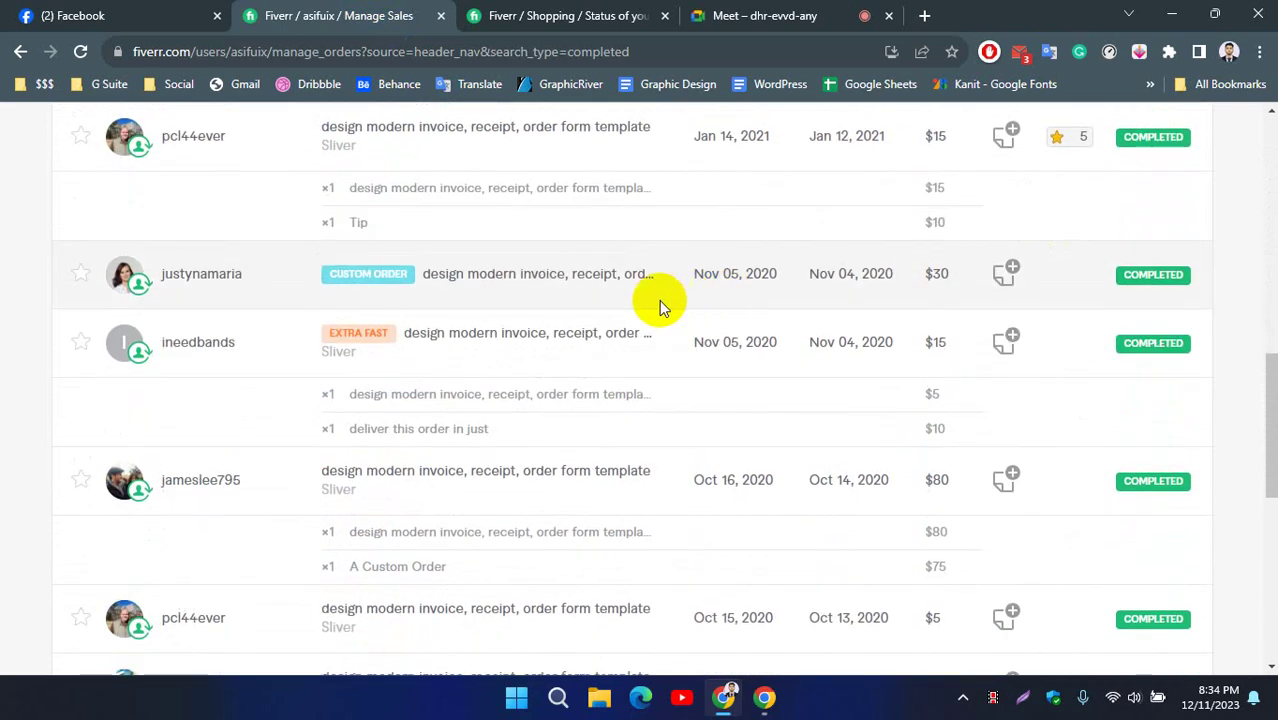
scroll(479, 470, down, 4)
scroll(477, 450, down, 5)
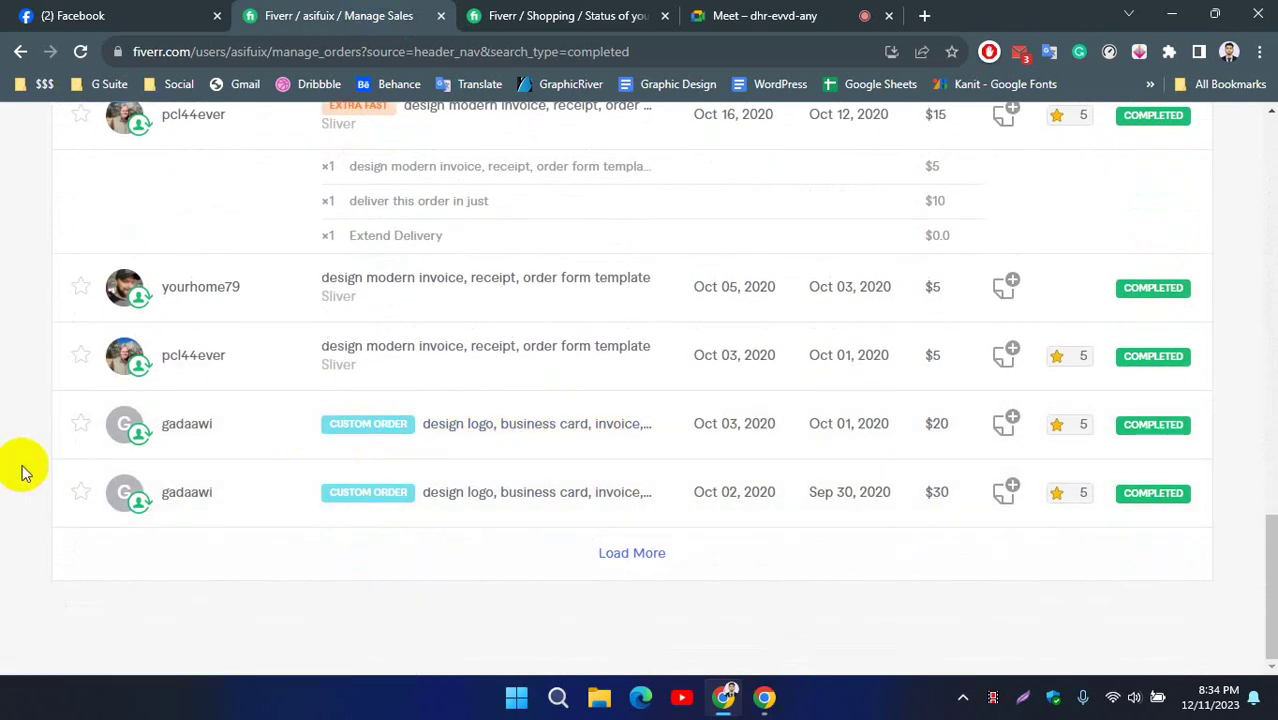
scroll(930, 412, up, 7)
scroll(930, 412, up, 15)
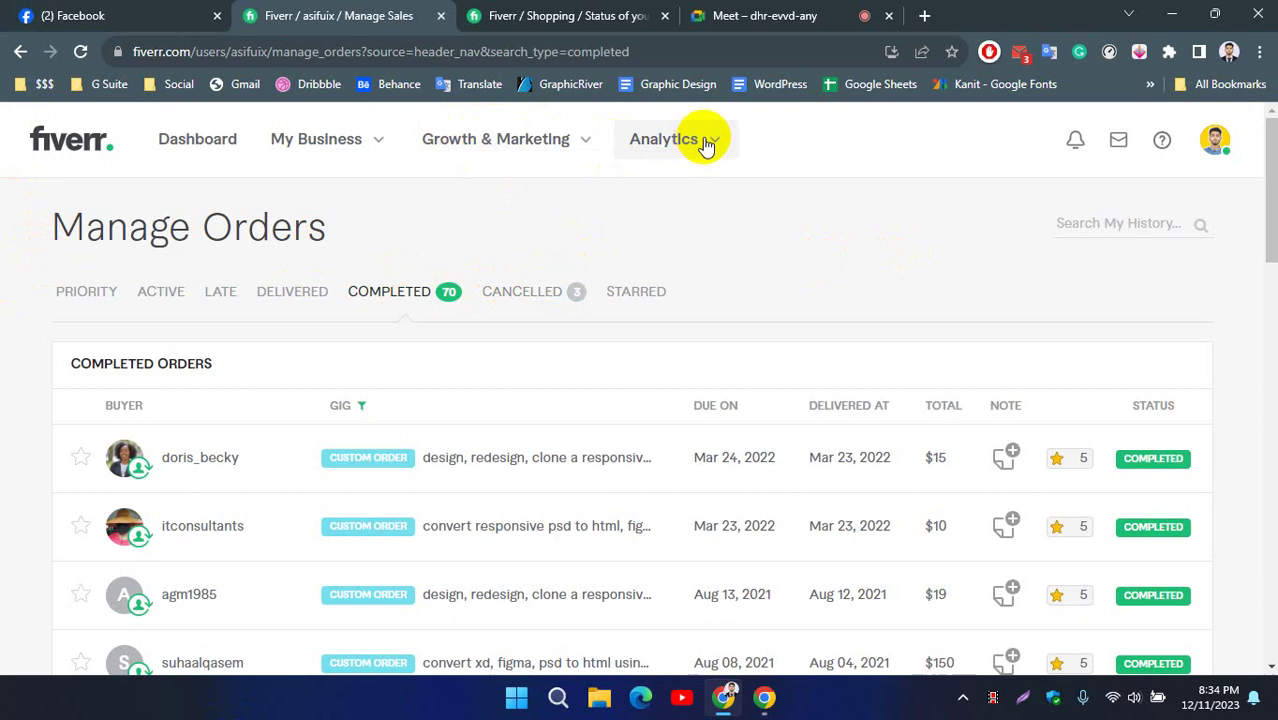
Open the seller's own profile page from the account options.
click(1213, 146)
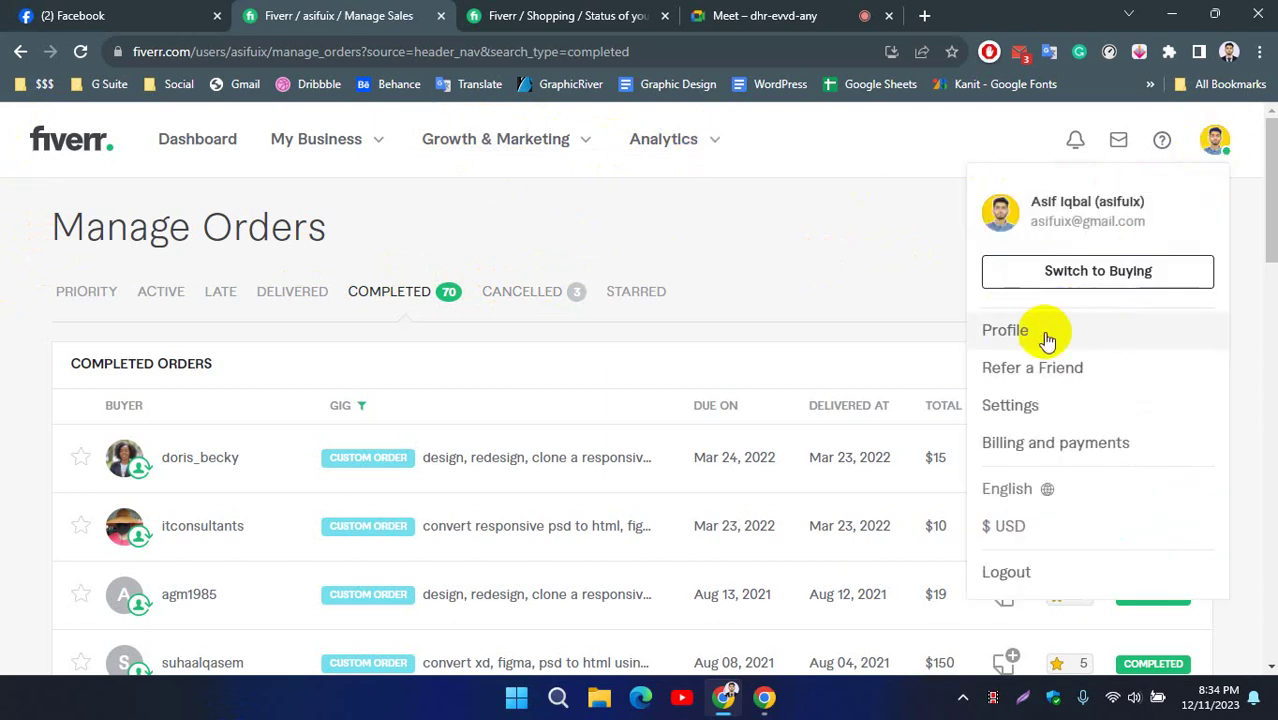
click(992, 331)
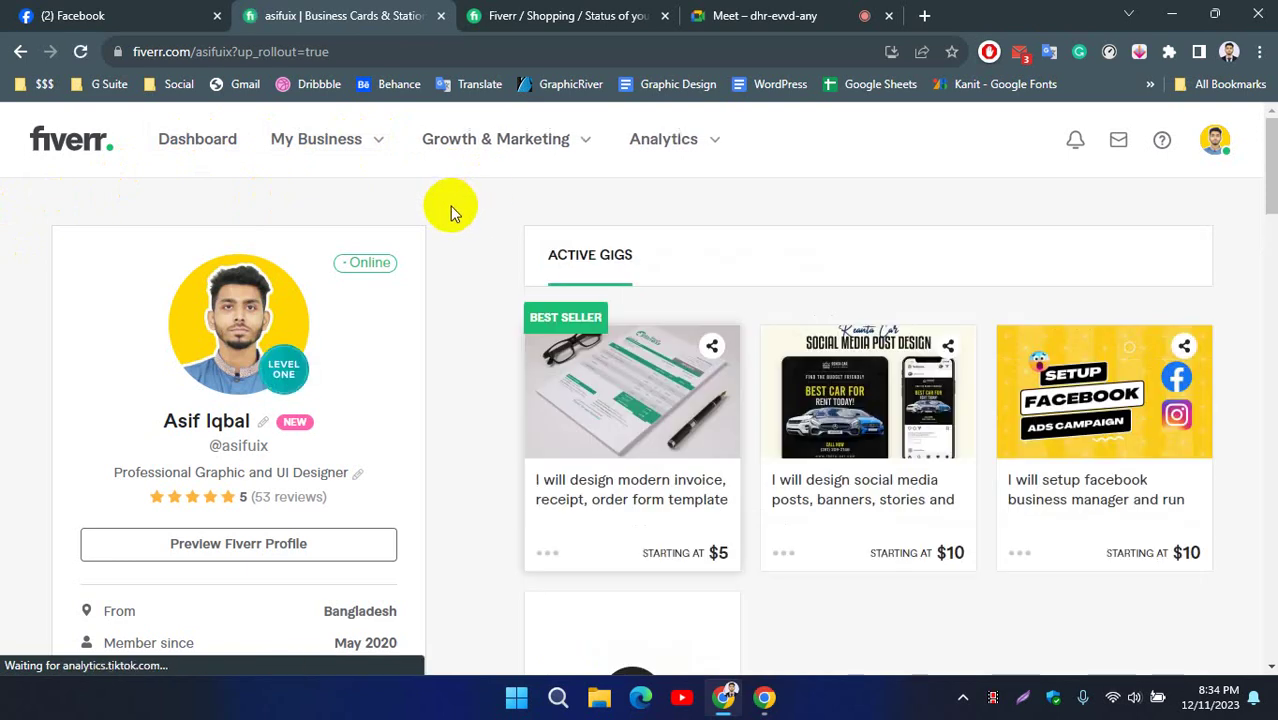
Switch to the Google Meet call, check its in-call messages, and close the message list.
click(780, 12)
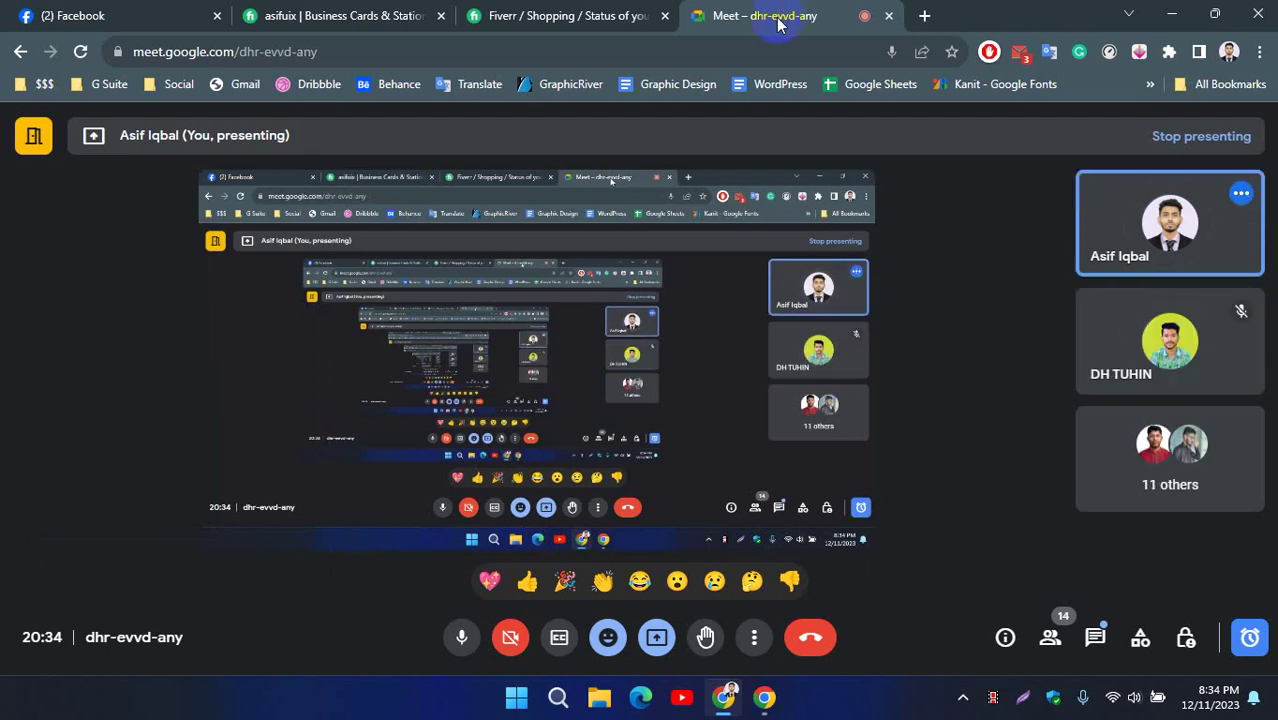
click(1095, 637)
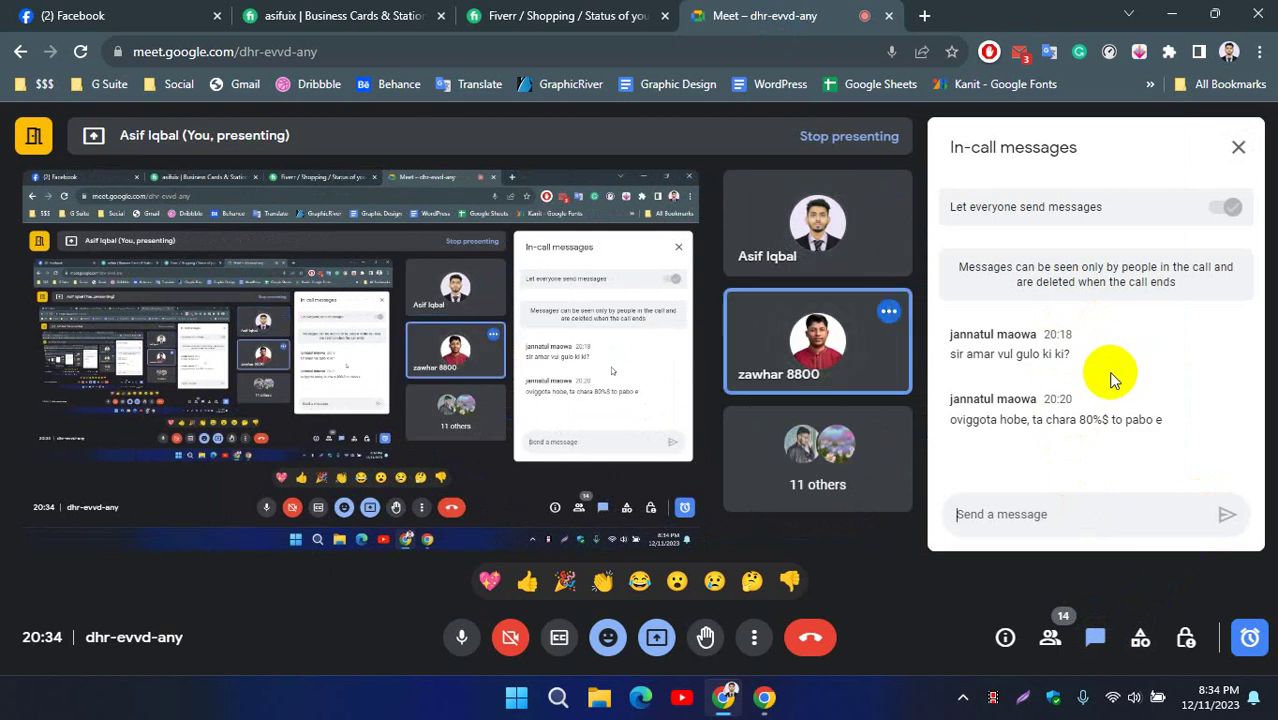
click(1237, 147)
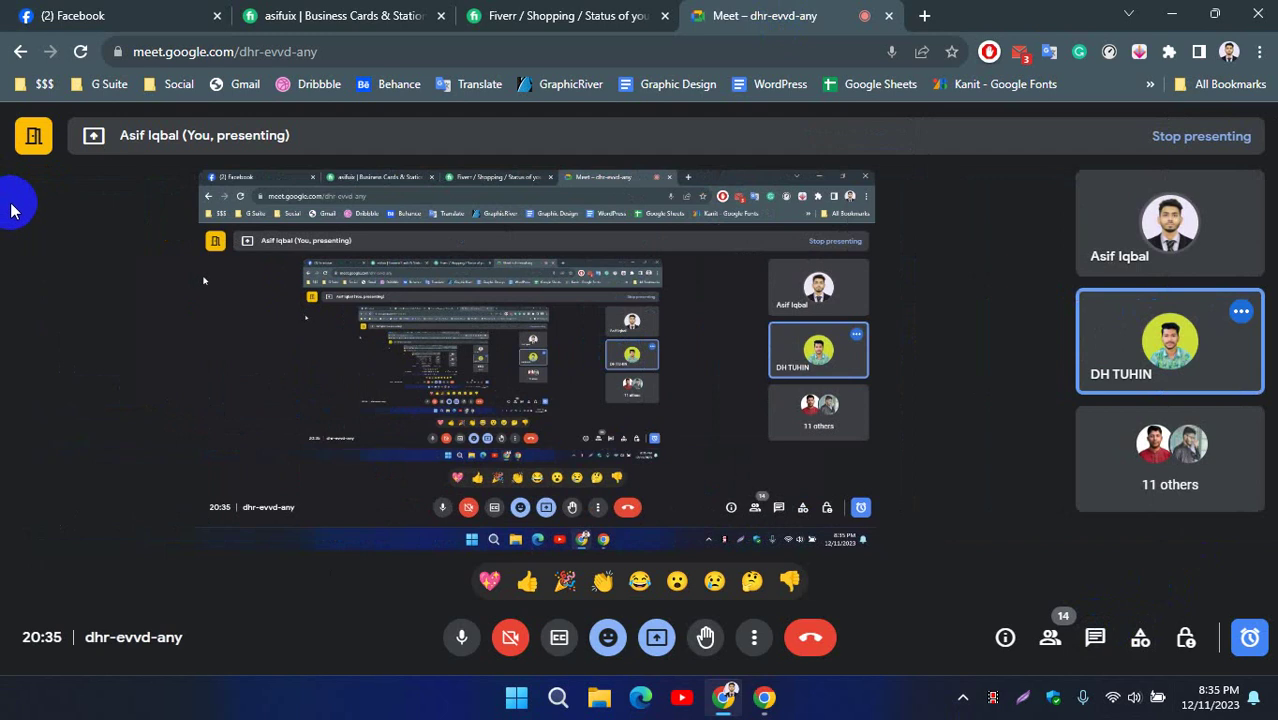
Glance over the completed order's activity page, return to the seller profile, and close the order page.
click(568, 15)
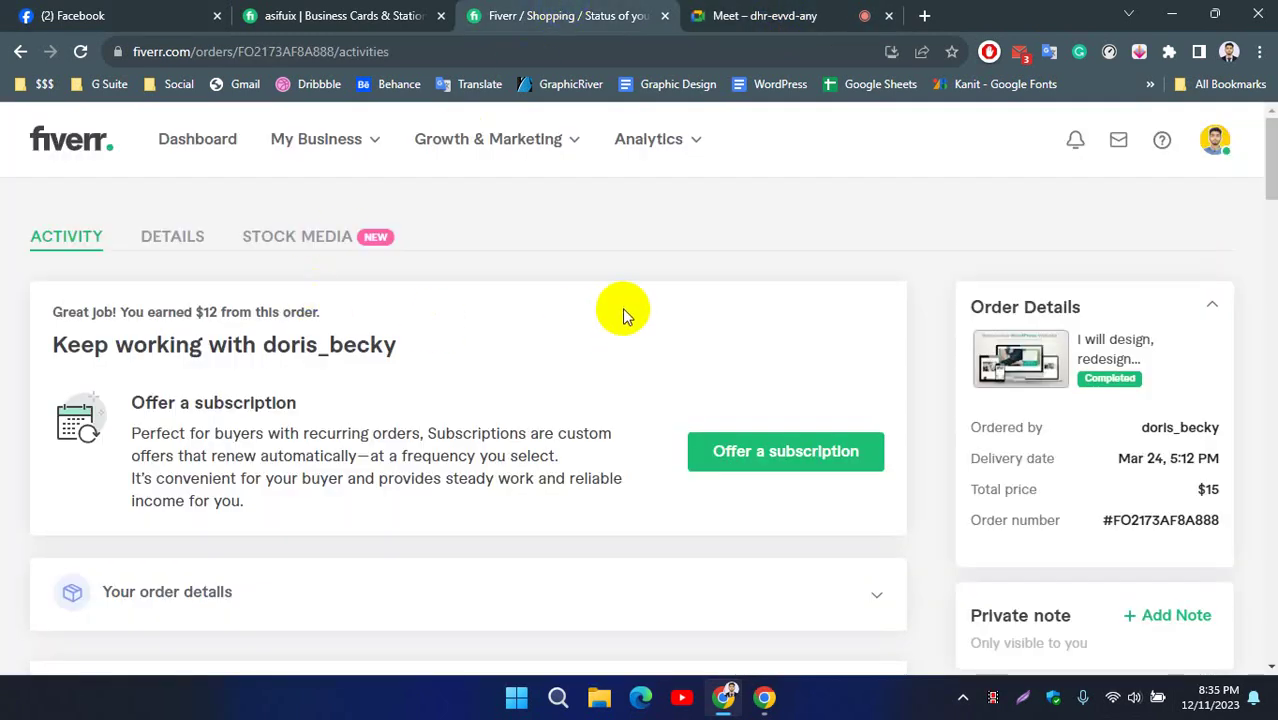
scroll(622, 273, down, 1)
scroll(542, 305, up, 1)
click(270, 15)
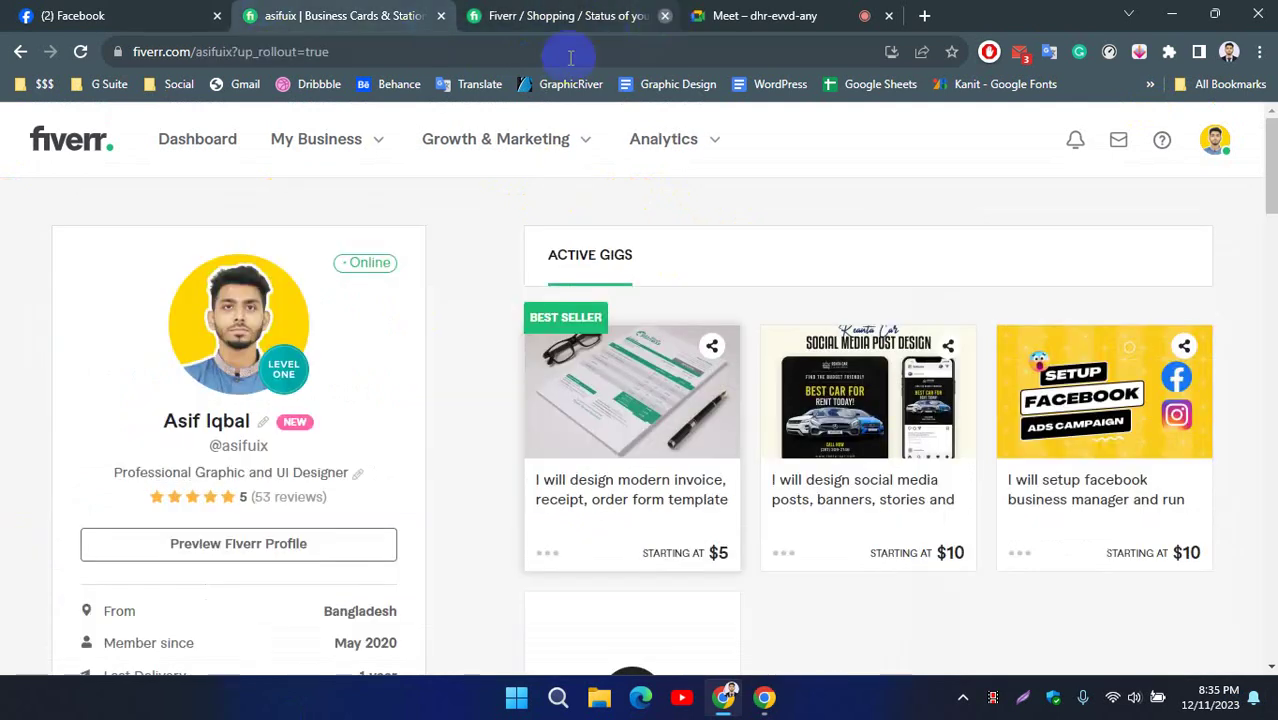
click(664, 16)
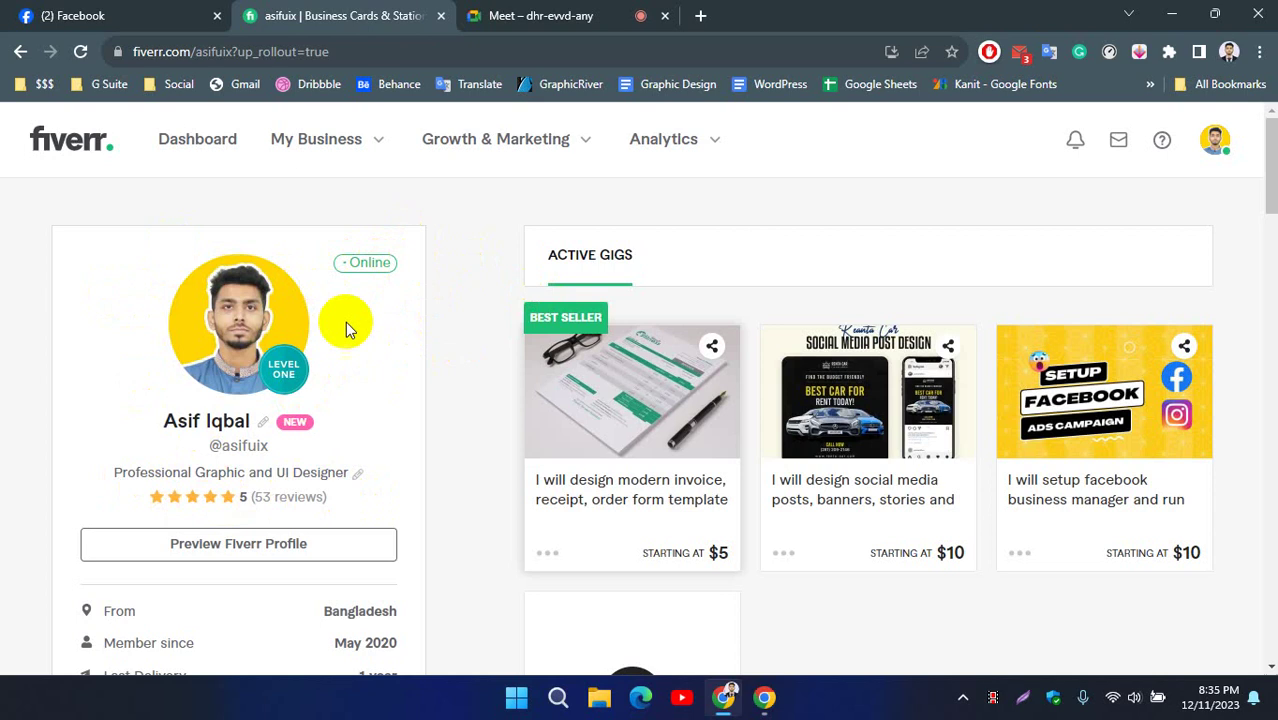
In the account settings, set the online status to go offline forever and save the changes.
click(1218, 145)
click(1033, 407)
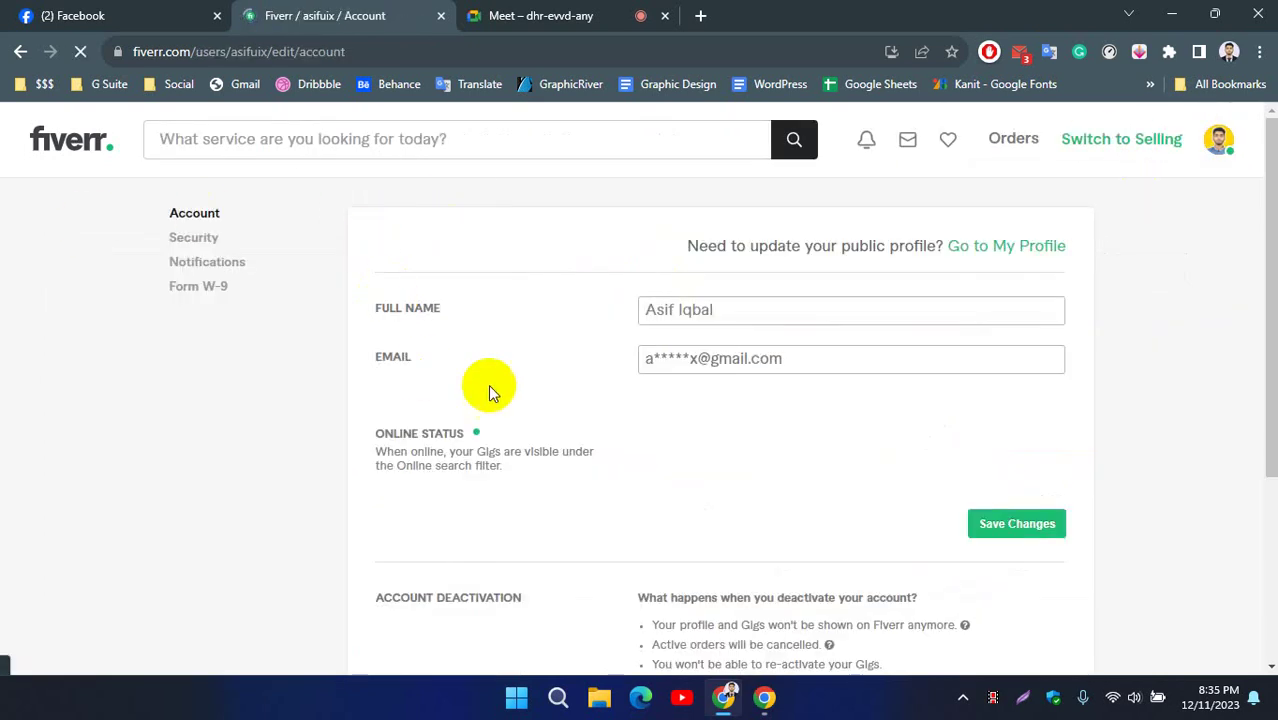
scroll(333, 332, down, 1)
scroll(420, 390, up, 1)
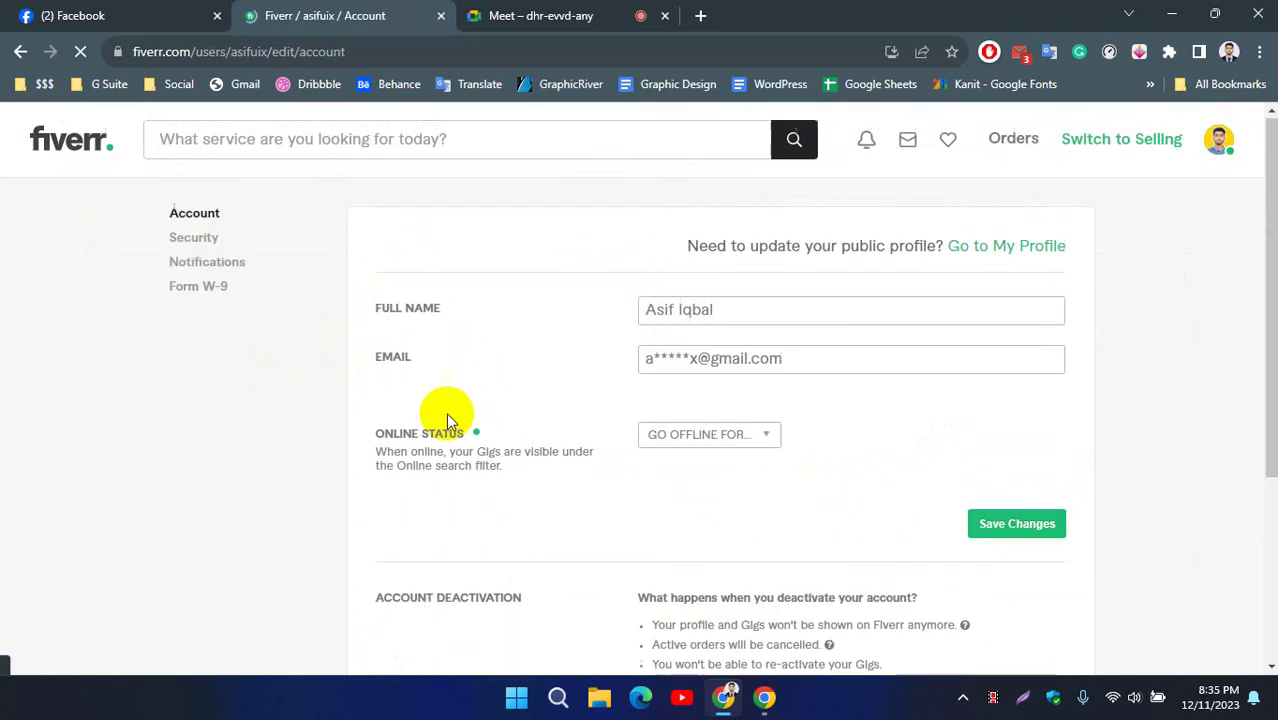
click(703, 437)
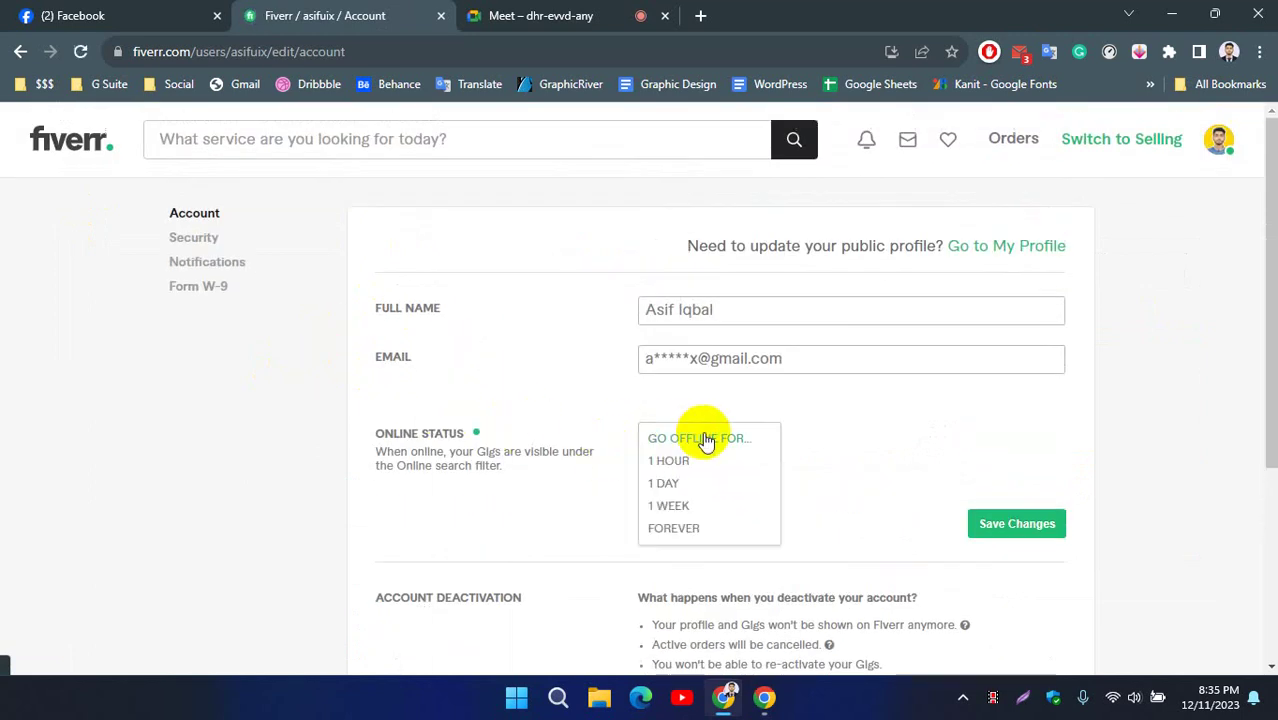
click(672, 530)
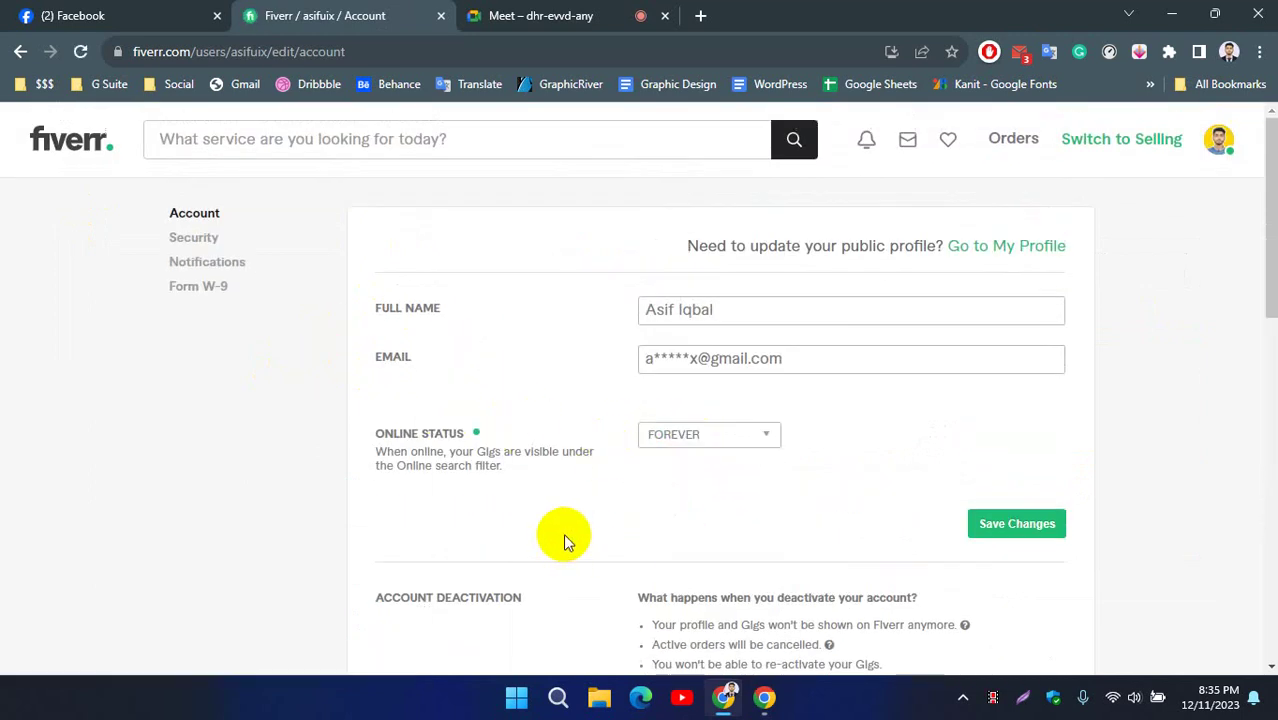
click(1038, 526)
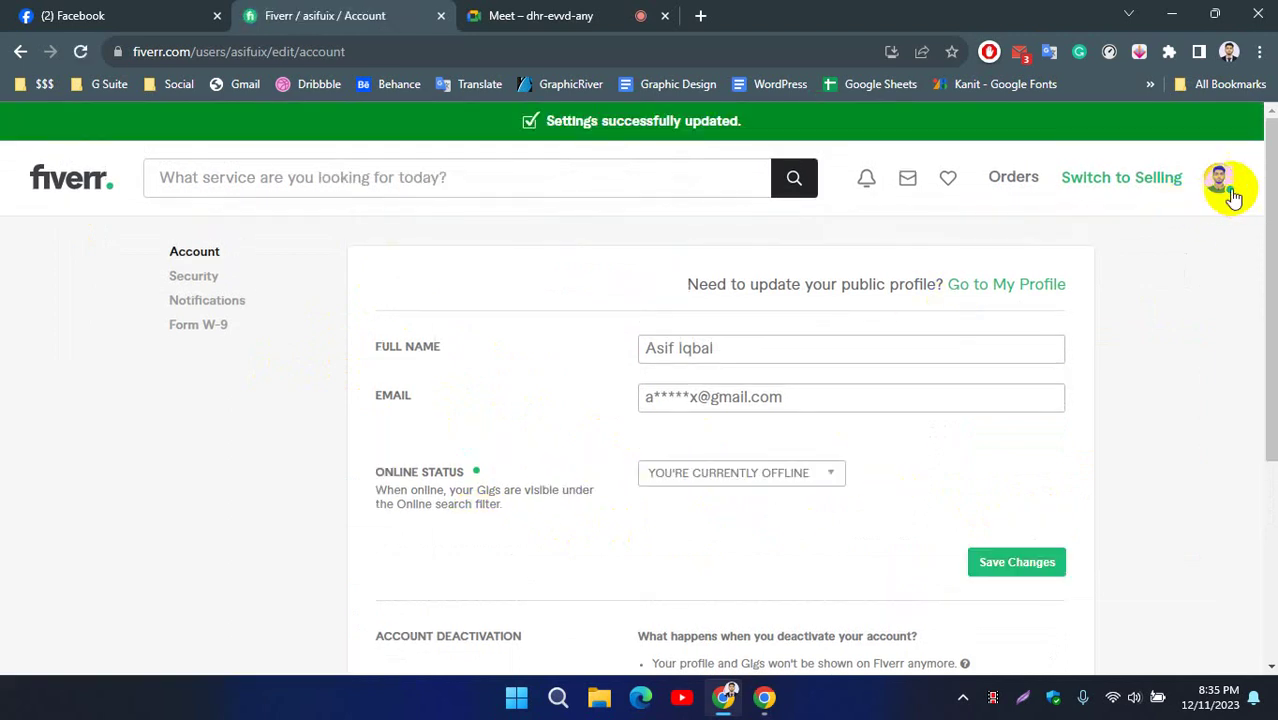
Set the account's online status to Go Online and save the changes.
click(740, 476)
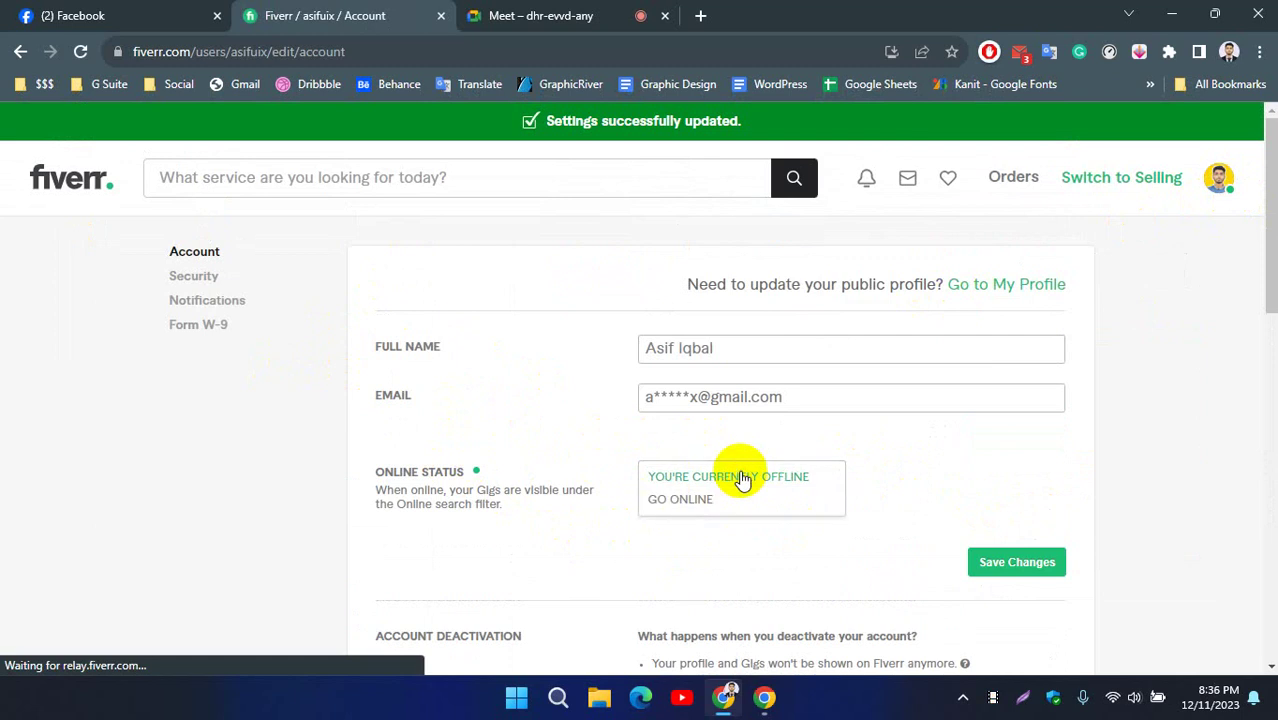
click(672, 500)
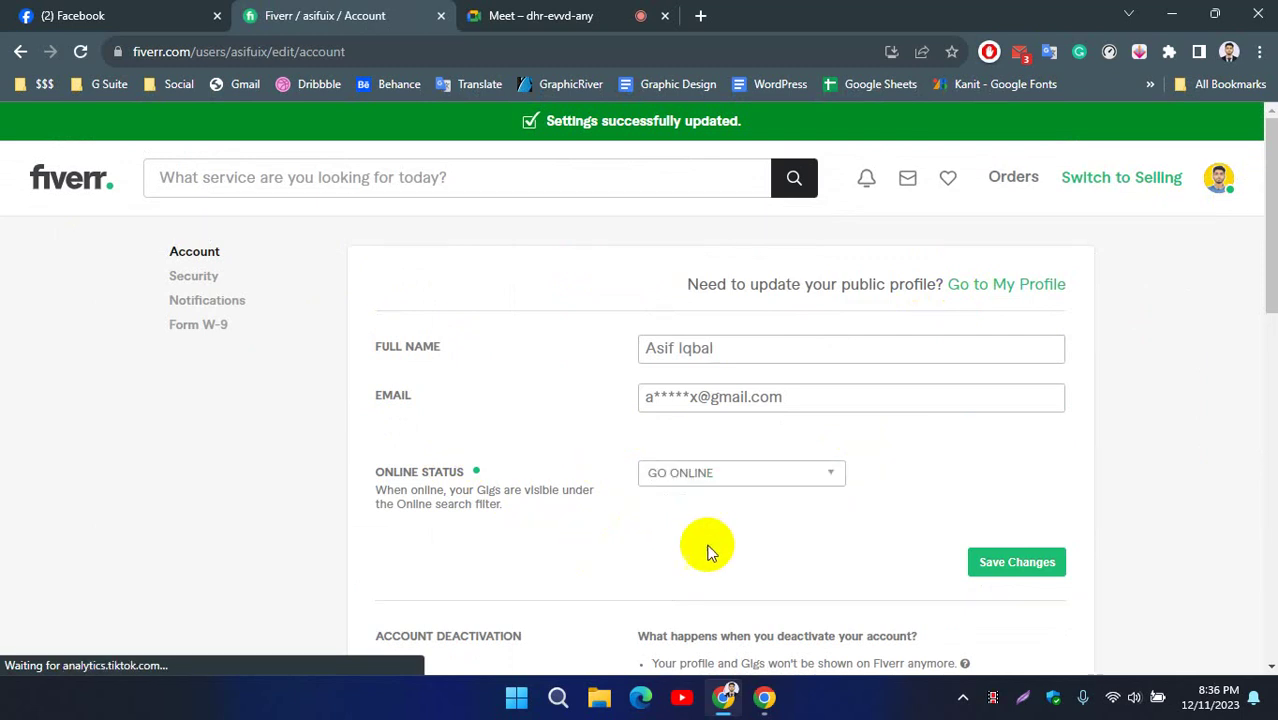
click(1022, 562)
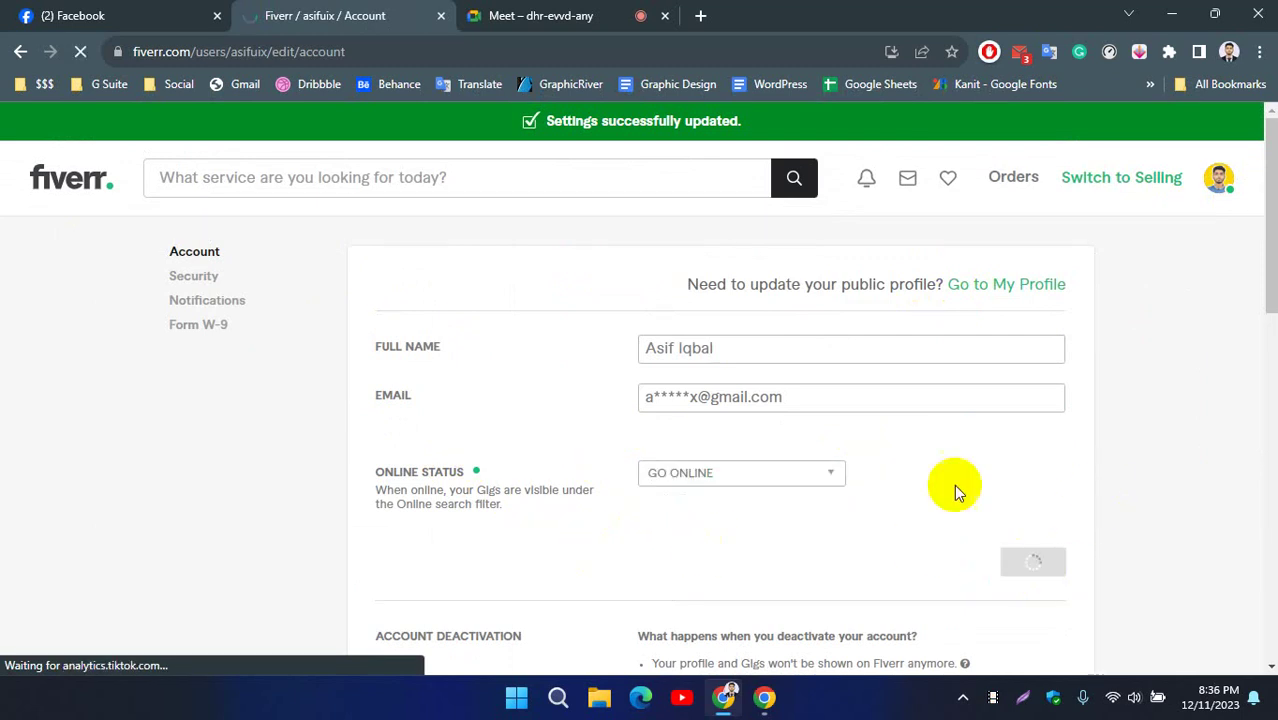
Go back to the seller profile and highlight the review count beside the star rating.
click(21, 53)
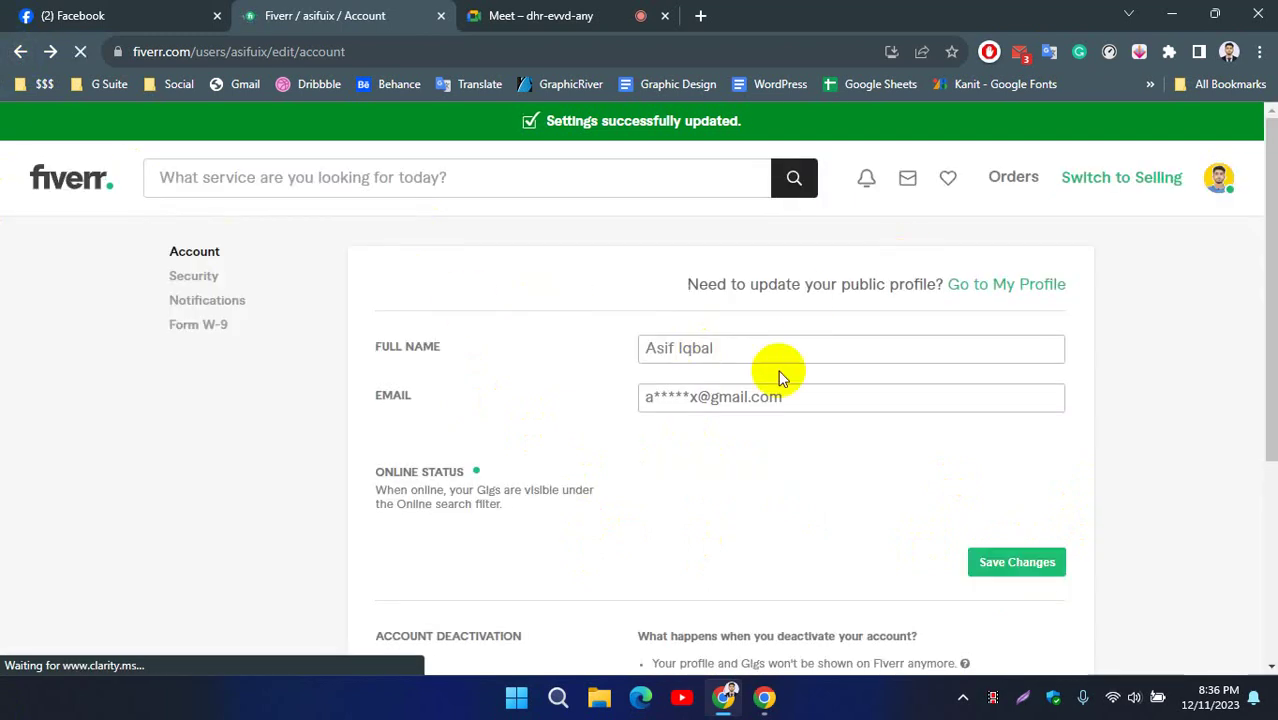
click(747, 343)
text(l)
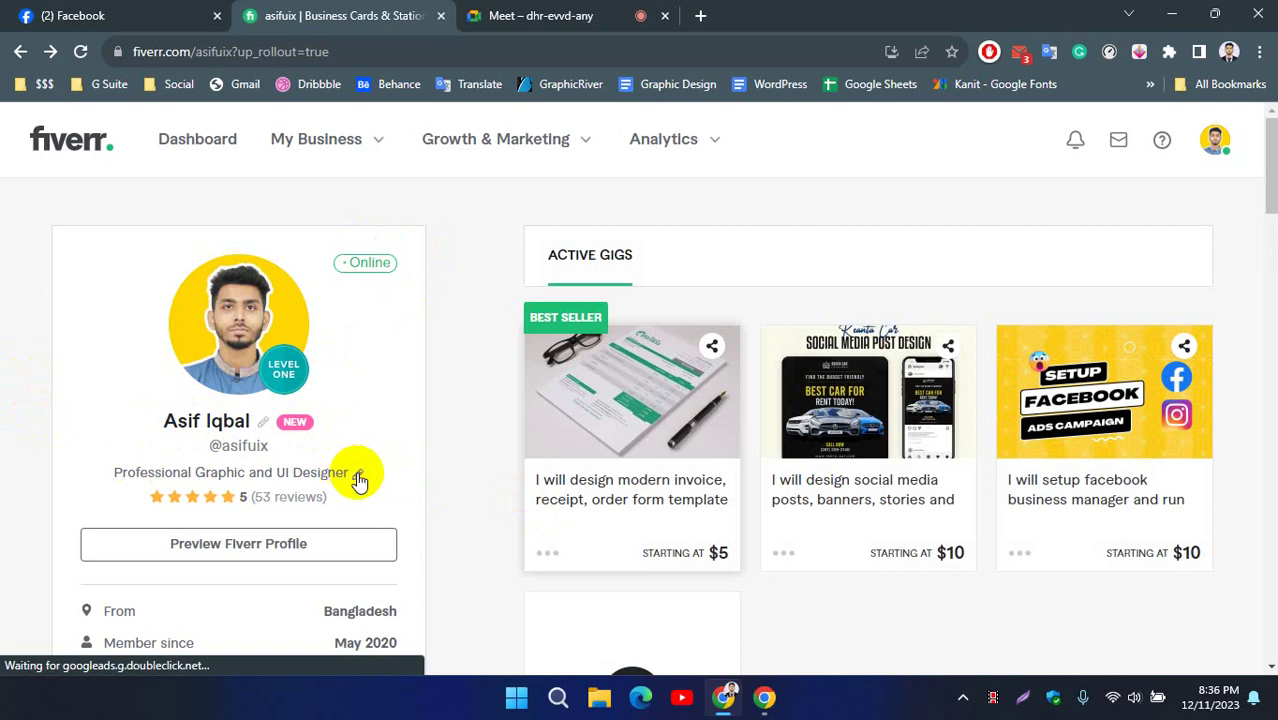
scroll(257, 485, down, 1)
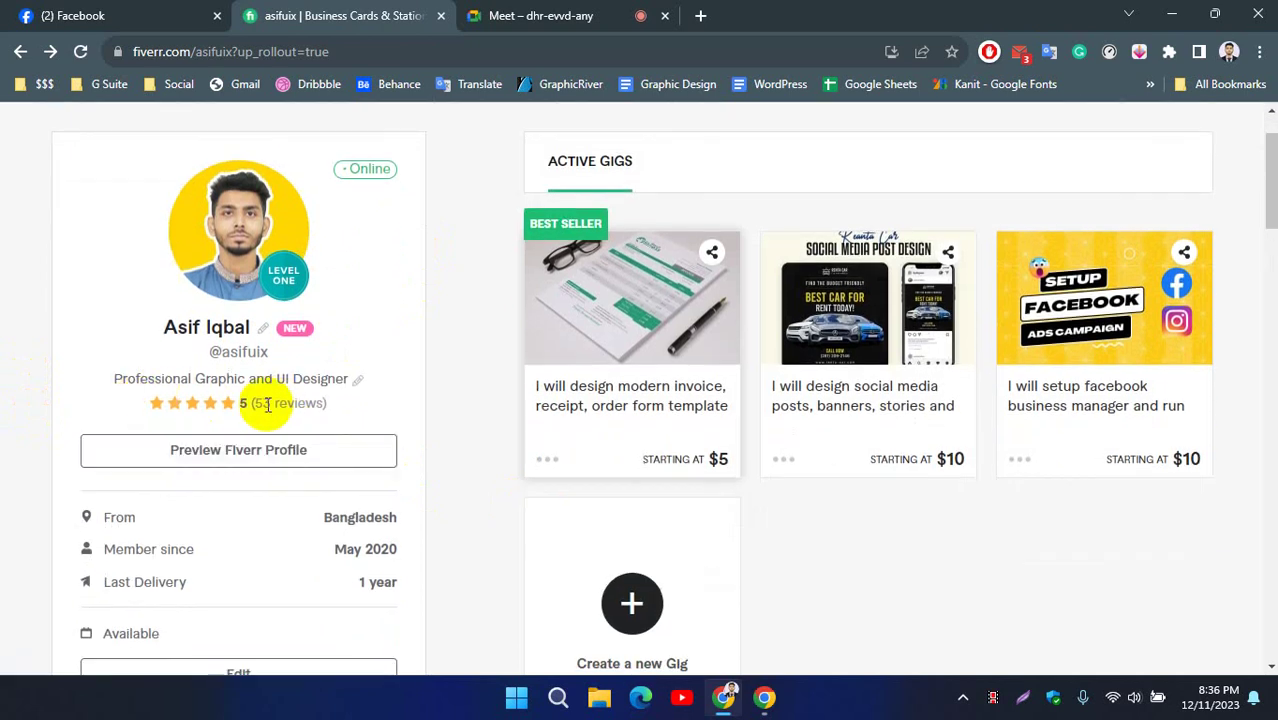
drag(284, 404, 326, 404)
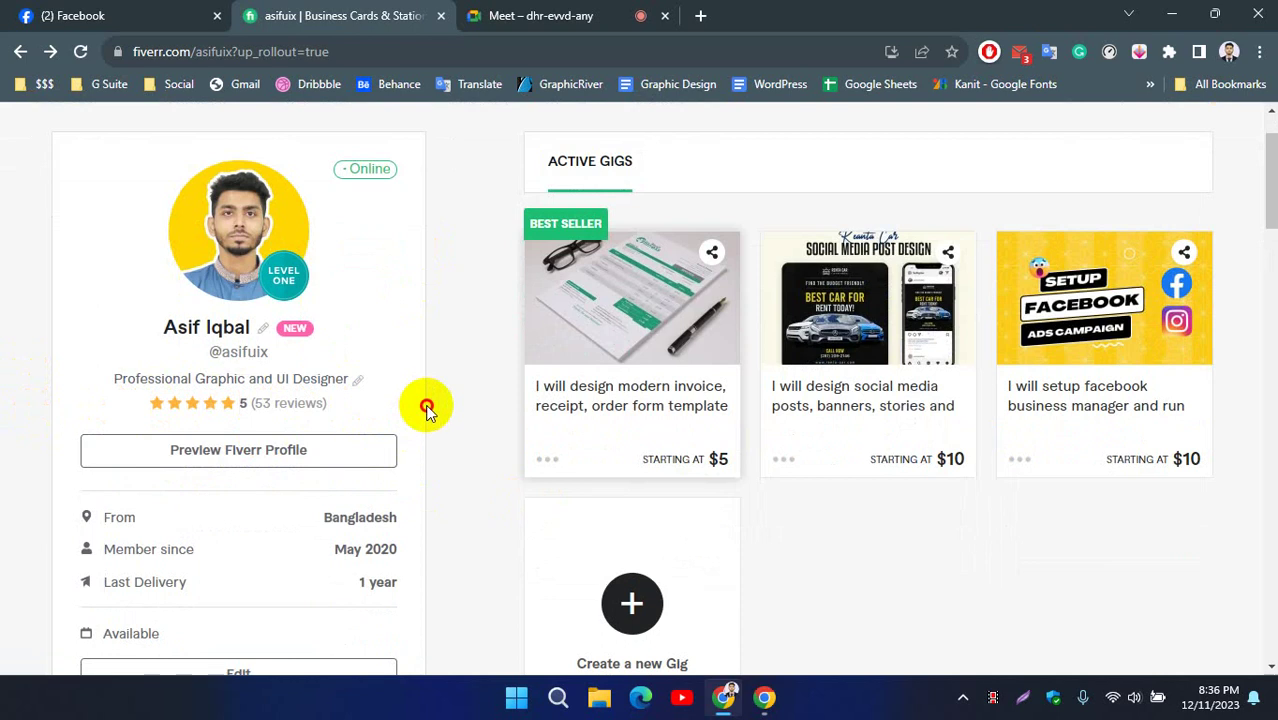
Highlight the country, the member-since date and the last delivery time in the profile summary.
scroll(486, 356, down, 1)
scroll(485, 352, down, 1)
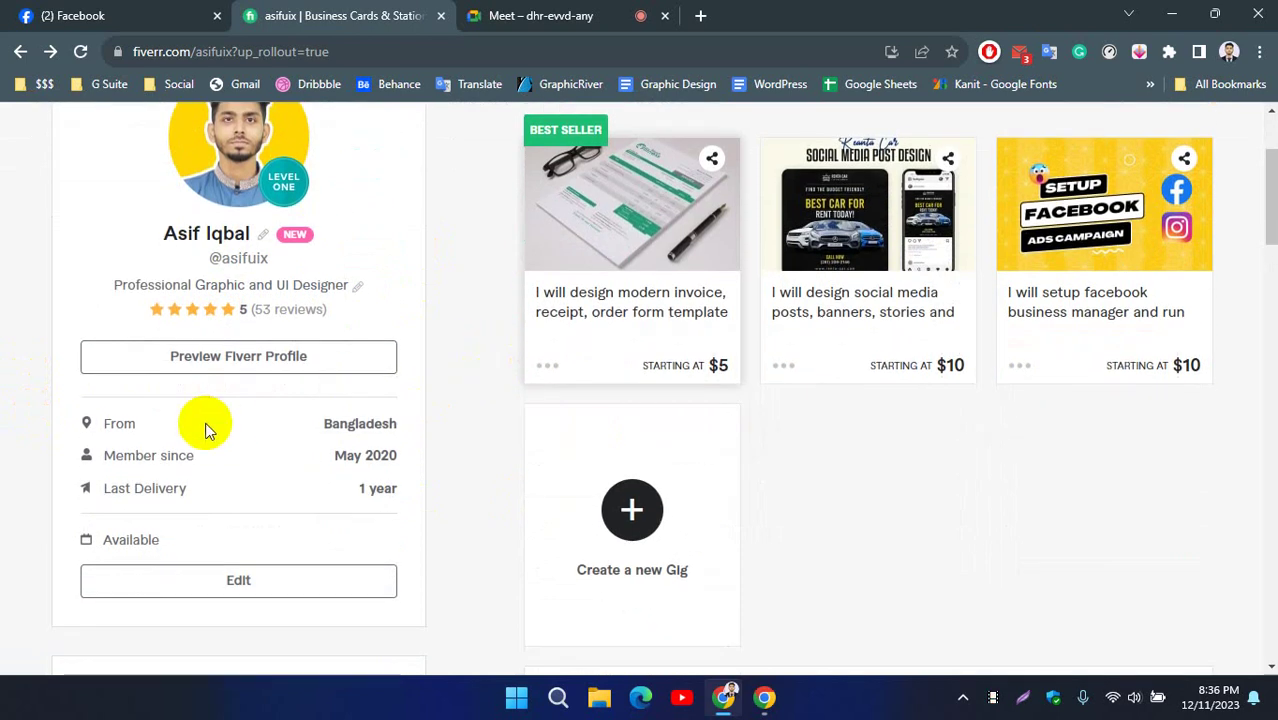
double_click(390, 423)
drag(335, 456, 398, 456)
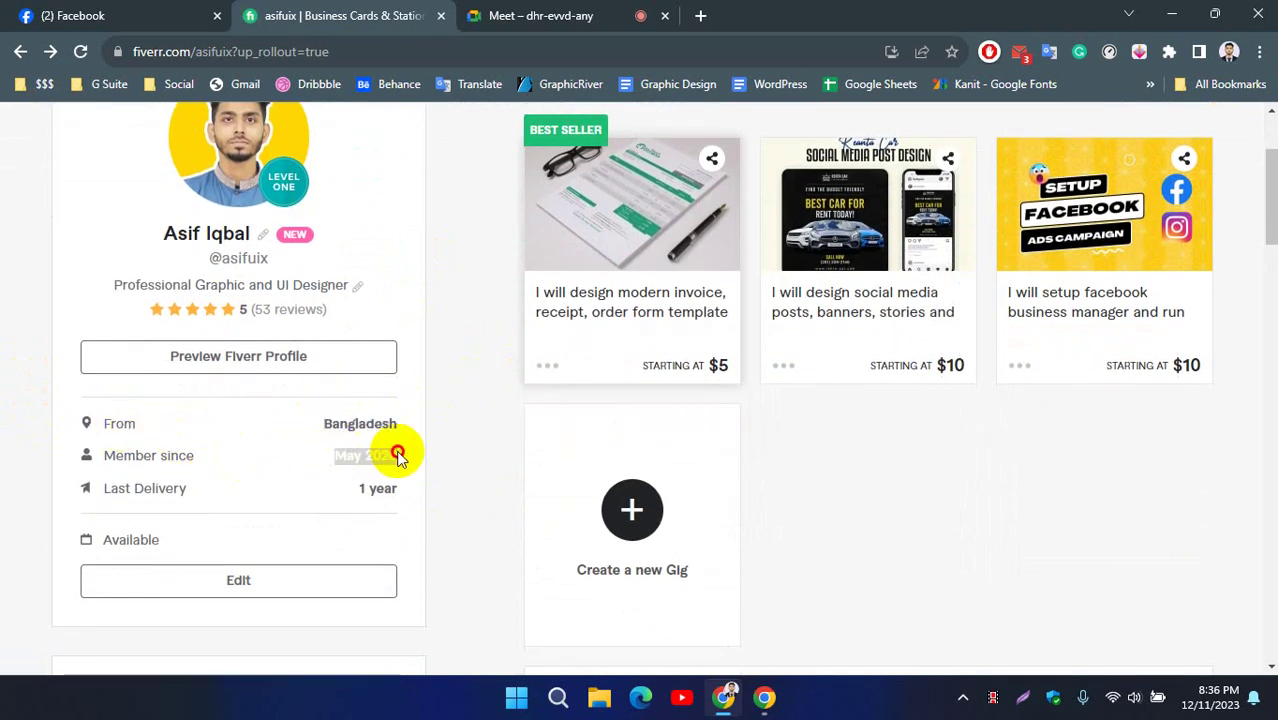
click(404, 463)
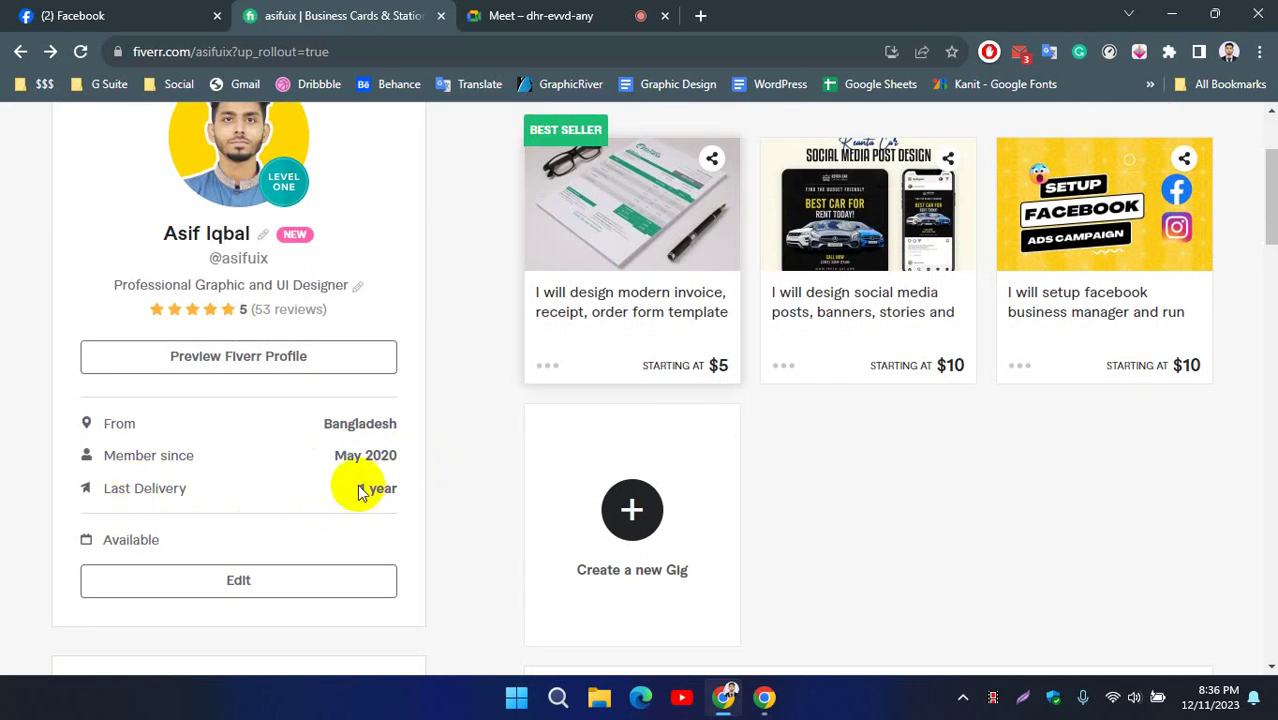
drag(358, 490, 442, 491)
click(462, 426)
Expand the Learn from Fiverr course list on the profile to show all courses.
scroll(464, 418, down, 1)
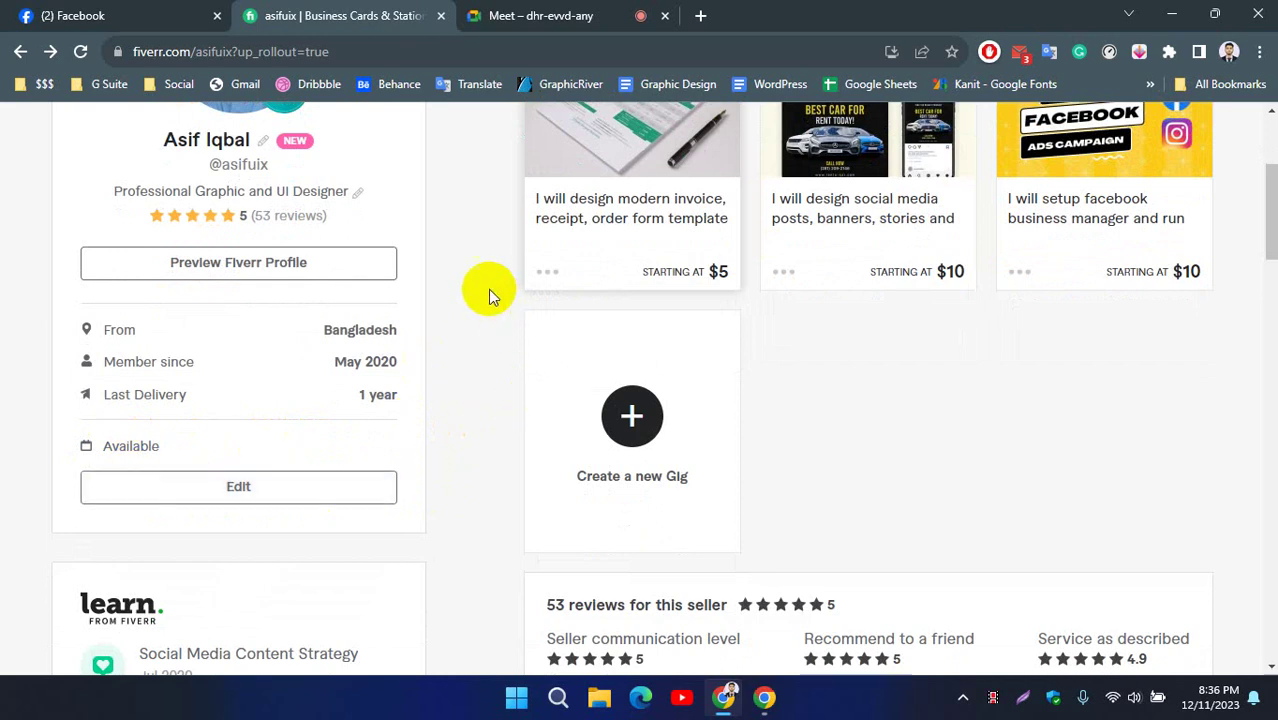
scroll(471, 263, down, 3)
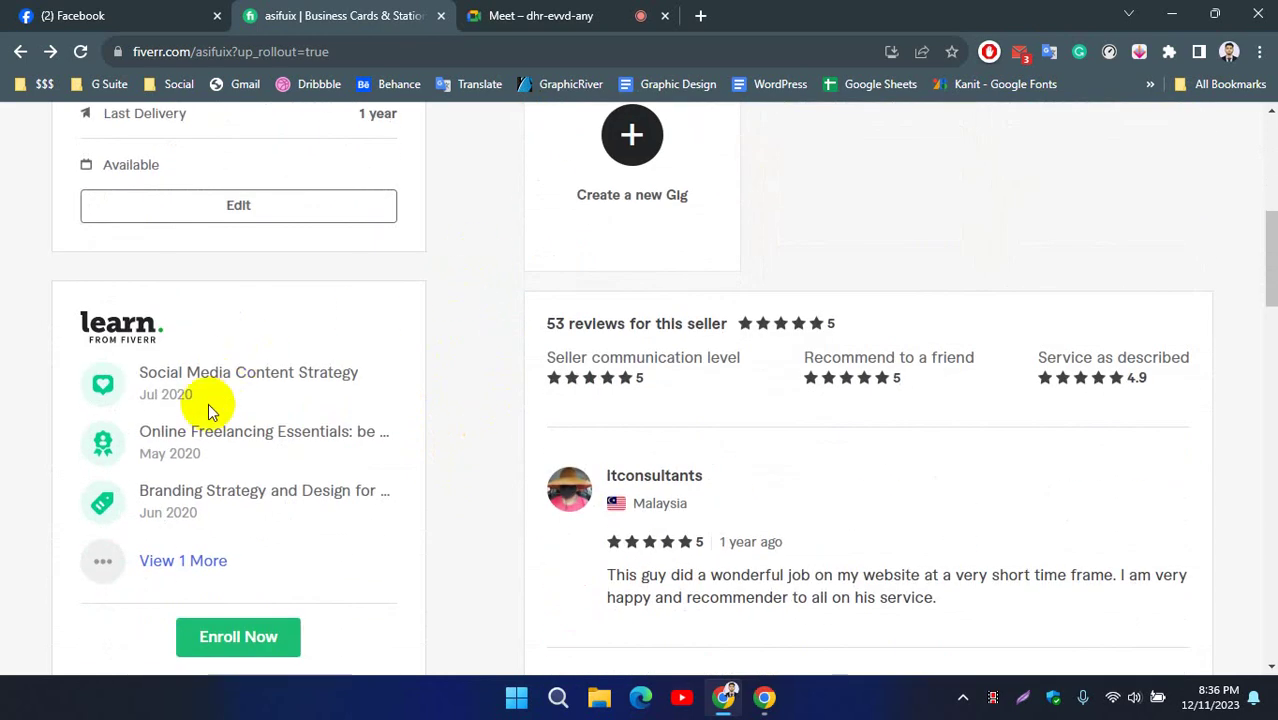
click(193, 553)
scroll(251, 491, down, 1)
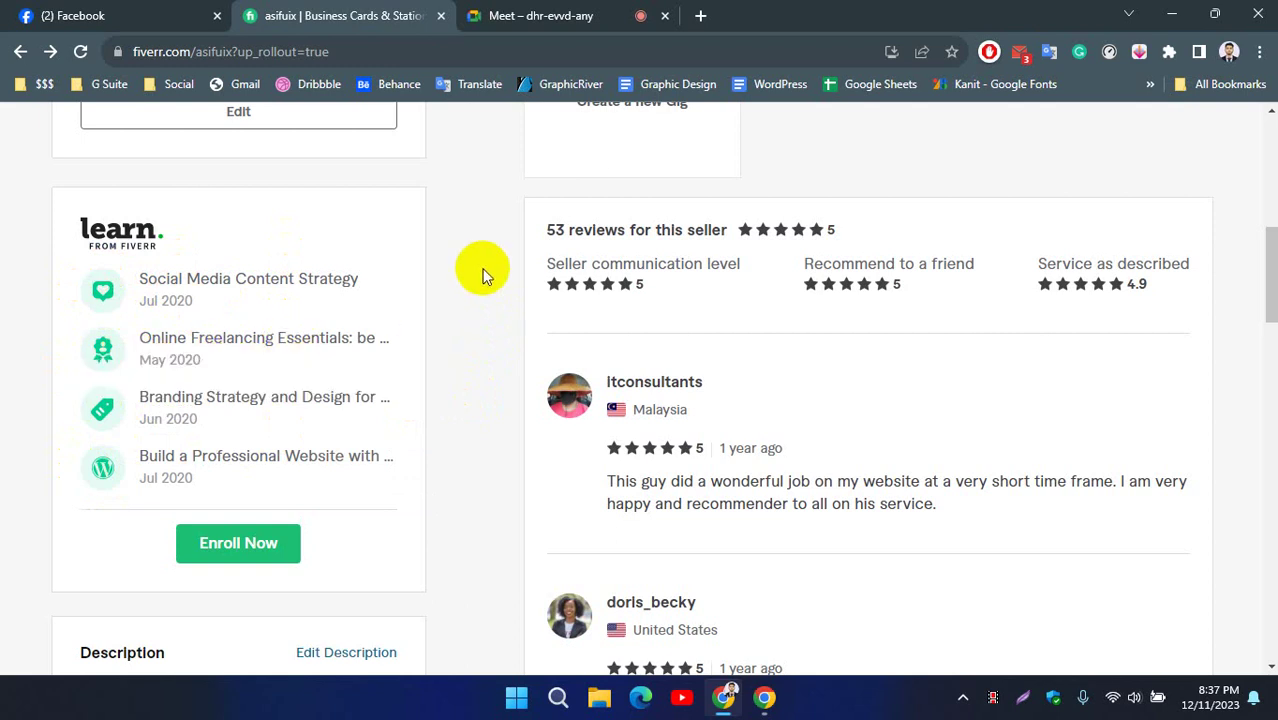
Highlight the full text of the profile's Description section, then clear the selection.
scroll(481, 270, down, 5)
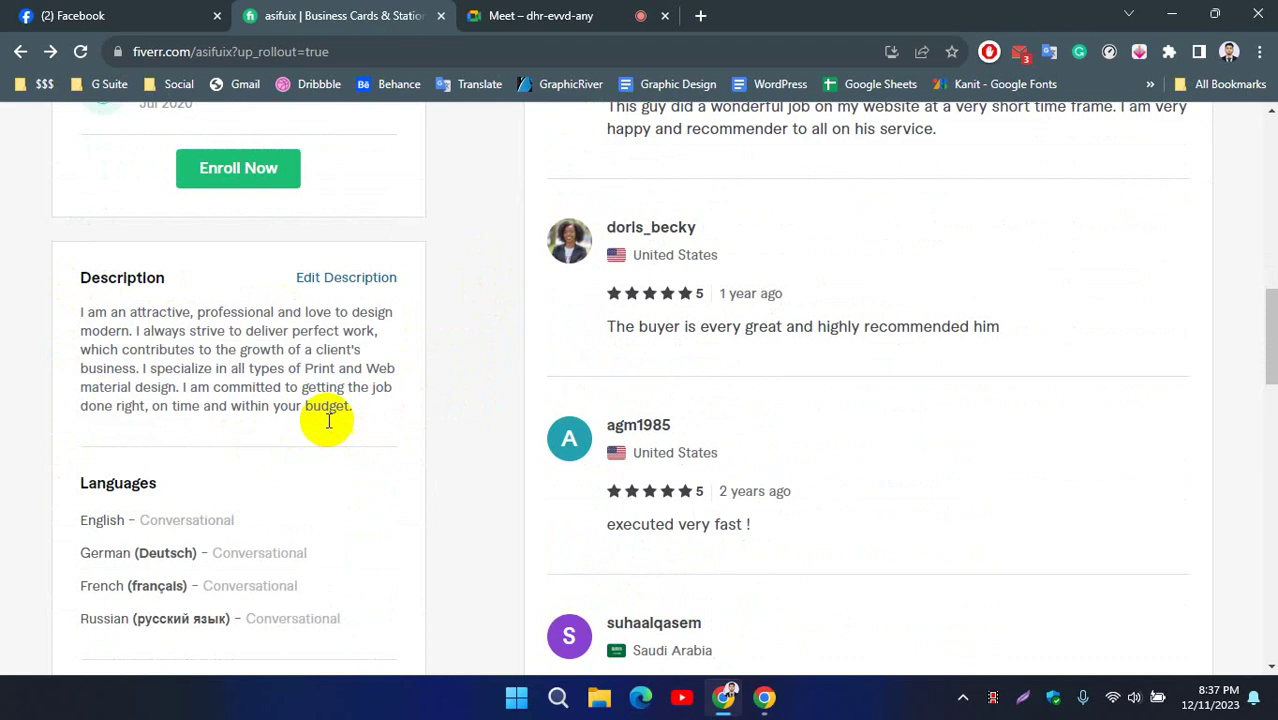
drag(354, 408, 10, 284)
click(454, 330)
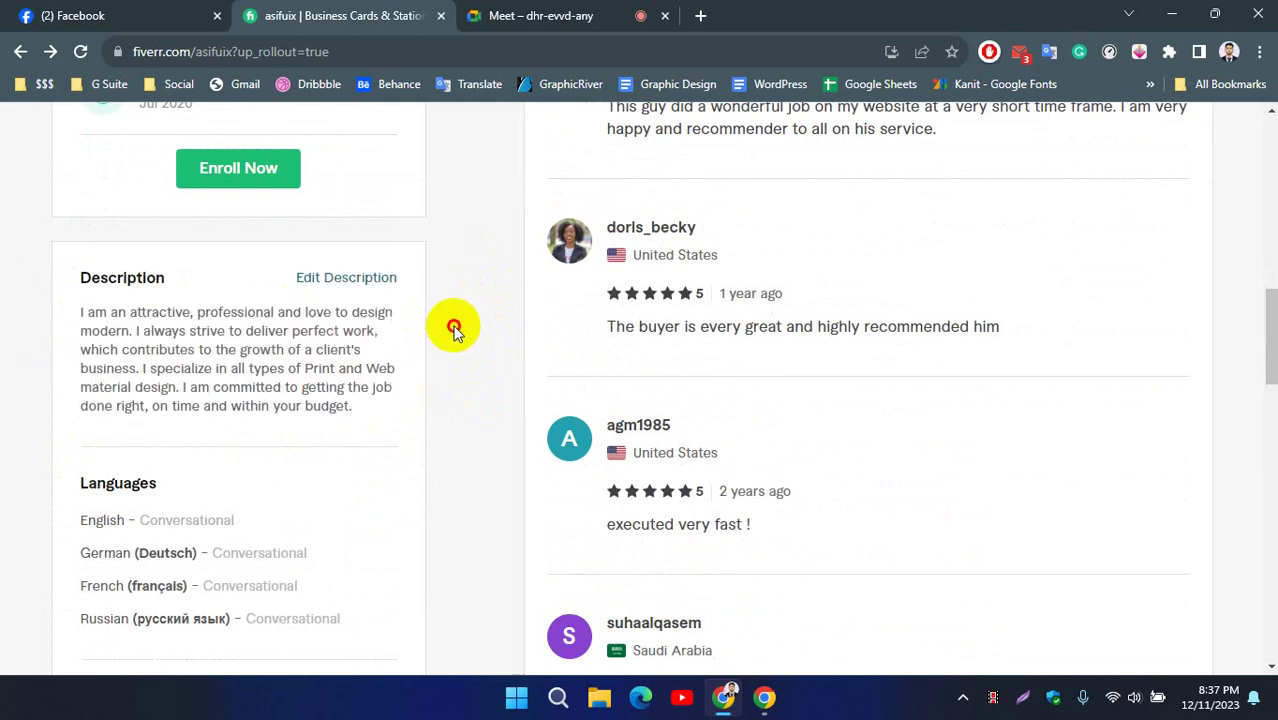
Highlight the English entry in the profile's Languages section and clear the selection.
scroll(446, 354, down, 1)
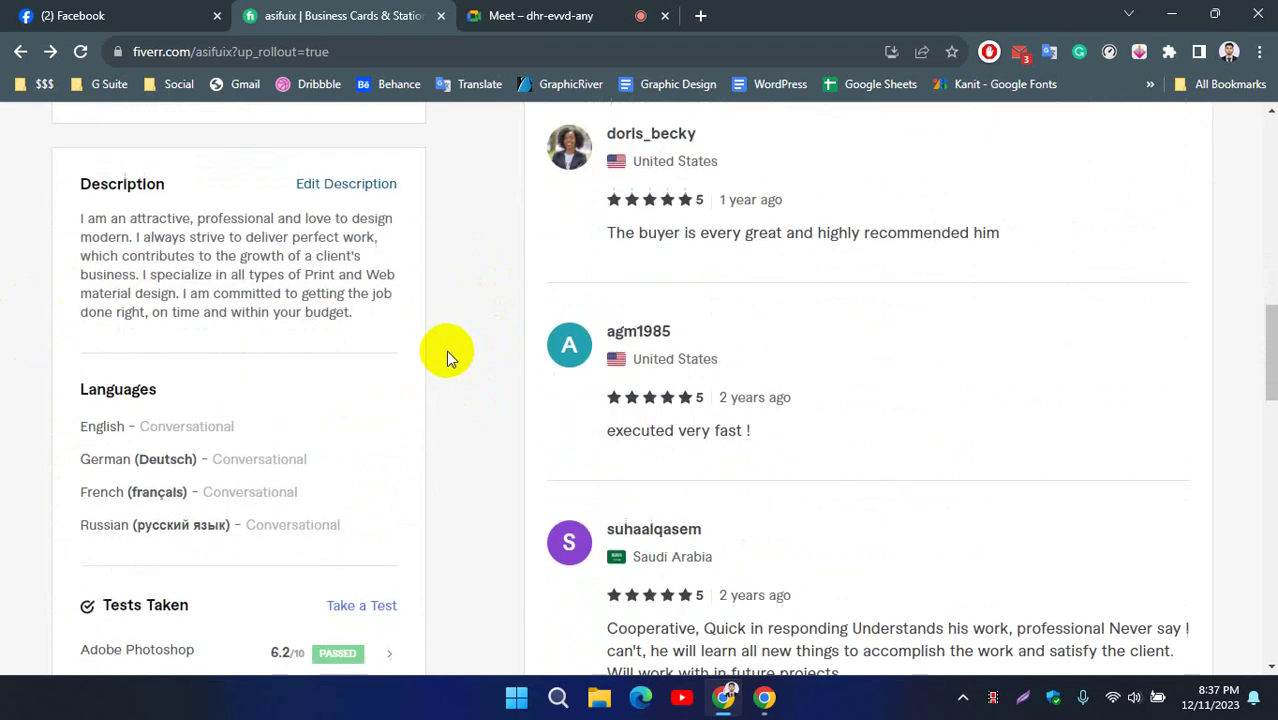
scroll(63, 363, down, 1)
triple_click(77, 340)
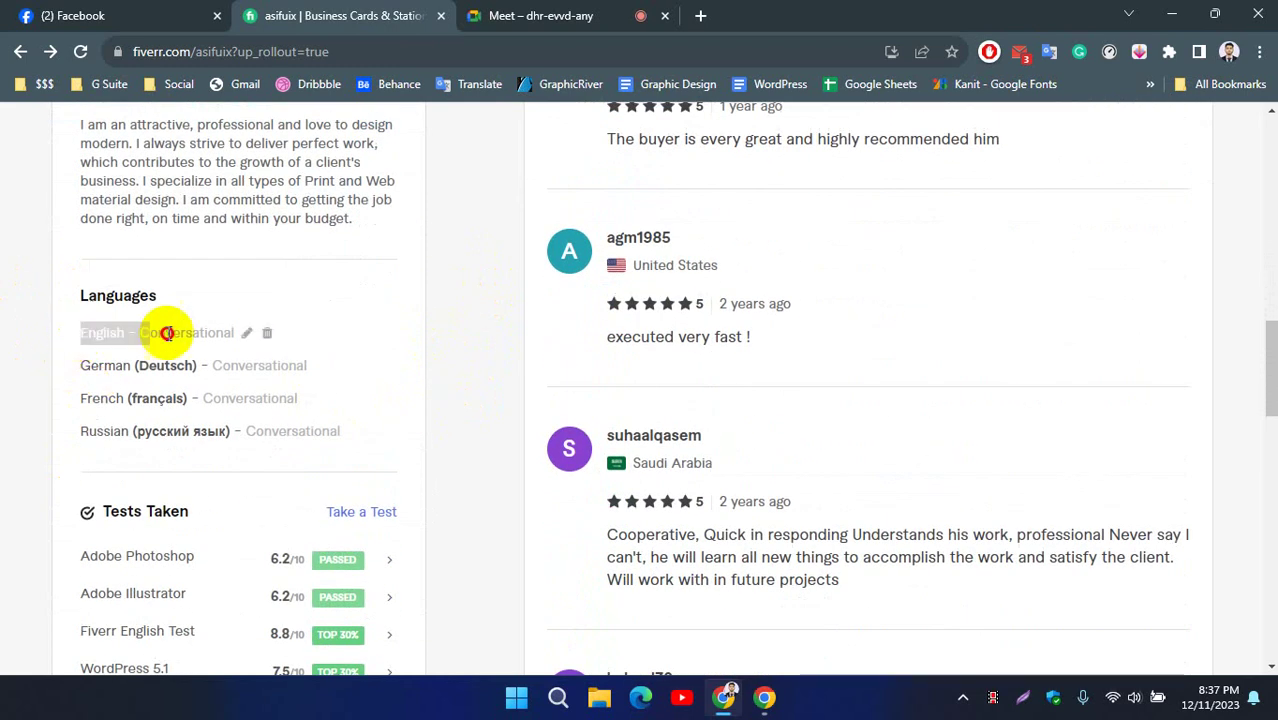
click(464, 348)
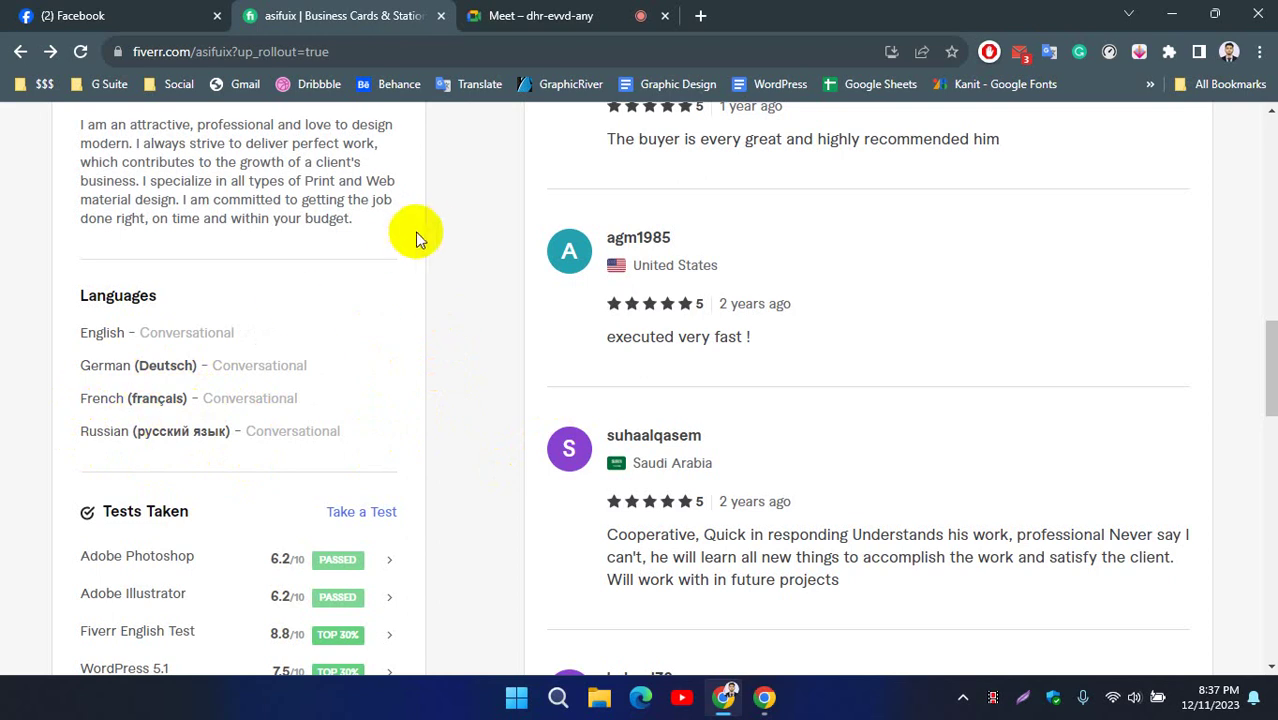
Expand the Tests Taken list to review all test scores, and return to the Description section.
scroll(436, 234, down, 1)
scroll(436, 231, down, 2)
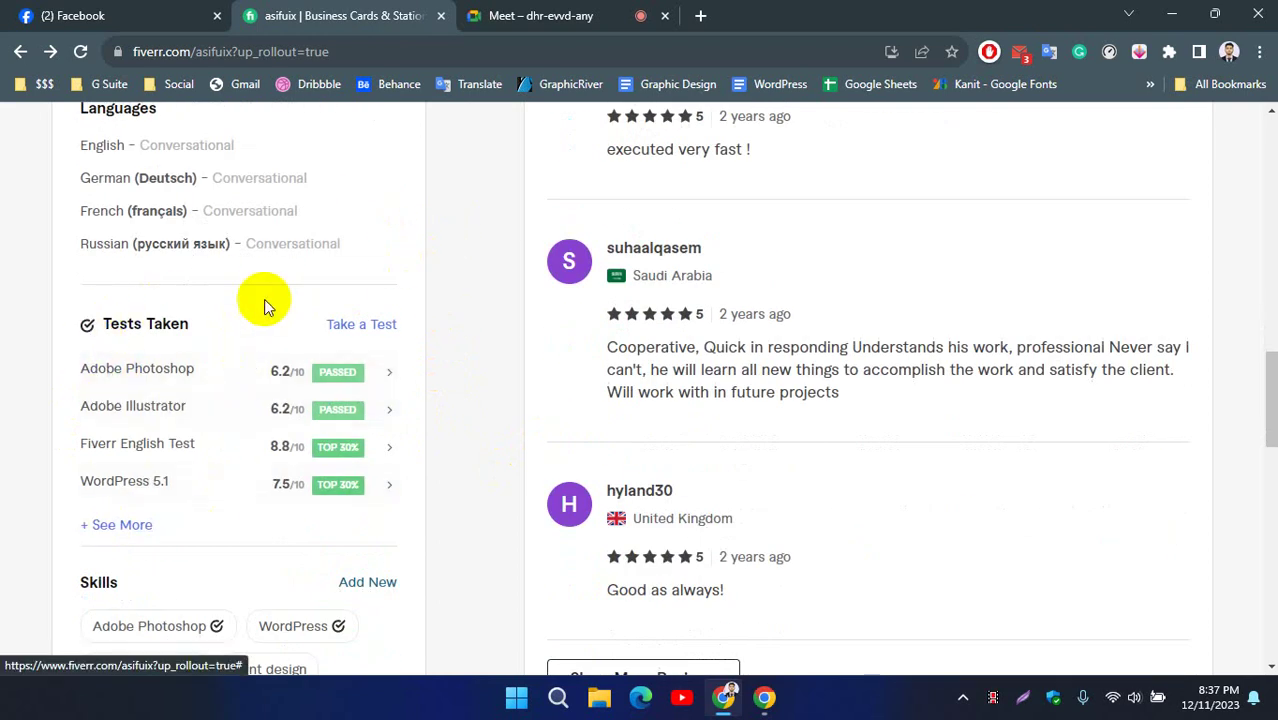
click(130, 534)
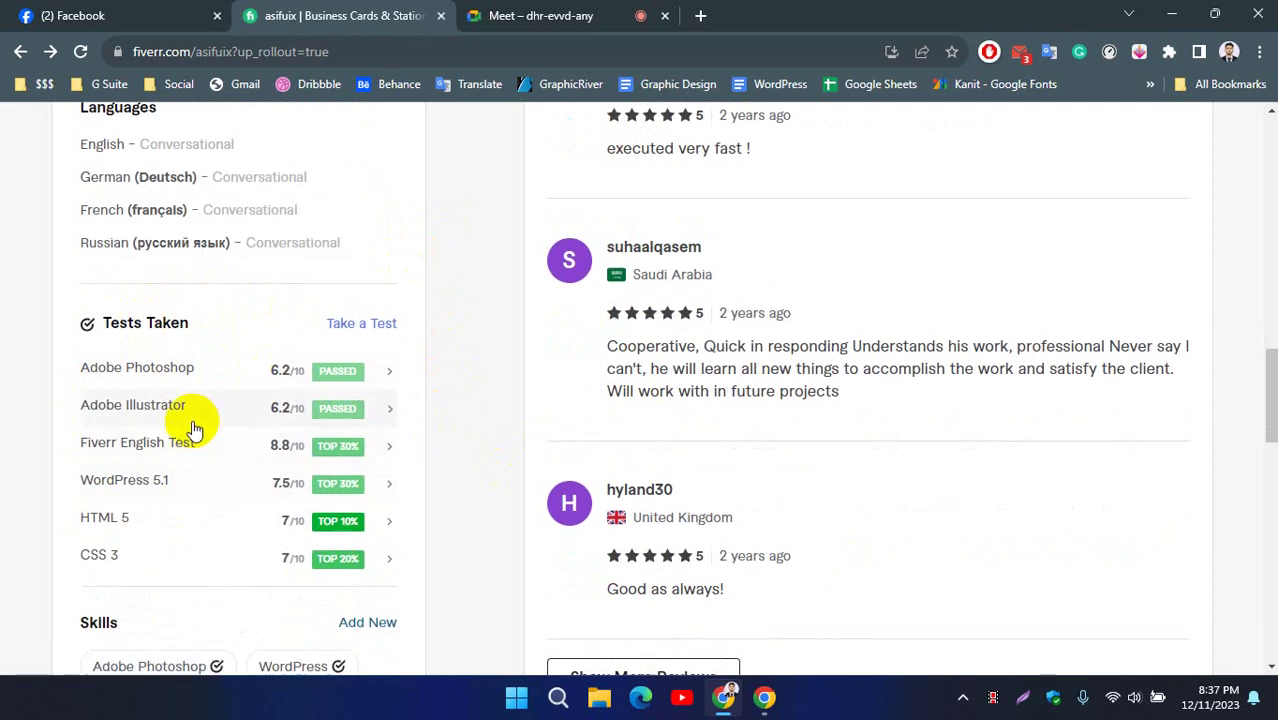
scroll(190, 415, down, 1)
scroll(130, 400, up, 1)
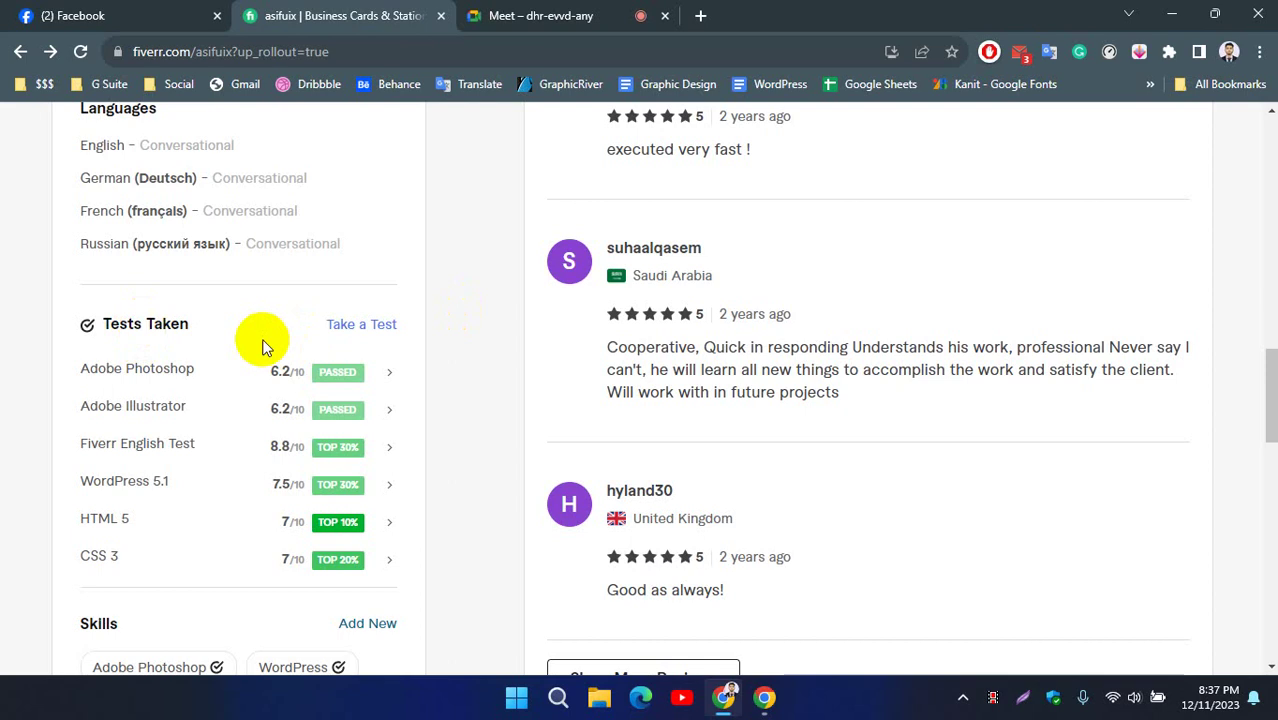
scroll(379, 302, up, 5)
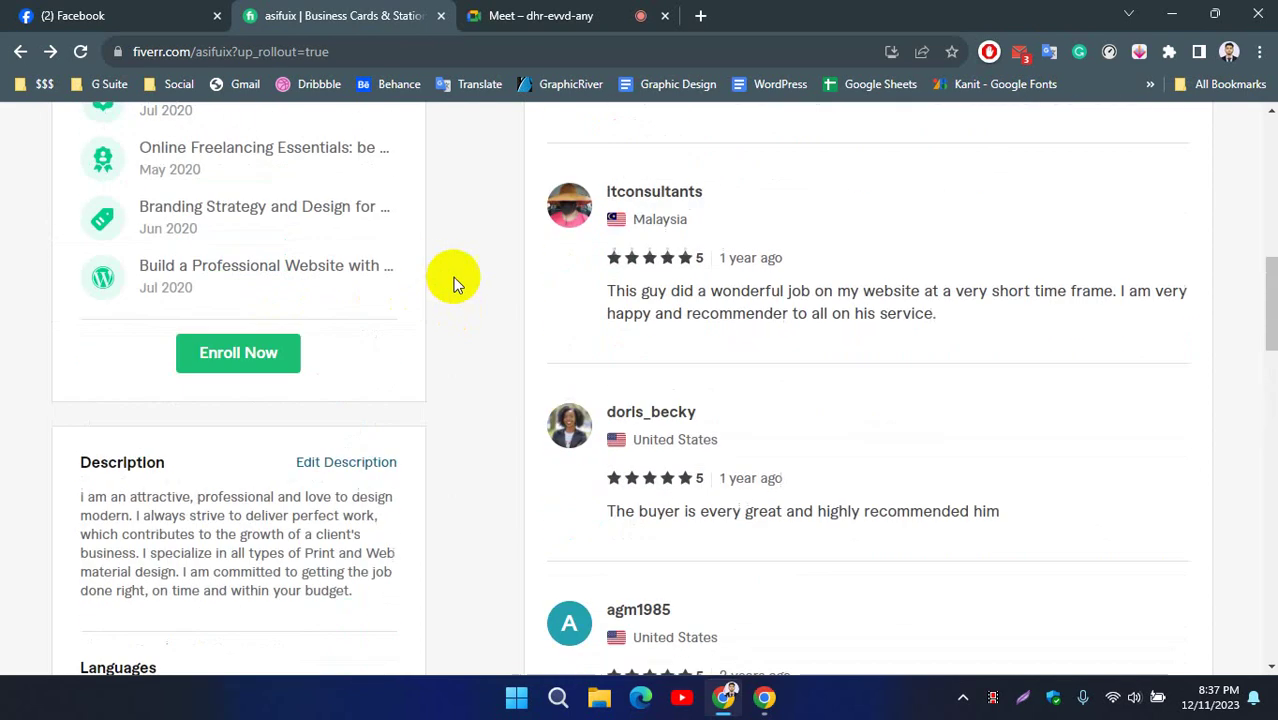
Review the Learn from Fiverr courses, then examine the Tests Taken scores on the seller profile.
scroll(455, 287, down, 7)
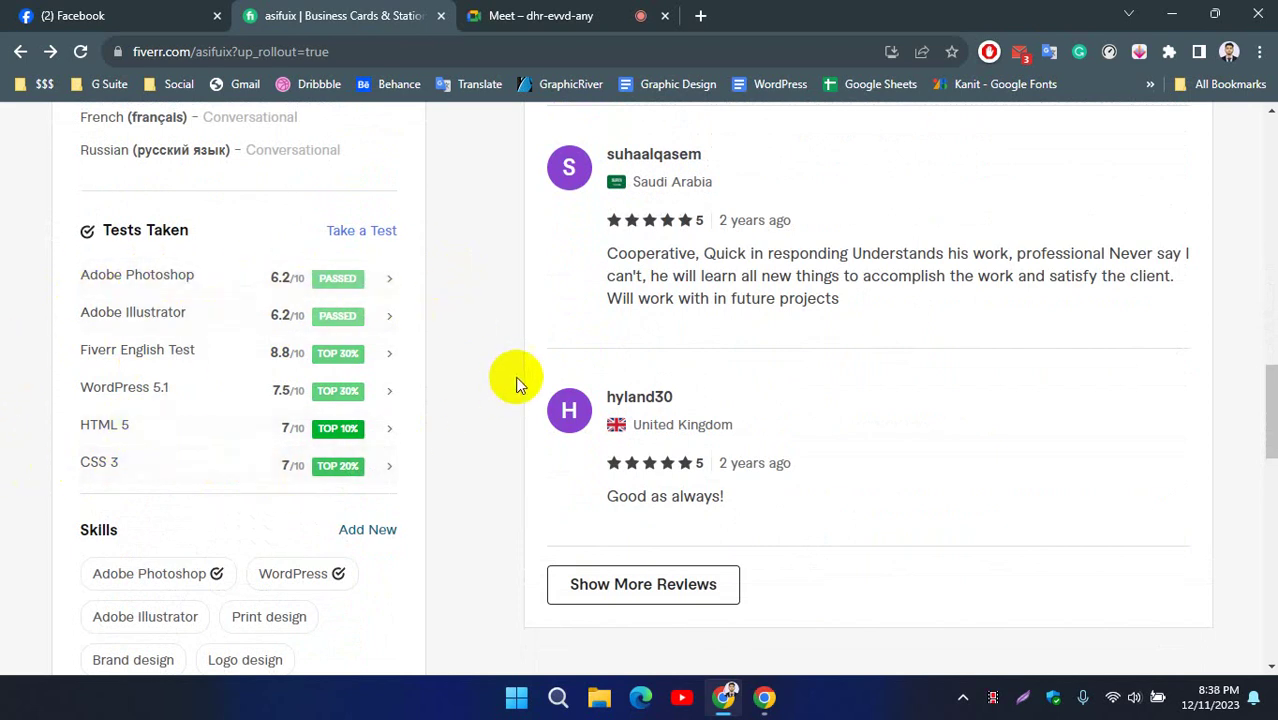
scroll(163, 308, up, 8)
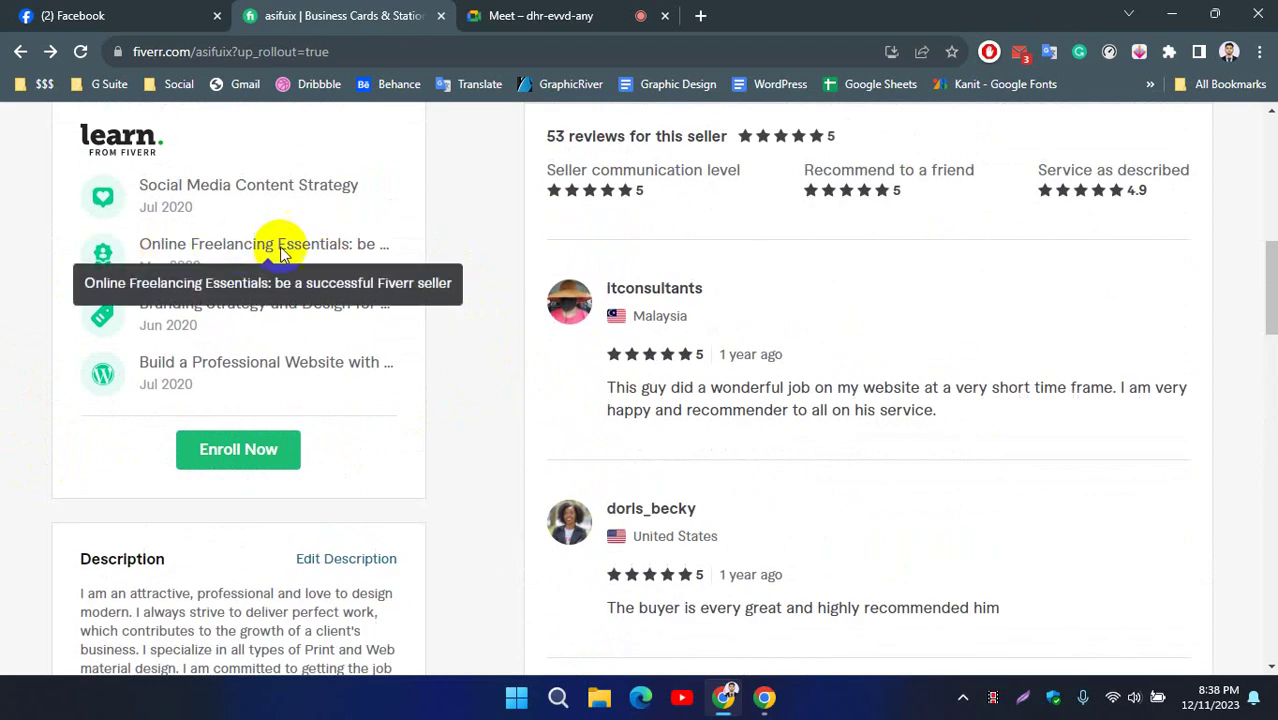
scroll(429, 322, down, 8)
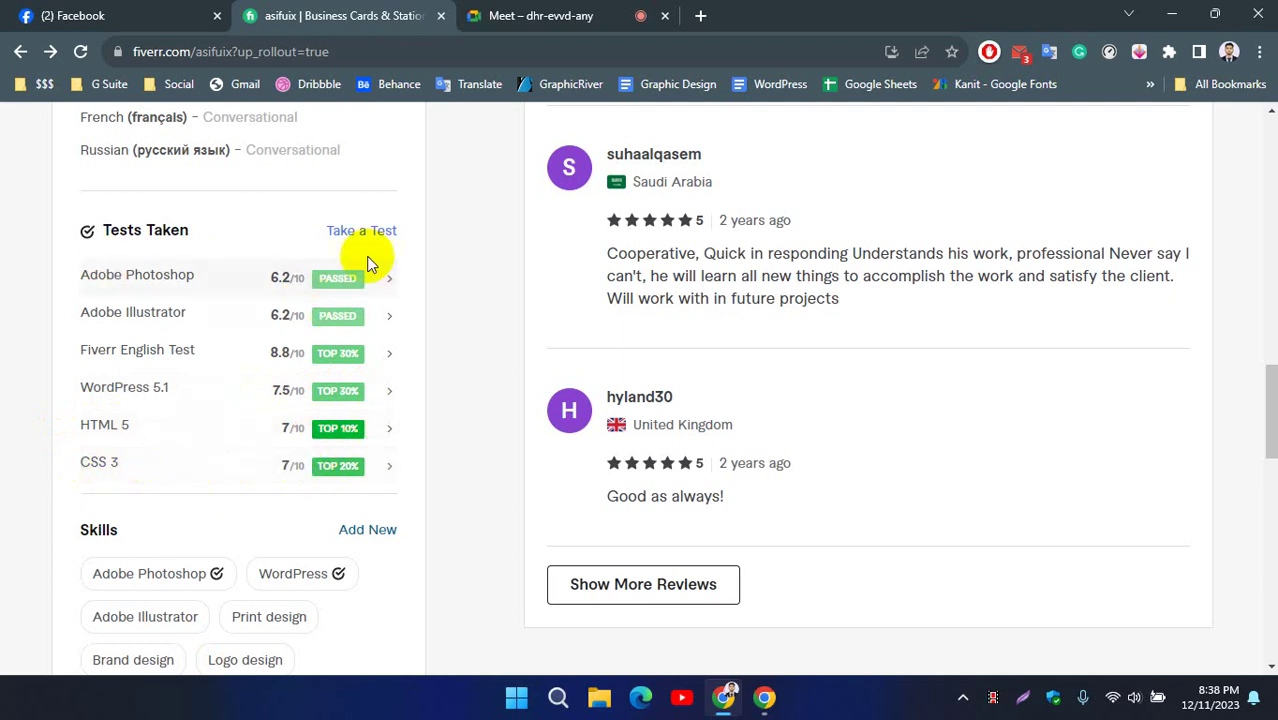
scroll(45, 365, down, 1)
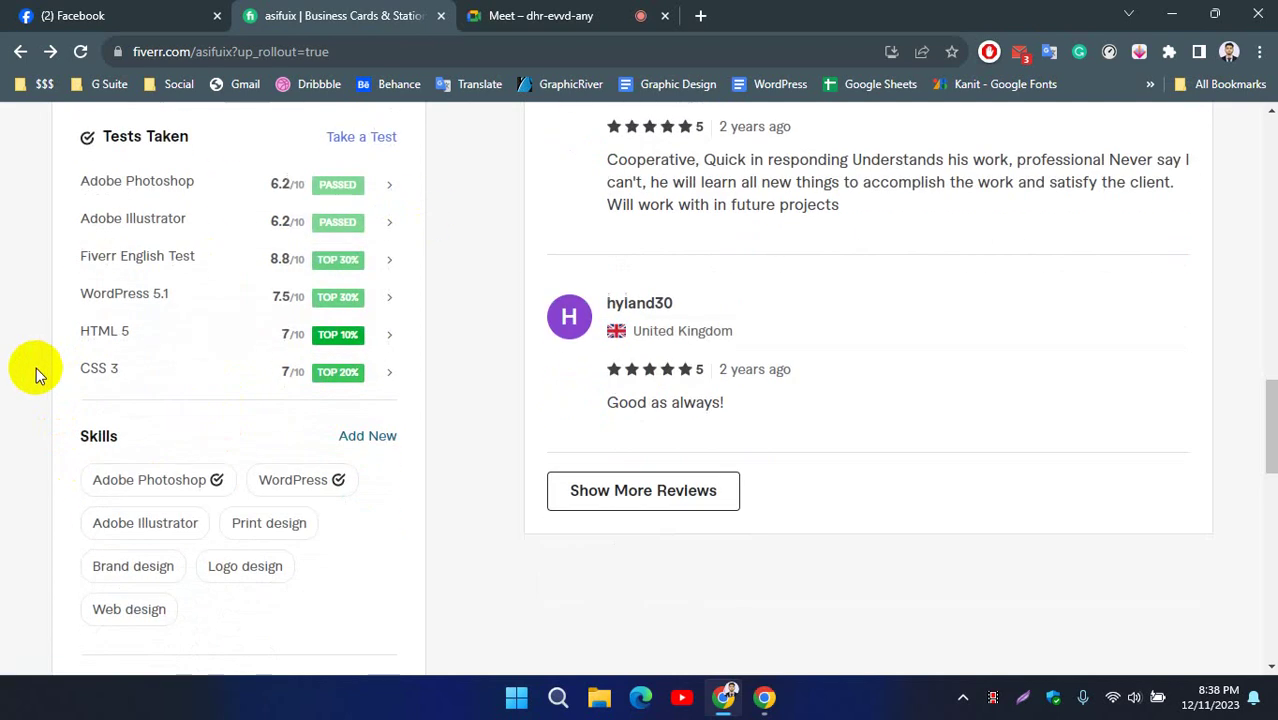
Compare the verified Adobe Photoshop and WordPress badges in Skills with the Tests Taken list, and check the option for adding a skill.
scroll(35, 349, up, 1)
scroll(22, 356, down, 3)
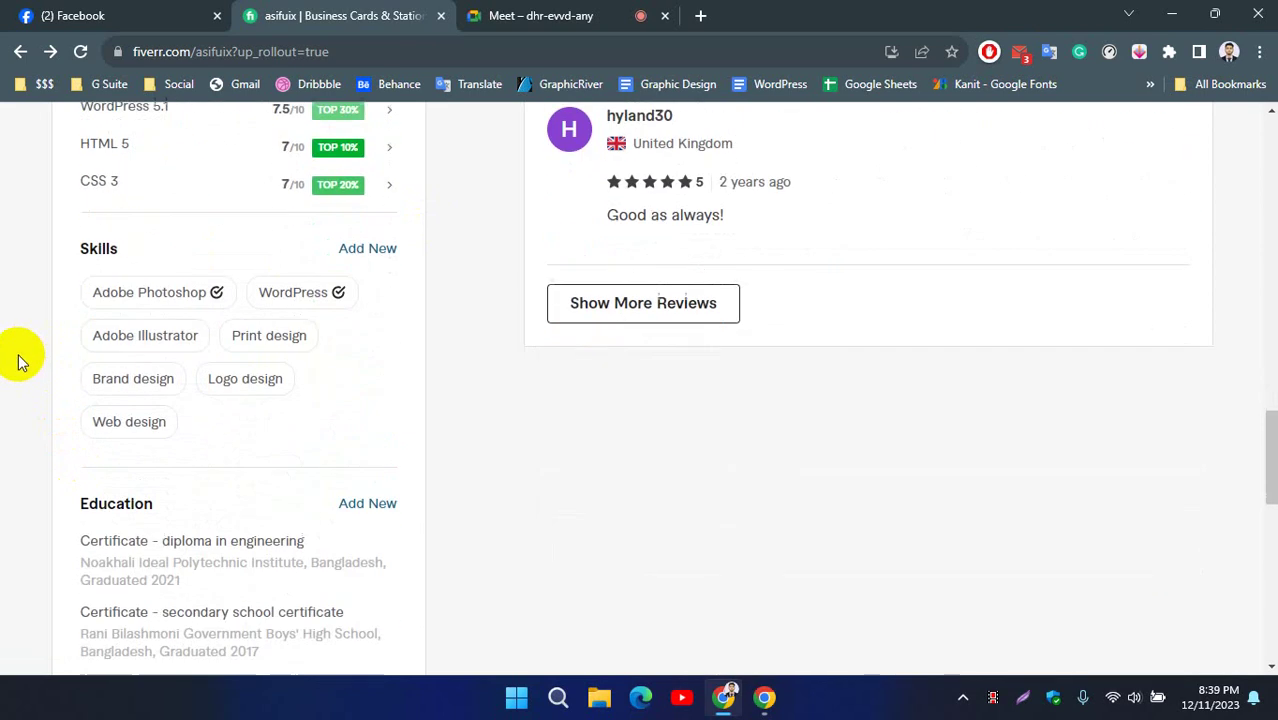
mouse_move(175, 290)
scroll(205, 360, up, 1)
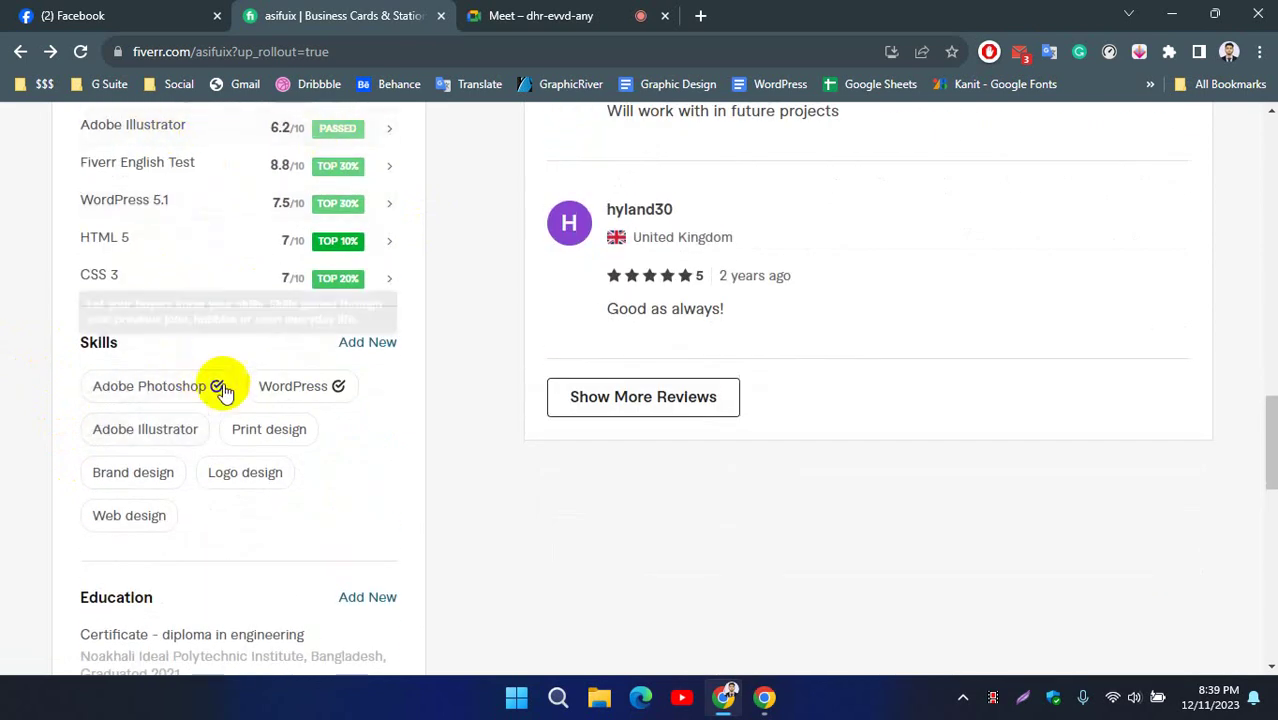
mouse_move(166, 402)
scroll(71, 277, up, 2)
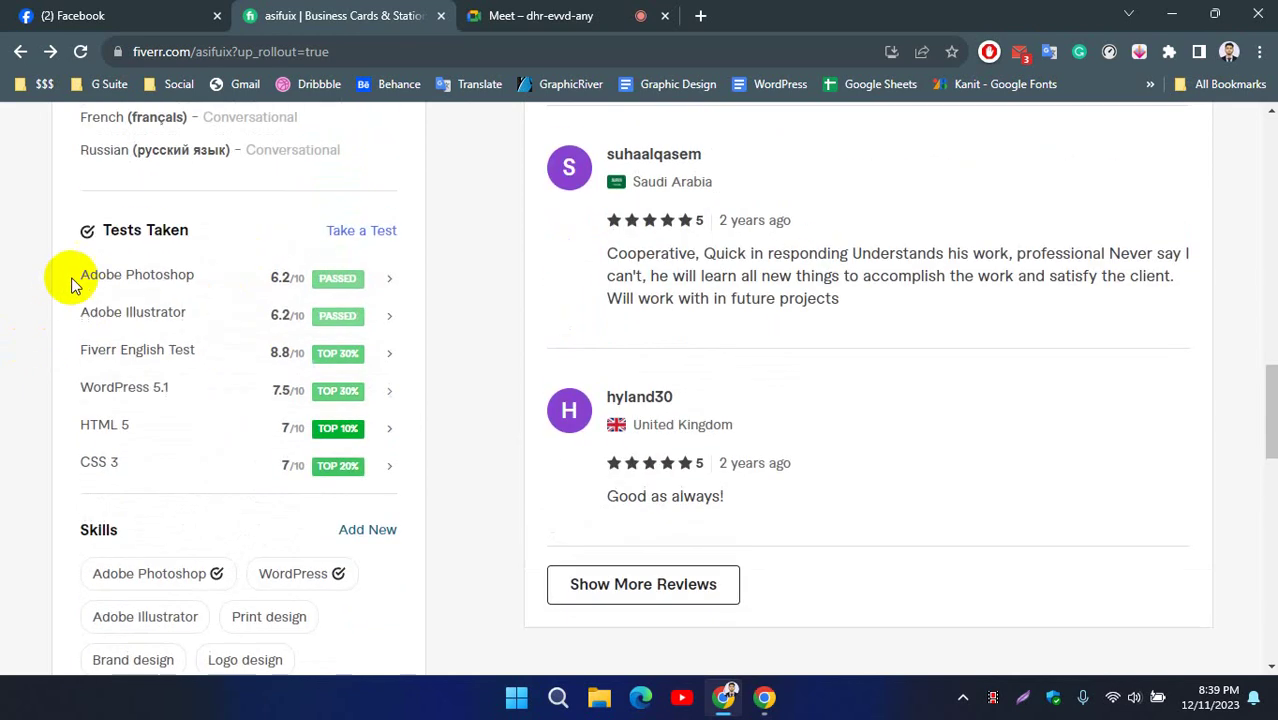
scroll(42, 295, down, 1)
scroll(42, 295, down, 3)
scroll(43, 300, up, 2)
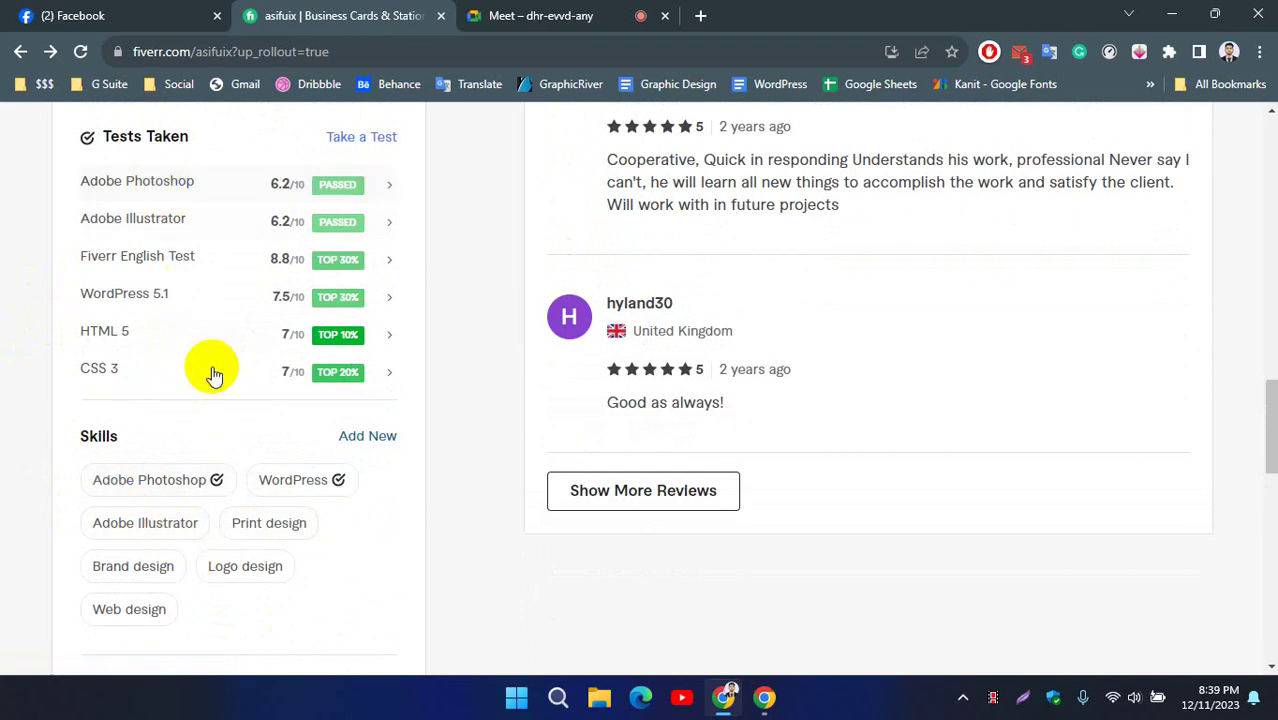
mouse_move(219, 487)
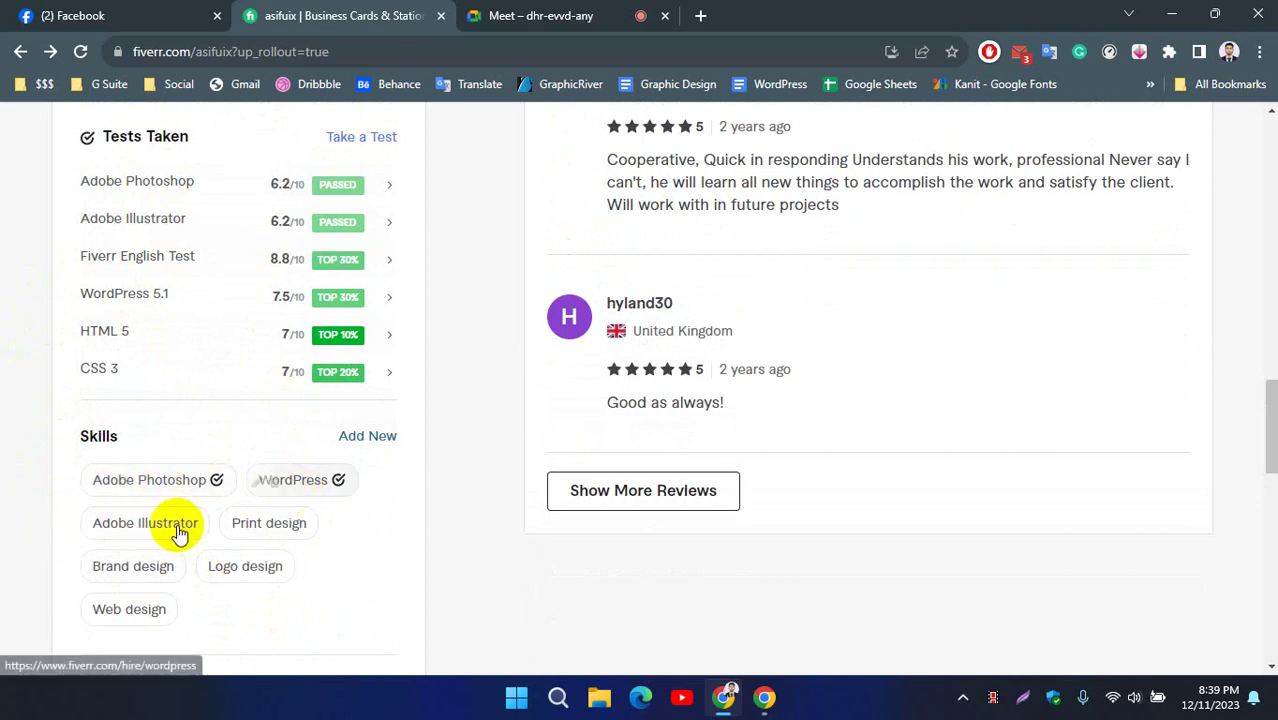
scroll(5, 455, down, 2)
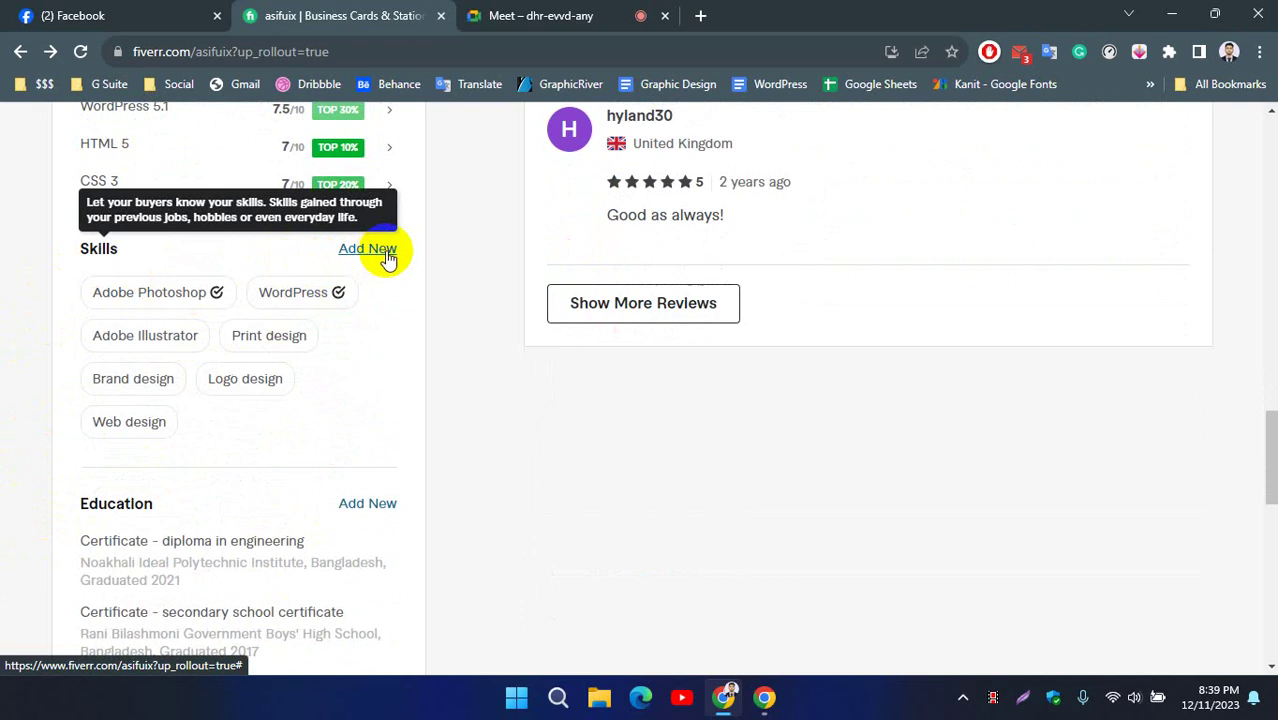
Examine the profile's Education and Certification sections.
scroll(251, 392, down, 2)
scroll(142, 399, down, 2)
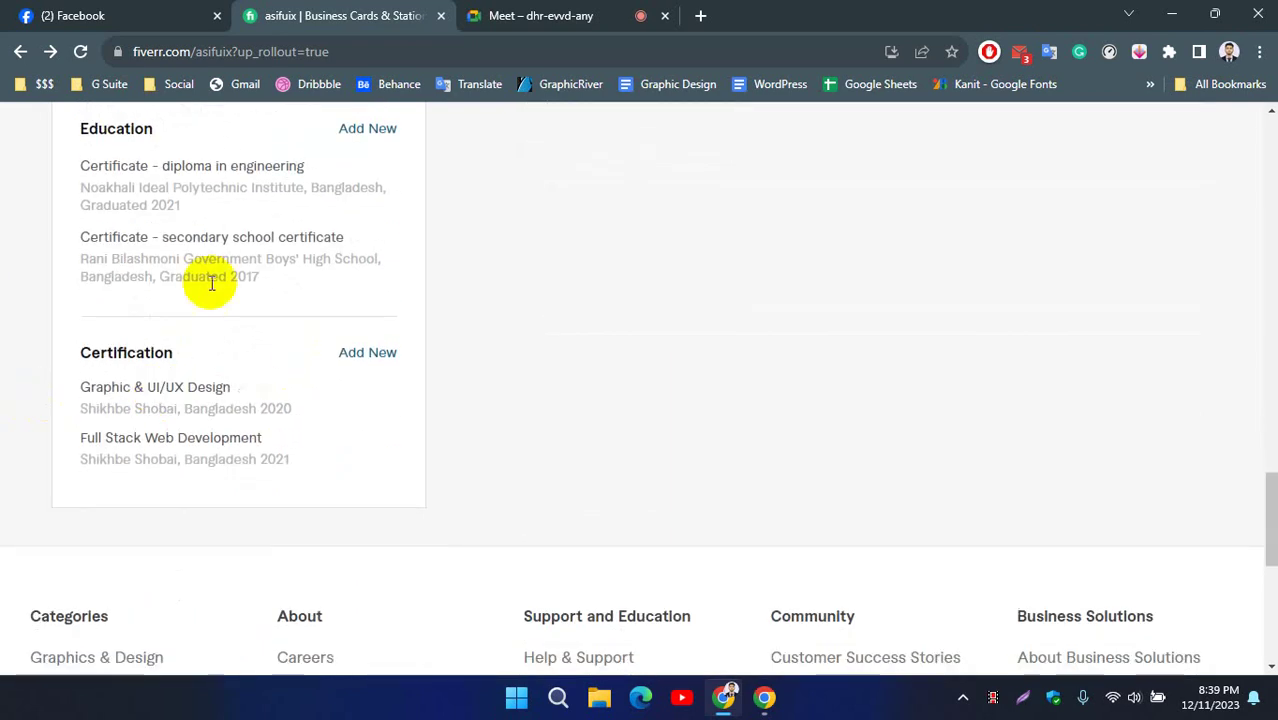
scroll(215, 320, down, 1)
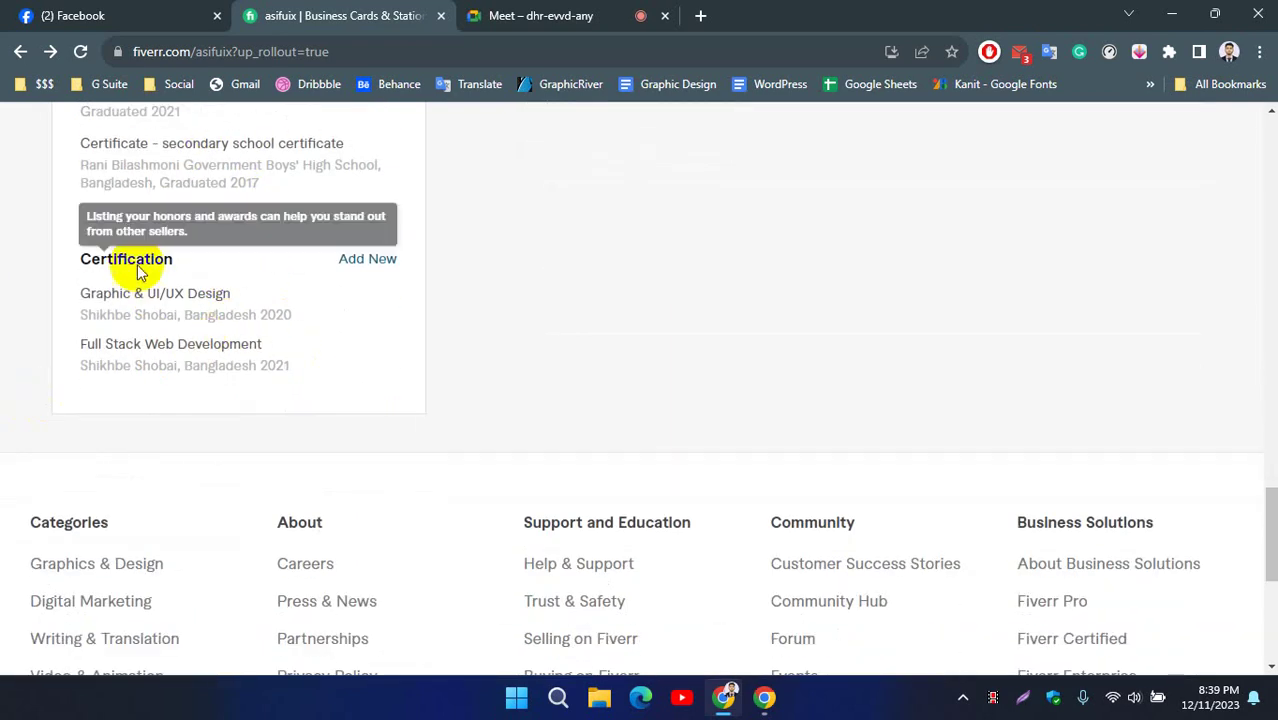
Return to the start of the profile and examine the Active Gigs cards and the option for creating a new gig.
scroll(418, 437, up, 15)
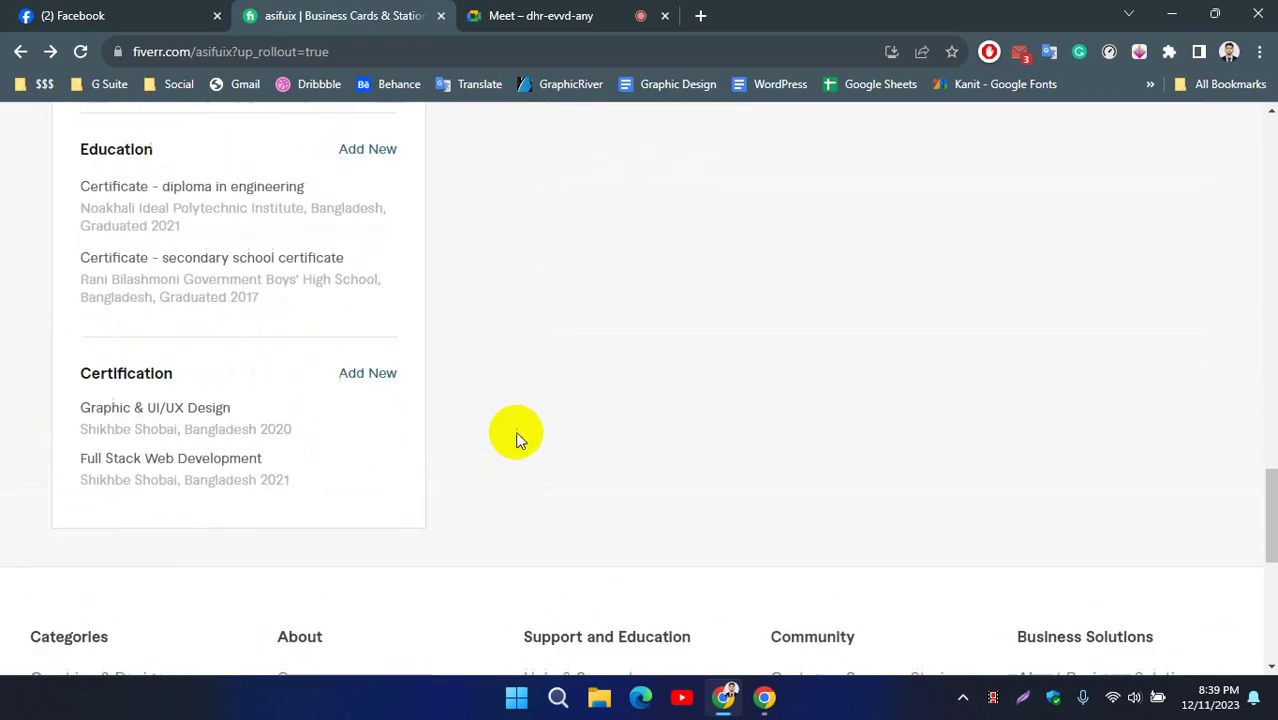
scroll(485, 468, up, 1)
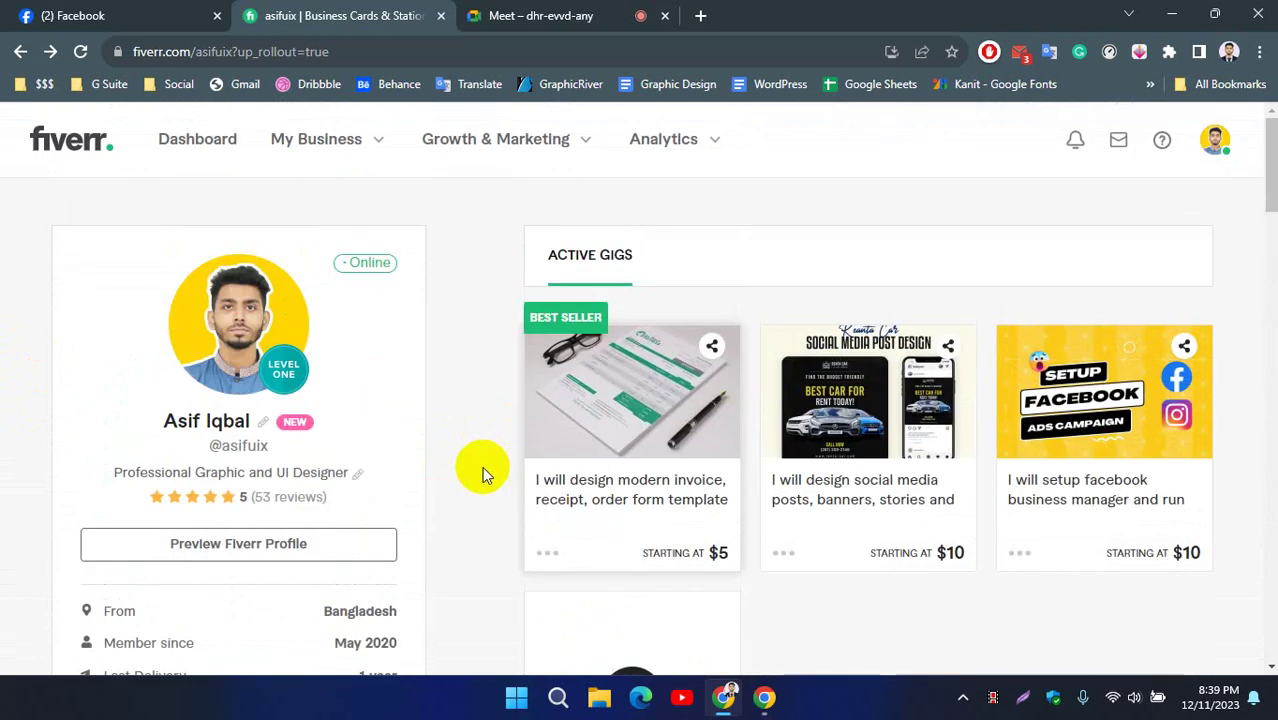
scroll(548, 415, down, 2)
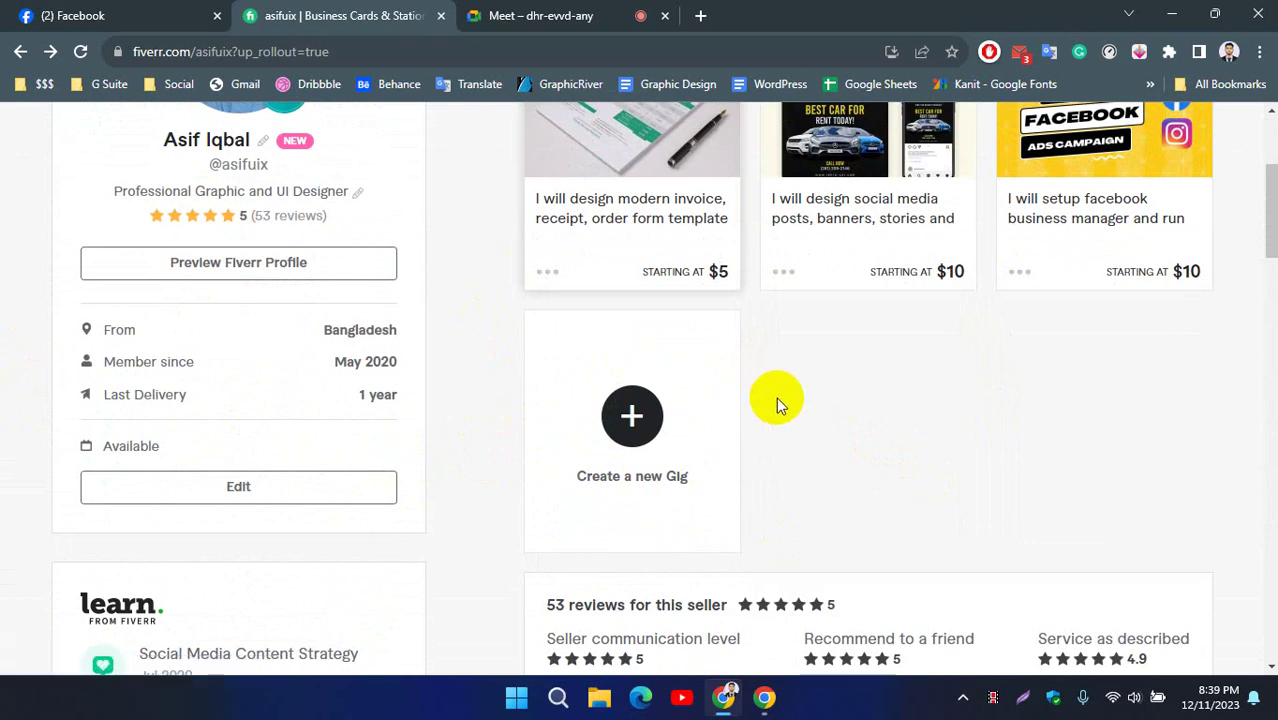
scroll(781, 405, up, 3)
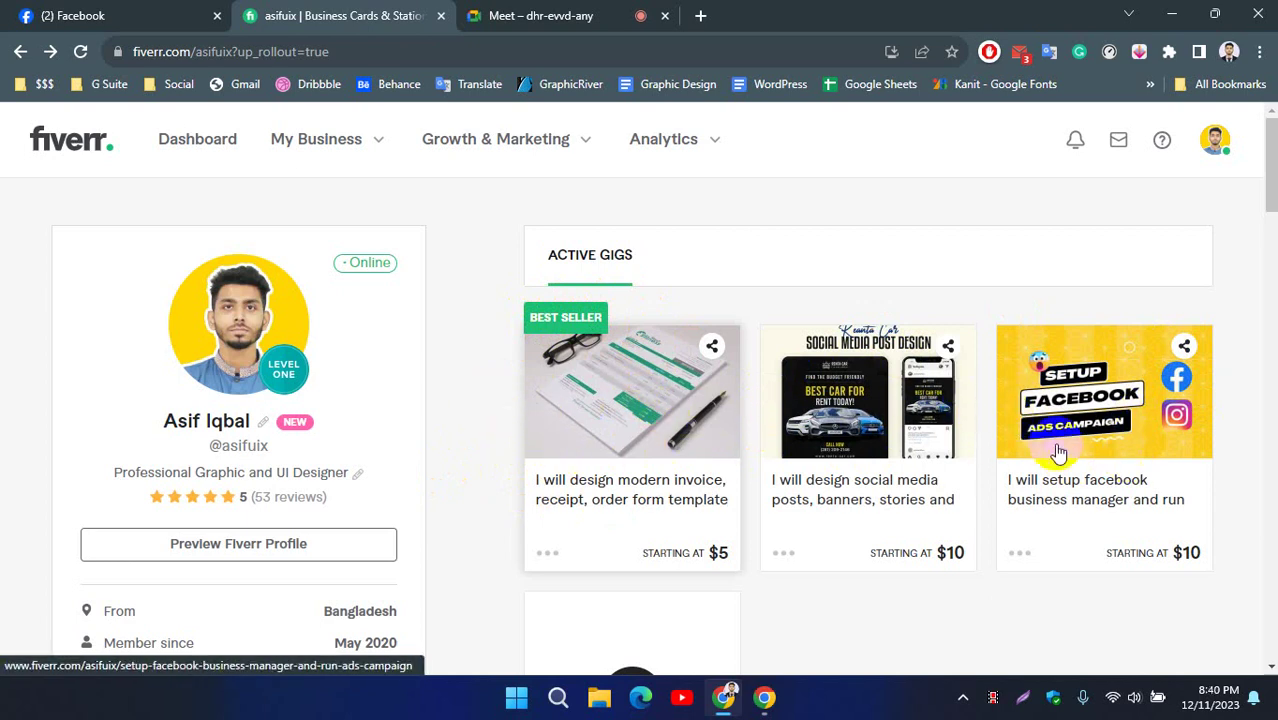
scroll(497, 400, down, 1)
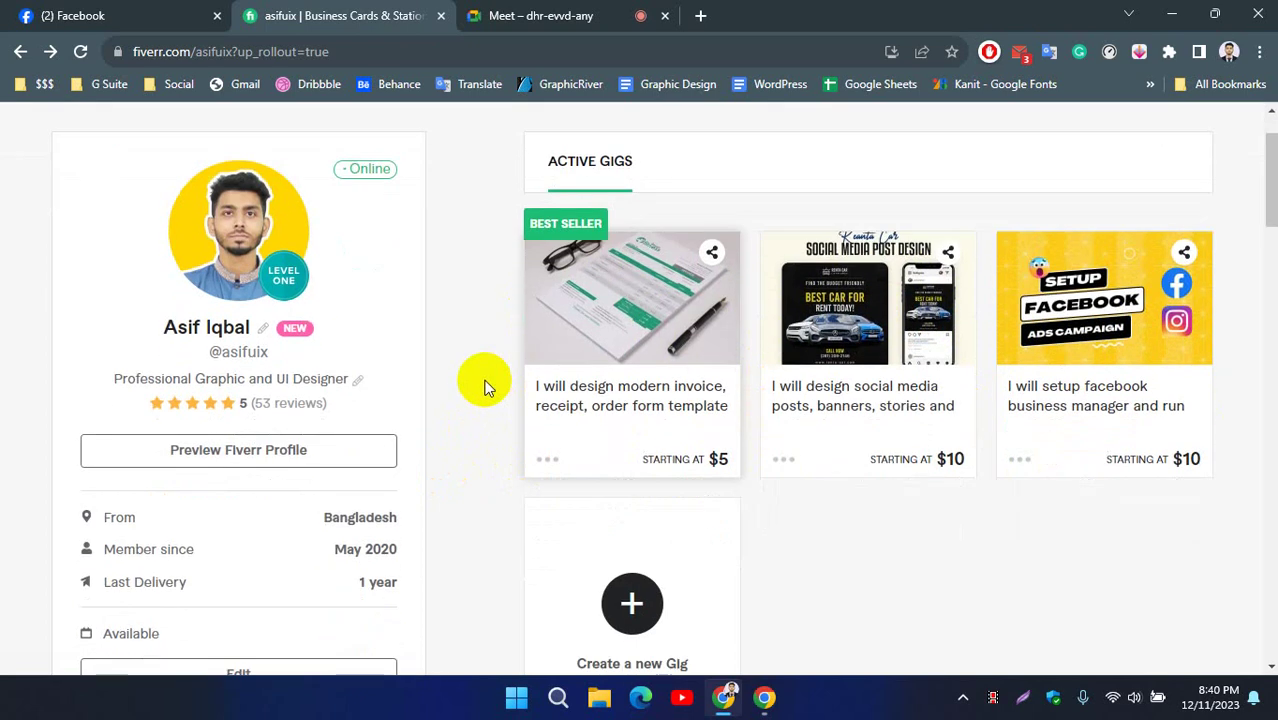
scroll(483, 381, down, 1)
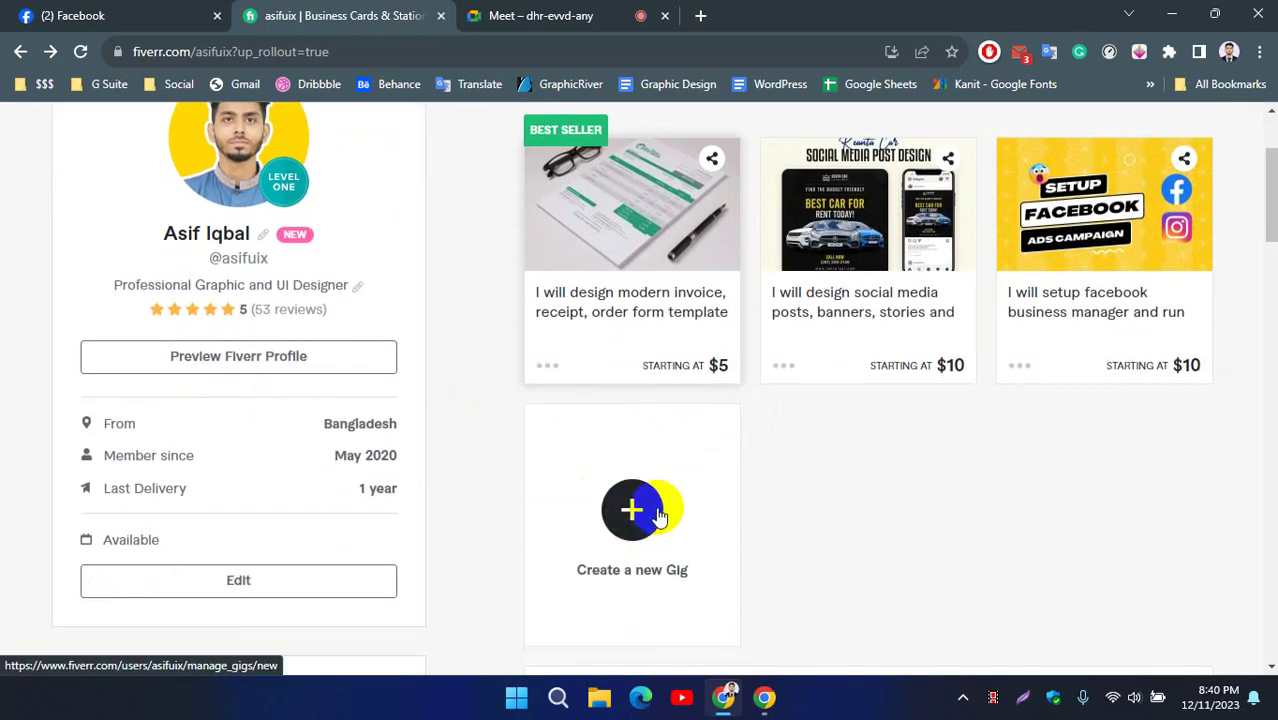
scroll(847, 457, down, 3)
scroll(621, 277, up, 3)
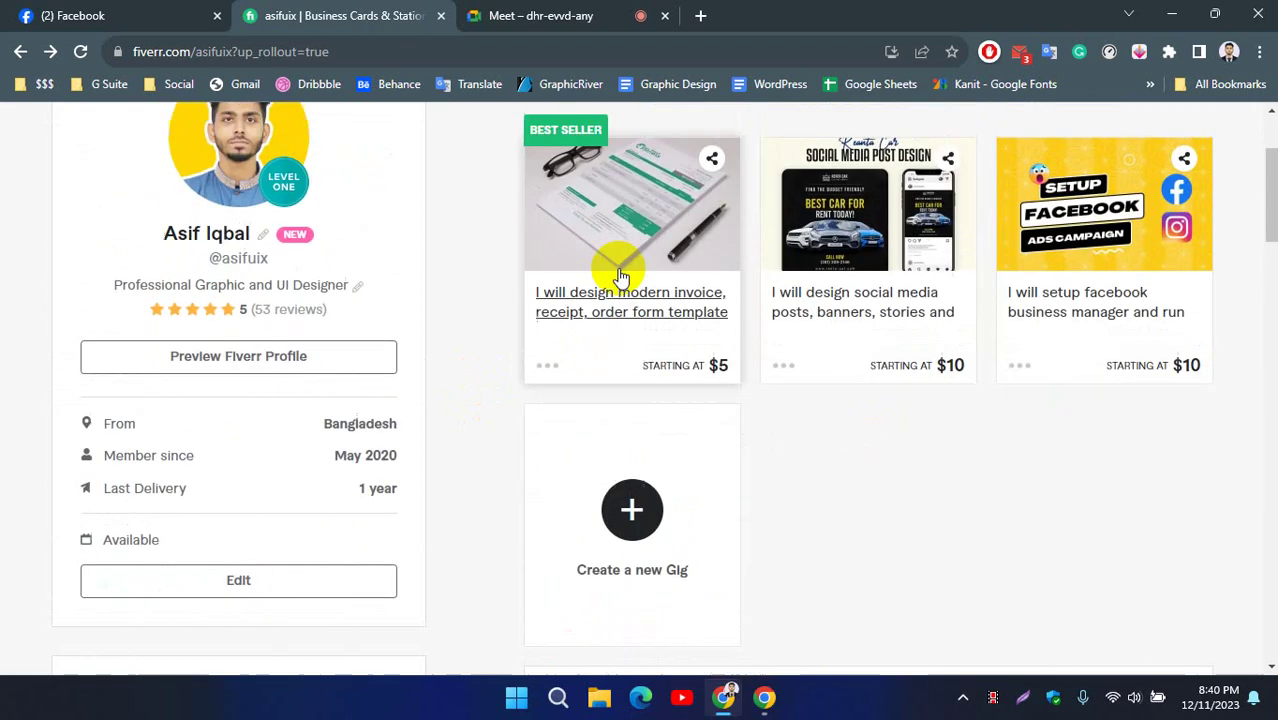
Read the seller's overall review ratings and the buyer reviews listed under them.
scroll(842, 466, down, 5)
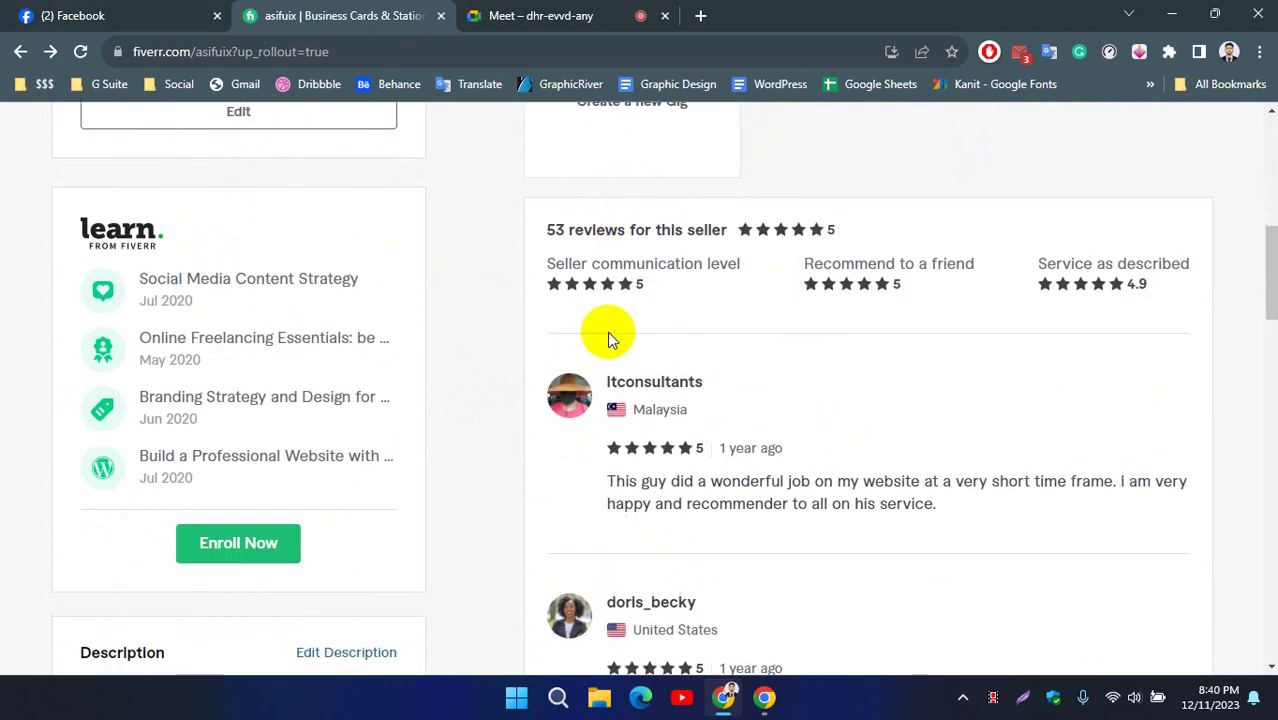
scroll(609, 333, down, 1)
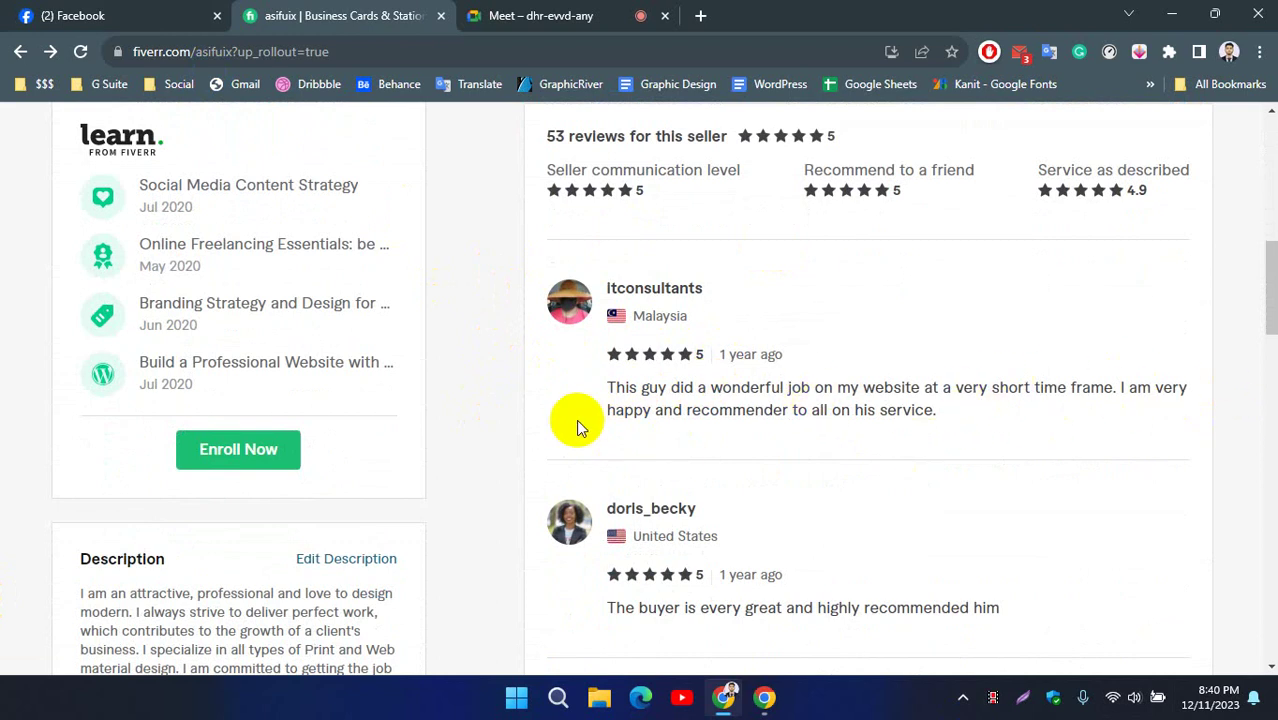
scroll(495, 384, down, 2)
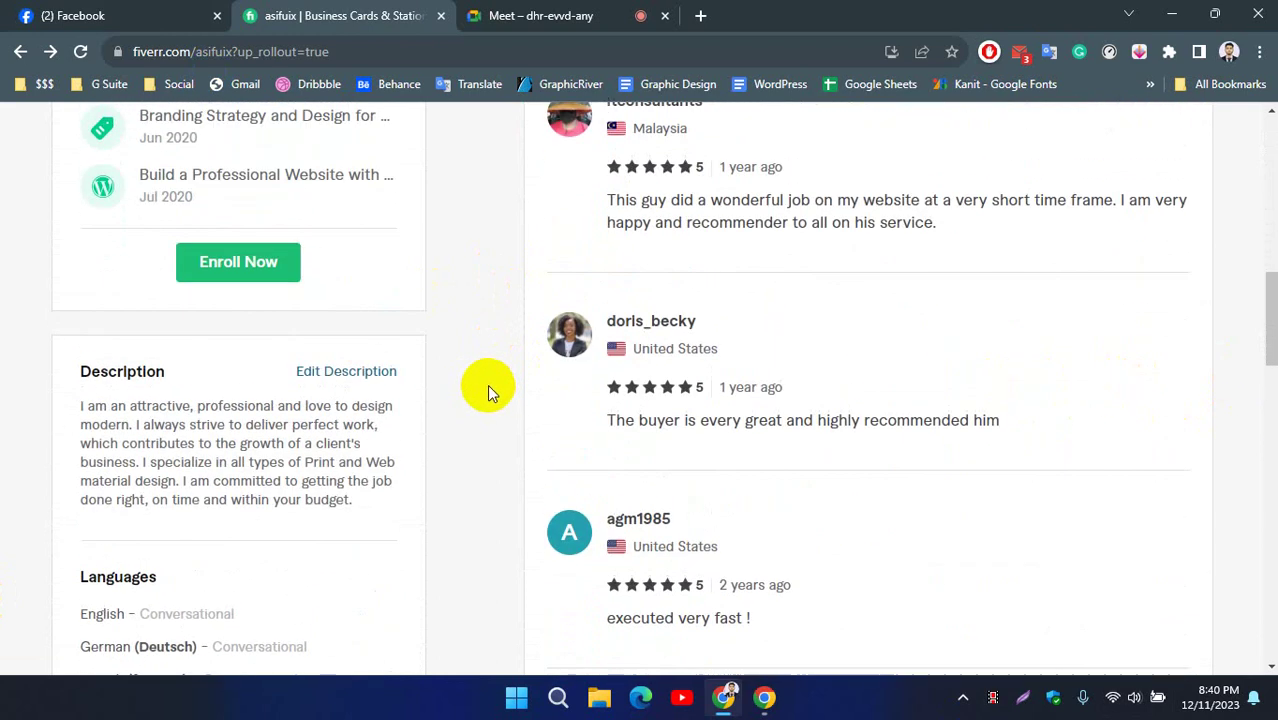
scroll(489, 391, down, 2)
scroll(489, 391, up, 1)
scroll(489, 391, down, 3)
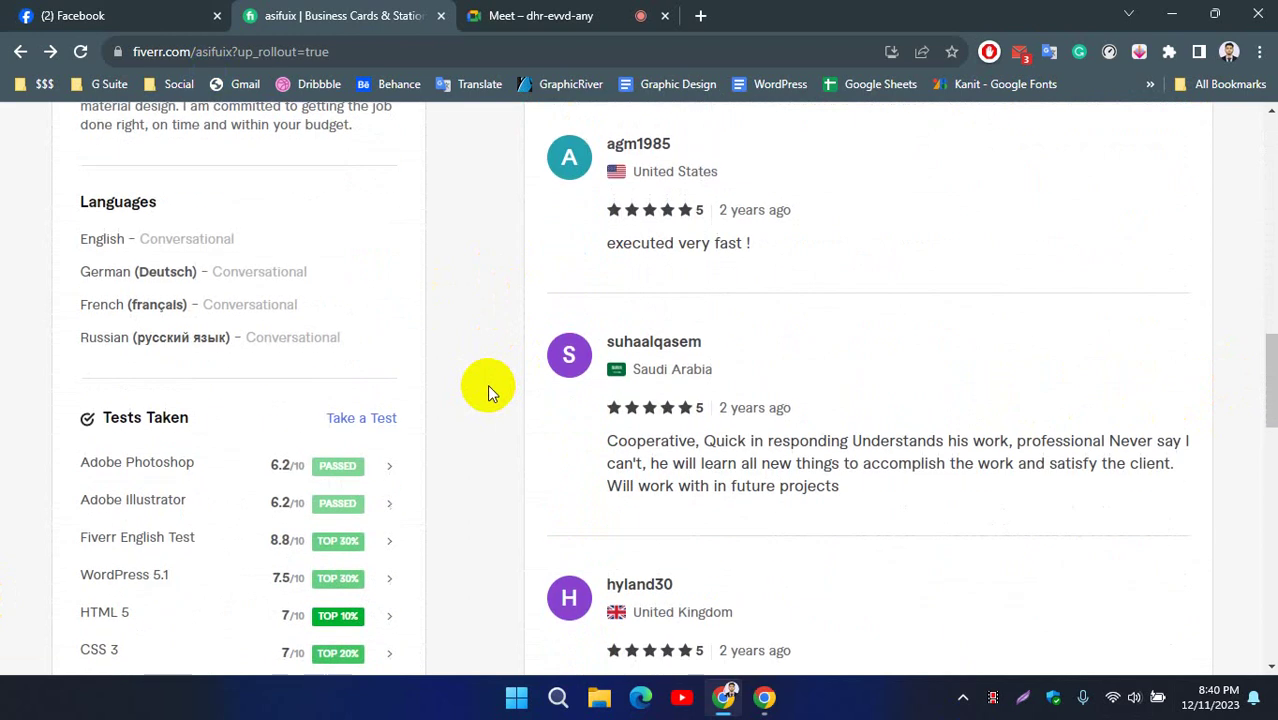
scroll(489, 391, down, 1)
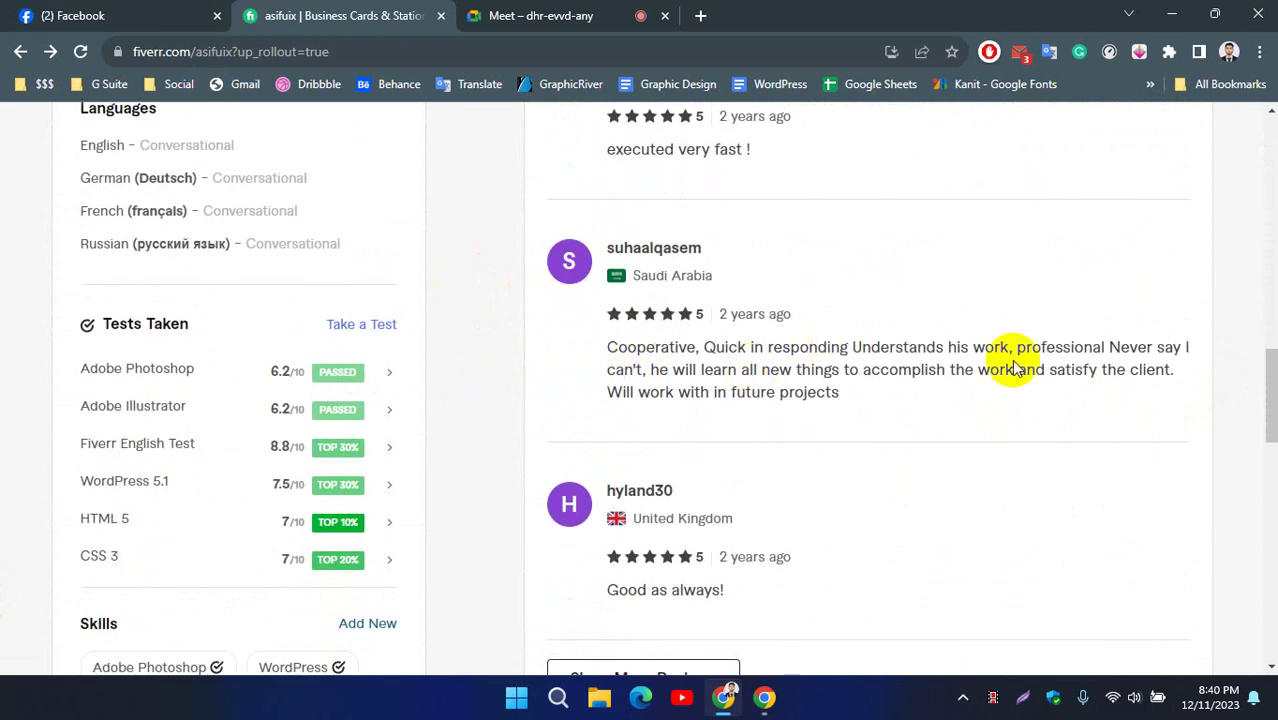
scroll(477, 457, down, 3)
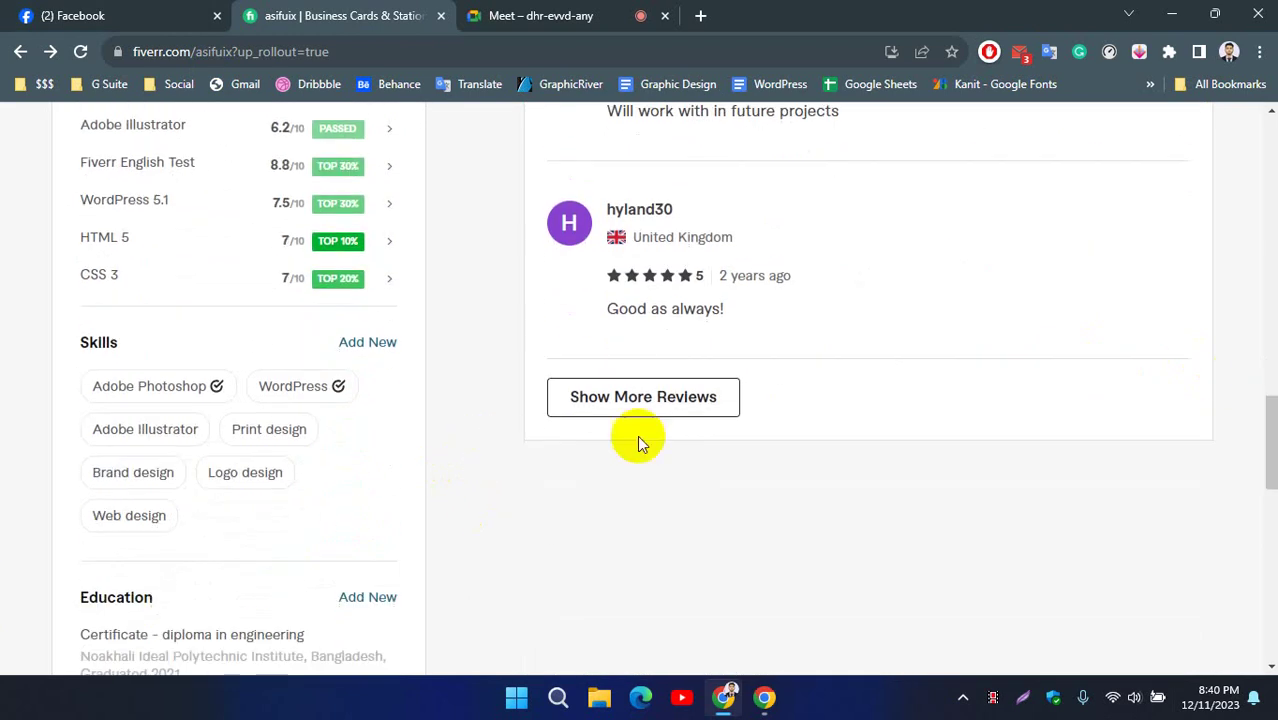
Load two further batches of seller reviews, browse through them, and return to the start of the profile.
click(713, 400)
scroll(598, 440, down, 2)
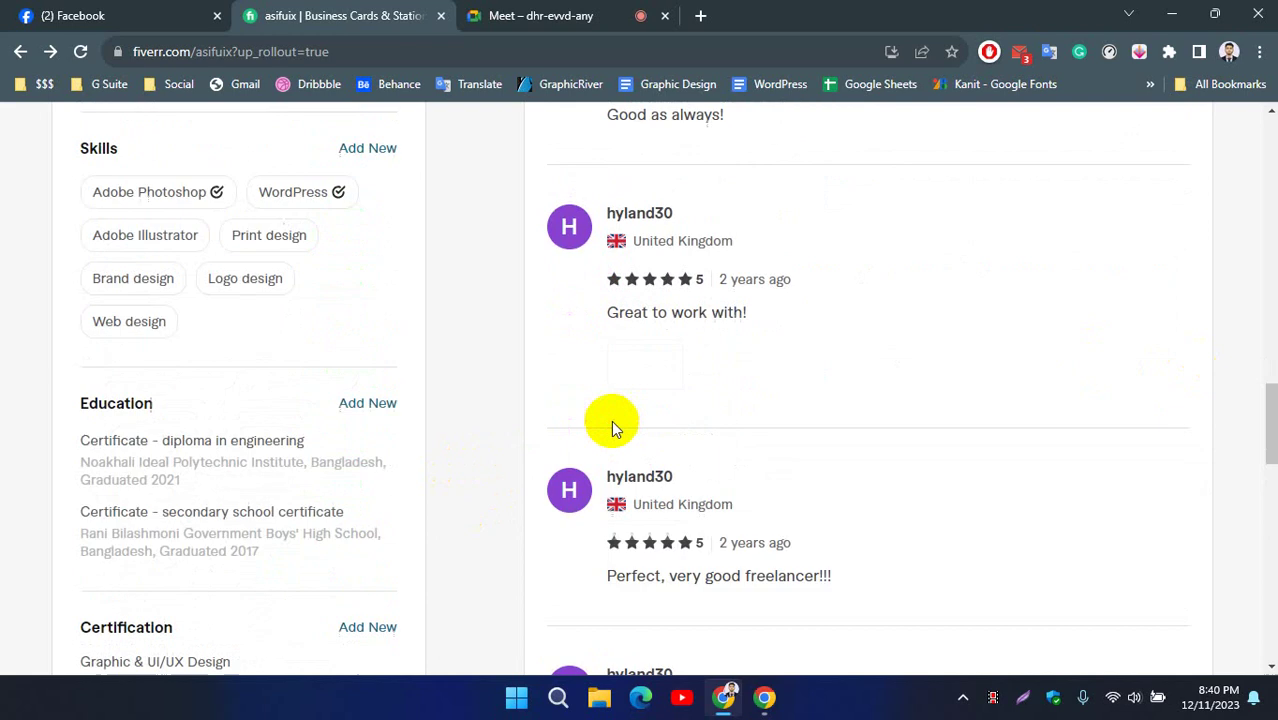
scroll(611, 428, down, 10)
scroll(599, 428, up, 4)
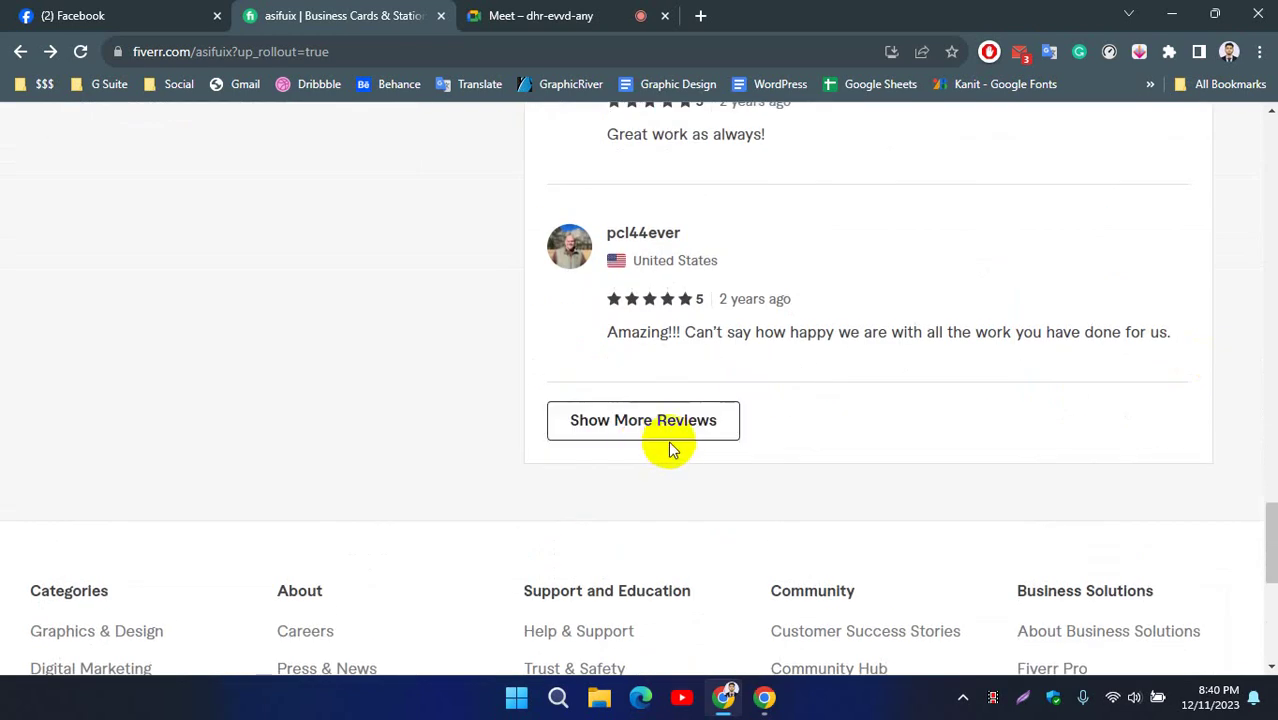
click(627, 438)
scroll(578, 399, down, 2)
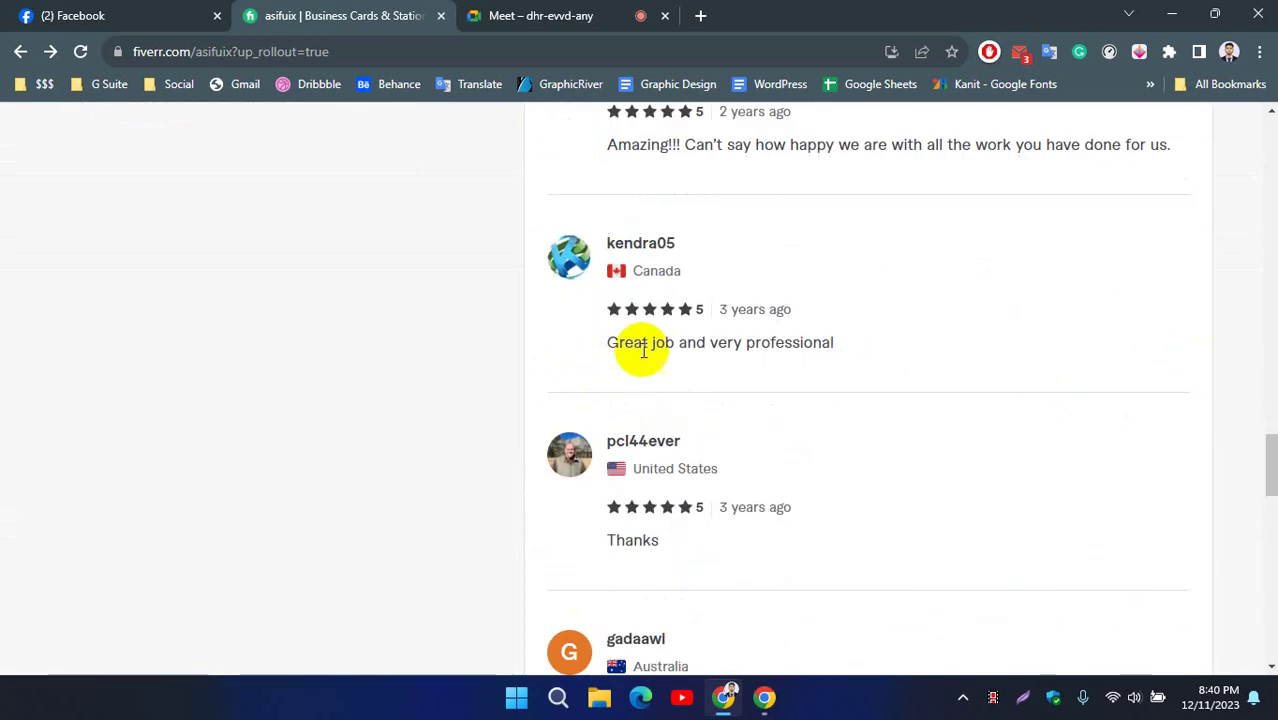
scroll(653, 362, down, 8)
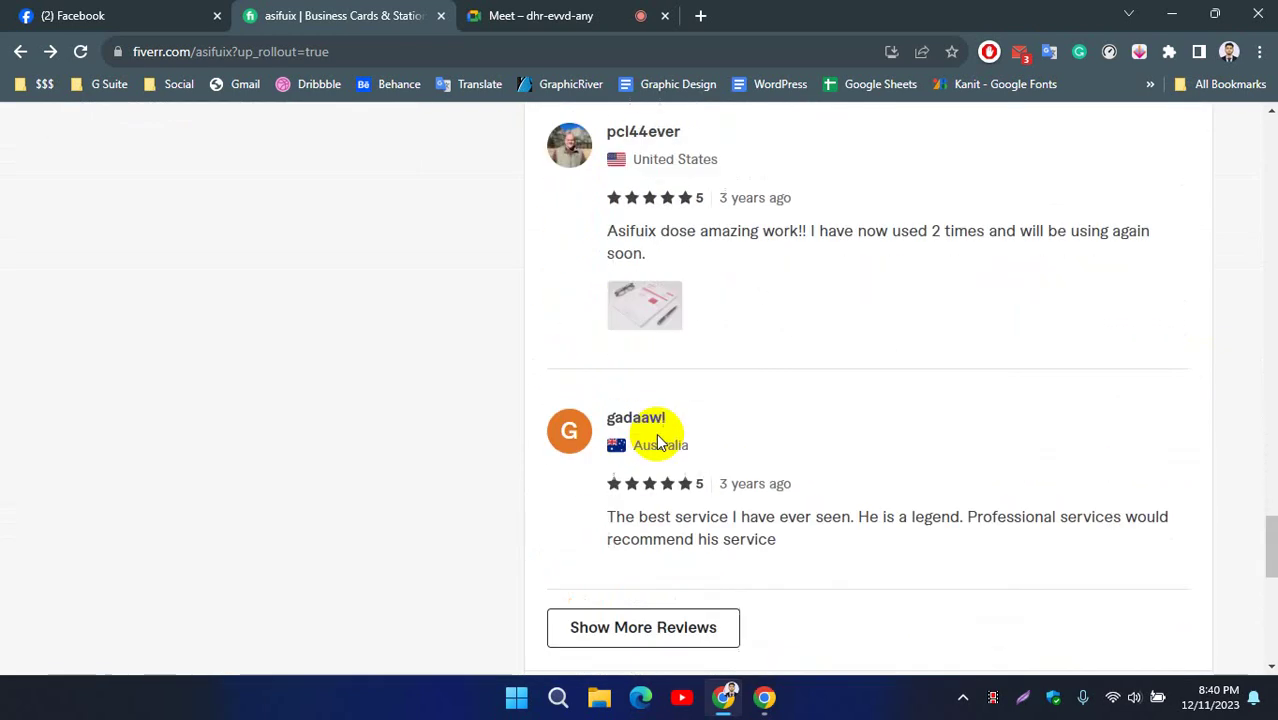
scroll(600, 440, down, 4)
scroll(494, 443, up, 15)
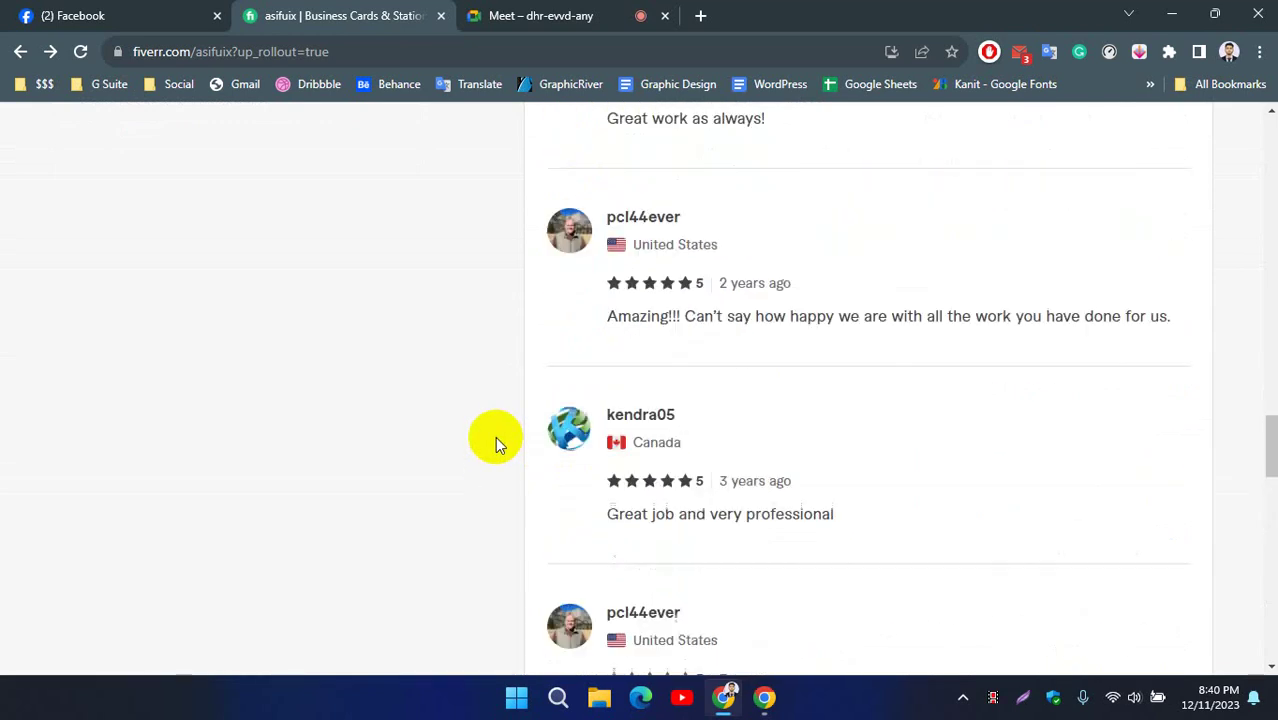
scroll(497, 443, up, 12)
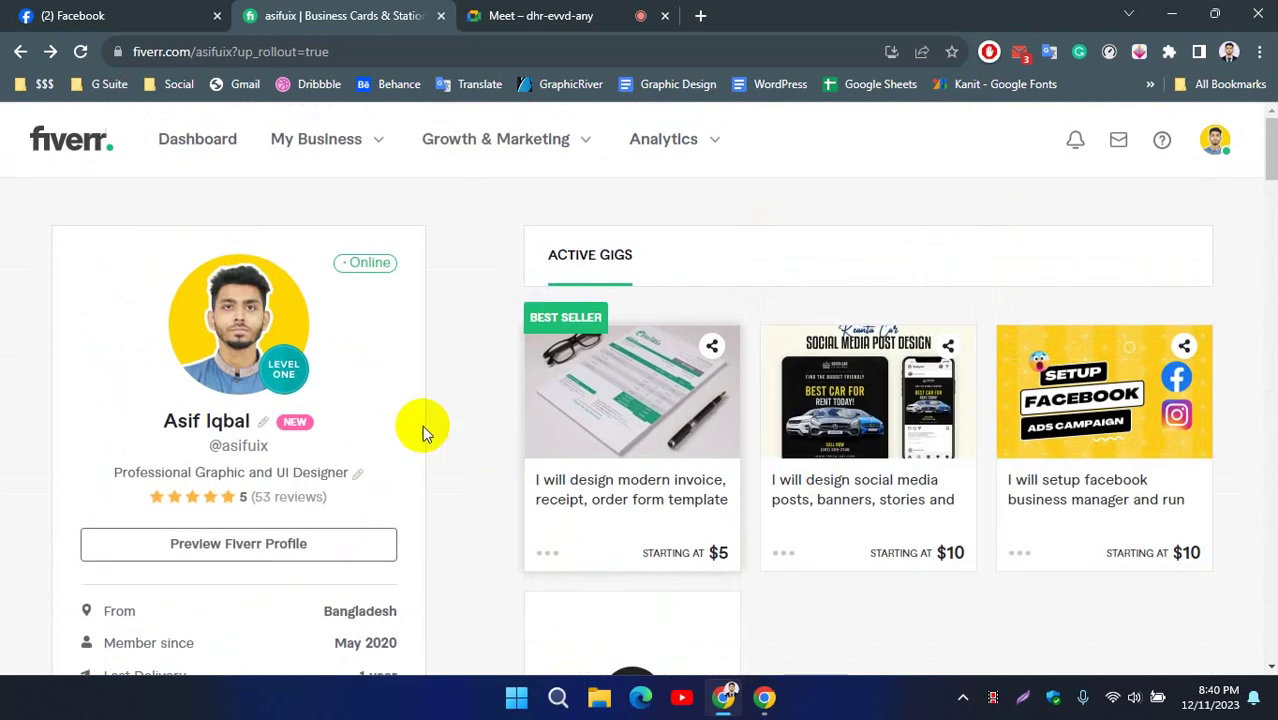
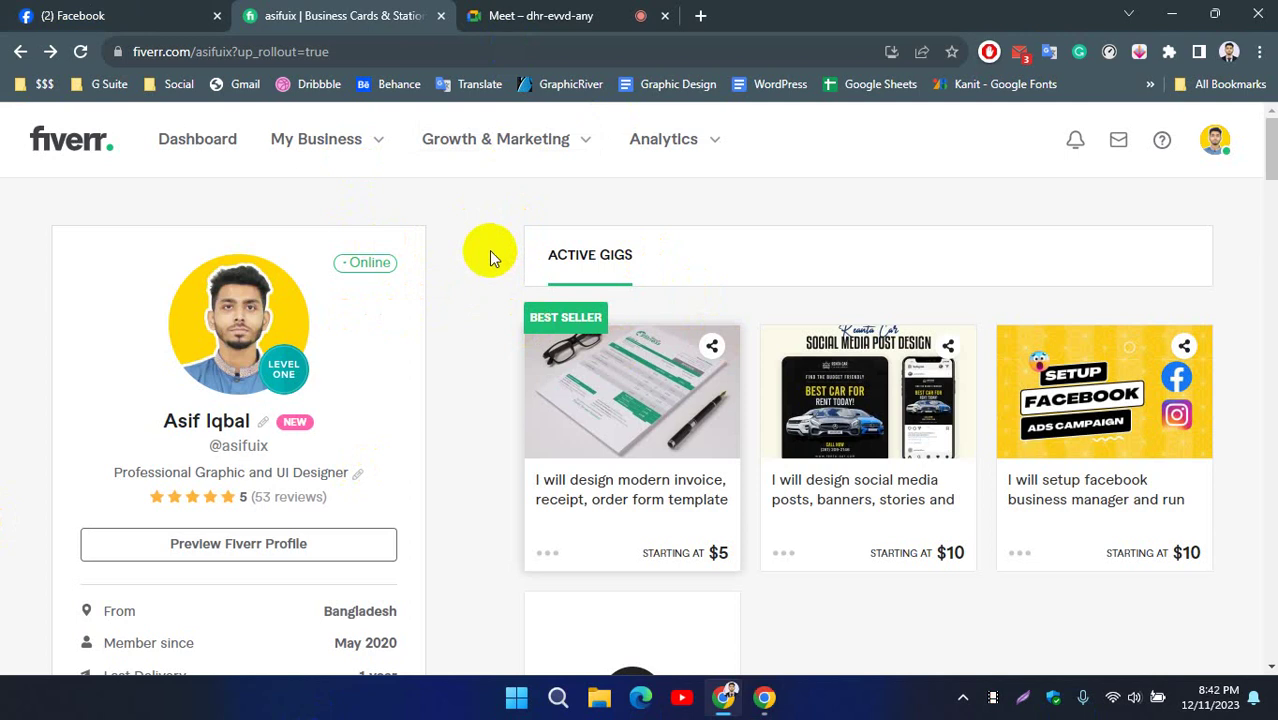
scroll(489, 251, down, 1)
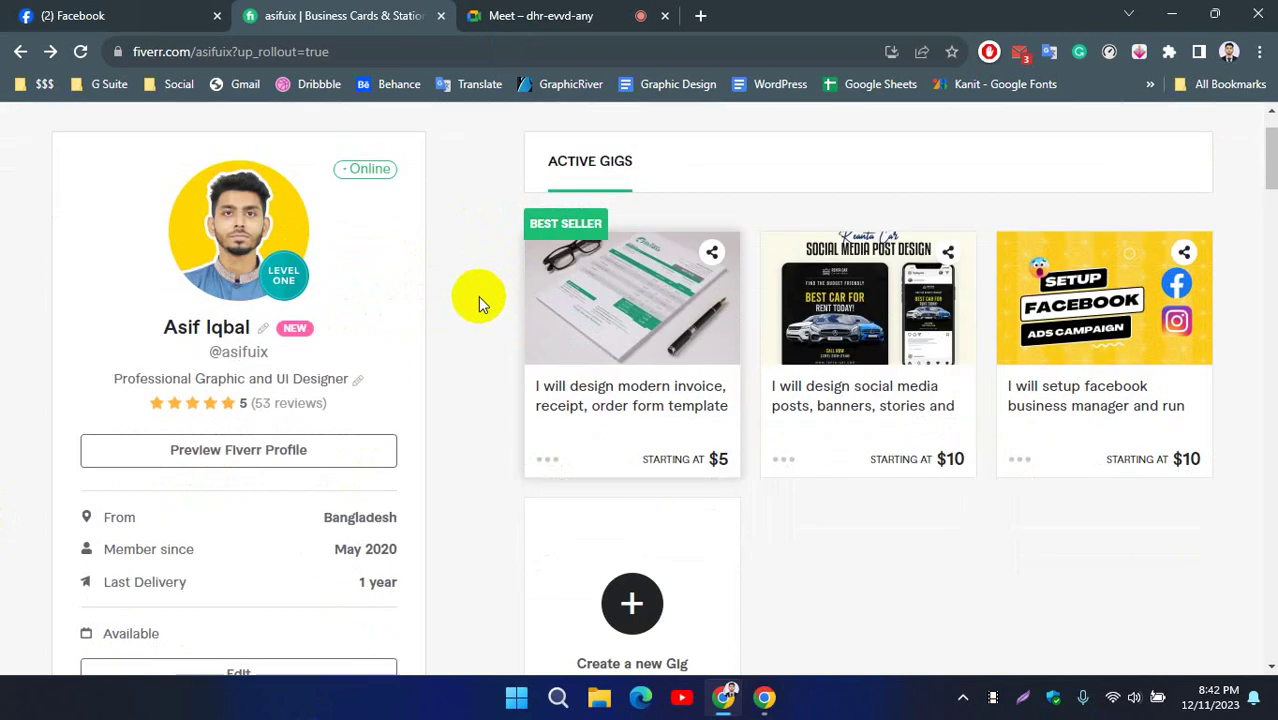
scroll(479, 300, up, 1)
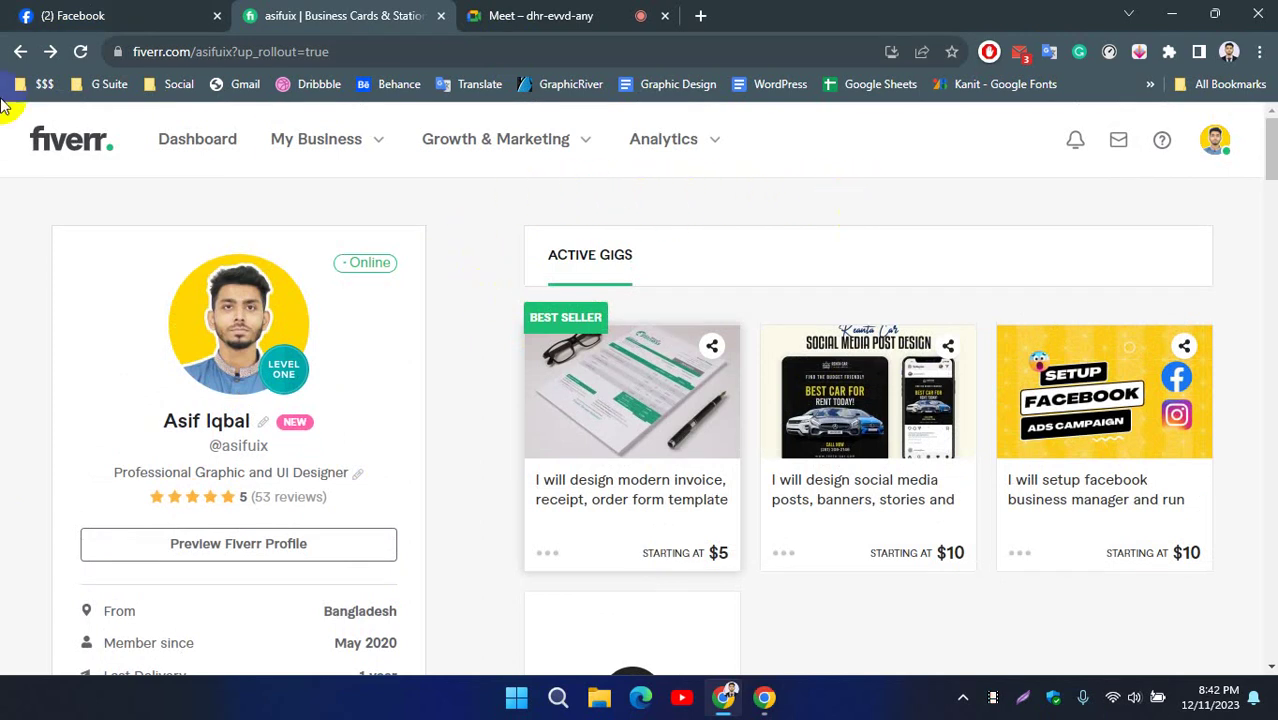
scroll(493, 291, down, 1)
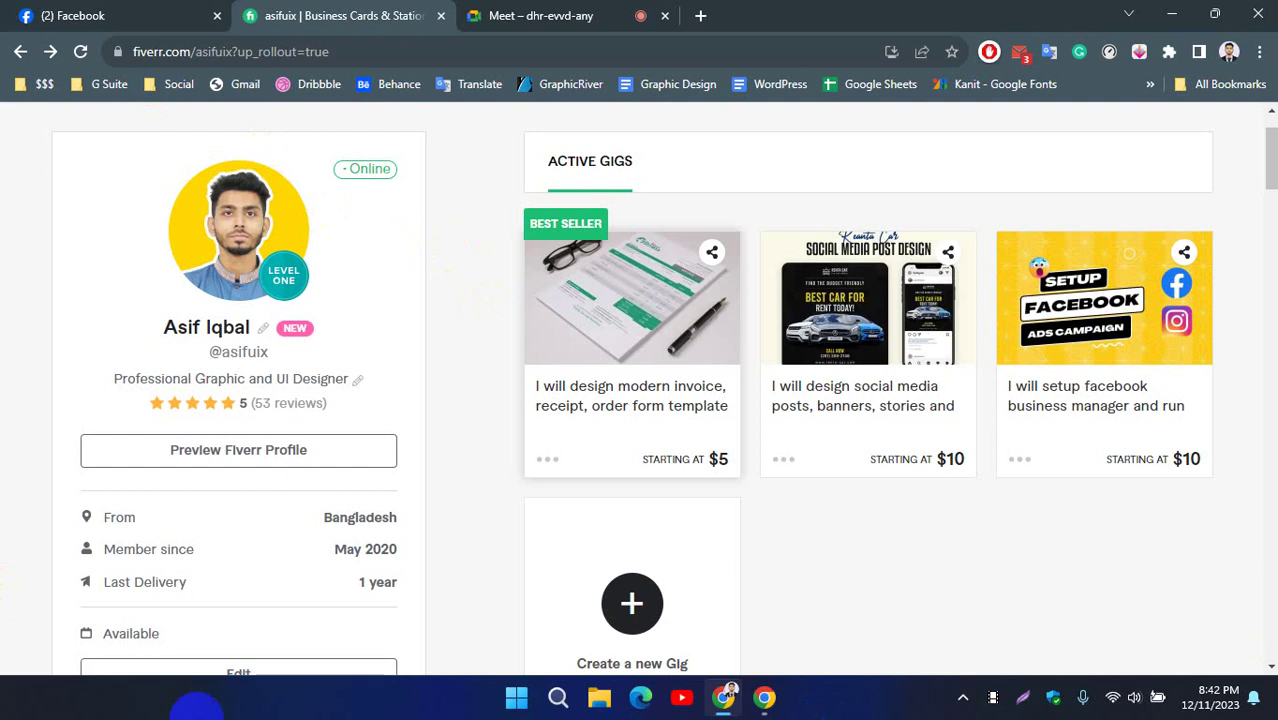
Open the form for creating a new gig, examine its Overview stage, and return to the seller profile.
scroll(466, 215, up, 1)
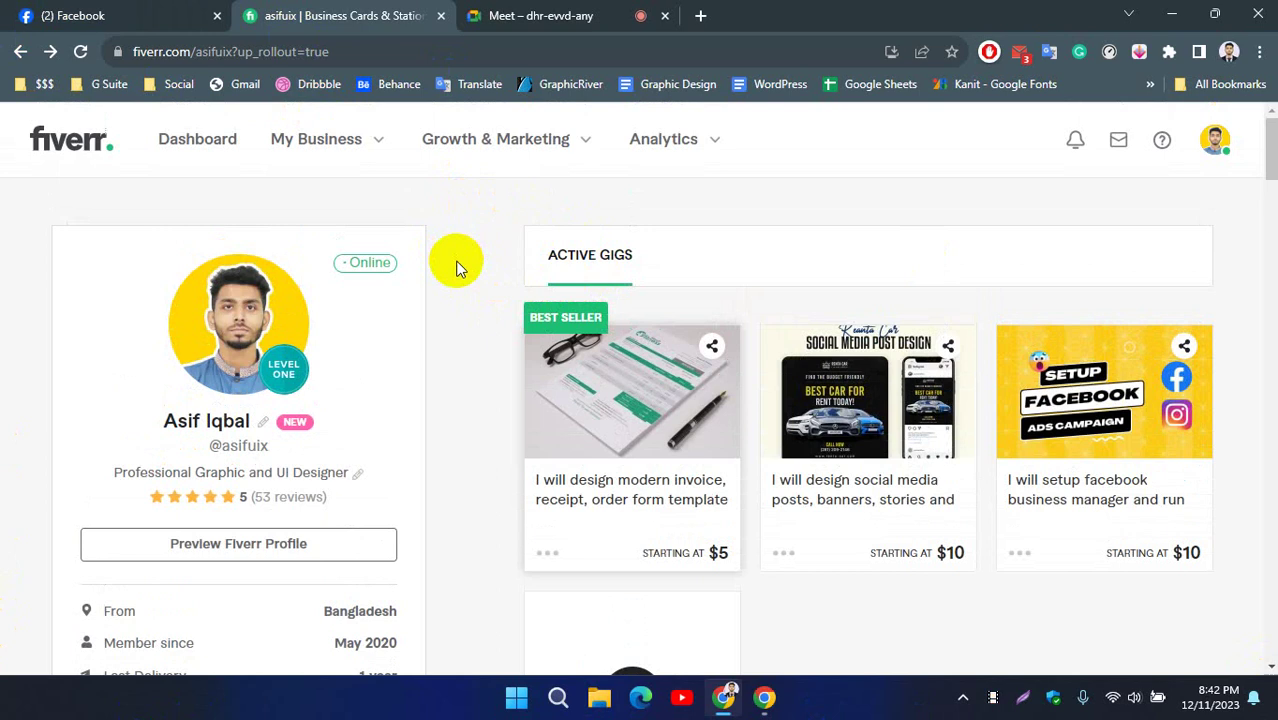
scroll(456, 265, down, 3)
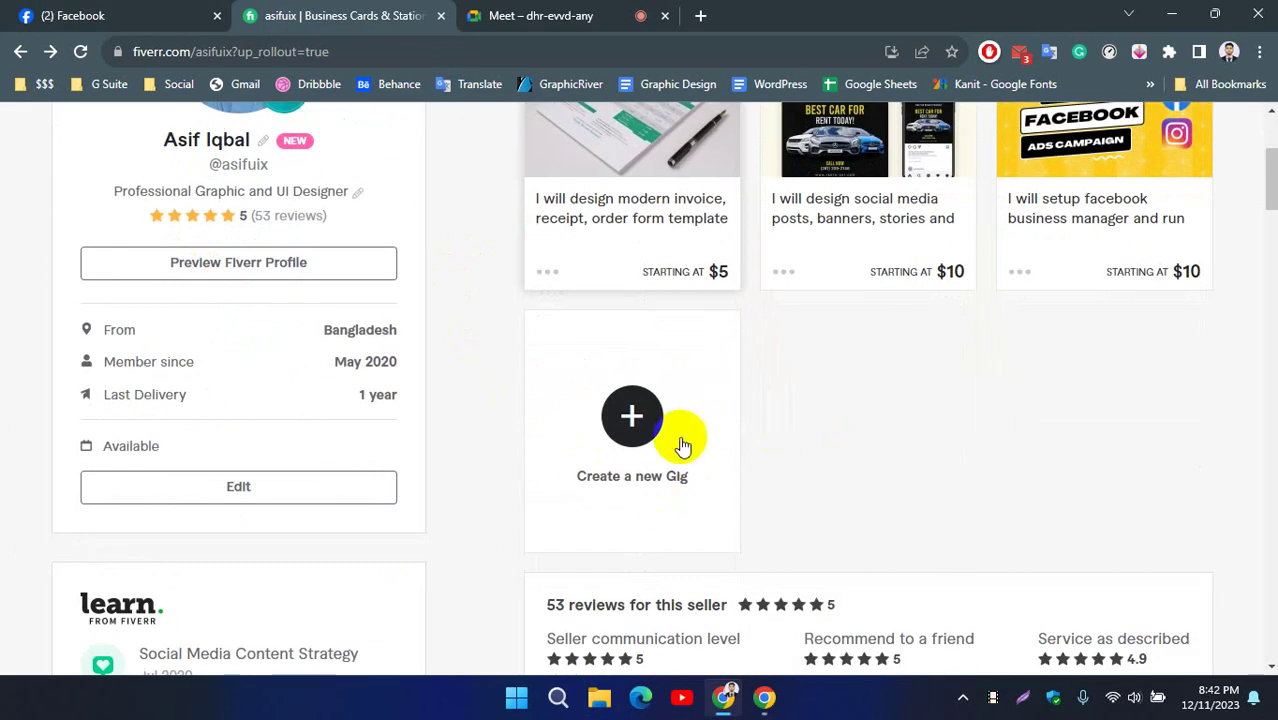
click(632, 416)
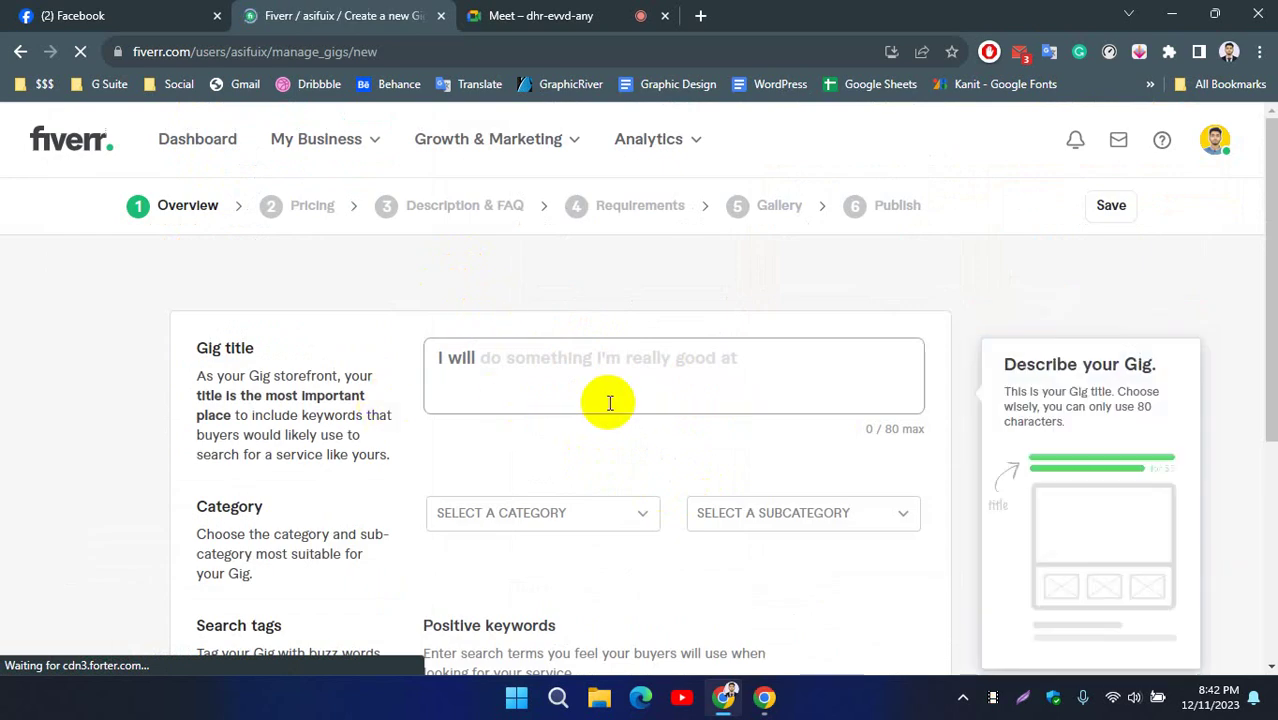
scroll(608, 402, down, 3)
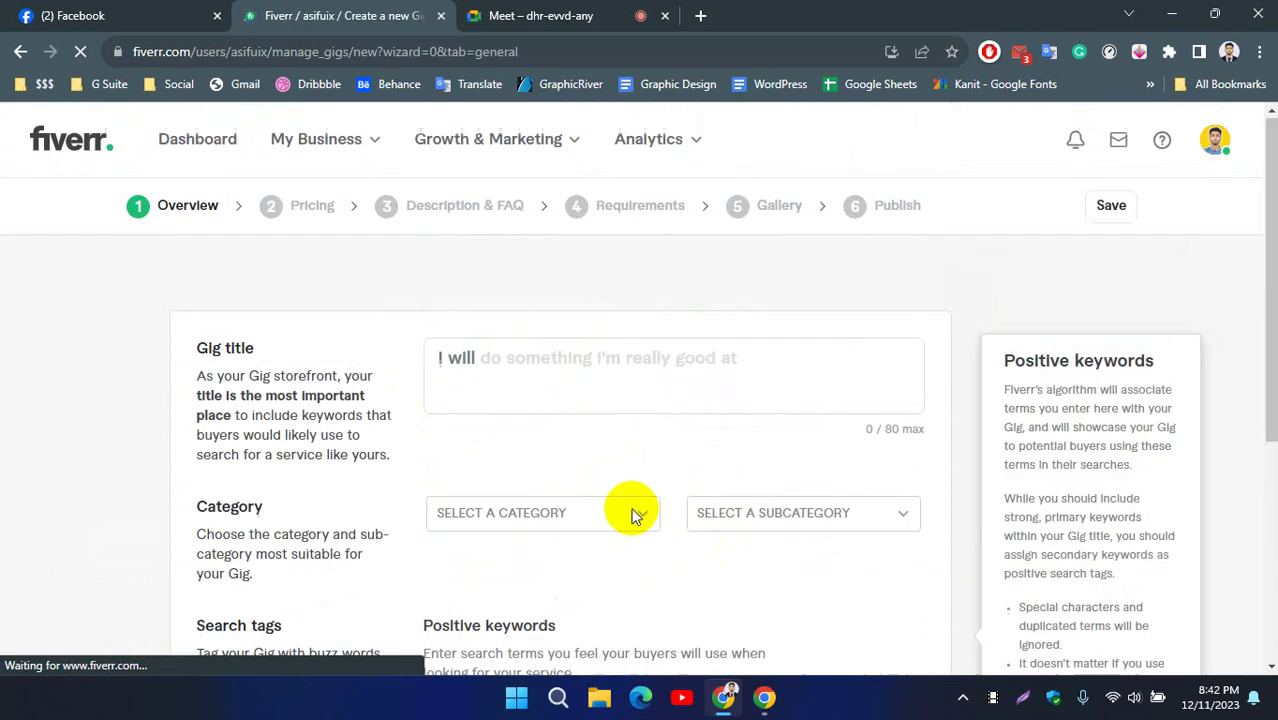
click(471, 383)
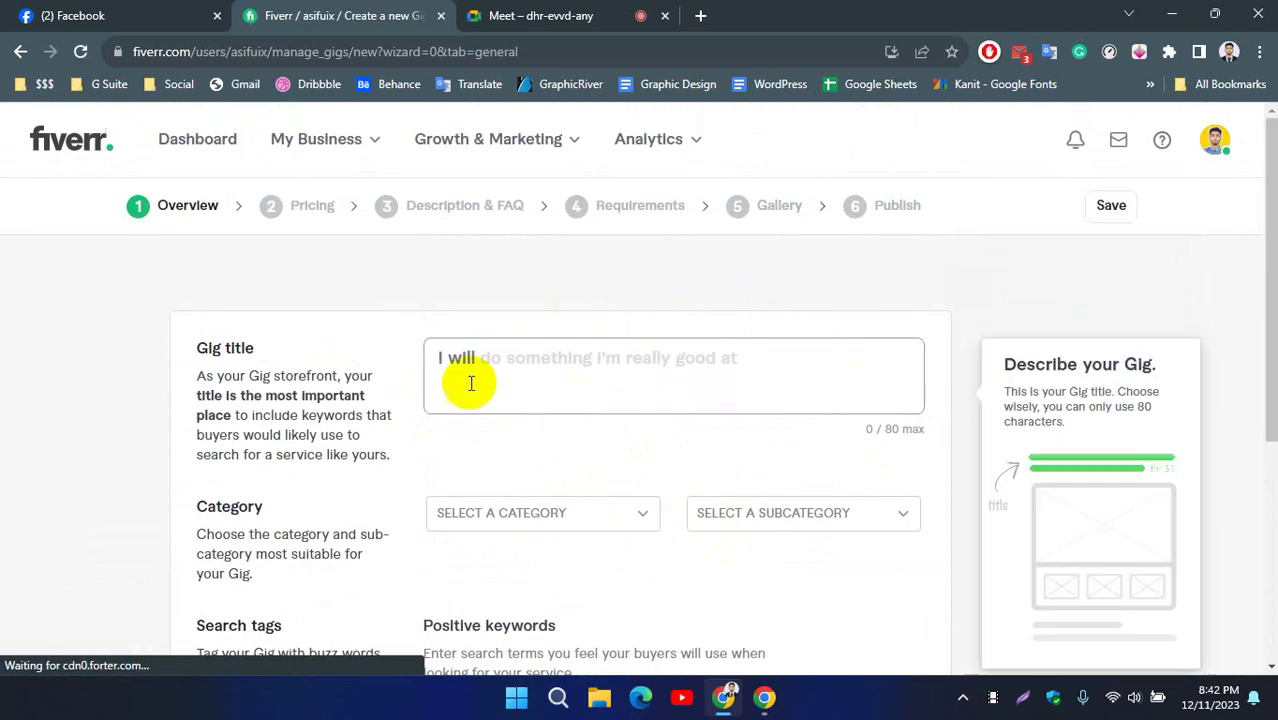
click(1232, 425)
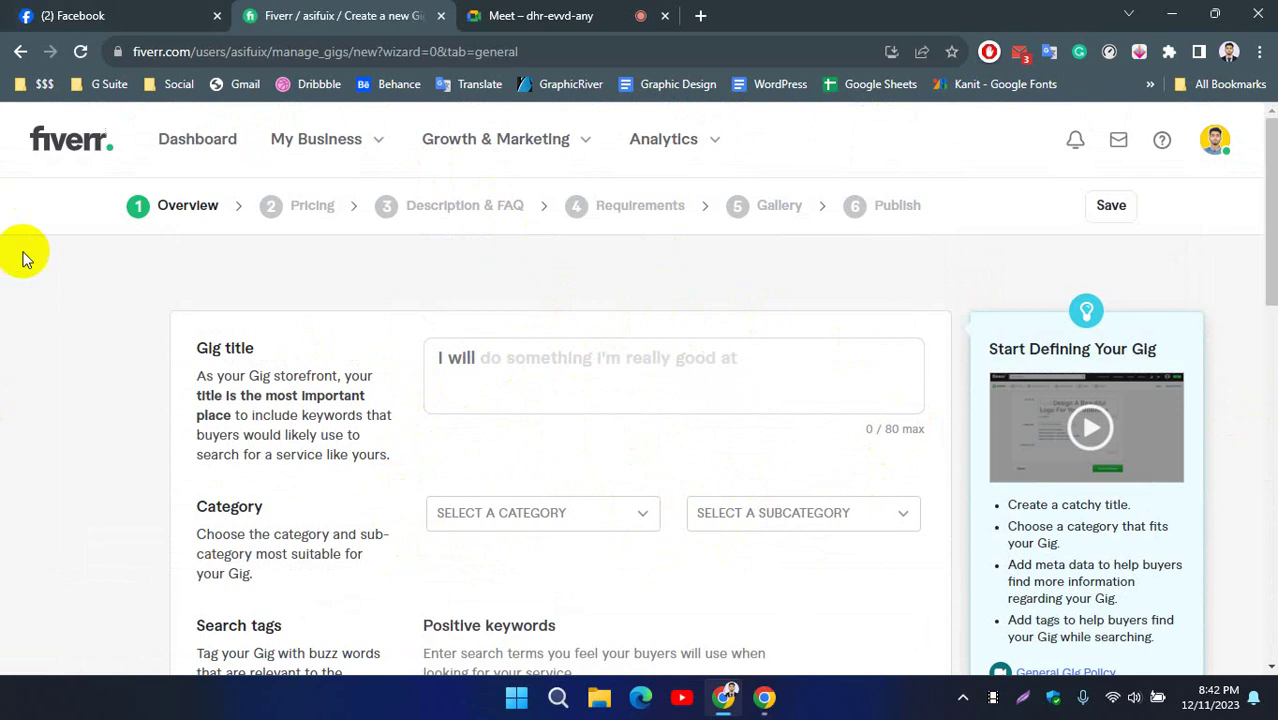
click(20, 51)
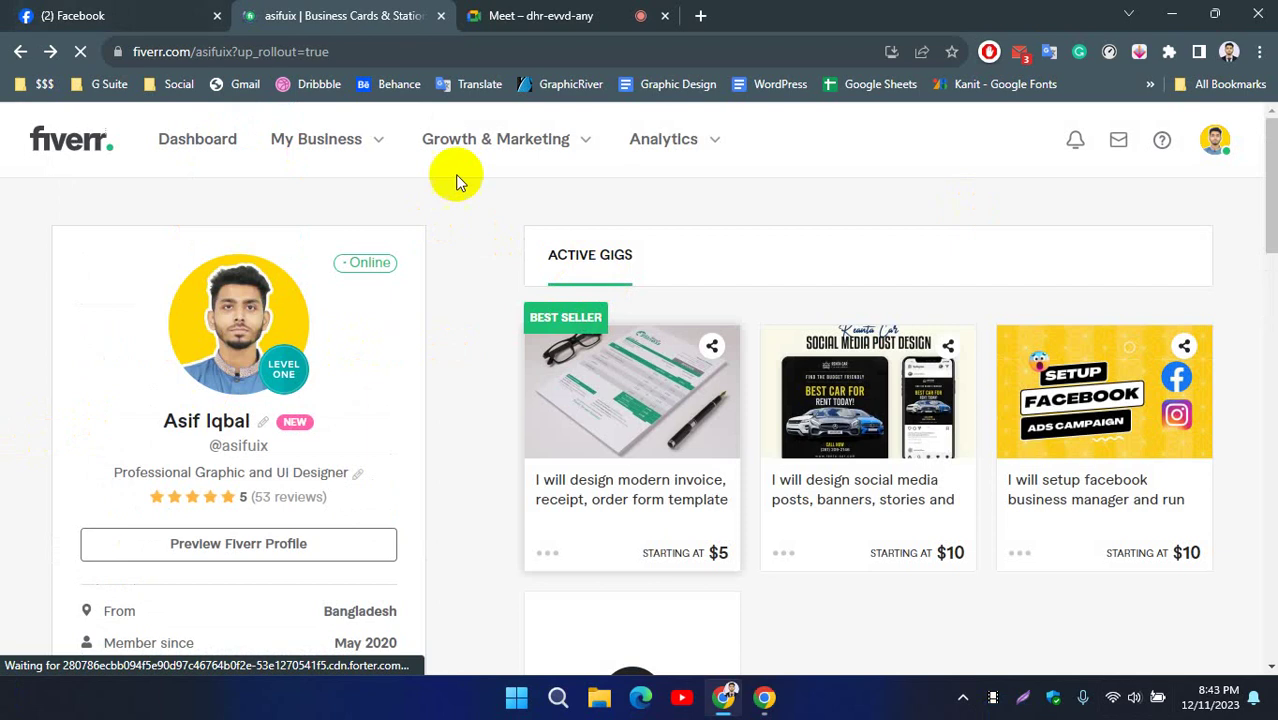
Switch the account to buying mode and look over the buyer home page's recommended and popular gigs.
click(1218, 141)
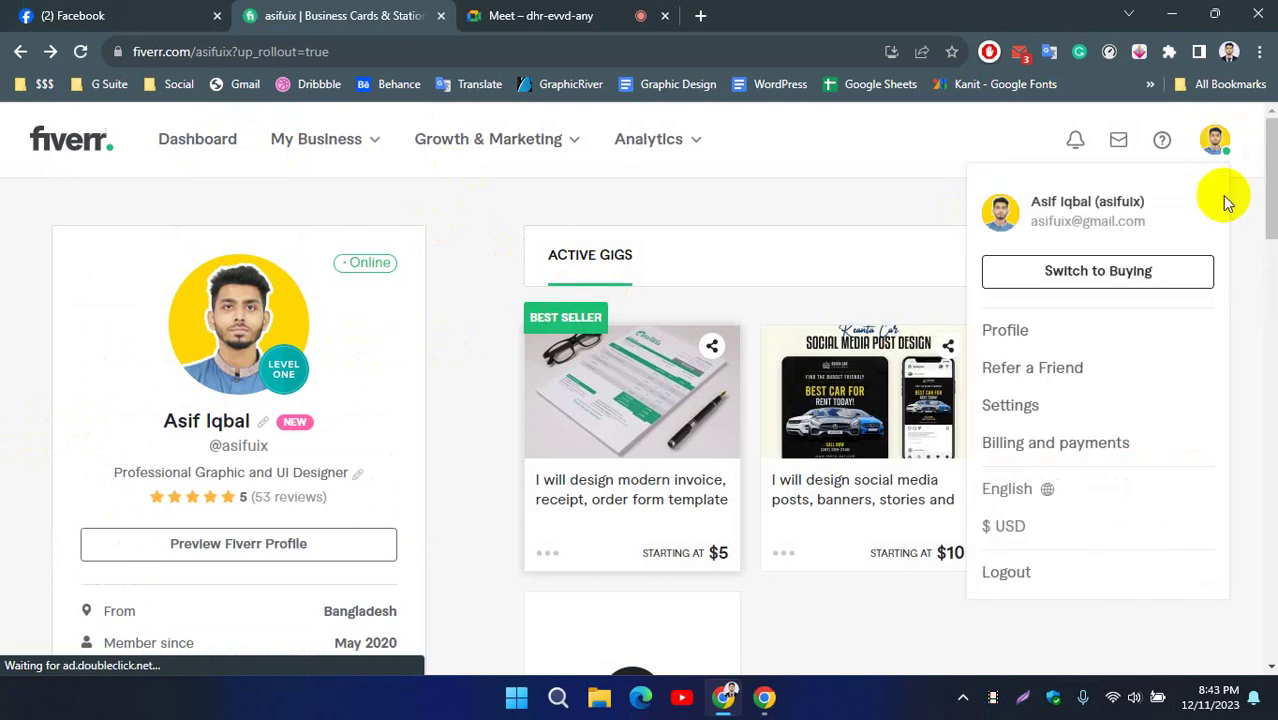
click(1093, 277)
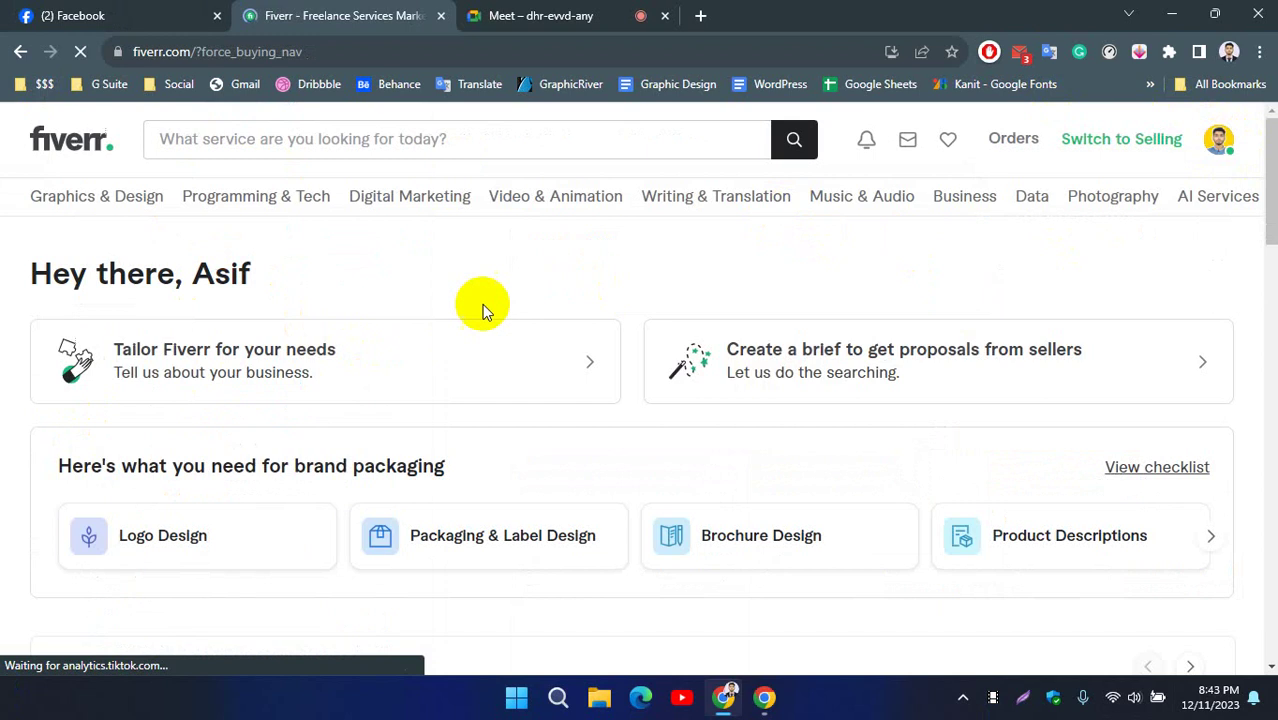
scroll(491, 283, down, 5)
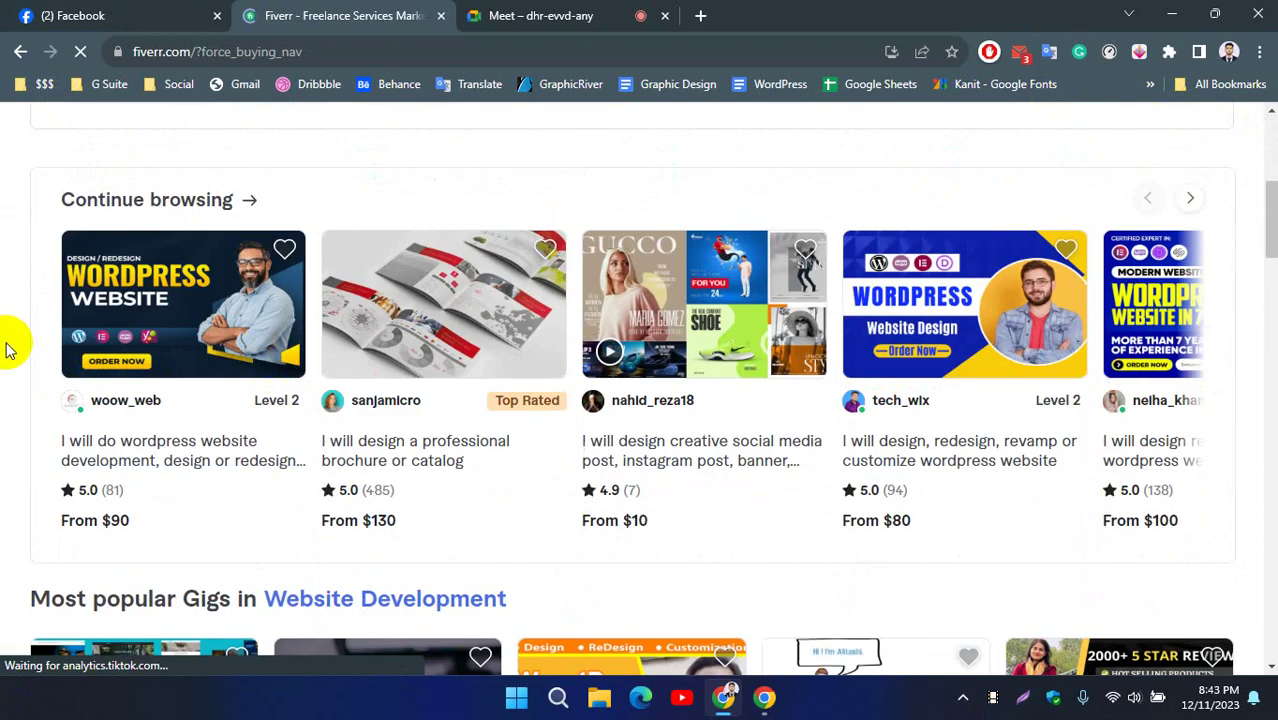
scroll(8, 345, down, 5)
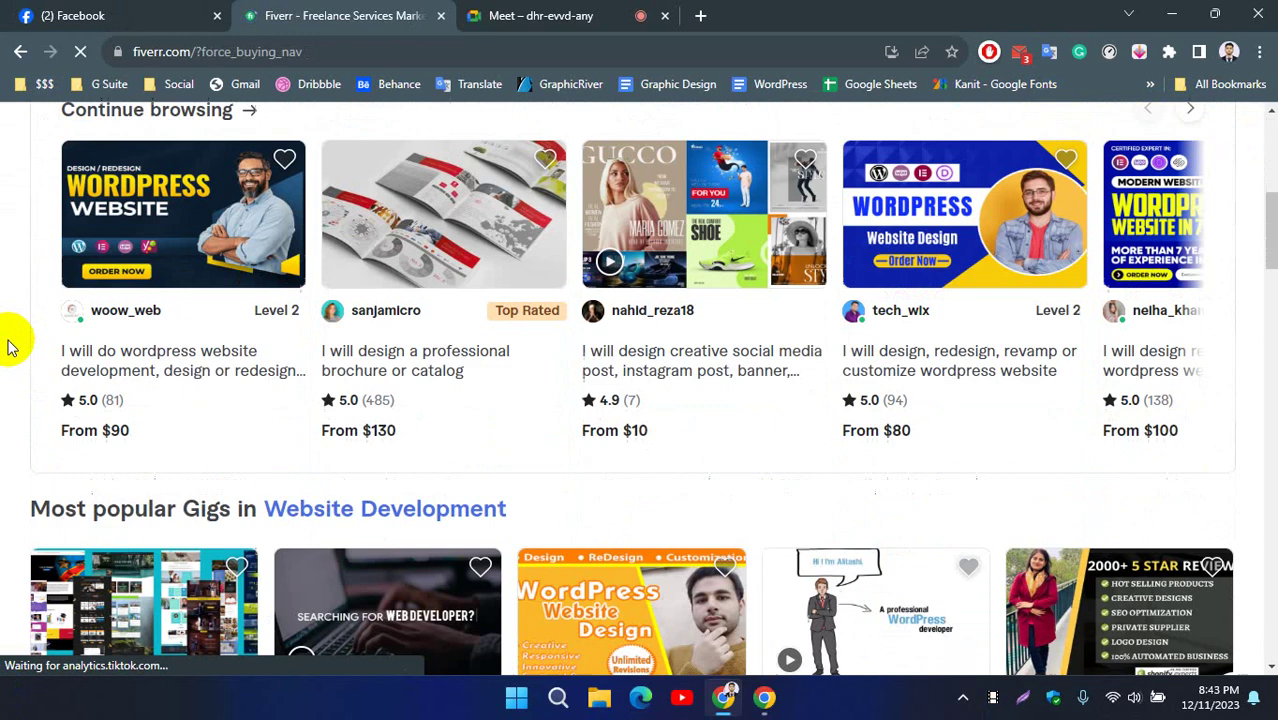
scroll(407, 338, up, 10)
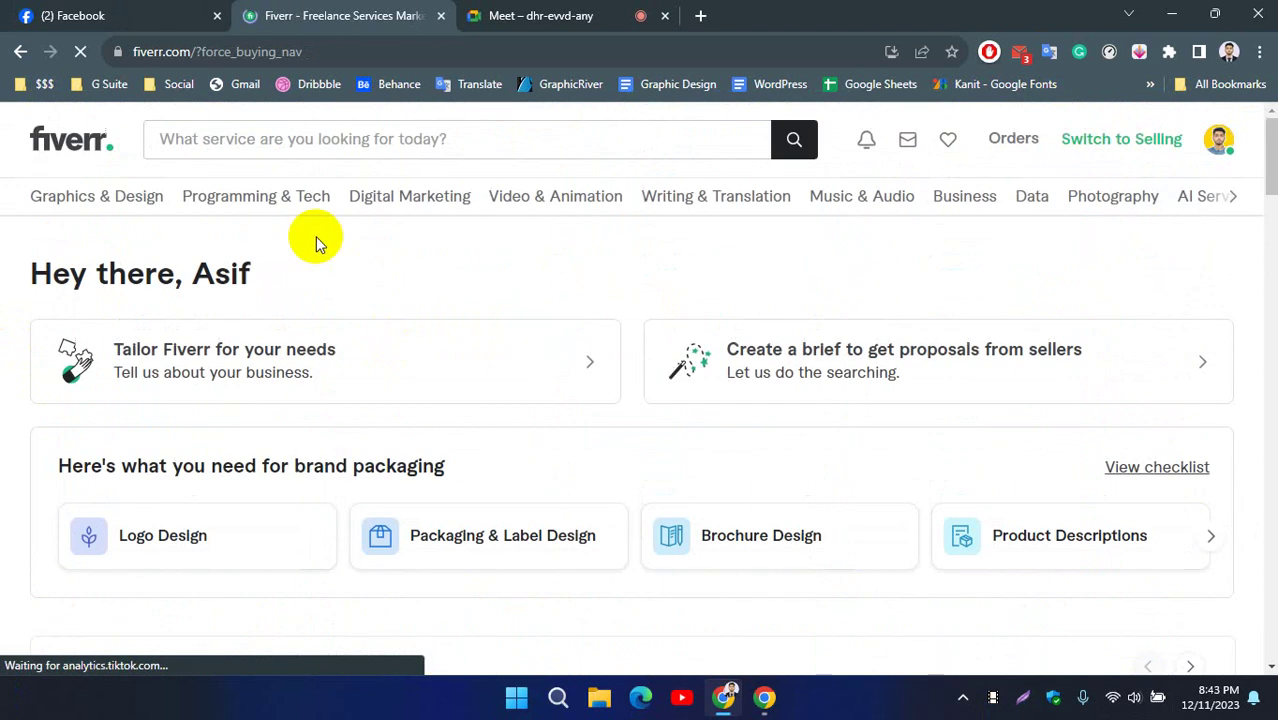
Search the marketplace for "brochure".
click(283, 141)
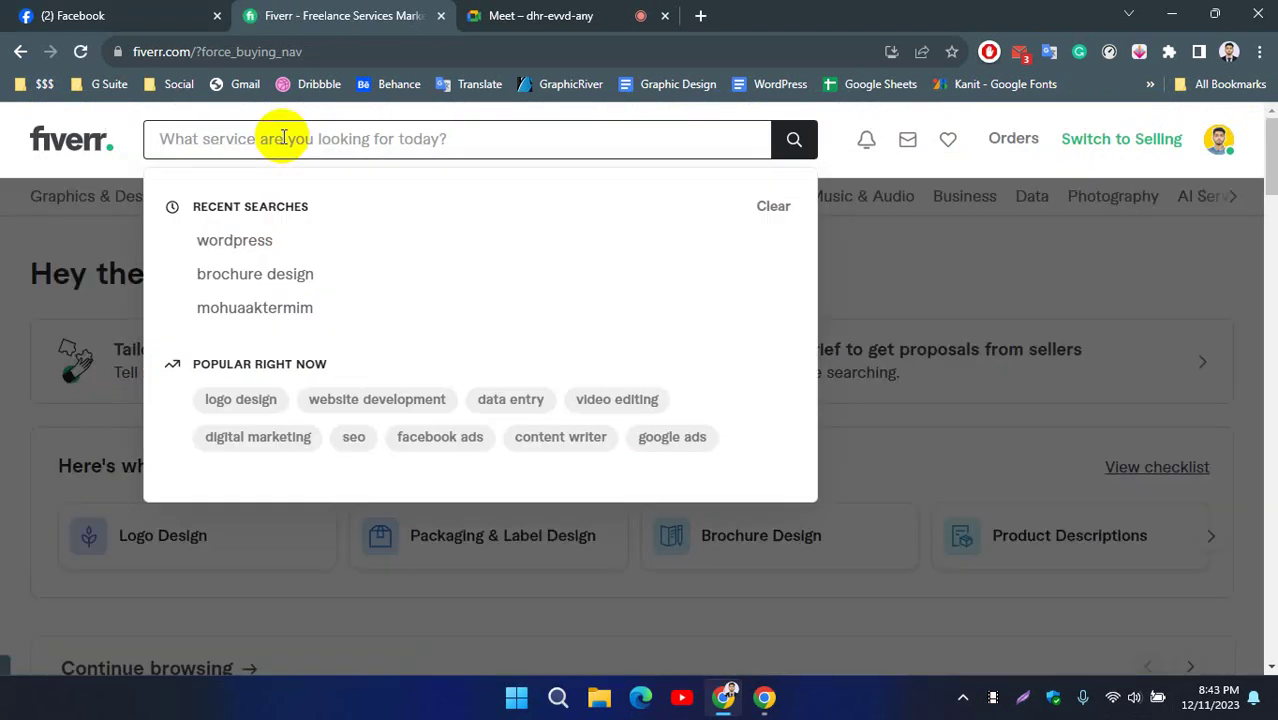
text(brochur)
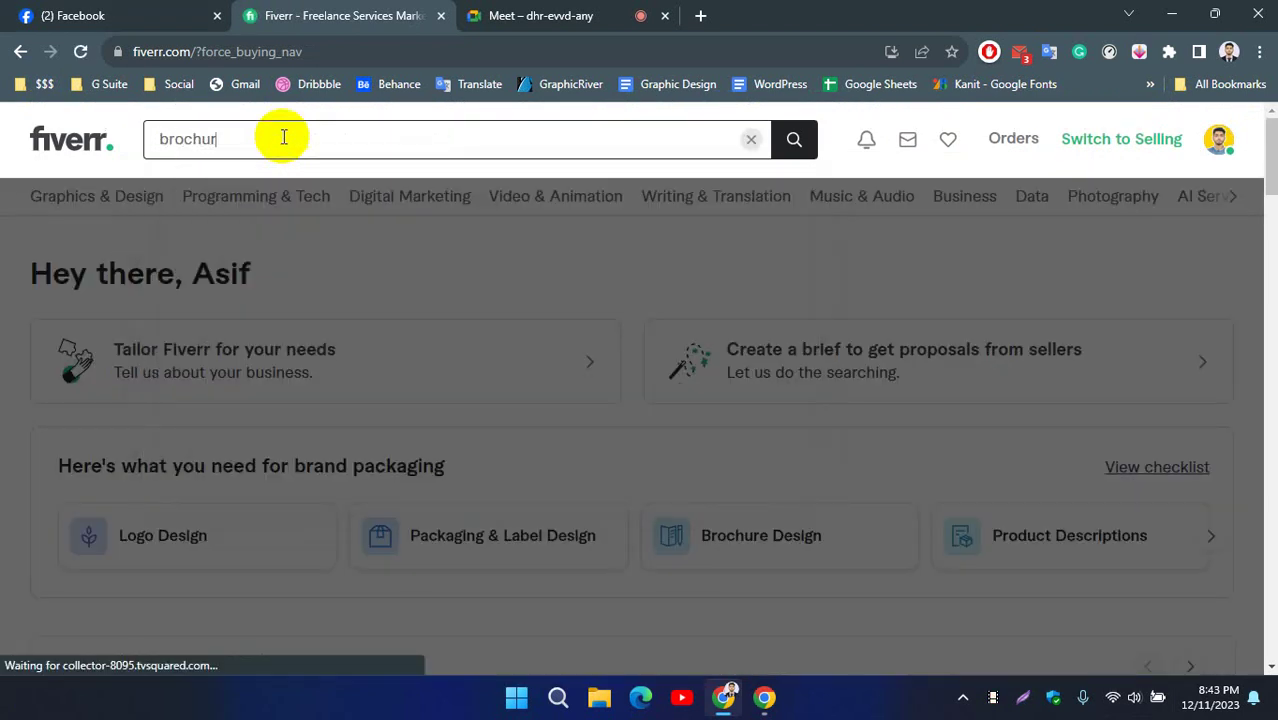
text(e)
key(Return)
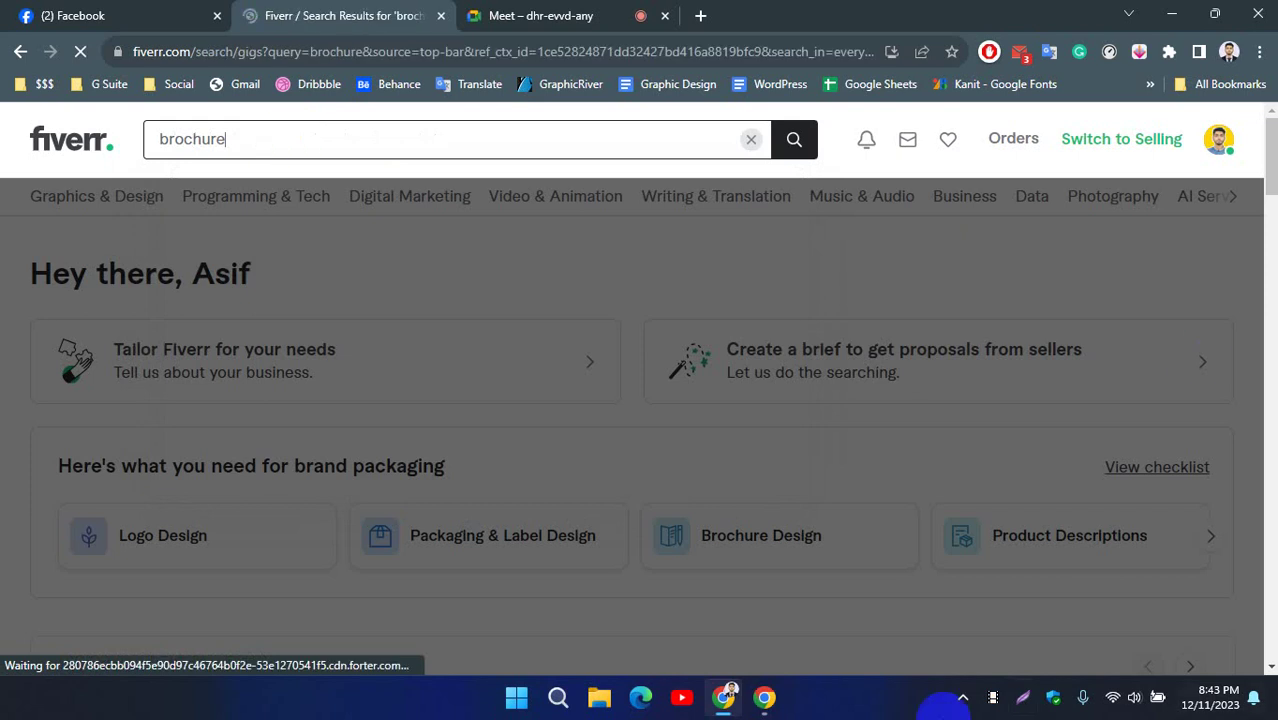
Browse the brochure results and open the gig "I will do a professional brochure design" in a separate tab.
scroll(8, 390, down, 3)
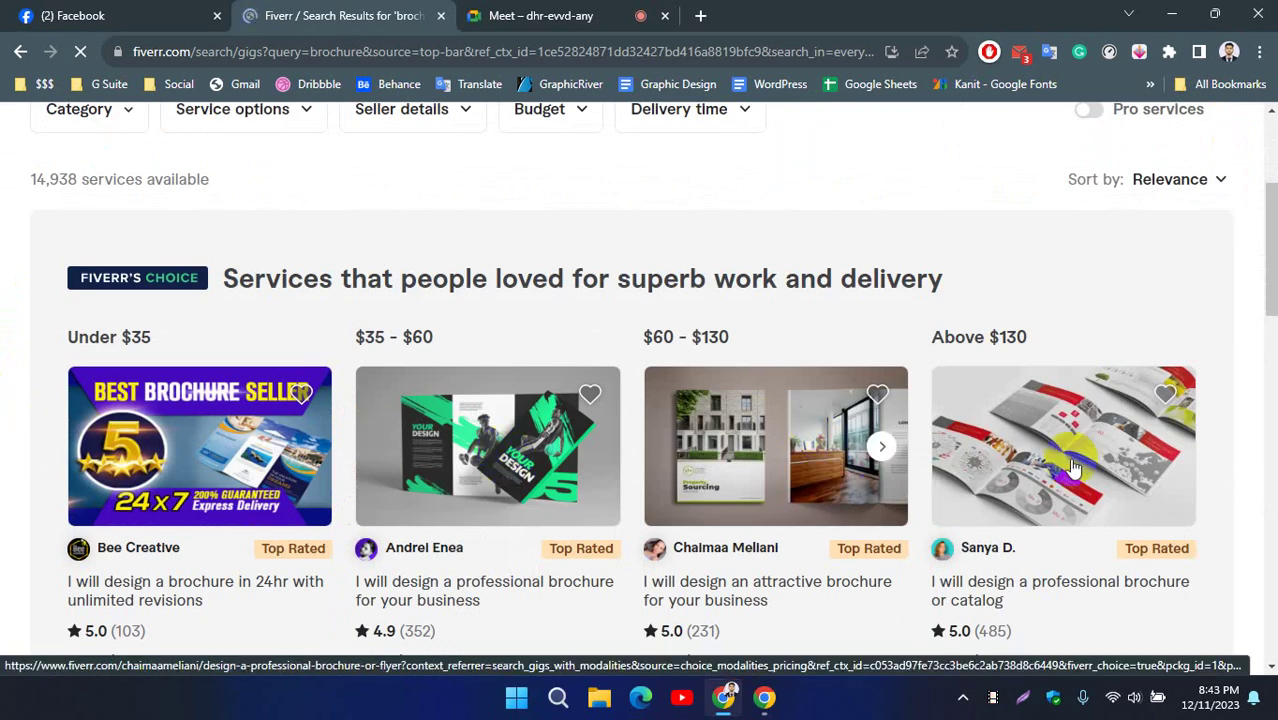
scroll(1070, 468, down, 5)
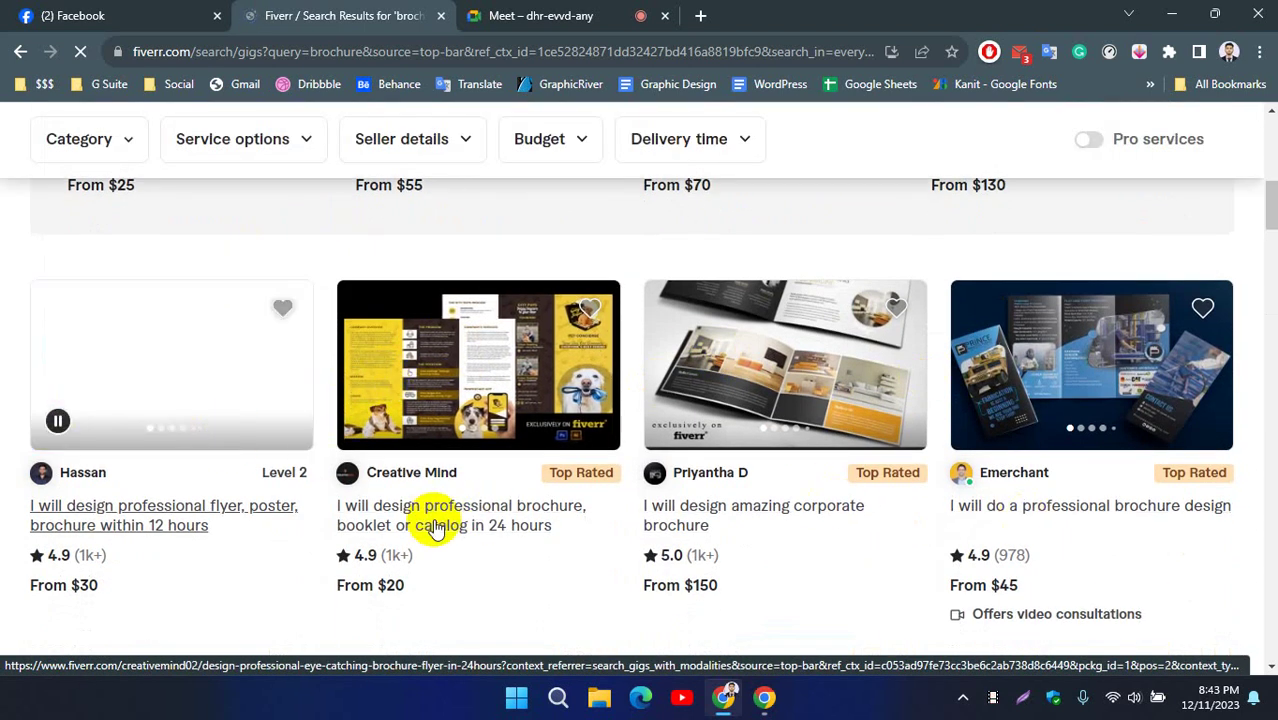
middle_click(1030, 508)
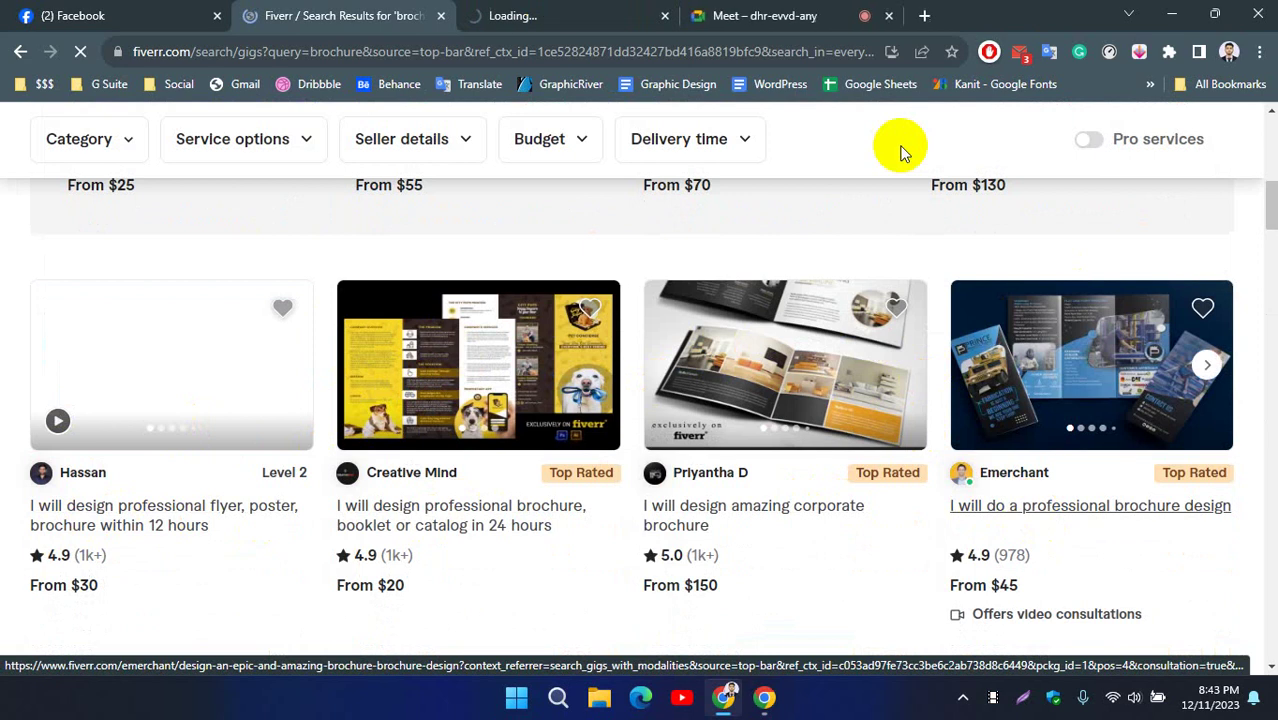
click(556, 14)
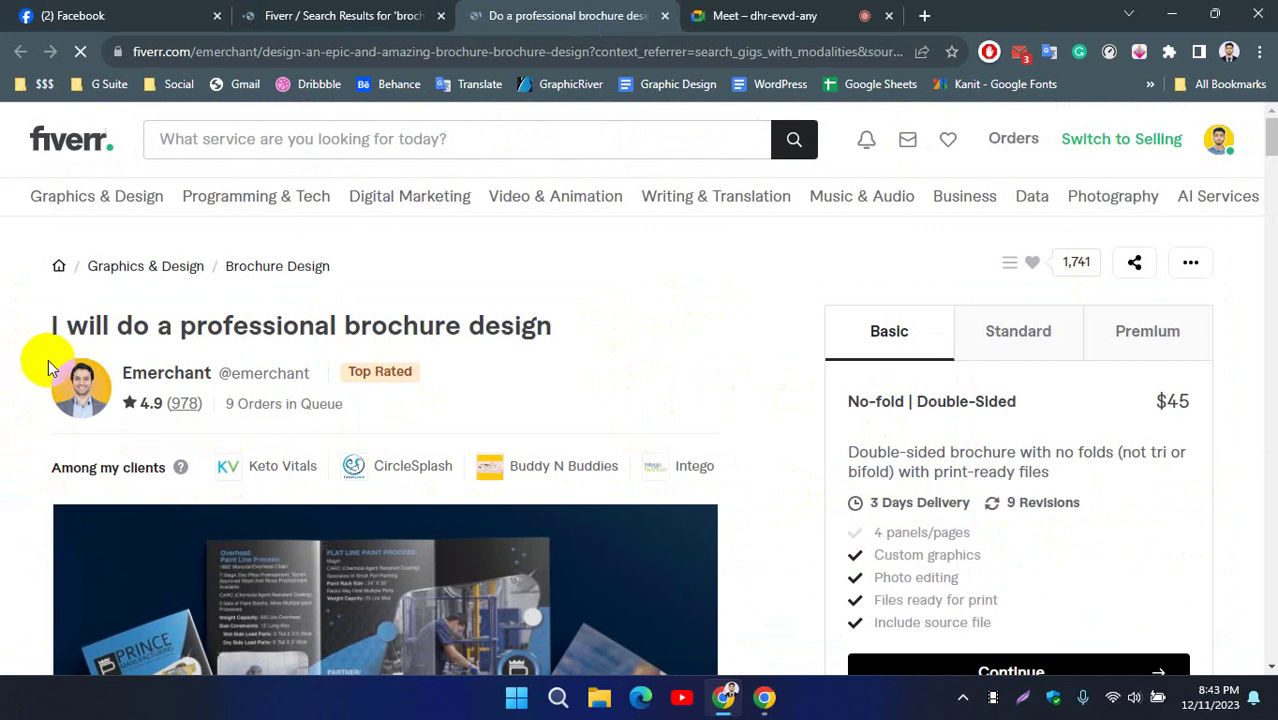
Compare the opened brochure gig's title with its card in the search results, and return to the gig page.
drag(48, 328, 613, 317)
click(613, 318)
click(340, 15)
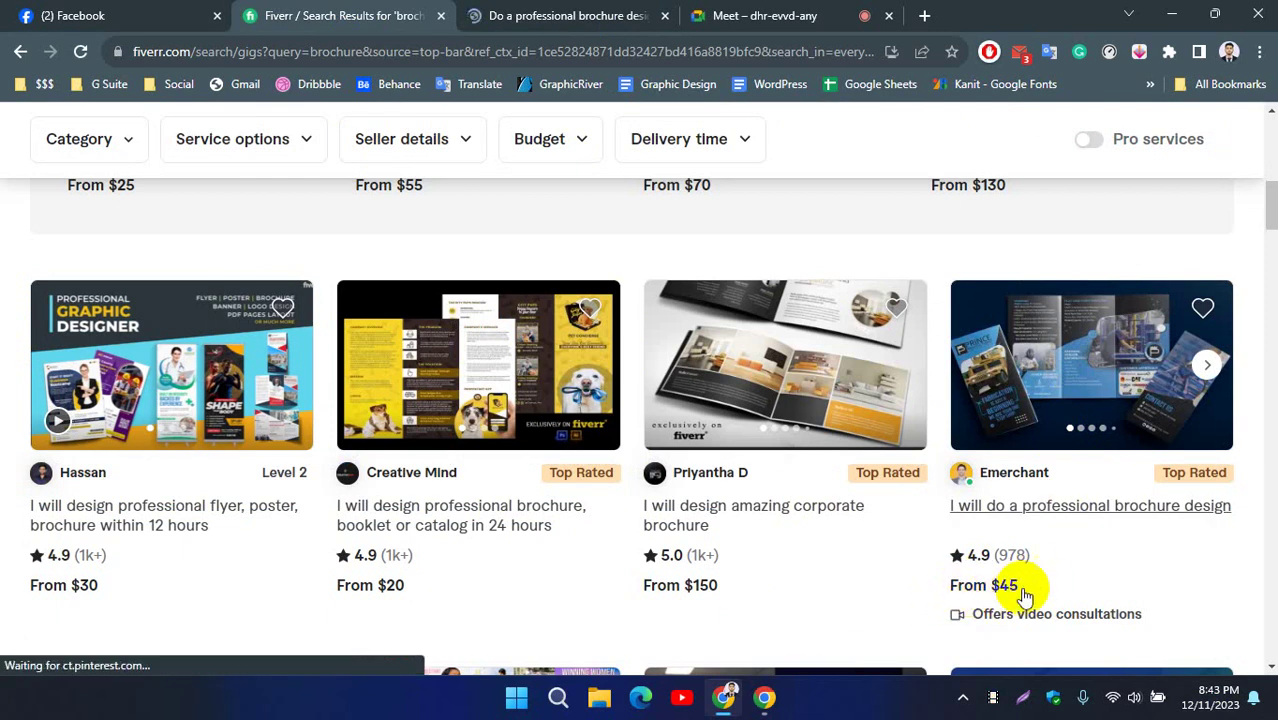
click(600, 16)
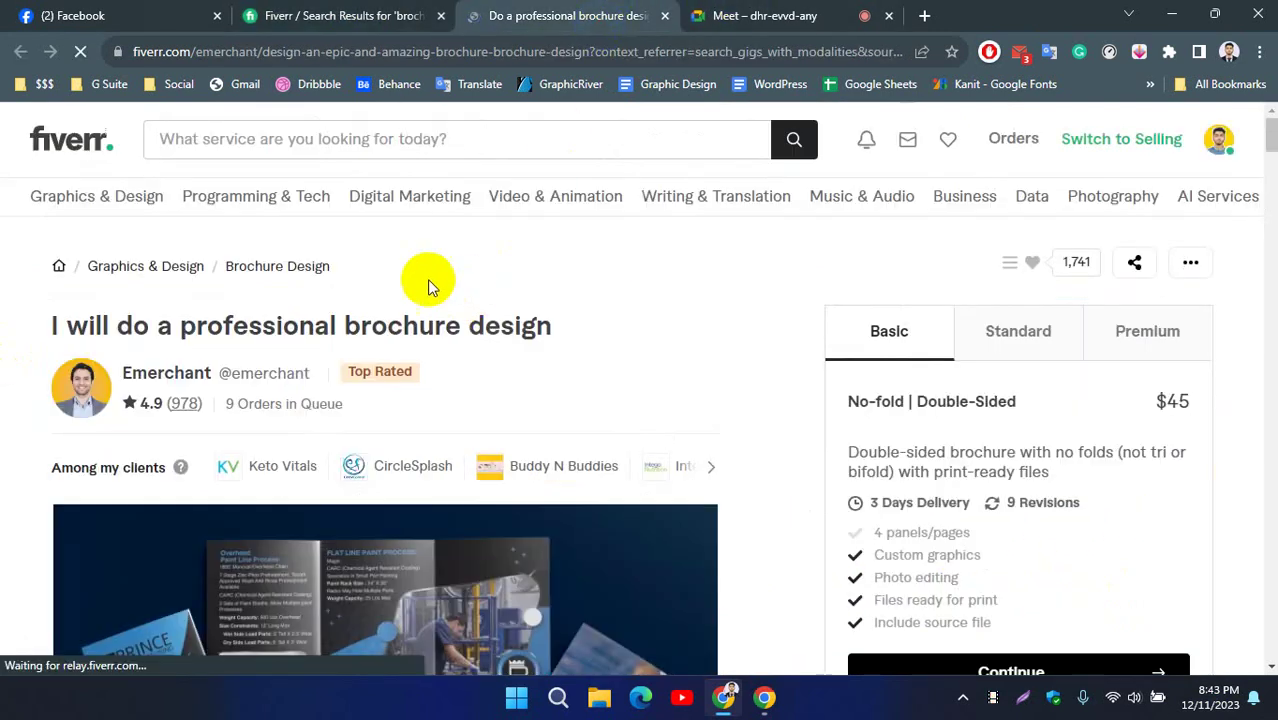
triple_click(17, 334)
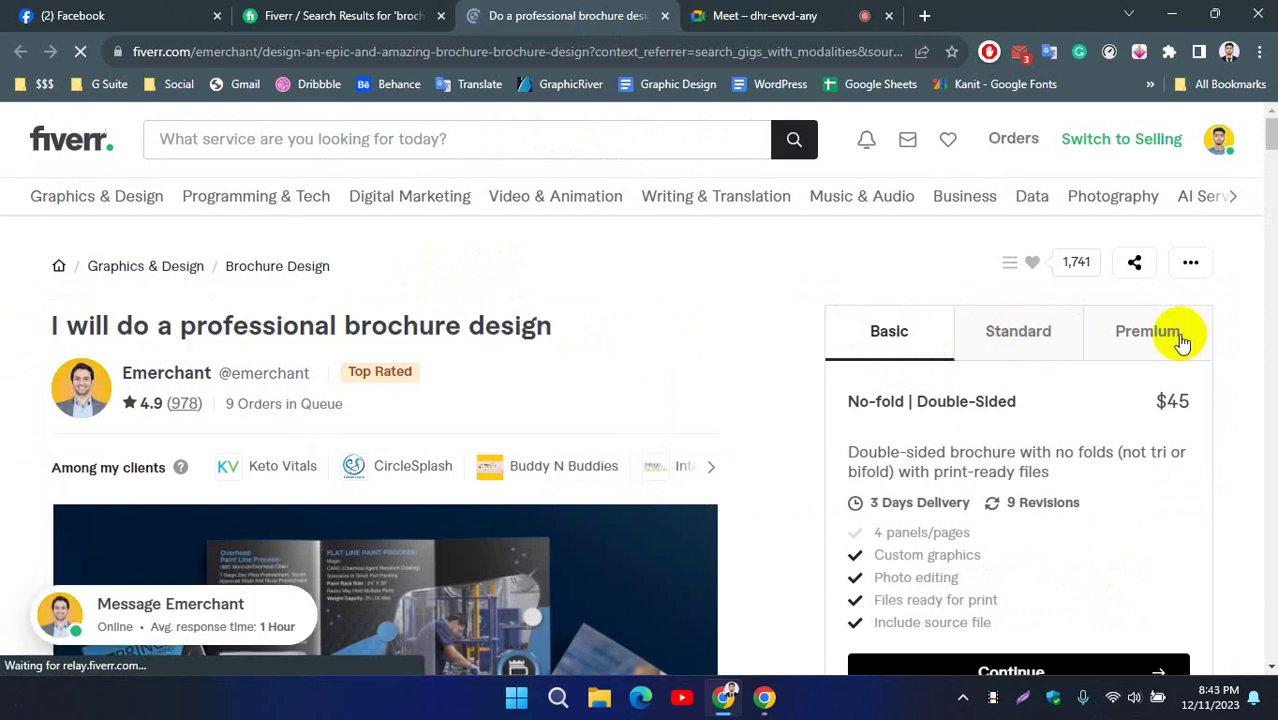
Compare the brochure gig's Basic, Standard and Premium packages, ending on Premium.
click(1012, 338)
click(1108, 334)
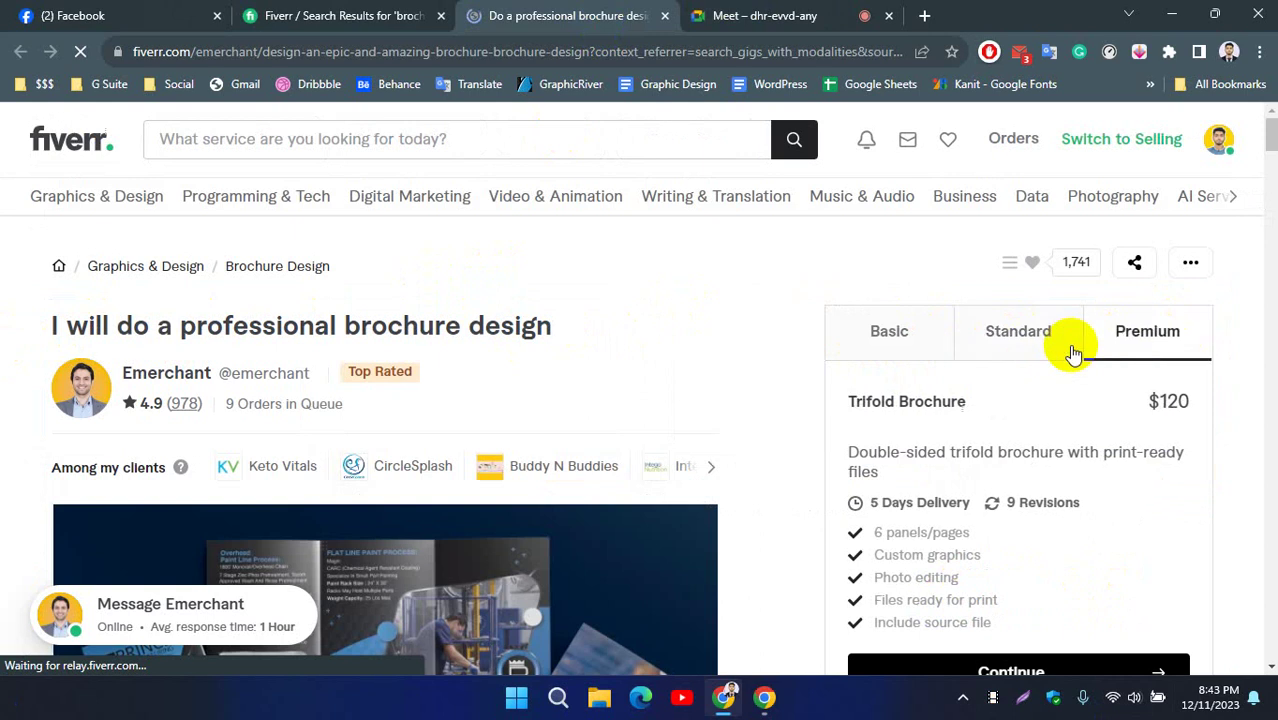
click(1021, 342)
click(893, 340)
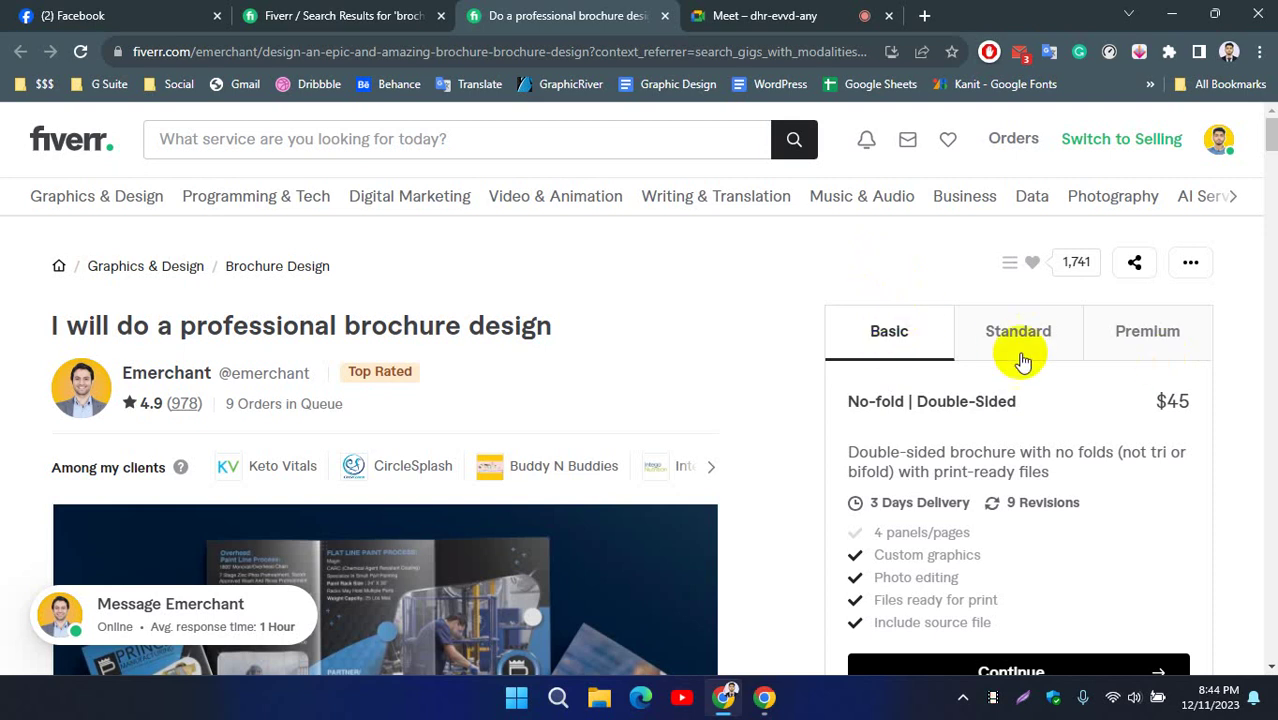
click(1168, 340)
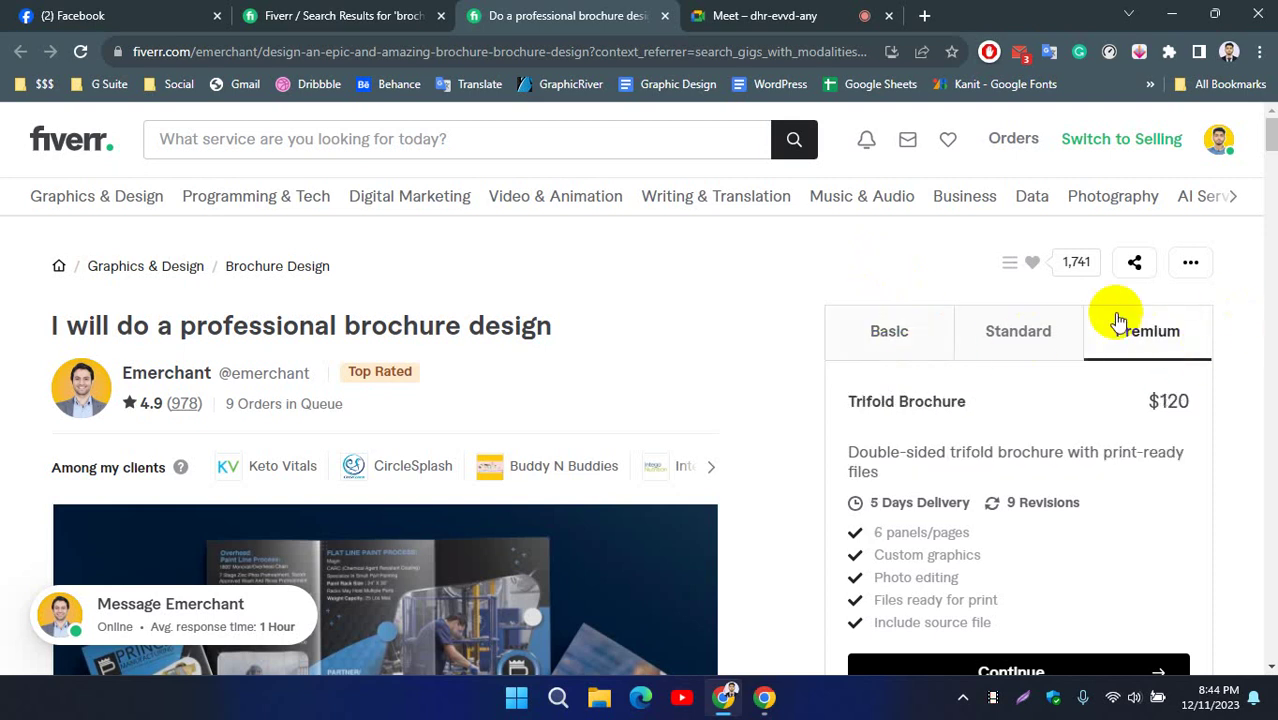
click(896, 340)
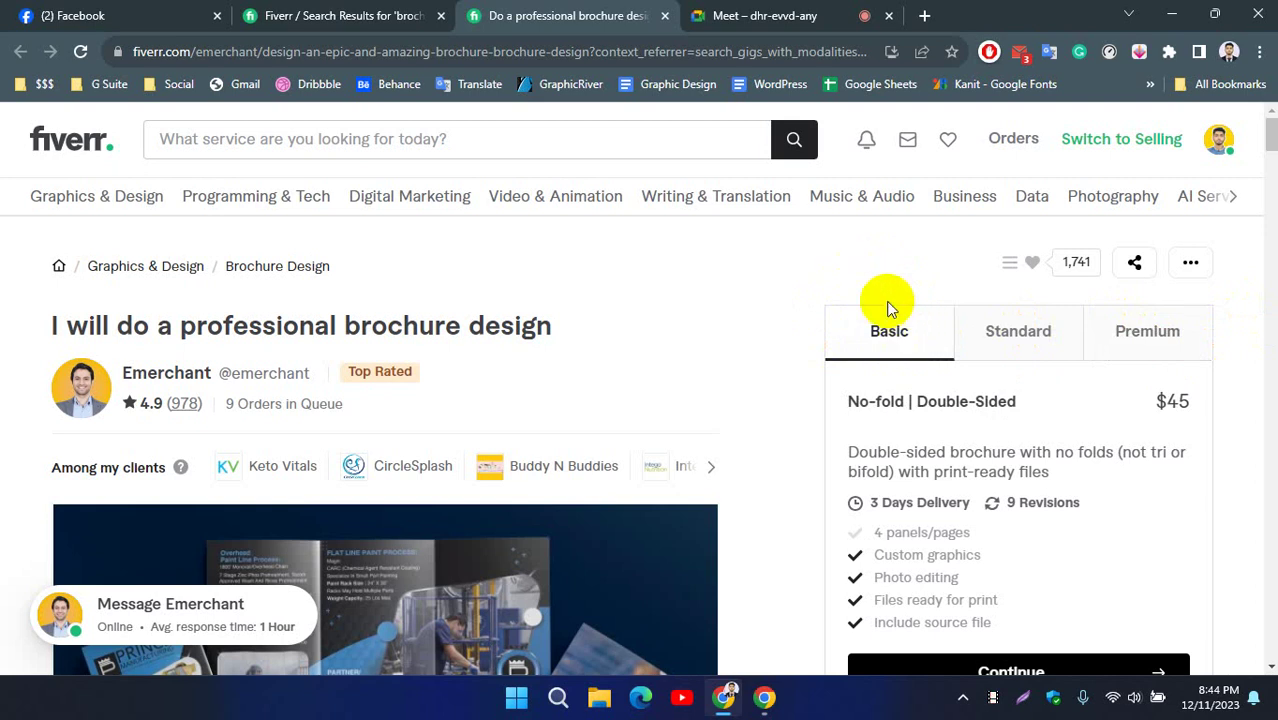
click(1141, 331)
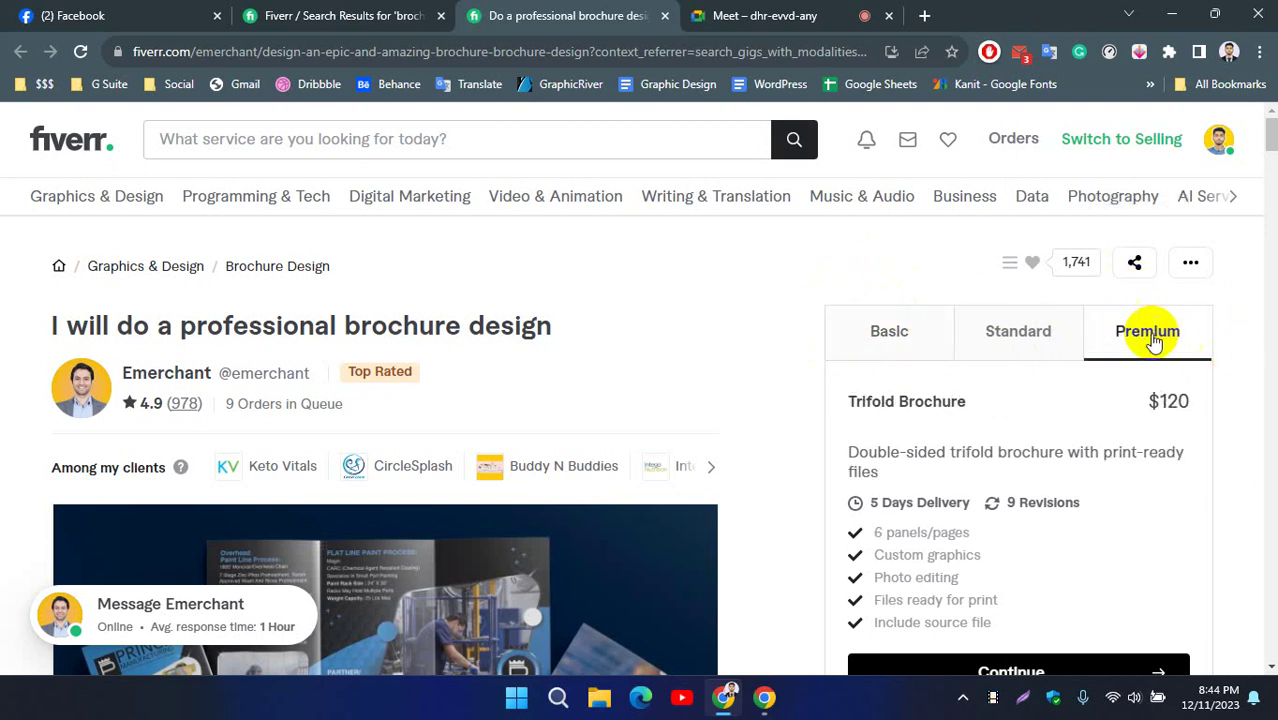
click(1041, 322)
click(907, 340)
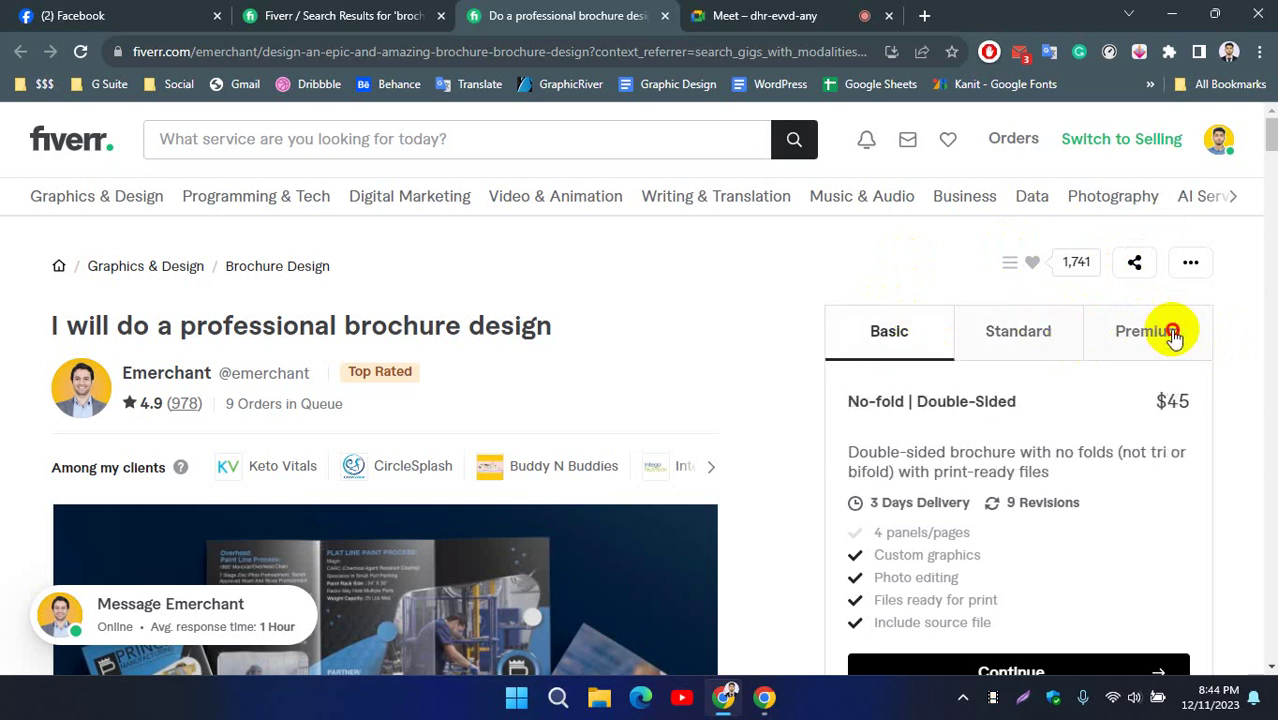
click(1172, 336)
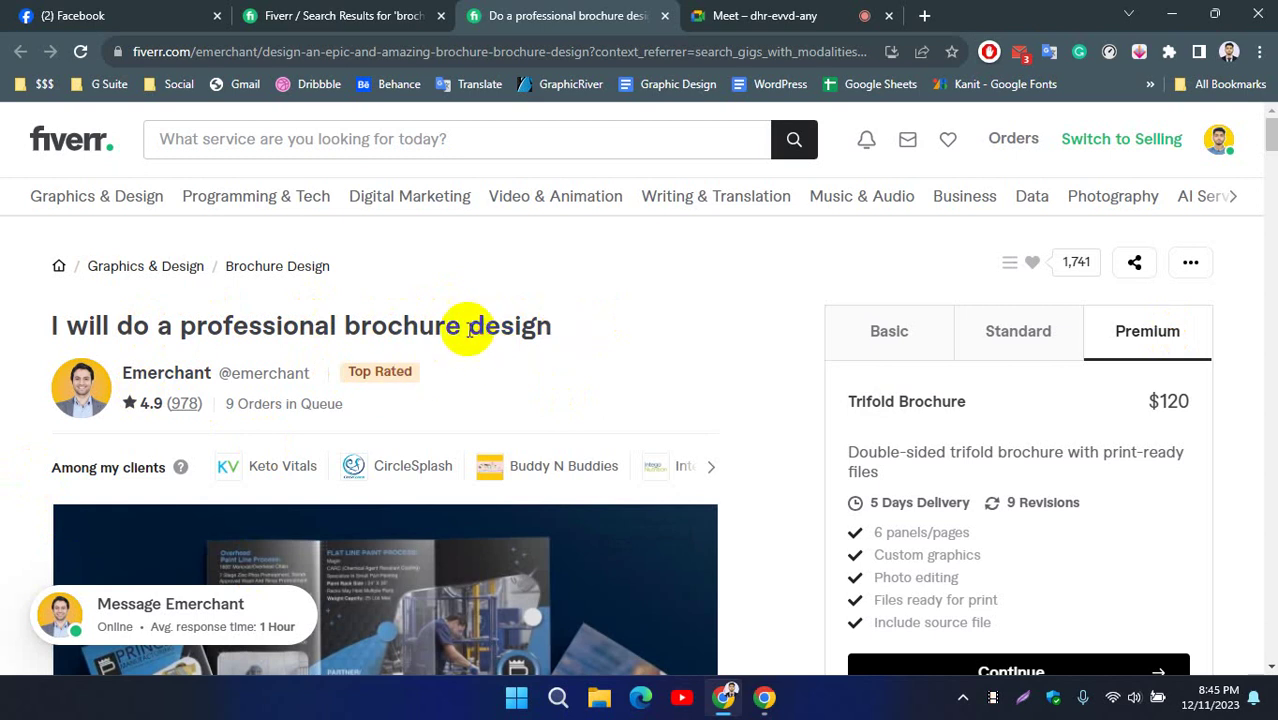
Highlight the gig's title and its orders-in-queue information to examine them, and clear the highlighting.
drag(43, 325, 570, 328)
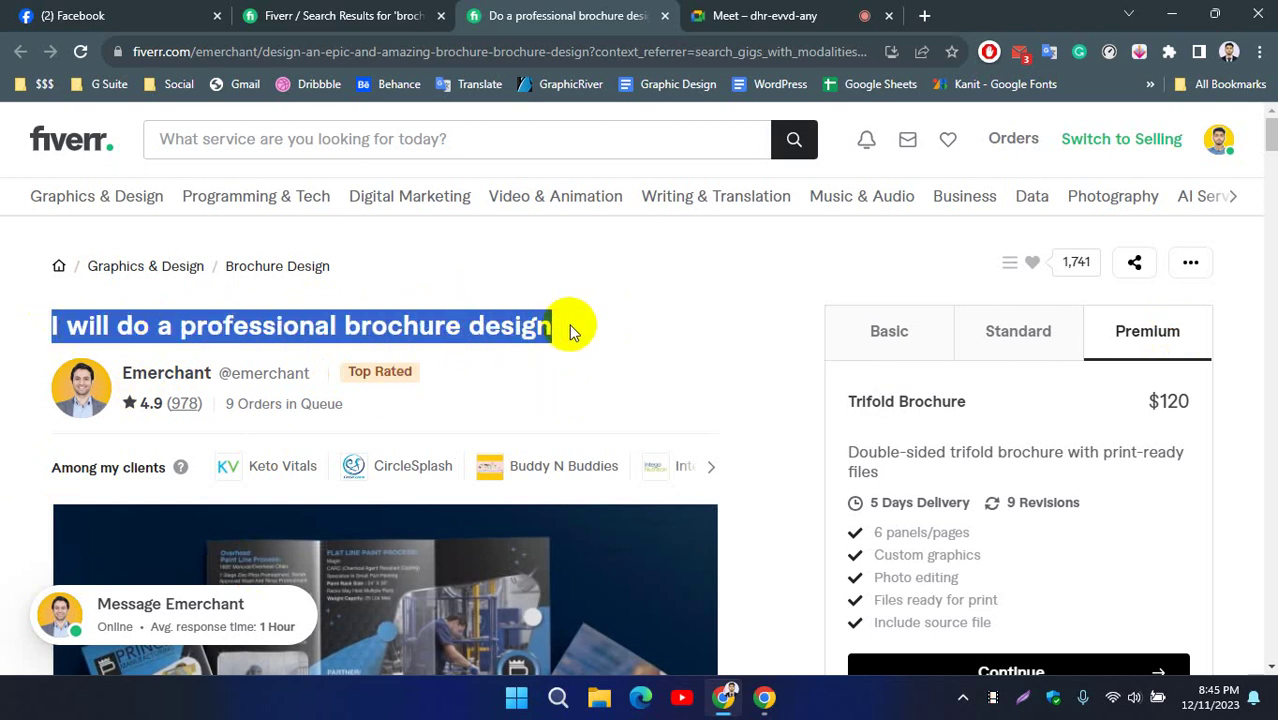
click(510, 348)
drag(238, 404, 217, 383)
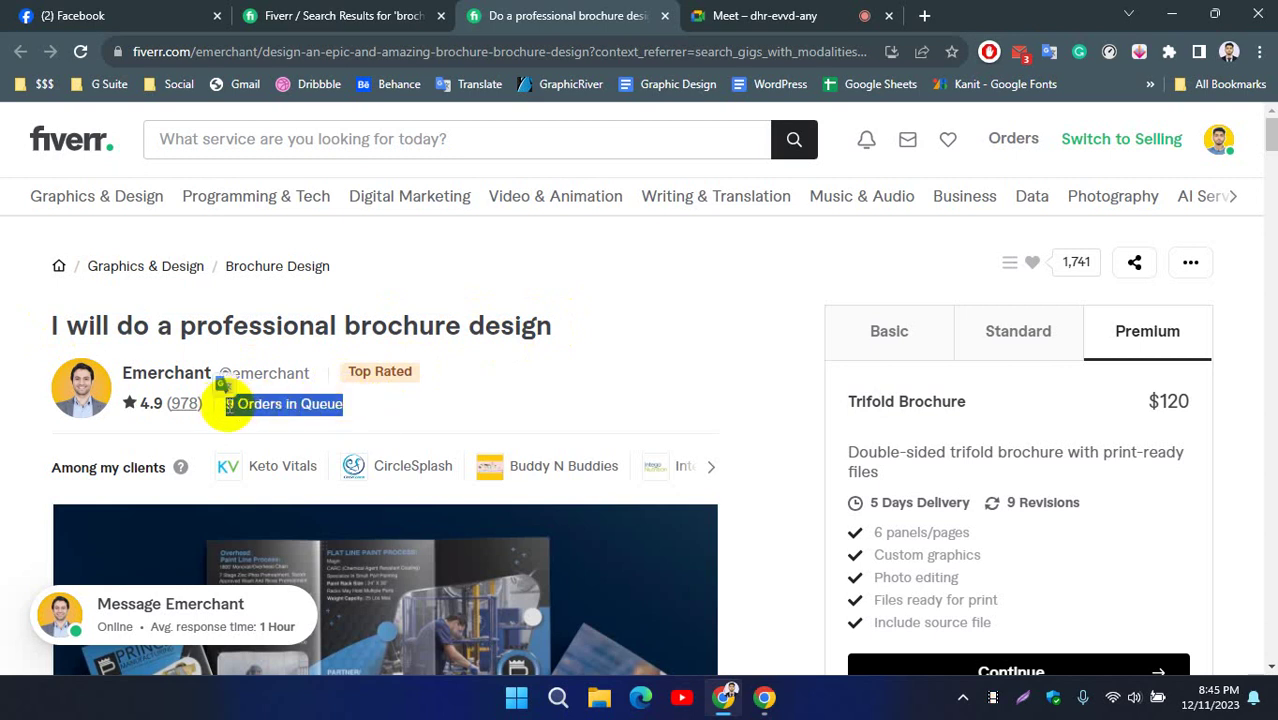
click(364, 438)
drag(348, 403, 232, 404)
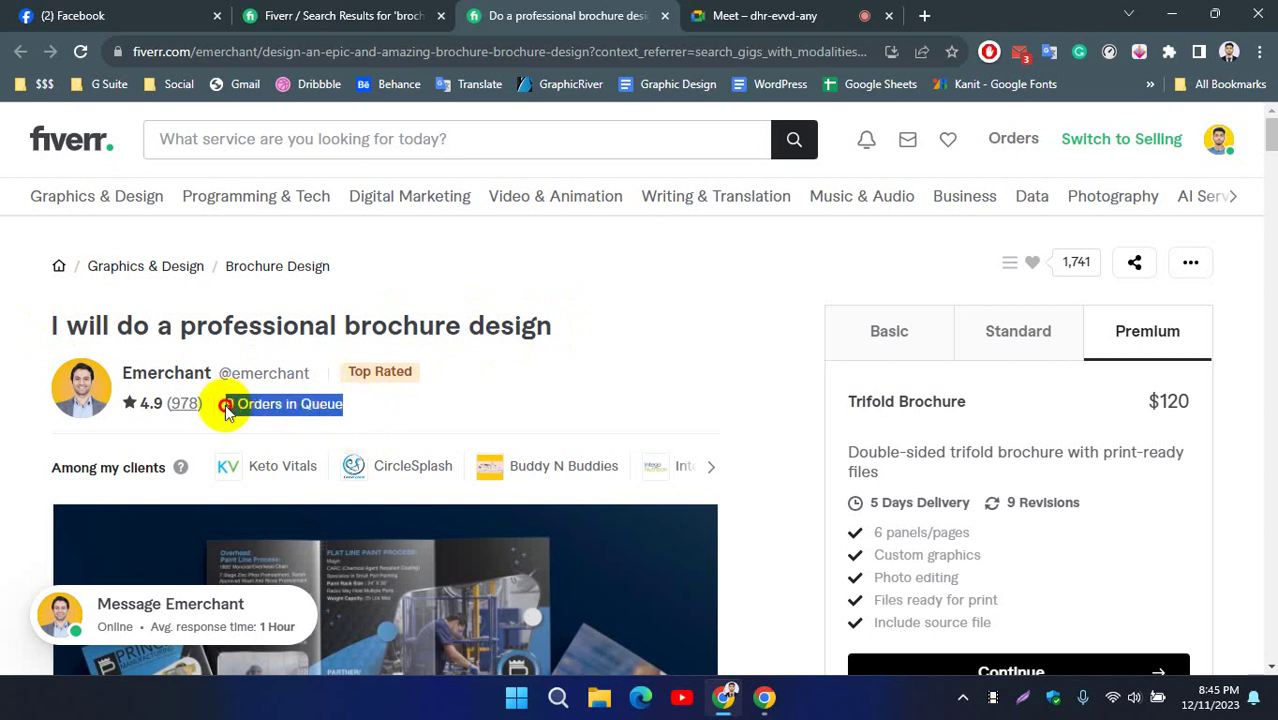
click(177, 405)
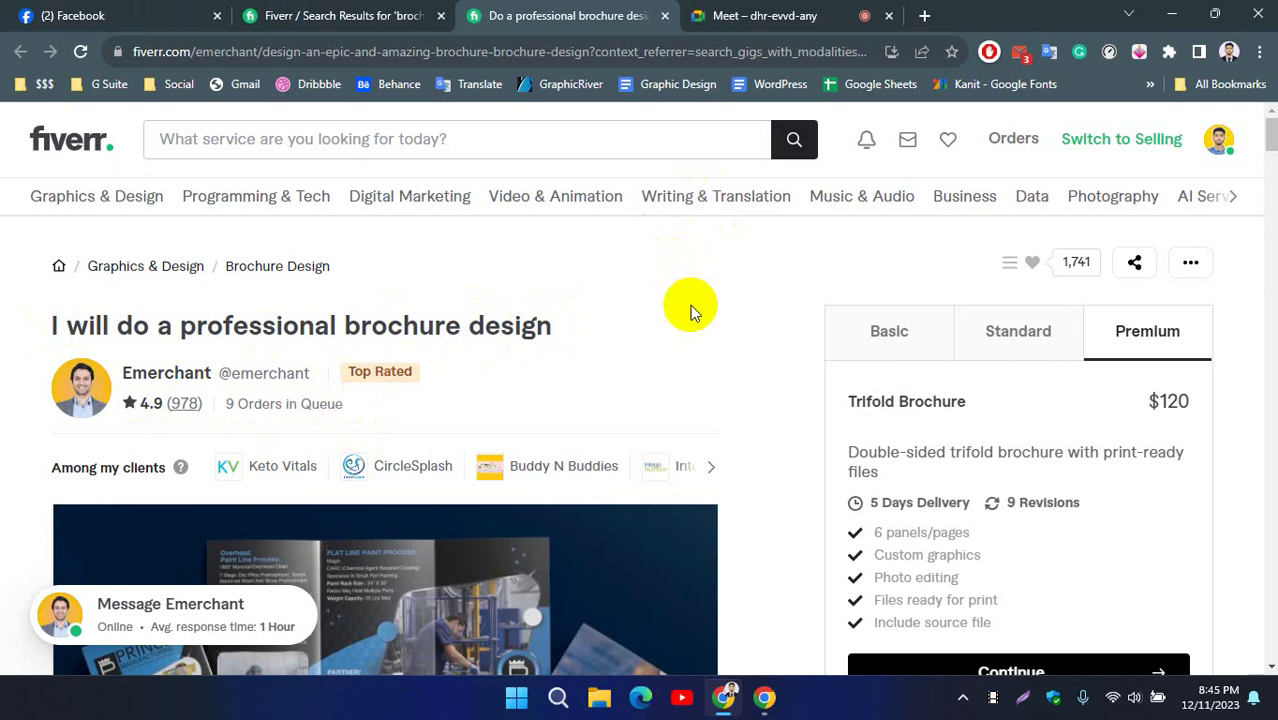
Review the gig's Standard and Basic package details again, and finish on the Premium package.
click(1005, 343)
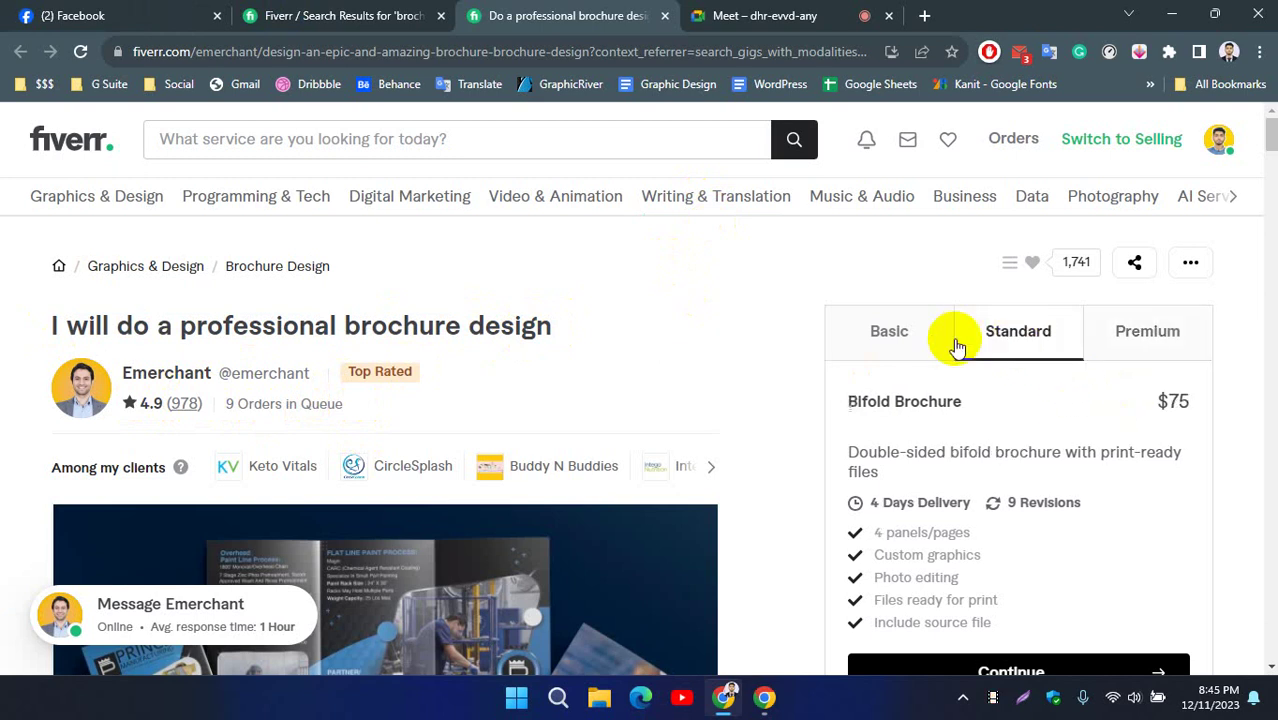
click(893, 345)
click(1004, 343)
click(1152, 335)
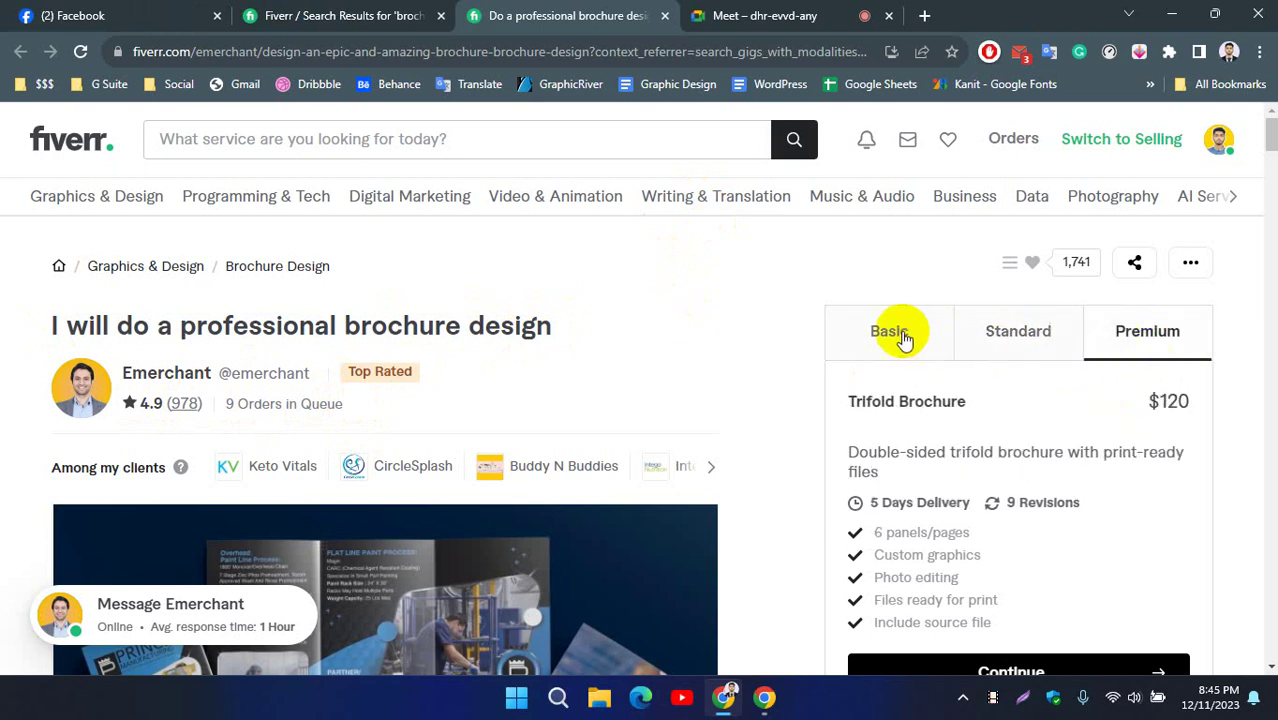
Go through the gig's Basic, Standard and Premium packages once more, ending on Premium.
click(903, 340)
click(1036, 337)
click(1121, 340)
Browse the brochure gig's gallery from the first image to the boys' summer pyjama sample, checking the attached buyer reviews.
scroll(707, 322, down, 4)
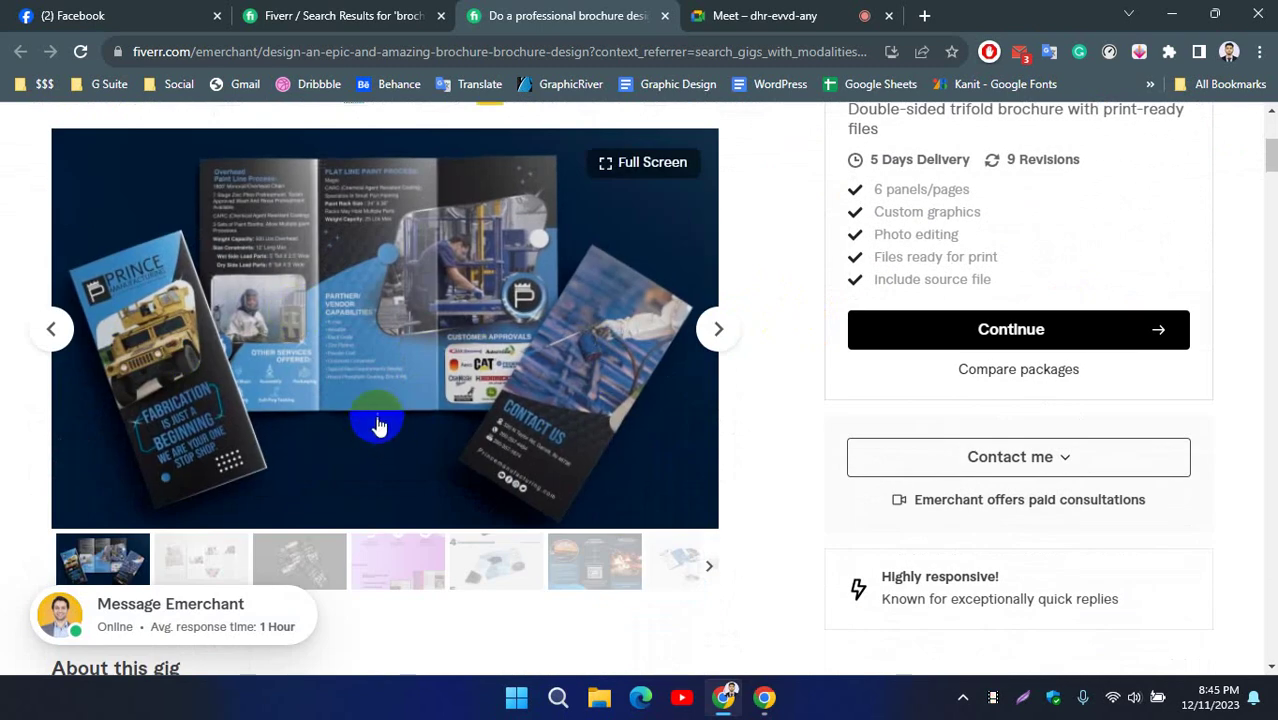
scroll(385, 422, up, 3)
scroll(396, 416, down, 3)
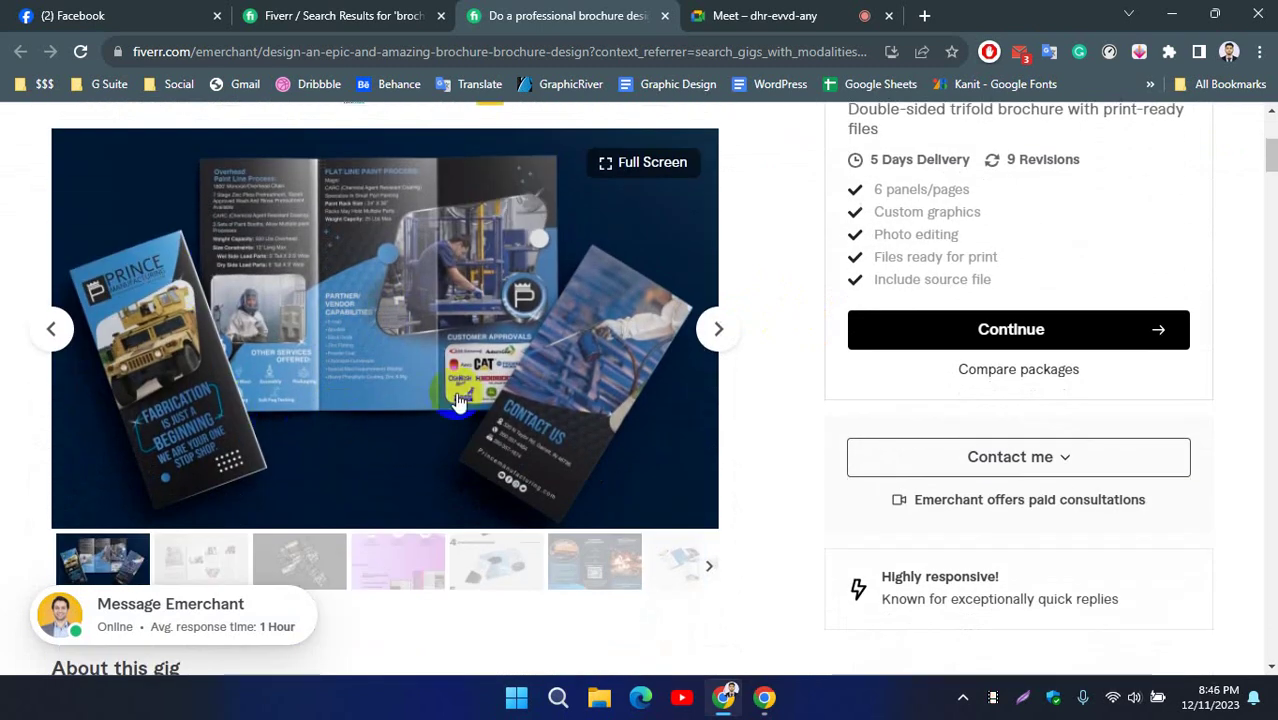
click(735, 345)
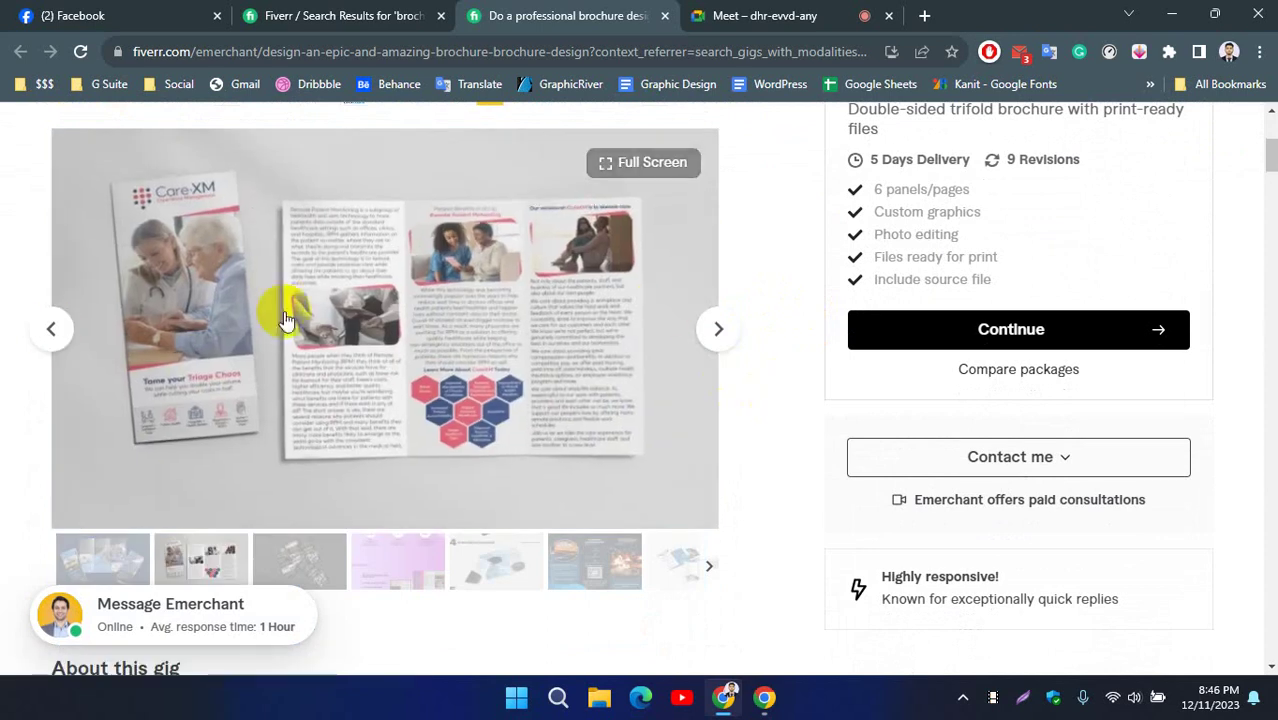
click(712, 342)
scroll(442, 422, up, 2)
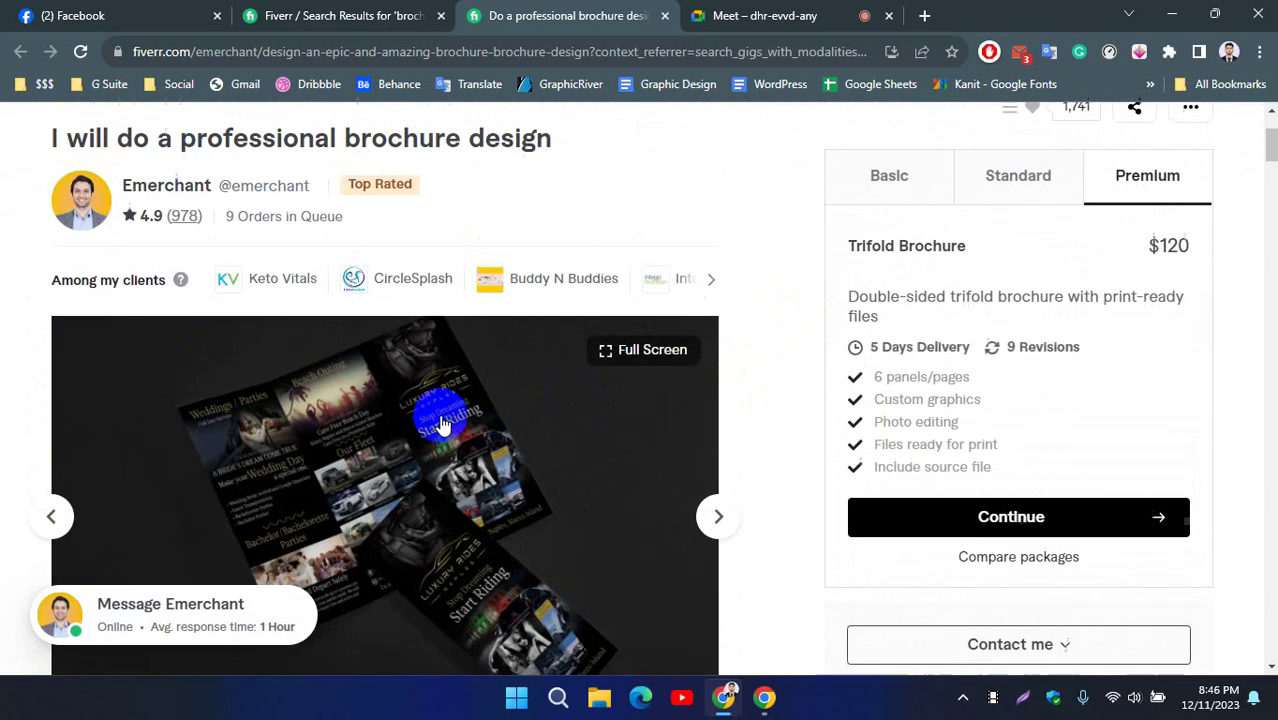
scroll(548, 377, down, 2)
click(727, 336)
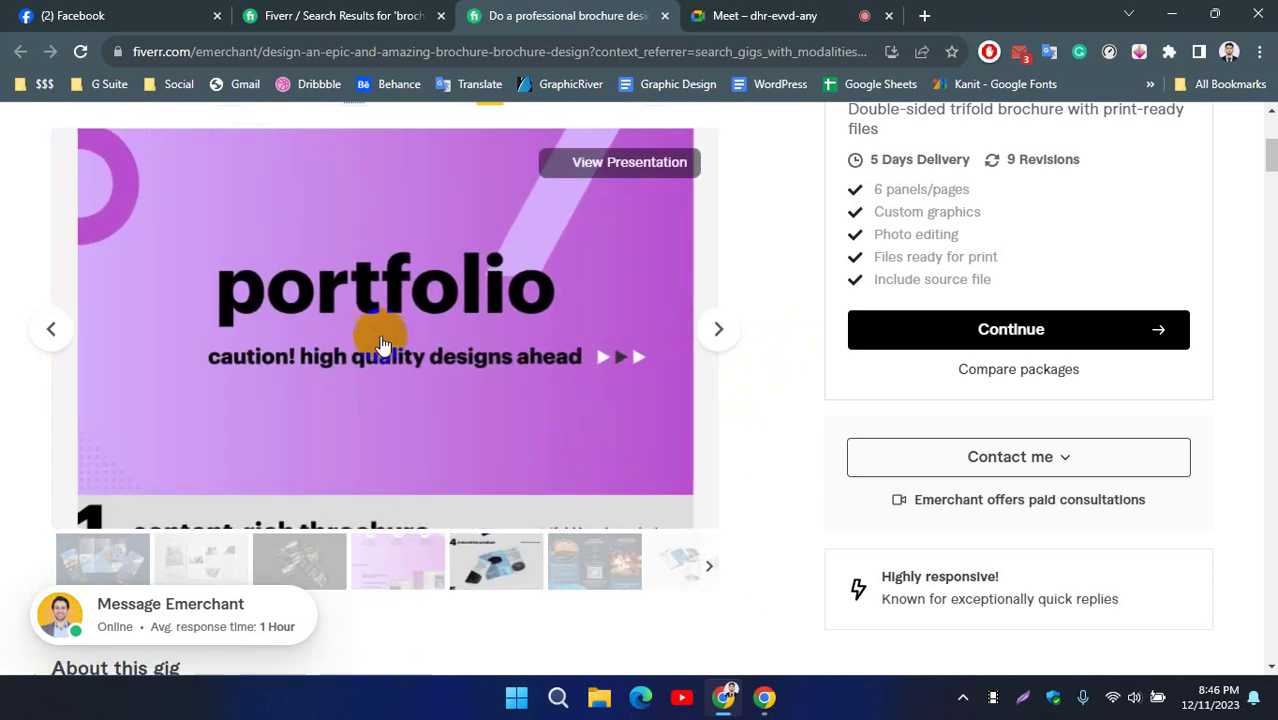
click(718, 331)
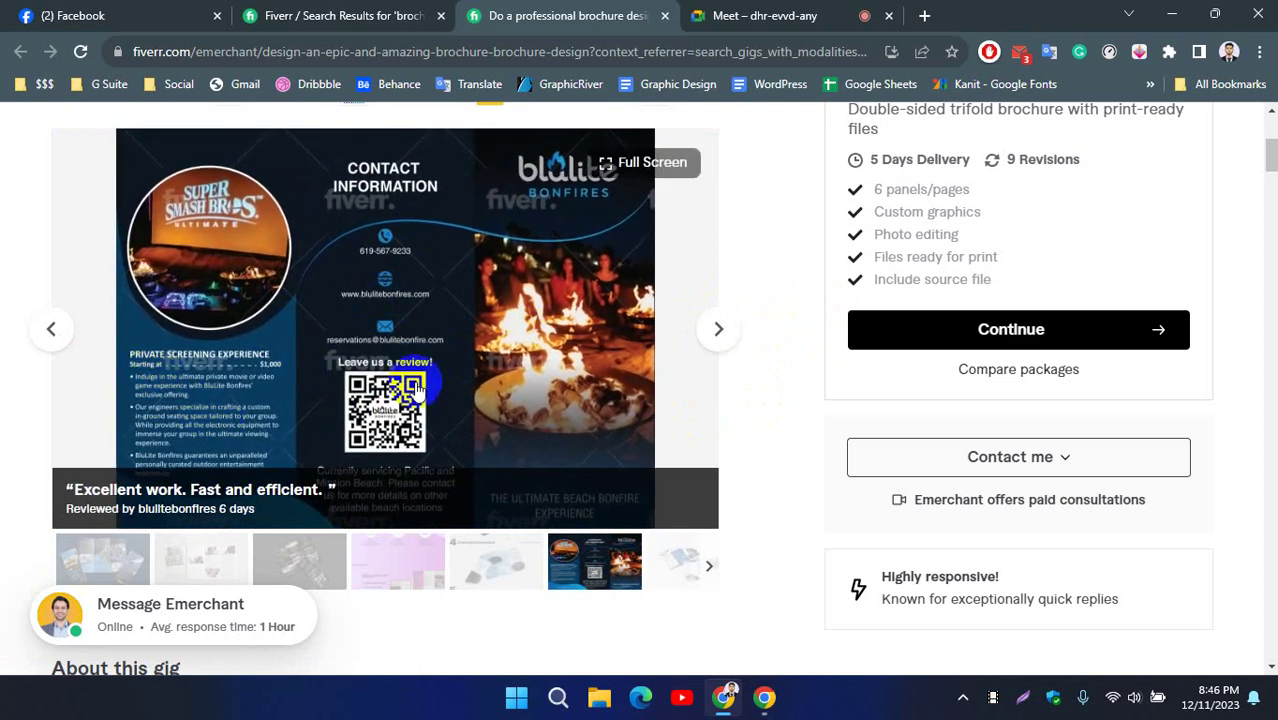
click(720, 345)
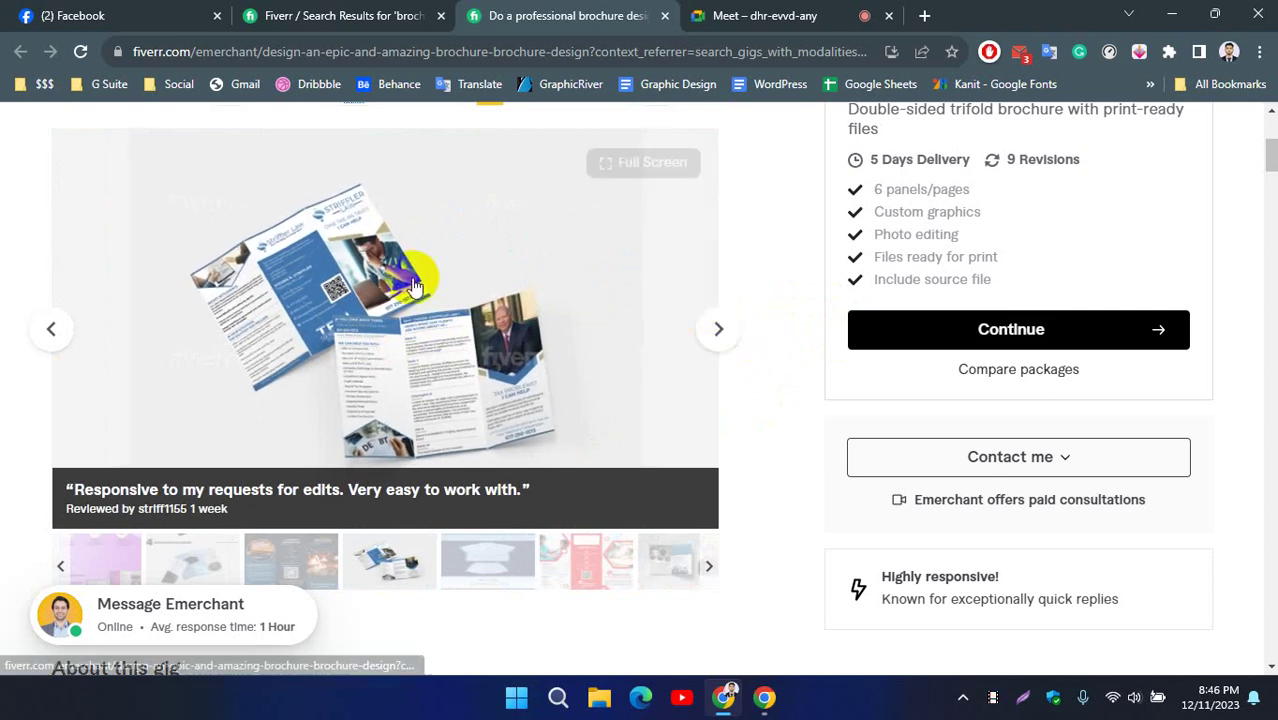
click(726, 340)
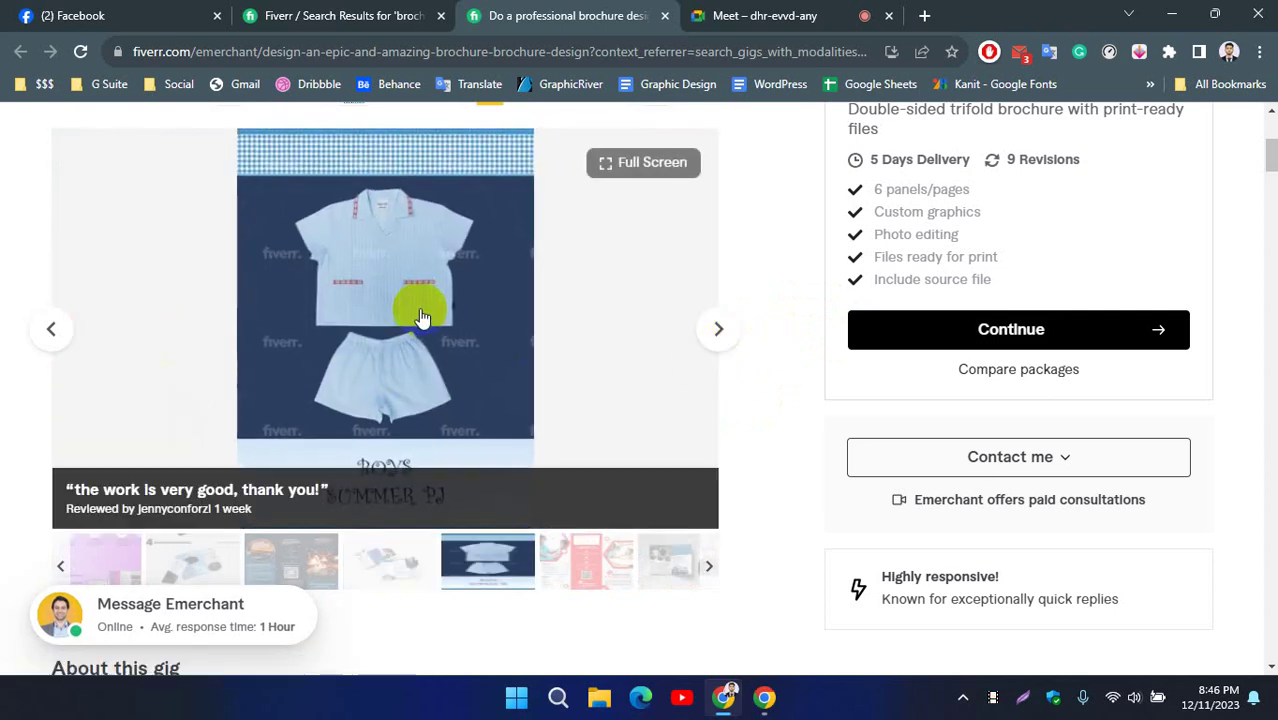
Continue through the gig gallery past the red medical brochure to the security brochure sample.
scroll(405, 318, up, 2)
scroll(451, 265, down, 3)
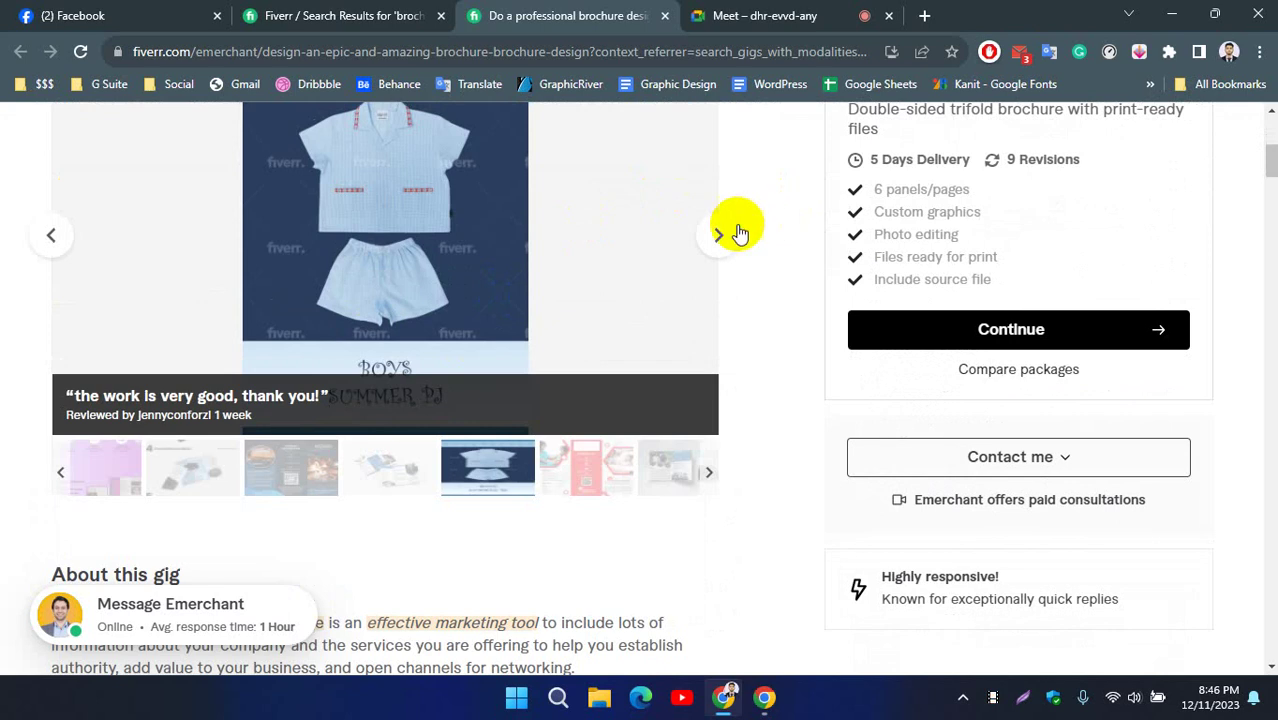
scroll(578, 271, up, 1)
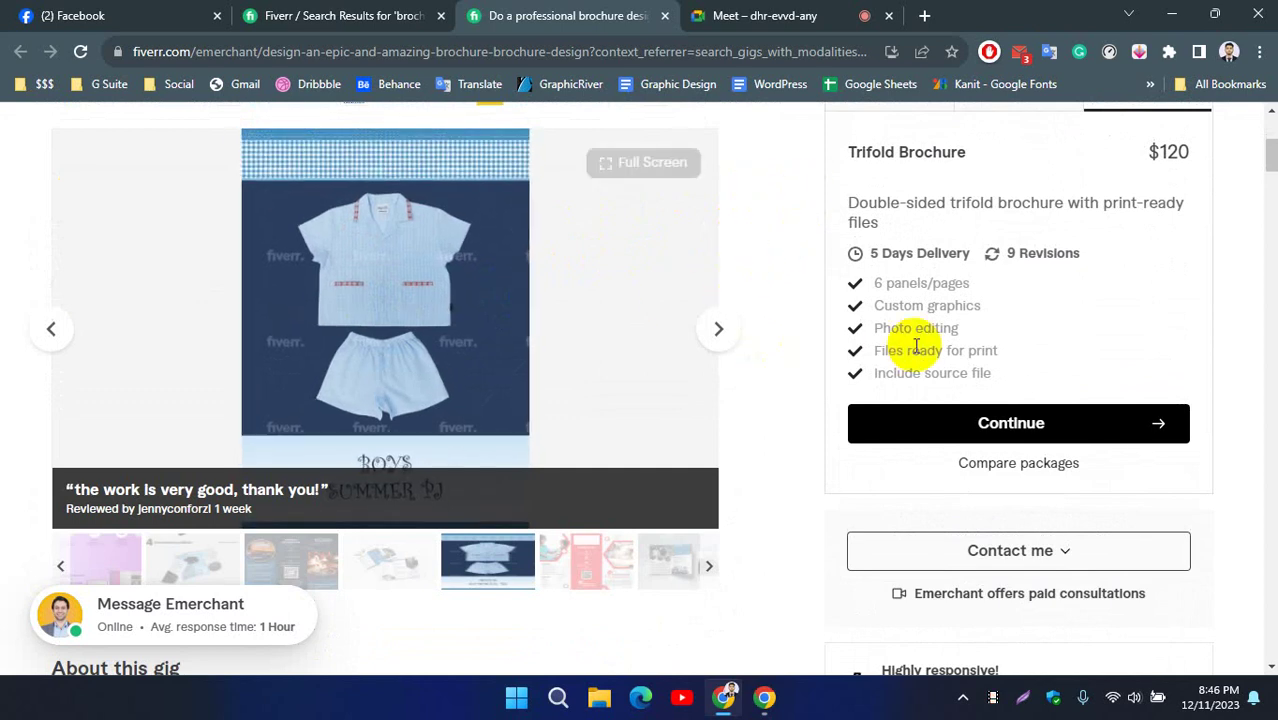
click(714, 343)
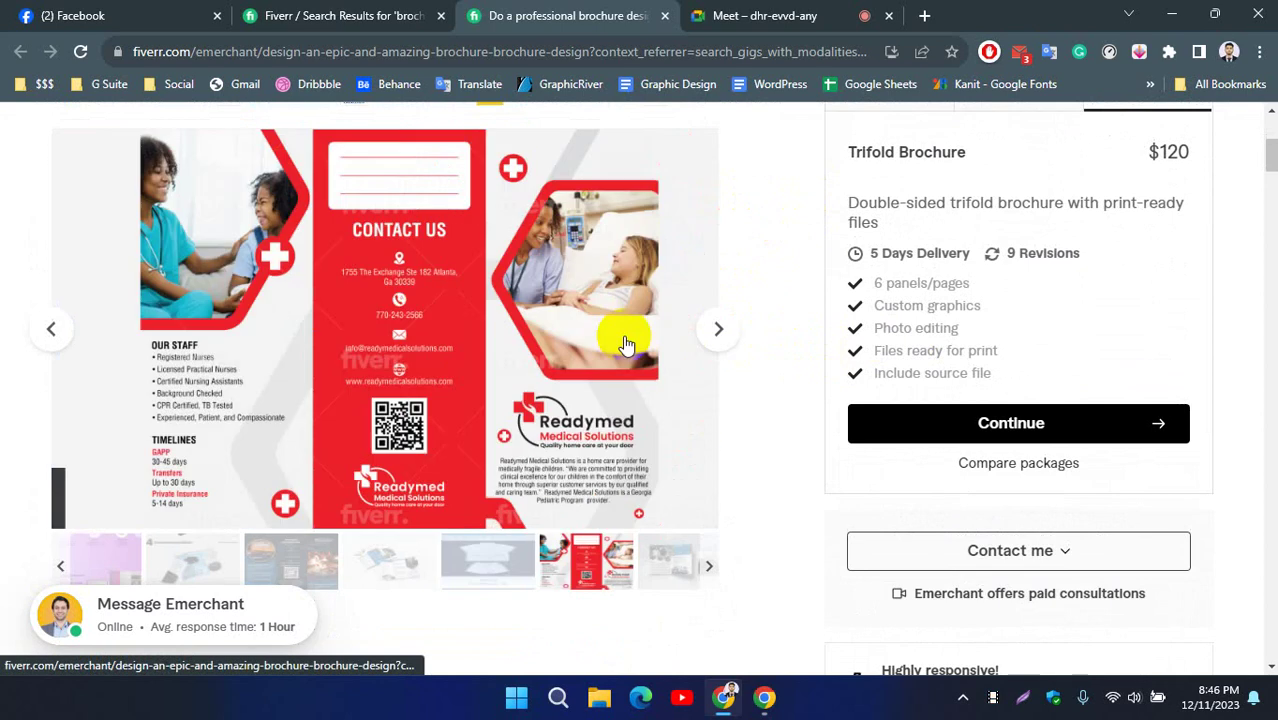
click(716, 329)
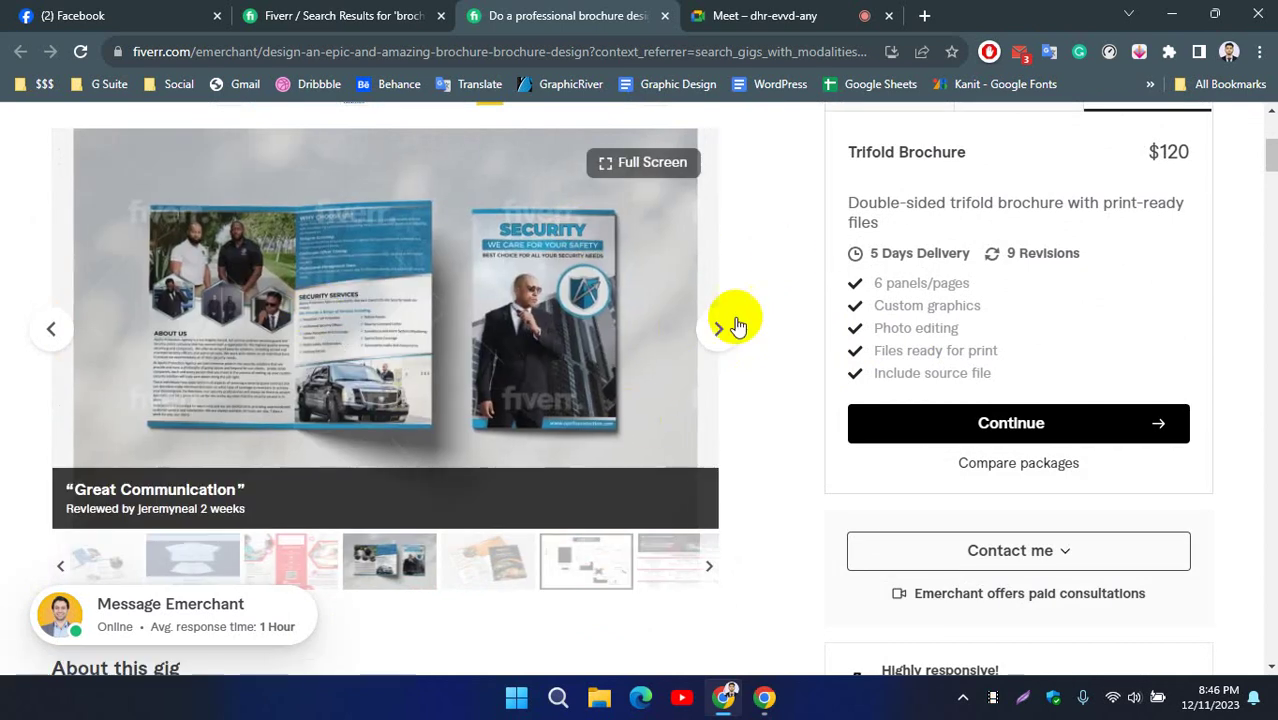
Step back through the gig gallery from the security brochure to the Blulite Bonfires brochure image.
scroll(790, 257, down, 2)
scroll(222, 335, up, 3)
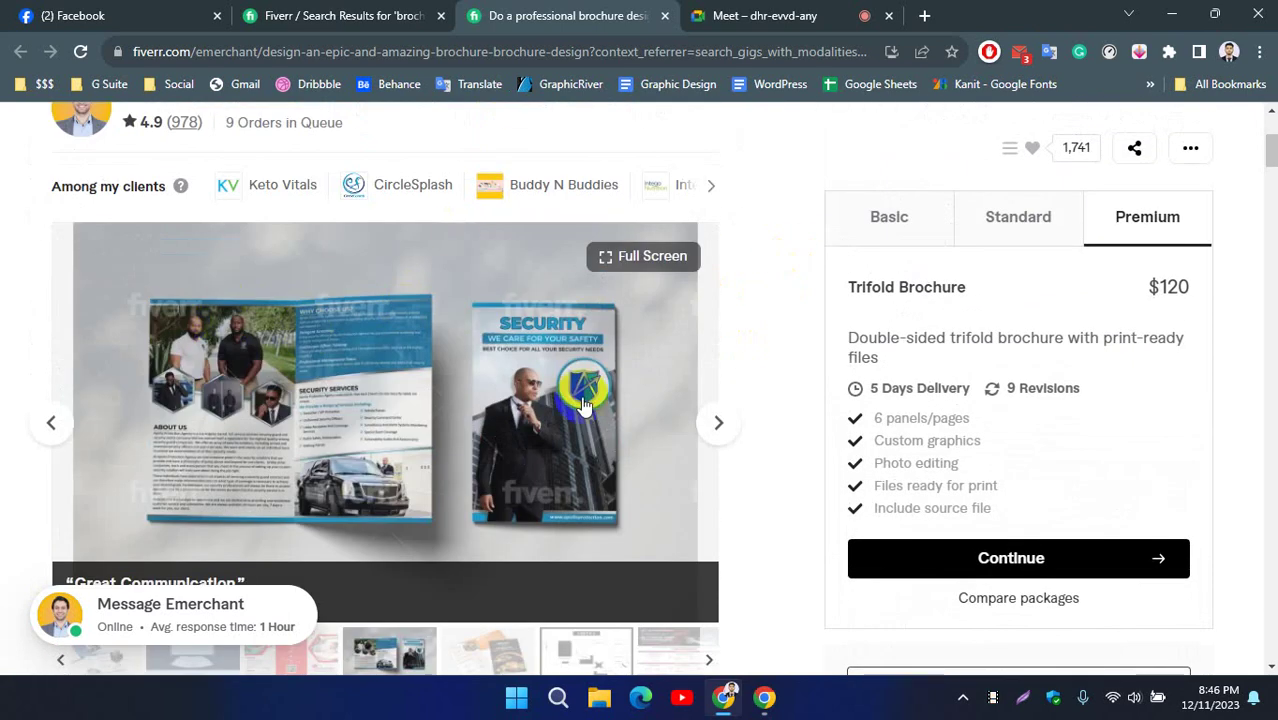
scroll(650, 358, down, 1)
click(47, 337)
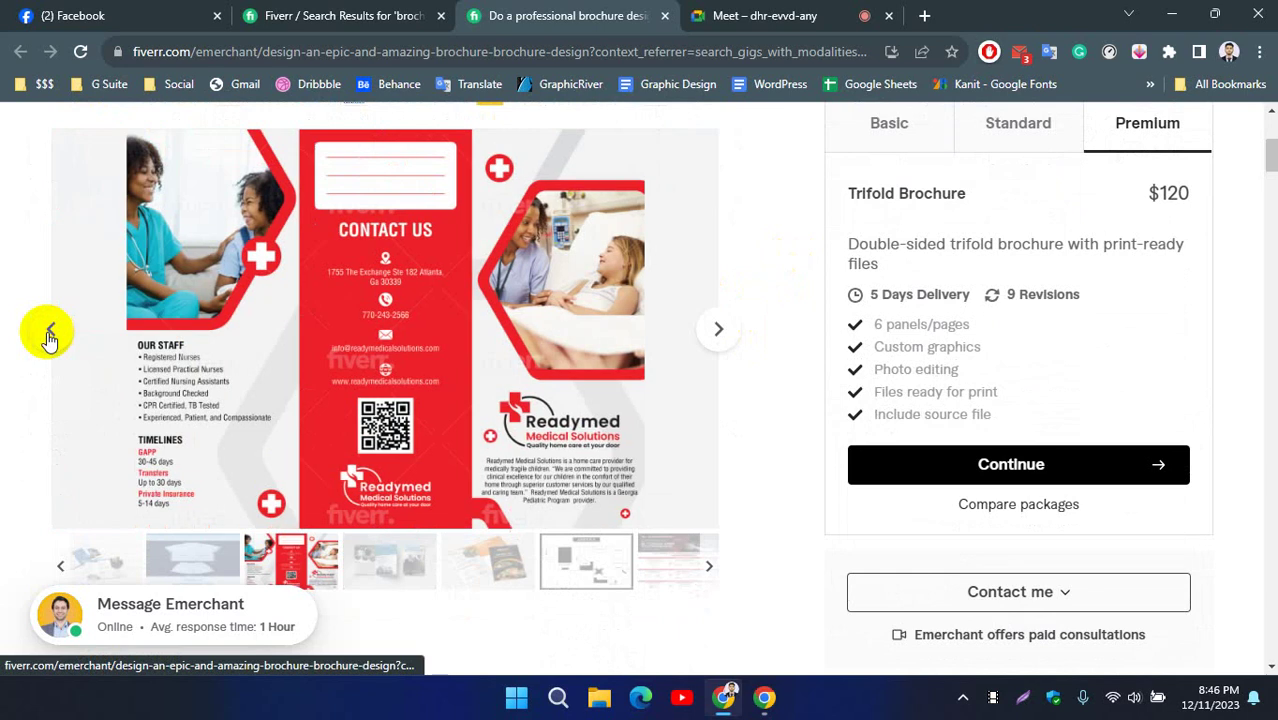
click(47, 337)
click(47, 337)
click(47, 335)
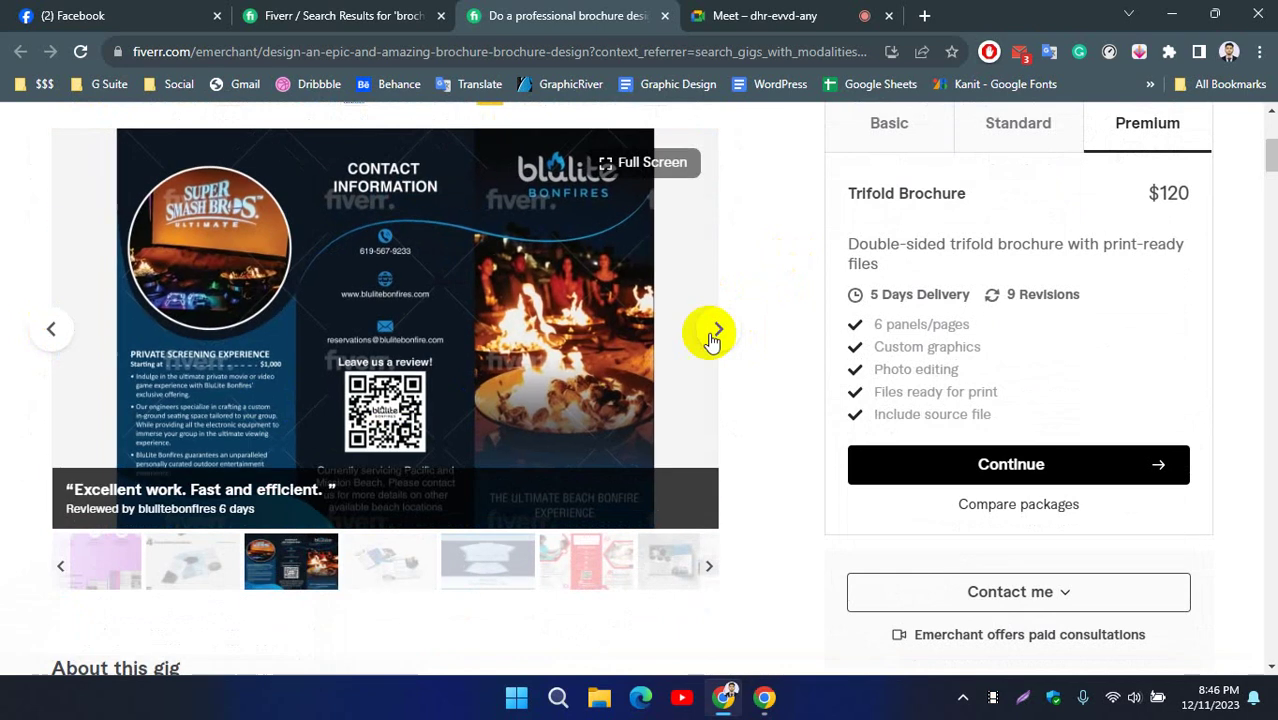
Examine the About this gig section by highlighting its text through the list of brochure types, and clear the highlighting.
scroll(748, 264, down, 8)
scroll(730, 272, up, 3)
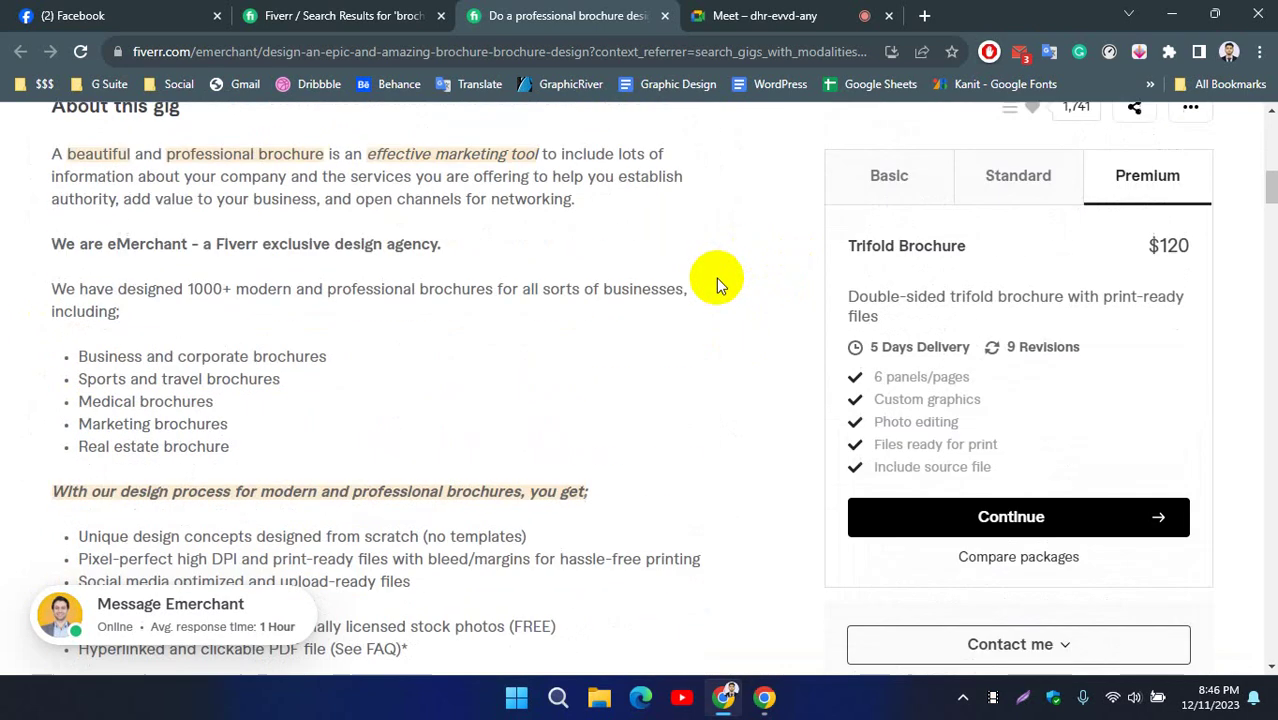
drag(53, 204, 551, 514)
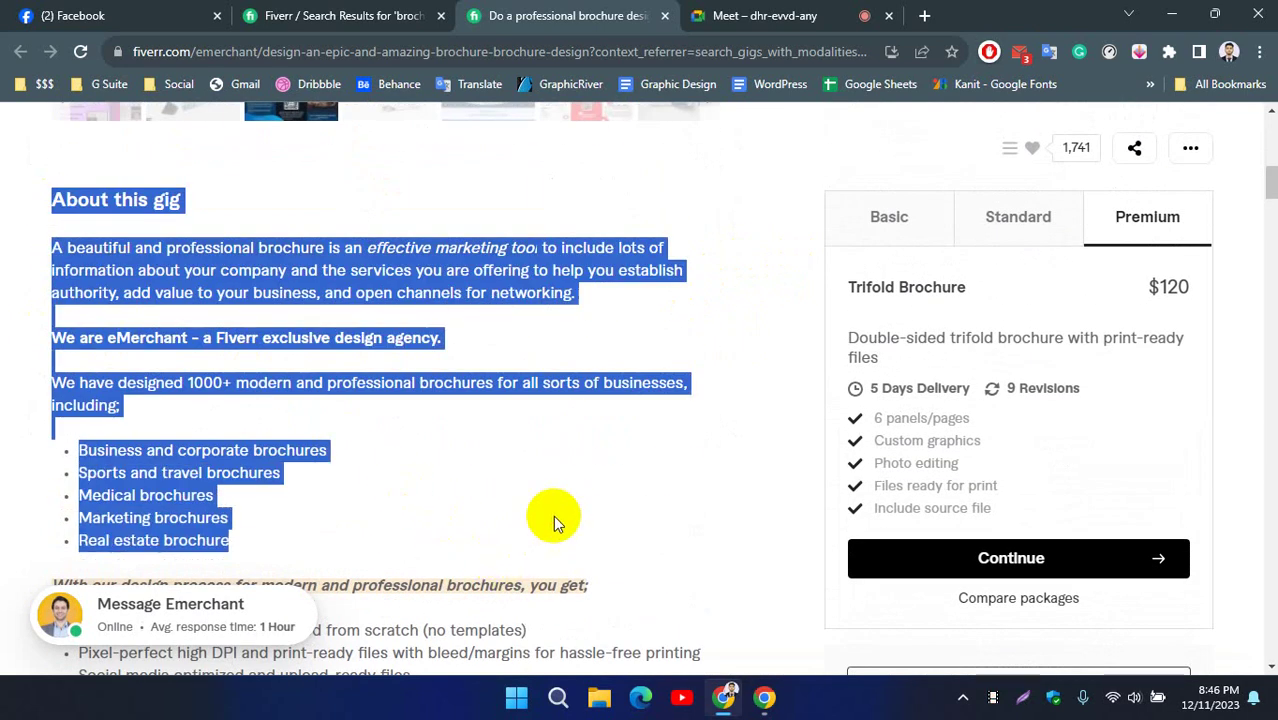
scroll(499, 437, down, 1)
click(140, 388)
Review the rest of the gig description, highlighting the package lines and the agency introduction, and clear the highlighting.
scroll(140, 388, down, 5)
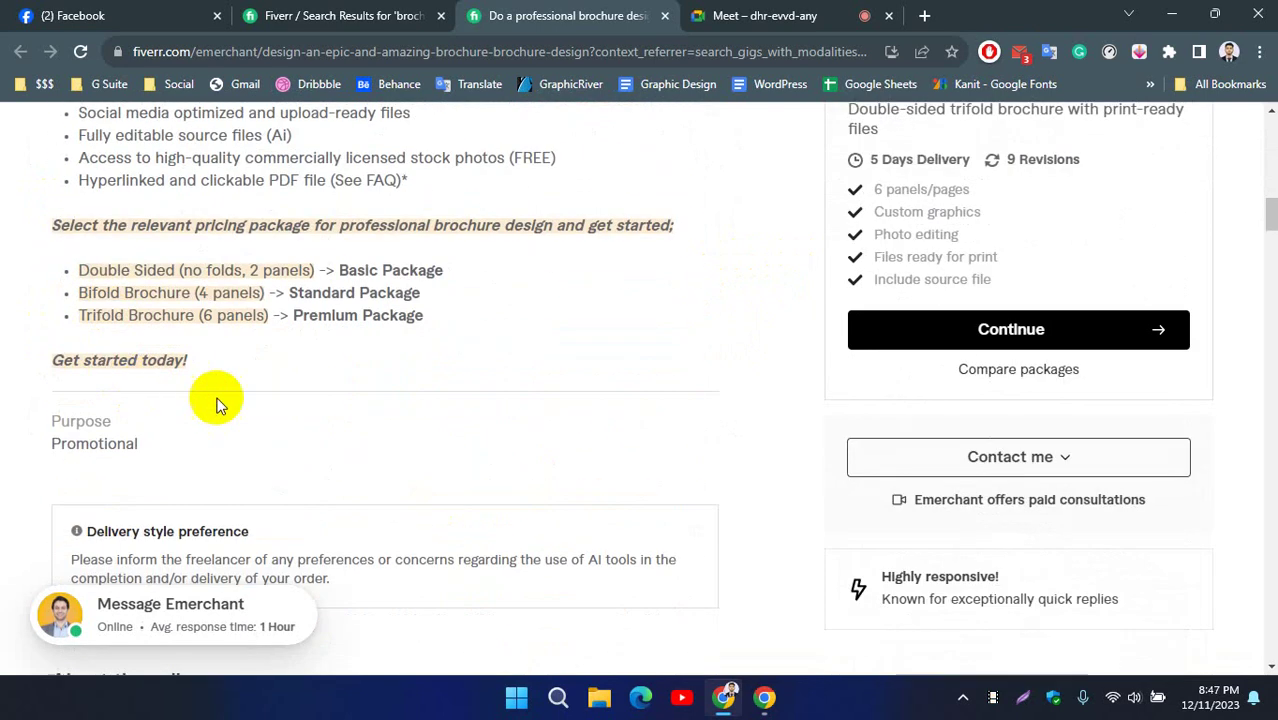
drag(198, 360, 12, 292)
scroll(12, 292, up, 4)
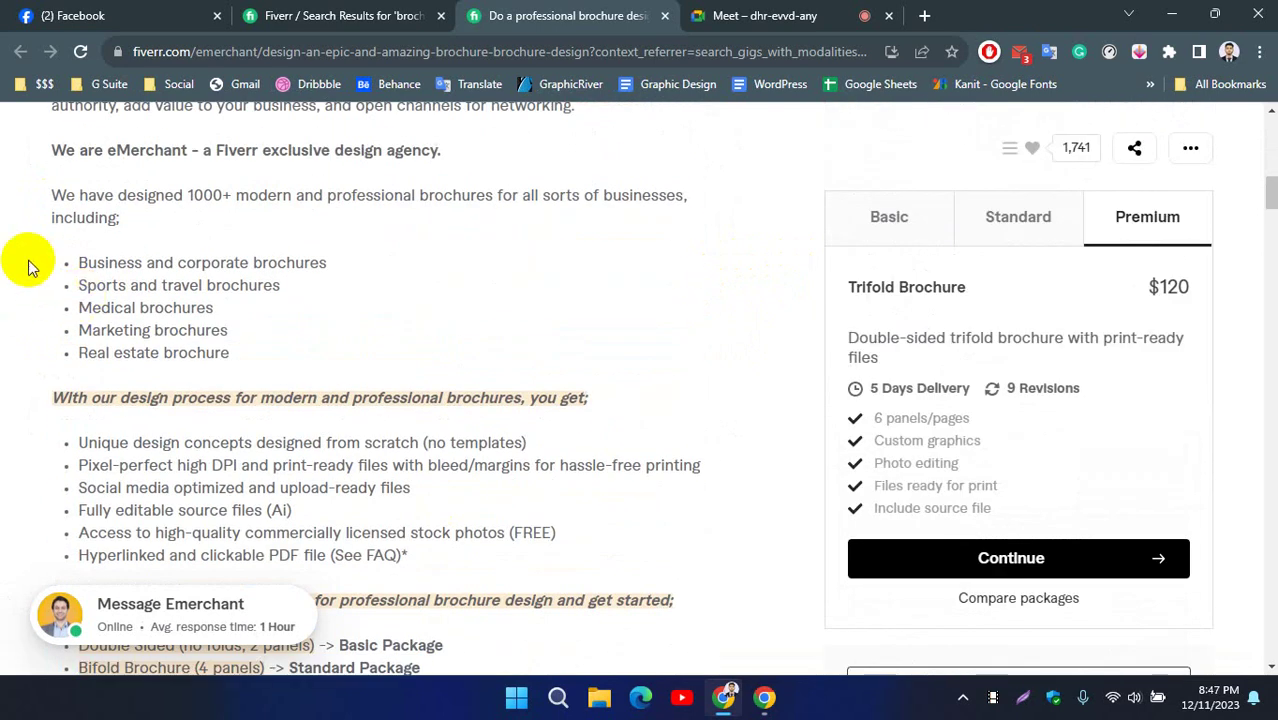
drag(44, 155, 243, 425)
click(341, 425)
scroll(345, 410, down, 5)
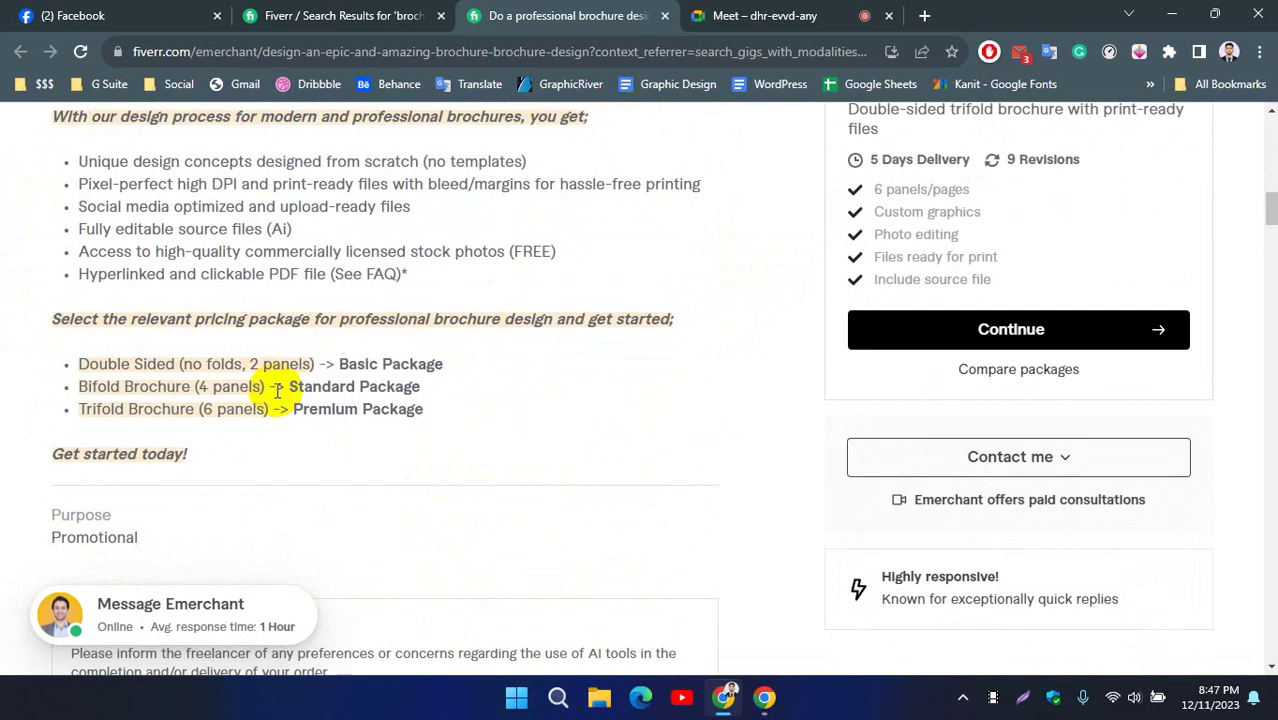
Examine the gig's delivery style preference, About the seller section and package comparison table.
scroll(80, 440, down, 1)
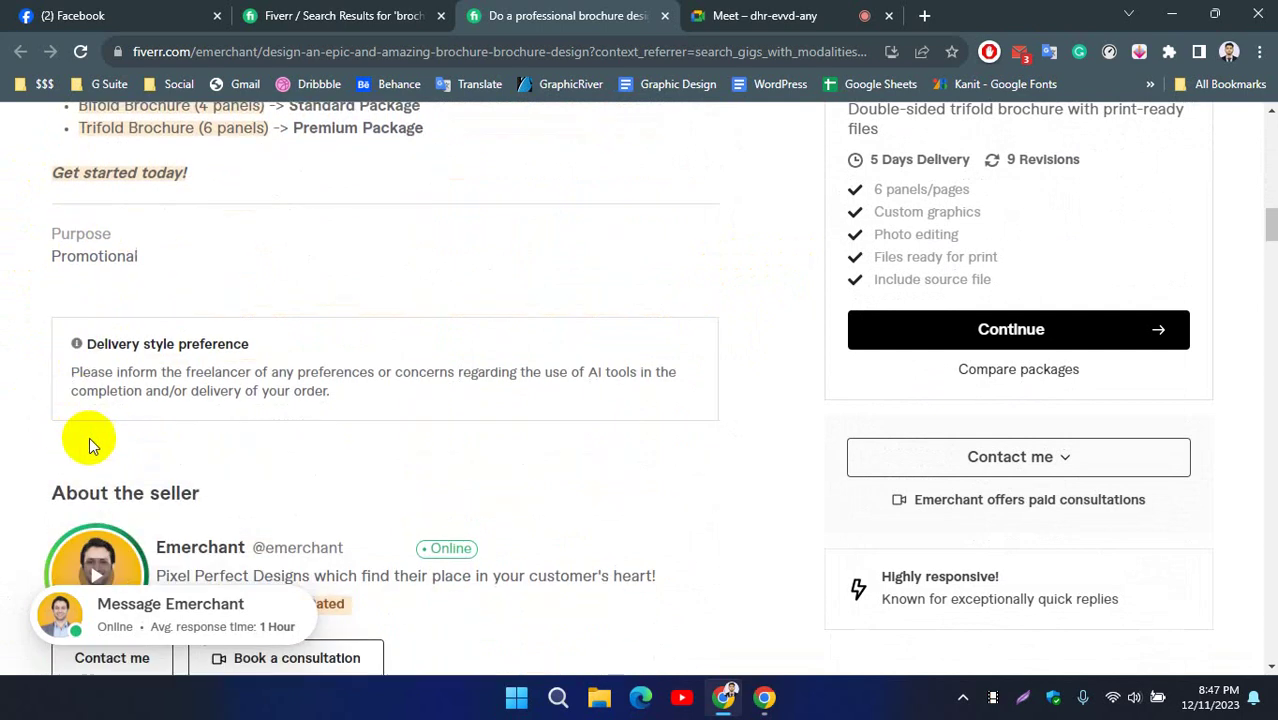
scroll(232, 458, down, 2)
scroll(365, 308, up, 2)
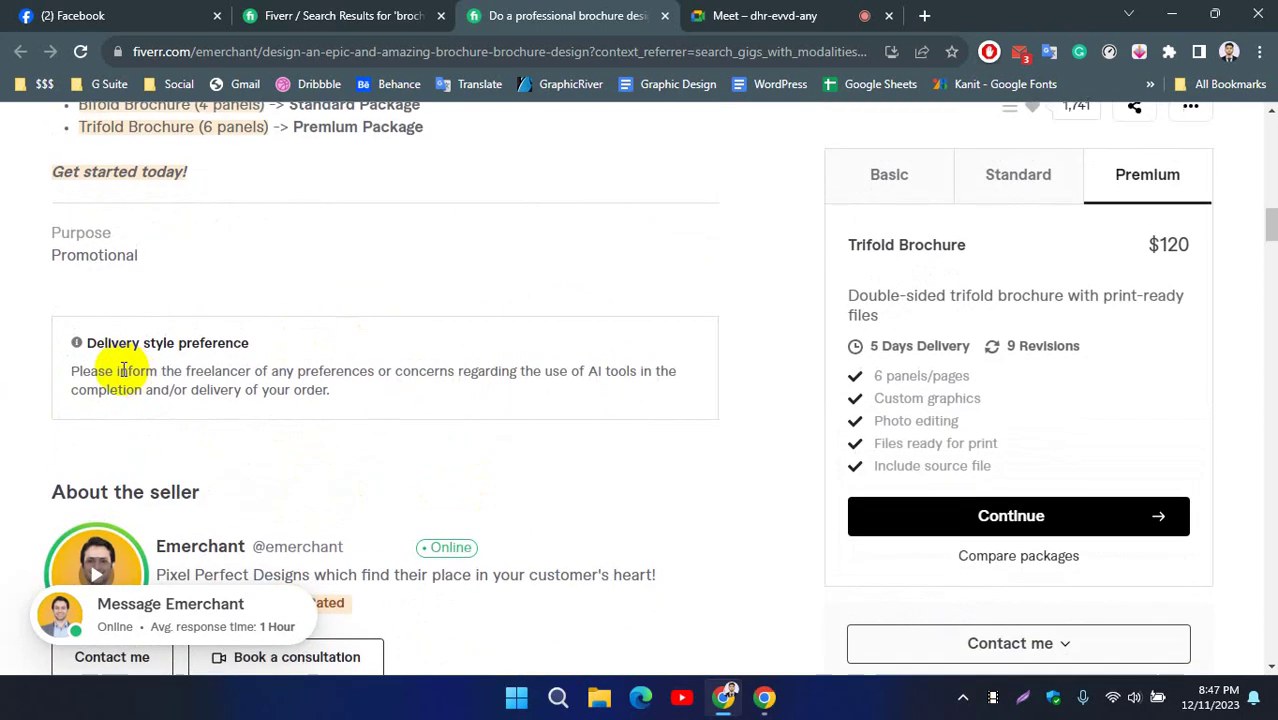
scroll(300, 385, down, 7)
scroll(300, 385, down, 15)
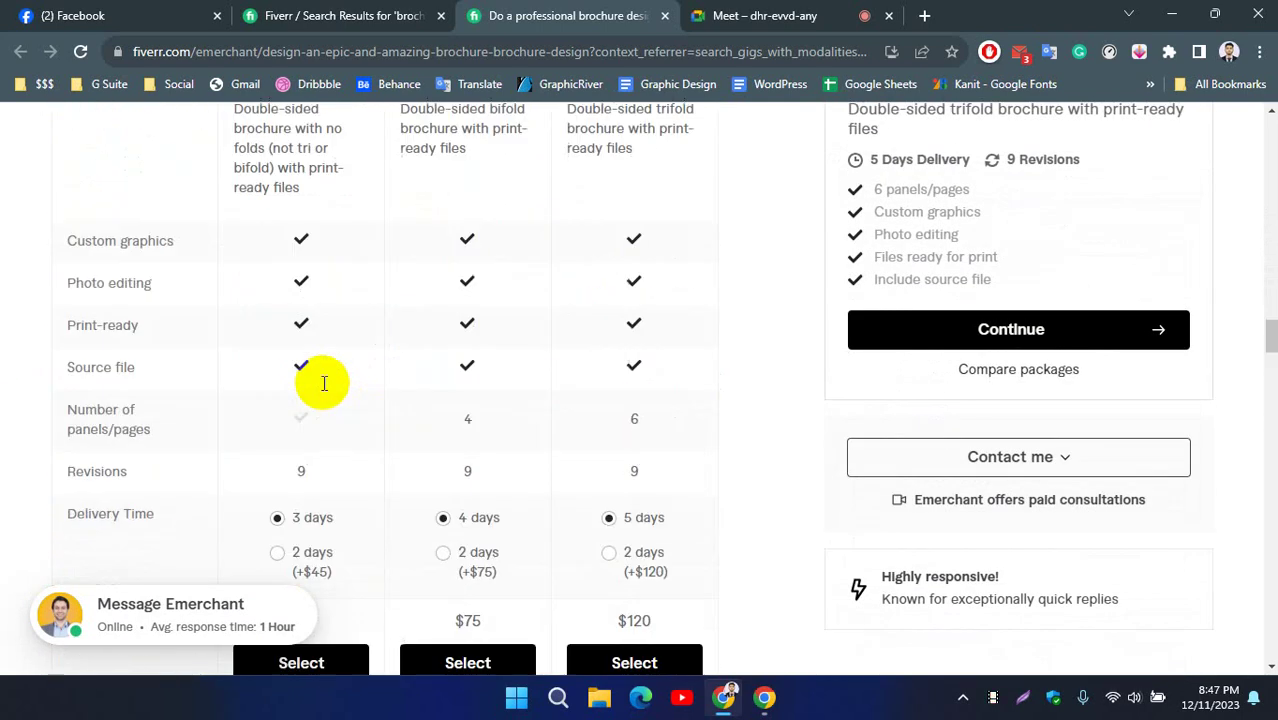
scroll(323, 392, down, 12)
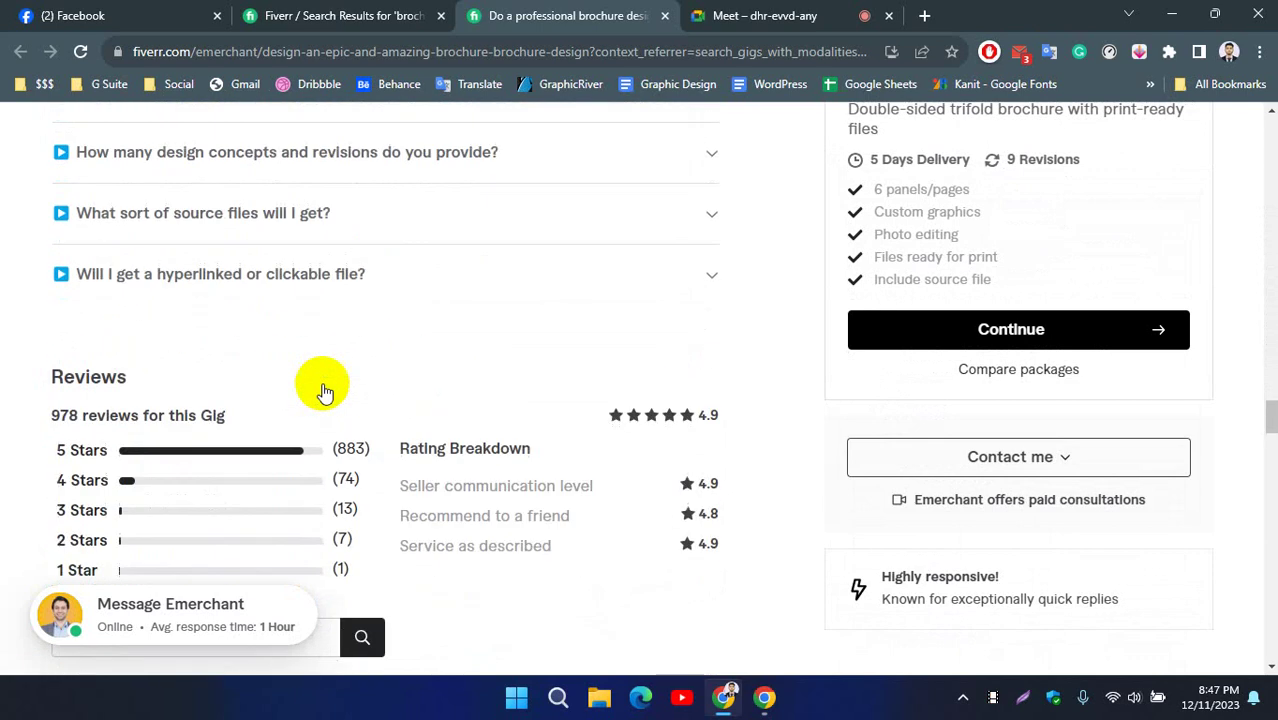
Look over the gig's FAQ, reviews, related tags and similar services, and return to the start of the gig page.
scroll(148, 343, up, 10)
scroll(160, 471, down, 7)
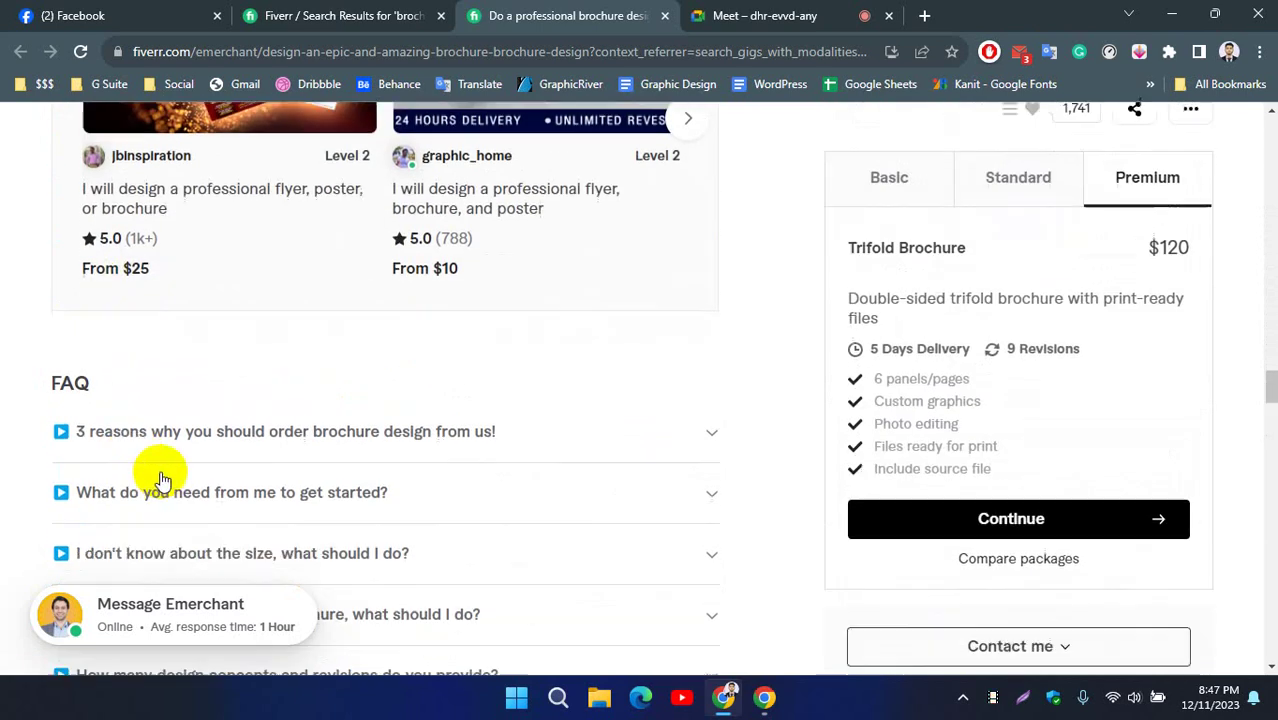
scroll(445, 340, down, 6)
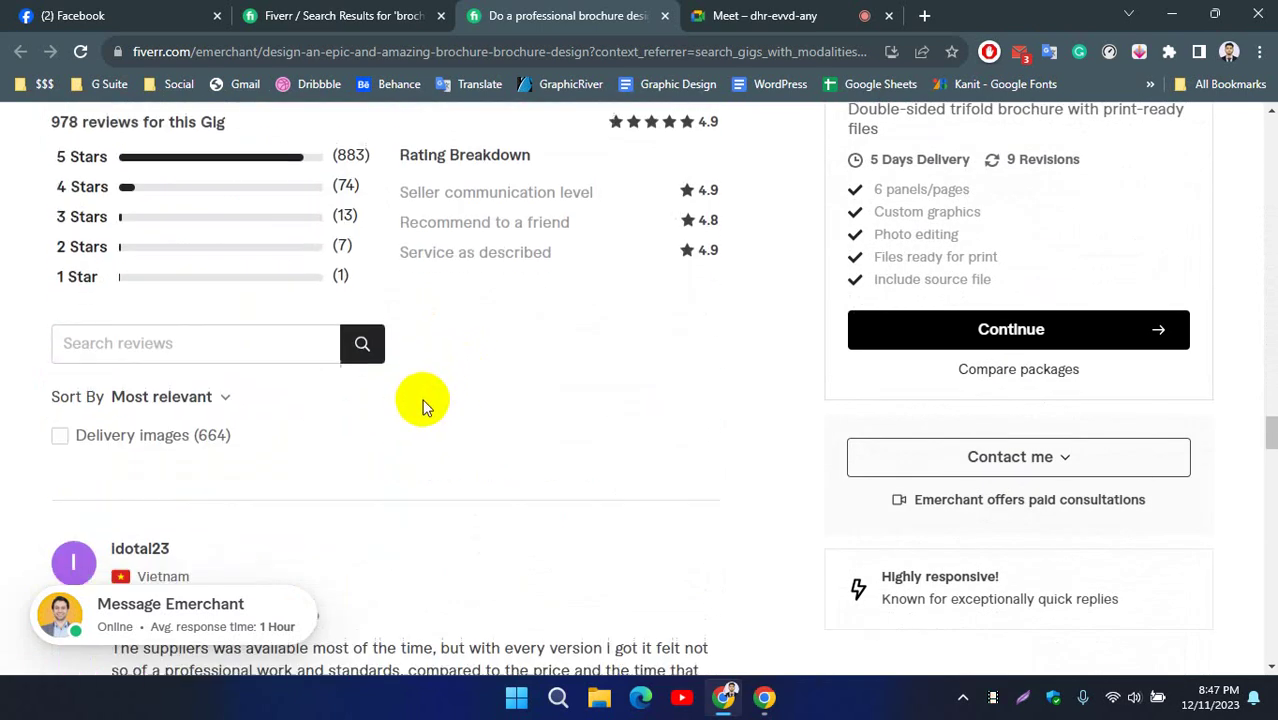
scroll(337, 405, down, 12)
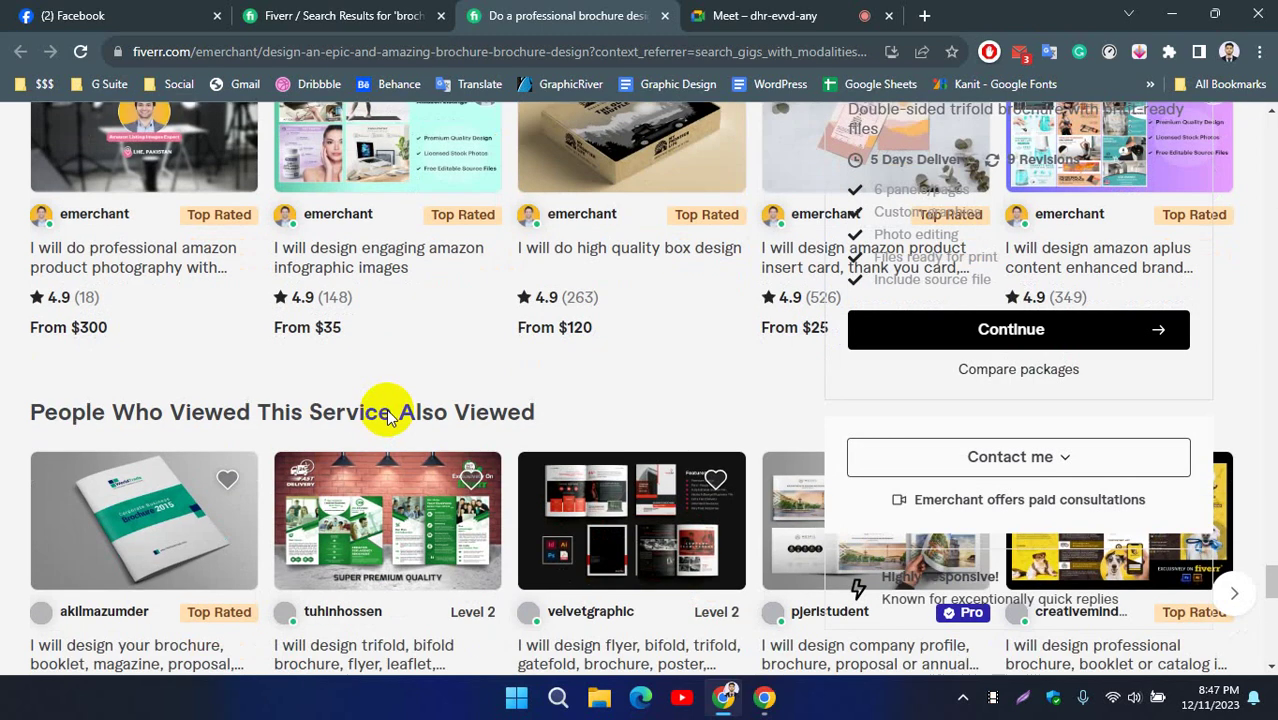
scroll(301, 421, up, 5)
scroll(301, 421, up, 3)
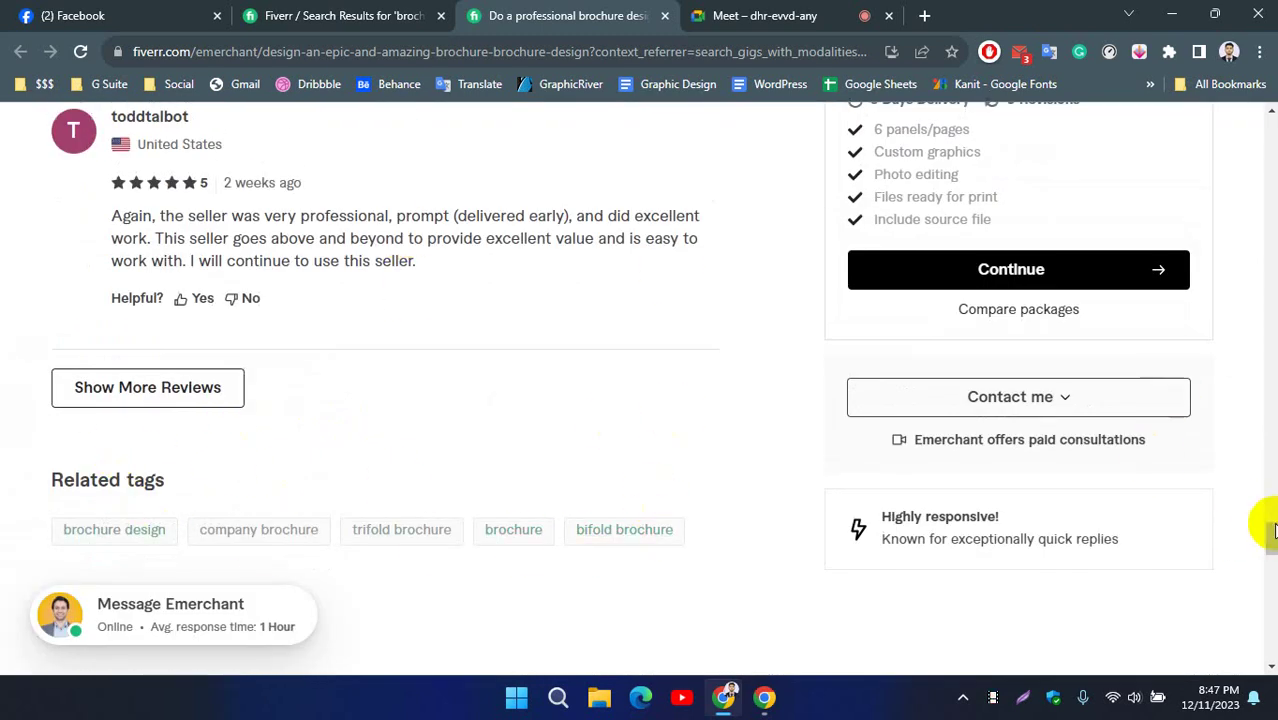
drag(1272, 530, 1272, 120)
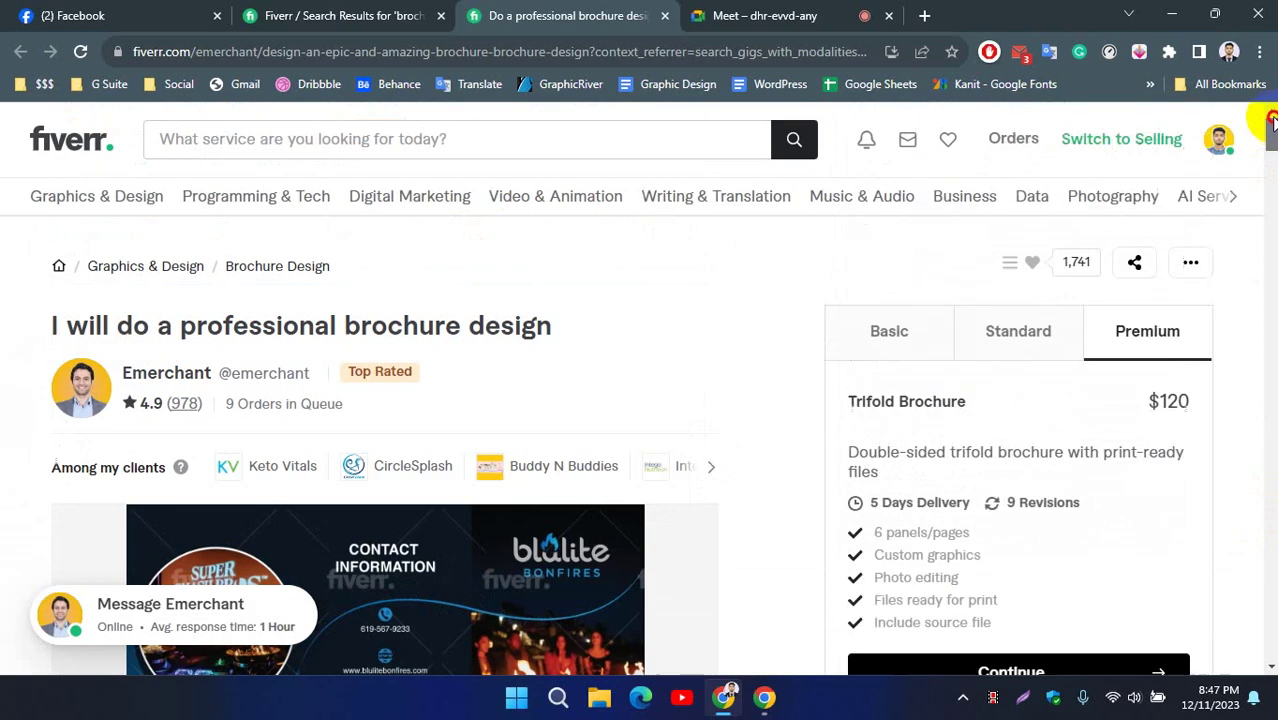
Return to the start of the brochure search results, and switch to the Google Meet call.
click(395, 14)
scroll(94, 257, up, 4)
scroll(28, 285, up, 4)
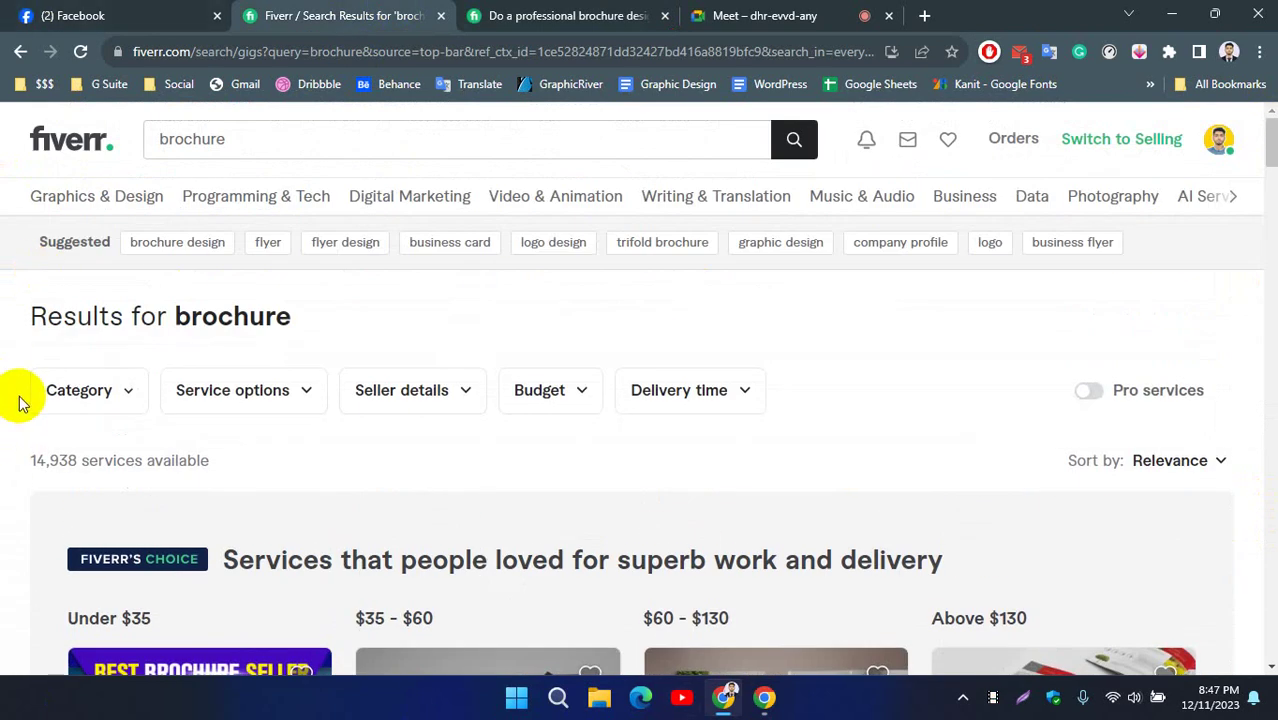
click(738, 14)
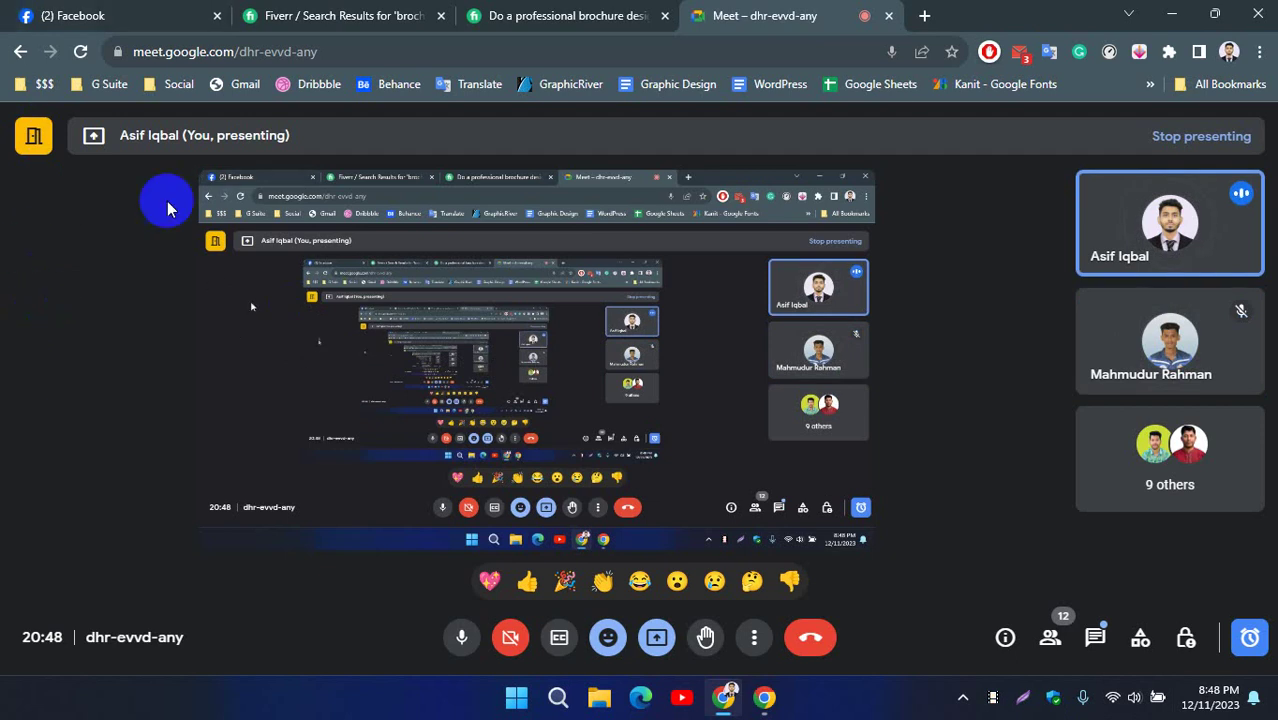
Switch back to Fiverr's brochure search results and examine the listed gigs' thumbnails, titles, seller levels and starting prices.
click(345, 15)
scroll(422, 428, down, 5)
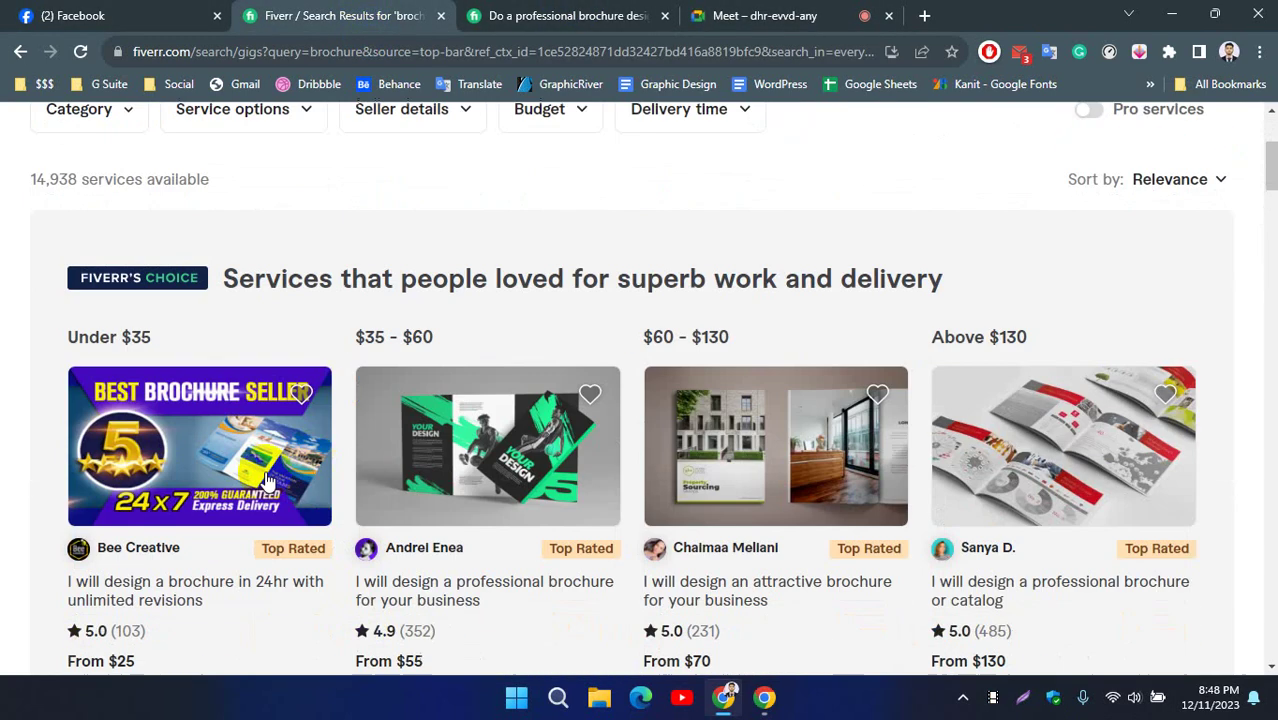
scroll(736, 290, down, 4)
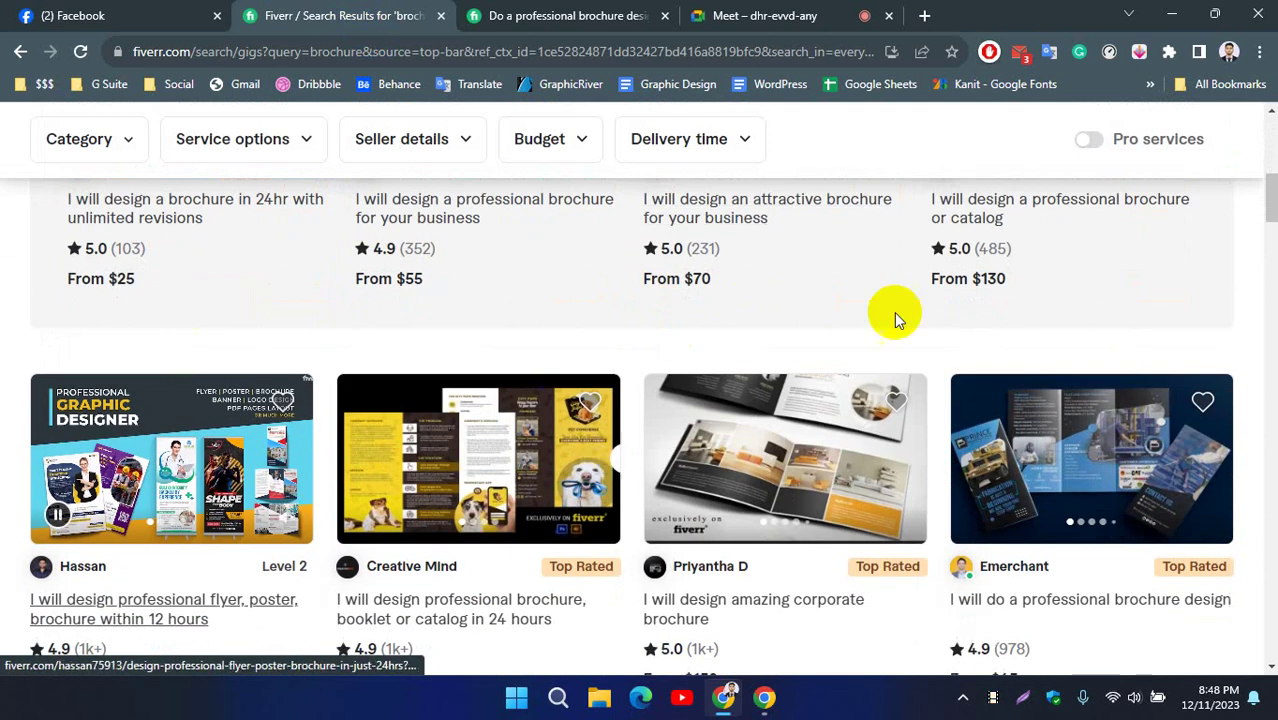
scroll(888, 388, down, 2)
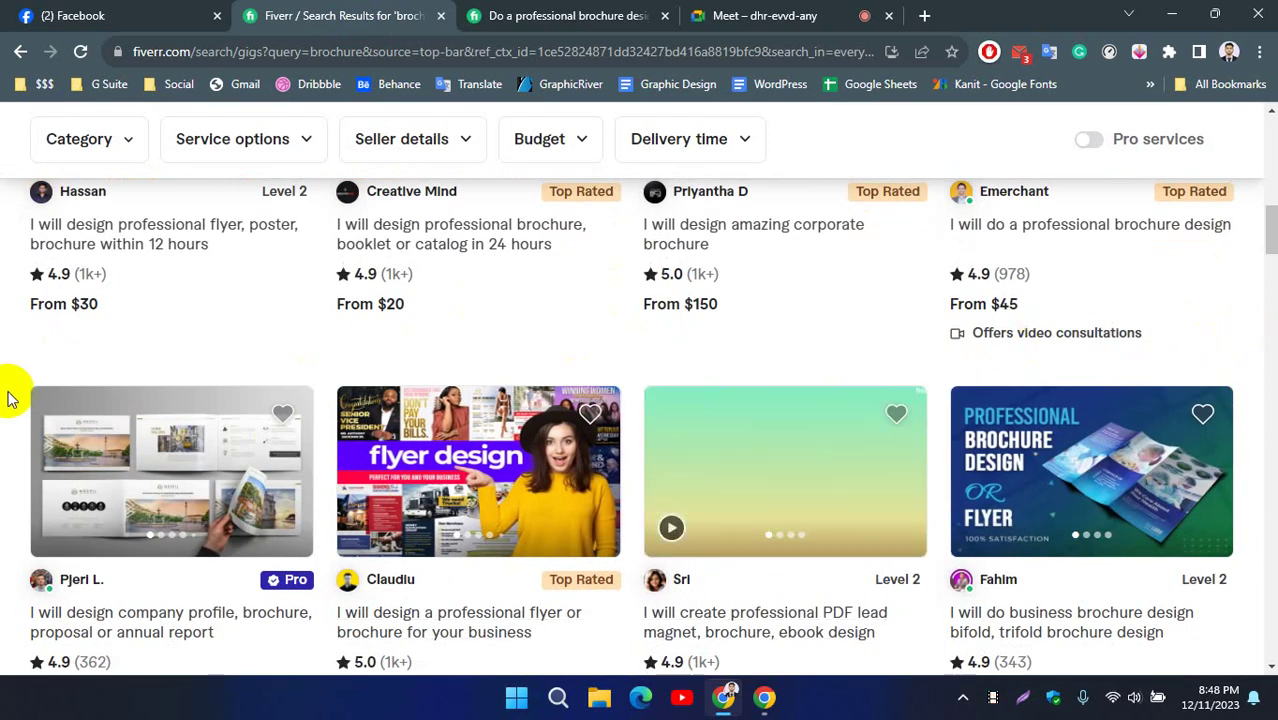
scroll(10, 398, down, 1)
scroll(10, 400, down, 1)
scroll(8, 405, down, 1)
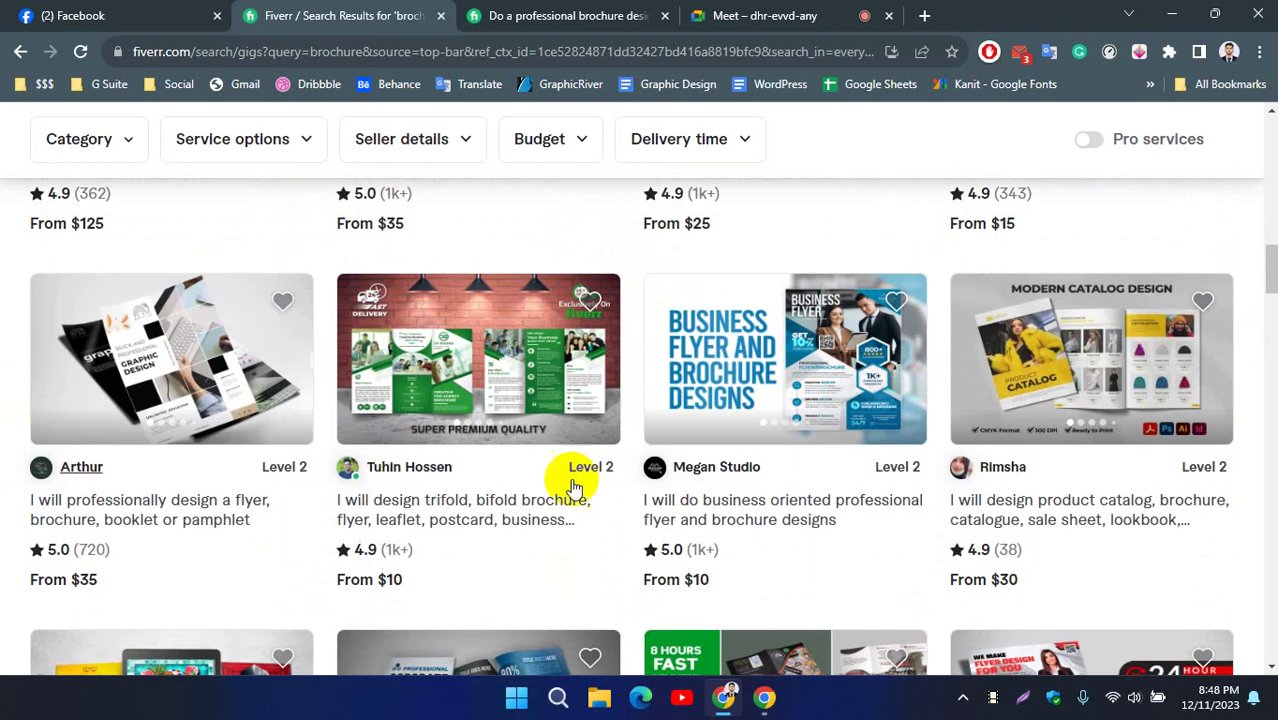
Examine further brochure gigs in the search results, comparing their thumbnails, titles, seller levels, ratings and starting prices.
scroll(10, 500, down, 2)
scroll(12, 527, down, 1)
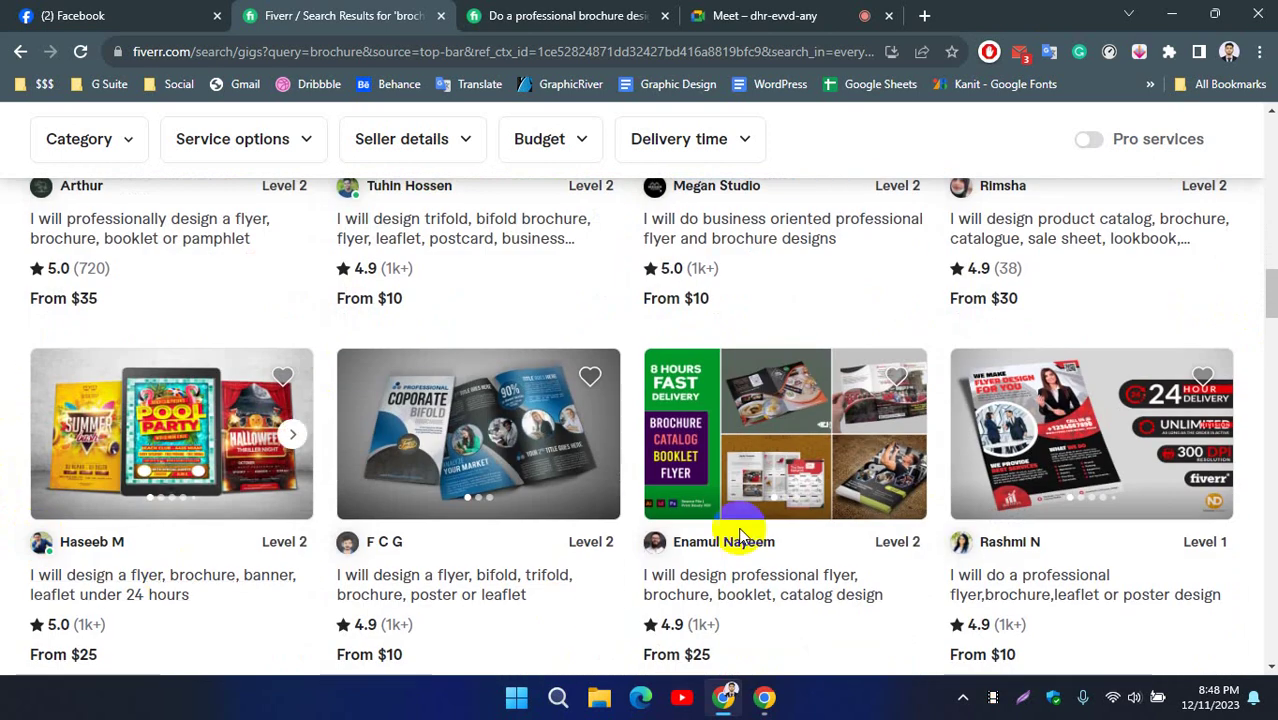
scroll(9, 428, down, 2)
scroll(72, 538, down, 2)
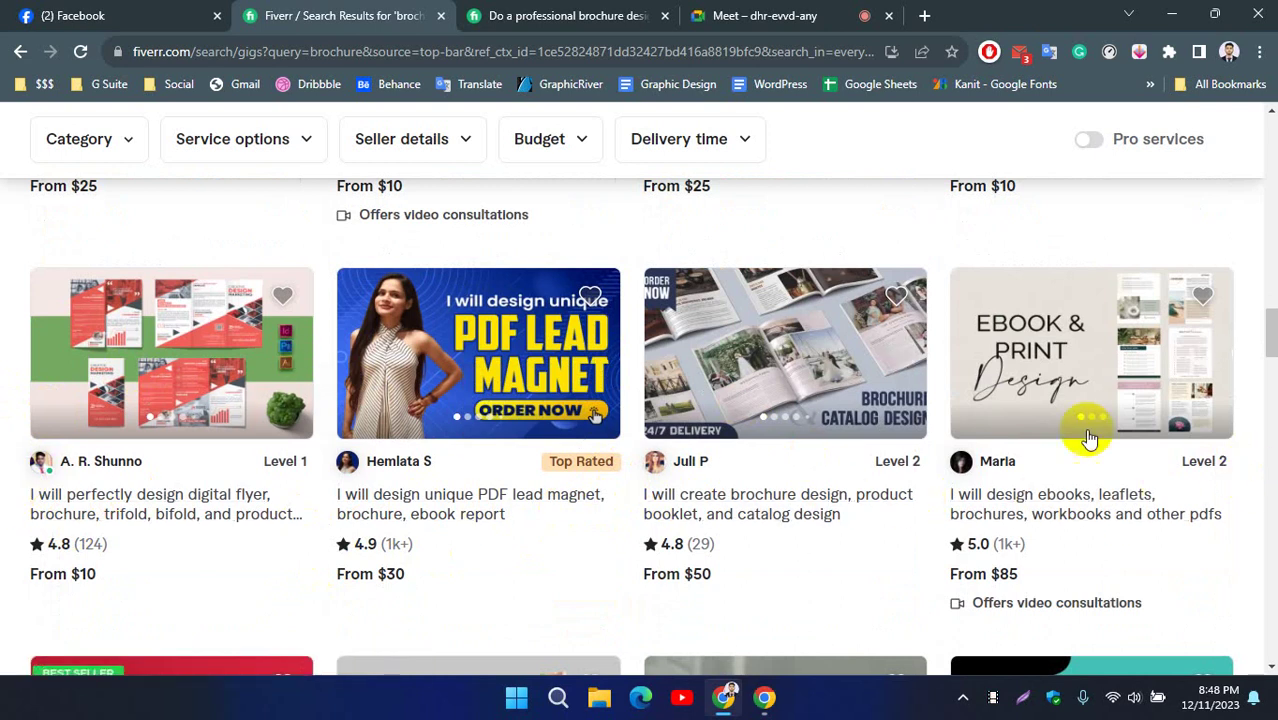
scroll(10, 480, down, 2)
scroll(5, 480, down, 2)
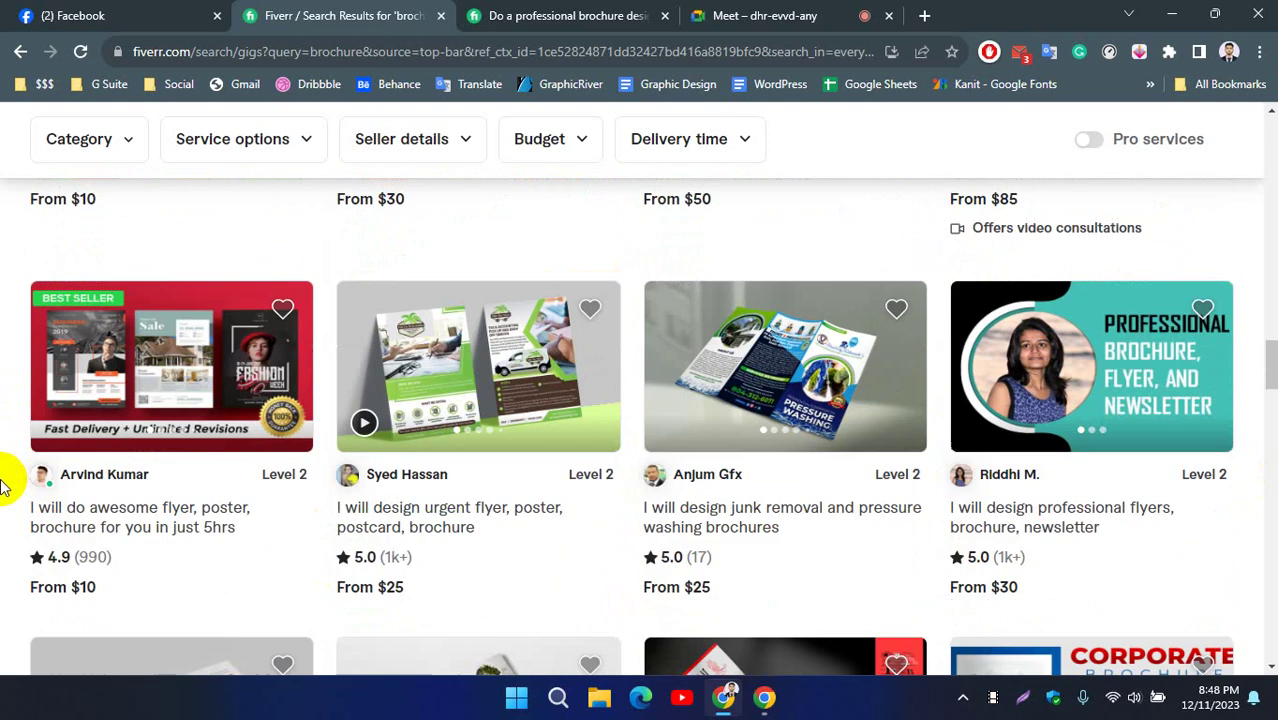
scroll(125, 440, down, 2)
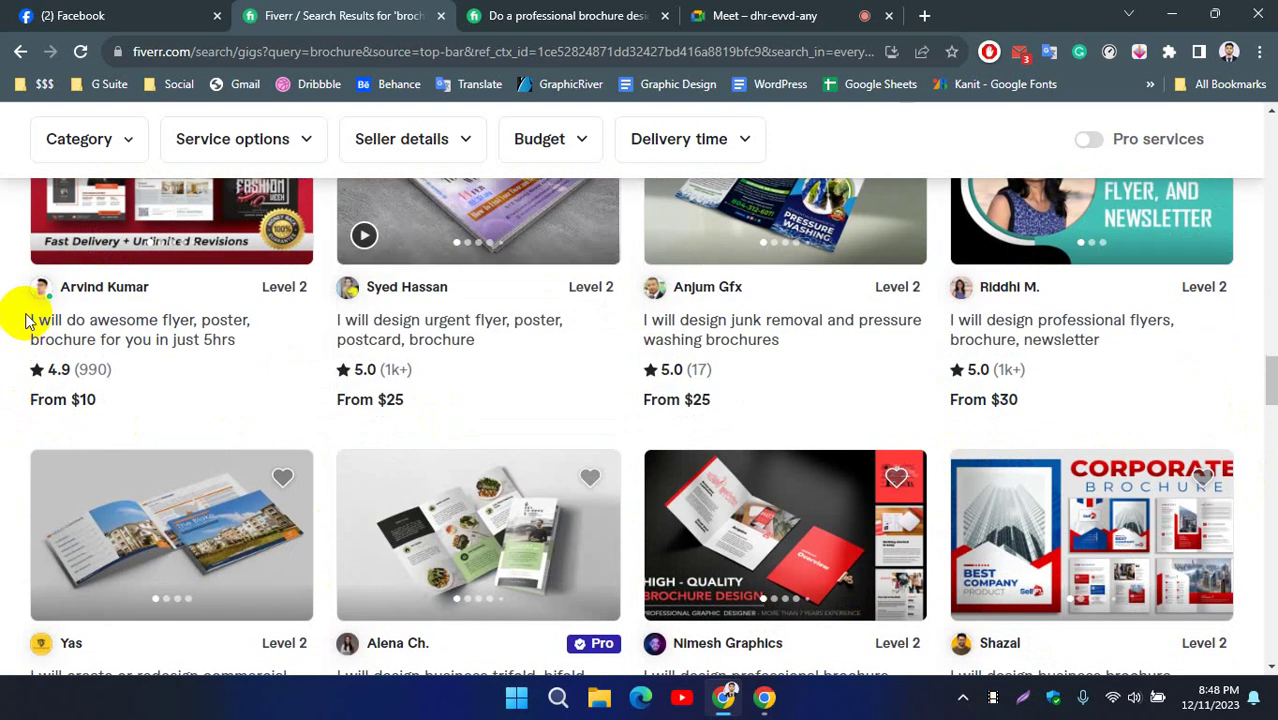
Return to the open brochure gig page, switch the account to selling mode and open the seller's own profile.
click(592, 15)
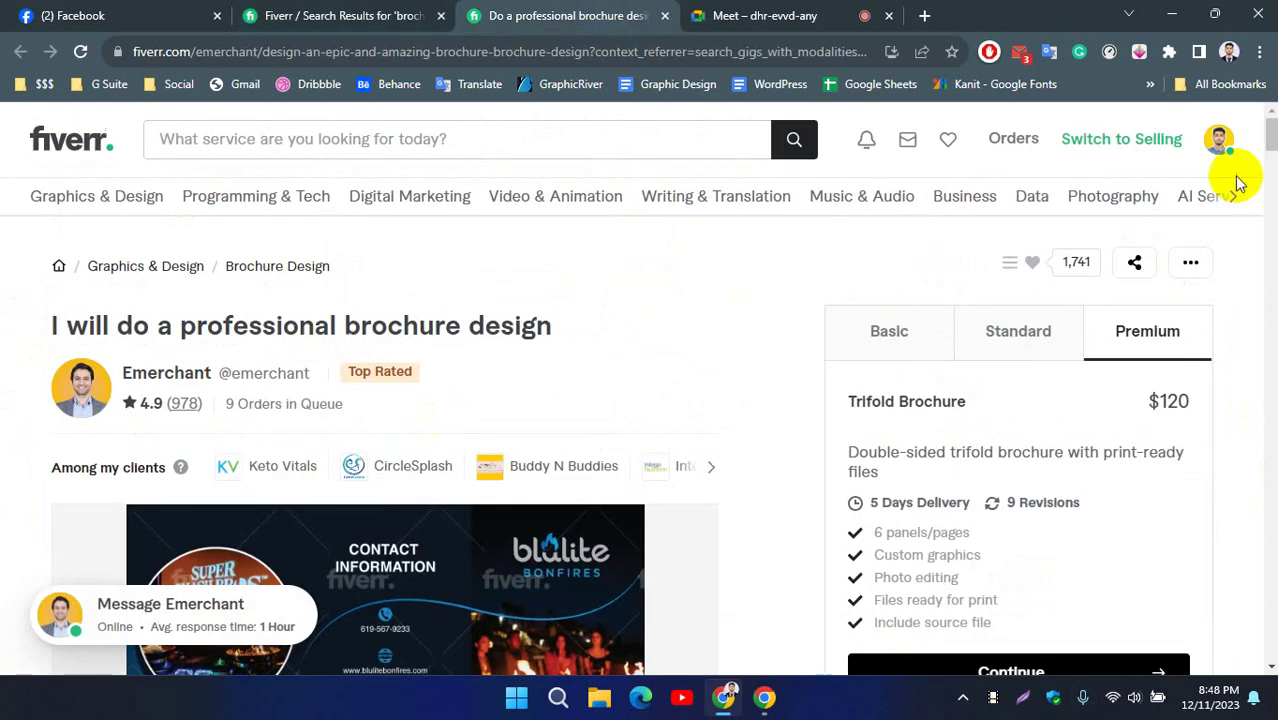
click(1219, 141)
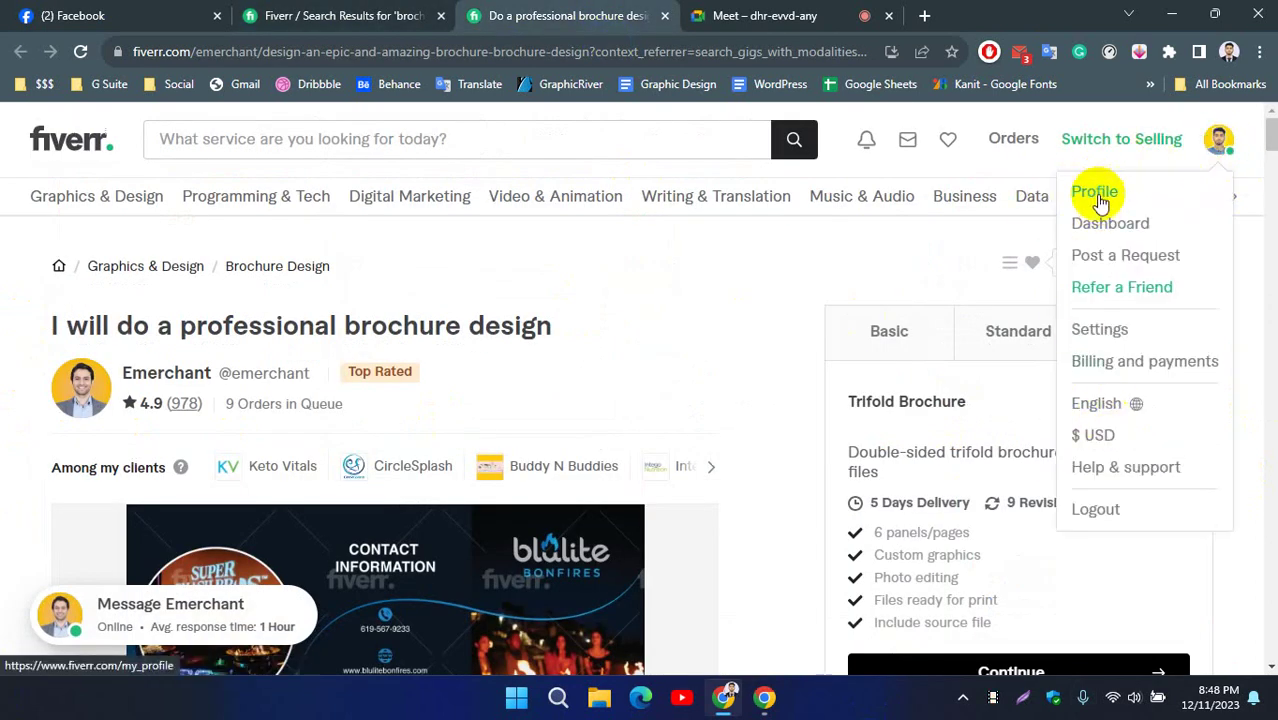
click(1120, 142)
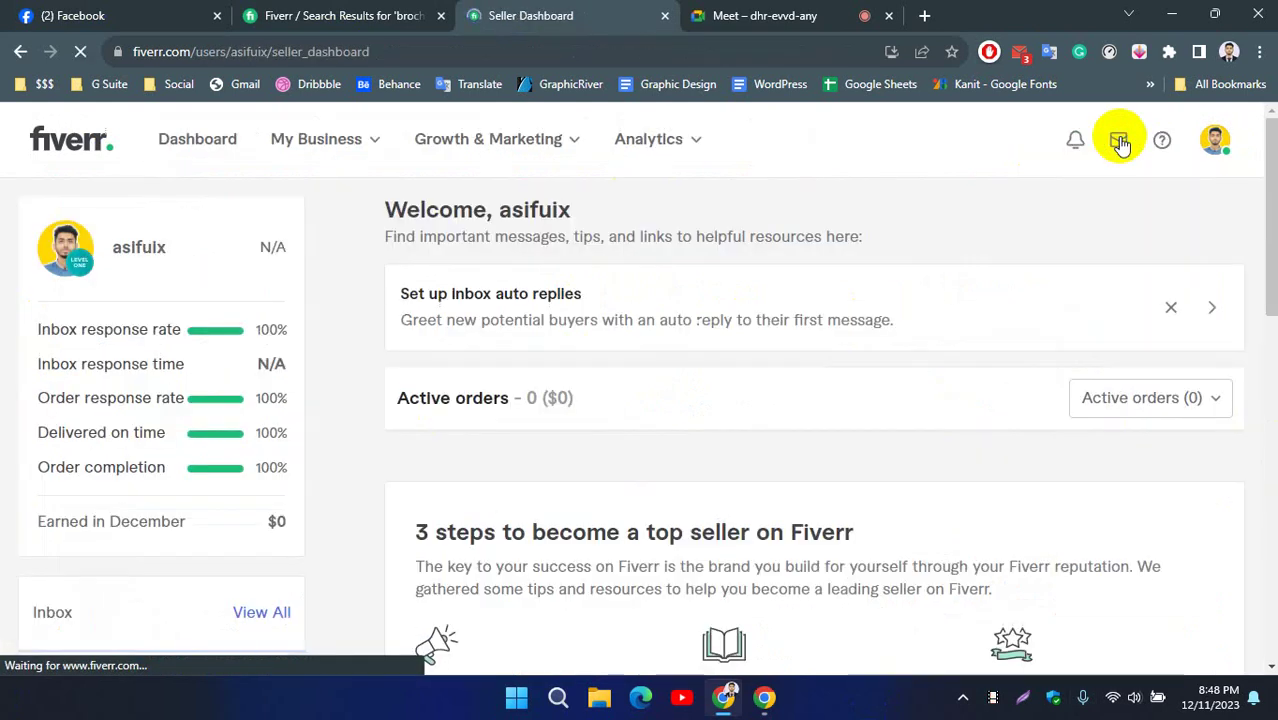
click(1215, 140)
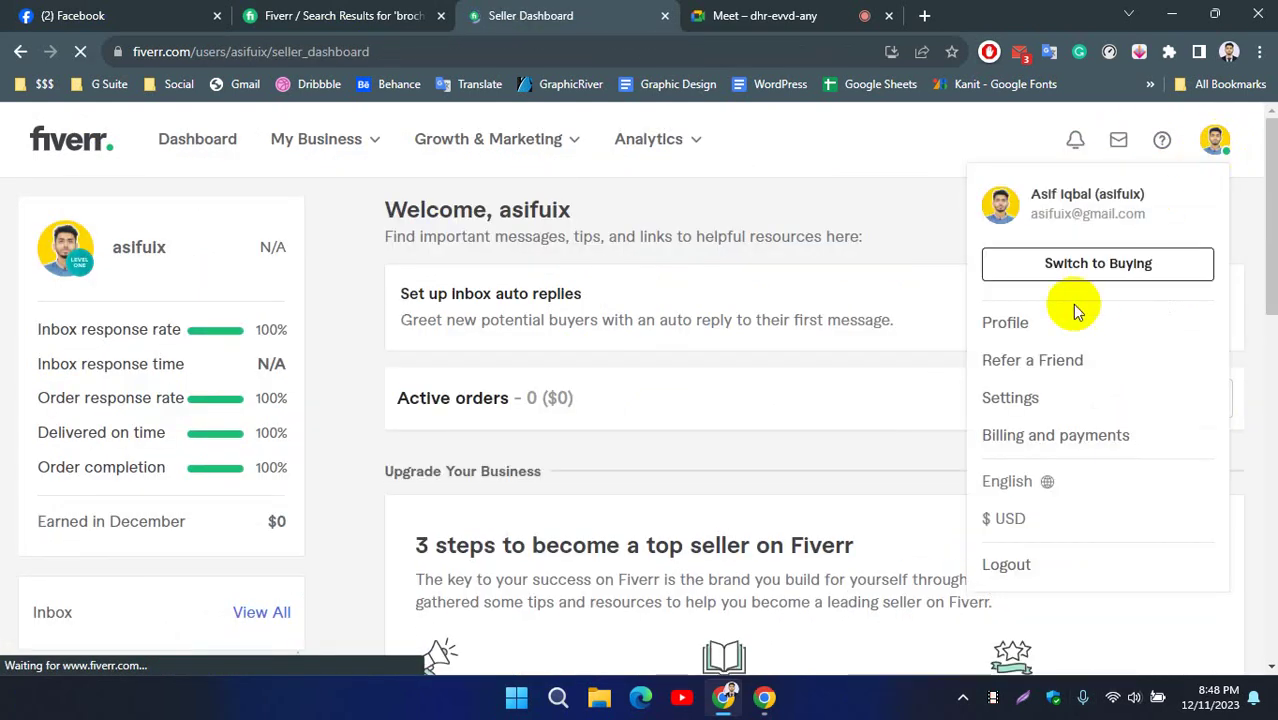
click(1010, 322)
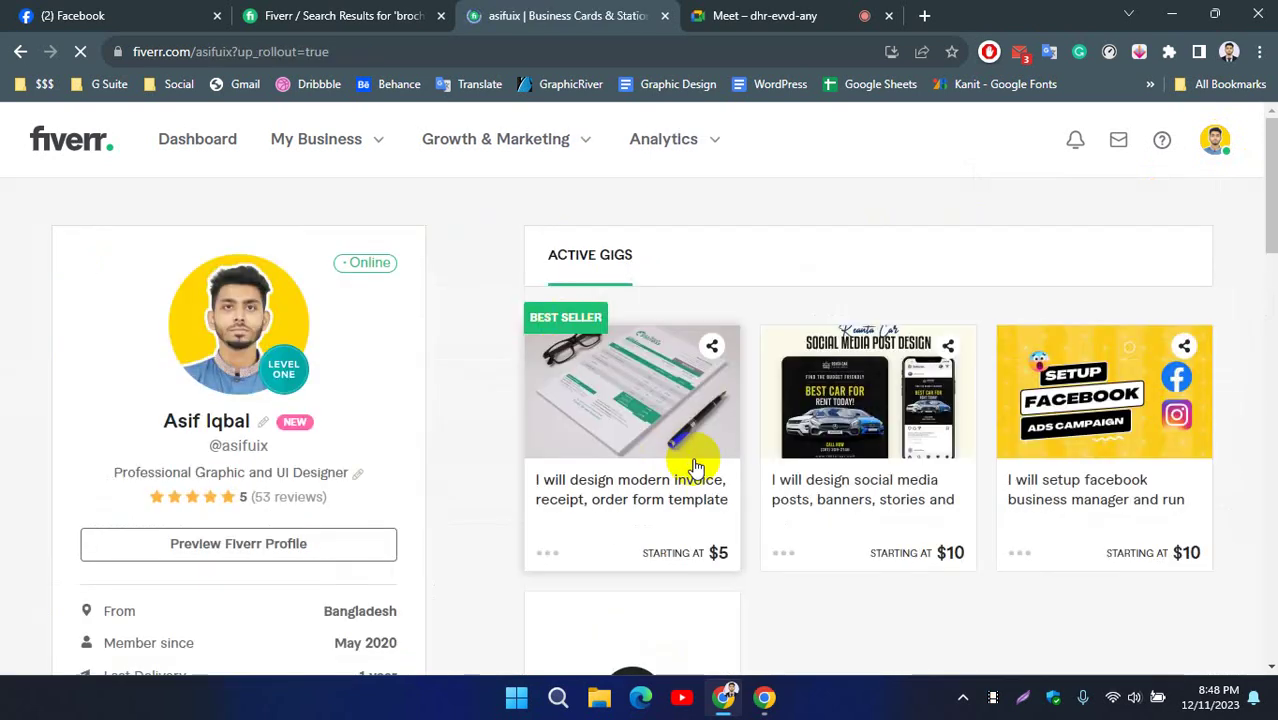
Start creating a new gig from the active gigs on the seller profile.
scroll(688, 466, down, 2)
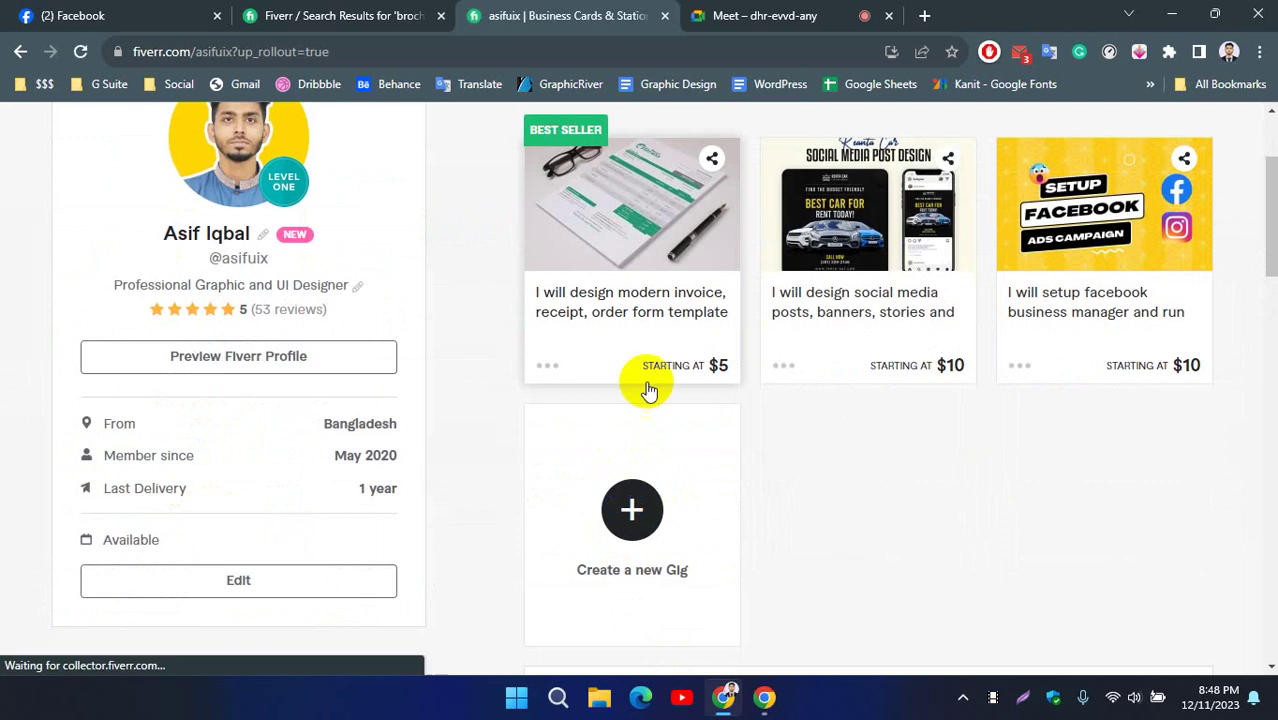
click(666, 542)
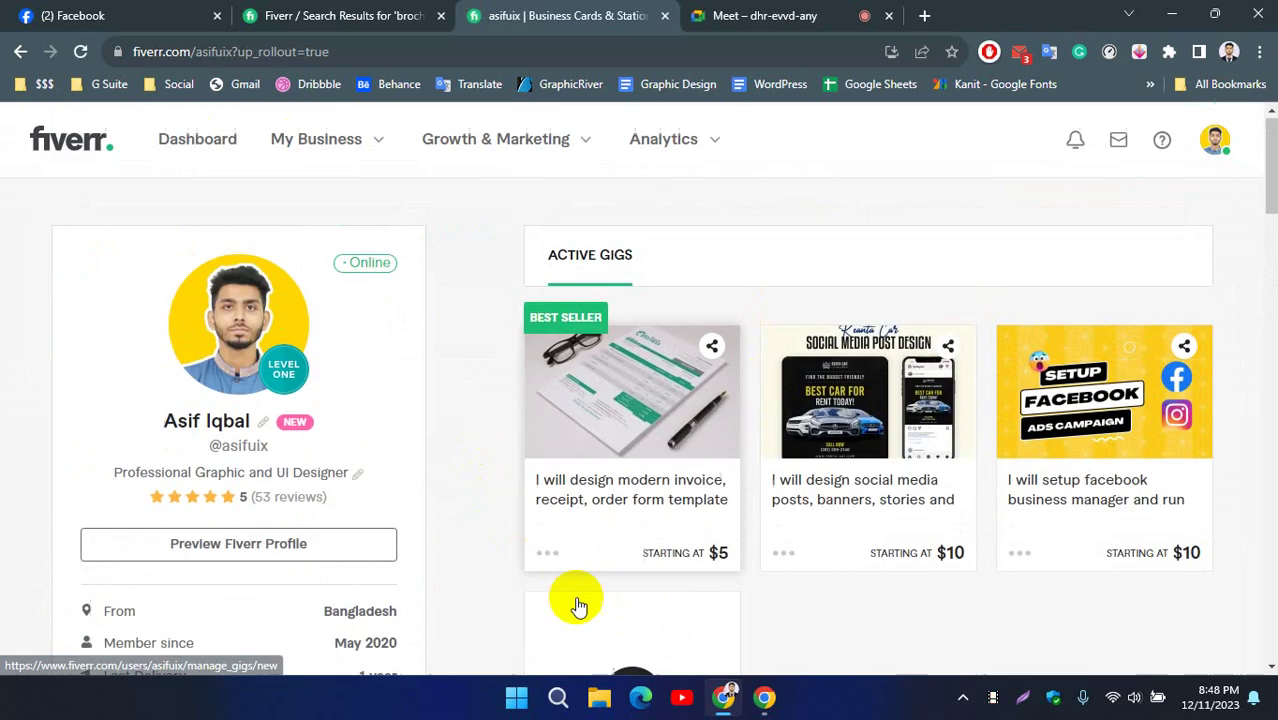
scroll(628, 556, down, 2)
click(631, 512)
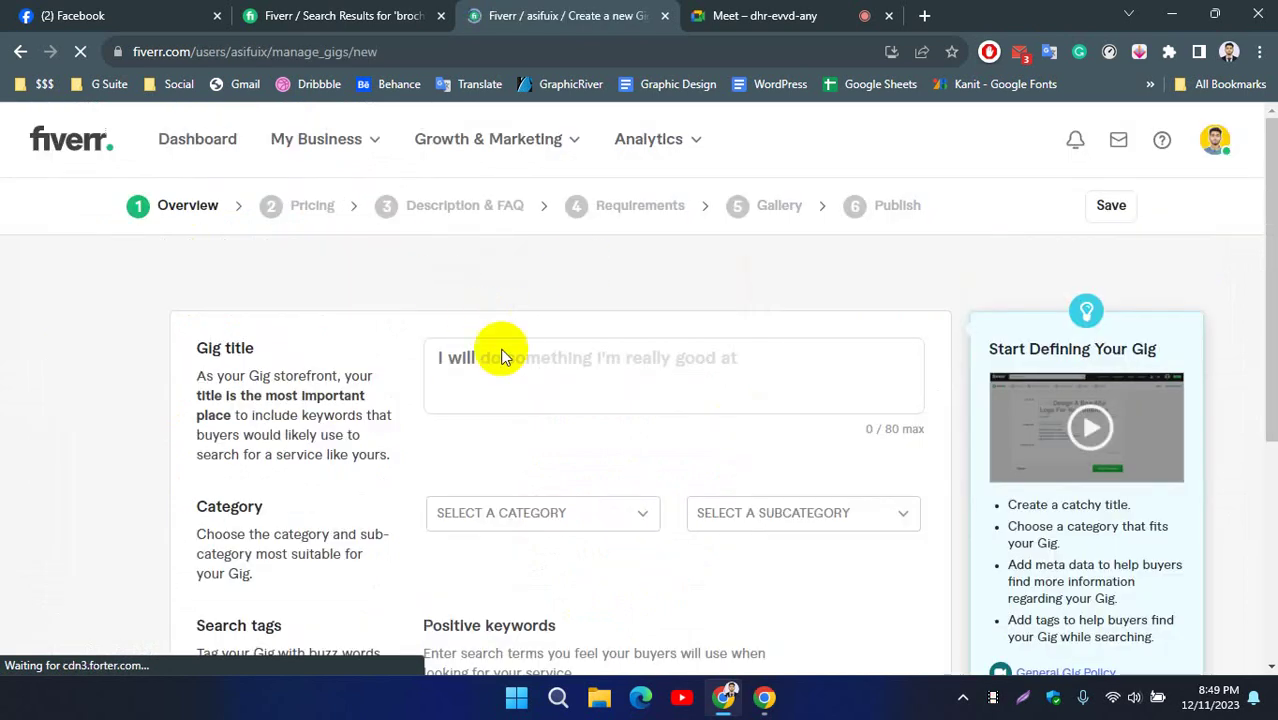
Enter the gig title "I will design eye catchy social media post, social media banner".
click(485, 368)
scroll(685, 331, down, 1)
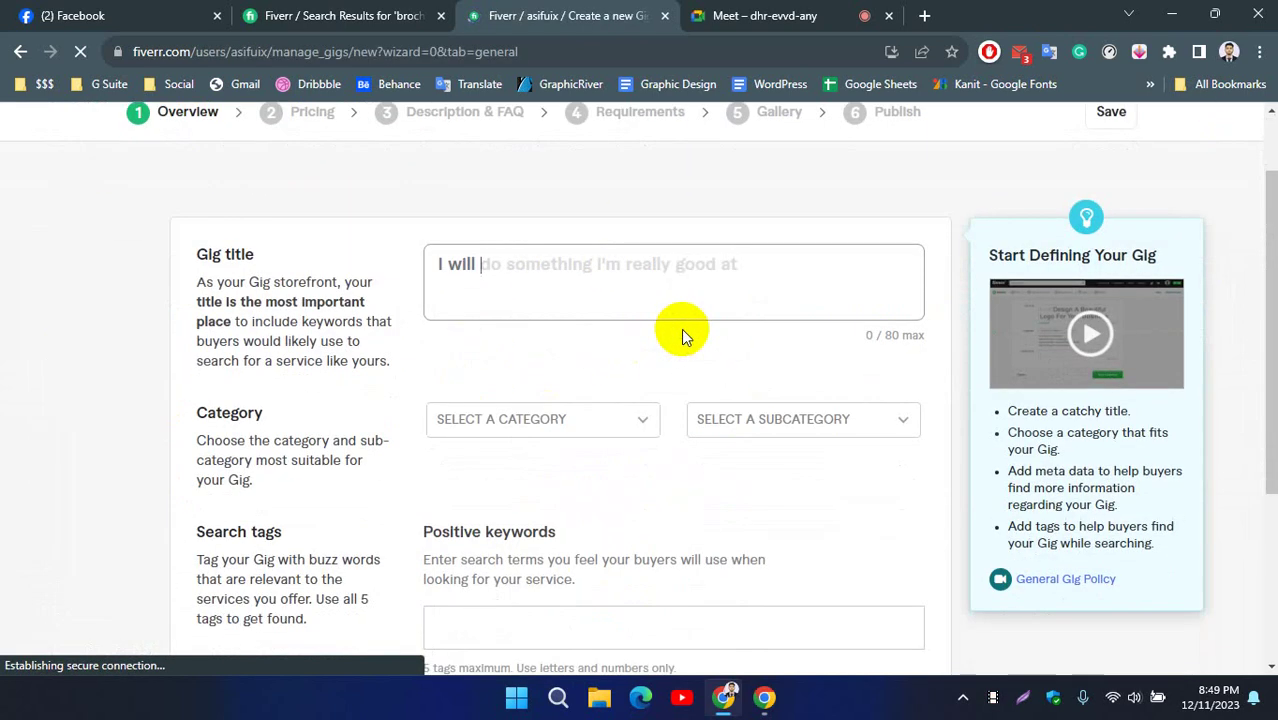
click(605, 295)
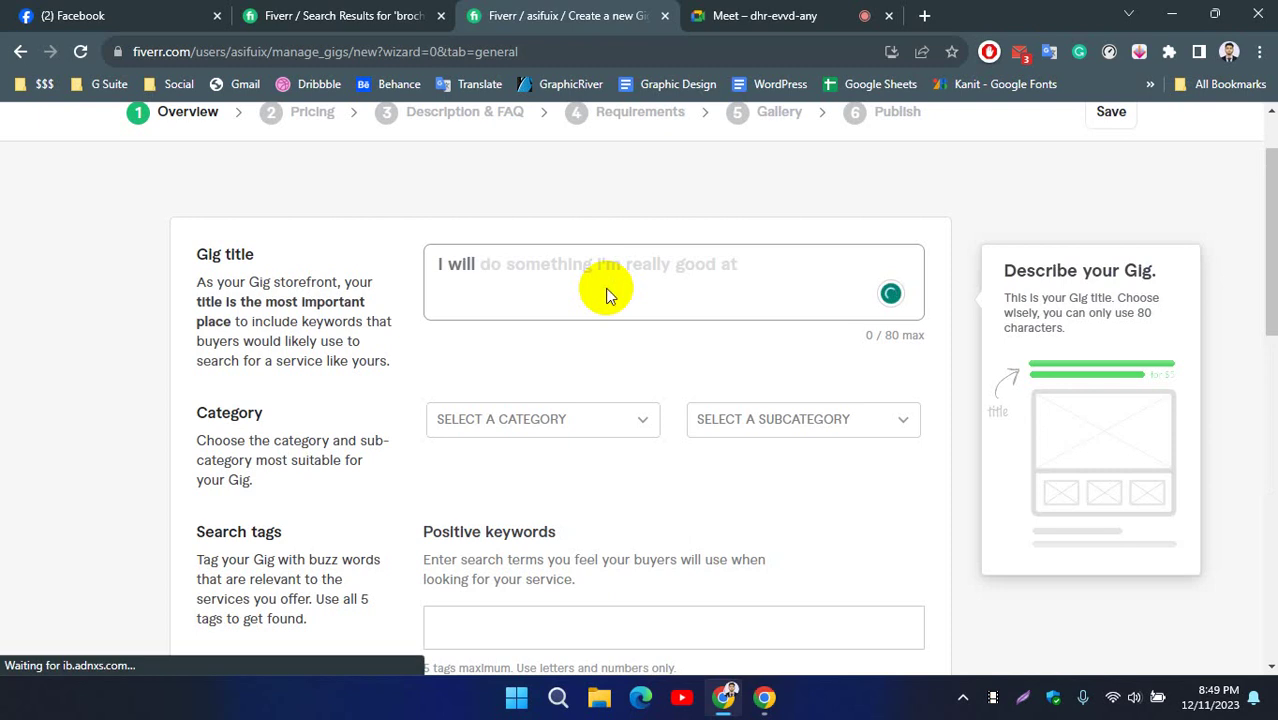
click(576, 266)
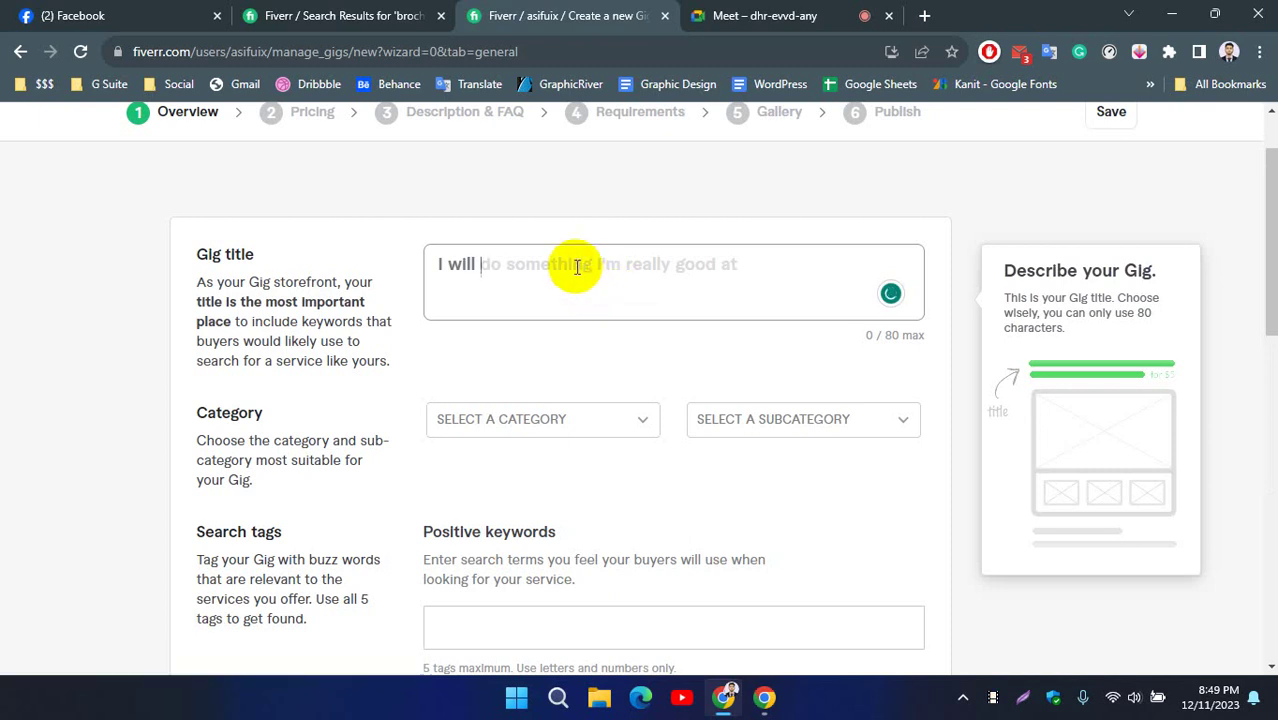
text(design e)
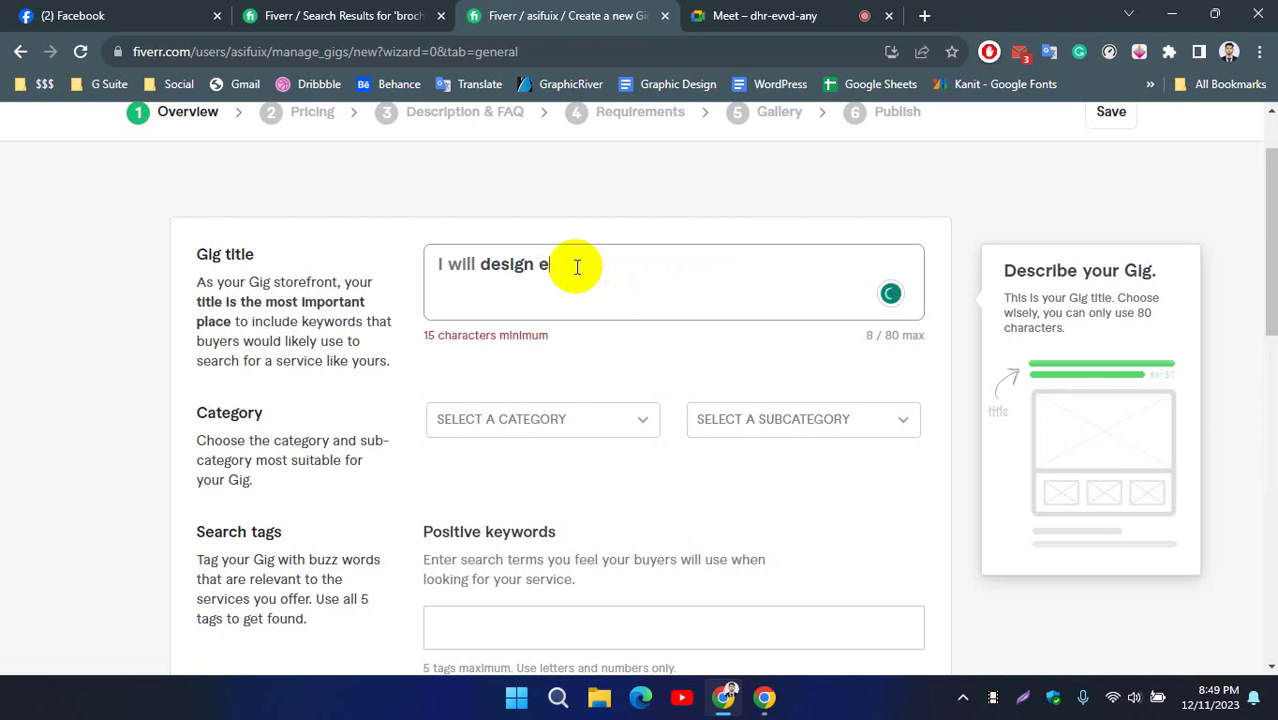
text(ye catch)
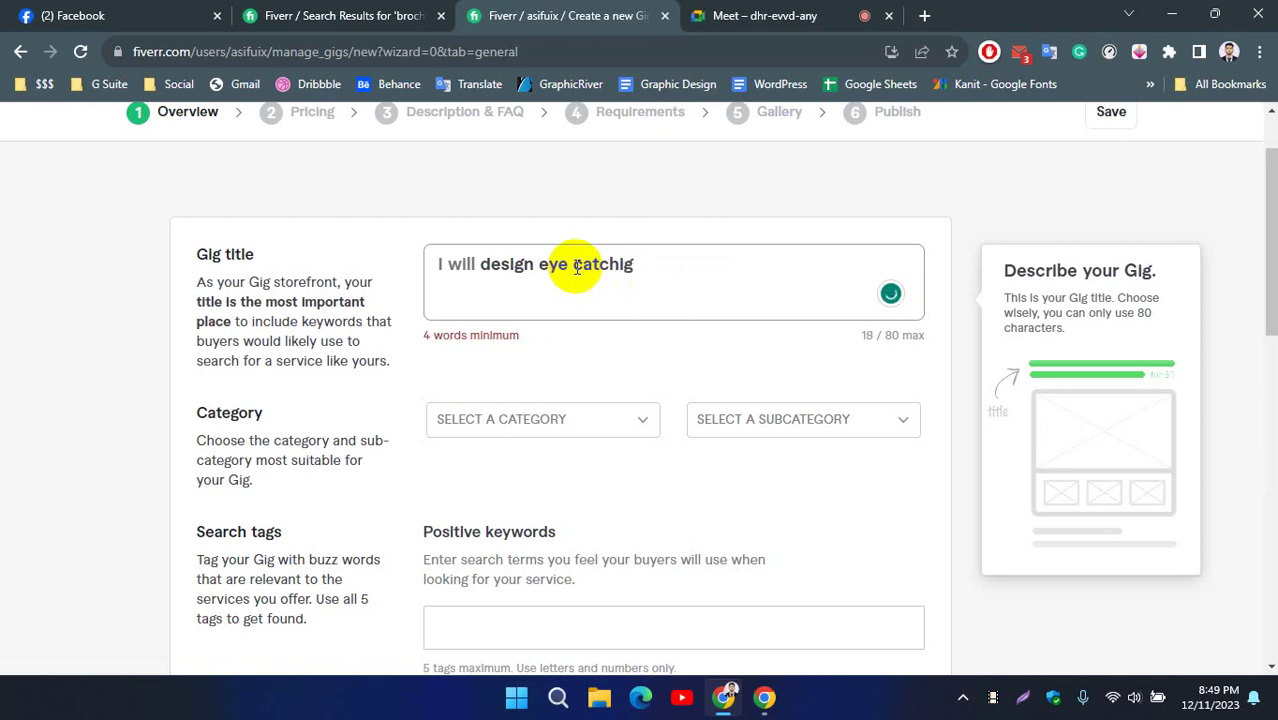
text(y social m)
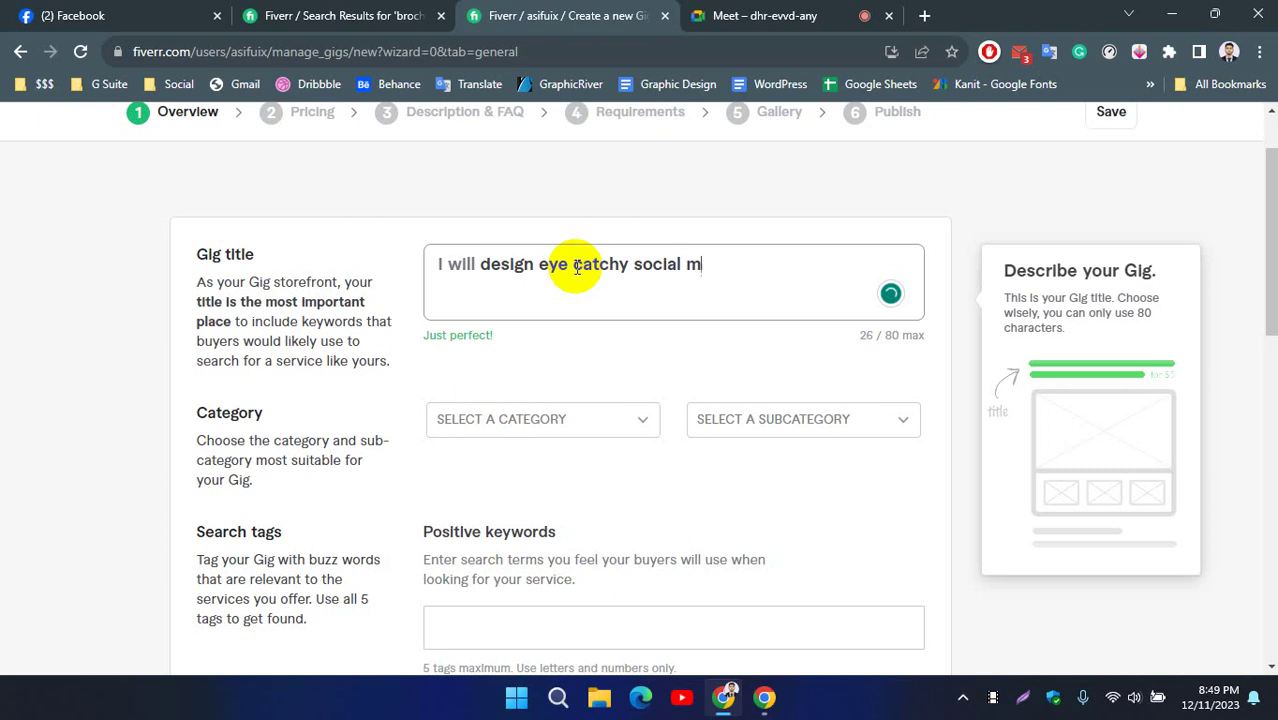
text(edia pos)
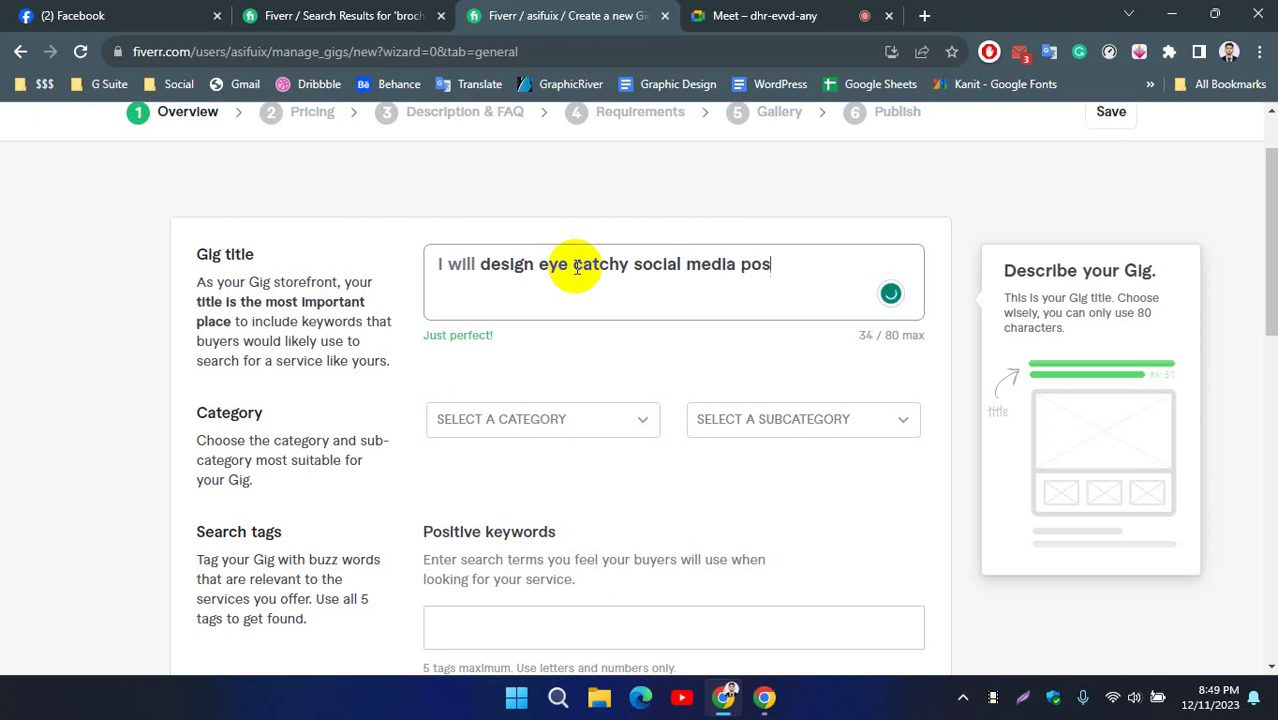
text(t)
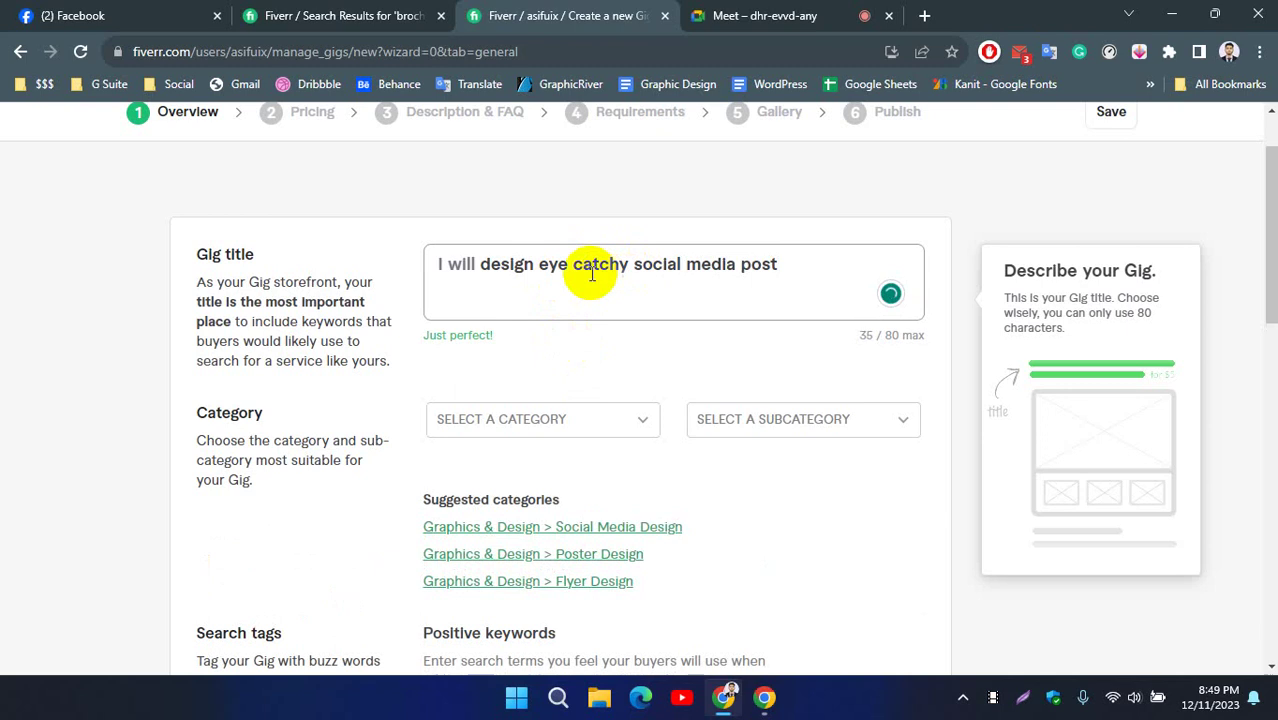
click(581, 352)
click(794, 263)
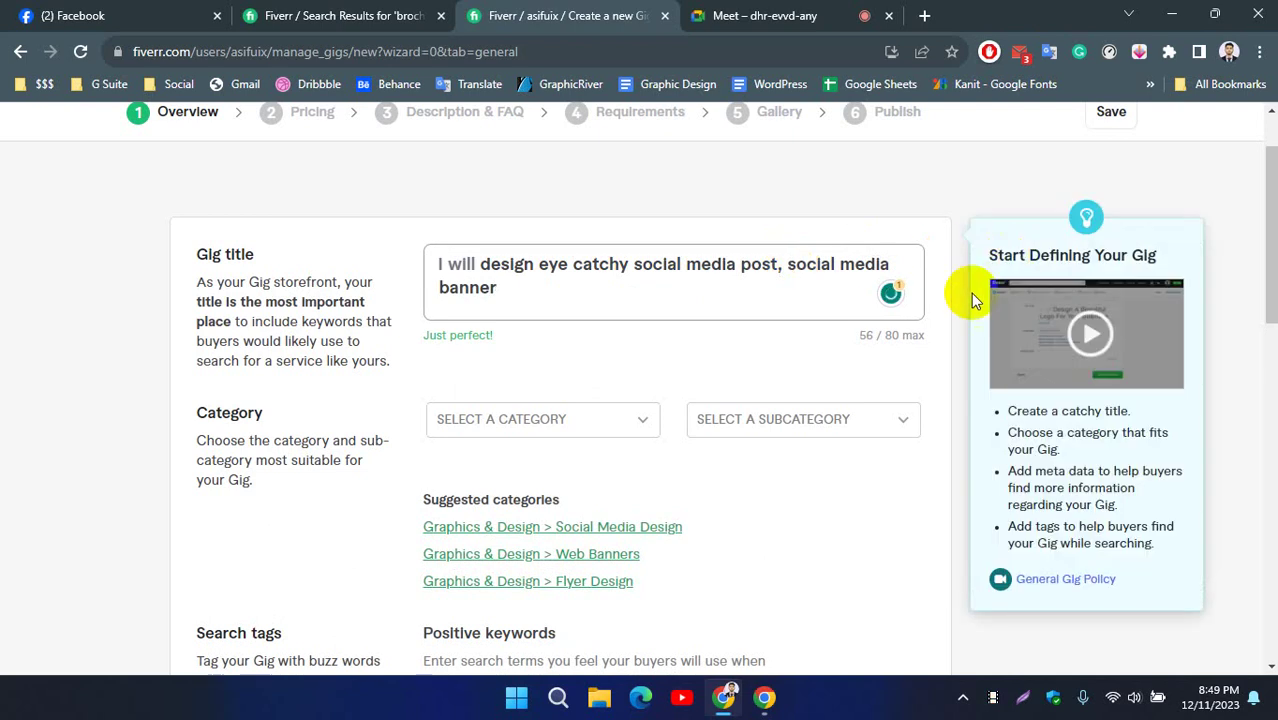
Correct "post" to "posts" in the gig title using the suggested grammar fix.
click(893, 336)
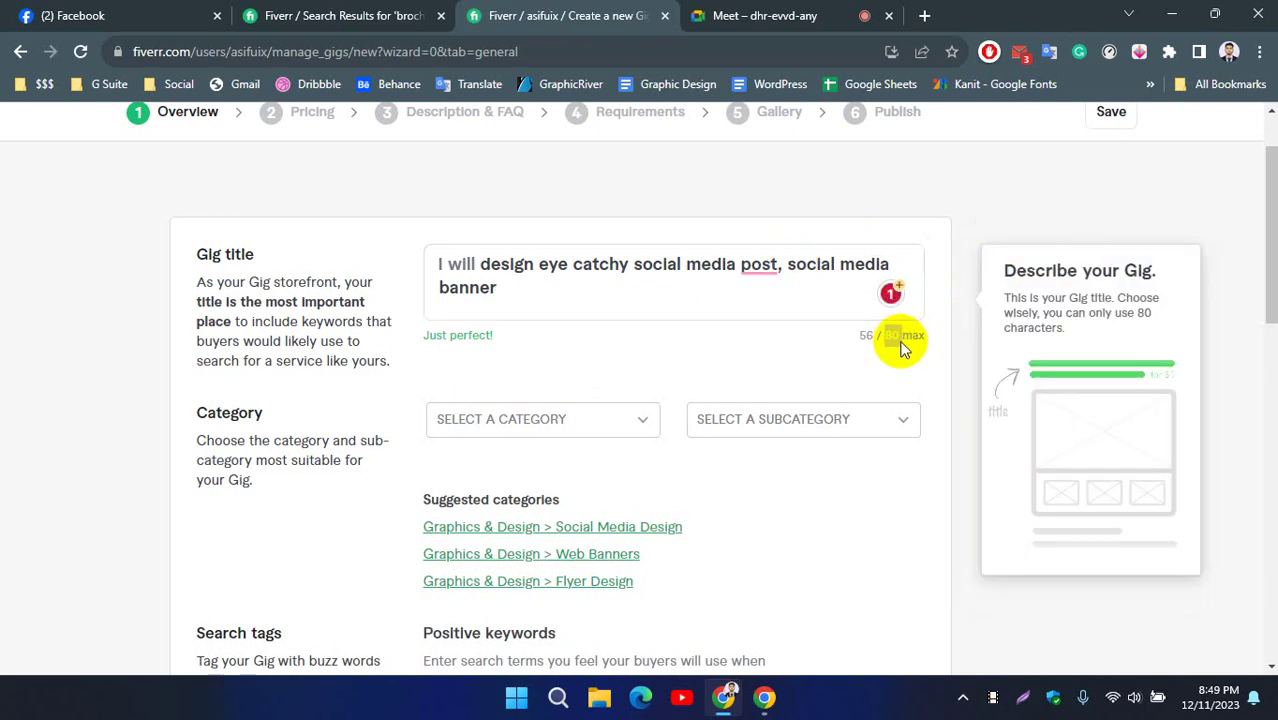
click(757, 270)
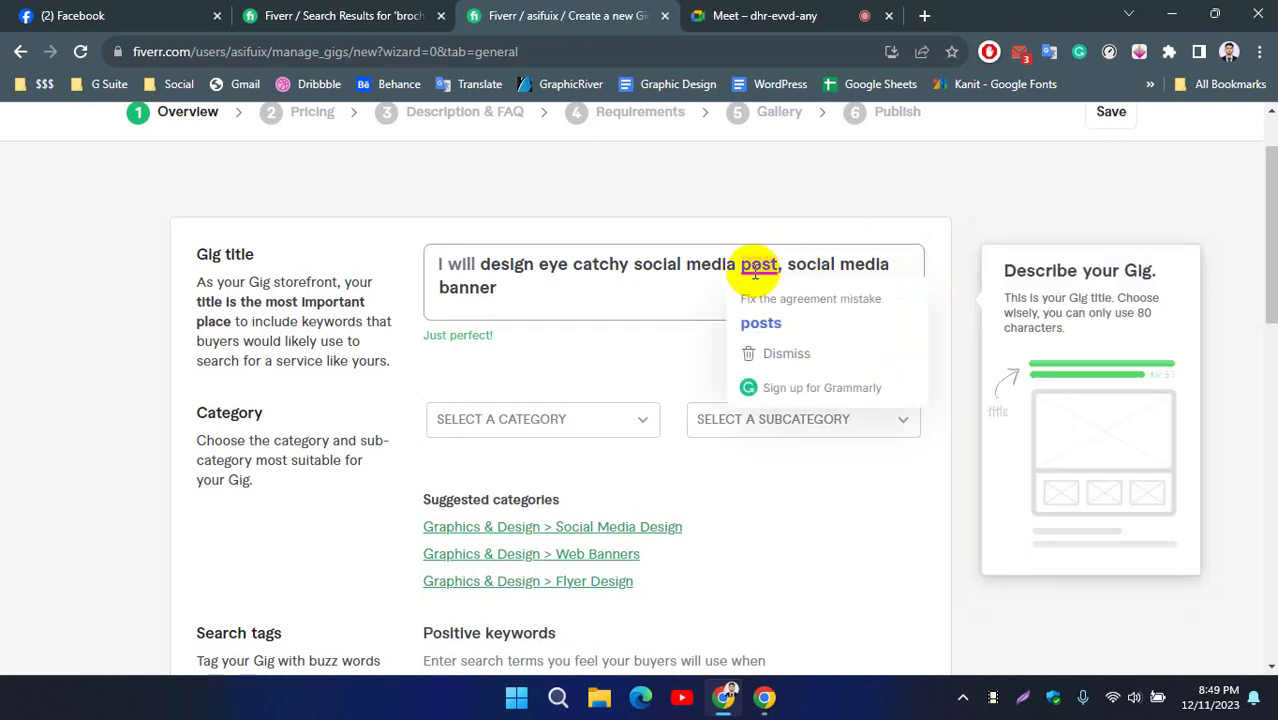
click(760, 322)
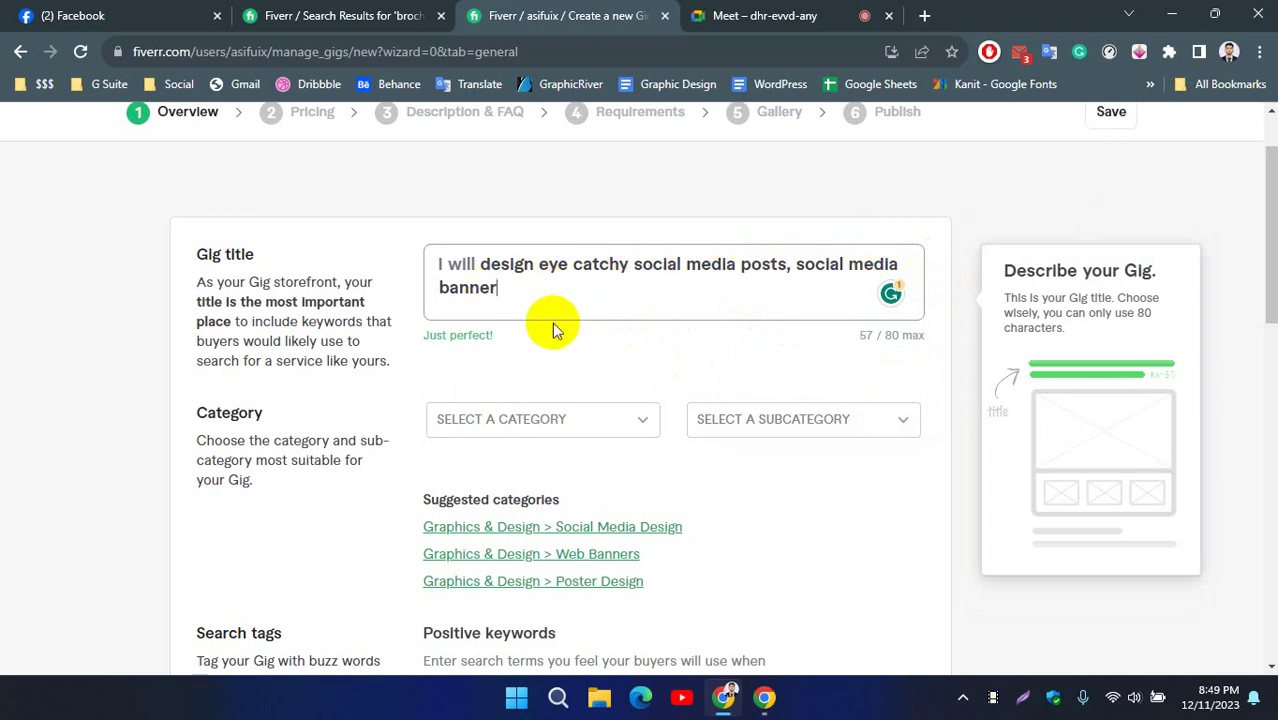
click(580, 190)
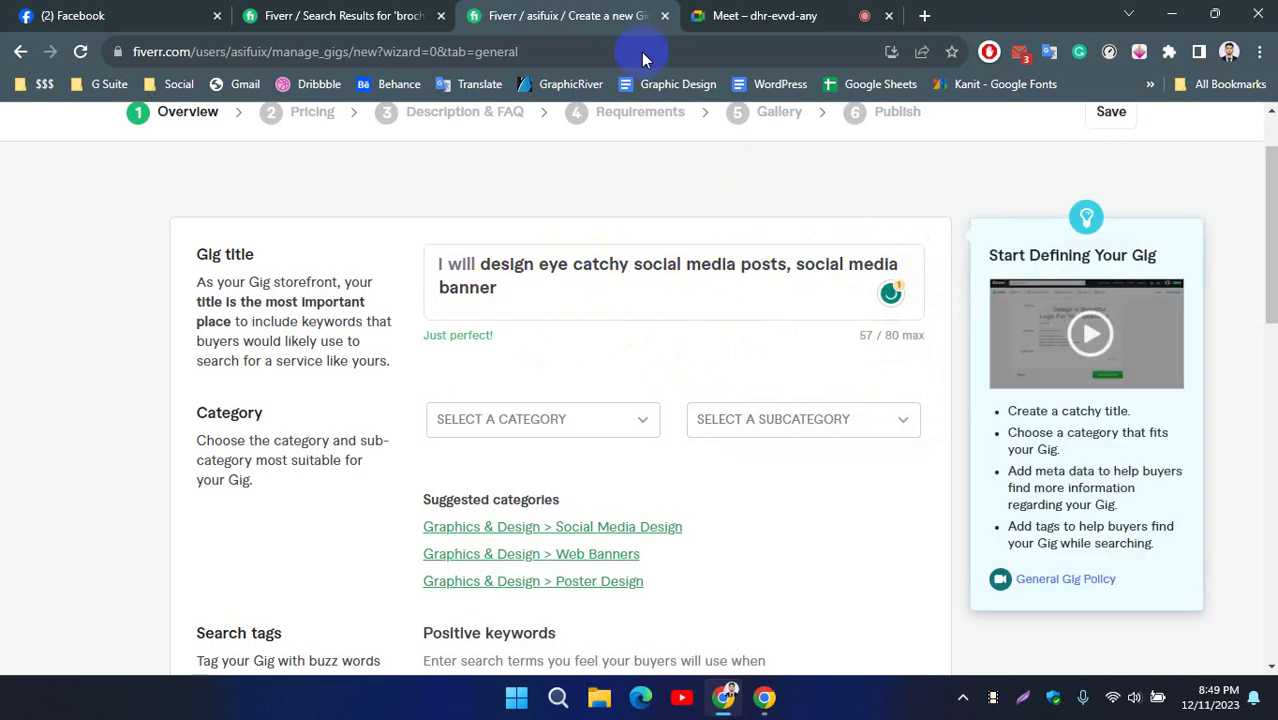
Open the urgent flyer, poster, postcard and brochure gig from the search results in a separate tab, and return to the new gig form.
click(345, 16)
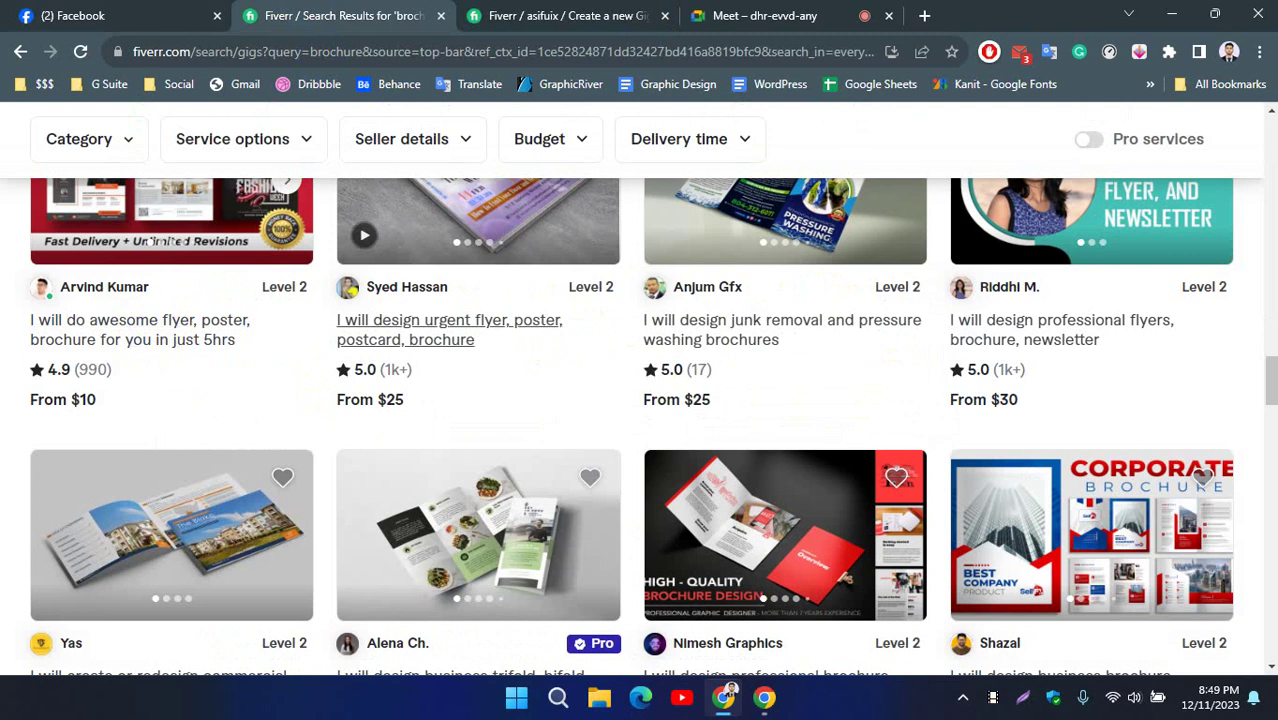
middle_click(468, 330)
click(540, 16)
click(590, 10)
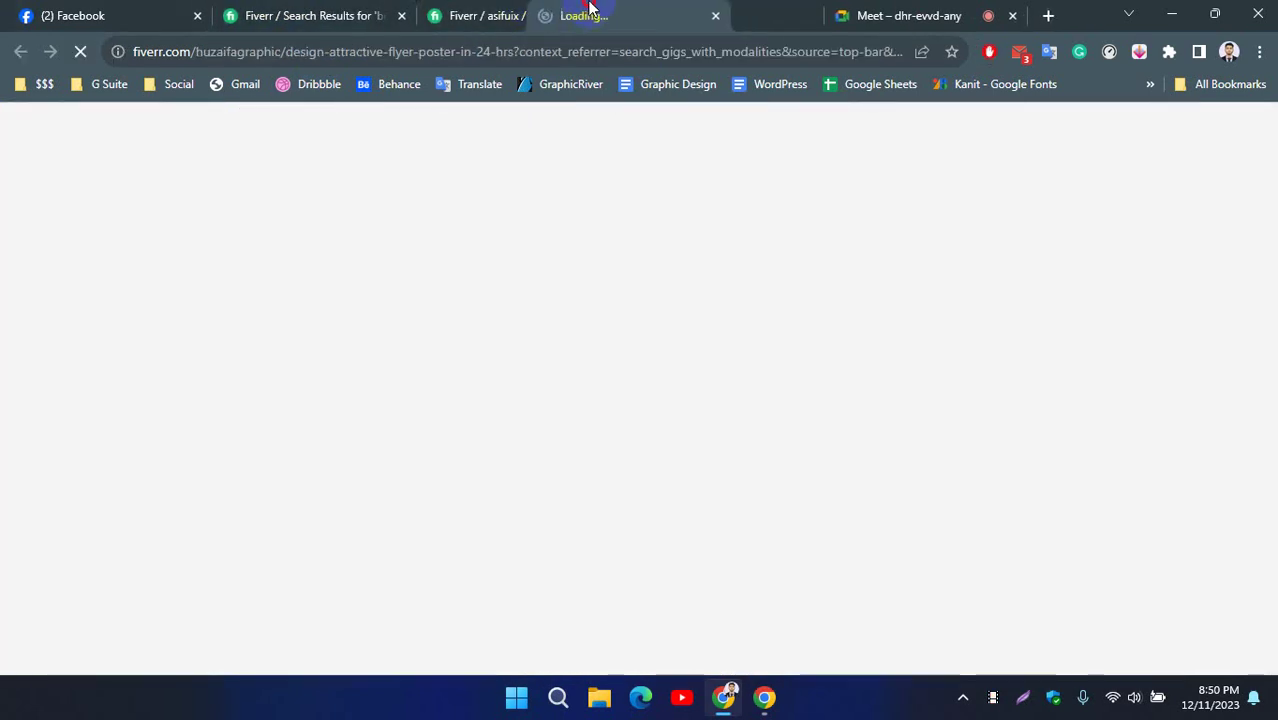
drag(590, 10, 575, 12)
click(640, 15)
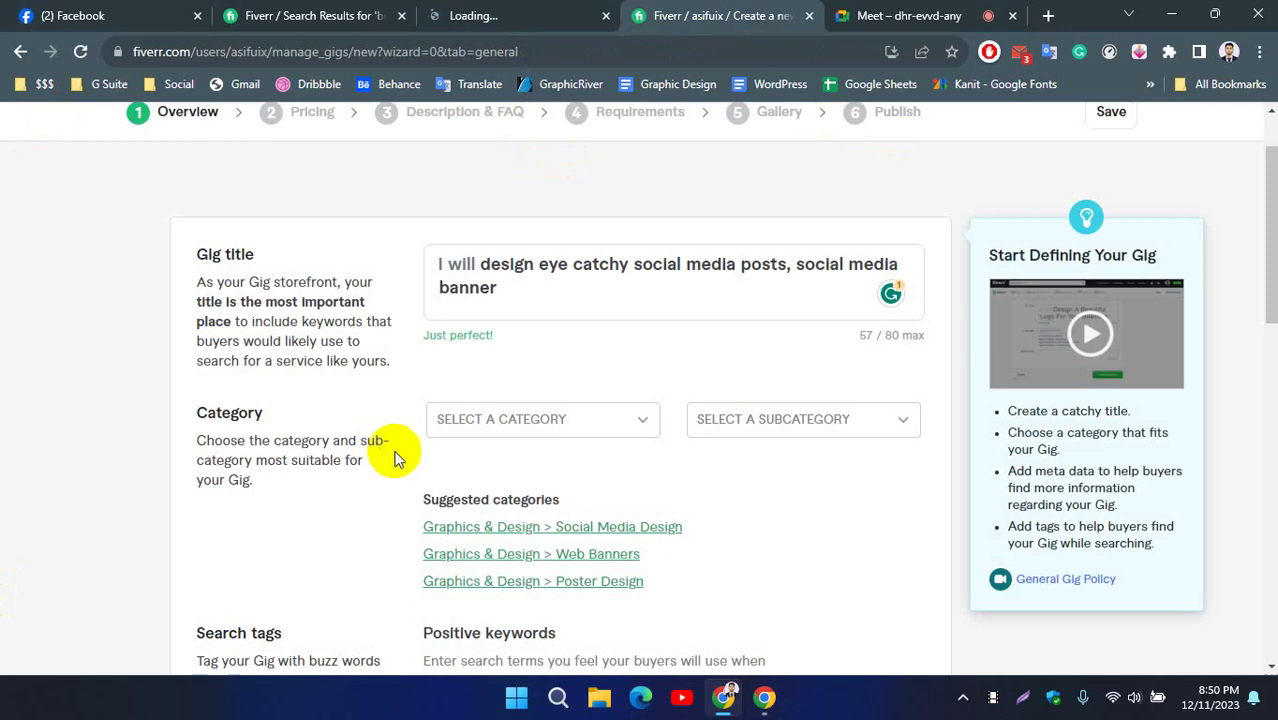
Set the gig category to Graphics & Design > Social Media Design and the service type to Social Posts & Banners.
scroll(394, 455, down, 1)
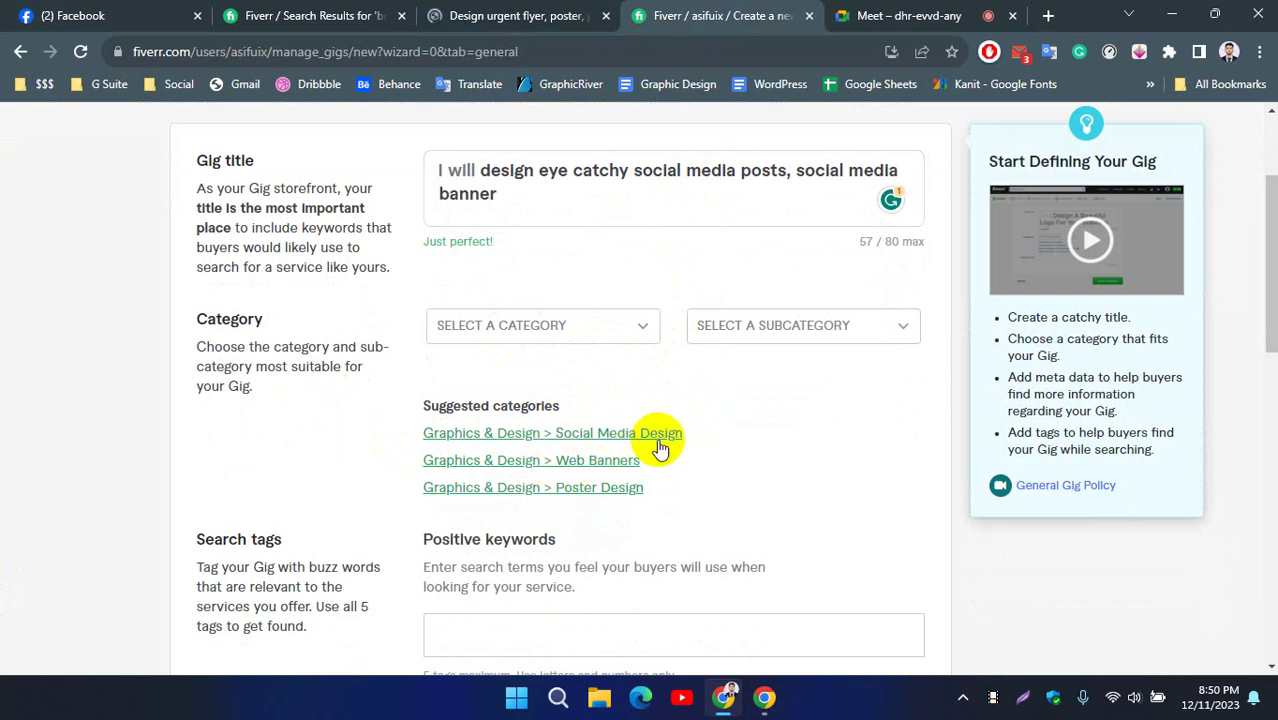
click(601, 436)
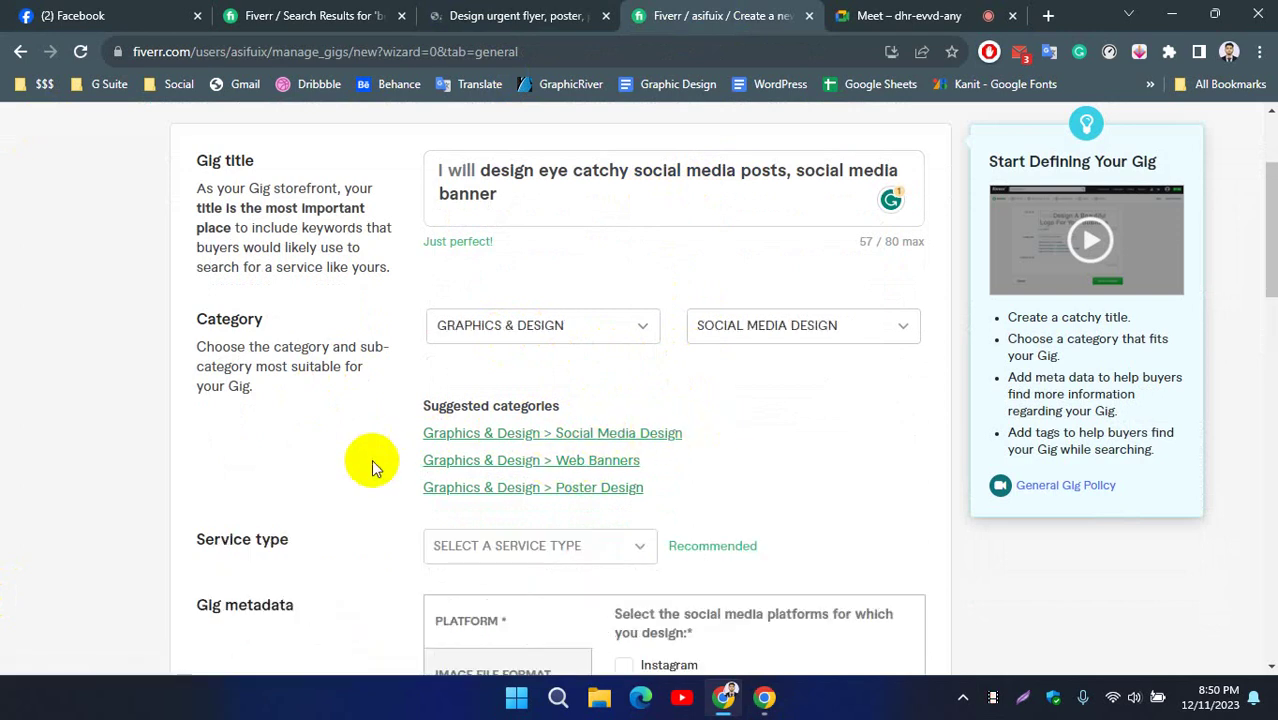
scroll(405, 454, down, 1)
scroll(405, 454, down, 2)
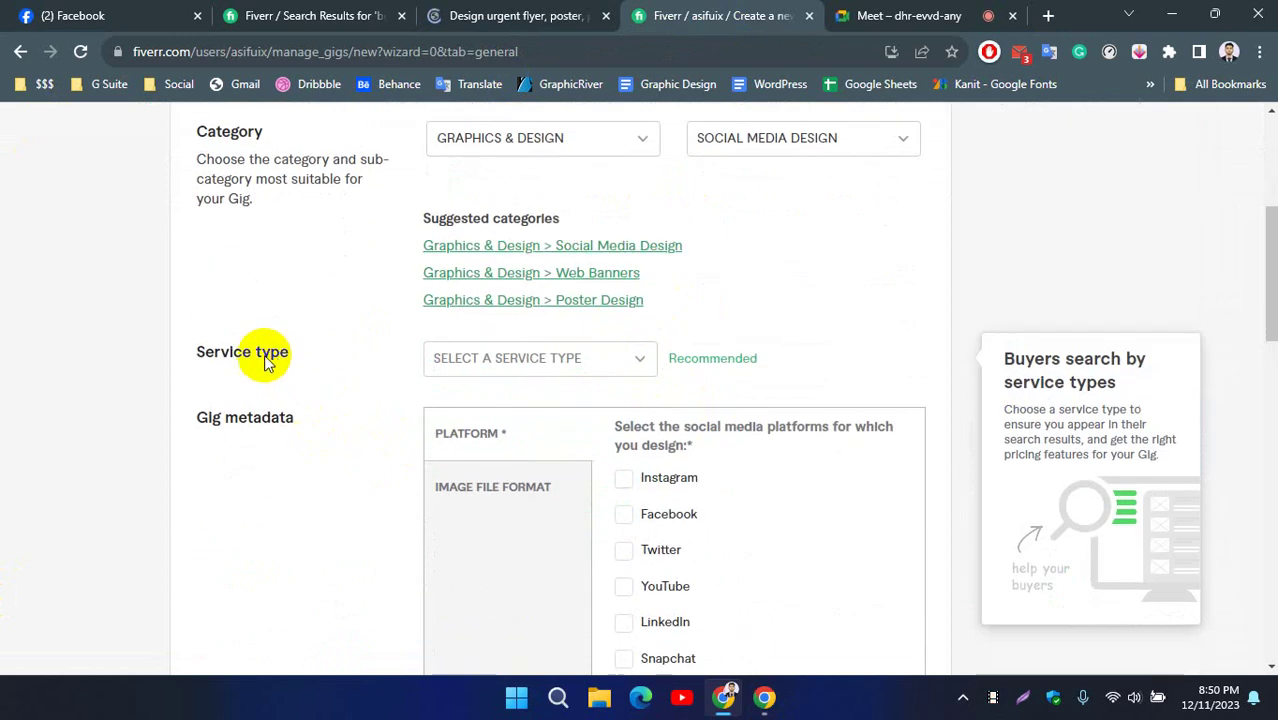
click(524, 360)
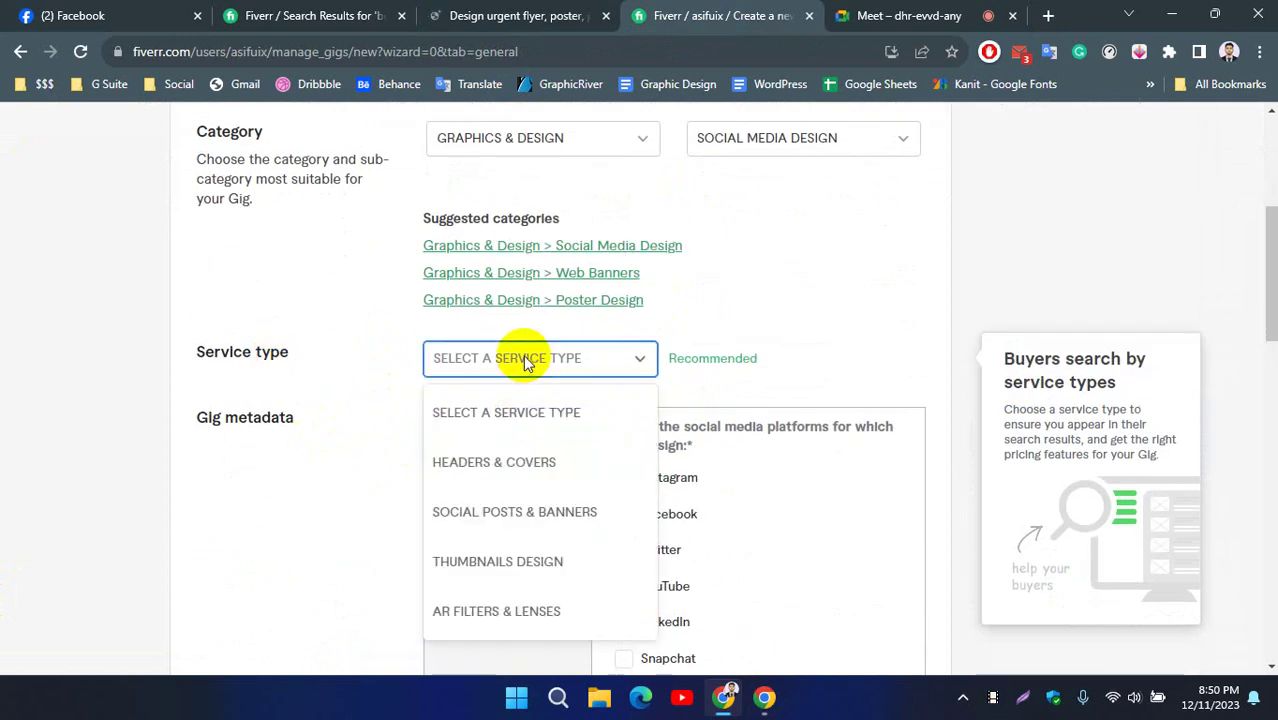
click(530, 515)
Select Facebook, Instagram, LinkedIn, Pinterest, Twitter and YouTube as the platforms in the gig metadata.
scroll(350, 500, down, 1)
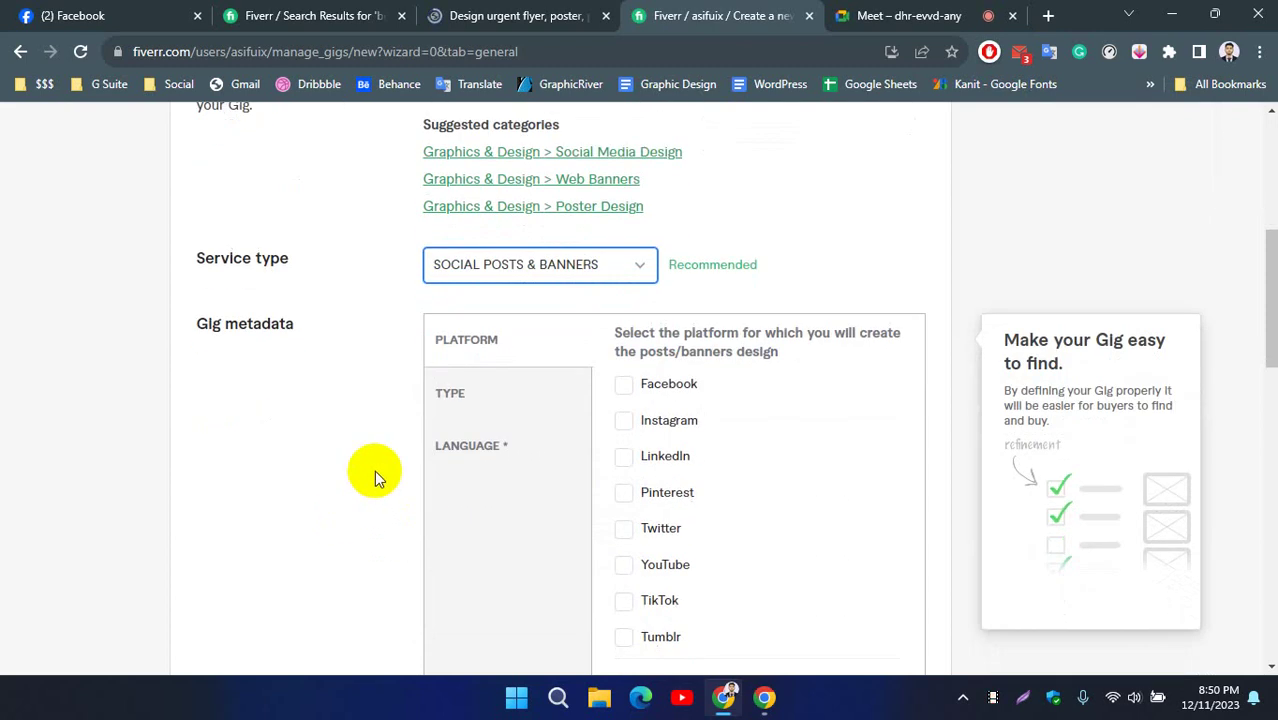
scroll(700, 381, down, 1)
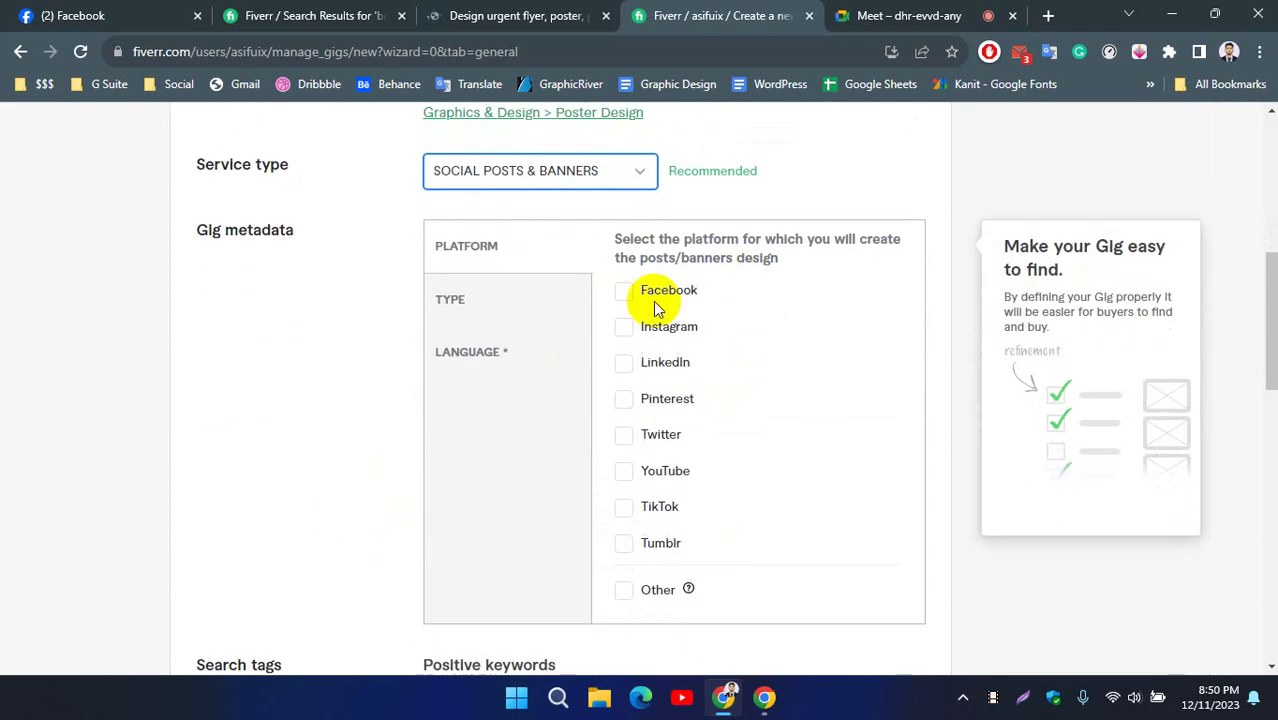
click(624, 290)
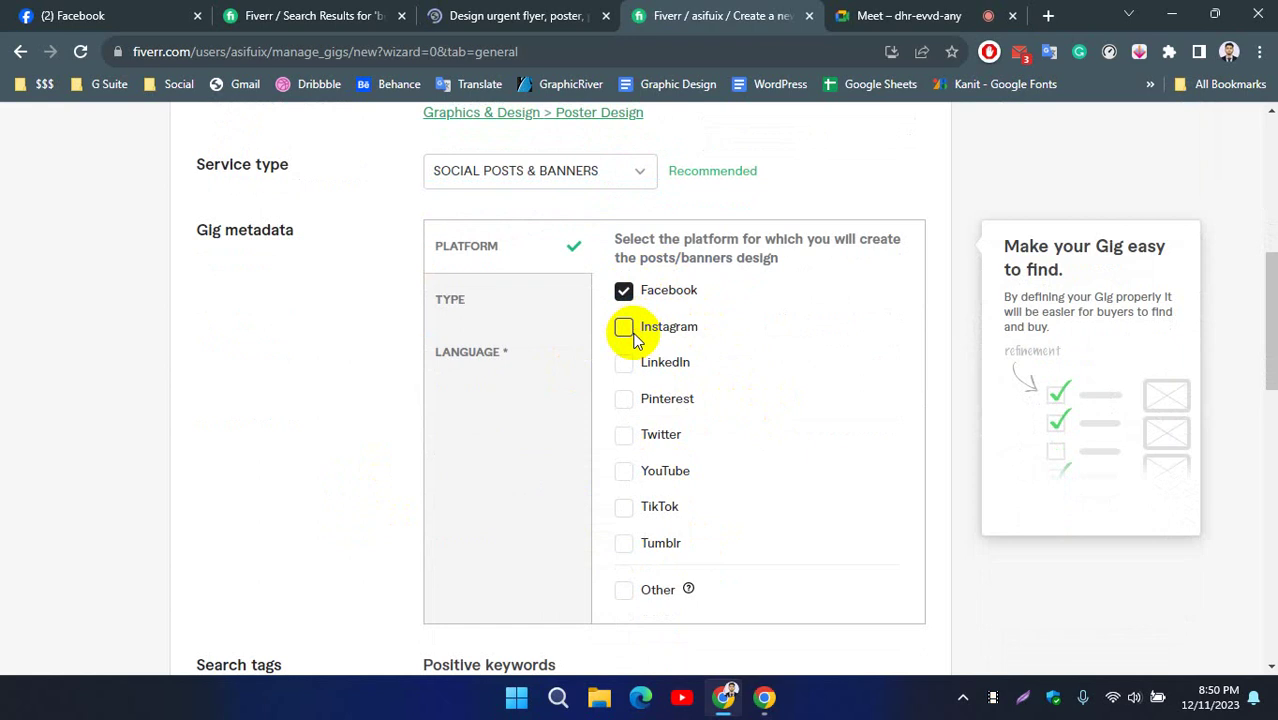
click(624, 328)
click(624, 365)
click(624, 399)
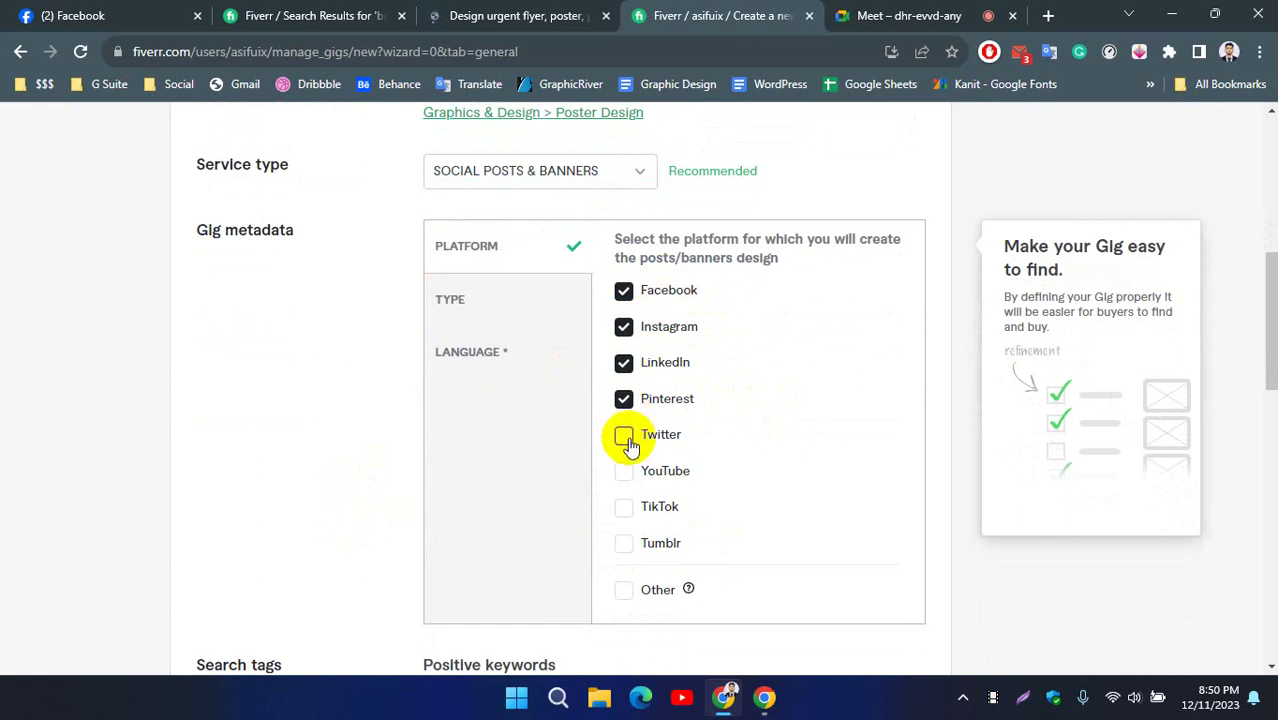
click(625, 437)
click(626, 474)
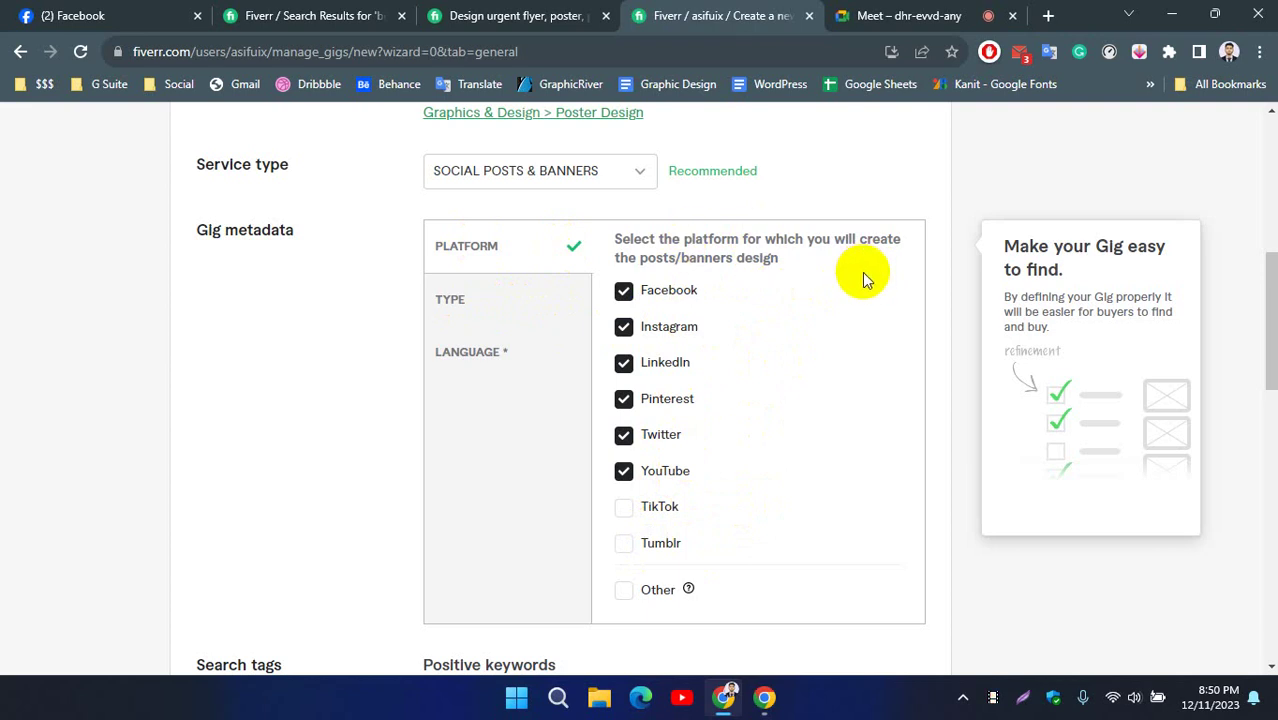
Select Social media carousel as a post type in the gig metadata.
click(462, 307)
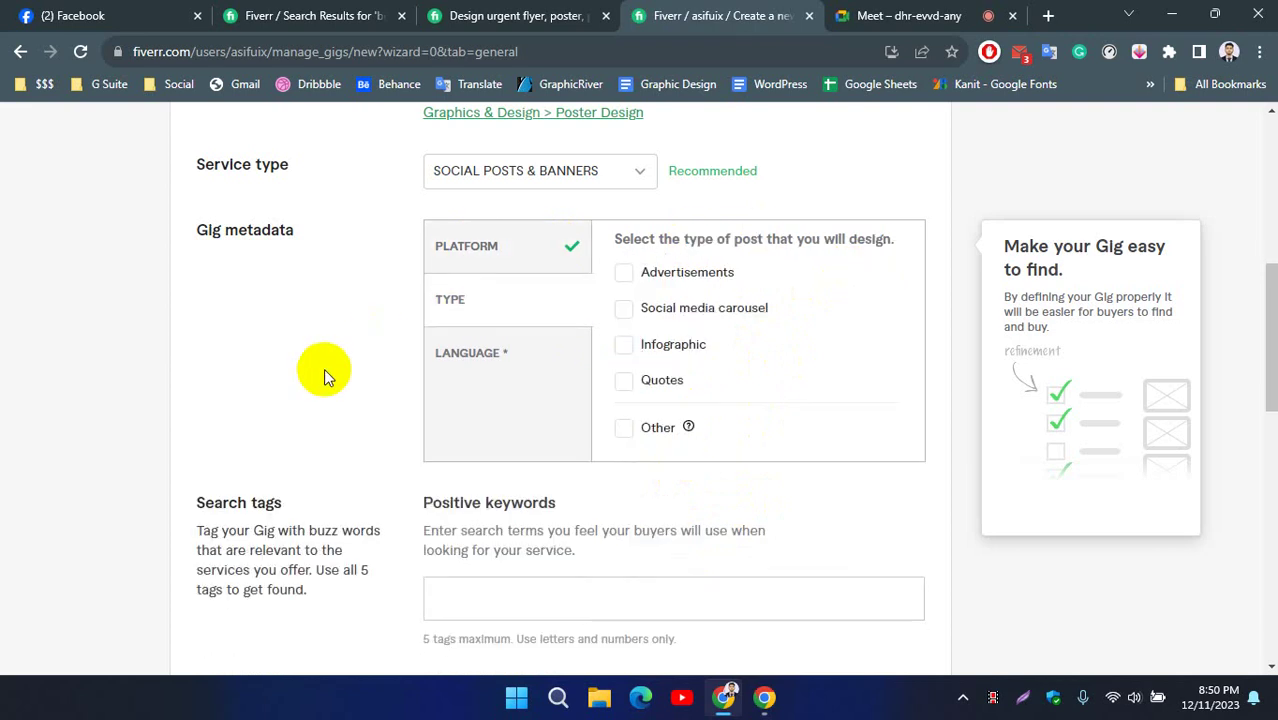
click(624, 311)
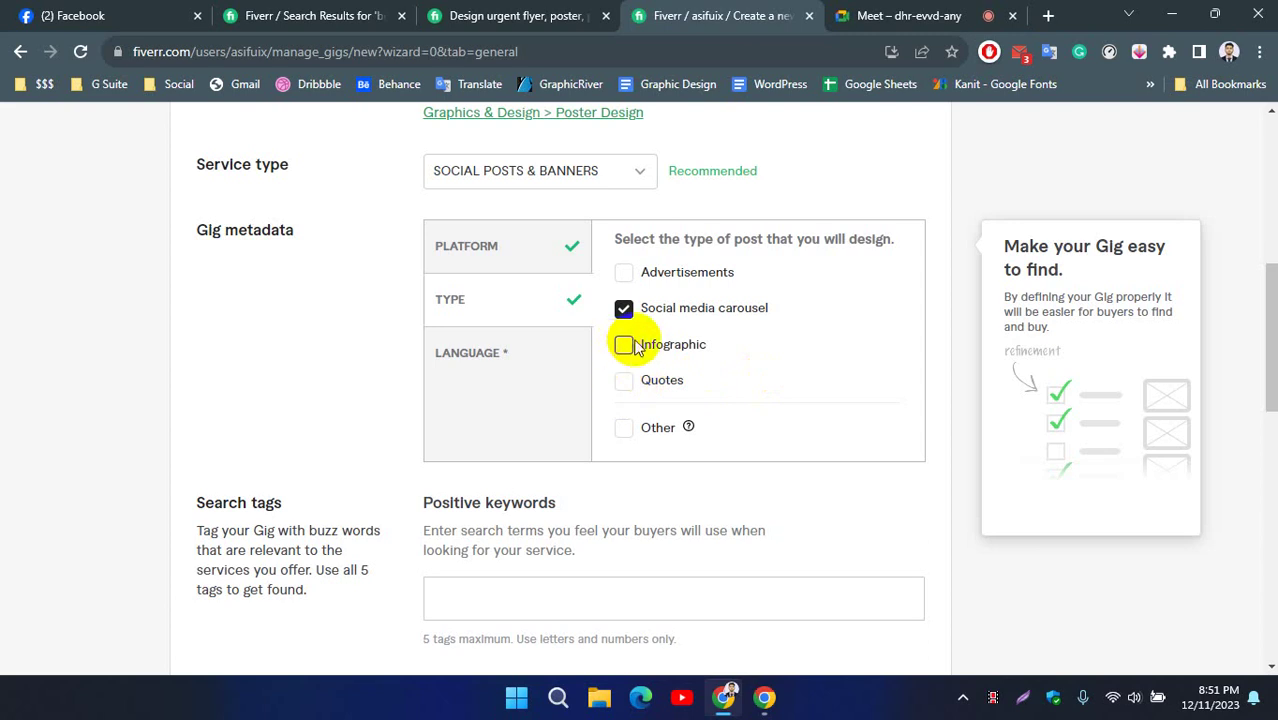
click(1048, 15)
click(780, 55)
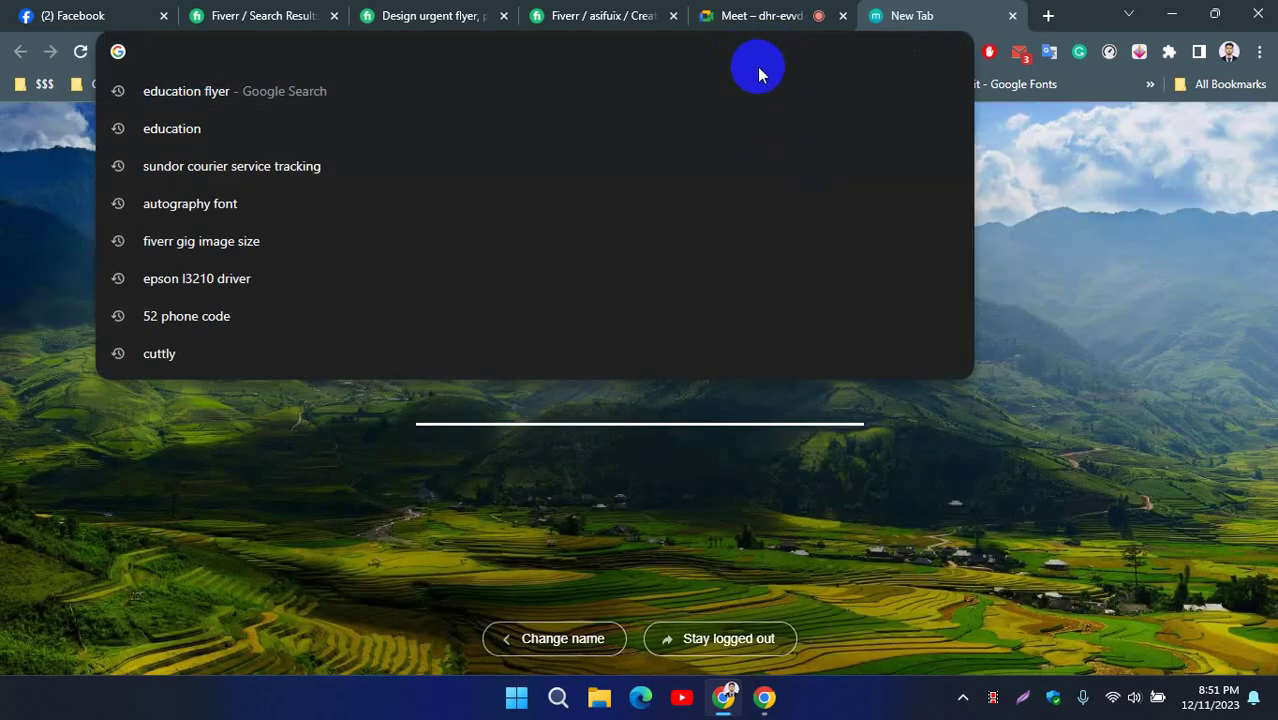
click(1016, 15)
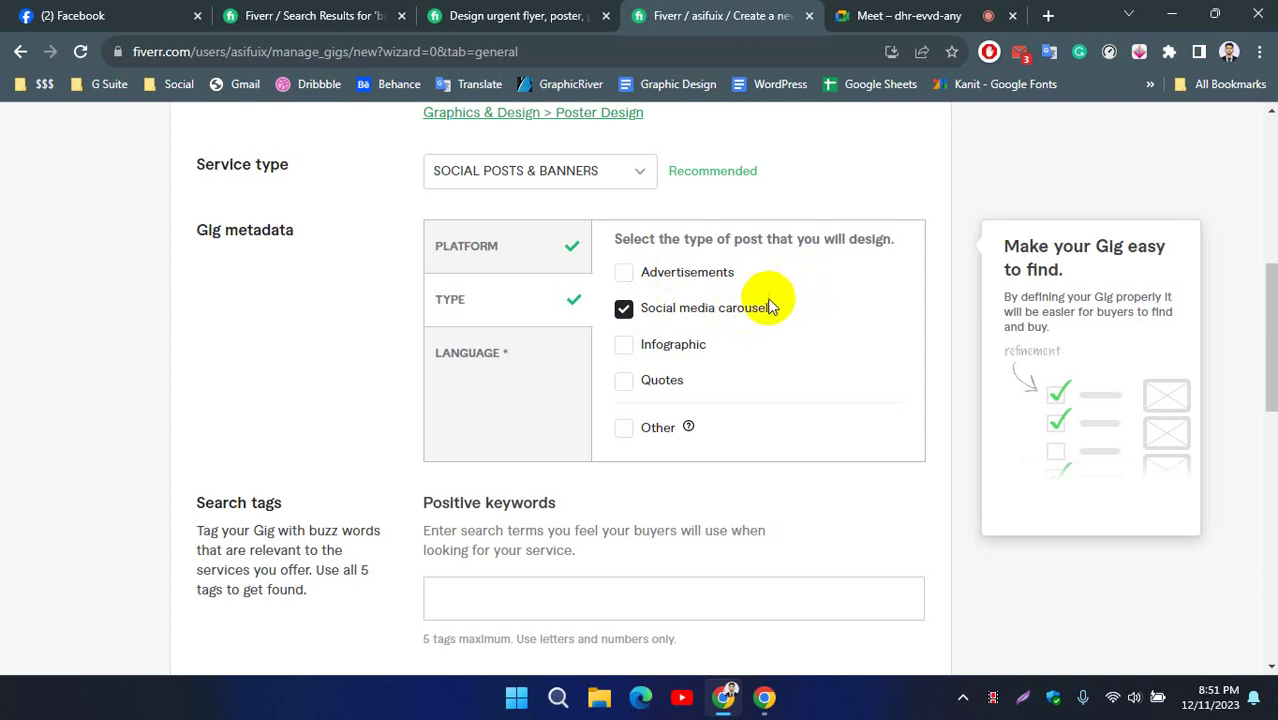
Add Advertisements, Infographic and Quotes to the selected post types in the gig metadata.
click(623, 273)
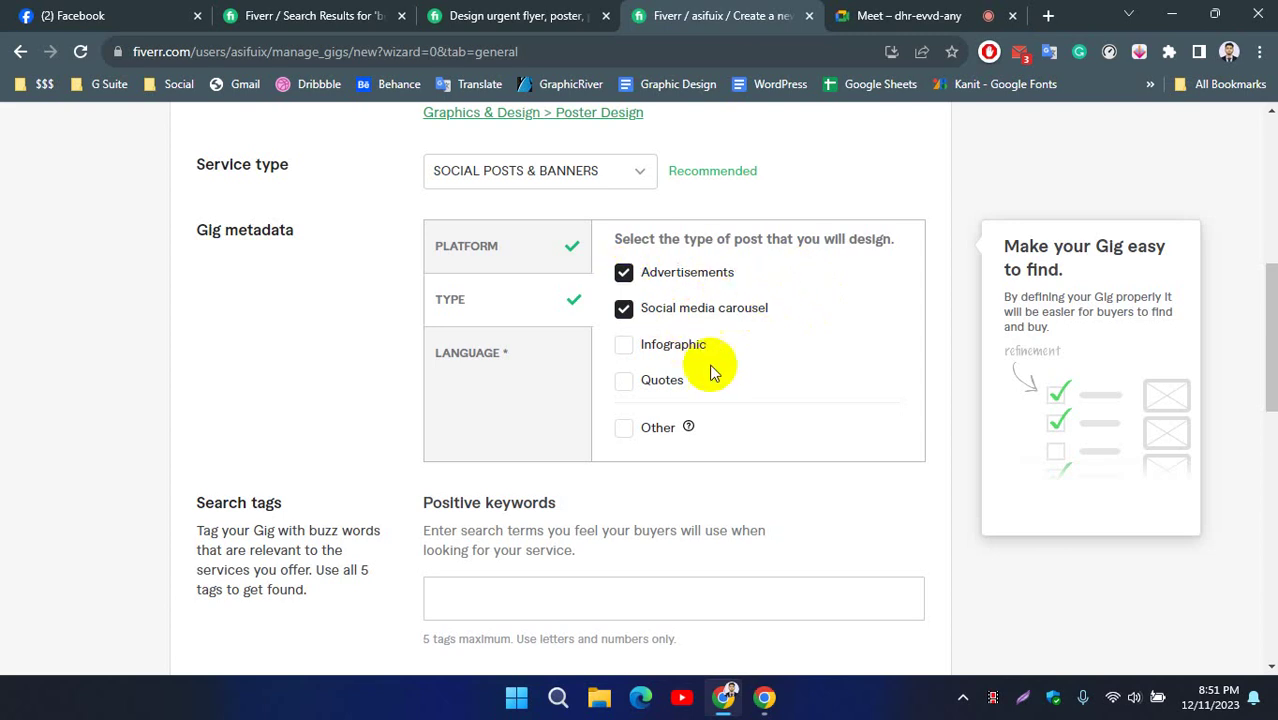
click(623, 345)
click(623, 381)
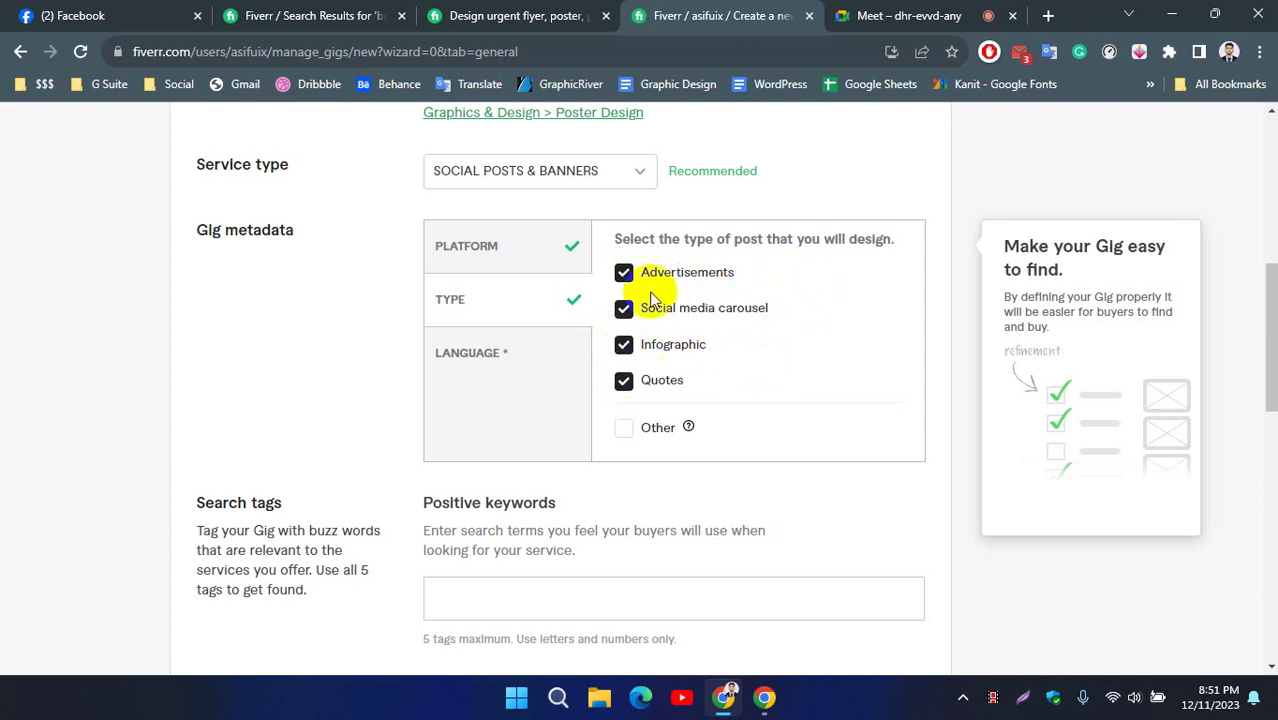
Select English as the language of the posts in the gig metadata and go on to the search tags section.
click(499, 352)
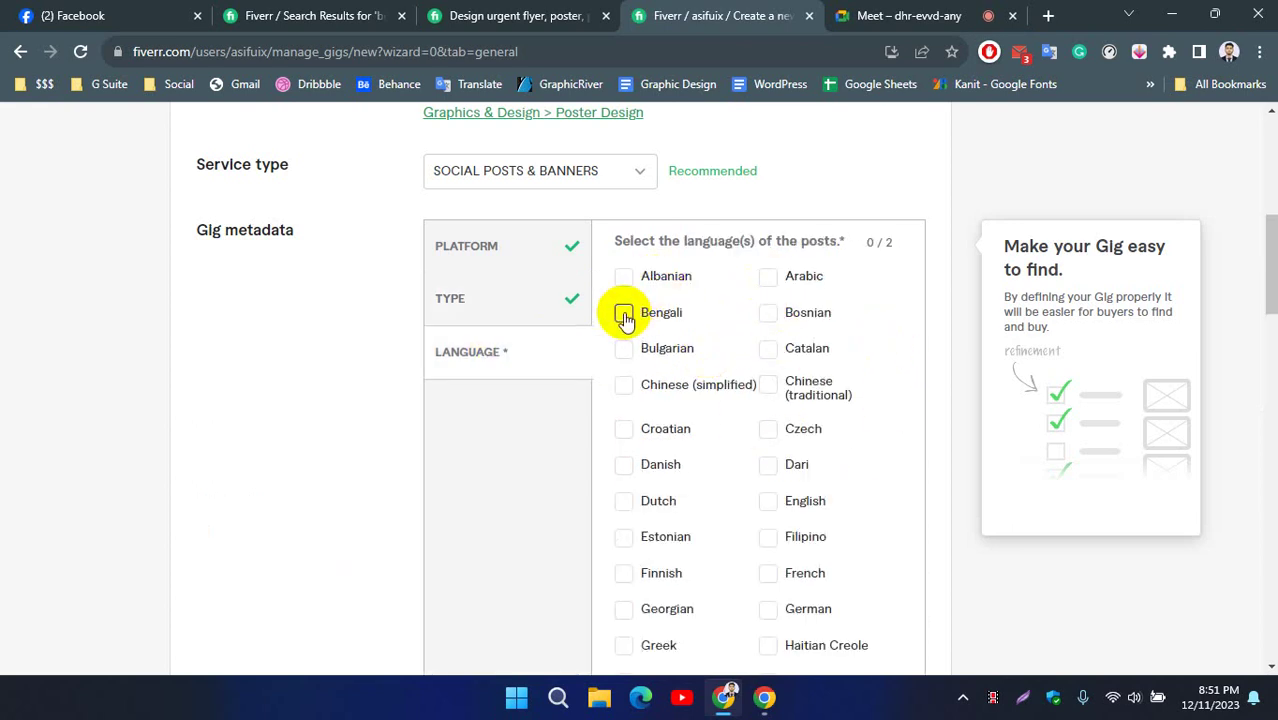
scroll(745, 350, down, 2)
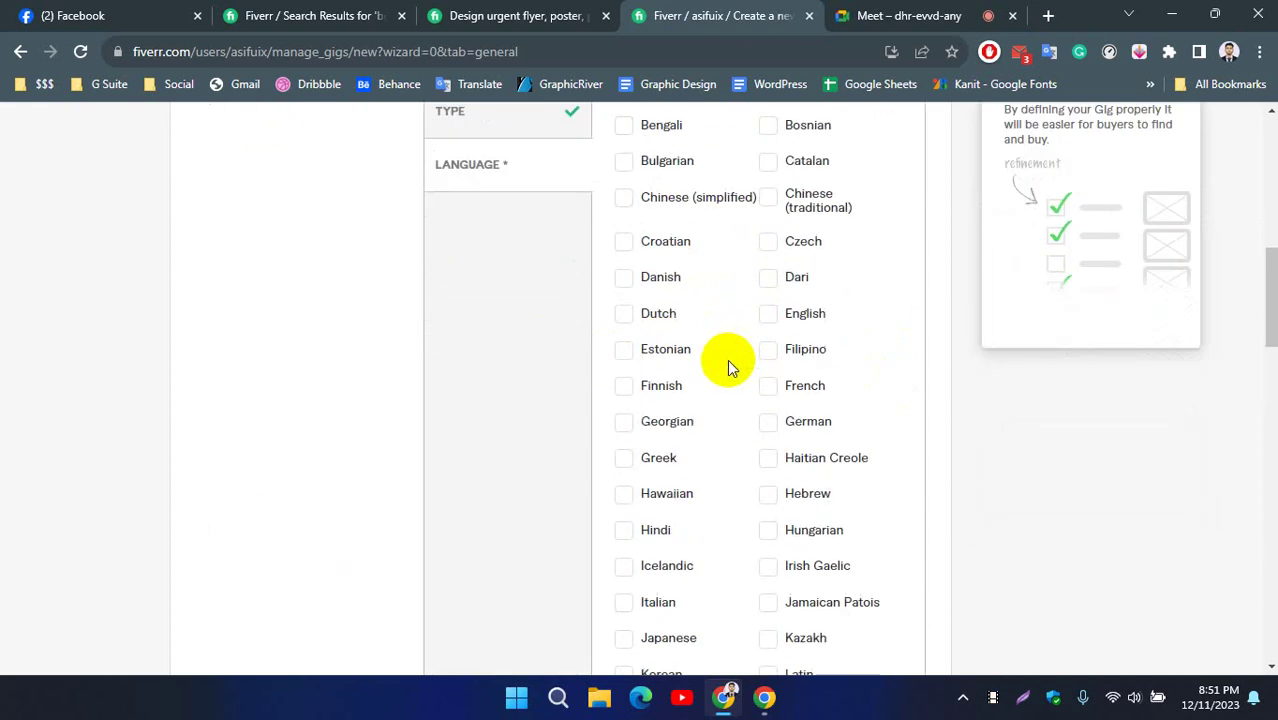
click(768, 315)
scroll(807, 354, down, 6)
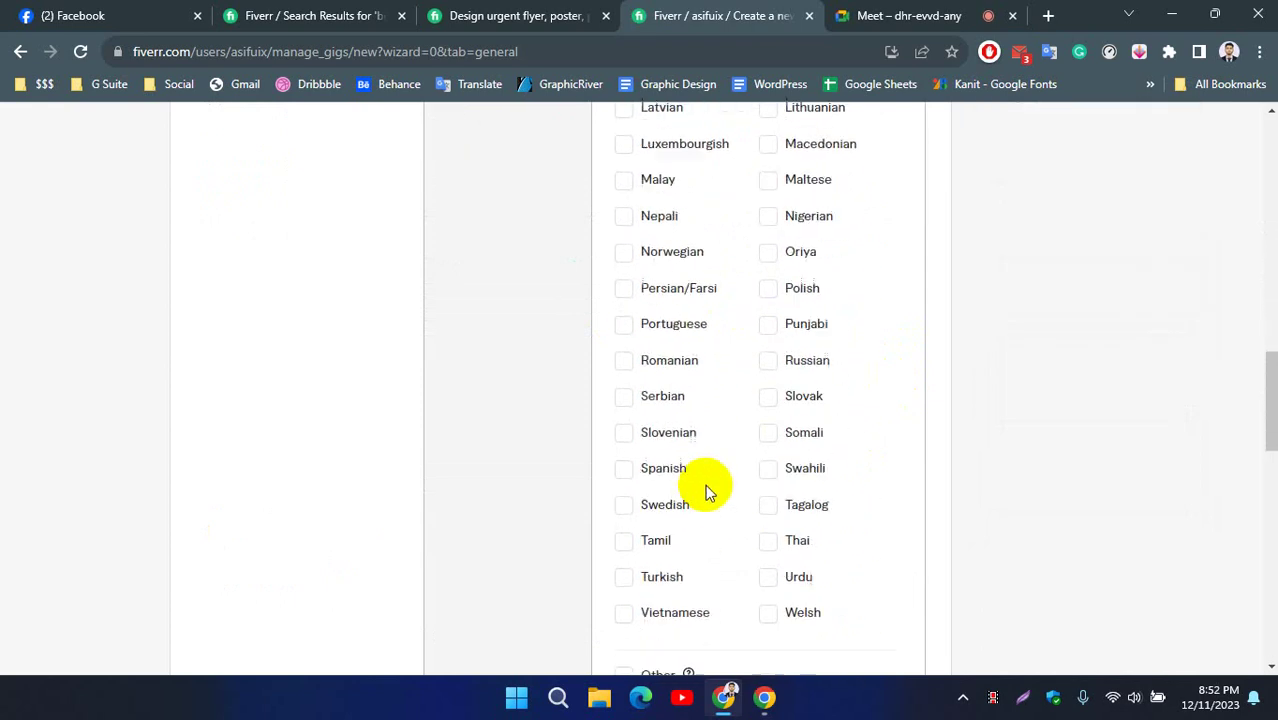
scroll(733, 445, down, 2)
scroll(530, 440, down, 2)
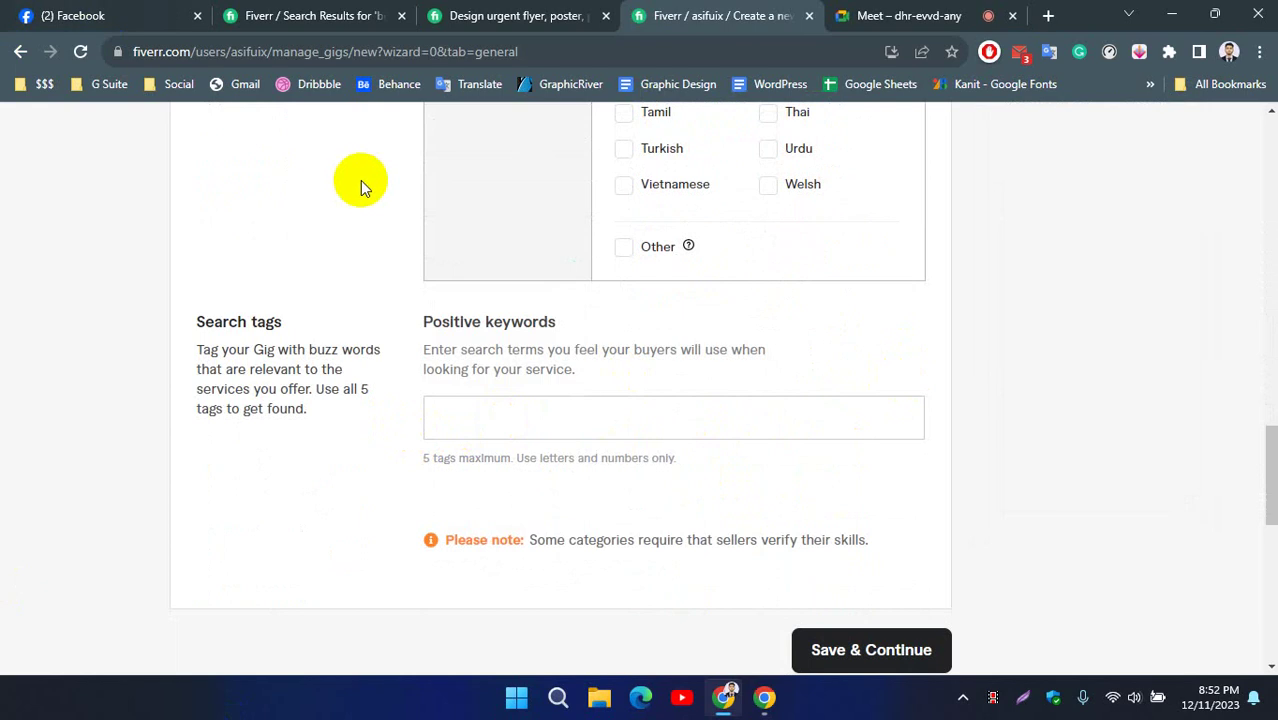
Switch to the brochure search results and examine the listed gigs' titles, seller levels, ratings and starting prices.
click(290, 15)
scroll(465, 302, up, 8)
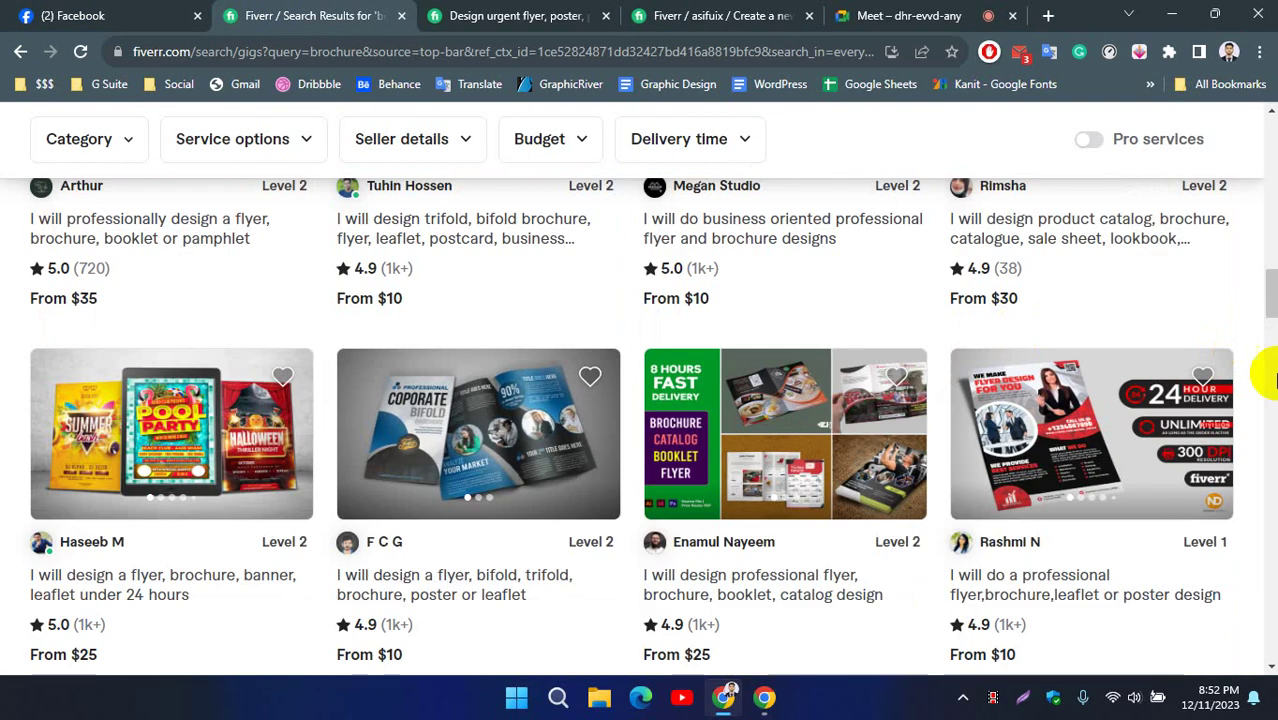
scroll(1268, 277, up, 10)
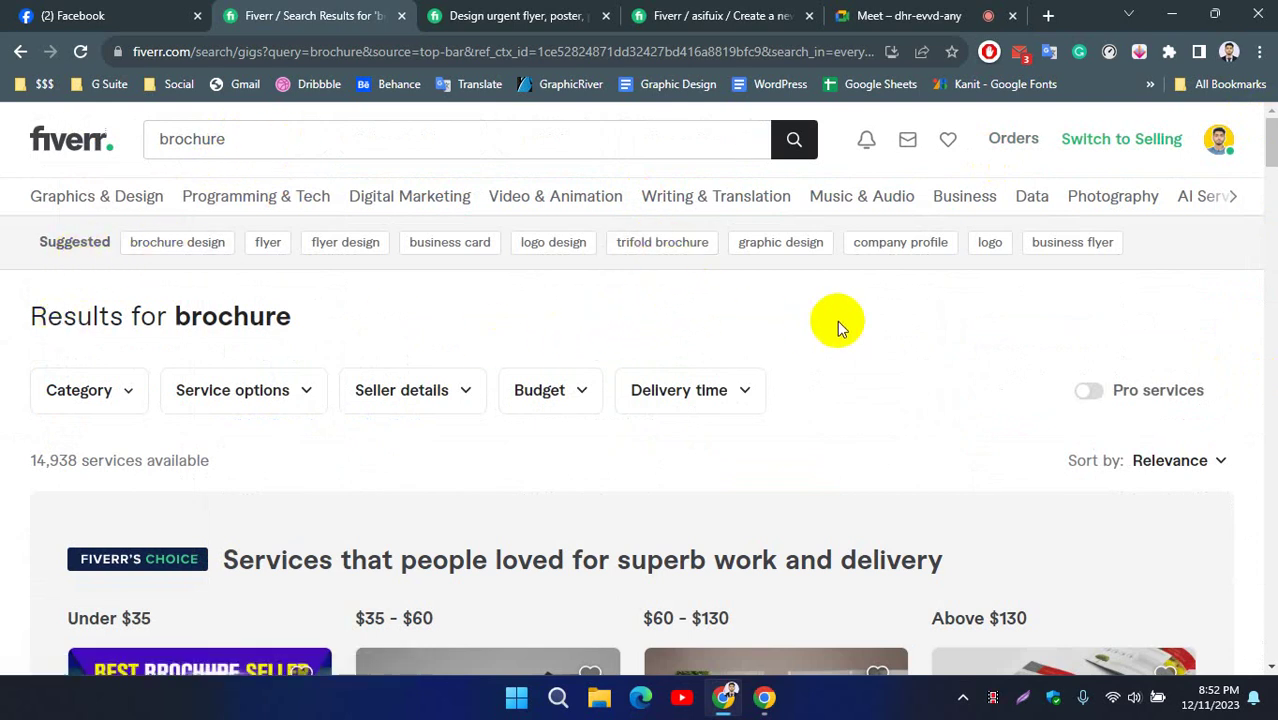
scroll(11, 422, down, 2)
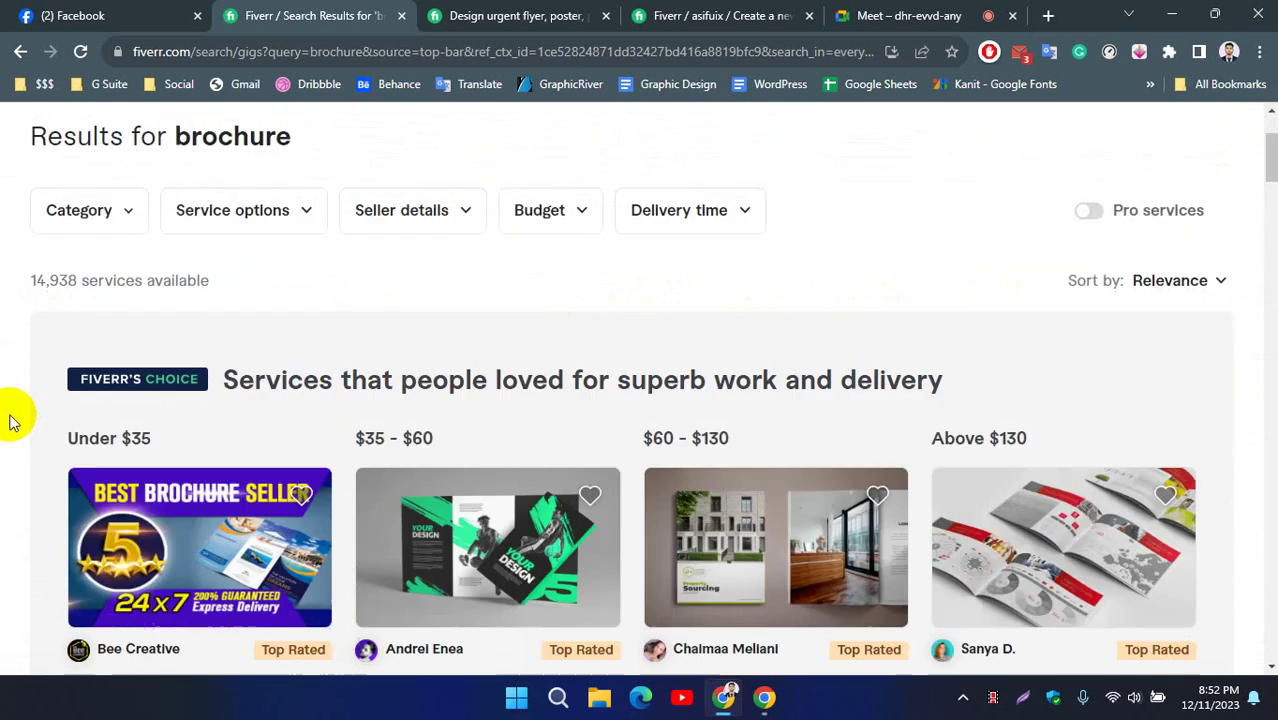
scroll(11, 422, up, 2)
scroll(14, 294, down, 5)
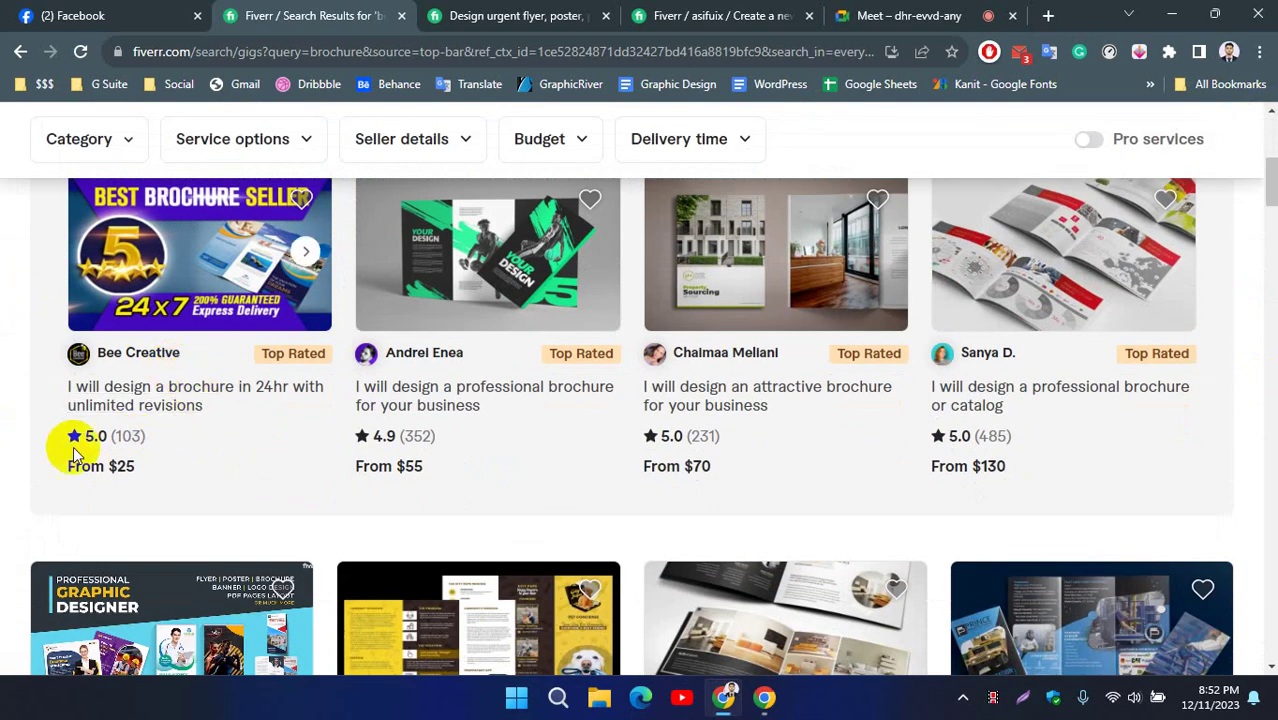
scroll(25, 421, down, 1)
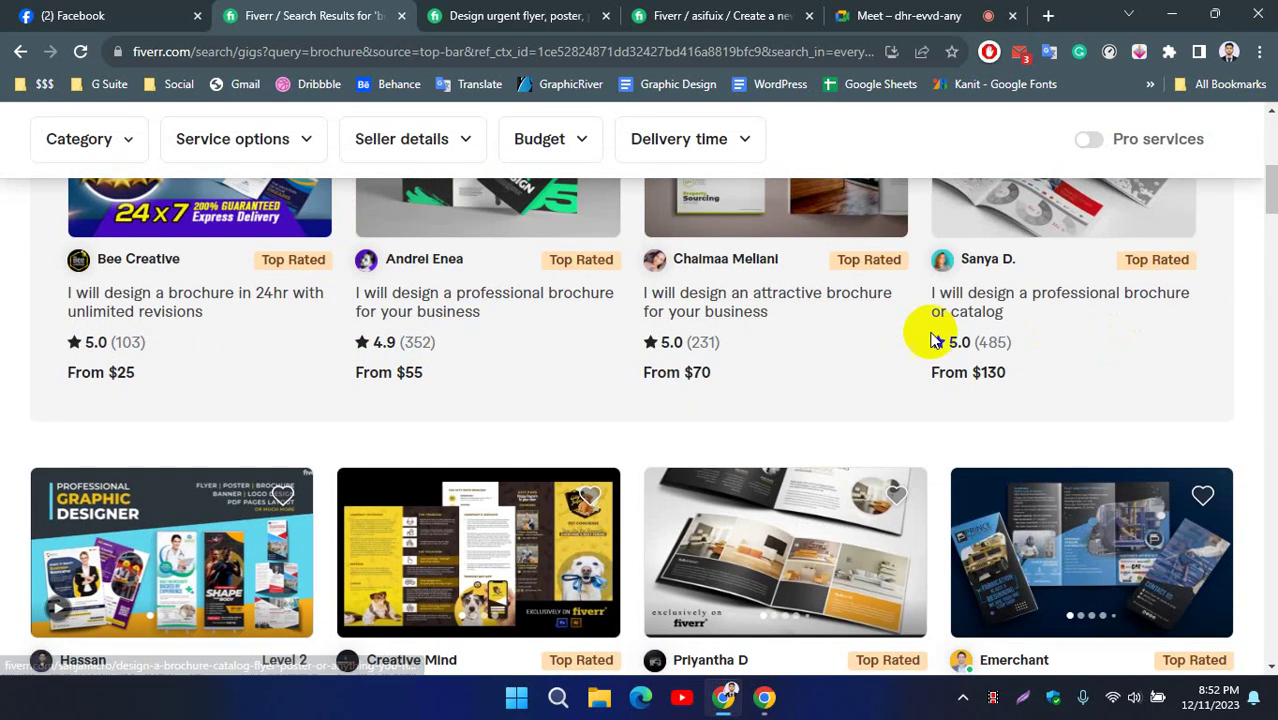
scroll(3, 383, down, 3)
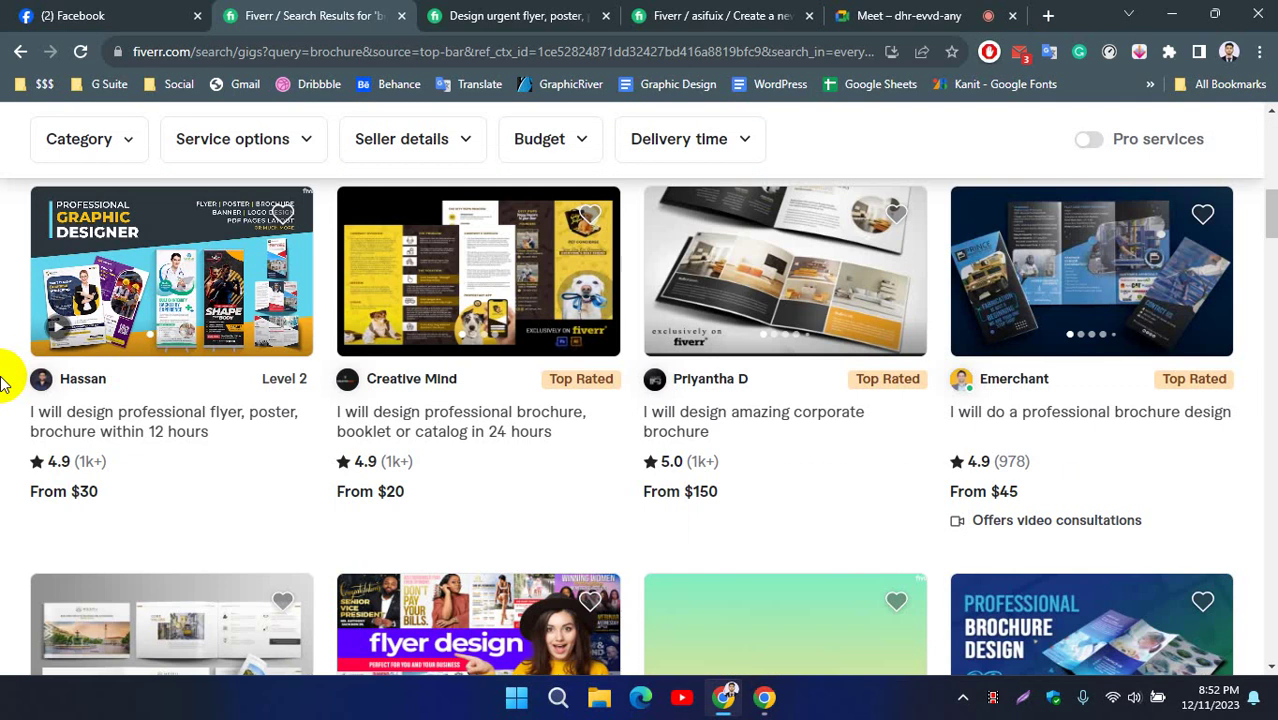
scroll(3, 383, up, 6)
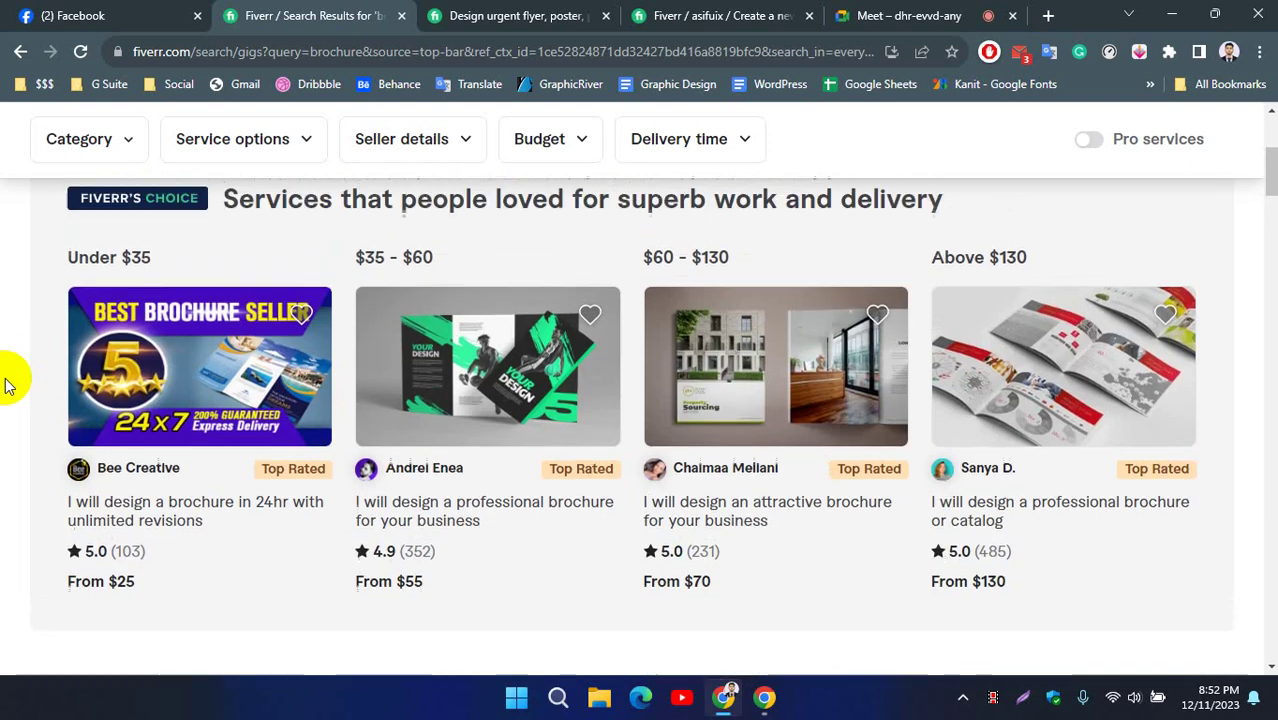
scroll(5, 383, down, 3)
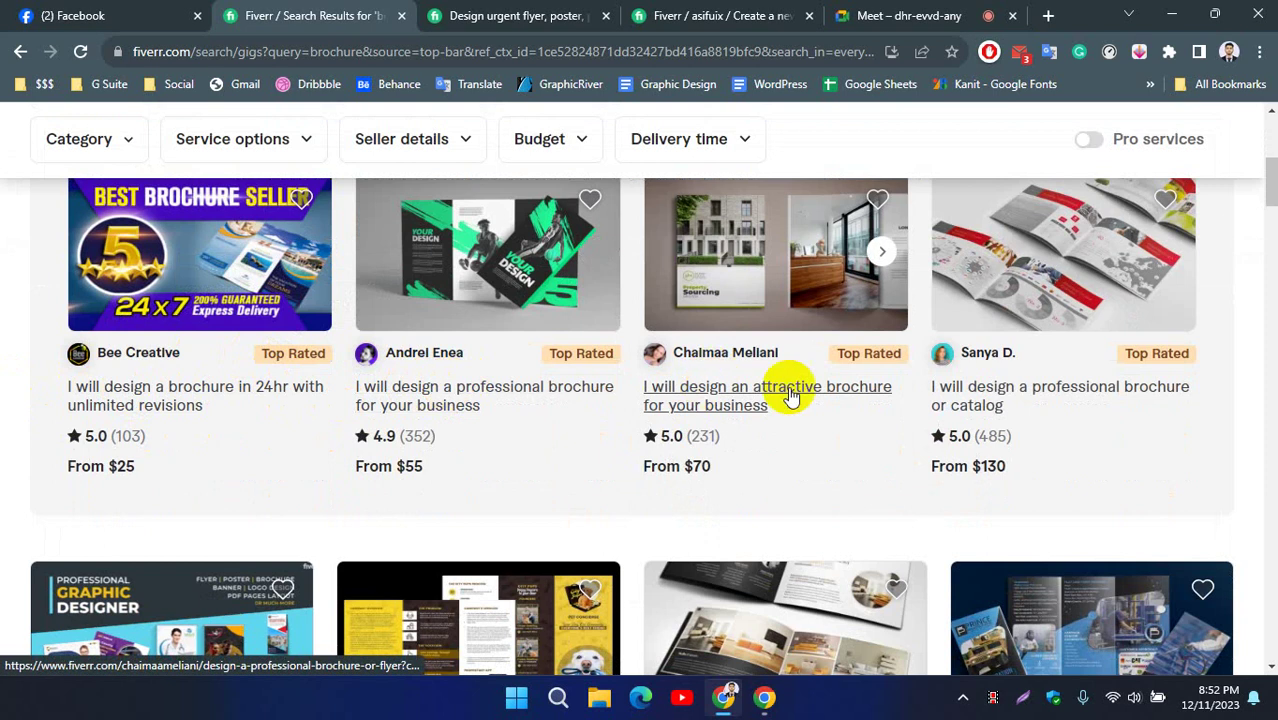
scroll(480, 385, down, 4)
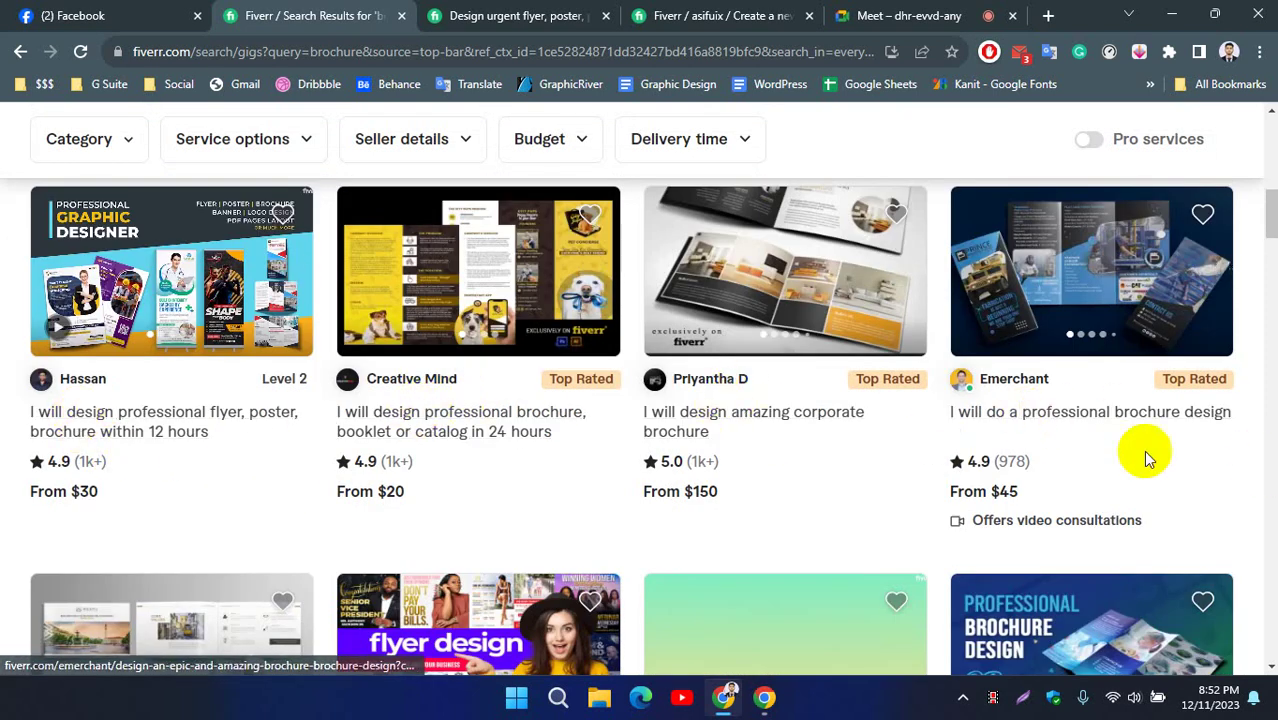
scroll(1127, 434, down, 4)
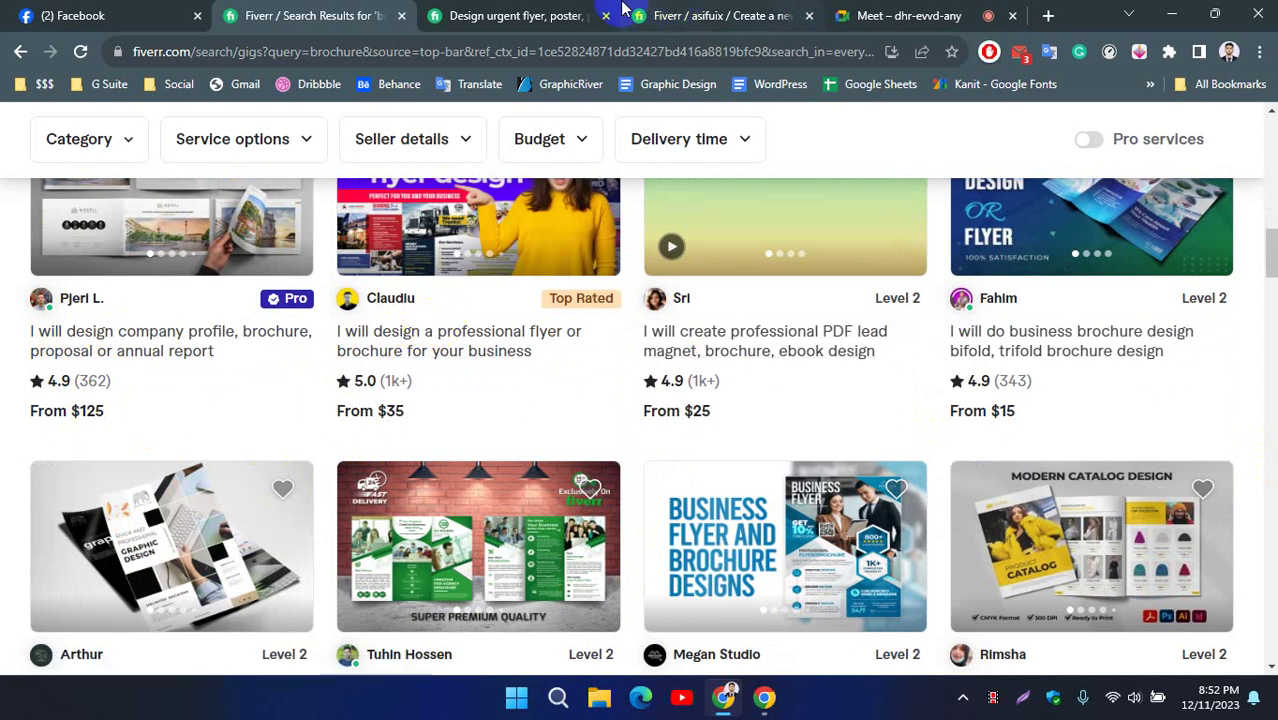
Review the title in the new gig form and compare it with the opened urgent flyer and brochure gig.
click(660, 15)
scroll(465, 270, up, 15)
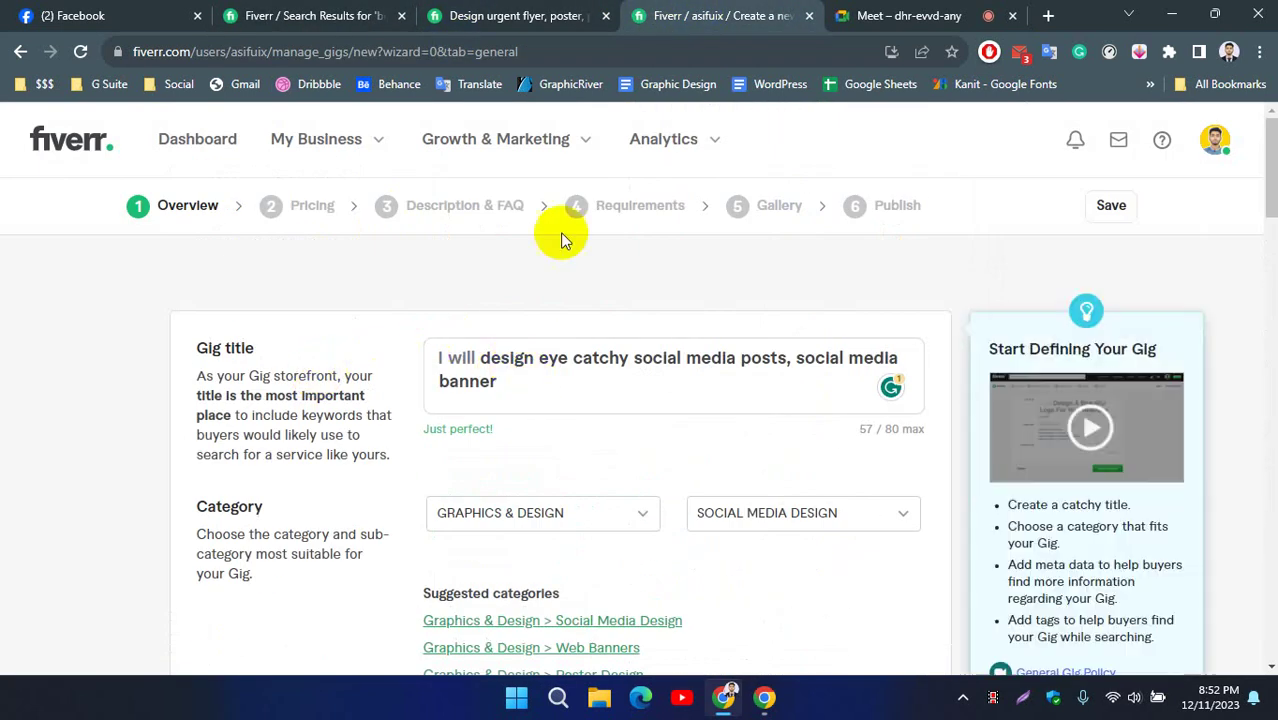
click(450, 15)
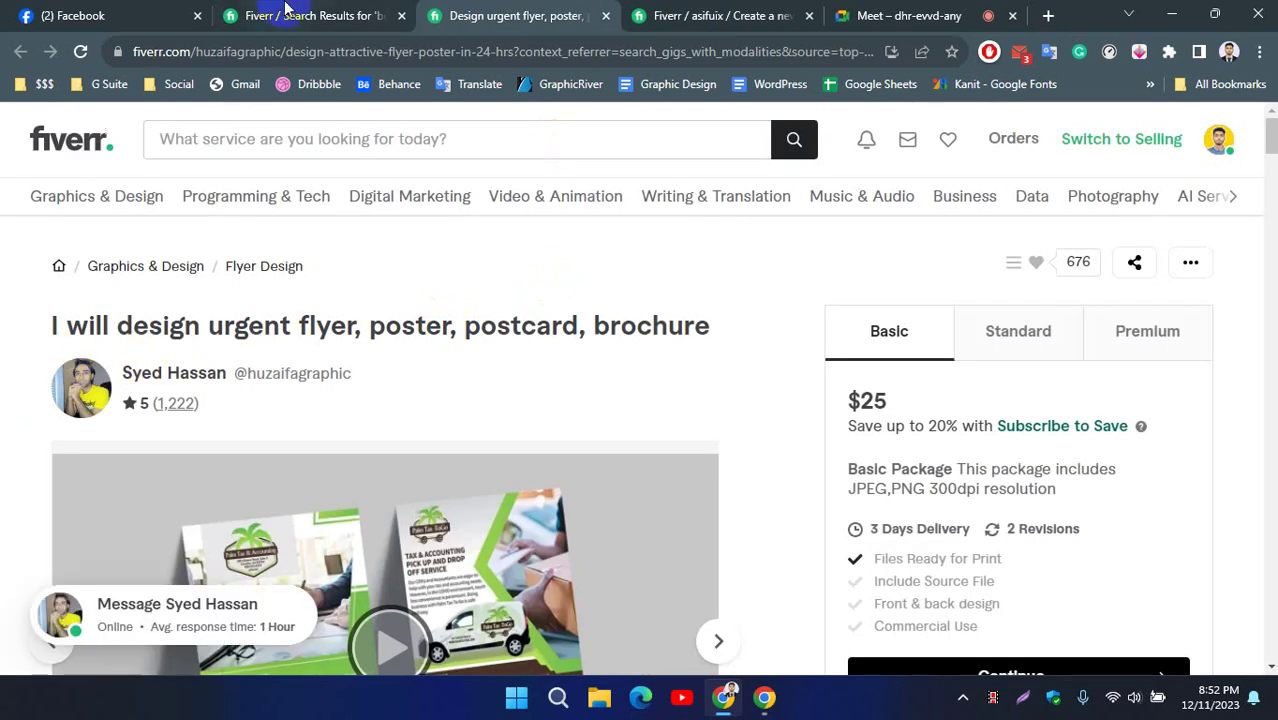
Return to the brochure search results and compare how the Fiverr's Choice gigs and the listings below them are presented.
key(ctrl+shift+Tab)
scroll(40, 412, down, 5)
scroll(5, 410, up, 8)
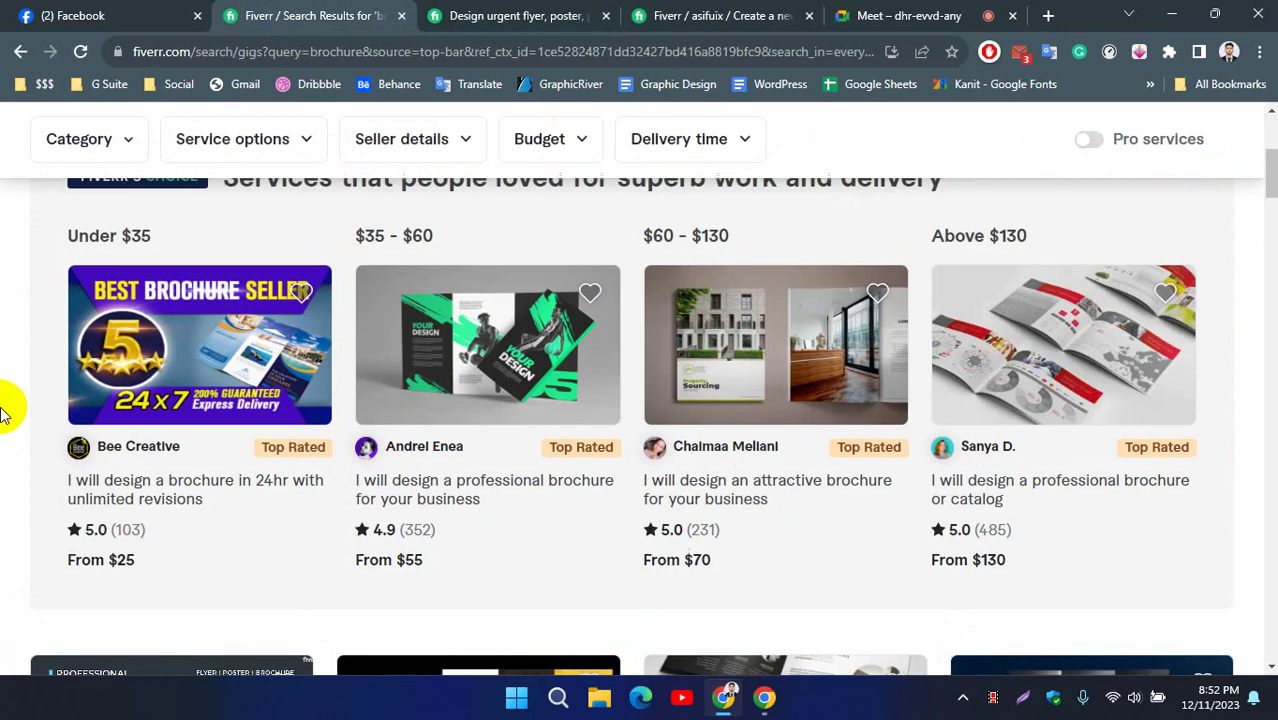
scroll(5, 412, down, 3)
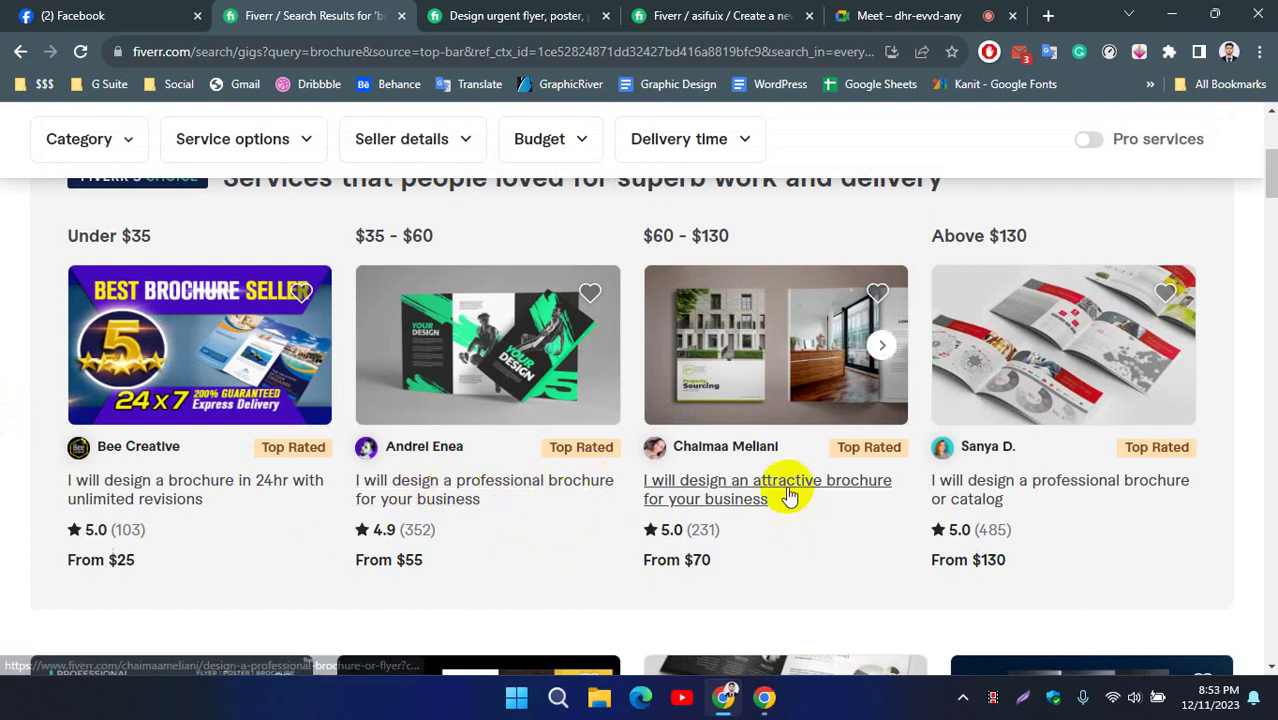
scroll(1210, 422, down, 5)
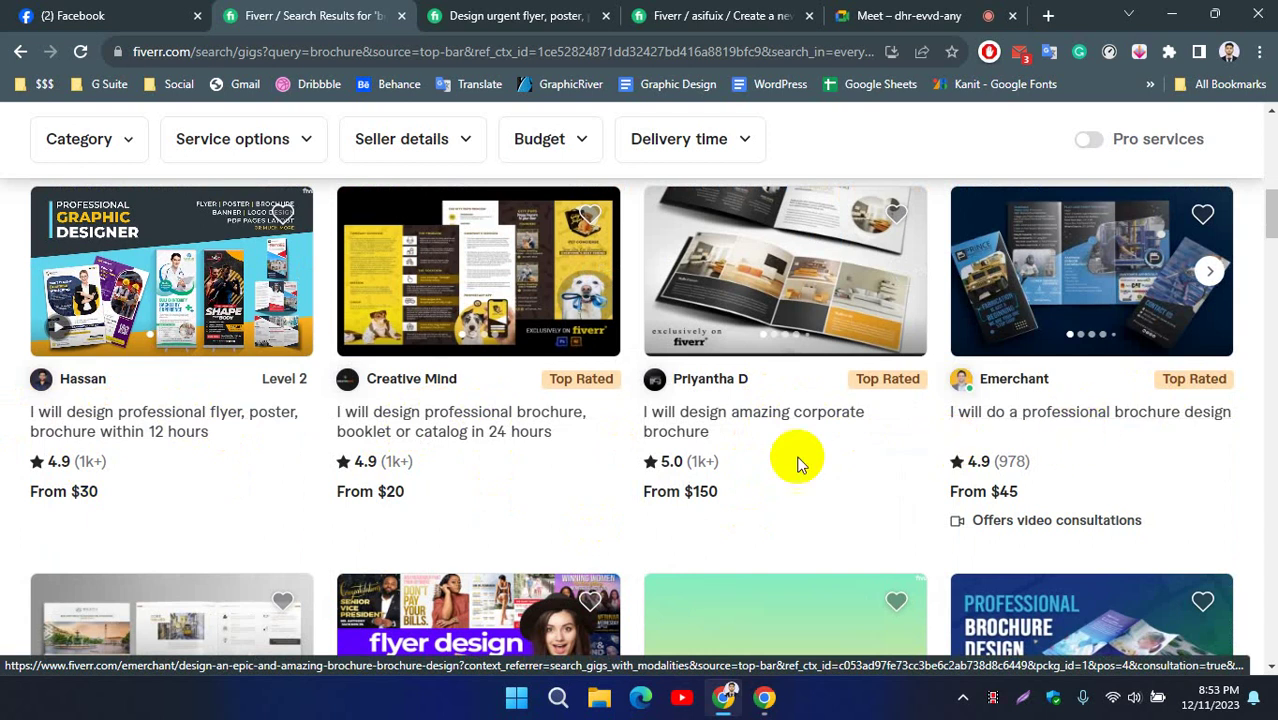
scroll(268, 444, down, 4)
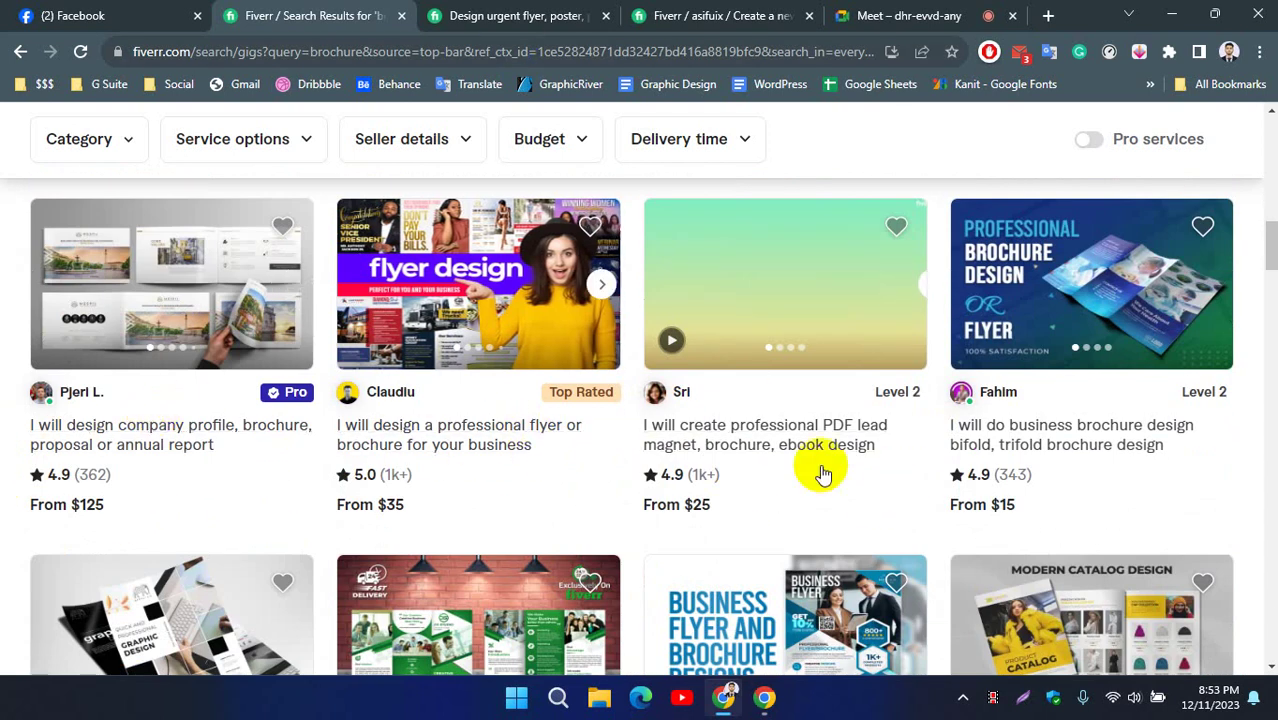
scroll(265, 465, down, 2)
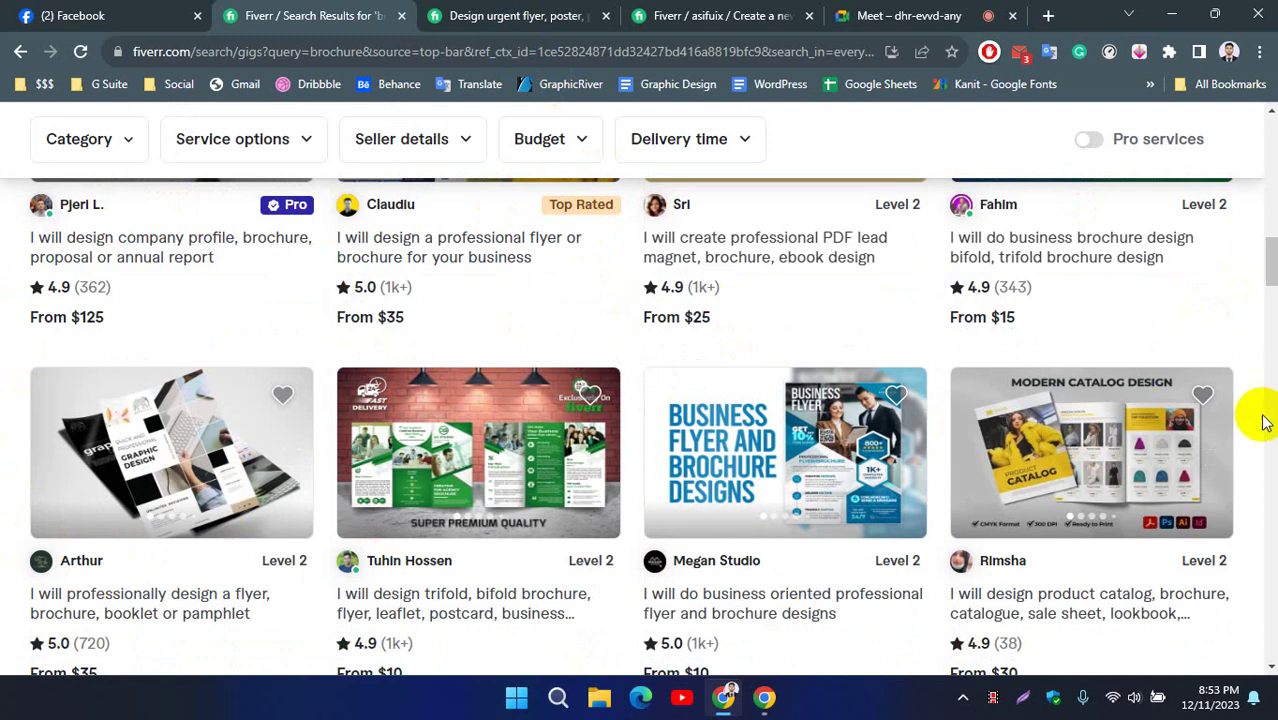
Browse the brochure gig listings and look at the search suggestions offered for "brochure".
scroll(1250, 314, down, 5)
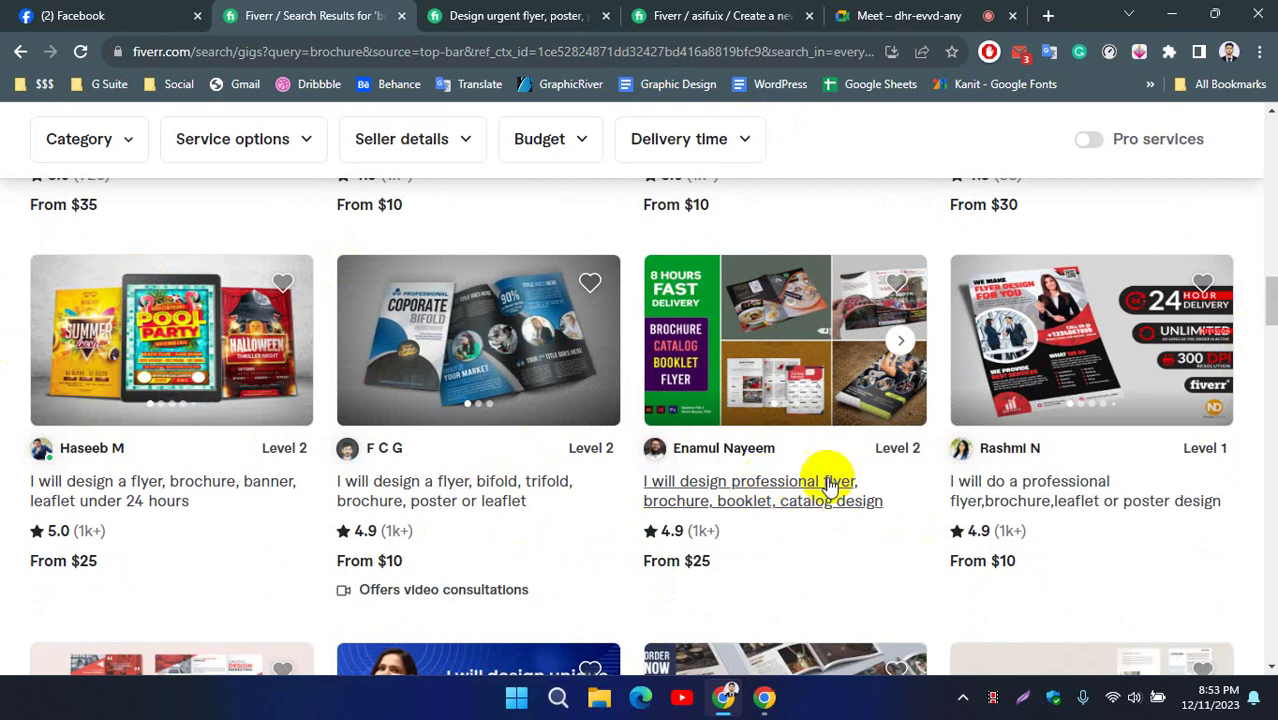
scroll(12, 495, down, 4)
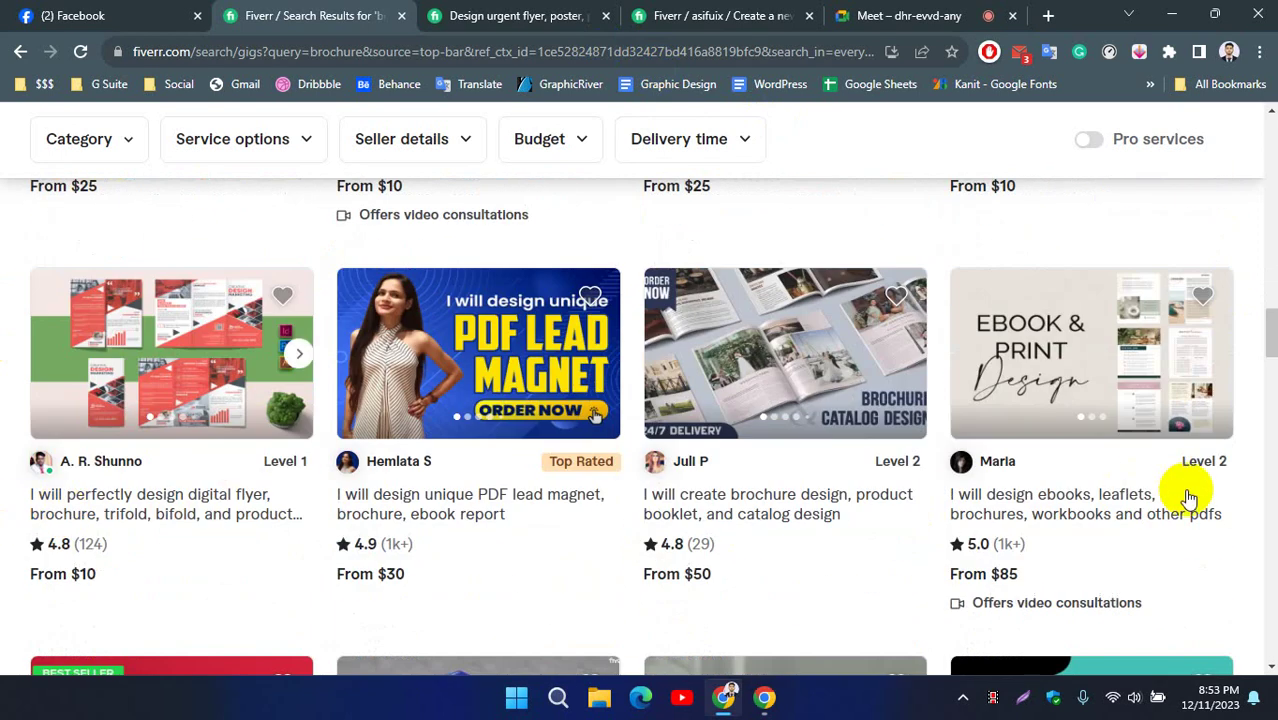
scroll(595, 415, up, 10)
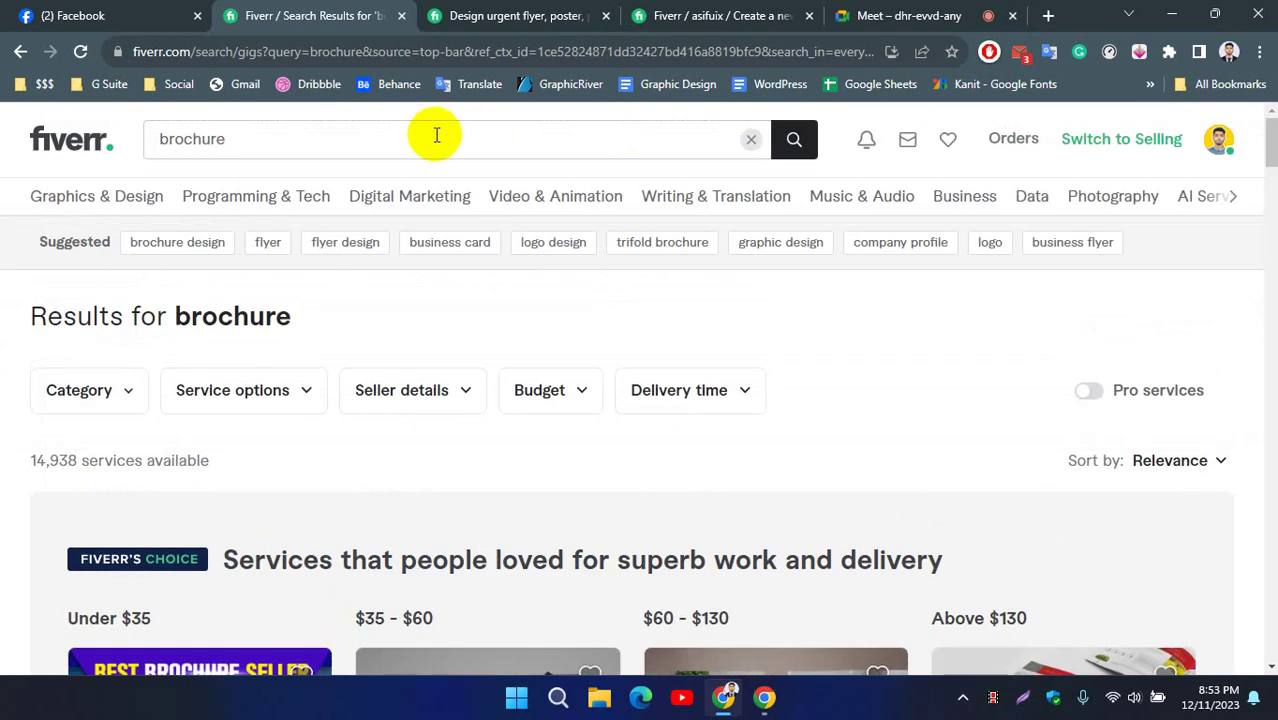
click(434, 138)
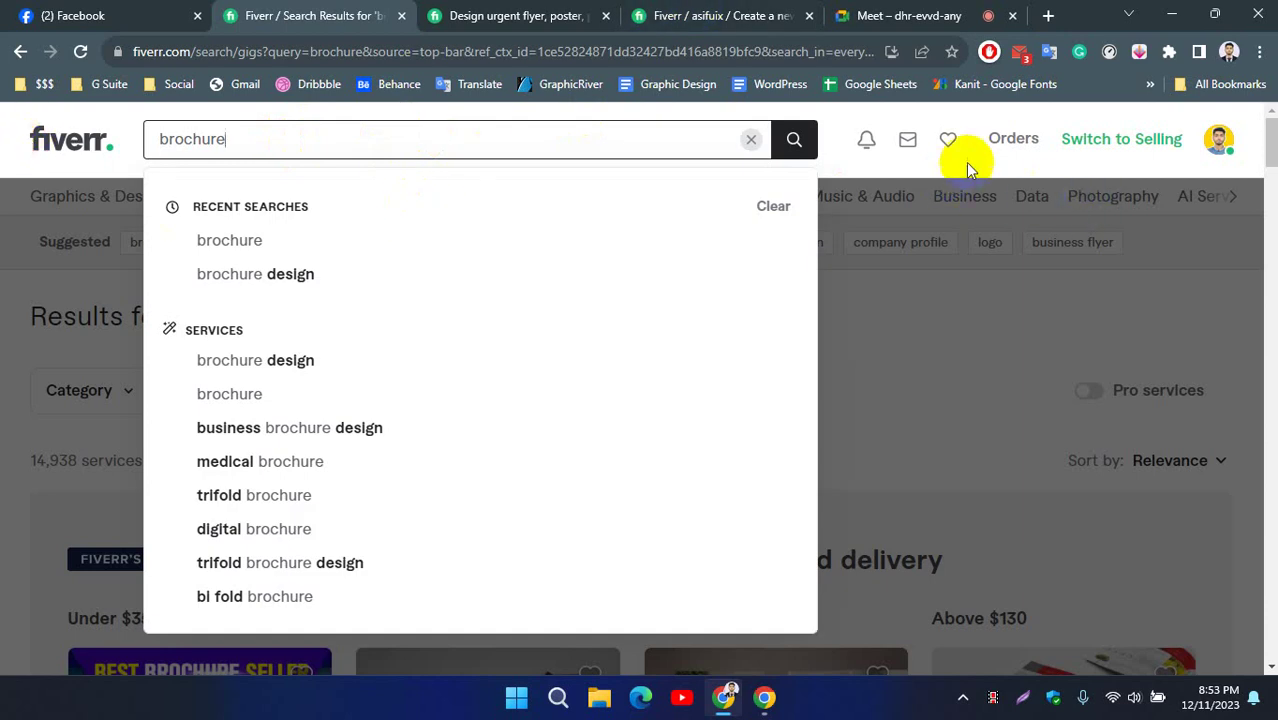
click(842, 165)
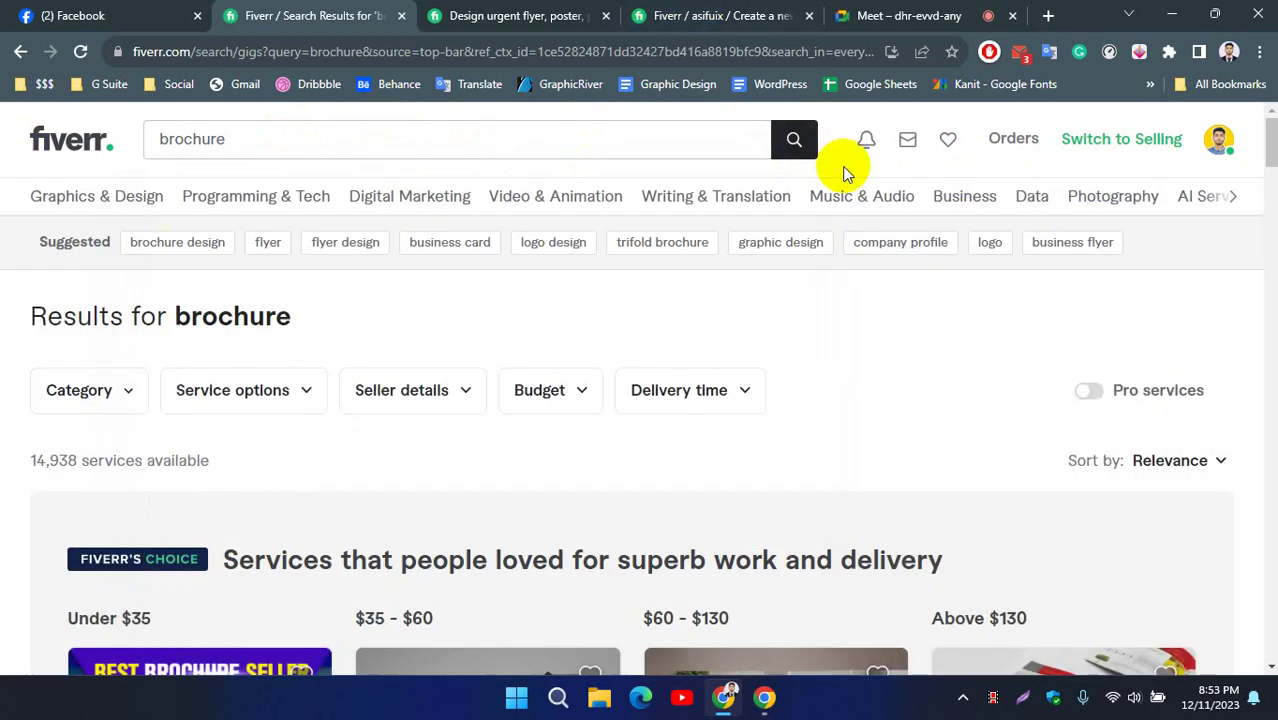
Switch to the new gig's Overview form and look through it down to the Positive keywords field.
click(490, 16)
click(700, 15)
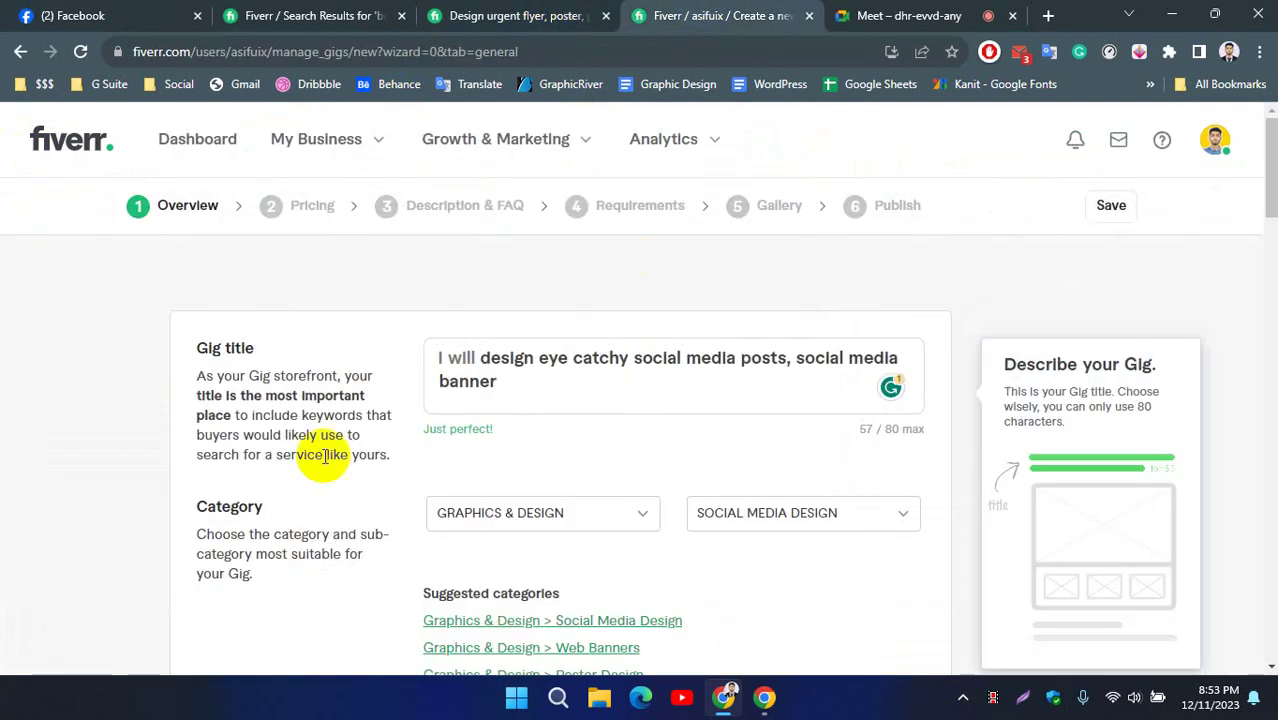
scroll(320, 420, down, 14)
scroll(345, 420, down, 5)
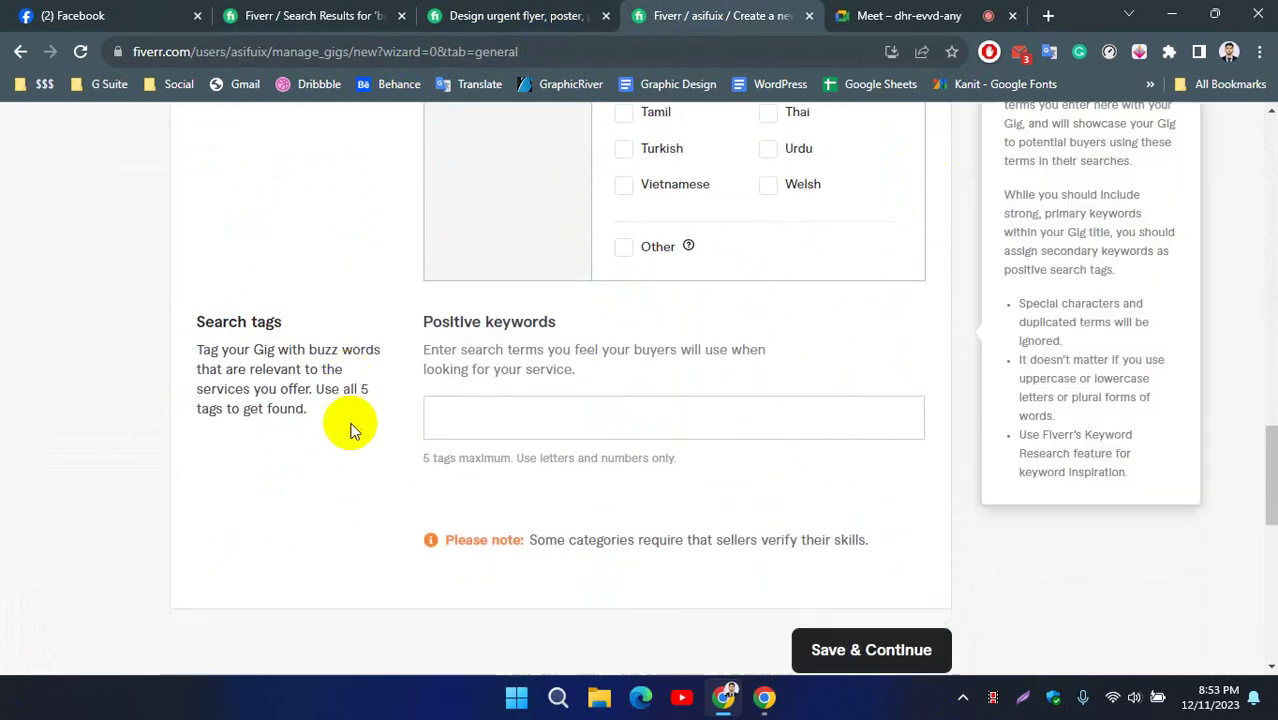
click(488, 240)
scroll(700, 330, up, 4)
scroll(700, 330, up, 12)
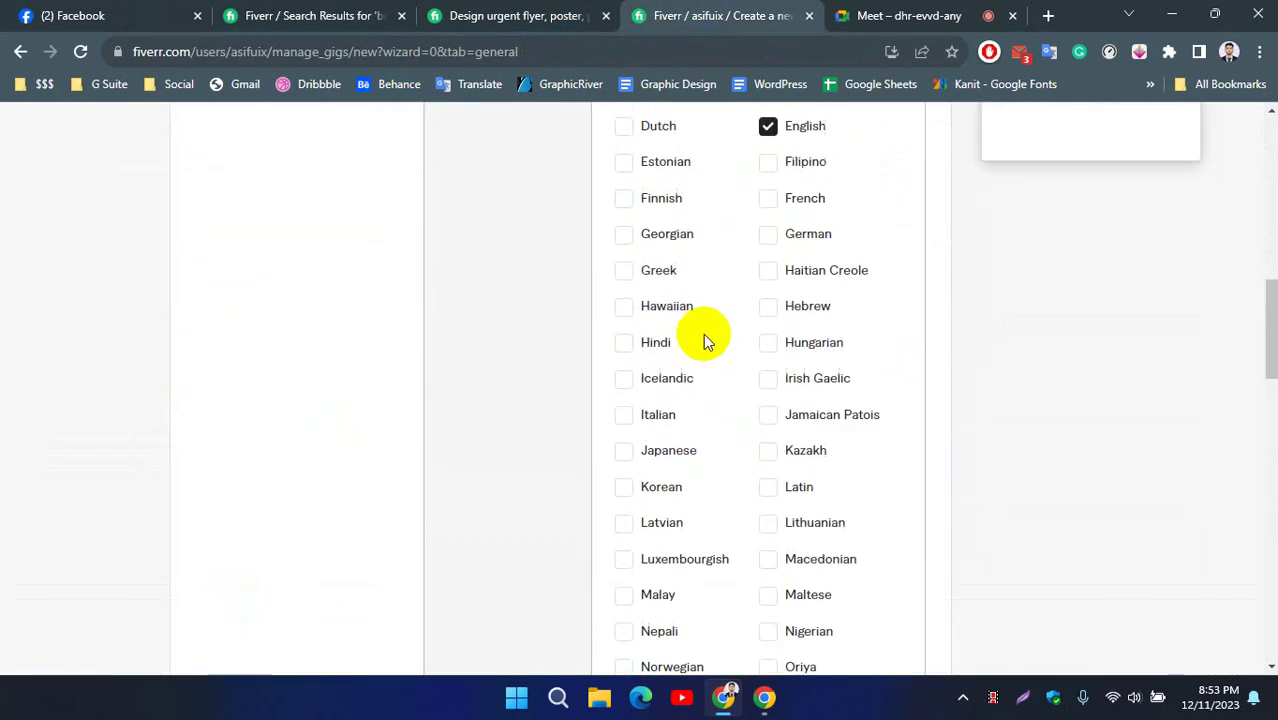
scroll(471, 444, down, 10)
scroll(472, 450, down, 8)
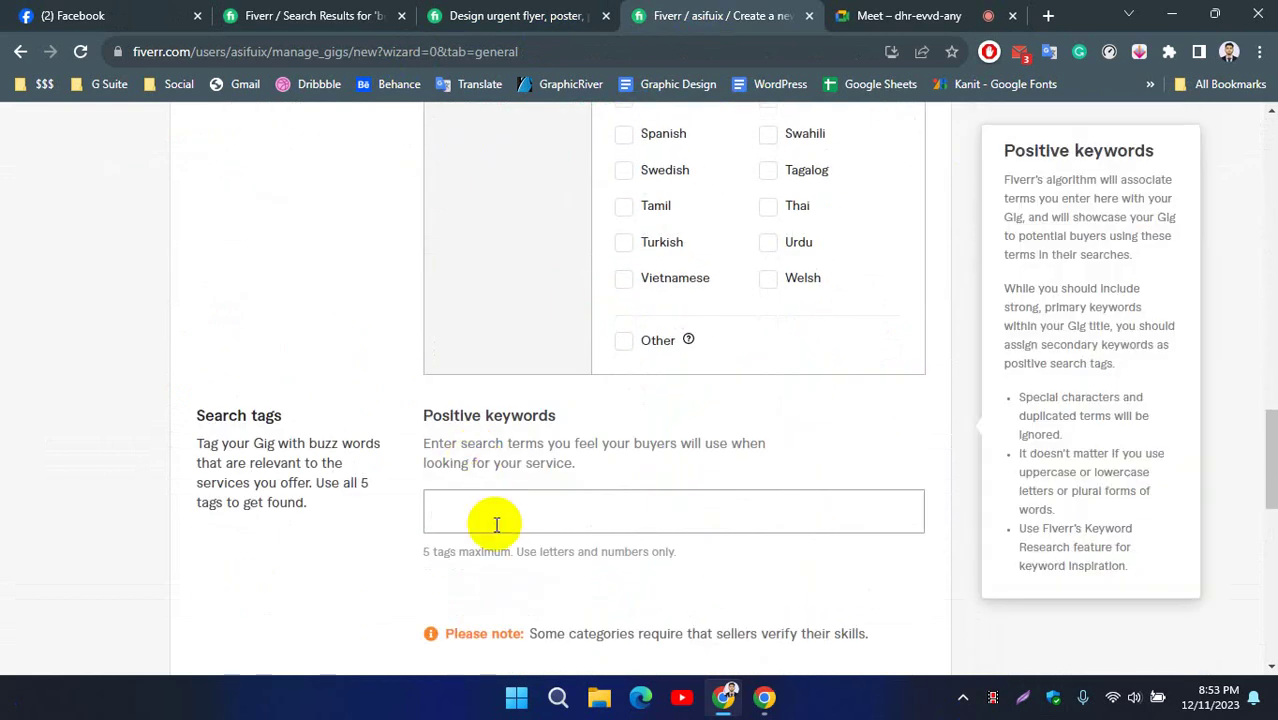
Add "professional brochure" as a positive keyword in the gig's search tags.
text(profe)
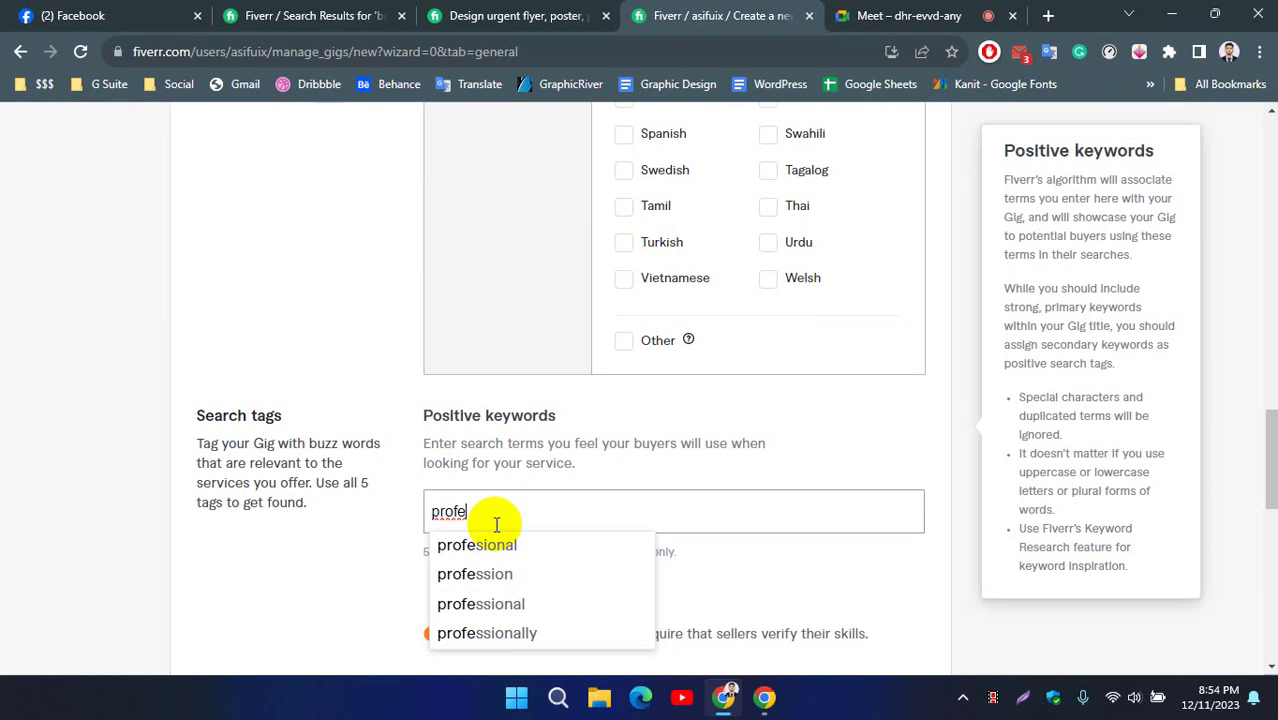
text(ssi)
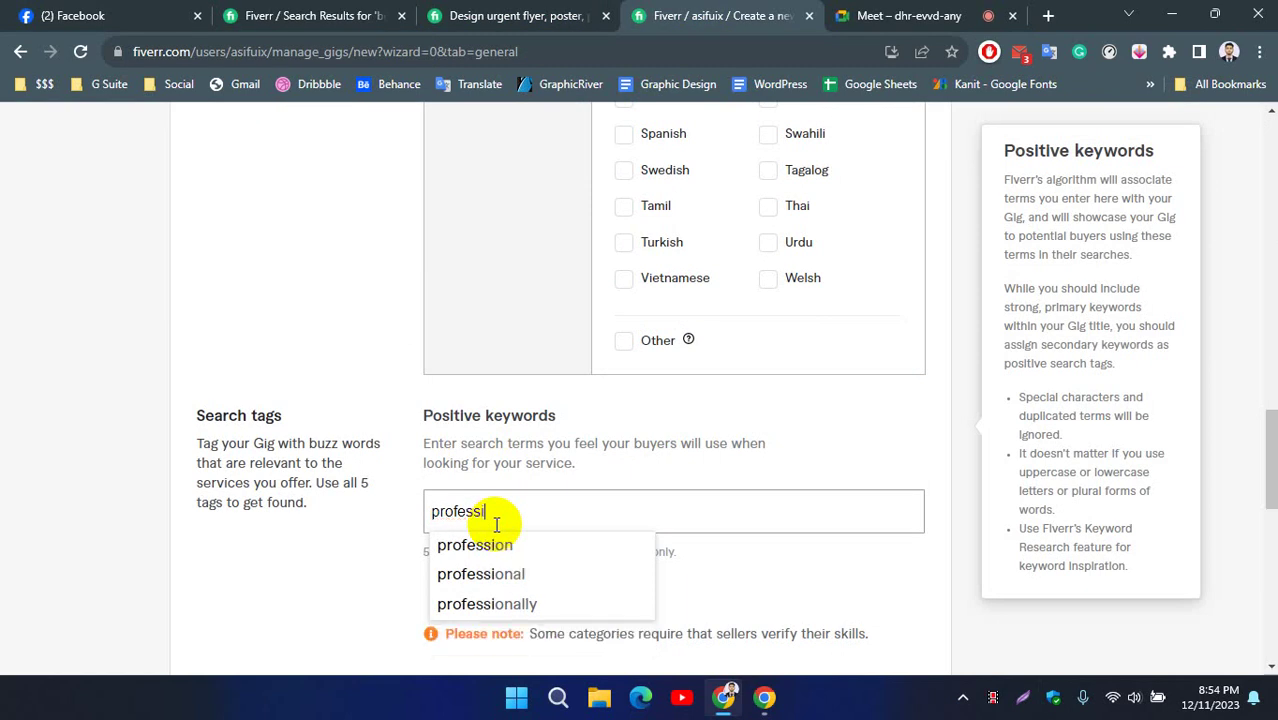
text(onal )
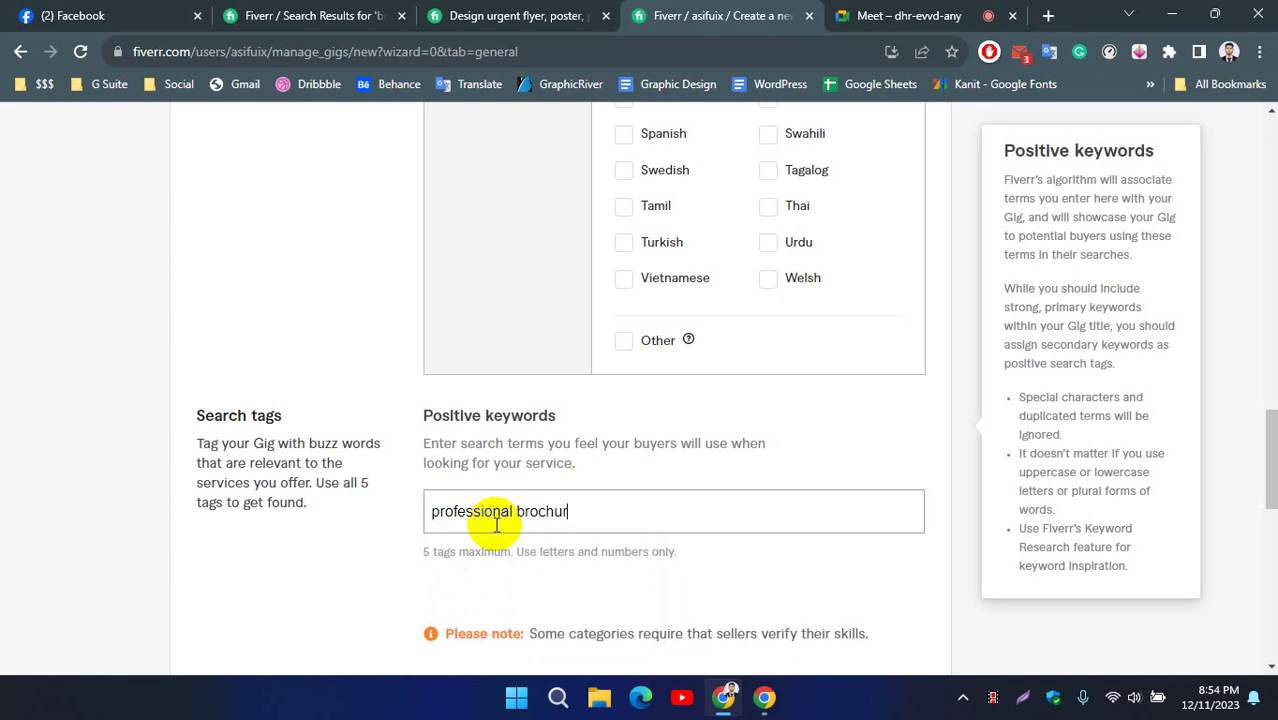
text(brochure)
key(Return)
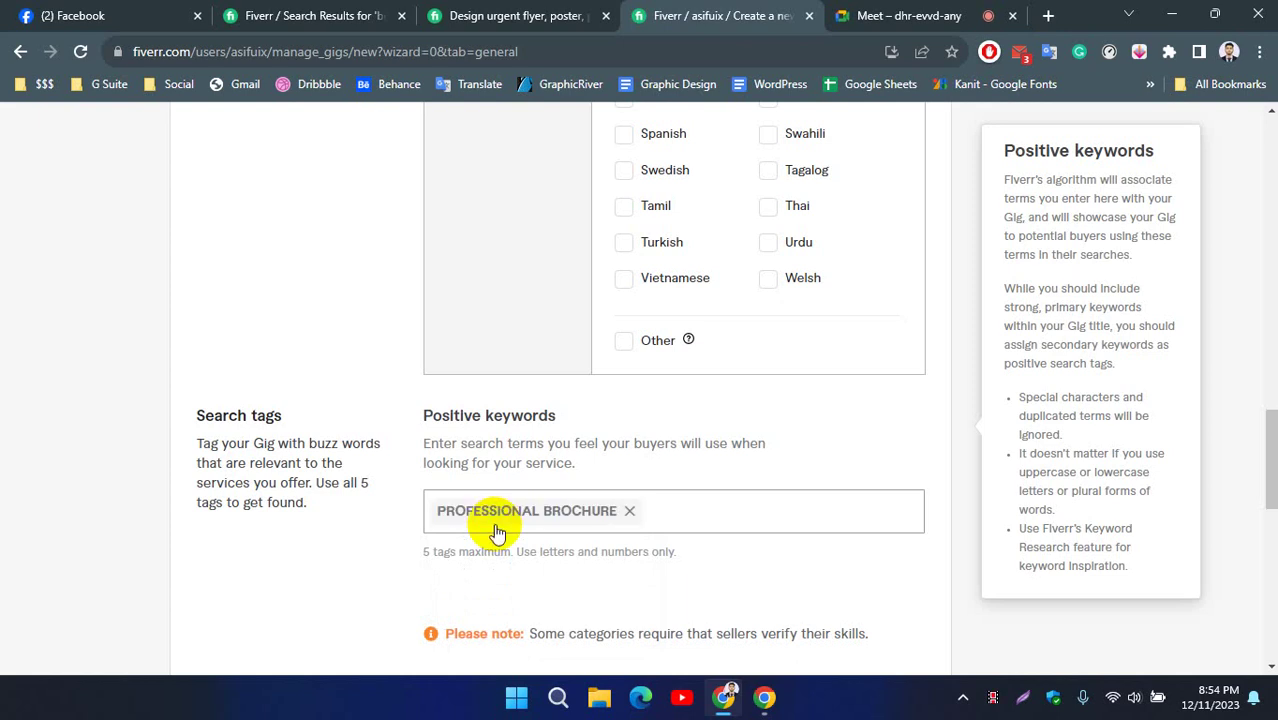
Enter "brochure design" as the second positive keyword, replacing the incomplete "brochure des" tag.
text(brochure des)
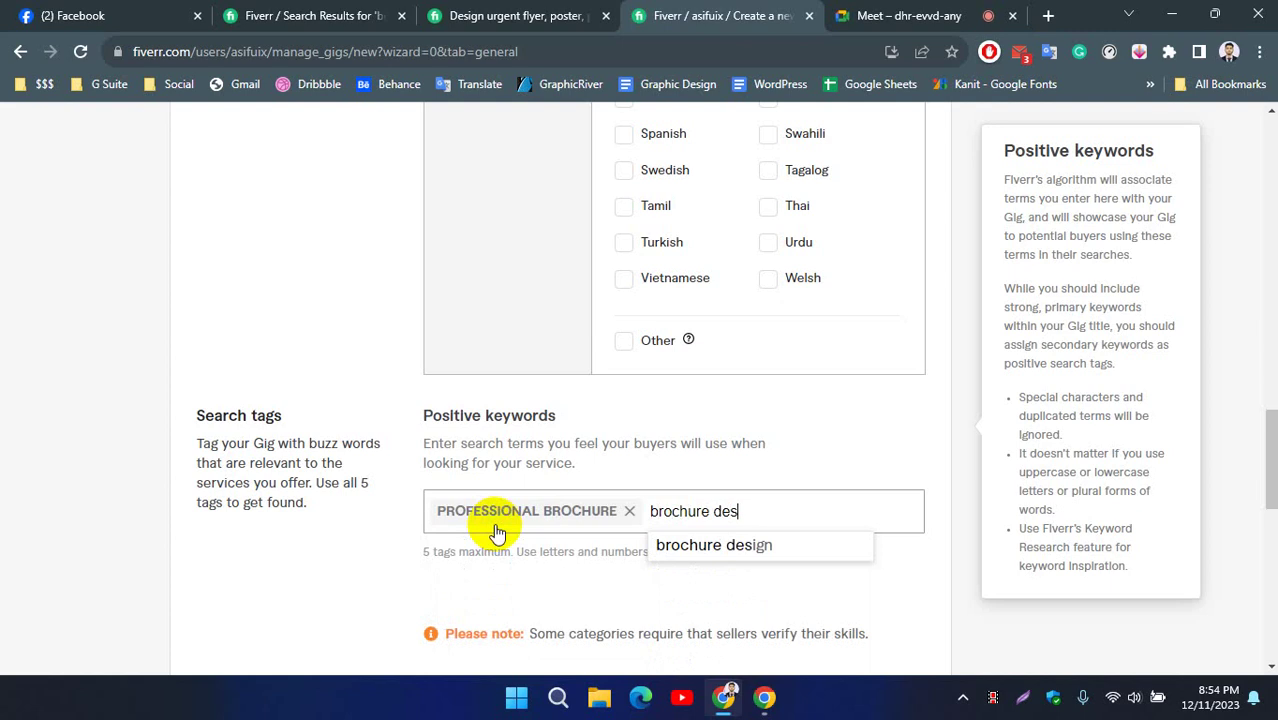
key(Return)
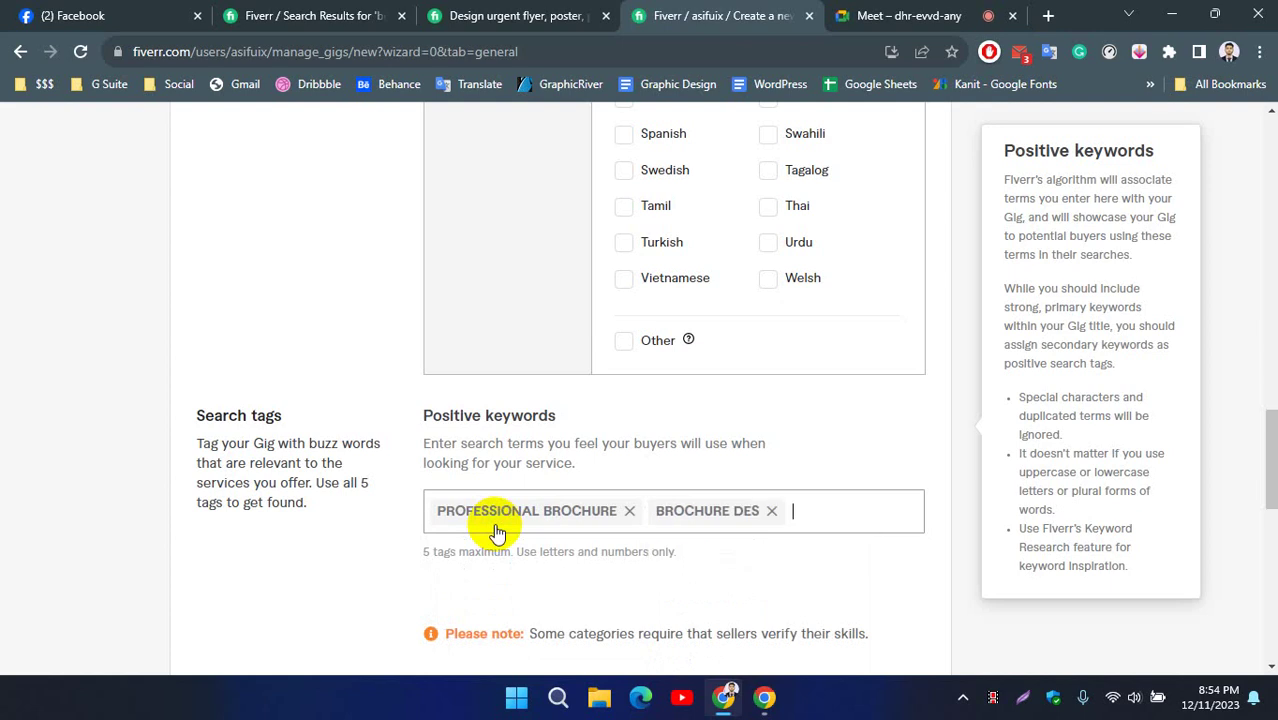
key(BackSpace)
text(bro)
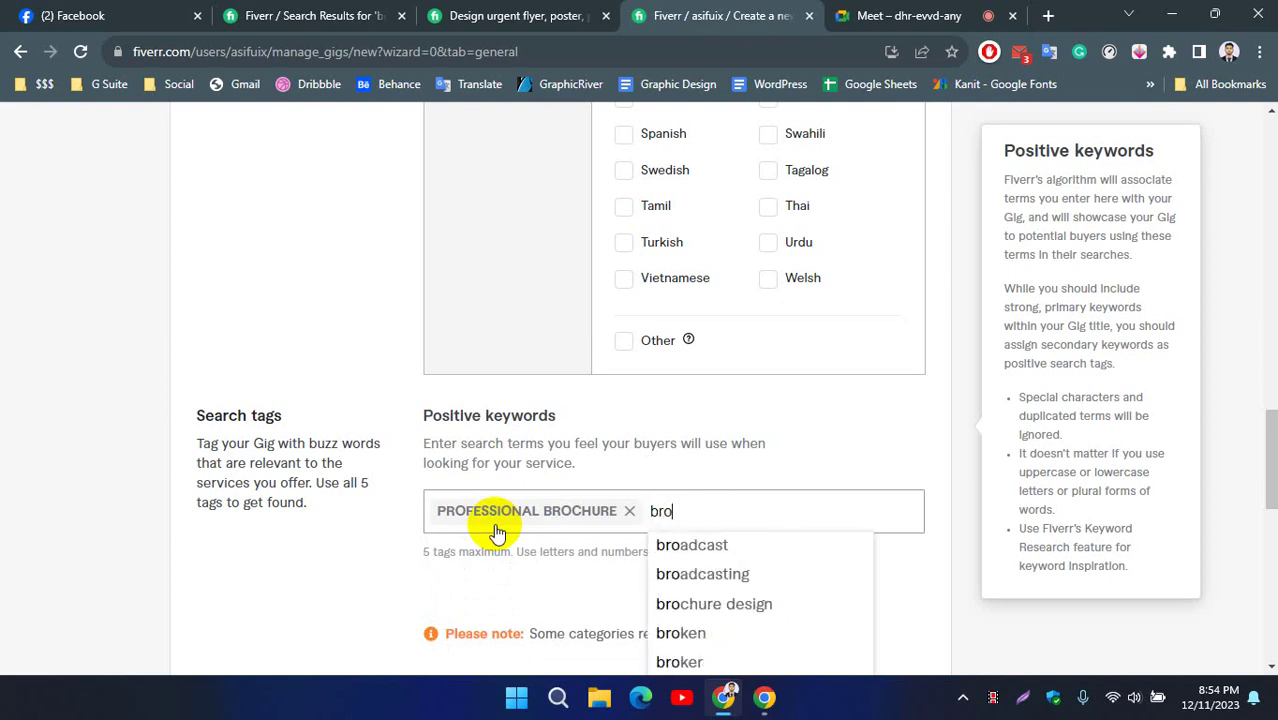
text(chure design)
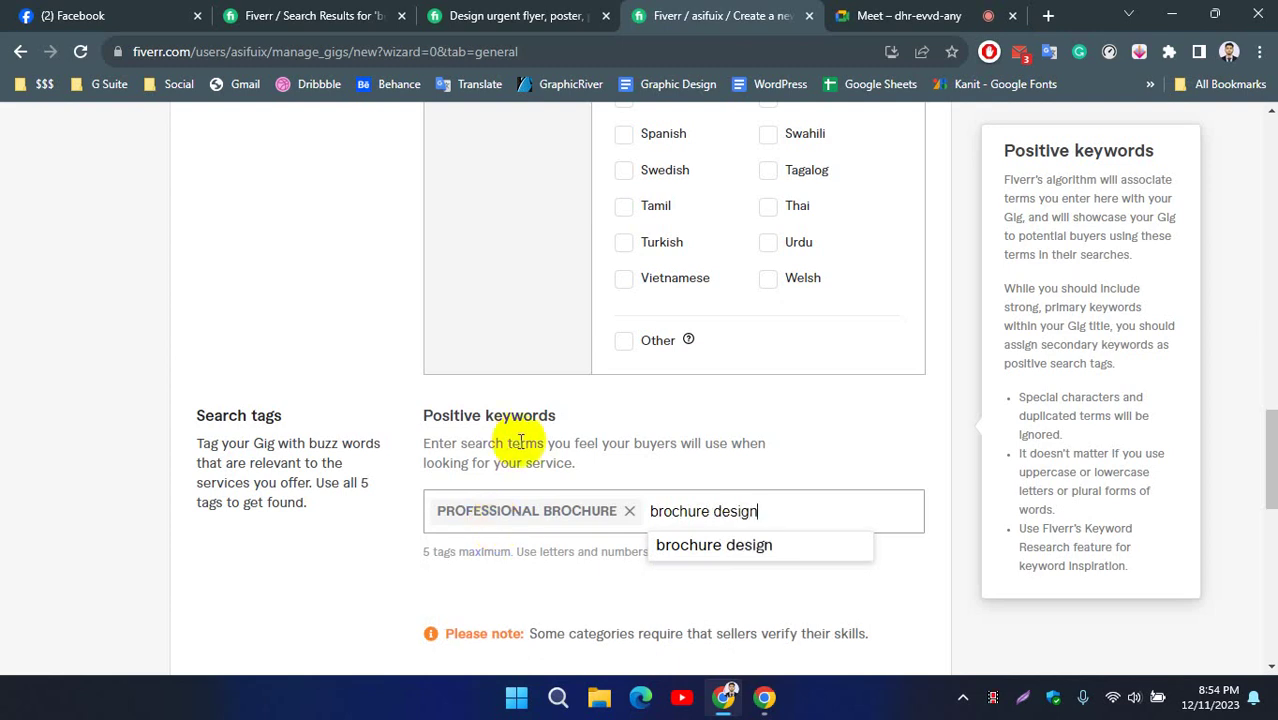
key(Return)
Check the gig title and add "instagram post" as a positive keyword in the search tags.
scroll(658, 521, up, 20)
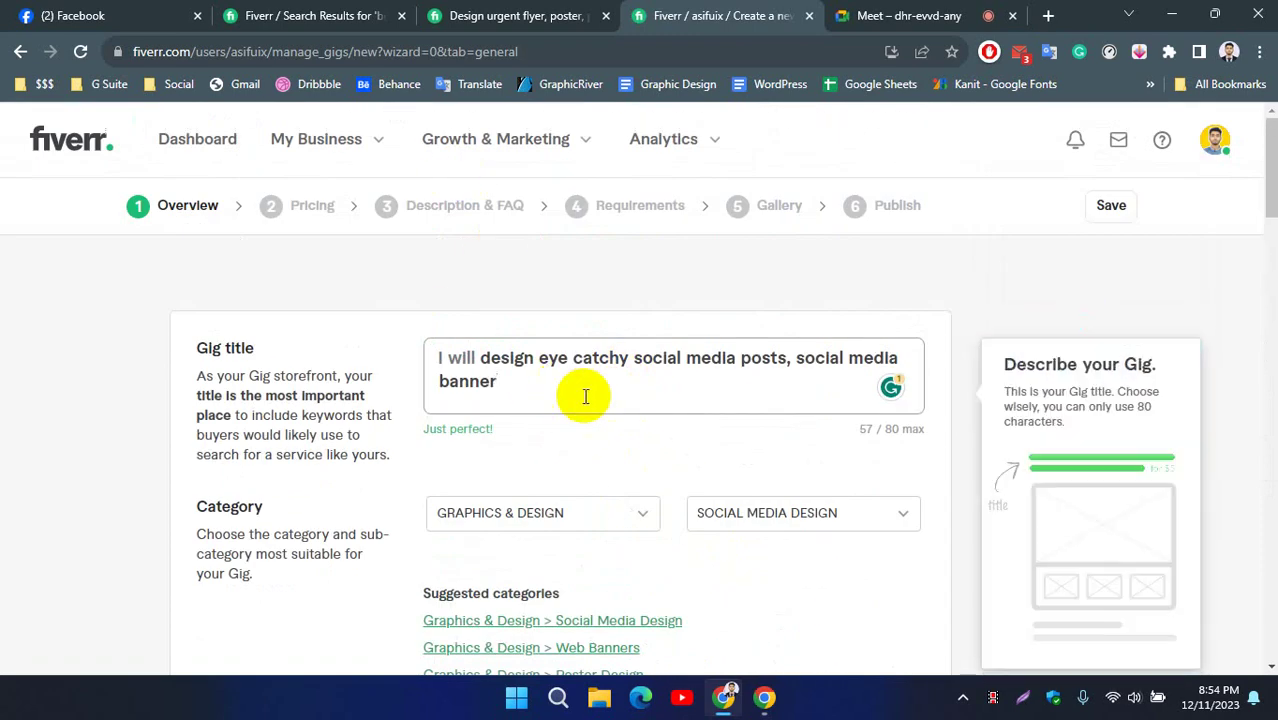
scroll(690, 385, down, 5)
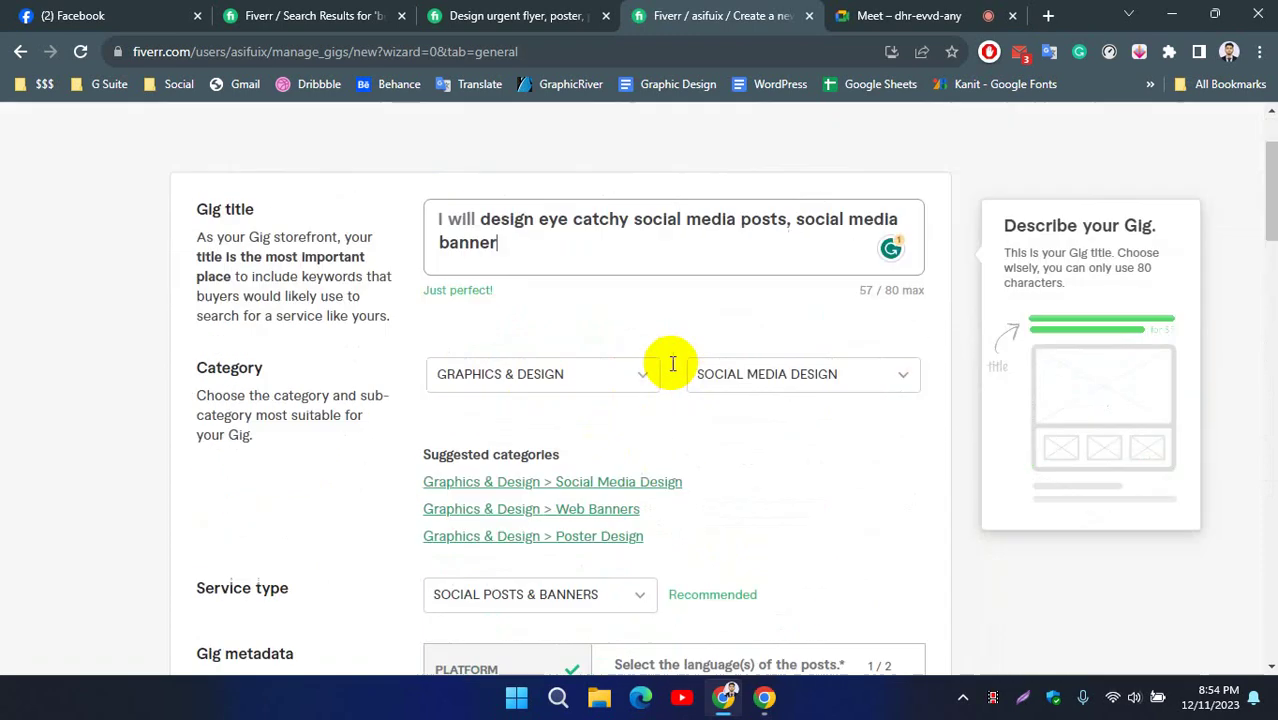
scroll(685, 370, down, 10)
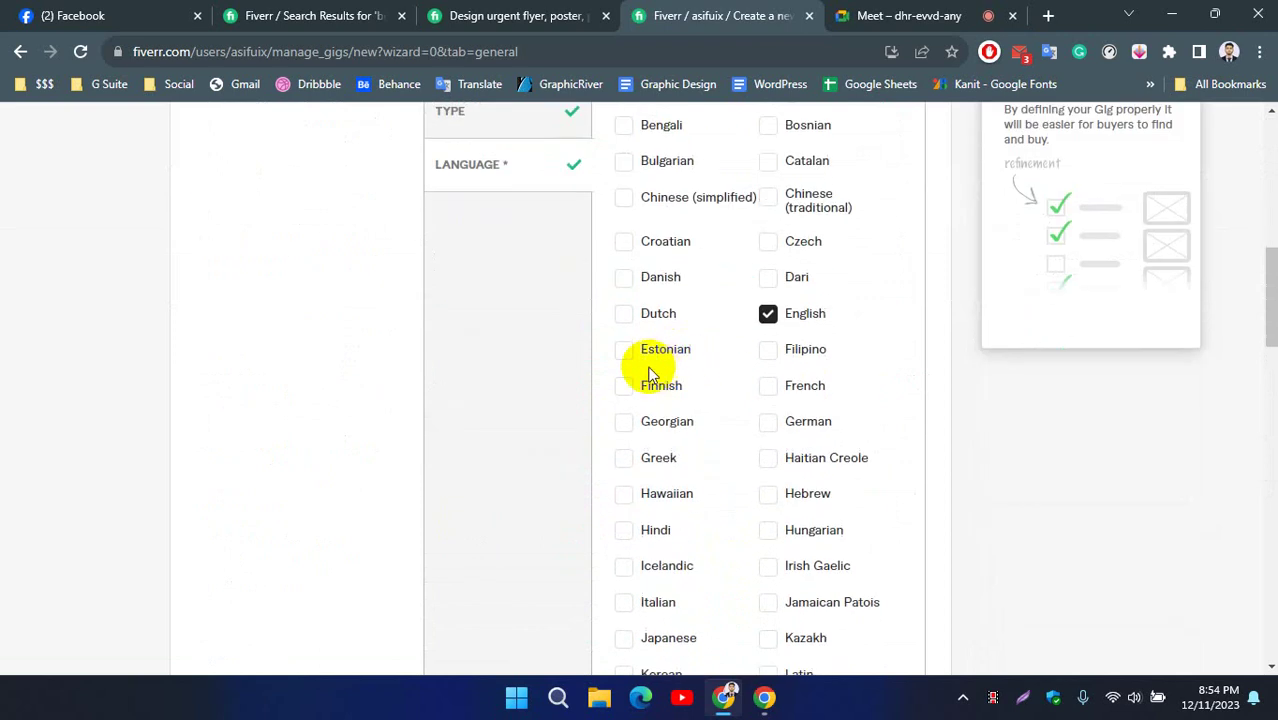
scroll(527, 418, down, 2)
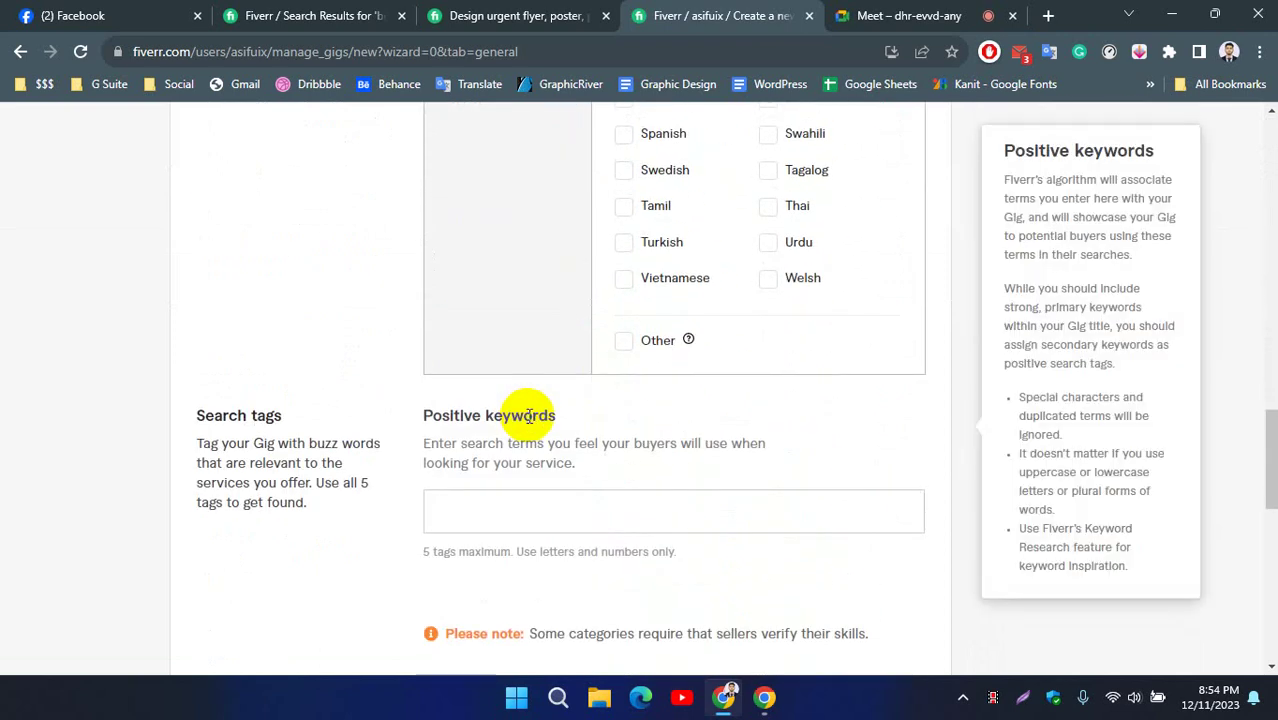
click(494, 518)
text(ins)
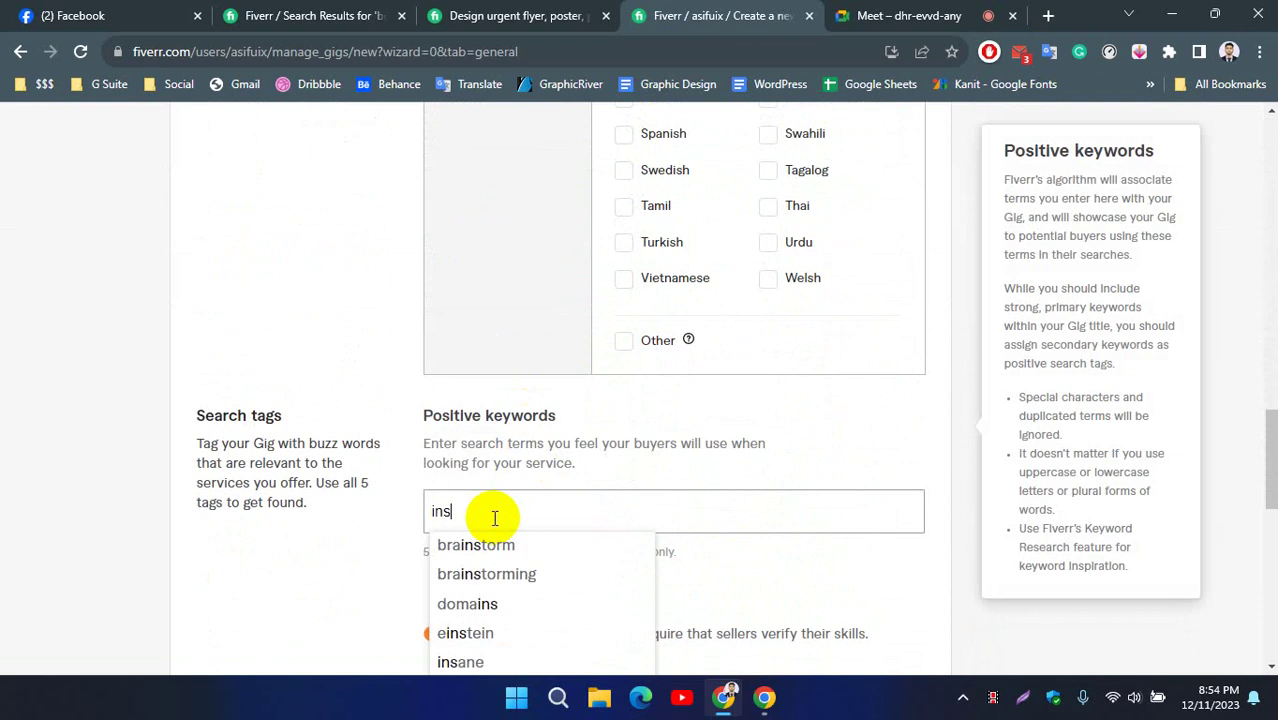
text(tagra)
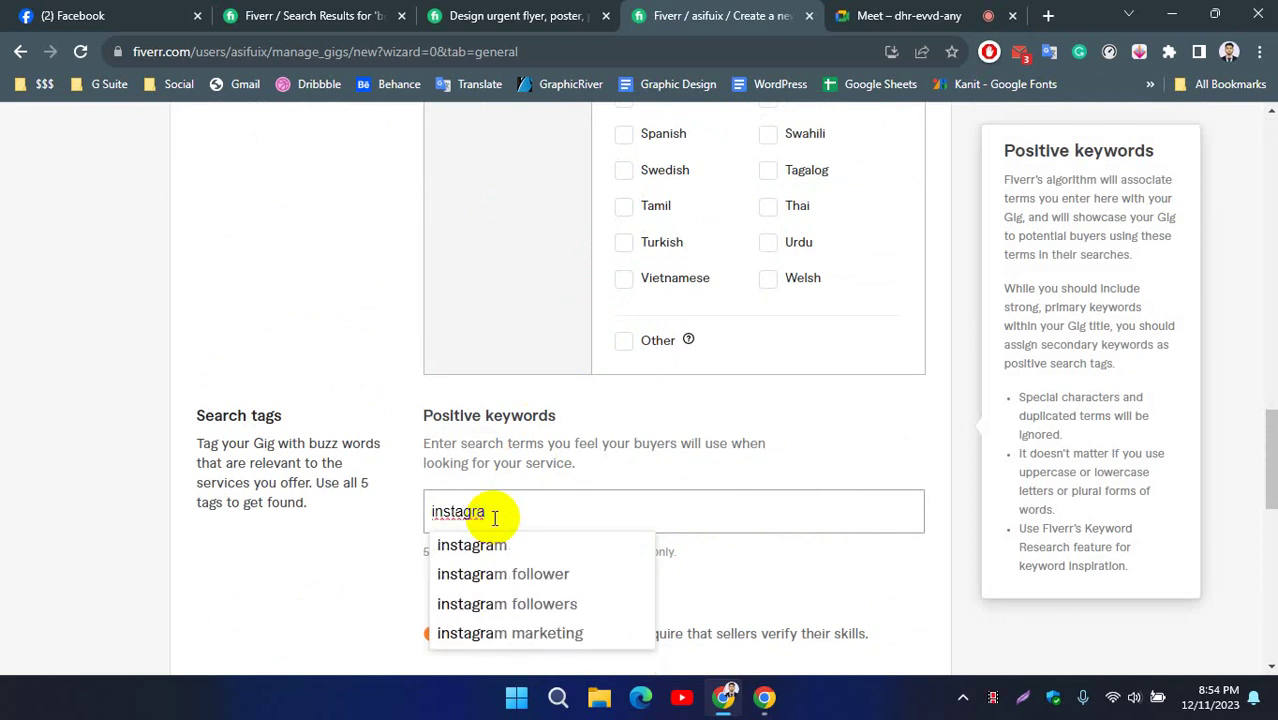
text(m p)
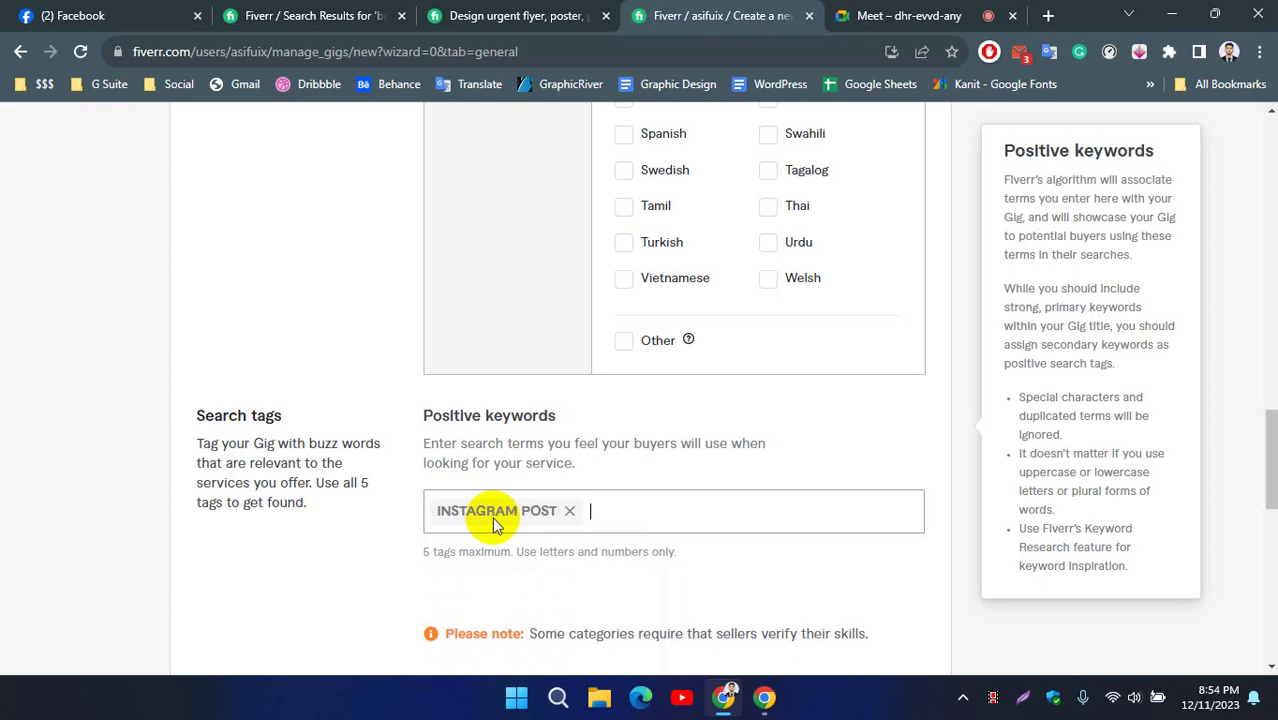
text(p)
Add "social media post" as a second positive keyword beside the Instagram tag.
text(ocial)
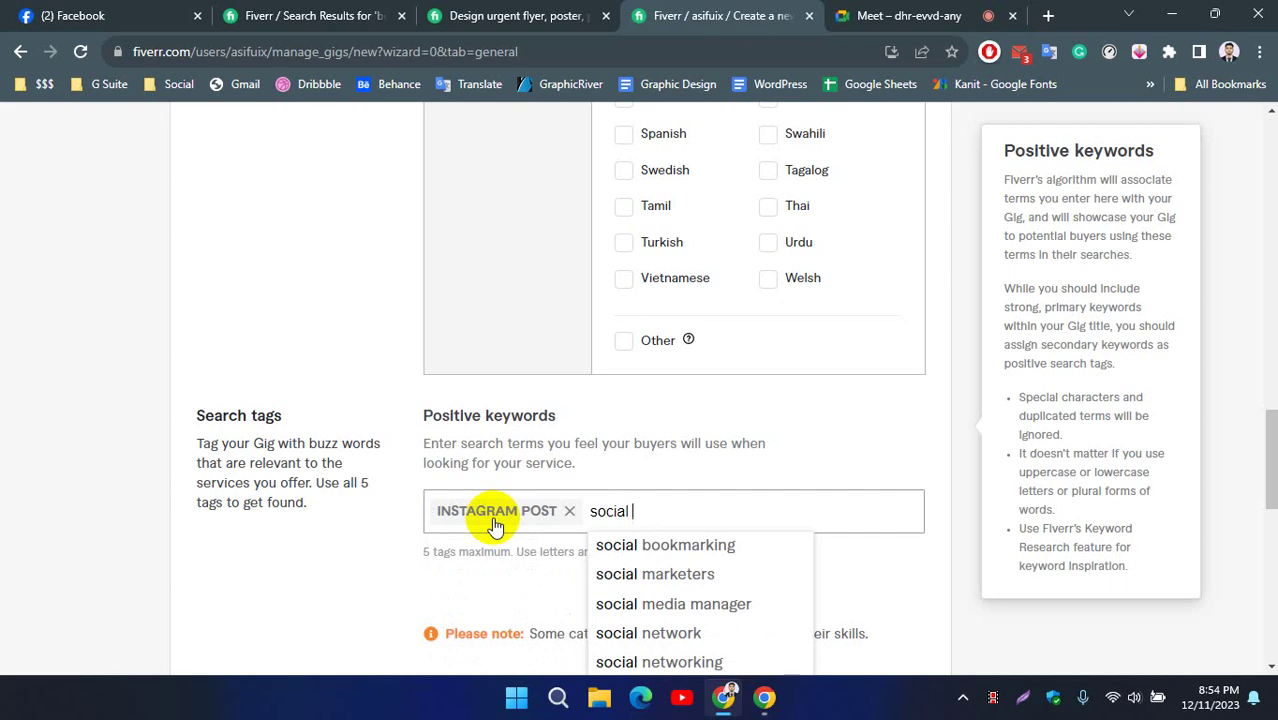
text( media)
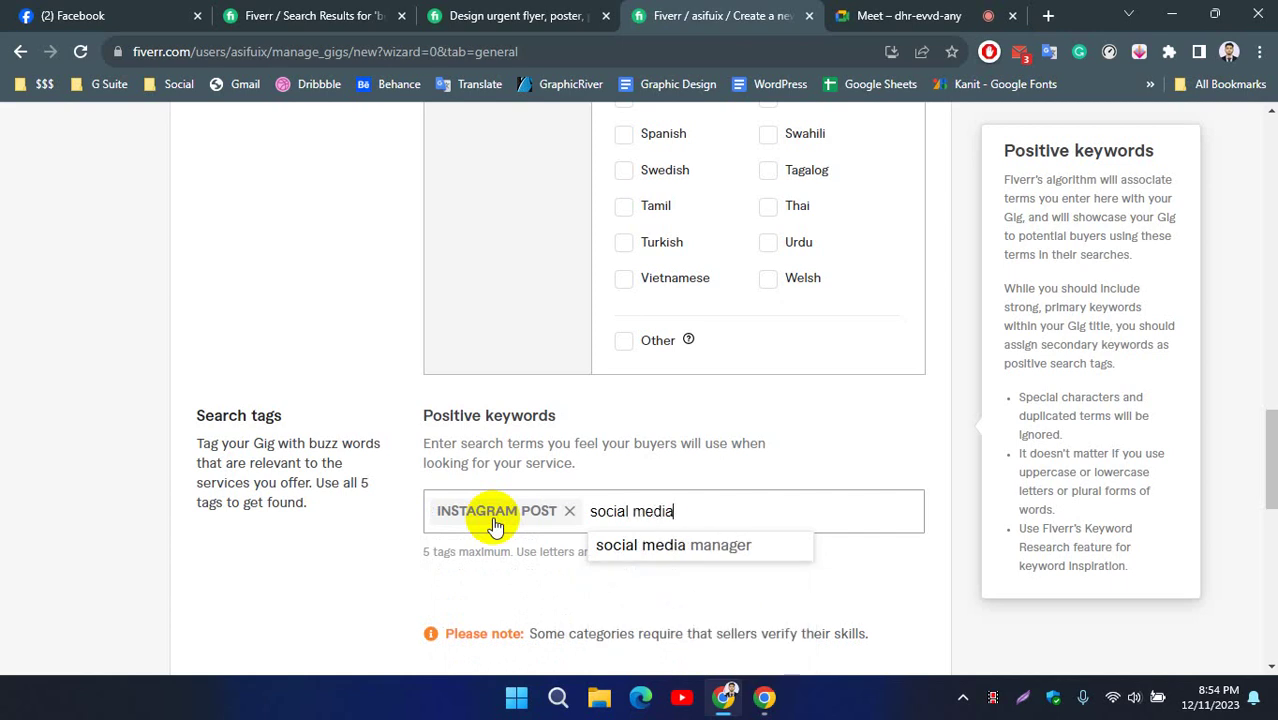
text( post)
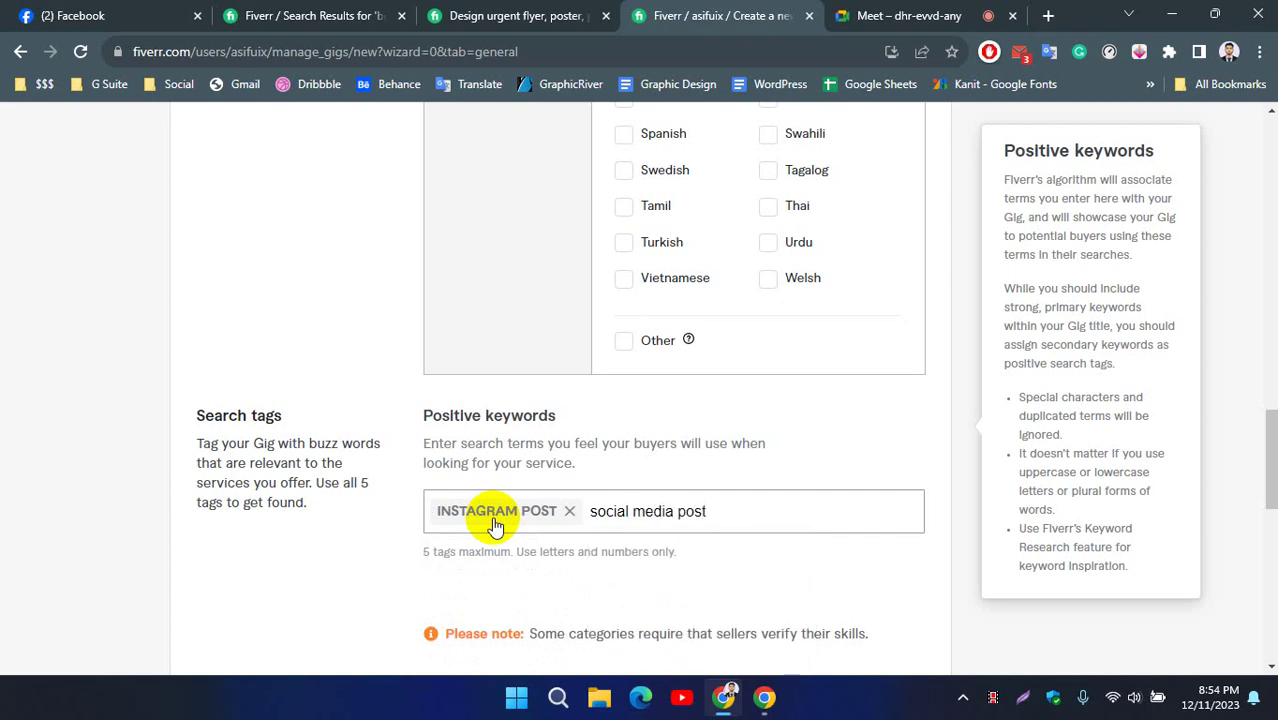
key(Return)
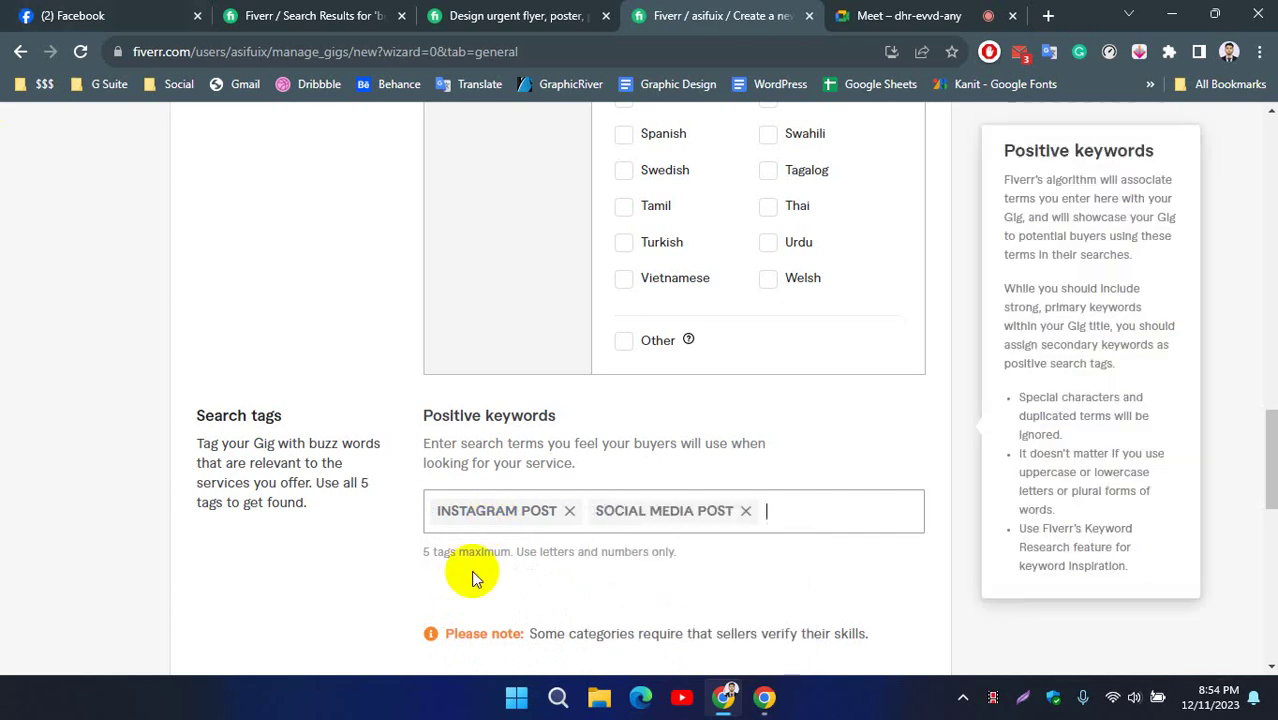
Review the Overview form's search tags, category and service type, and the gig title's character count.
scroll(556, 530, down, 3)
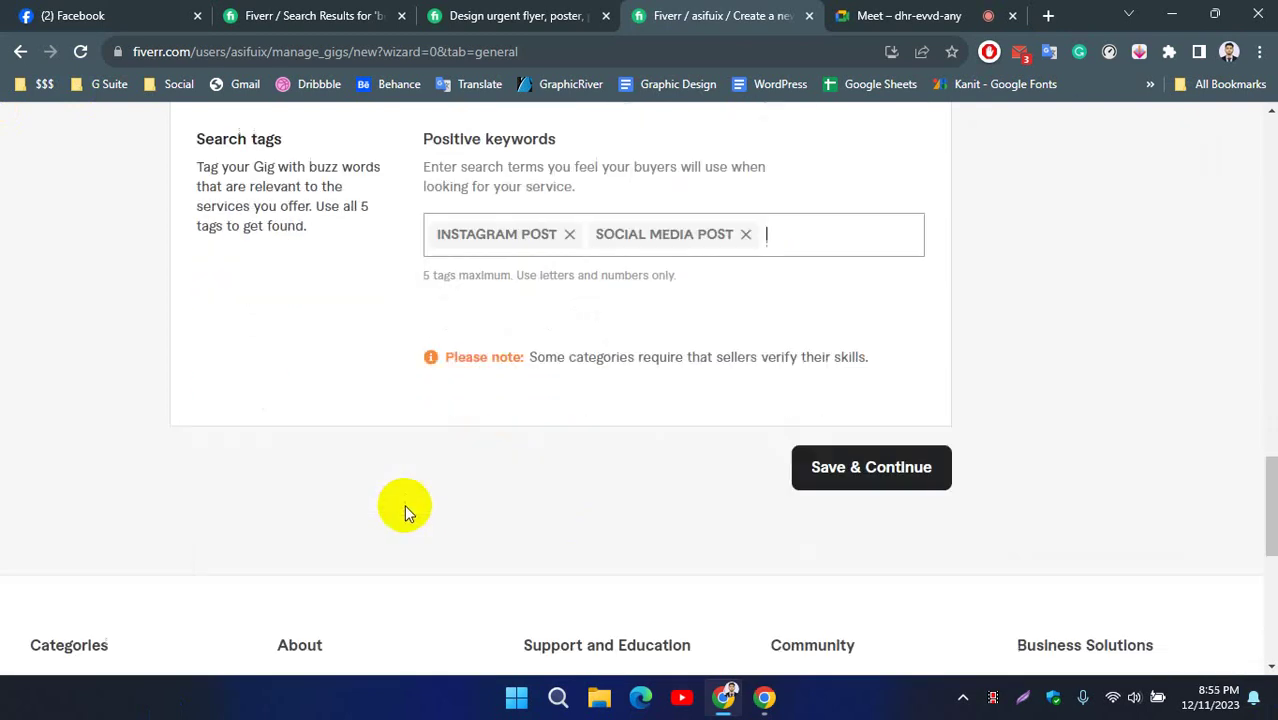
scroll(404, 504, up, 9)
scroll(892, 396, up, 4)
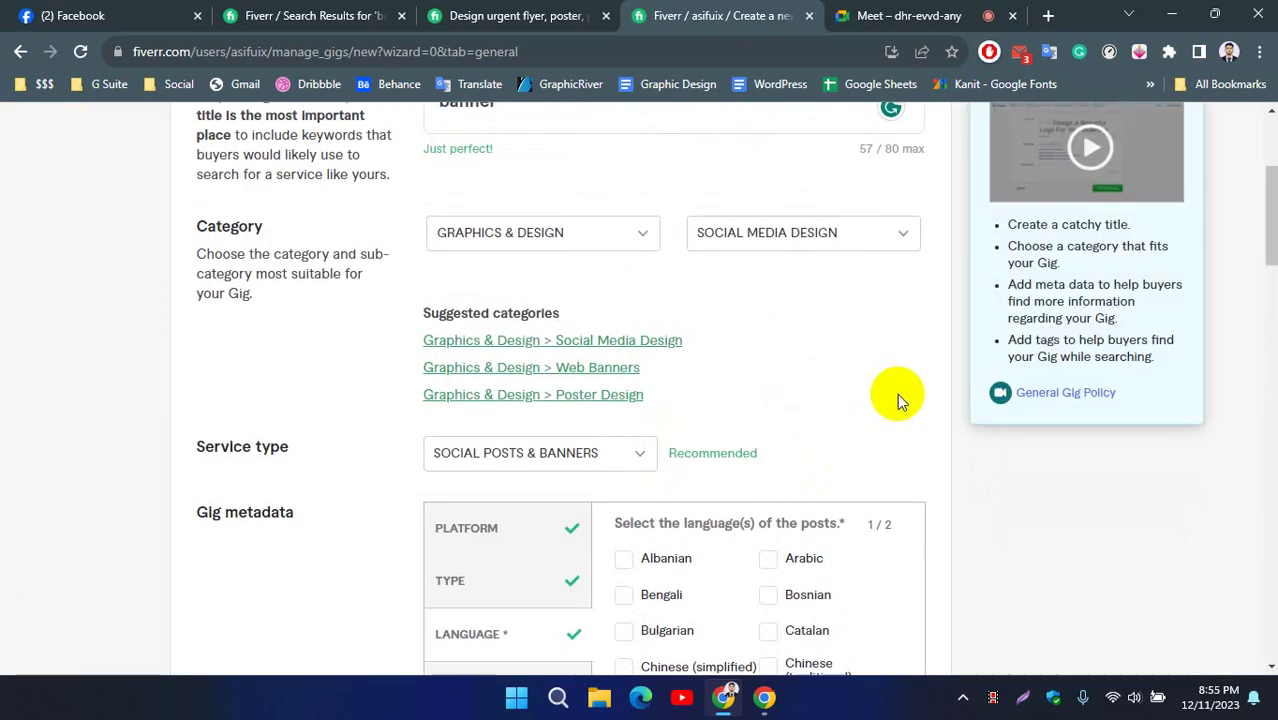
scroll(934, 322, down, 1)
scroll(485, 380, down, 3)
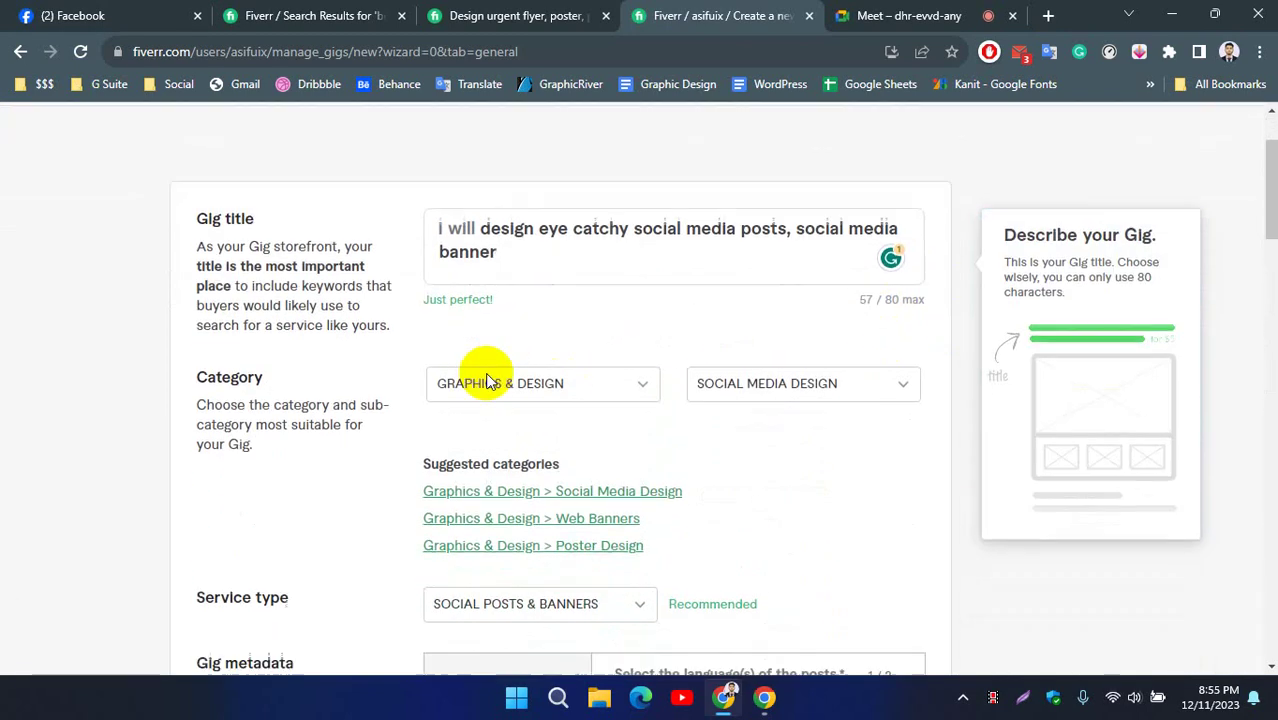
scroll(379, 419, up, 4)
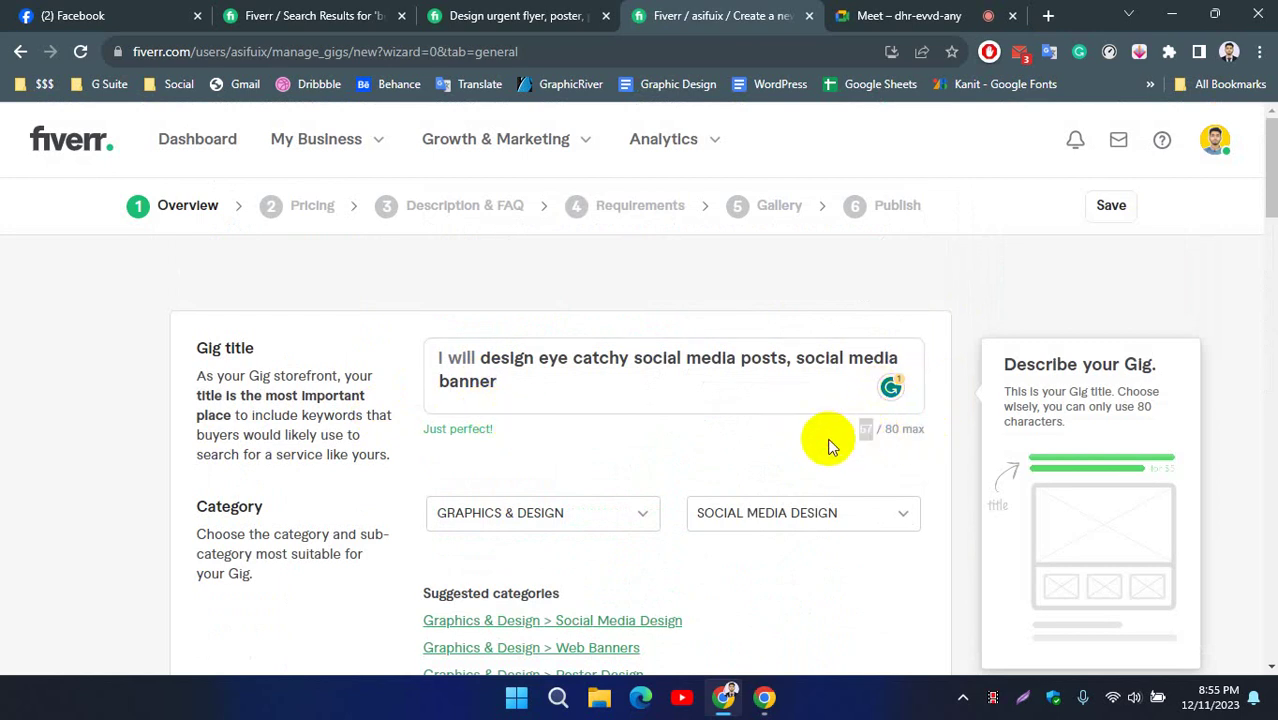
click(660, 439)
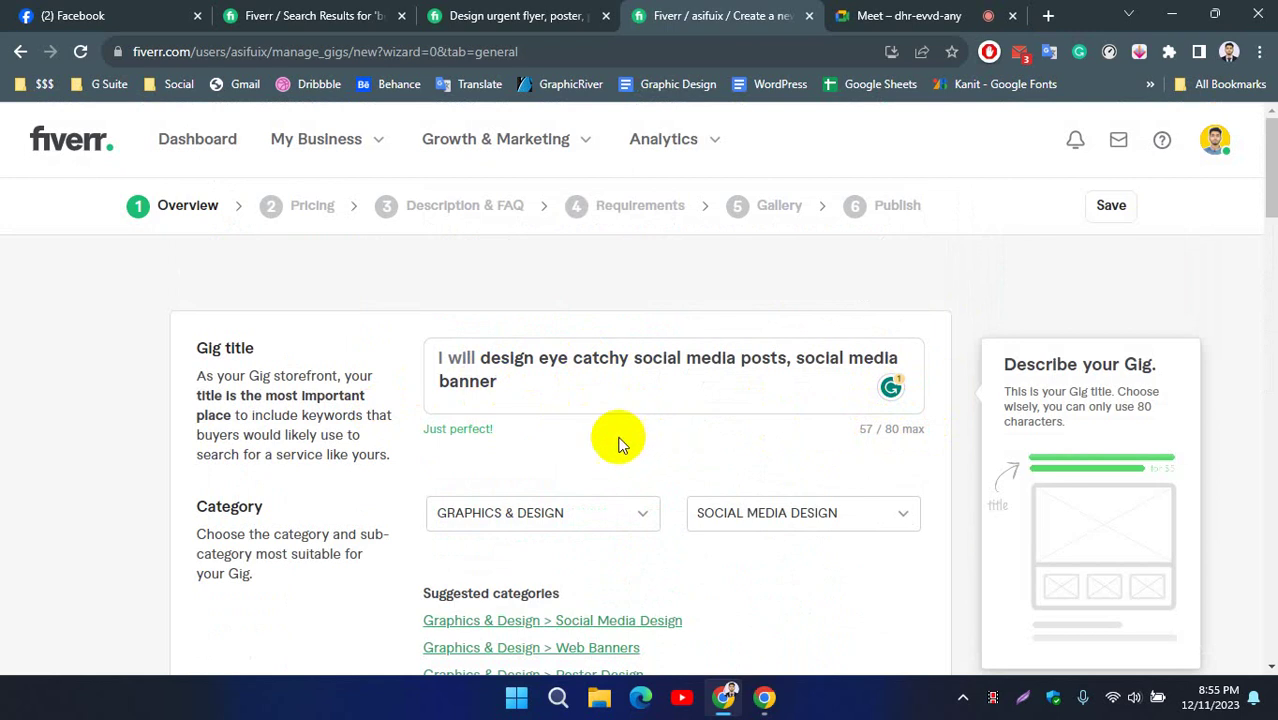
Examine the gig titles, thumbnails and starting prices in the brochure search results for reference.
click(325, 10)
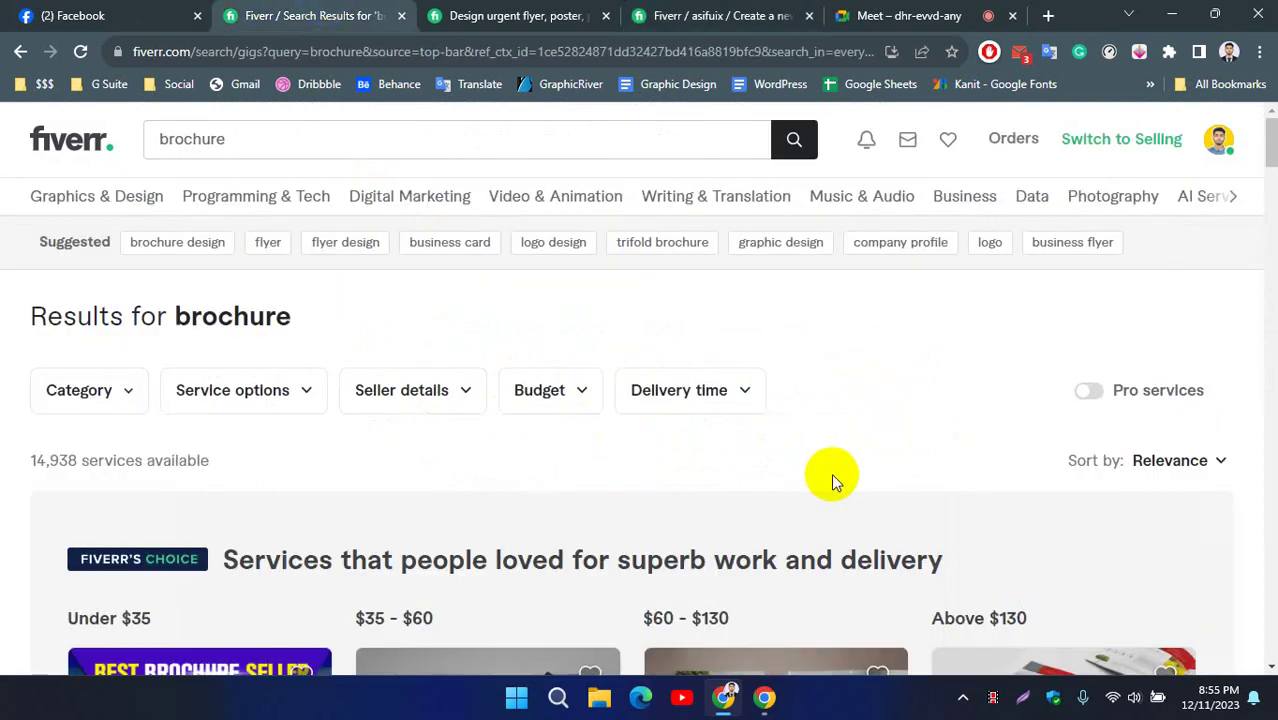
scroll(831, 473, down, 5)
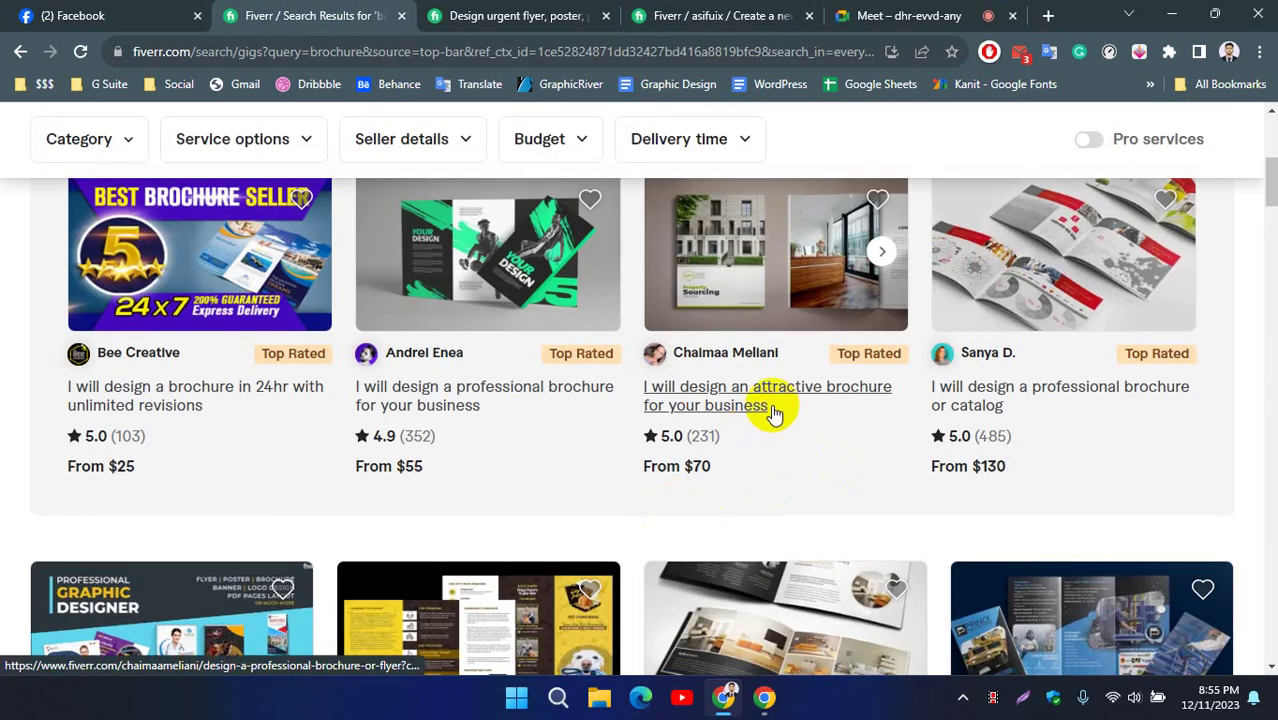
scroll(290, 415, down, 3)
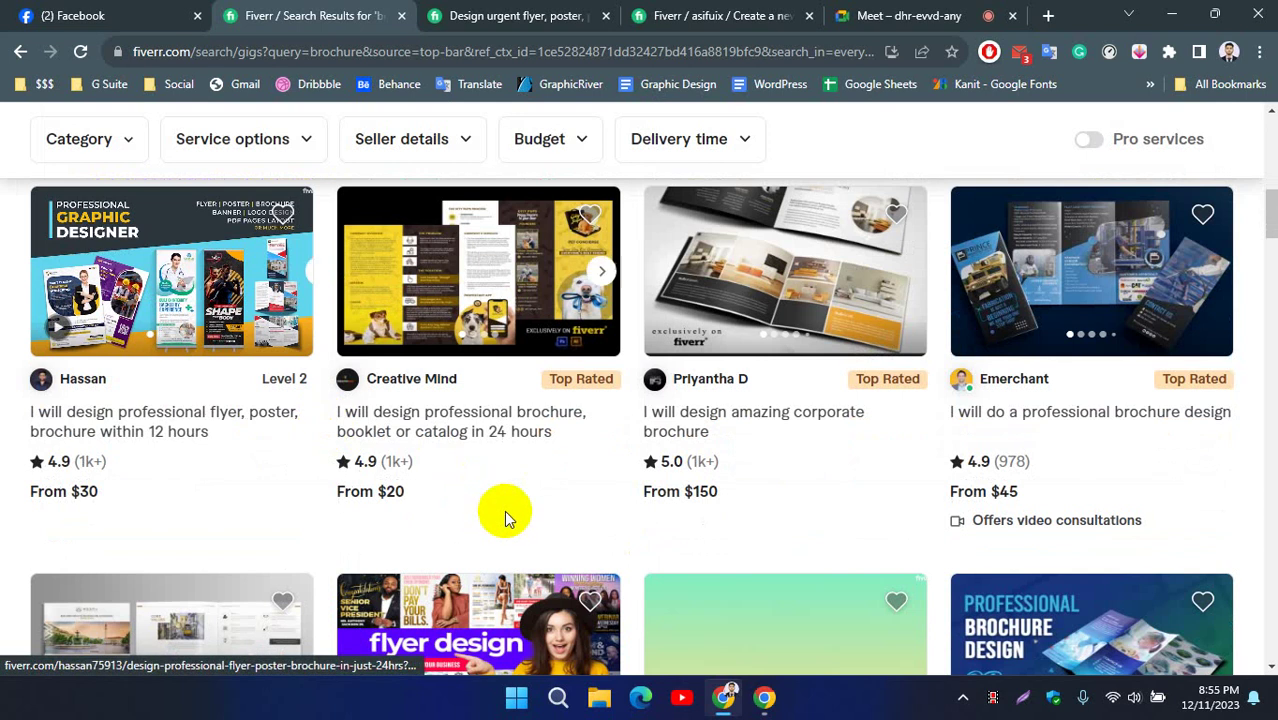
scroll(504, 510, down, 3)
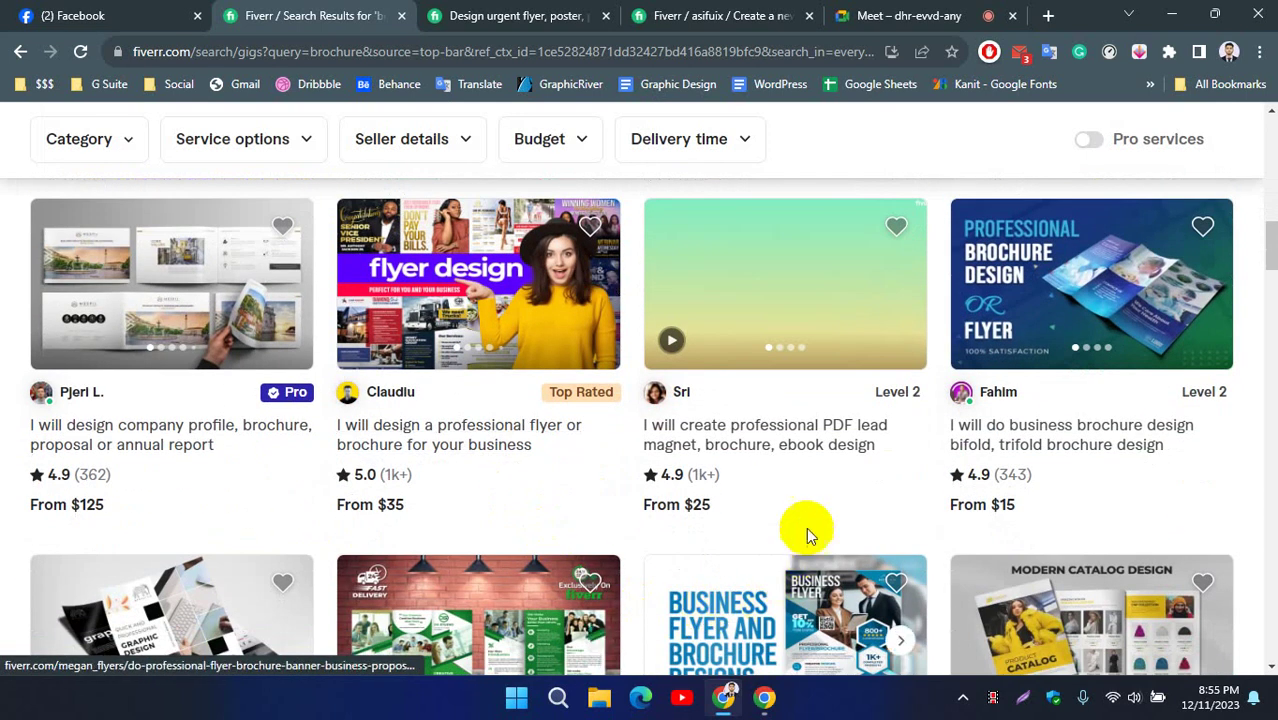
scroll(806, 510, down, 2)
scroll(930, 480, down, 1)
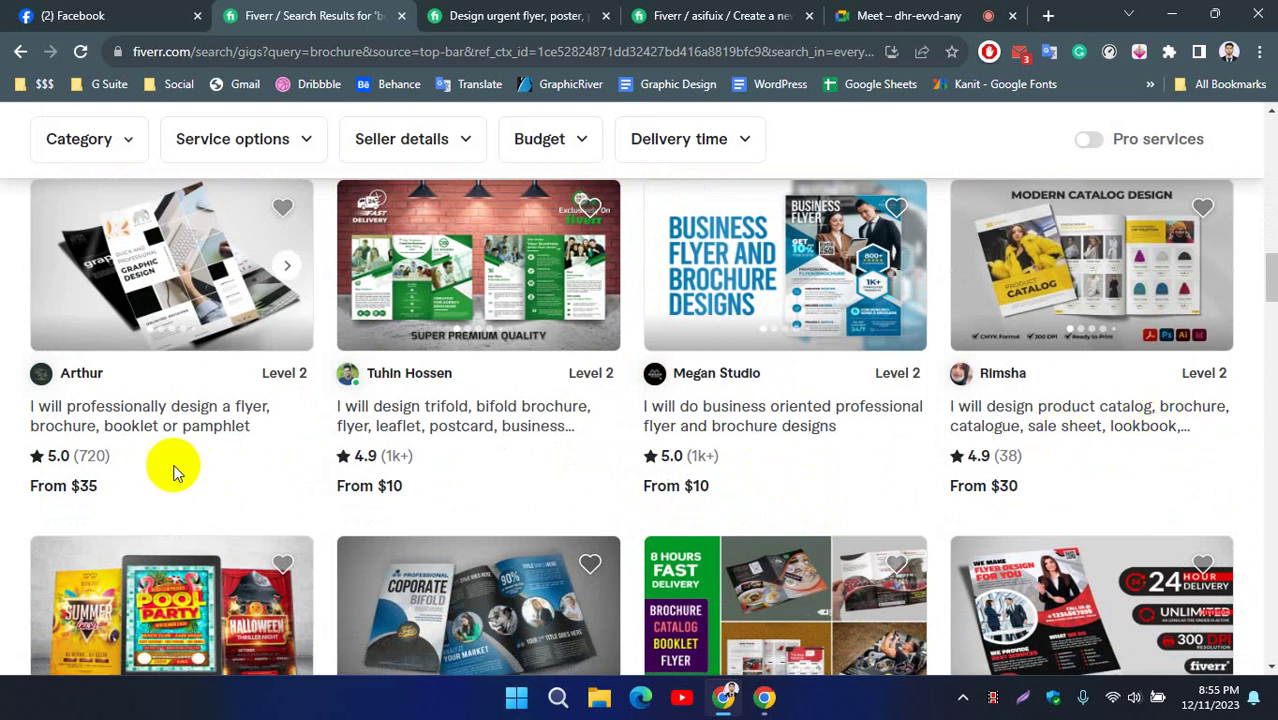
scroll(173, 470, up, 10)
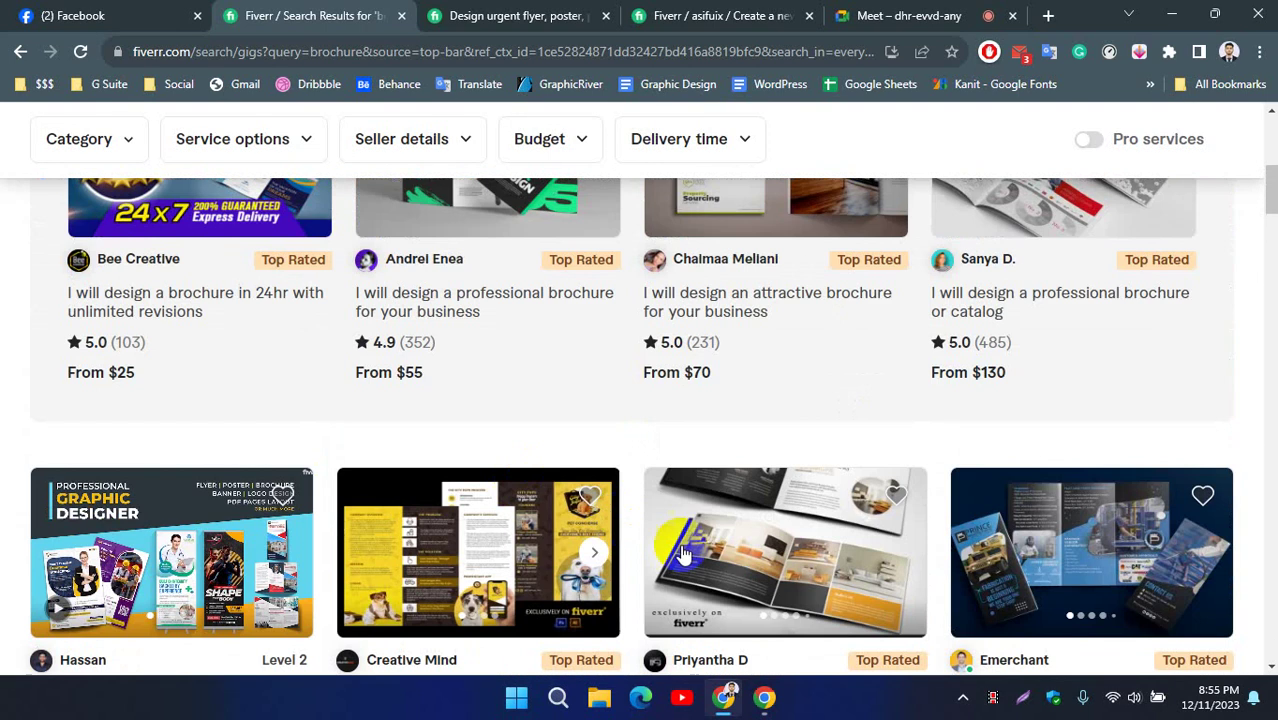
scroll(683, 553, down, 3)
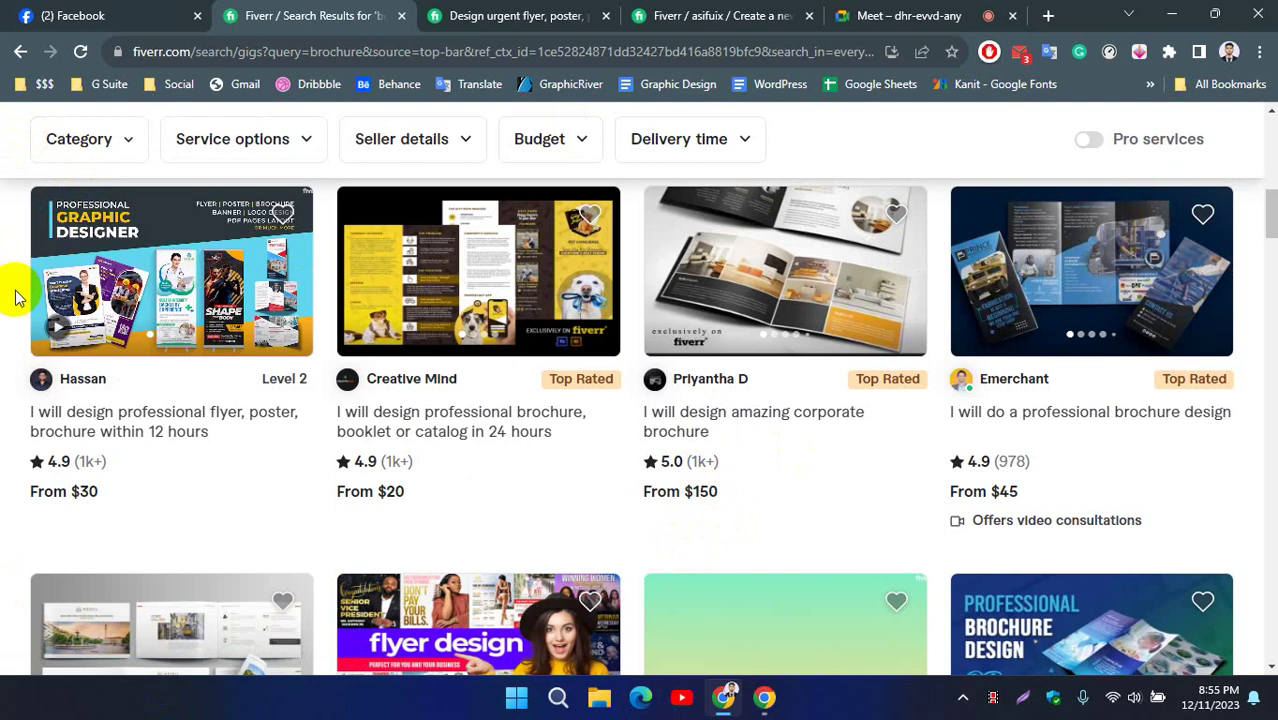
Return to the social media gig draft, save its Overview section and continue to Pricing.
click(712, 15)
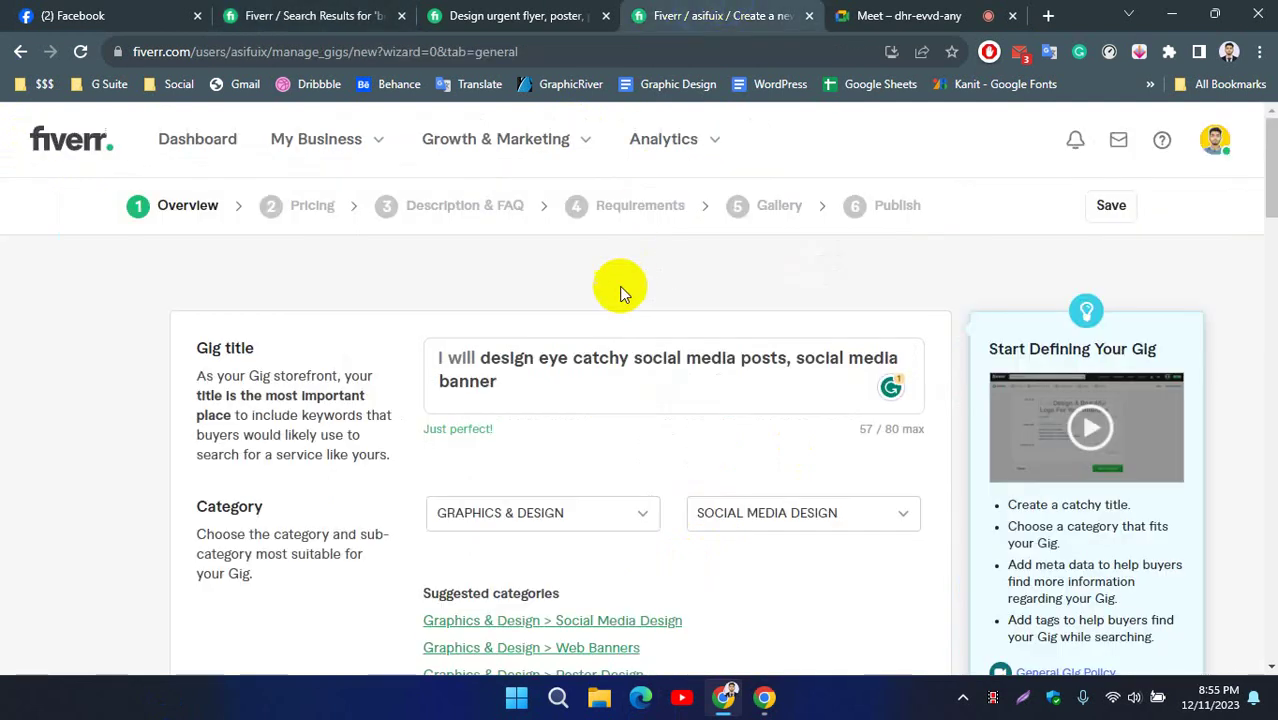
mouse_move(770, 370)
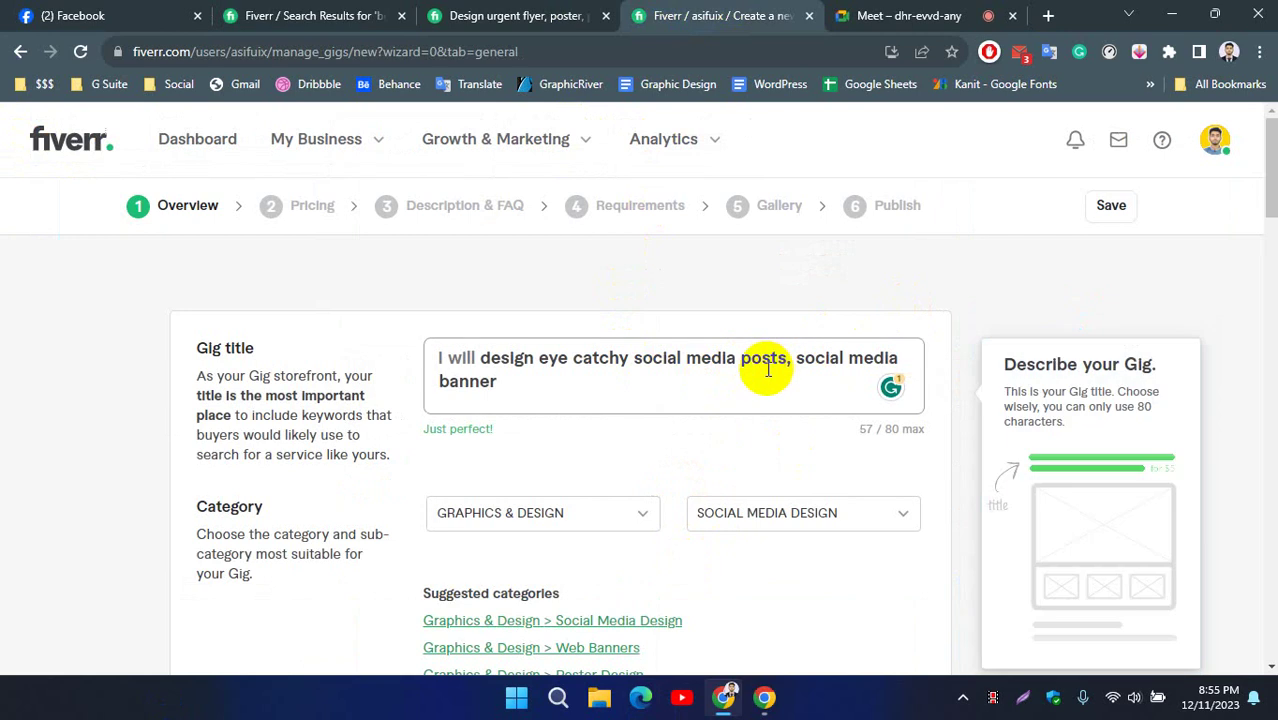
scroll(766, 370, down, 1)
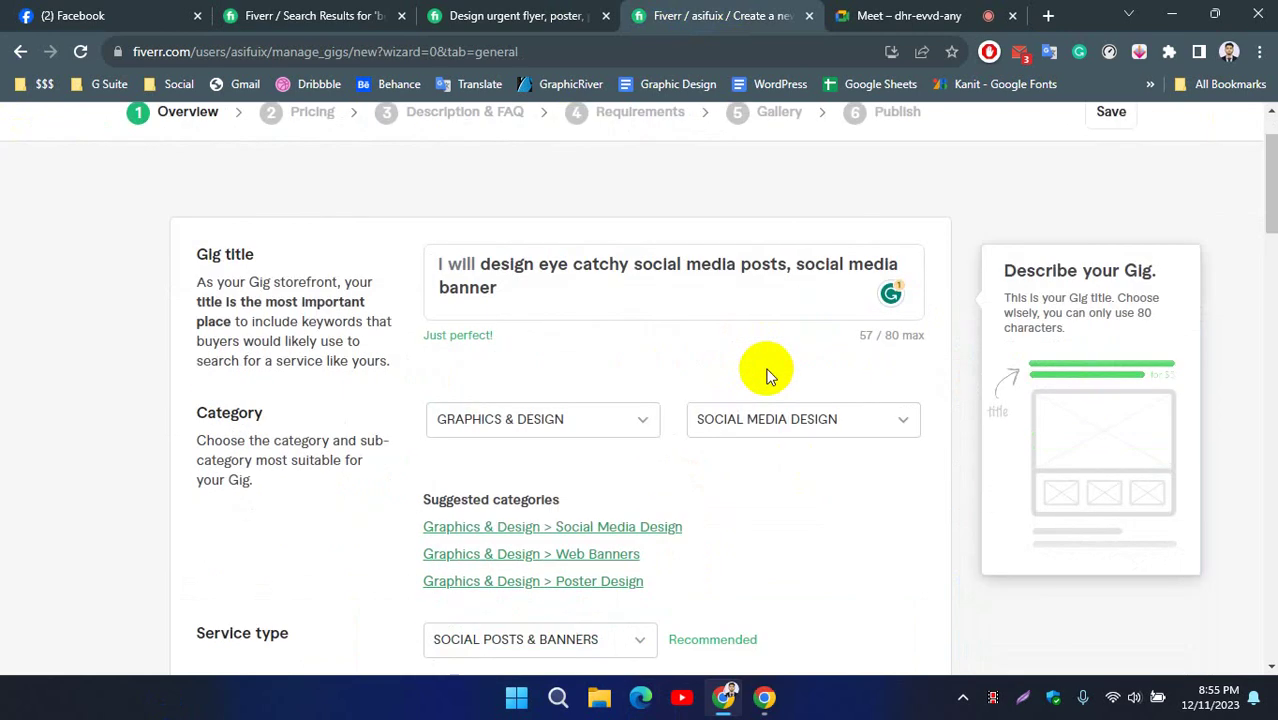
scroll(766, 376, down, 15)
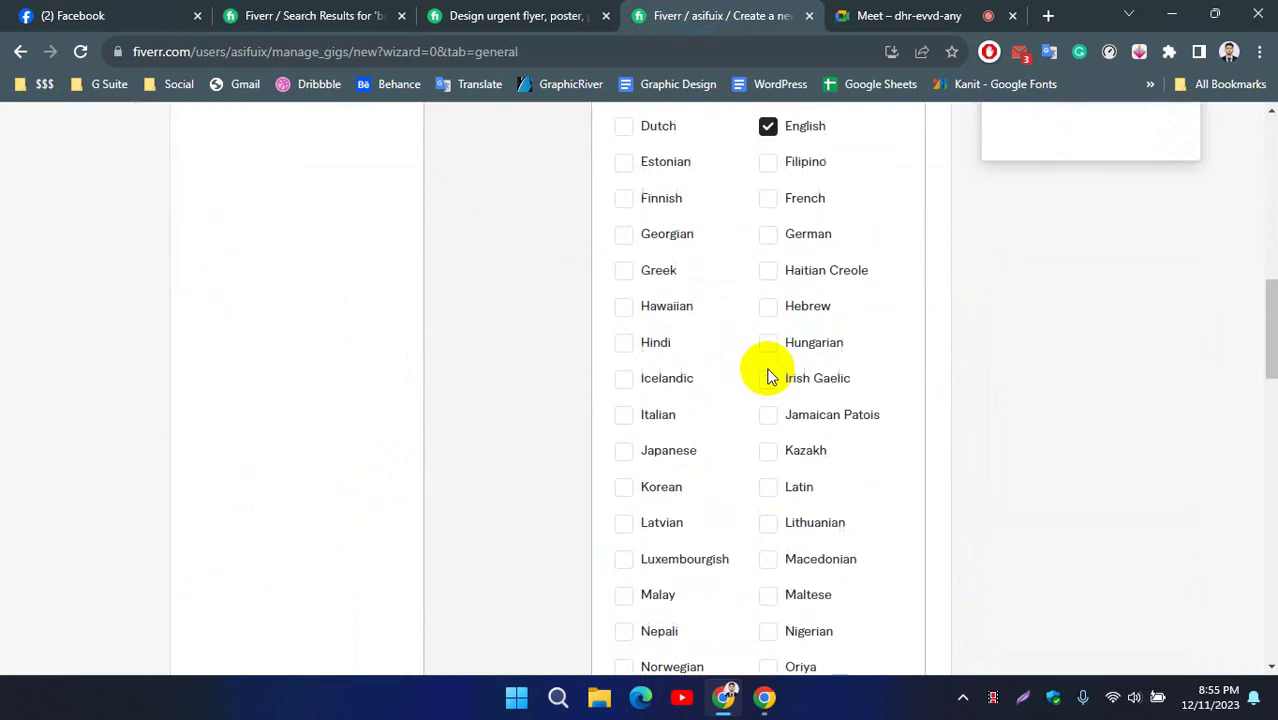
scroll(824, 511, down, 4)
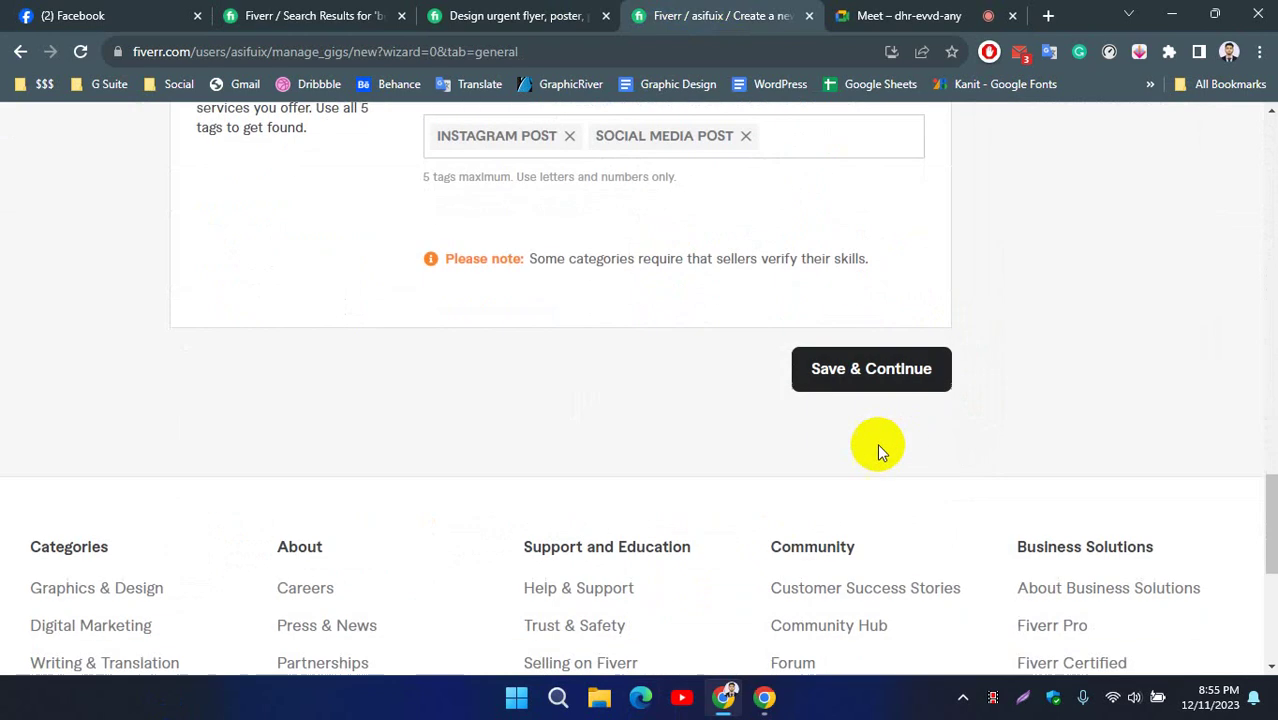
click(870, 386)
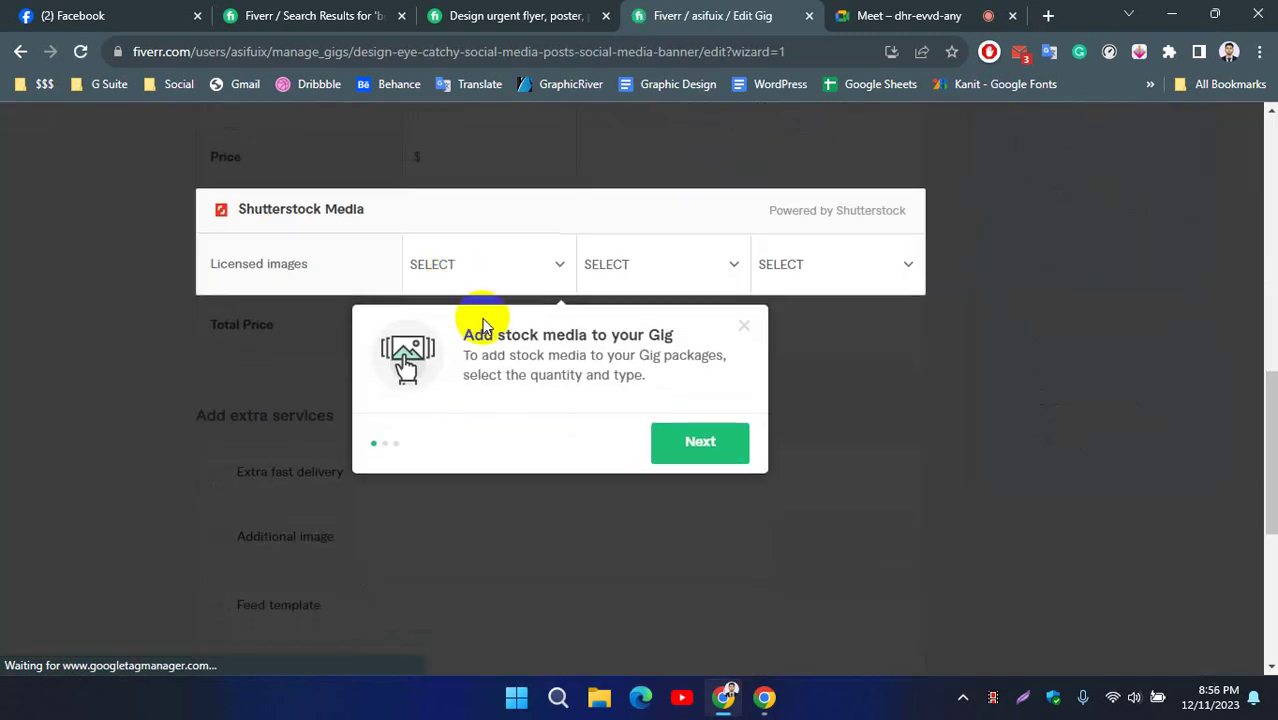
Go through the stock media and final package price introduction to its end and close it.
click(700, 442)
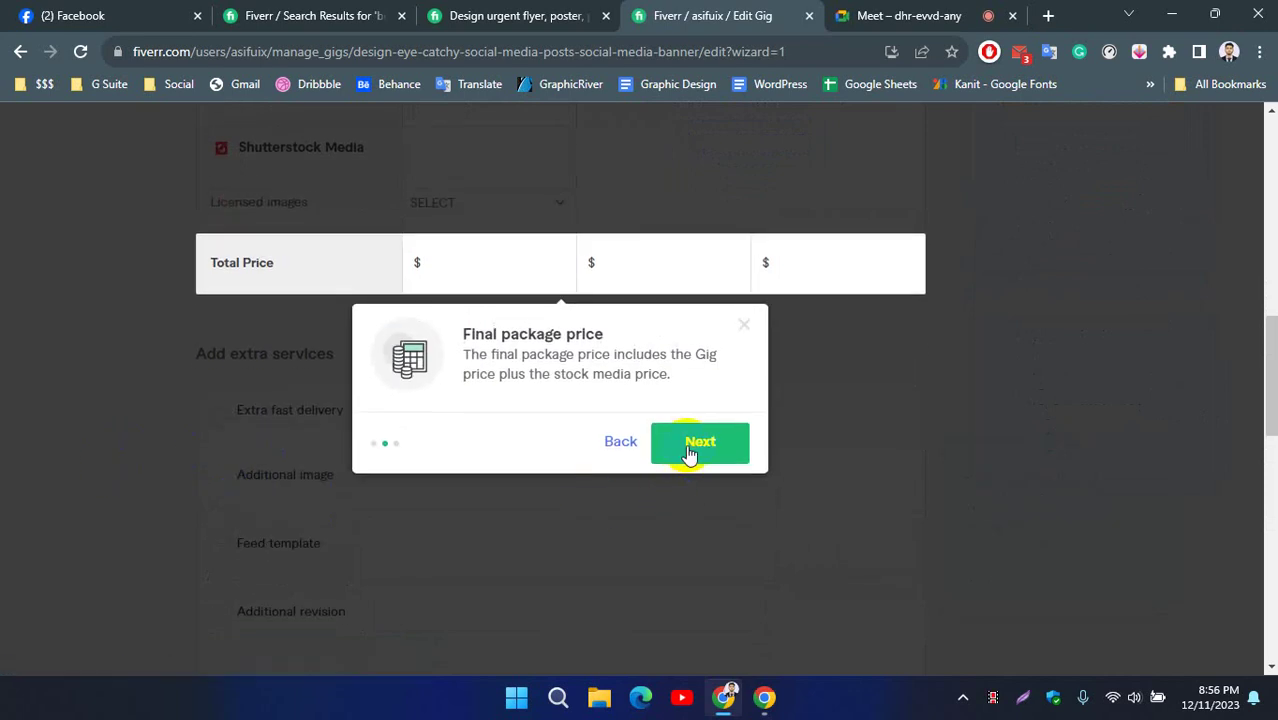
click(679, 447)
click(667, 464)
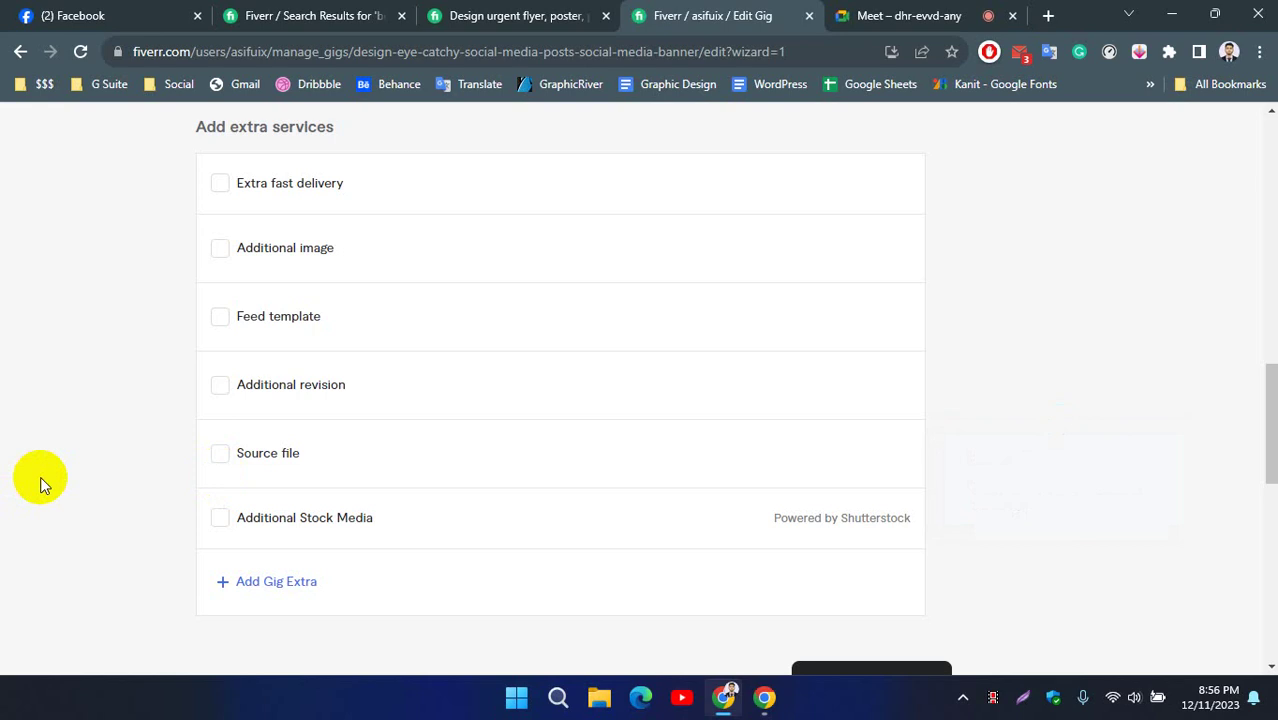
Enable multiple package offers in Scope & Pricing for the Basic, Standard and Premium tiers.
scroll(40, 291, up, 5)
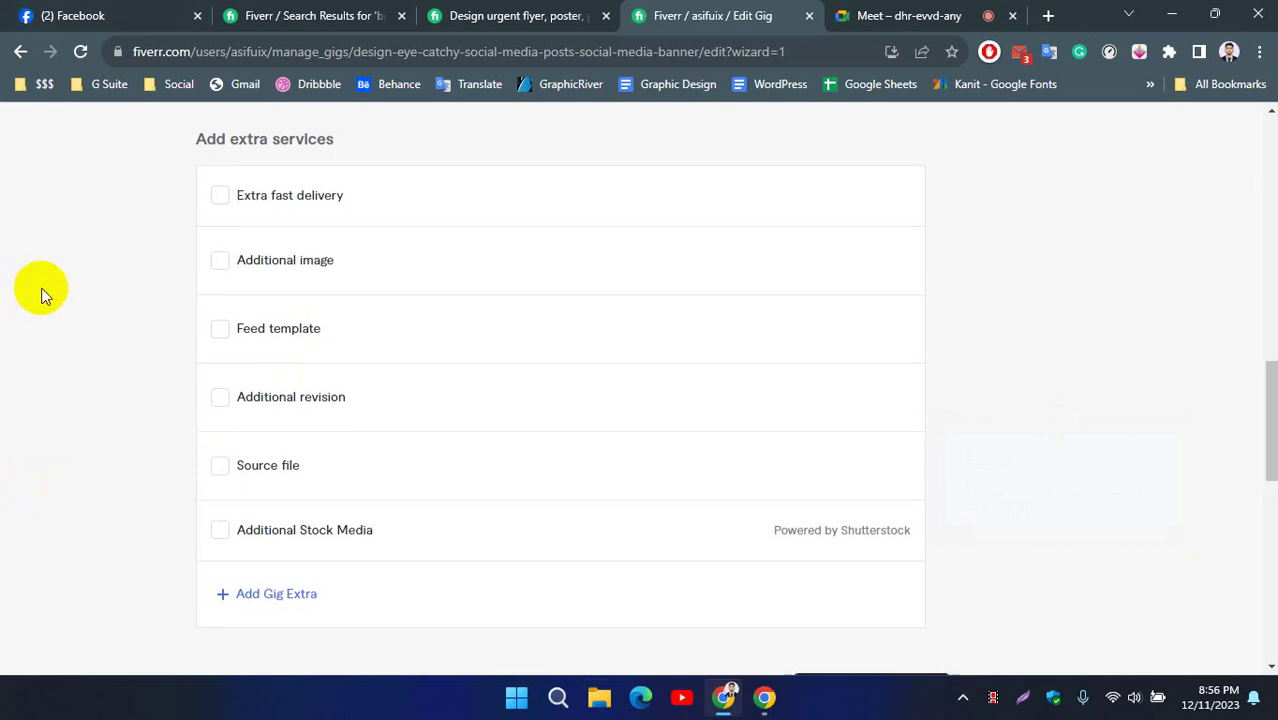
scroll(43, 296, up, 6)
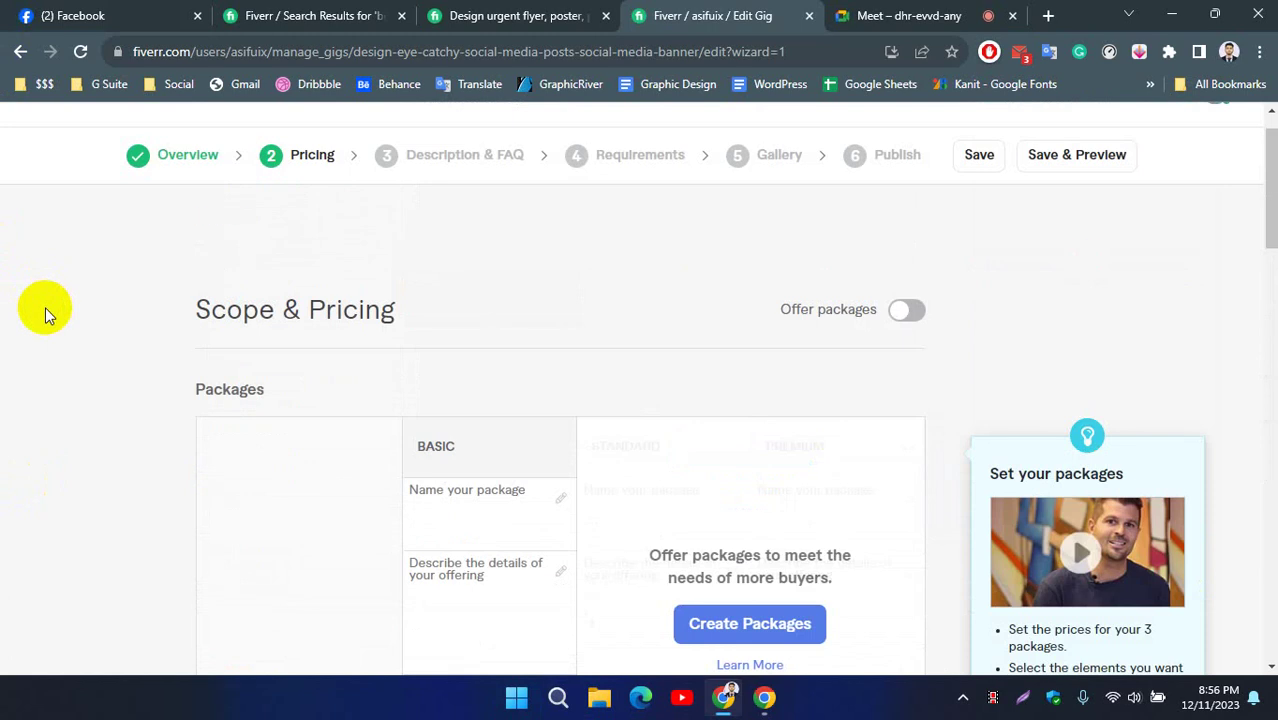
scroll(582, 325, down, 1)
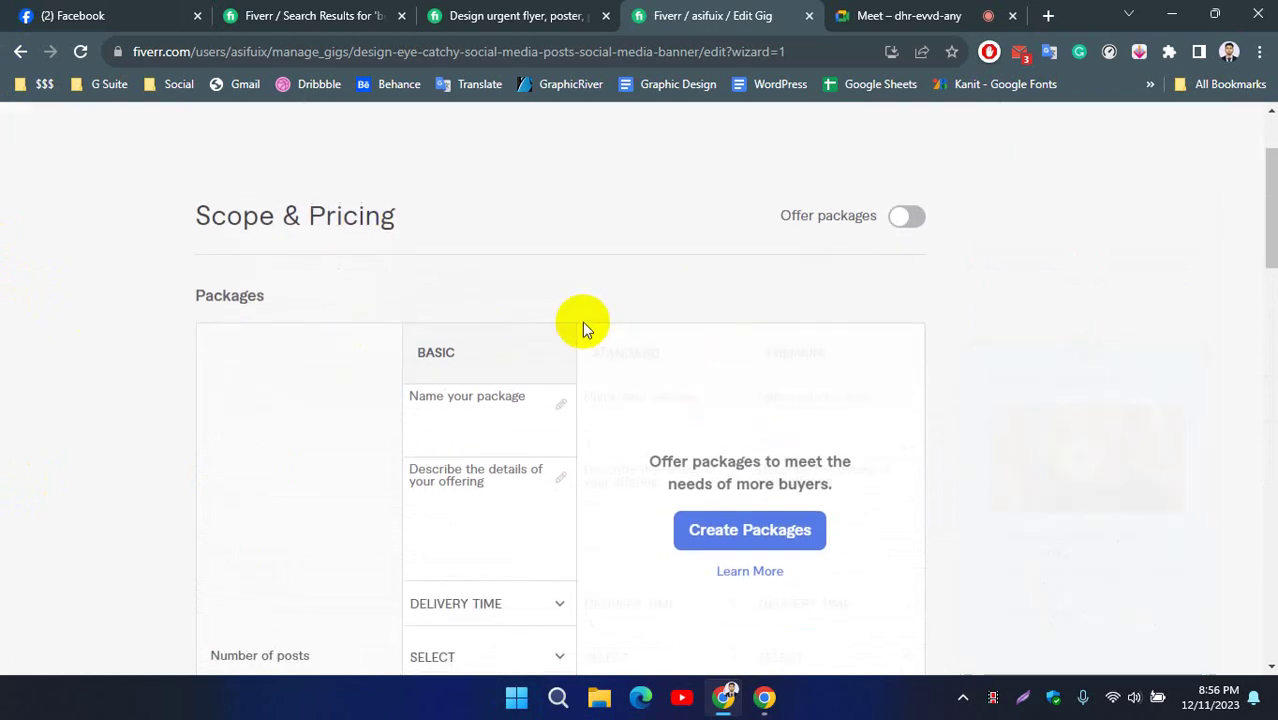
scroll(442, 228, up, 3)
scroll(551, 351, down, 2)
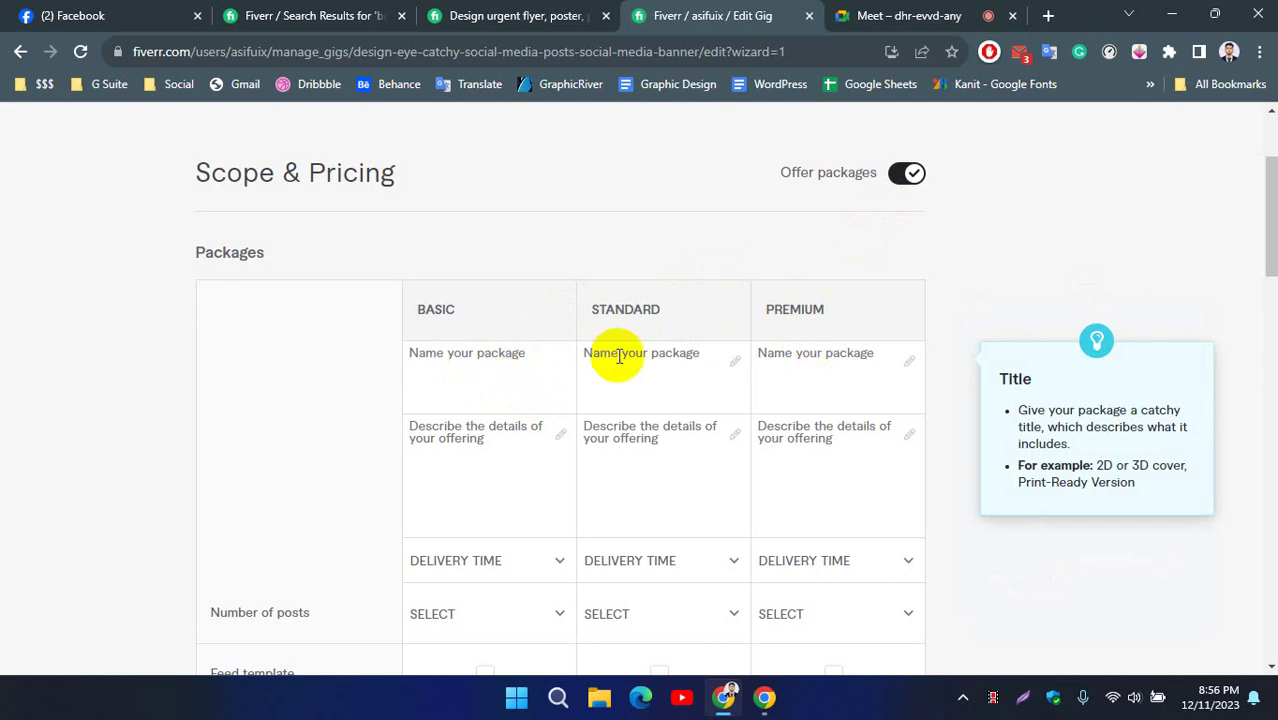
Name the first package BASIC, reusing the text of its column heading.
click(428, 308)
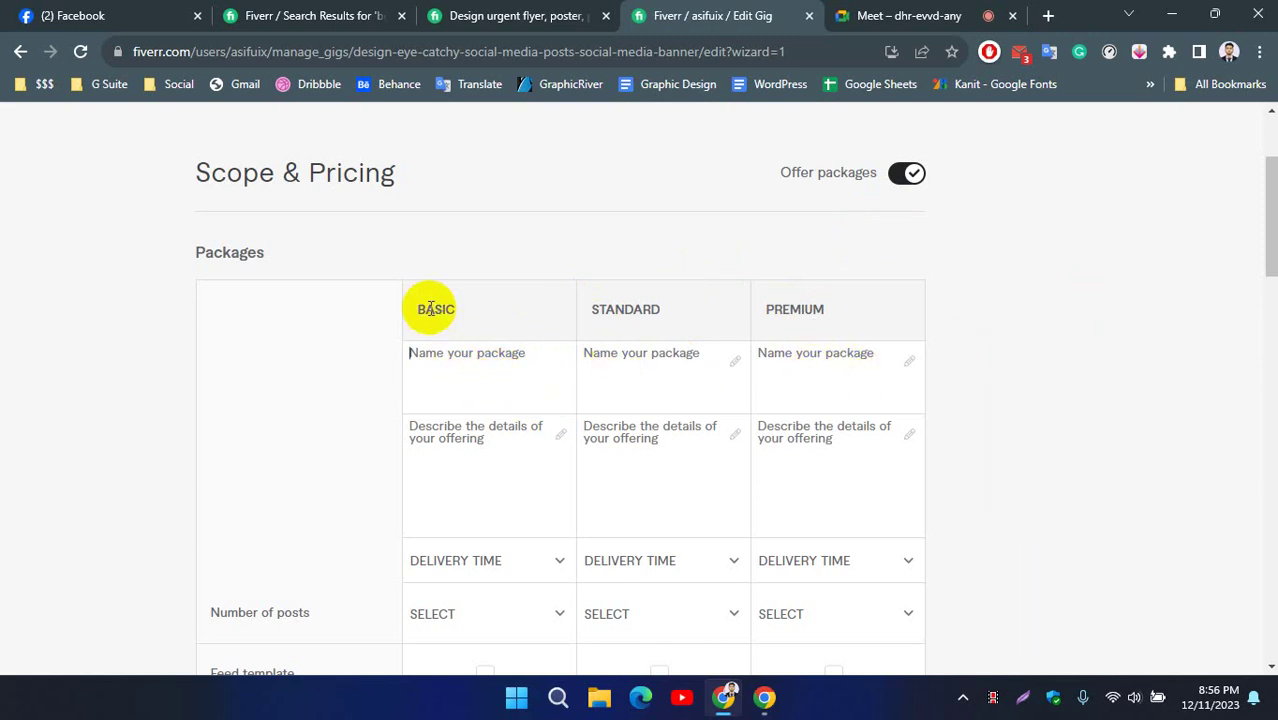
drag(414, 314, 468, 312)
key(ctrl+c)
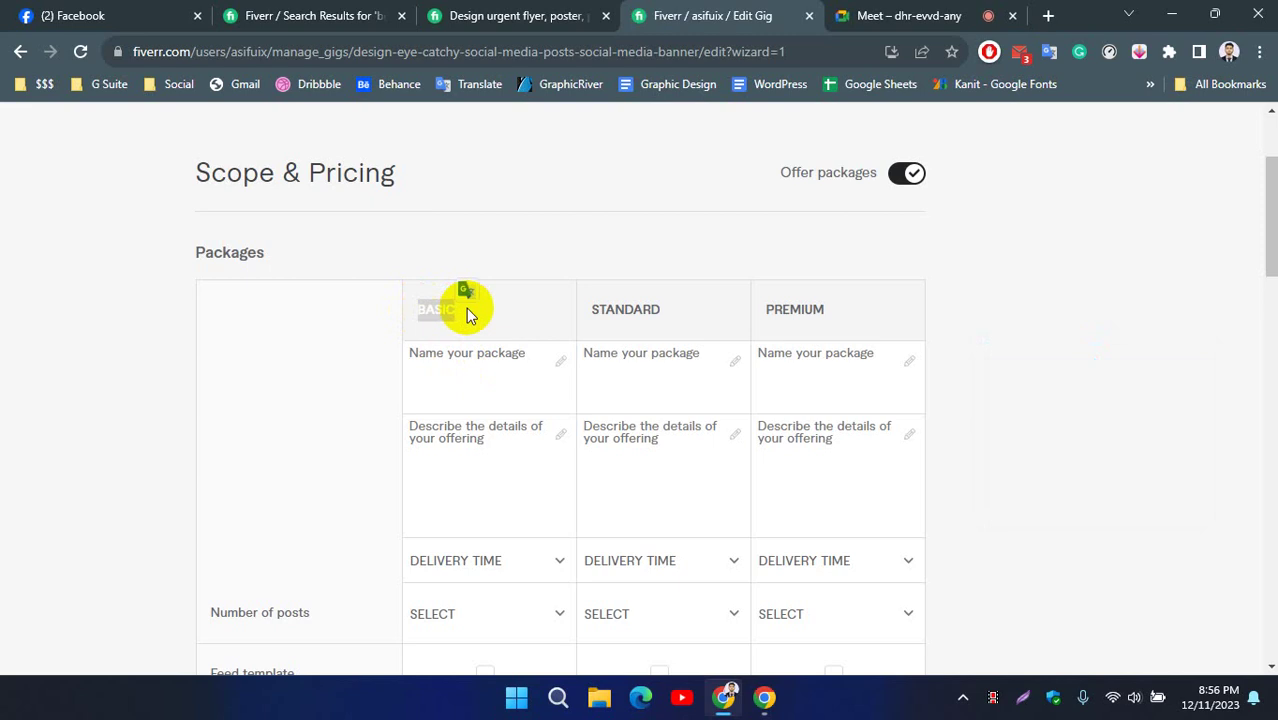
click(460, 368)
key(ctrl+v)
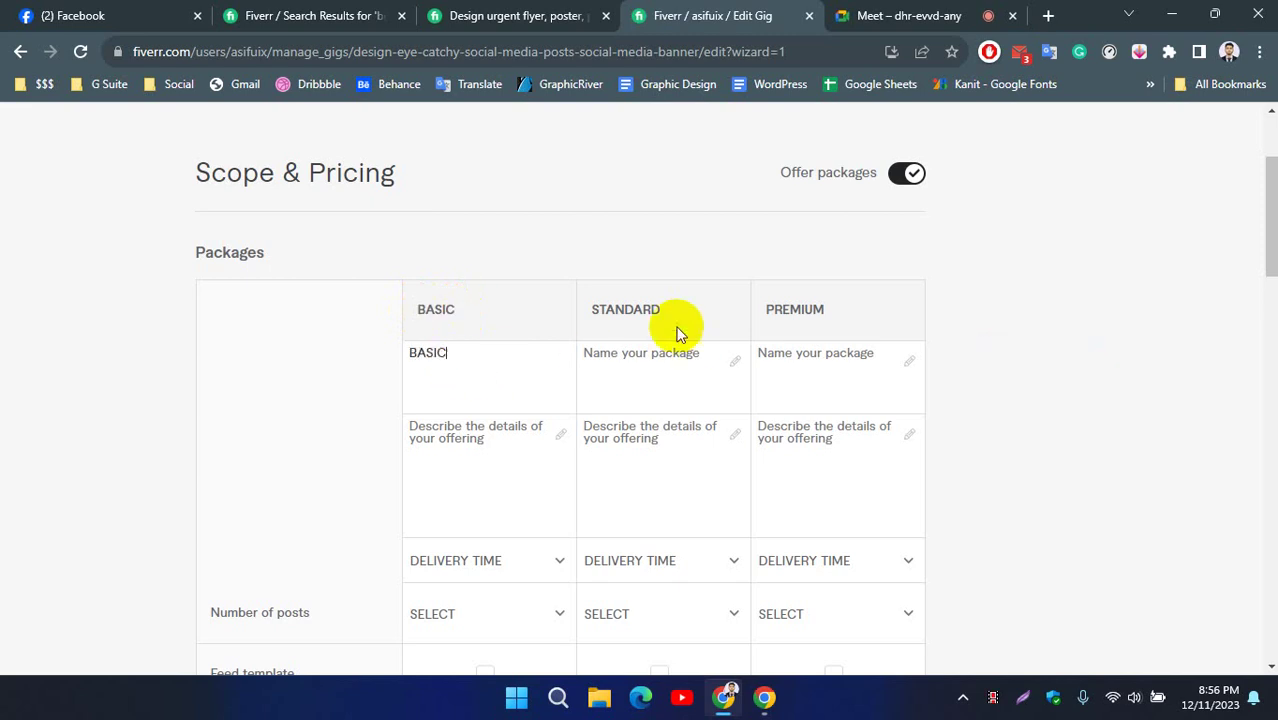
Name the second package STANDARD and the third package PREMIUM, matching their column headings.
drag(590, 309, 676, 316)
click(645, 345)
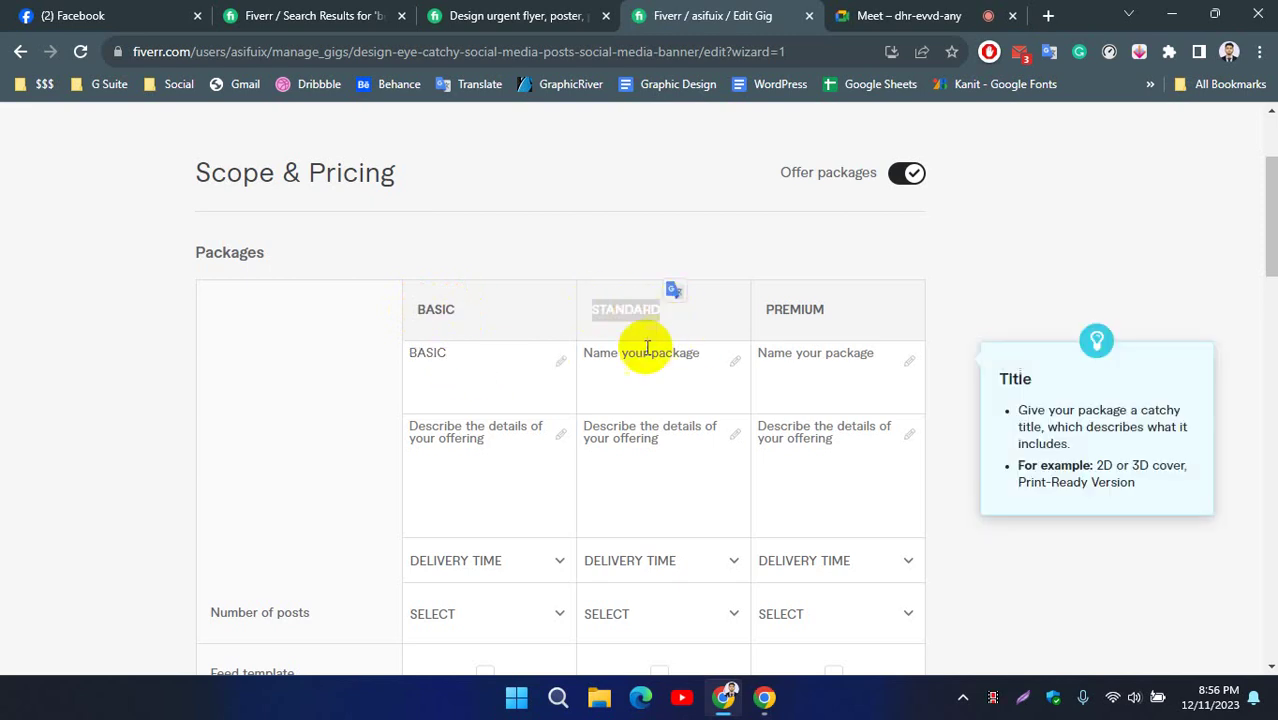
text(STANDARD)
drag(772, 308, 833, 316)
key(ctrl+c)
click(790, 357)
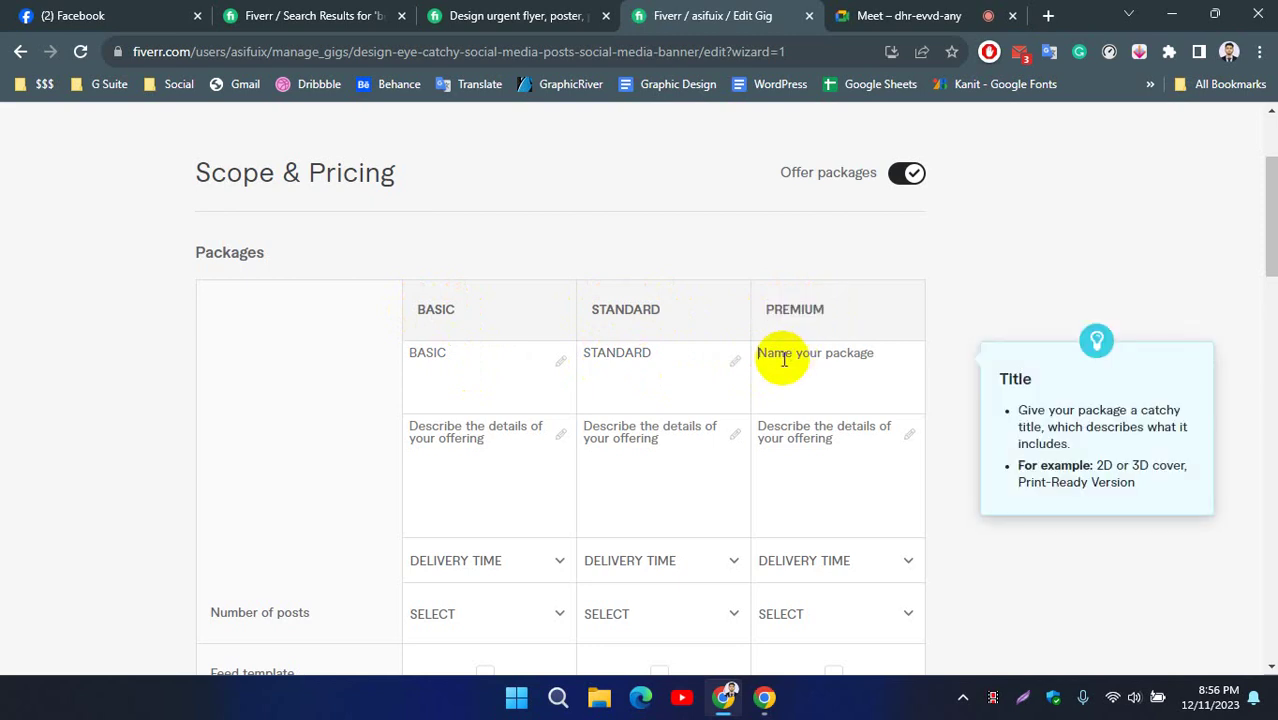
key(ctrl+v)
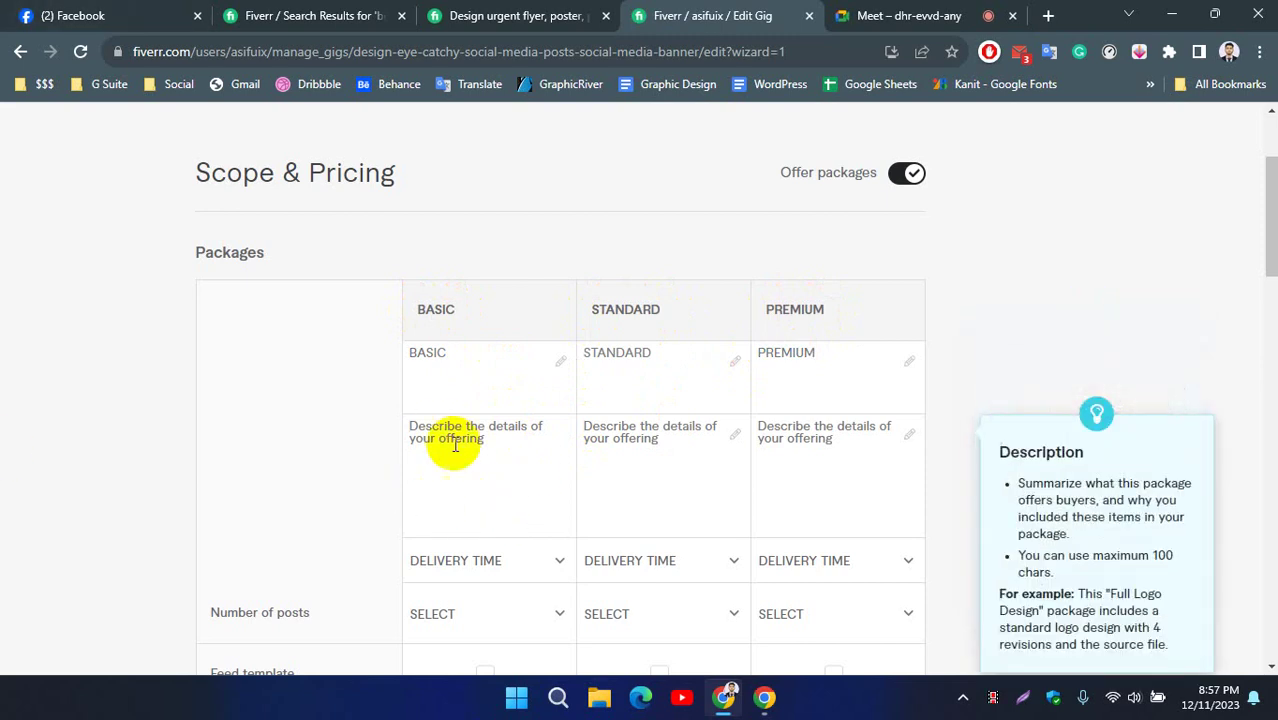
Examine the Basic, Standard and Premium package descriptions in the urgent flyer, poster, postcard and brochure gig.
click(470, 15)
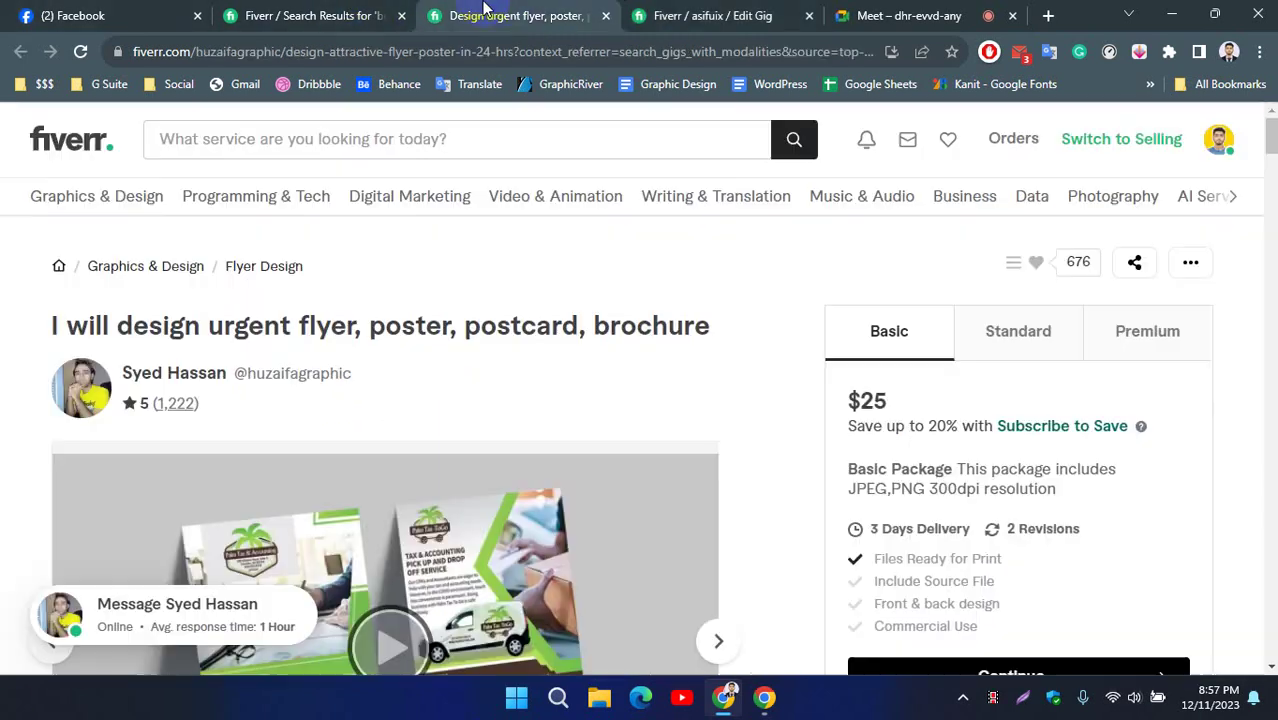
scroll(998, 438, down, 1)
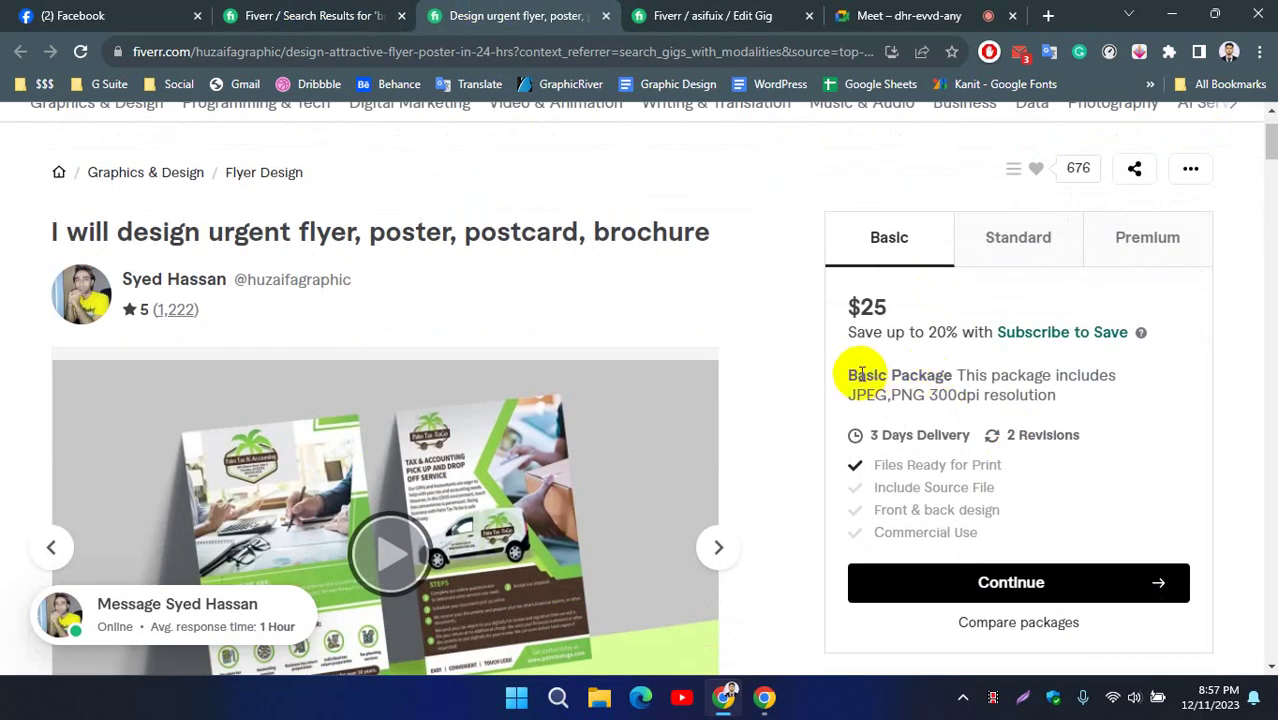
drag(848, 375, 1064, 398)
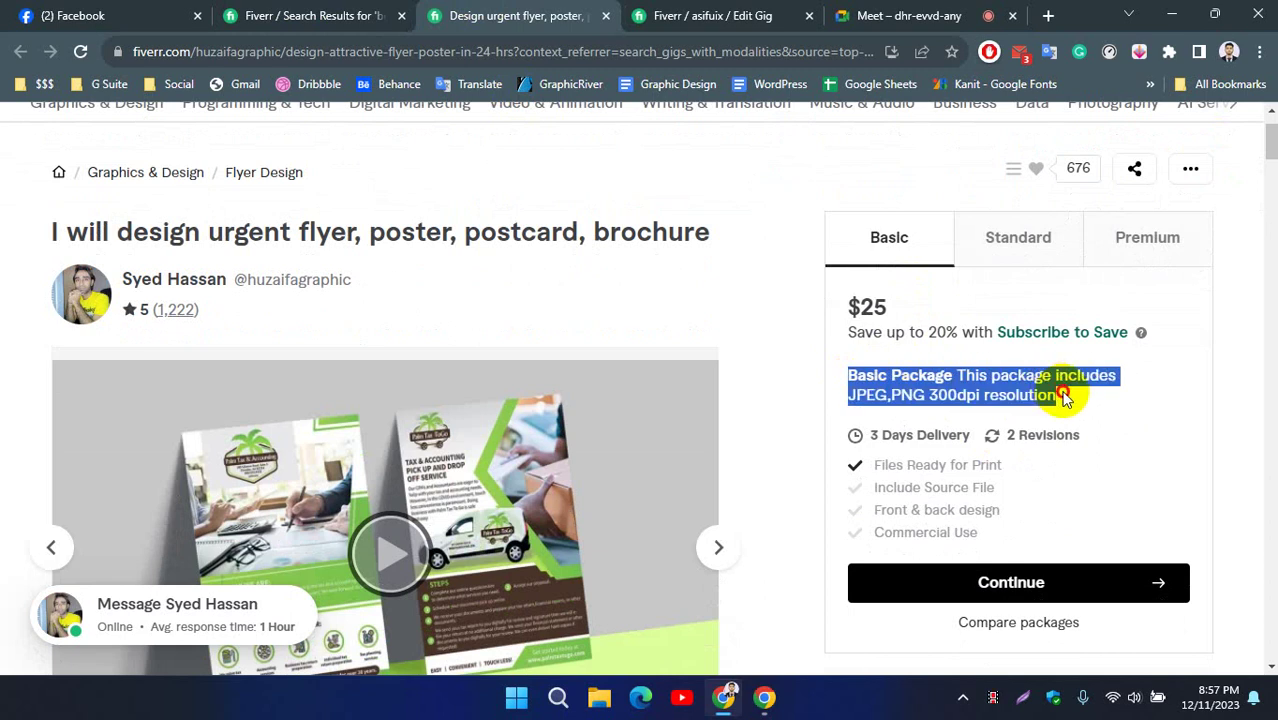
click(982, 240)
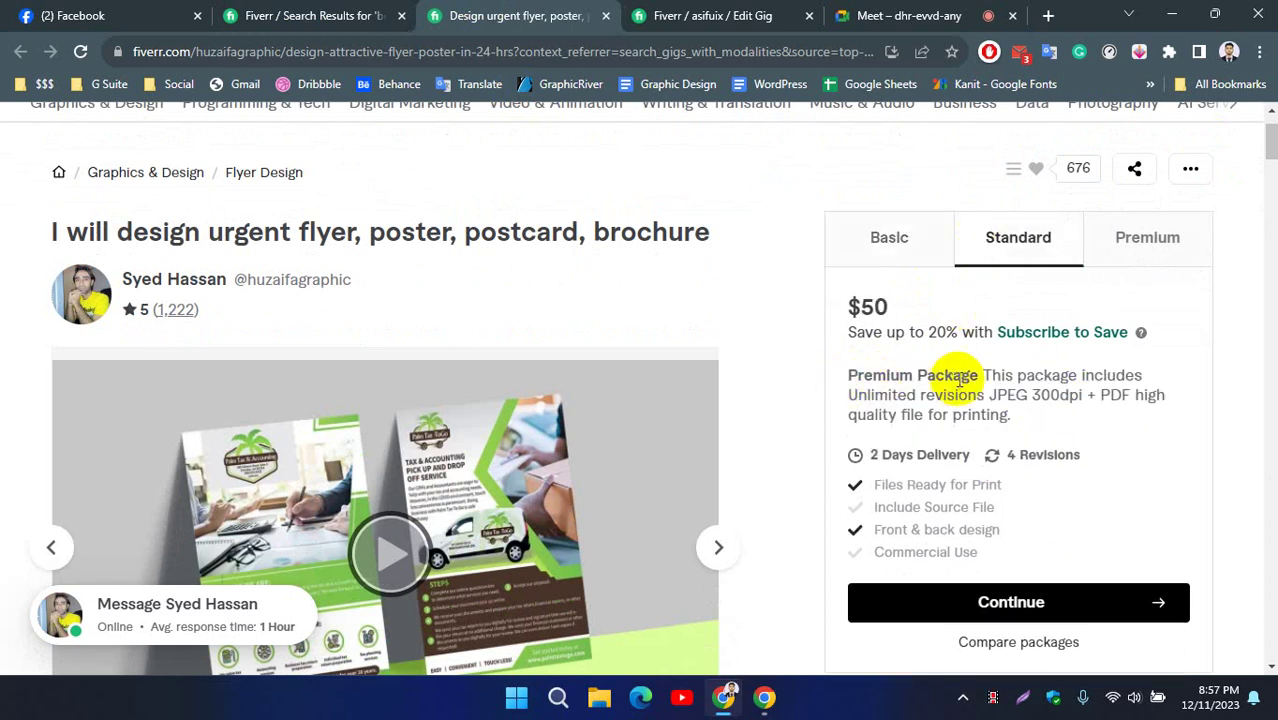
drag(990, 375, 1043, 415)
click(1043, 420)
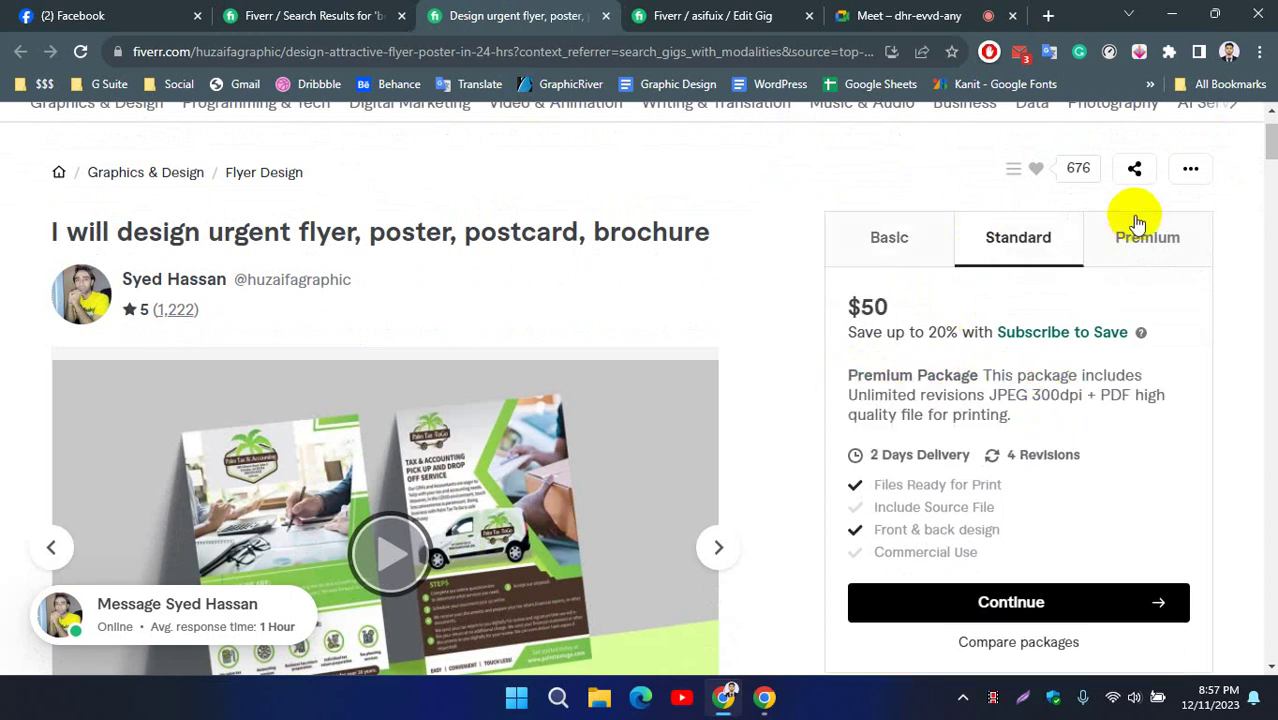
click(1138, 220)
drag(943, 375, 1035, 420)
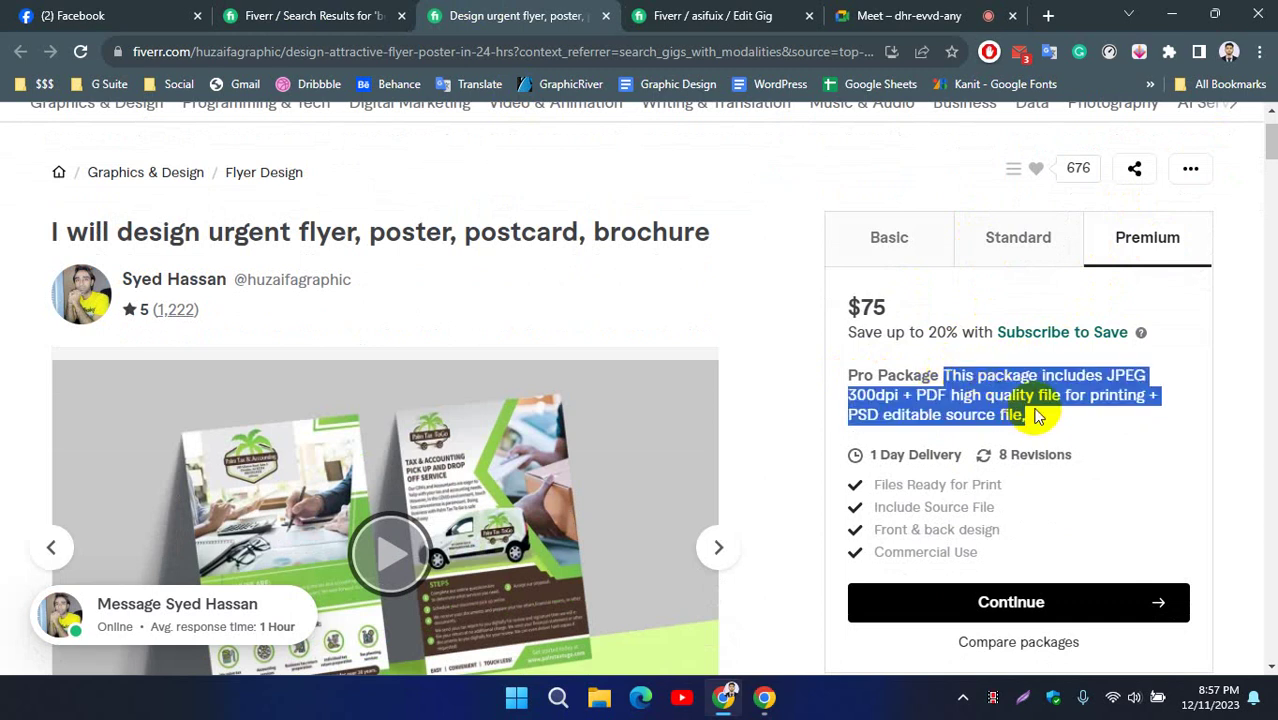
scroll(12, 262, up, 1)
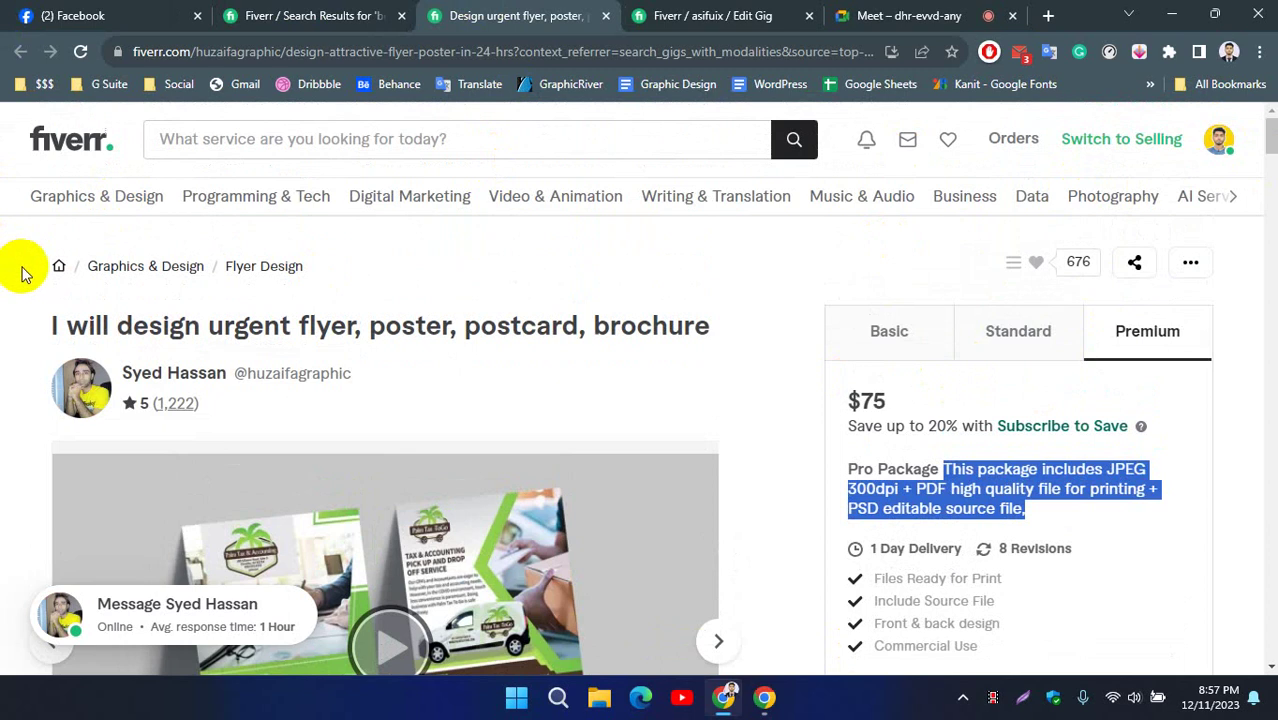
click(23, 324)
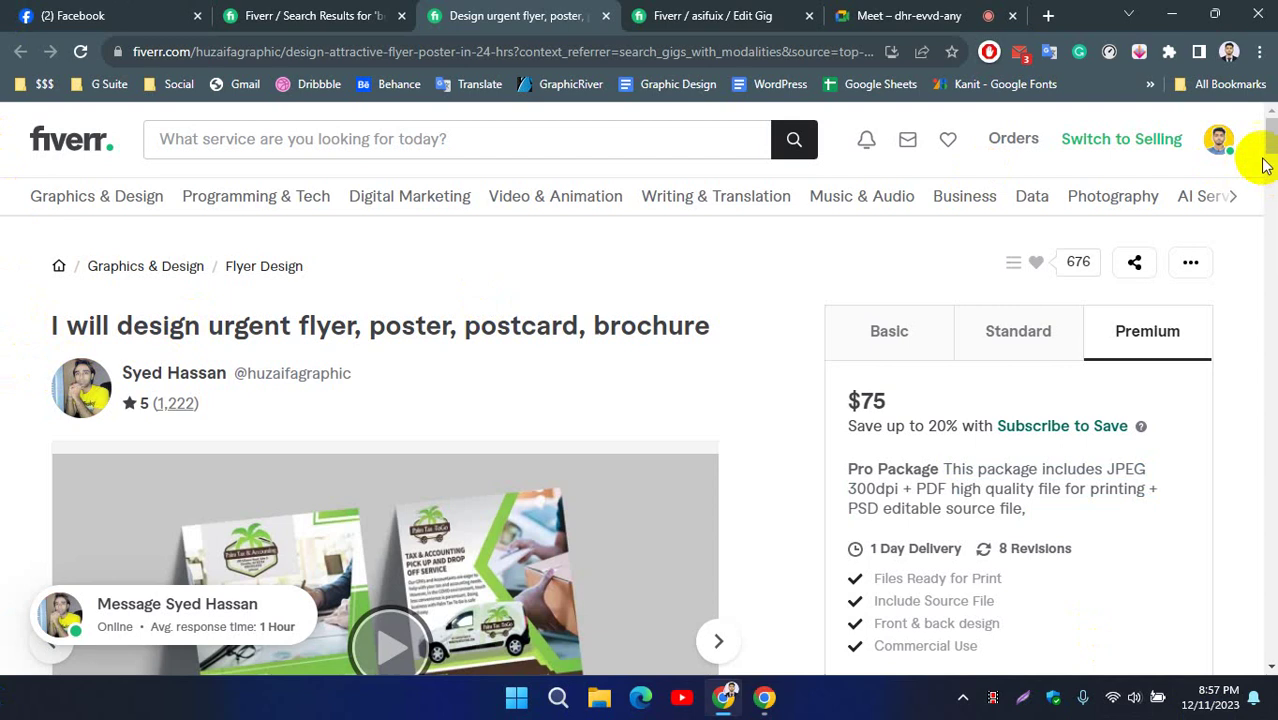
scroll(770, 422, down, 2)
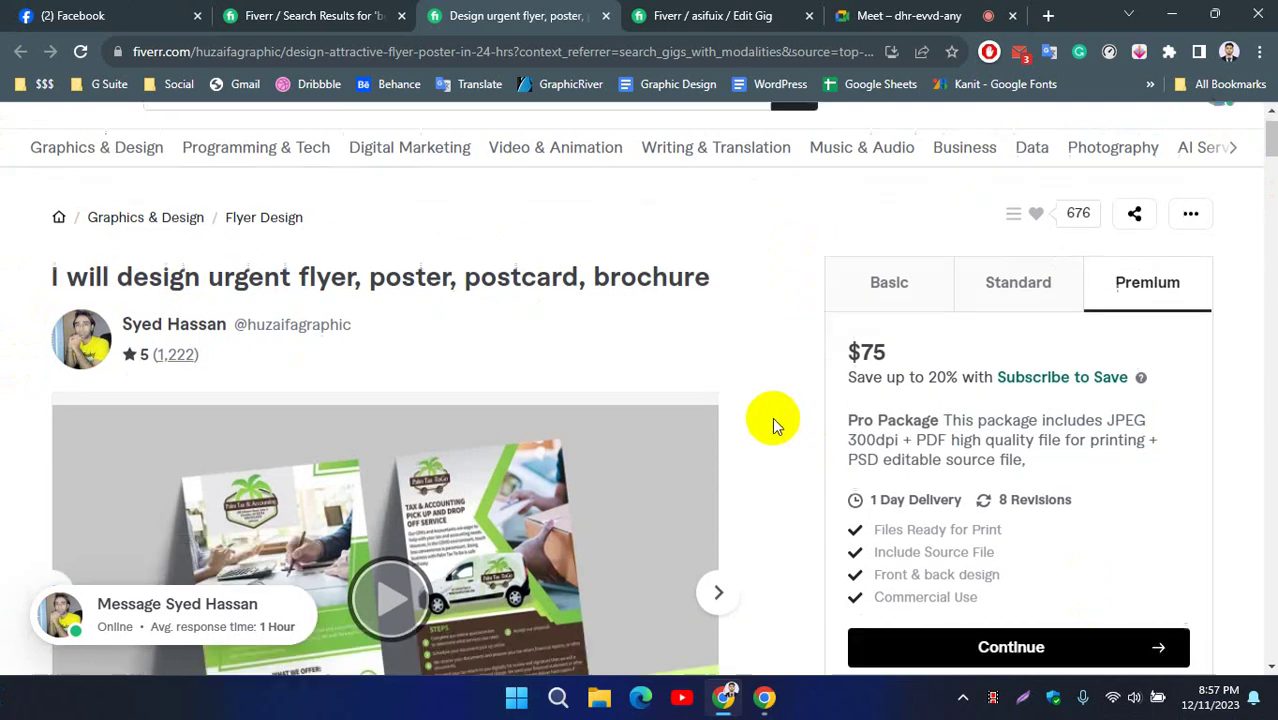
scroll(776, 428, up, 2)
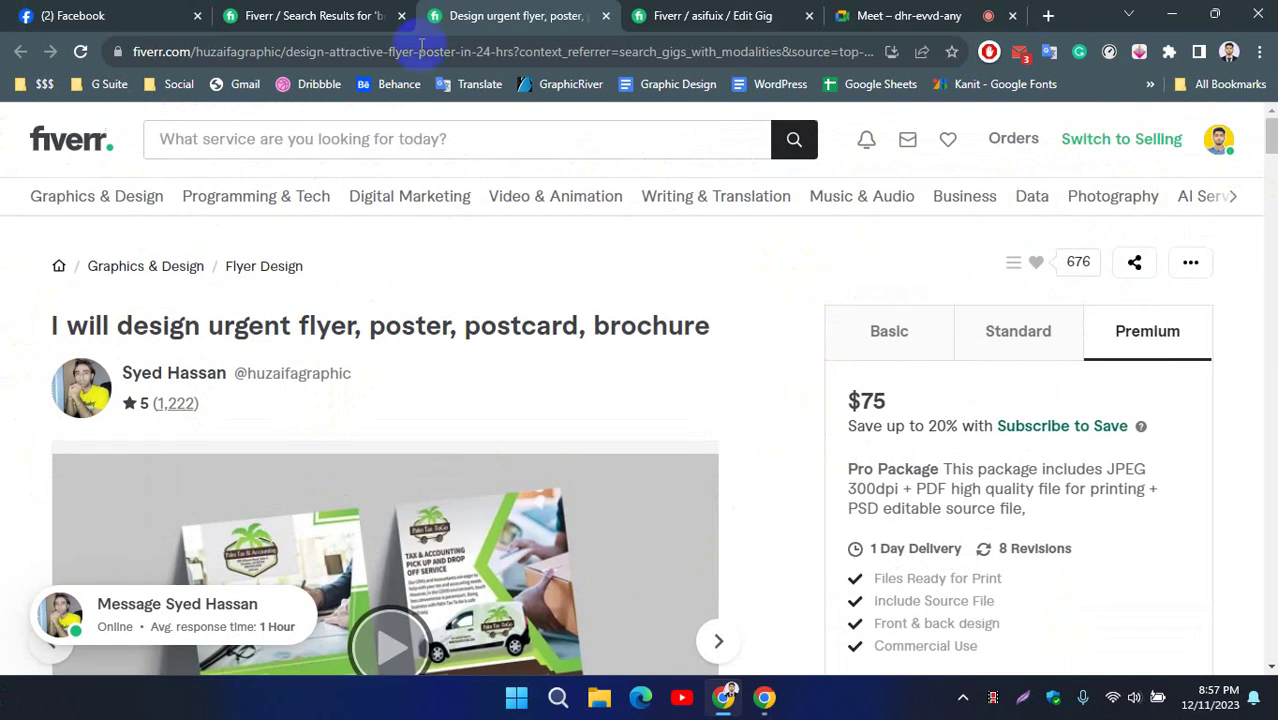
Copy the Basic package description "This package includes JPEG,PNG 300dpi resolution" from the urgent flyer gig into the edited gig's BASIC description.
mouse_move(706, 8)
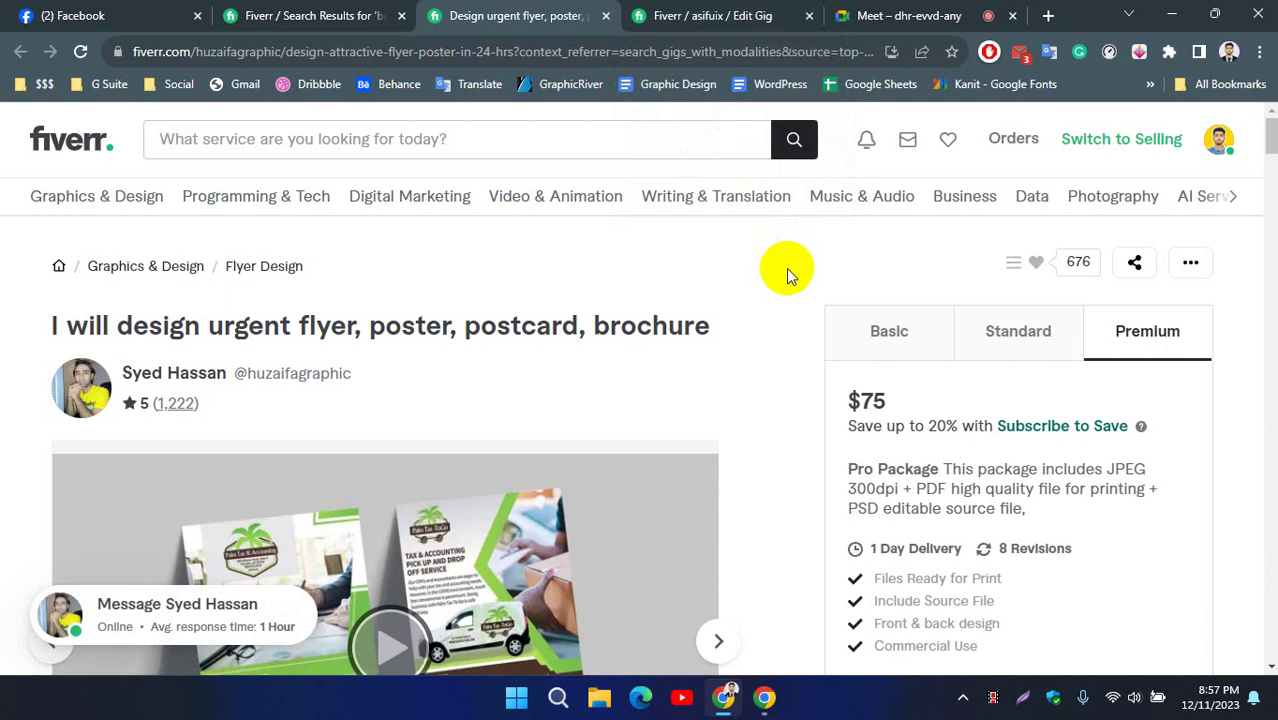
click(745, 12)
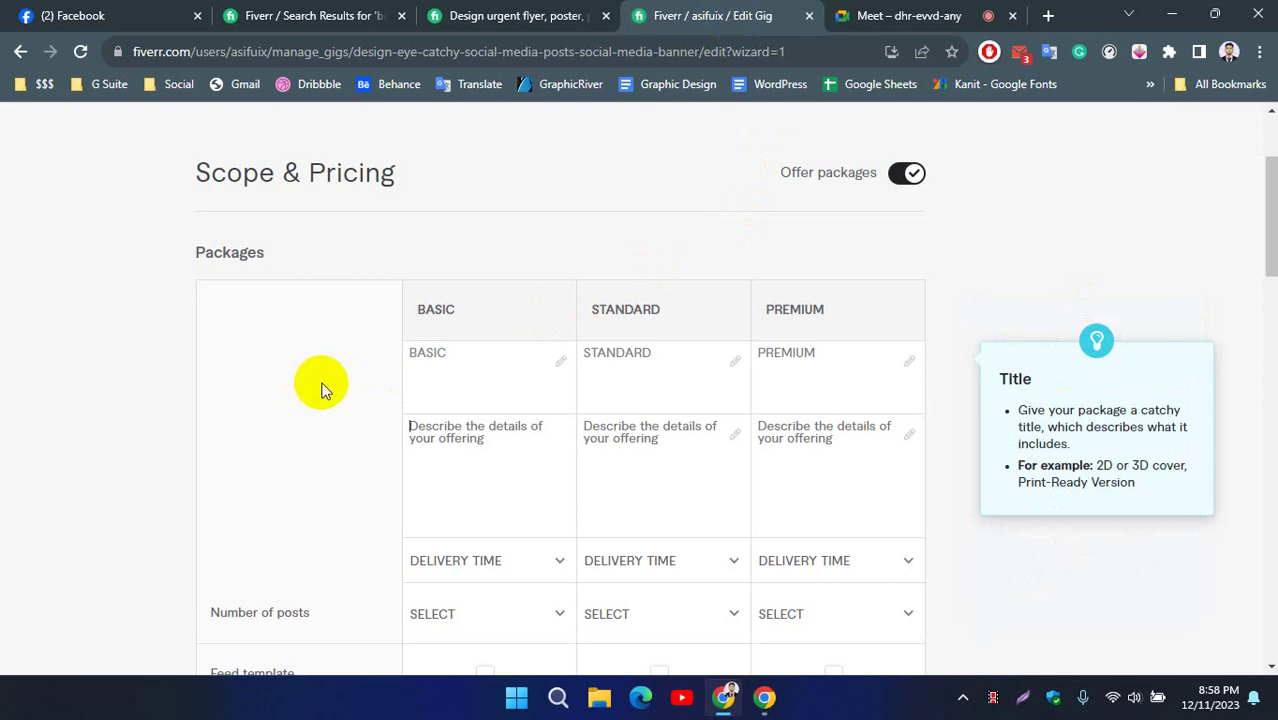
scroll(320, 386, down, 1)
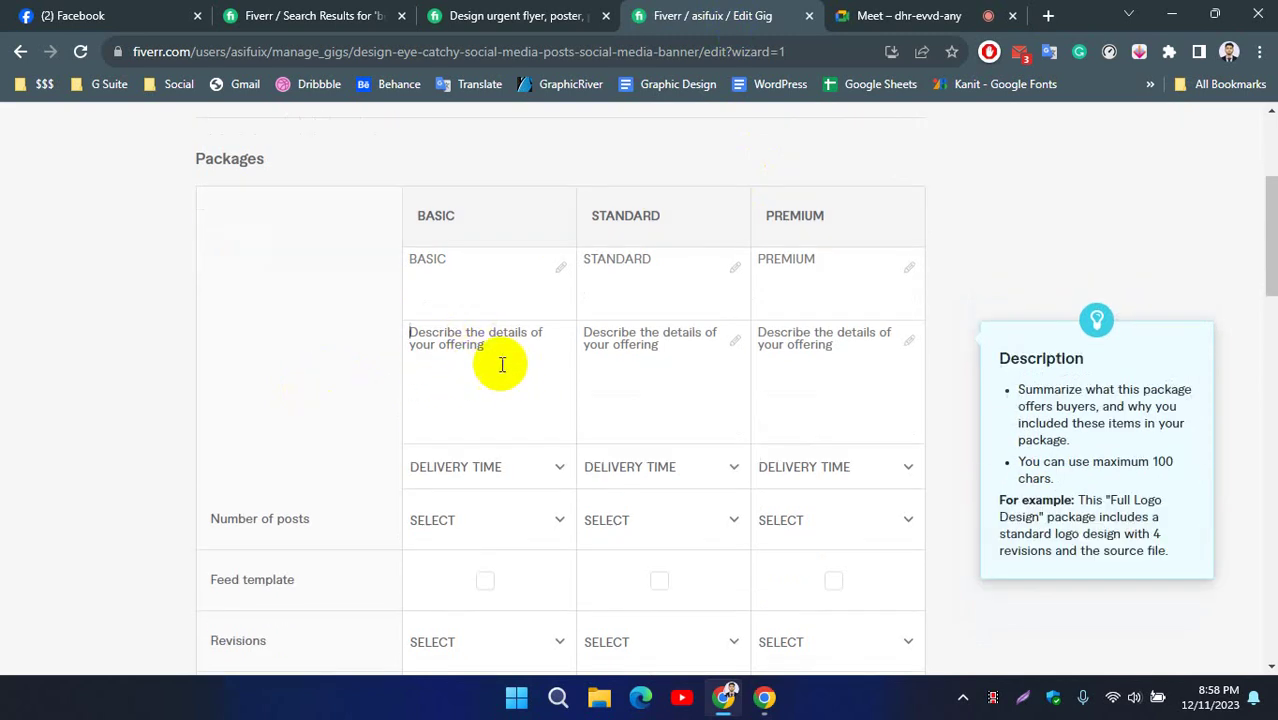
click(610, 356)
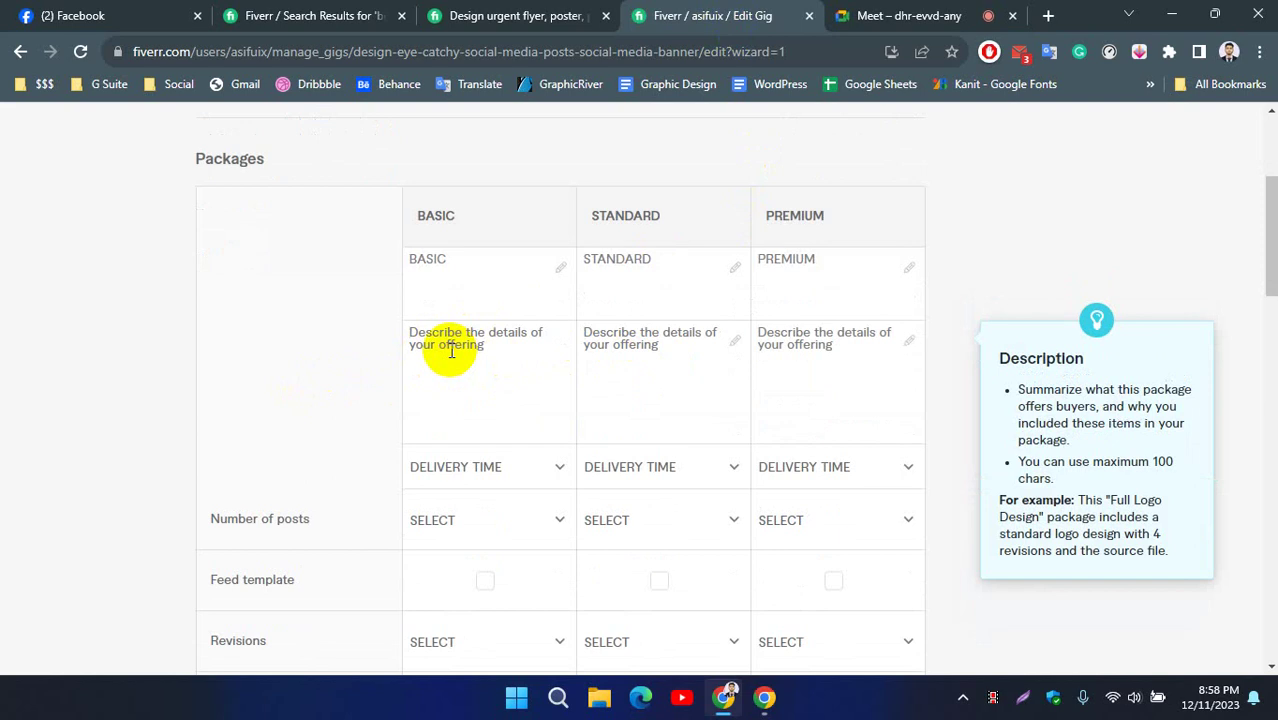
key(ctrl+shift+Tab)
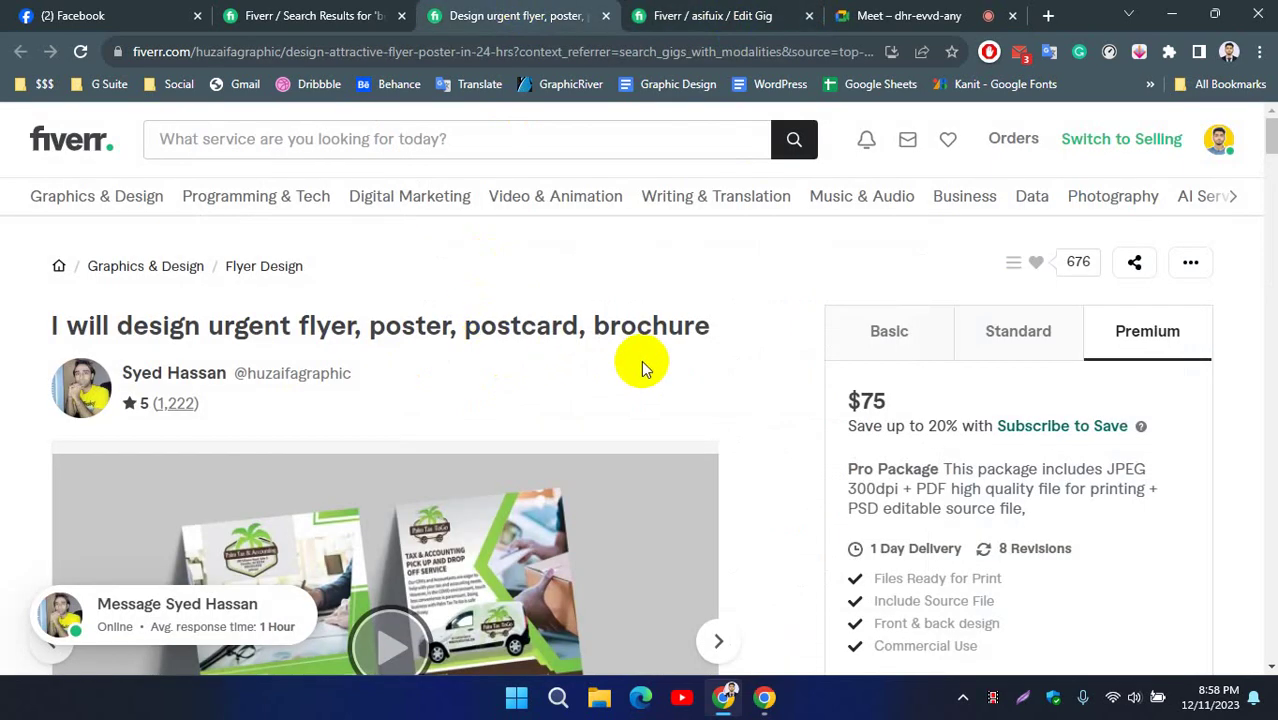
click(904, 334)
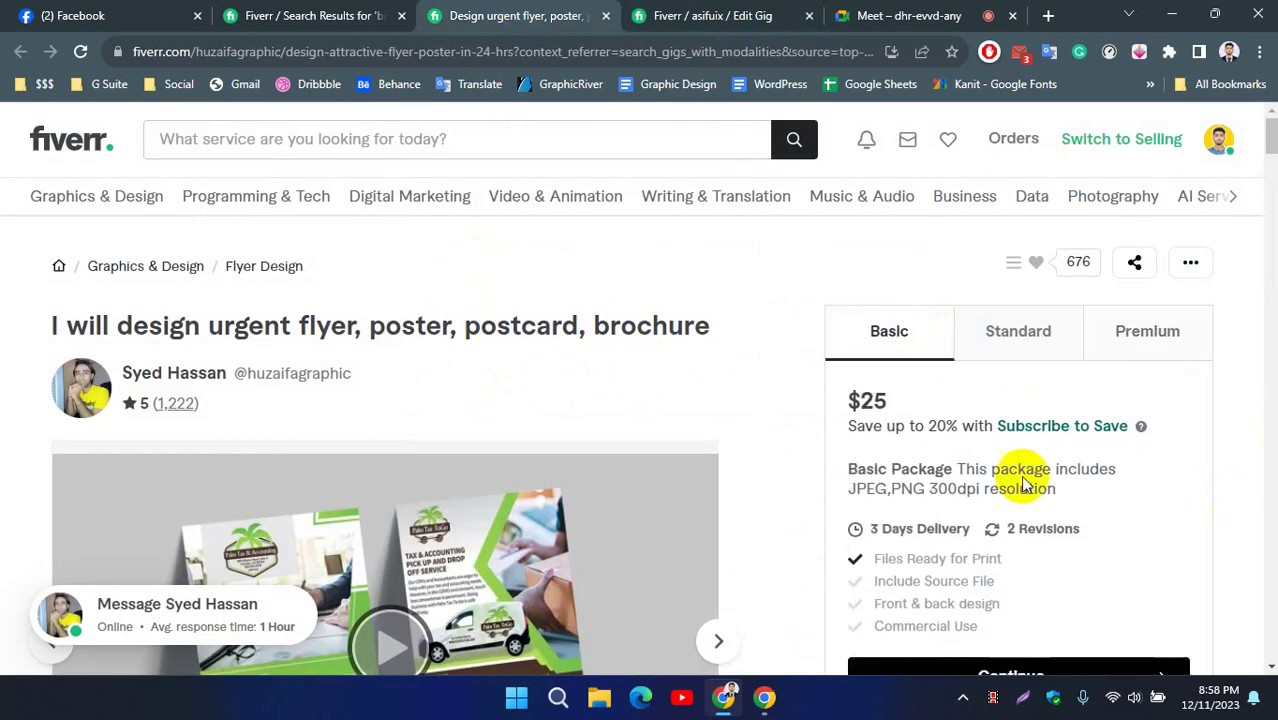
drag(957, 469, 1056, 491)
key(ctrl+c)
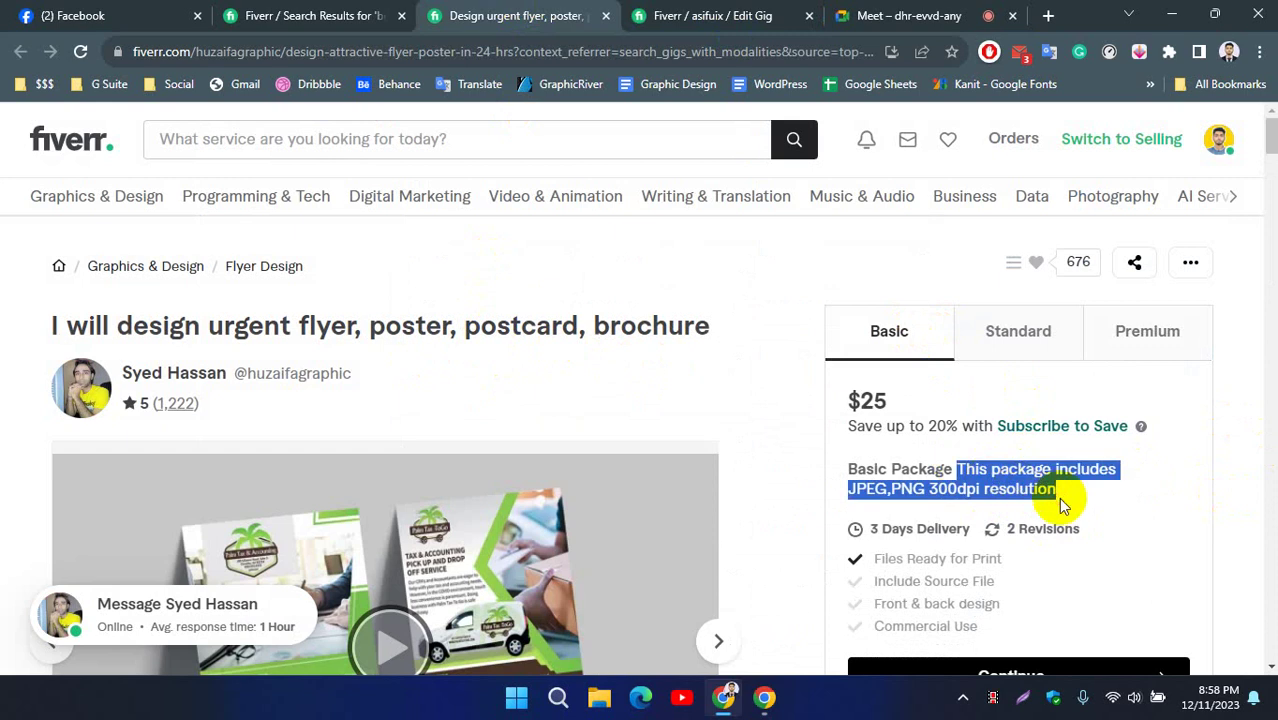
click(678, 16)
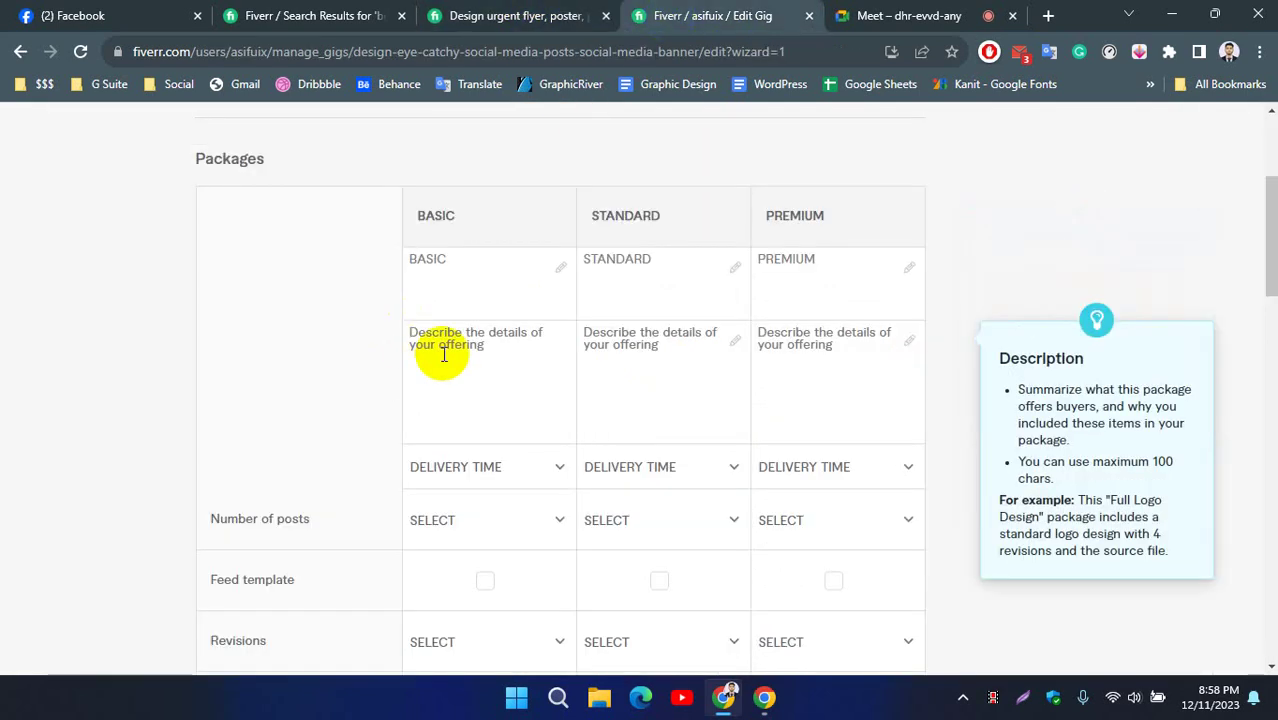
key(ctrl+v)
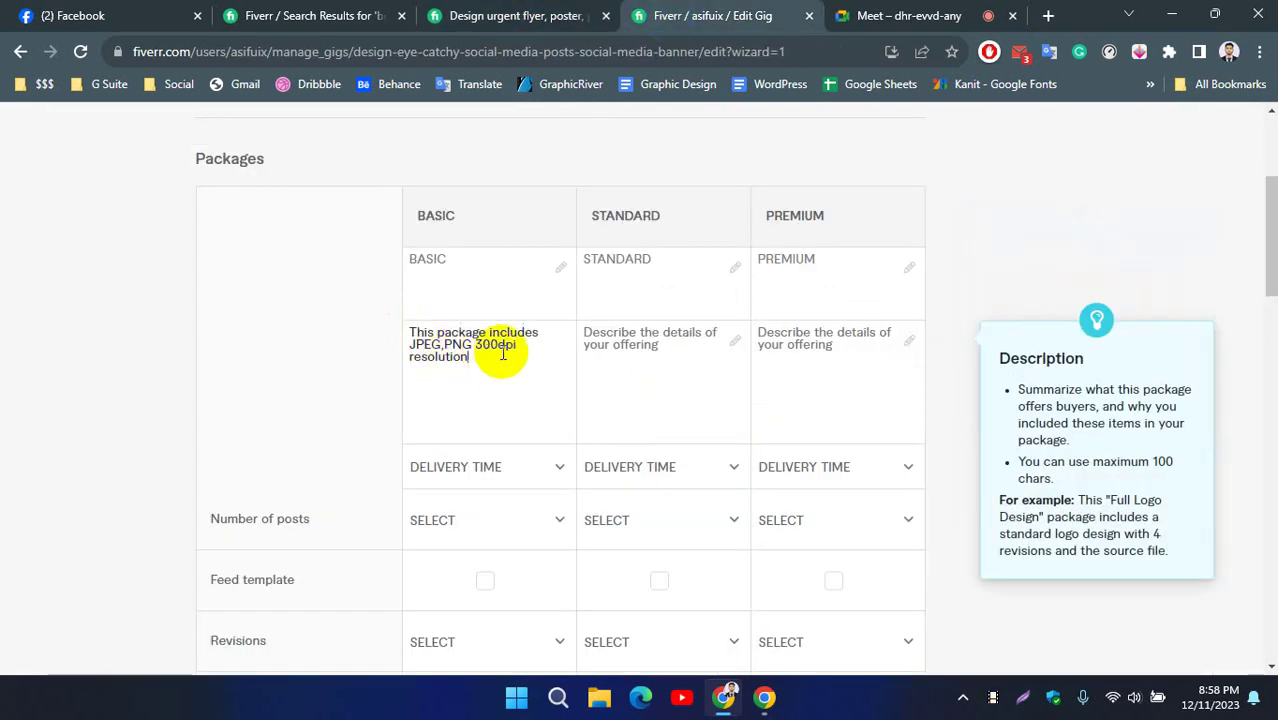
Reuse the copied text "This package includes JPEG,PNG 300dpi resolution" as the description of the STANDARD and PREMIUM packages.
click(660, 344)
key(ctrl+v)
click(832, 345)
key(ctrl+v)
Set the delivery time to 1 day for Basic, 2 days for Standard and 4 days for Premium.
scroll(603, 378, down, 1)
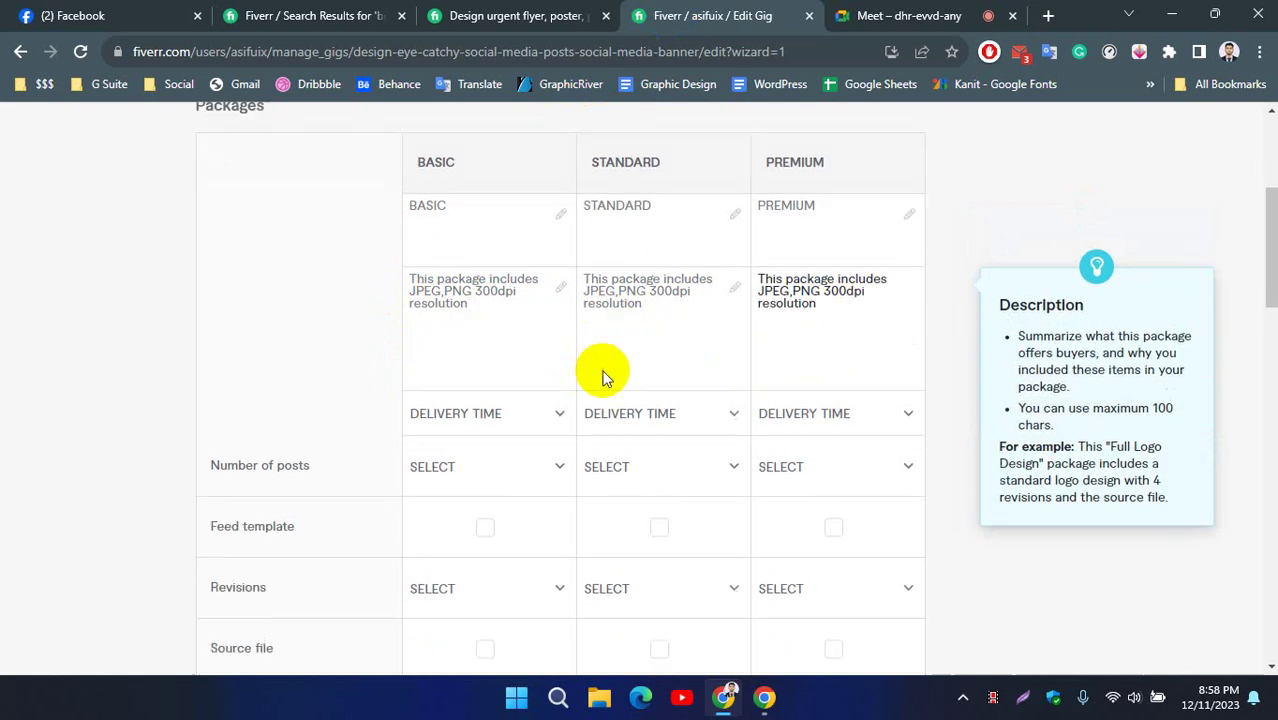
scroll(370, 342, down, 2)
scroll(376, 331, up, 4)
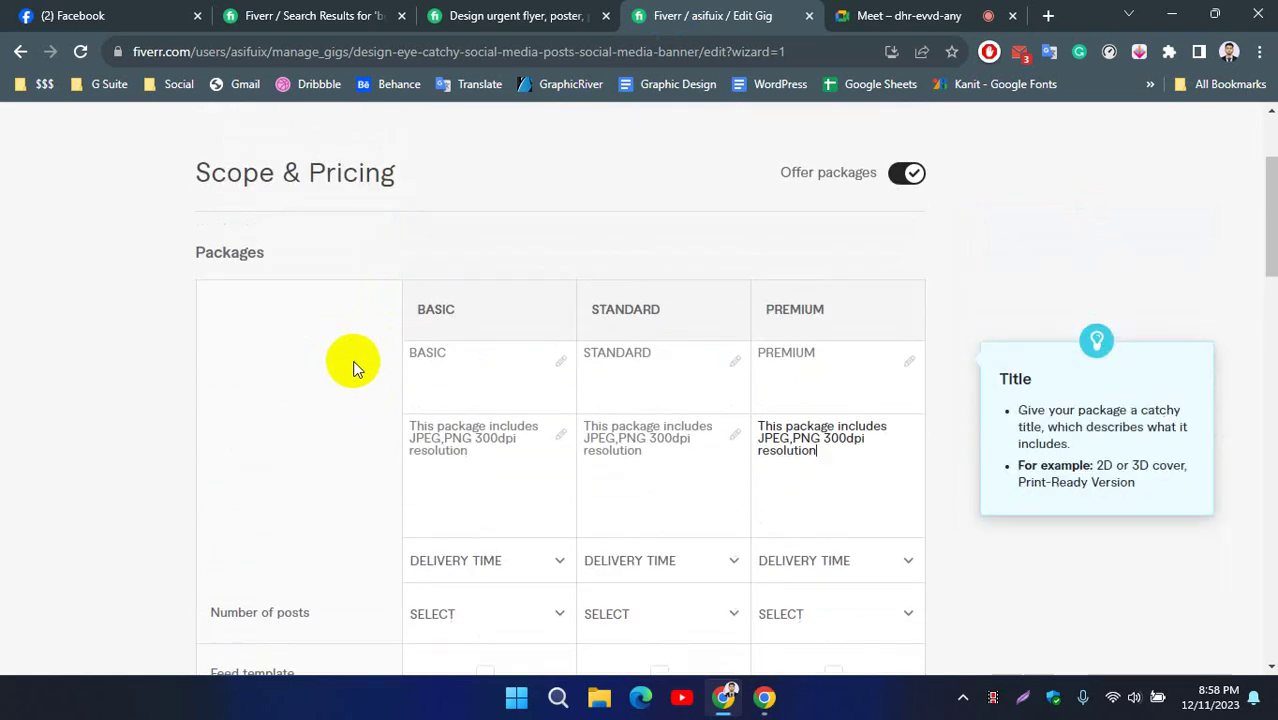
scroll(442, 177, down, 2)
scroll(362, 400, down, 3)
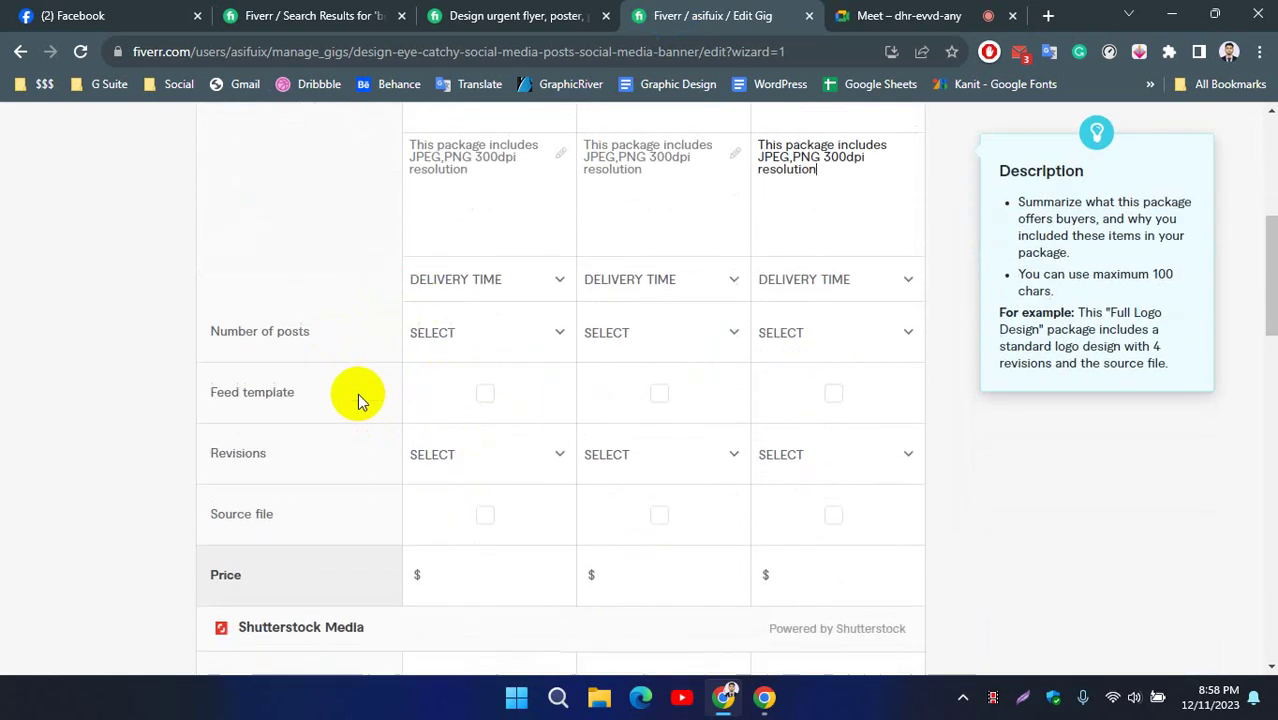
click(483, 278)
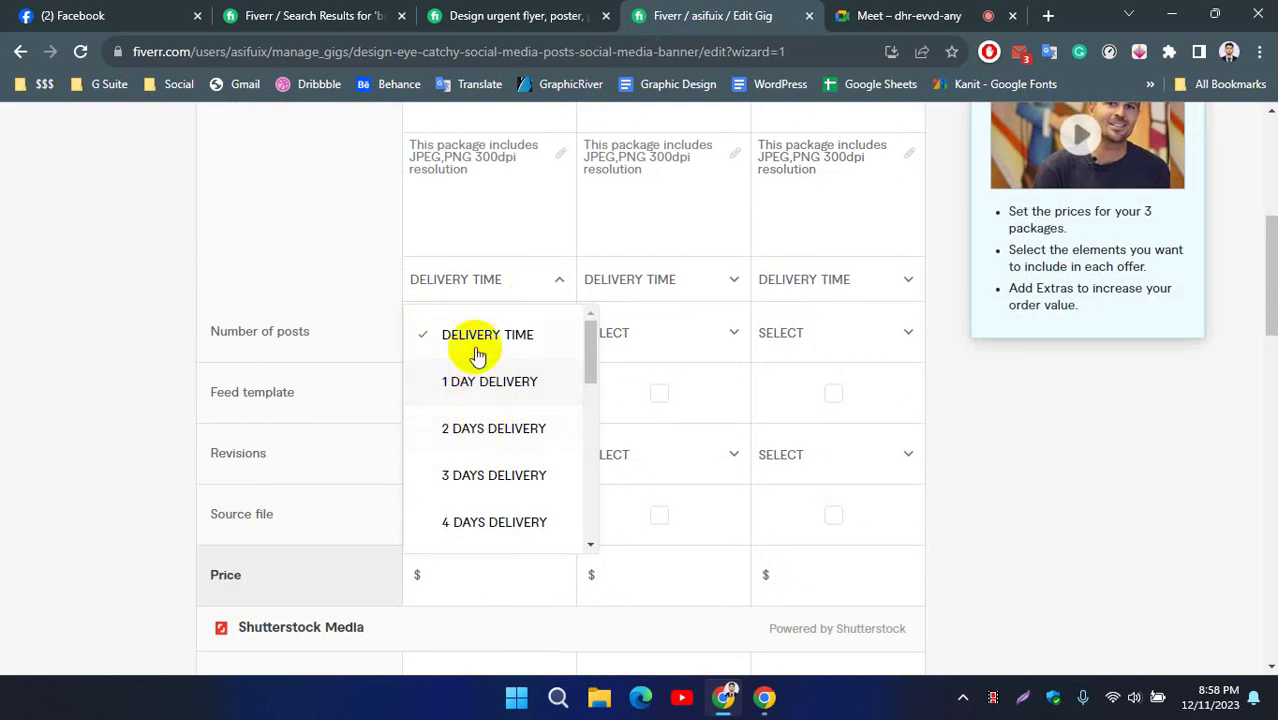
click(490, 382)
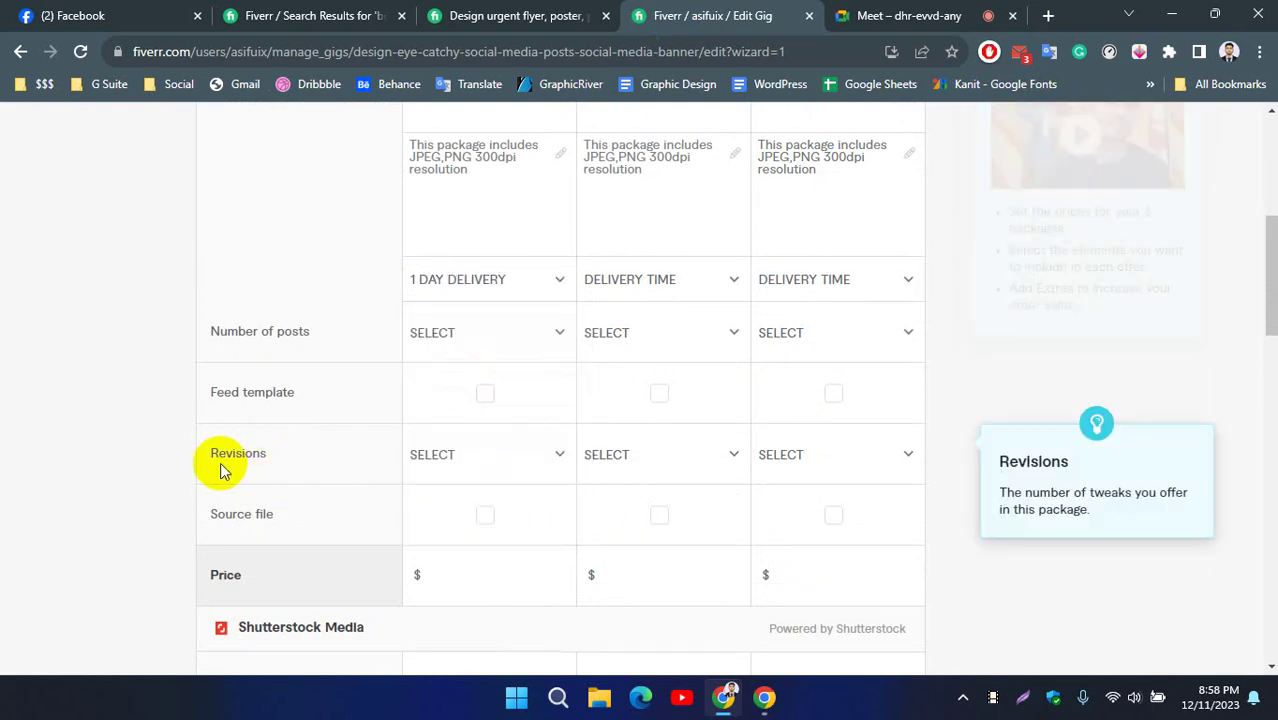
click(661, 279)
click(650, 432)
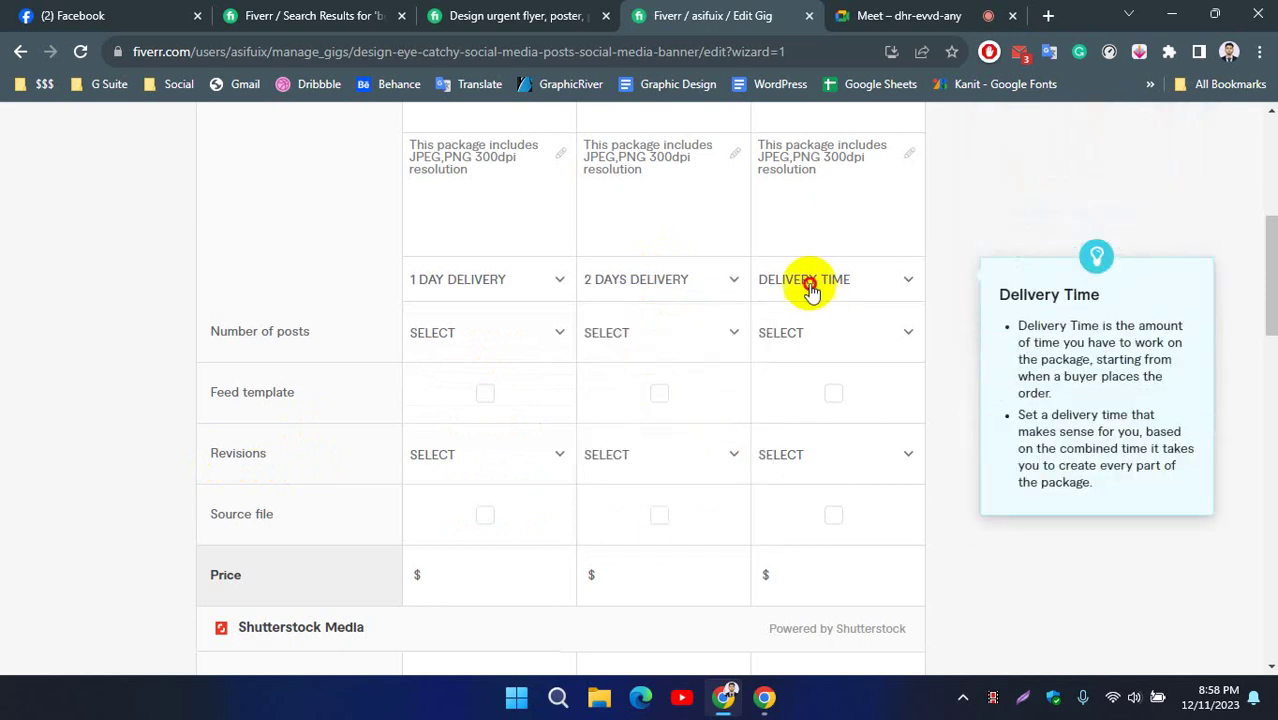
click(806, 280)
click(822, 521)
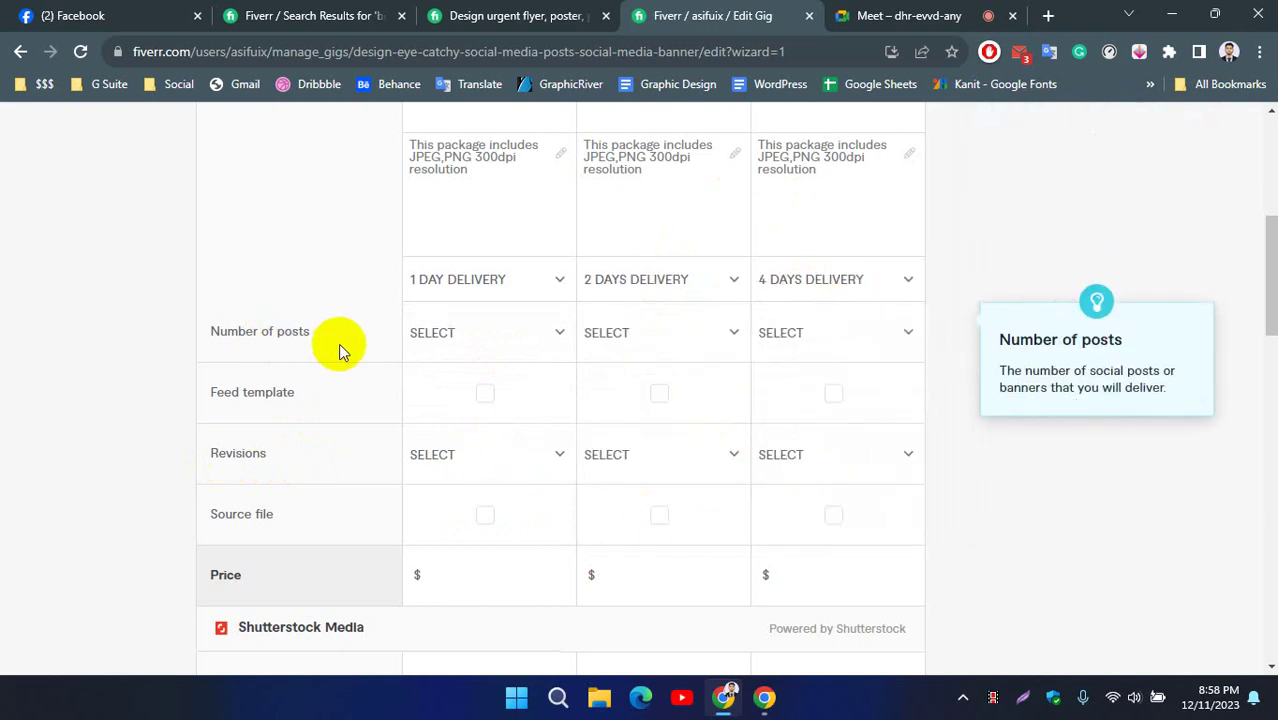
Set the number of posts to 1 for Basic, 3 for Standard and 5 for Premium.
scroll(330, 347, up, 2)
scroll(326, 345, down, 3)
scroll(297, 357, up, 1)
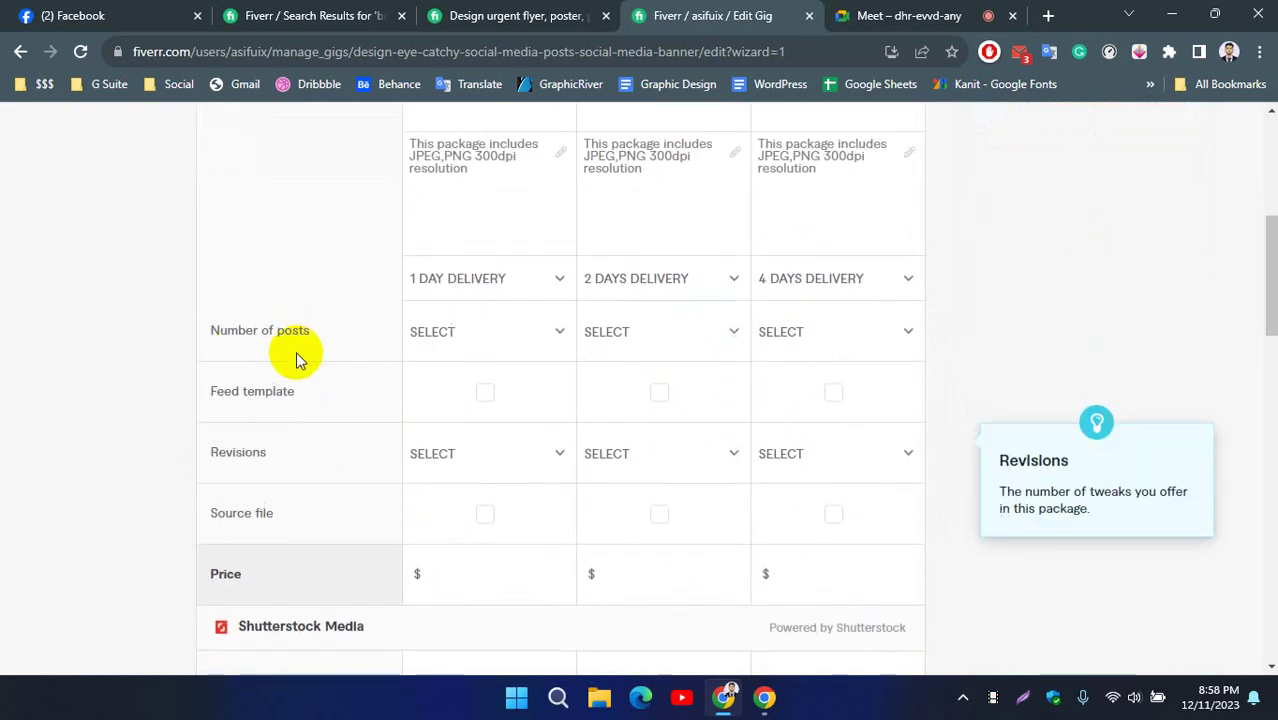
click(484, 336)
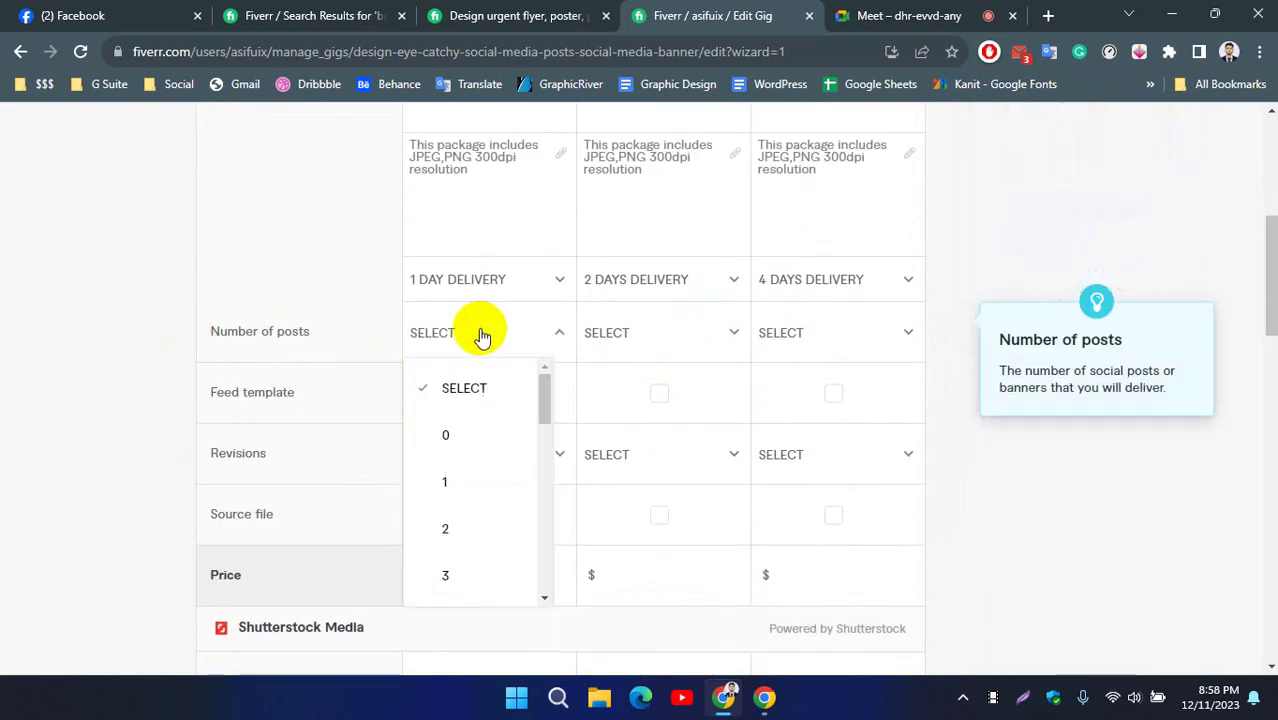
click(456, 484)
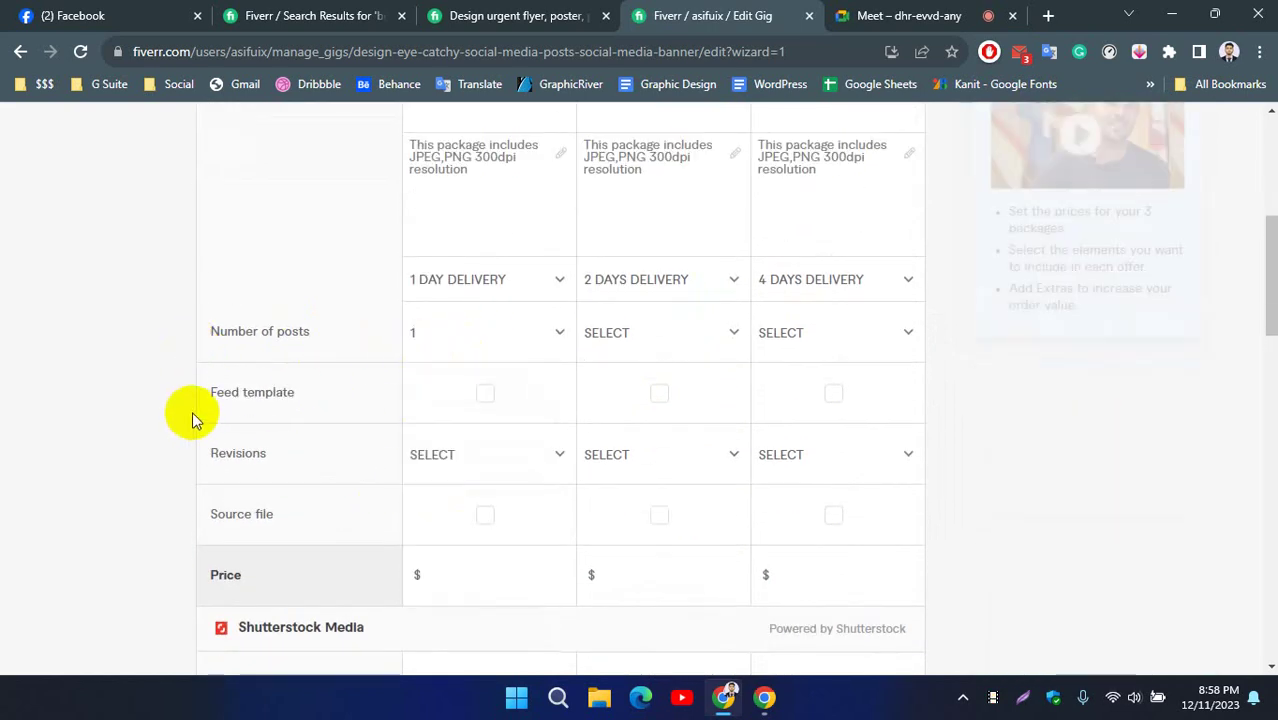
click(650, 334)
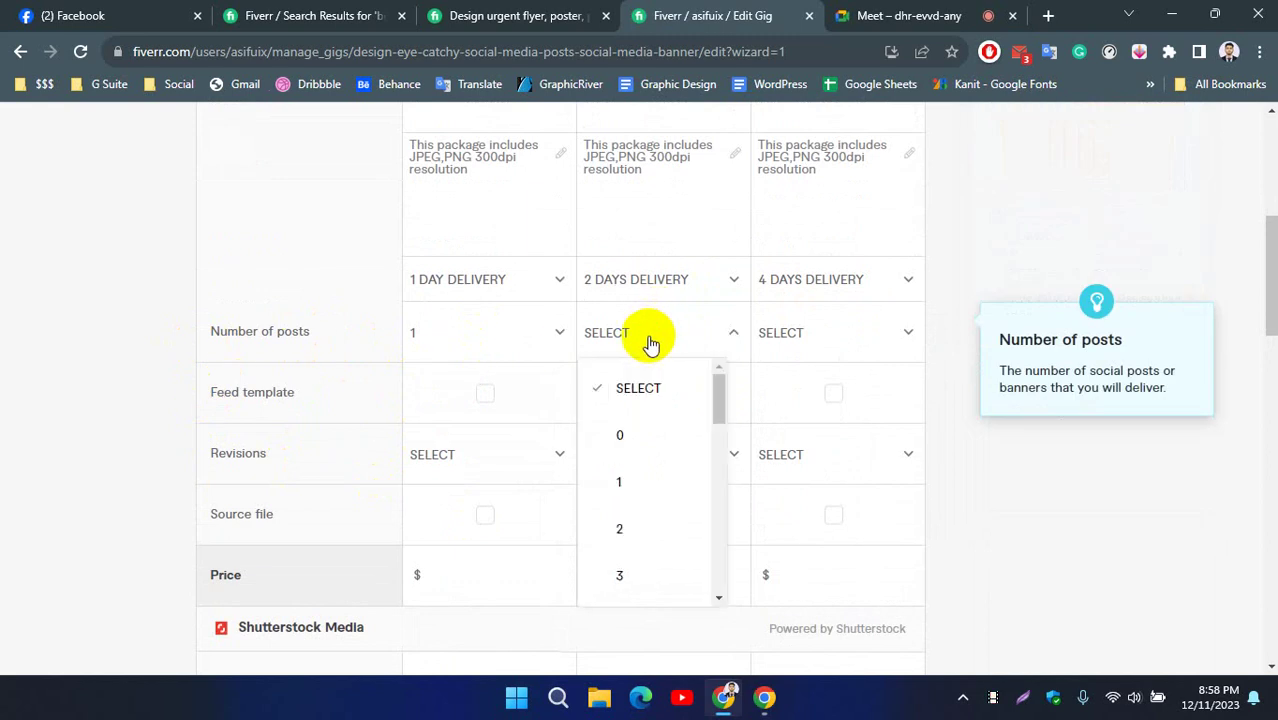
click(622, 573)
click(772, 333)
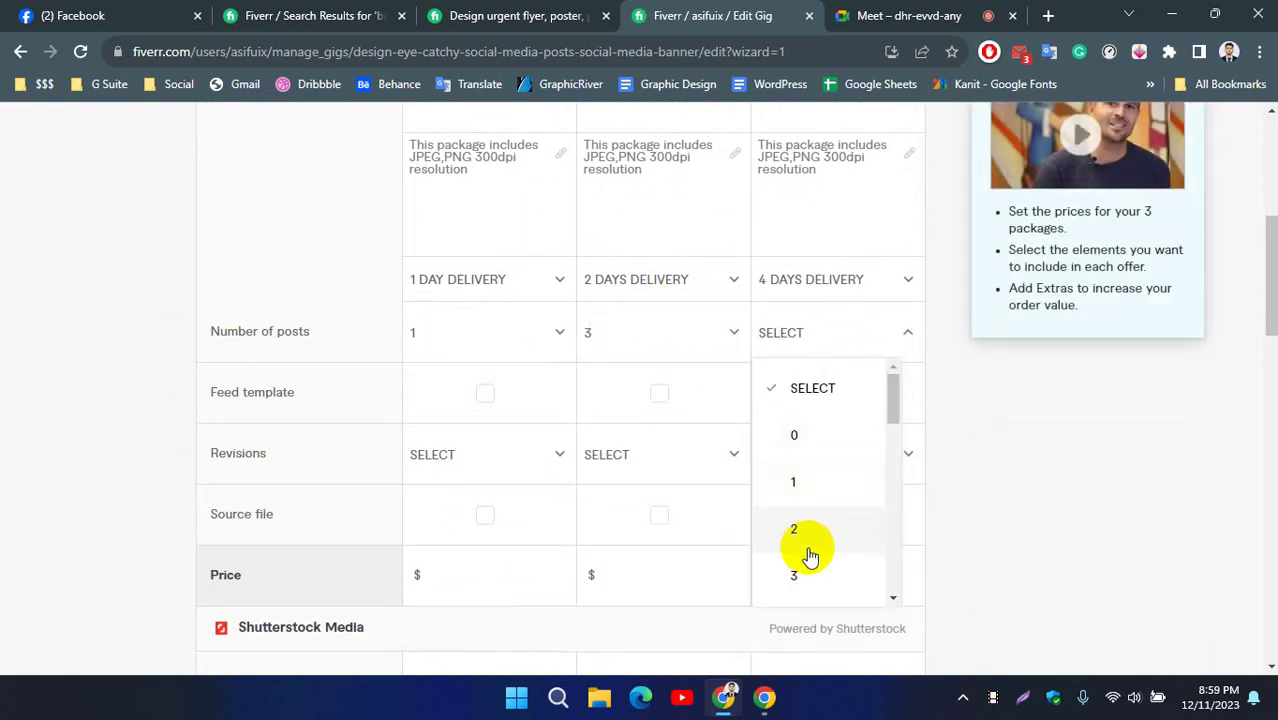
scroll(810, 545, down, 1)
click(785, 572)
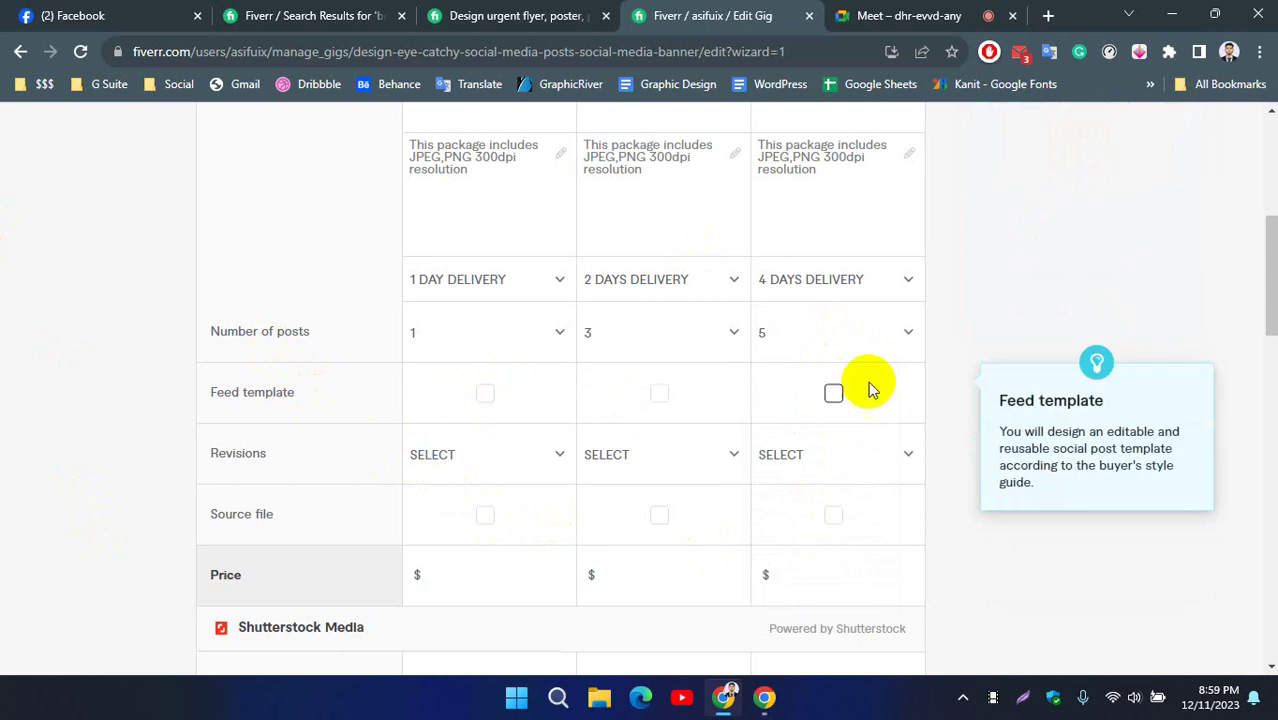
Set the revisions to UNLIMITED for the Basic, Standard and Premium packages.
scroll(194, 405, down, 1)
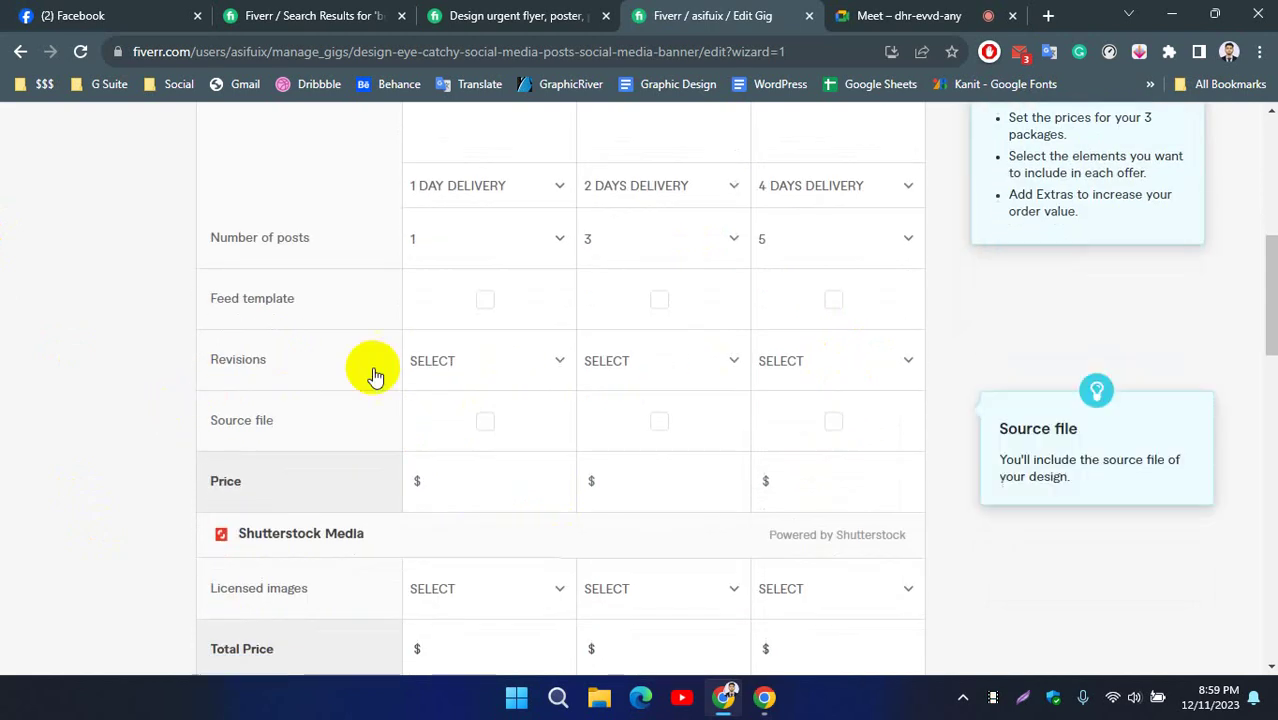
click(476, 362)
scroll(485, 499, down, 3)
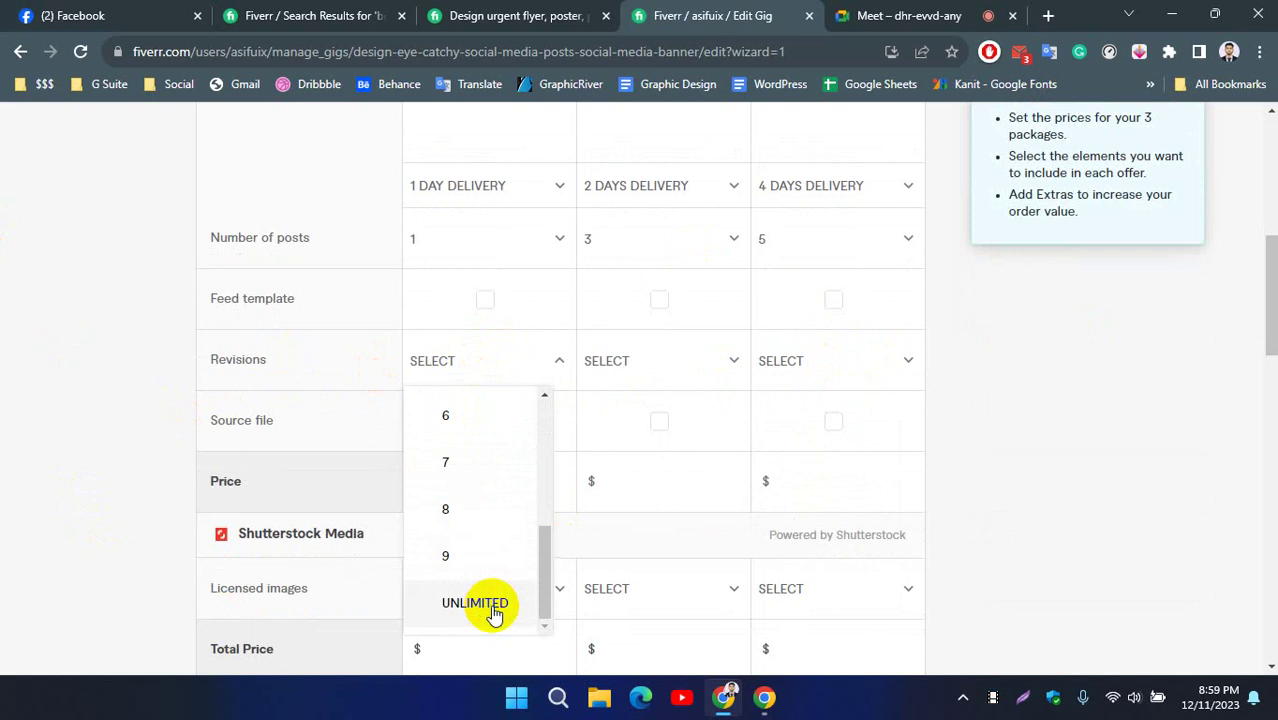
click(493, 605)
click(610, 362)
scroll(660, 455, down, 2)
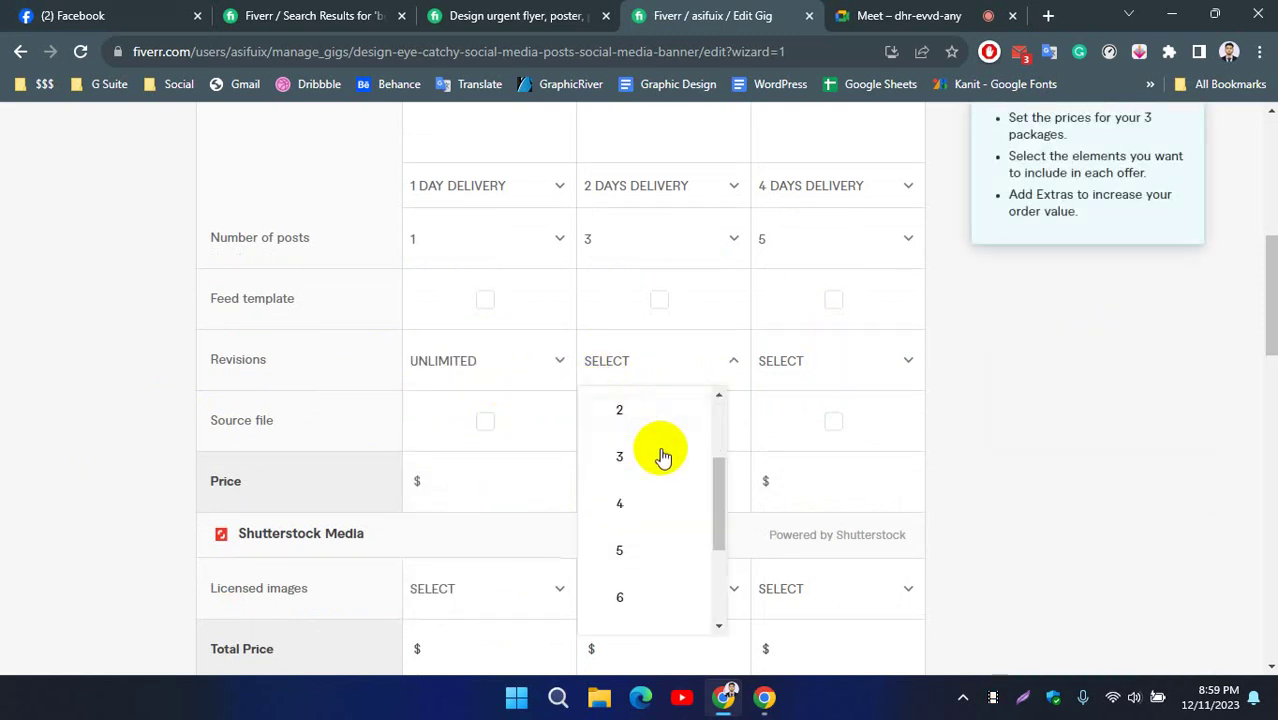
scroll(662, 457, down, 2)
click(648, 605)
click(787, 365)
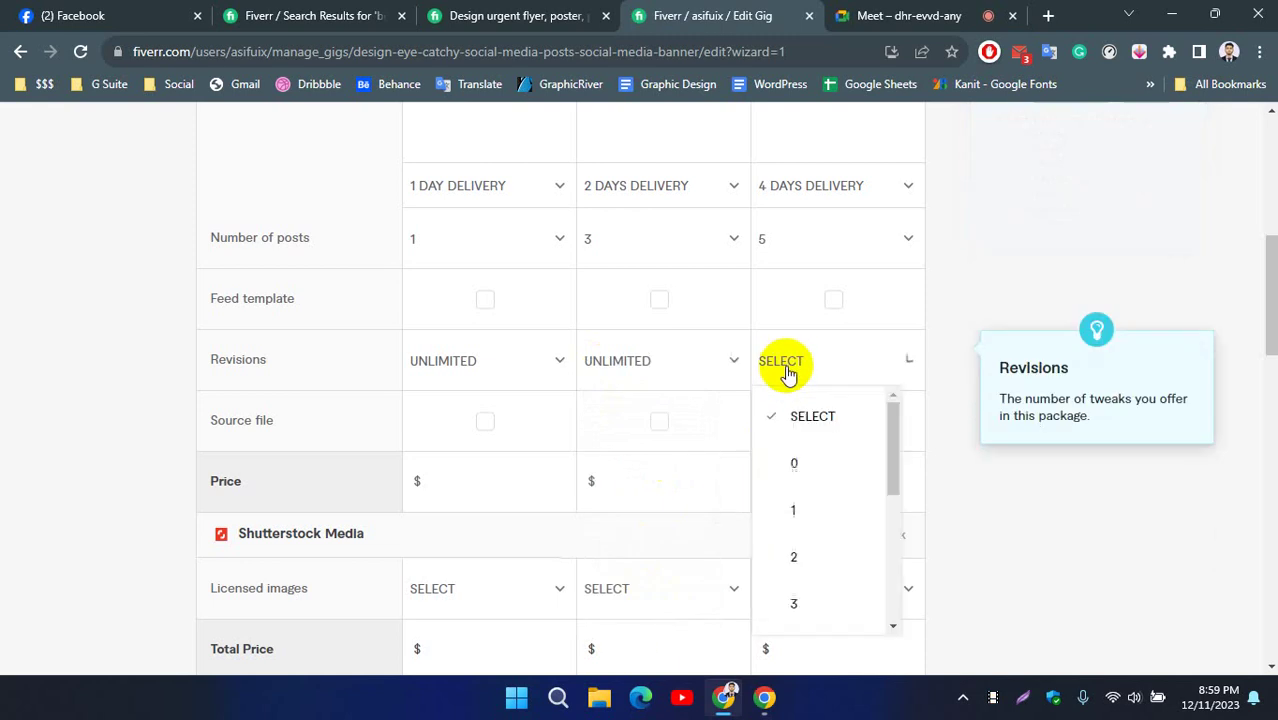
scroll(800, 500, down, 4)
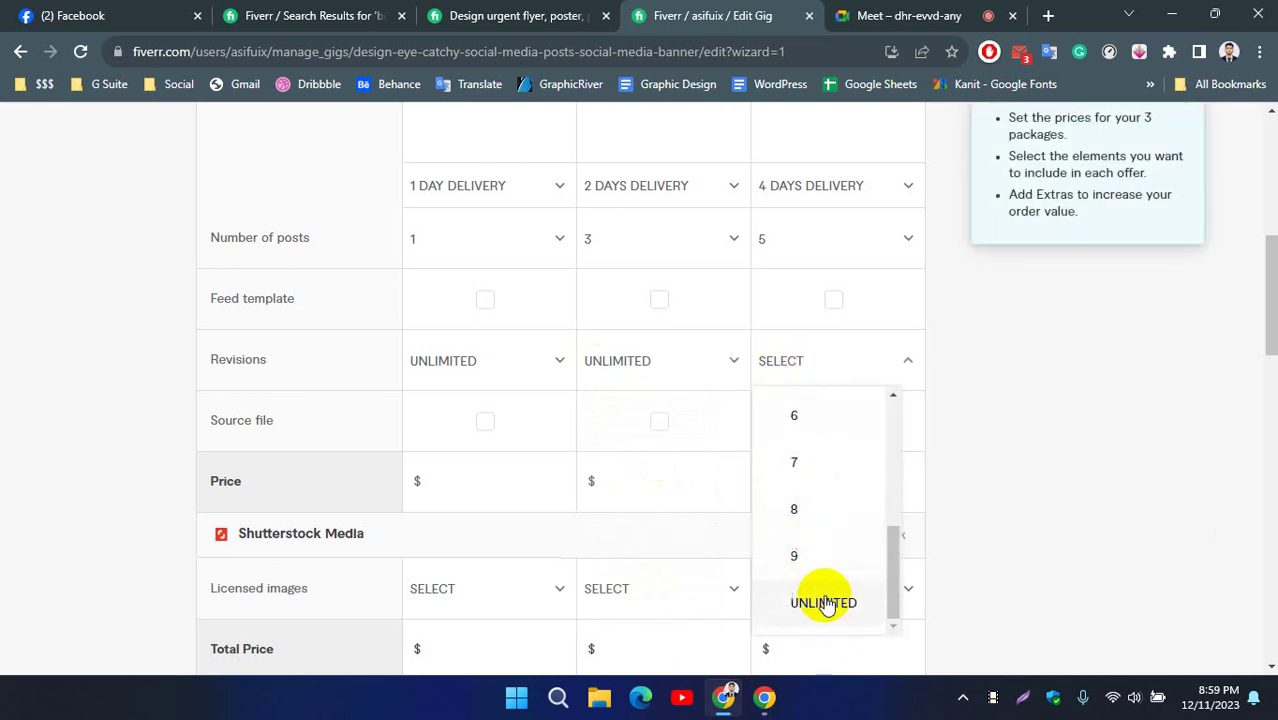
click(823, 603)
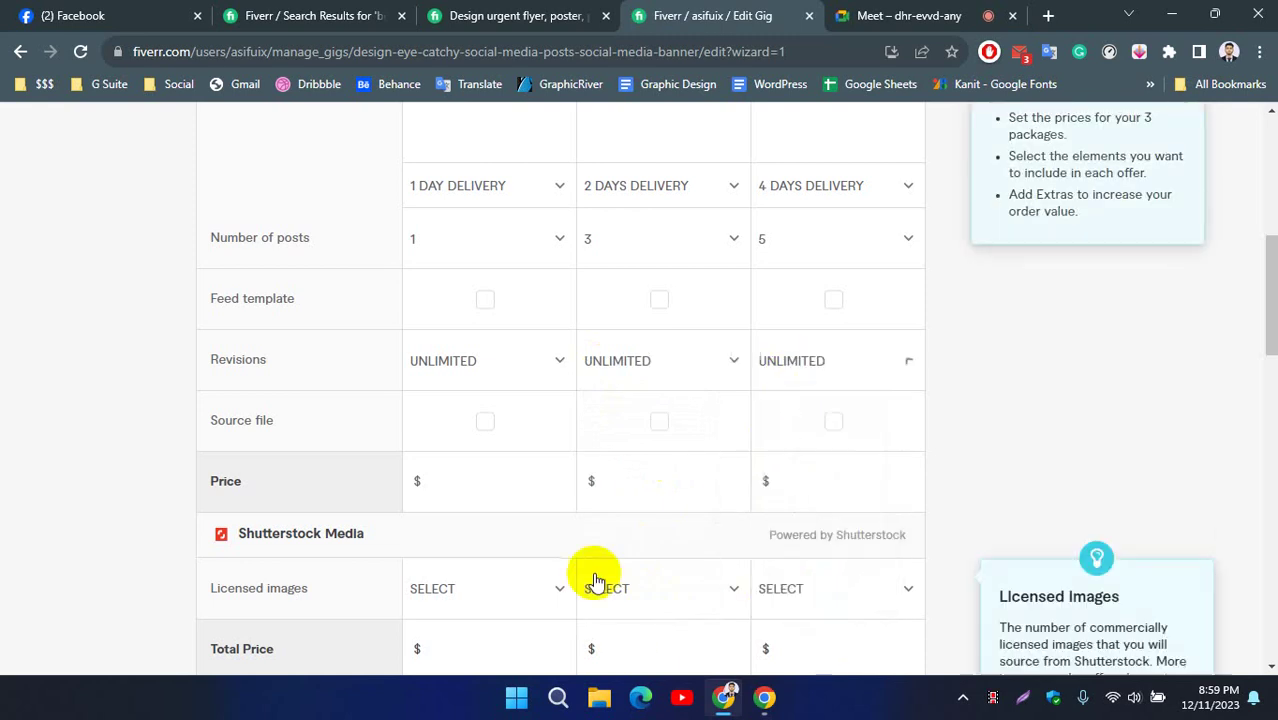
Set the Basic package's revisions to 1.
click(533, 360)
scroll(470, 480, up, 4)
right_click(478, 507)
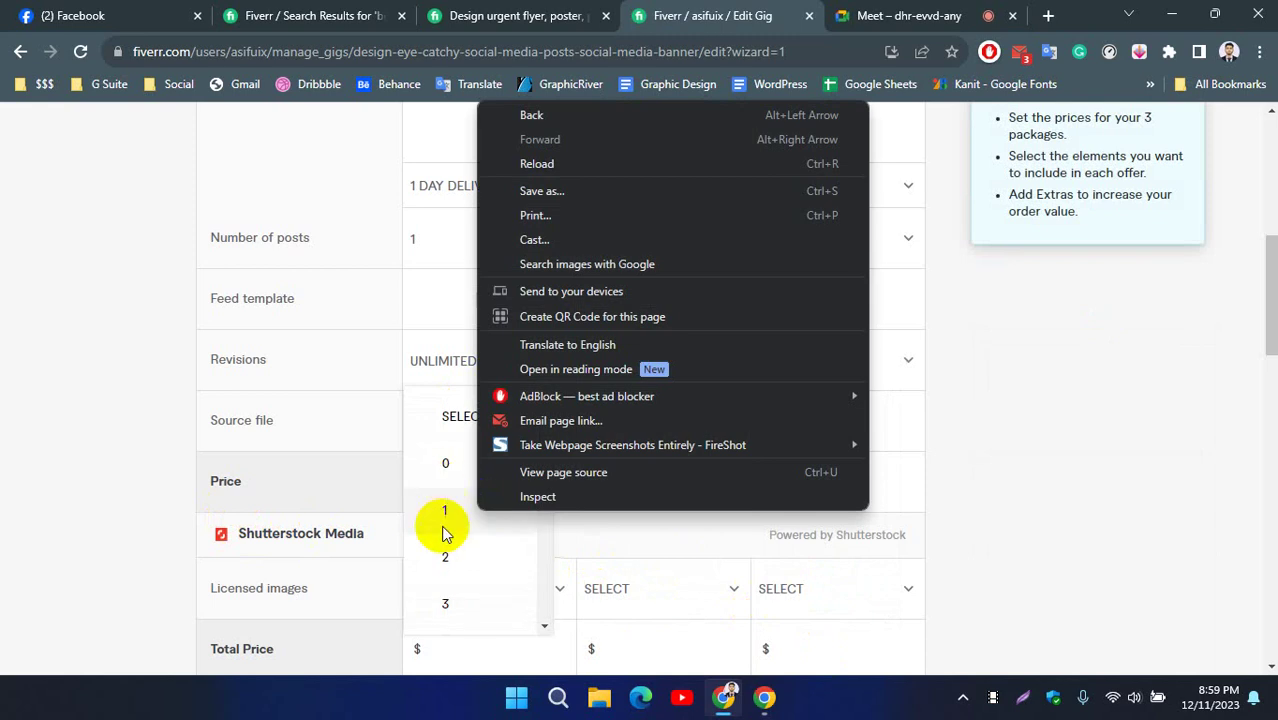
click(445, 528)
click(159, 381)
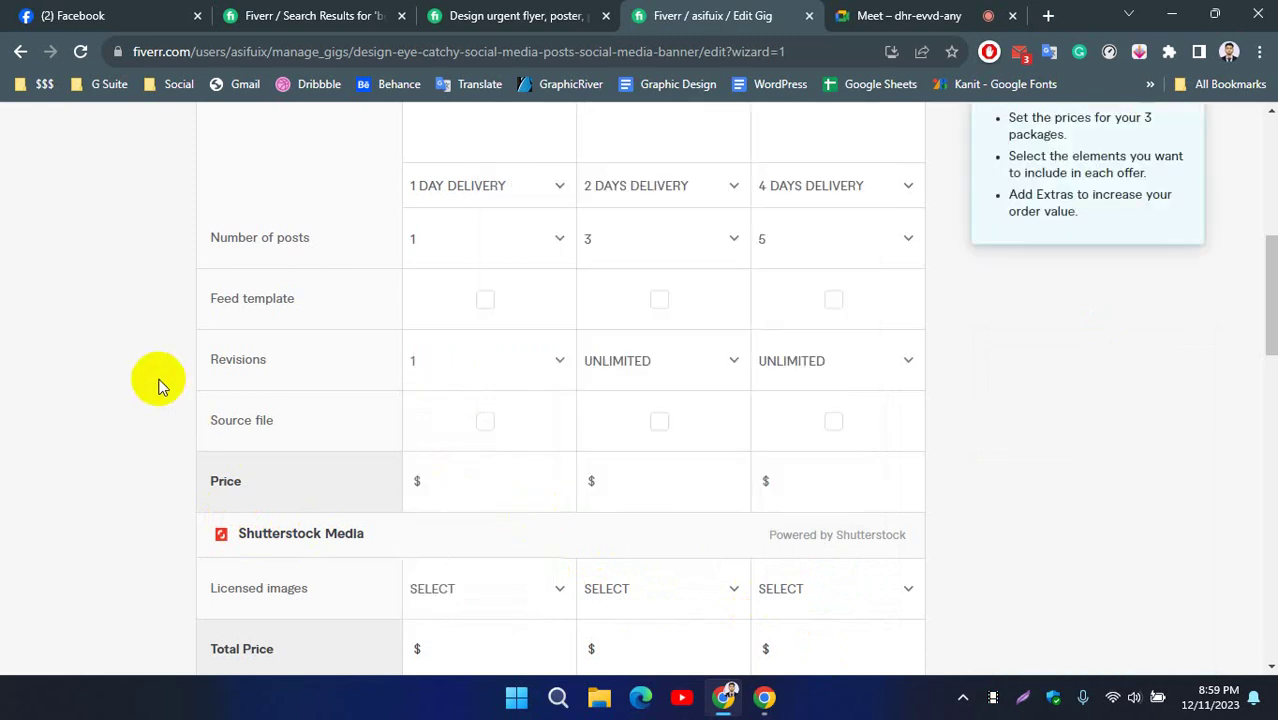
mouse_move(248, 374)
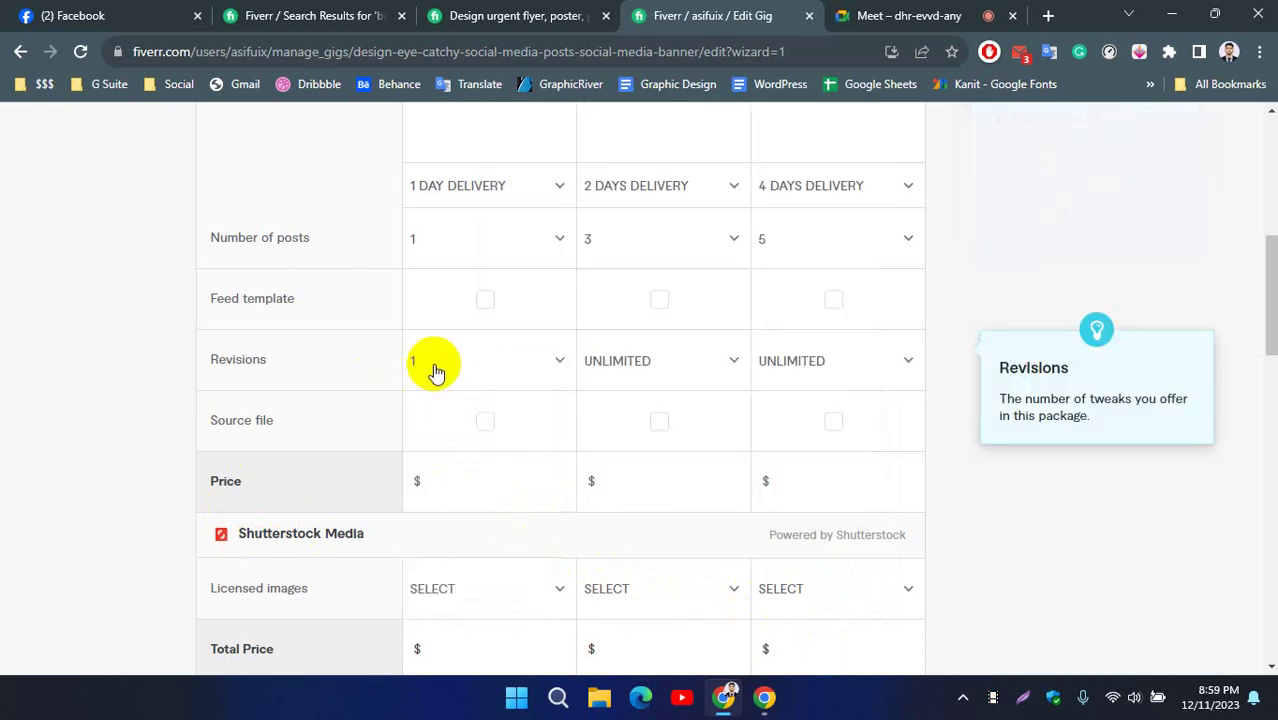
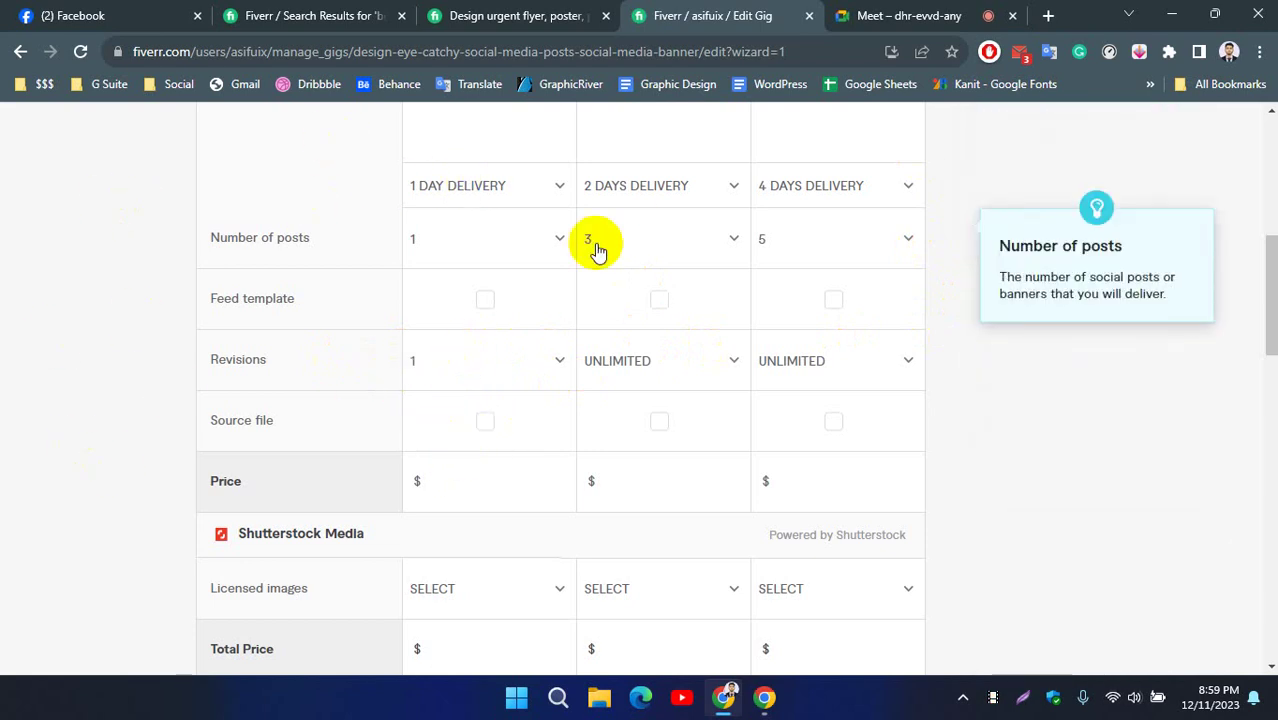
Set the Basic package's revisions back to UNLIMITED.
click(499, 362)
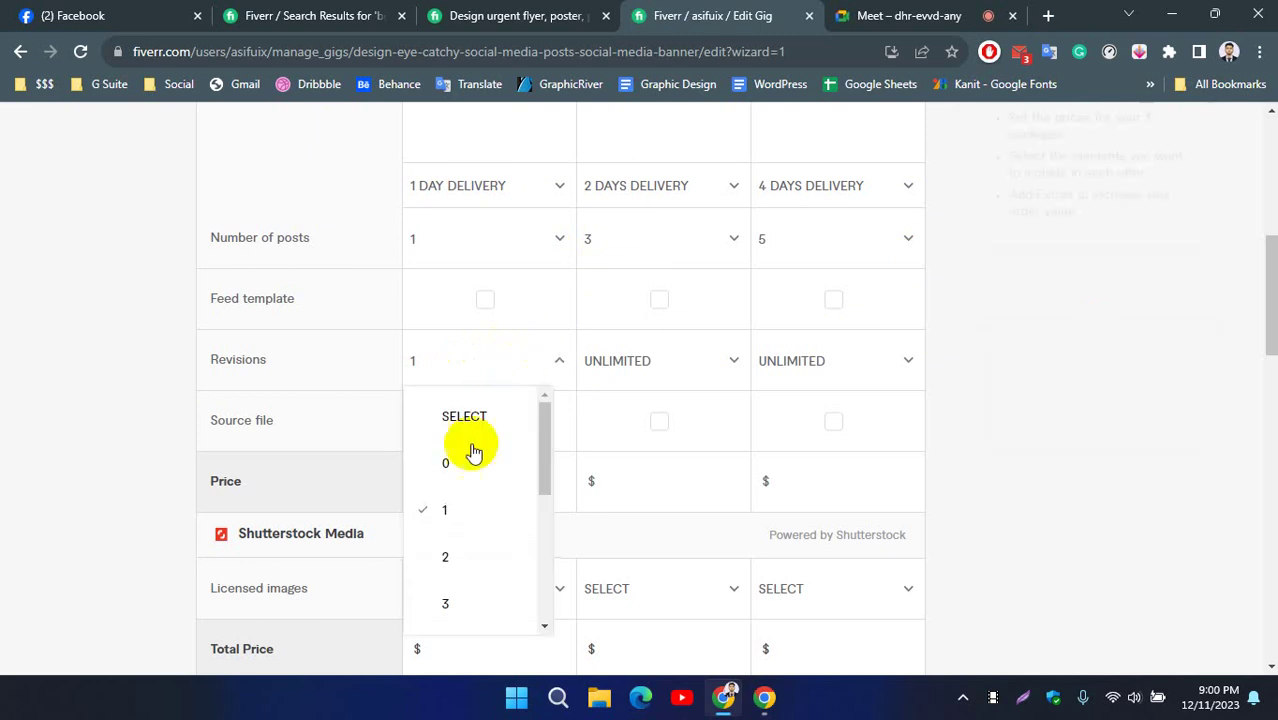
scroll(480, 500, down, 3)
scroll(495, 540, down, 2)
click(490, 410)
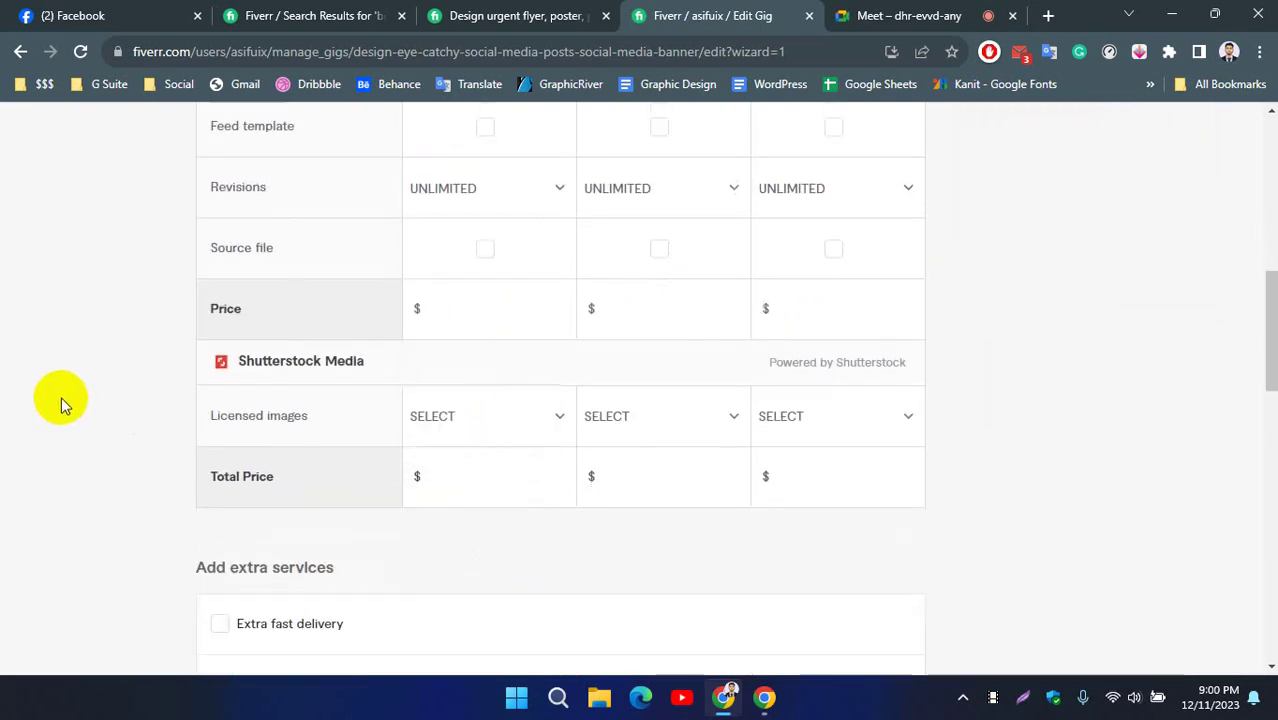
scroll(66, 400, up, 2)
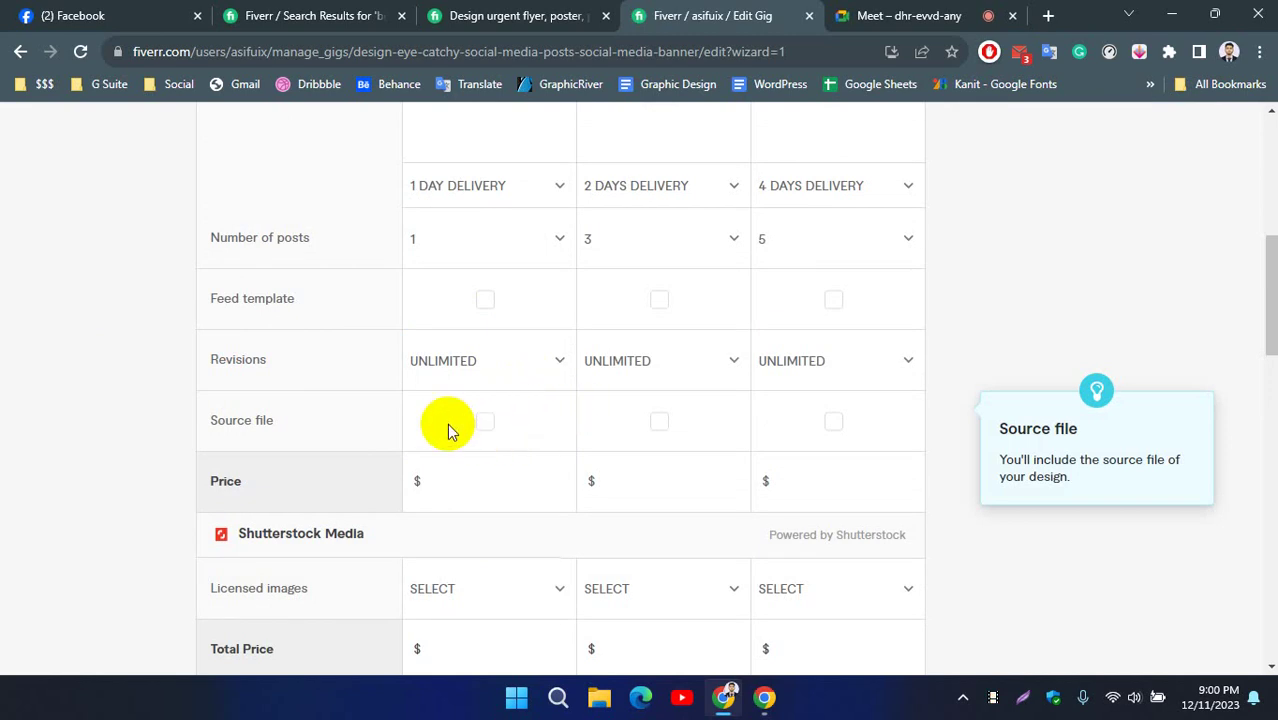
Include the source file in the Standard and Premium packages only.
scroll(645, 350, up, 2)
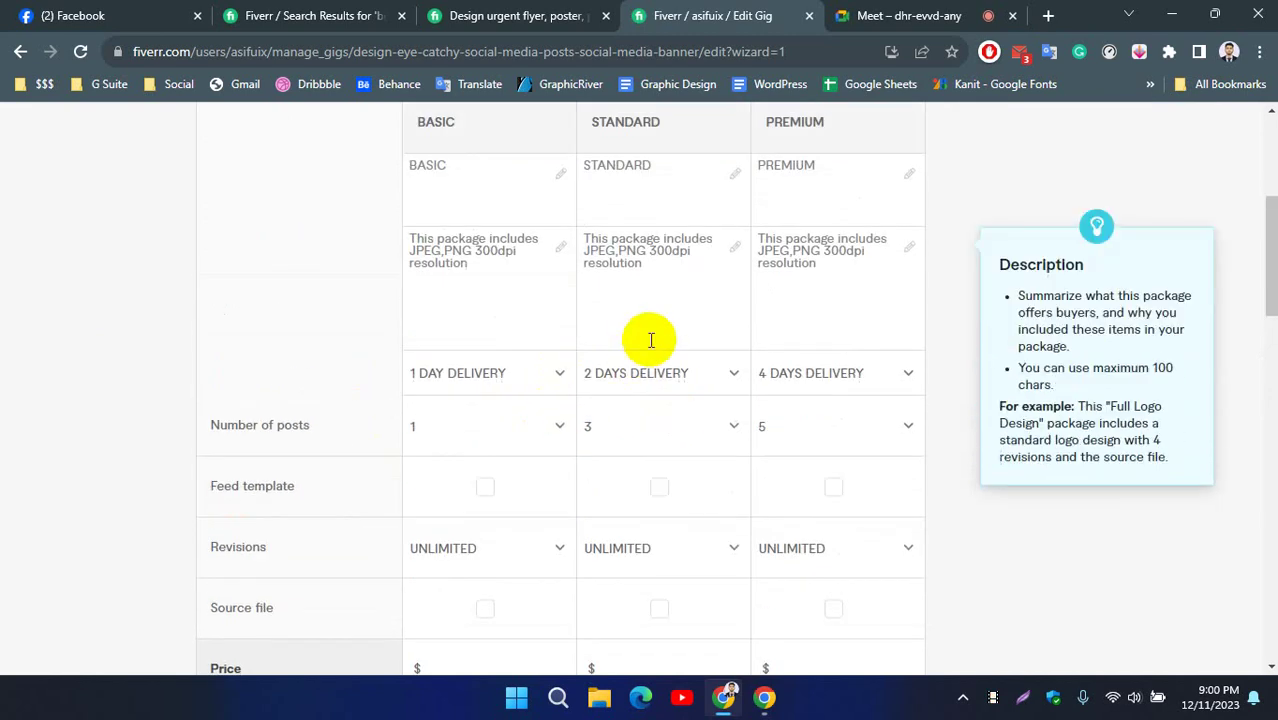
scroll(656, 322, down, 2)
click(660, 422)
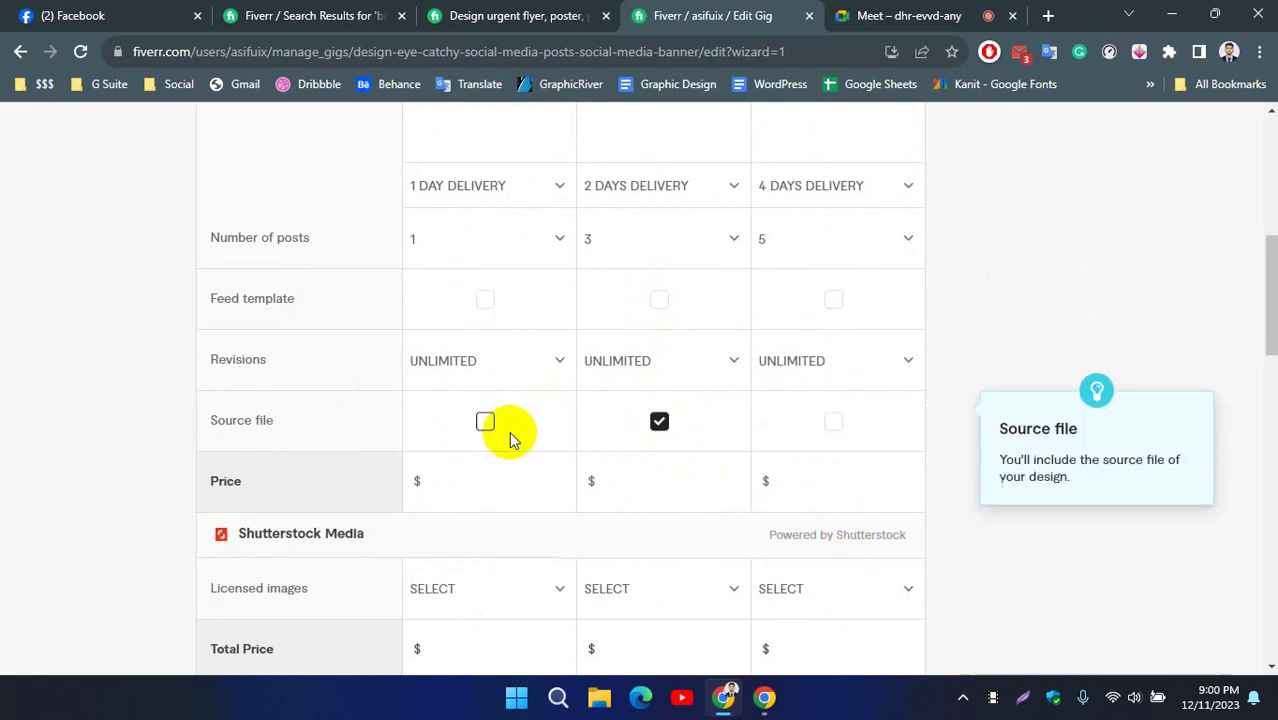
click(834, 422)
click(834, 422)
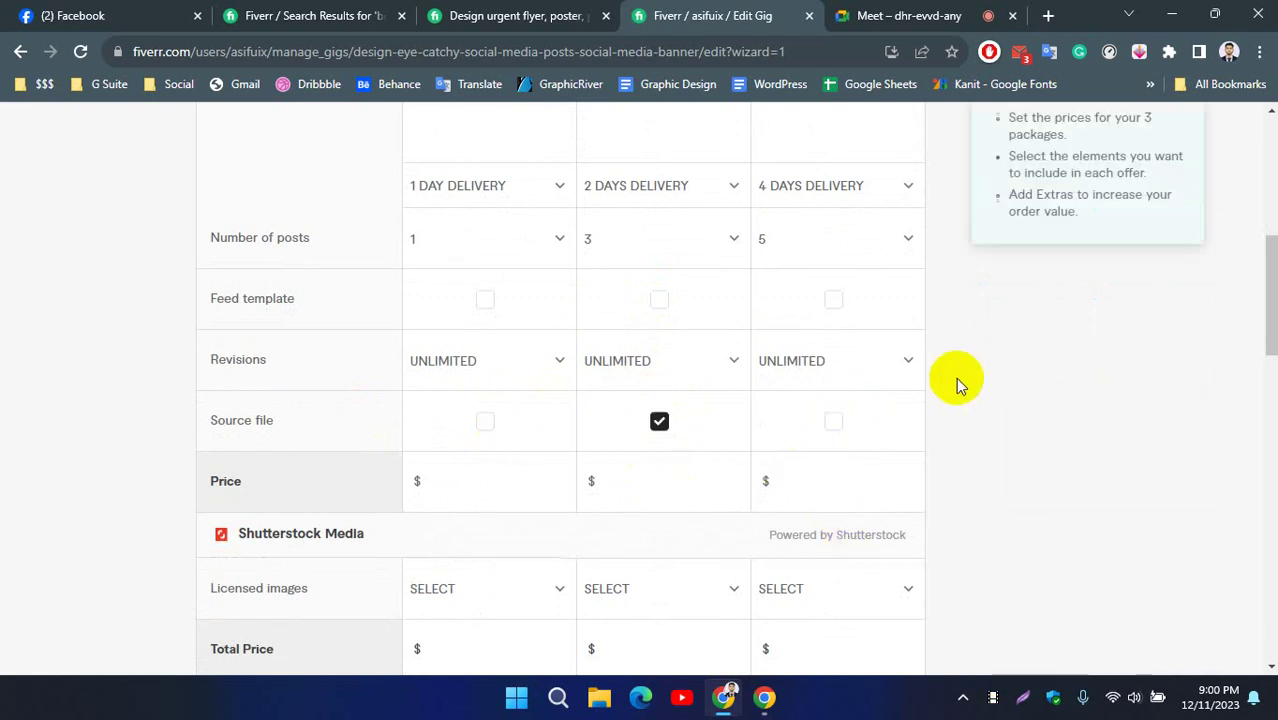
click(834, 424)
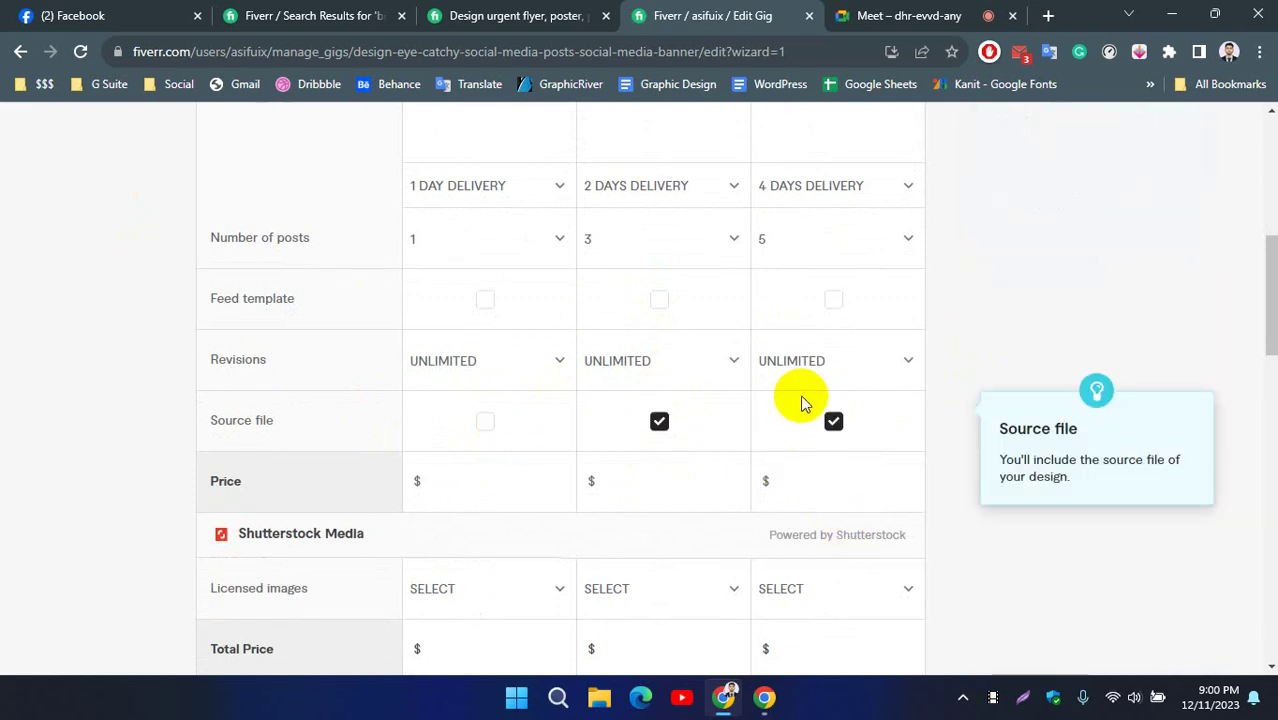
Set the package prices to $5 for Basic, $10 for Standard and $20 for Premium.
scroll(120, 400, down, 2)
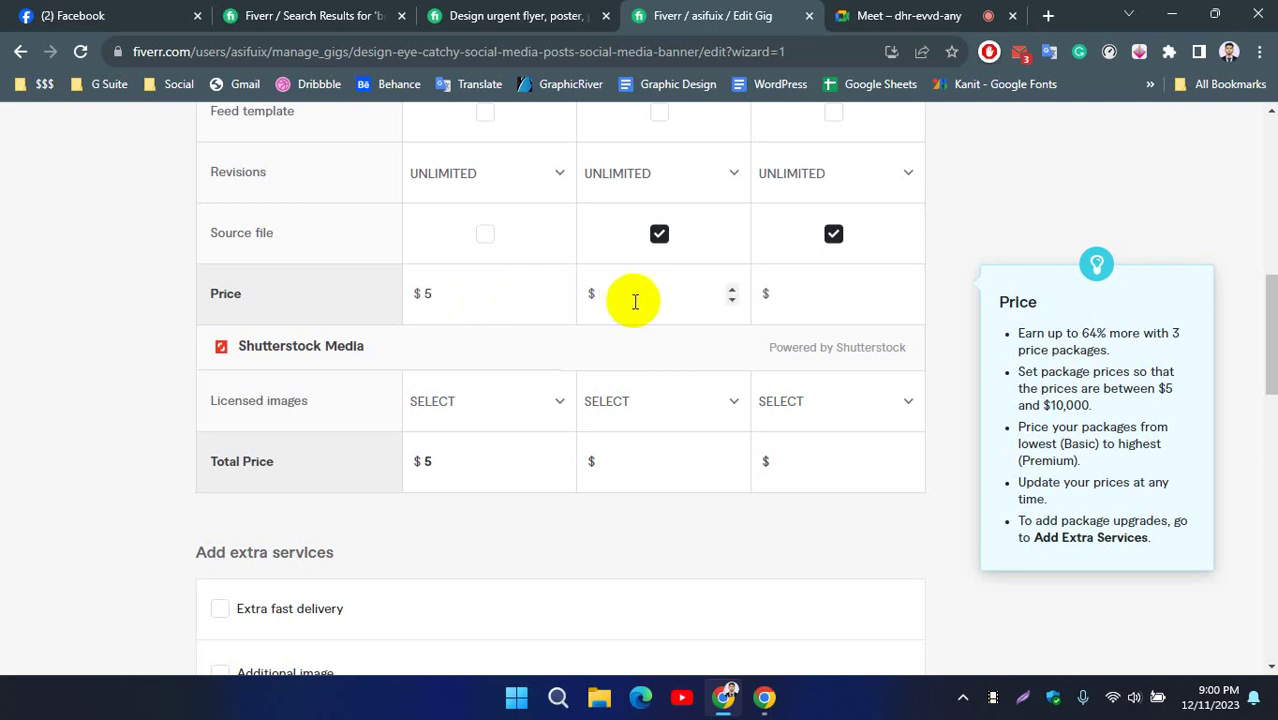
click(632, 306)
text(10)
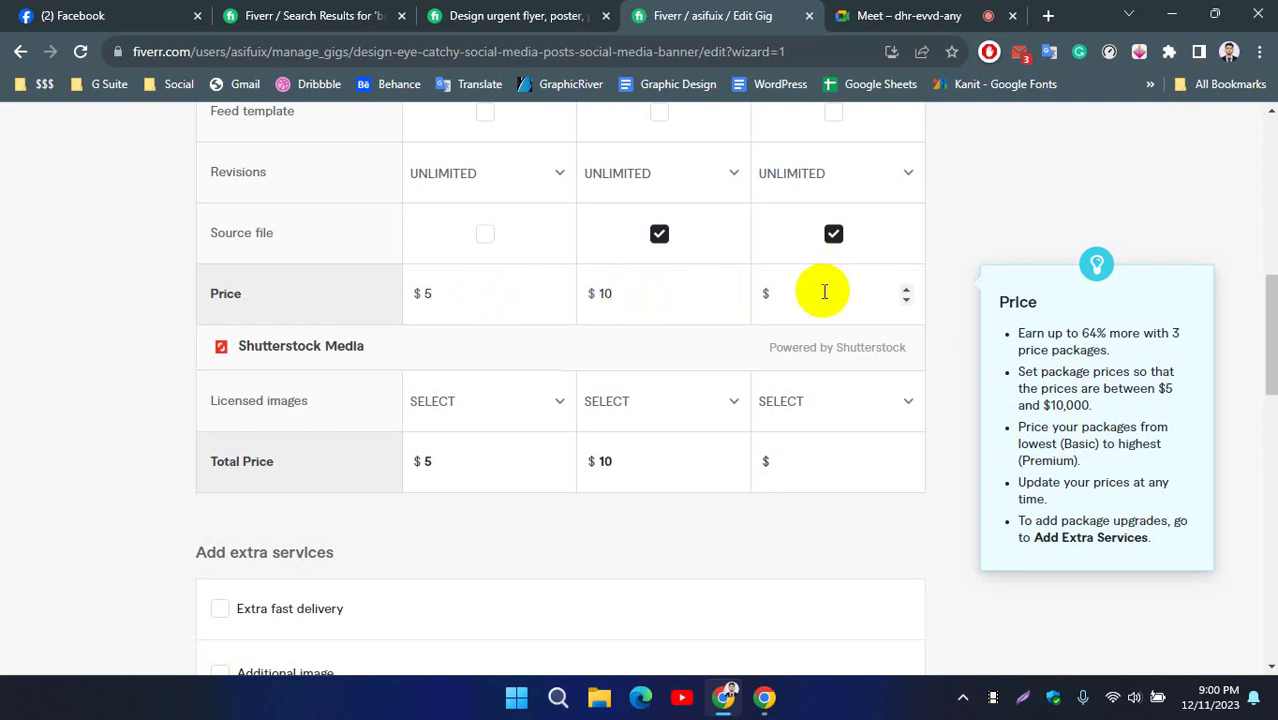
click(820, 292)
text(20)
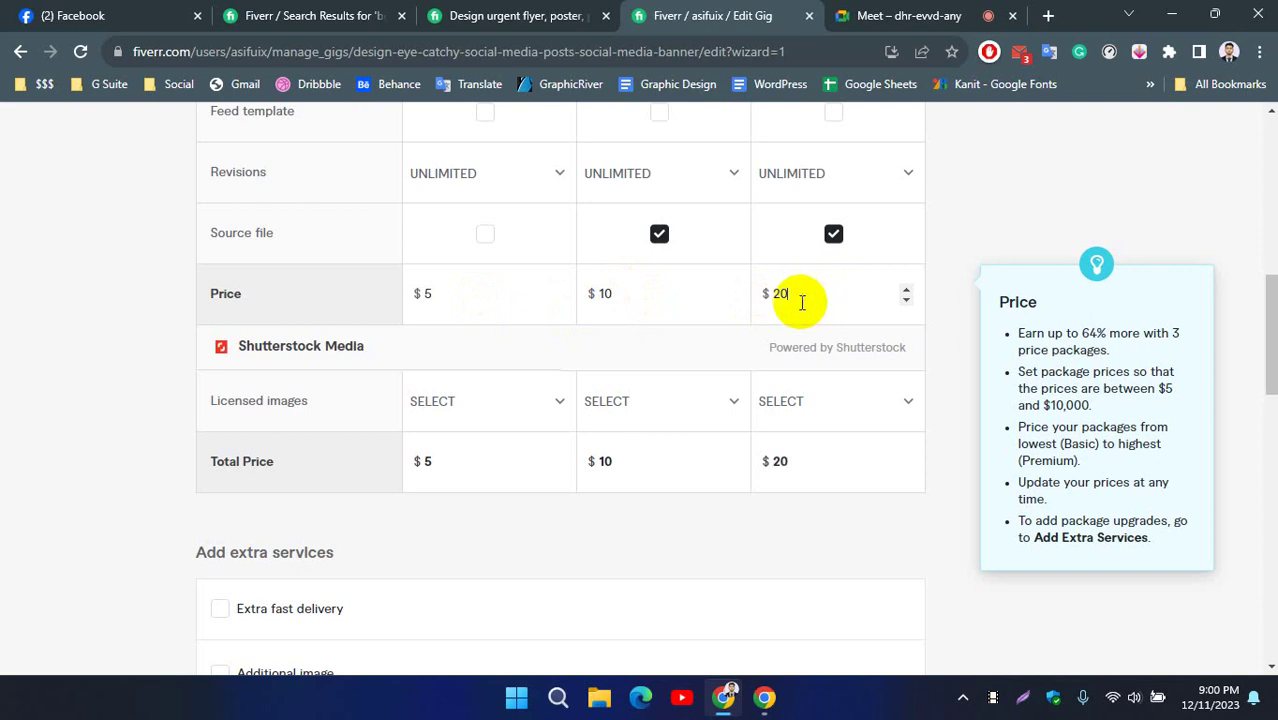
Enable the Extra fast delivery service among the gig's extra services.
mouse_move(444, 412)
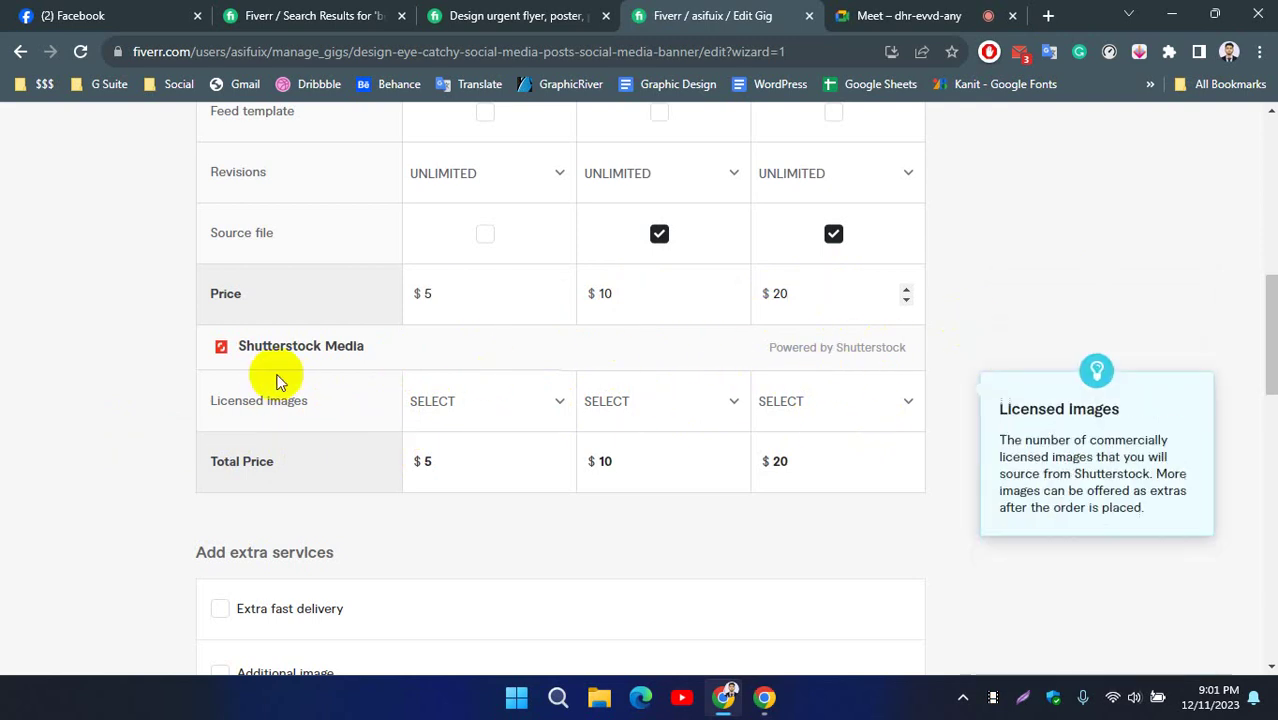
scroll(108, 375, down, 3)
scroll(105, 392, up, 2)
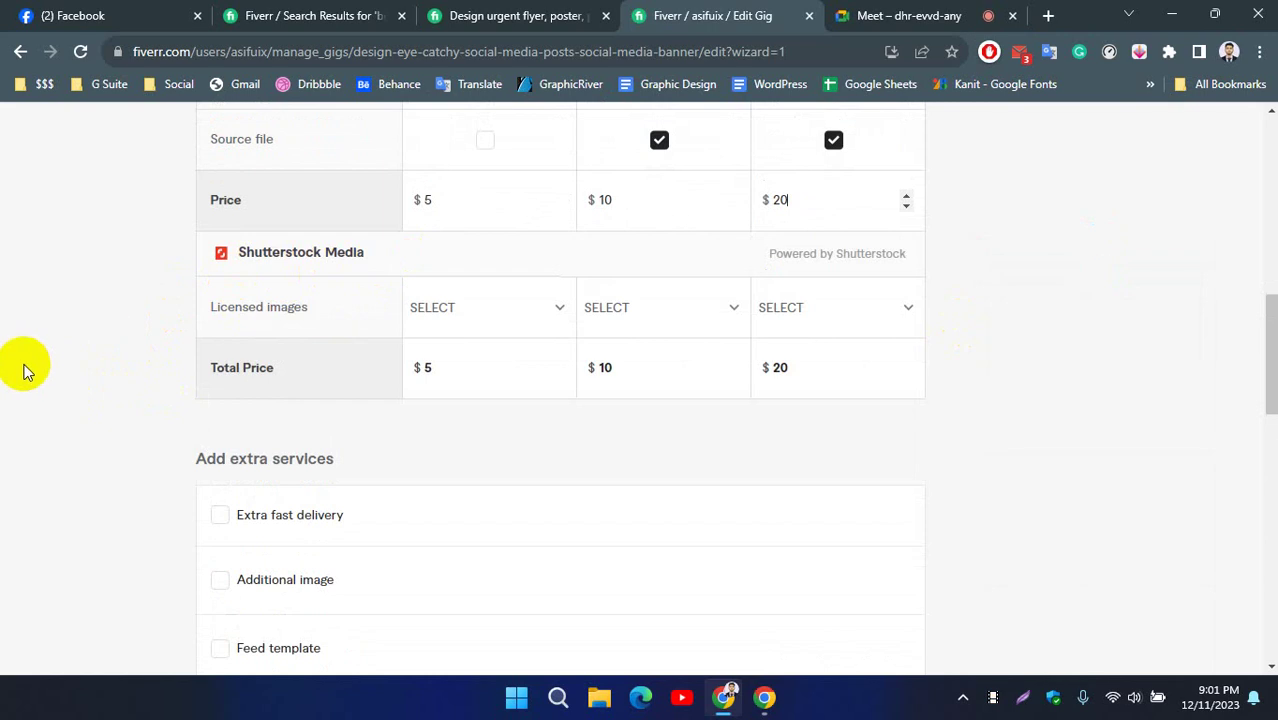
scroll(48, 378, down, 2)
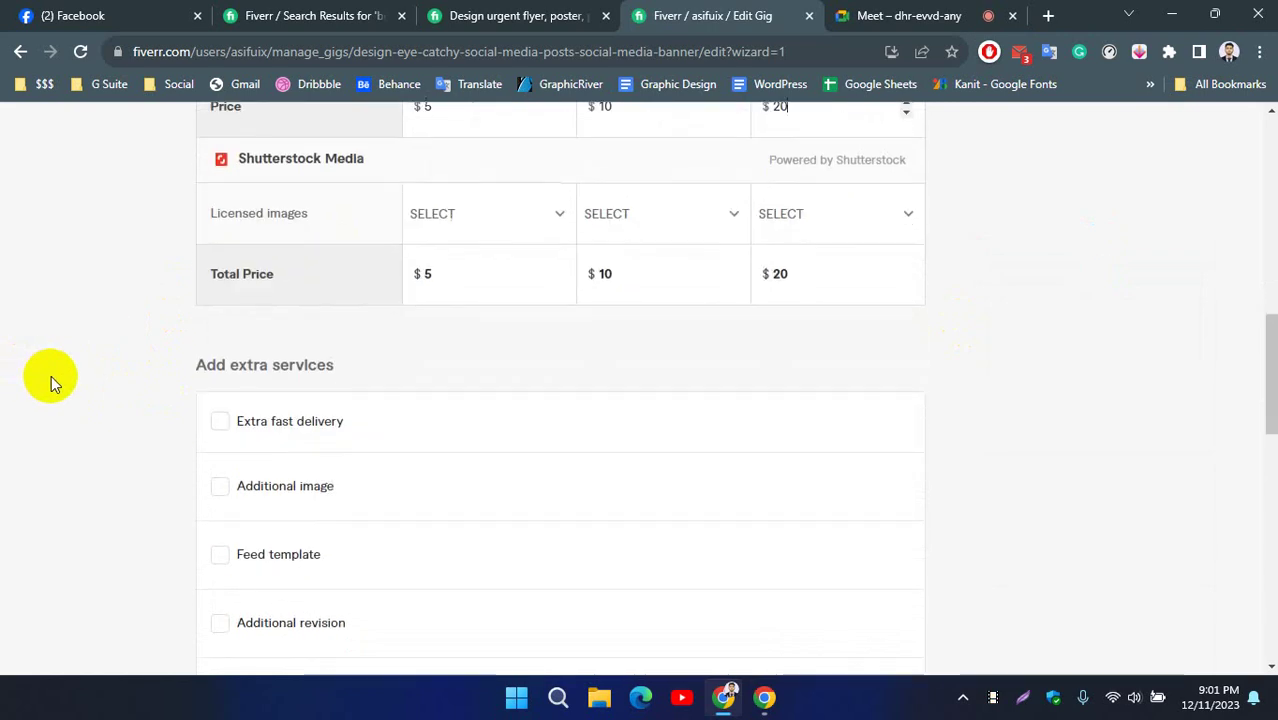
click(220, 329)
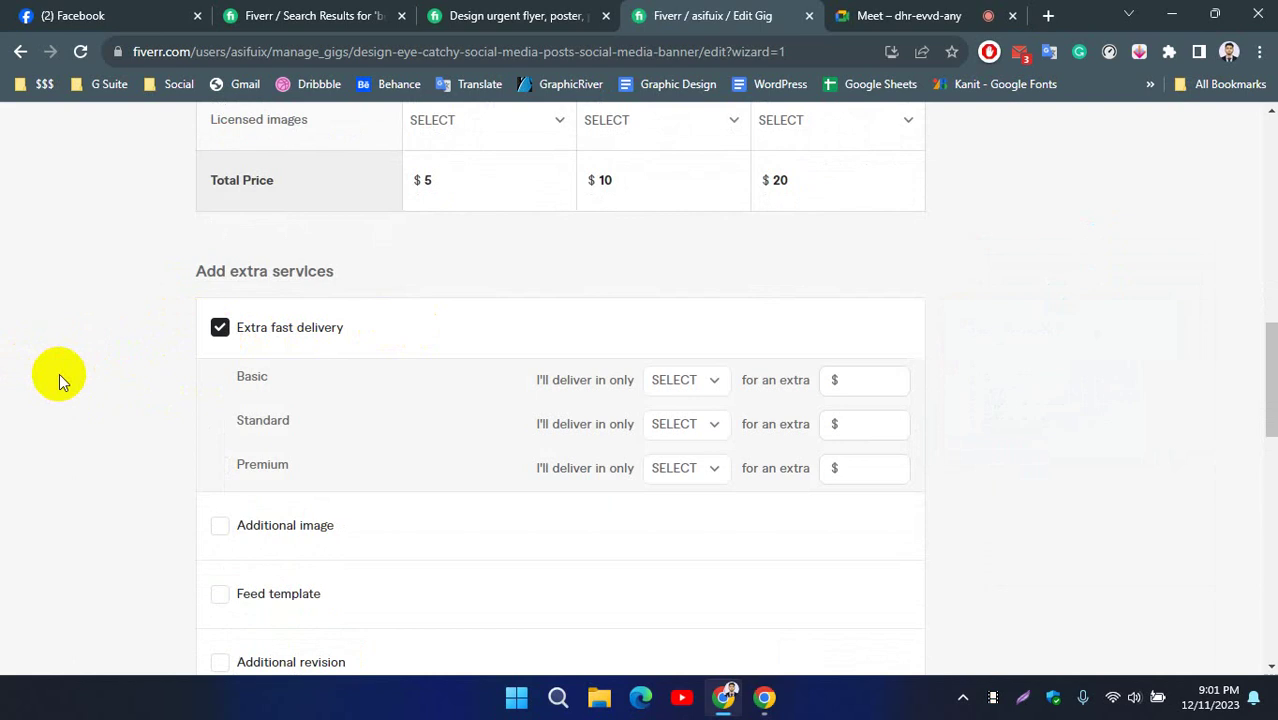
Set the Standard package's extra fast delivery to 1 DAY for an extra $20.
scroll(62, 375, up, 4)
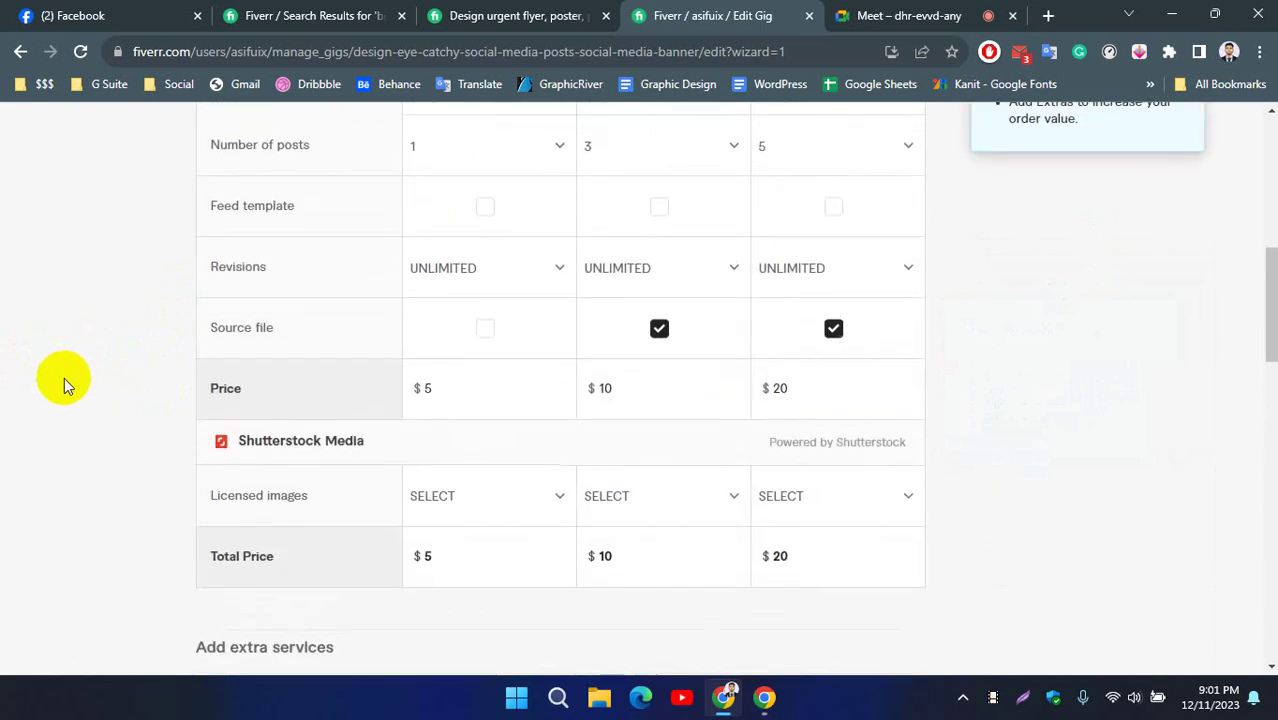
scroll(64, 377, up, 1)
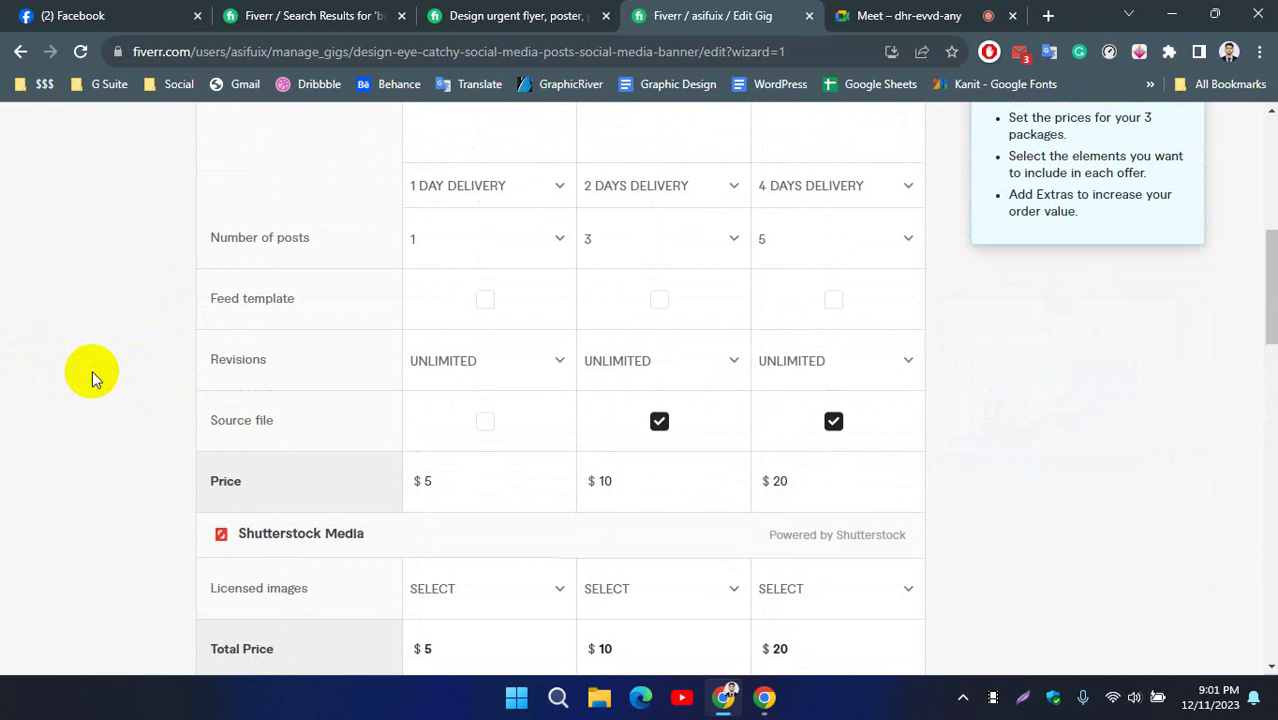
scroll(93, 372, up, 3)
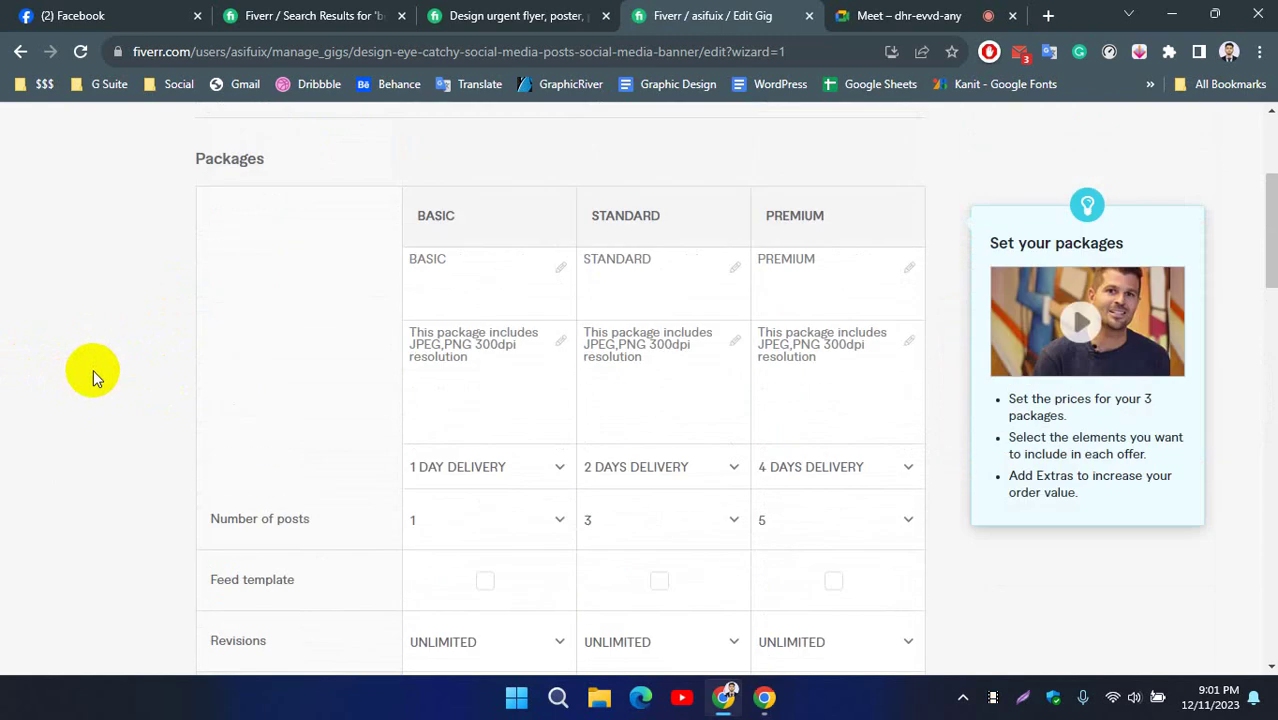
scroll(490, 295, down, 1)
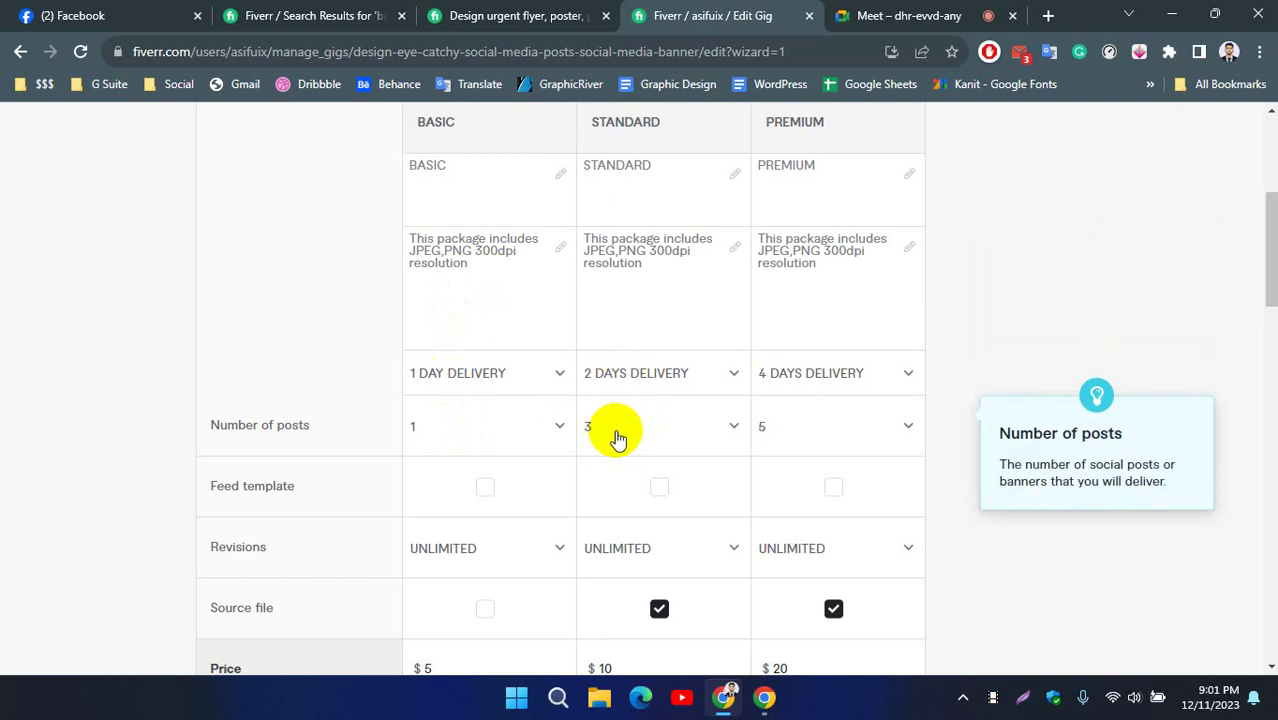
scroll(622, 420, down, 7)
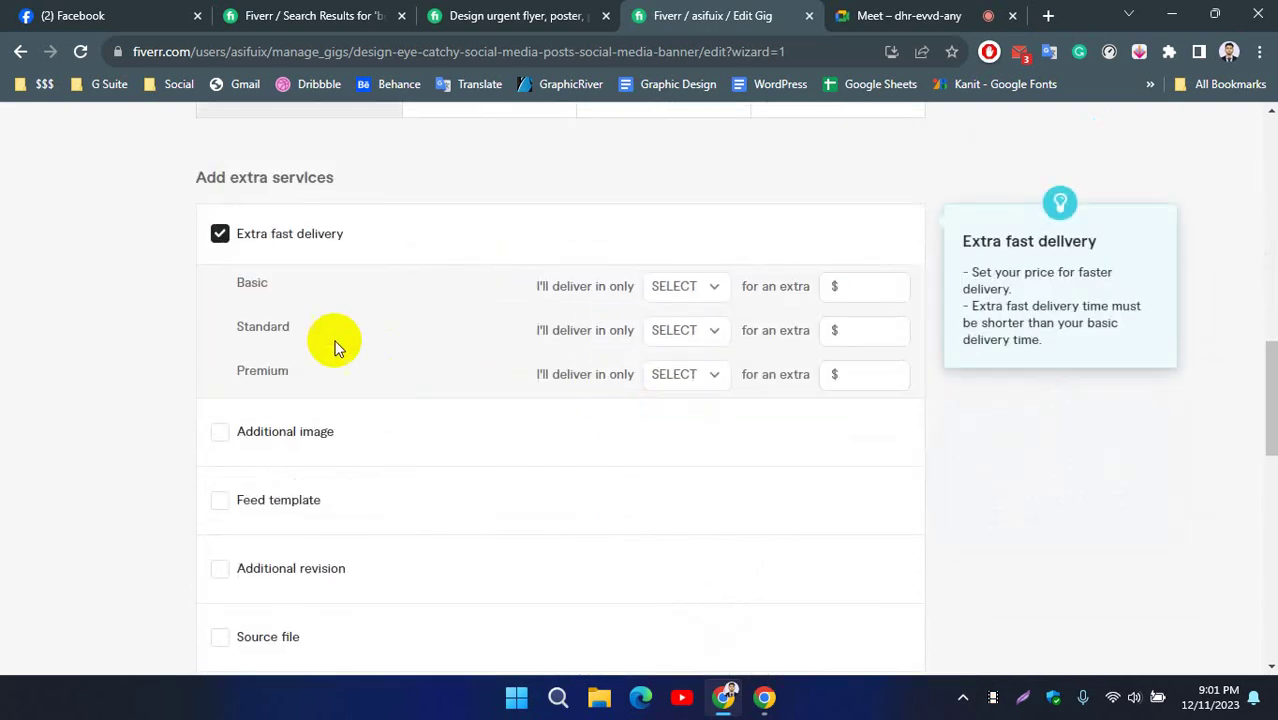
click(680, 333)
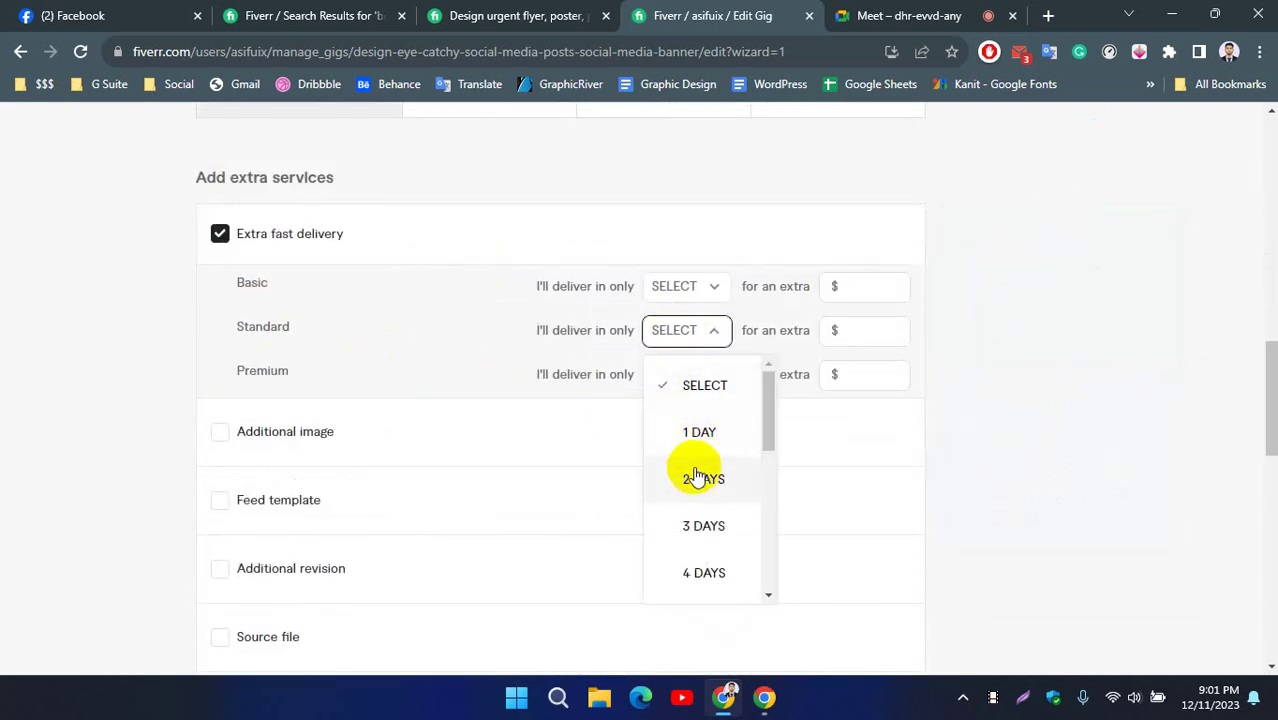
click(696, 432)
click(873, 333)
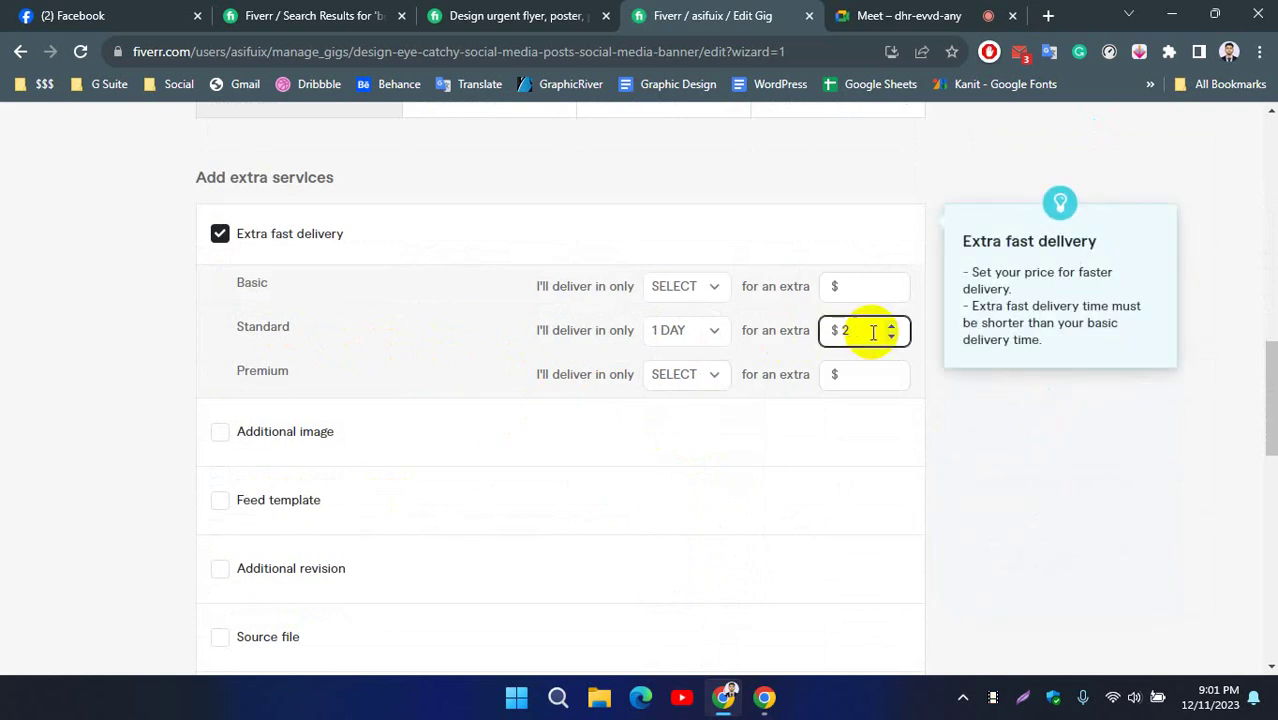
Set the Basic package's extra fast delivery to 1 DAY for an extra $10.
click(668, 286)
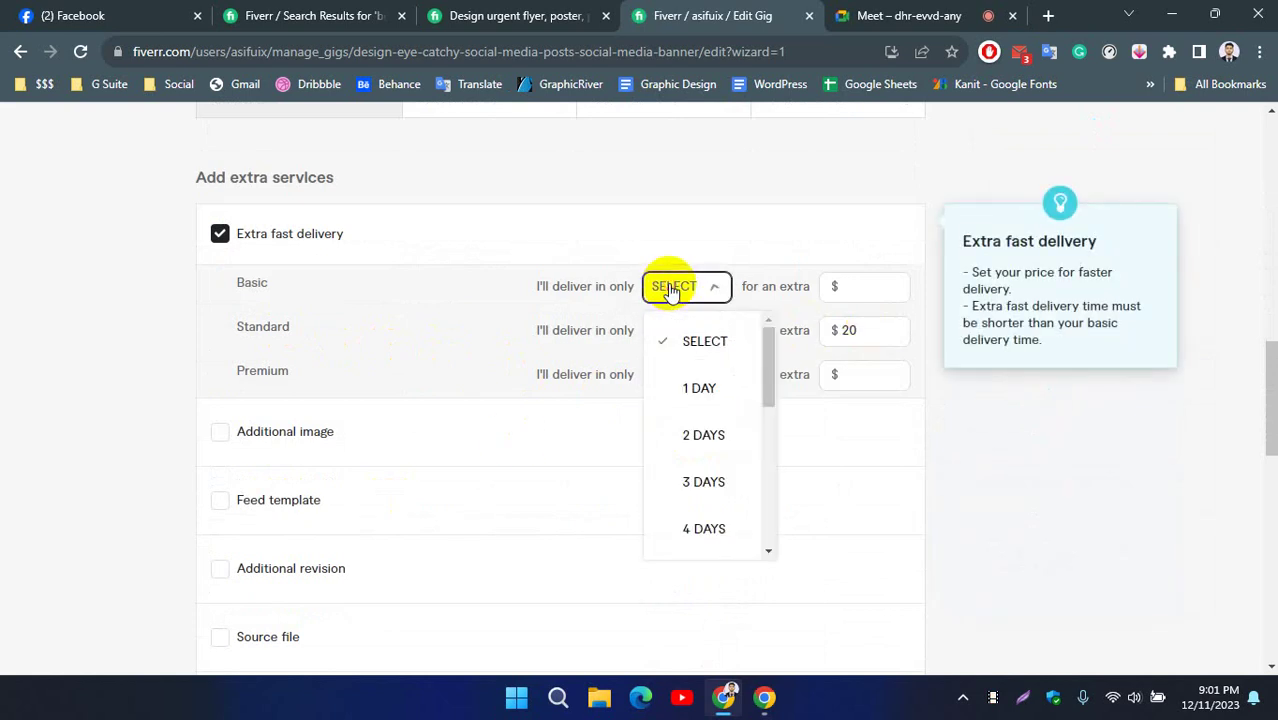
click(684, 298)
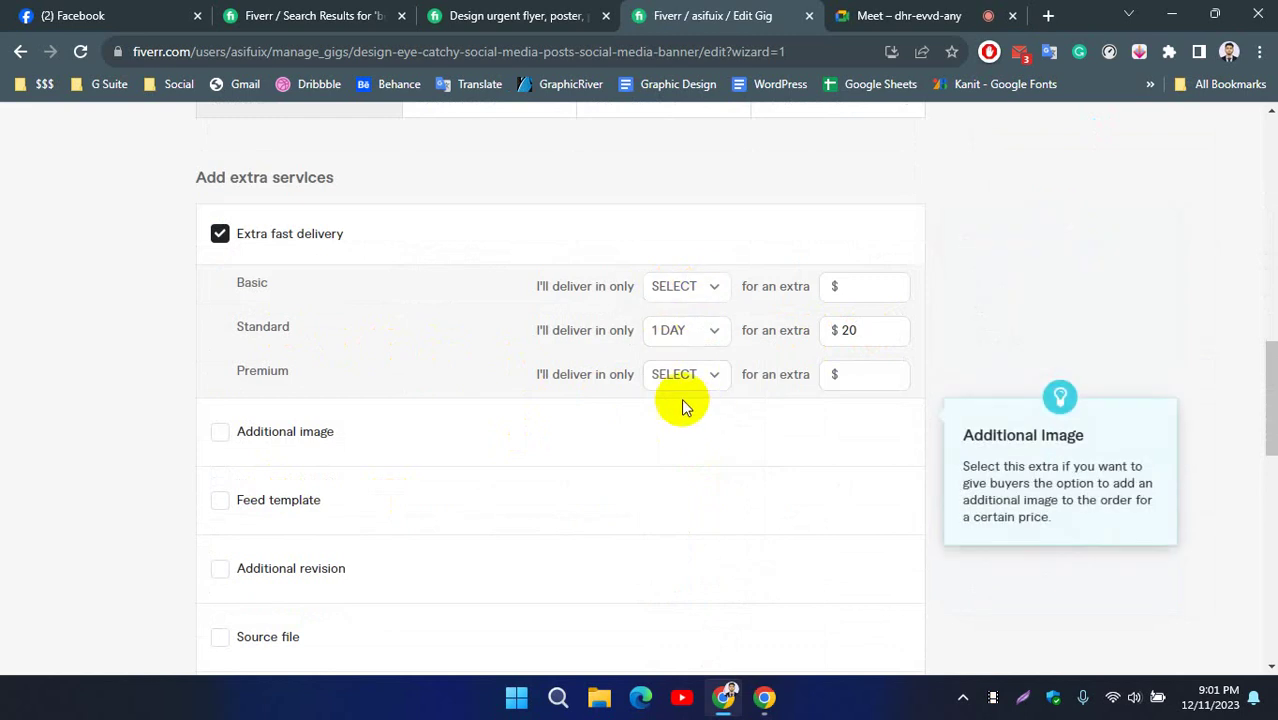
scroll(450, 378, up, 8)
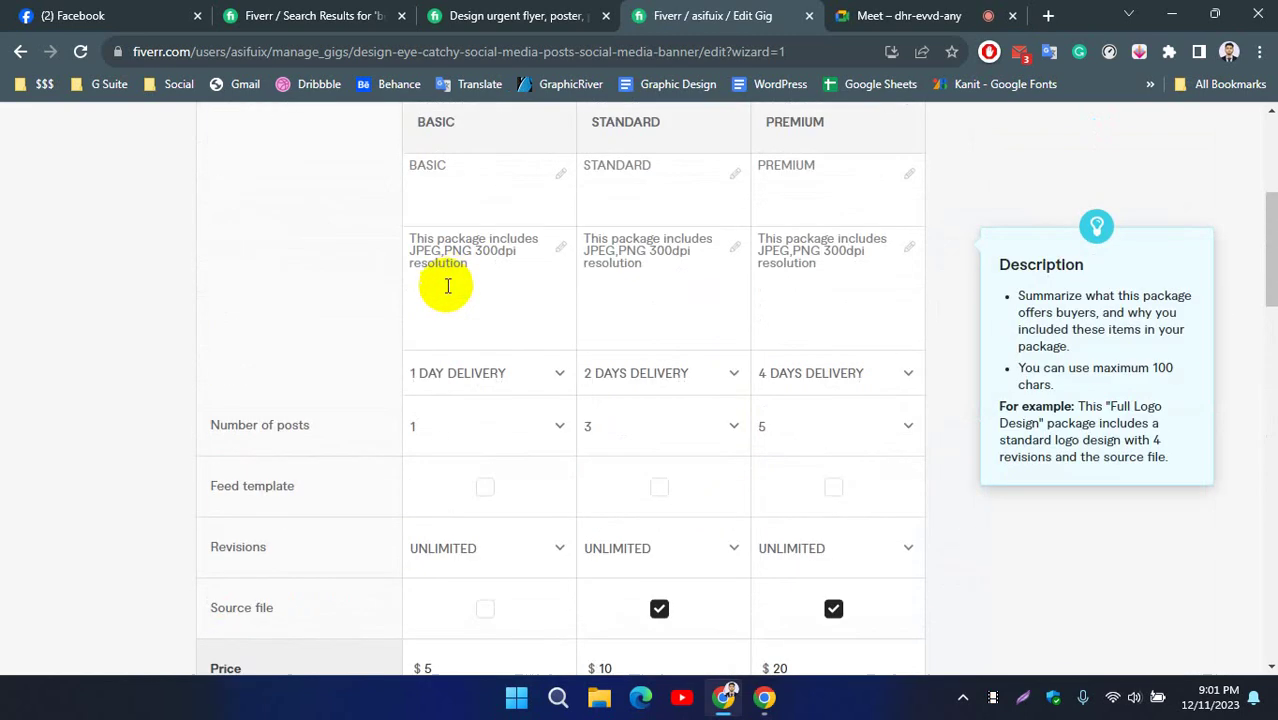
scroll(435, 368, down, 8)
click(672, 292)
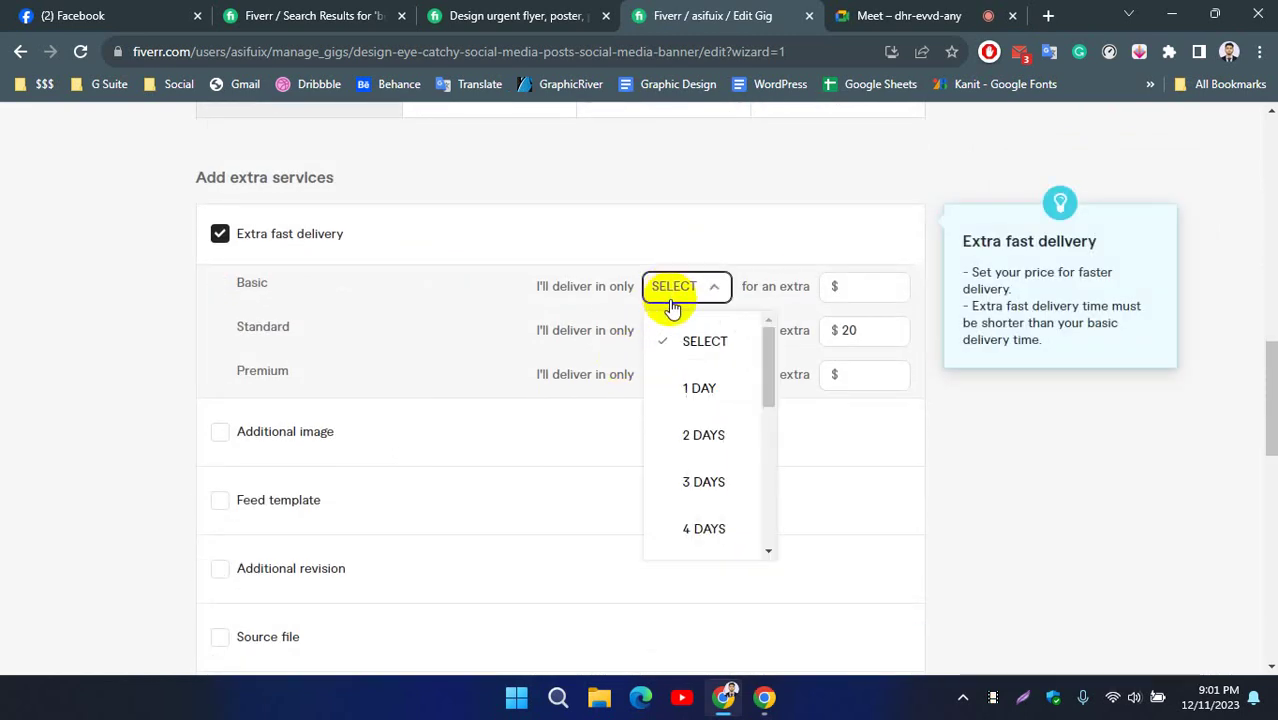
click(697, 389)
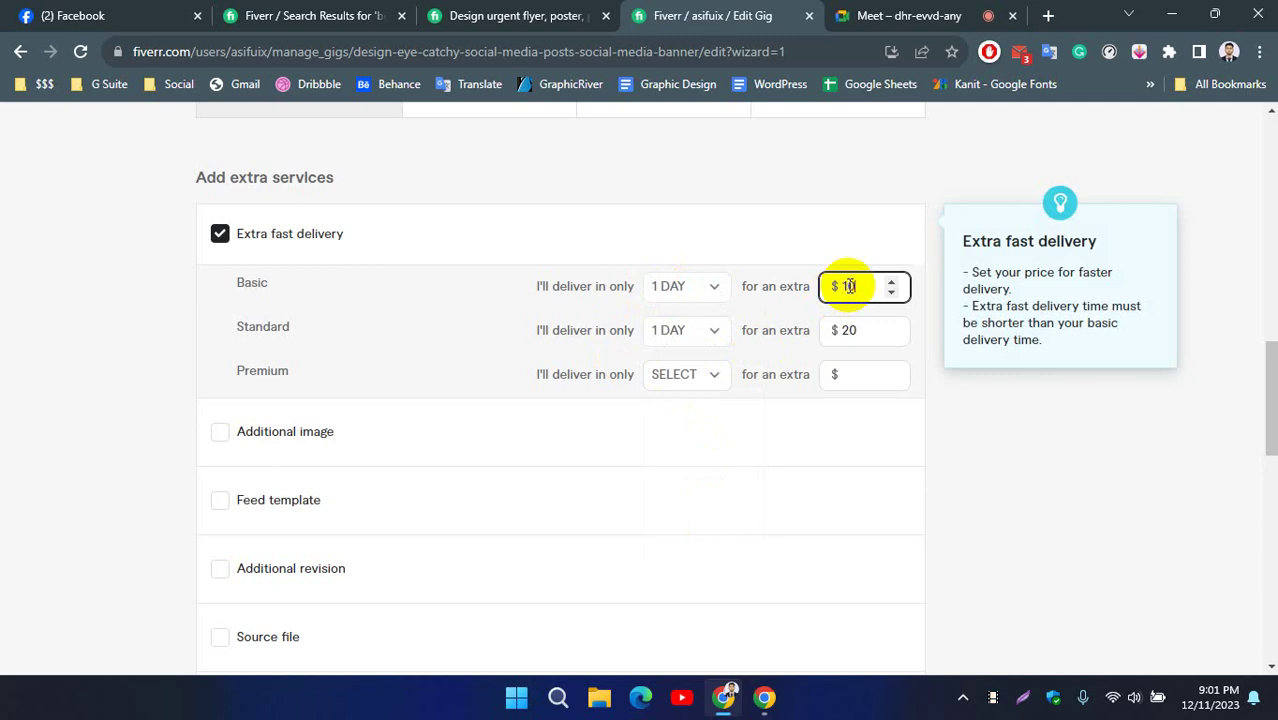
Set the Premium package's extra fast delivery to 2 DAYS for an extra $50.
click(680, 374)
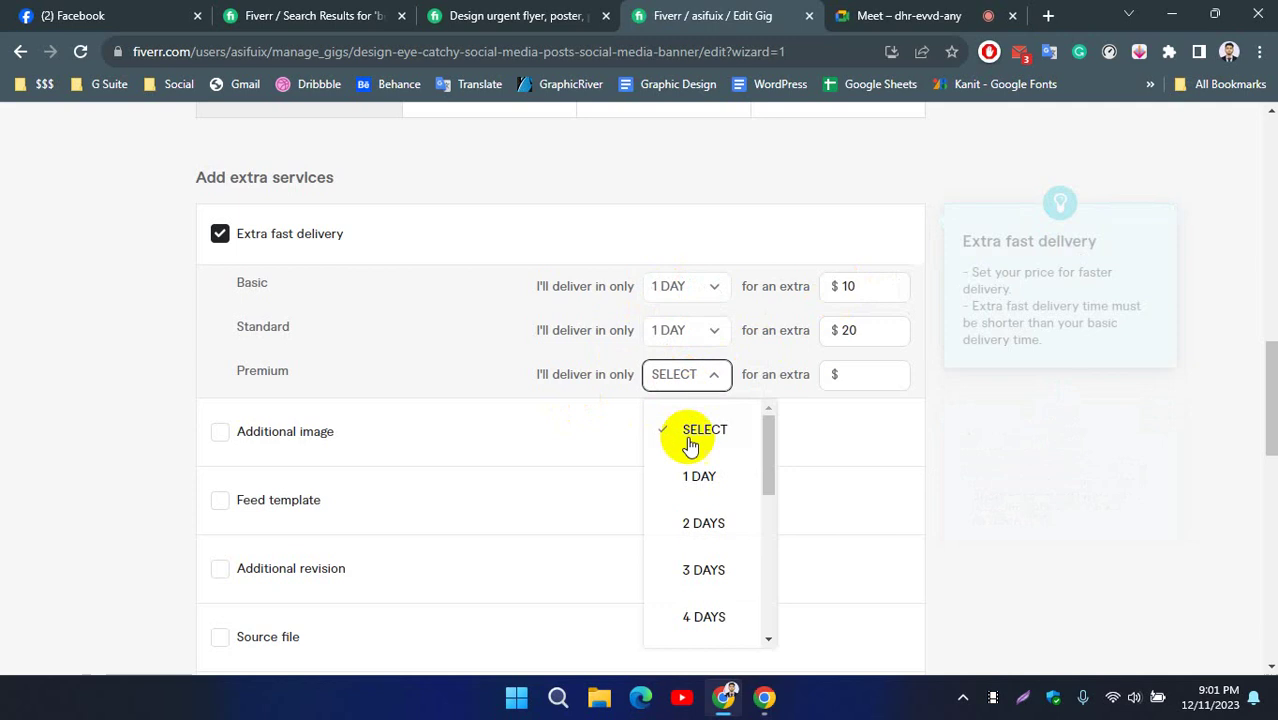
click(695, 530)
click(850, 374)
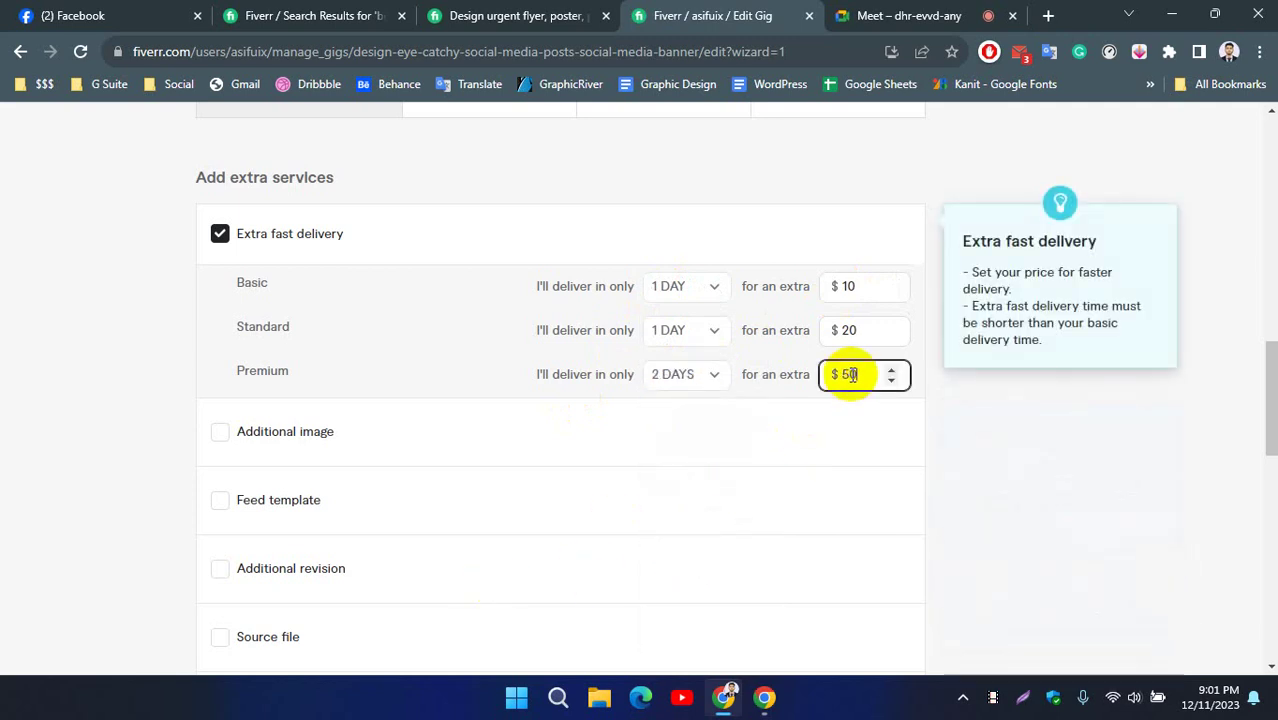
click(789, 424)
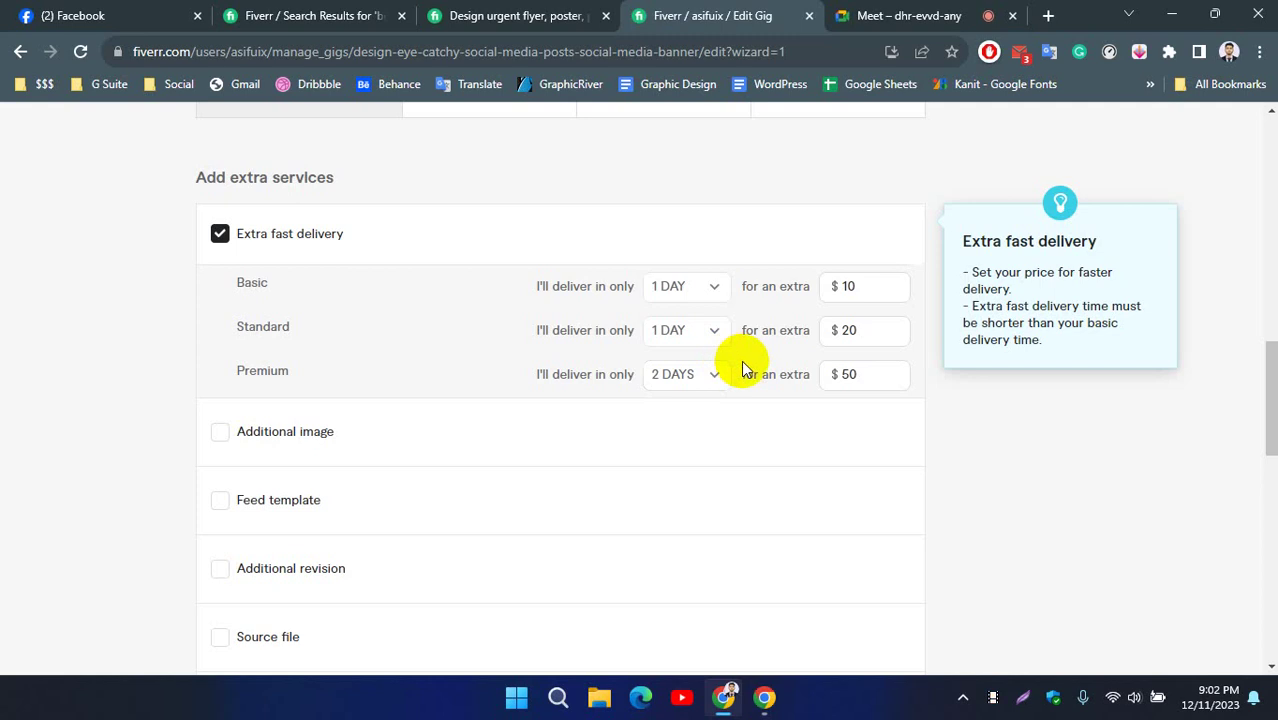
Review the extra fast delivery charges against the package prices and look over the remaining extra services.
scroll(738, 365, up, 3)
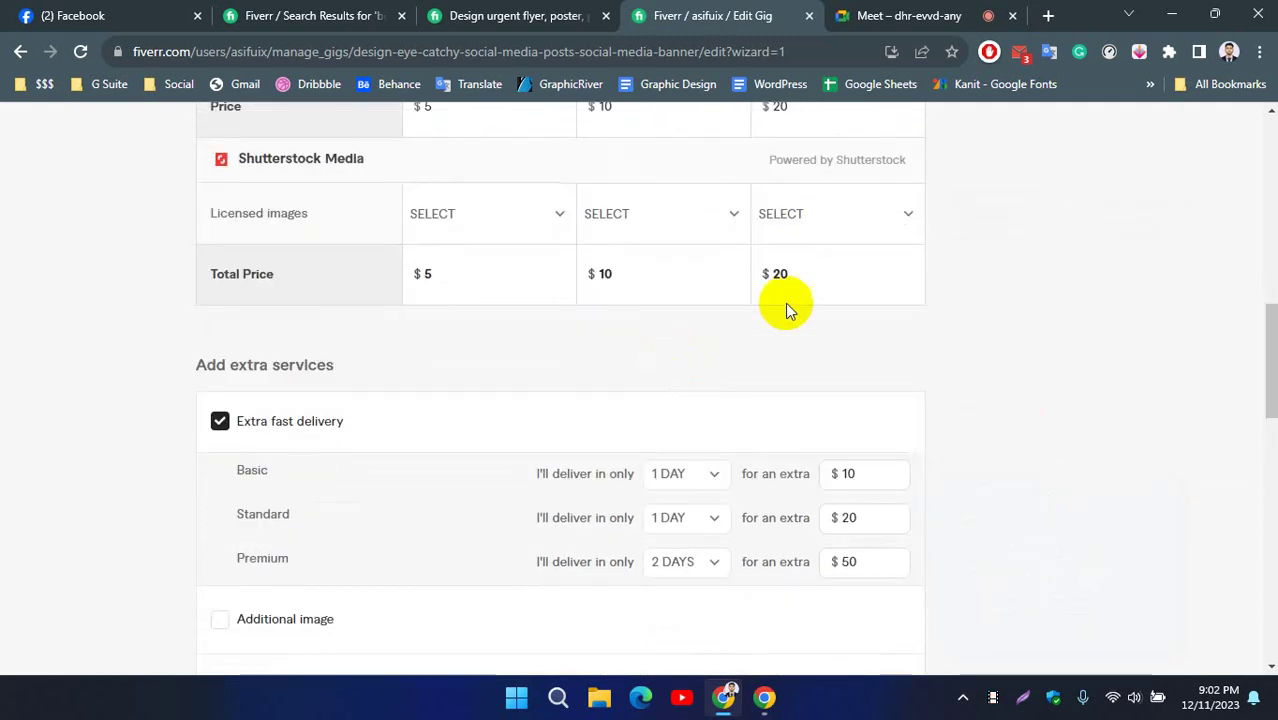
scroll(815, 285, up, 1)
scroll(815, 290, down, 1)
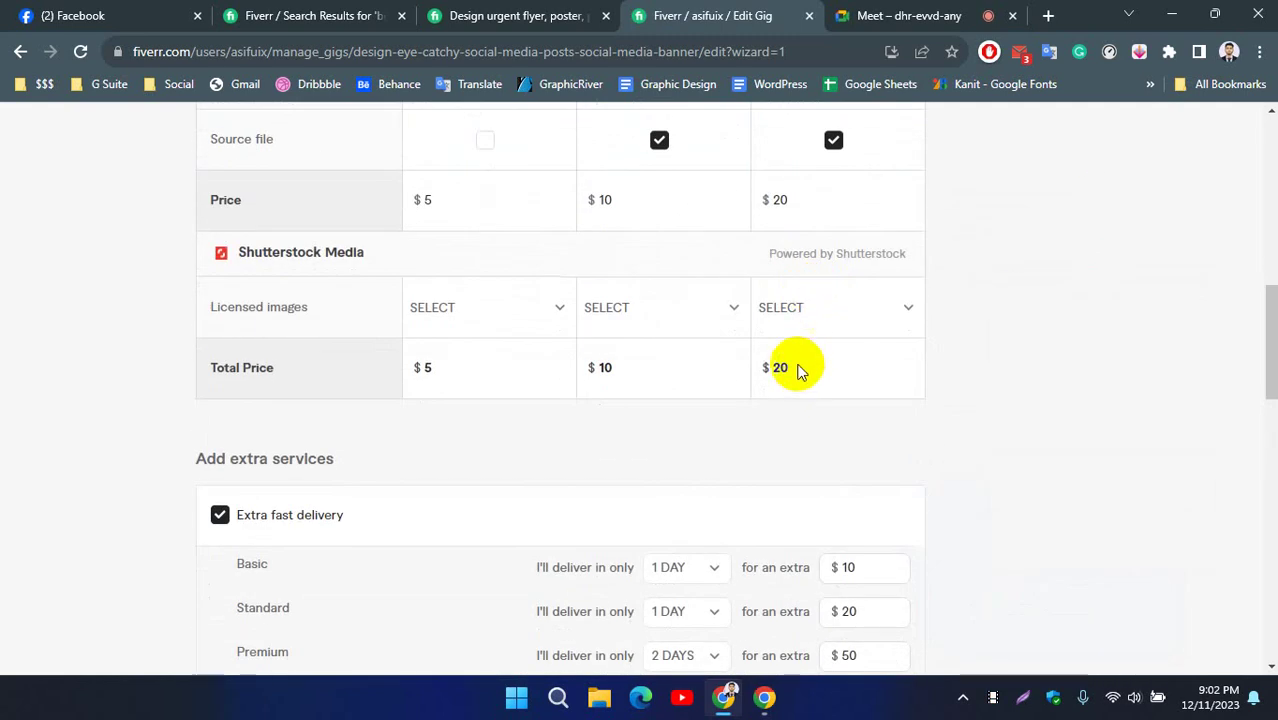
scroll(800, 365, down, 3)
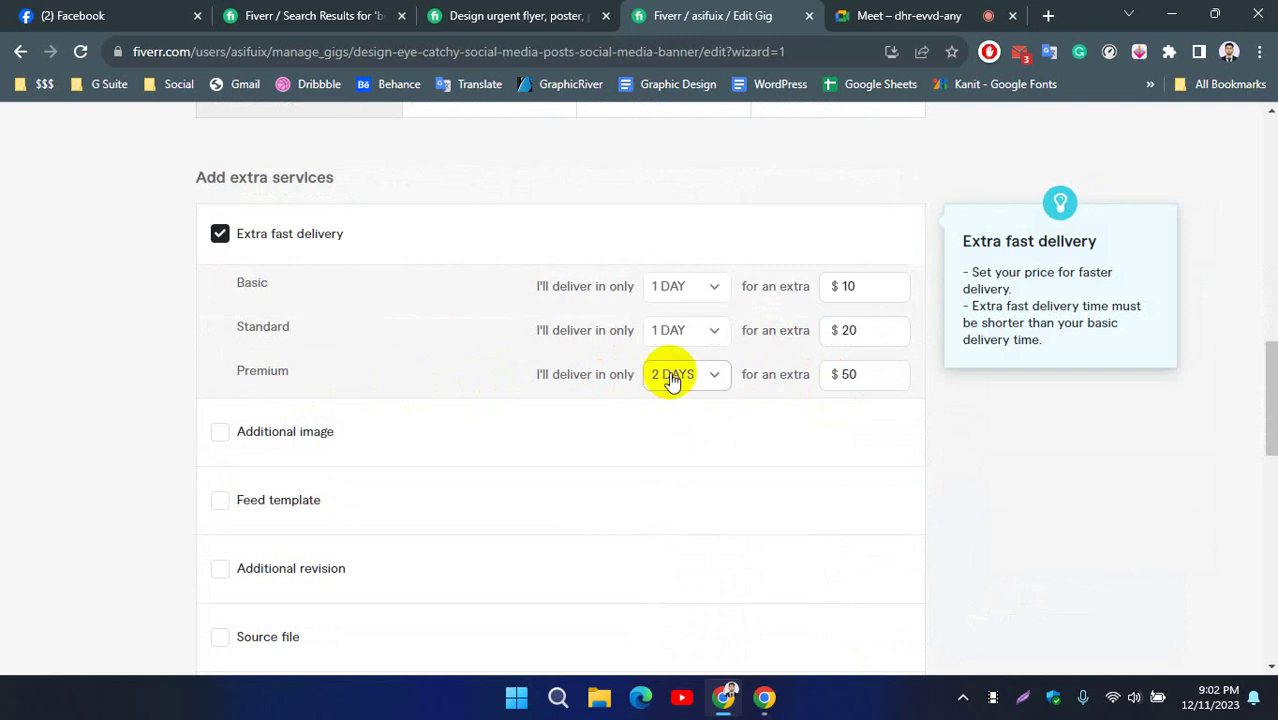
click(830, 388)
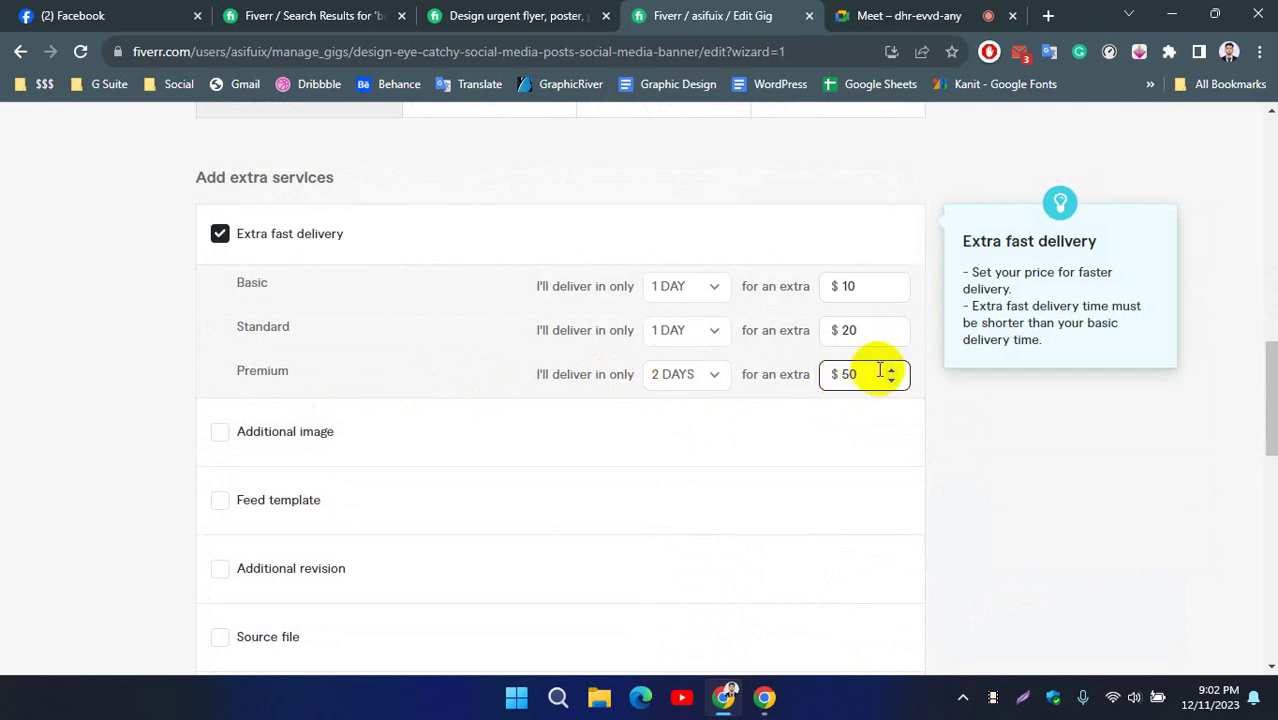
double_click(842, 388)
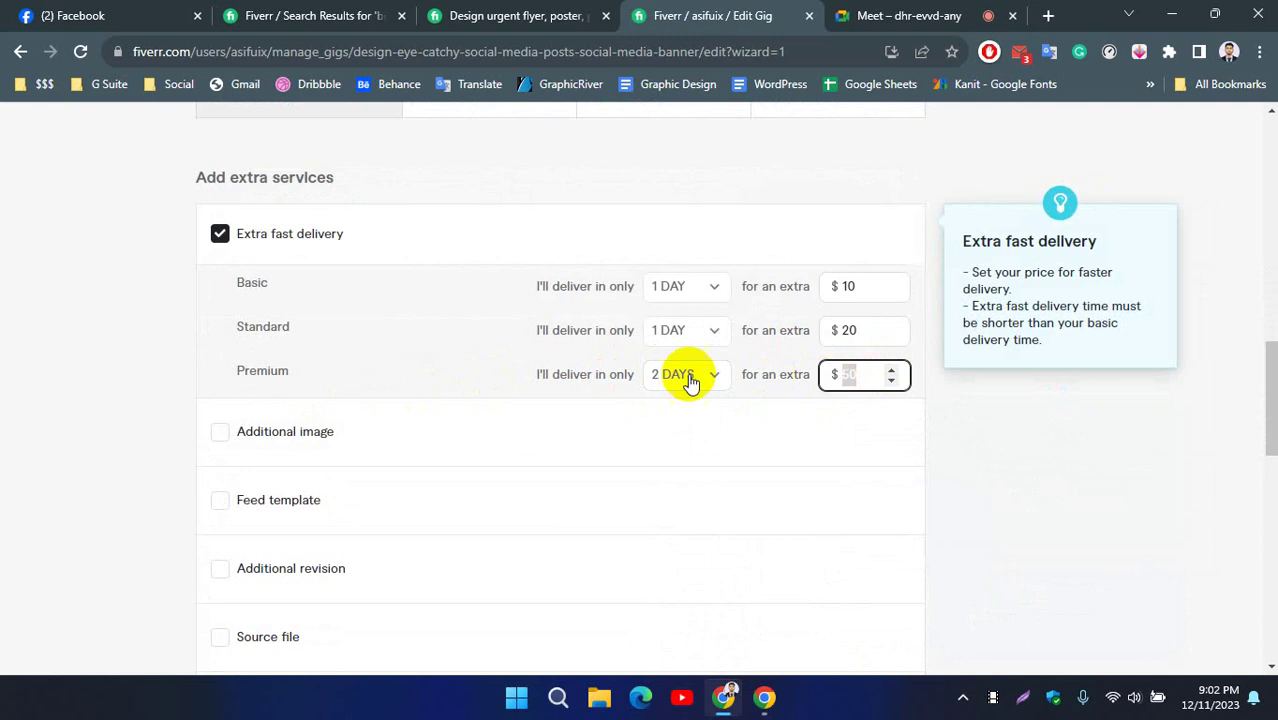
click(177, 376)
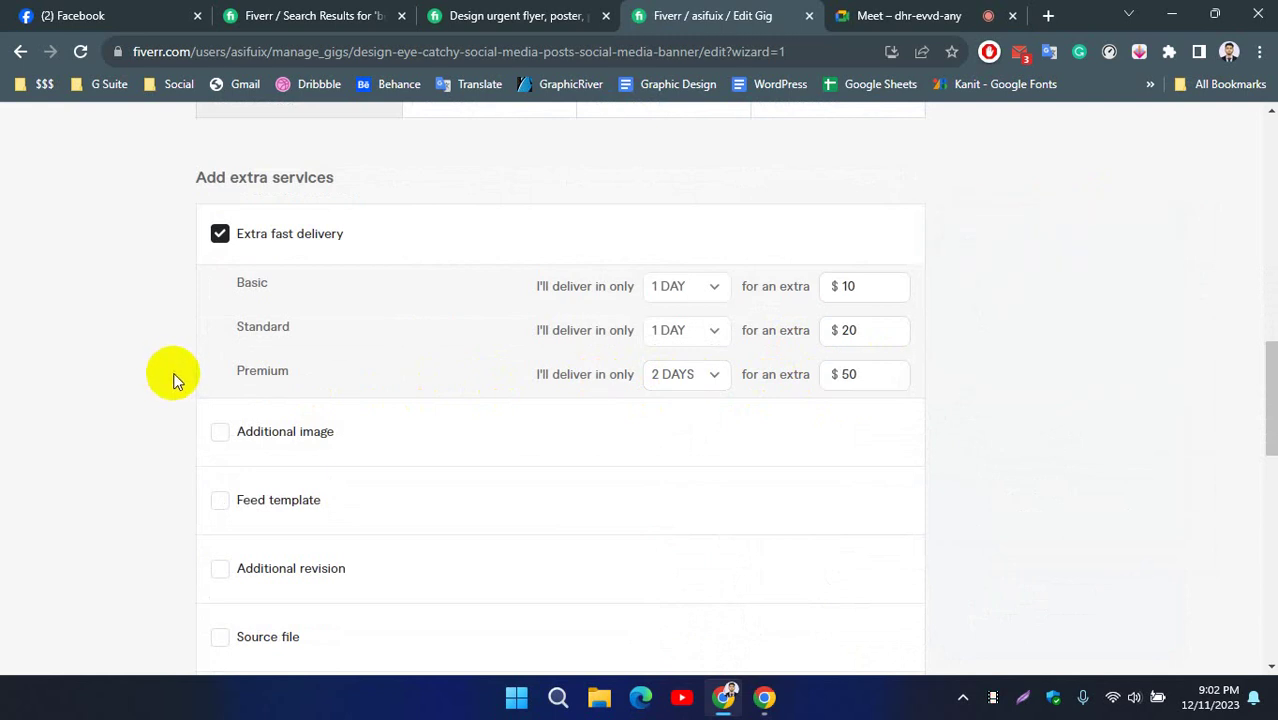
scroll(175, 374, down, 1)
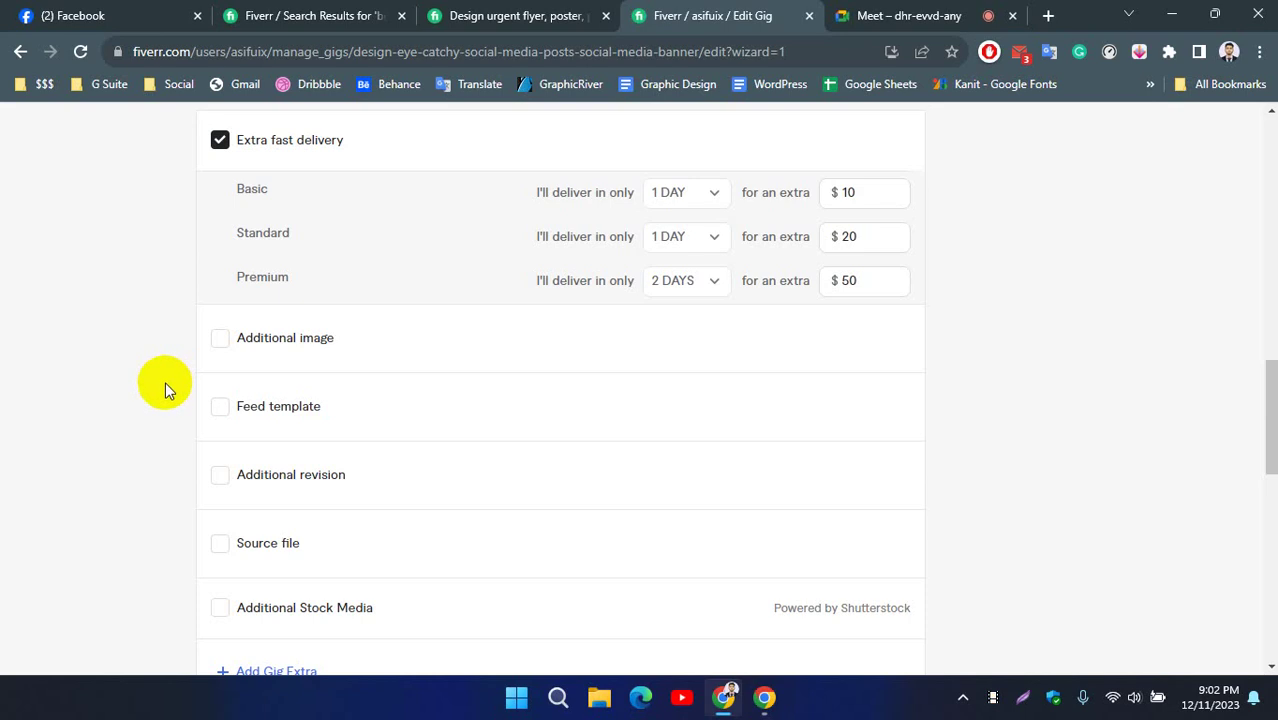
scroll(113, 425, down, 1)
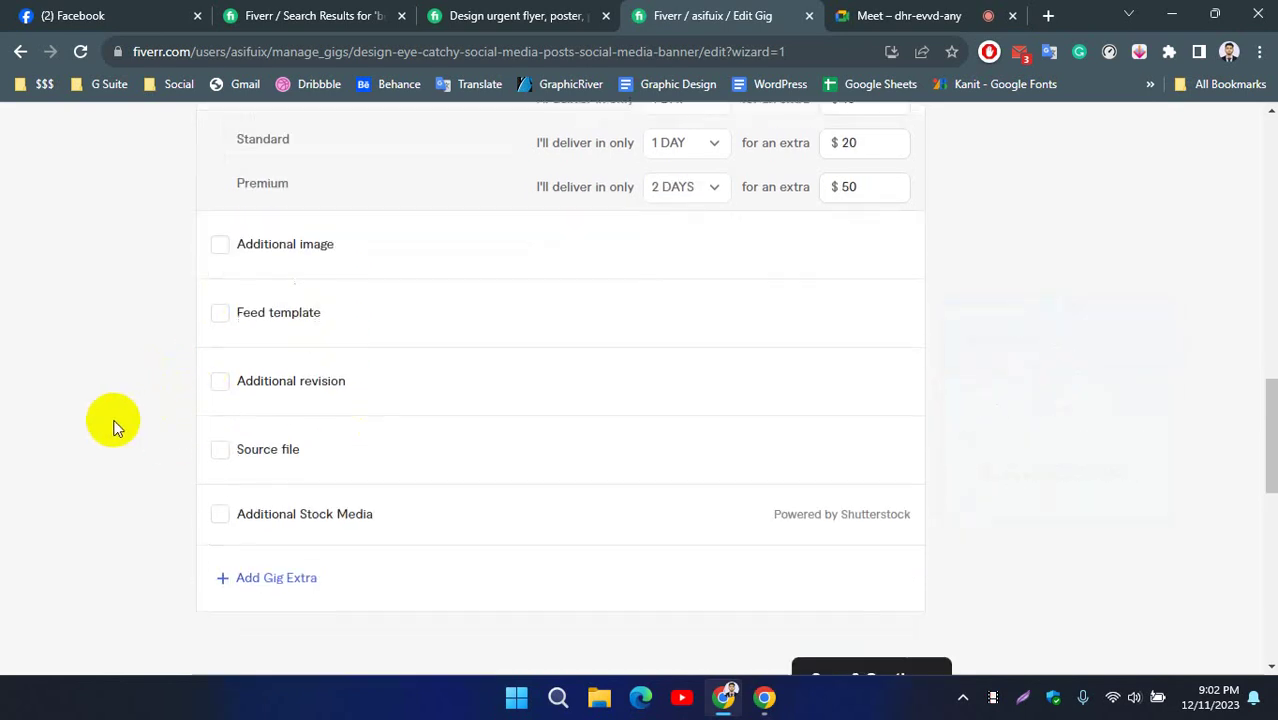
scroll(113, 425, down, 1)
mouse_move(285, 362)
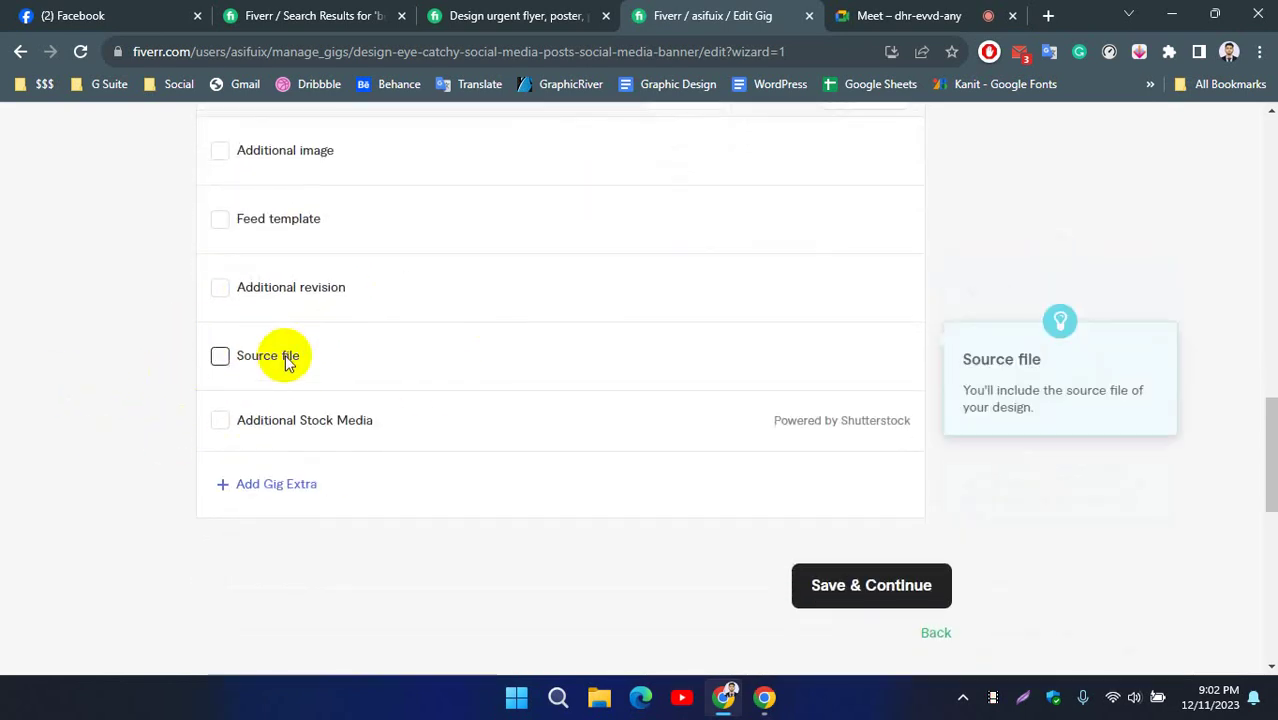
Enable the Source file extra service and exclude the source file from the Standard and Premium packages.
click(219, 356)
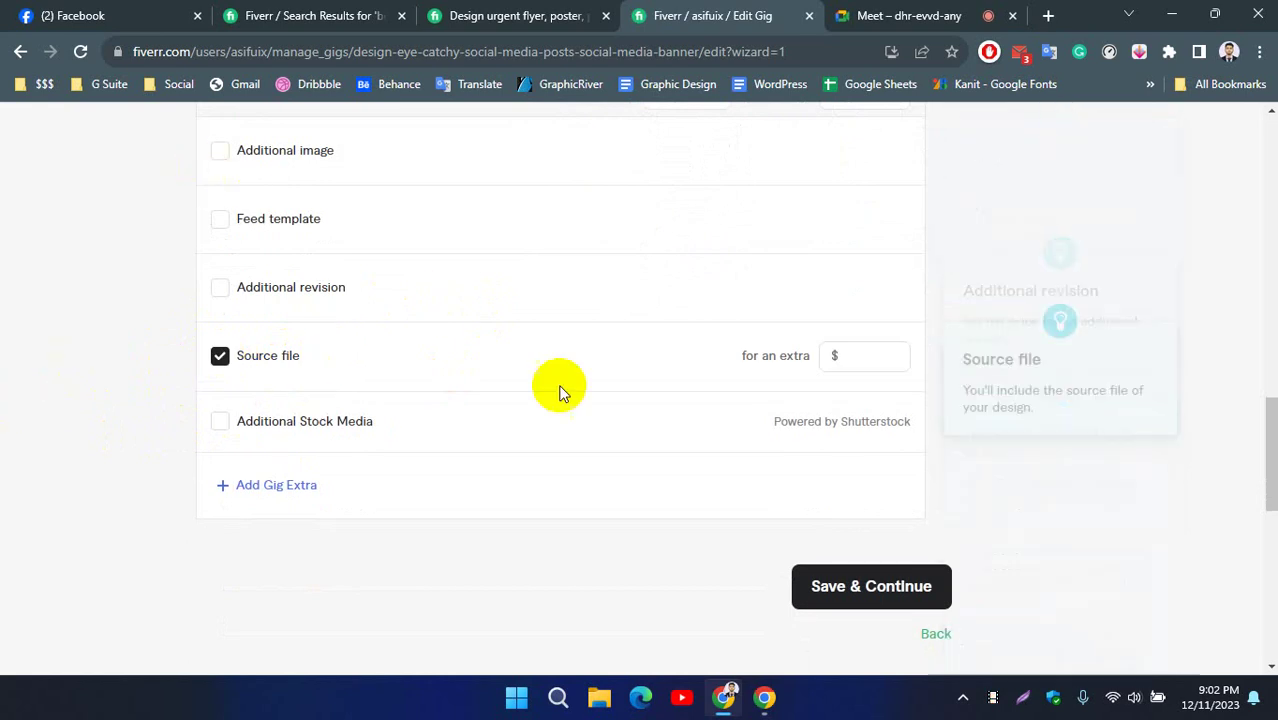
scroll(633, 320, up, 6)
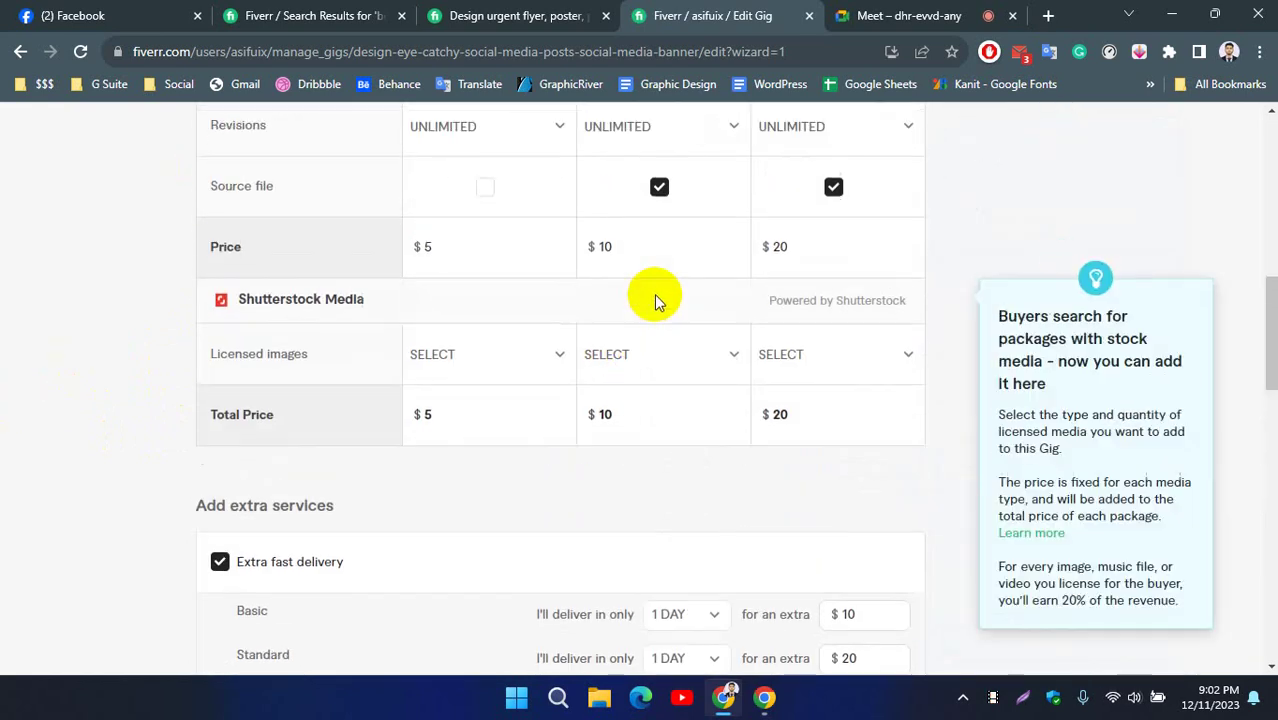
scroll(654, 300, up, 1)
click(659, 231)
click(833, 233)
scroll(600, 300, down, 1)
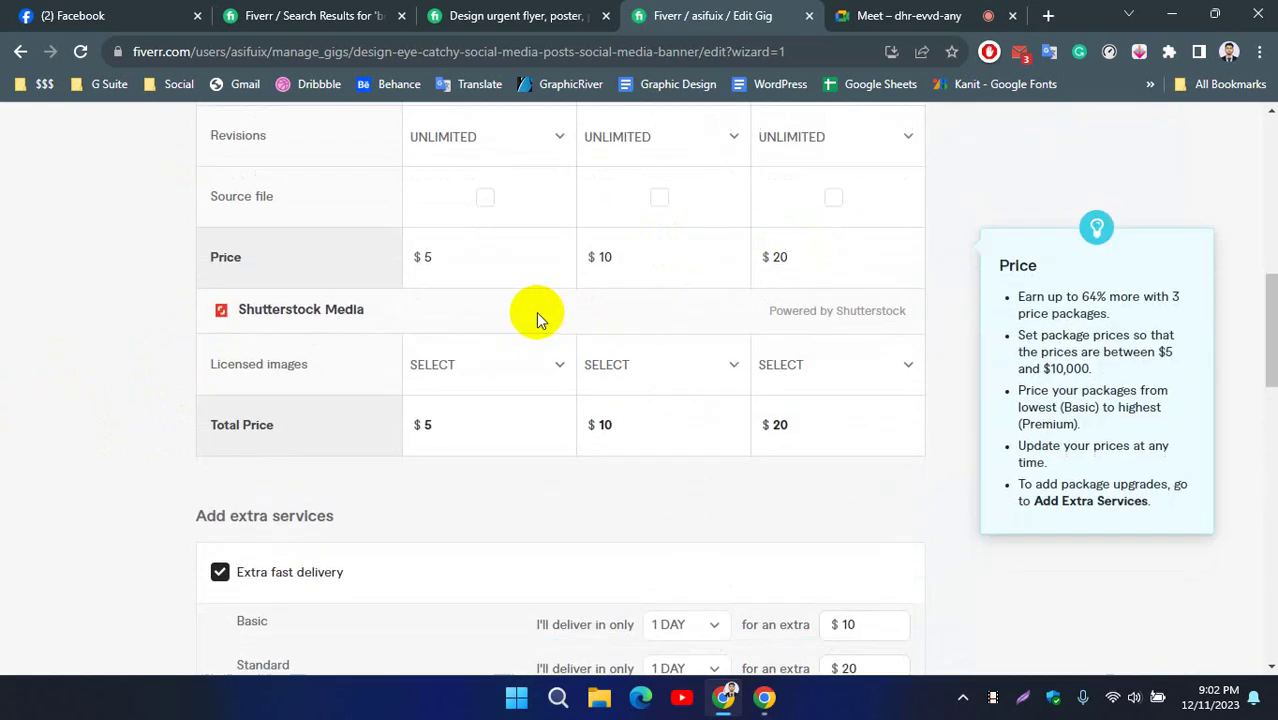
Set the Source file extra service's charge to $5.
scroll(537, 318, down, 5)
click(862, 447)
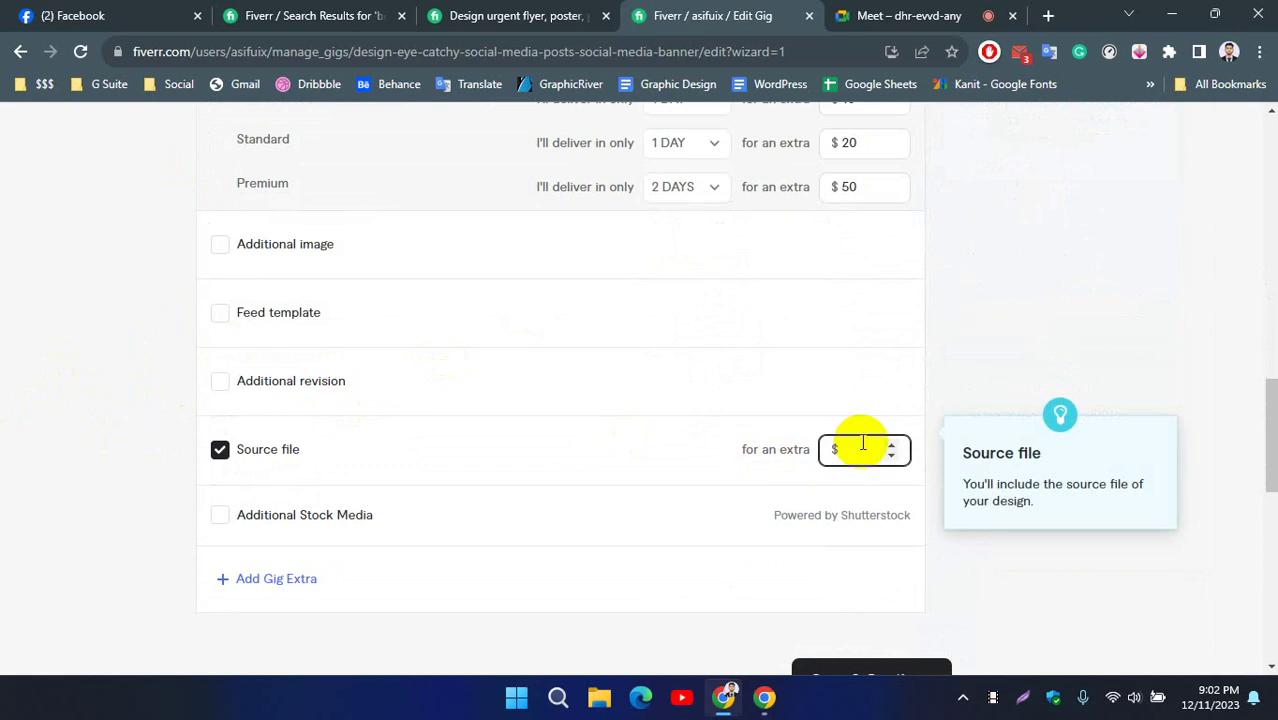
click(29, 450)
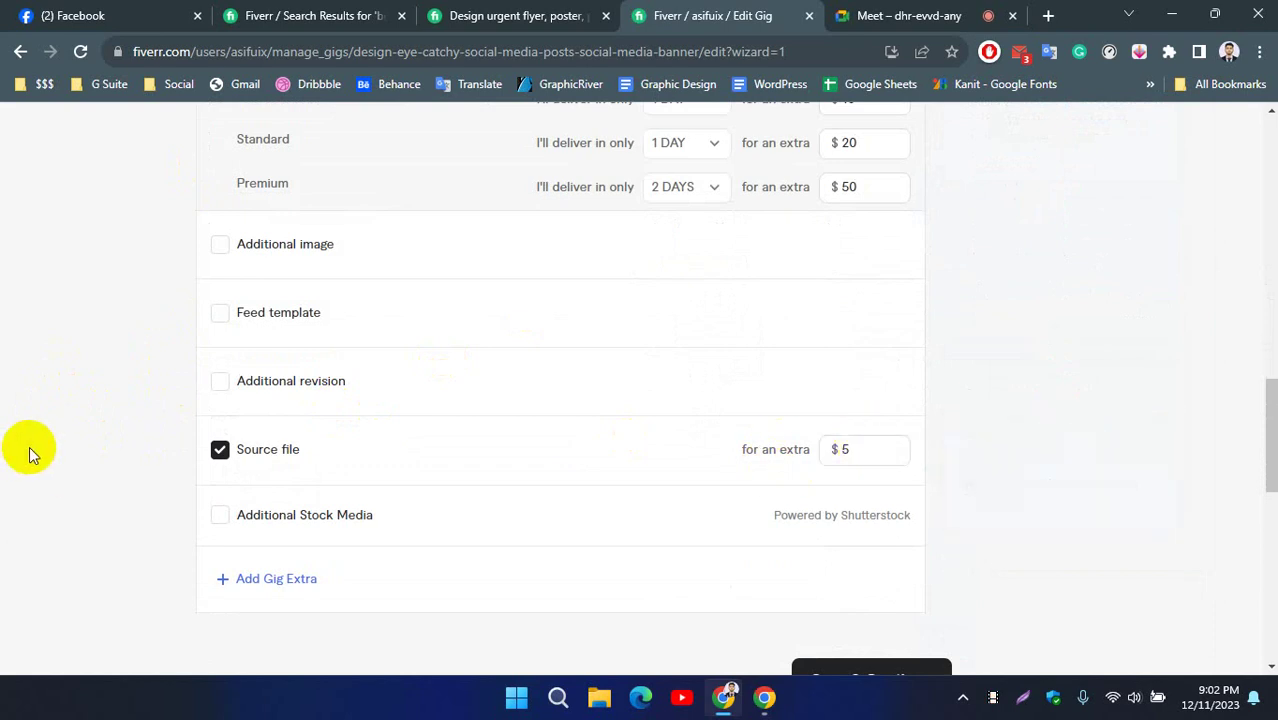
scroll(30, 446, up, 1)
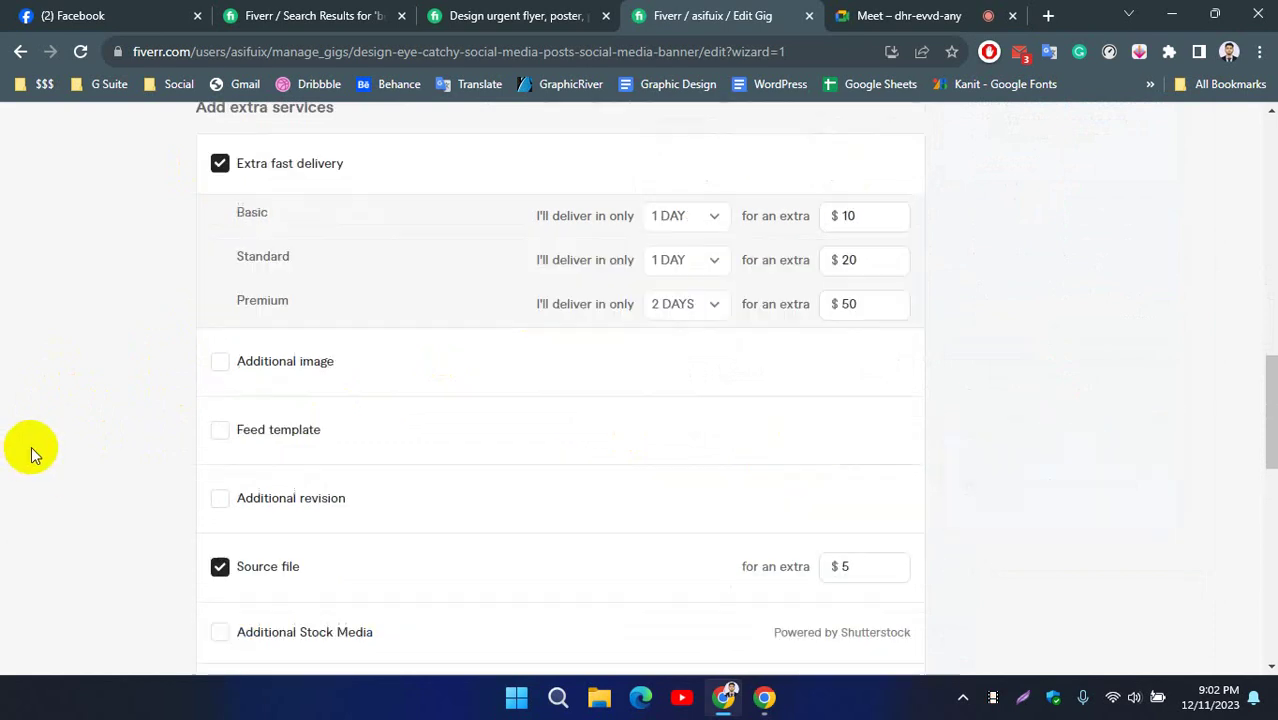
scroll(33, 450, down, 1)
click(865, 462)
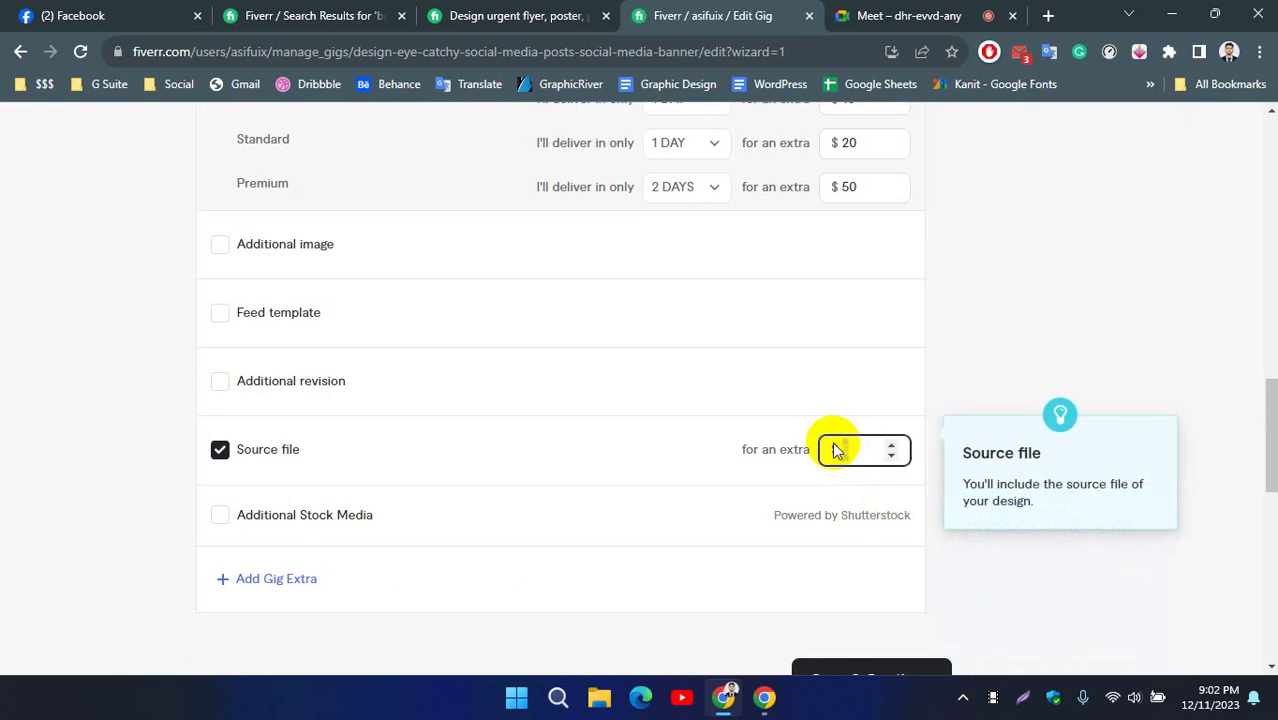
Remove the Source file extra service and include the source file in the Standard and Premium packages again.
click(220, 450)
scroll(85, 456, up, 6)
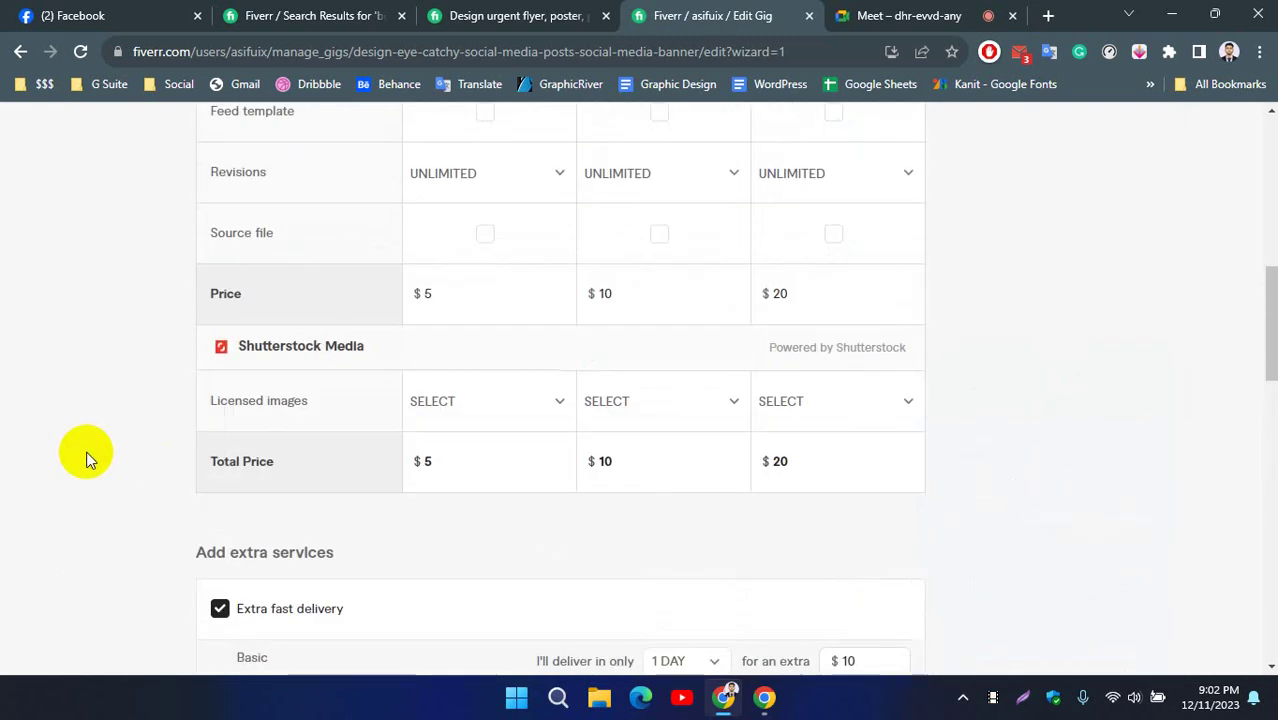
scroll(94, 458, up, 2)
mouse_move(499, 443)
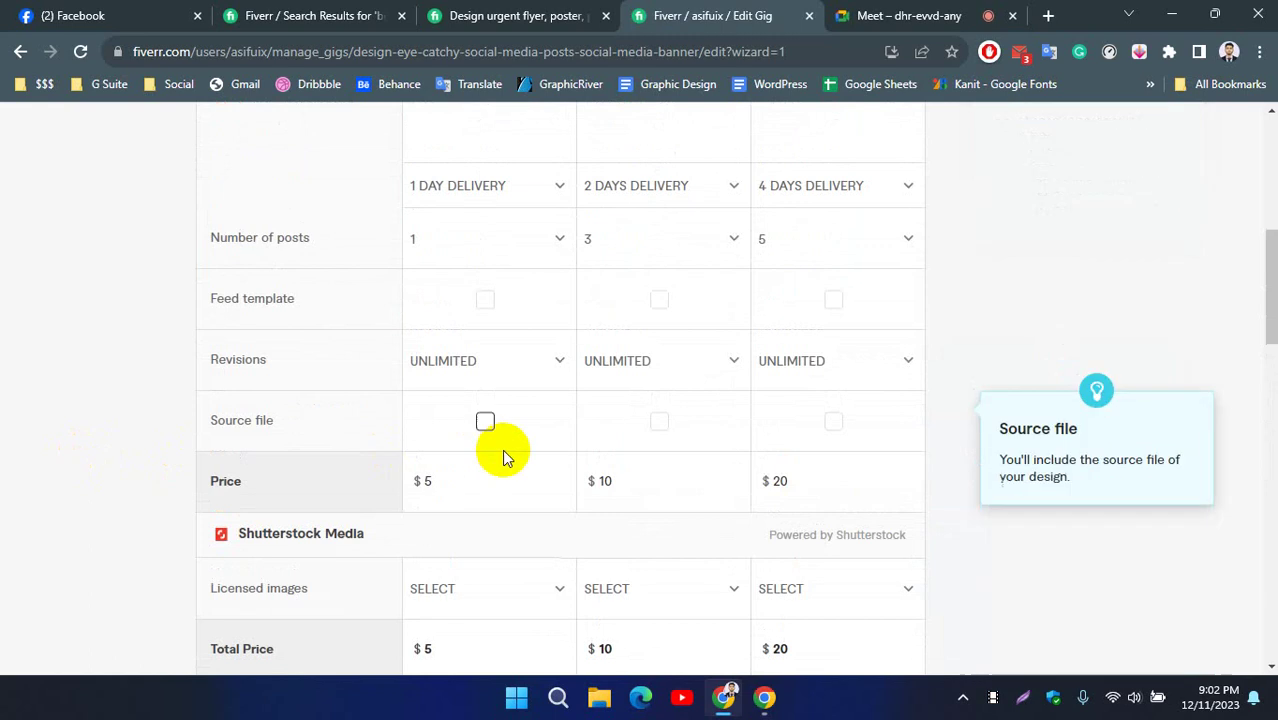
click(659, 424)
click(832, 421)
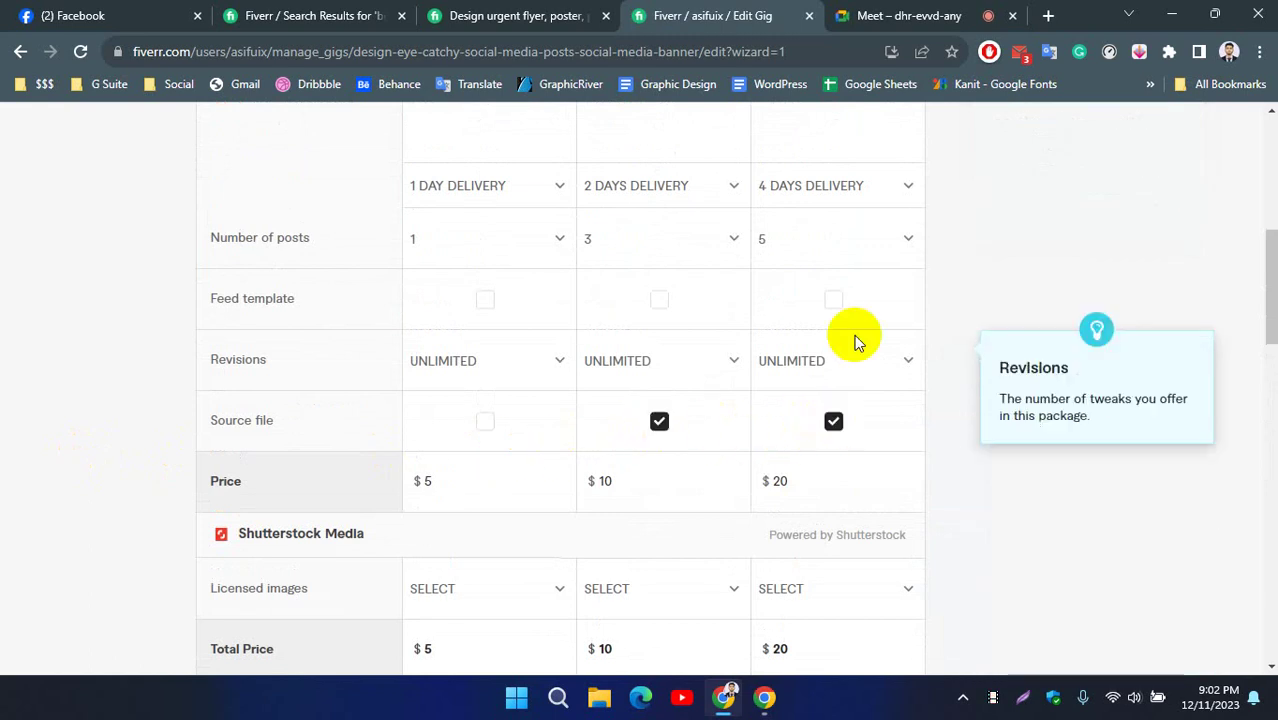
Check what the Basic package of the urgent flyer, poster and brochure gig includes.
scroll(733, 394, down, 4)
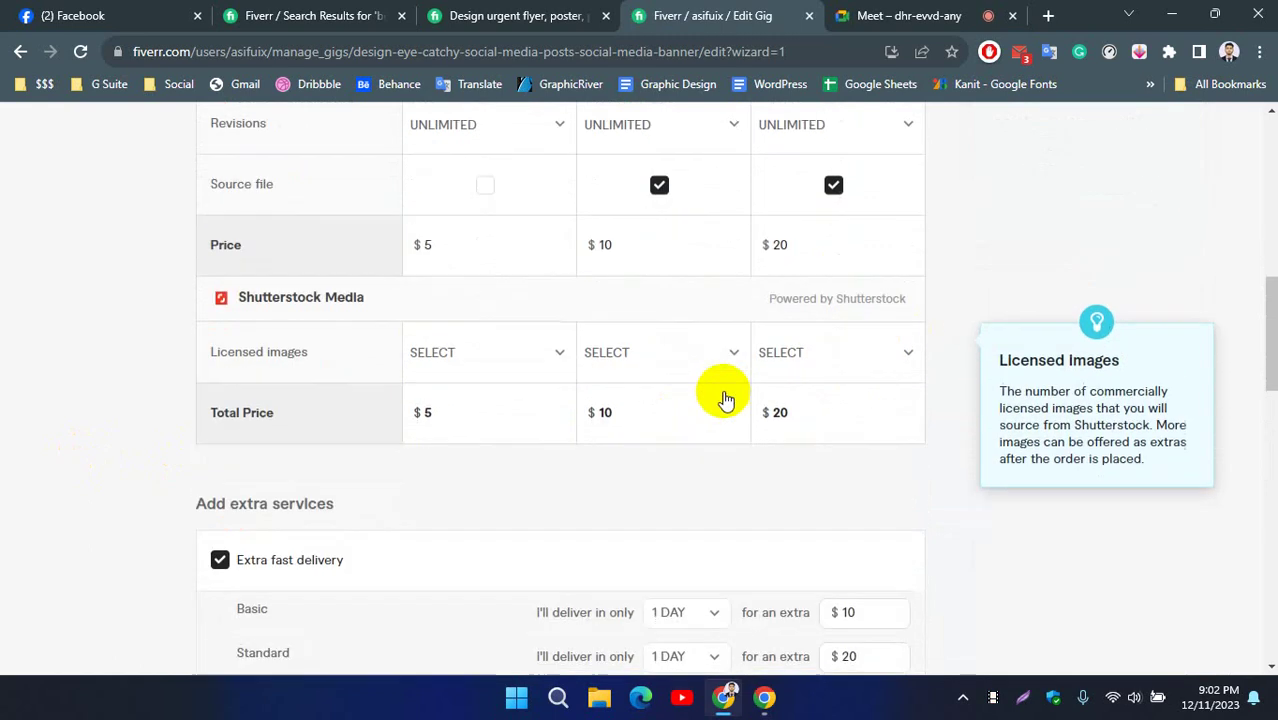
click(513, 18)
scroll(1013, 571, down, 1)
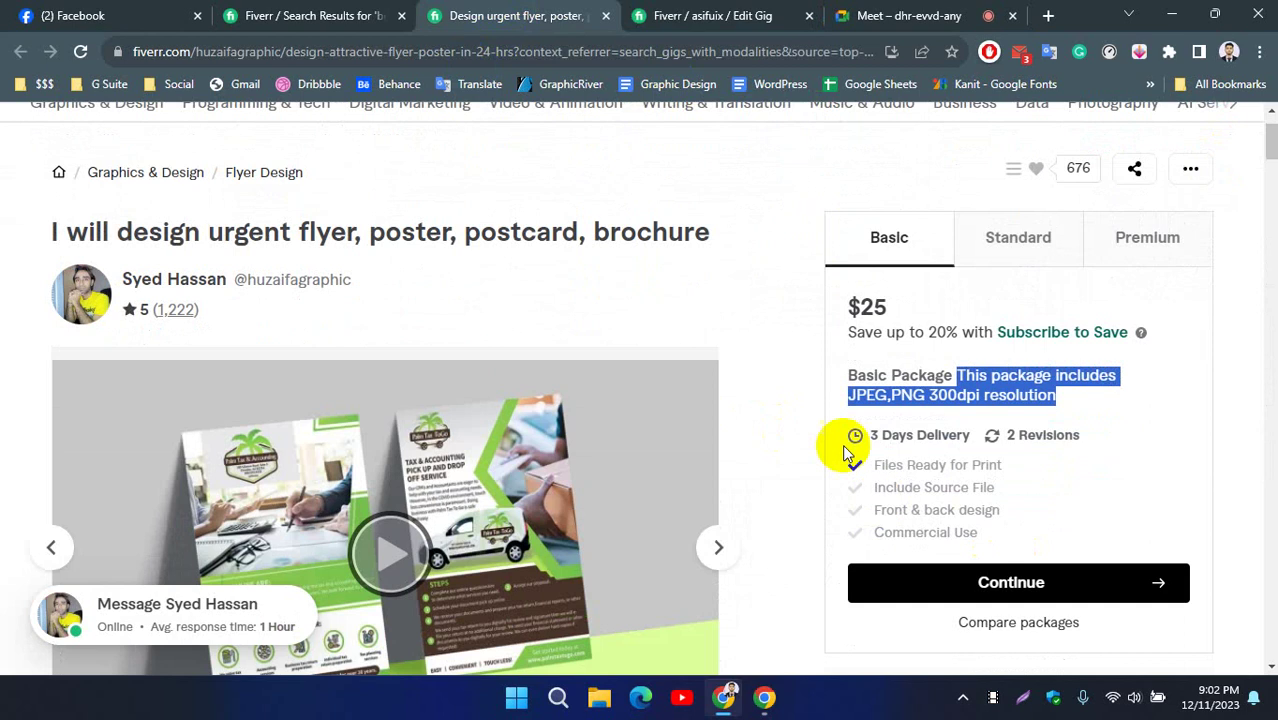
click(1127, 494)
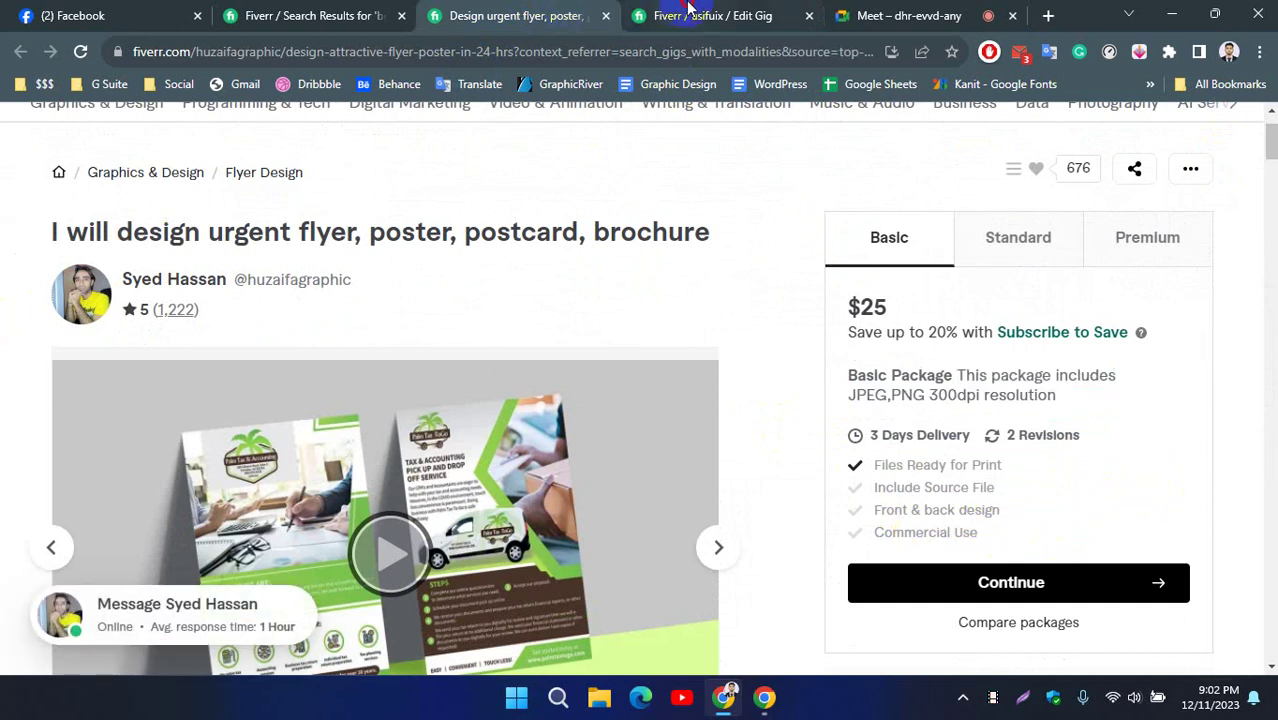
click(690, 14)
Try to save the package pricing with its extra services and continue to the next part of the gig.
scroll(150, 400, down, 1)
scroll(471, 448, down, 2)
scroll(870, 374, up, 2)
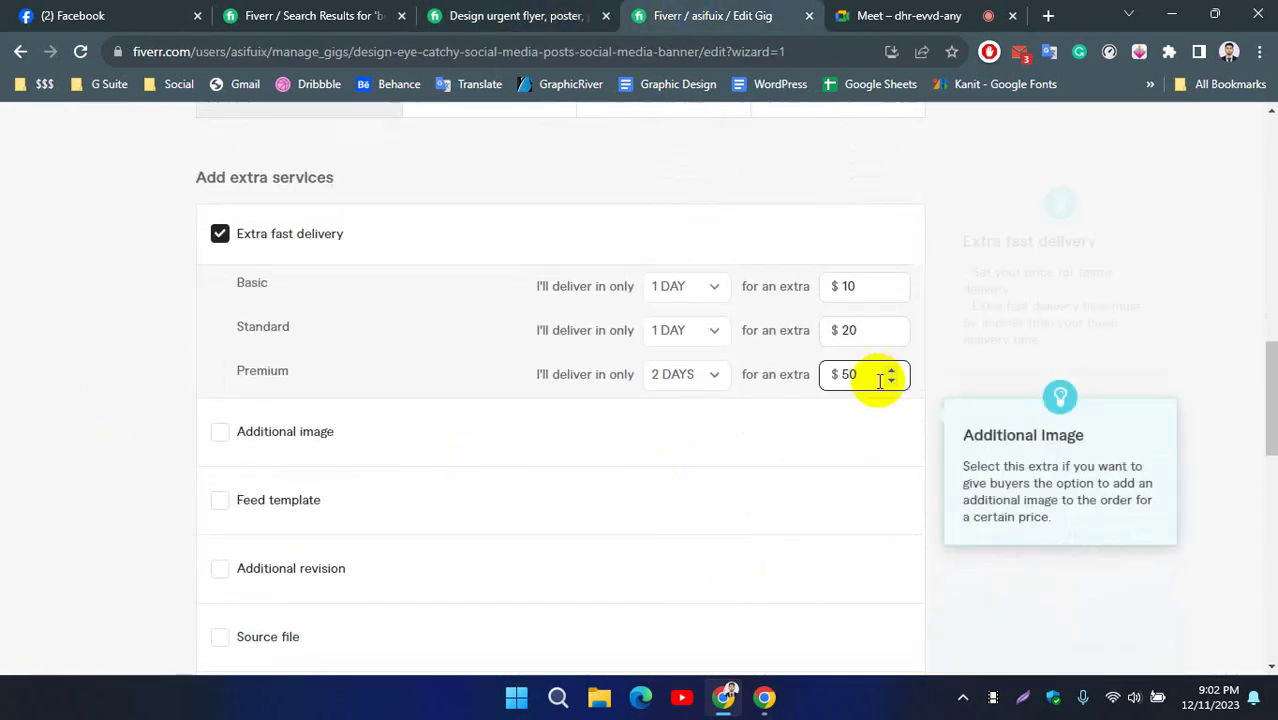
click(850, 374)
scroll(548, 338, up, 3)
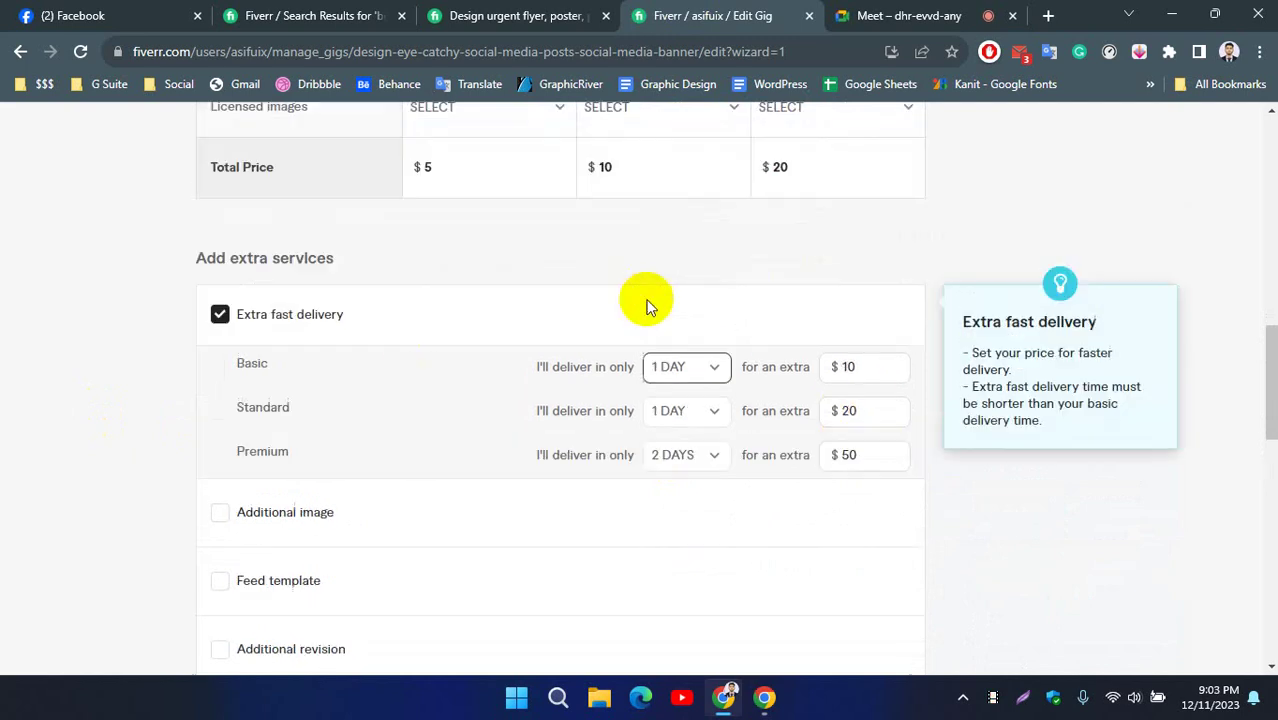
scroll(600, 300, down, 2)
scroll(488, 368, down, 4)
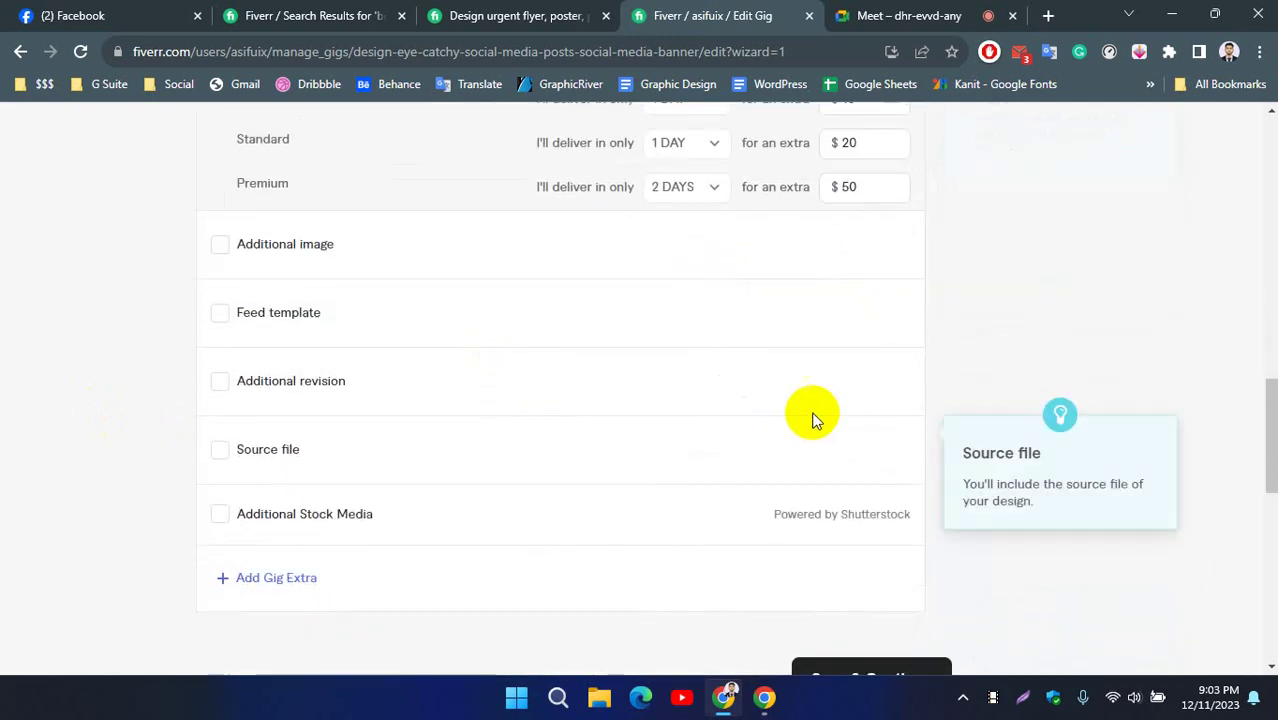
scroll(680, 535, down, 2)
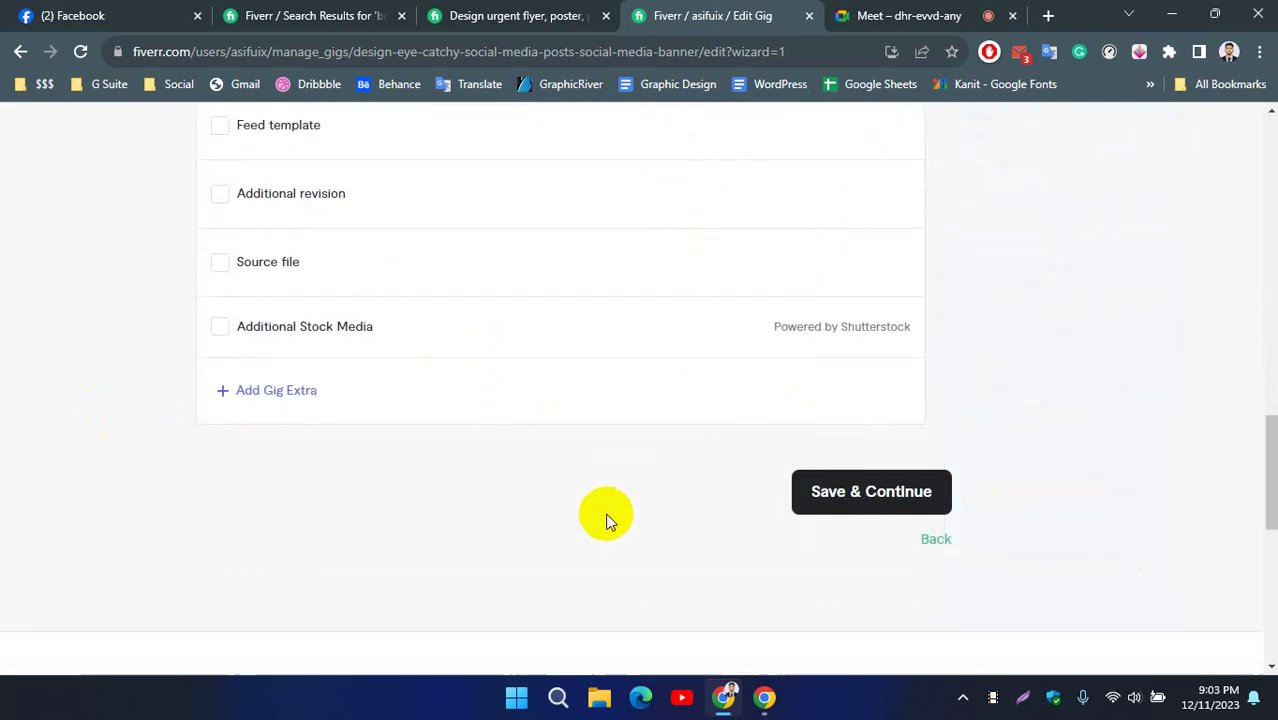
click(866, 500)
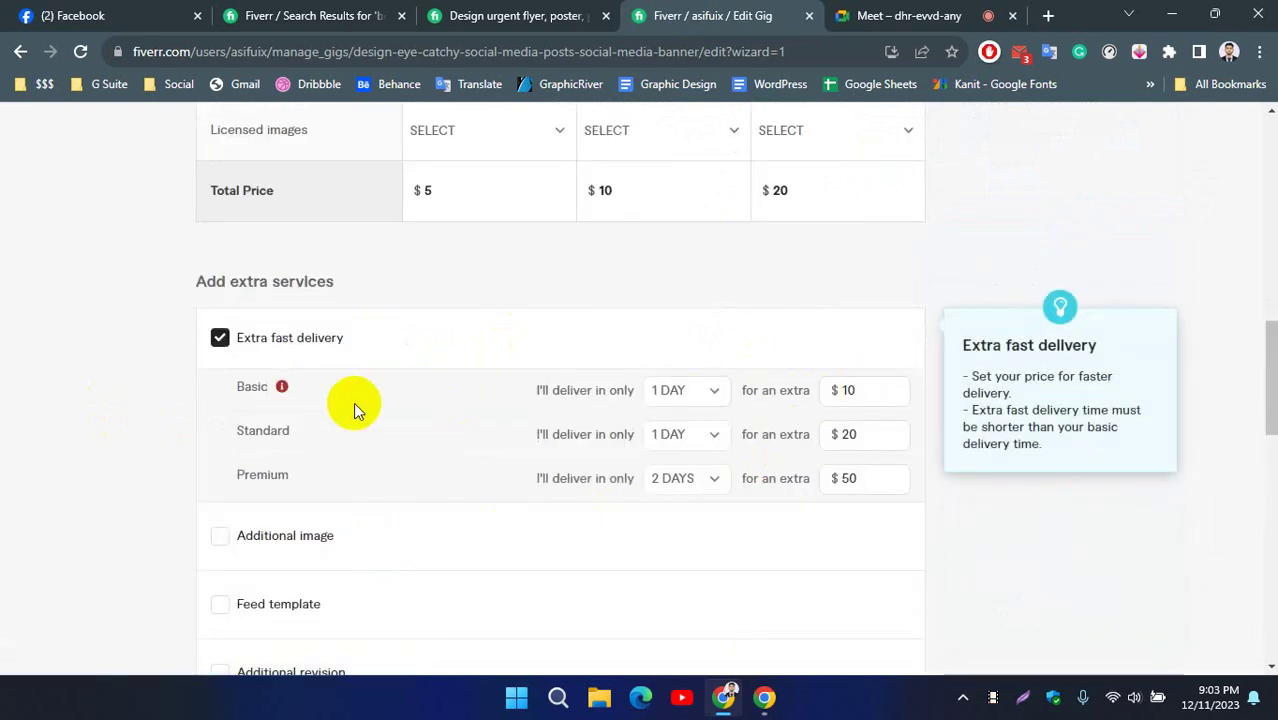
Set the Basic package's delivery time to 2 DAYS DELIVERY and save the pricing to continue.
mouse_move(281, 387)
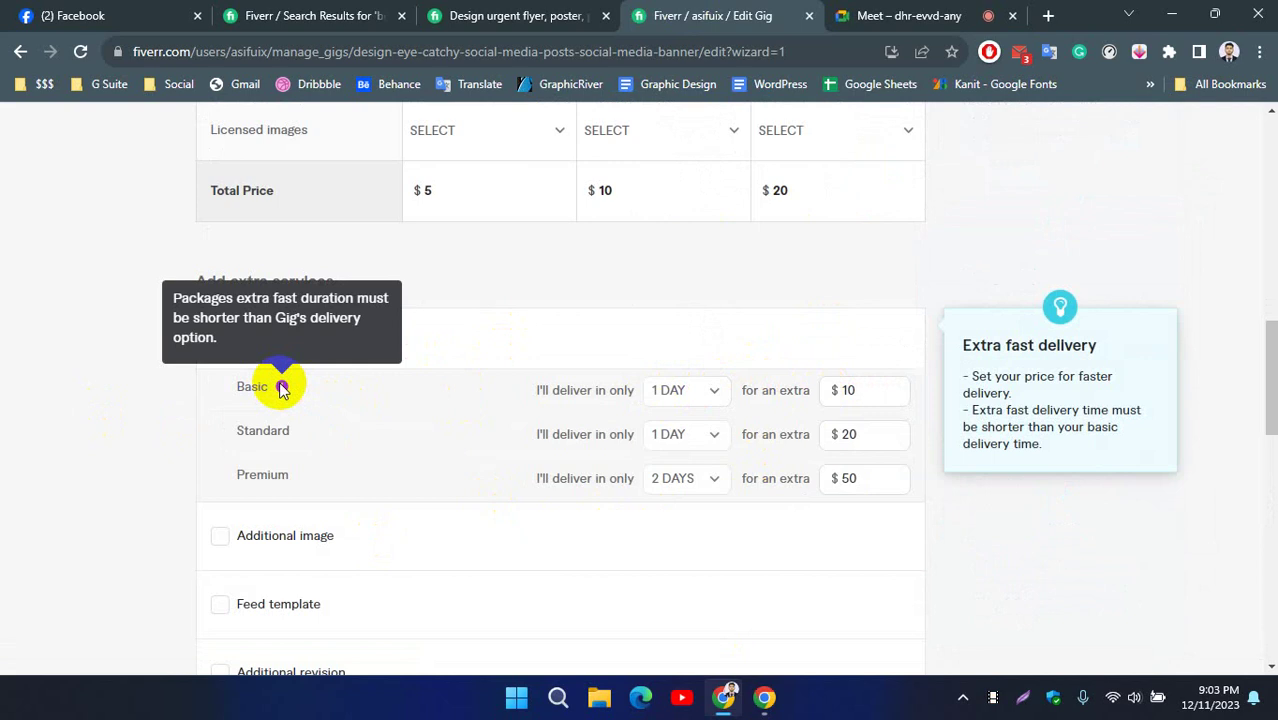
scroll(457, 331, up, 5)
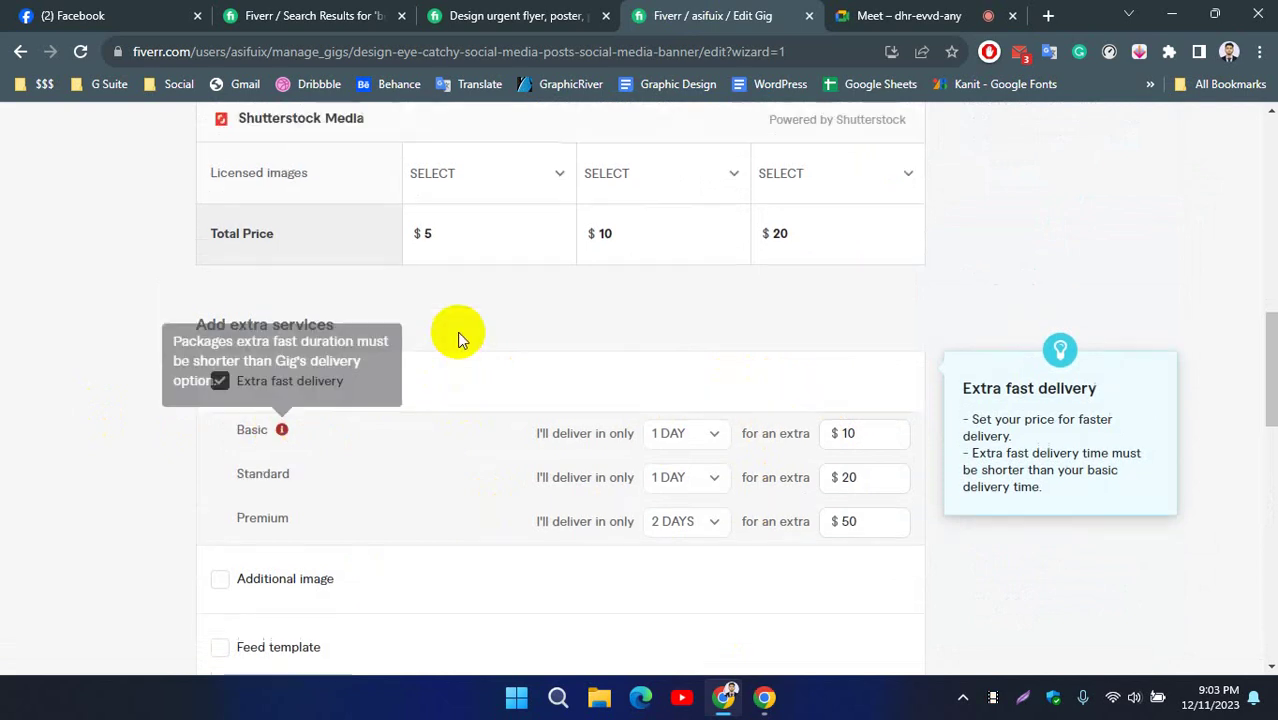
click(470, 260)
click(466, 257)
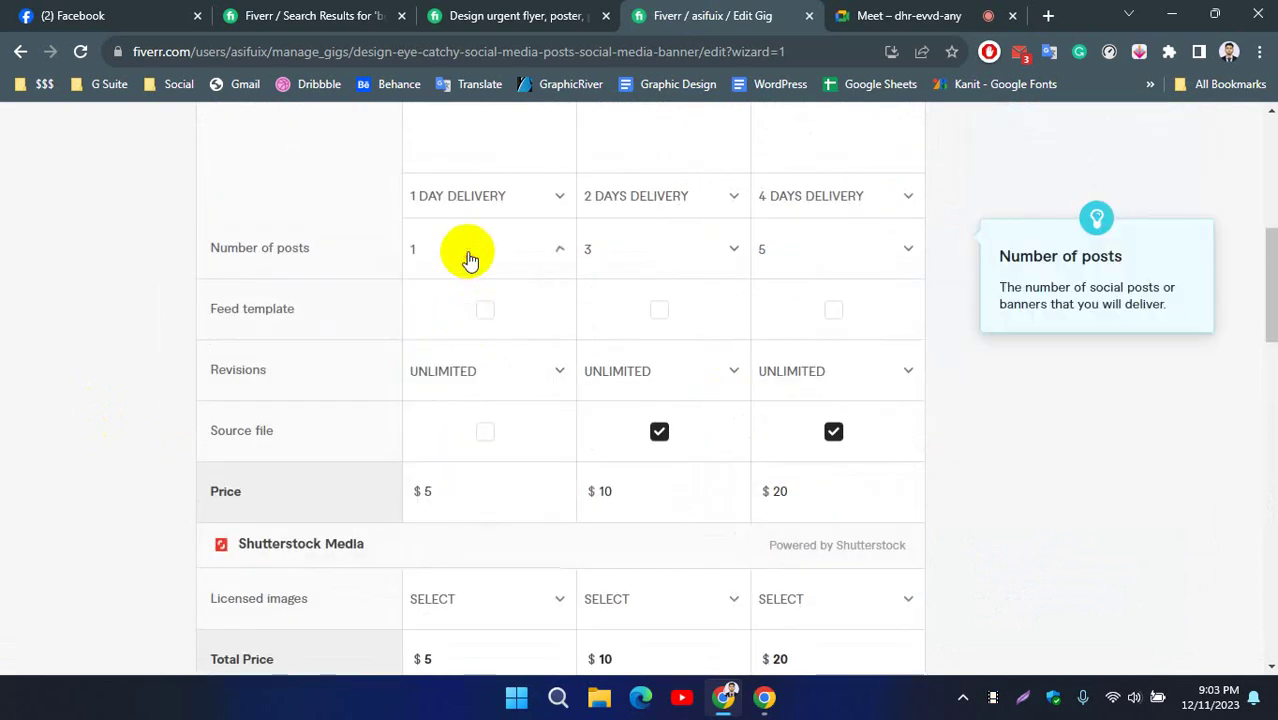
scroll(468, 280, up, 2)
click(470, 392)
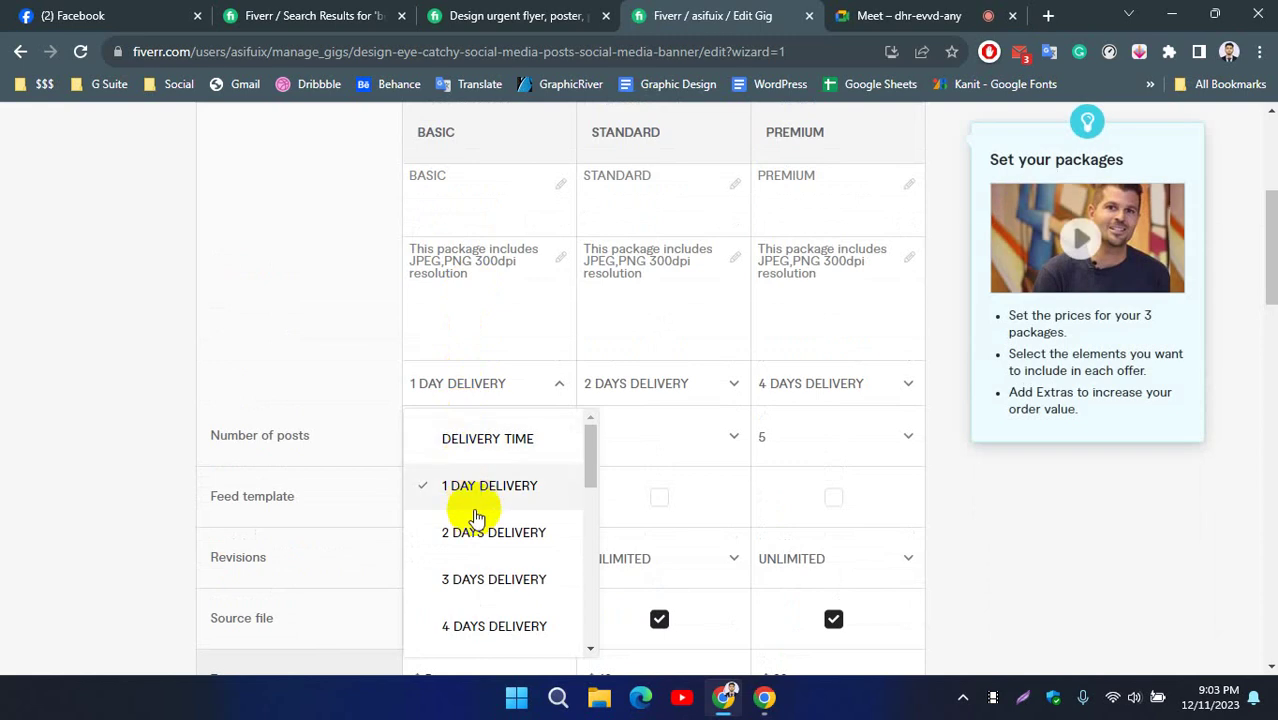
scroll(260, 410, down, 5)
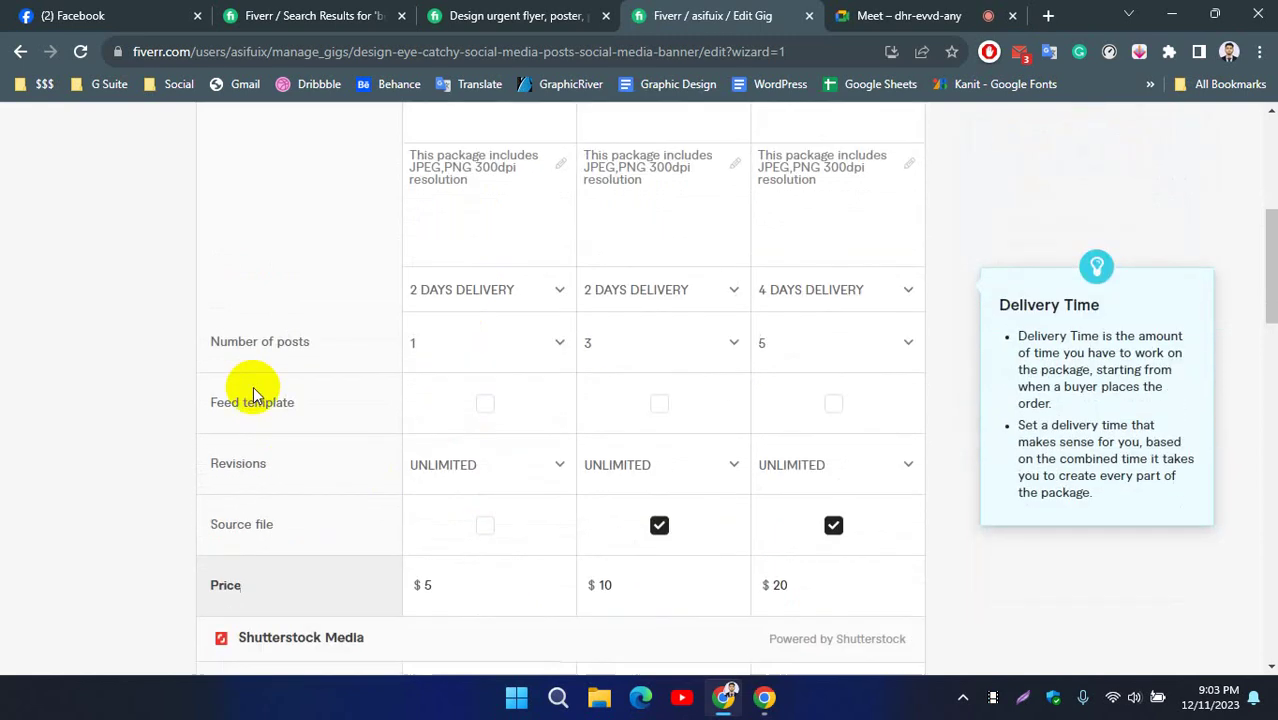
scroll(722, 402, down, 5)
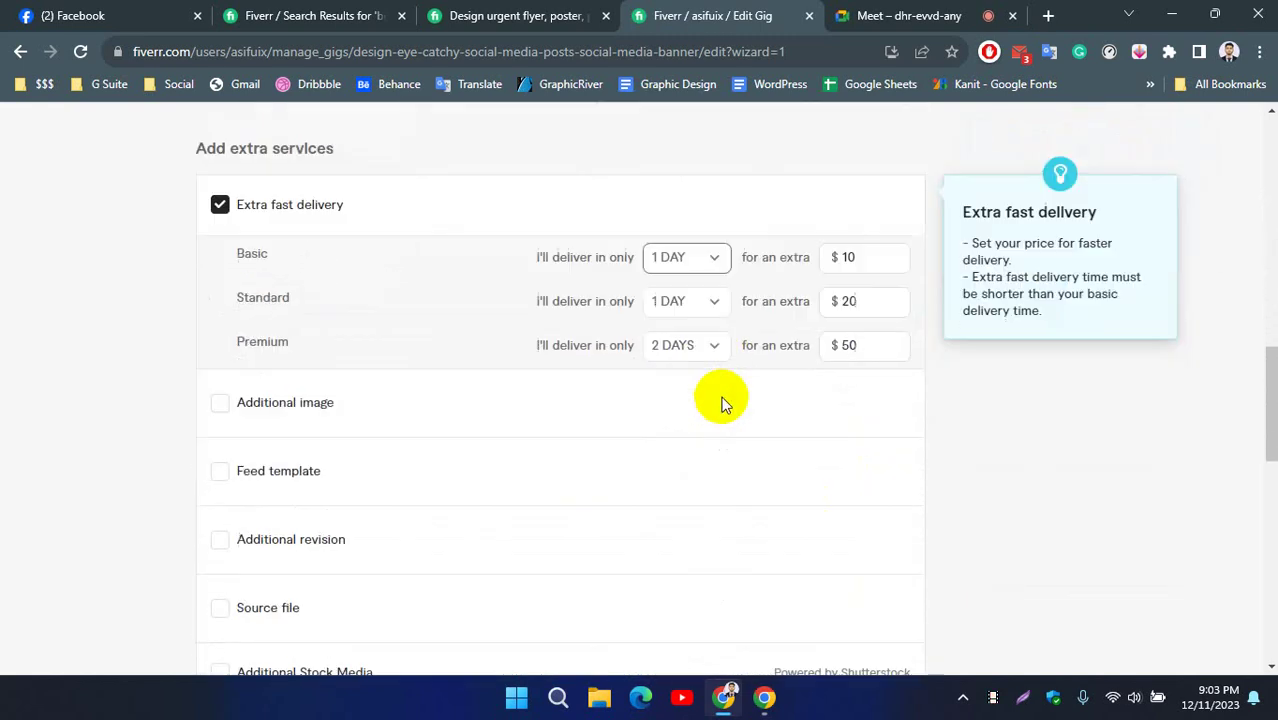
click(846, 490)
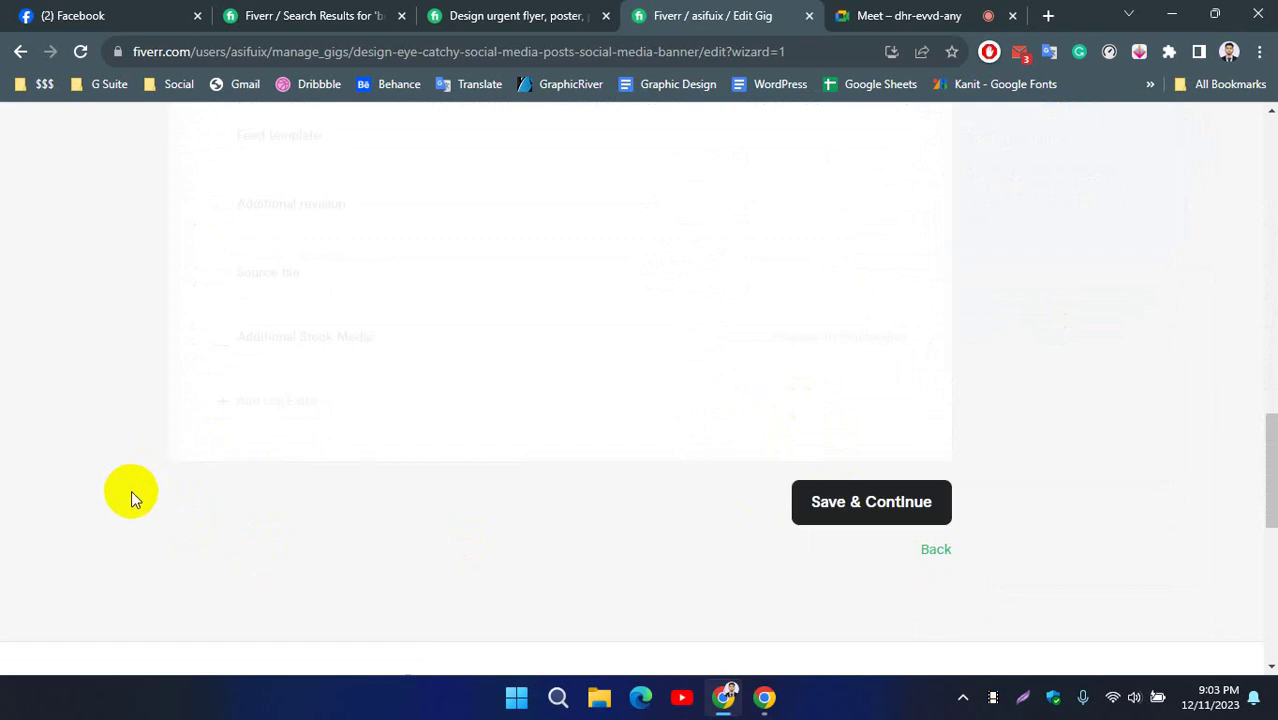
Copy the whole About this gig text from the urgent flyer gig into the empty gig description.
scroll(307, 457, down, 3)
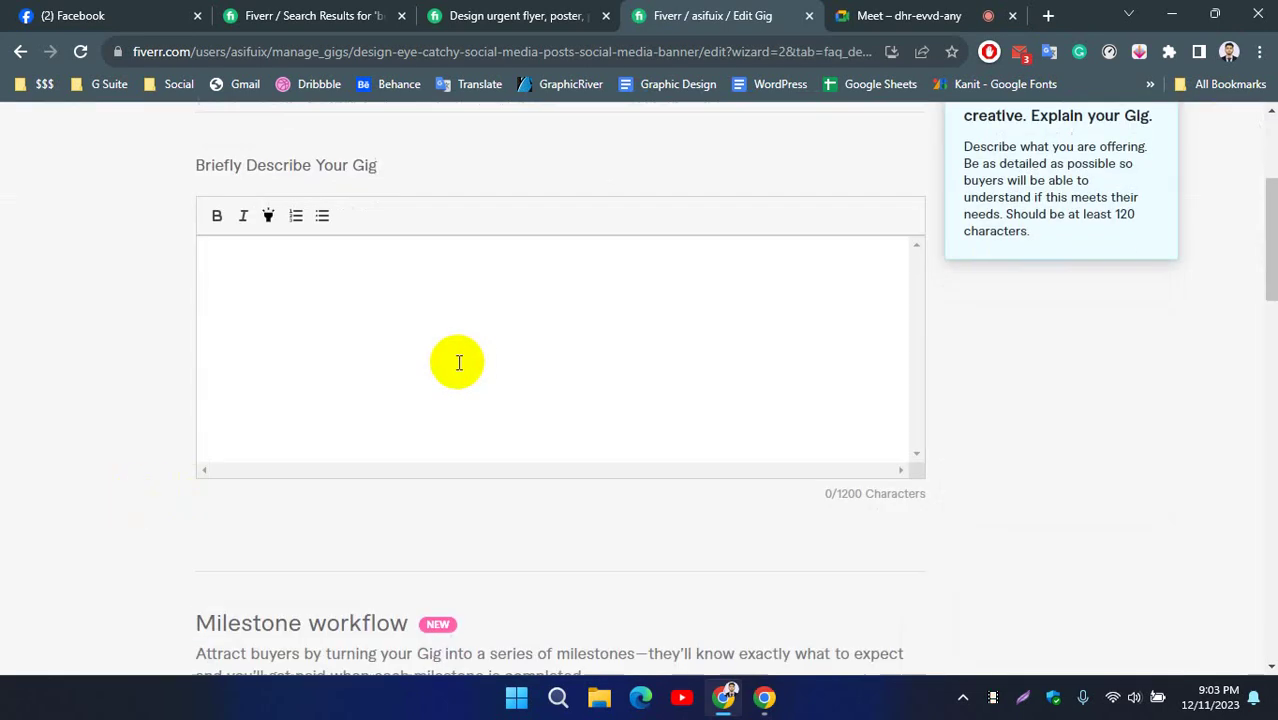
click(342, 337)
click(452, 8)
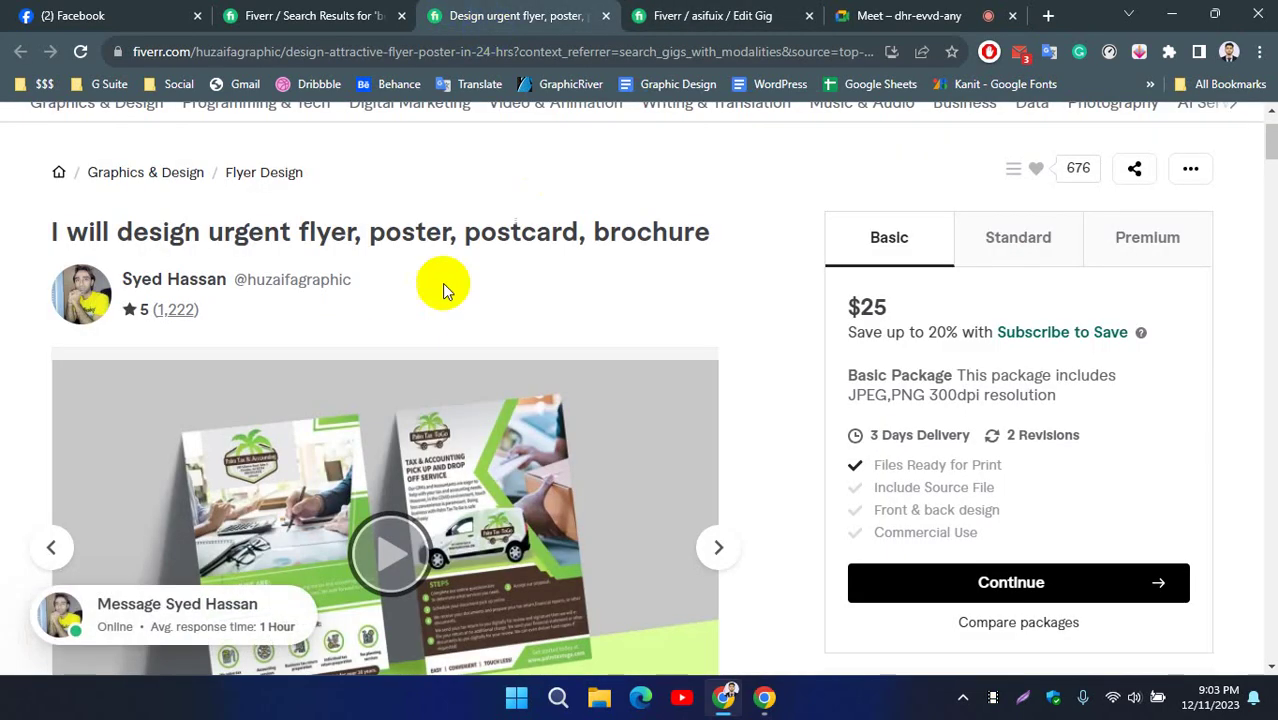
scroll(51, 354, down, 5)
scroll(30, 350, down, 5)
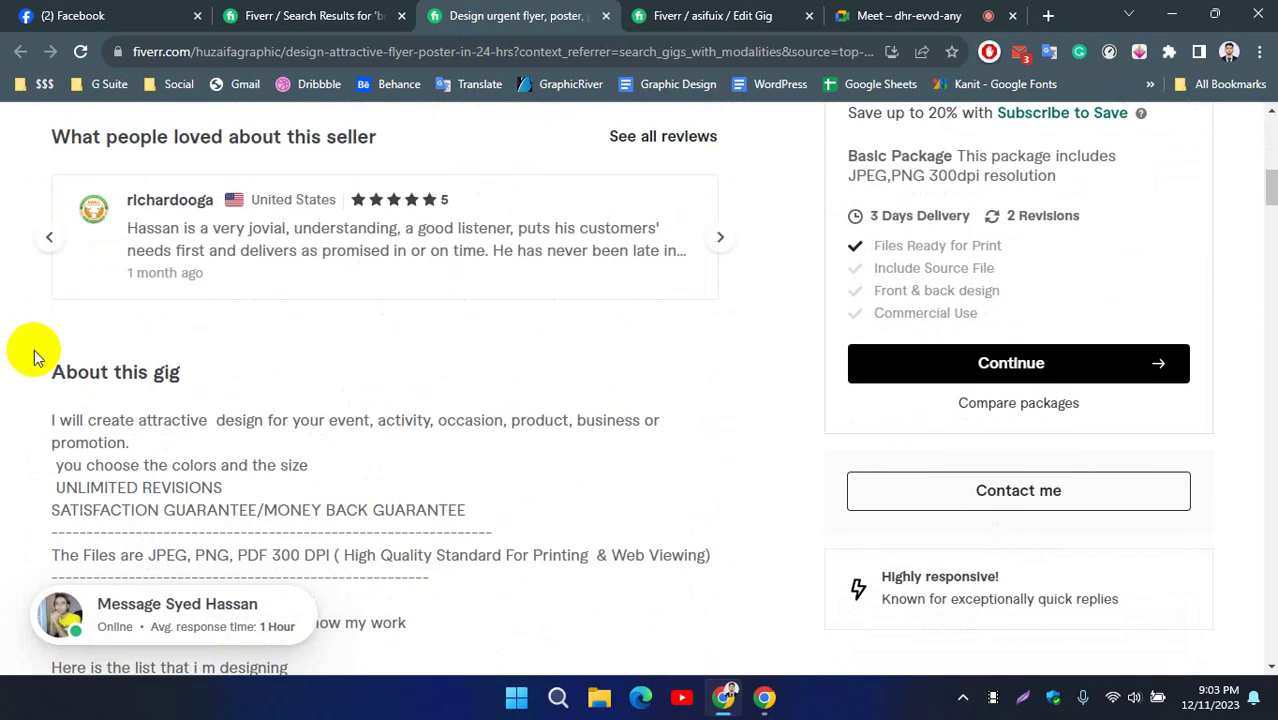
scroll(43, 358, down, 1)
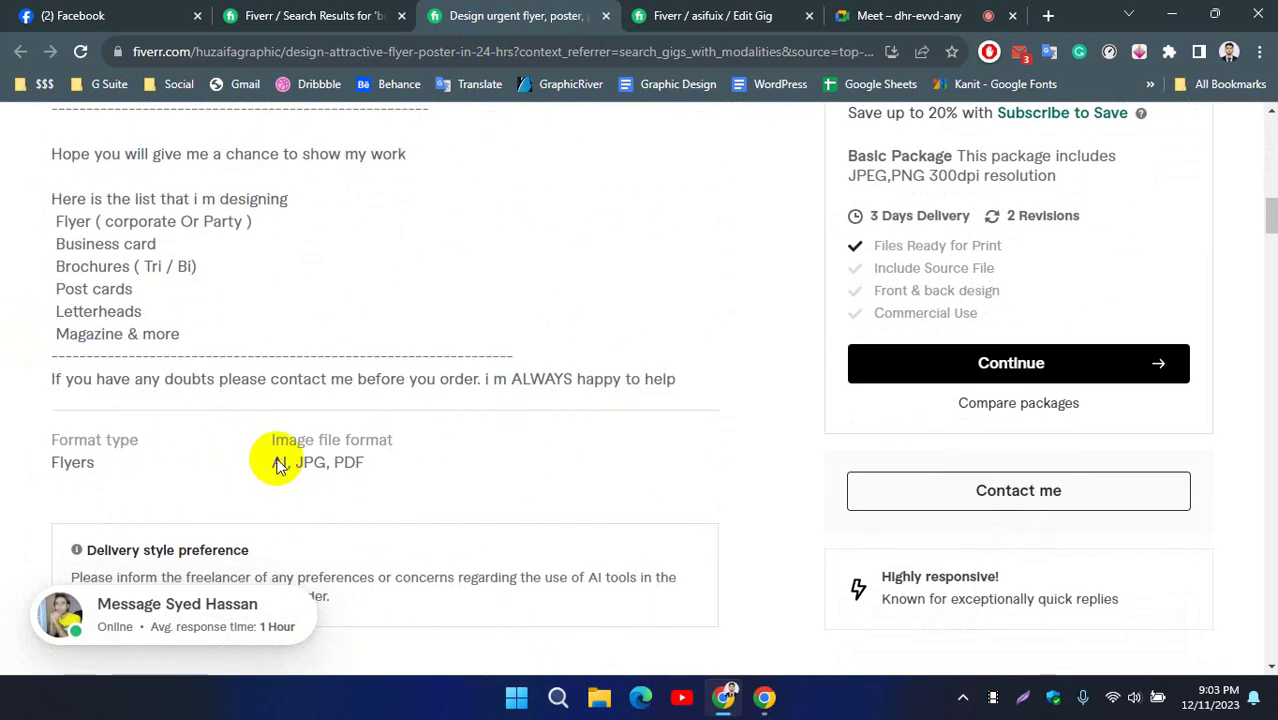
drag(672, 378, 16, 414)
scroll(205, 250, up, 5)
click(15, 410)
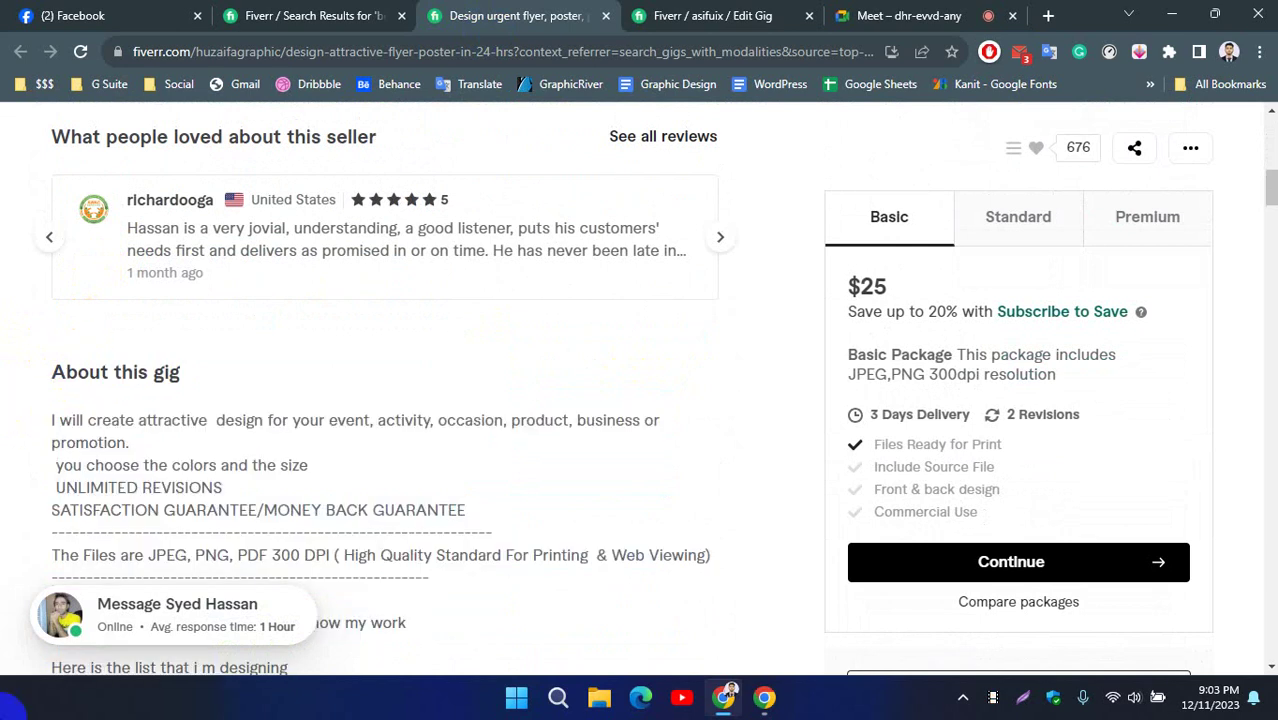
click(745, 14)
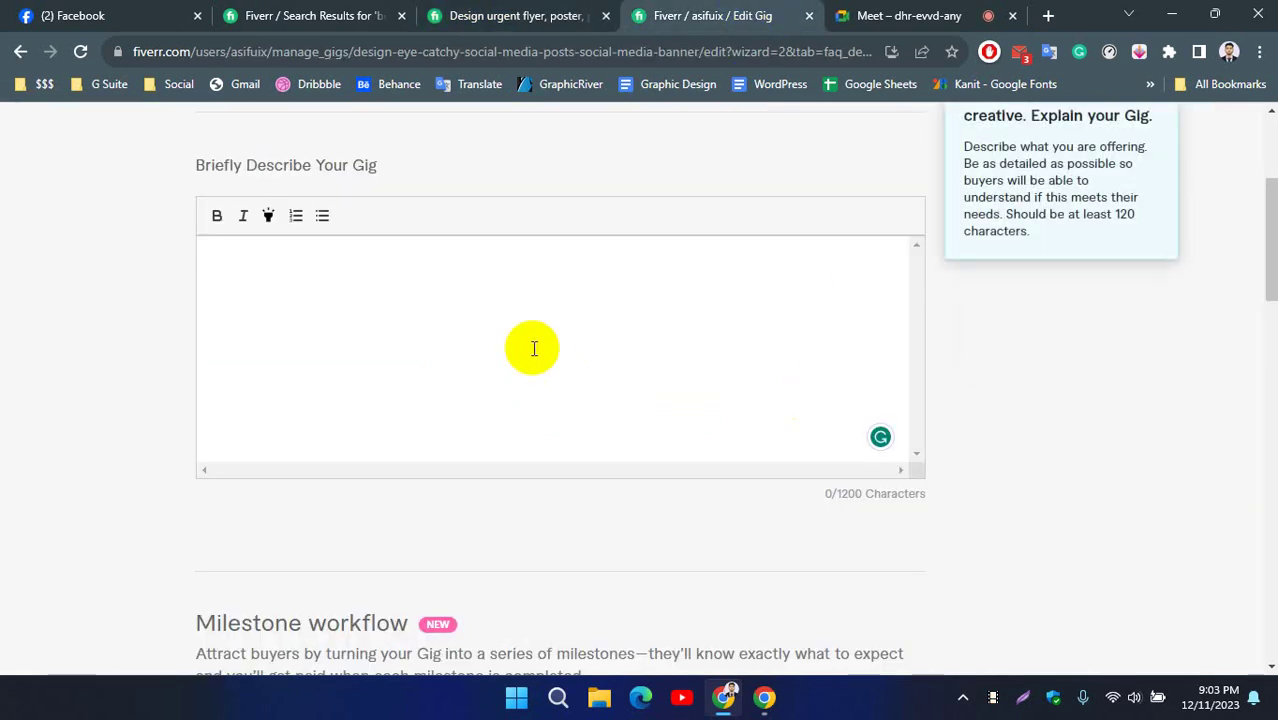
key(ctrl+v)
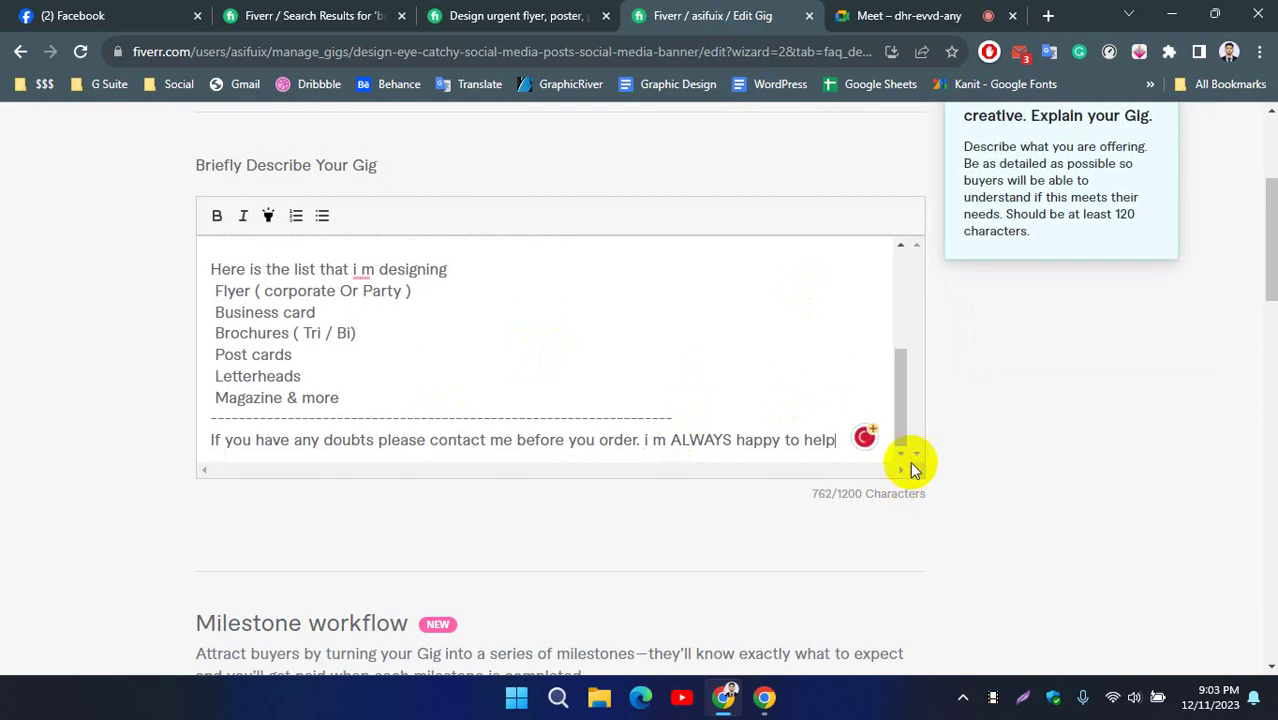
Save the gig description without adding any FAQ and continue.
scroll(955, 425, down, 2)
scroll(960, 418, down, 9)
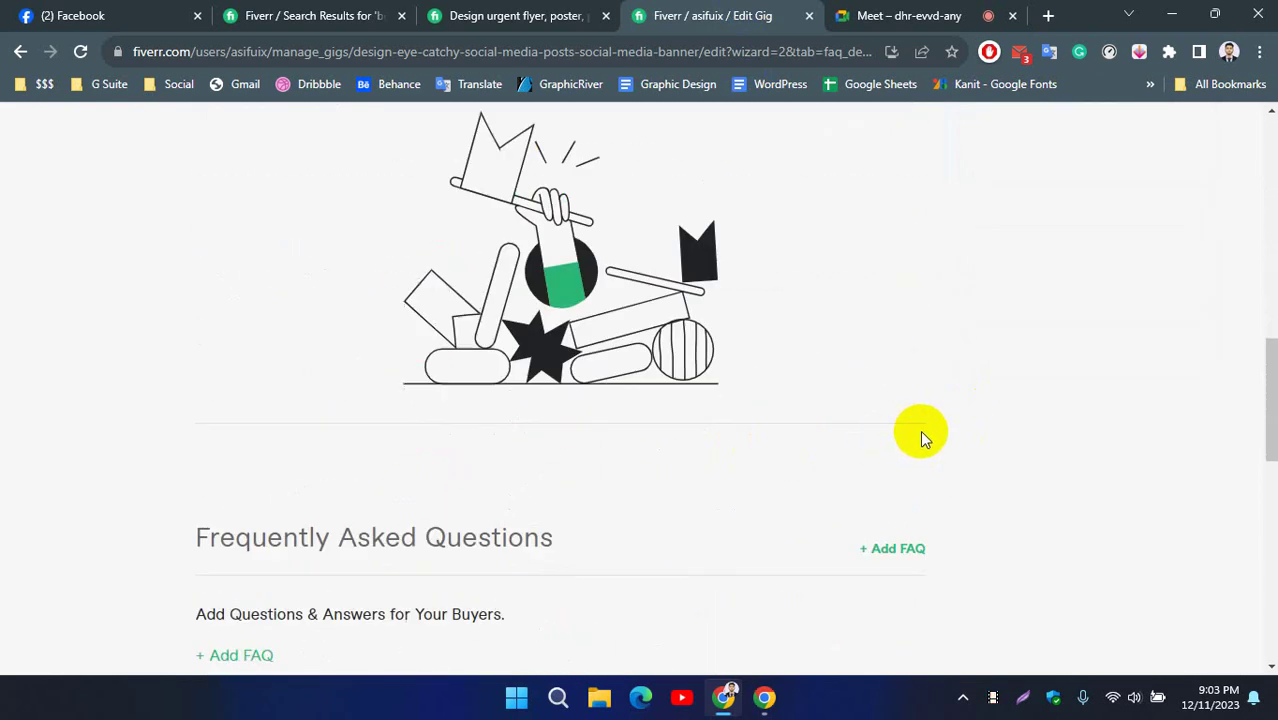
scroll(872, 457, down, 2)
scroll(707, 291, up, 3)
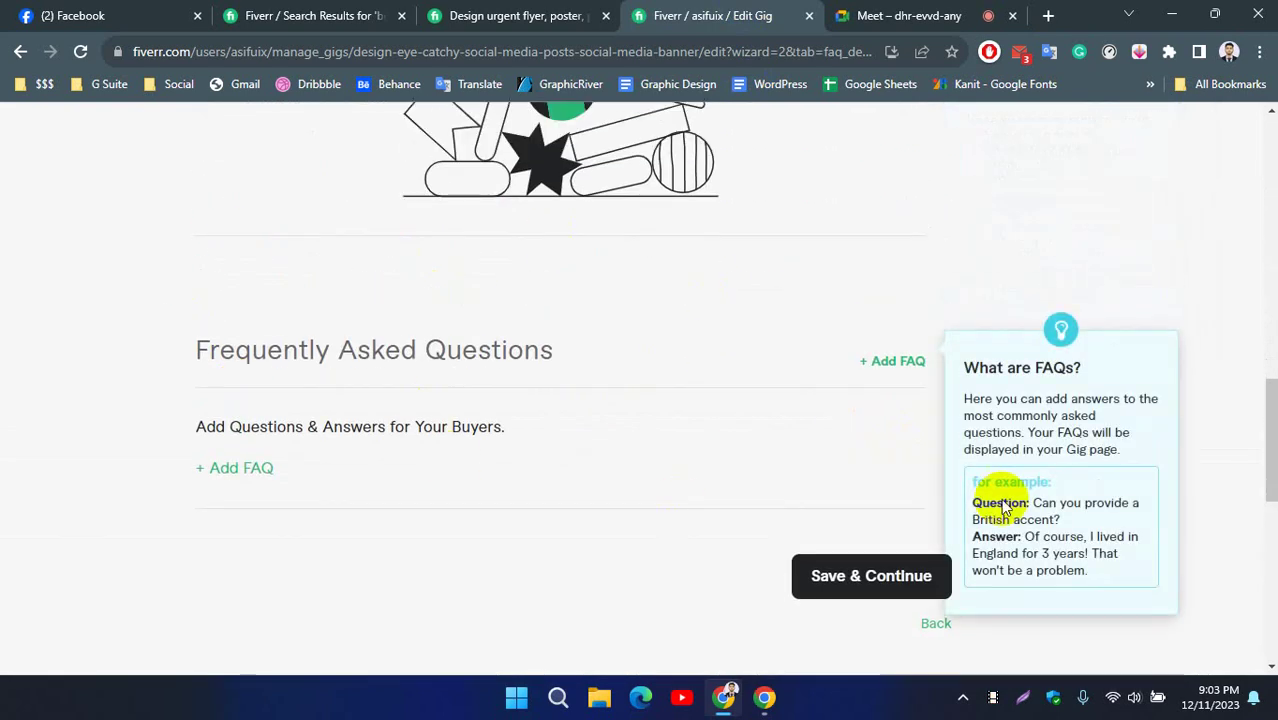
click(884, 579)
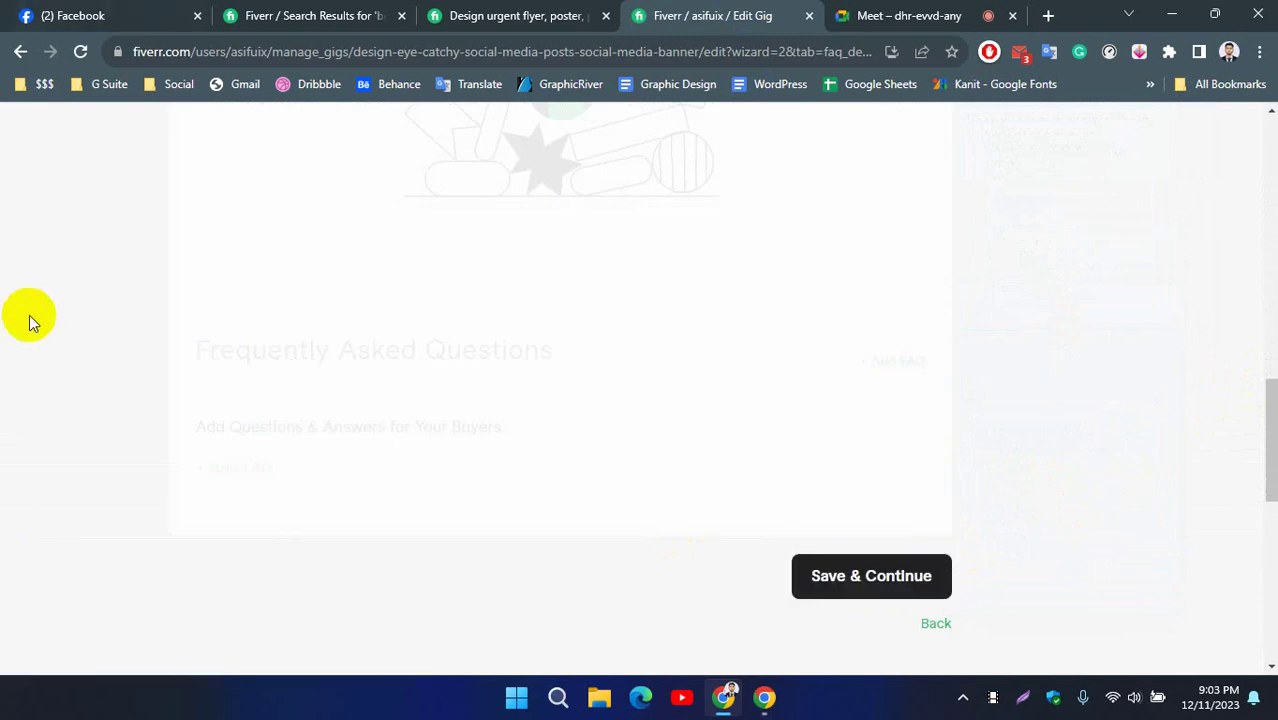
Start a new required free-text buyer question reading "1. Logo 2. Content 3. Images (If you have)".
scroll(102, 383, down, 2)
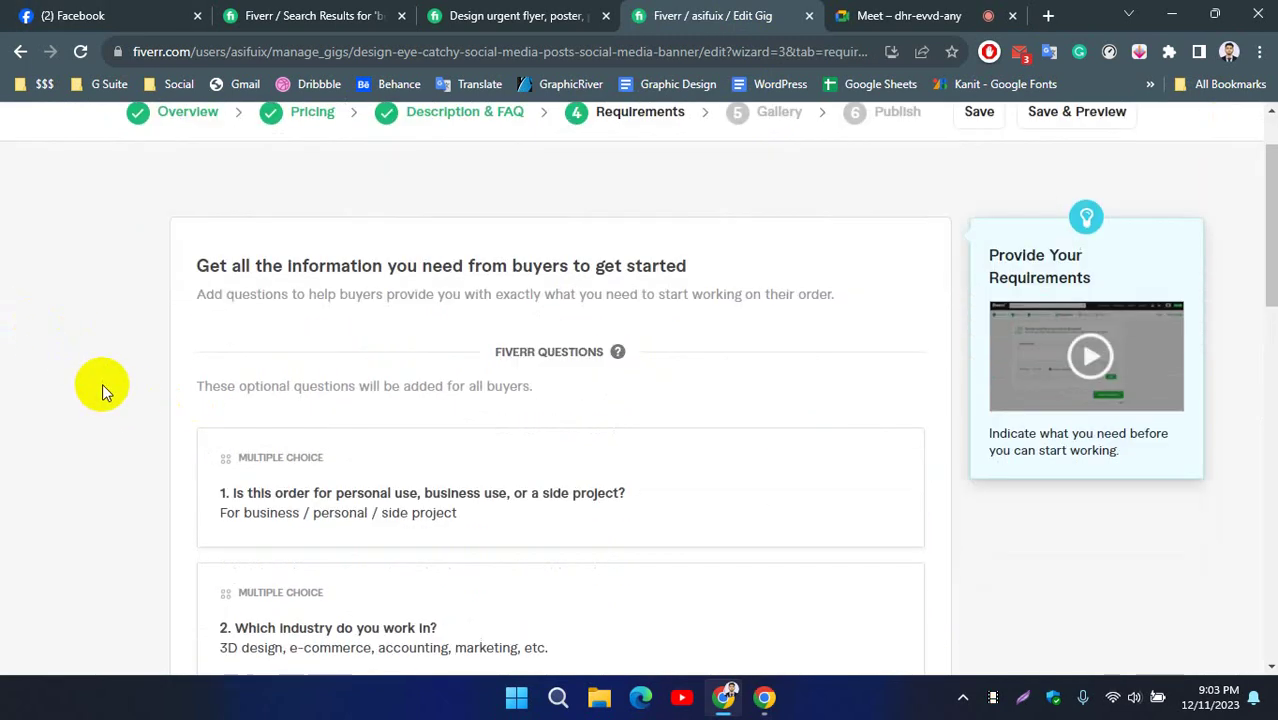
scroll(103, 379, down, 5)
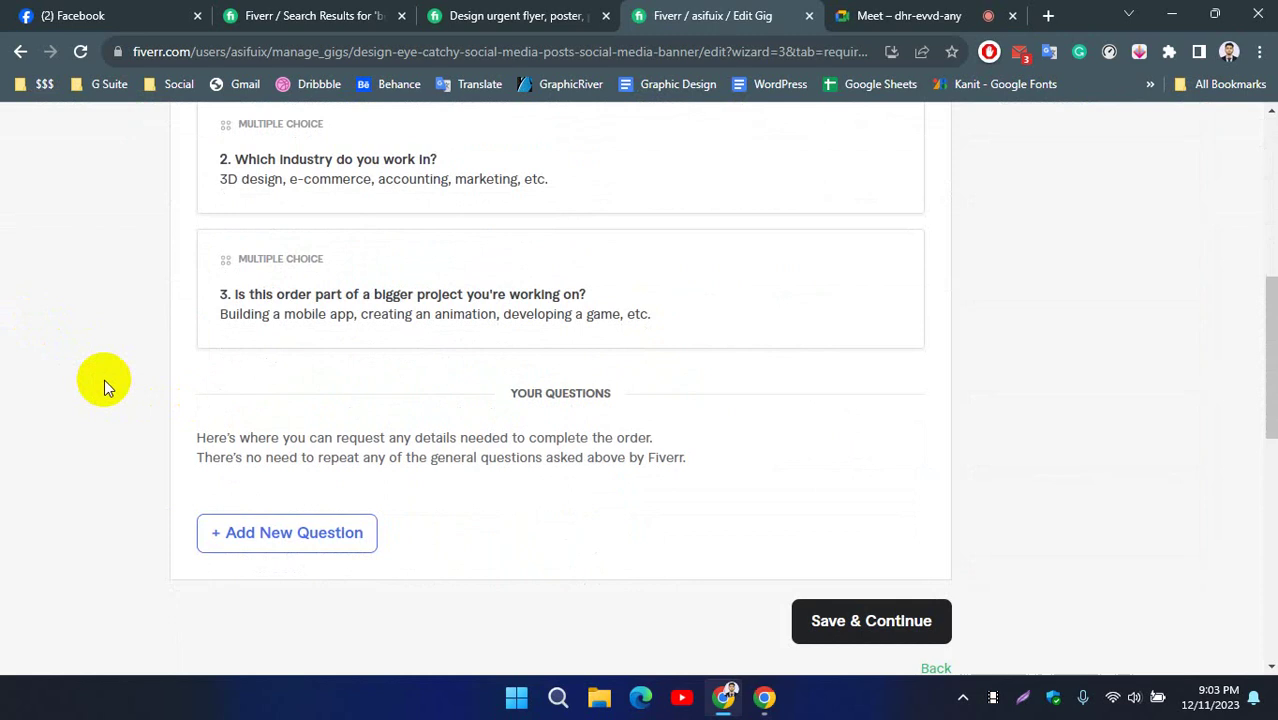
click(328, 446)
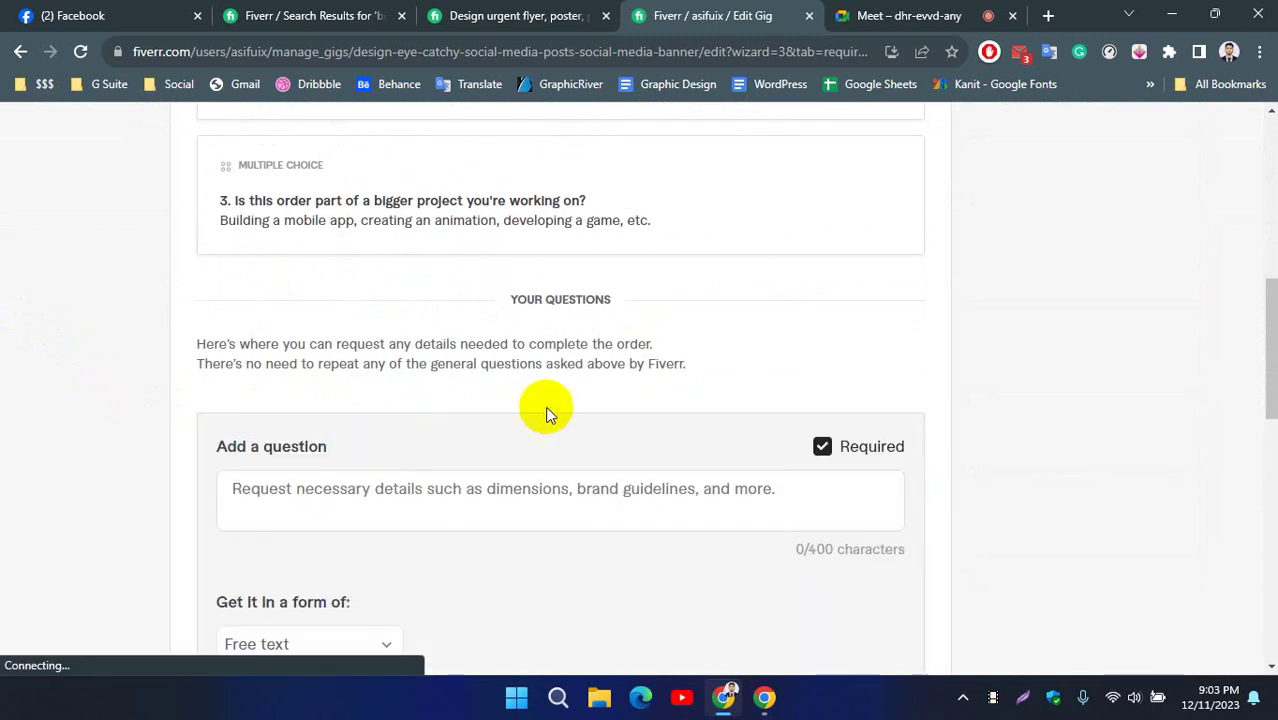
scroll(475, 414, down, 3)
click(408, 228)
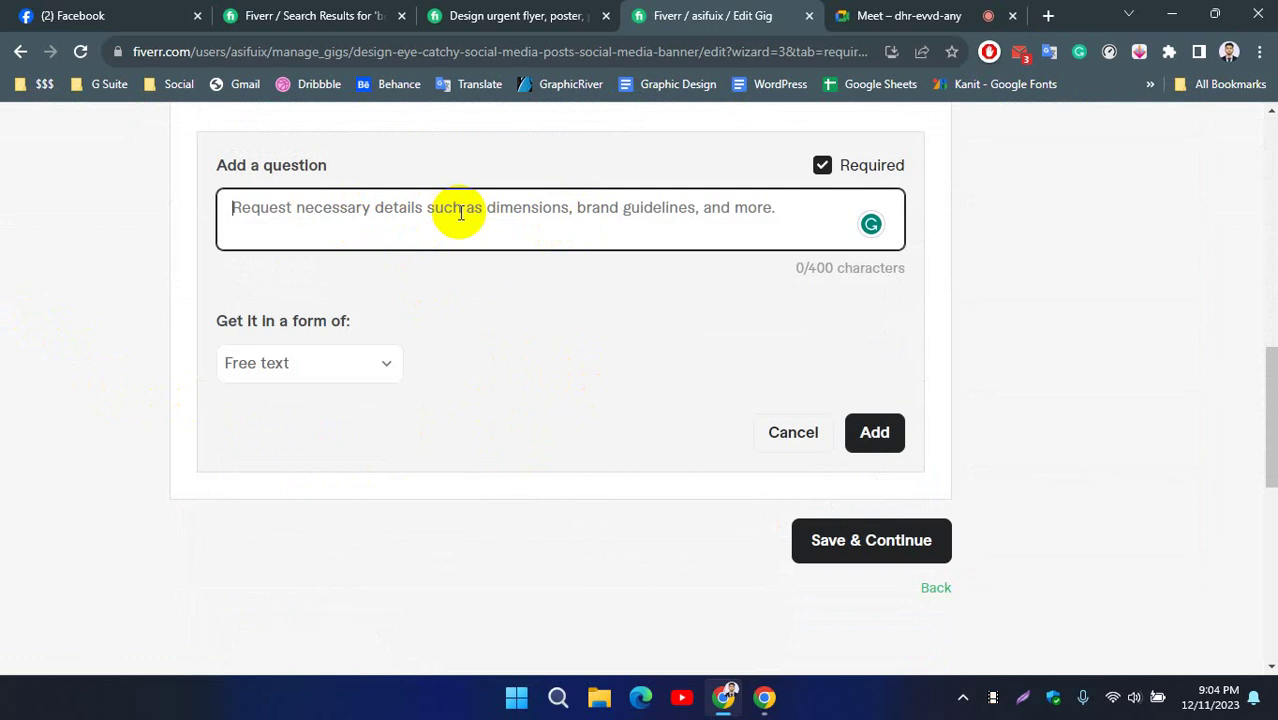
text(1)
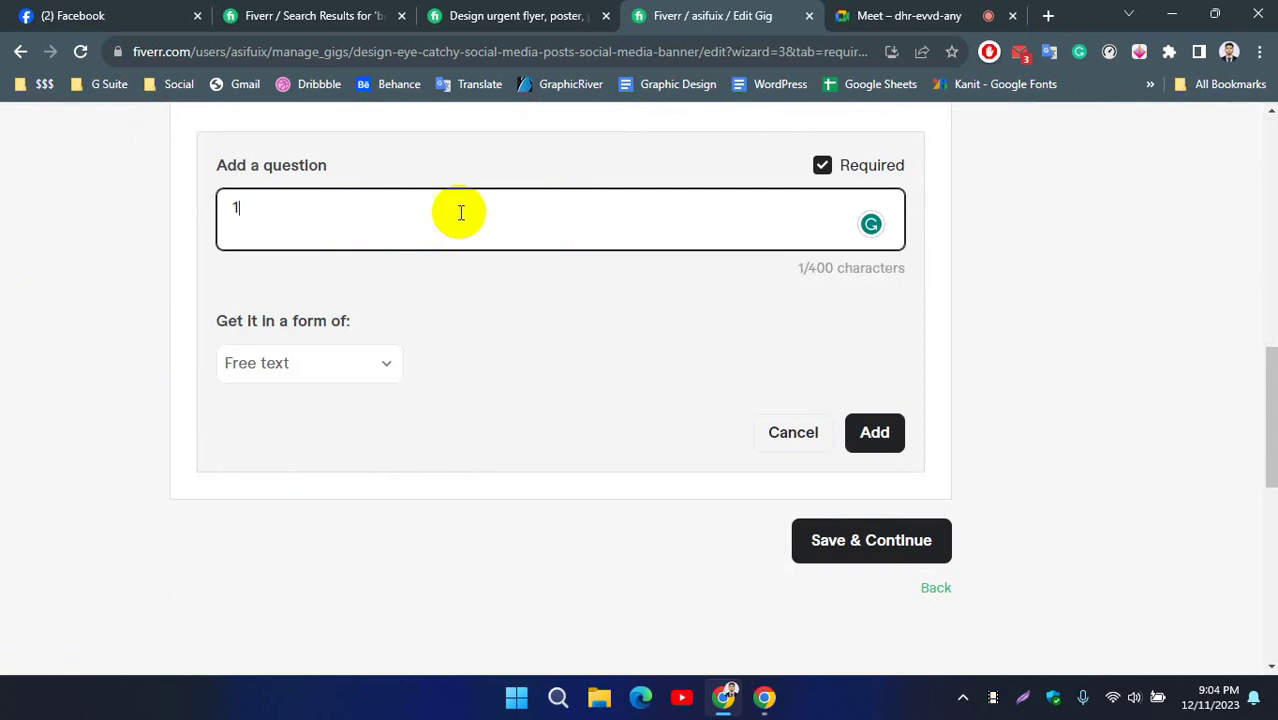
text(. Logo 2. content 3. Images (If you h)
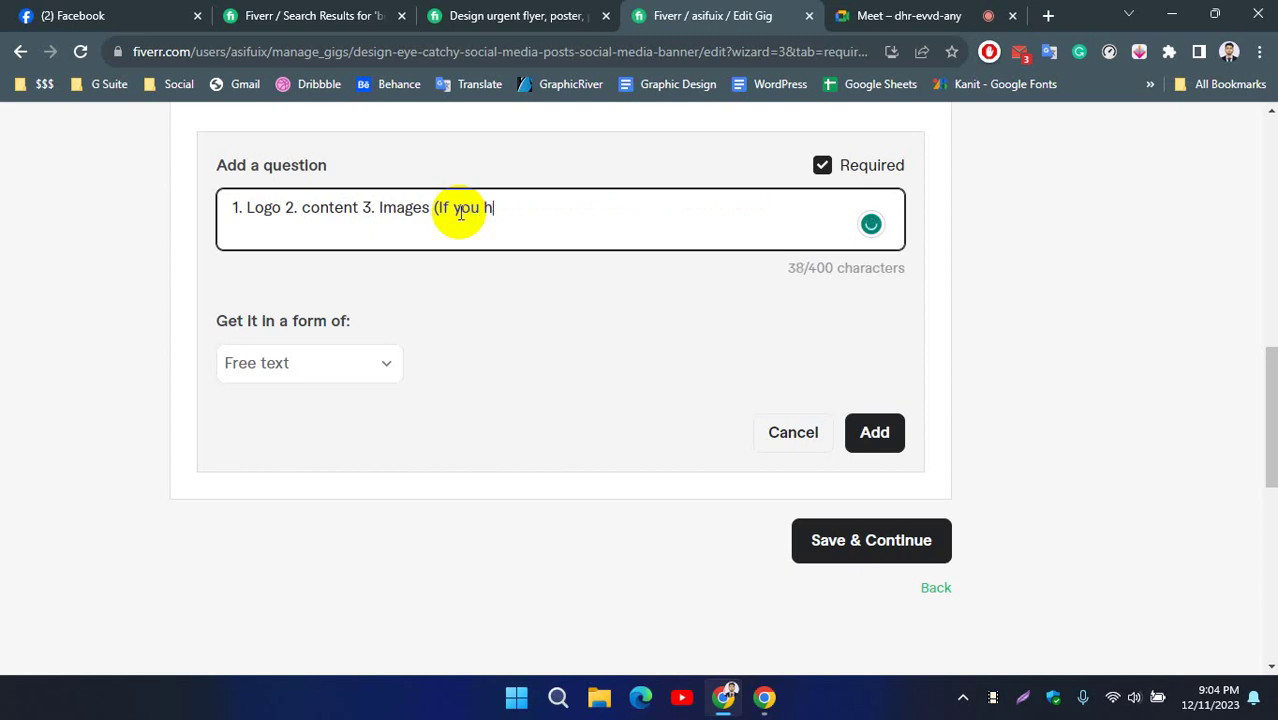
text(ave)
click(311, 211)
key(BackSpace)
text(C)
Append "4. Any example choice" to the question with its spelling corrected, and add it to the requirements.
click(581, 214)
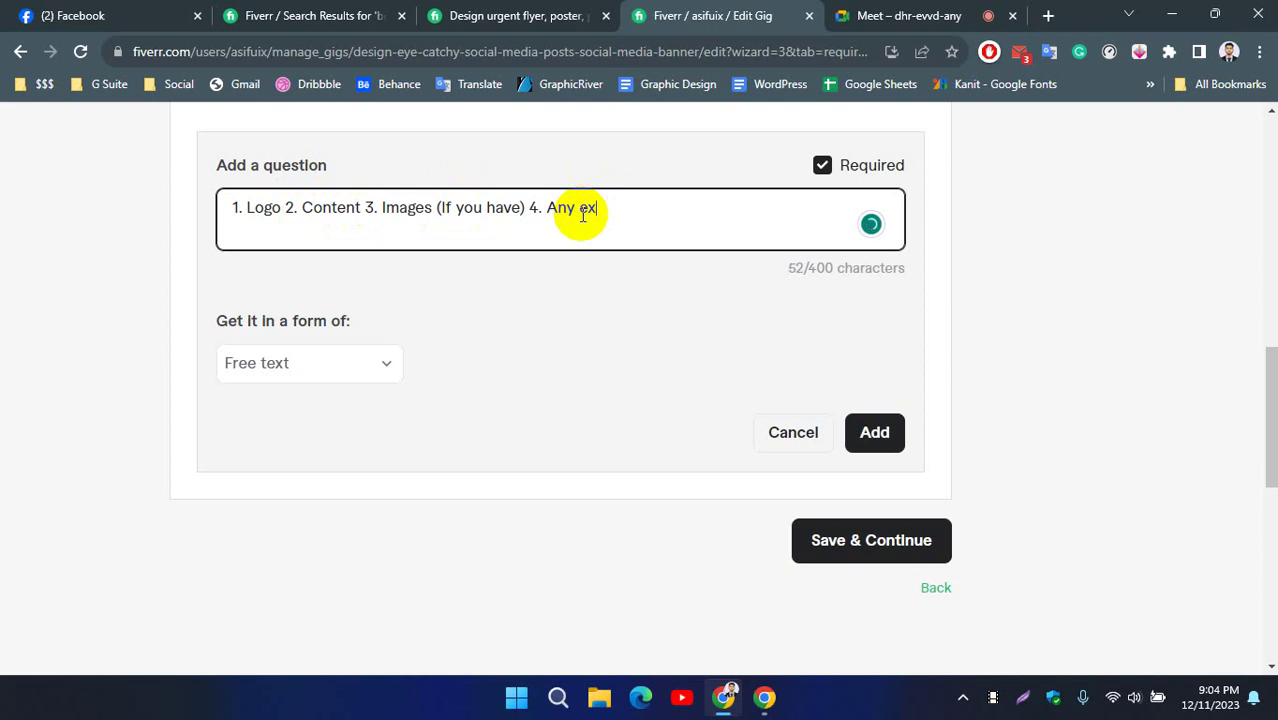
text(exampale choie)
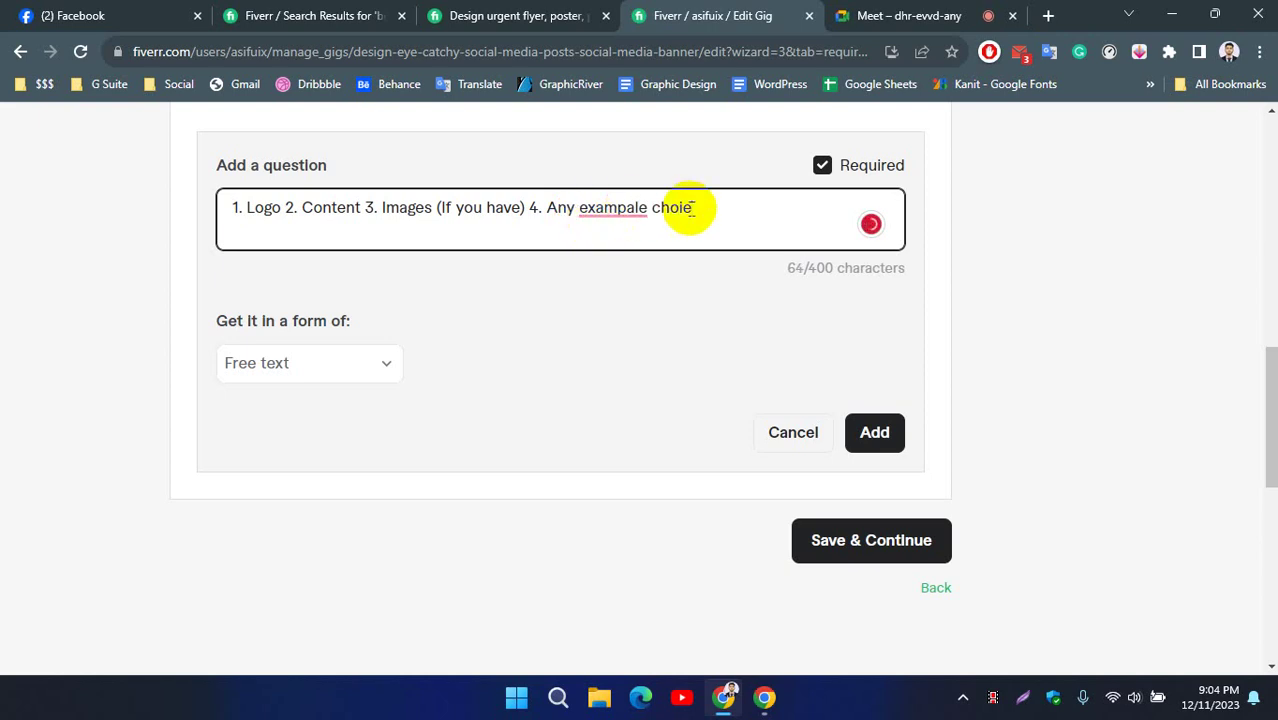
click(684, 208)
text(c)
mouse_move(610, 214)
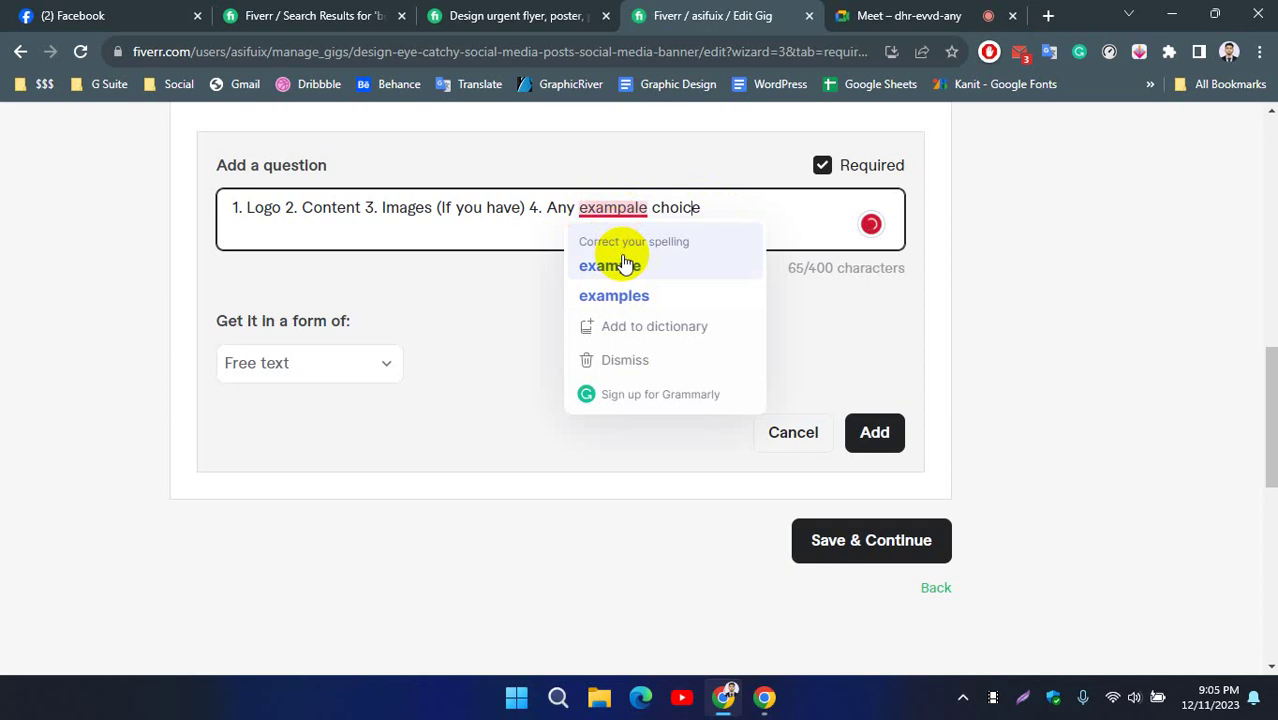
click(627, 263)
click(715, 218)
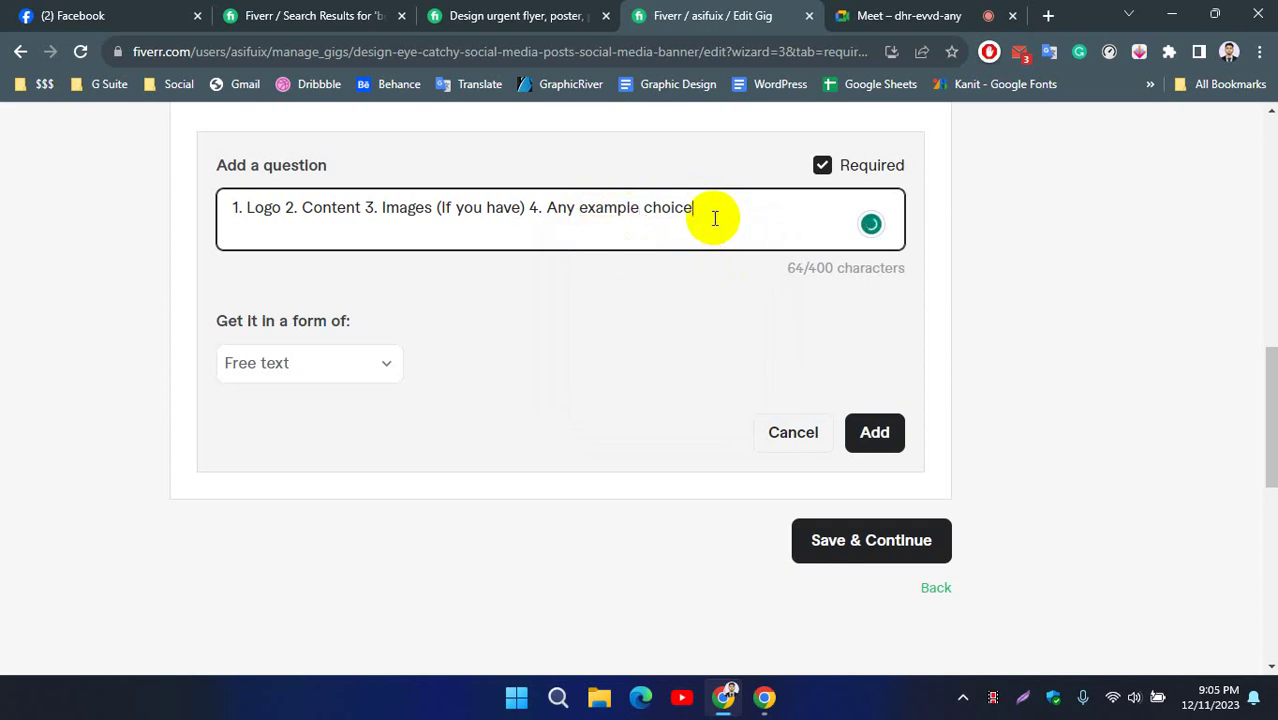
click(875, 437)
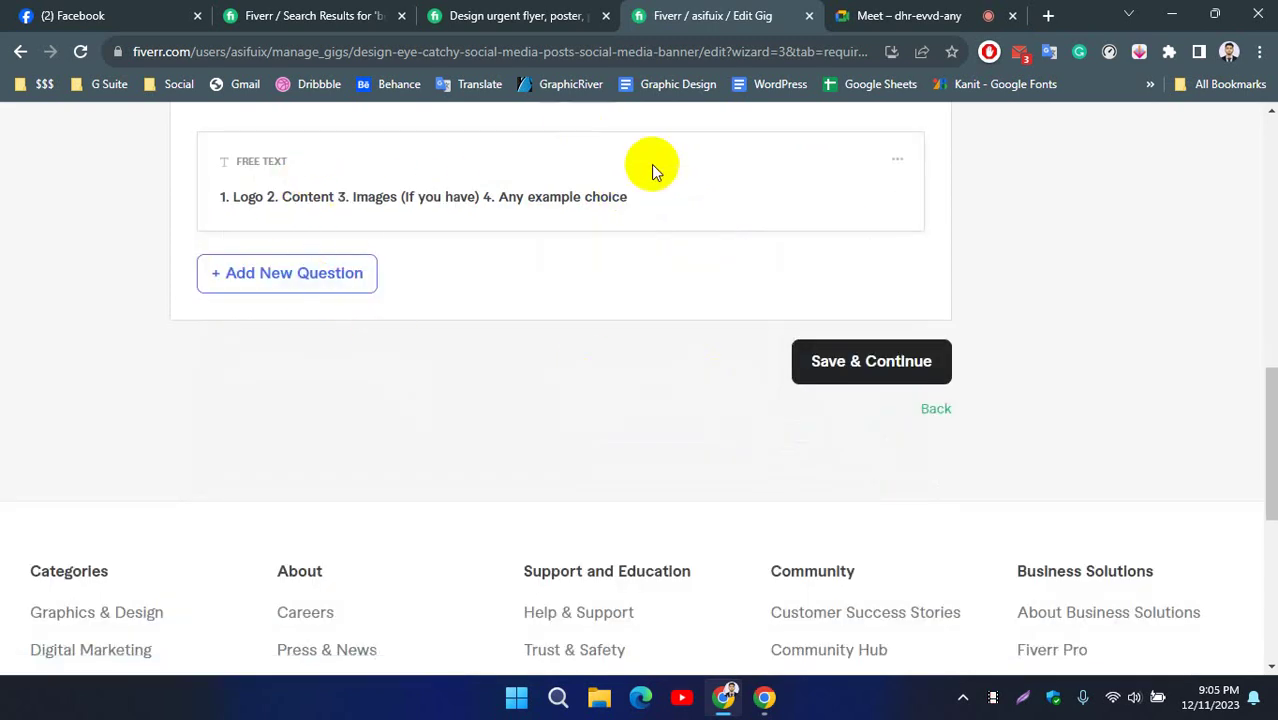
Check the added question's text, then save the buyer requirements and continue to the gallery.
drag(225, 197, 656, 206)
click(655, 208)
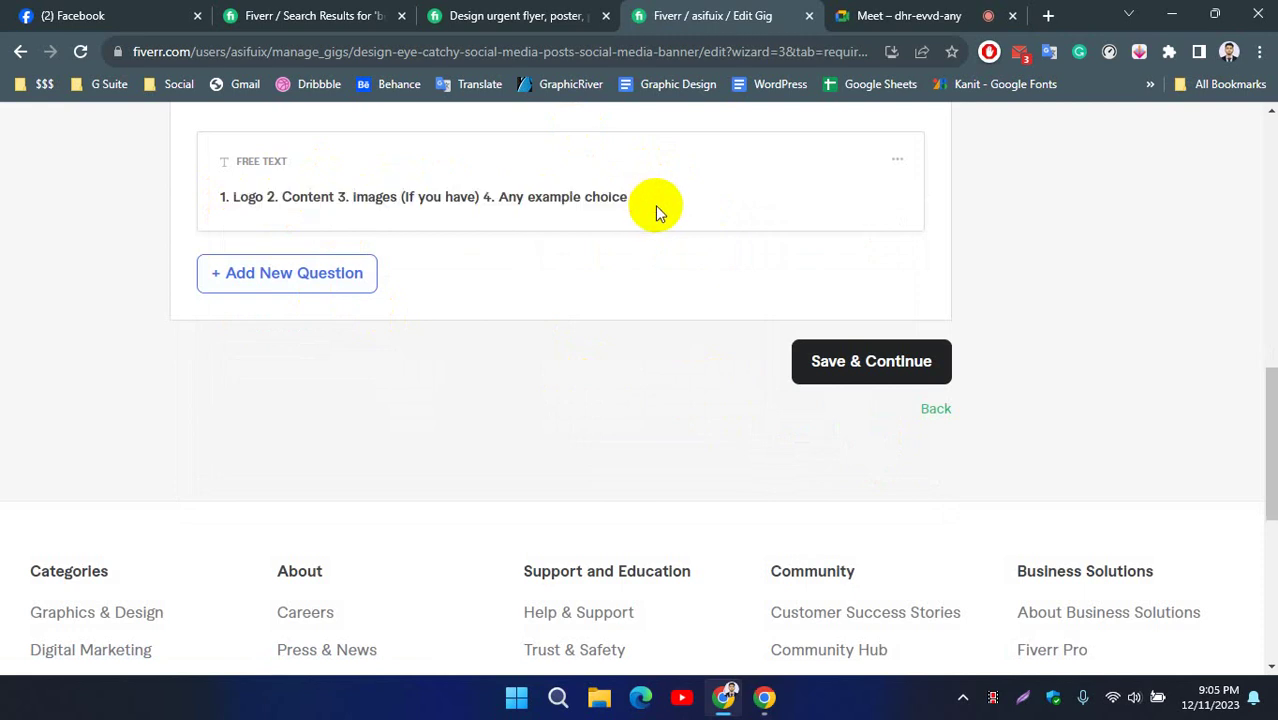
click(858, 376)
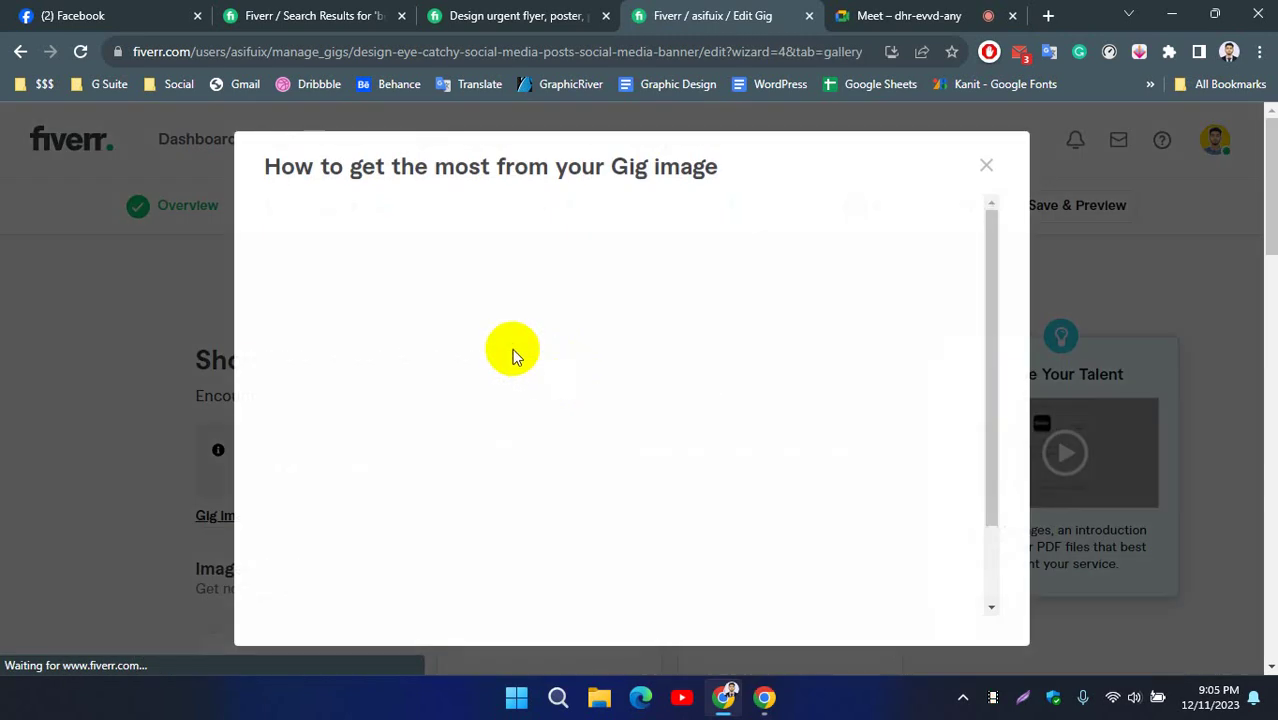
Review the gig image guidelines and the gallery's image and video sections, closing the guidelines when done.
scroll(641, 360, down, 4)
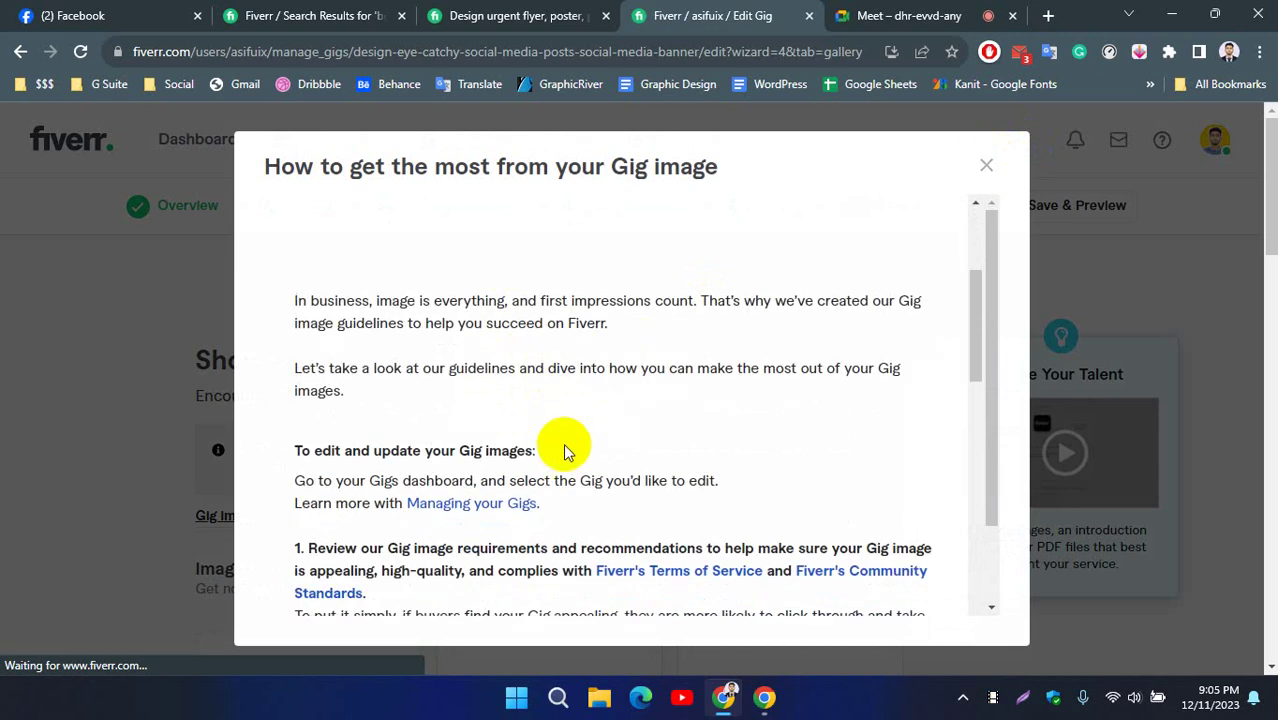
scroll(553, 483, down, 9)
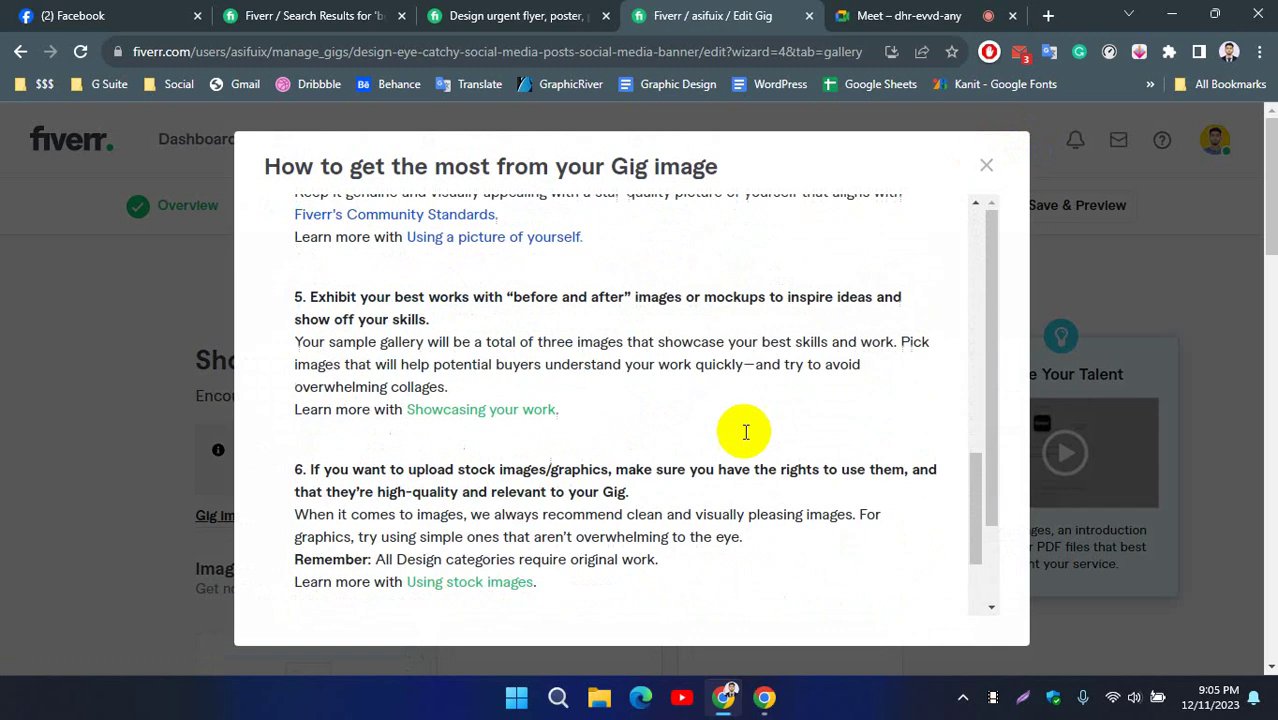
scroll(742, 428, up, 8)
scroll(850, 368, up, 5)
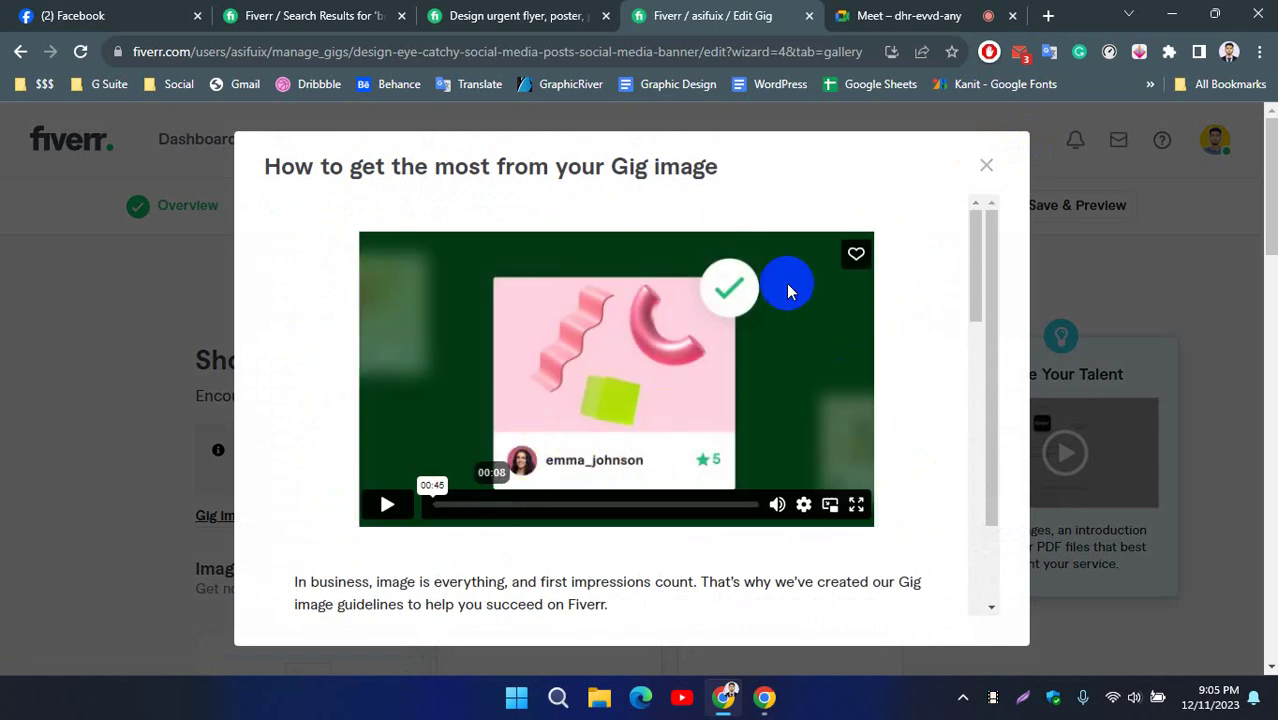
click(985, 165)
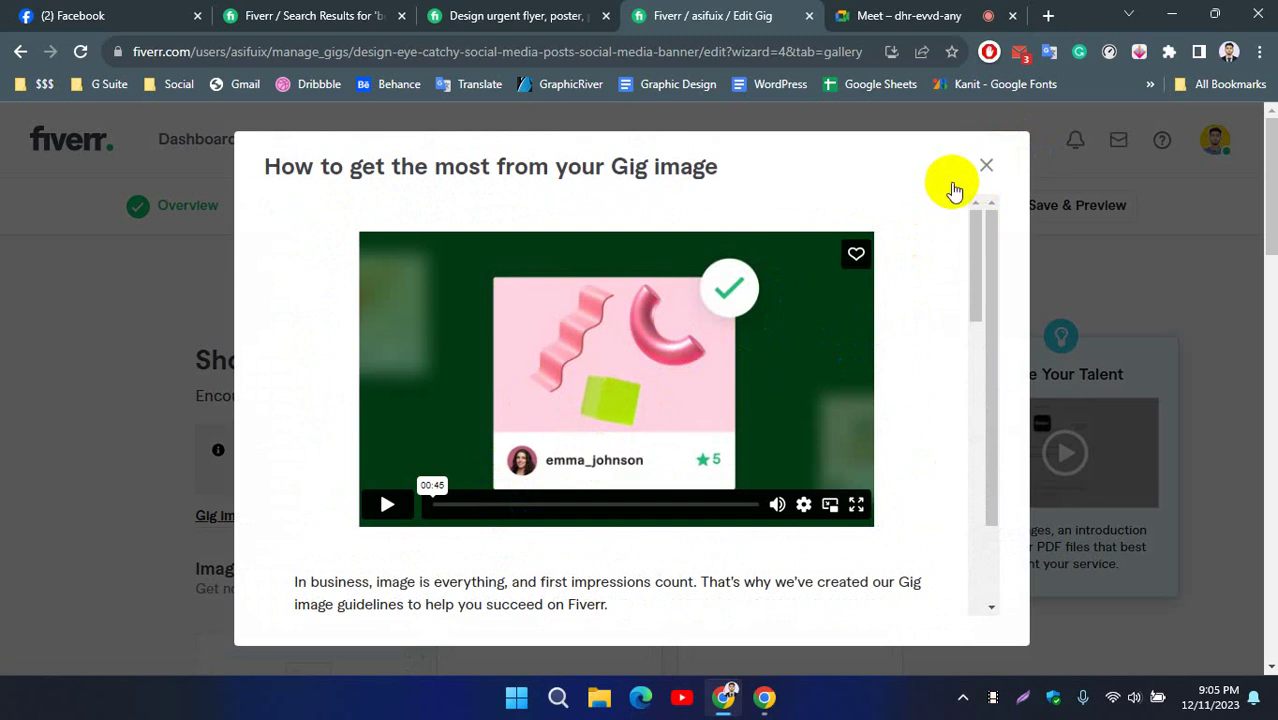
scroll(97, 392, down, 4)
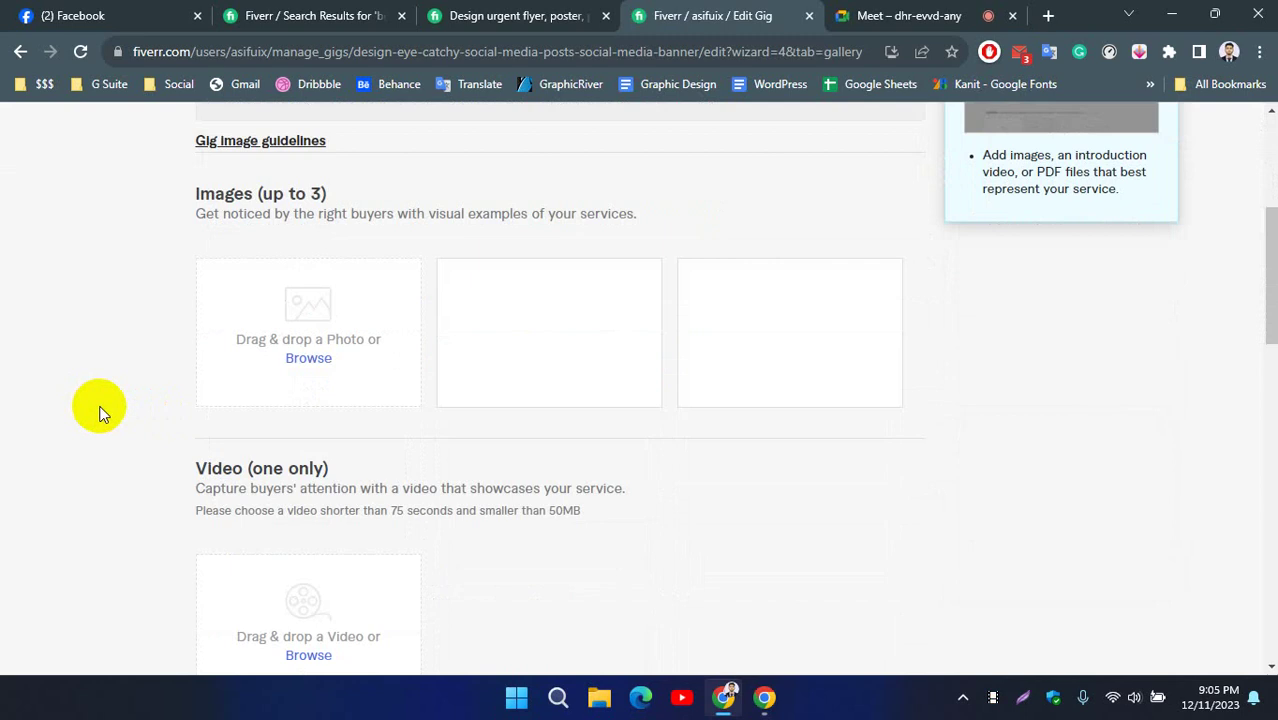
scroll(99, 414, up, 3)
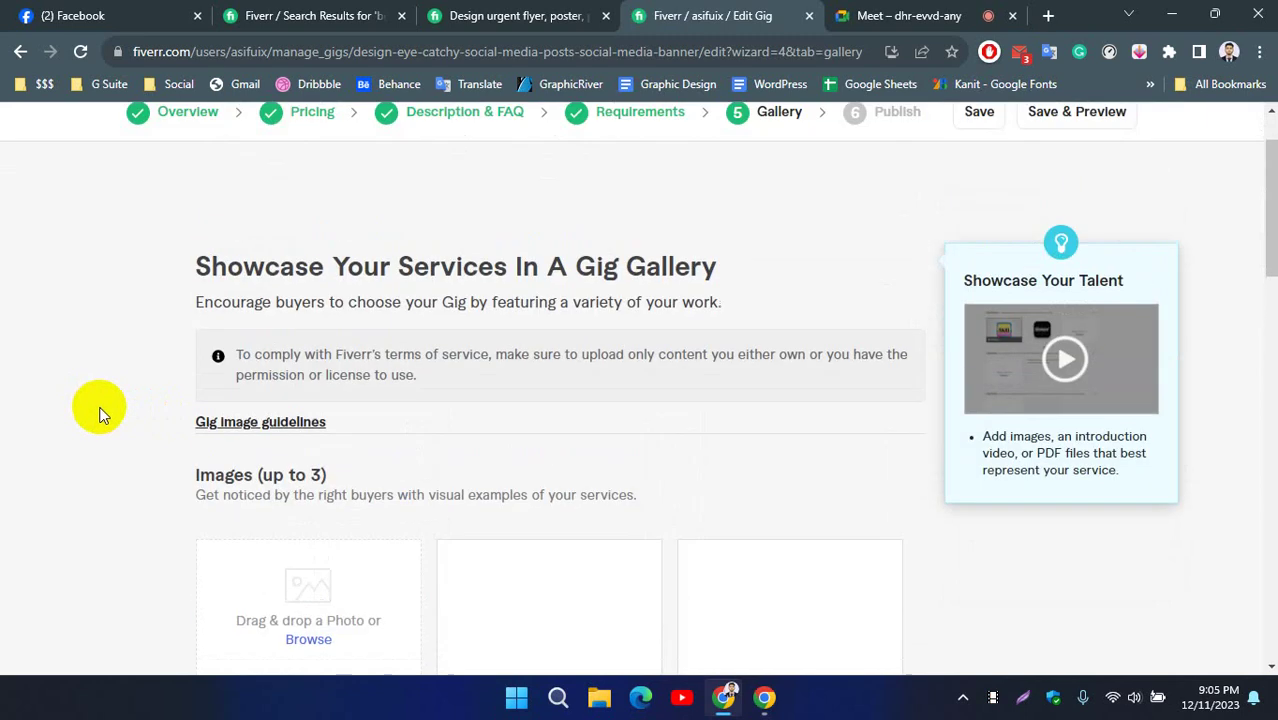
scroll(102, 396, down, 3)
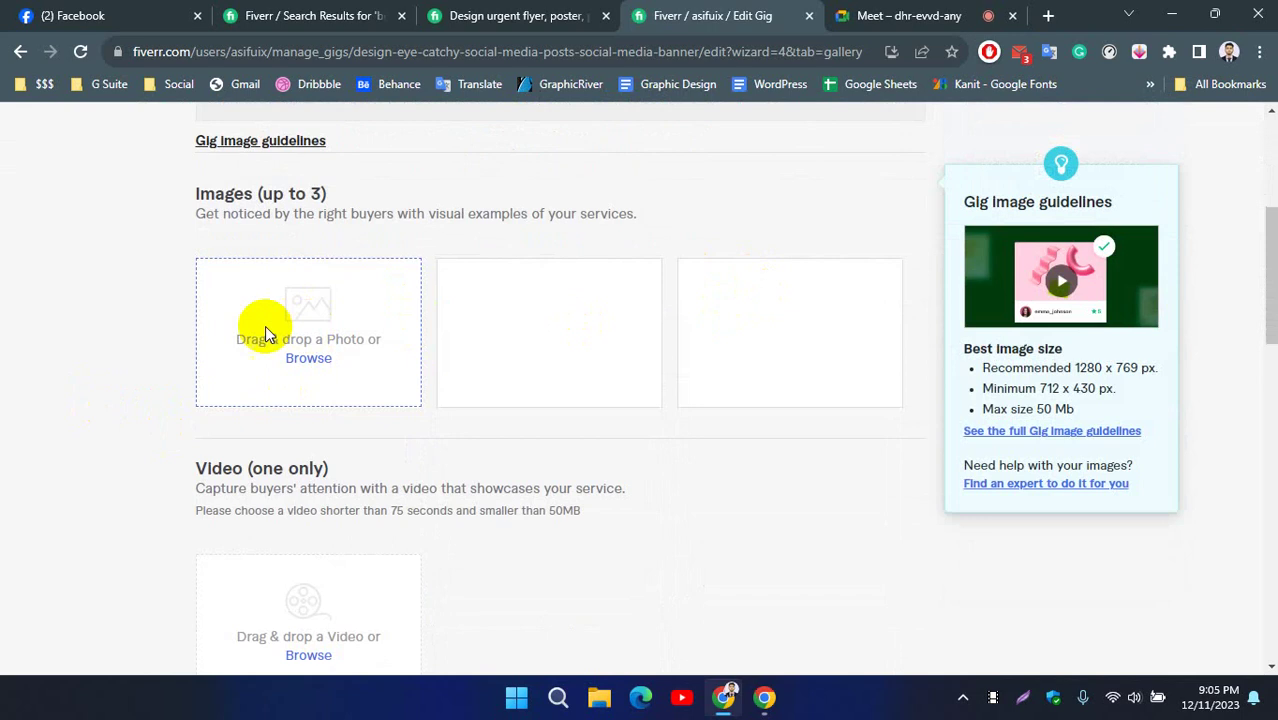
scroll(590, 245, up, 1)
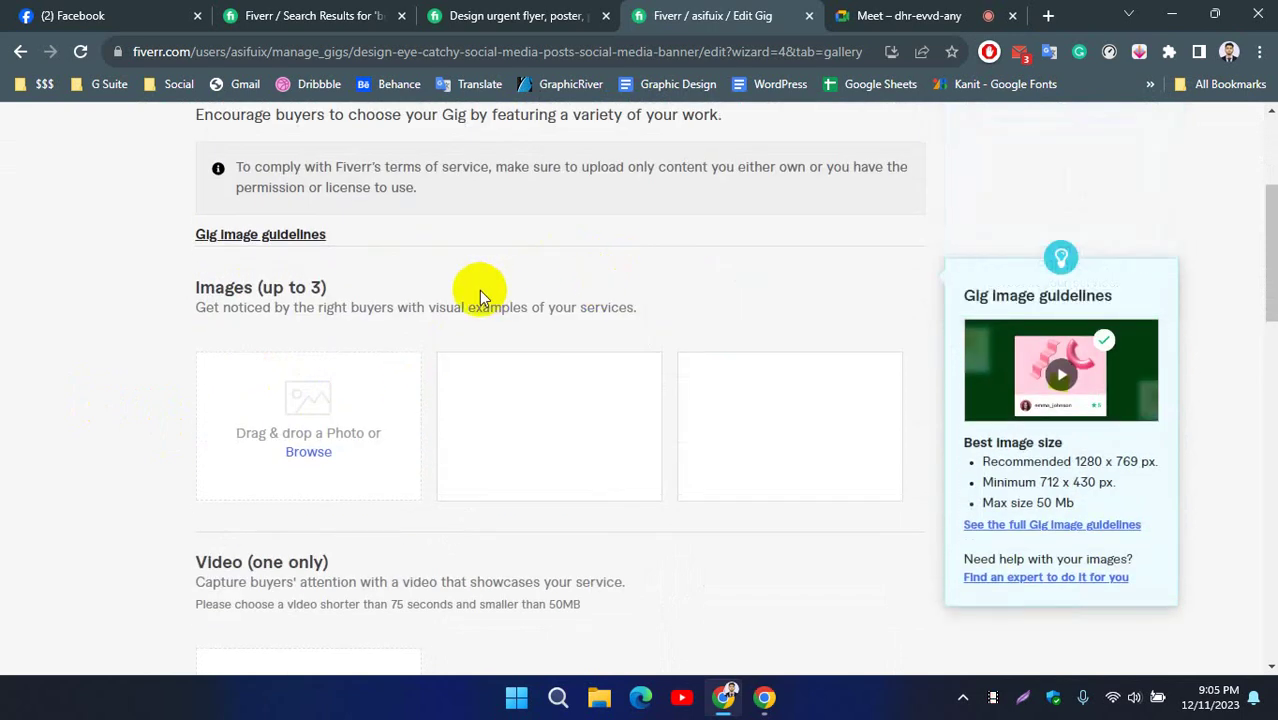
click(302, 234)
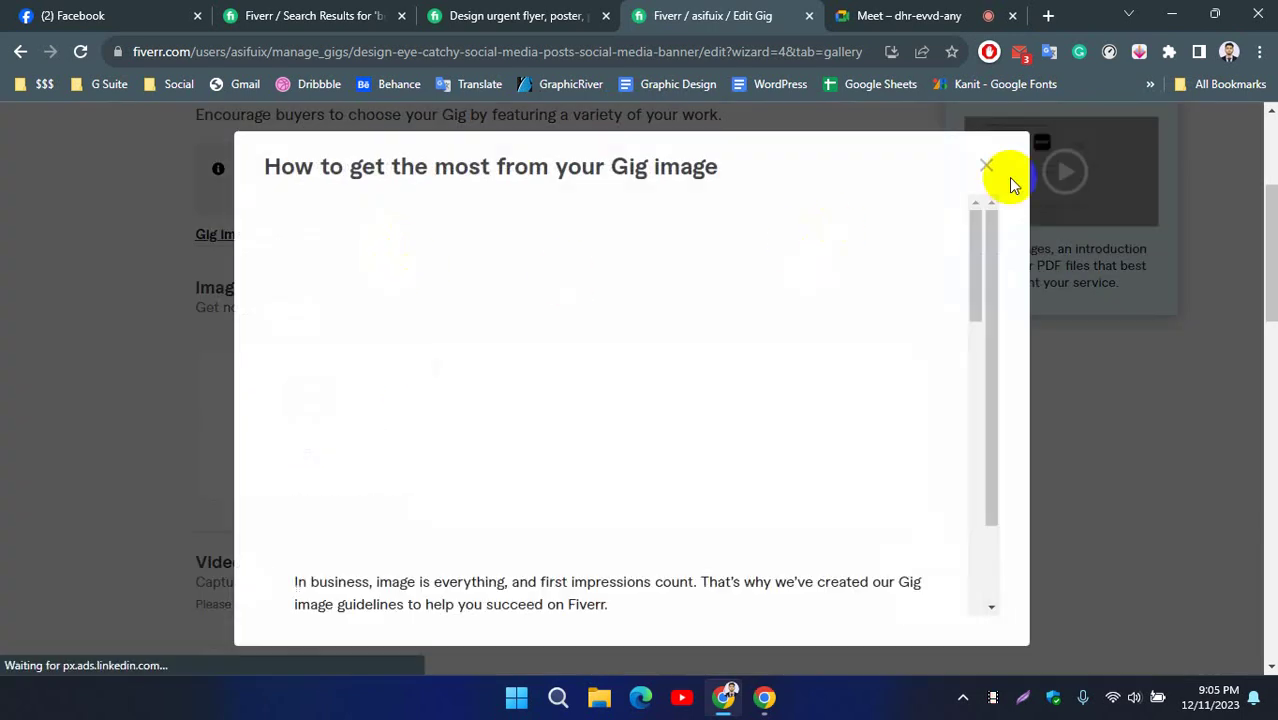
click(985, 164)
scroll(160, 343, down, 1)
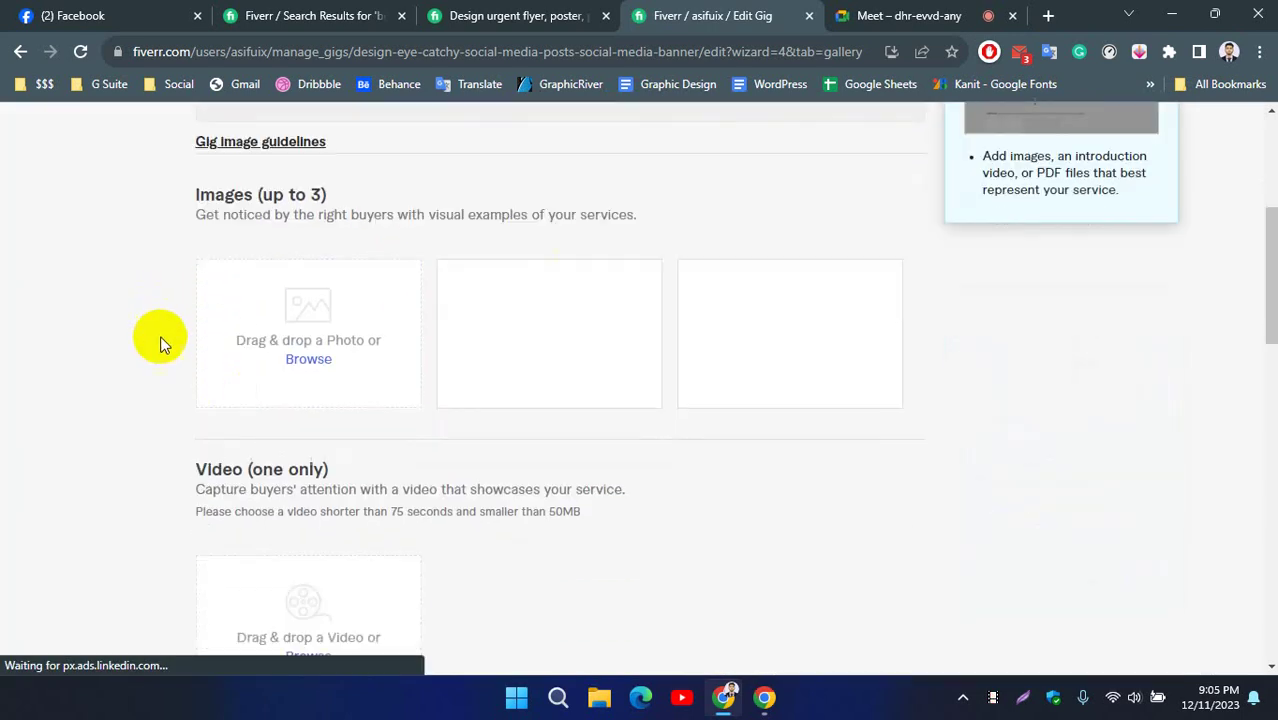
Upload Social-media-post-mockup.jpg from the Desktop as the first gig image.
click(210, 367)
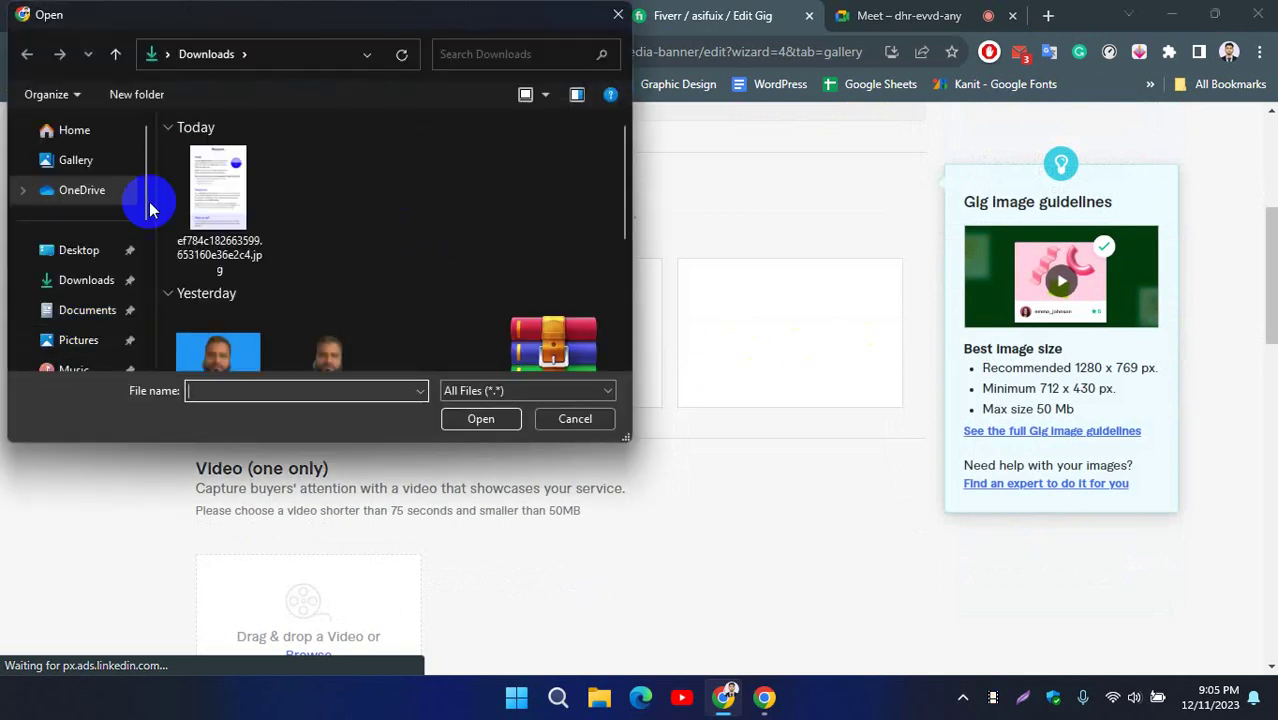
click(78, 162)
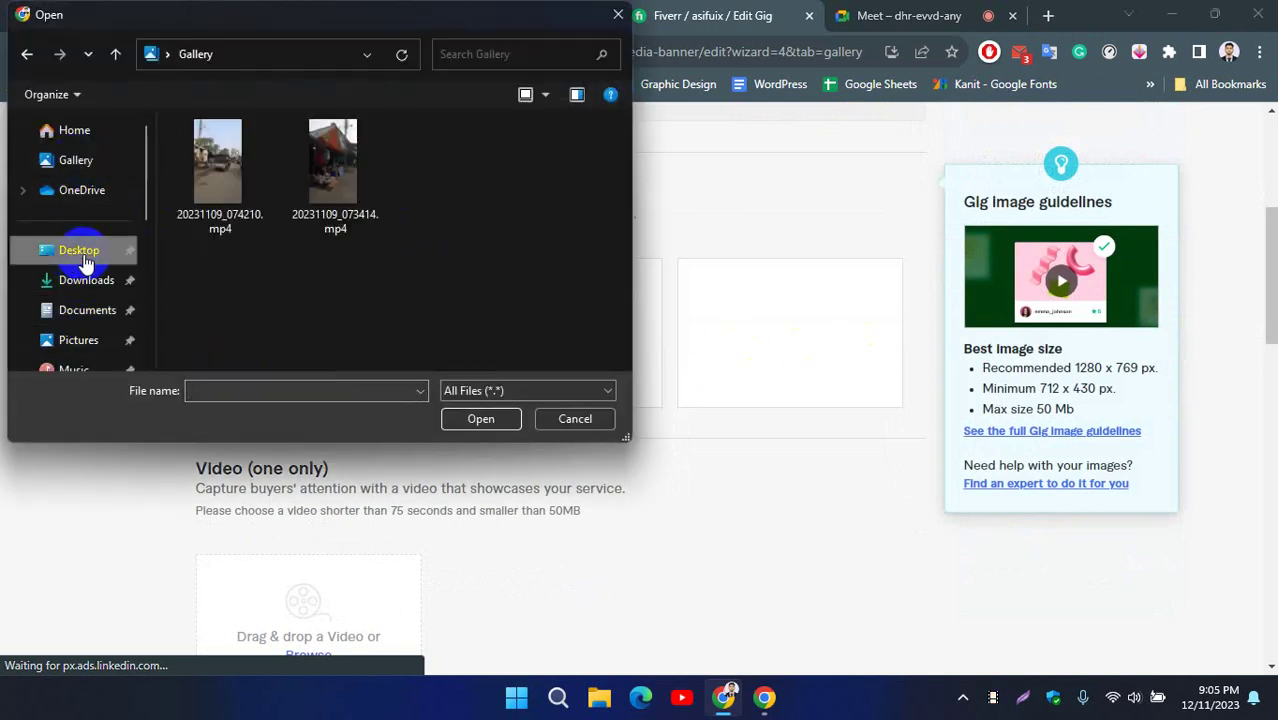
click(84, 258)
click(218, 170)
click(470, 418)
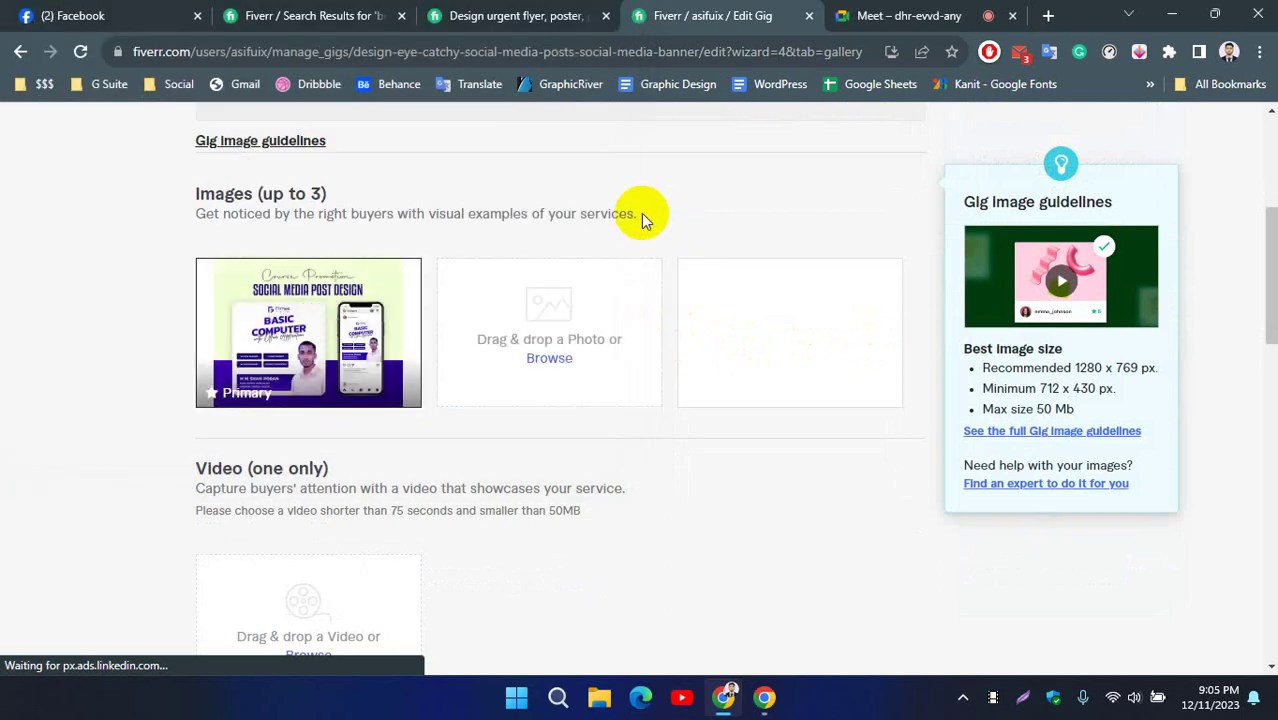
click(315, 300)
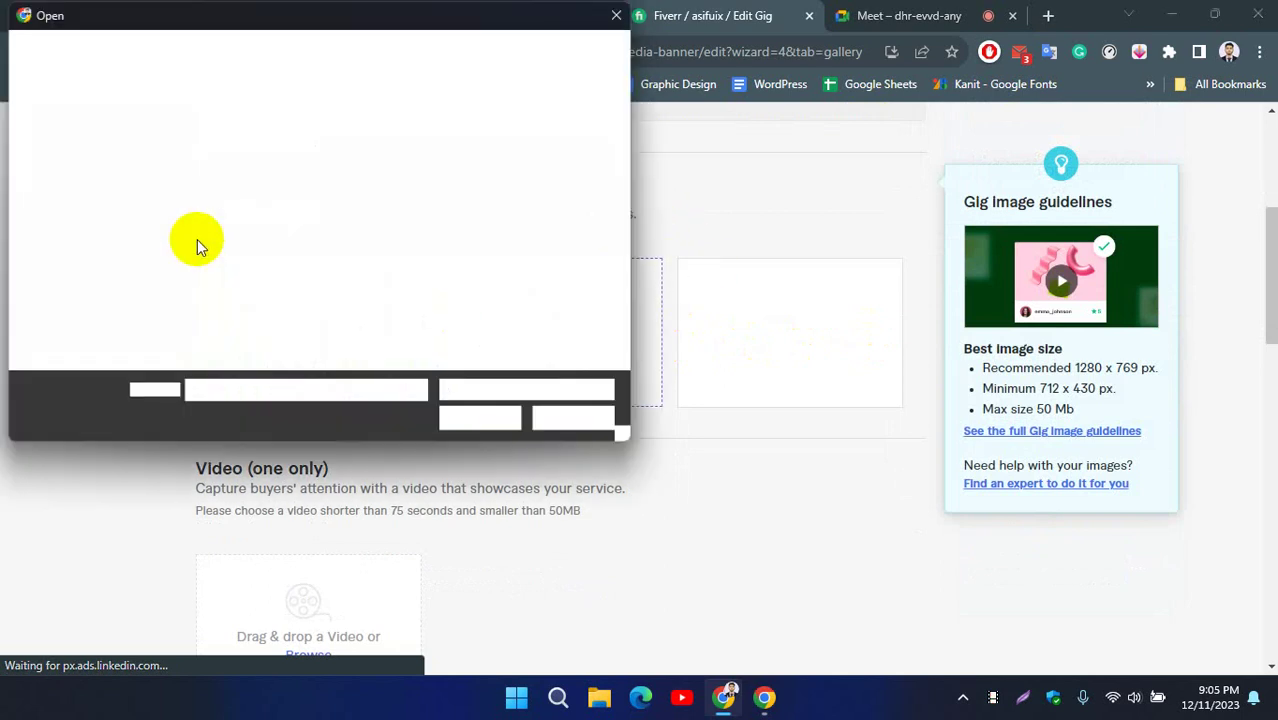
scroll(128, 200, down, 1)
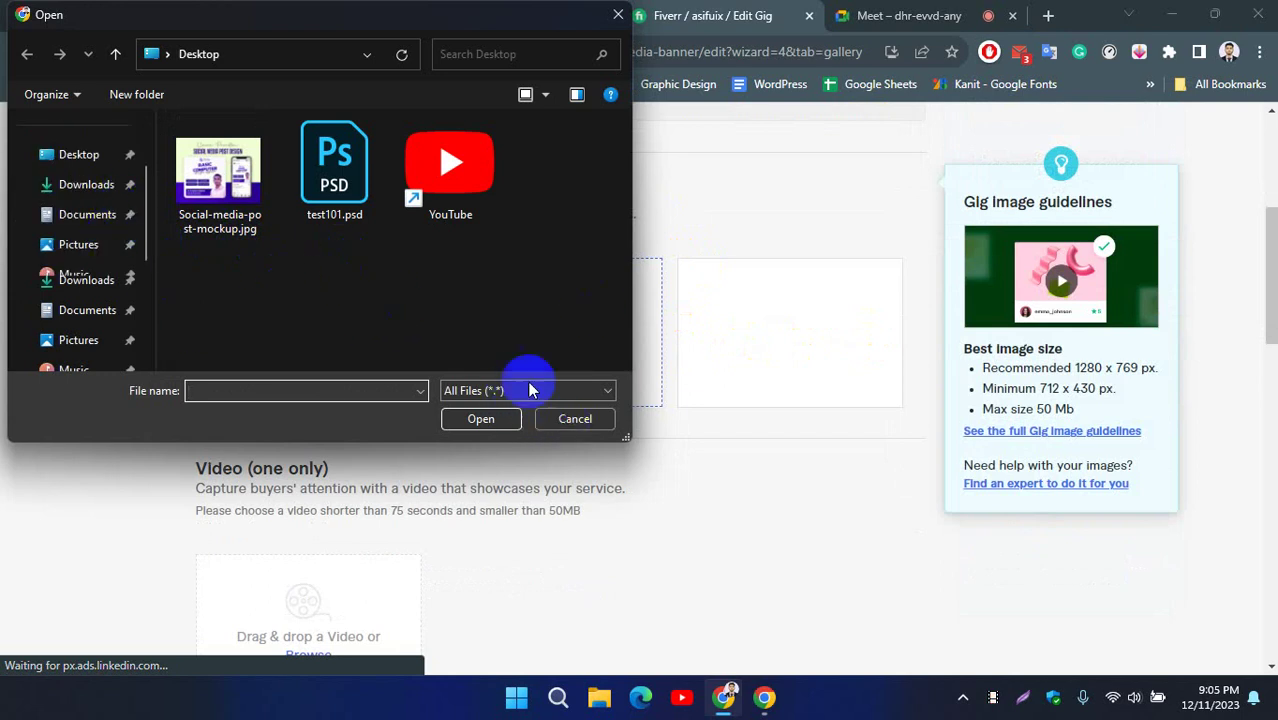
click(576, 420)
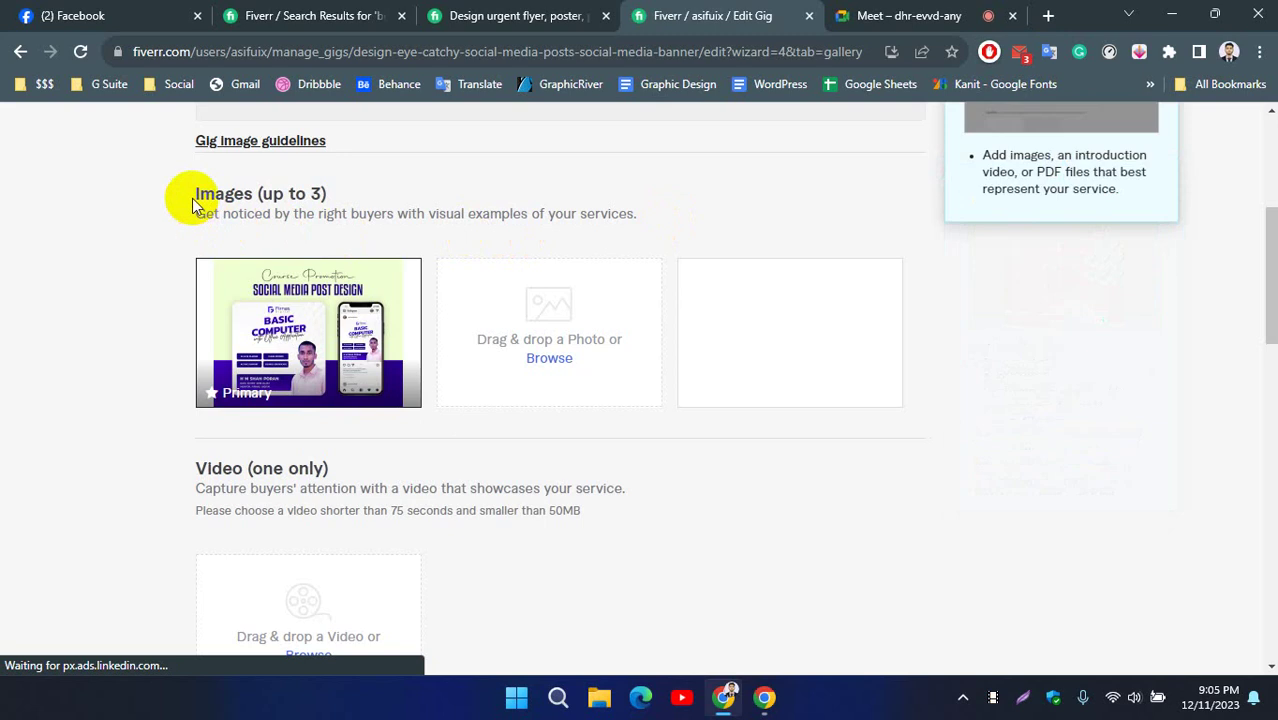
Look at the image limit, the brochure search results and the urgent flyer gig, and return to the gig gallery.
drag(194, 197, 380, 191)
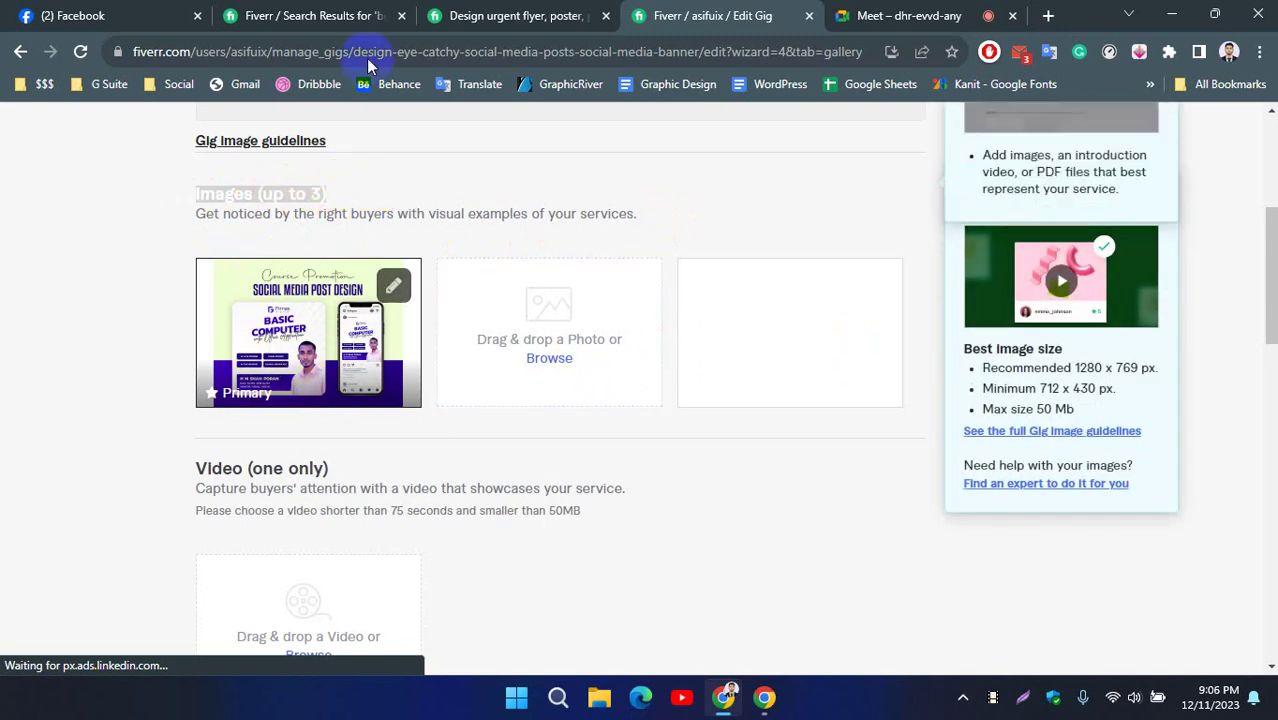
click(508, 15)
click(300, 15)
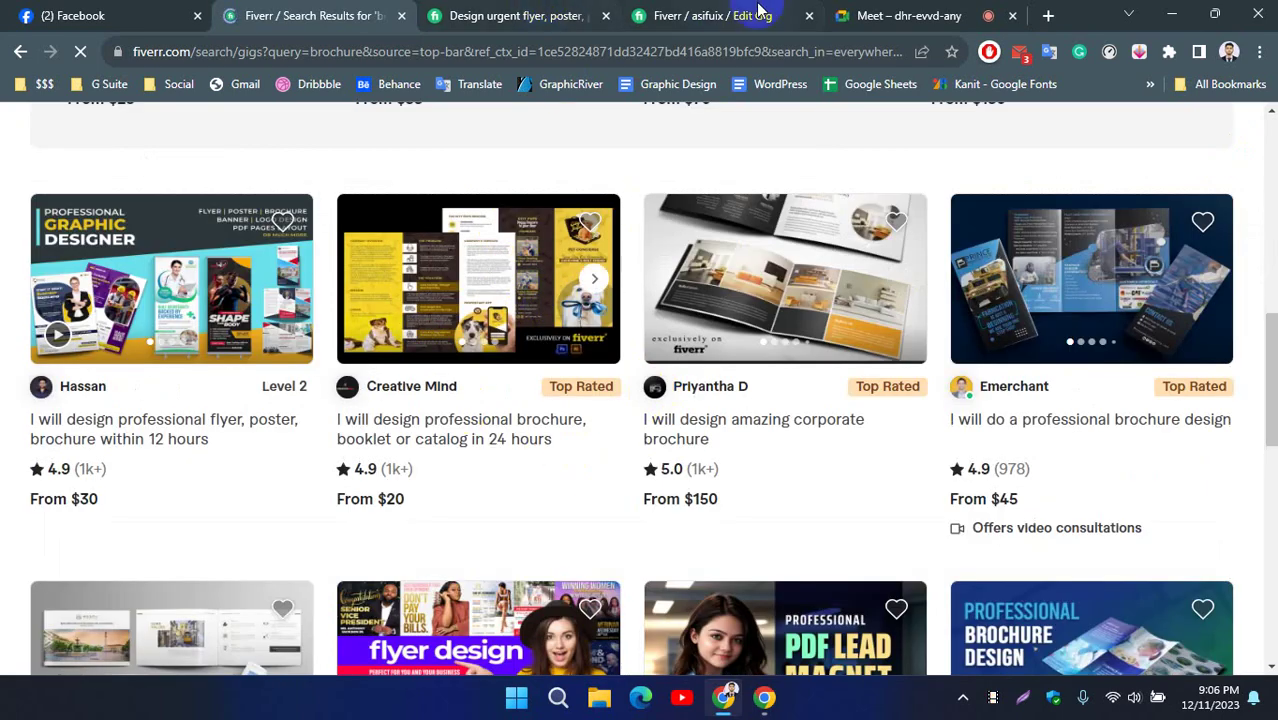
click(684, 12)
click(522, 12)
click(678, 10)
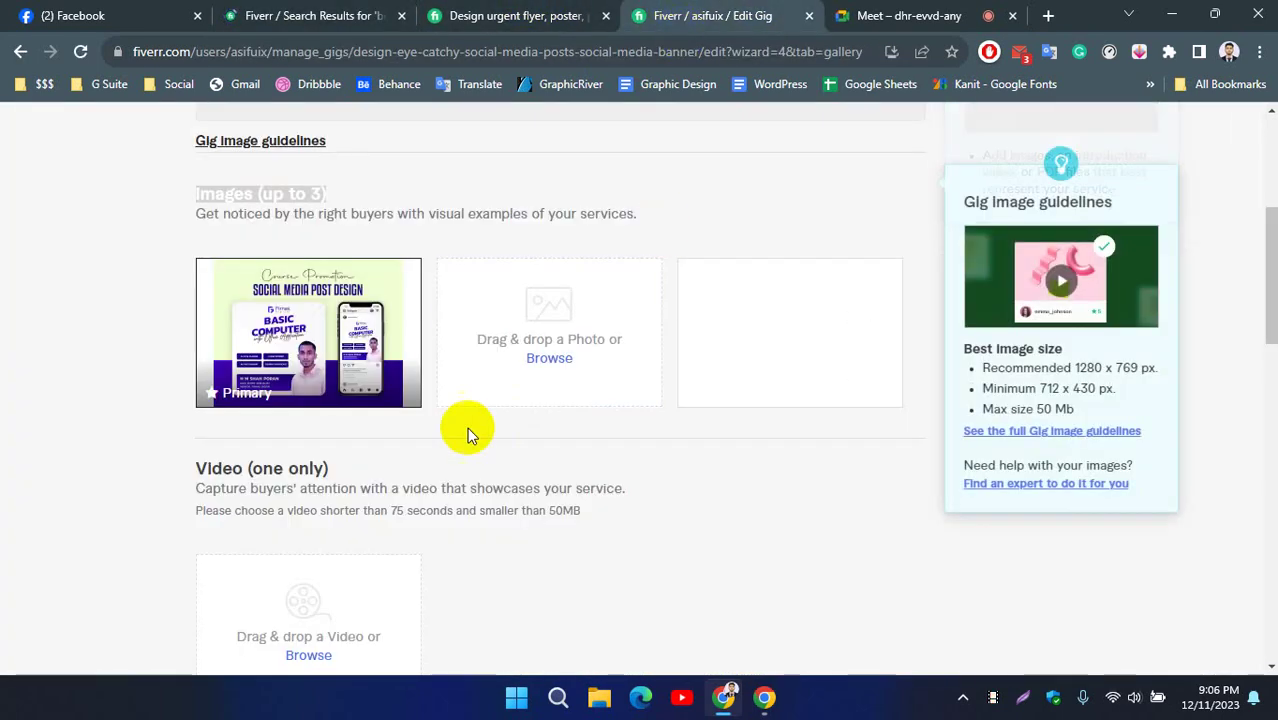
Accept the declaration that the materials are self-created and infringe no third-party rights, and save the gallery section.
scroll(150, 450, down, 6)
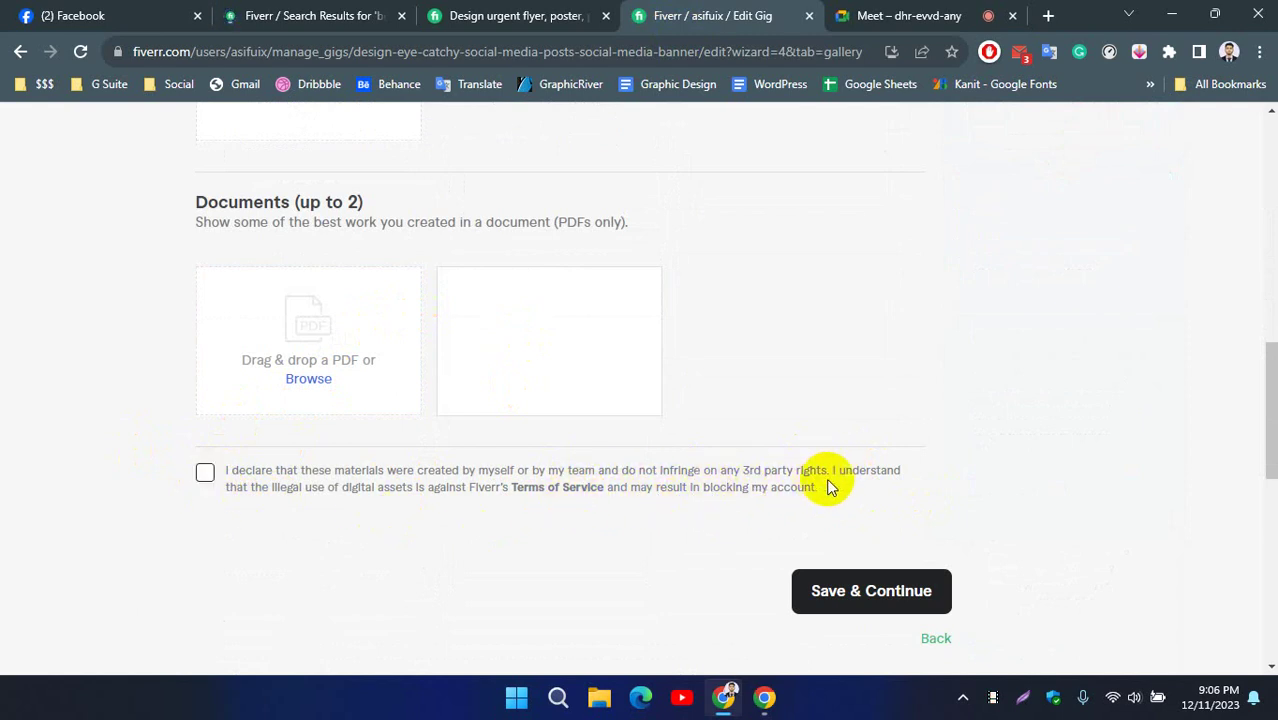
click(205, 476)
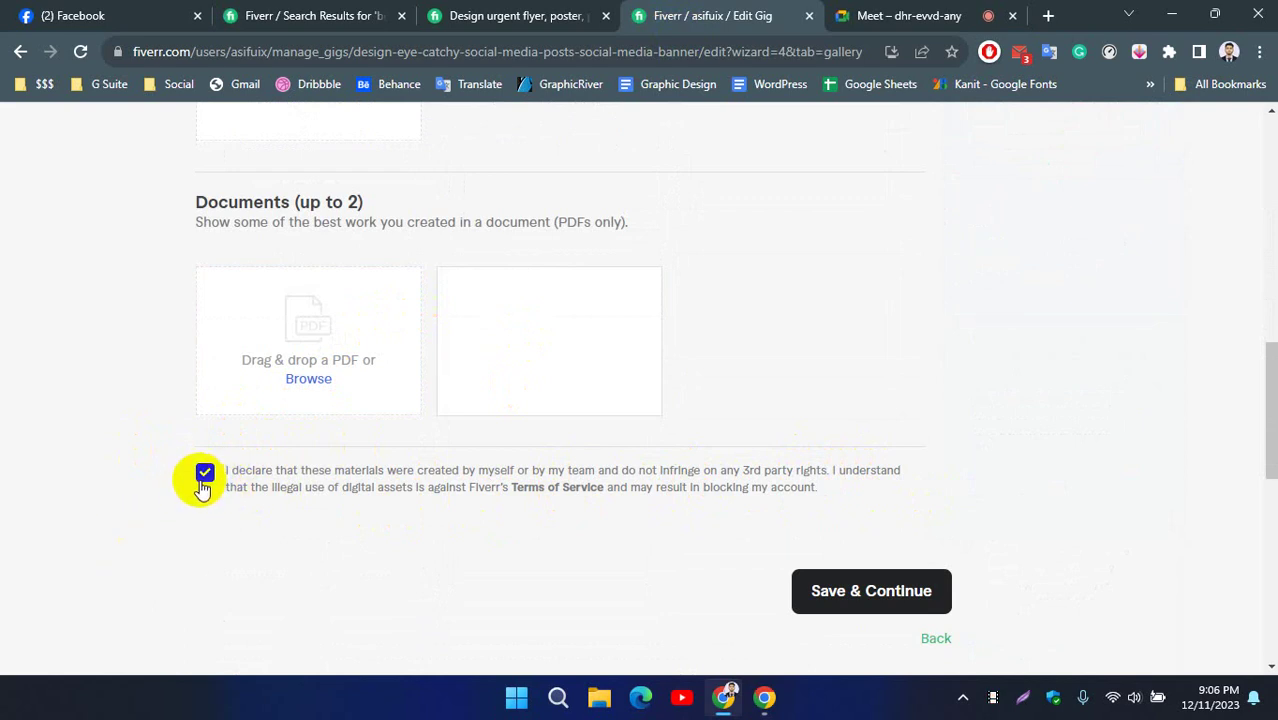
click(833, 603)
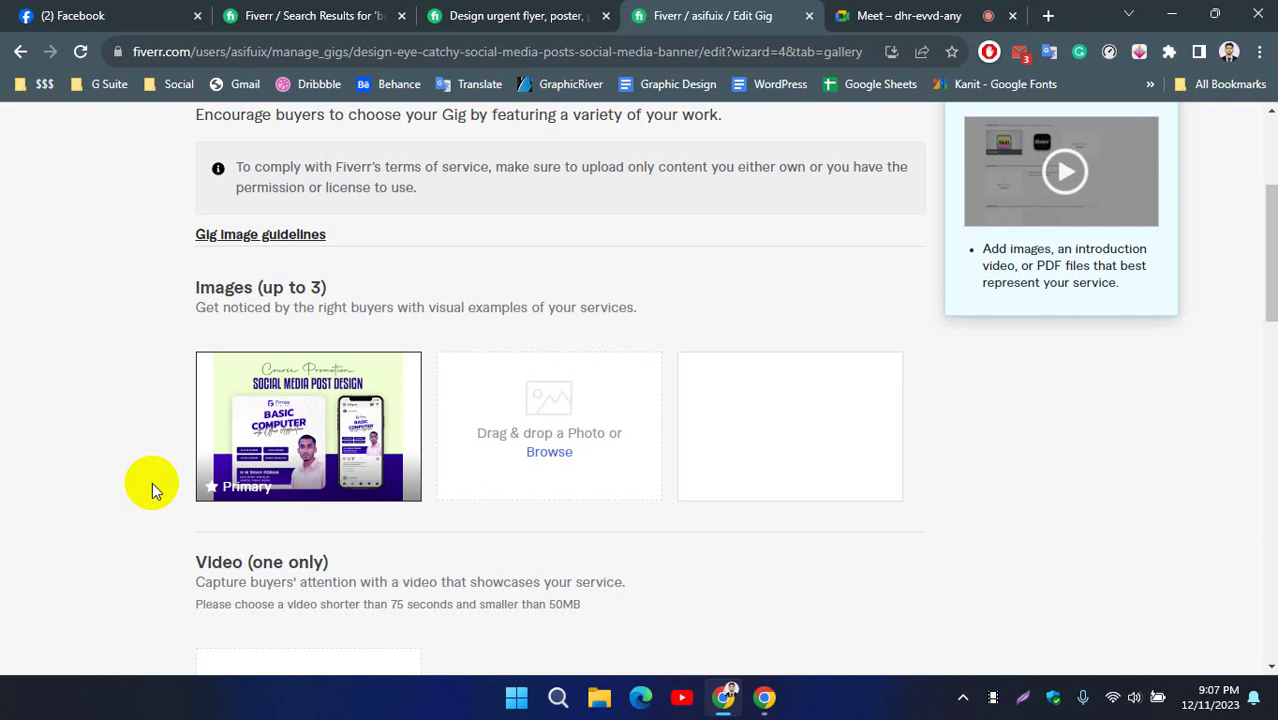
Review the gallery's image, video and document sections and the accepted materials declaration.
scroll(271, 493, up, 3)
scroll(620, 370, down, 3)
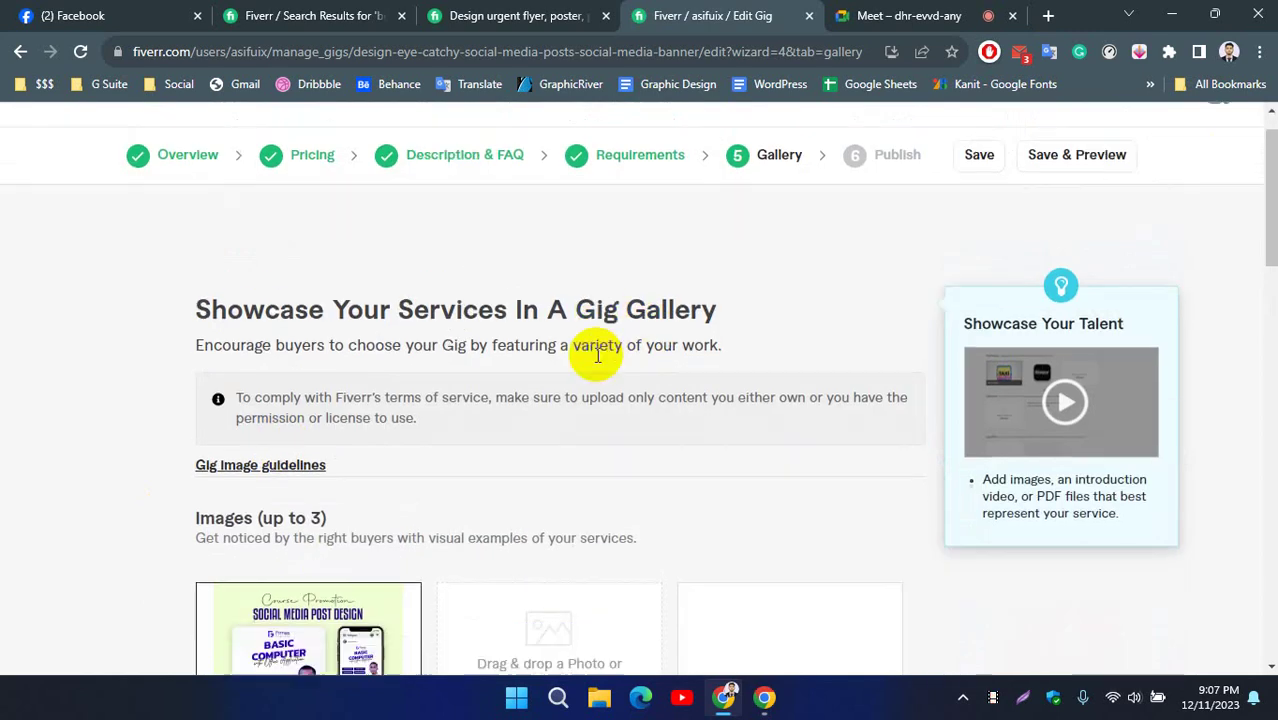
scroll(816, 350, down, 5)
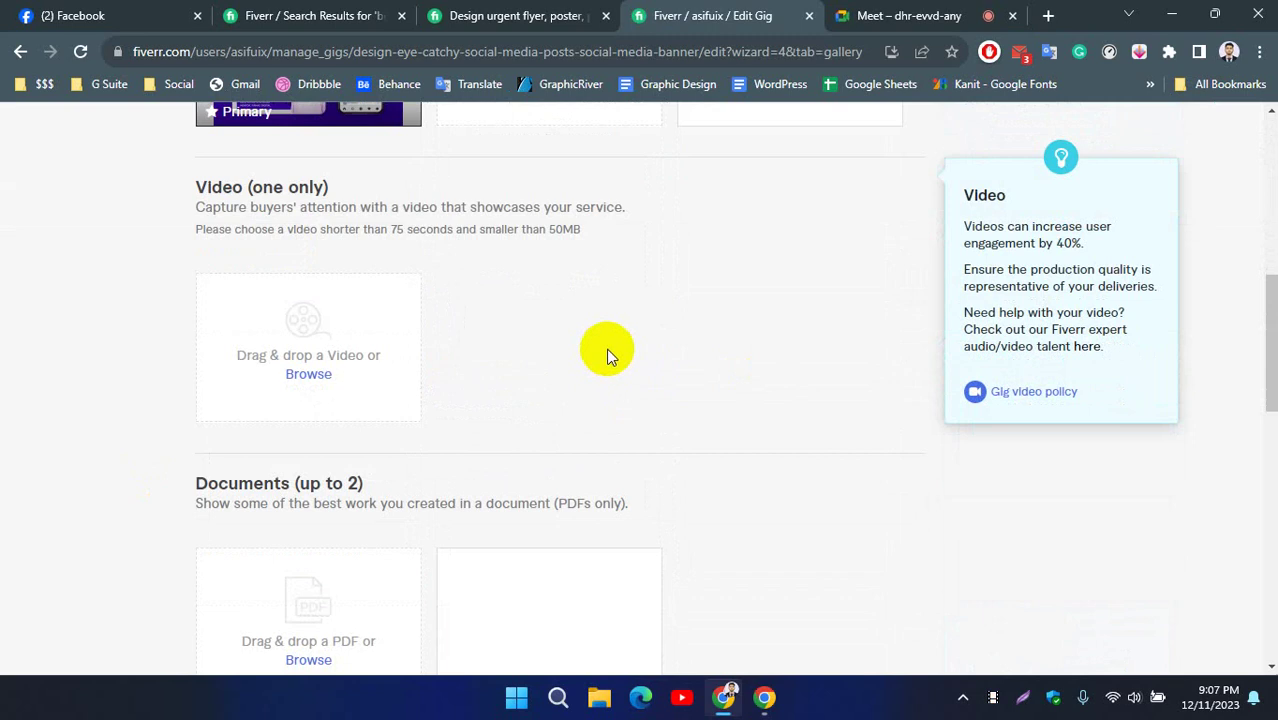
scroll(608, 351, down, 2)
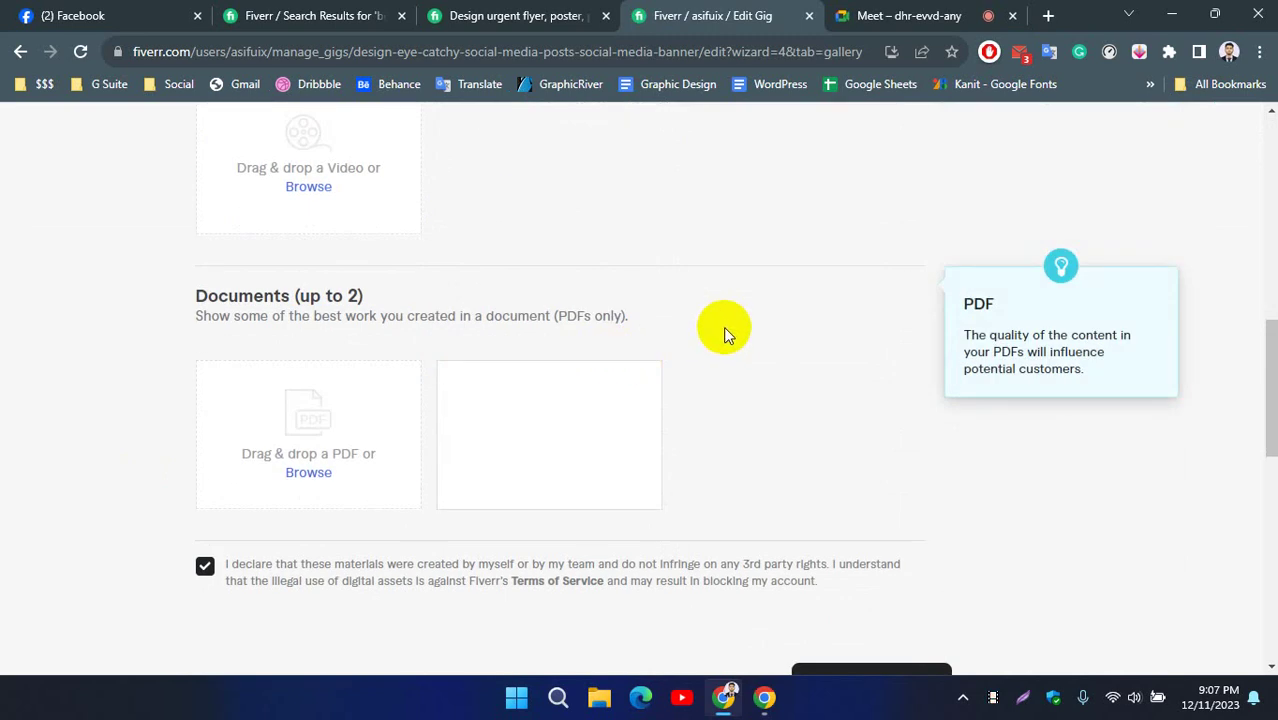
scroll(723, 326, down, 1)
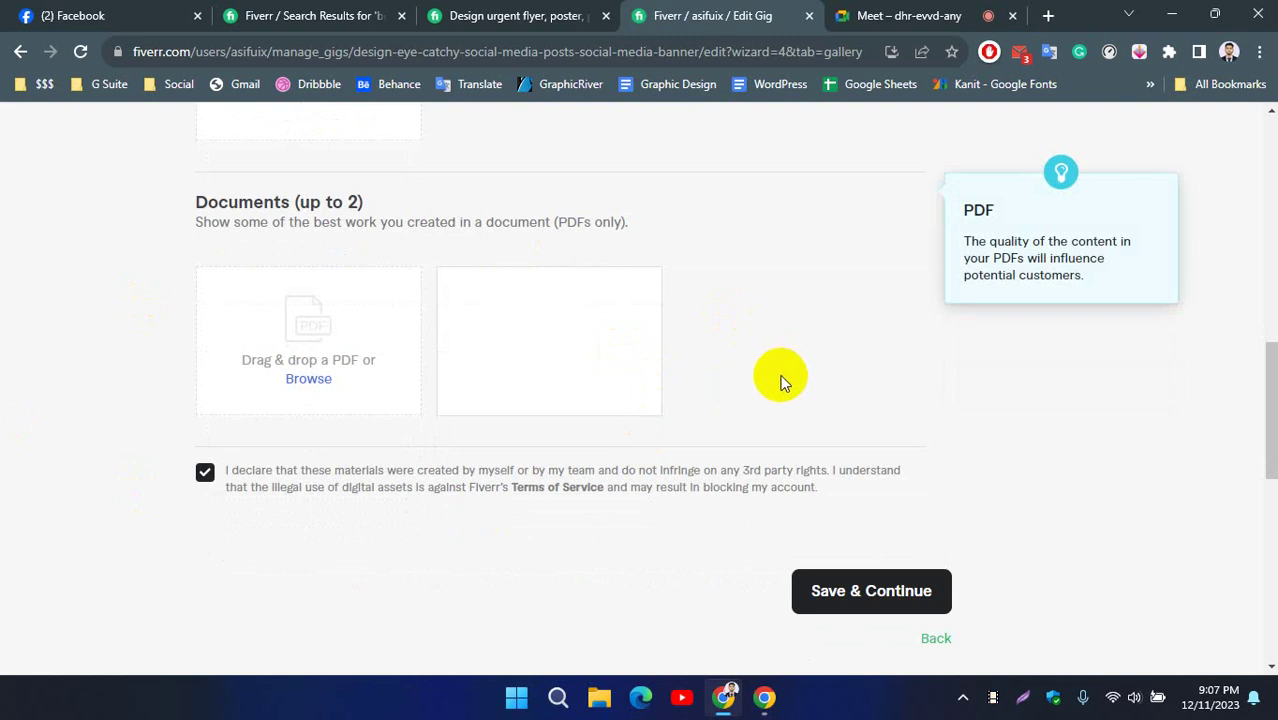
scroll(781, 381, up, 1)
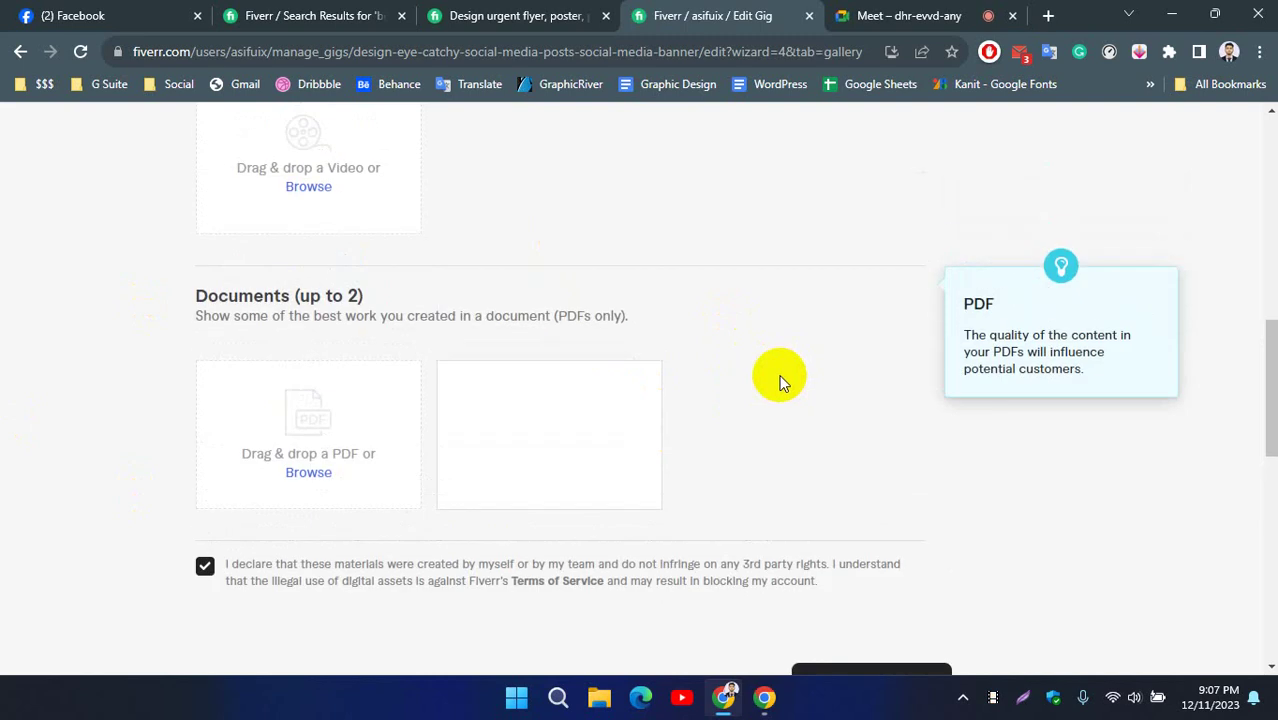
scroll(770, 390, up, 7)
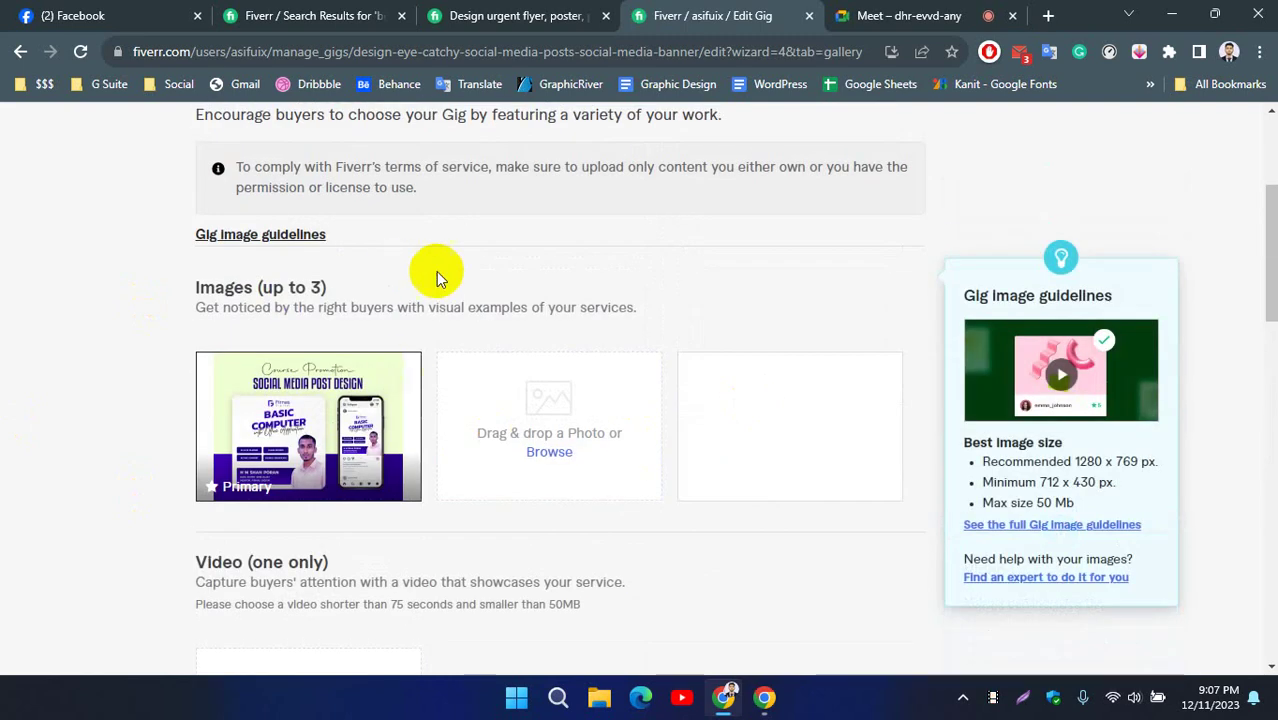
scroll(485, 377, down, 4)
scroll(483, 377, down, 4)
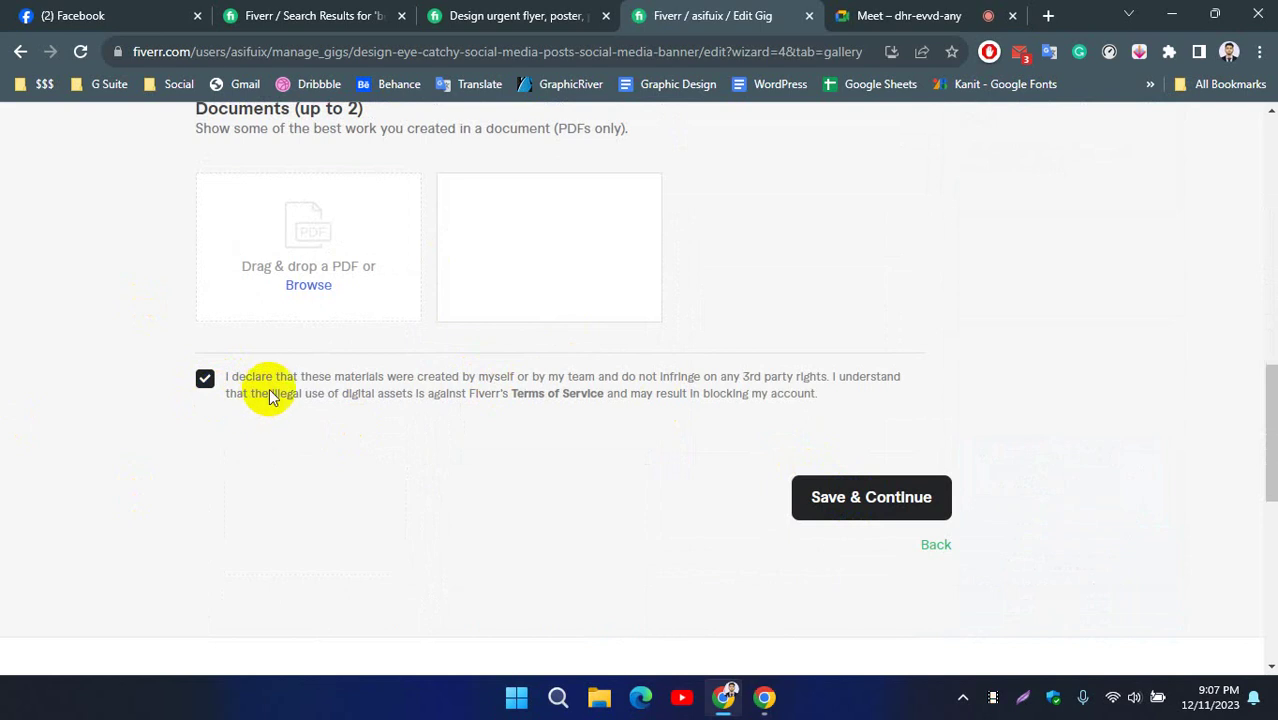
Save the gallery section and publish the social media post design gig.
click(845, 490)
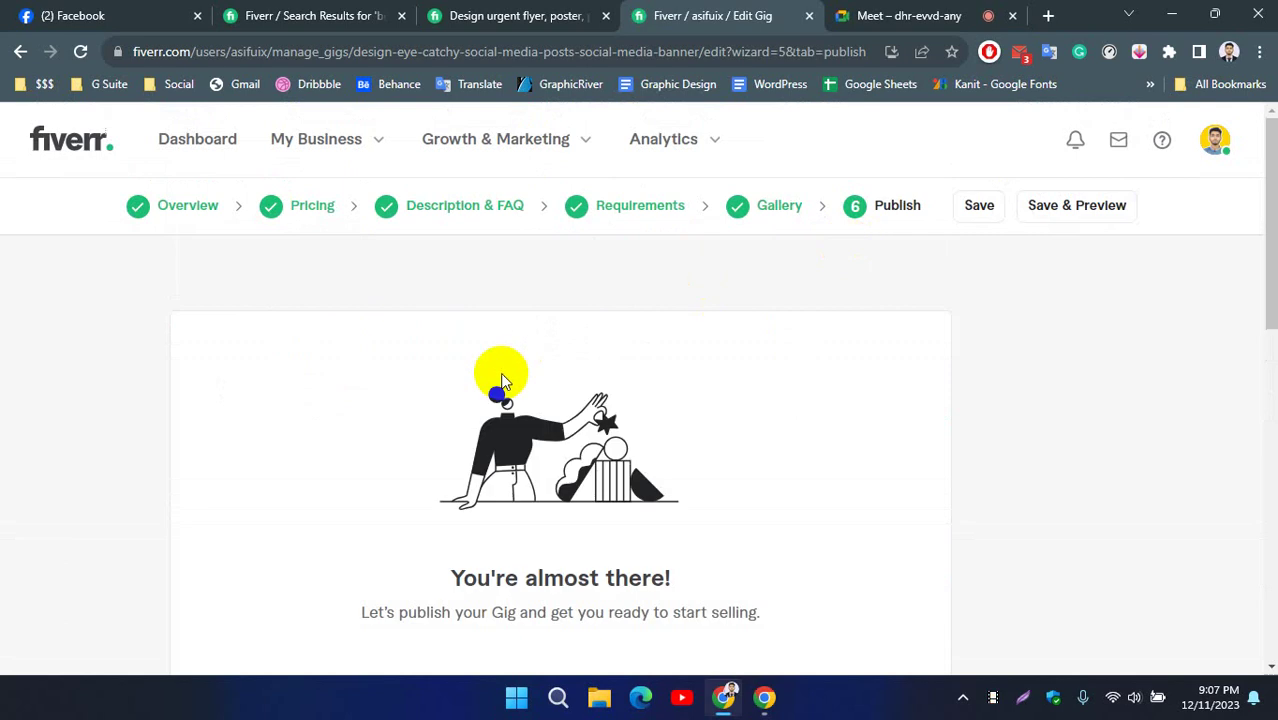
scroll(510, 374, down, 3)
click(890, 368)
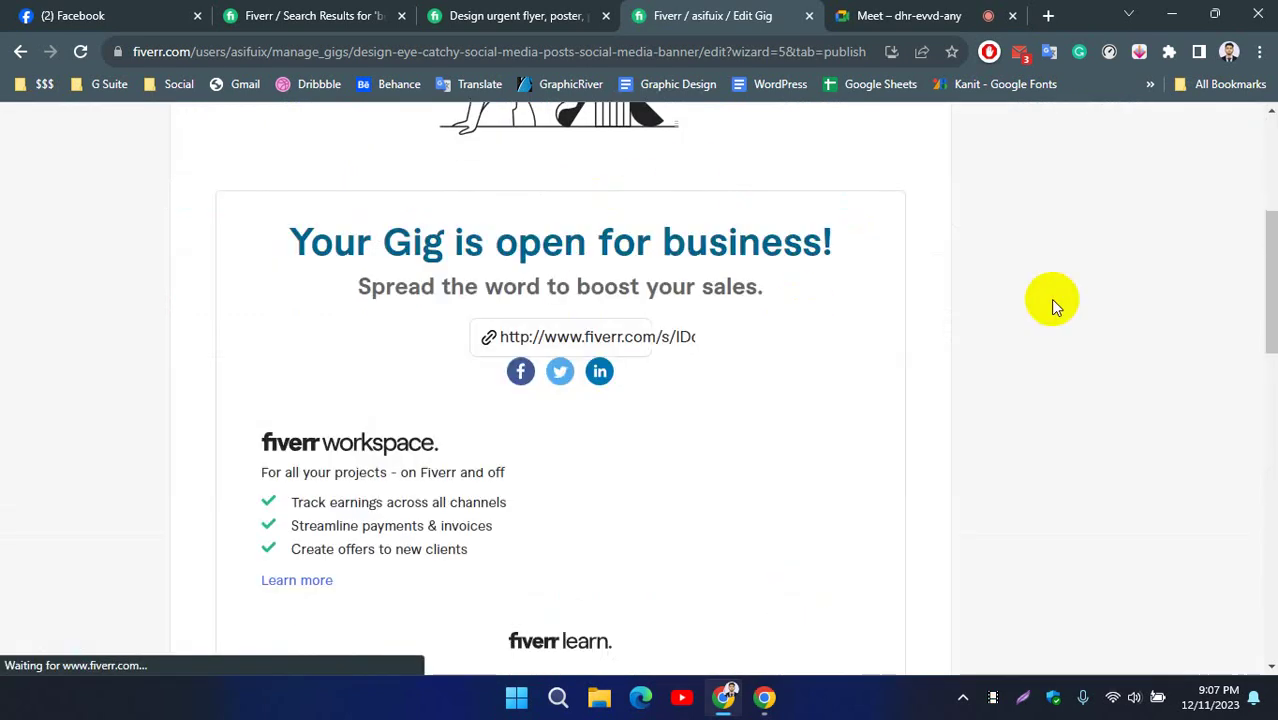
Go past the sharing and course suggestions and finish the gig wizard to return to the gigs list.
scroll(727, 285, down, 4)
scroll(595, 386, down, 3)
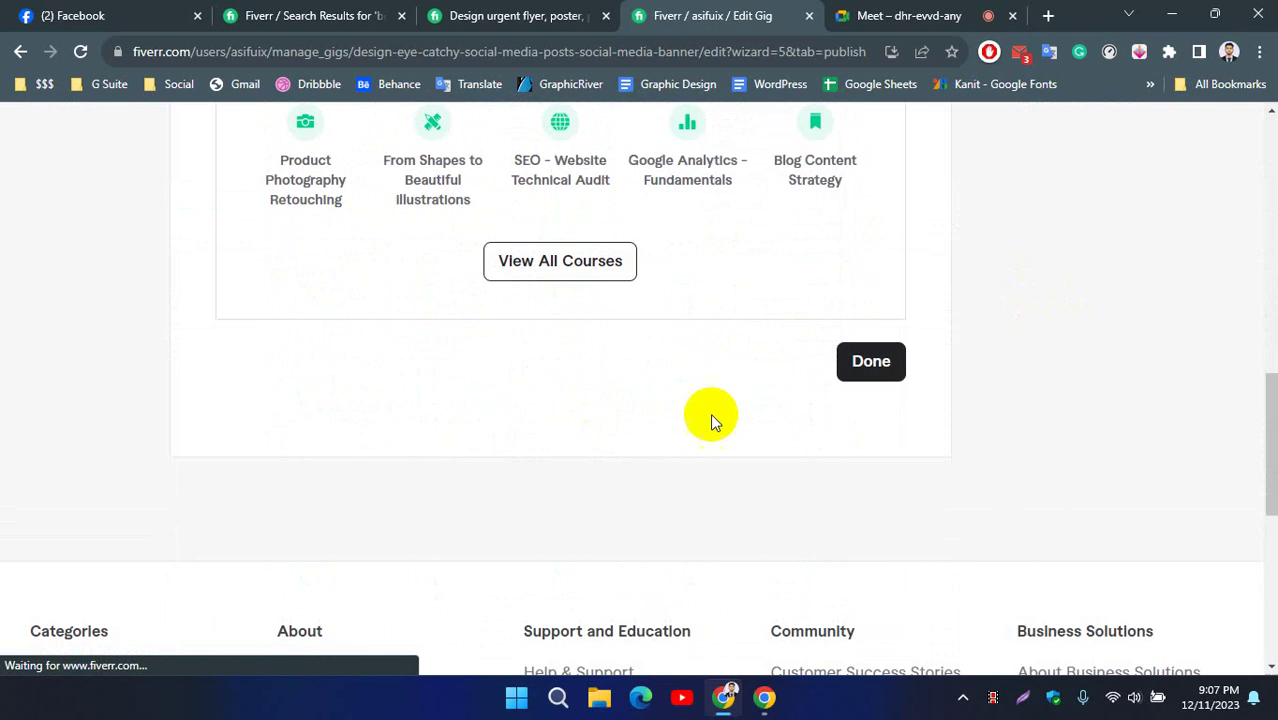
click(870, 361)
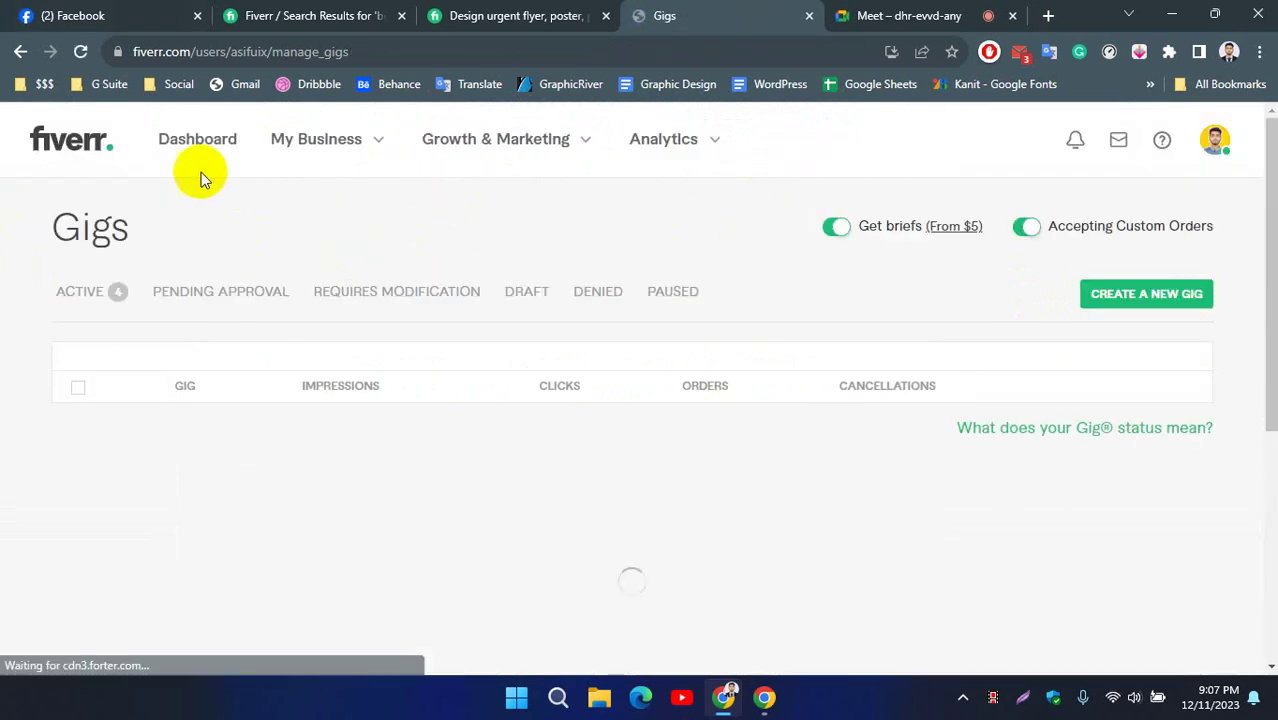
Look through the business, marketing and analytics options, dismiss the availability notice, and examine the active gigs' statistics.
click(378, 147)
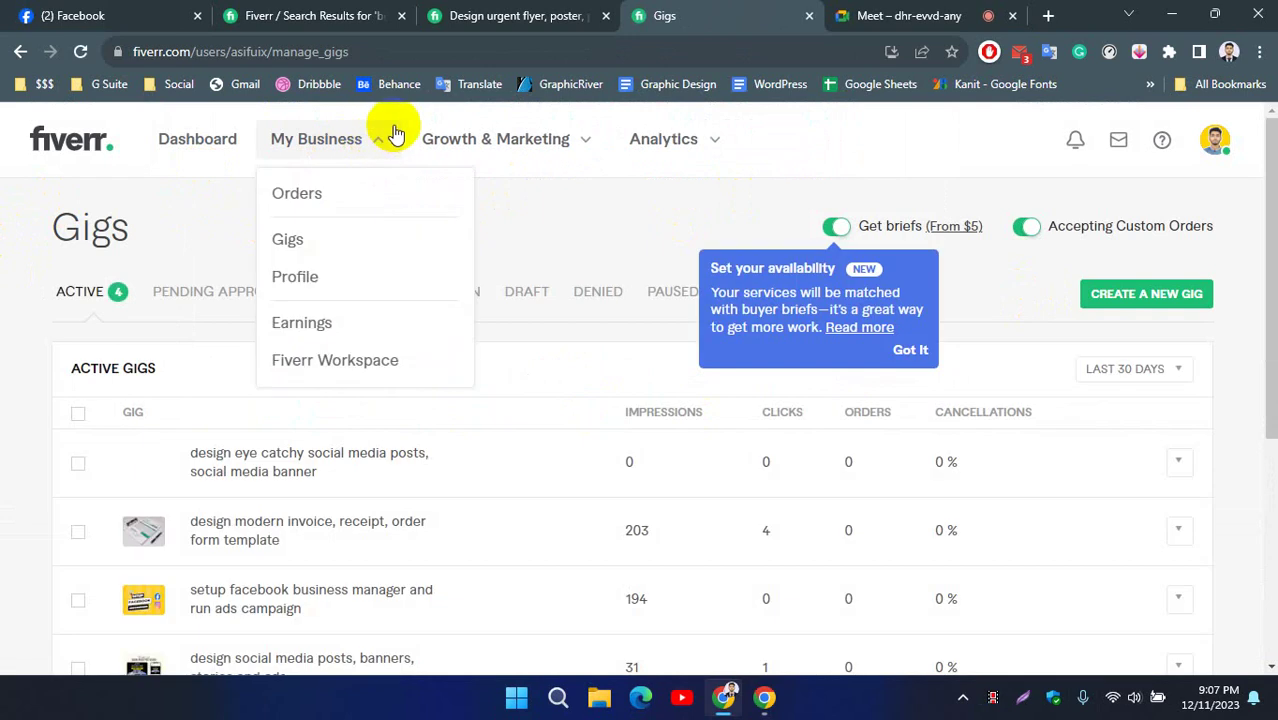
click(580, 140)
click(695, 140)
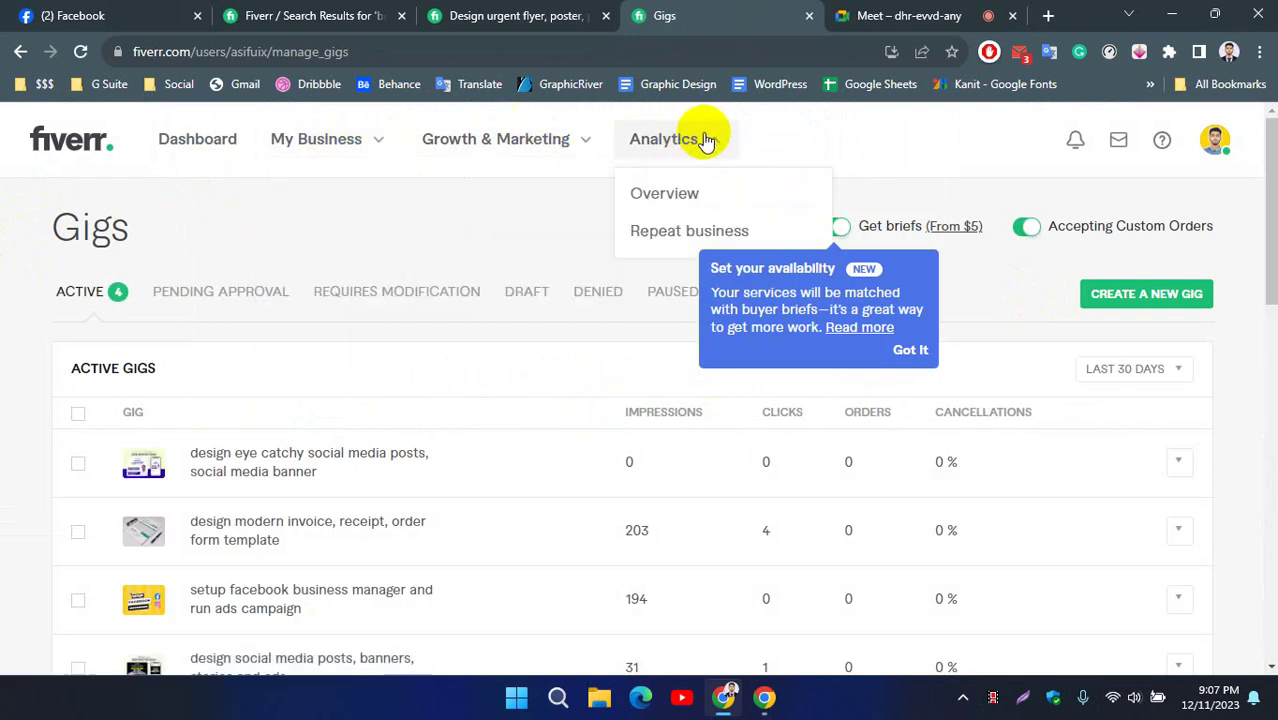
click(331, 140)
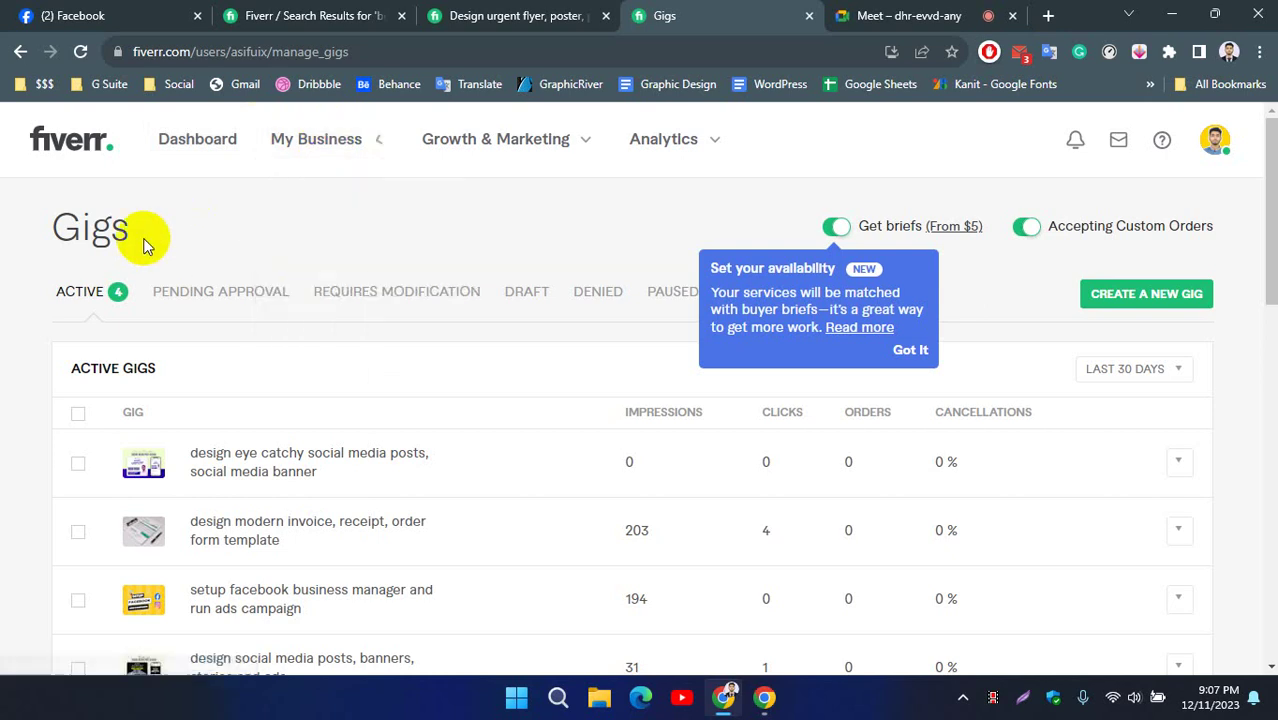
click(910, 352)
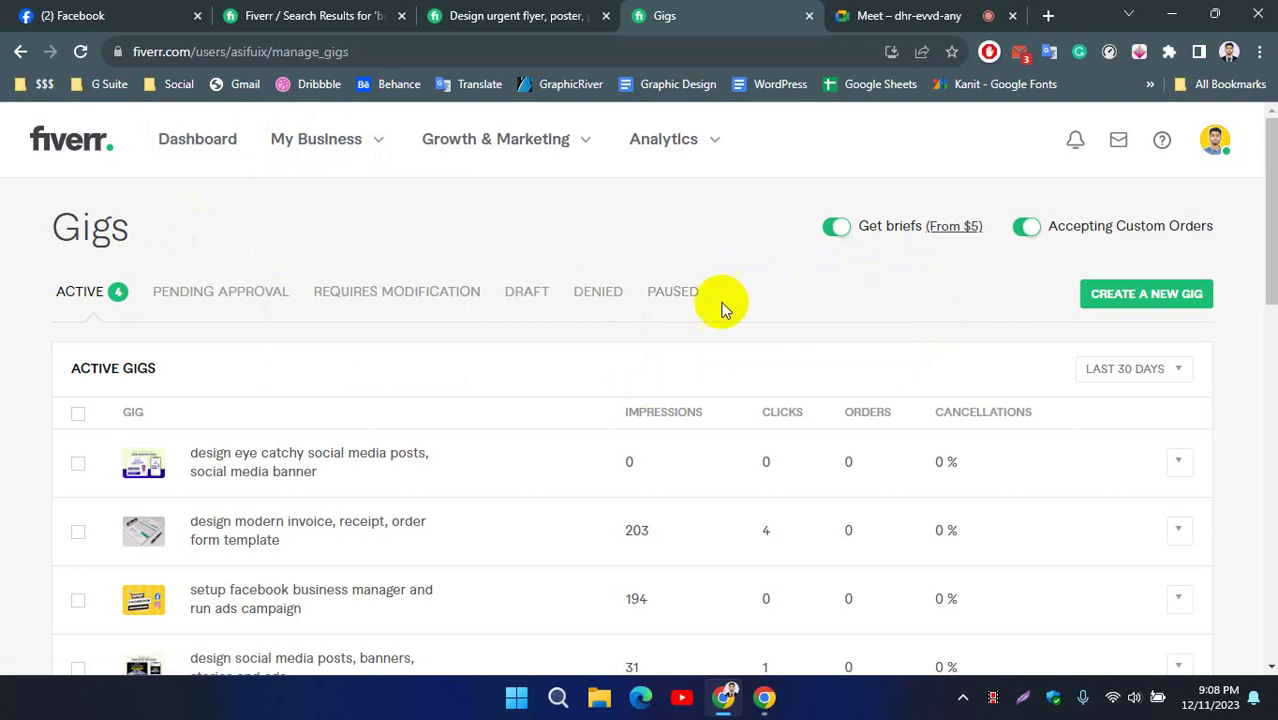
scroll(340, 340, down, 2)
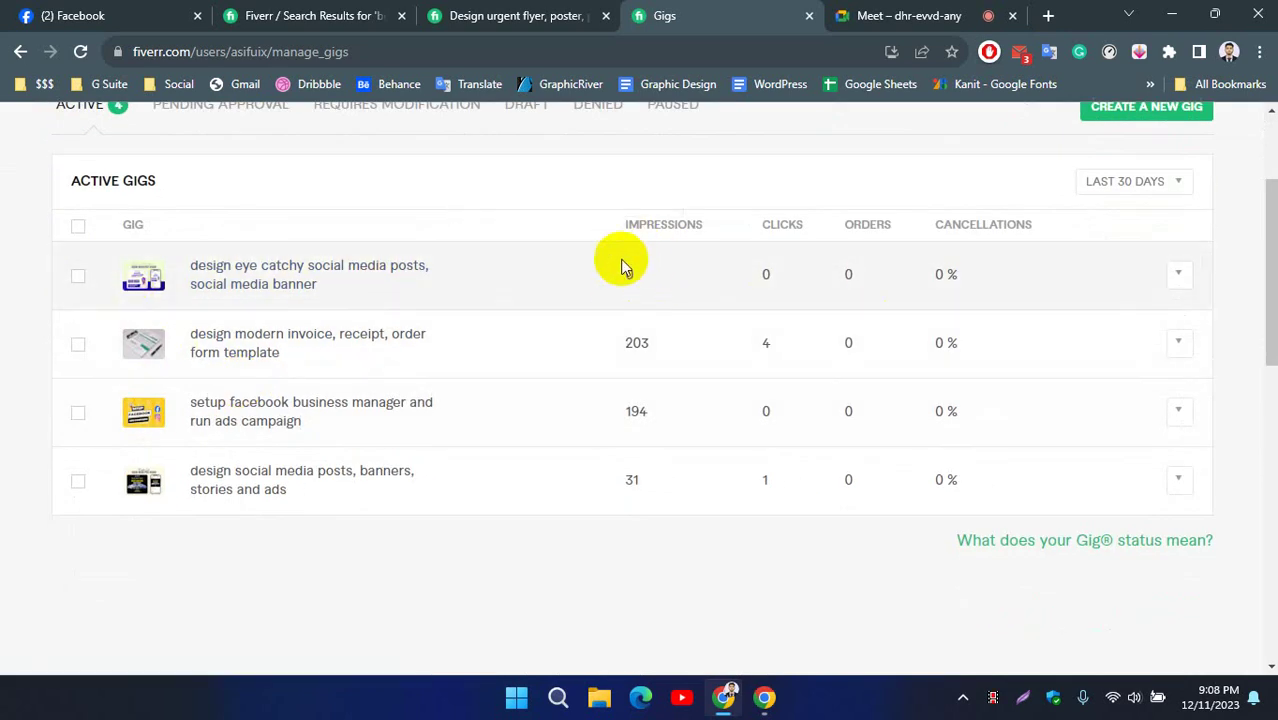
Compare the brochure search results and the urgent flyer gig with the active gigs list, ending on the gigs list.
click(334, 14)
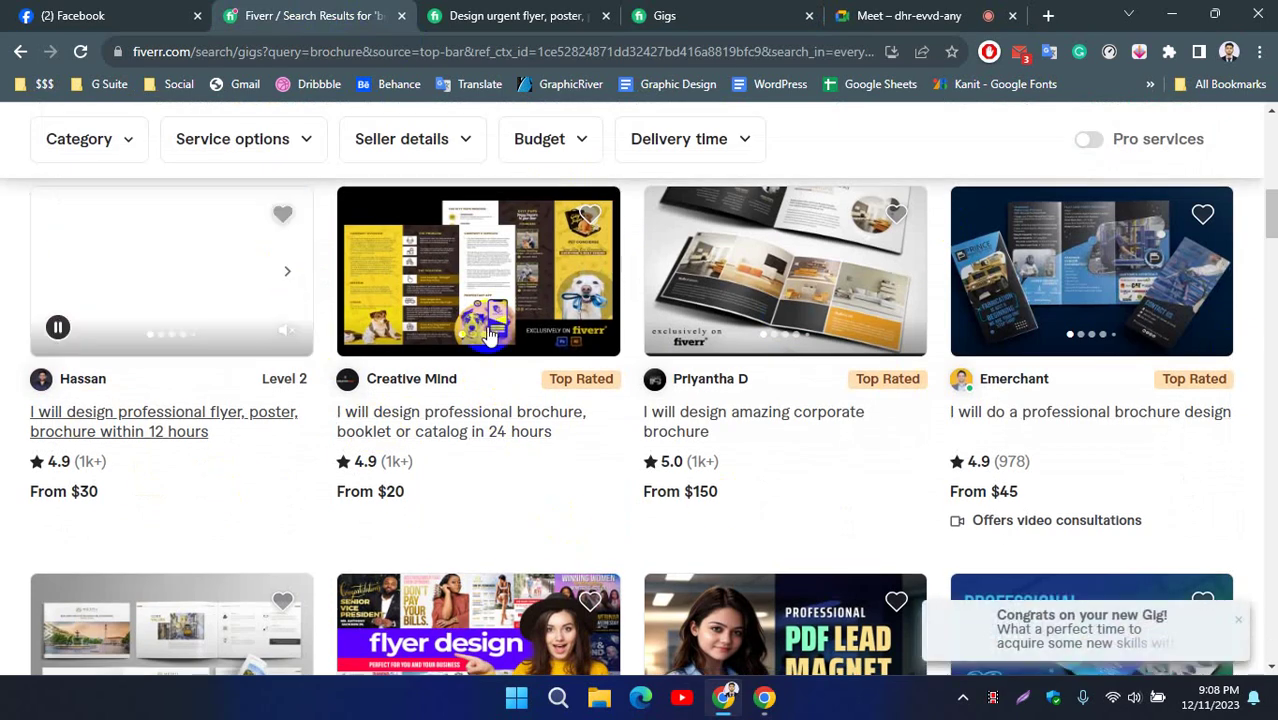
click(490, 10)
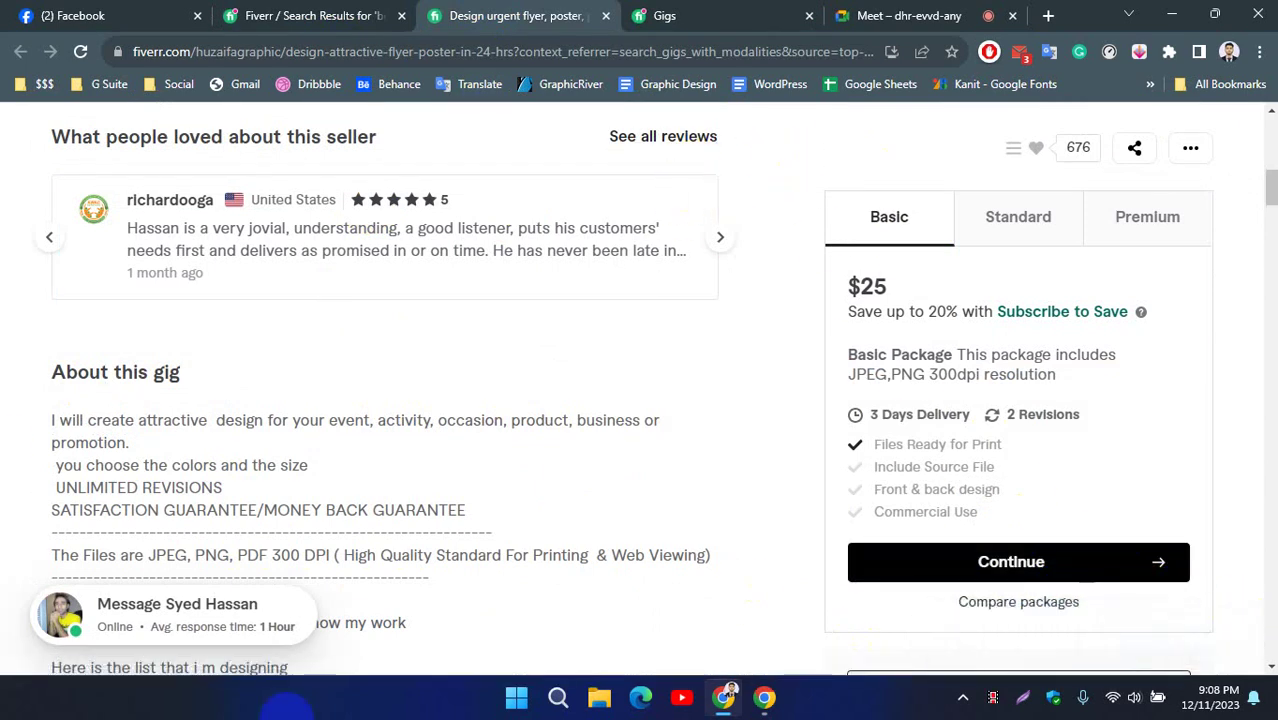
click(345, 12)
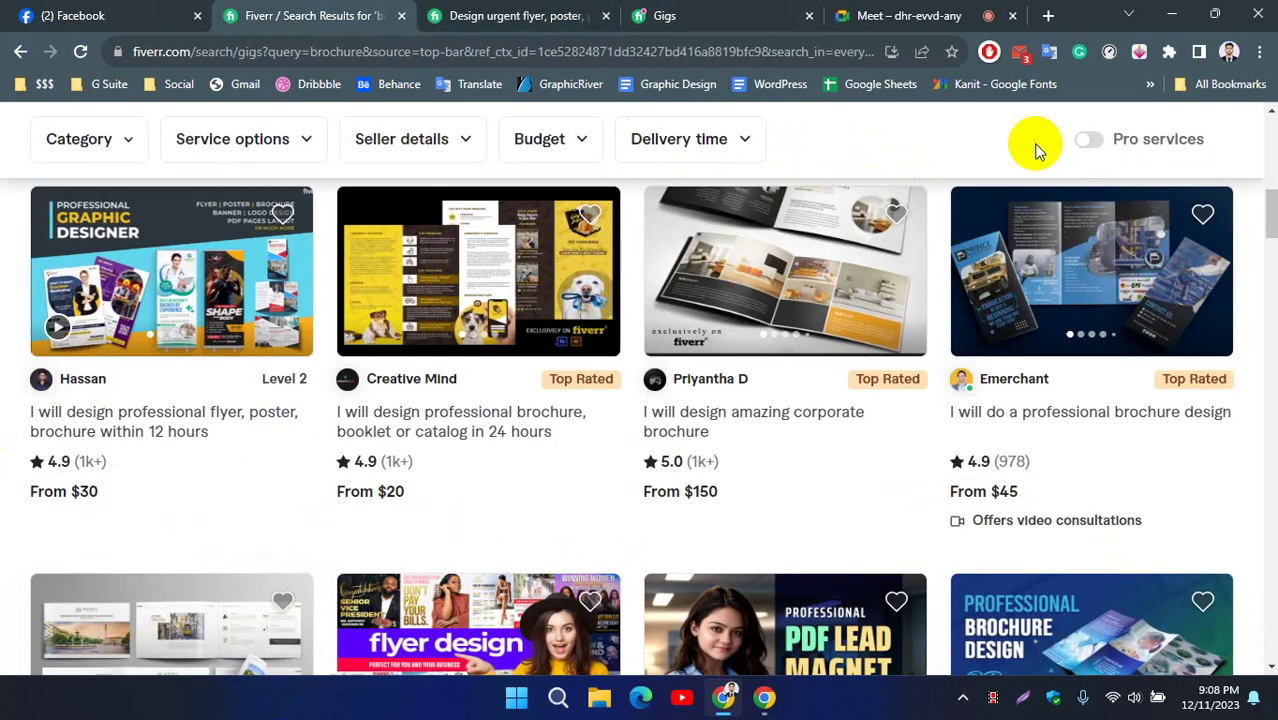
scroll(1025, 150, up, 5)
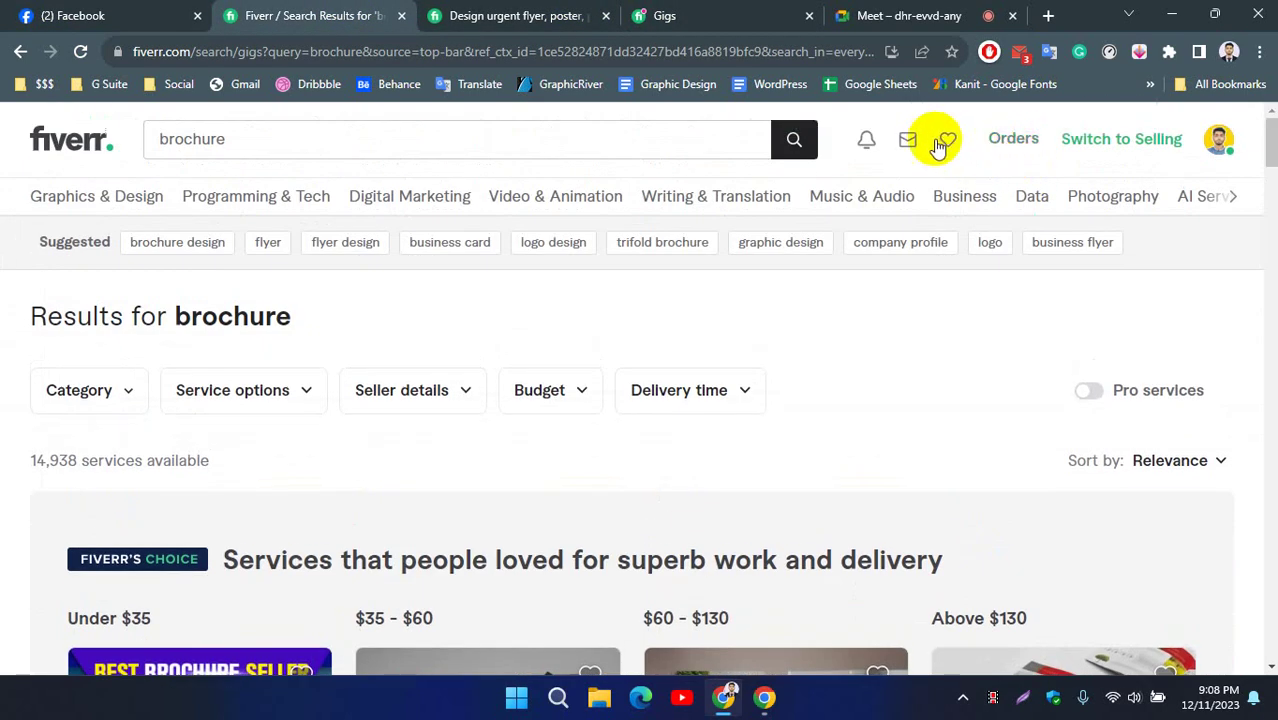
click(549, 12)
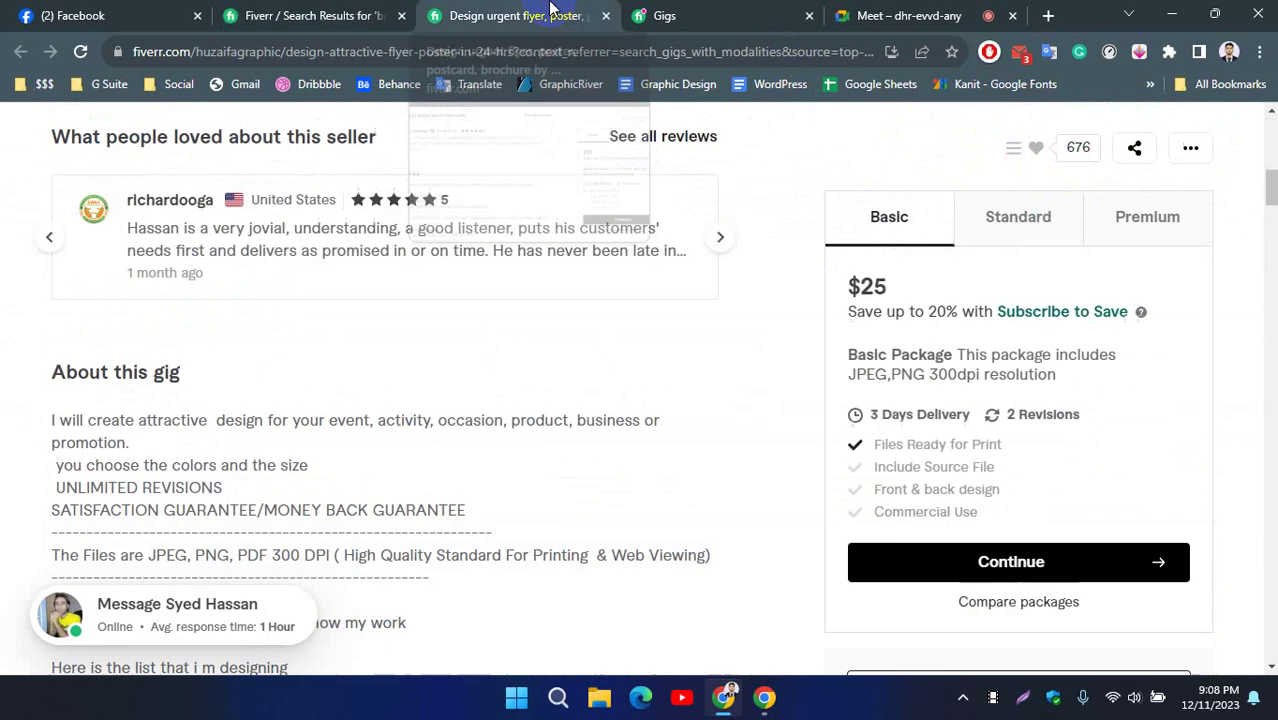
click(712, 12)
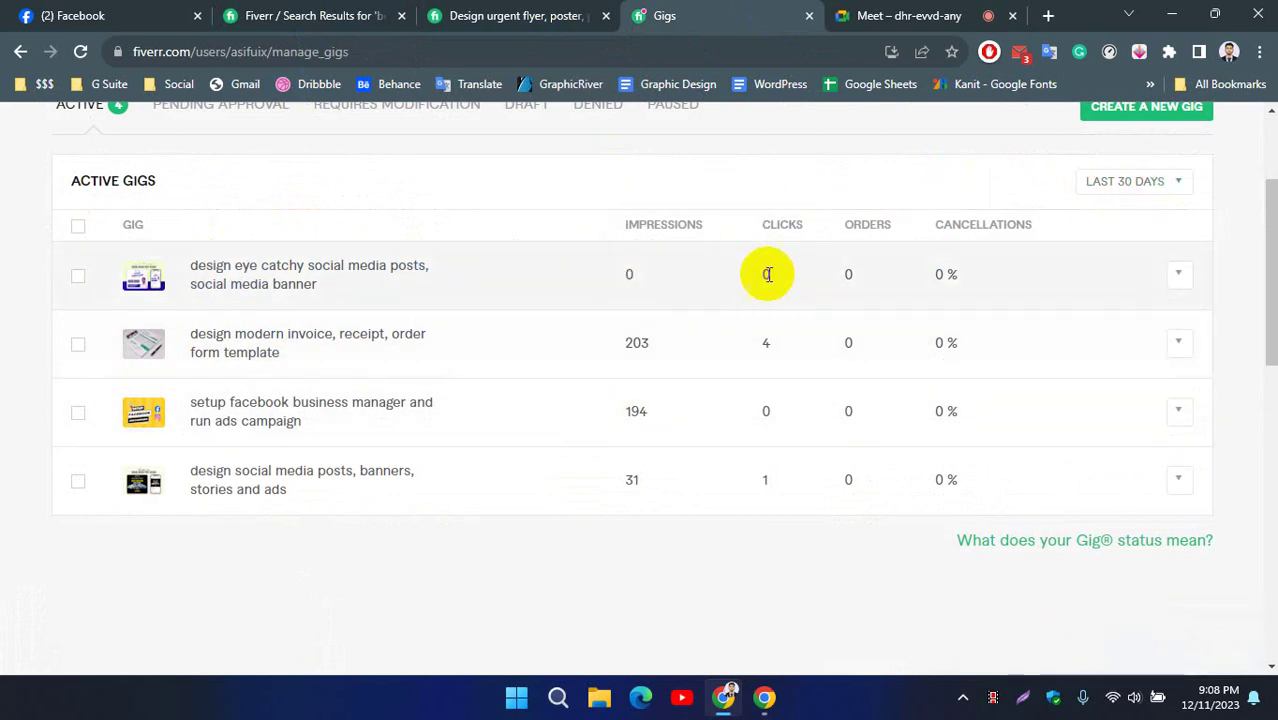
click(300, 15)
scroll(688, 451, down, 4)
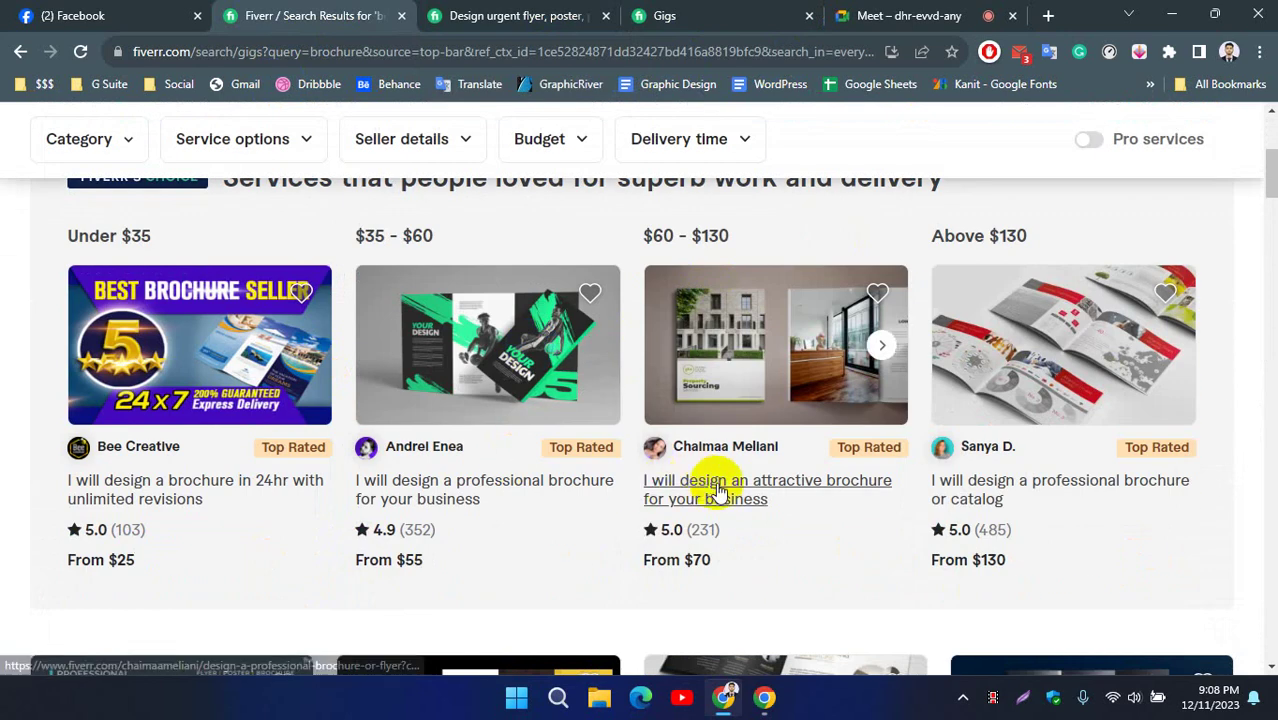
click(699, 15)
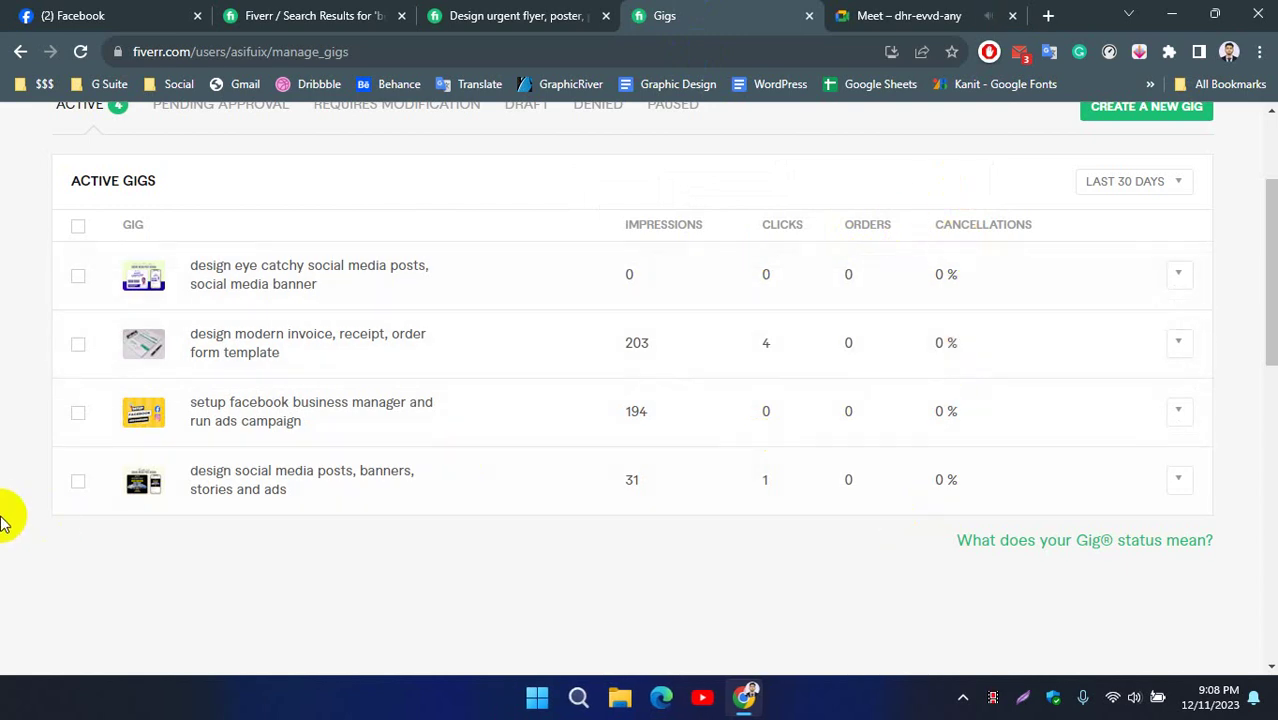
scroll(15, 505, up, 1)
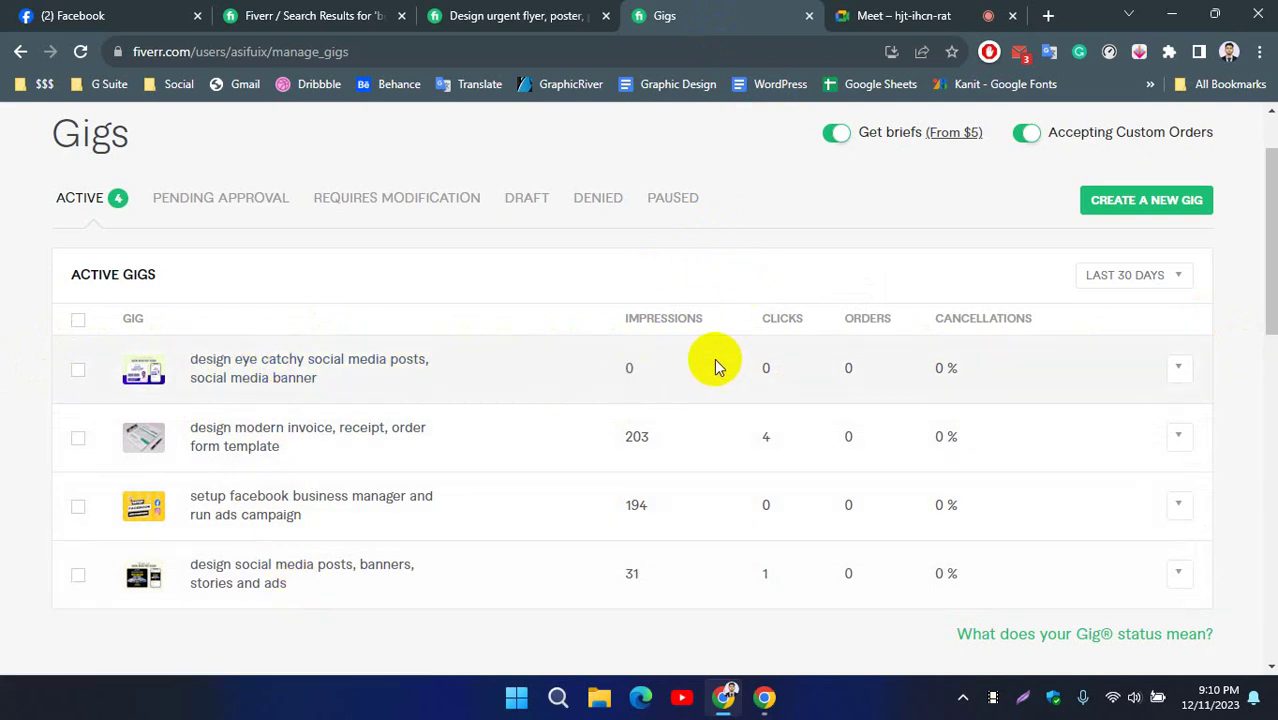
click(80, 372)
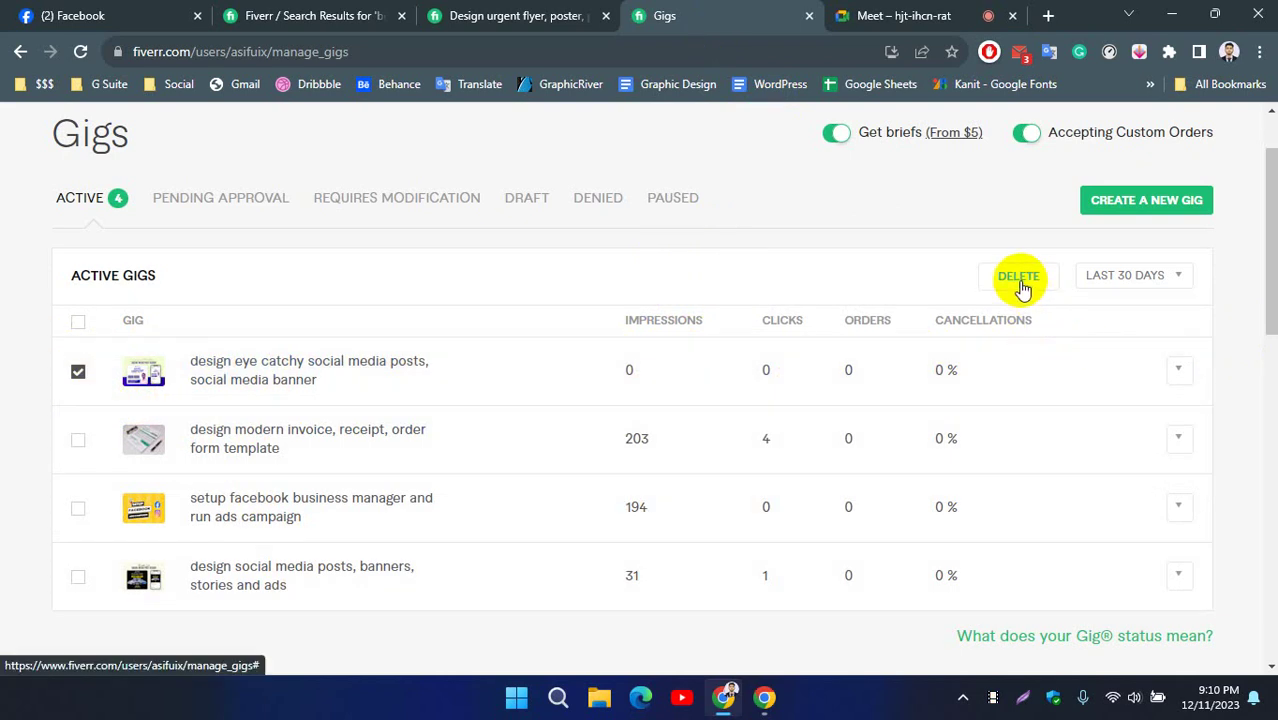
click(78, 371)
scroll(1175, 197, up, 1)
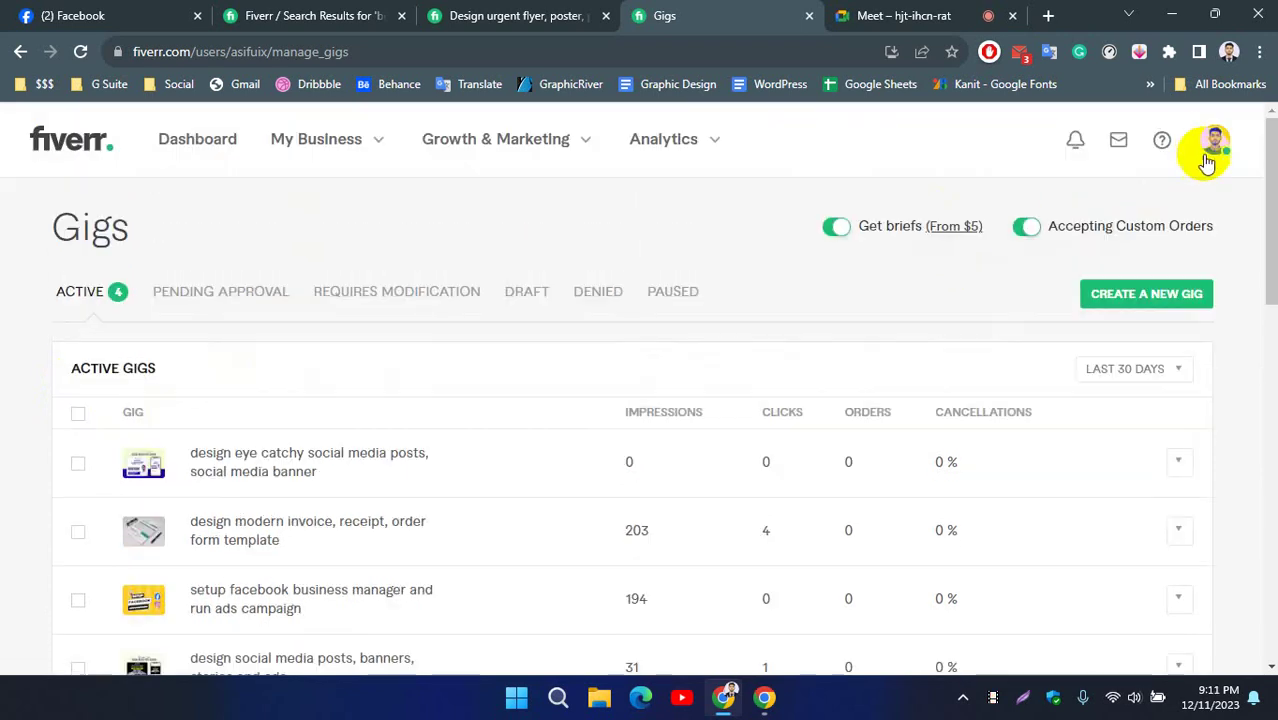
Delete the "design eye catchy social media posts" gig through its advanced settings on the seller profile, and look over the profile.
click(1212, 141)
click(1012, 330)
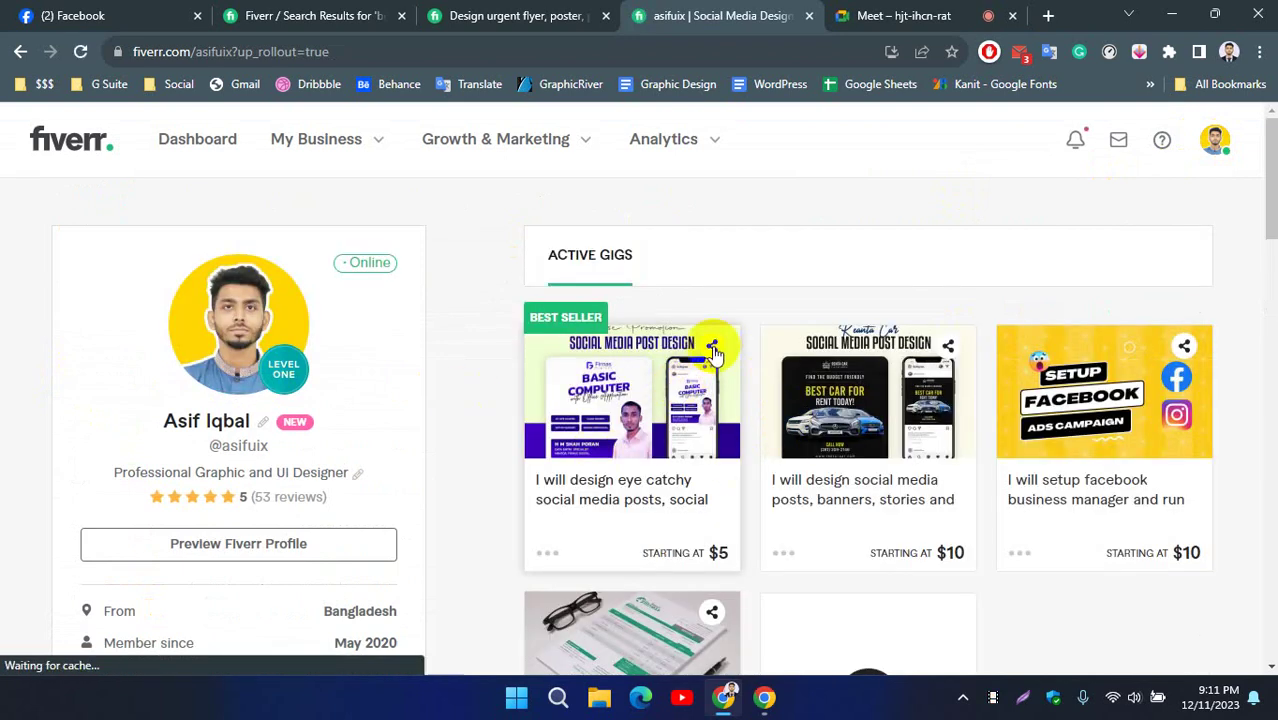
click(549, 554)
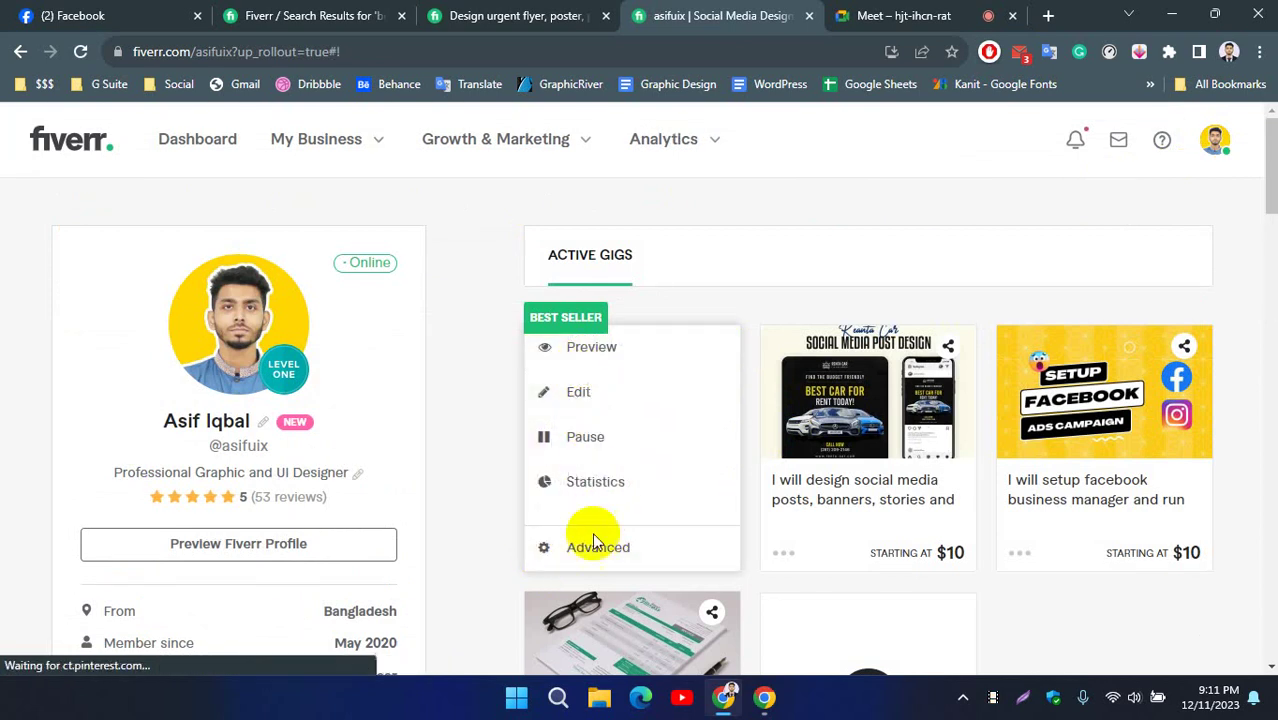
click(697, 535)
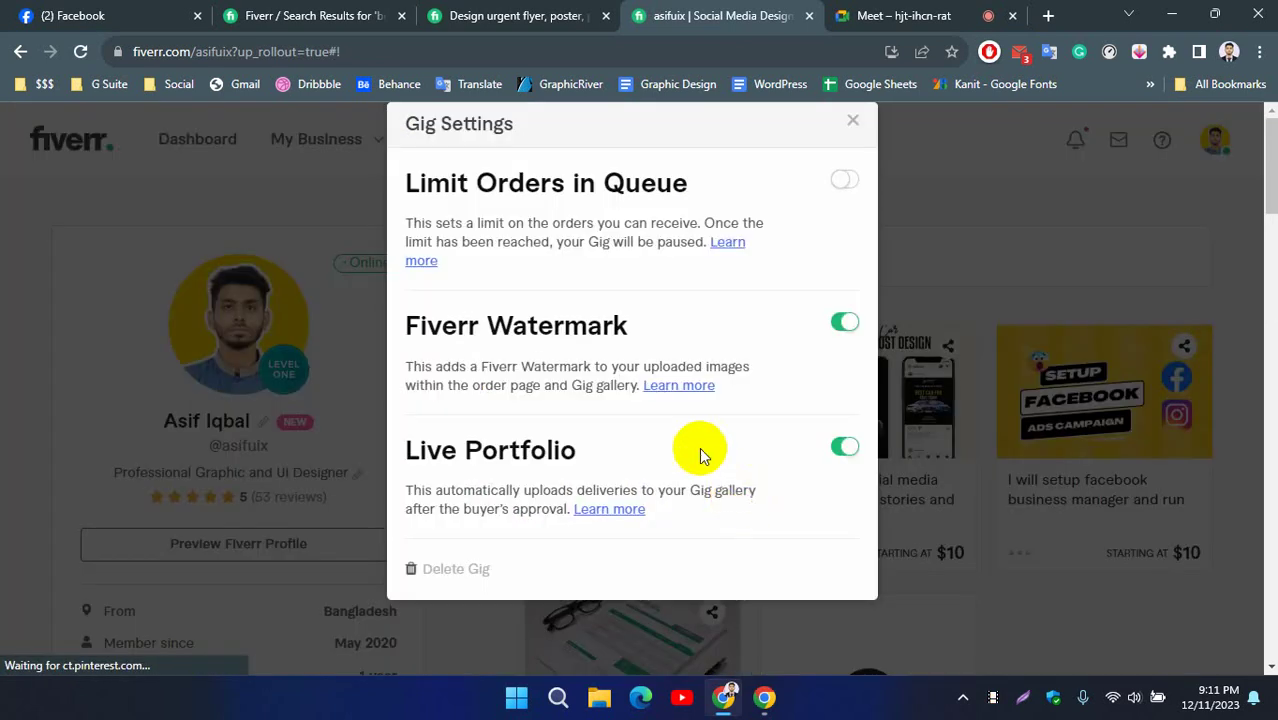
scroll(479, 491, down, 3)
scroll(468, 360, up, 1)
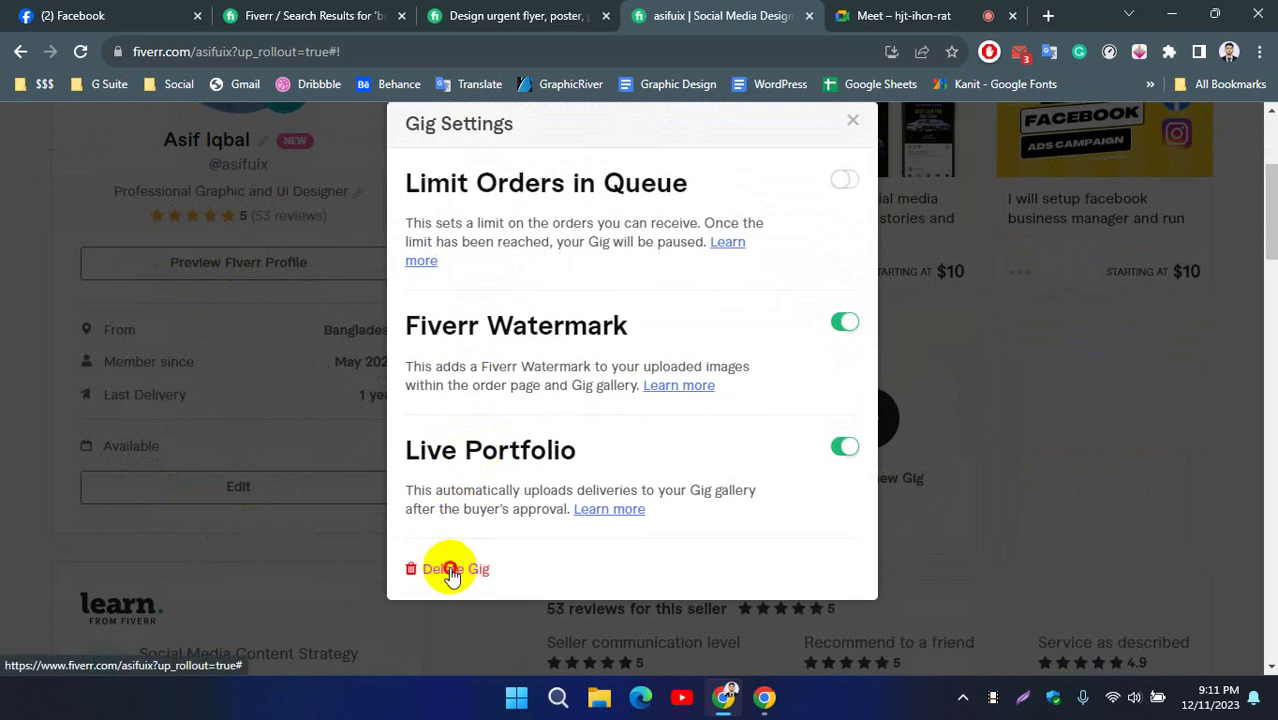
click(452, 568)
click(787, 395)
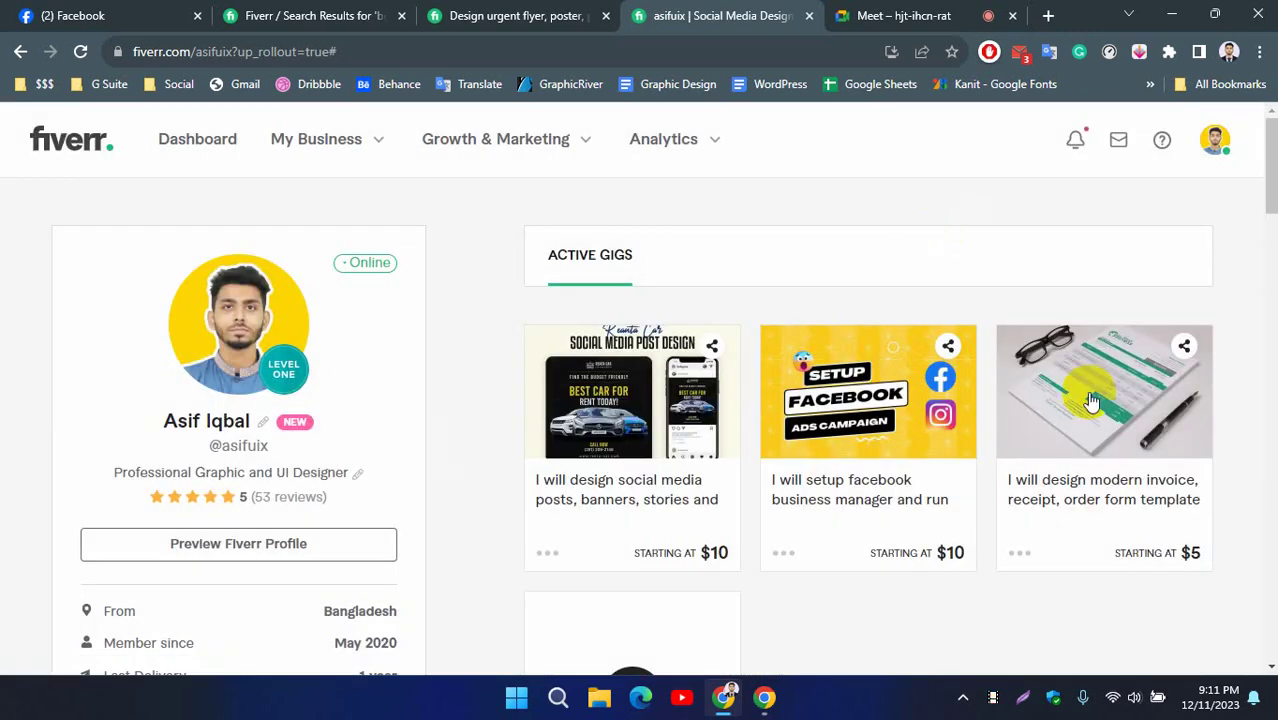
scroll(400, 360, down, 3)
scroll(410, 368, down, 3)
scroll(440, 372, up, 6)
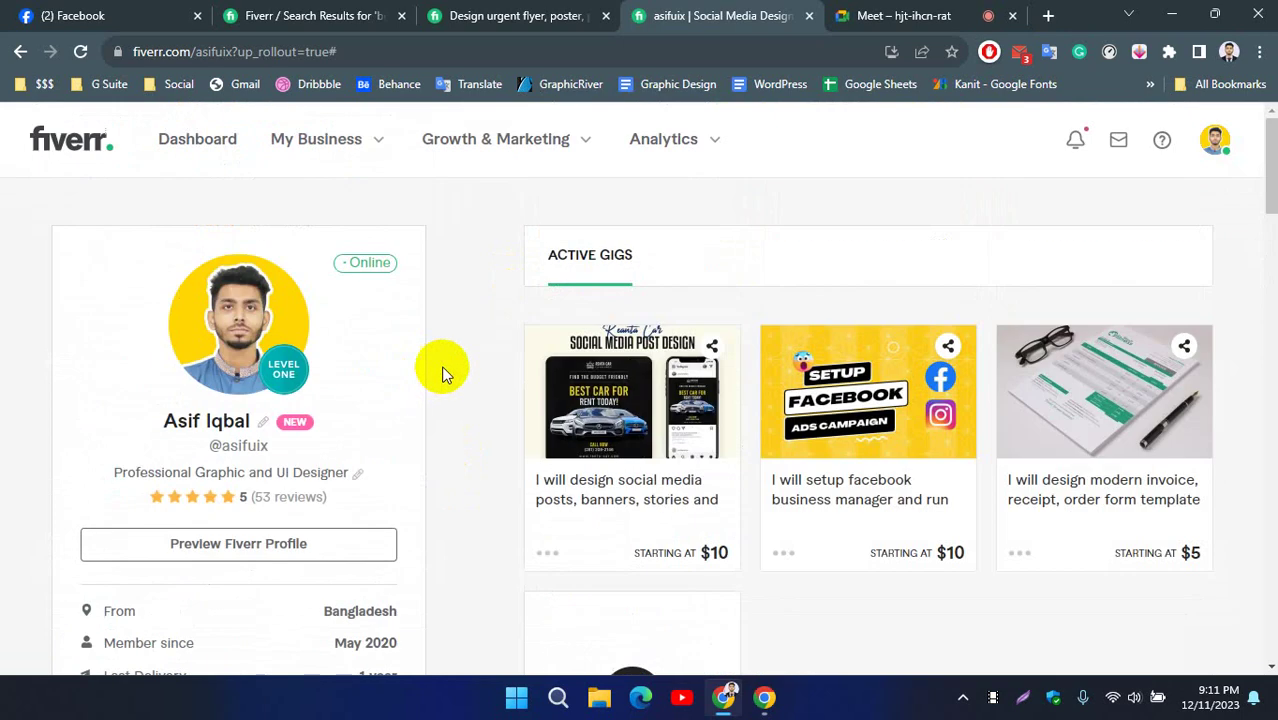
Switch to the Google Meet call and open the in-call messages to view the shared Behance link.
click(895, 15)
click(699, 270)
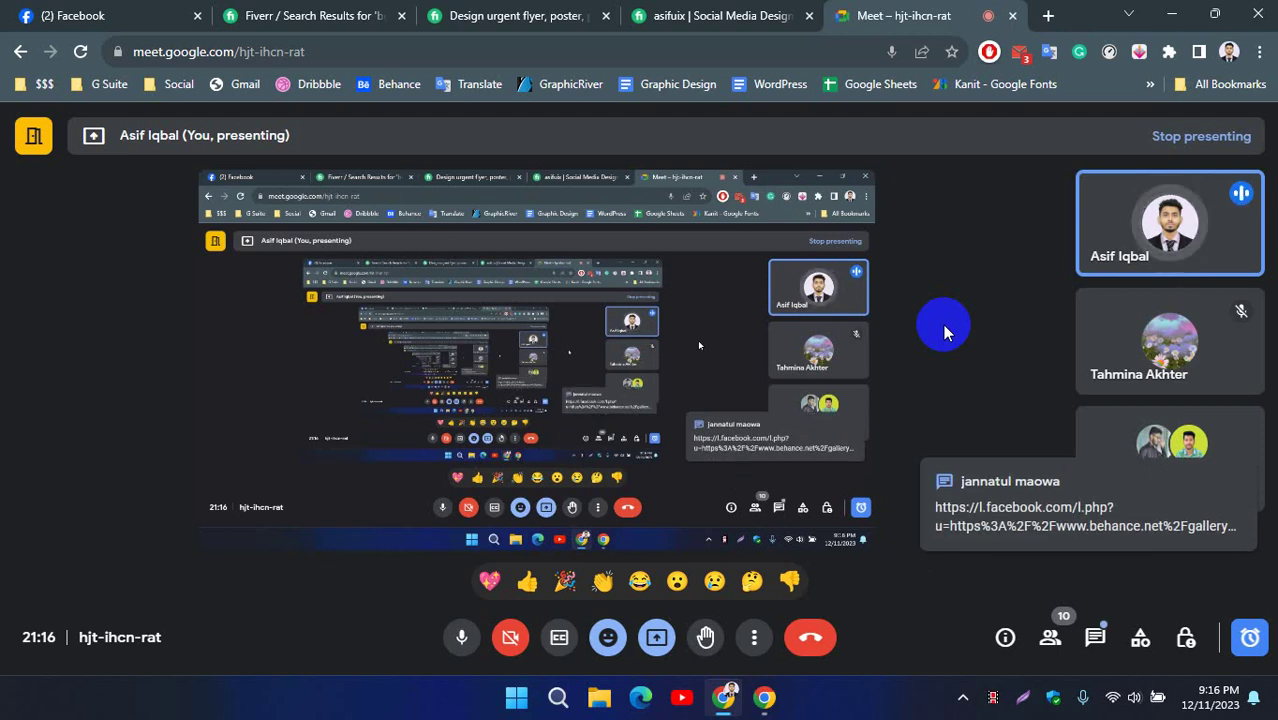
click(1082, 643)
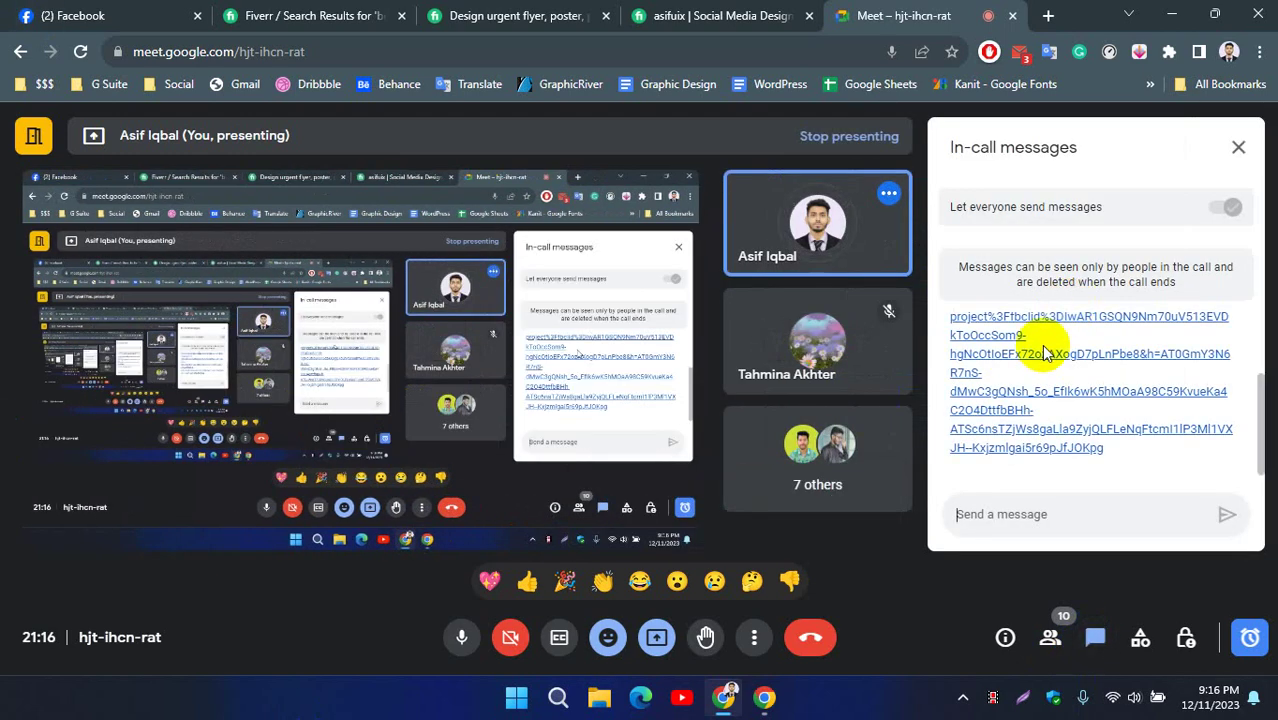
Open the shared Behance branding project link in its own tab, return to the call and close the in-call messages.
triple_click(1005, 338)
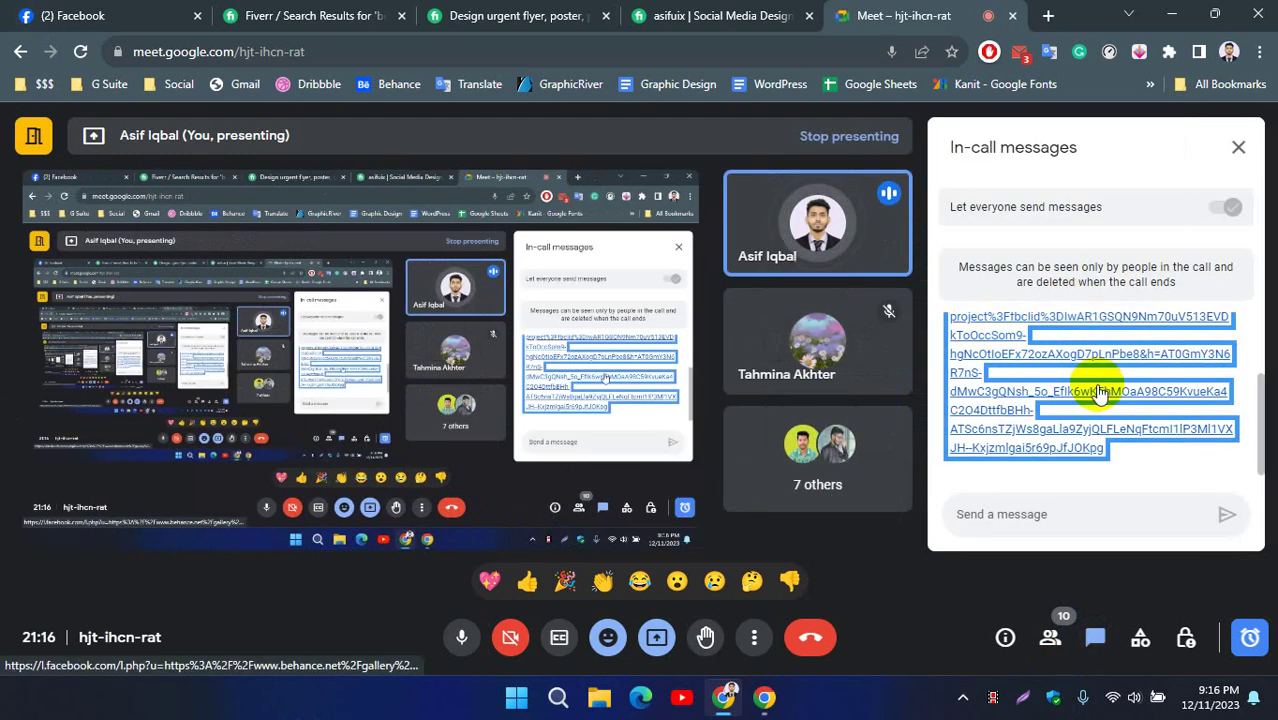
click(985, 328)
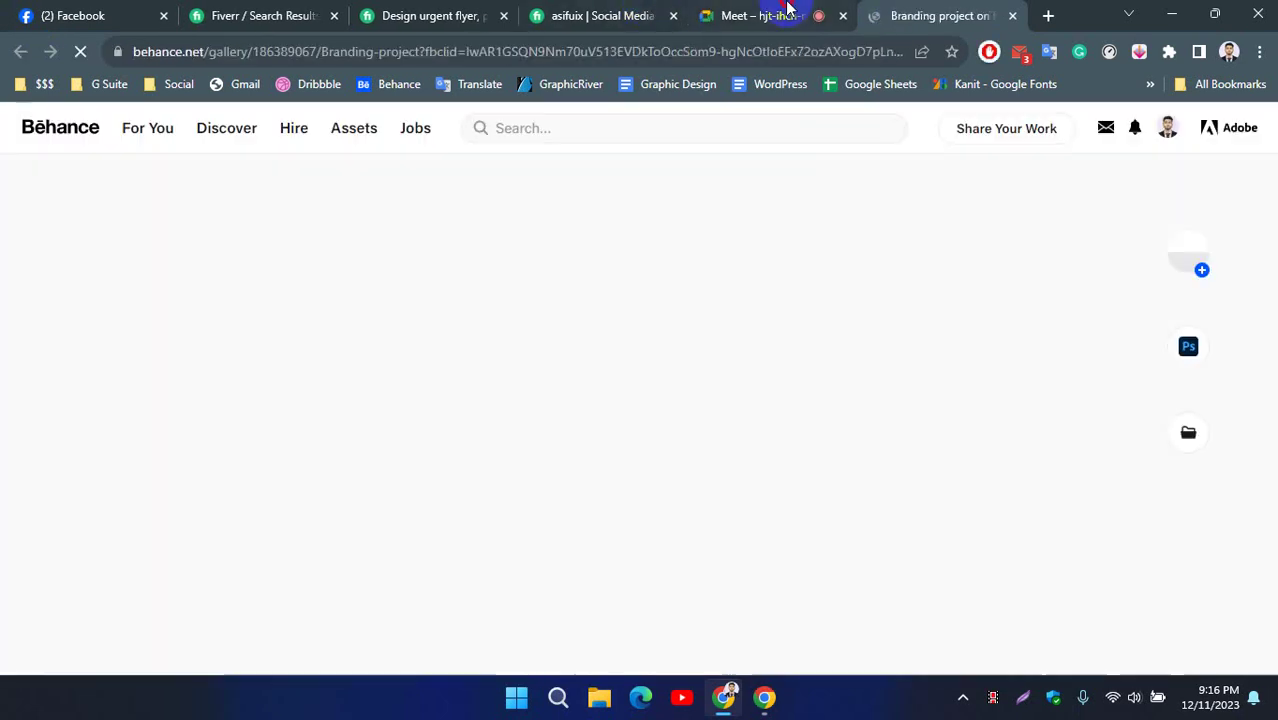
click(770, 15)
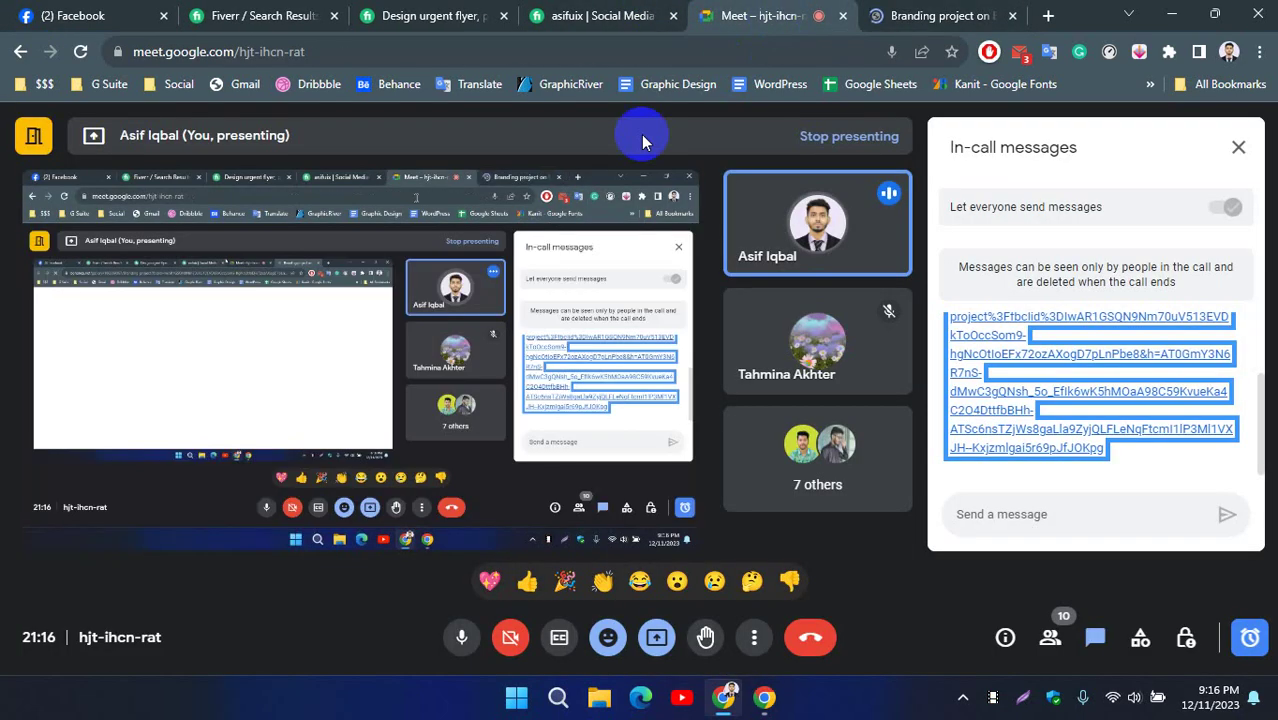
click(1238, 147)
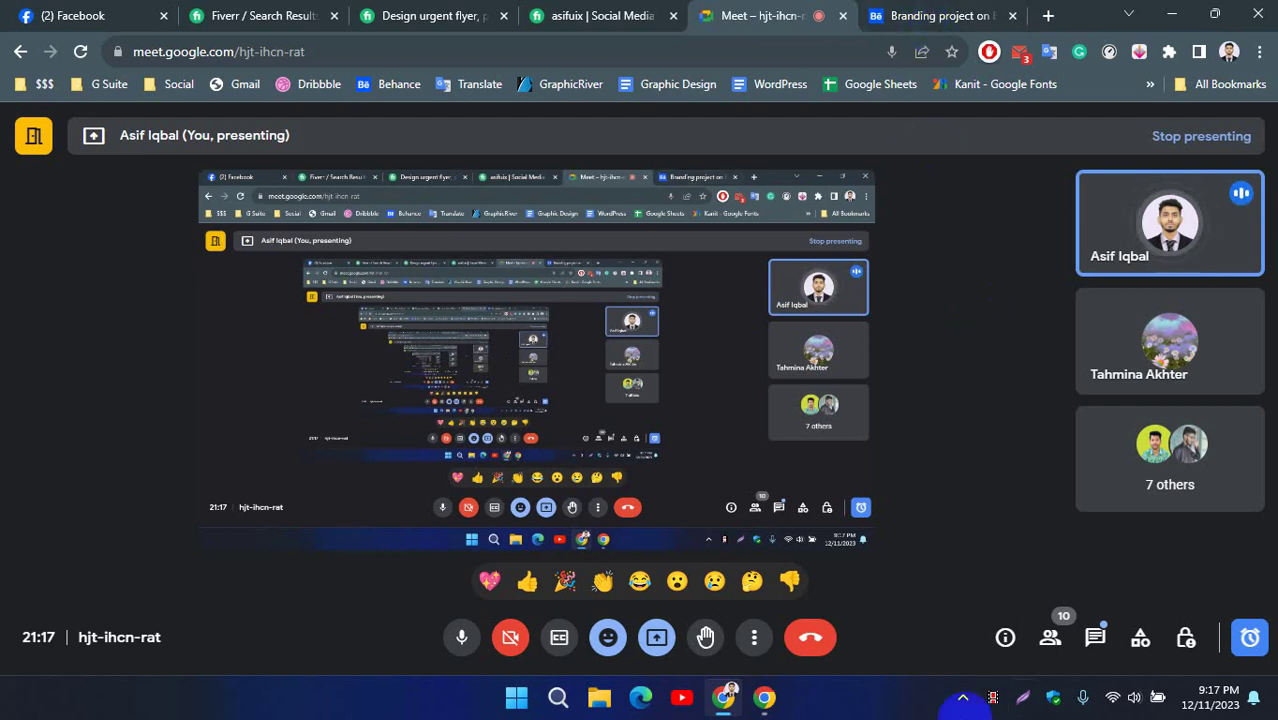
Close the Fiverr search results and urgent flyer gig tabs, and load upwork.com in place of the Fiverr seller profile.
click(334, 16)
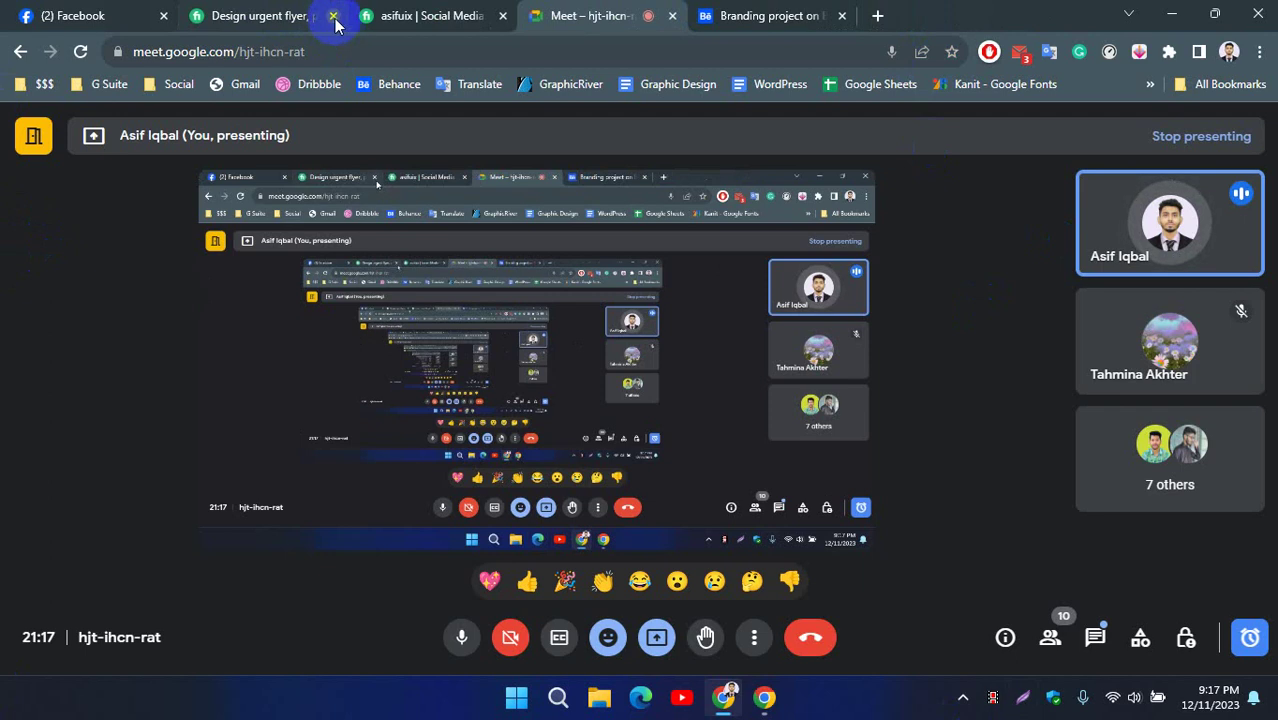
click(333, 16)
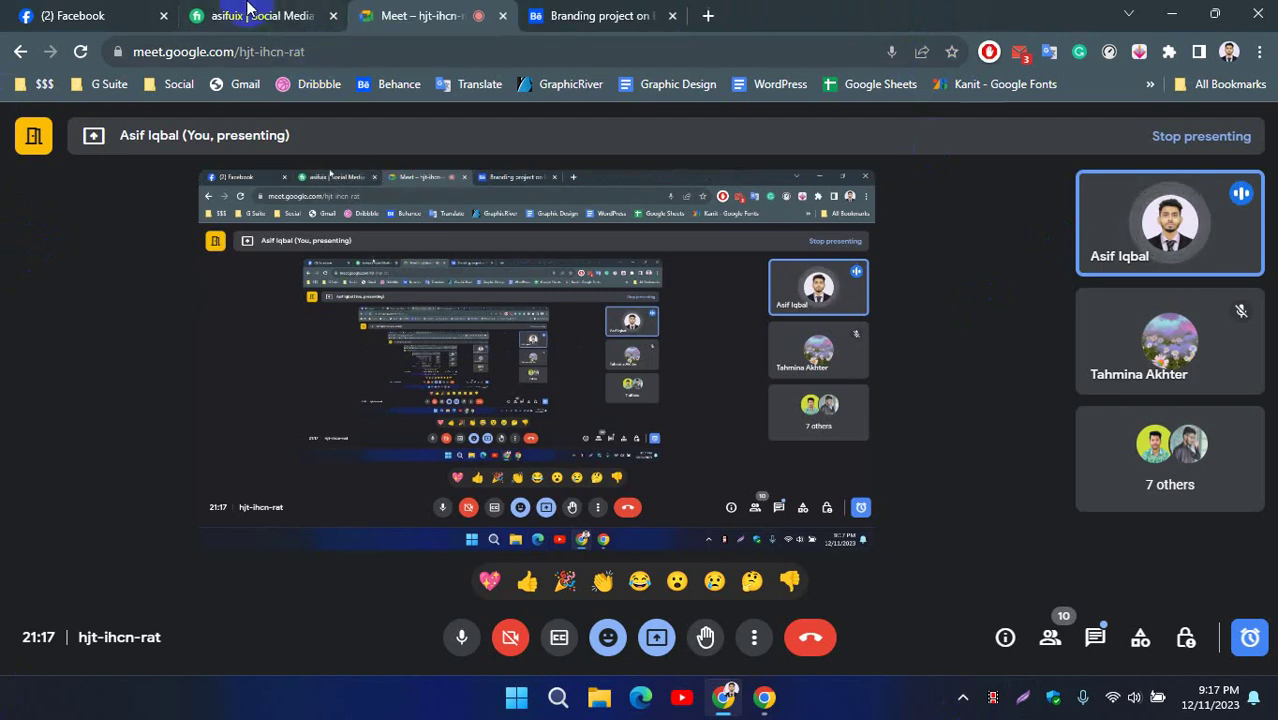
click(300, 16)
click(360, 50)
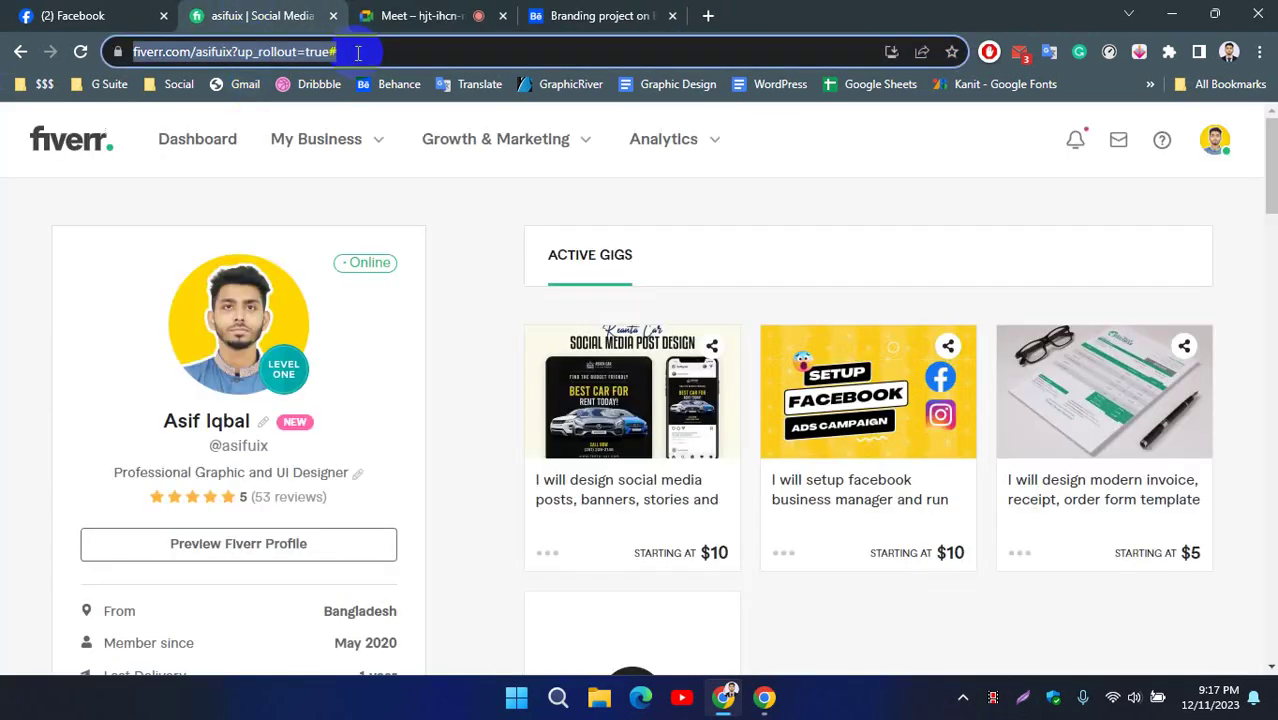
text(upw)
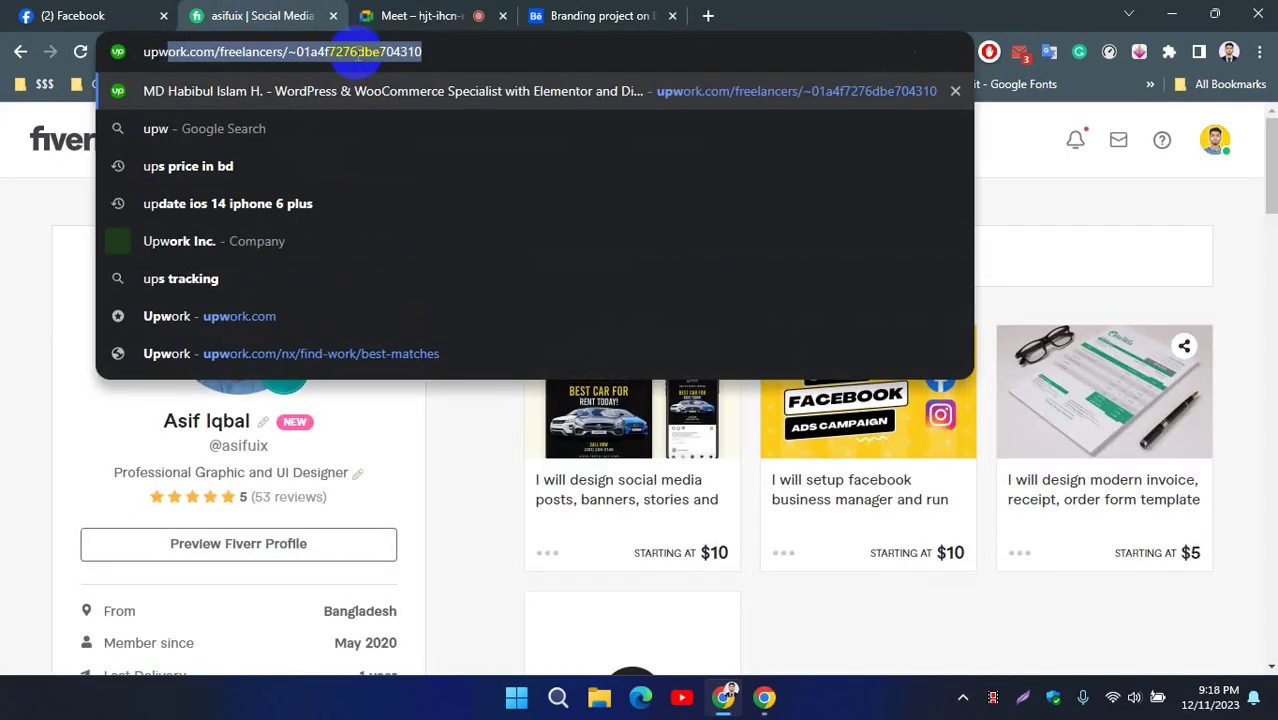
text(ork.com)
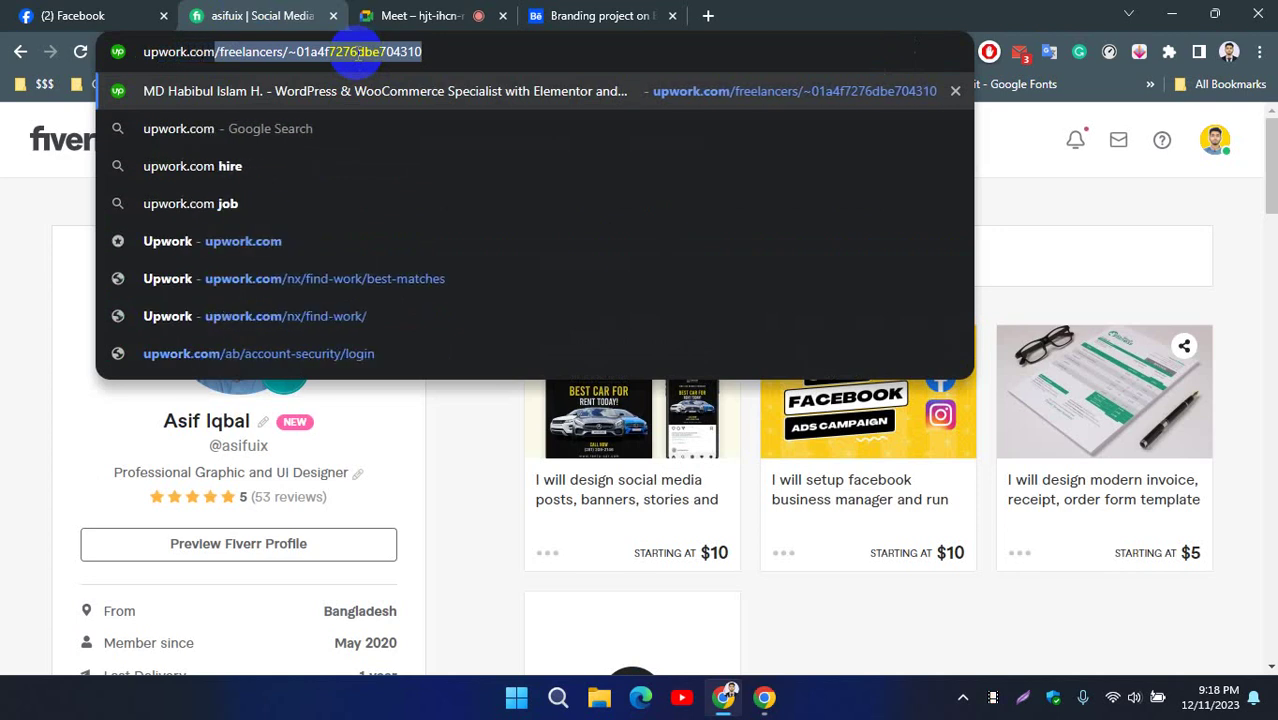
key(Delete)
key(Return)
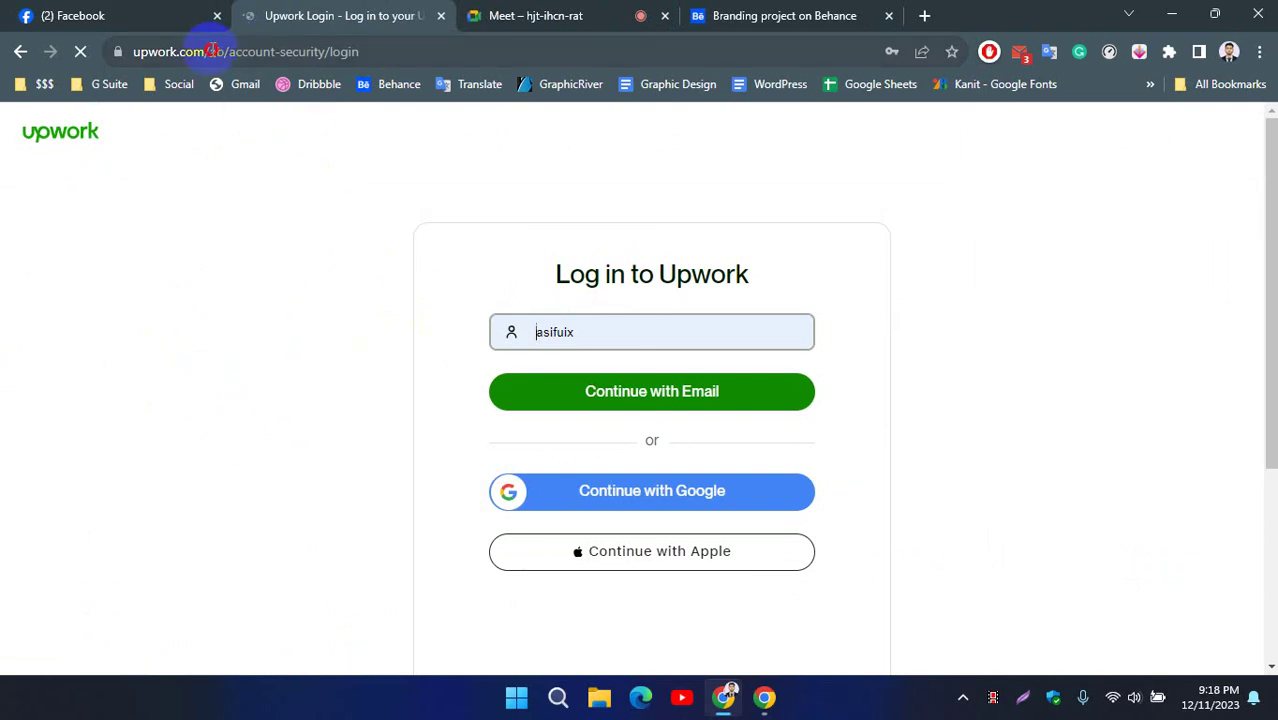
Go from the Upwork login page to the upwork.com homepage and look over its content.
drag(212, 49, 466, 46)
key(BackSpace)
key(BackSpace)
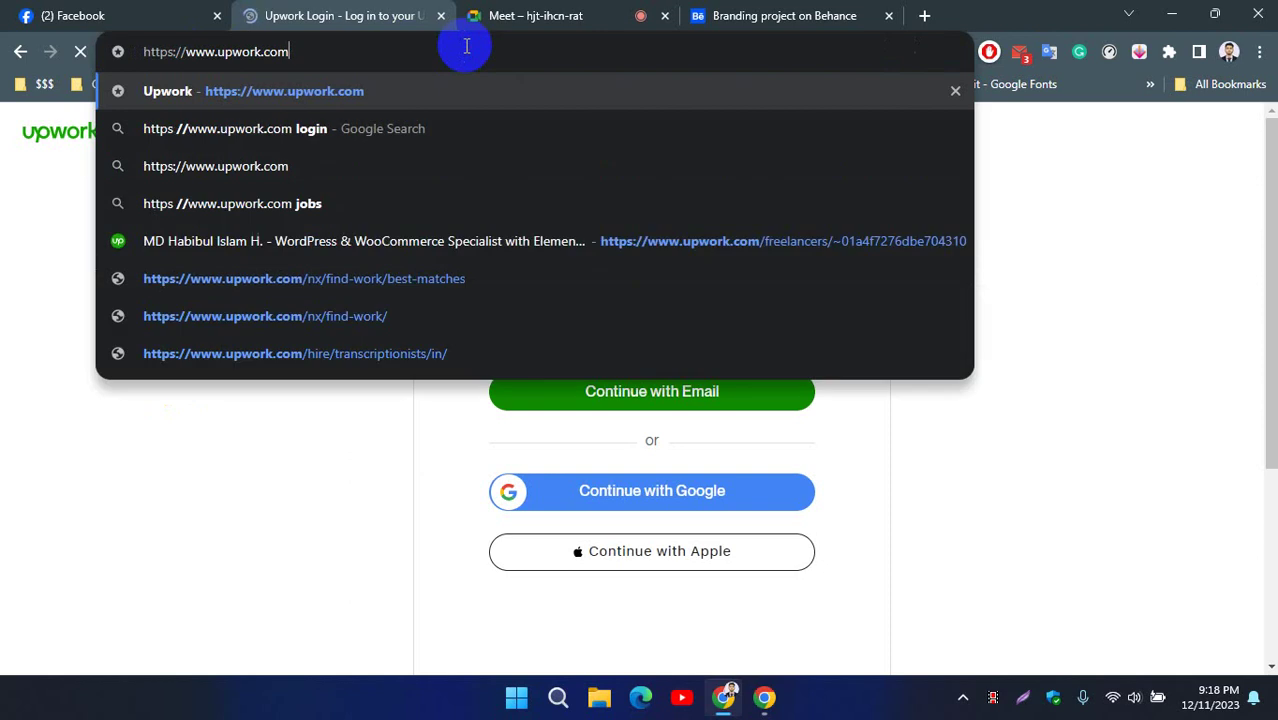
key(Return)
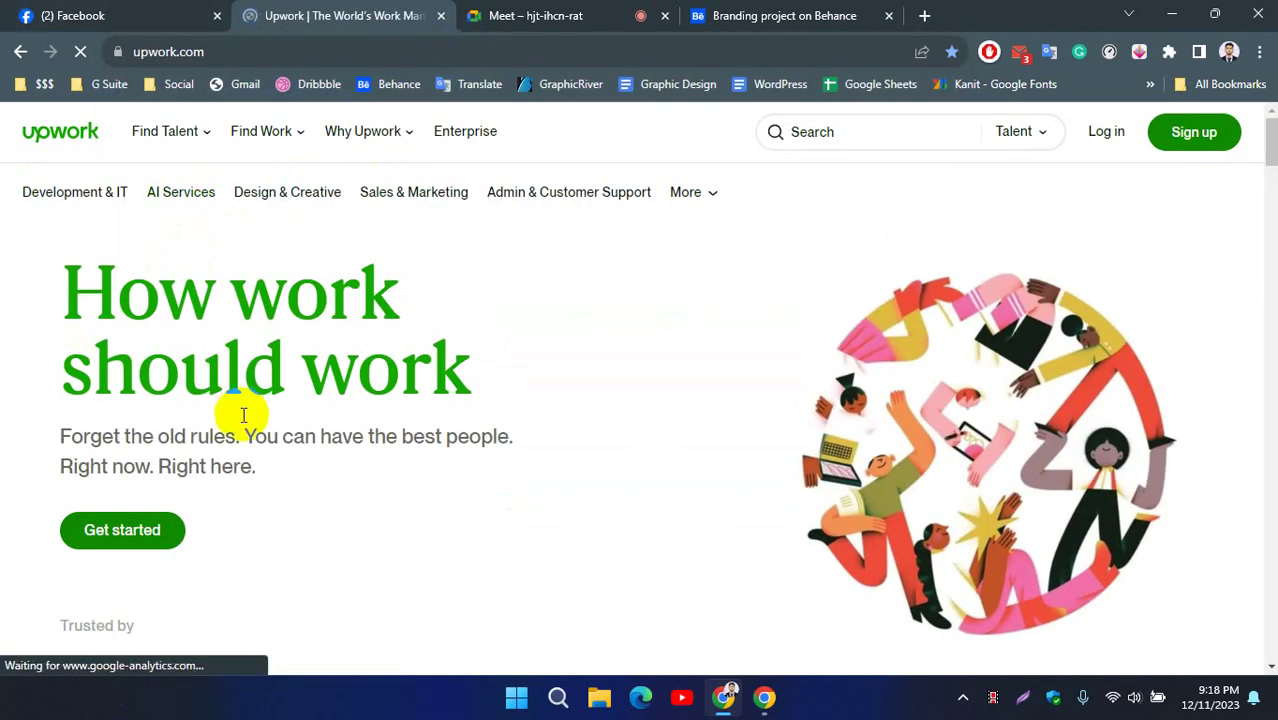
scroll(320, 410, down, 5)
scroll(402, 416, down, 3)
scroll(242, 462, up, 8)
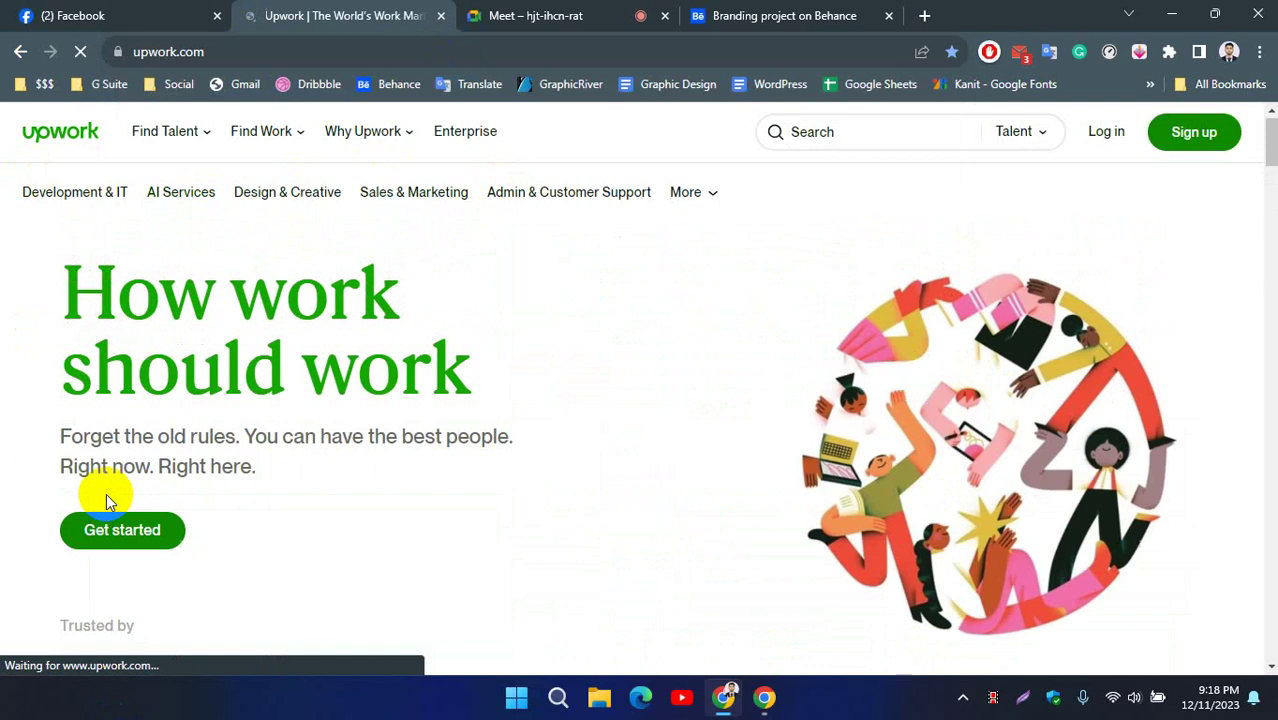
scroll(34, 430, down, 1)
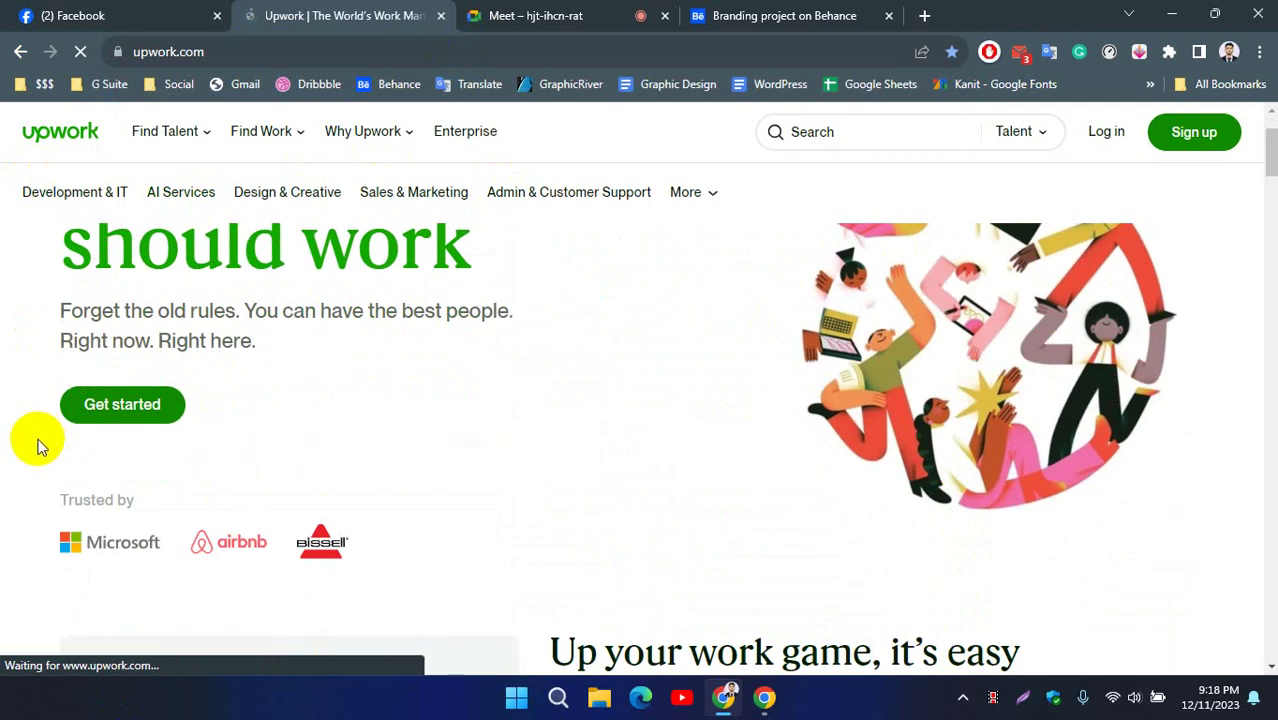
scroll(394, 452, down, 4)
scroll(380, 460, up, 5)
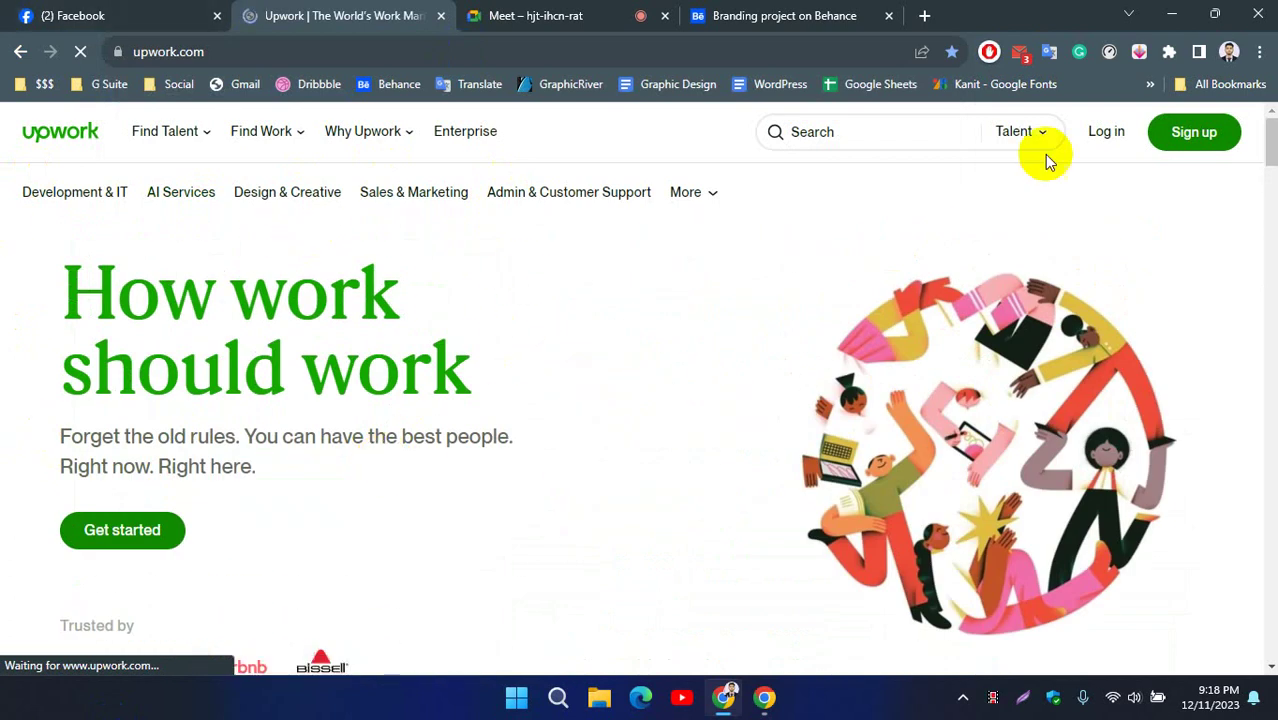
Log in to Upwork with the account username and password, choosing to stay logged in.
click(1108, 138)
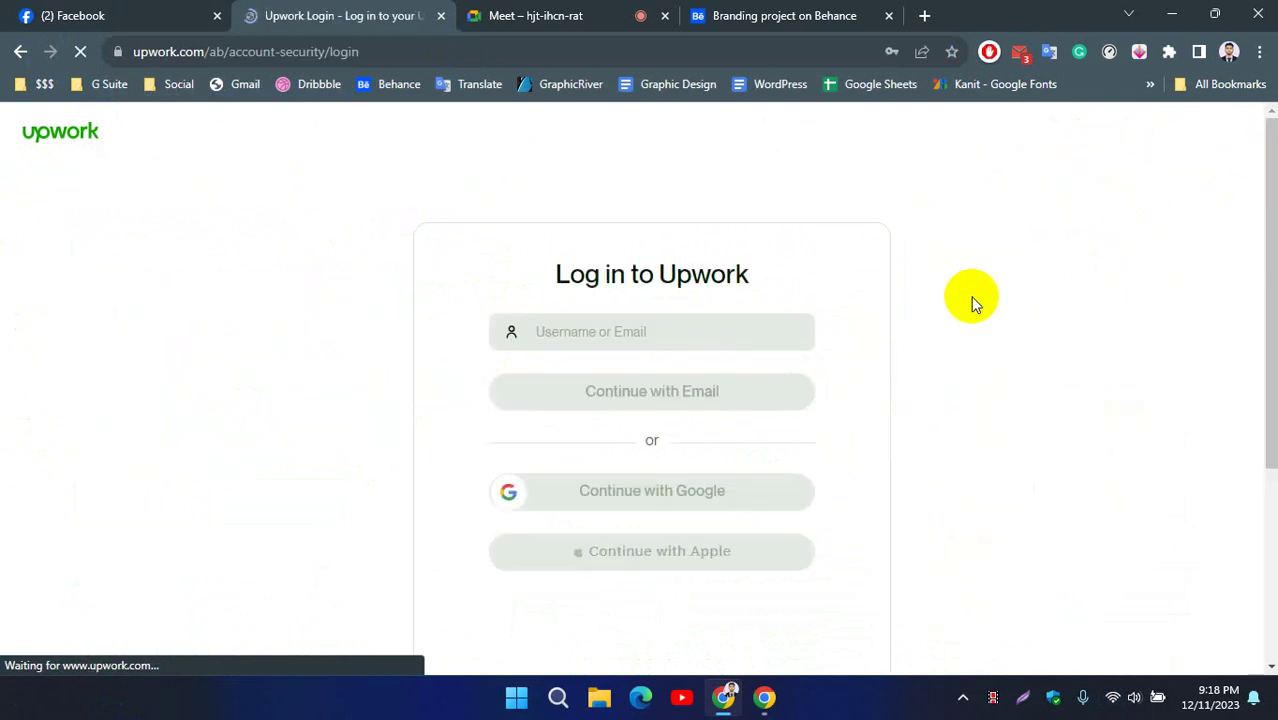
click(610, 331)
text(asifuix)
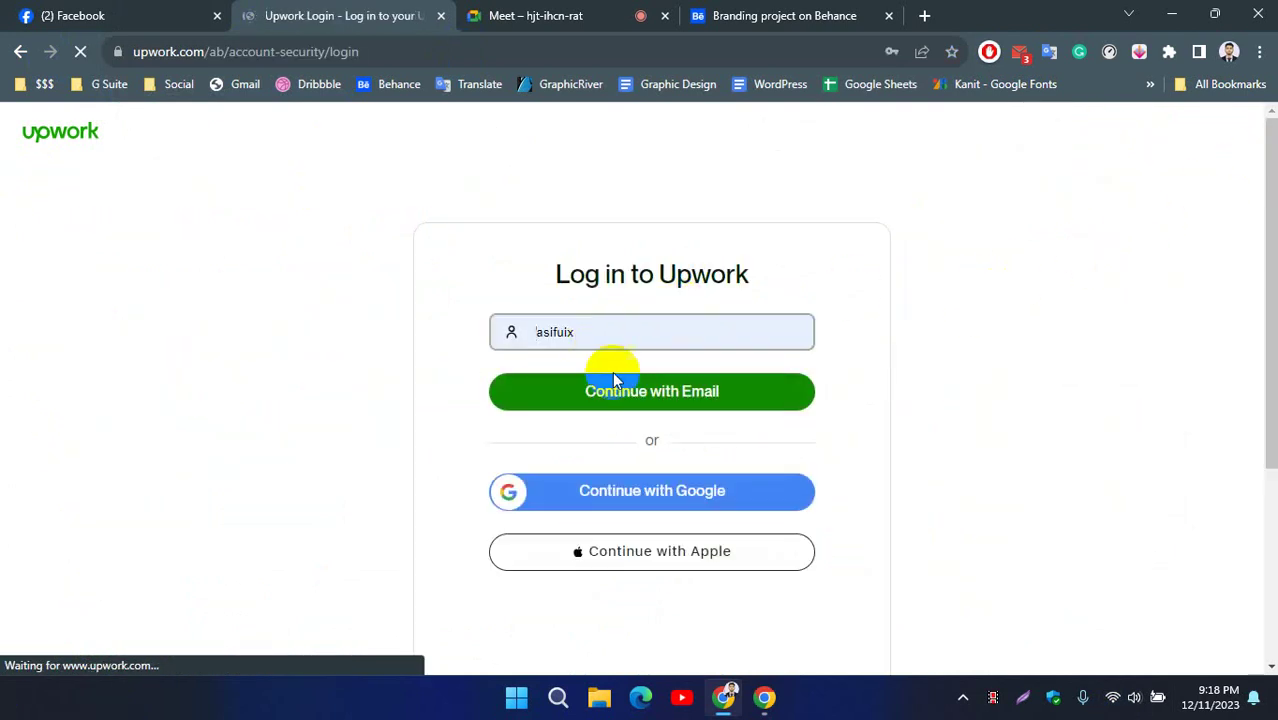
click(656, 400)
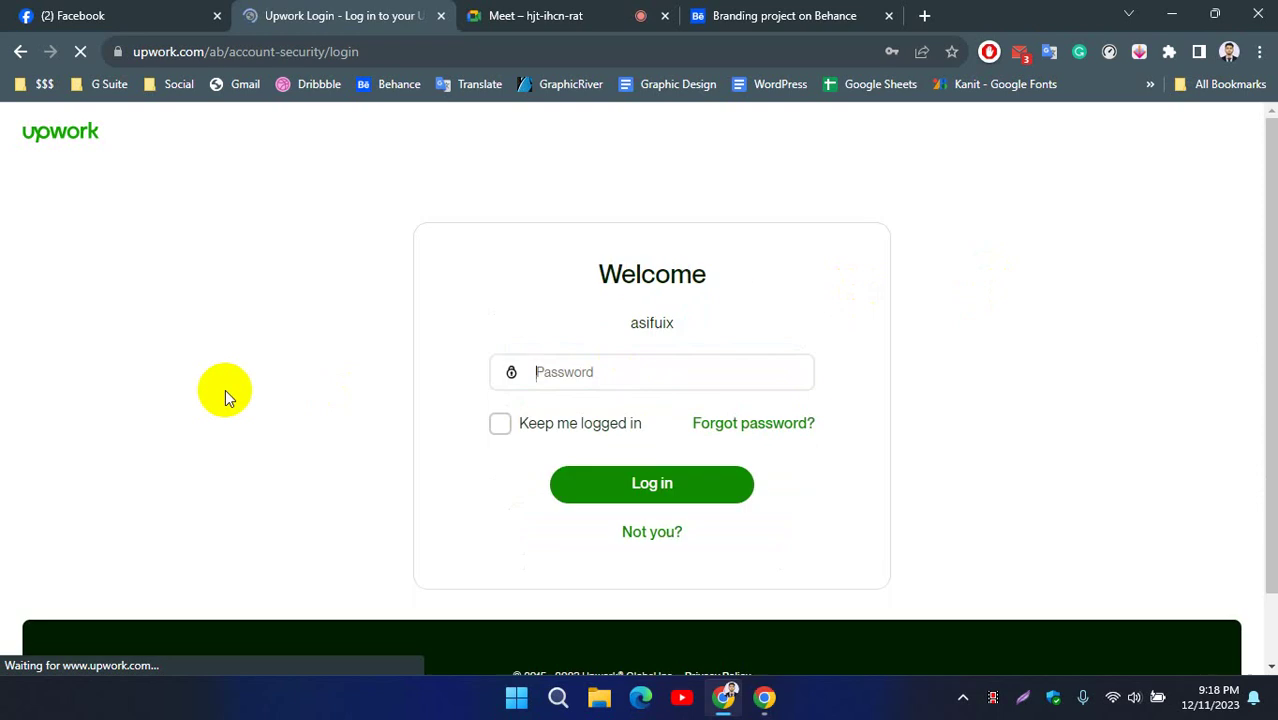
click(500, 423)
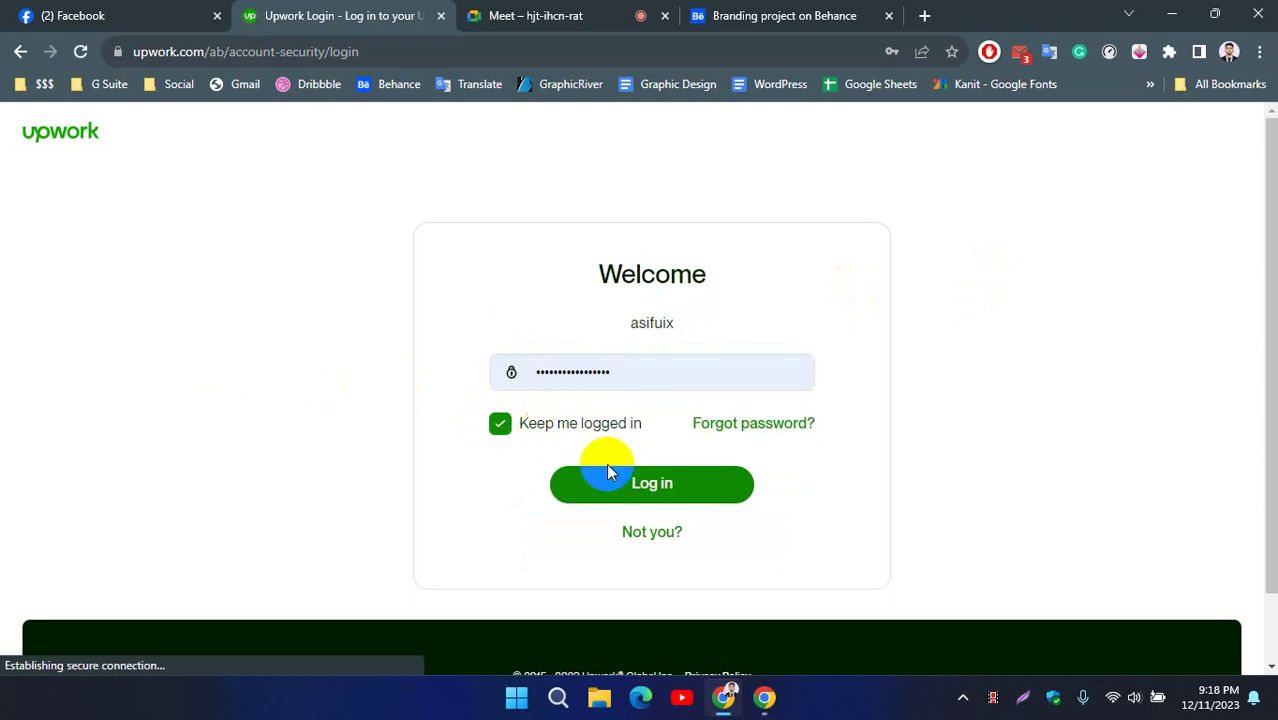
click(632, 482)
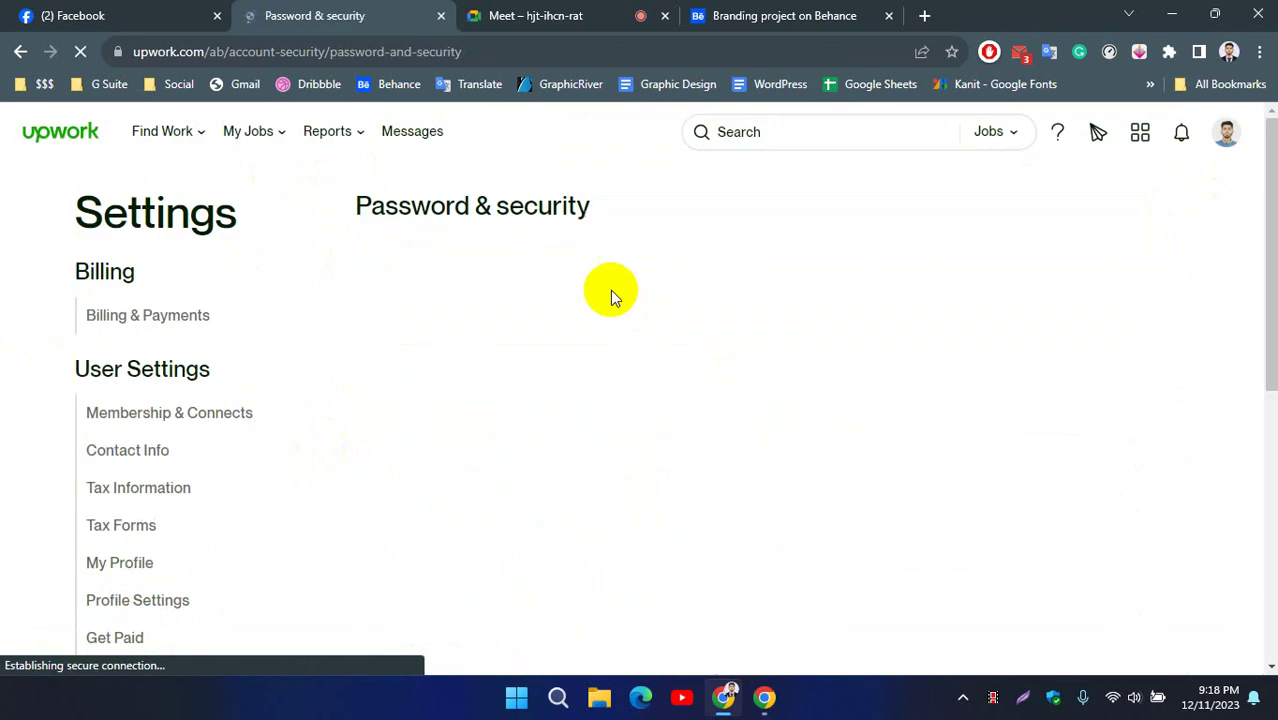
Leave the password and security settings for the Find Work page and browse the recommended job posts.
click(1229, 136)
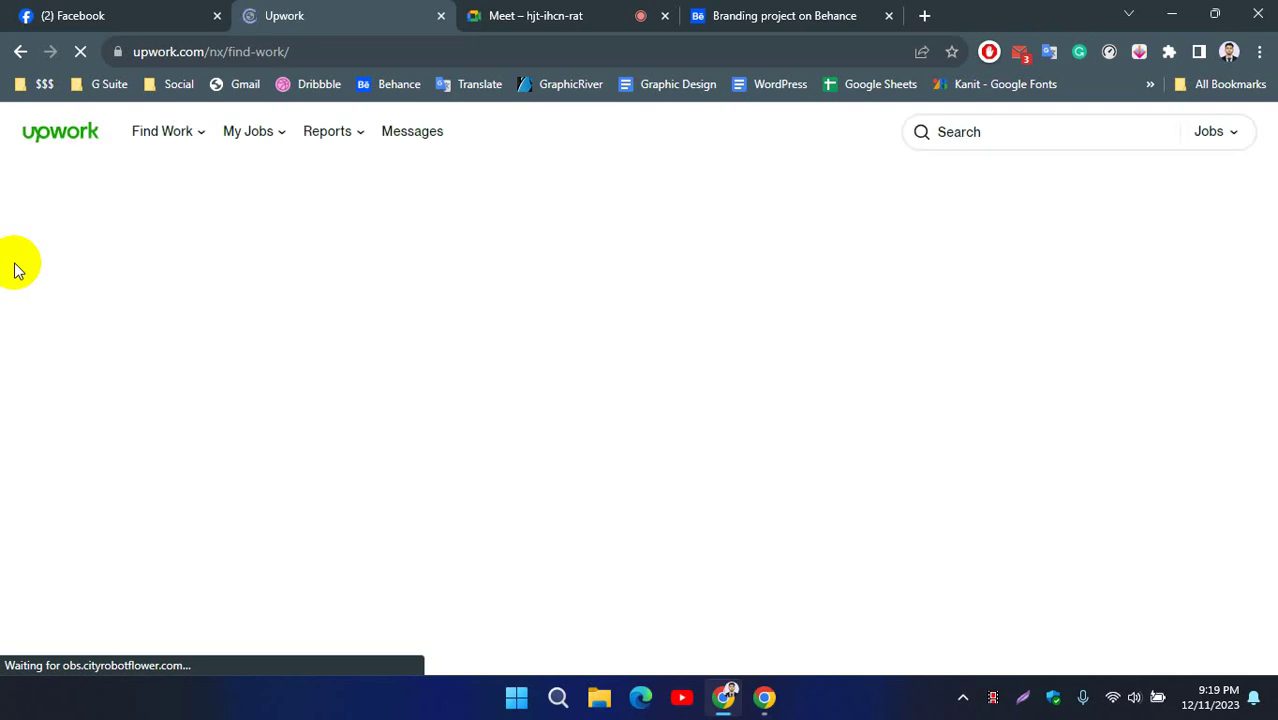
scroll(15, 270, down, 5)
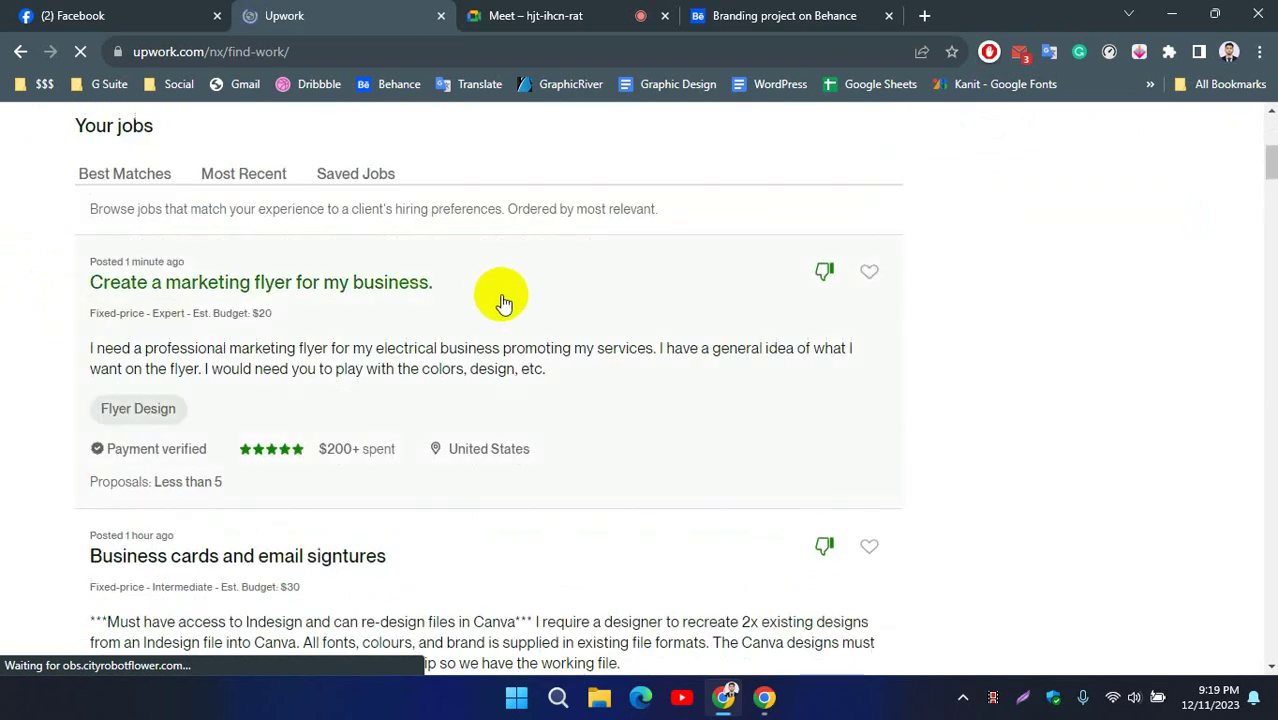
scroll(10, 352, down, 2)
scroll(8, 350, down, 2)
scroll(11, 348, up, 2)
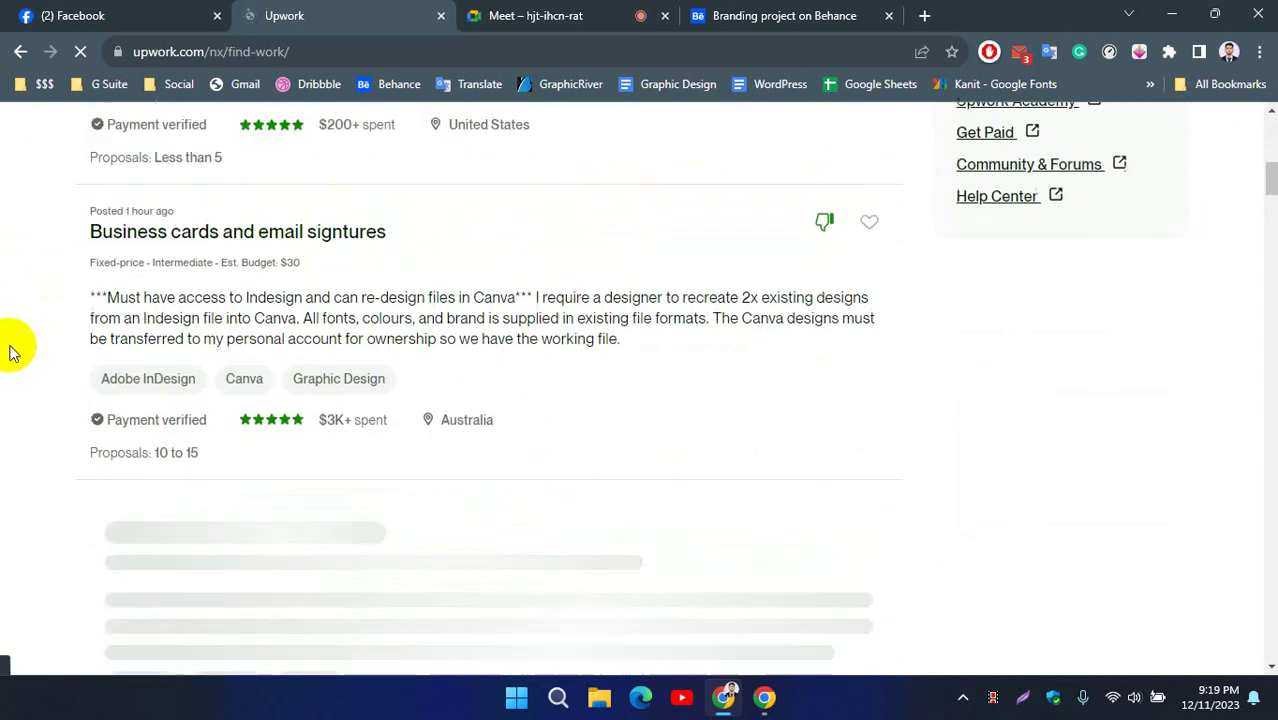
scroll(12, 333, down, 1)
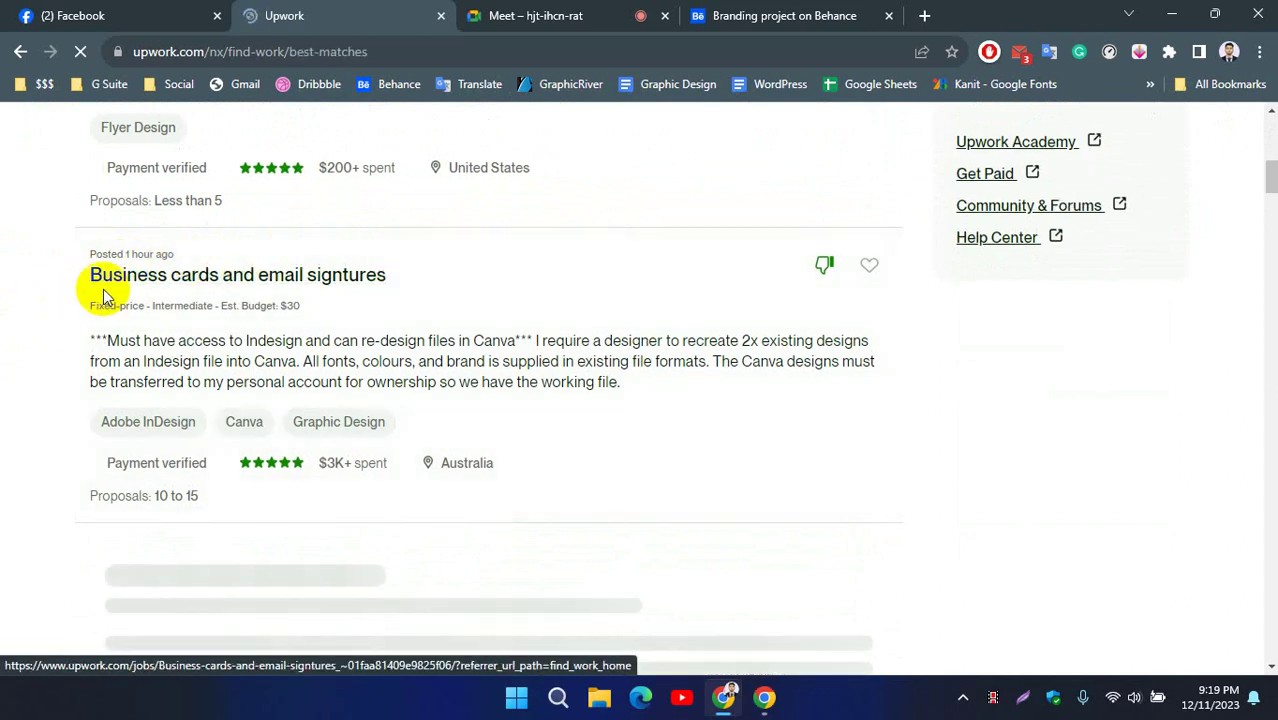
Open the "Business cards and email signtures" job post in a new tab and bring that tab to the front.
click(208, 278)
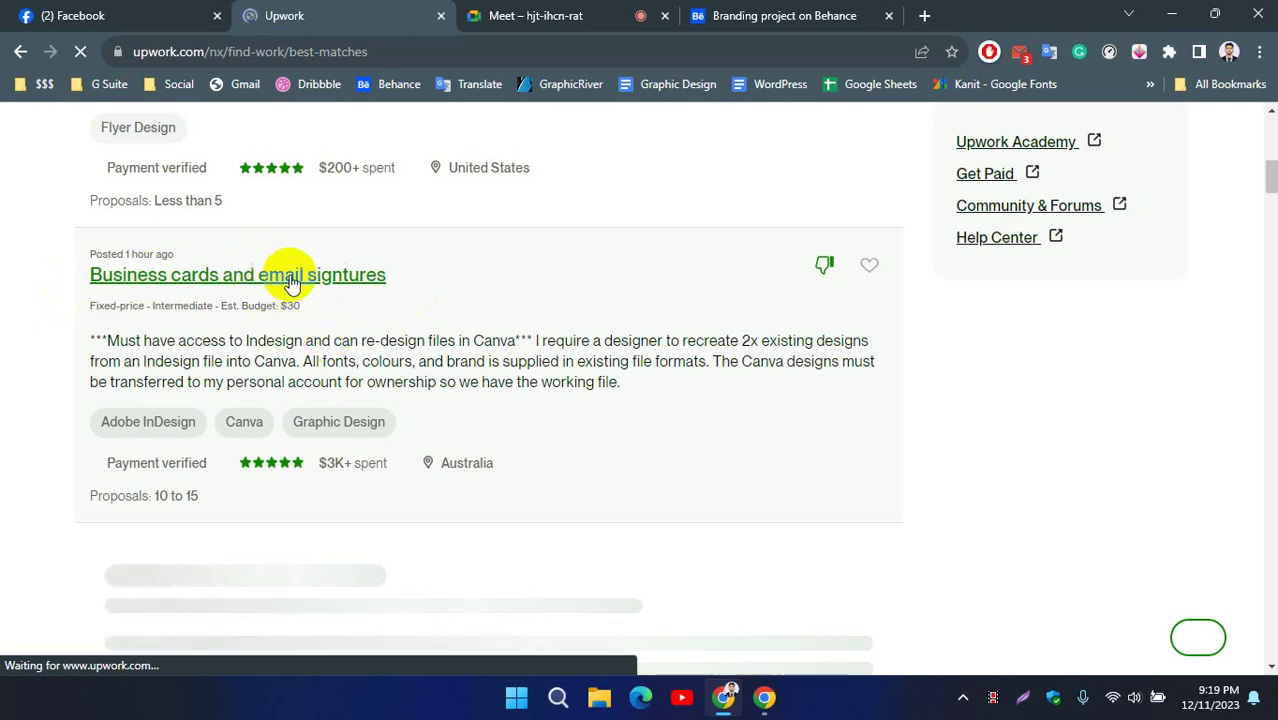
right_click(210, 277)
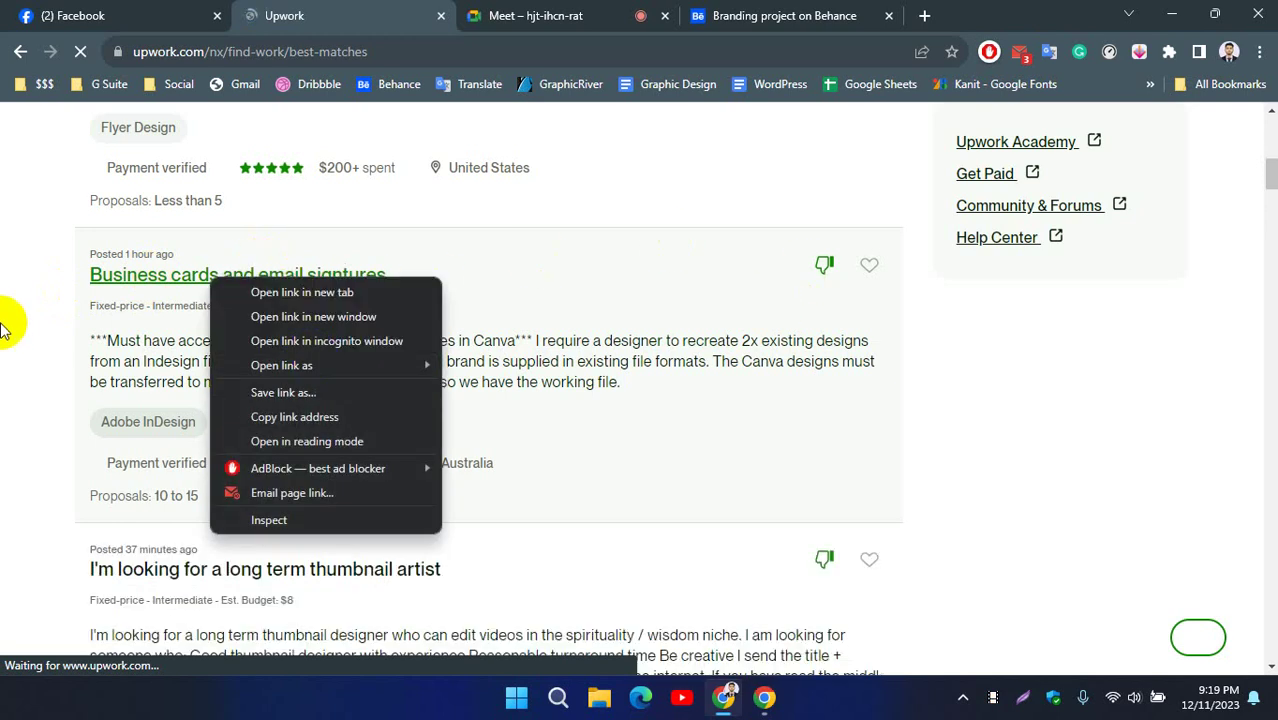
click(293, 293)
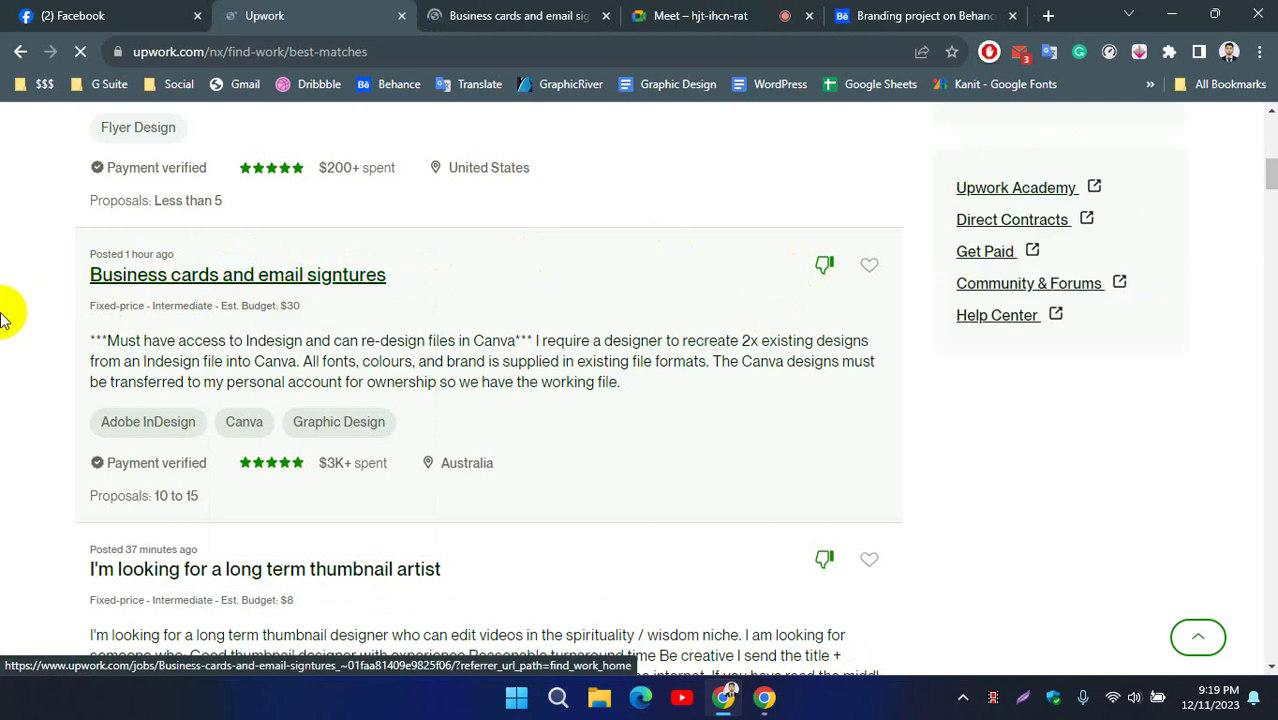
key(ctrl+Tab)
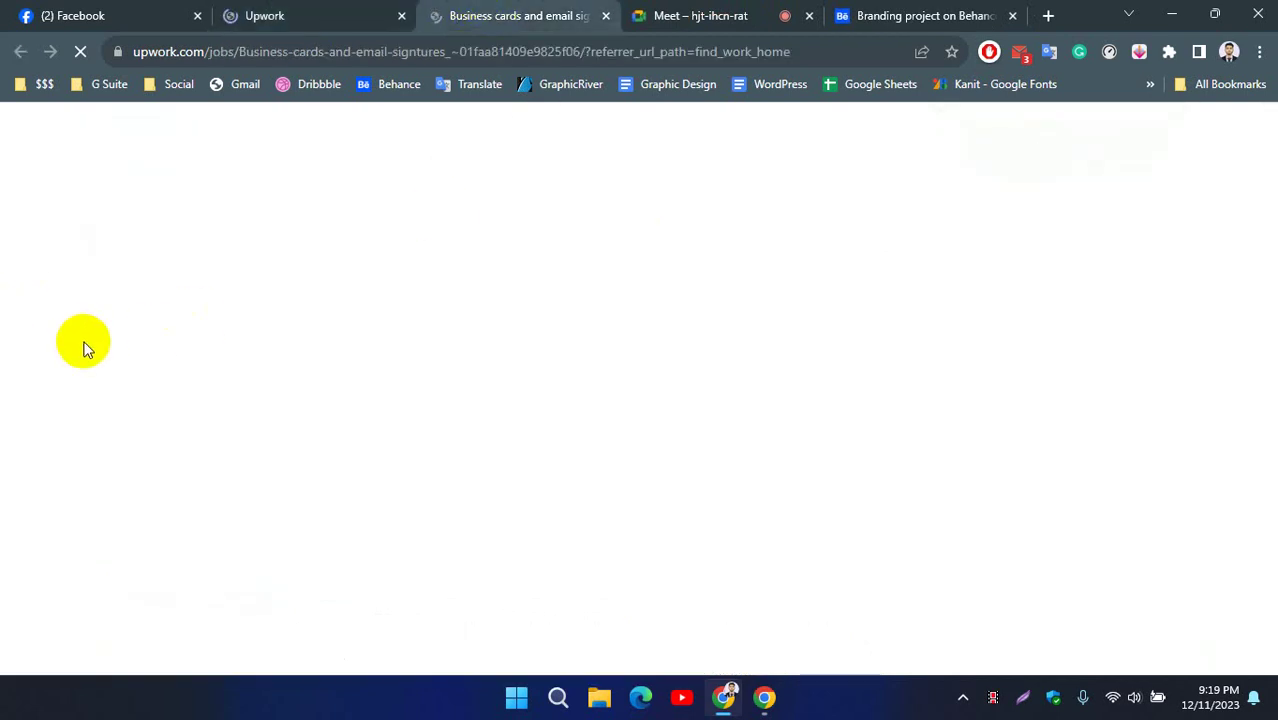
click(255, 15)
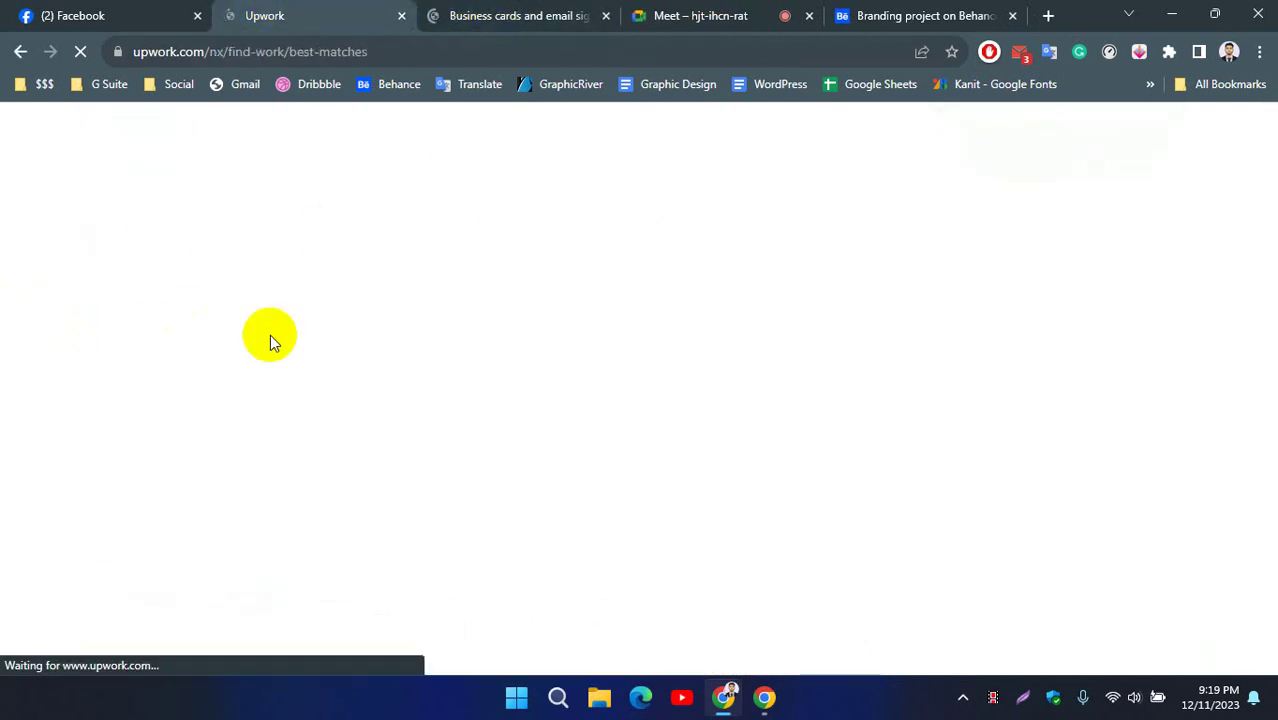
click(480, 12)
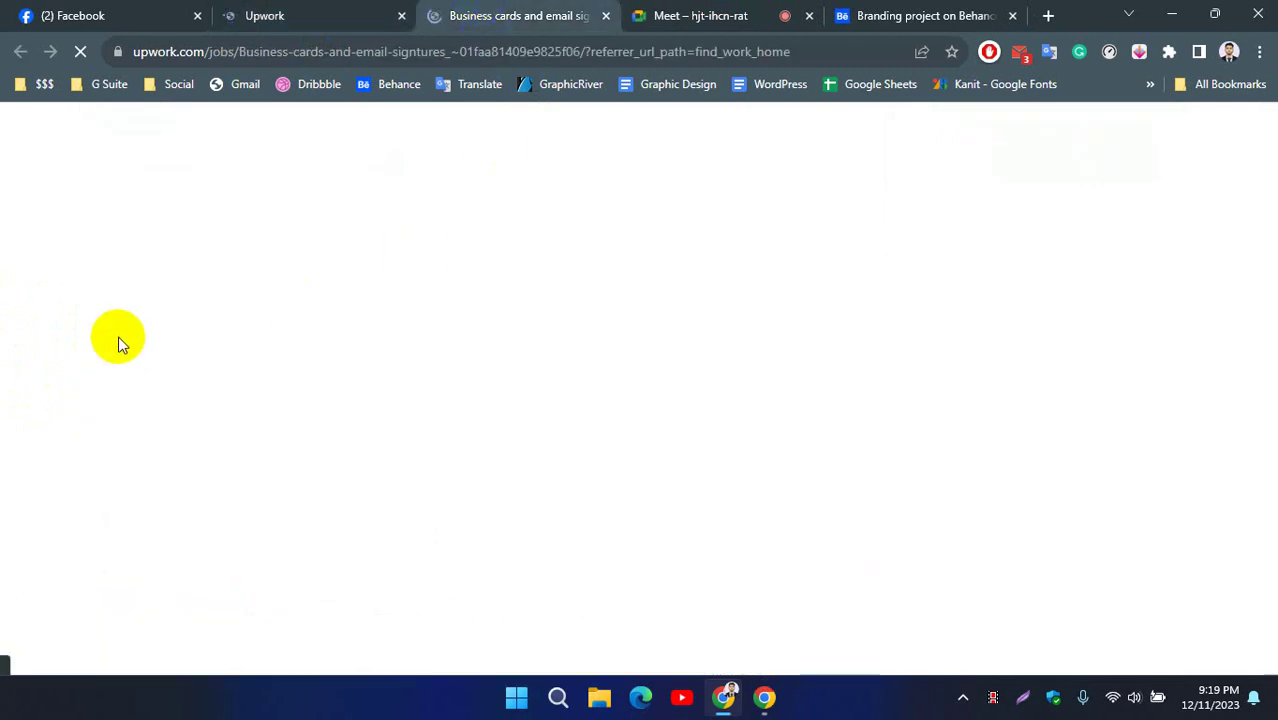